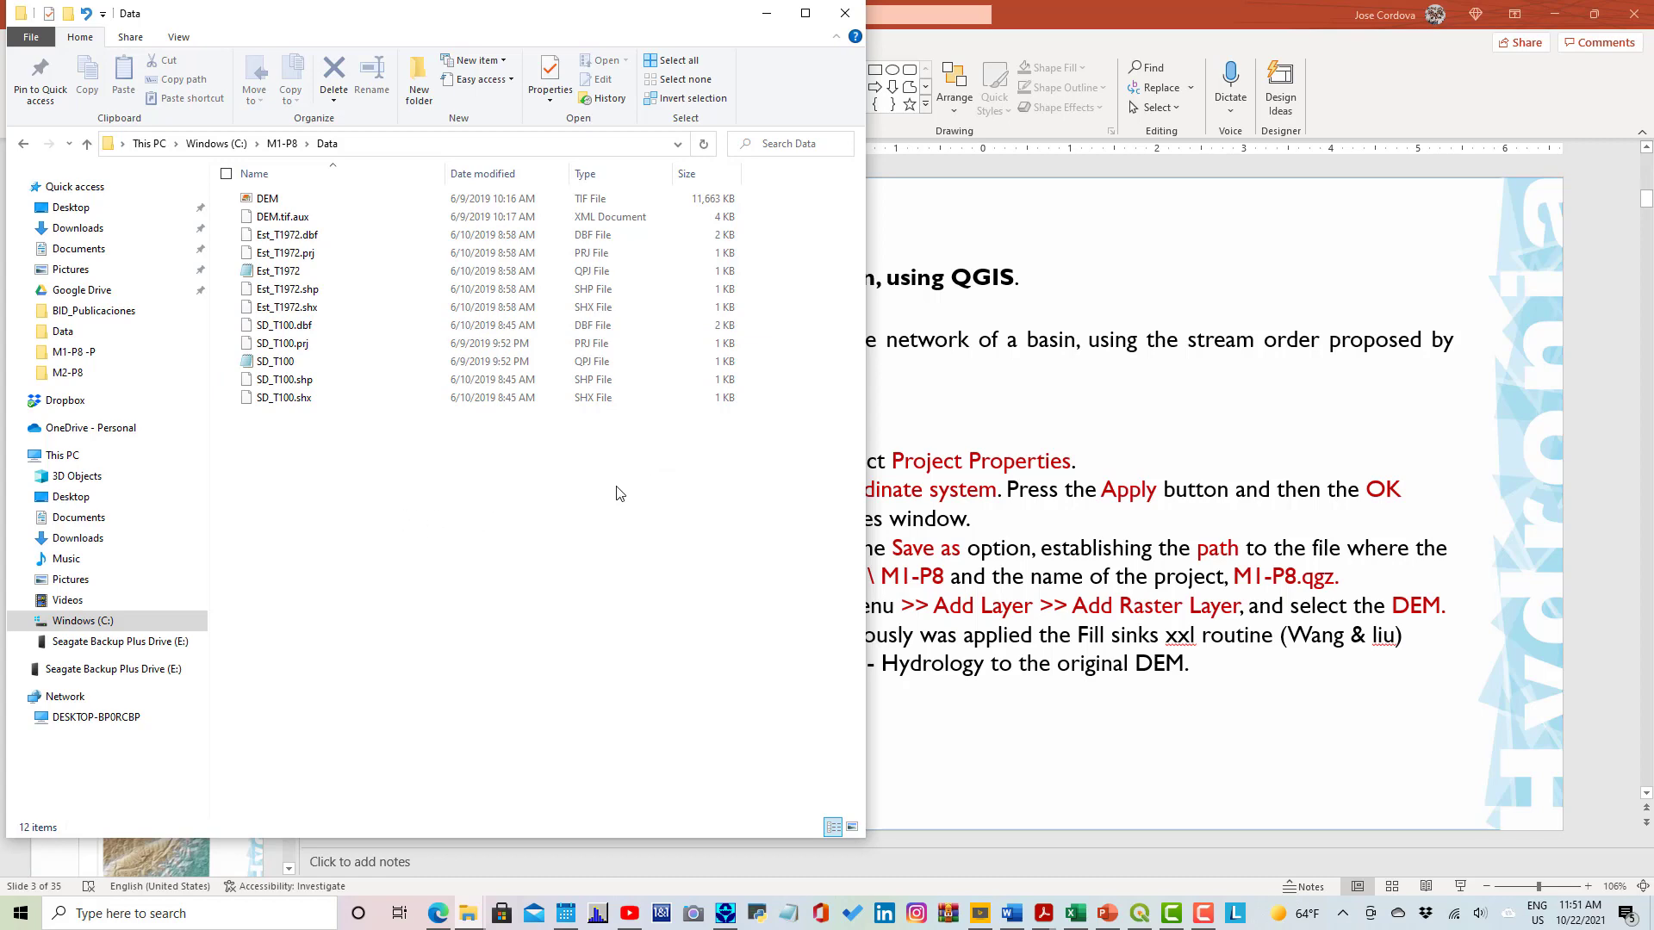
Switch to QGIS and set the project coordinate reference system to REGVEN / UTM zone 19N (EPSG:2202).
{"action": "left_click", "coordinate": [766, 13]}
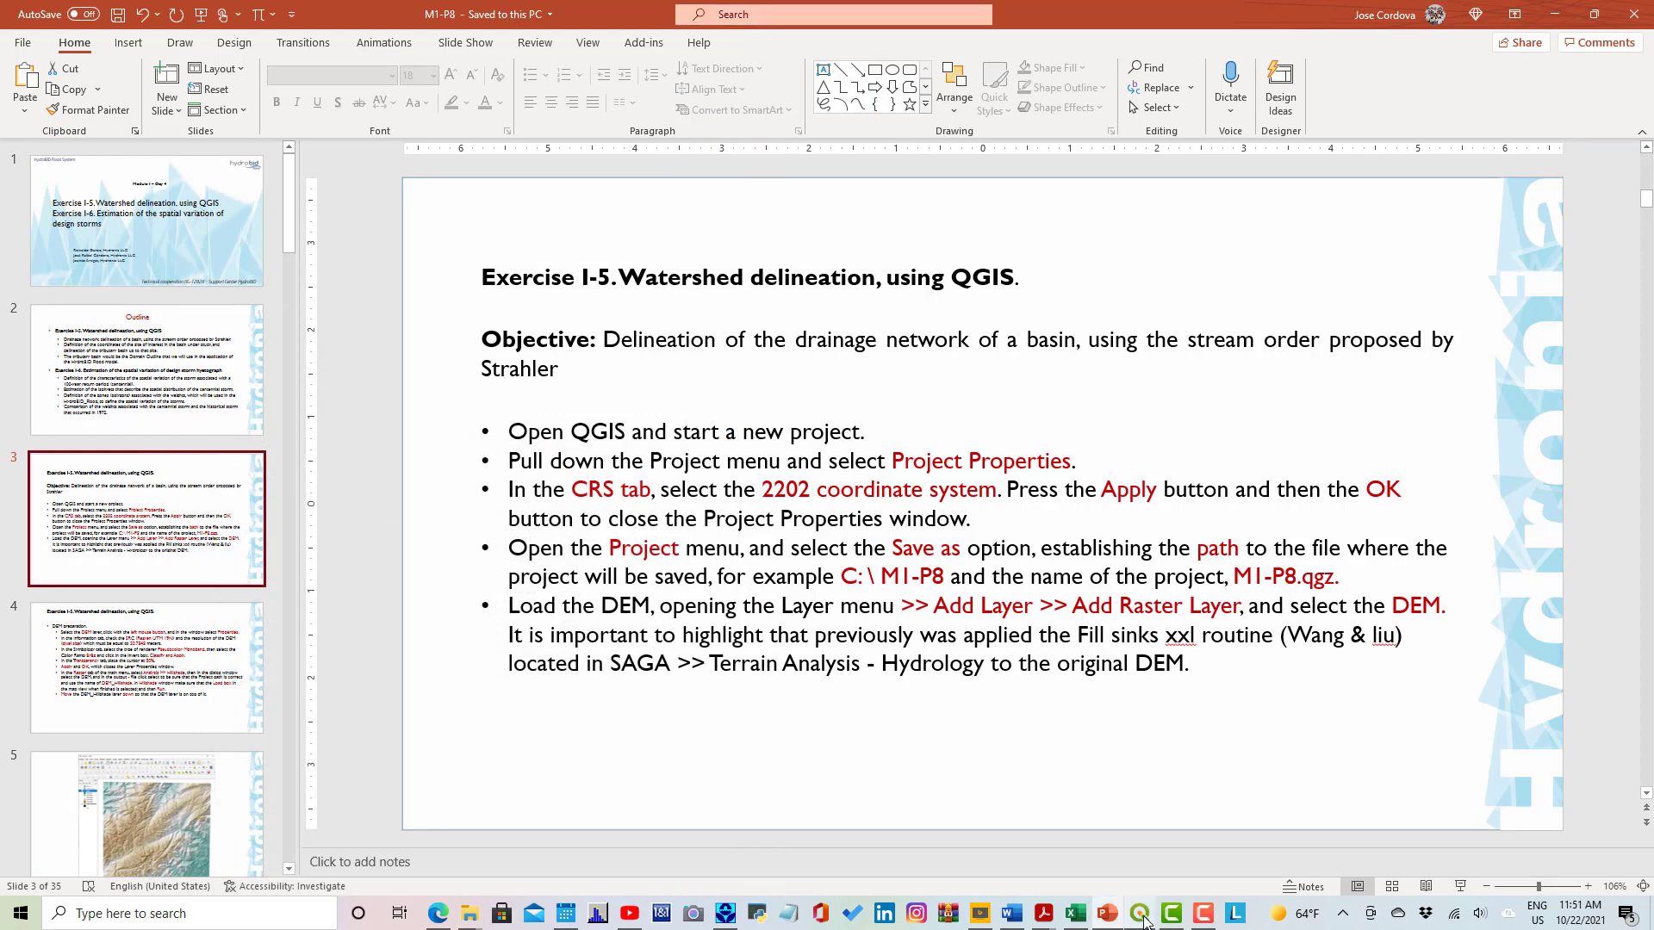
{"action": "mouse_move", "coordinate": [1144, 917]}
{"action": "left_click", "coordinate": [1136, 865]}
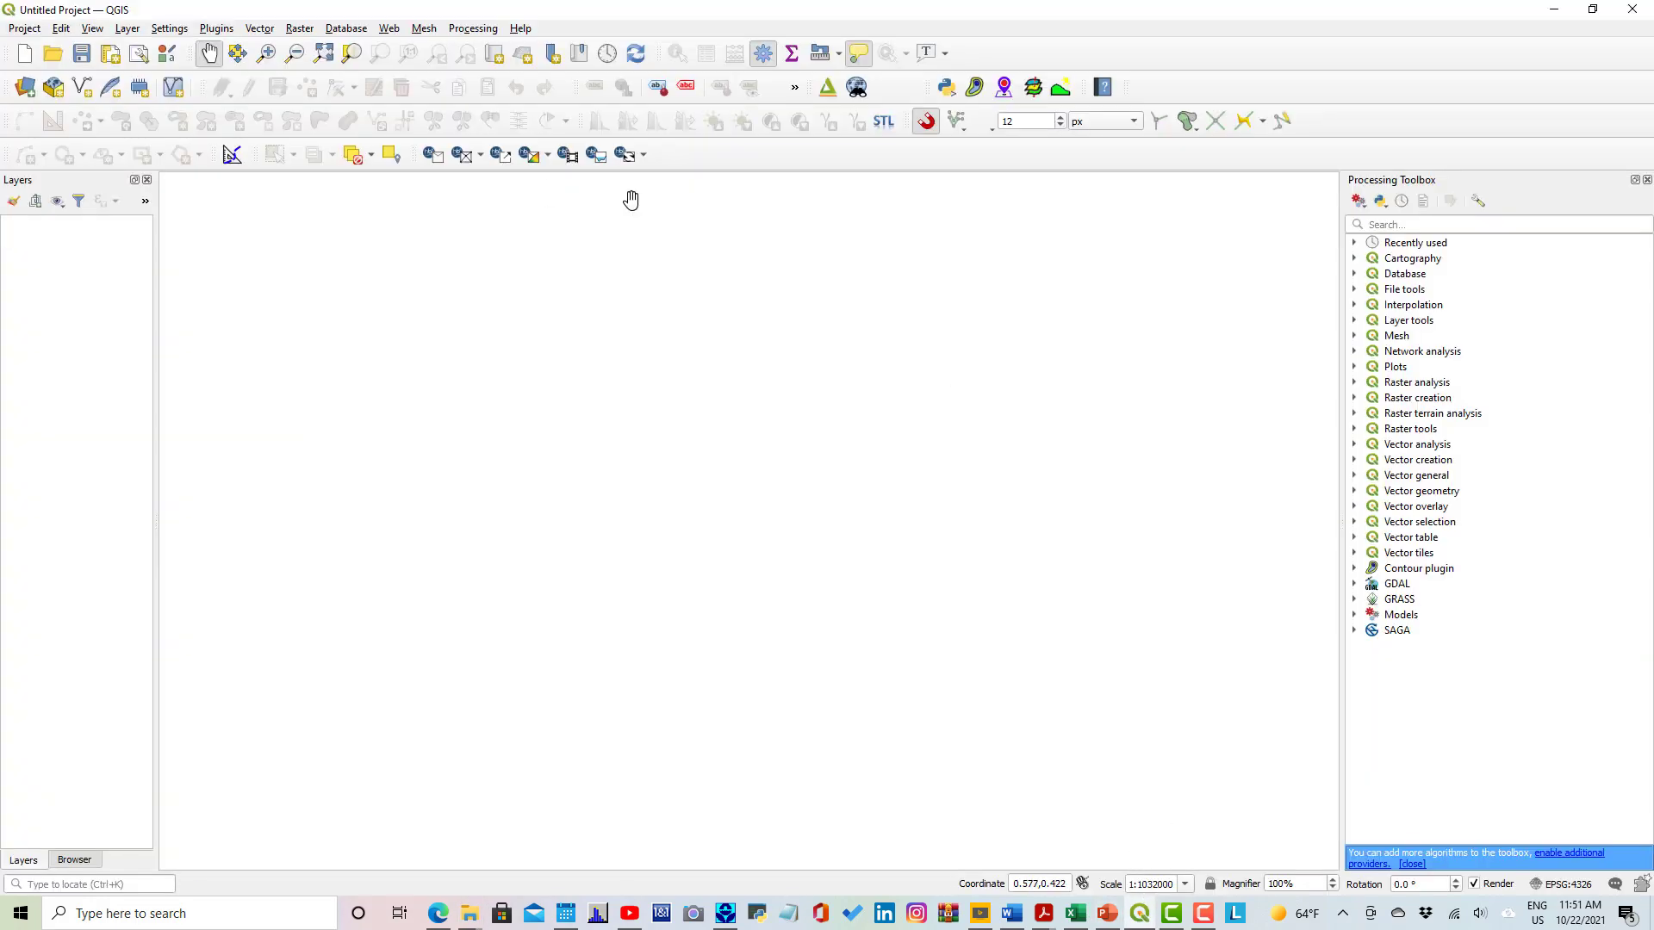
{"action": "left_click", "coordinate": [23, 34]}
{"action": "left_click", "coordinate": [74, 258]}
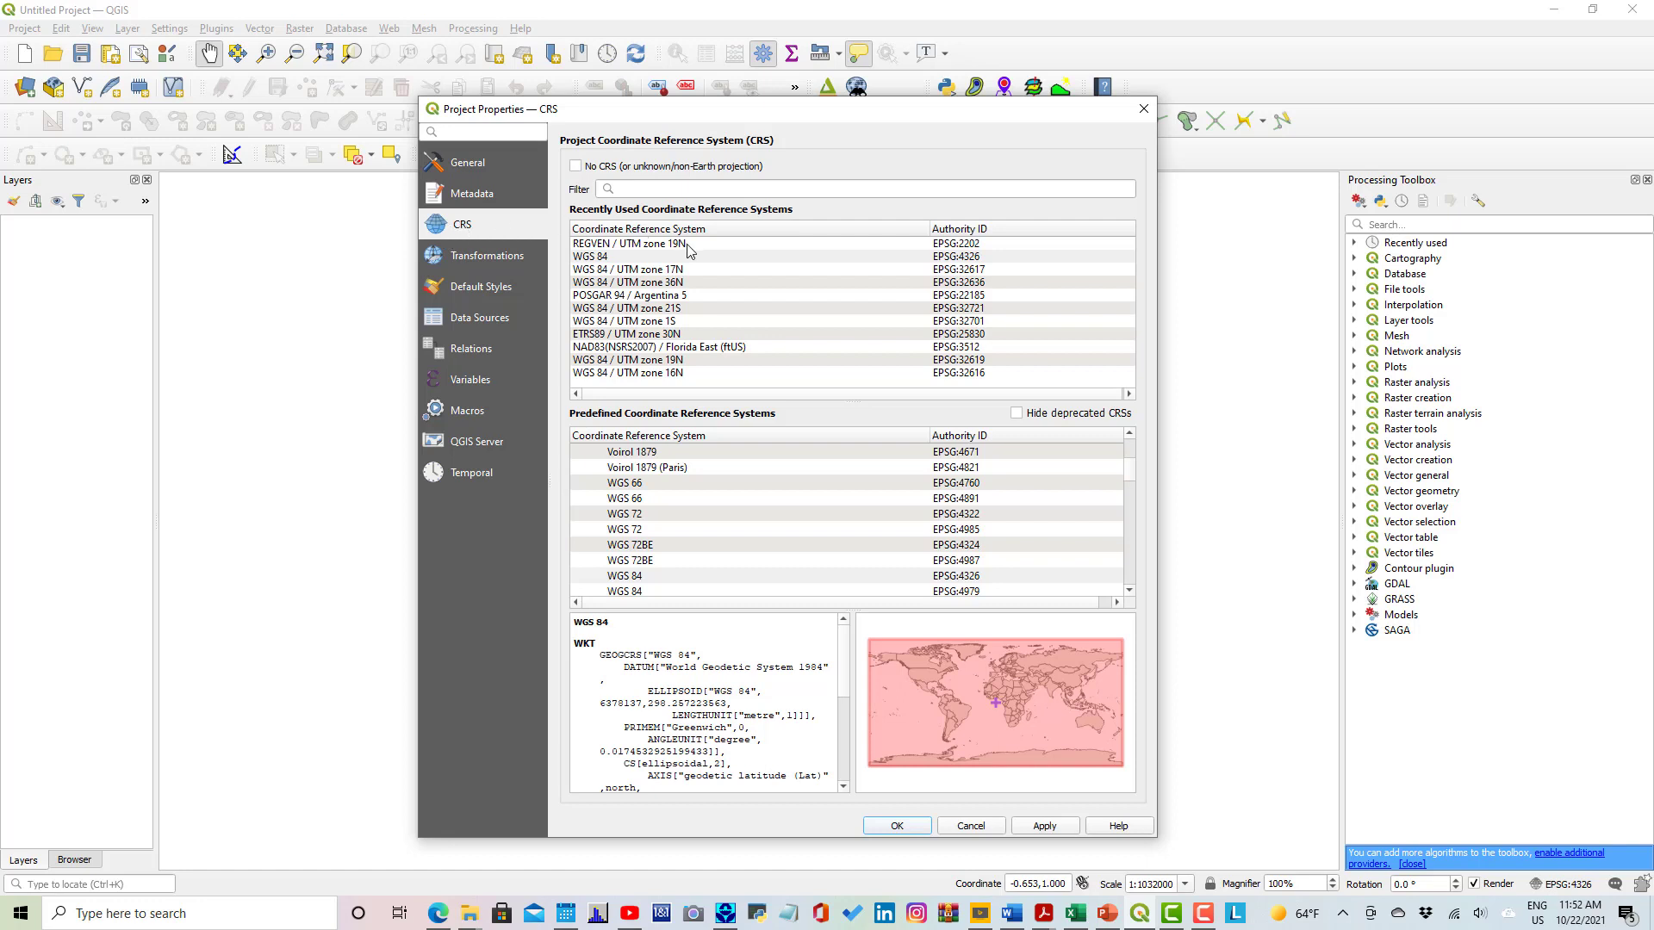
{"action": "left_click", "coordinate": [631, 246]}
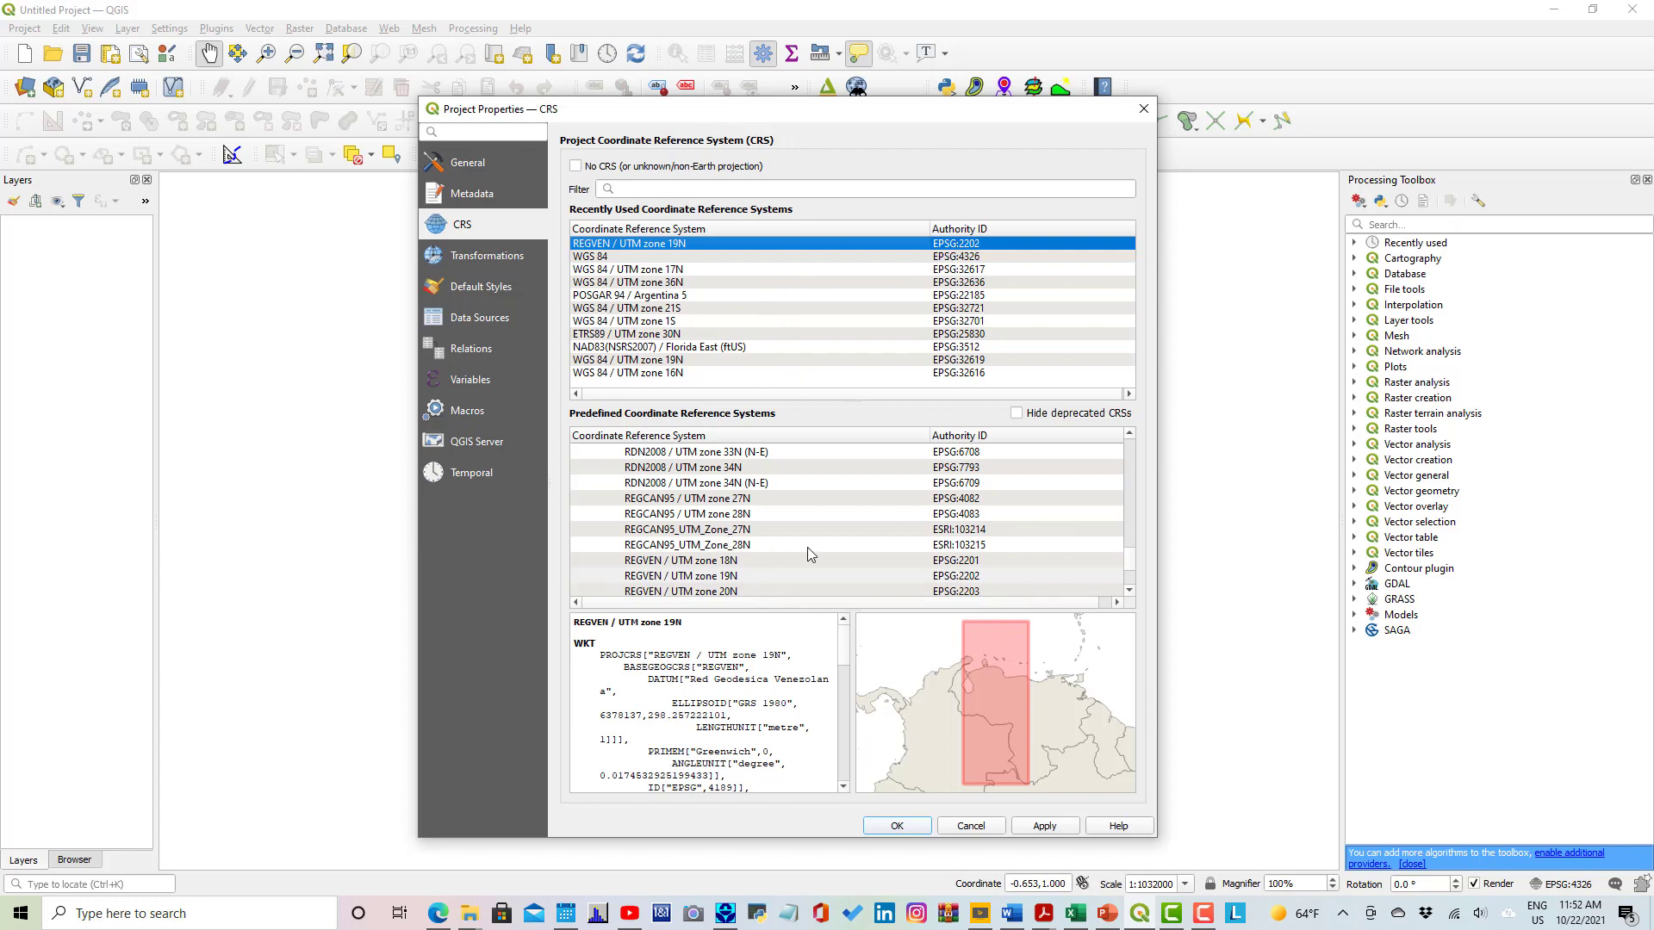
{"action": "left_click", "coordinate": [1041, 825]}
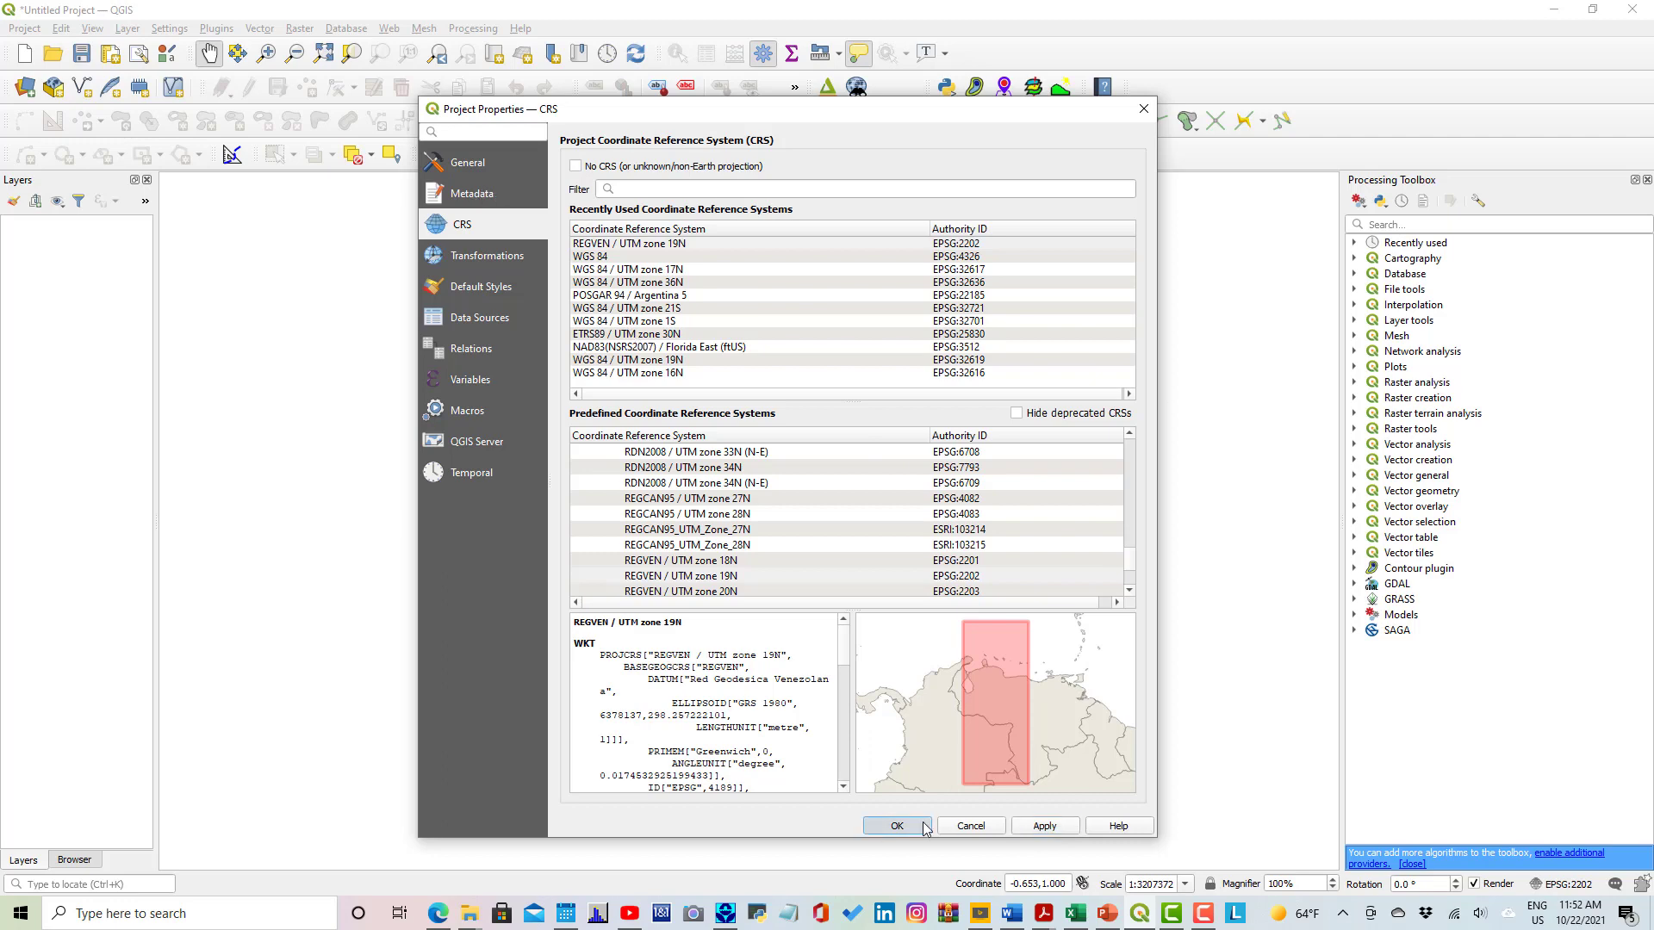
{"action": "left_click", "coordinate": [896, 825]}
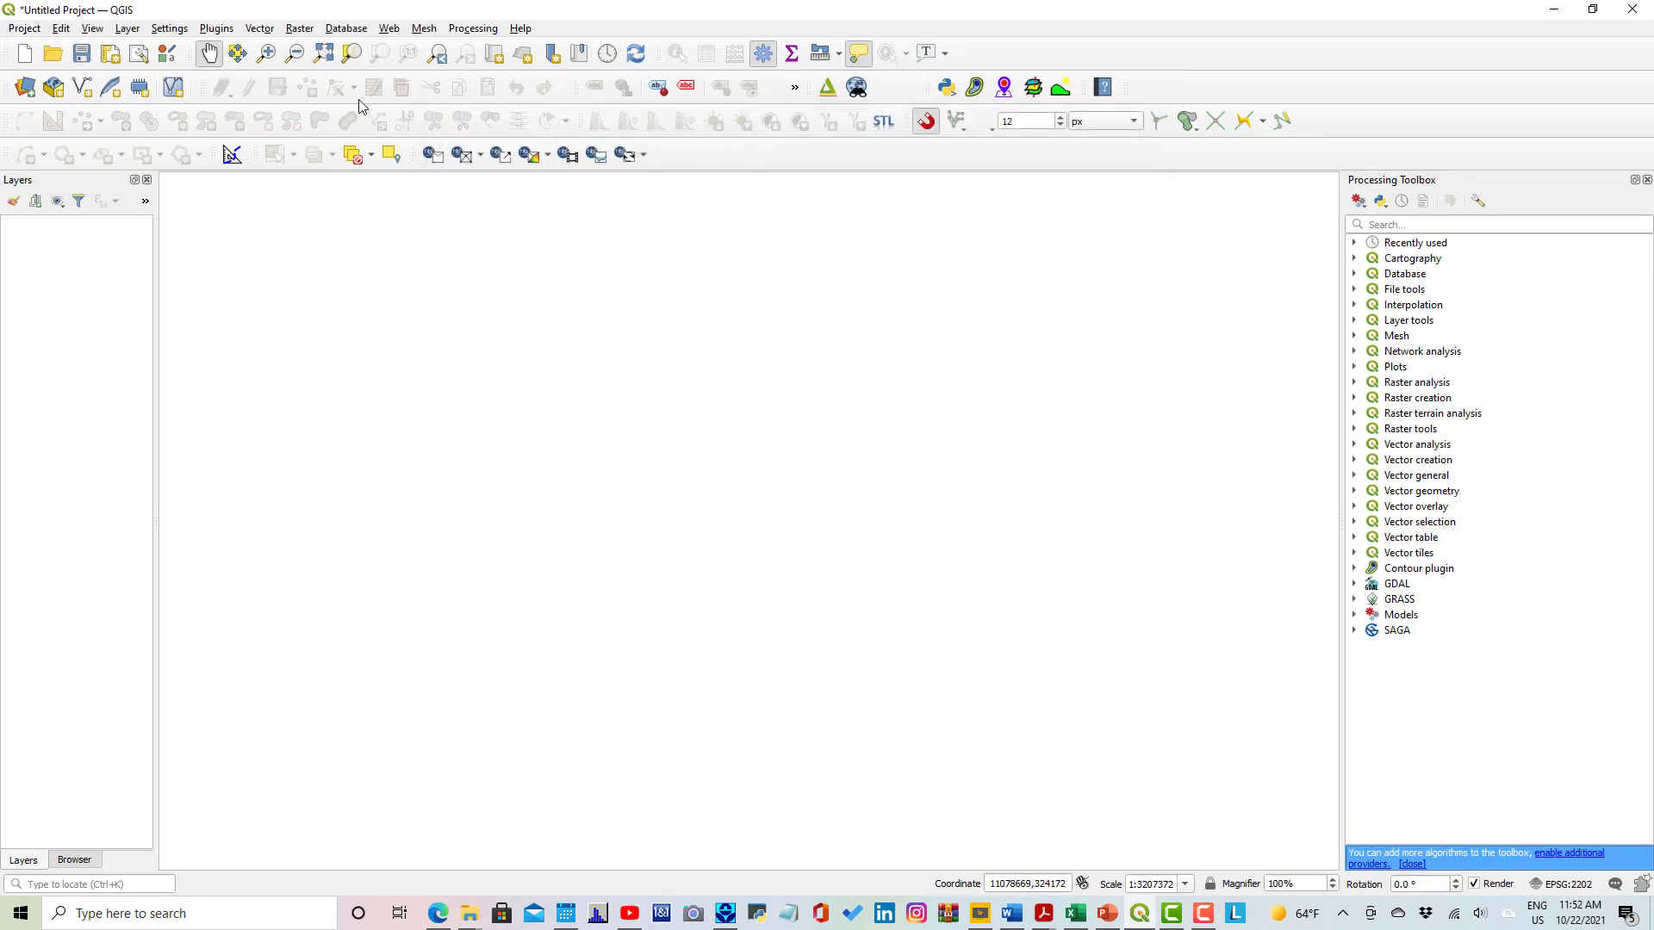
Save the project as MI-P8 in QGZ format in the C:\M1-P8 folder.
{"action": "left_click", "coordinate": [34, 33]}
{"action": "left_click", "coordinate": [52, 190]}
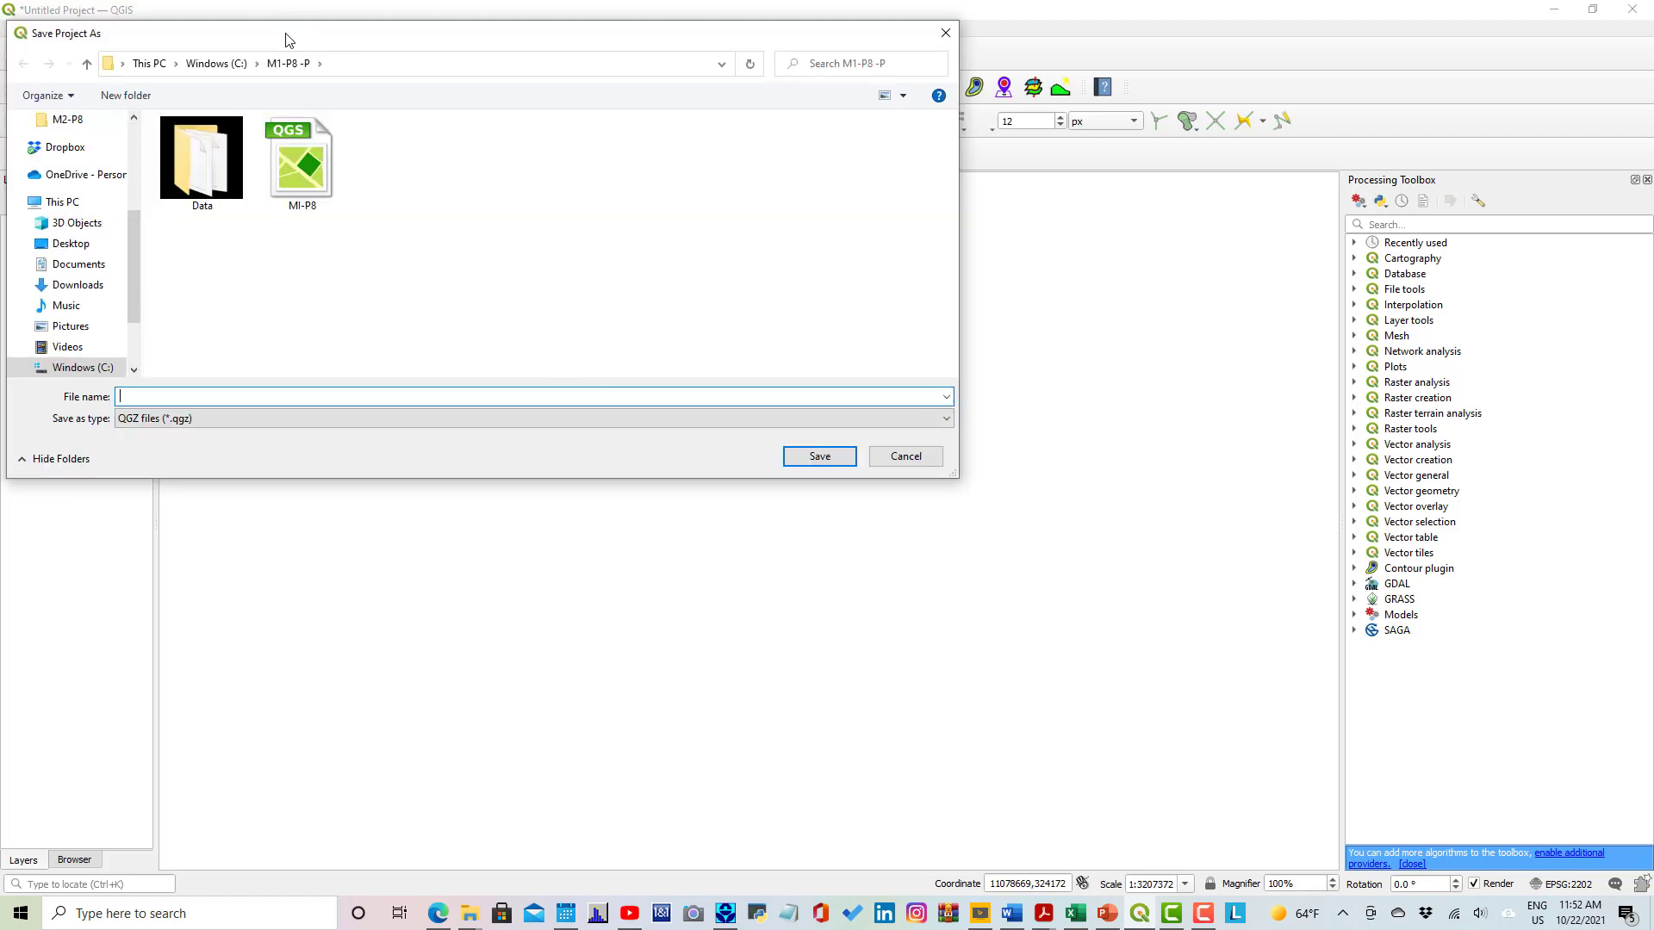
{"action": "left_click_drag", "start_coordinate": [288, 34], "coordinate": [553, 64]}
{"action": "left_click", "coordinate": [485, 93]}
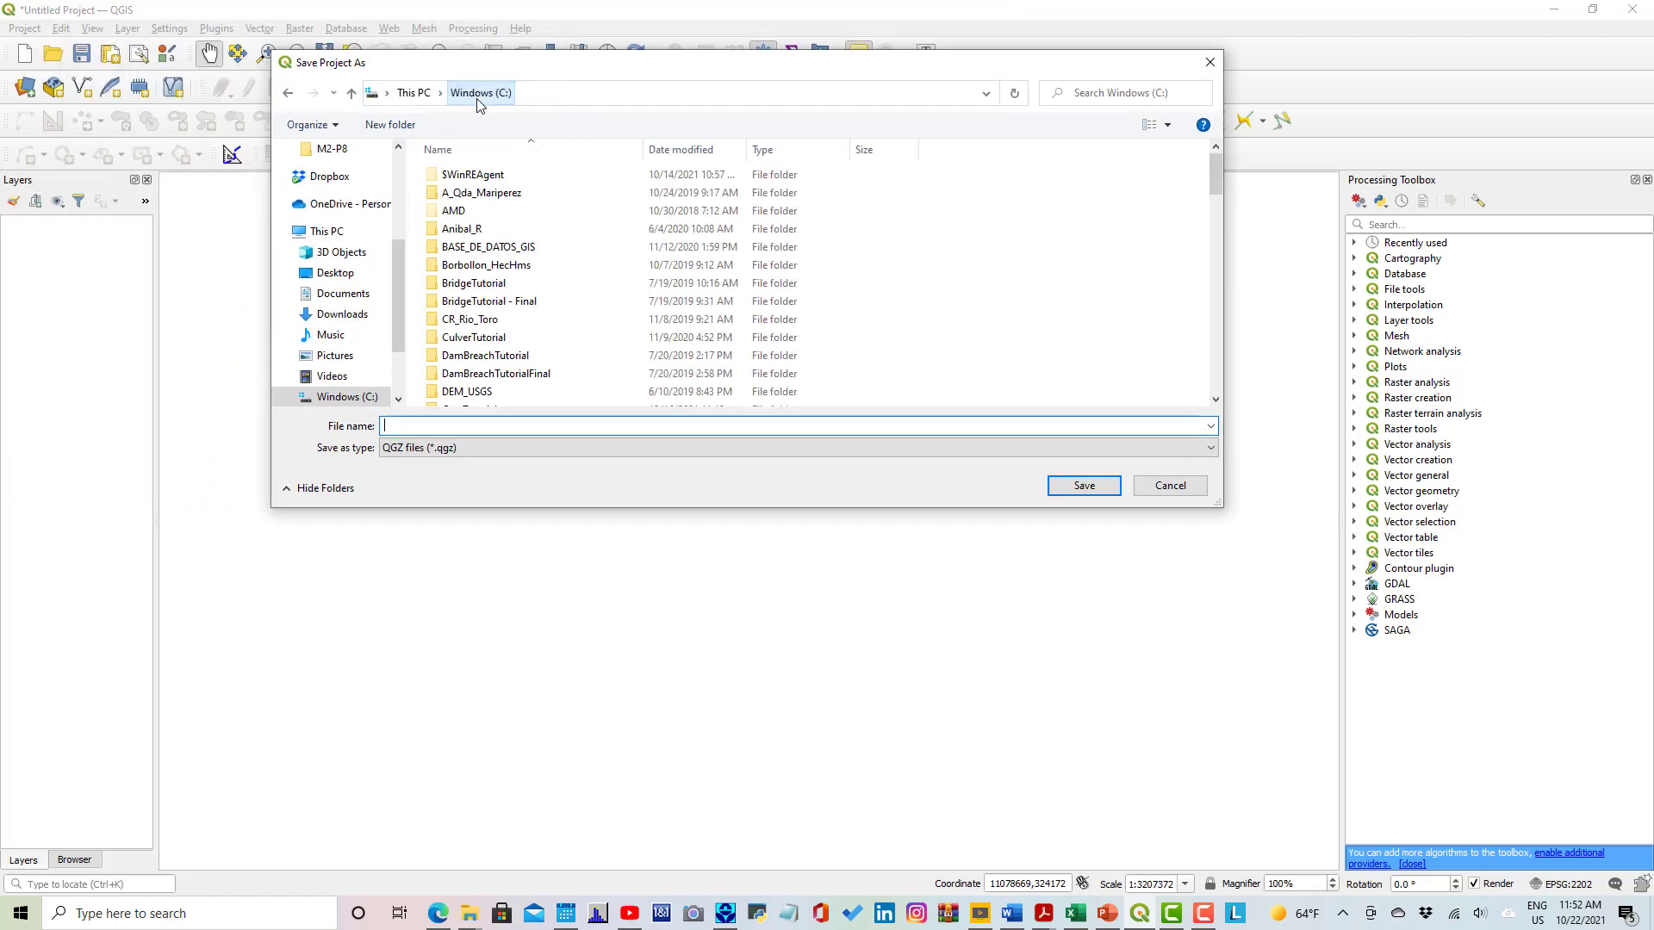
{"action": "scroll", "coordinate": [581, 334], "scroll_direction": "down", "scroll_amount": 3}
{"action": "scroll", "coordinate": [576, 338], "scroll_direction": "down", "scroll_amount": 1}
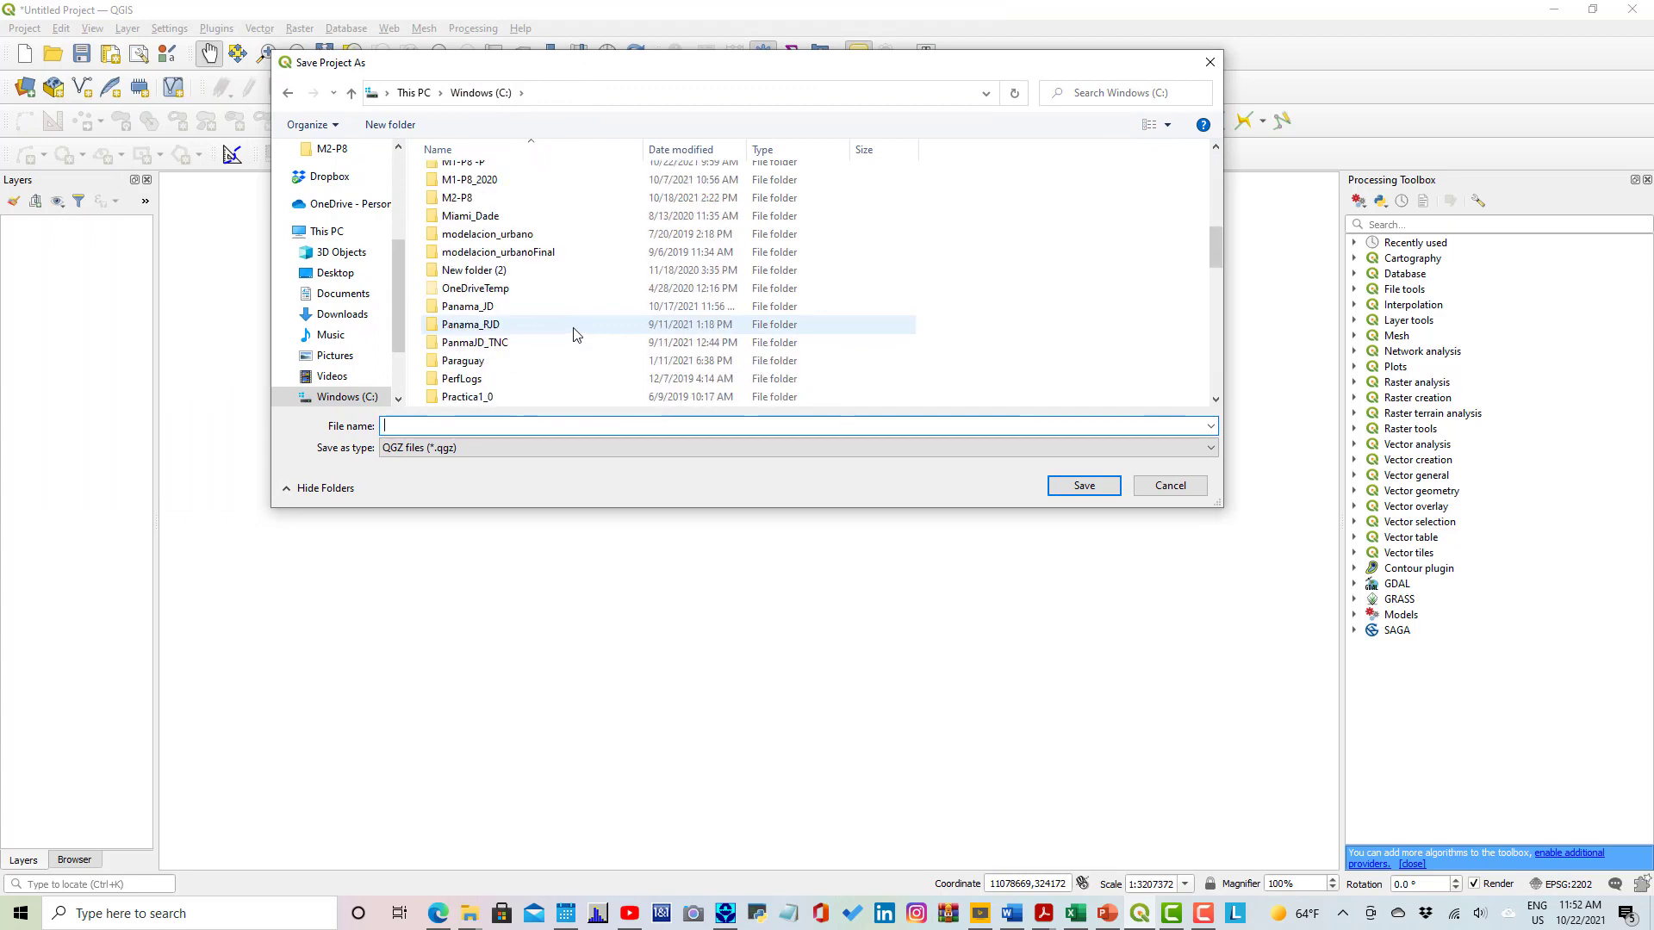
{"action": "scroll", "coordinate": [574, 336], "scroll_direction": "up", "scroll_amount": 1}
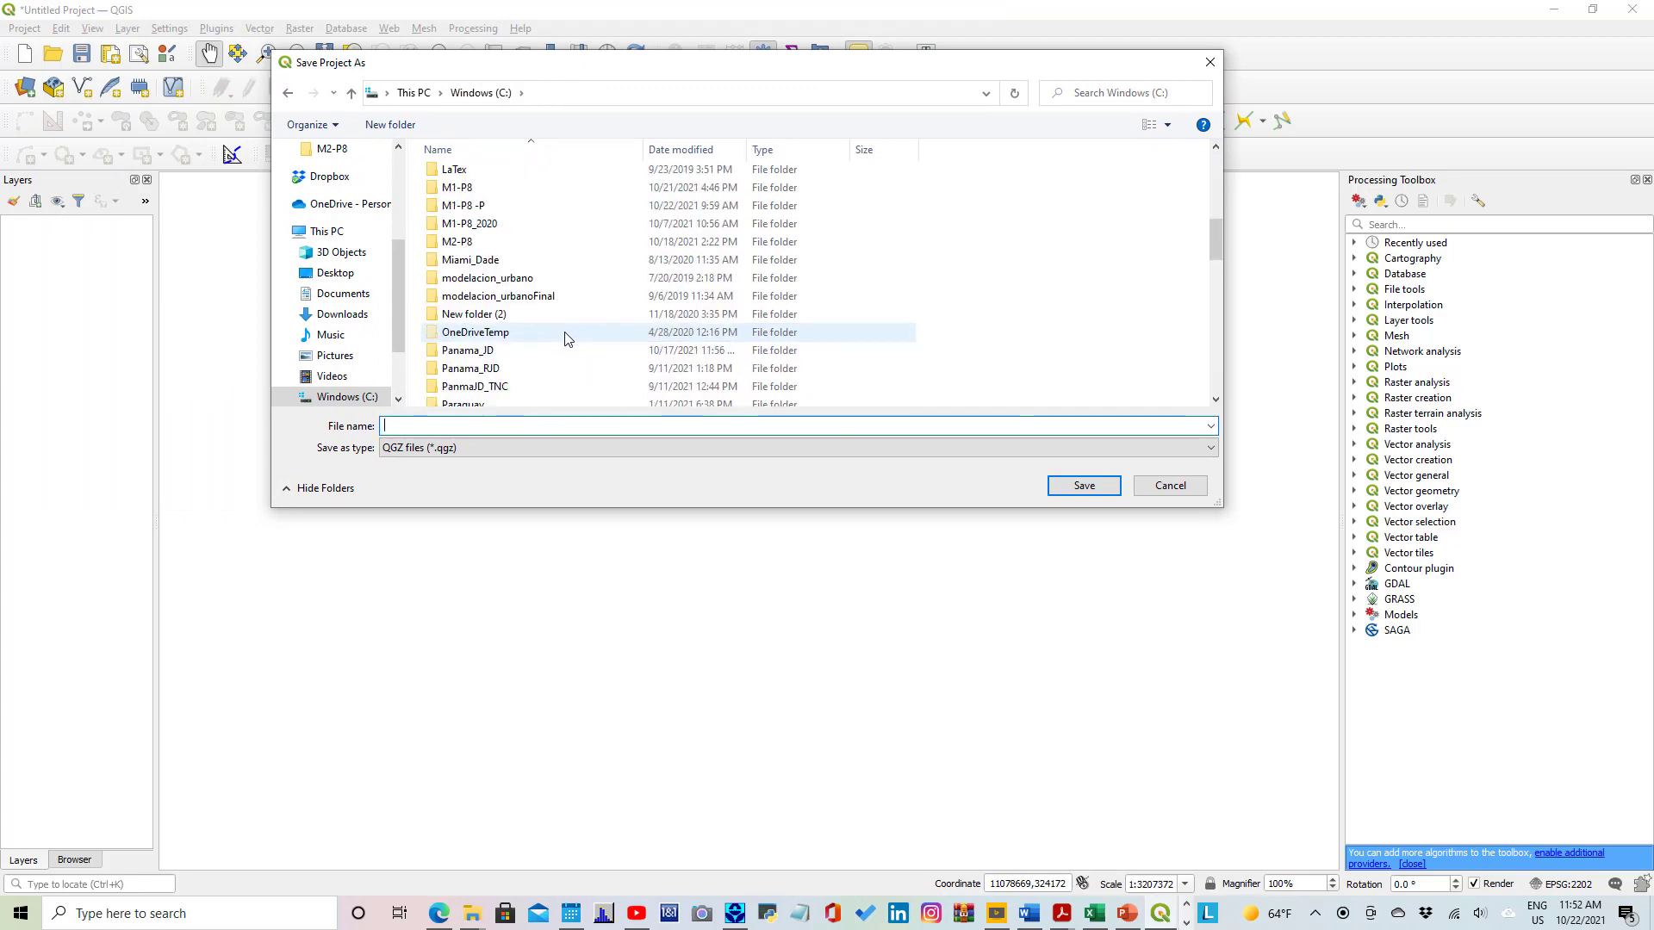
{"action": "double_click", "coordinate": [465, 242]}
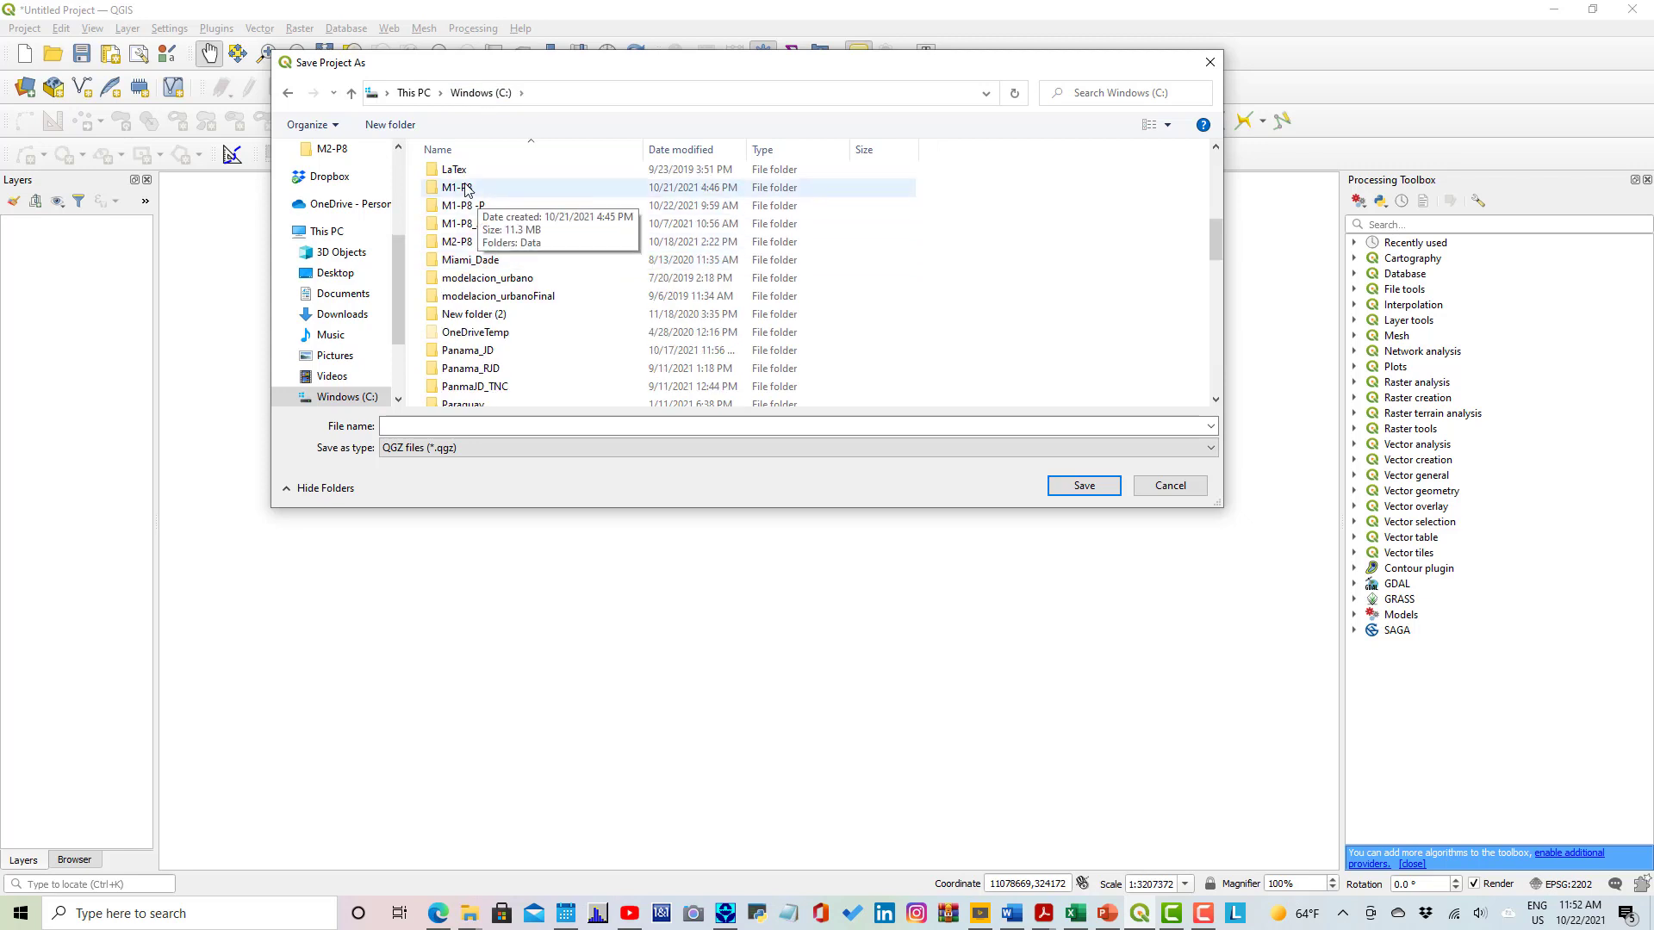
{"action": "double_click", "coordinate": [465, 188]}
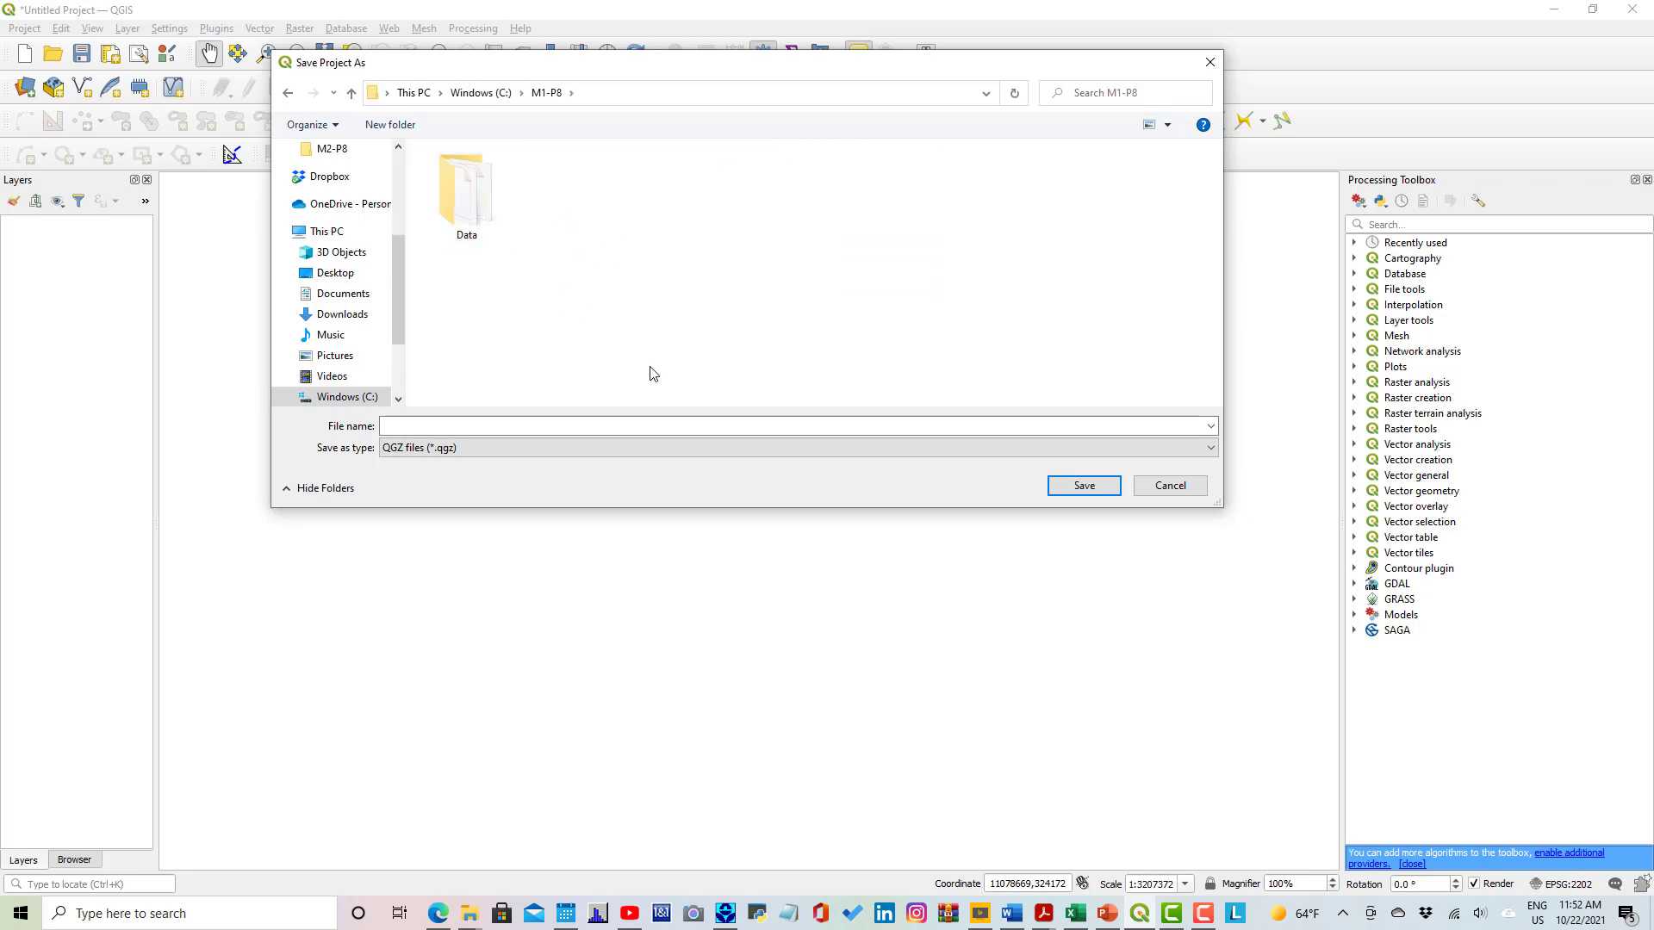
{"action": "left_click", "coordinate": [461, 423]}
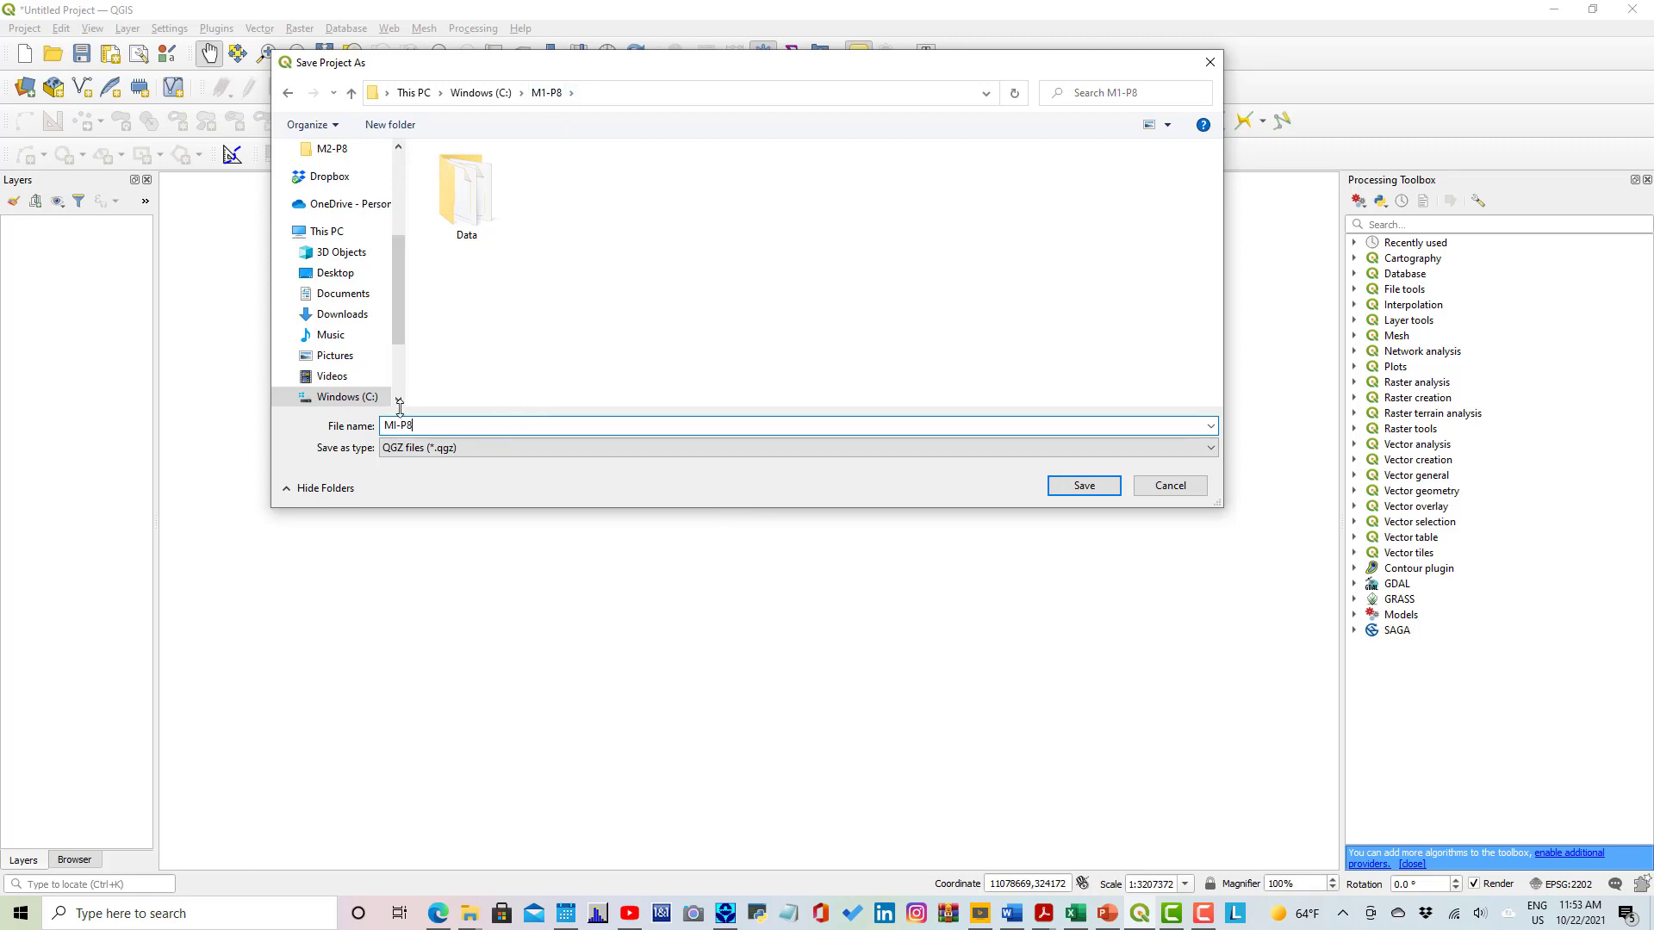
{"action": "left_click", "coordinate": [1080, 493]}
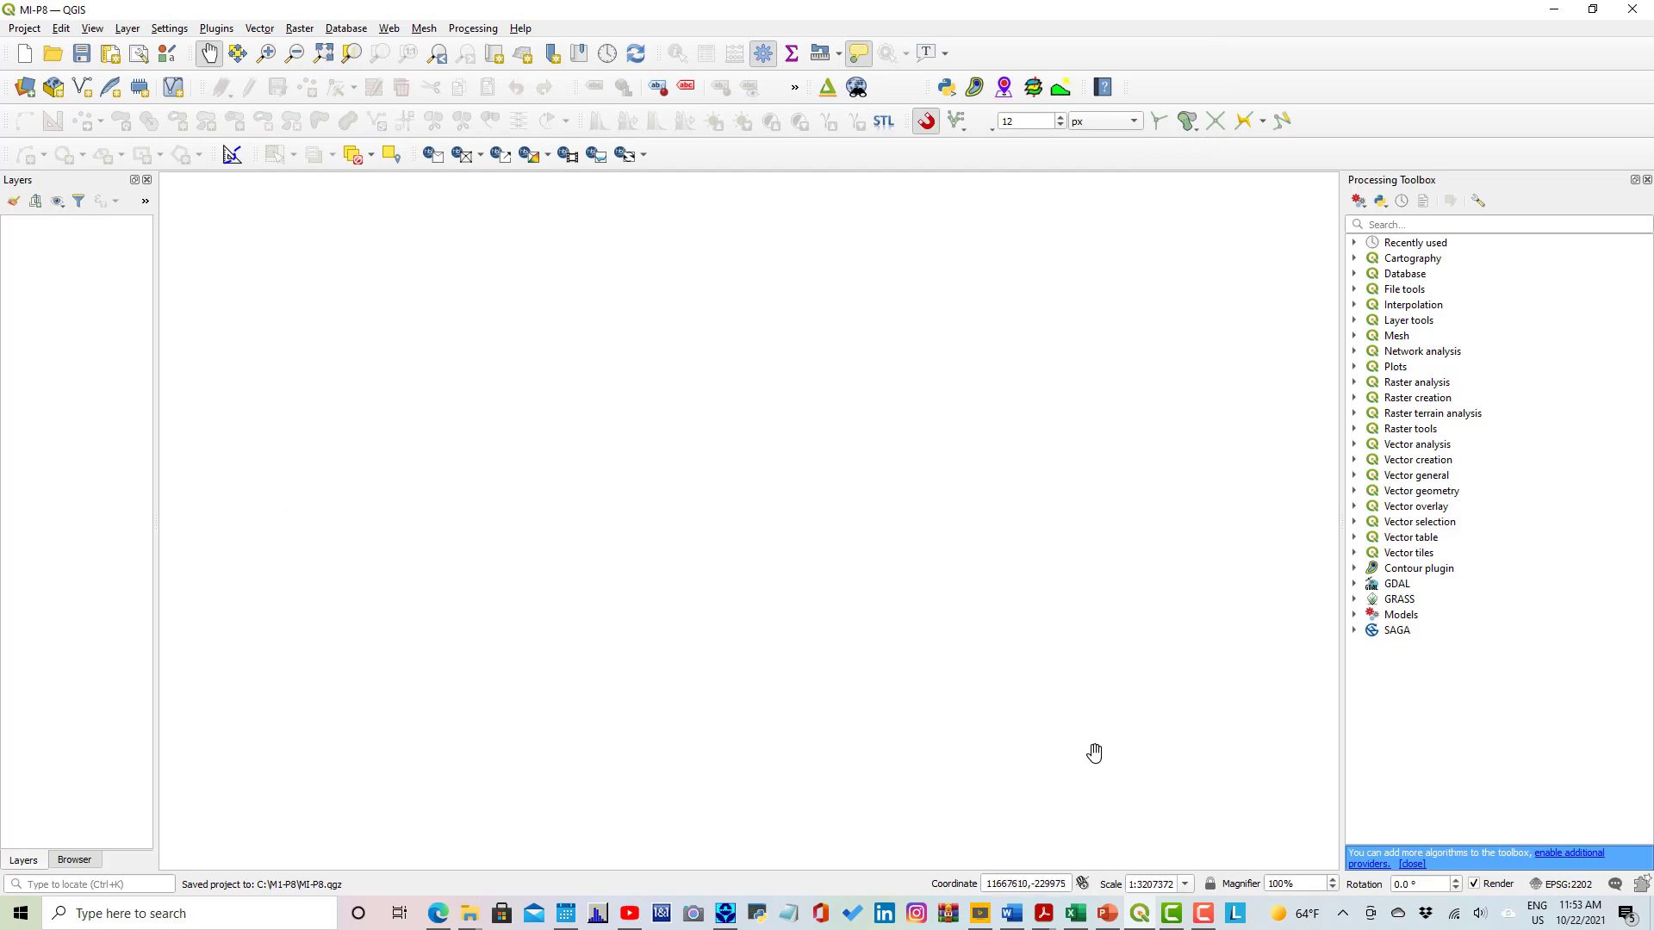
Check the exercise slide in PowerPoint, then add the DEM raster from C:\M1-P8\Data to the QGIS project.
{"action": "left_click", "coordinate": [1111, 913]}
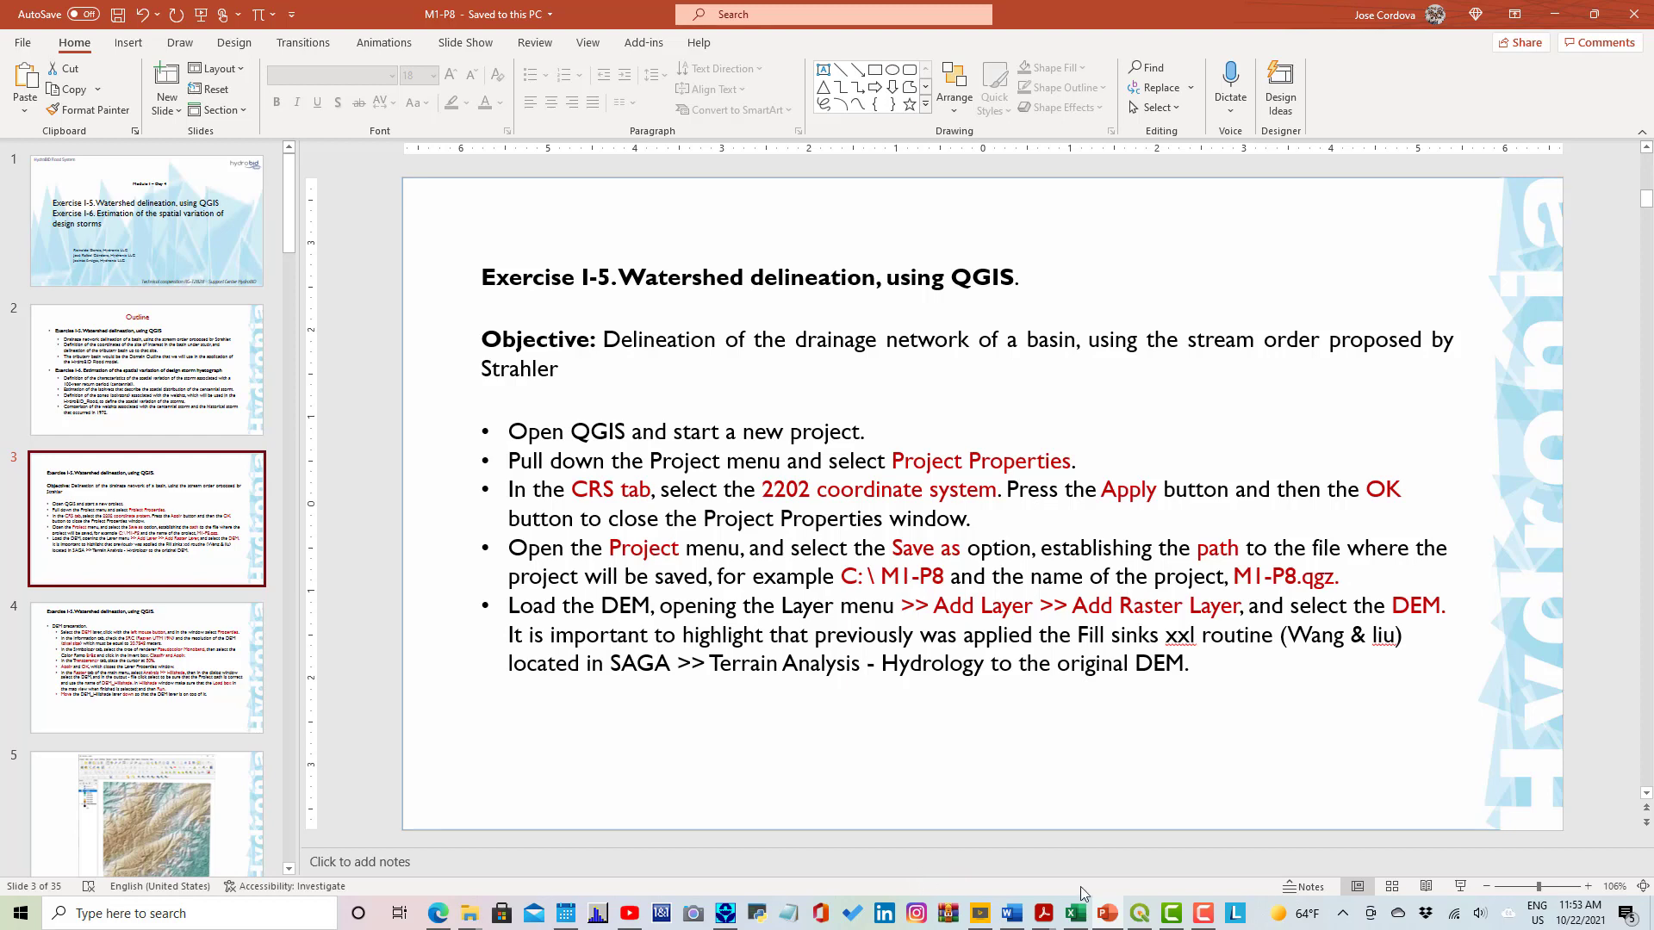
{"action": "left_click", "coordinate": [1138, 913]}
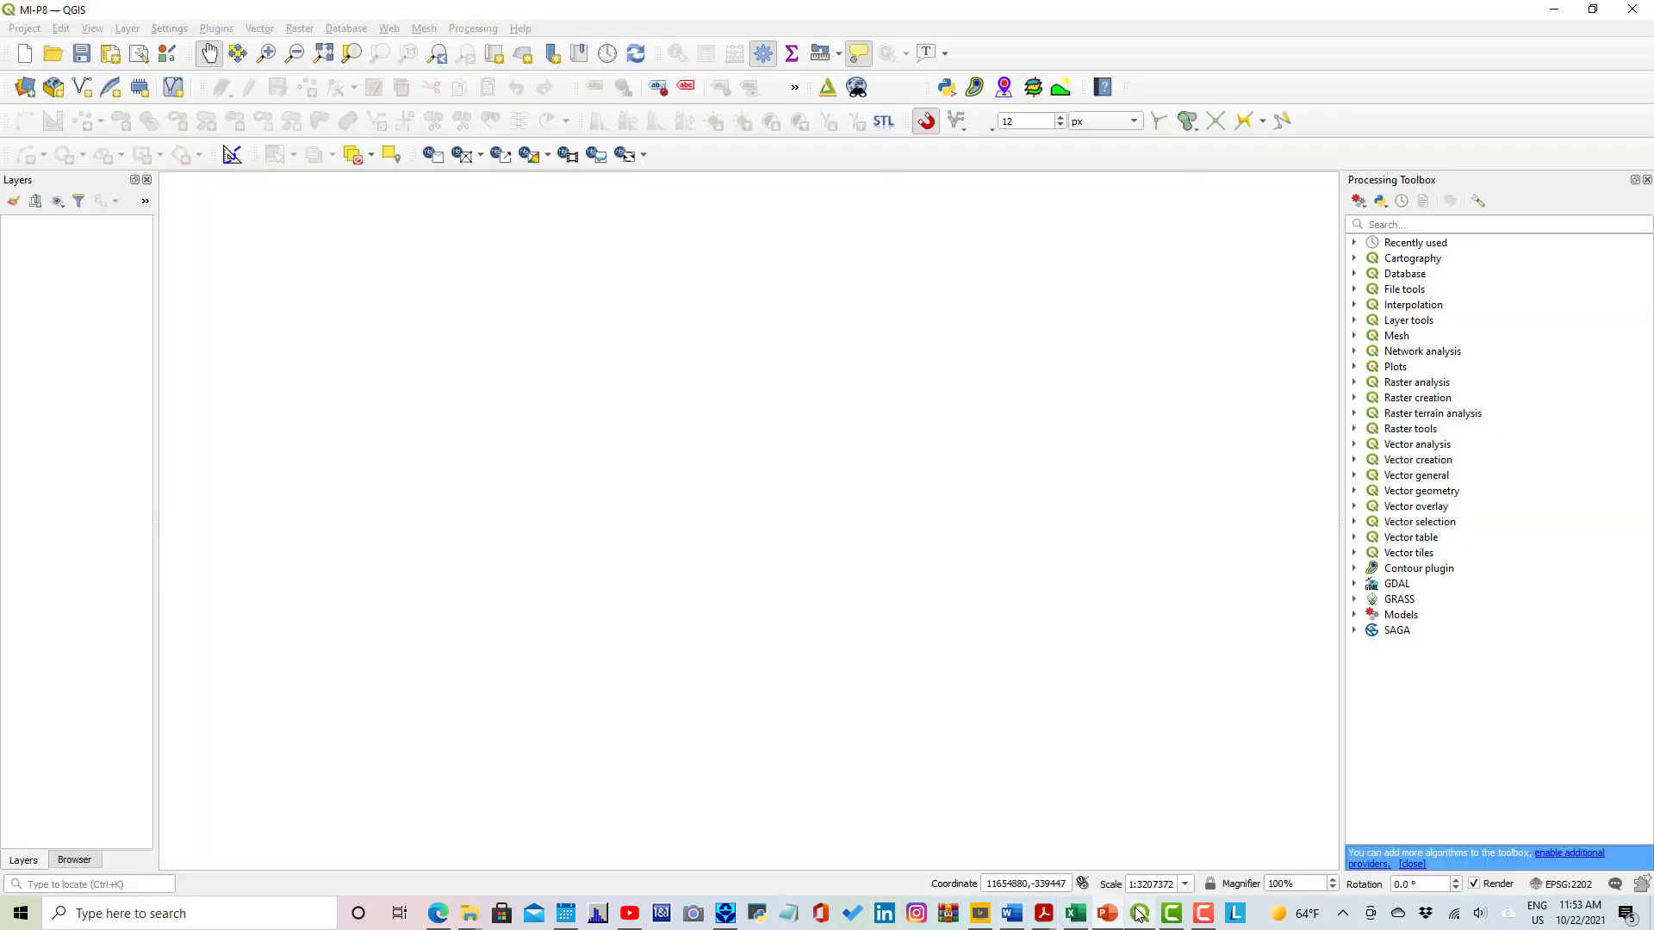
{"action": "left_click", "coordinate": [128, 29]}
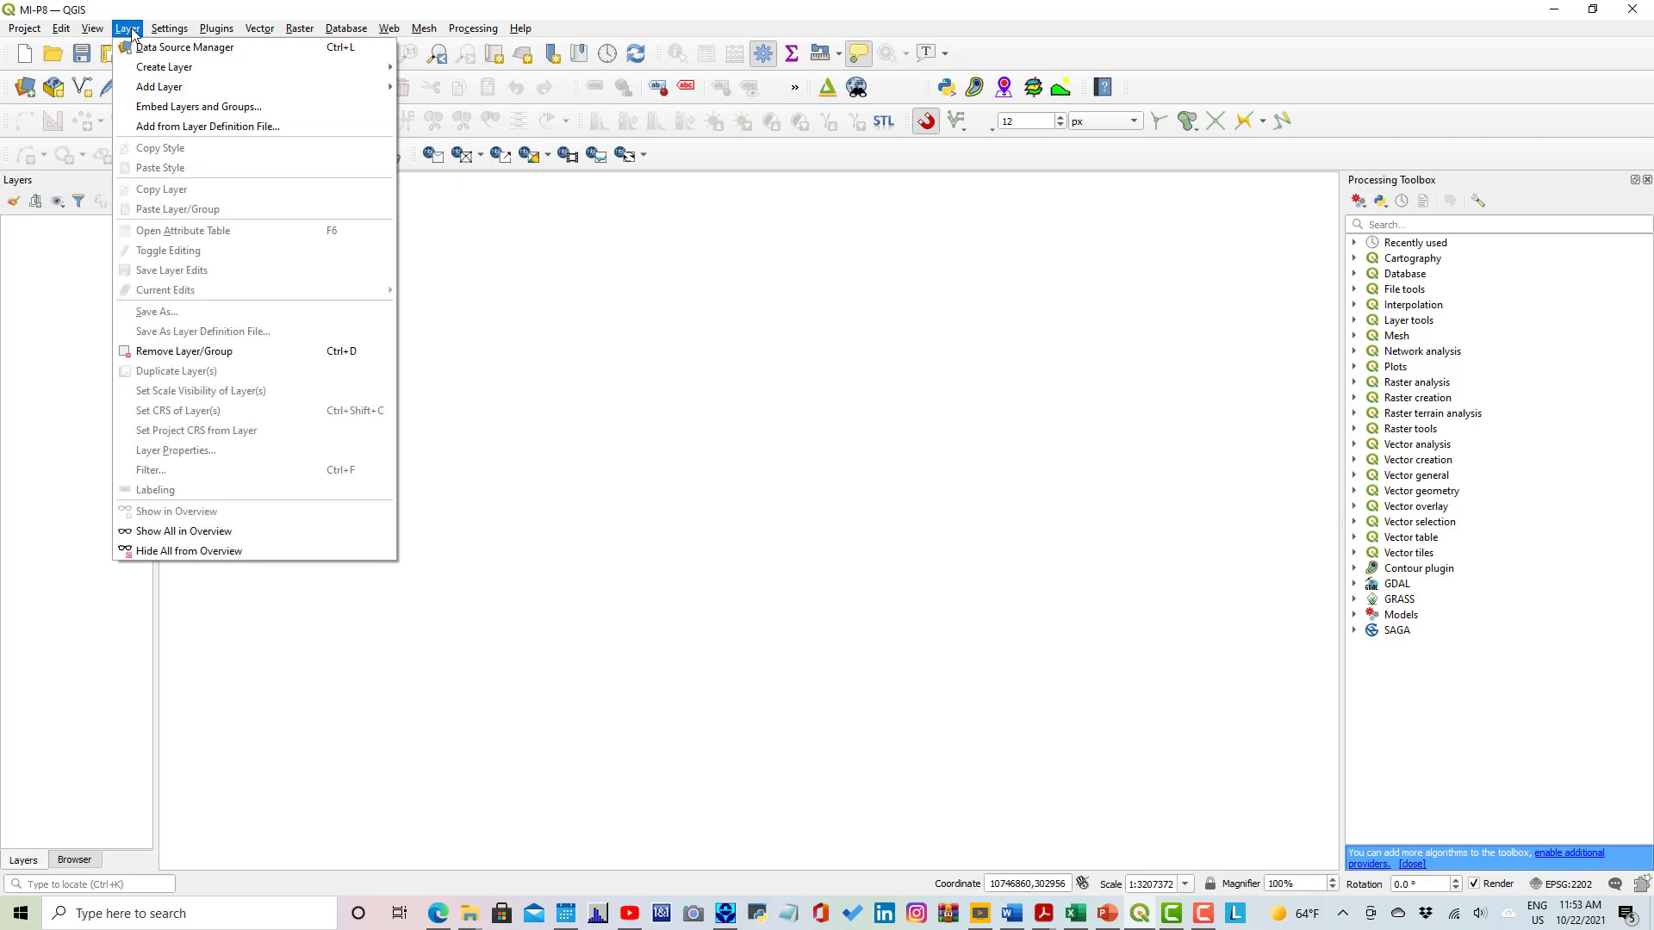
{"action": "mouse_move", "coordinate": [150, 95]}
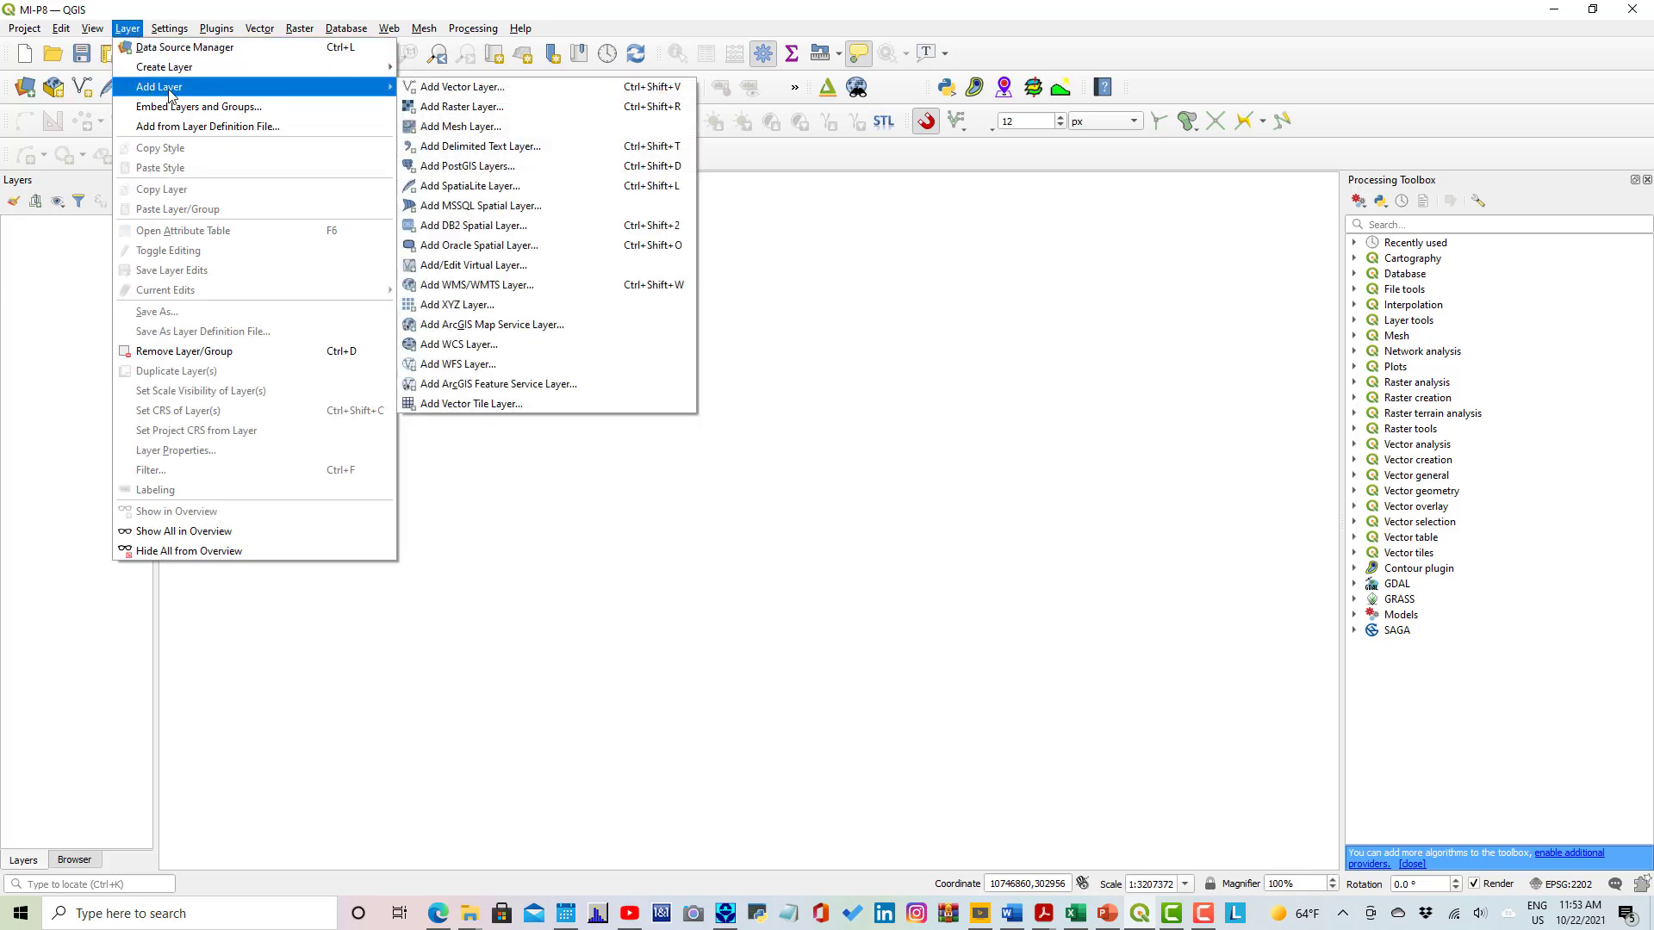
{"action": "left_click", "coordinate": [421, 110]}
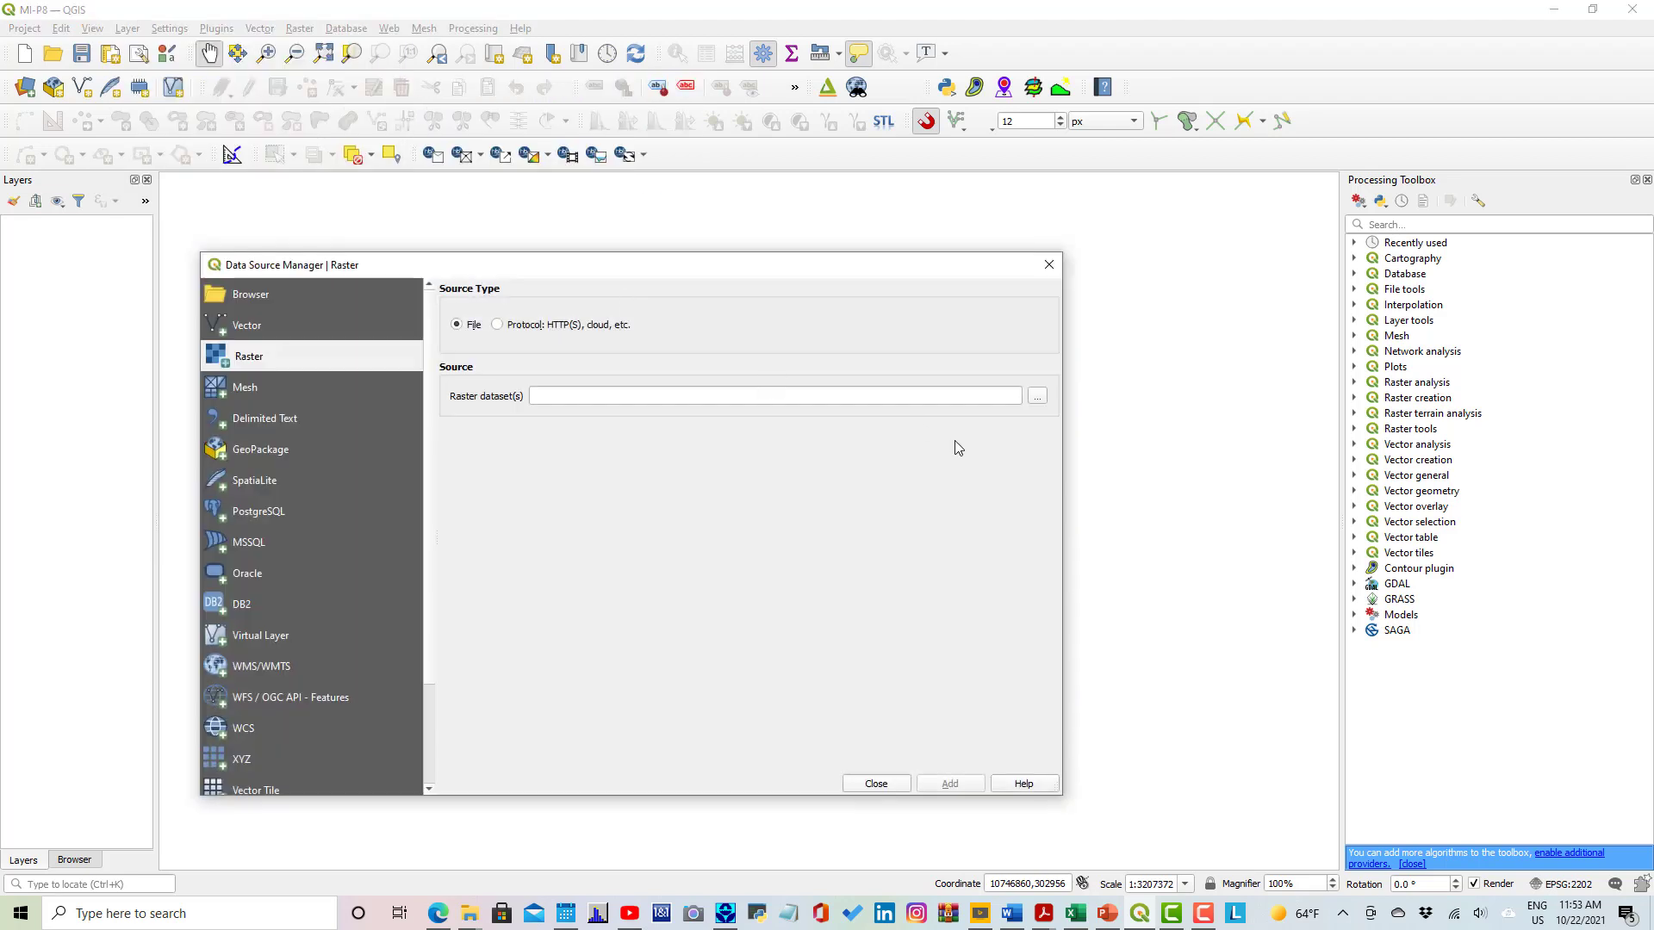
{"action": "left_click", "coordinate": [1037, 398]}
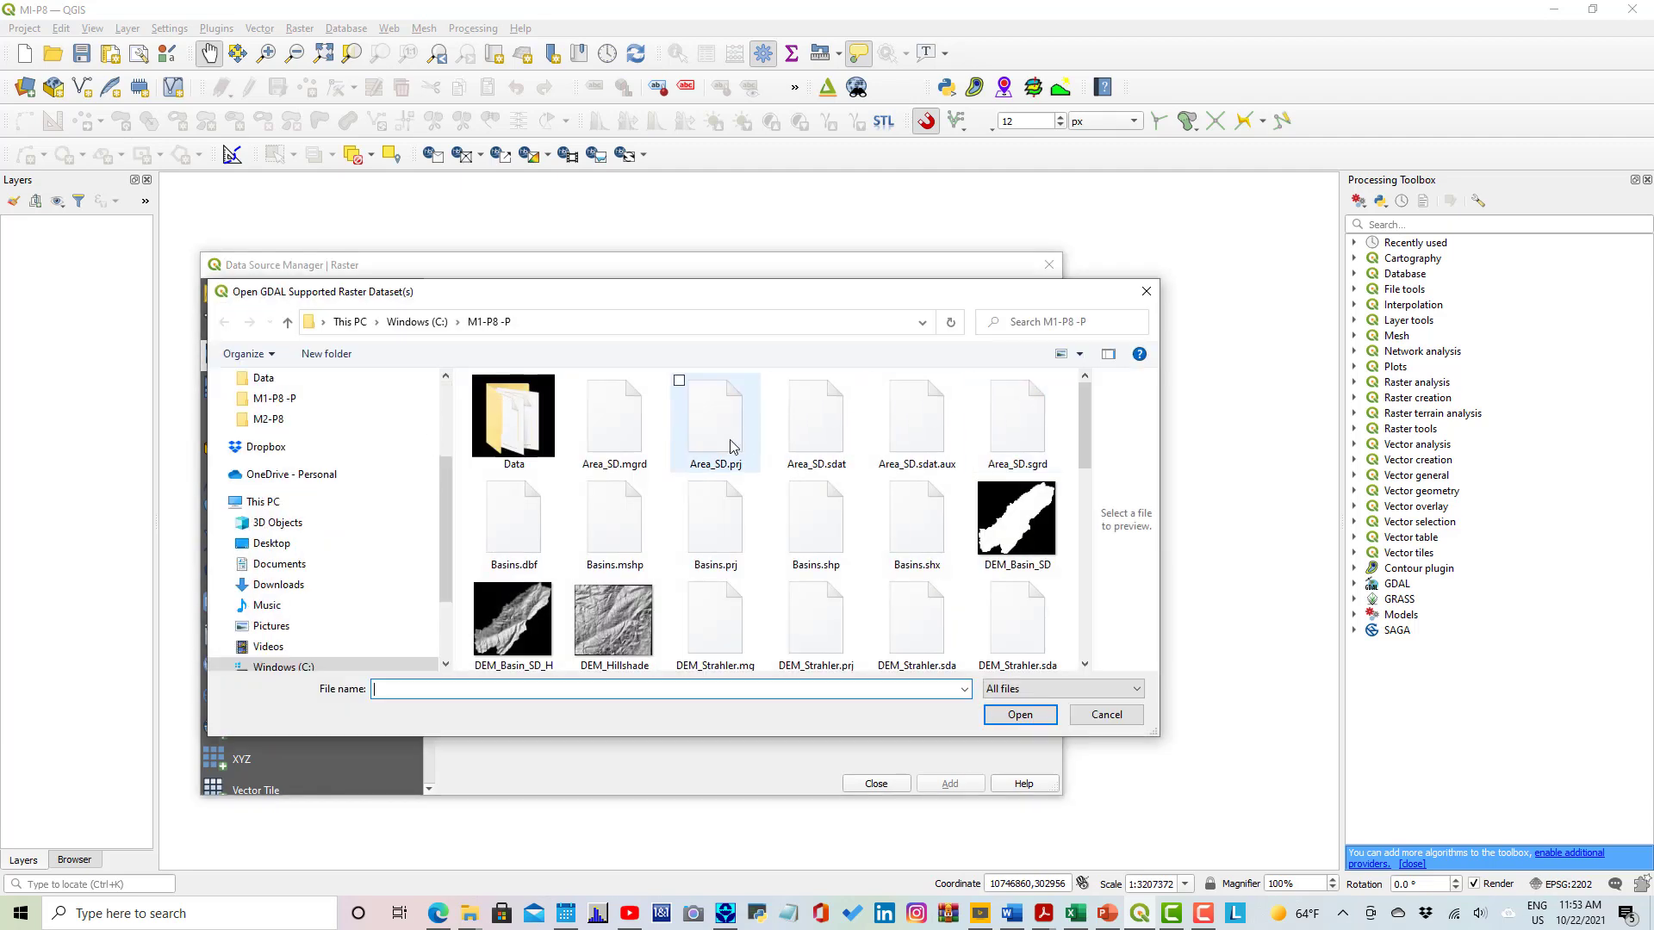
{"action": "left_click", "coordinate": [416, 321]}
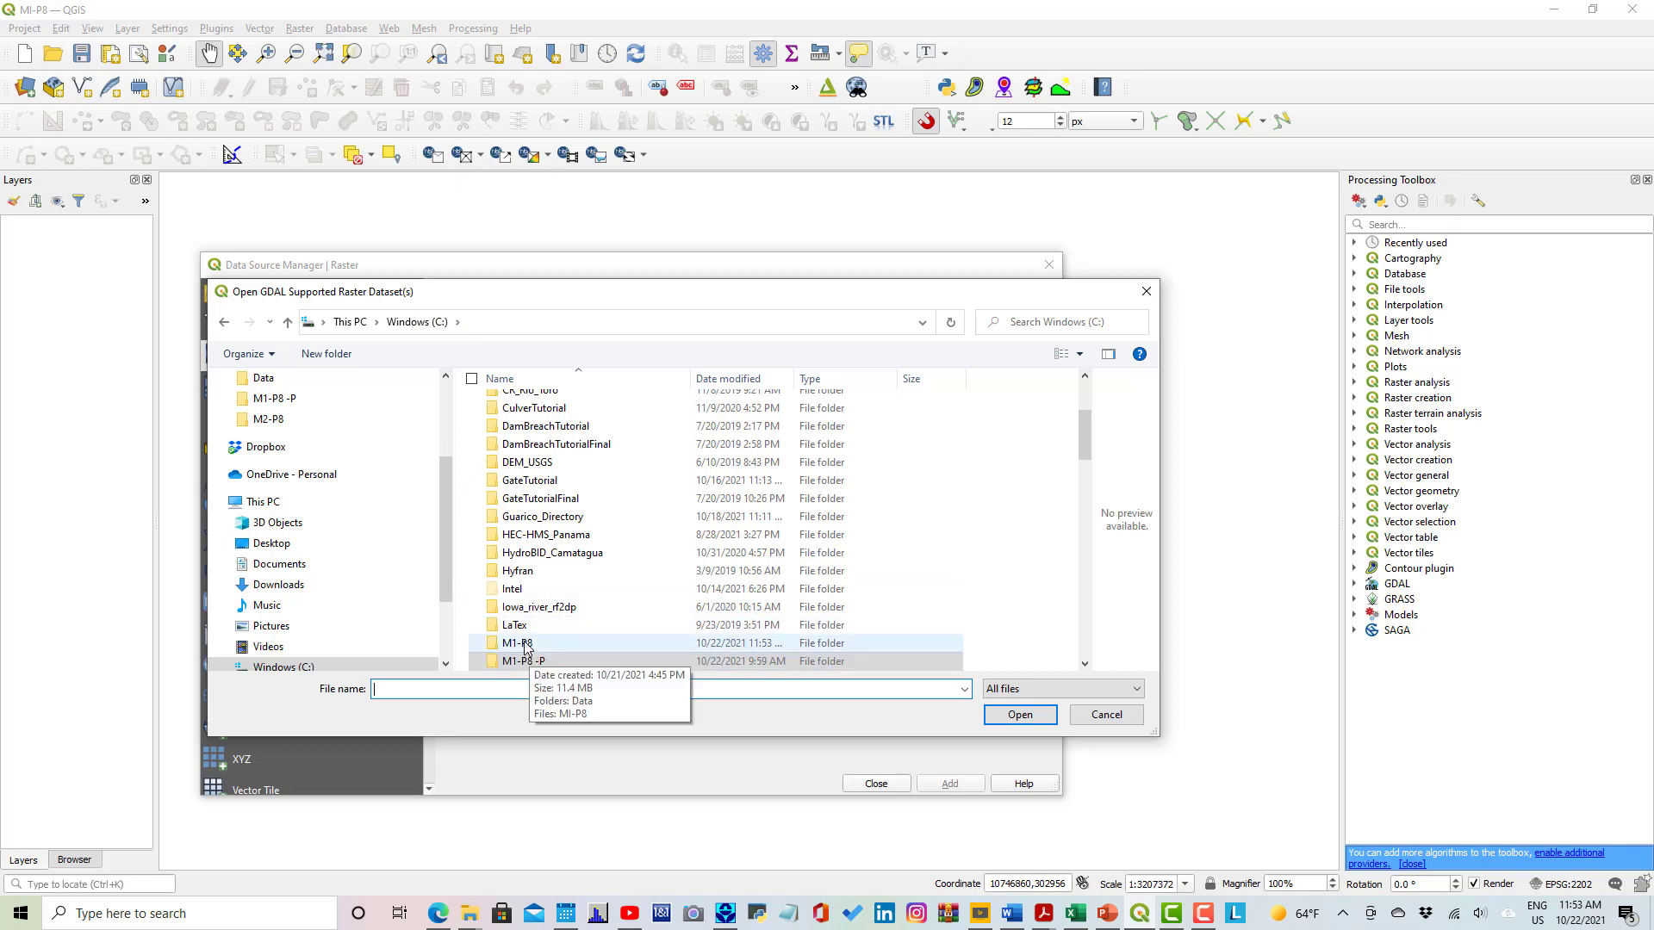
{"action": "double_click", "coordinate": [519, 643]}
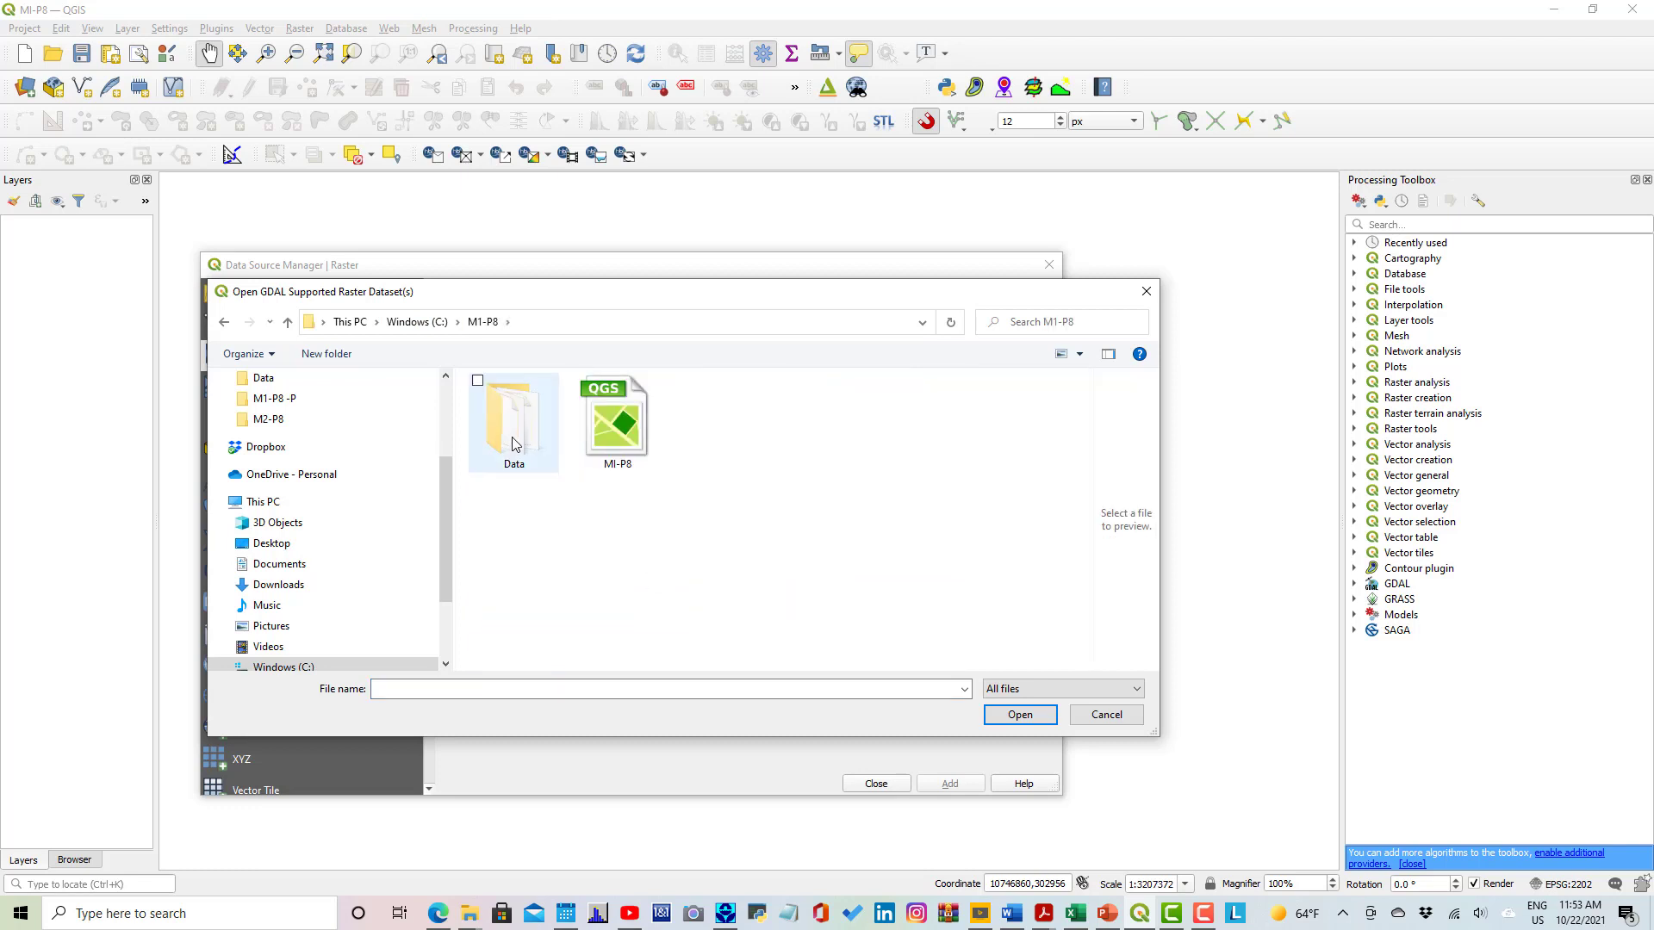
{"action": "double_click", "coordinate": [515, 444]}
{"action": "left_click", "coordinate": [518, 405]}
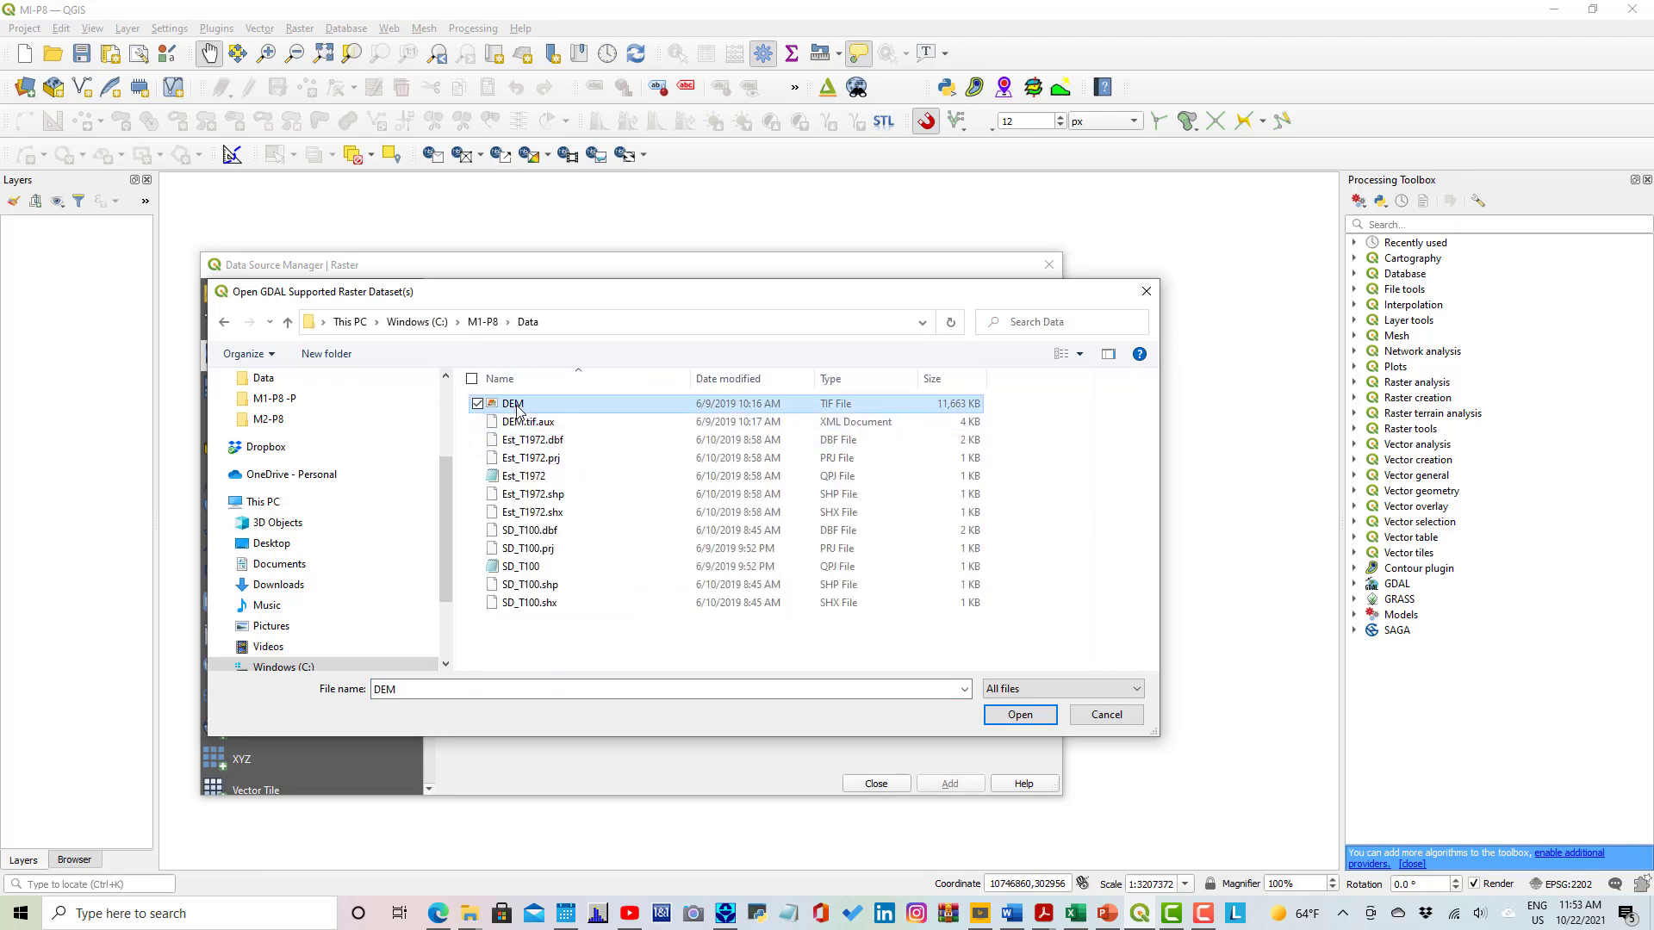
{"action": "left_click", "coordinate": [1020, 715]}
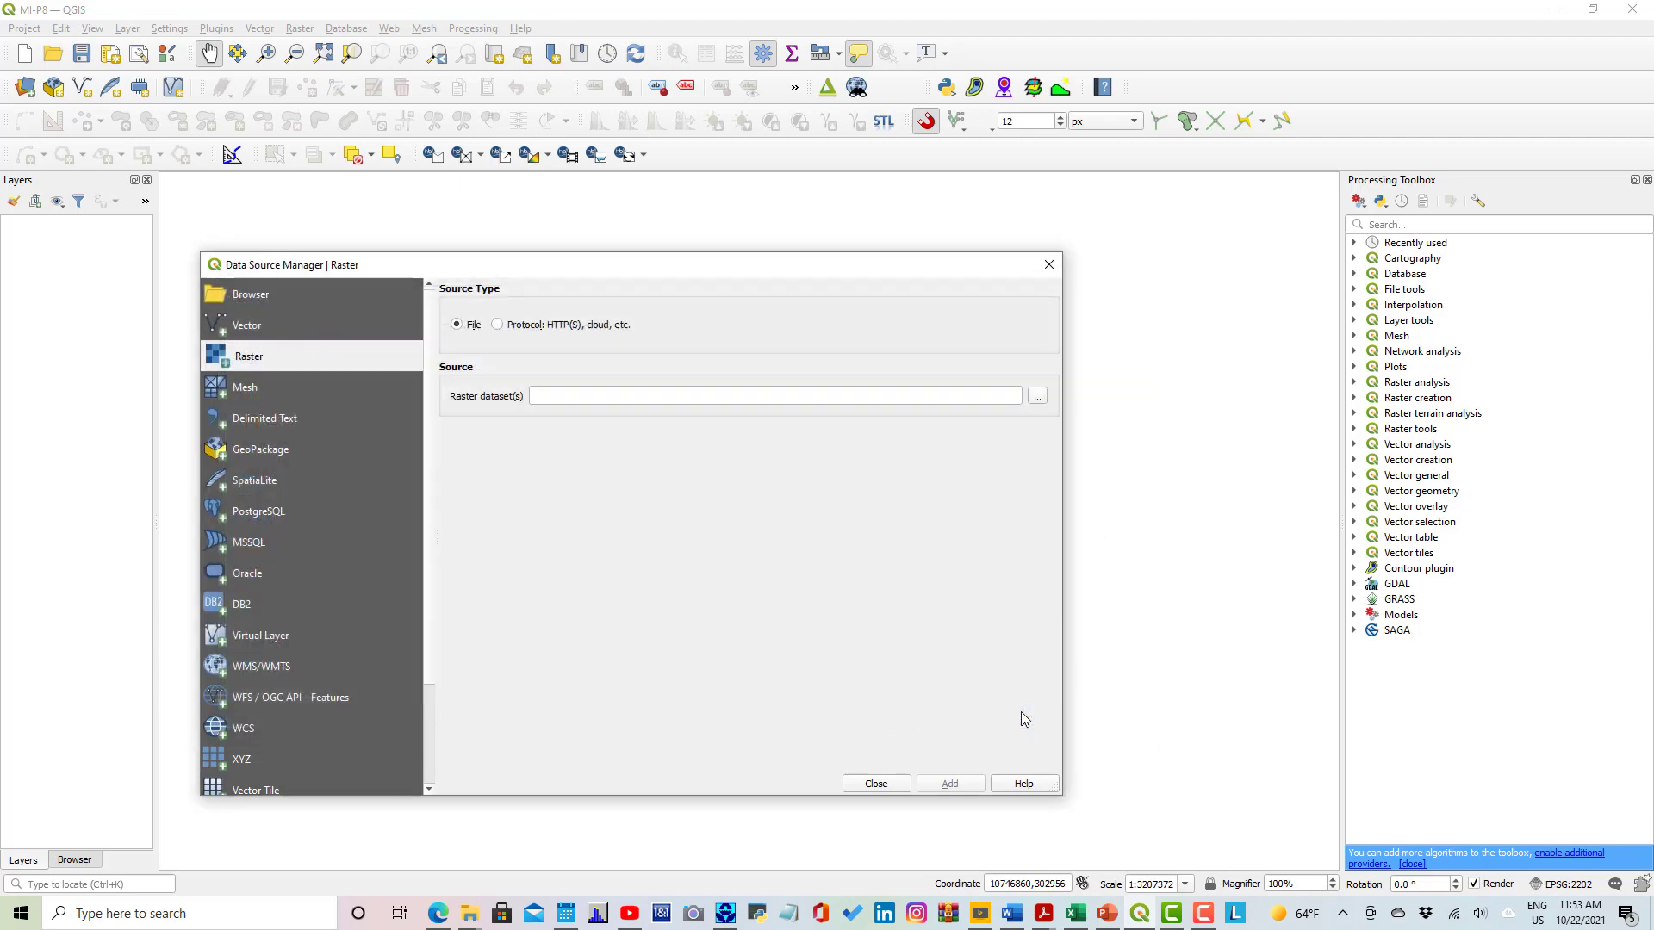
{"action": "left_click", "coordinate": [950, 784]}
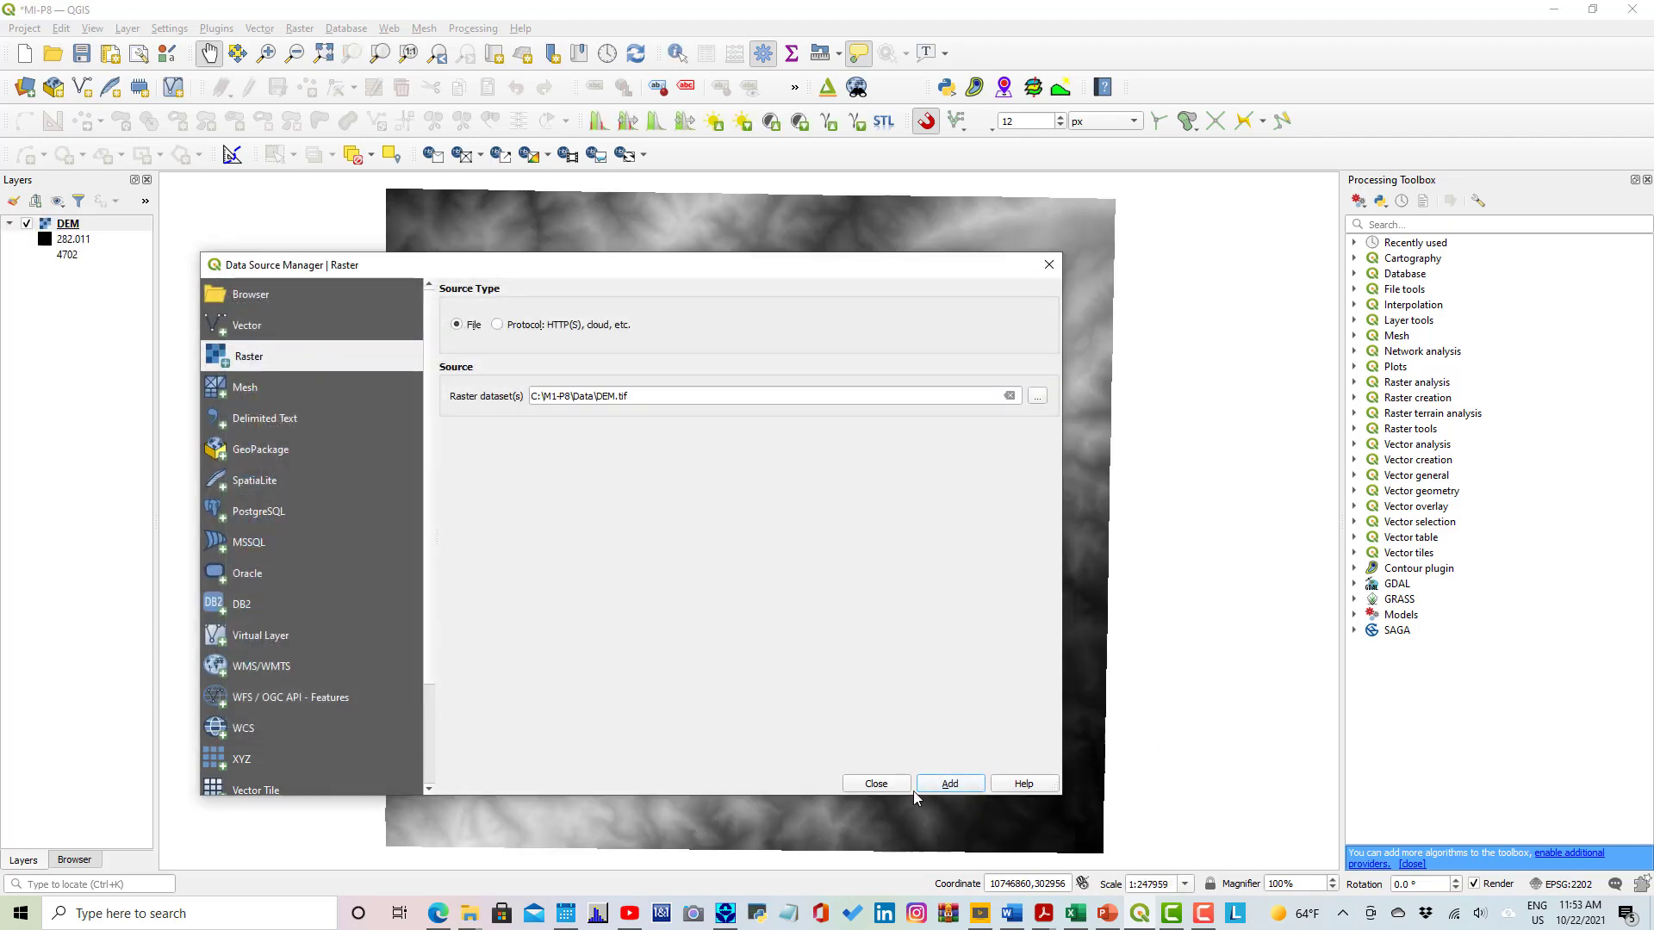
{"action": "left_click", "coordinate": [876, 784]}
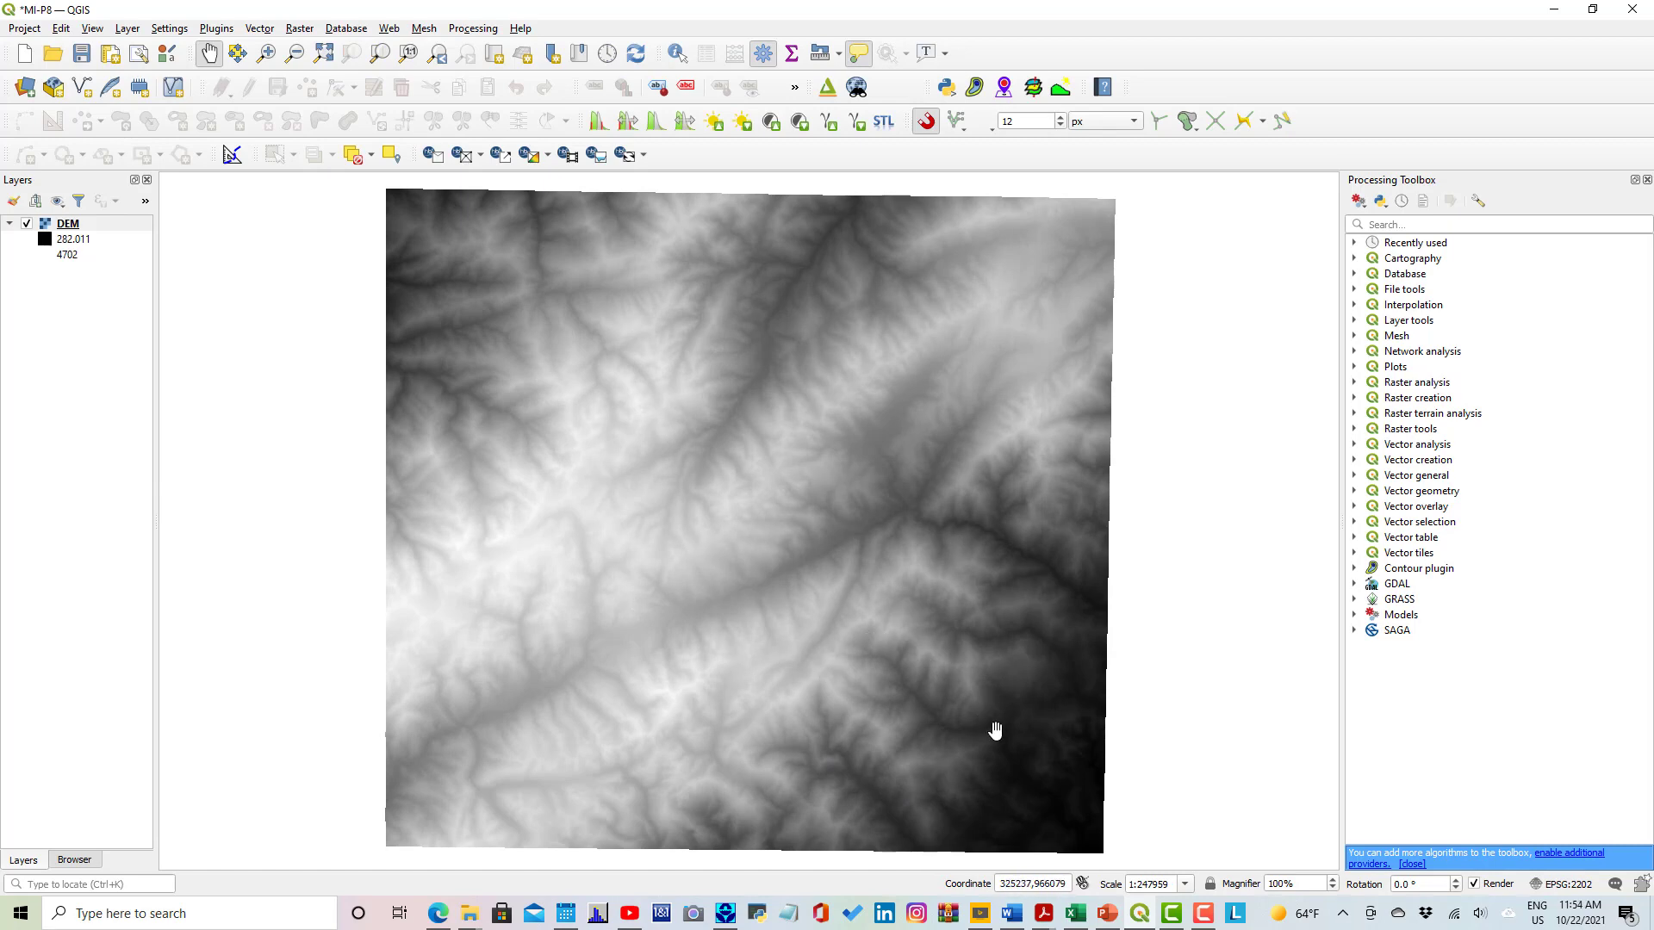
Review the DEM preparation instructions on slide 4 in PowerPoint and return to QGIS.
{"action": "left_click", "coordinate": [1107, 913]}
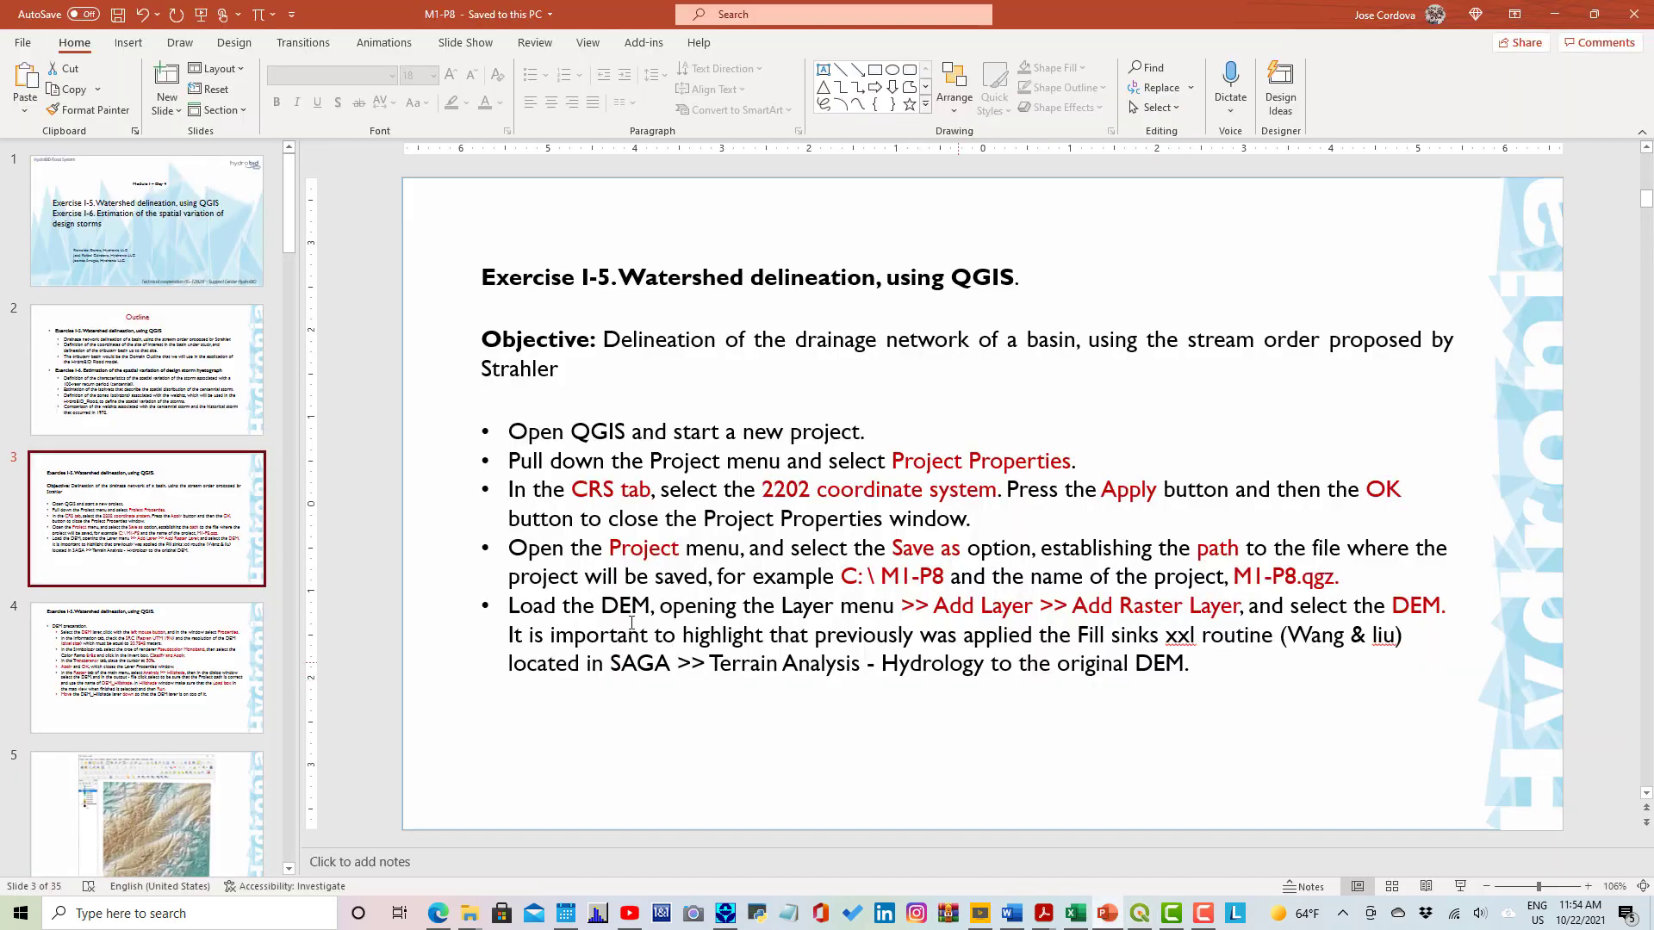
{"action": "left_click", "coordinate": [175, 646]}
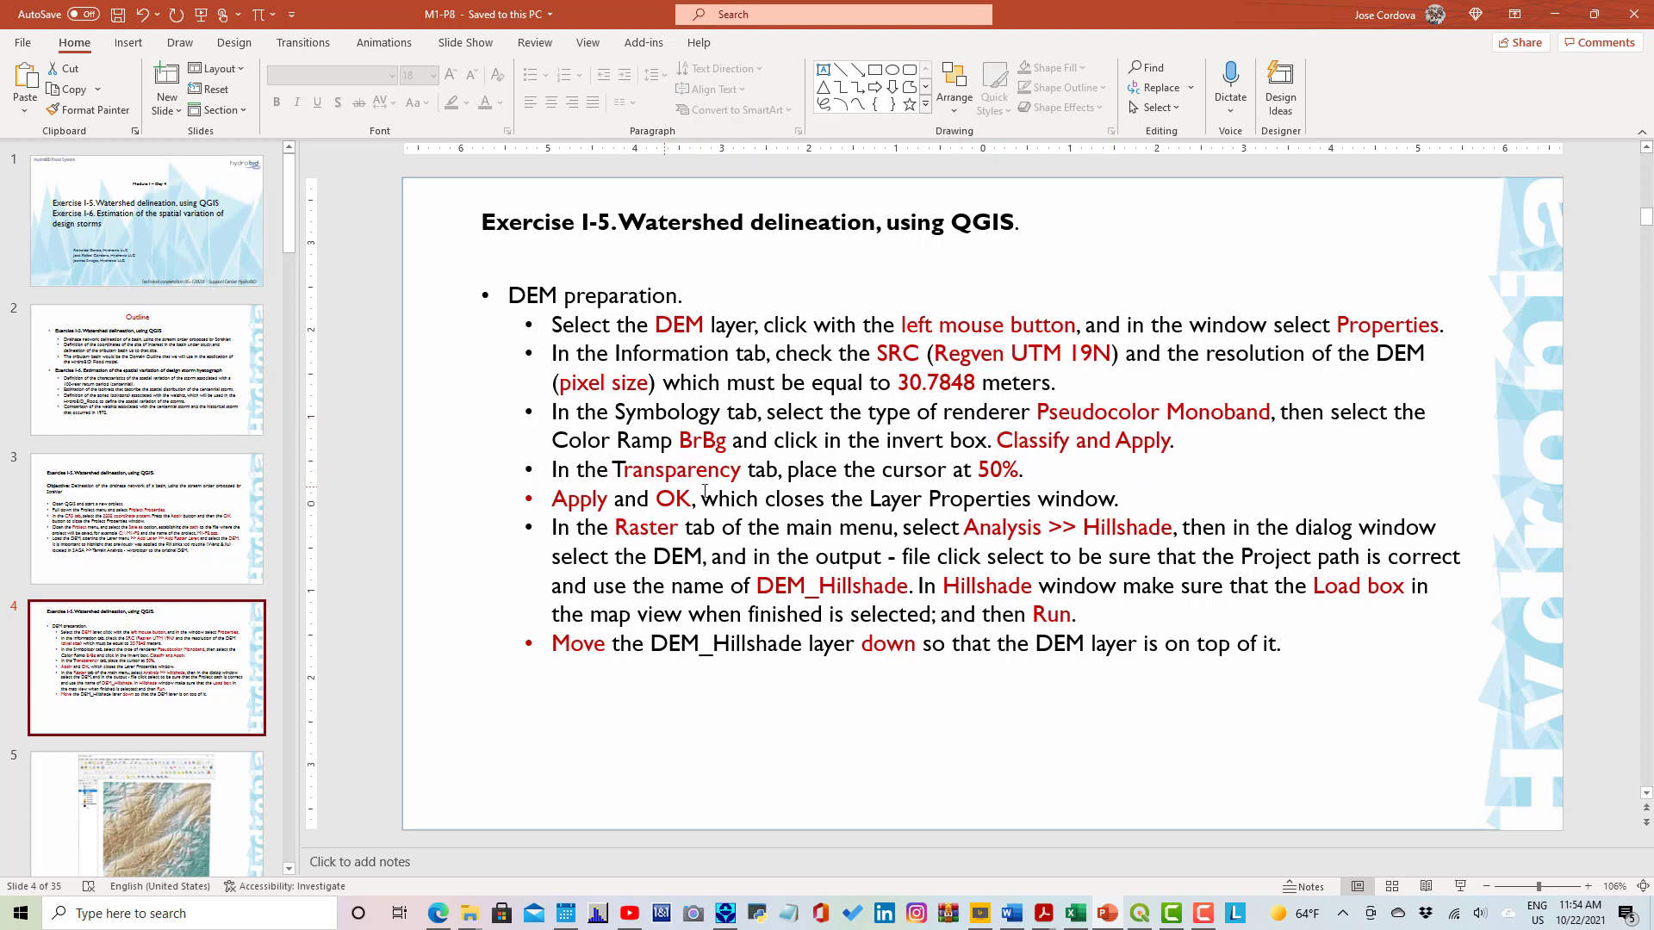
{"action": "left_click", "coordinate": [1140, 913]}
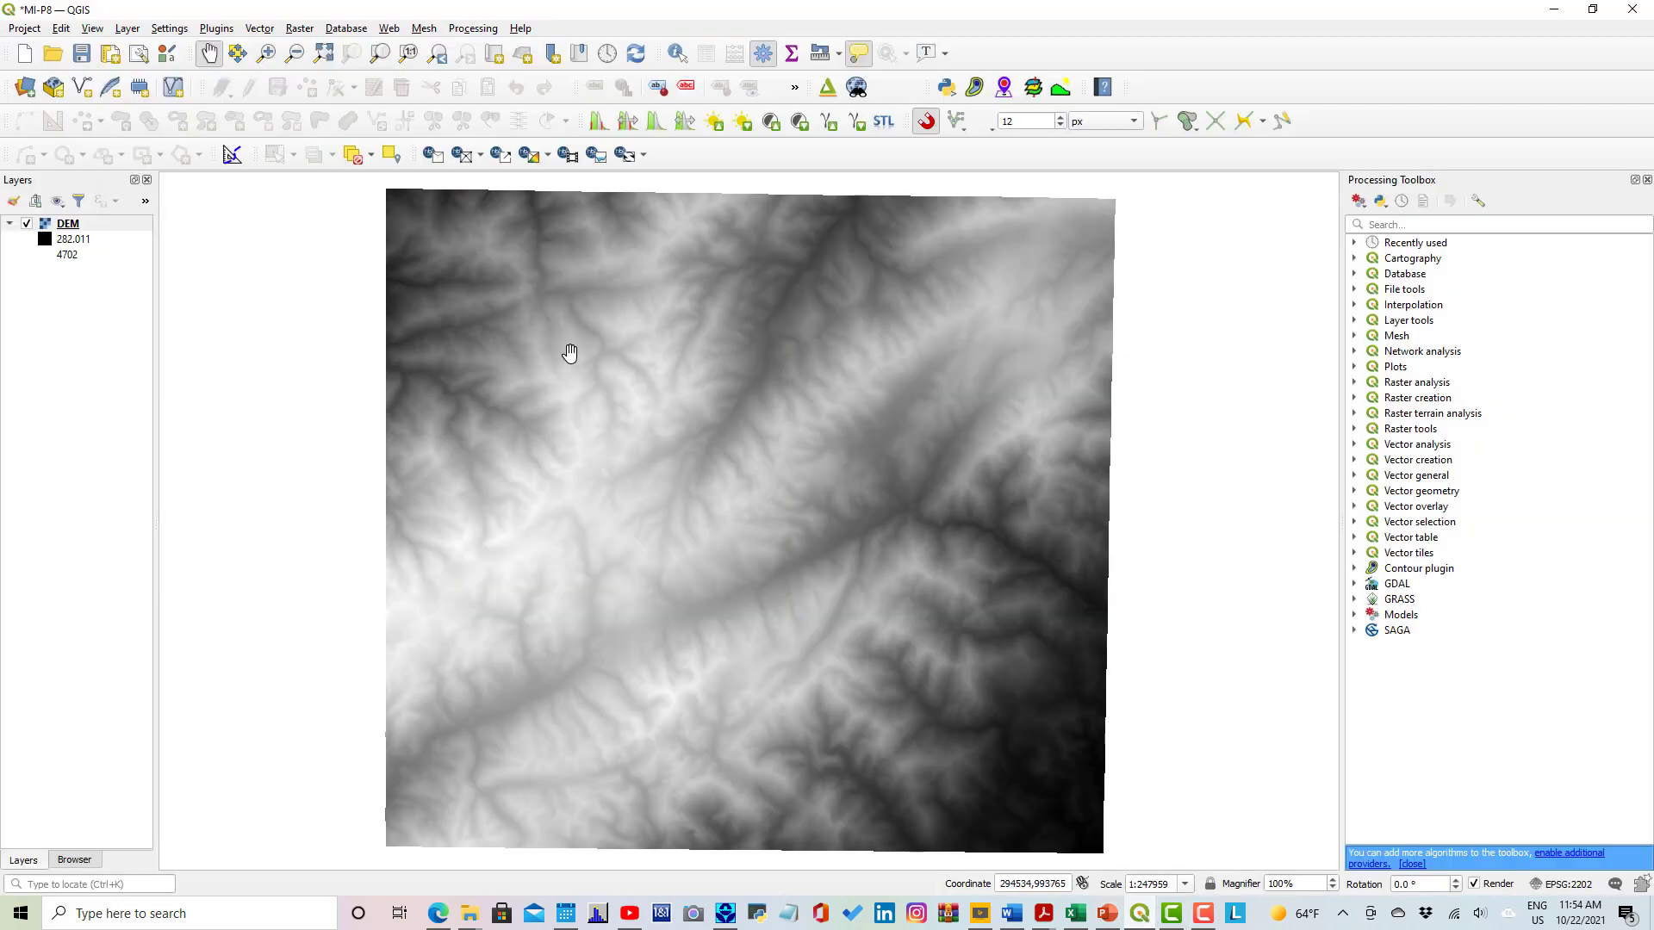
Examine the DEM layer's information for its coordinate reference system and pixel size.
{"action": "left_click_drag", "start_coordinate": [553, 329], "coordinate": [483, 336]}
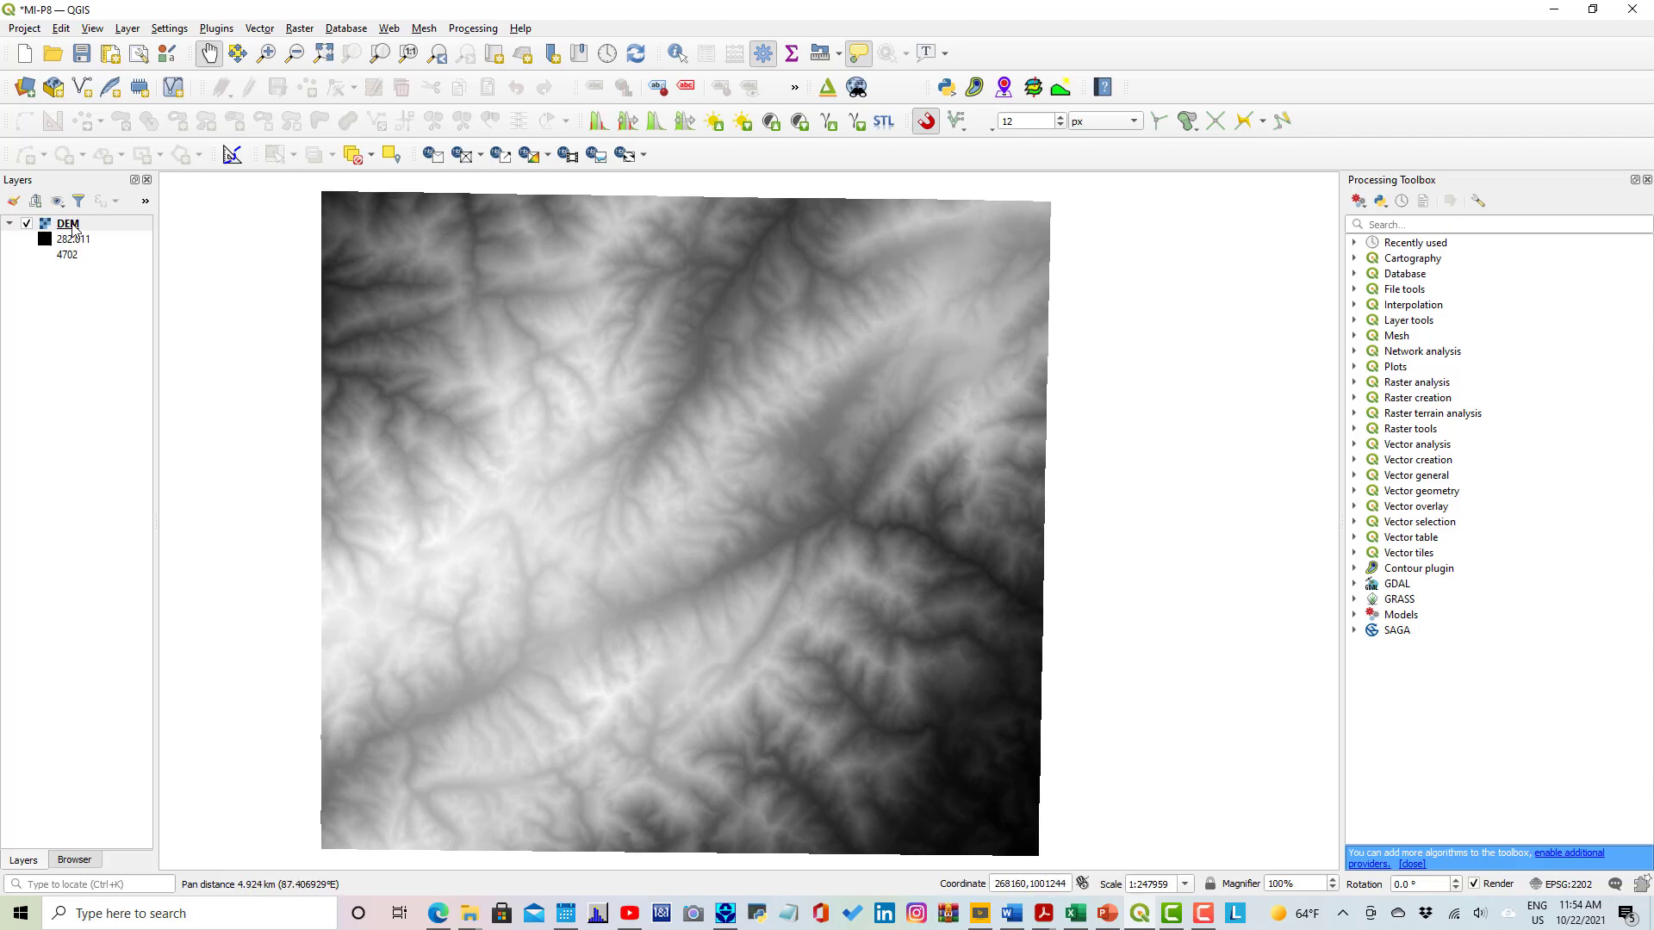
{"action": "double_click", "coordinate": [71, 224]}
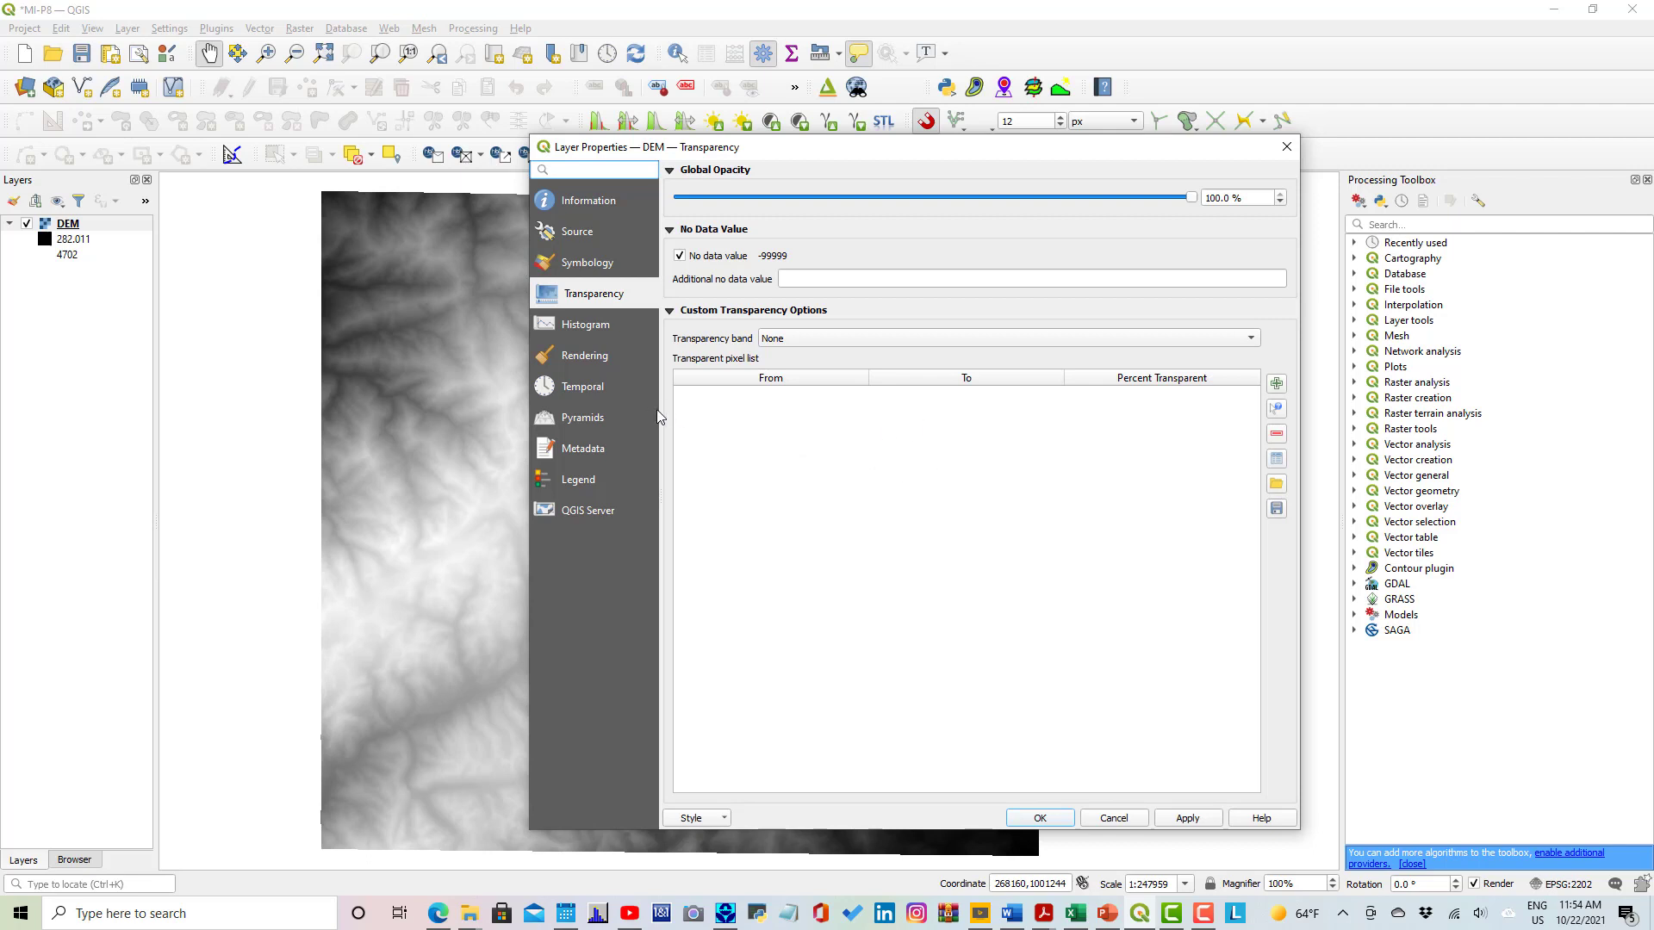
{"action": "left_click", "coordinate": [592, 203]}
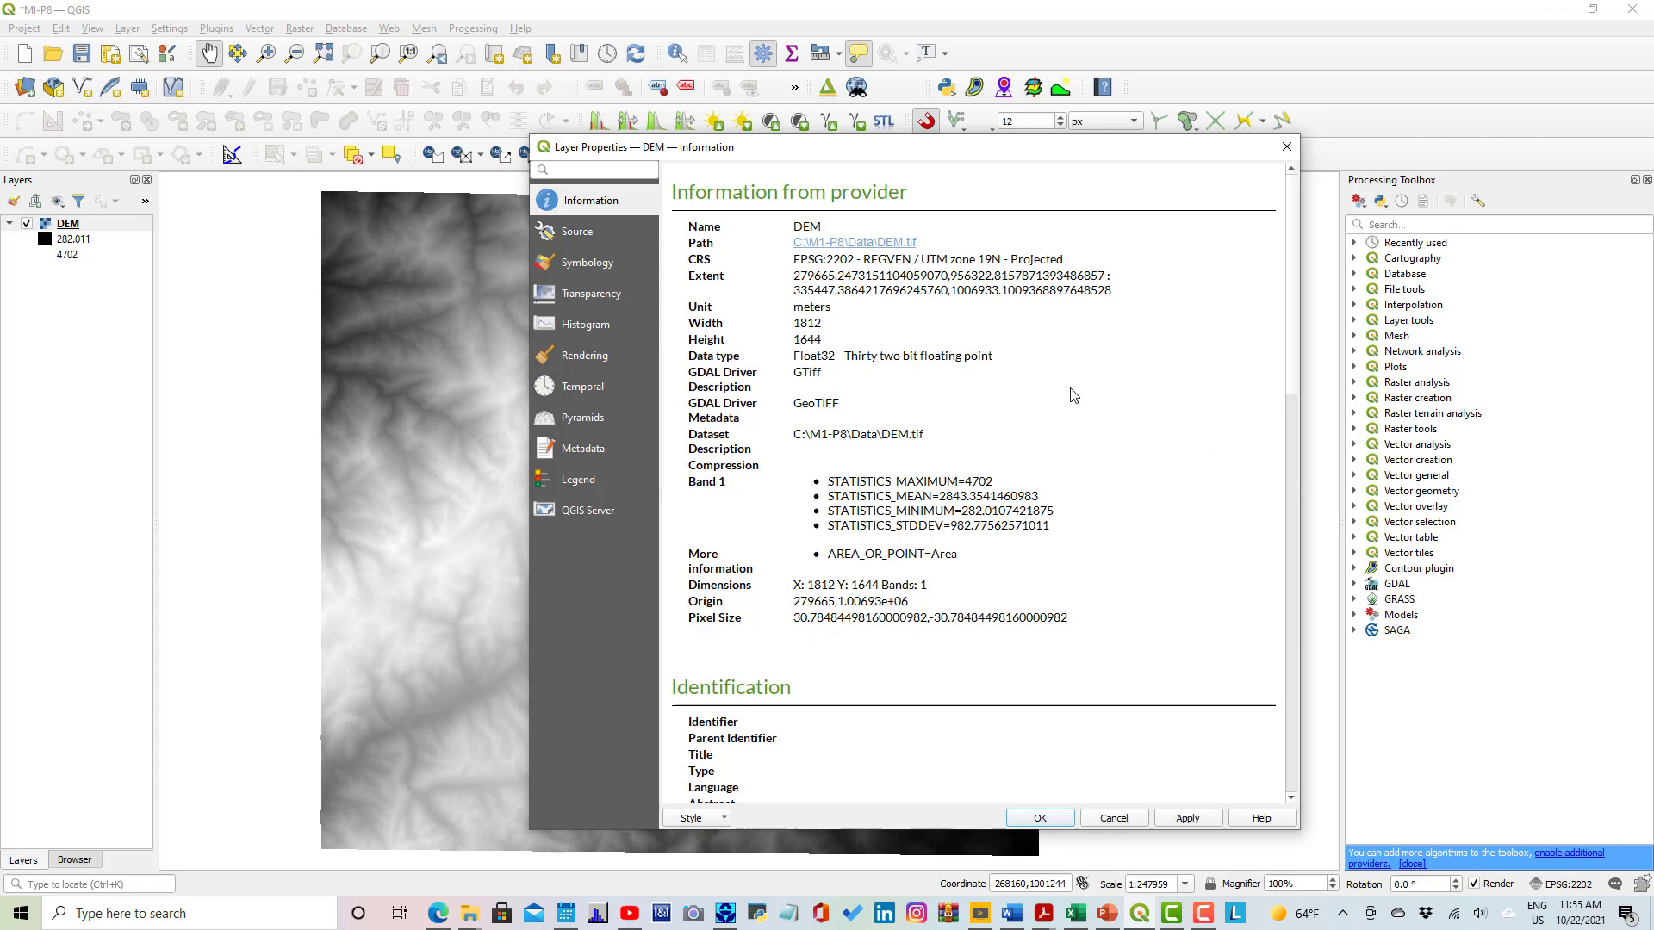
Set the DEM layer's symbology render type to Singleband pseudocolor.
{"action": "left_click", "coordinate": [589, 263]}
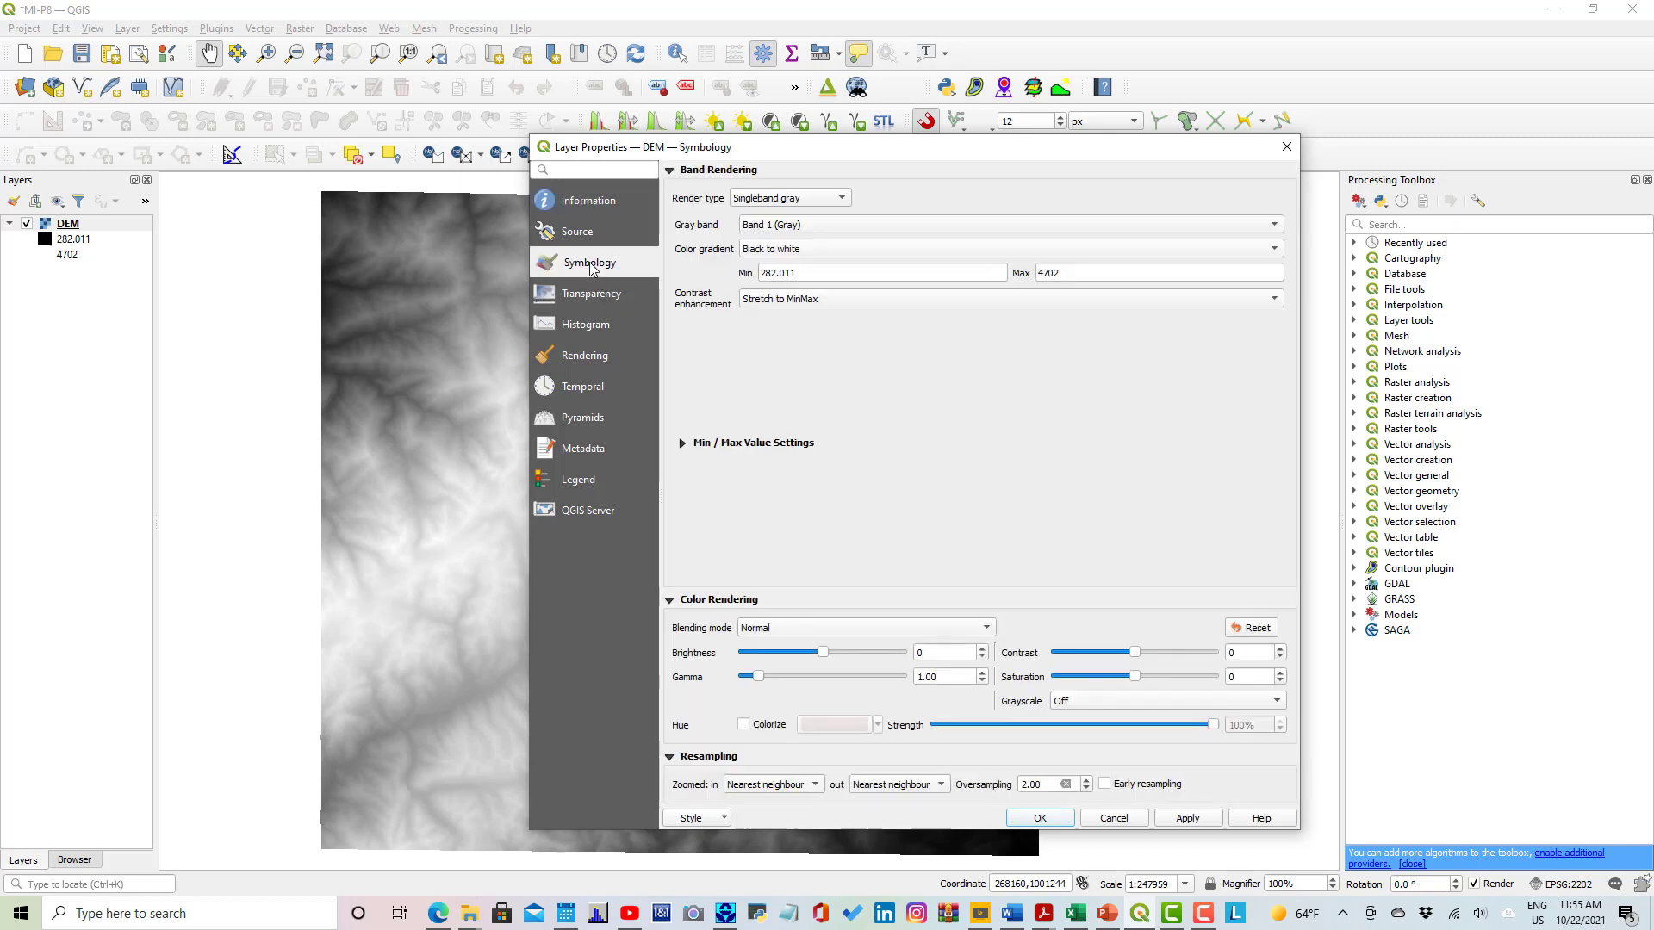
{"action": "left_click", "coordinate": [842, 199]}
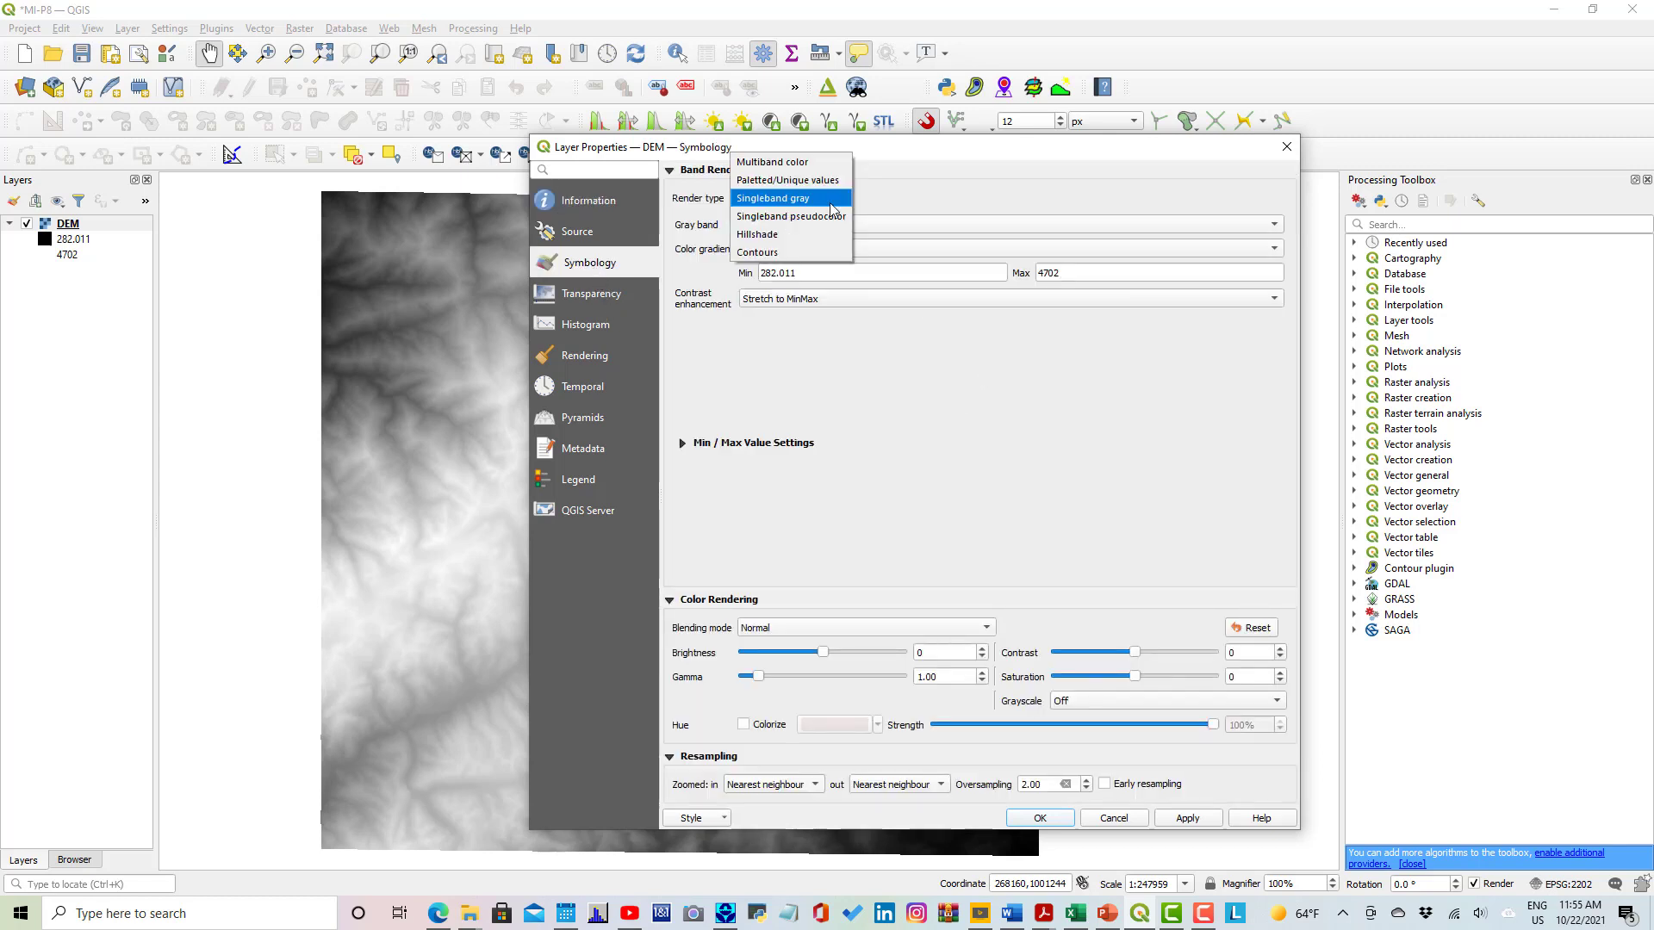
{"action": "left_click", "coordinate": [814, 215]}
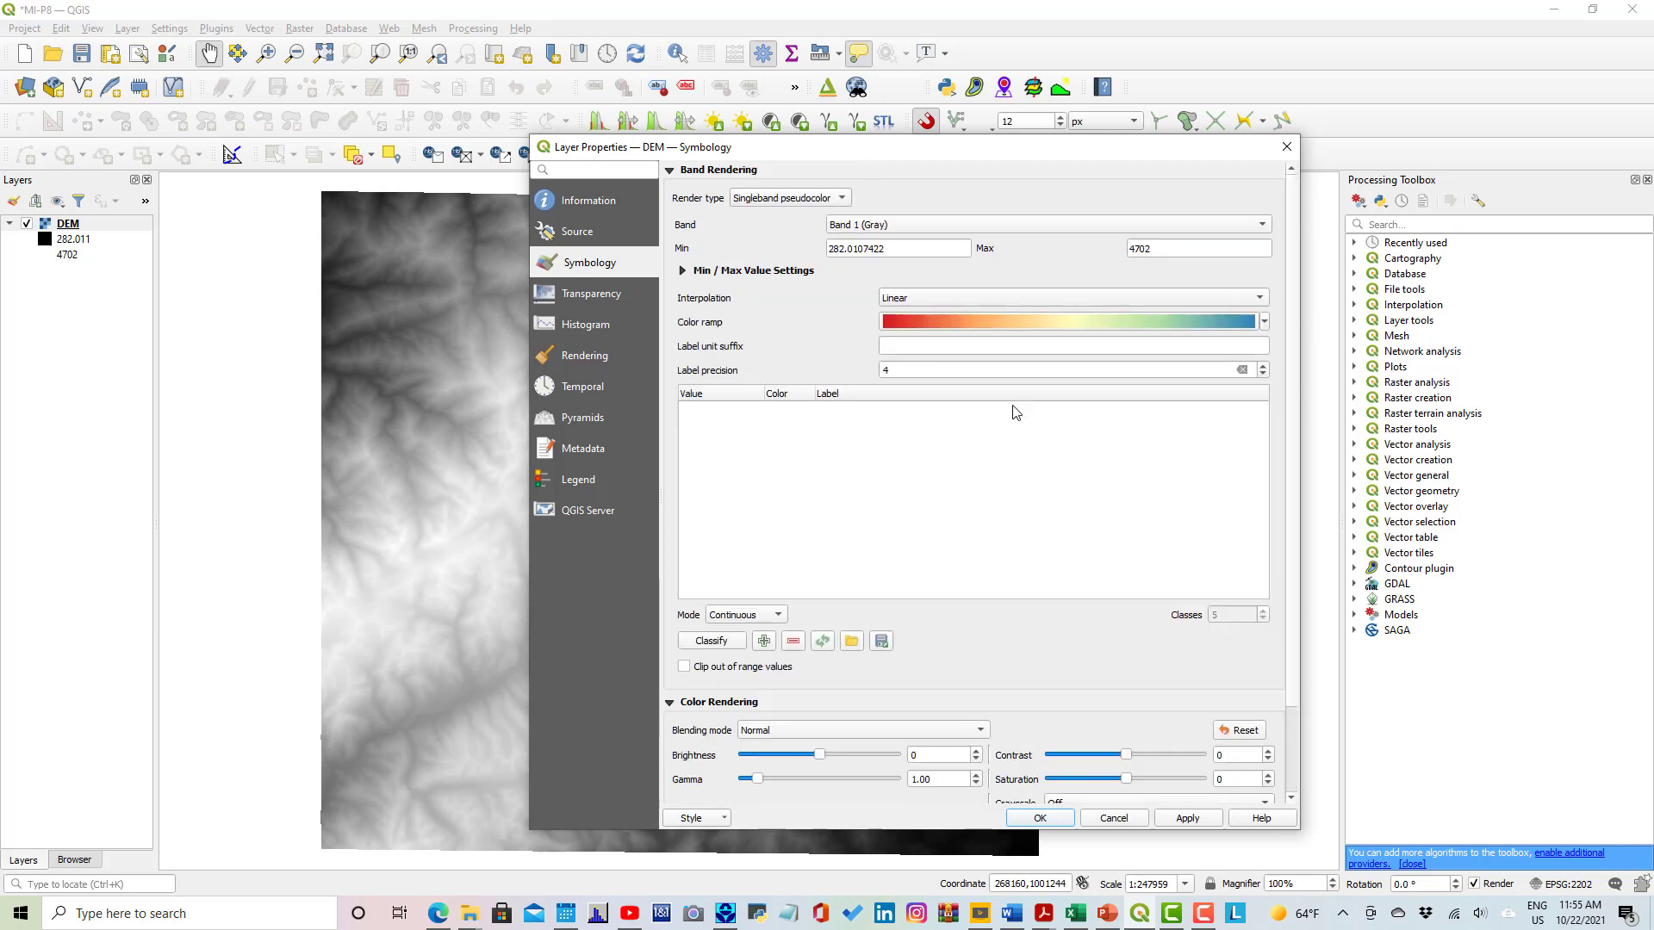
Give the DEM layer the inverted BrBG color ramp, classify its values and apply the symbology.
{"action": "left_click", "coordinate": [1264, 323]}
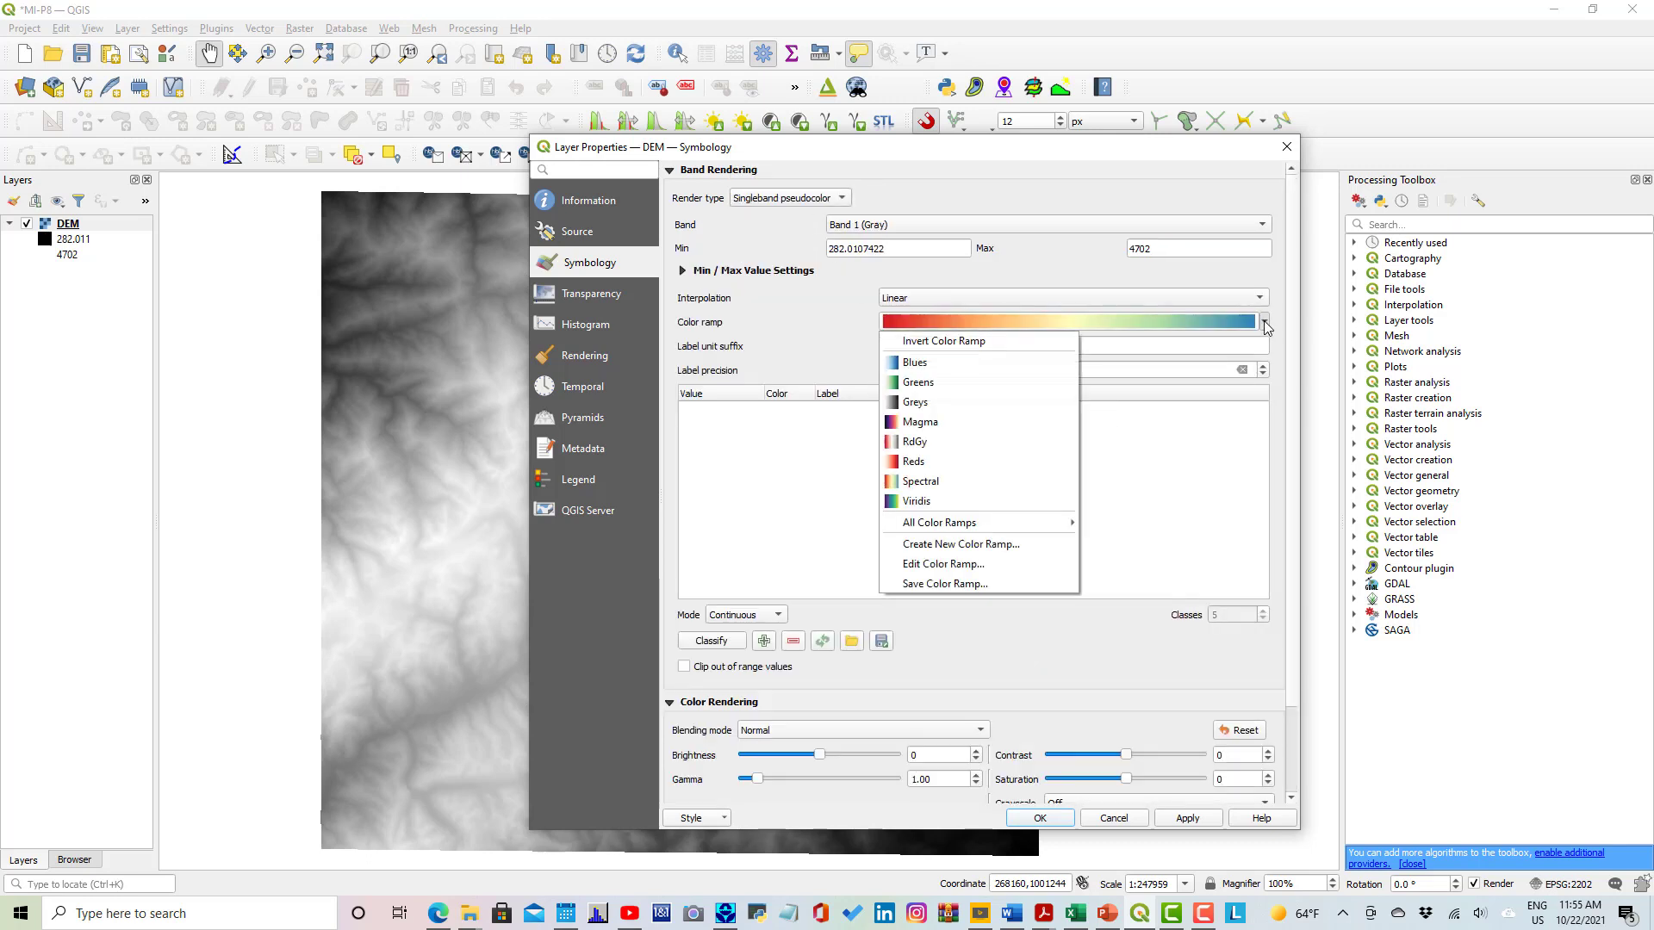
{"action": "mouse_move", "coordinate": [1015, 524]}
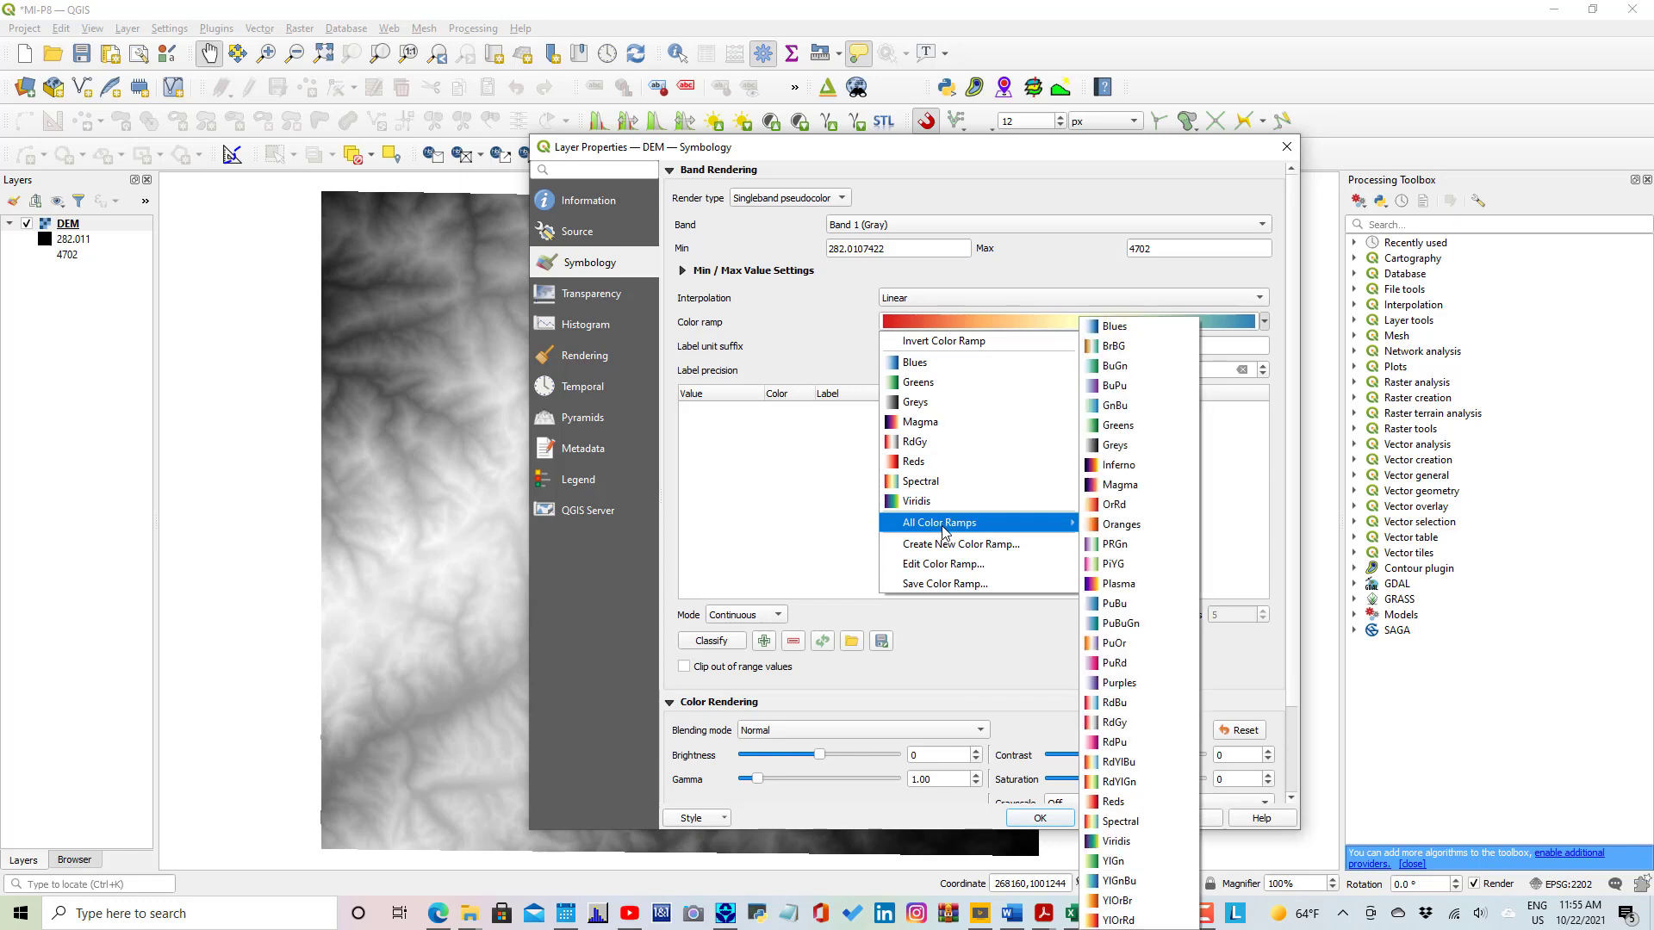
{"action": "left_click", "coordinate": [1113, 347]}
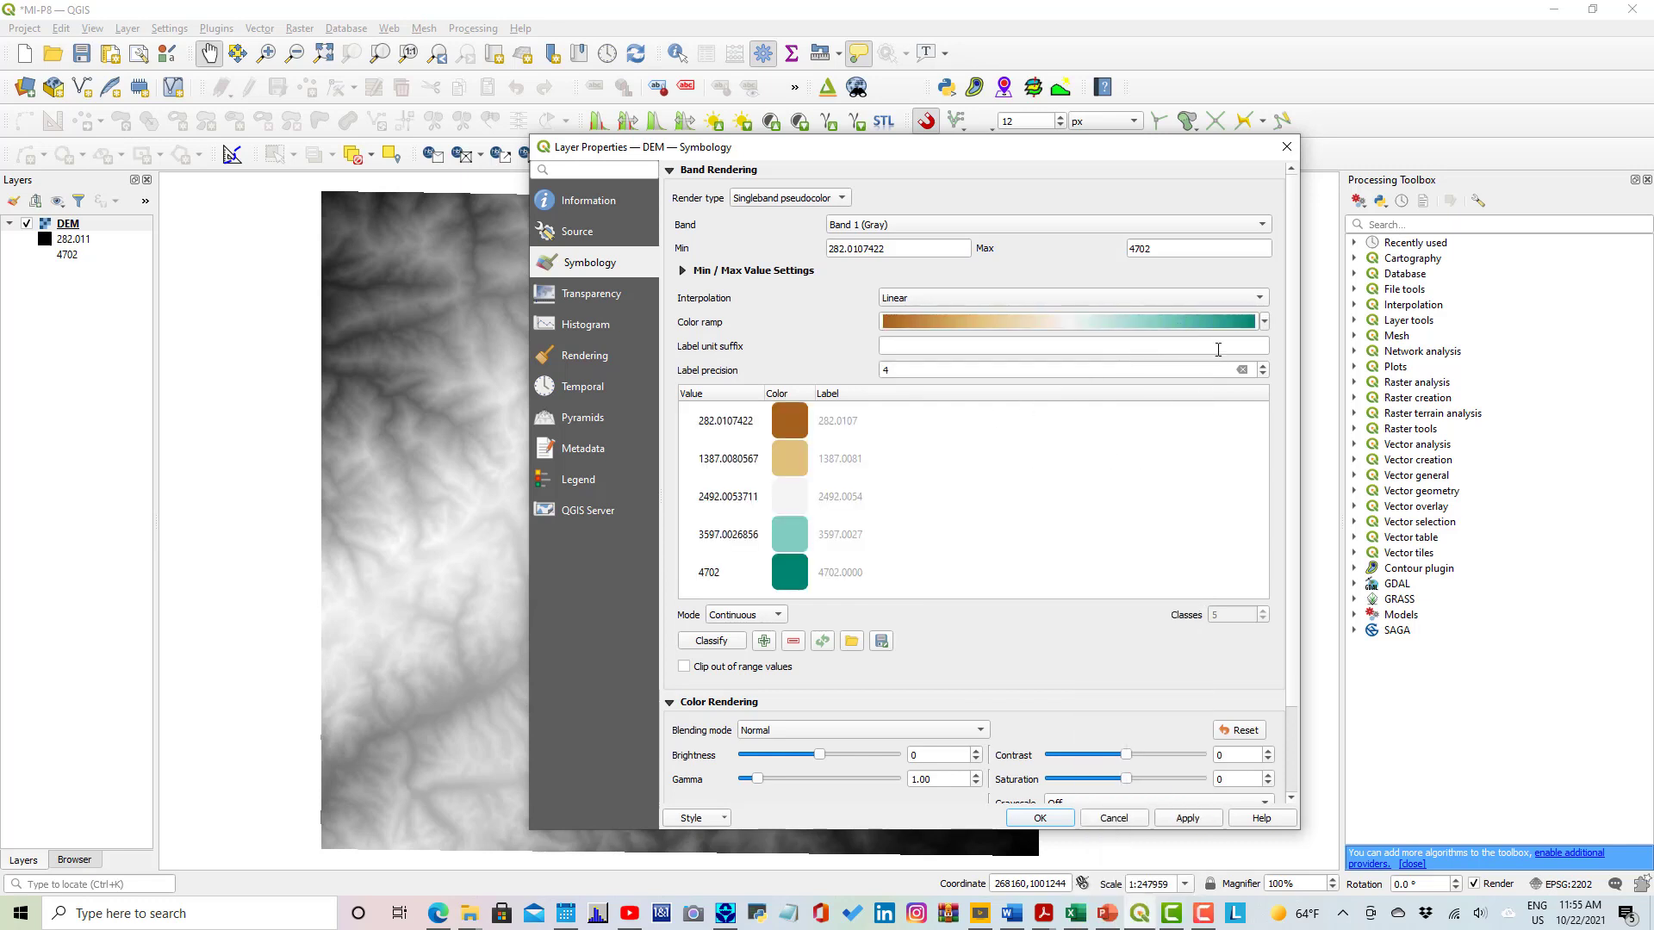
{"action": "left_click", "coordinate": [1264, 321]}
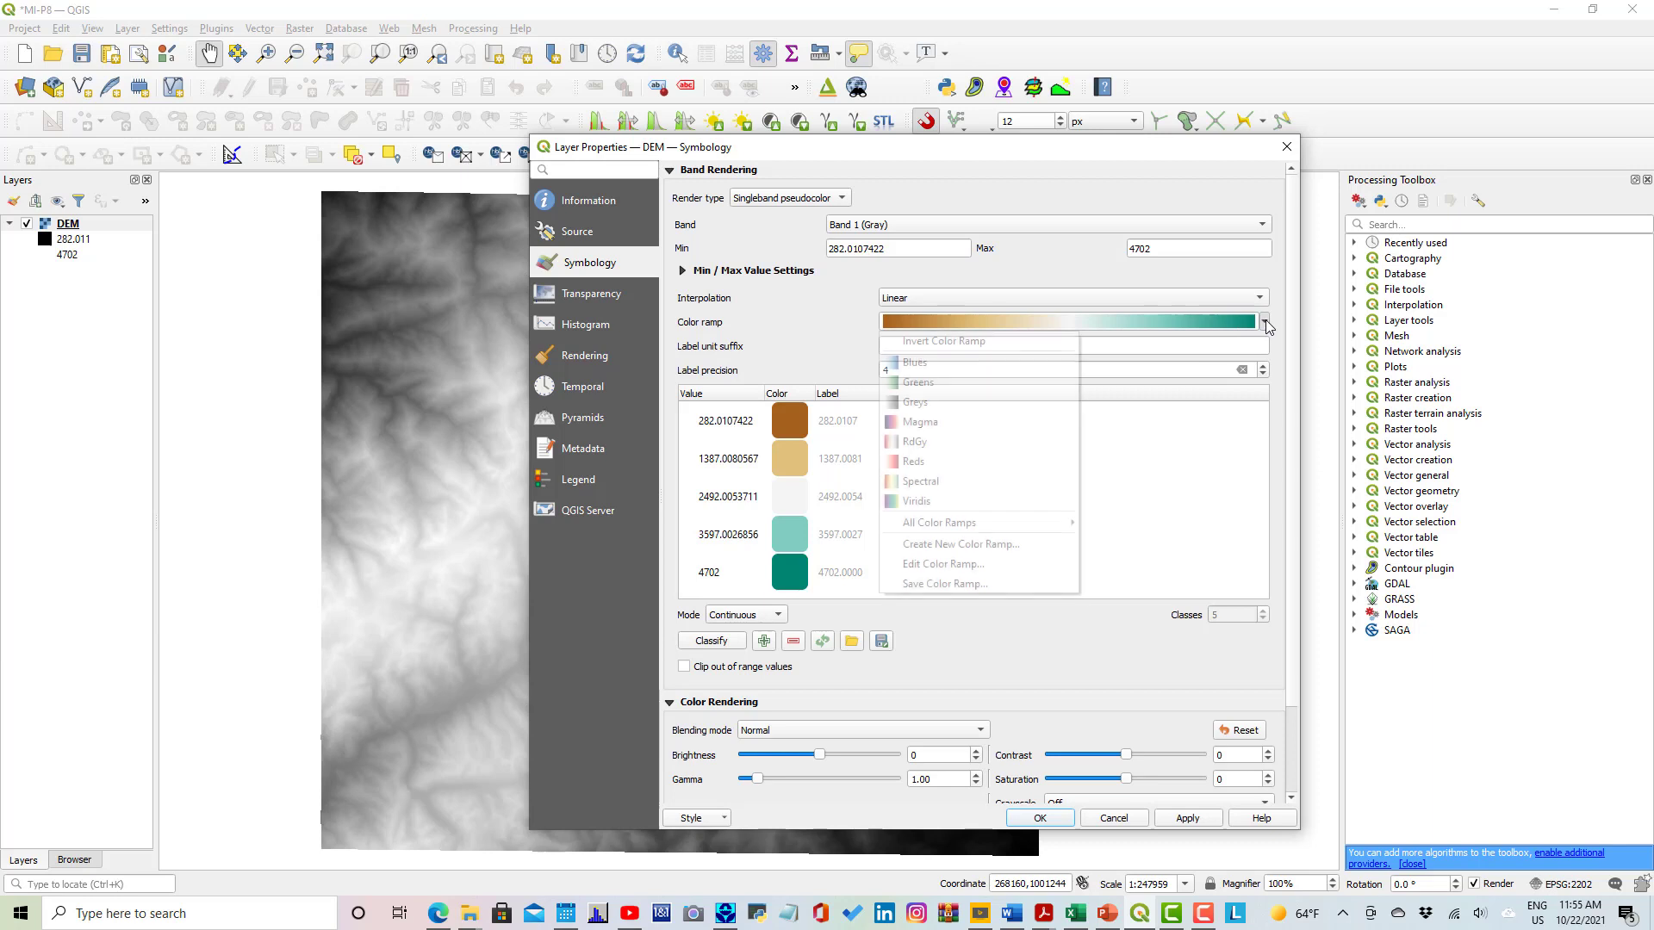
{"action": "left_click", "coordinate": [927, 345]}
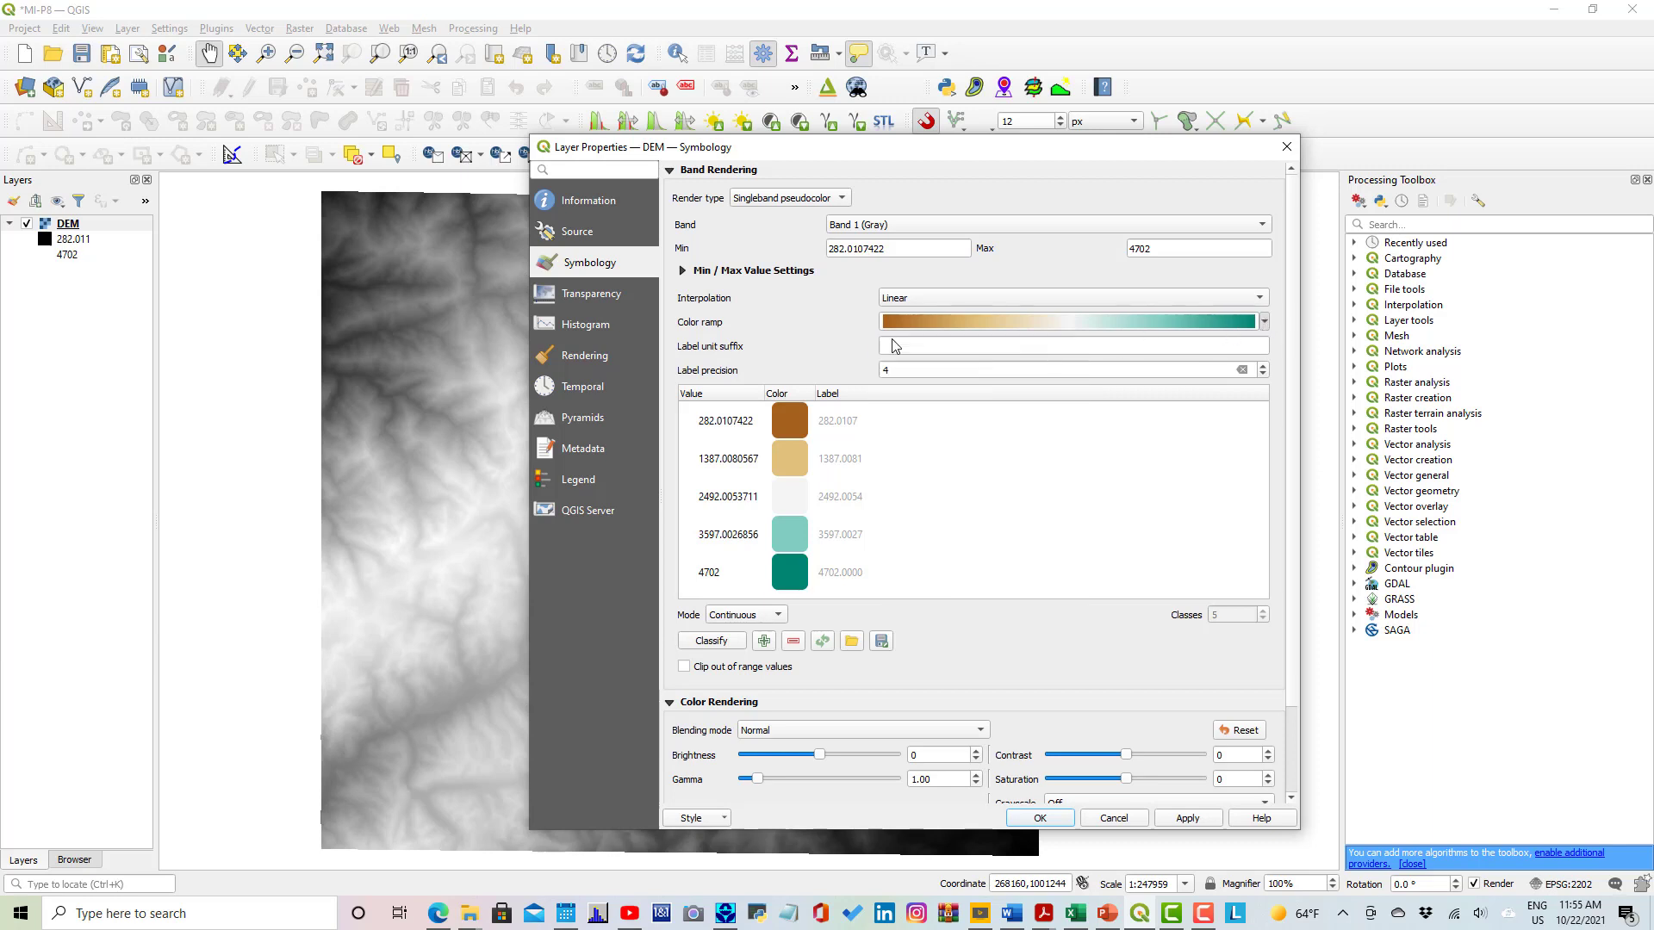
{"action": "left_click", "coordinate": [724, 643]}
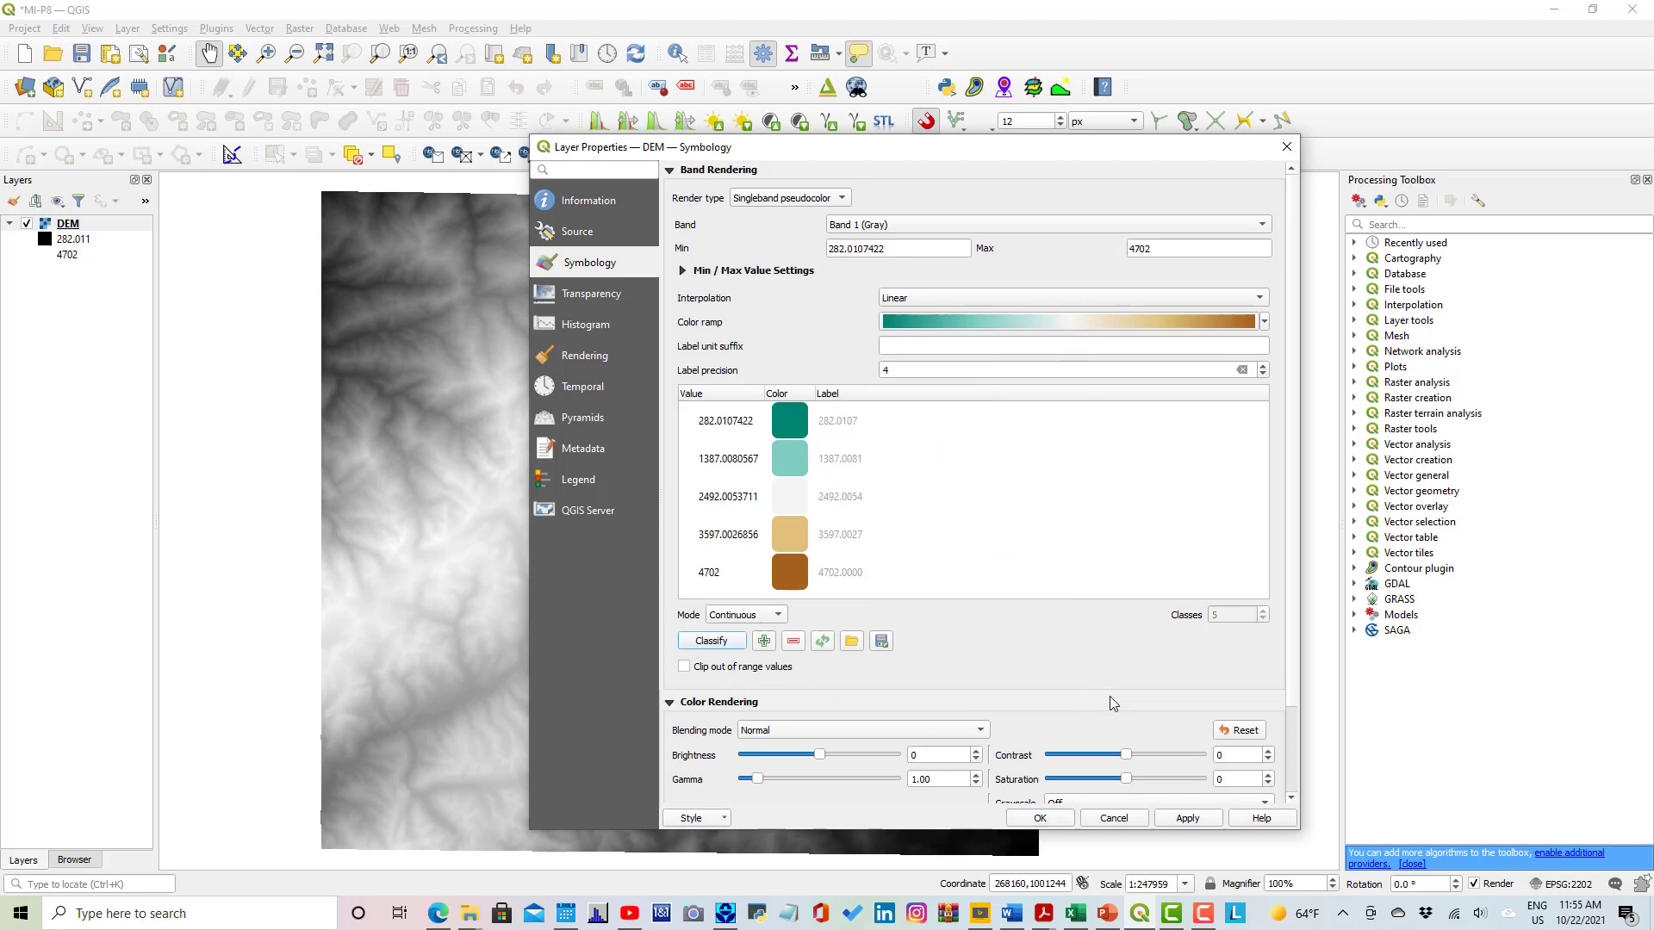
{"action": "left_click", "coordinate": [1193, 819]}
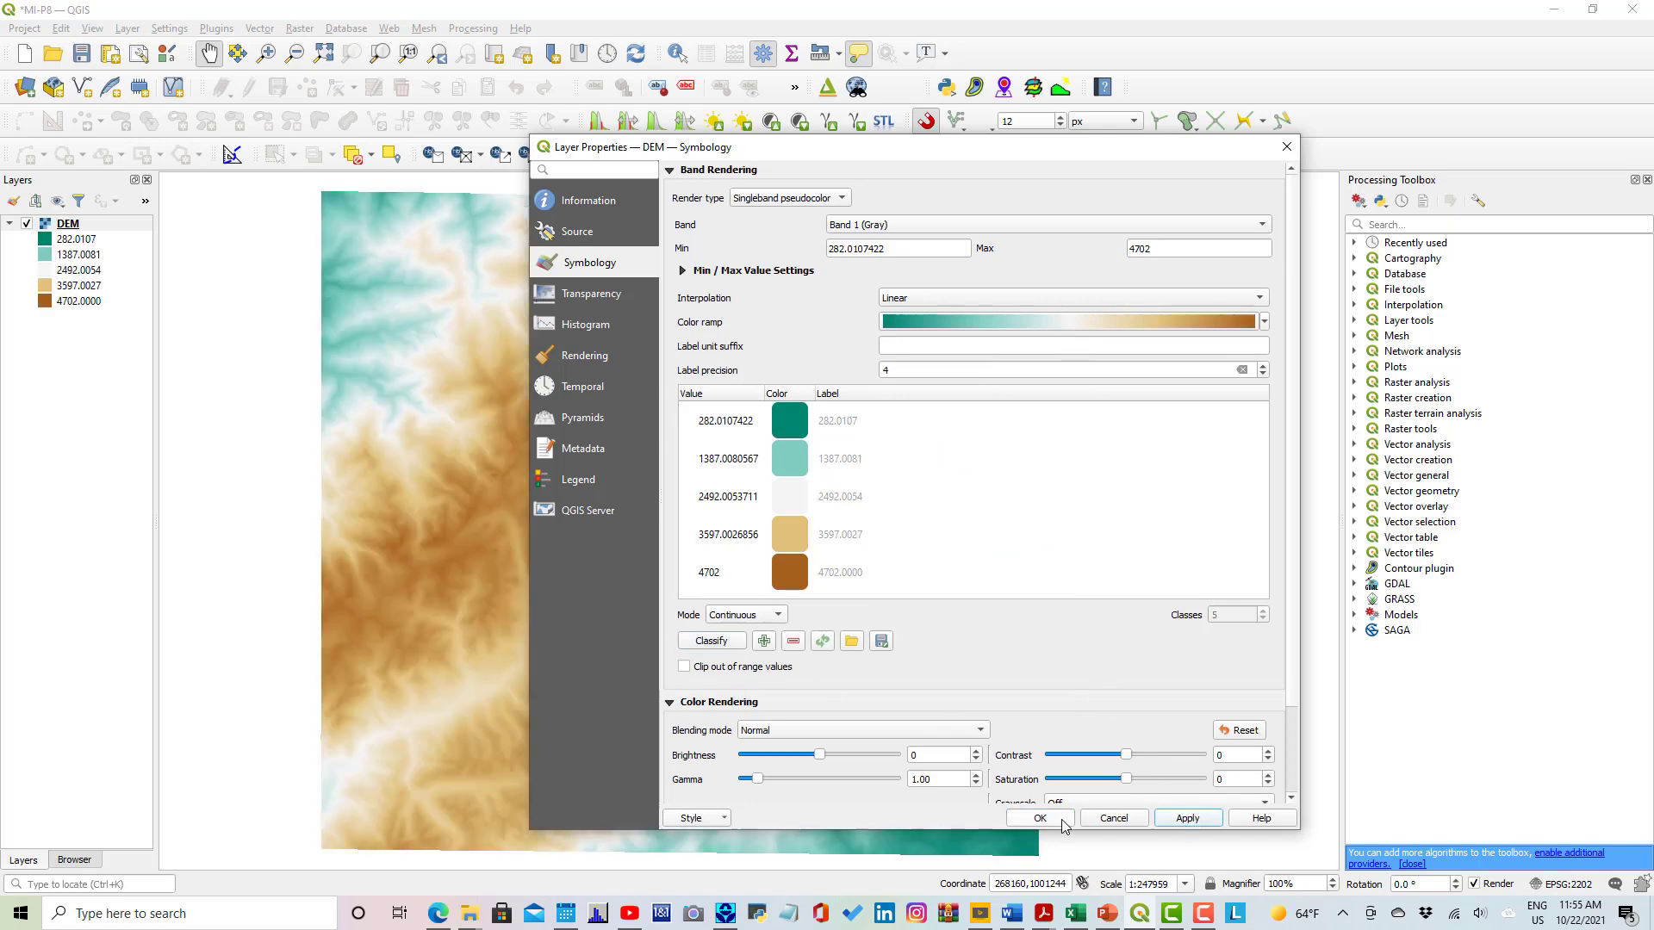
Set the DEM layer's global opacity to 50% and apply the layer properties.
{"action": "left_click_drag", "start_coordinate": [844, 152], "coordinate": [794, 165]}
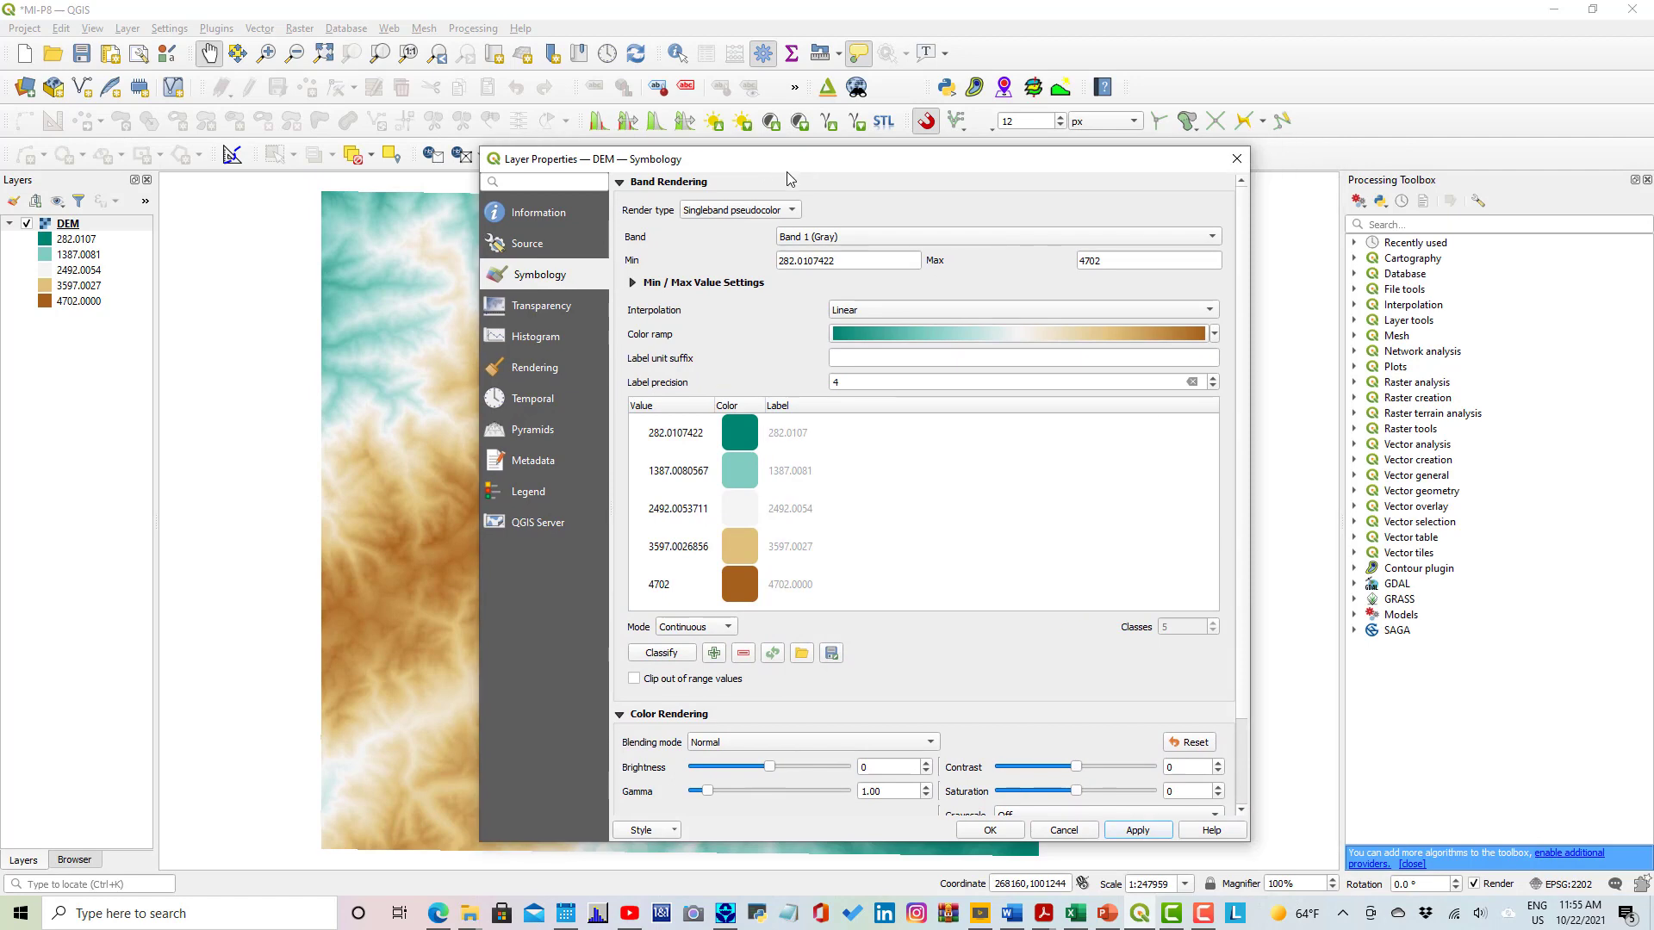
{"action": "left_click", "coordinate": [533, 307]}
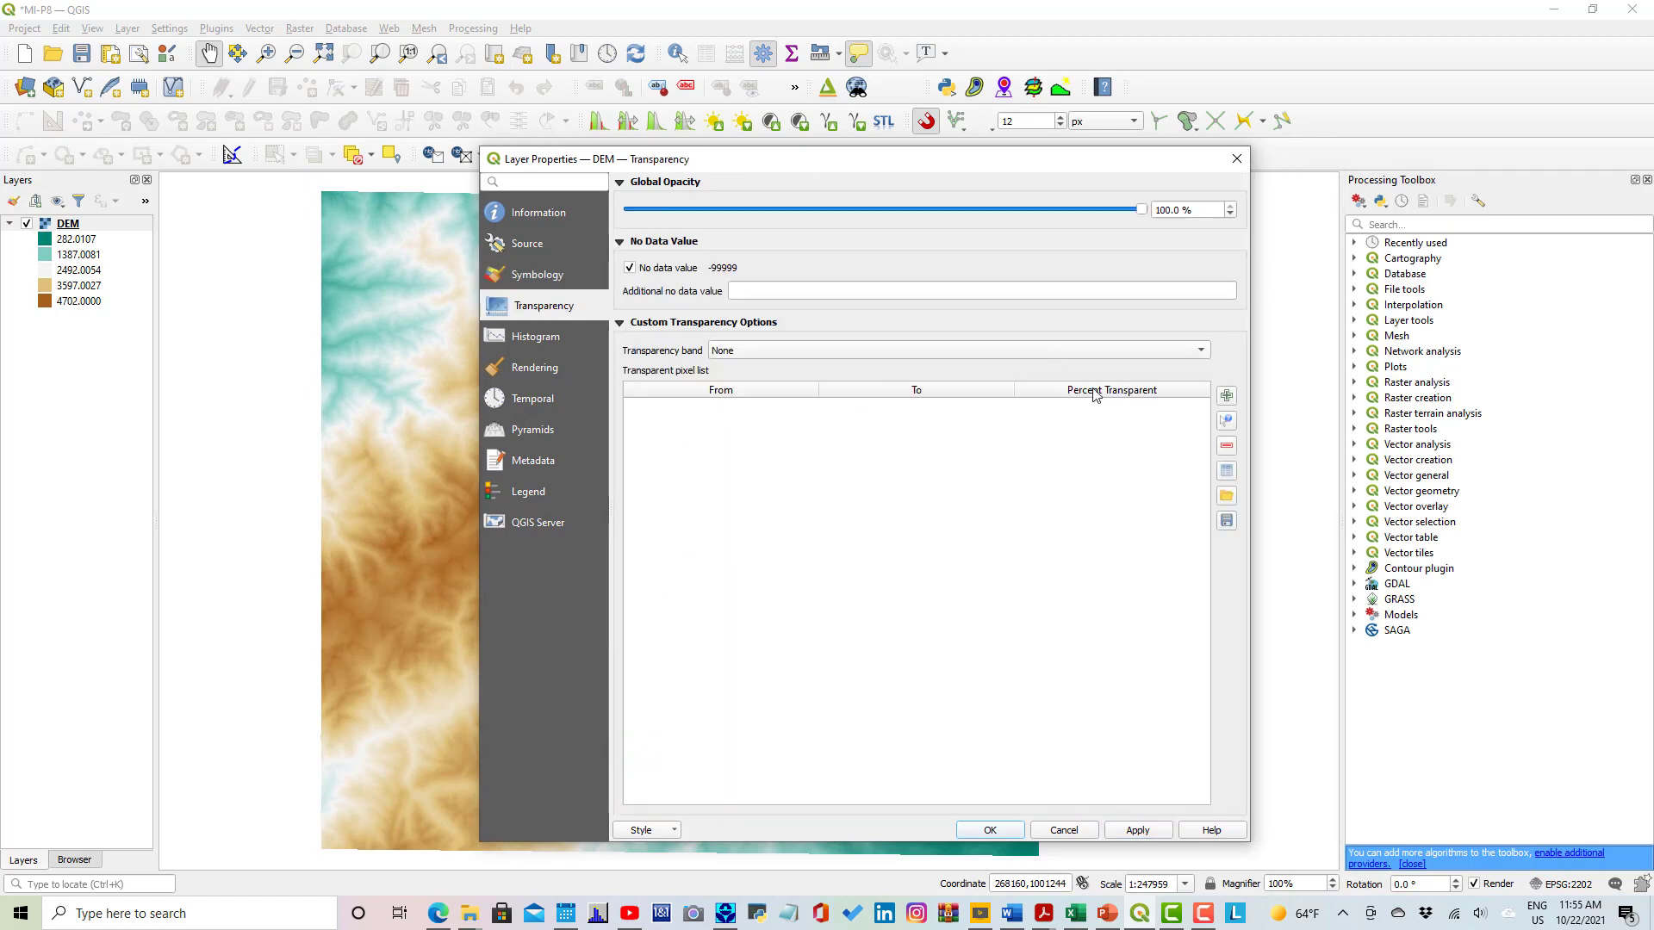
{"action": "left_click_drag", "start_coordinate": [1213, 211], "coordinate": [1086, 208]}
{"action": "type", "text": "50"}
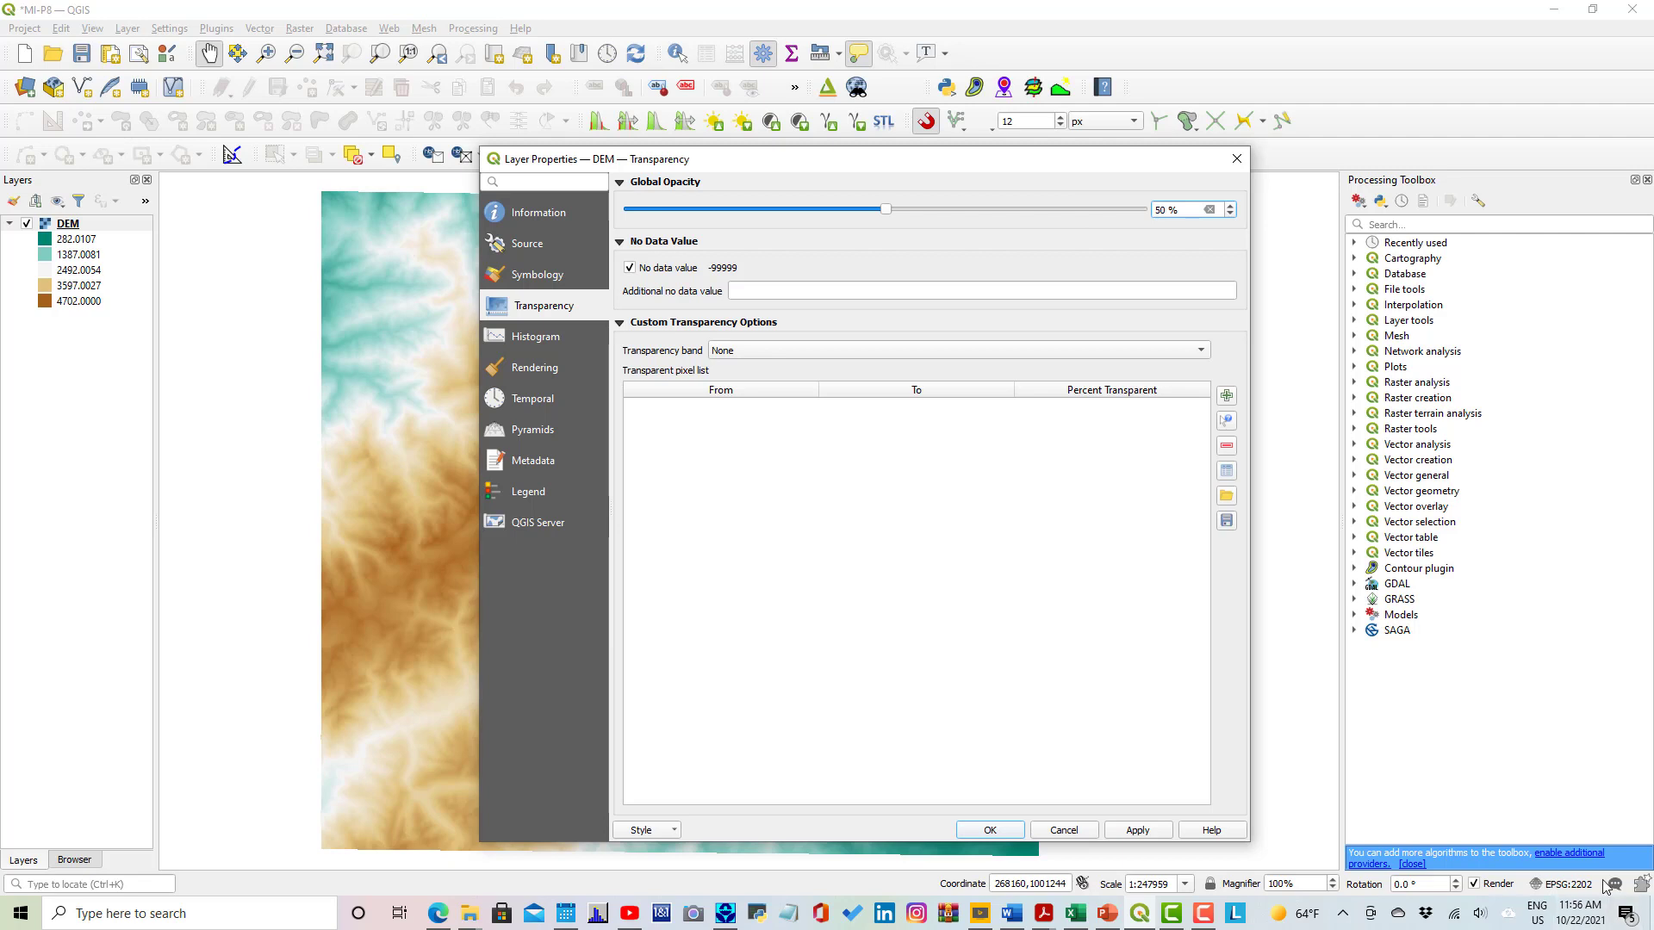
{"action": "left_click", "coordinate": [1158, 831]}
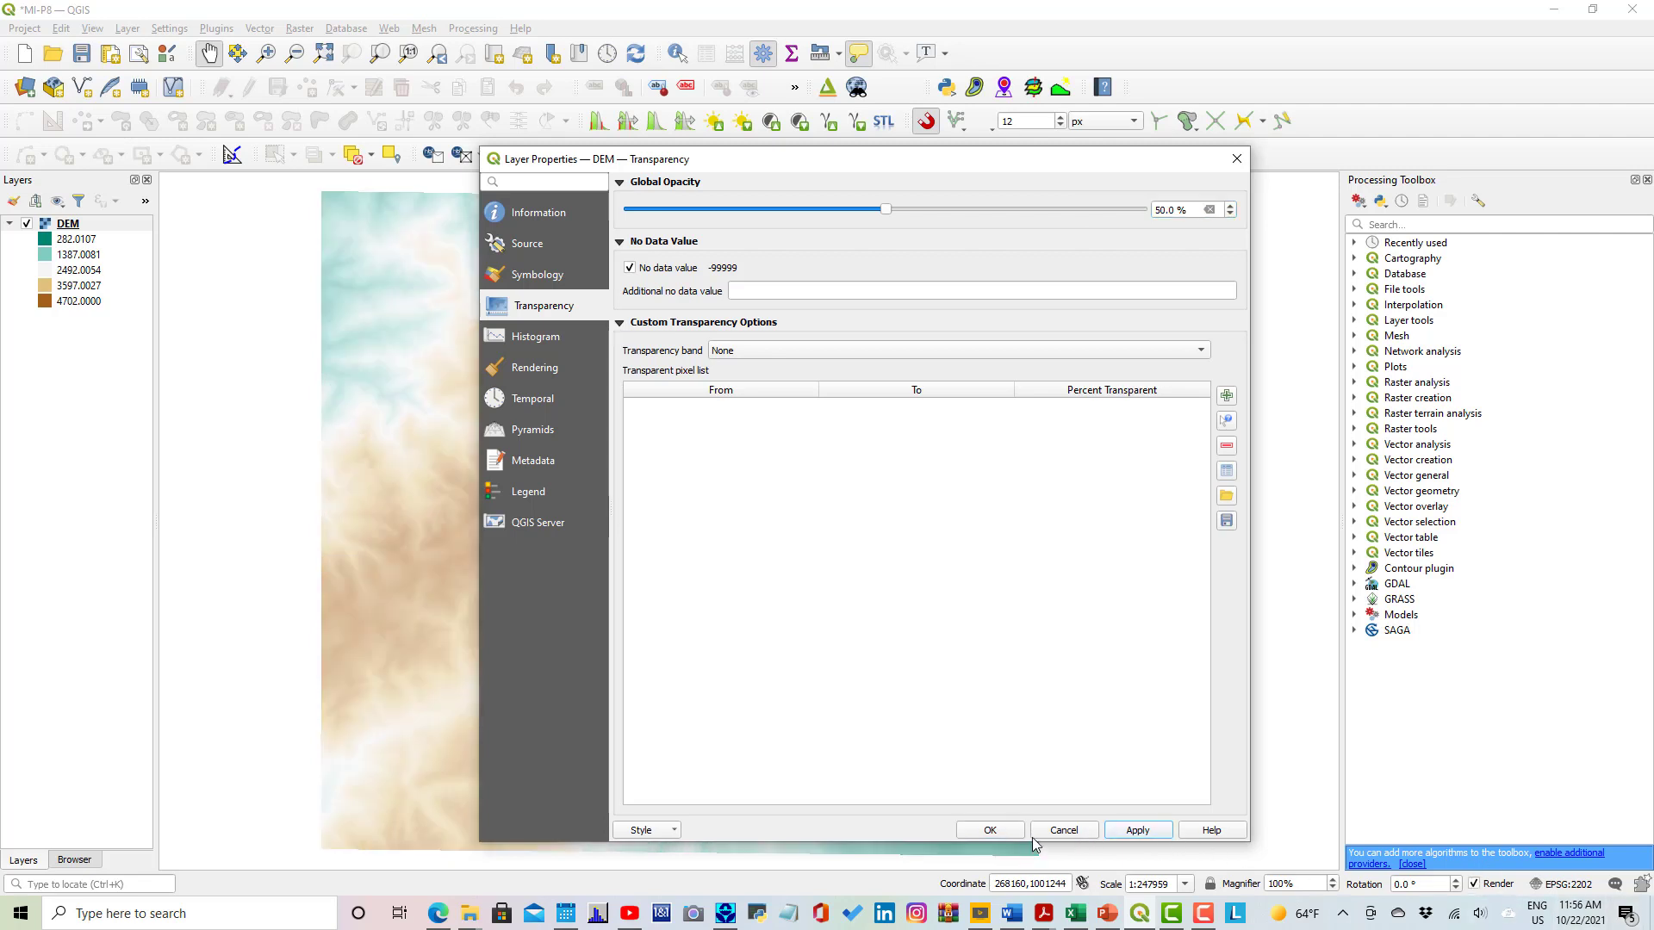
{"action": "left_click", "coordinate": [992, 830]}
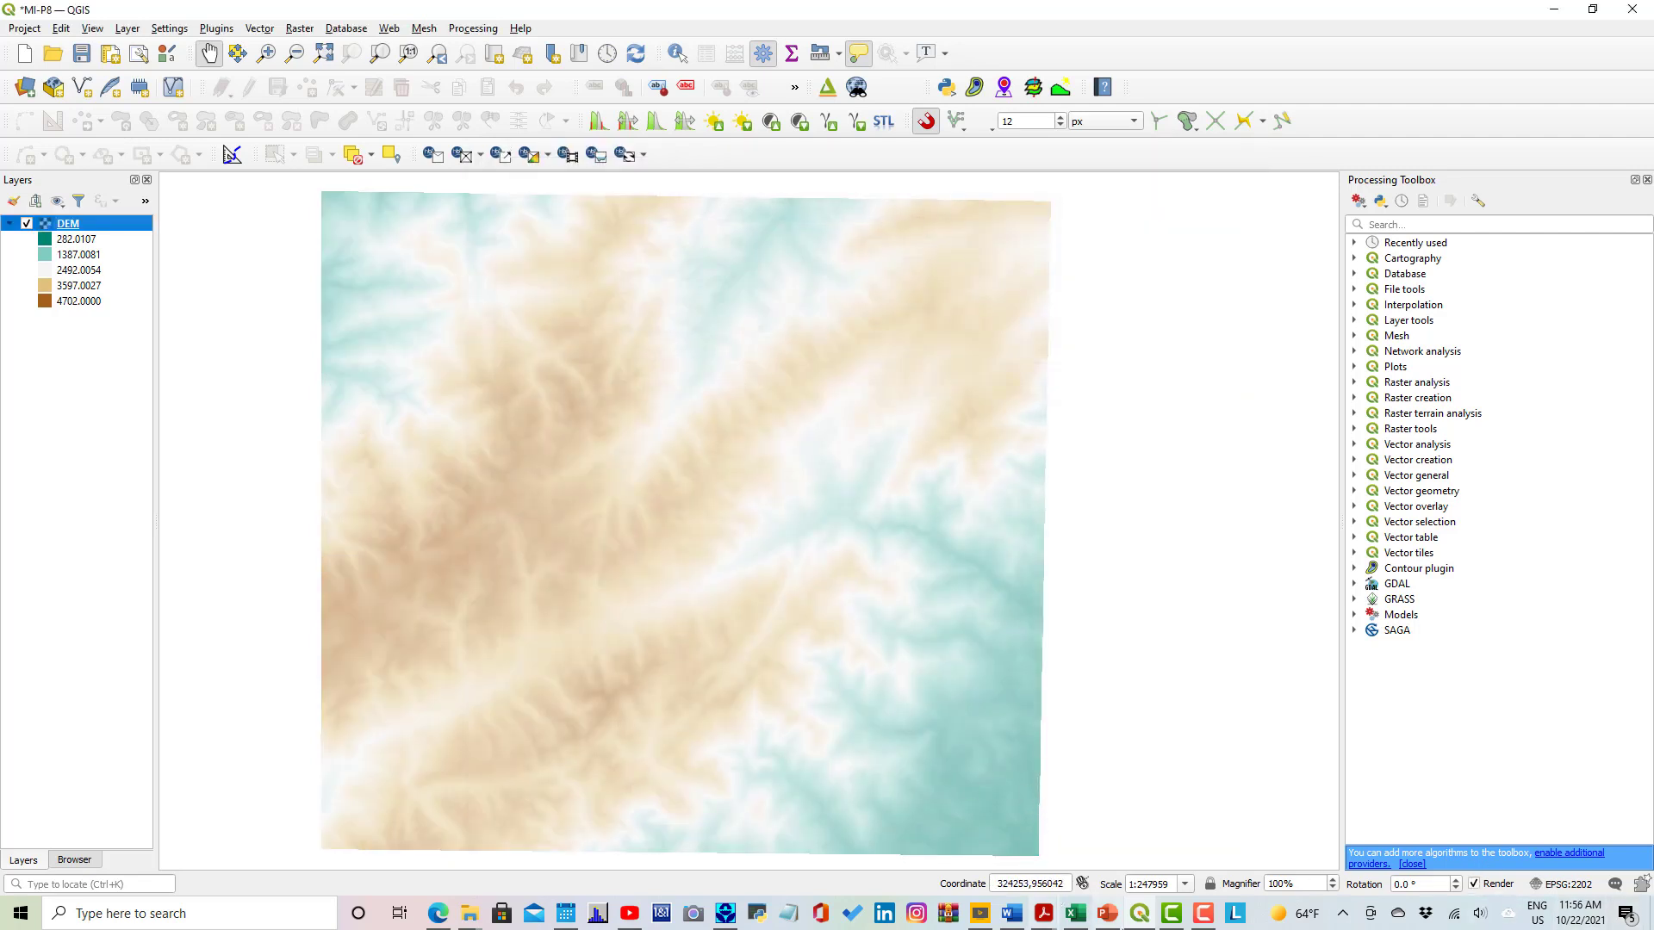
Check the hillshade instructions on slide 4 in PowerPoint, then open the Hillshade raster analysis tool in QGIS.
{"action": "left_click", "coordinate": [1108, 915]}
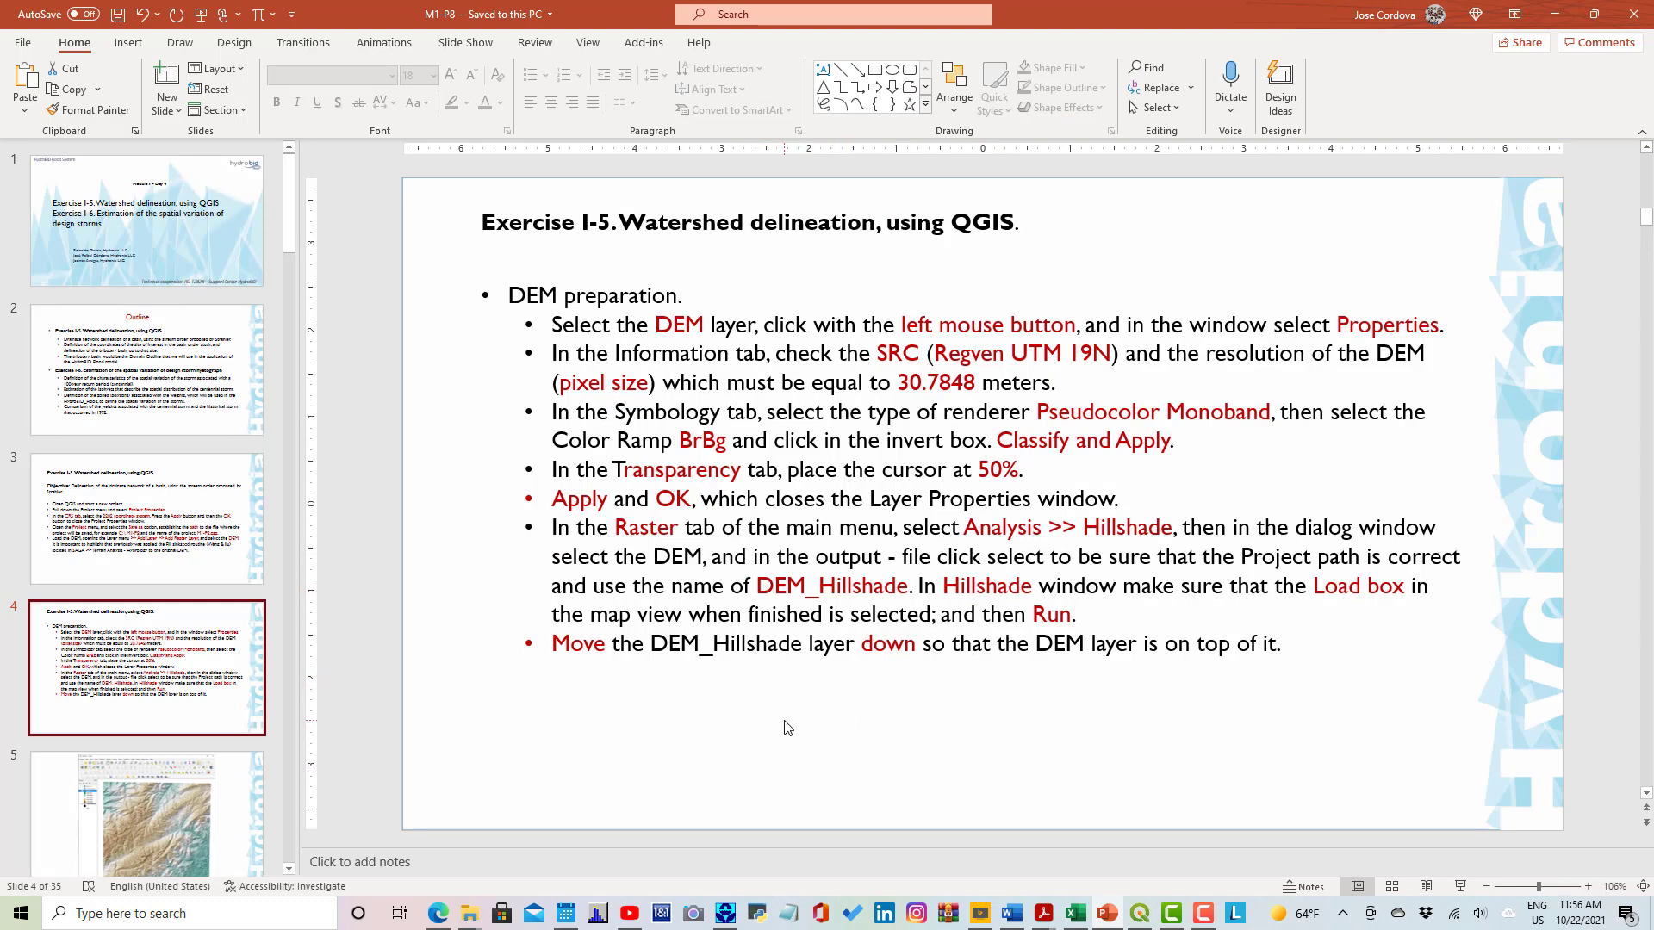
{"action": "left_click", "coordinate": [1139, 913]}
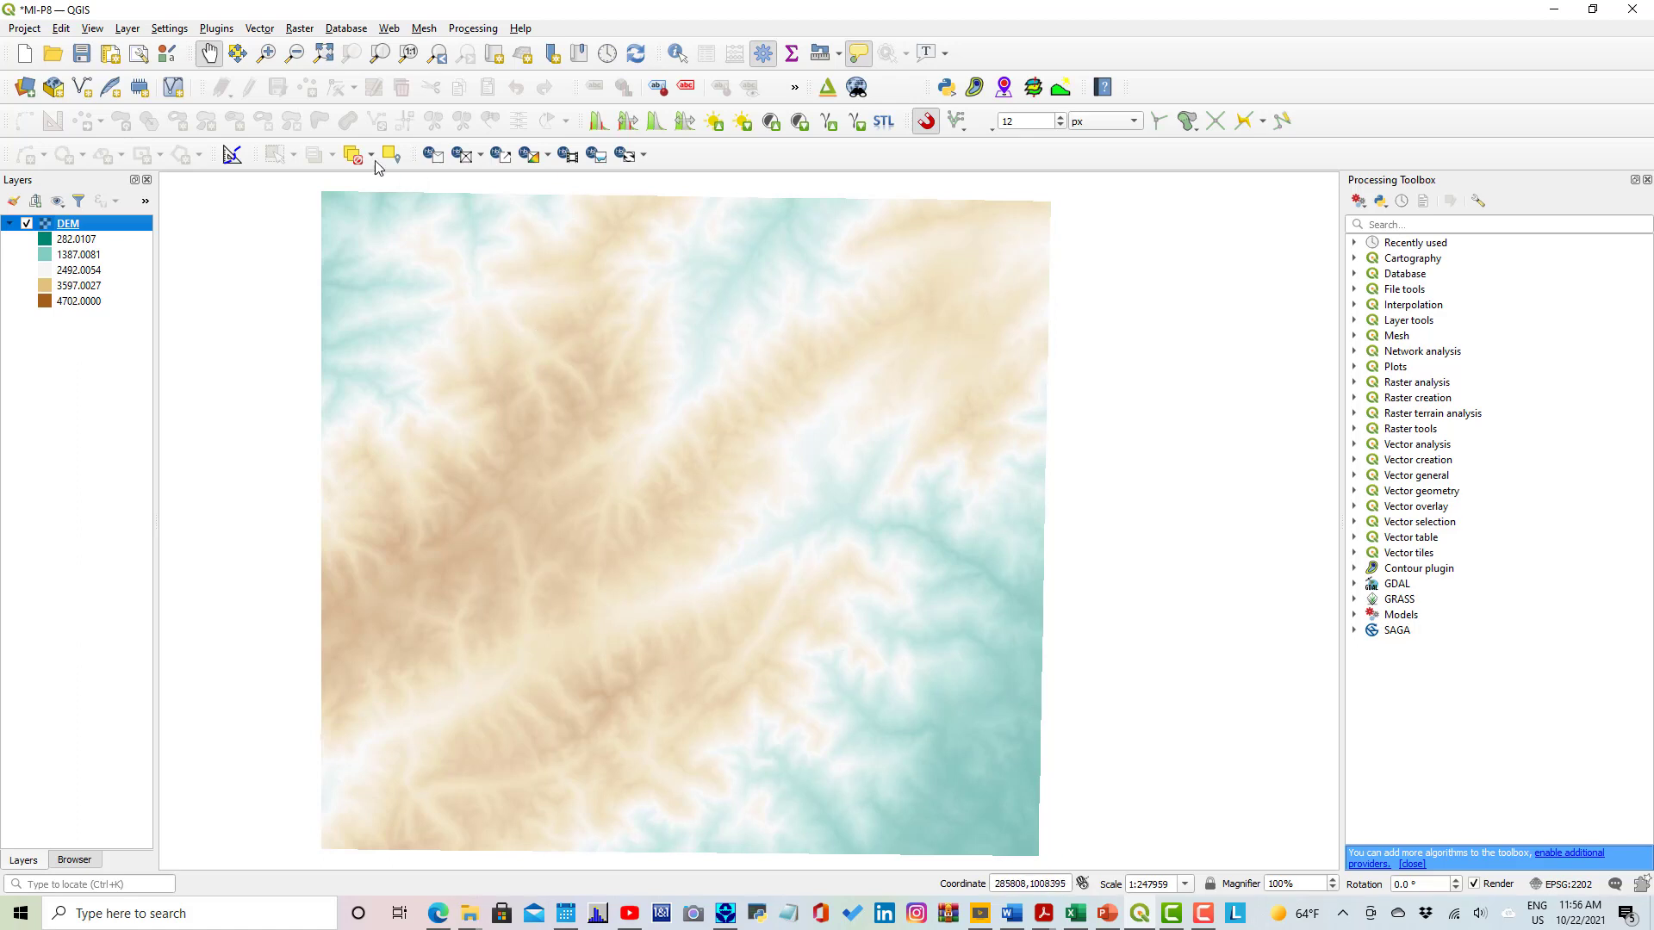
{"action": "left_click", "coordinate": [301, 29]}
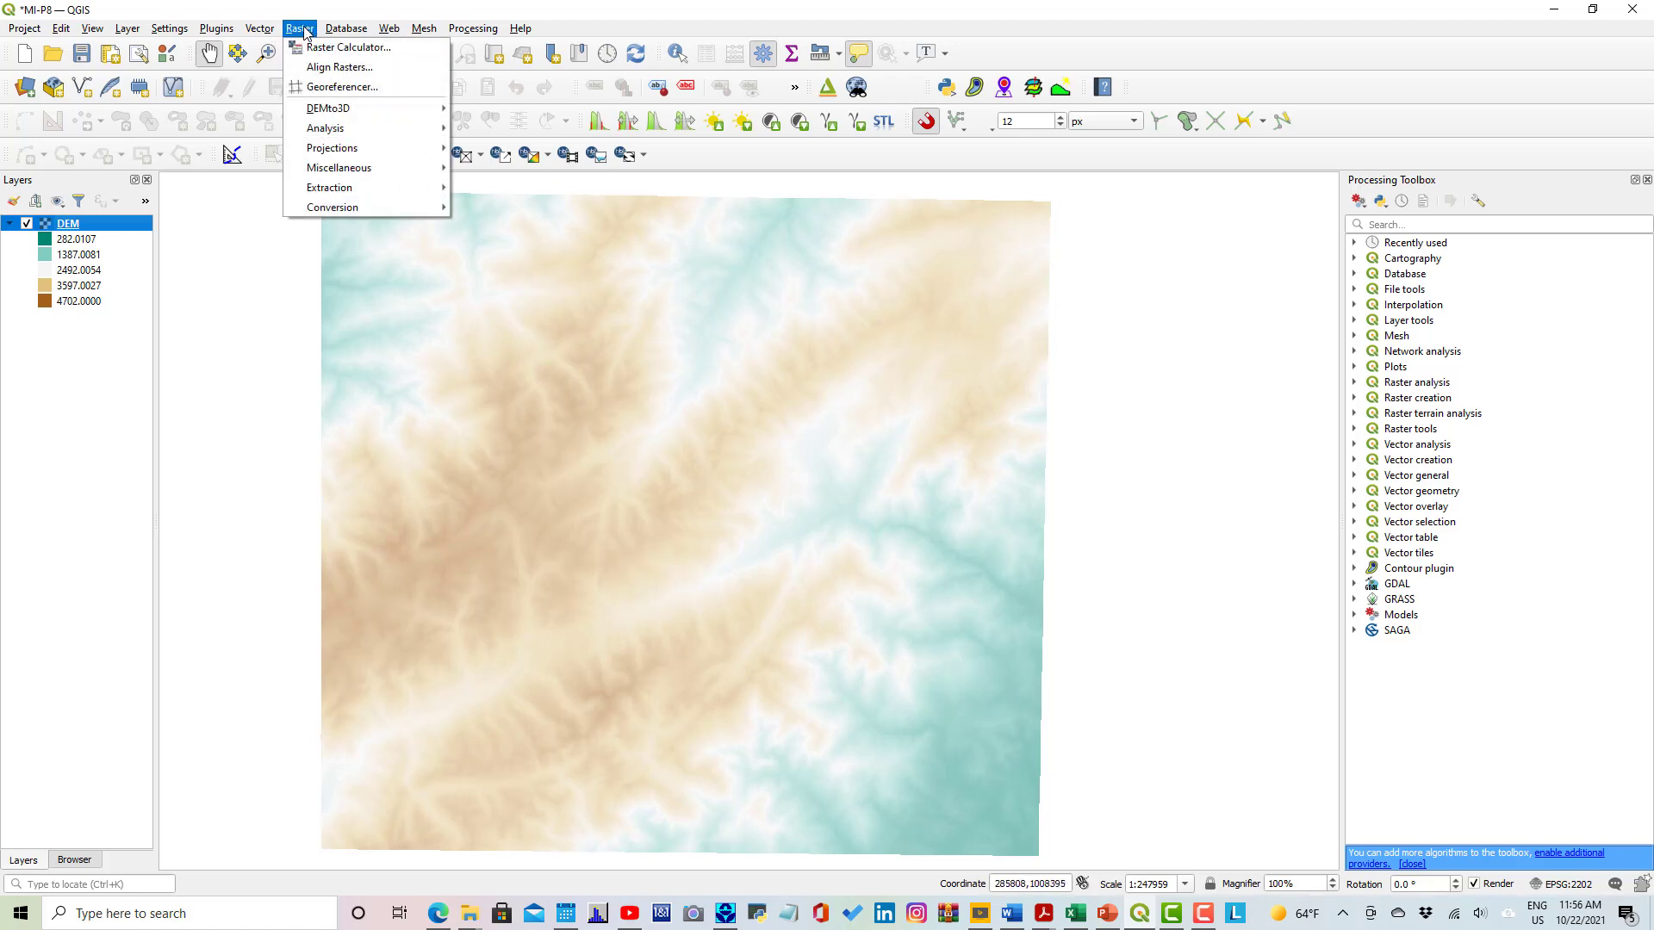
{"action": "mouse_move", "coordinate": [340, 129]}
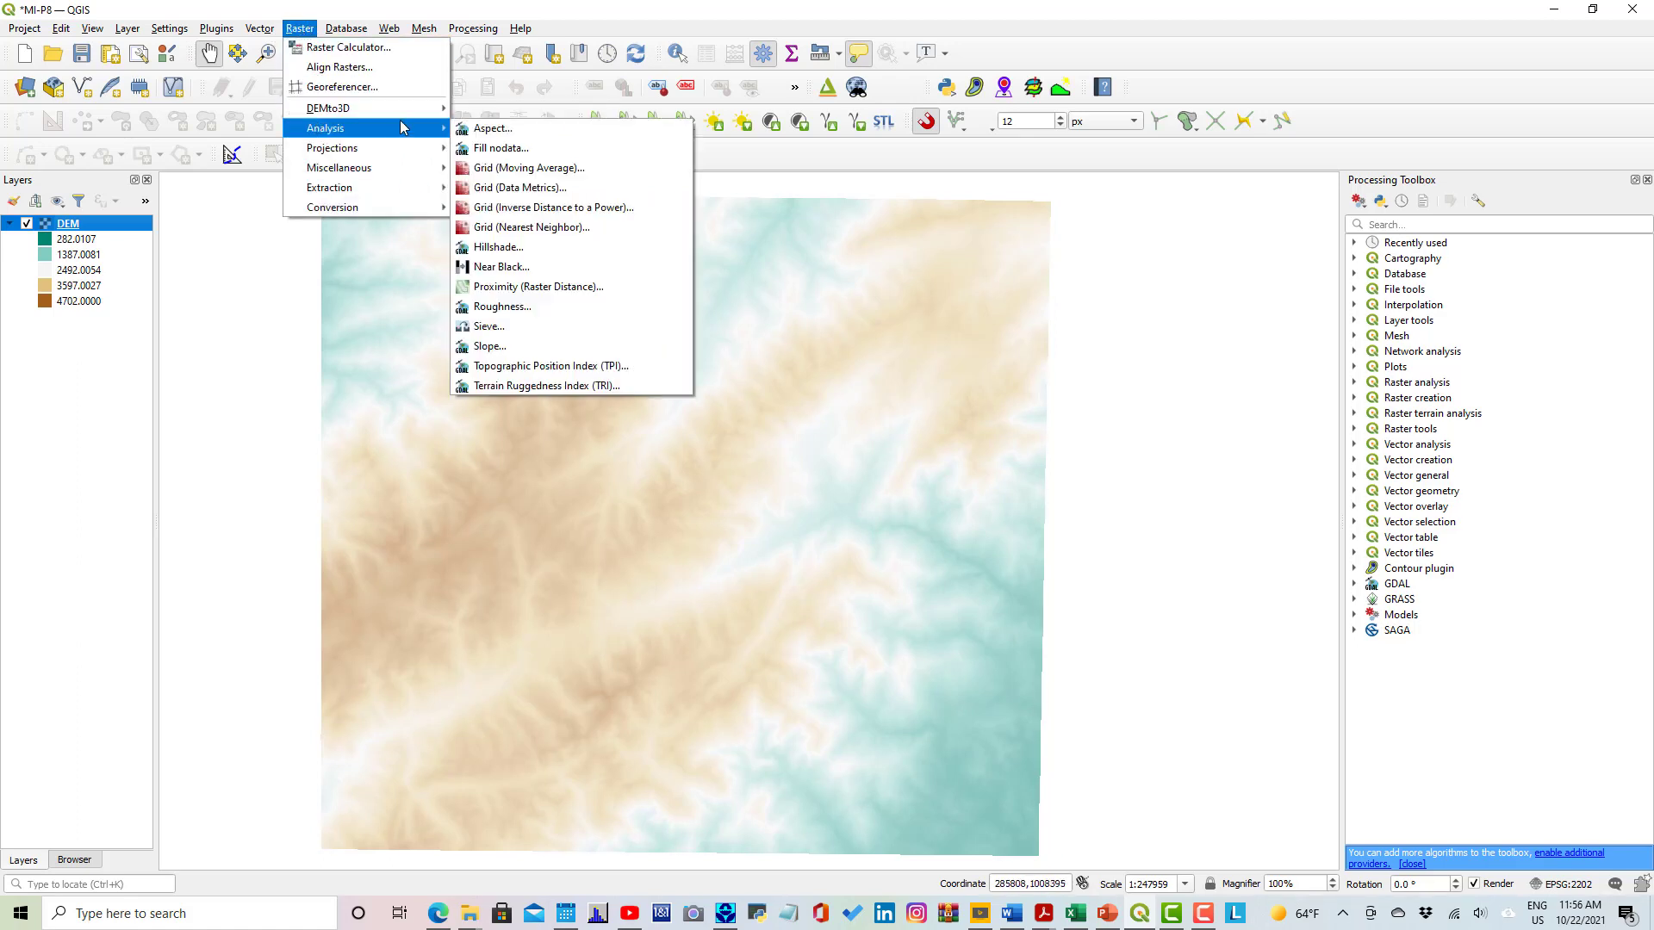
{"action": "left_click", "coordinate": [499, 247]}
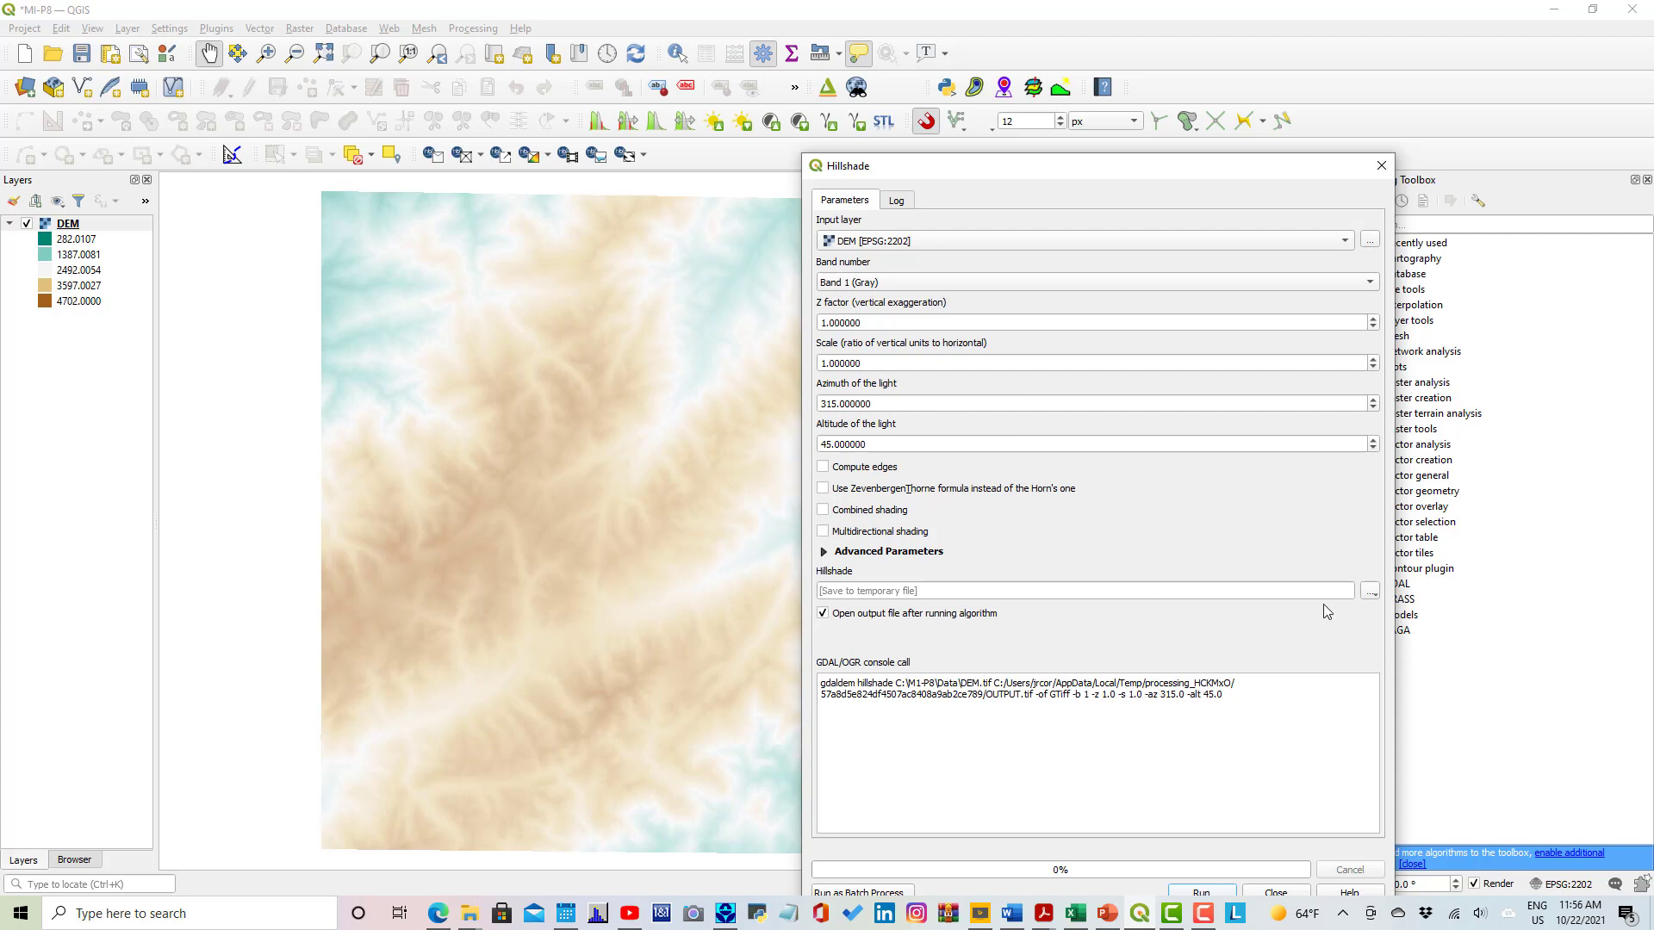
Set the hillshade output to a TIF file named DEM_Hillshade in the C:\M1-P8 folder.
{"action": "left_click", "coordinate": [1370, 592]}
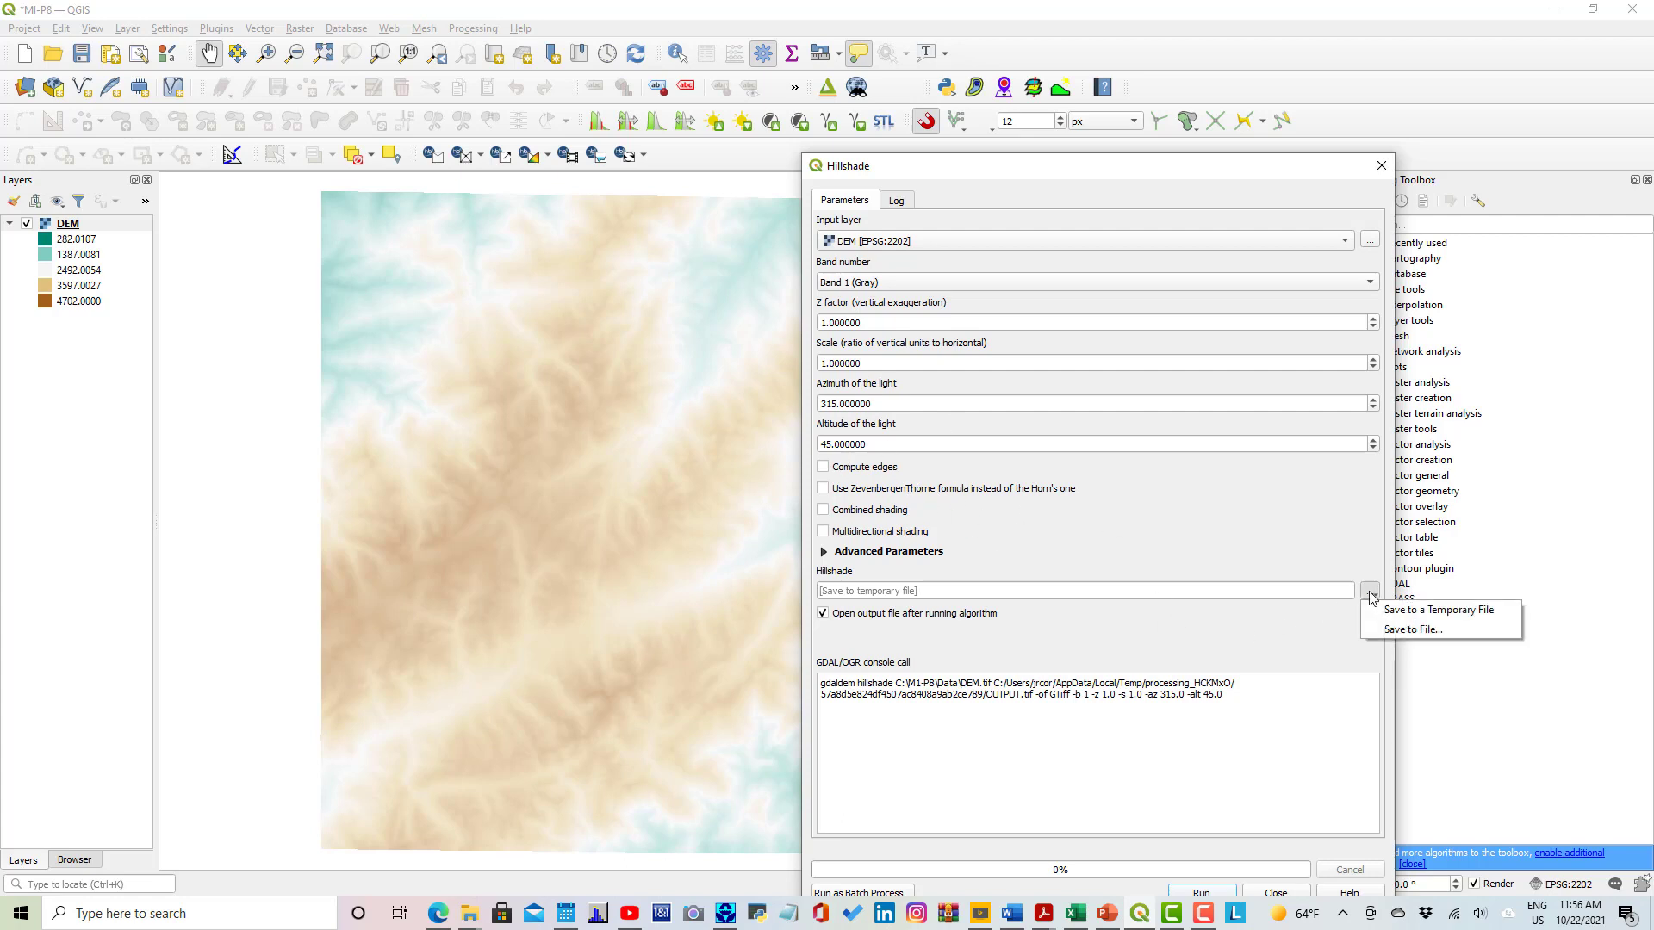
{"action": "left_click", "coordinate": [1397, 629]}
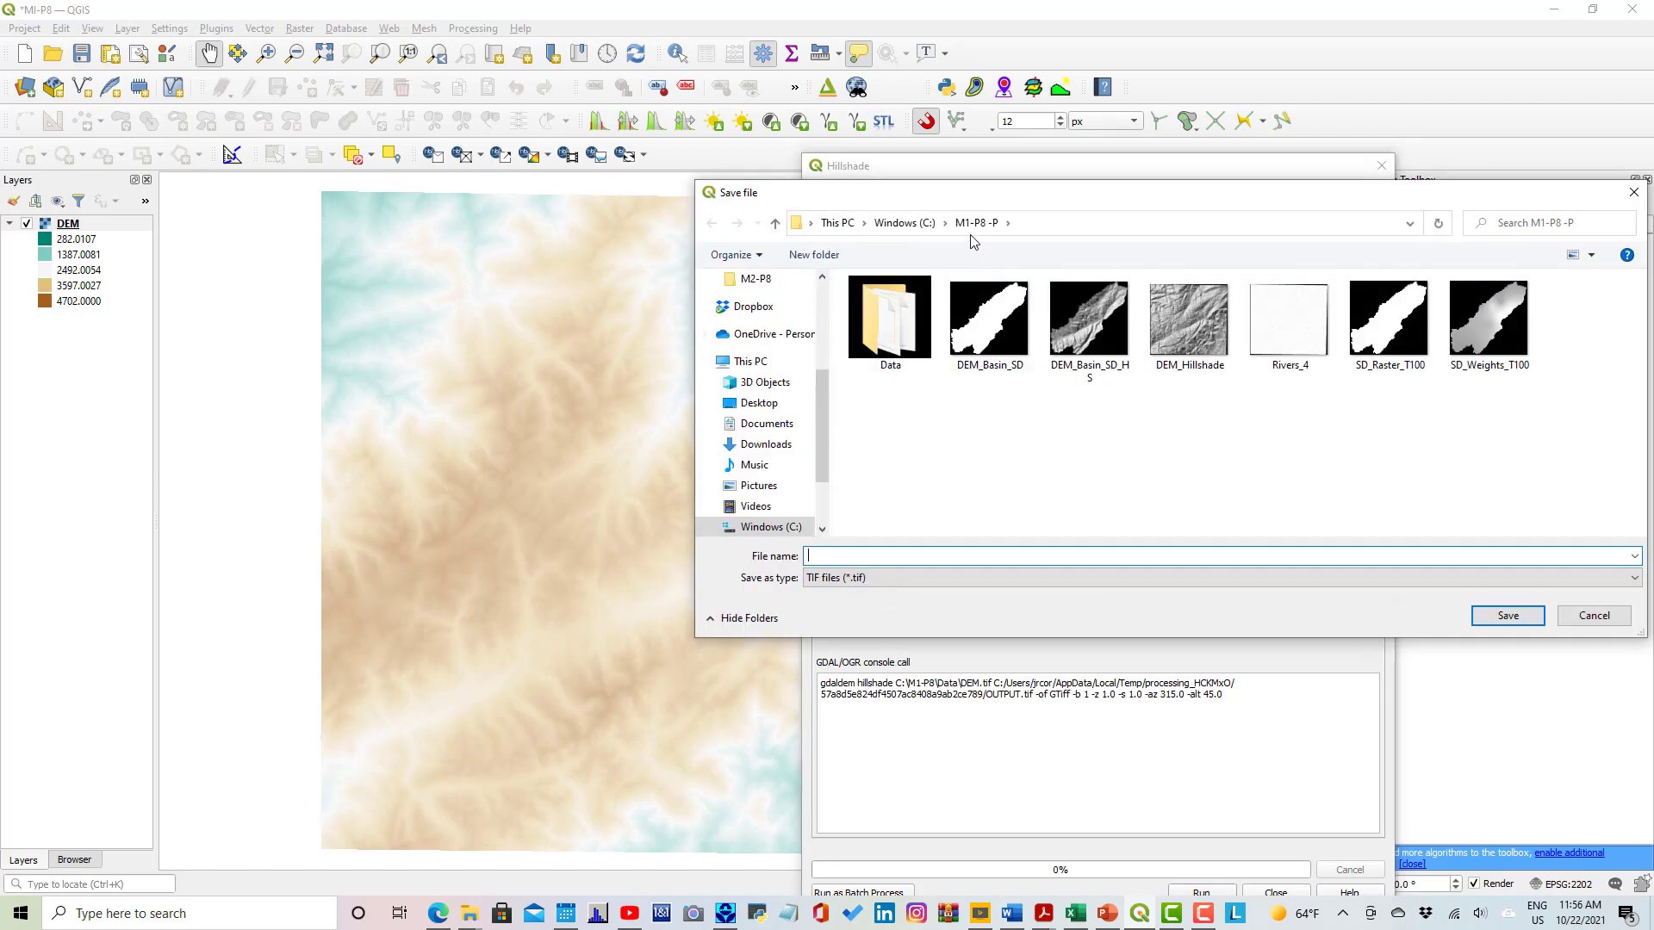
{"action": "left_click", "coordinate": [904, 222]}
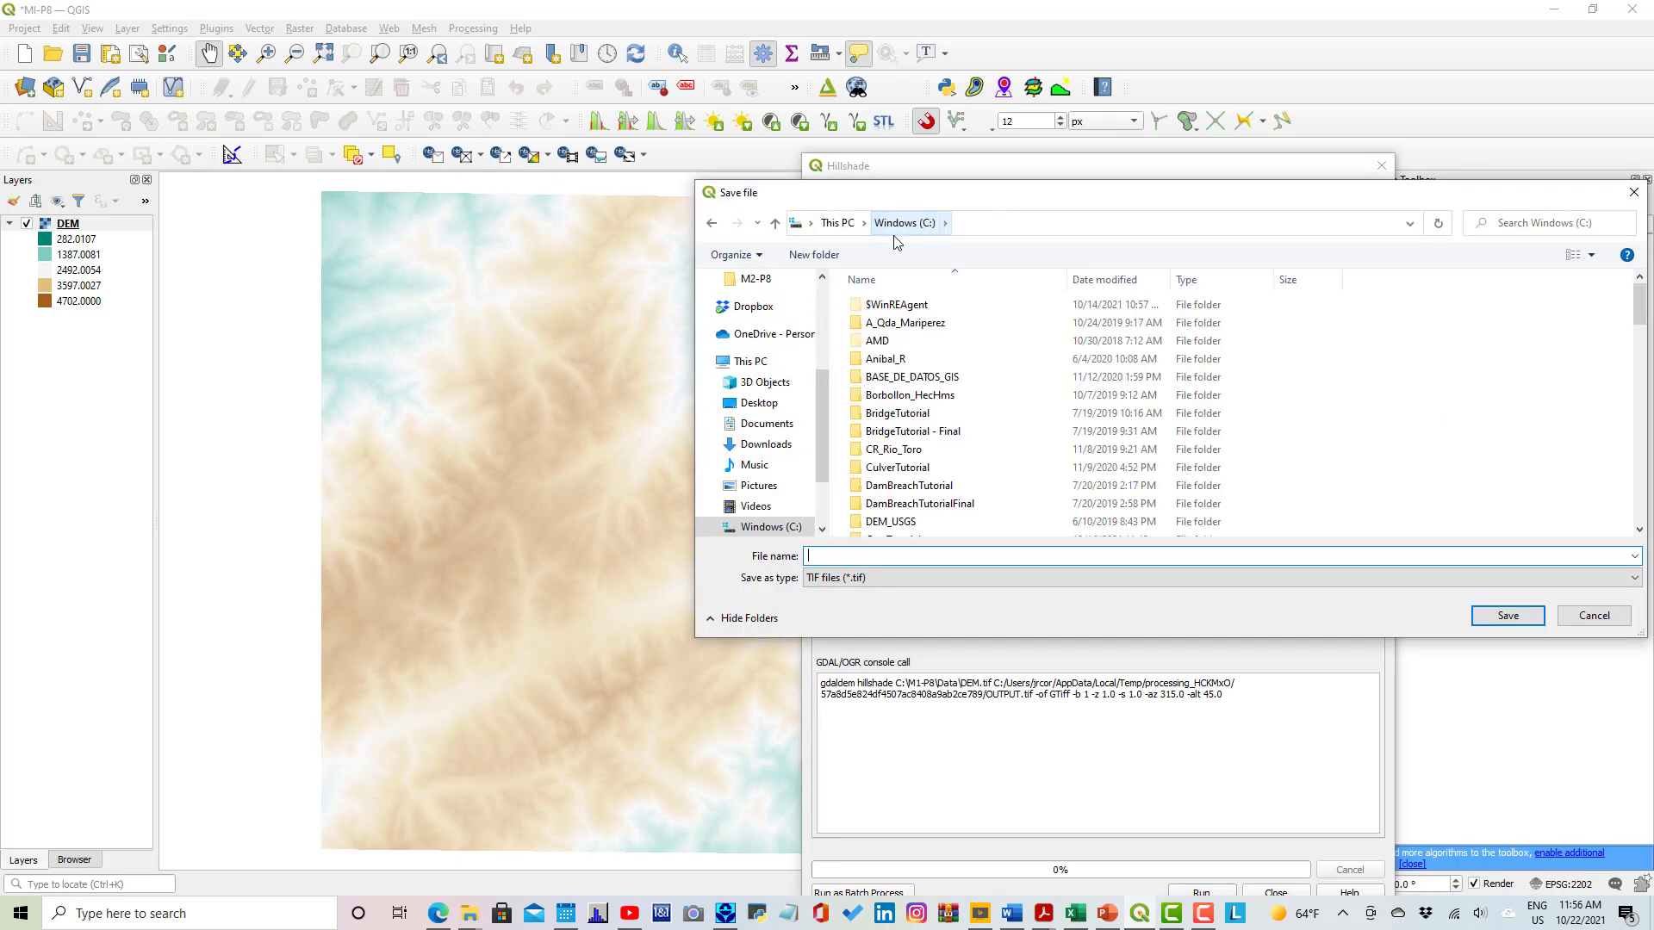
{"action": "scroll", "coordinate": [943, 387], "scroll_direction": "down", "scroll_amount": 7}
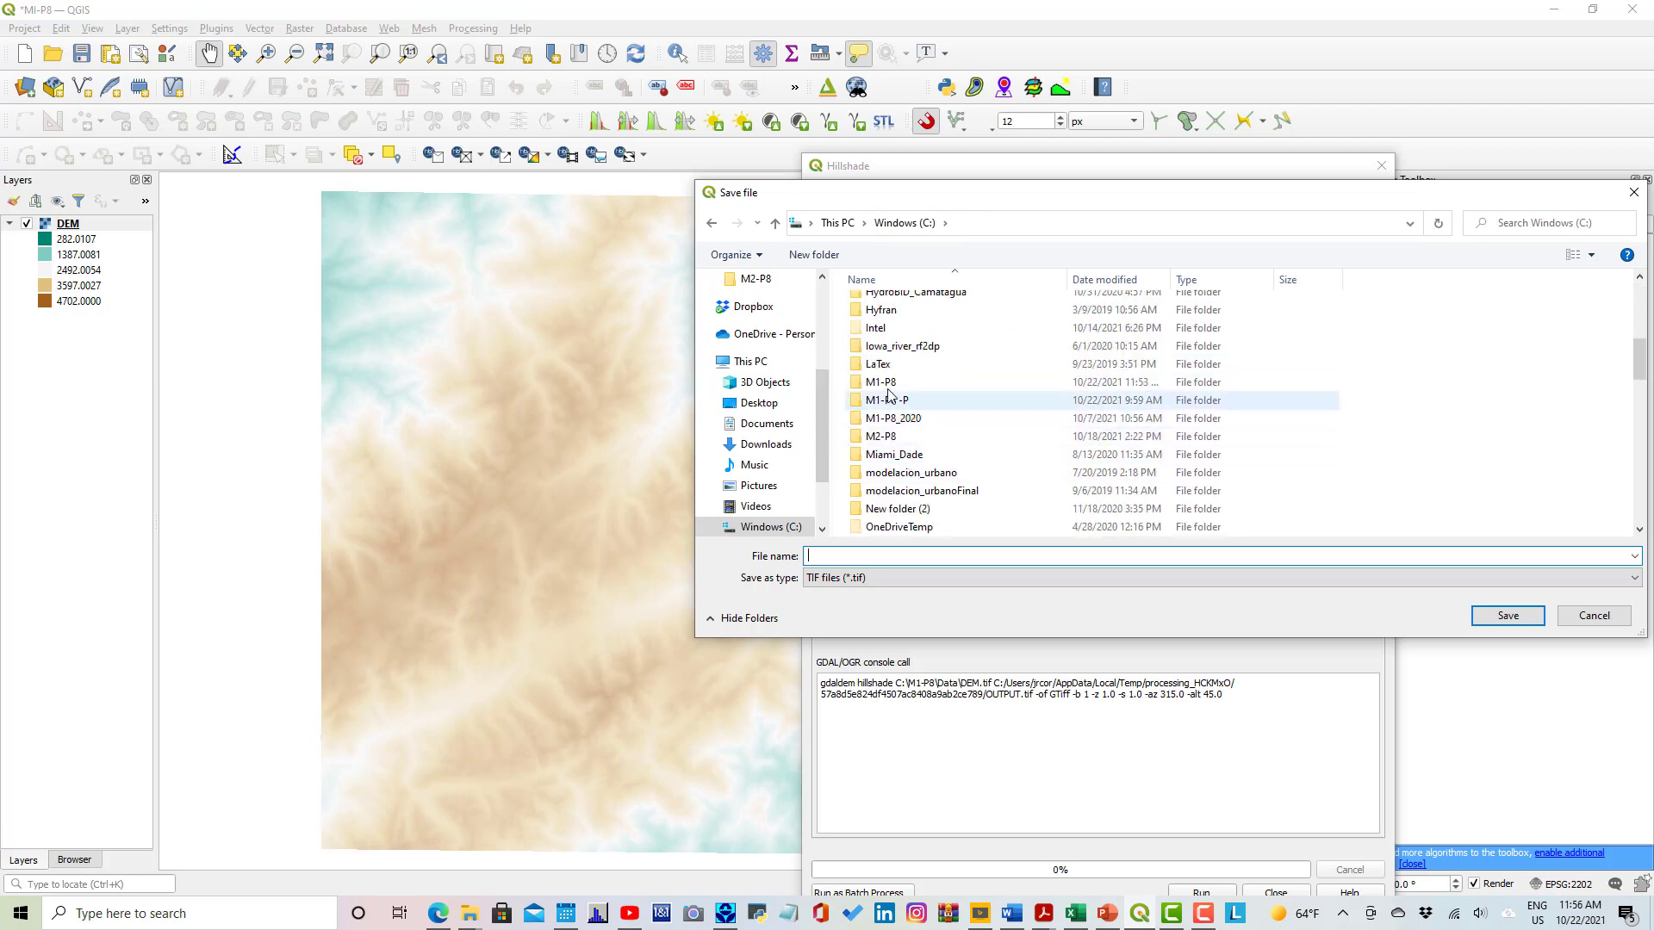
{"action": "double_click", "coordinate": [888, 388]}
{"action": "left_click", "coordinate": [837, 557]}
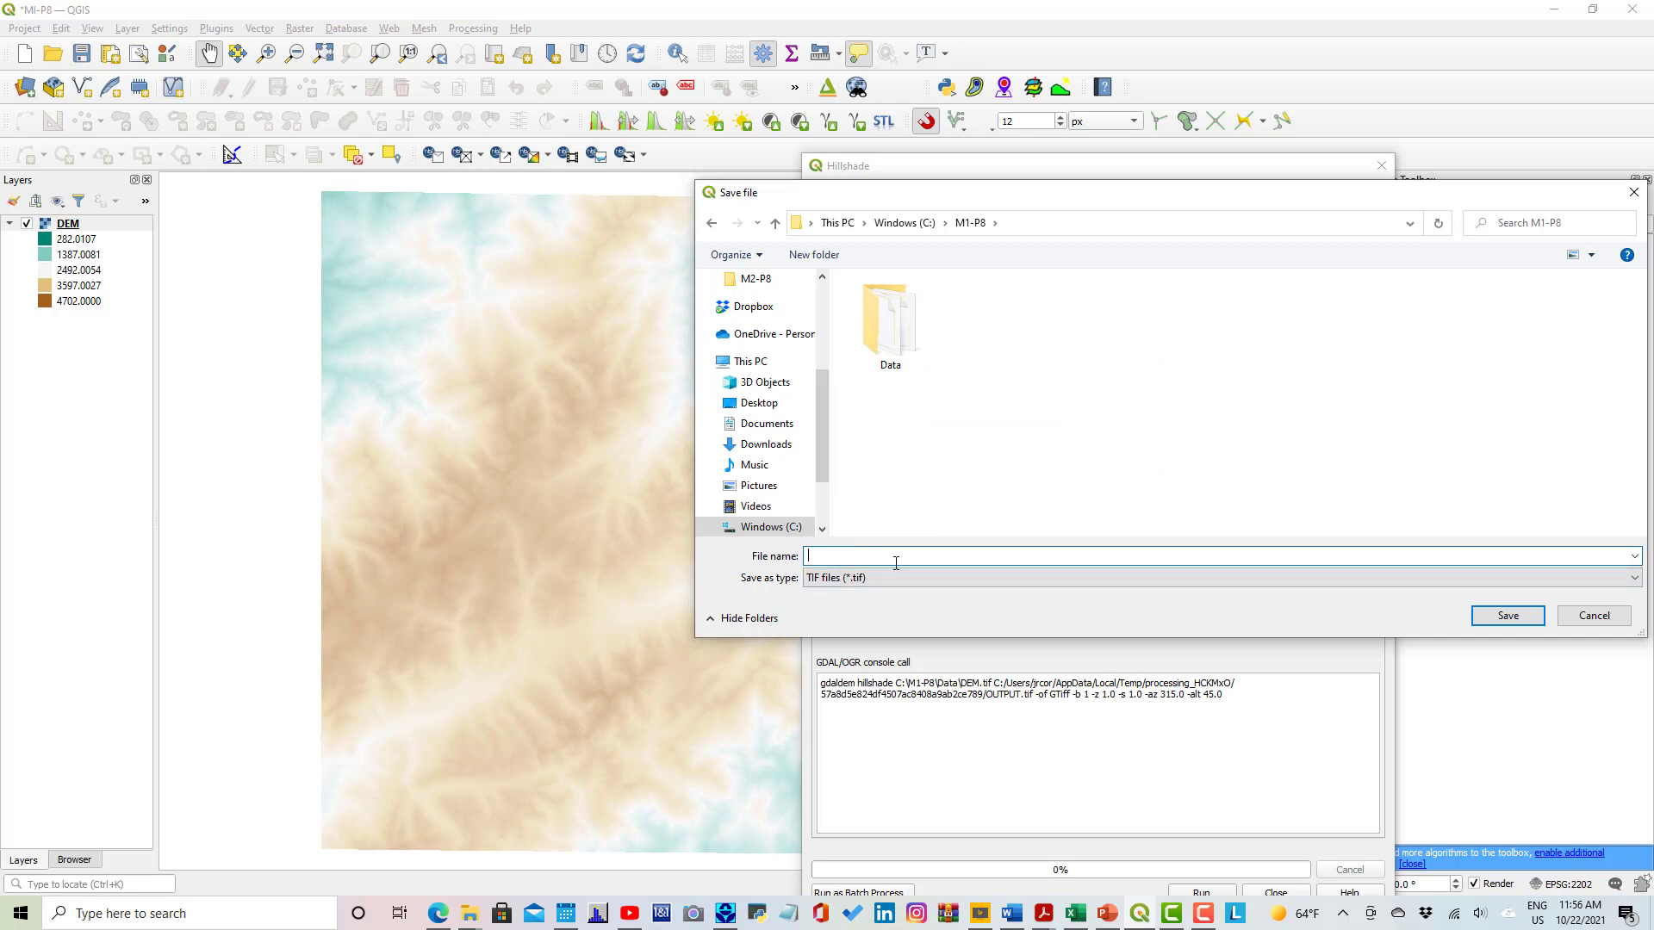
{"action": "type", "text": "DEM_Hillshade"}
{"action": "left_click", "coordinate": [1494, 617]}
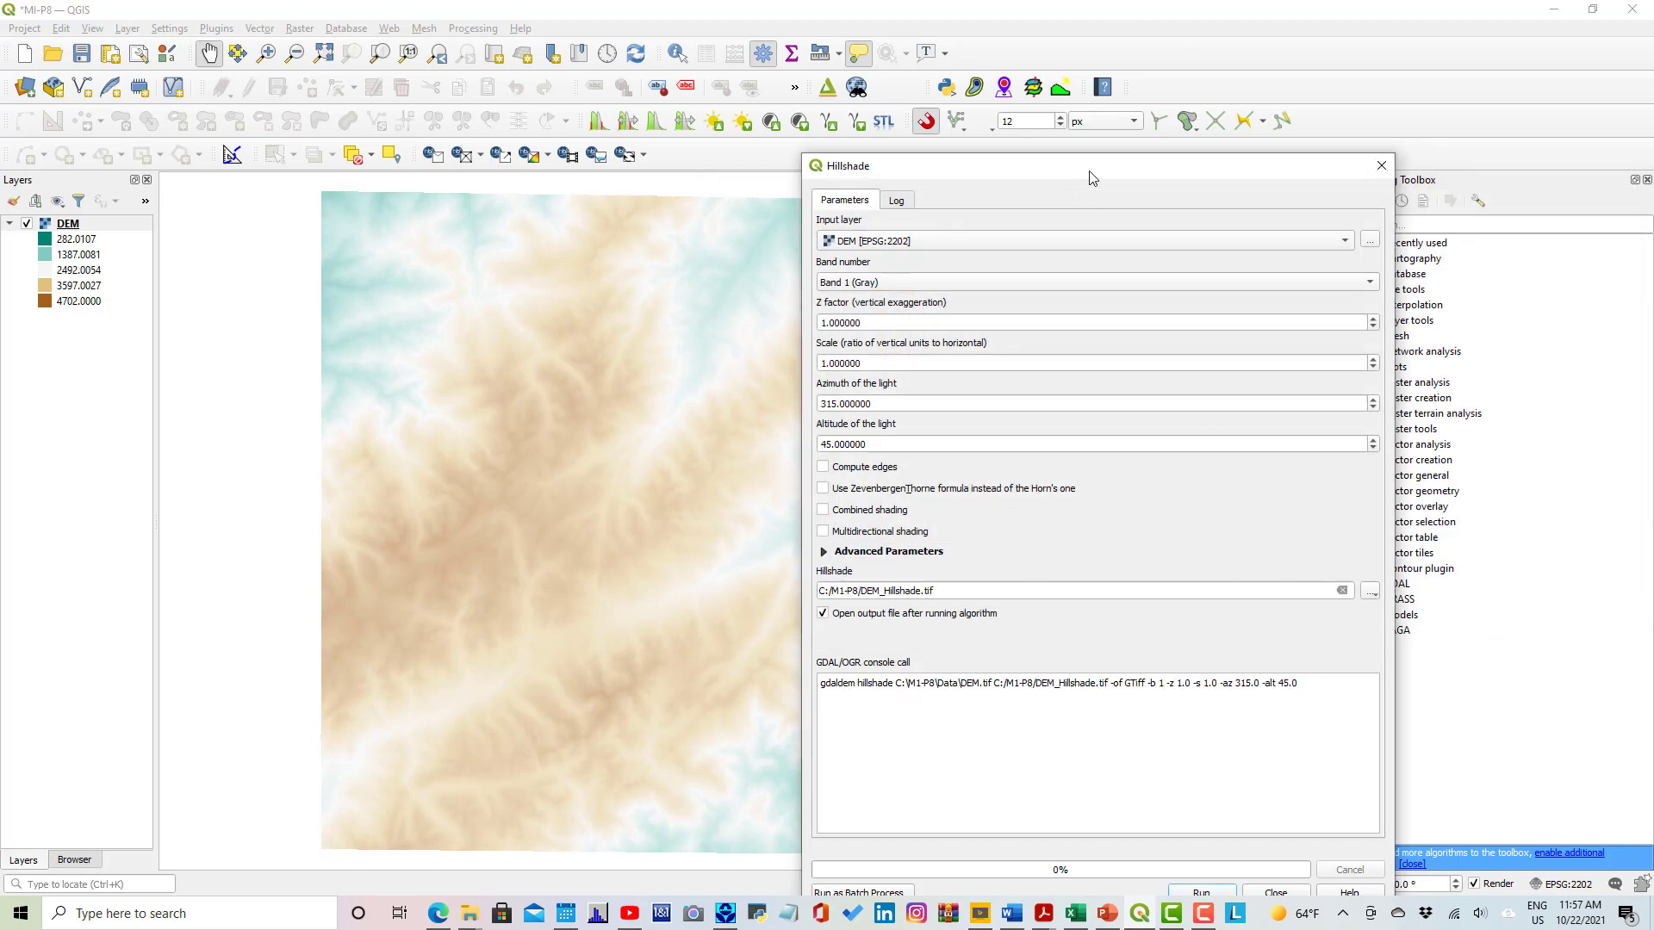
Run the Hillshade tool on the DEM and move the DEM_Hillshade layer below the DEM layer.
{"action": "left_click_drag", "start_coordinate": [1090, 176], "coordinate": [1044, 65]}
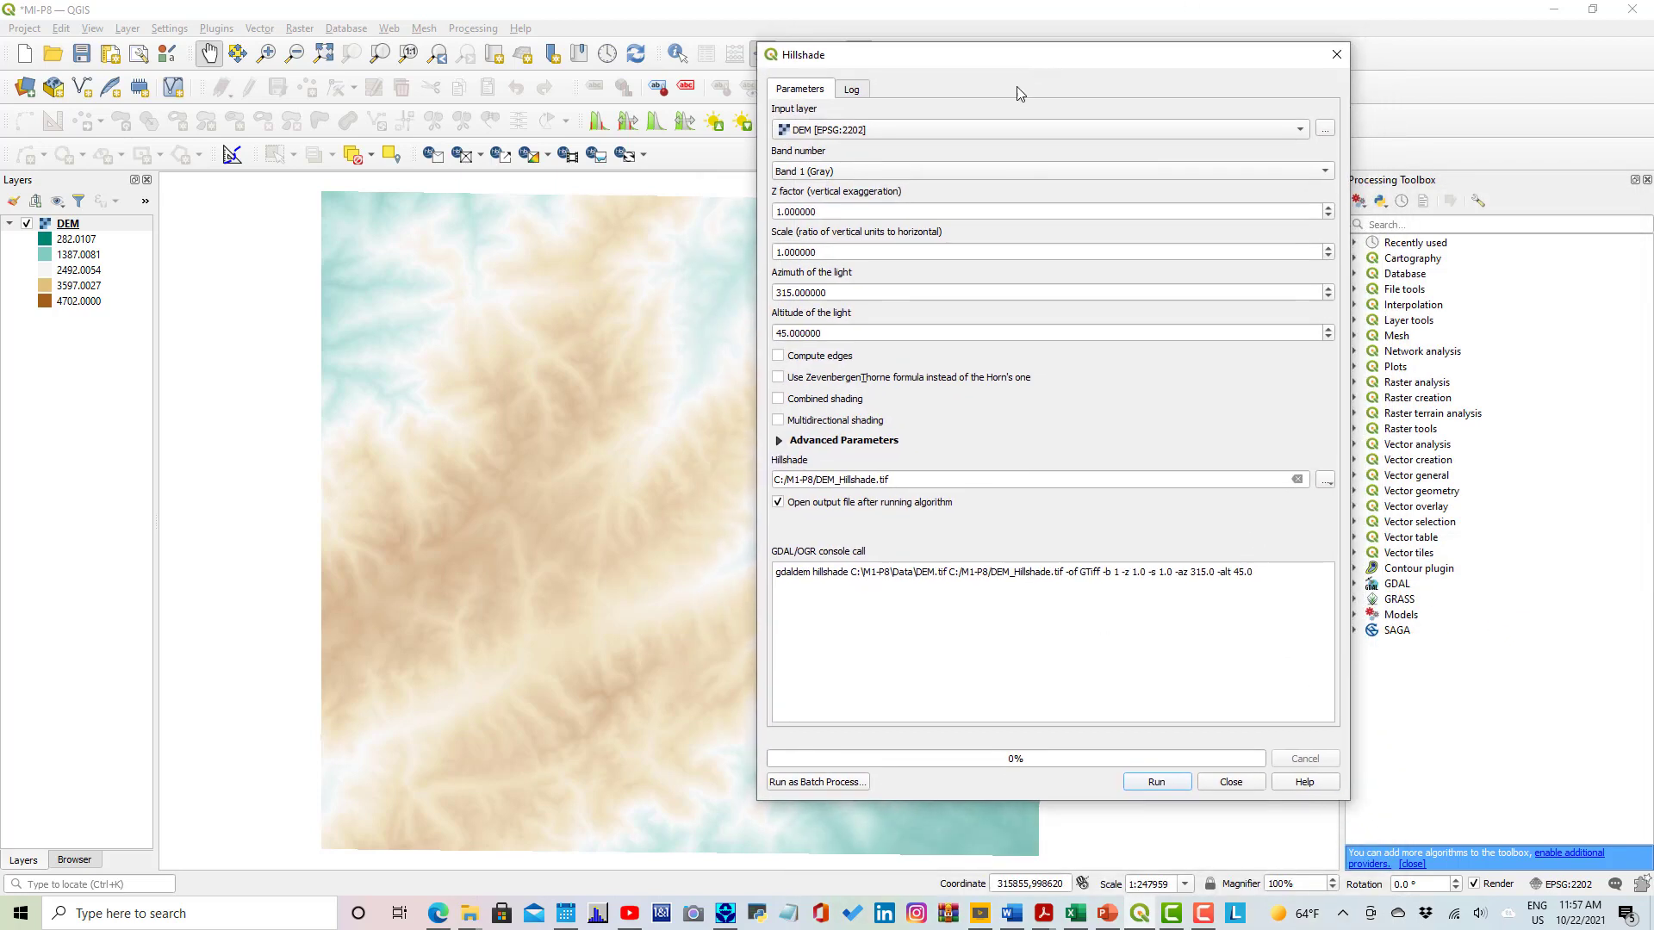
{"action": "left_click", "coordinate": [1154, 782]}
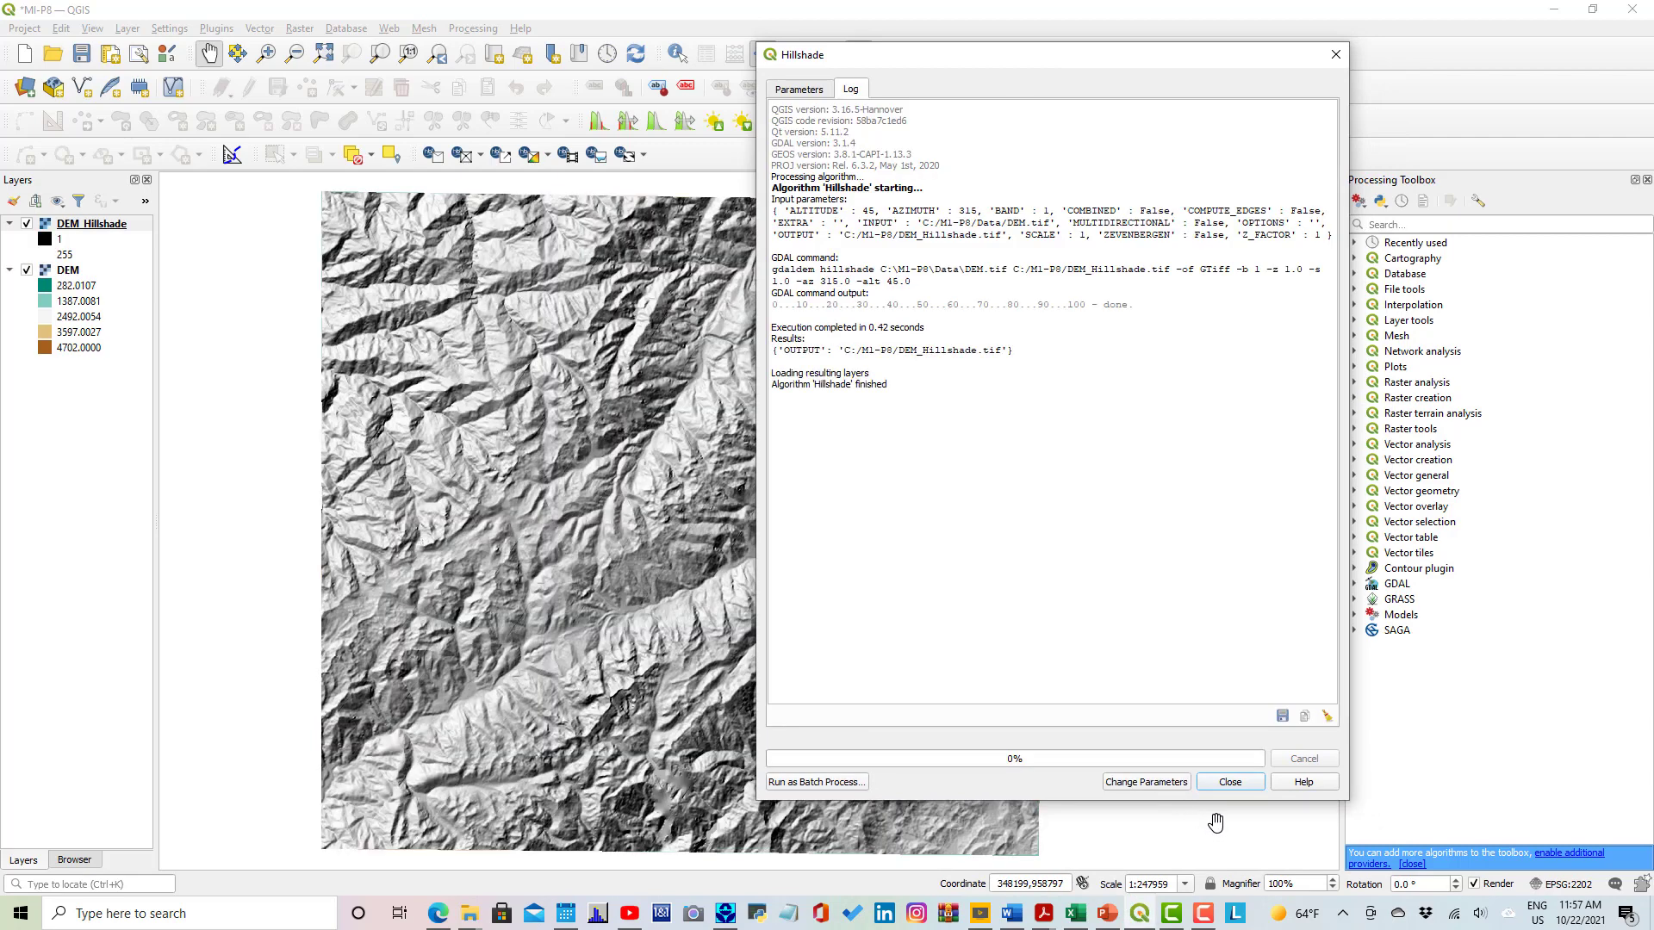
{"action": "left_click", "coordinate": [1229, 782]}
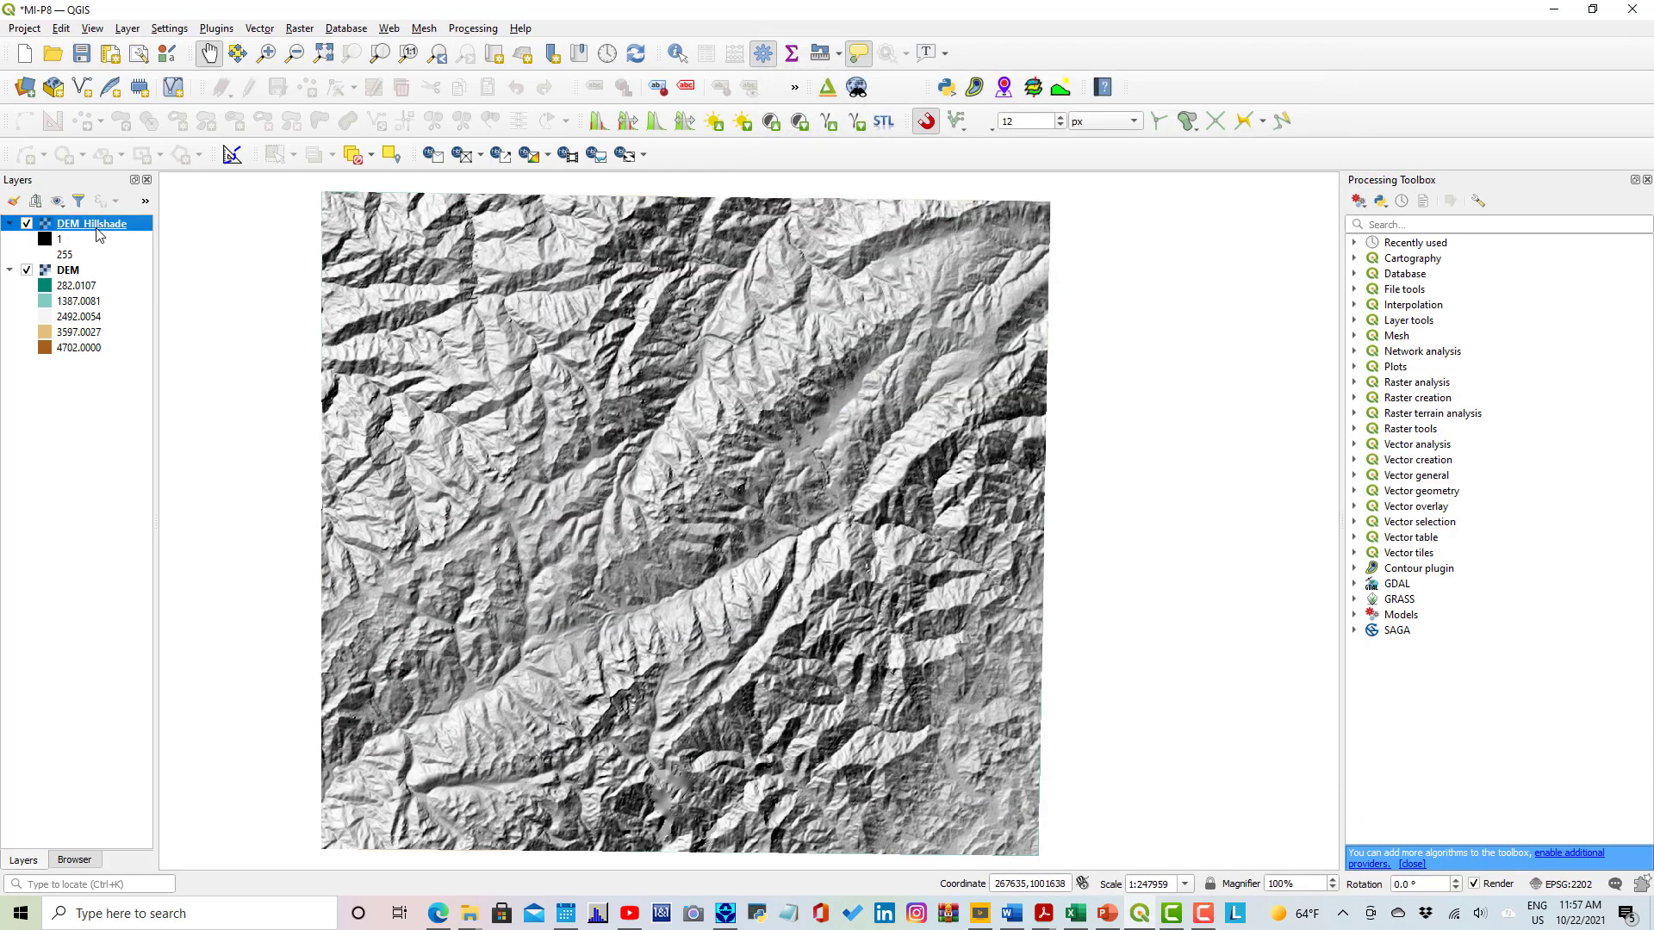
{"action": "left_click_drag", "start_coordinate": [96, 228], "coordinate": [86, 368]}
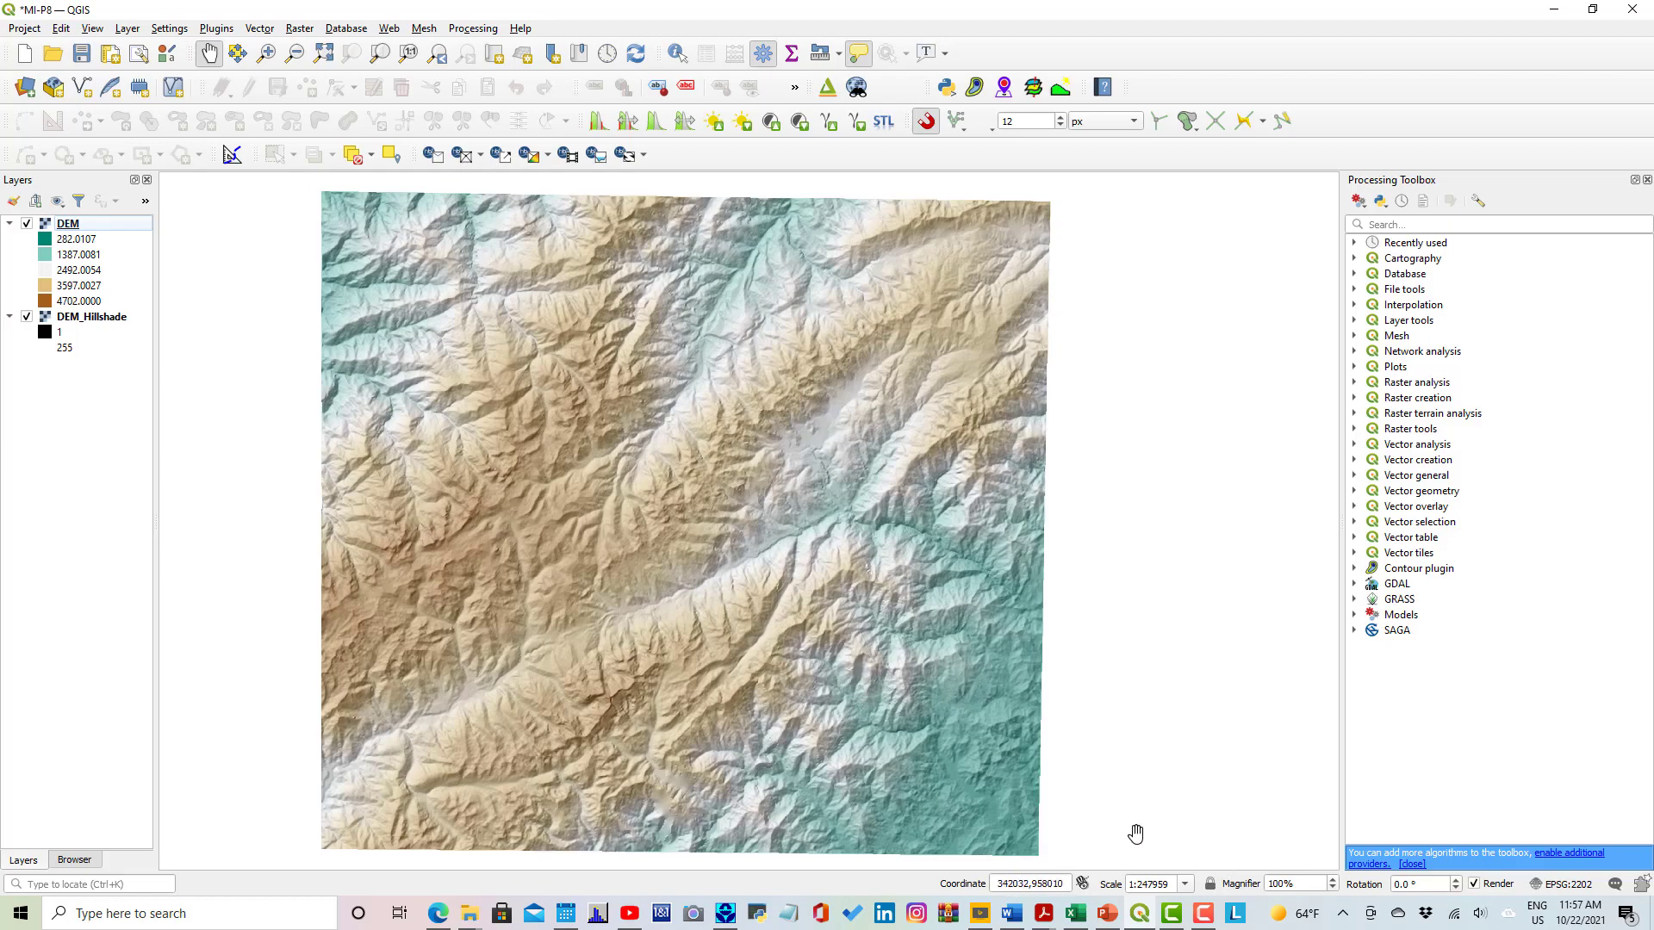
Review the expected map on slide 5 and the Strahler order instructions on slide 6 in PowerPoint, then return to QGIS.
{"action": "left_click", "coordinate": [1114, 914]}
{"action": "scroll", "coordinate": [1049, 558], "scroll_direction": "down", "scroll_amount": 1}
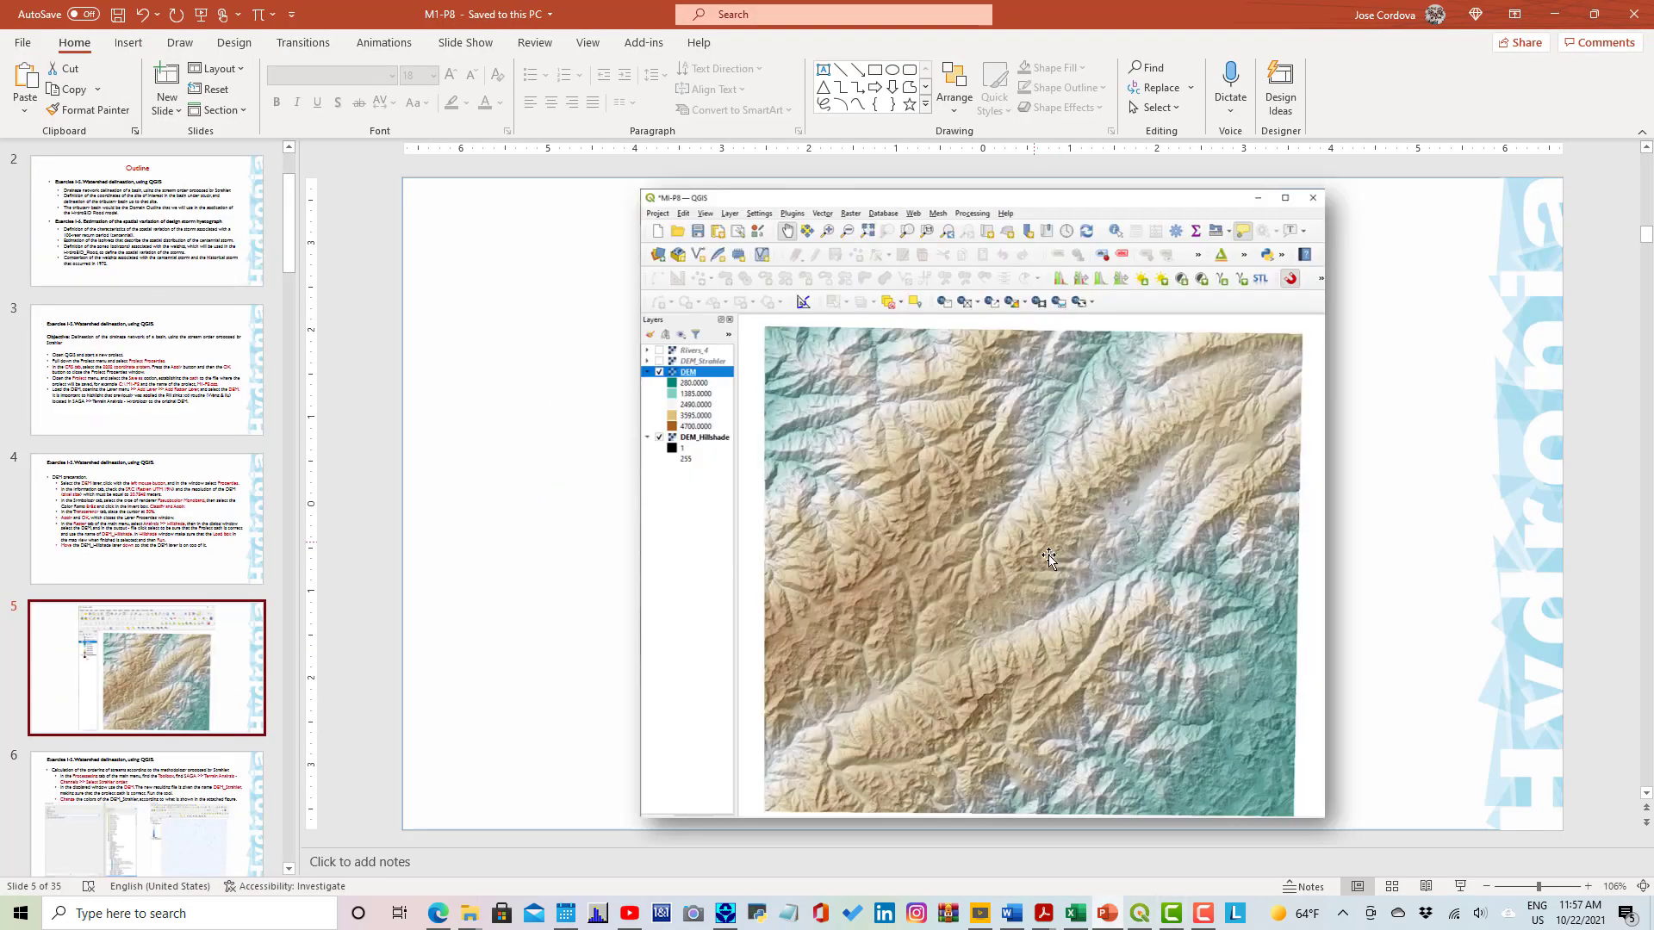
{"action": "left_click", "coordinate": [222, 818]}
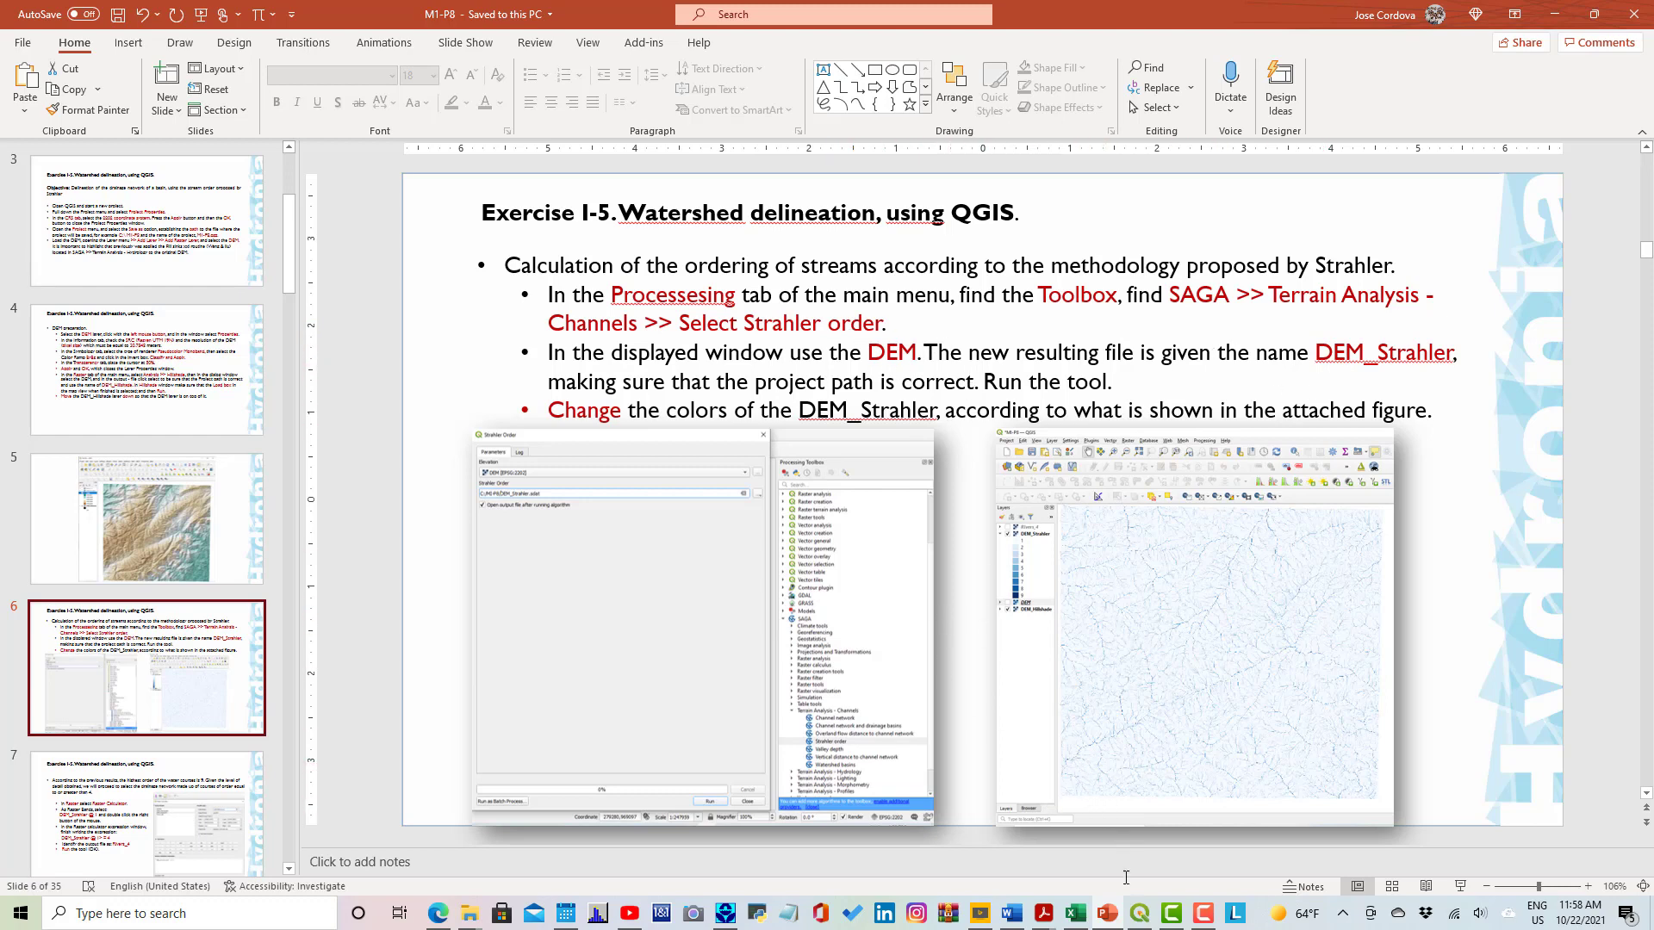
{"action": "left_click", "coordinate": [1141, 916]}
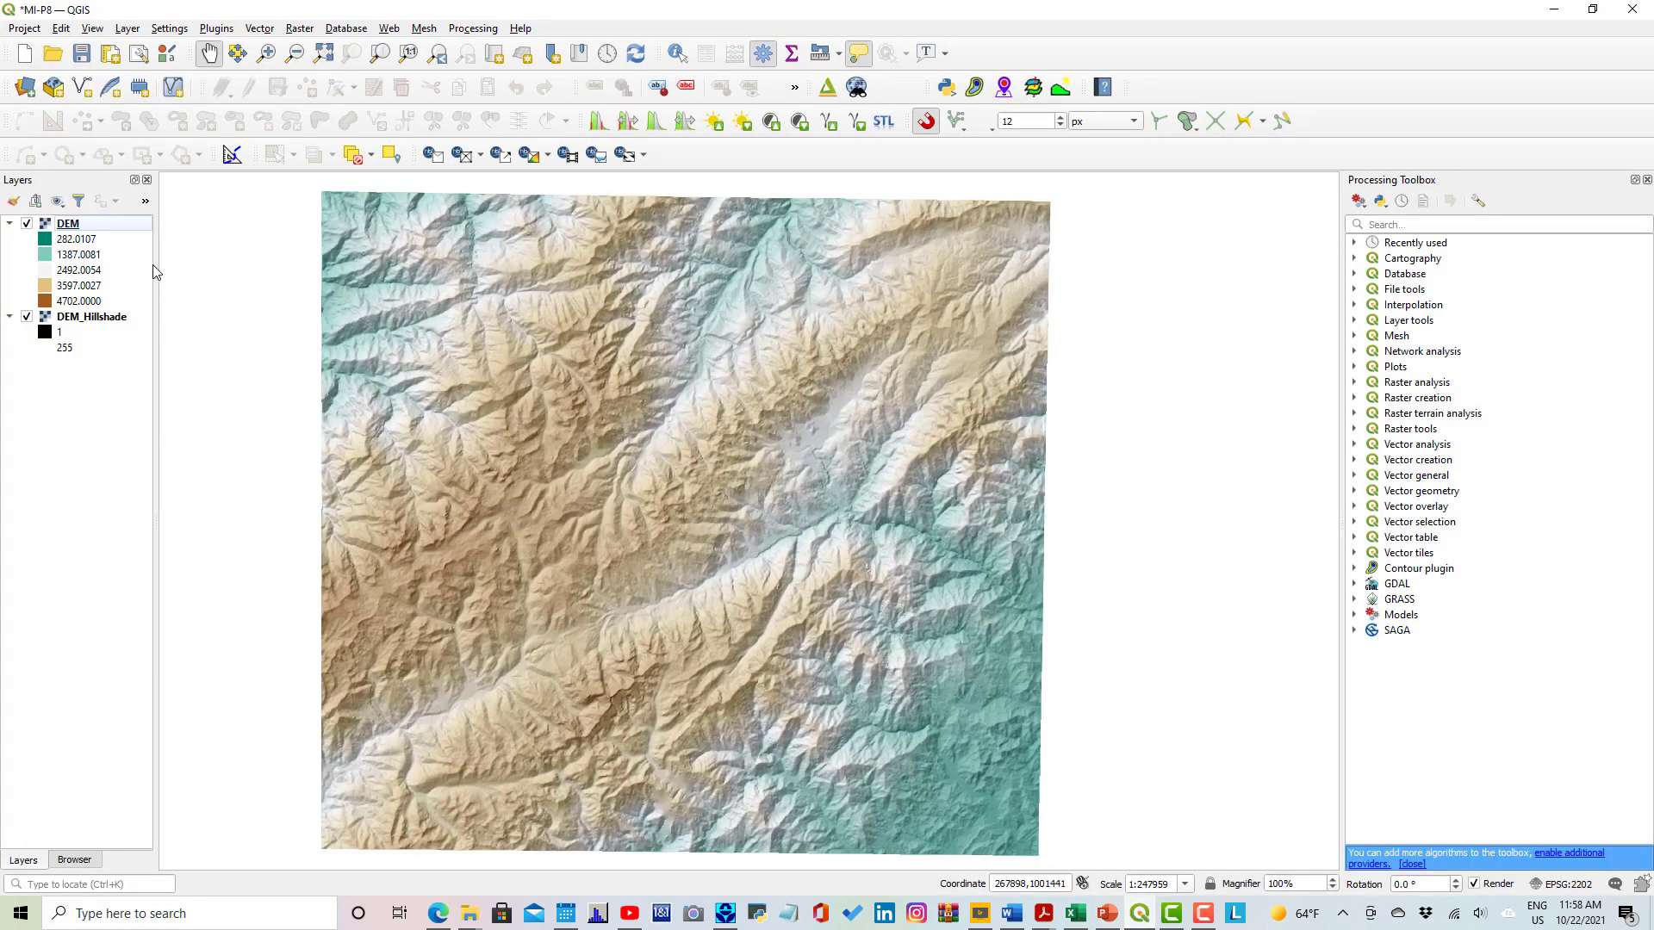
Zoom the map to the extent of the DEM layer.
{"action": "left_click", "coordinate": [492, 29]}
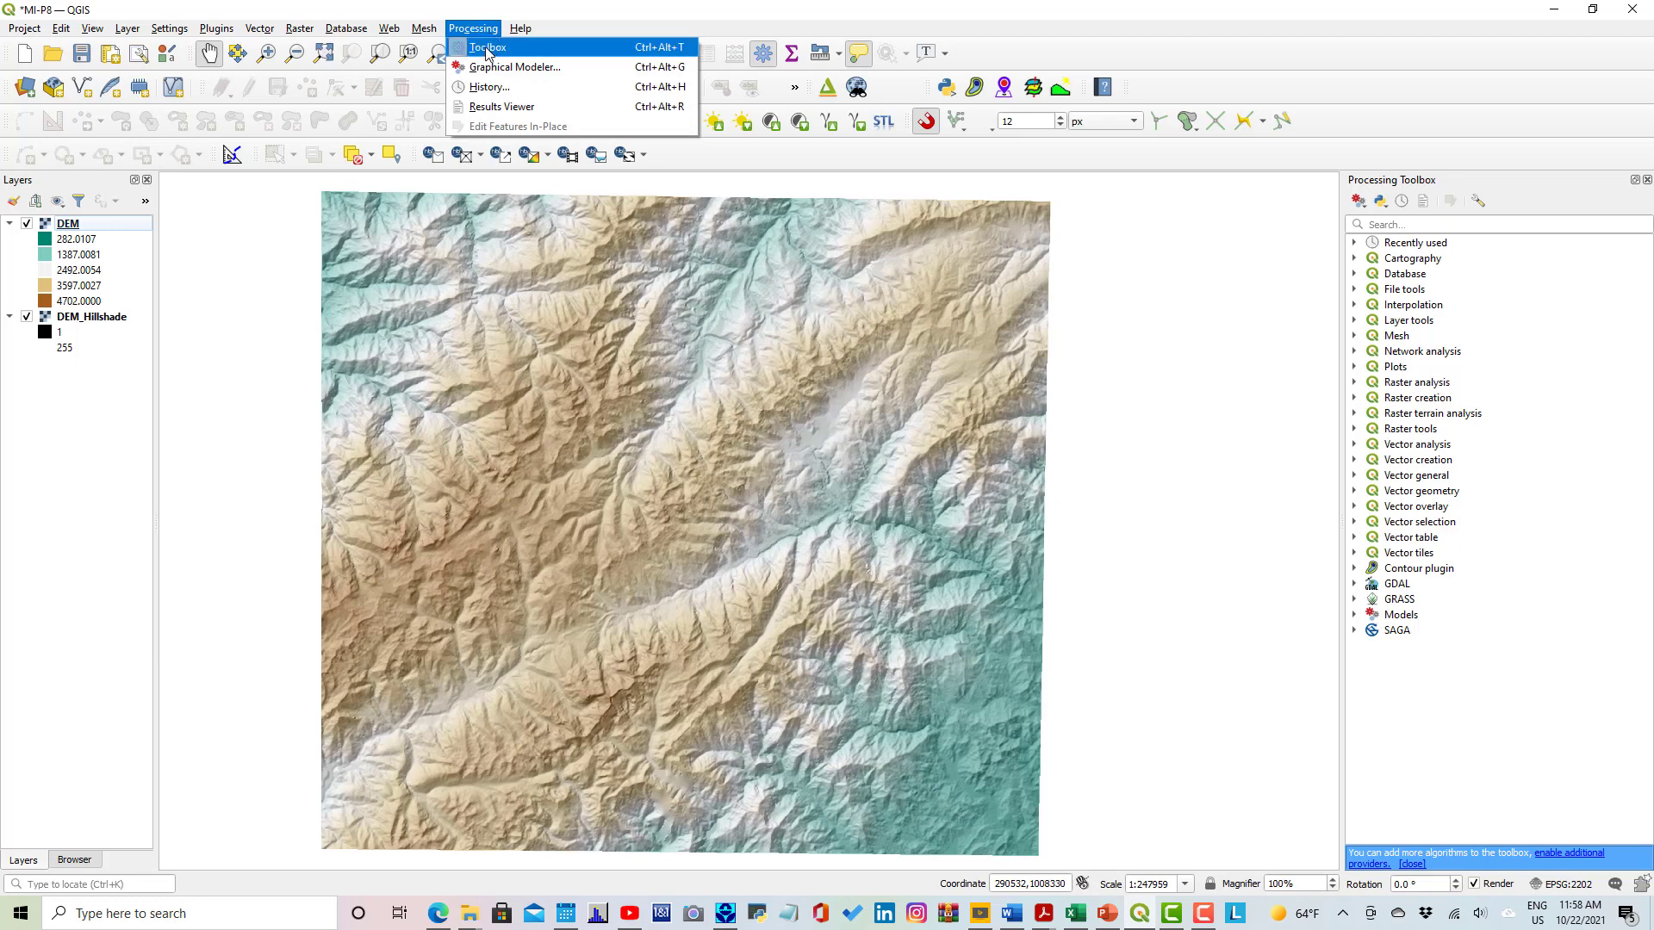
{"action": "left_click", "coordinate": [1306, 272]}
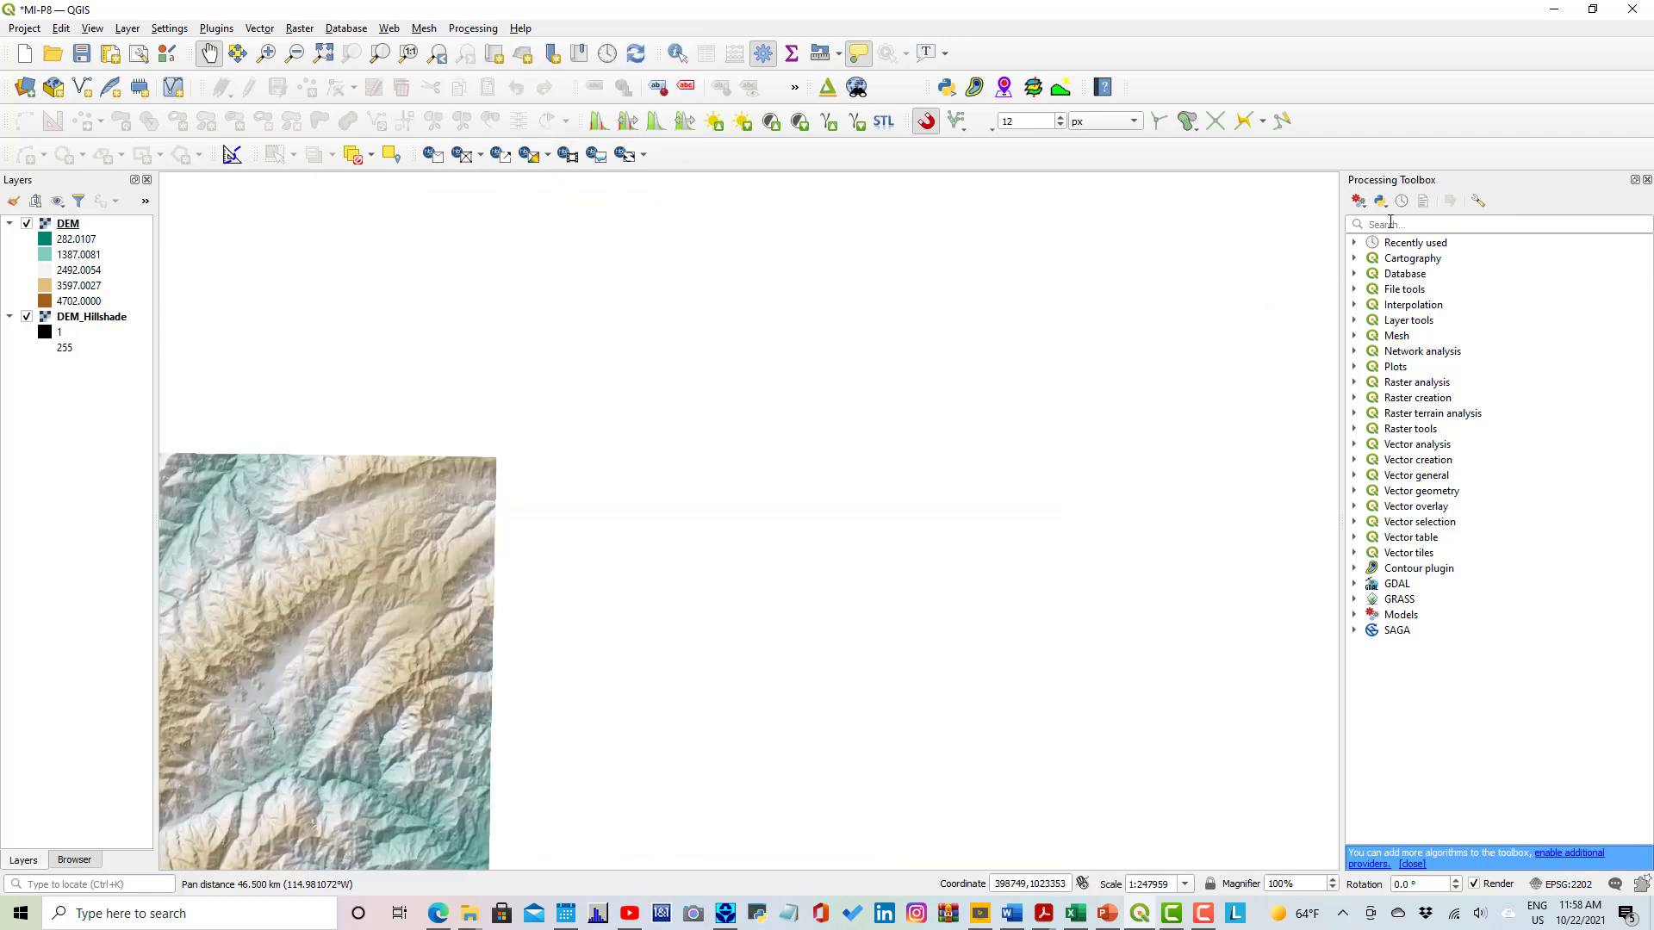
{"action": "left_click", "coordinate": [73, 228]}
{"action": "right_click", "coordinate": [73, 230]}
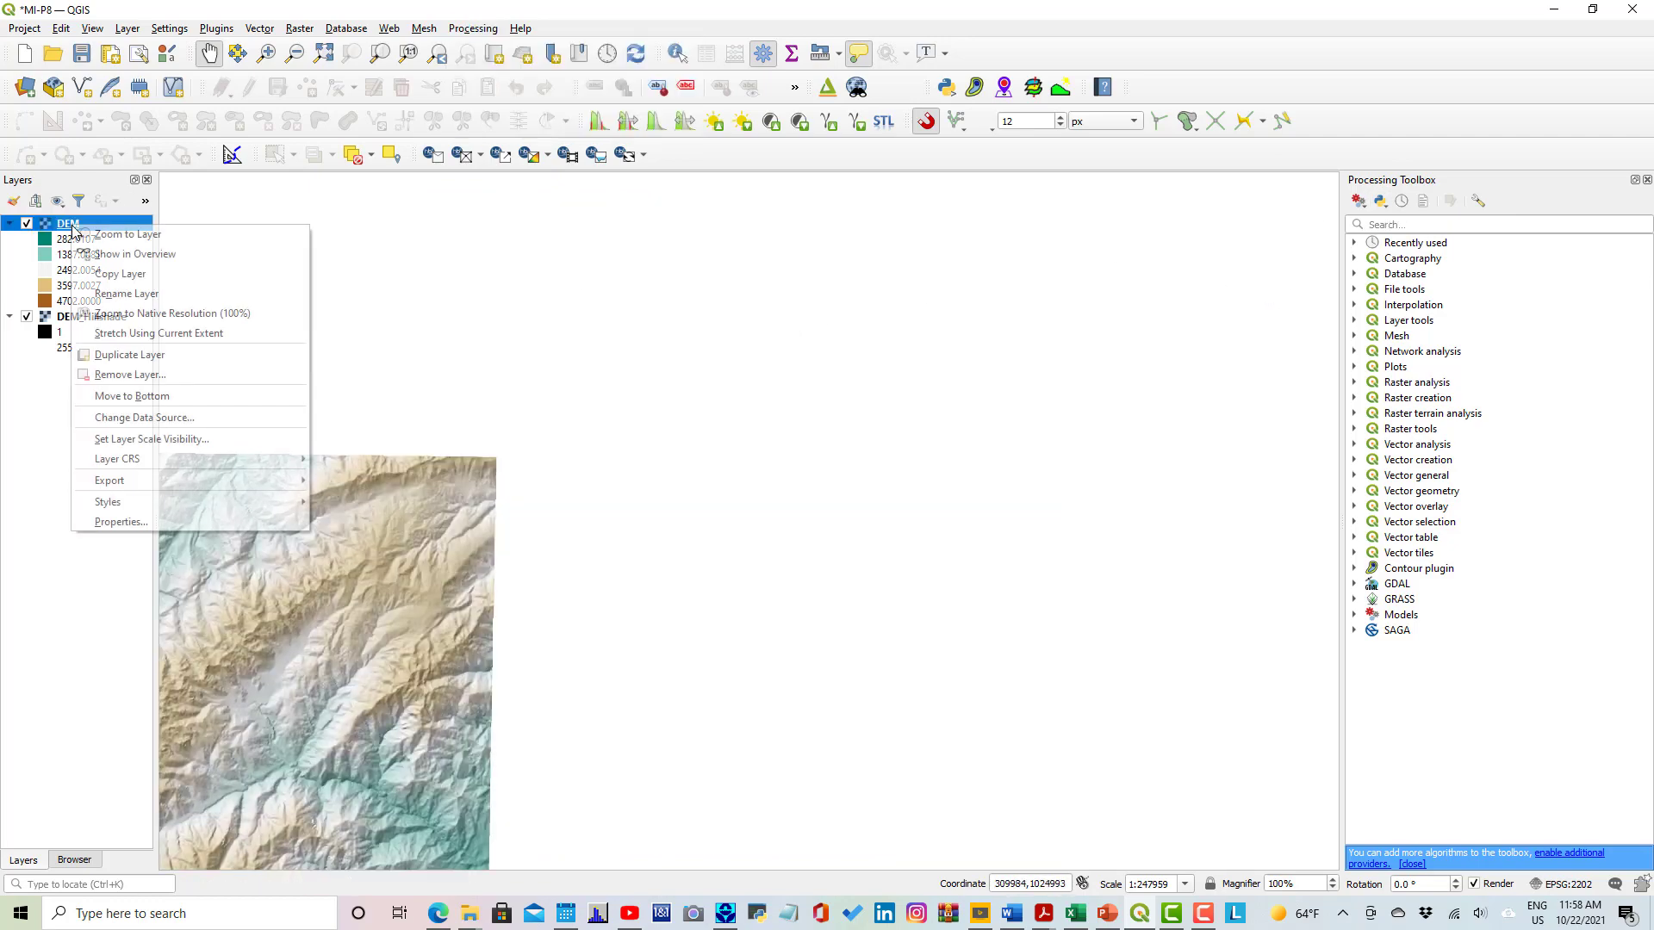
{"action": "left_click", "coordinate": [119, 235]}
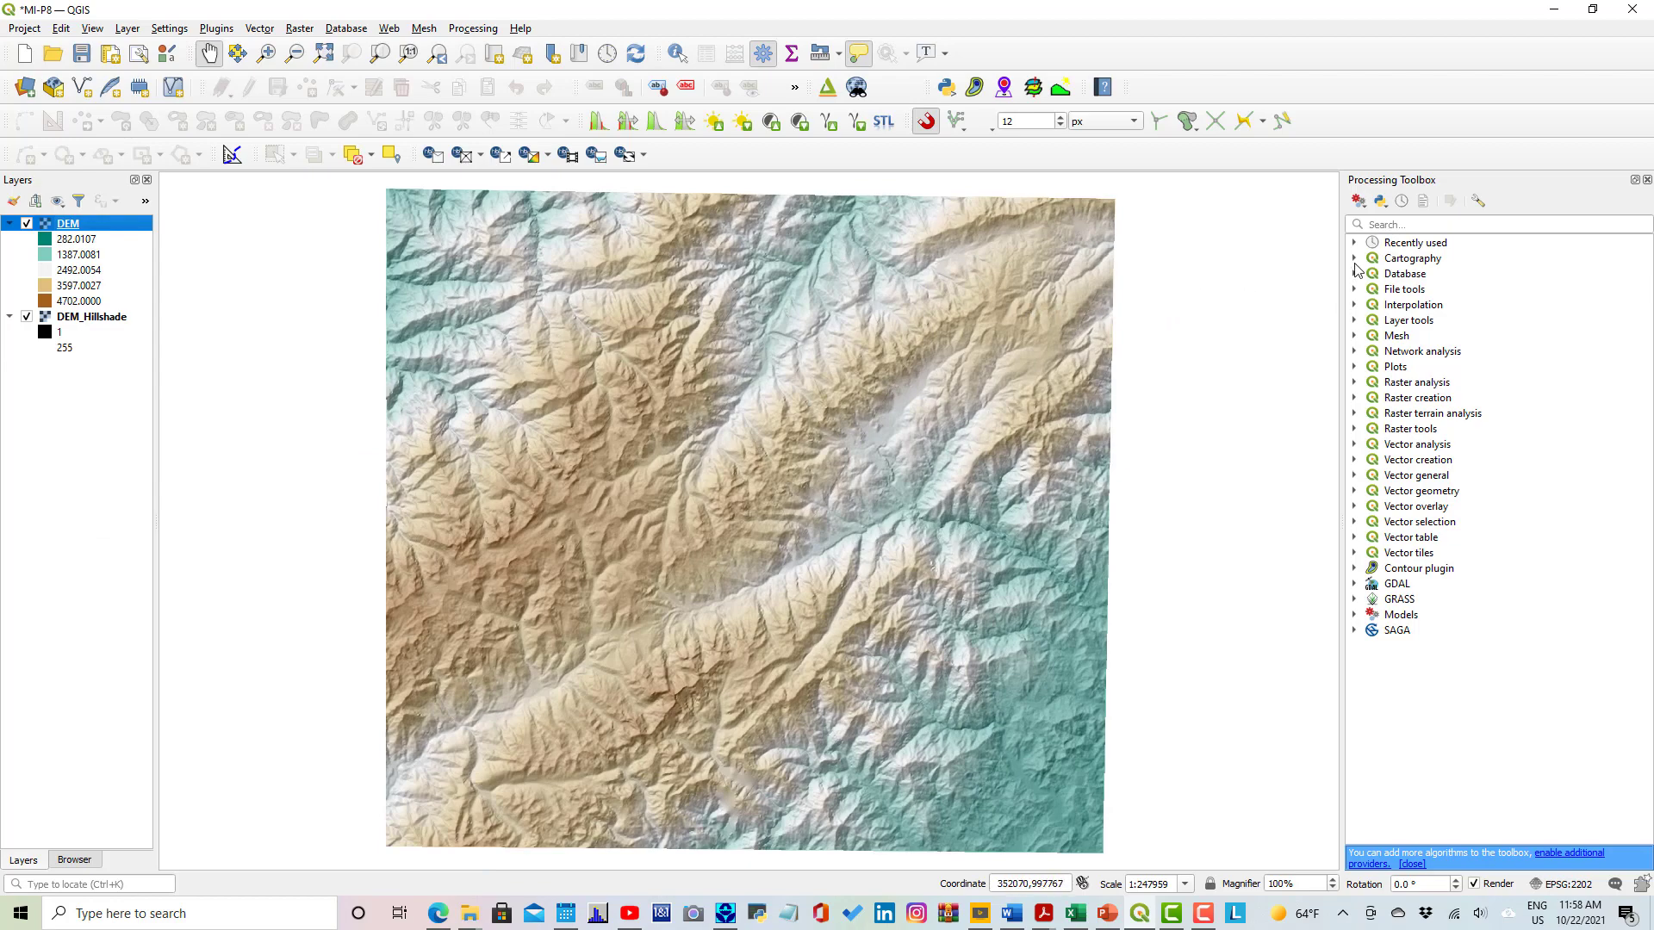
Open the Strahler order tool from SAGA's Terrain Analysis - Channels group, with DEM as the elevation input.
{"action": "left_click", "coordinate": [1355, 631]}
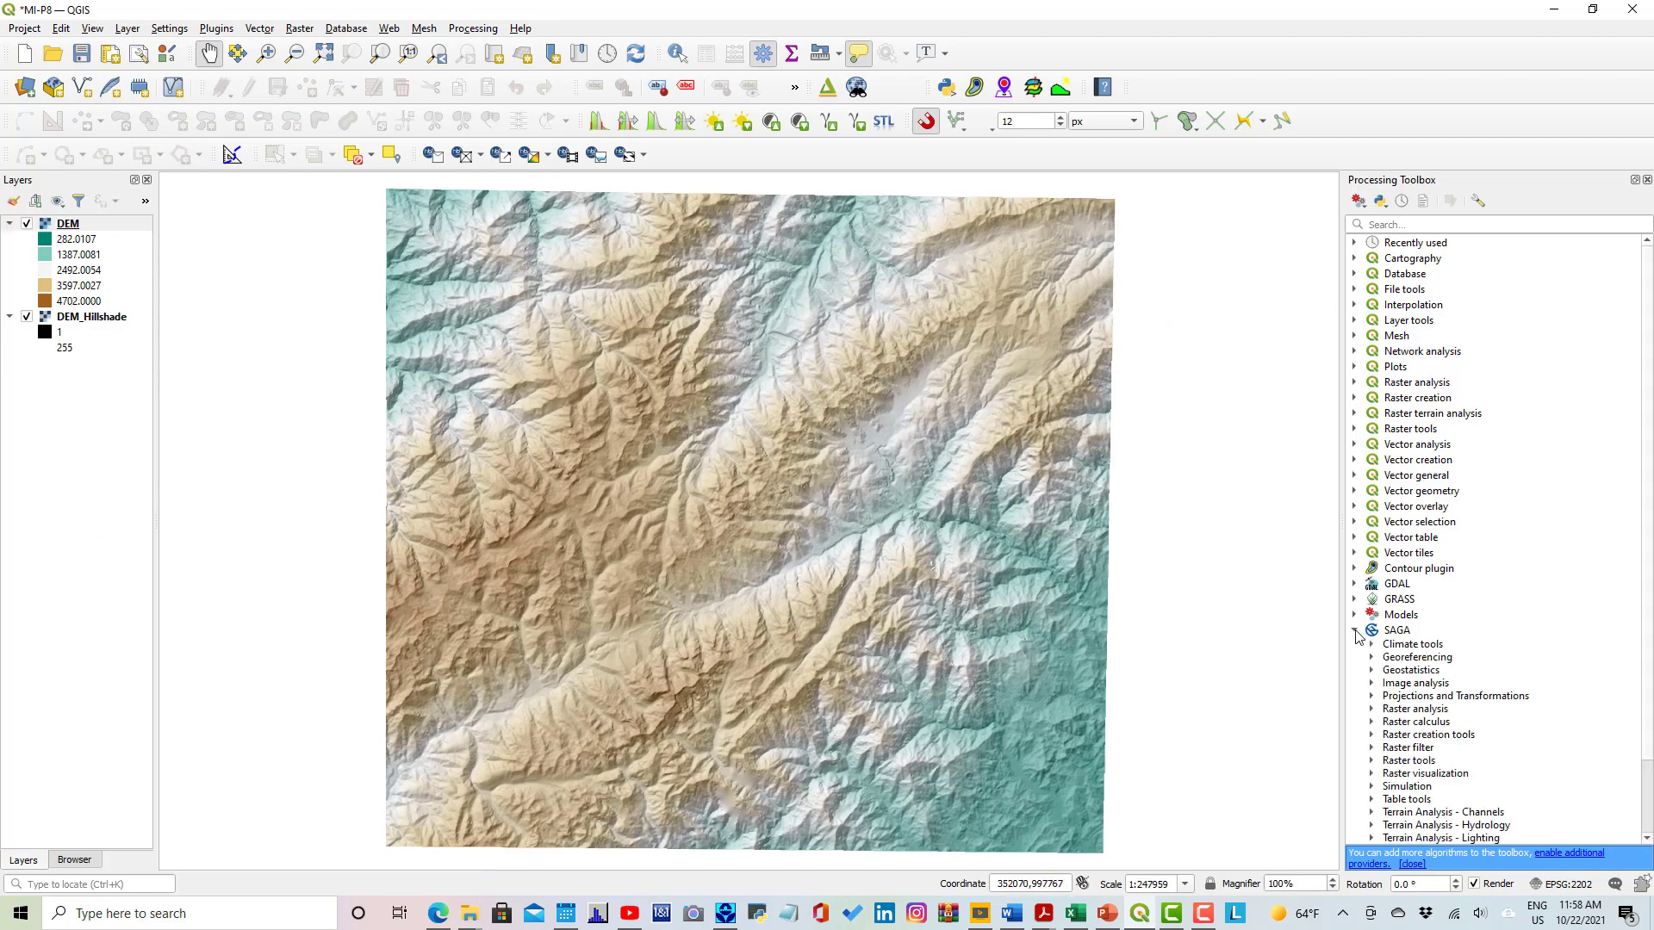
{"action": "scroll", "coordinate": [1450, 758], "scroll_direction": "down", "scroll_amount": 2}
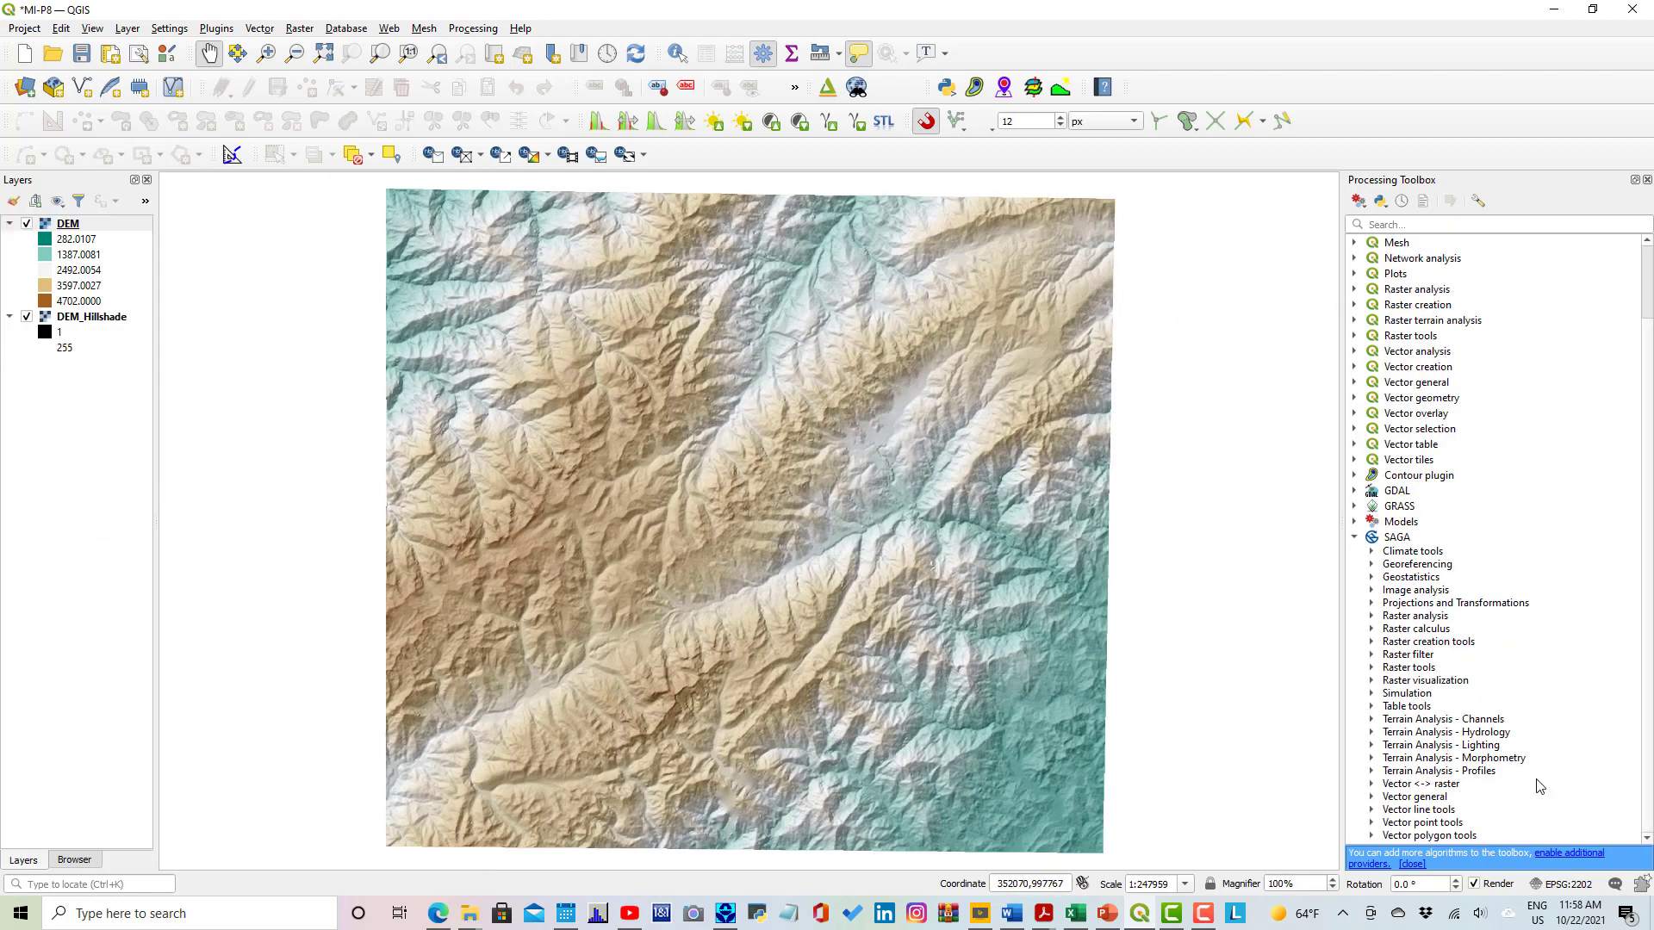
{"action": "left_click", "coordinate": [1372, 720]}
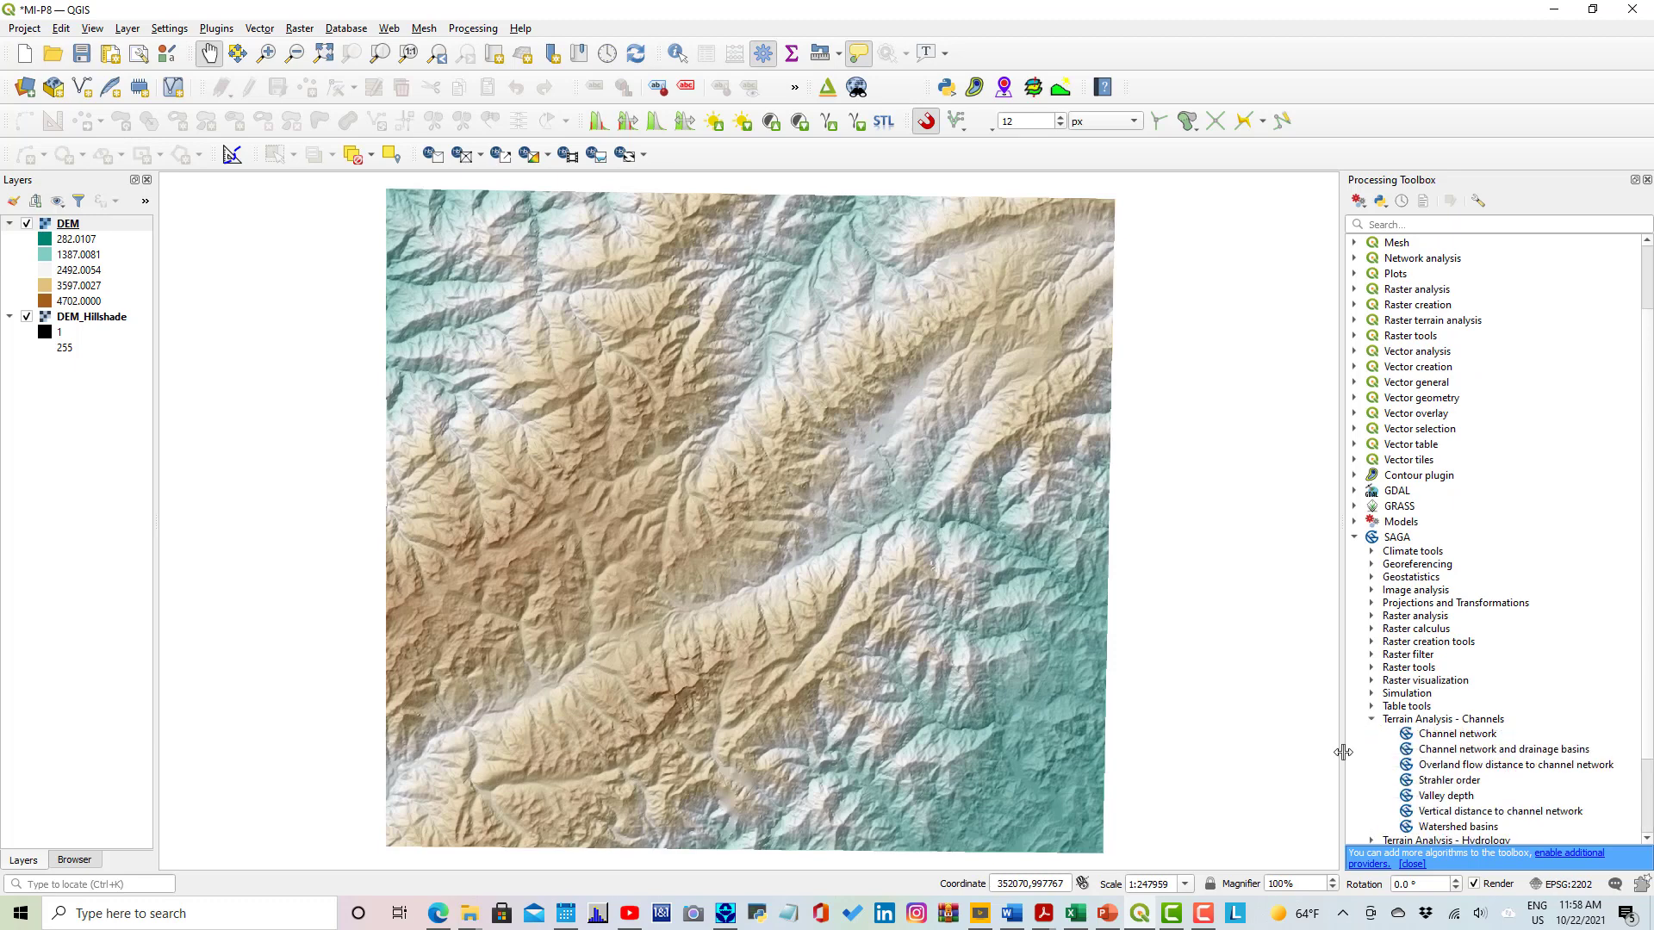
{"action": "double_click", "coordinate": [1432, 780]}
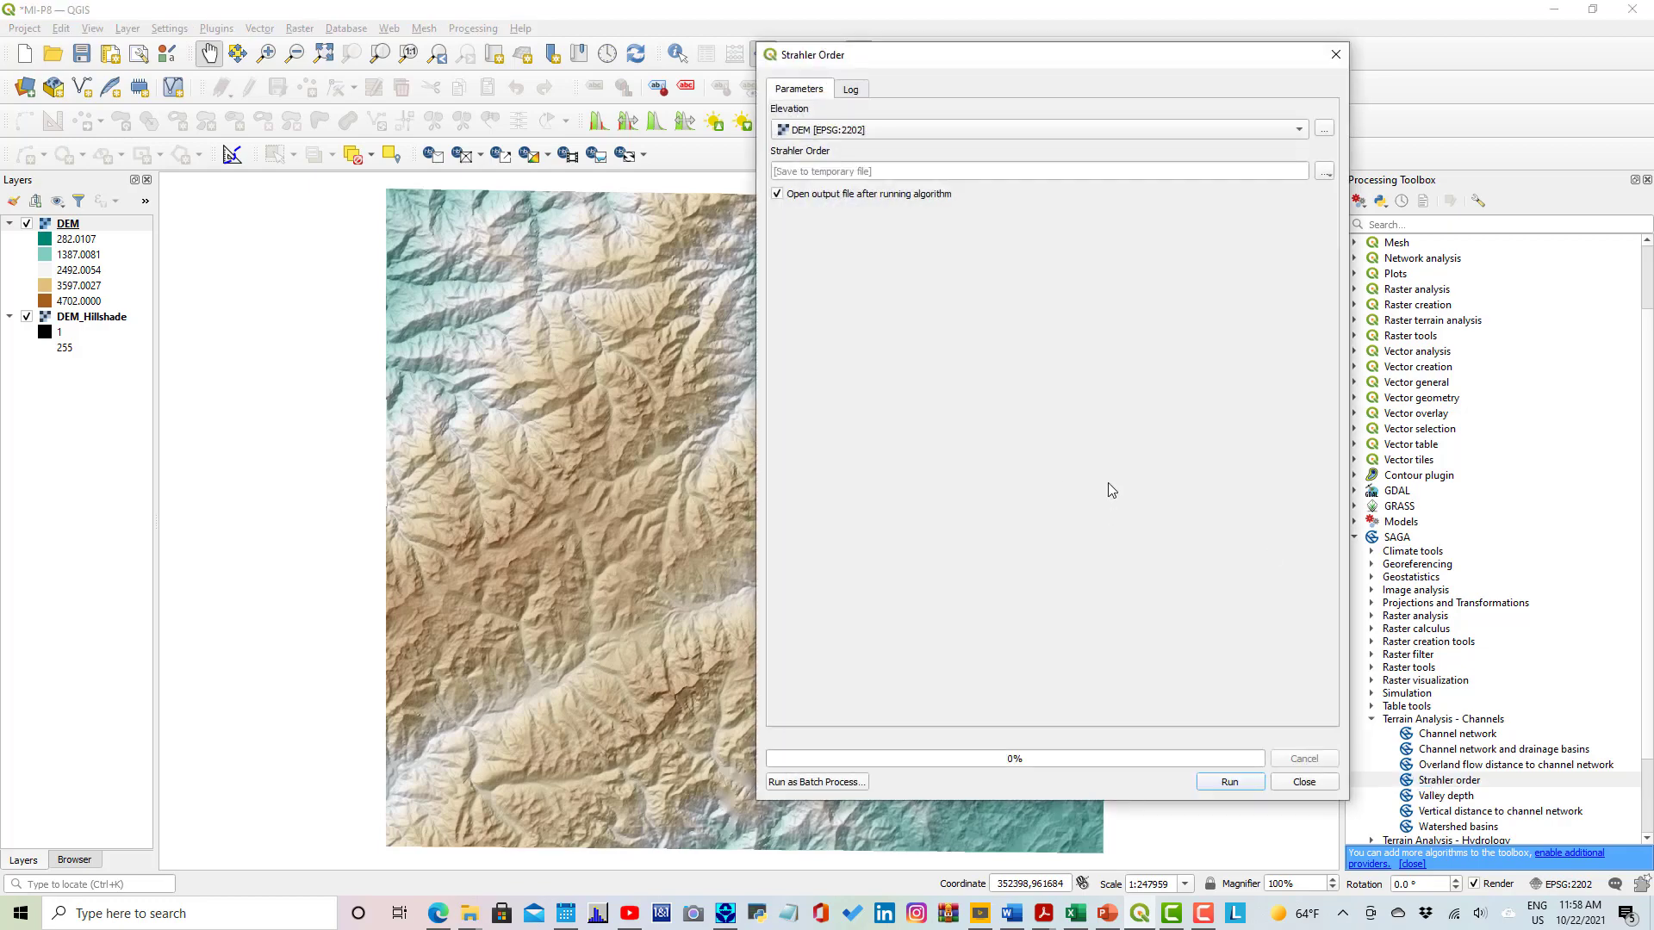
{"action": "left_click_drag", "start_coordinate": [1049, 58], "coordinate": [884, 58]}
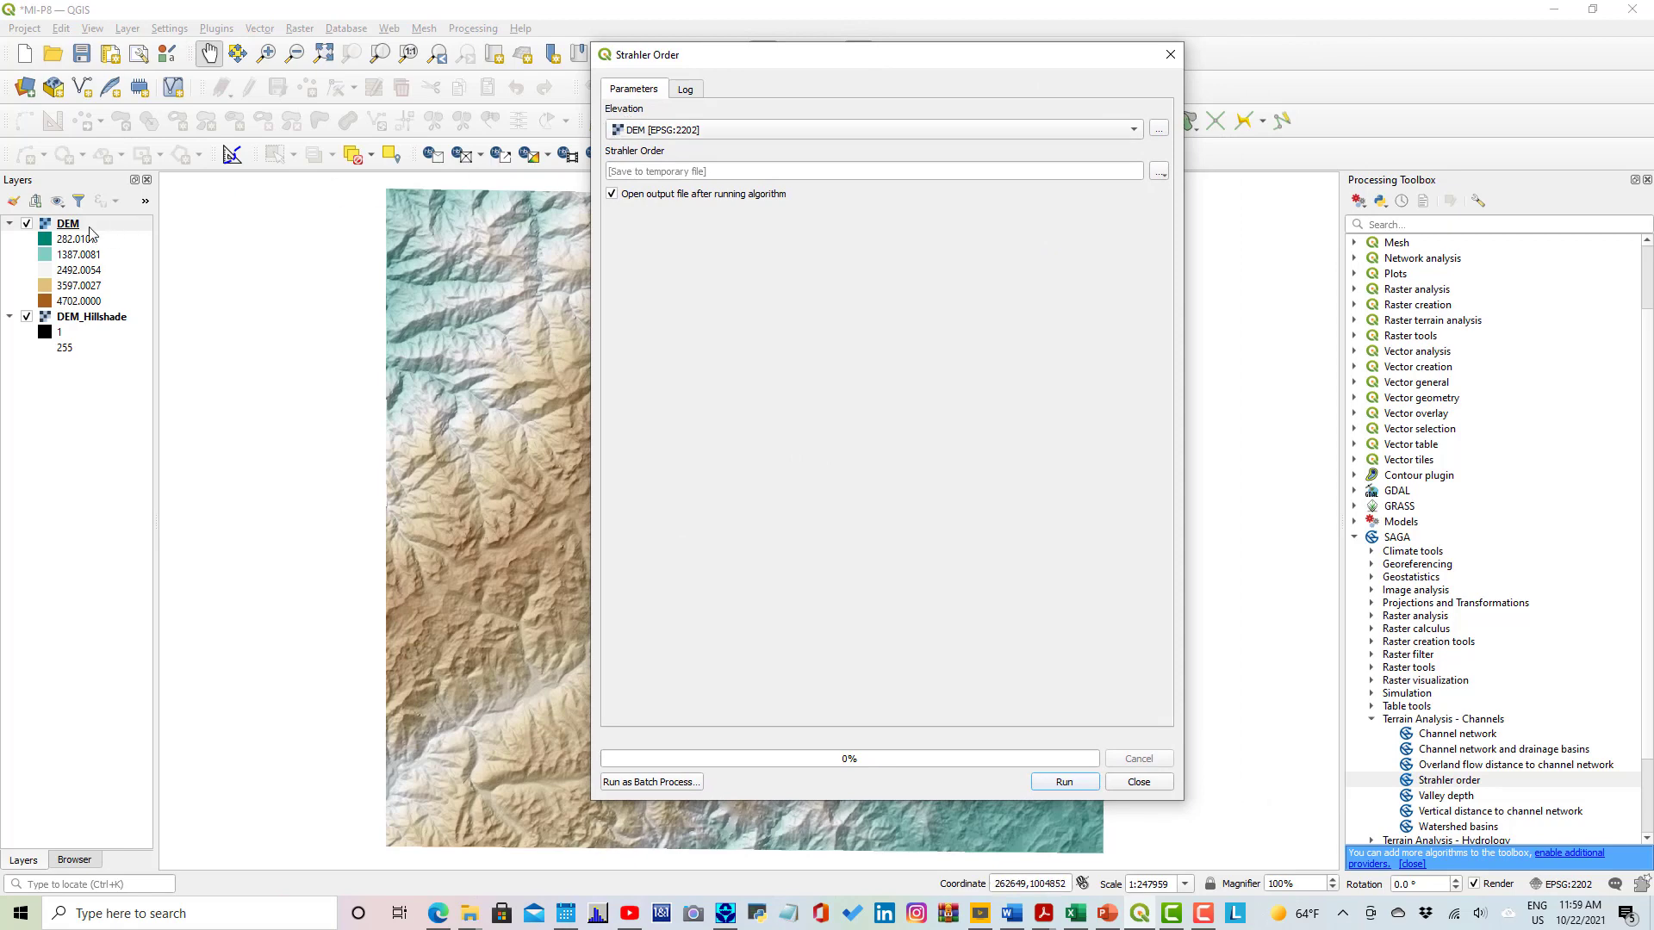
Save the Strahler Order output as DEM_Strahler.sdat in the C:\M1-P8 folder and run the tool.
{"action": "left_click", "coordinate": [1160, 174]}
{"action": "left_click", "coordinate": [1171, 211]}
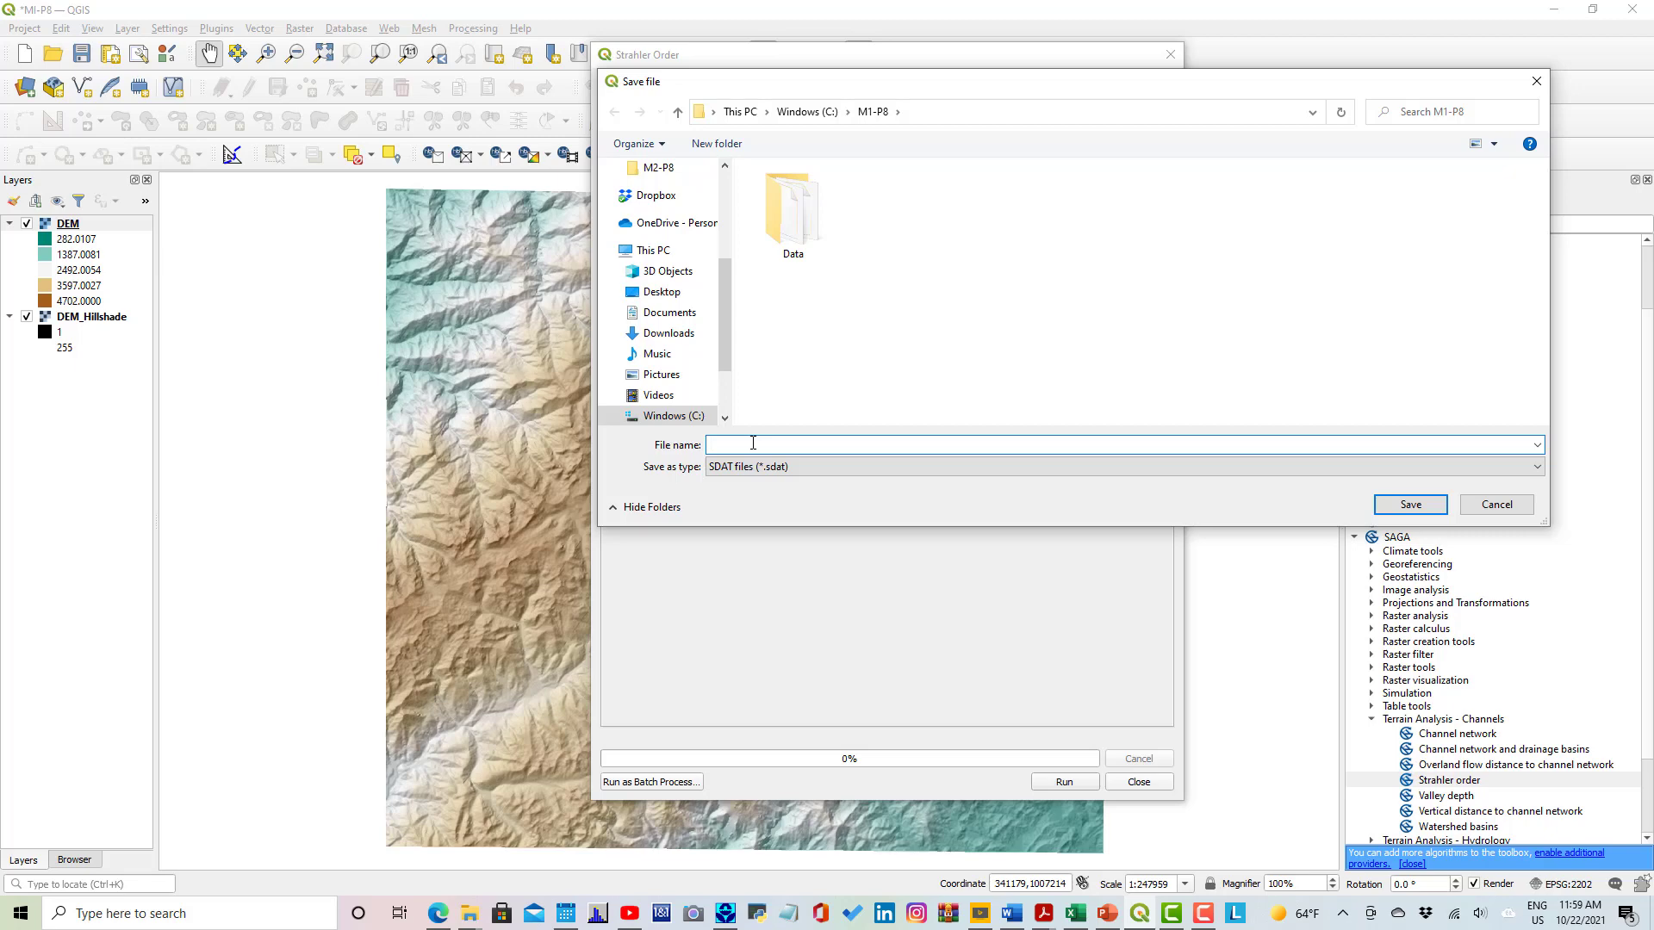
{"action": "type", "text": "DEM"}
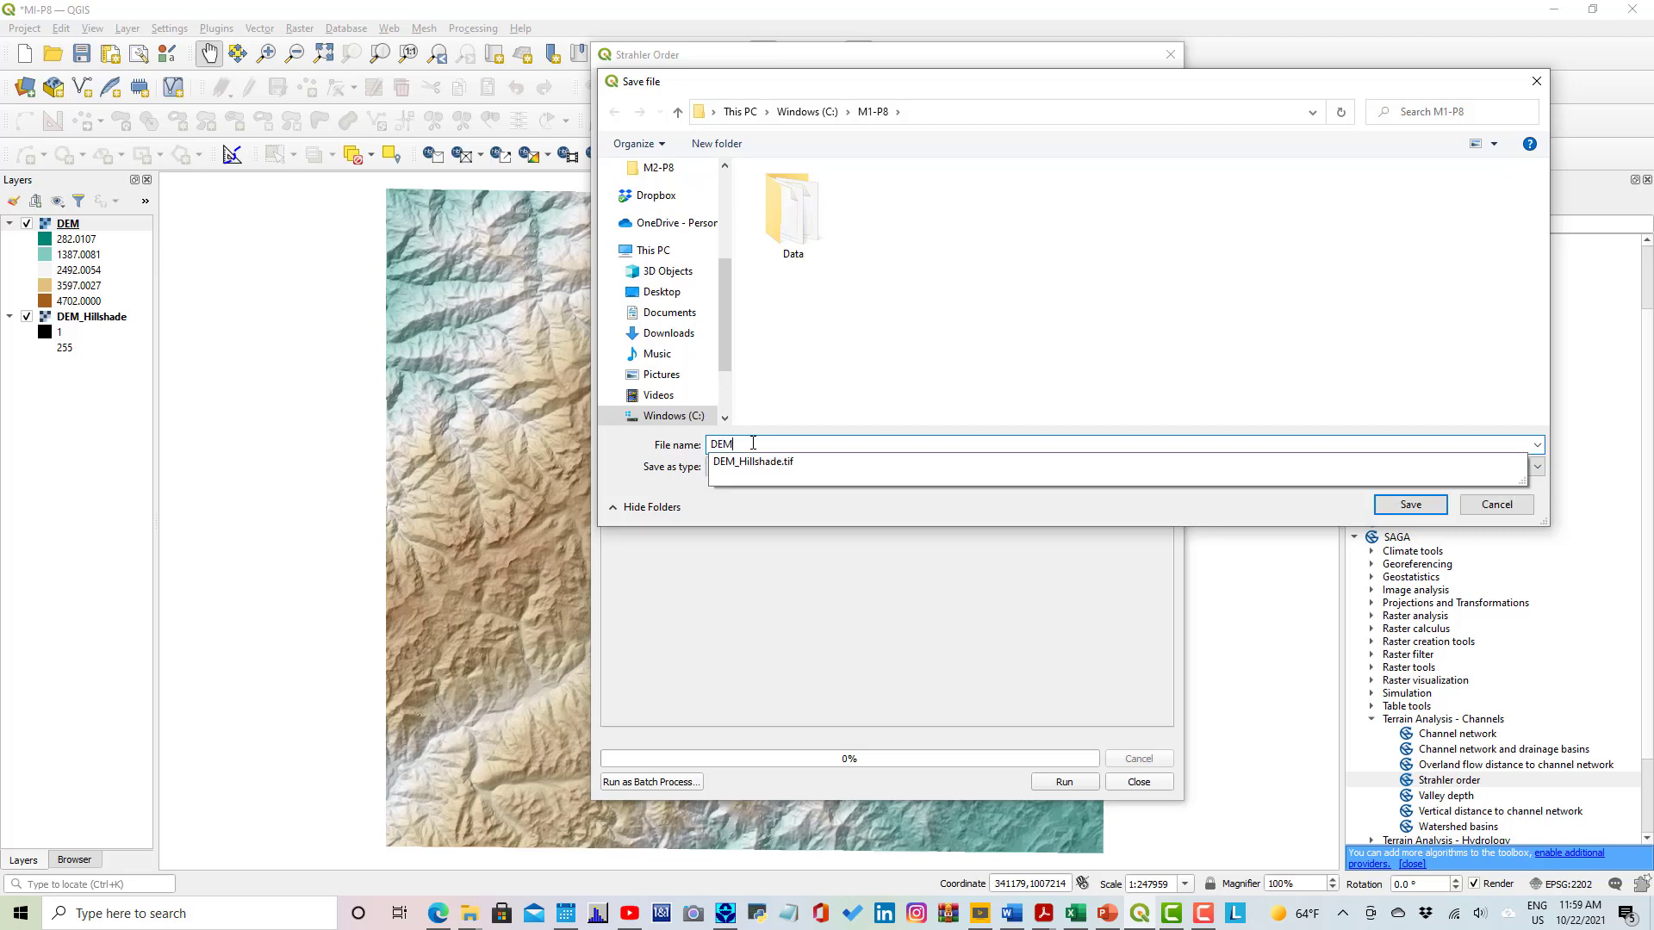
{"action": "type", "text": "_Strahler"}
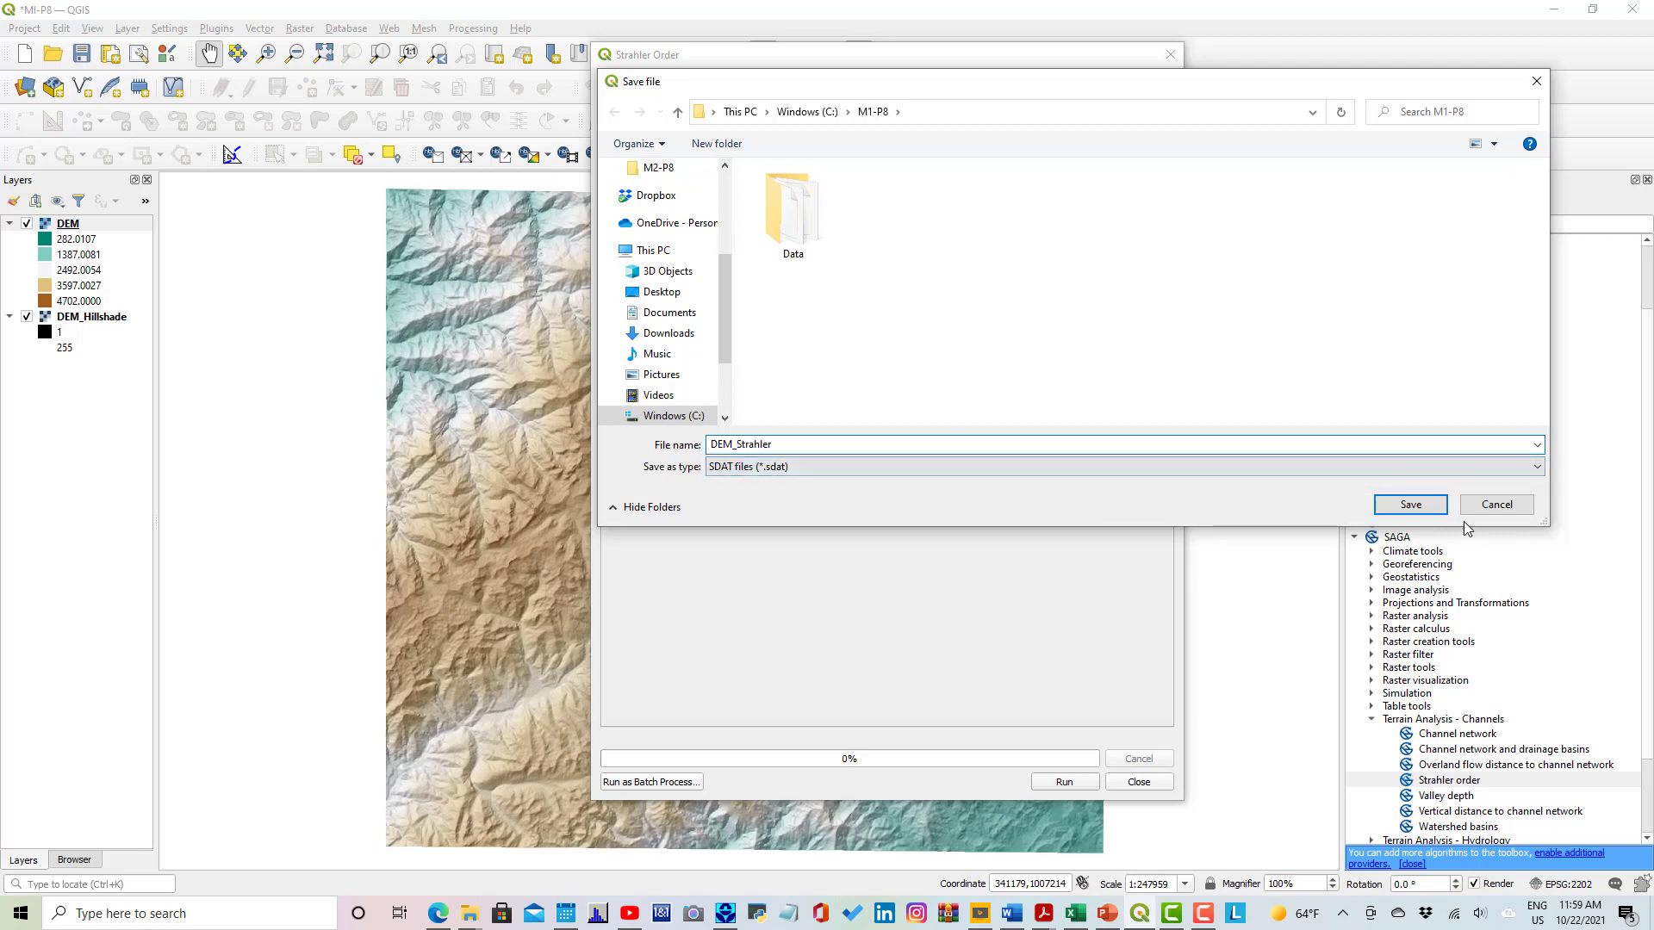
{"action": "left_click", "coordinate": [1396, 503]}
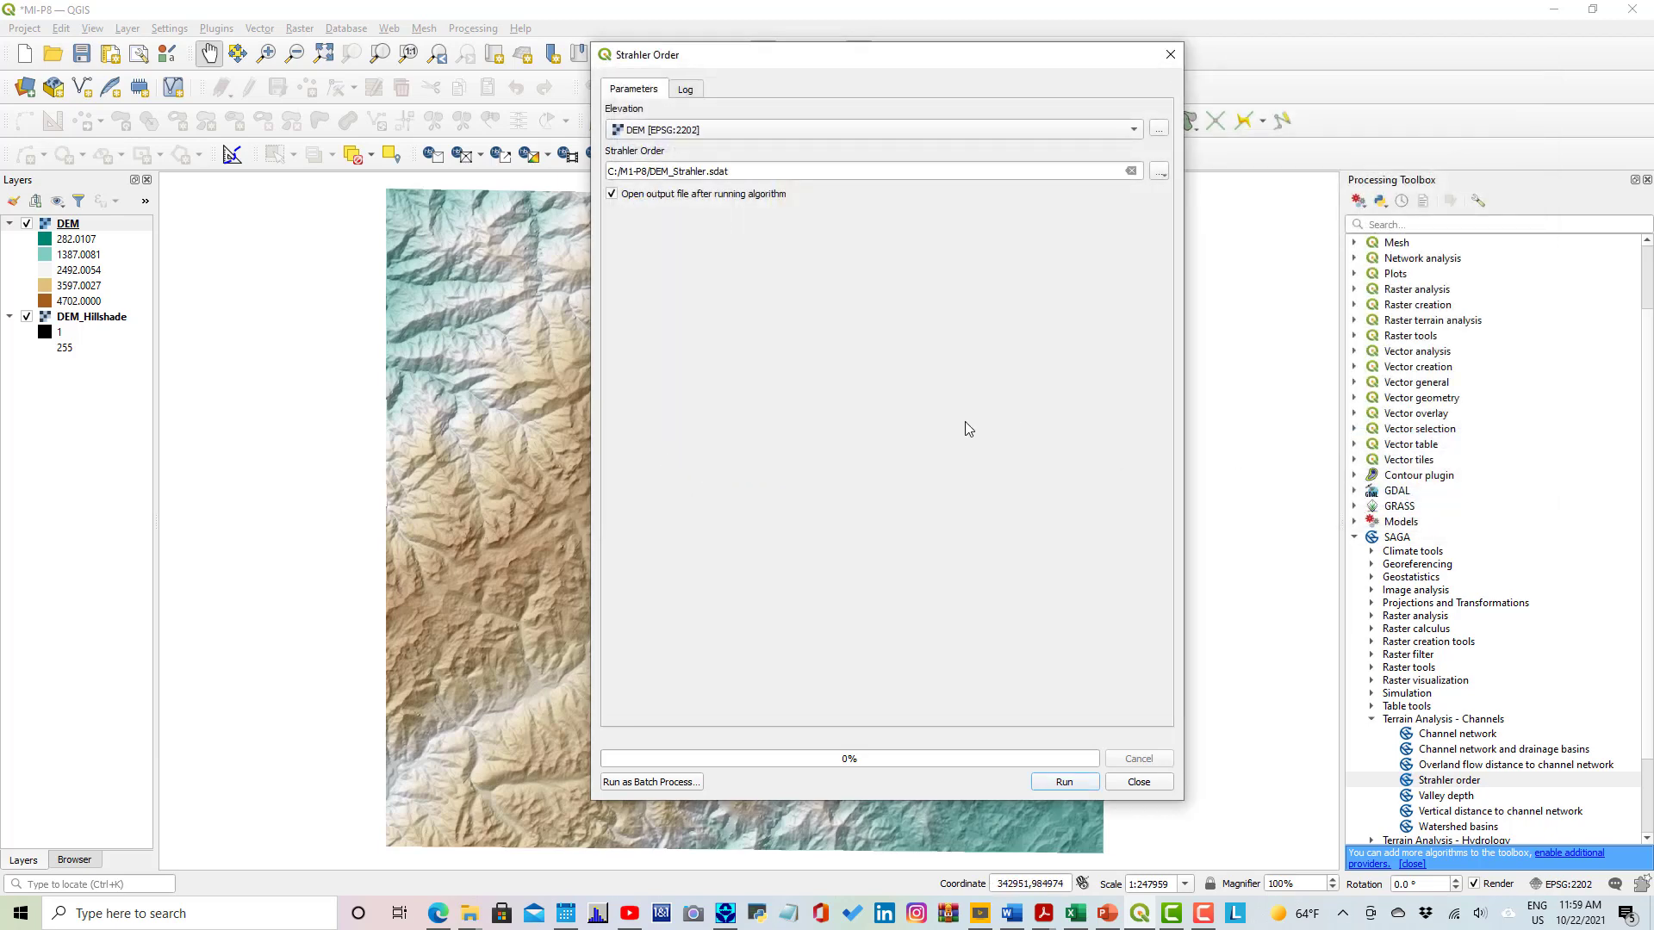
{"action": "left_click", "coordinate": [1068, 782]}
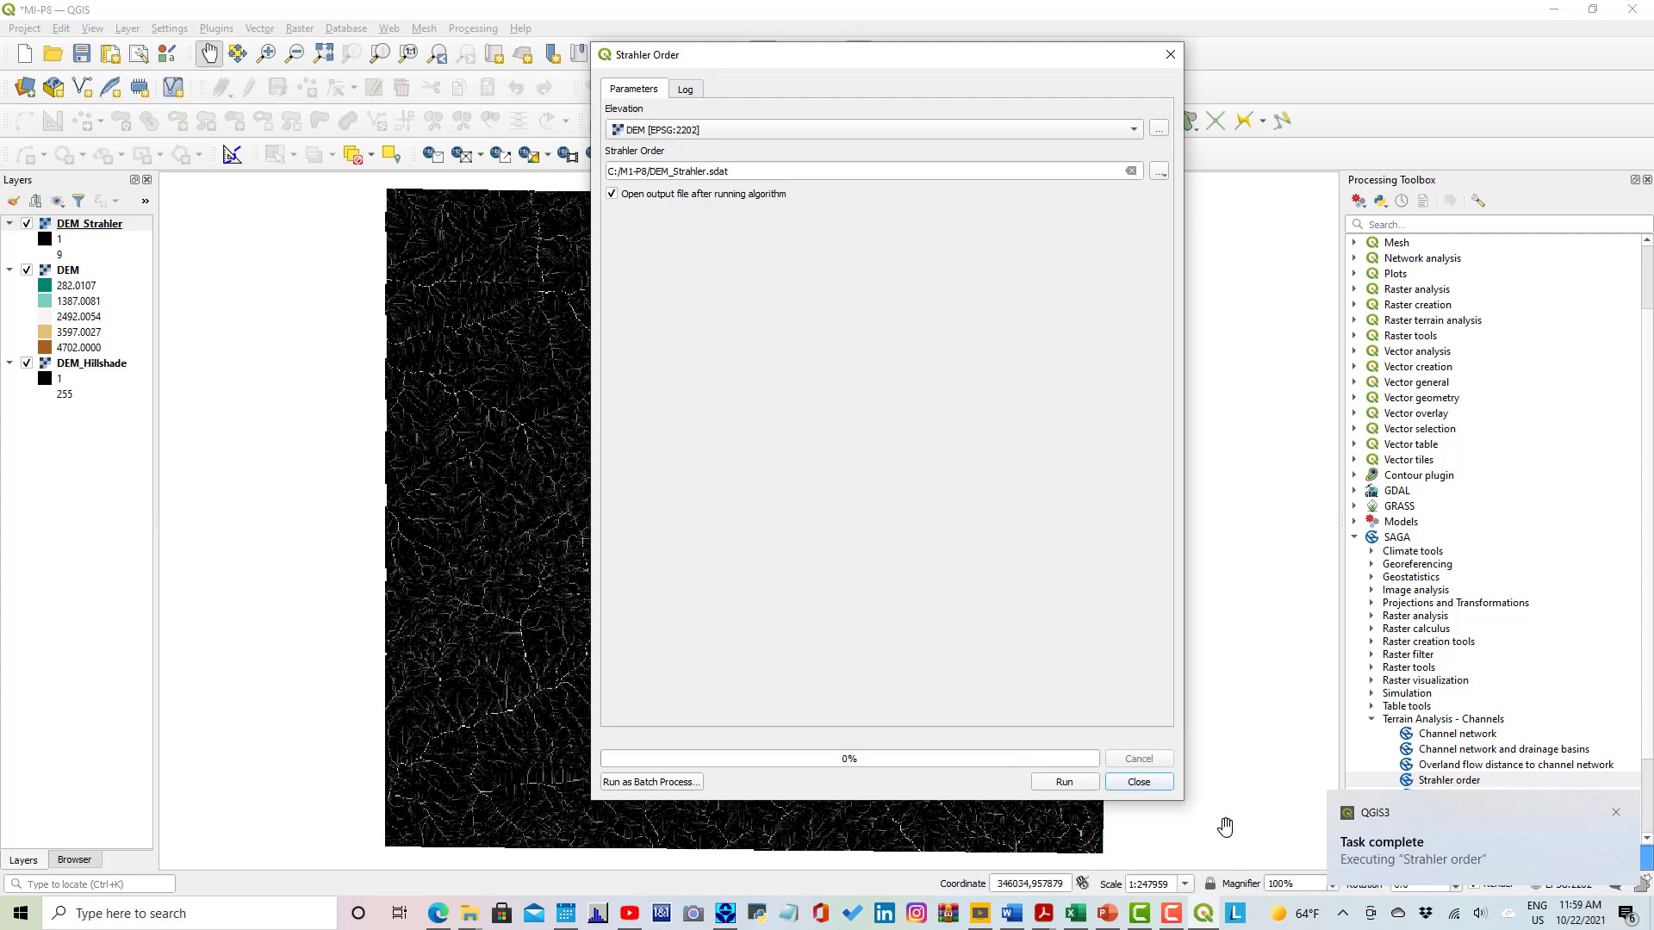
{"action": "left_click", "coordinate": [1141, 783]}
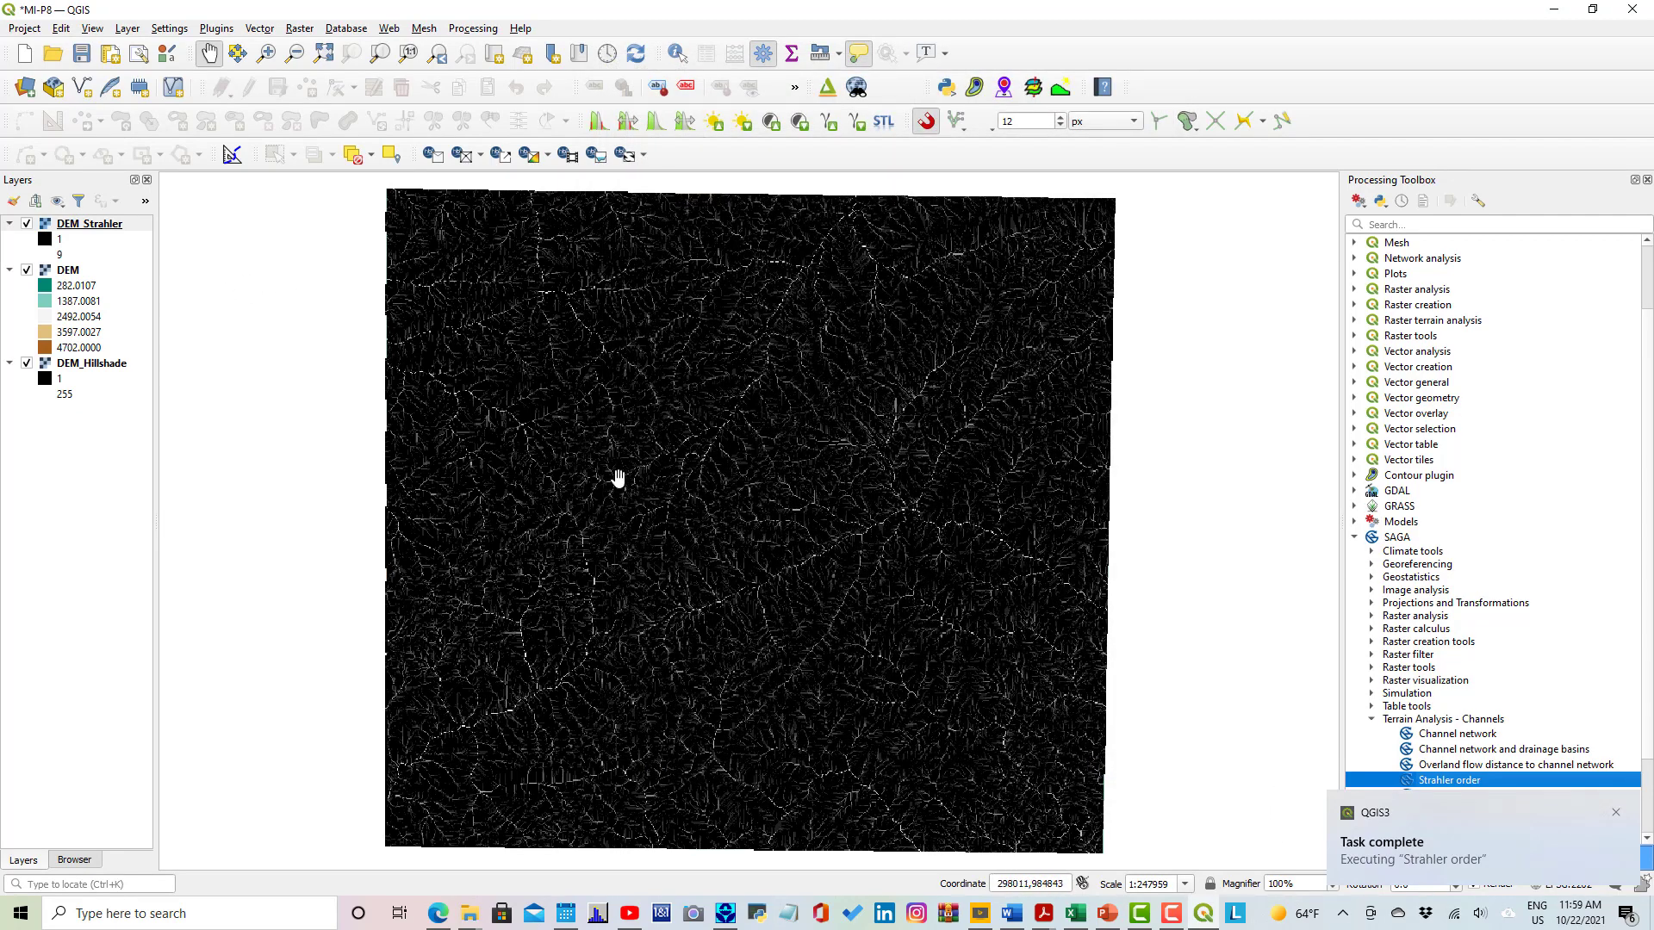
Style the DEM_Strahler layer as singleband pseudocolor with the Blues color ramp.
{"action": "double_click", "coordinate": [86, 225]}
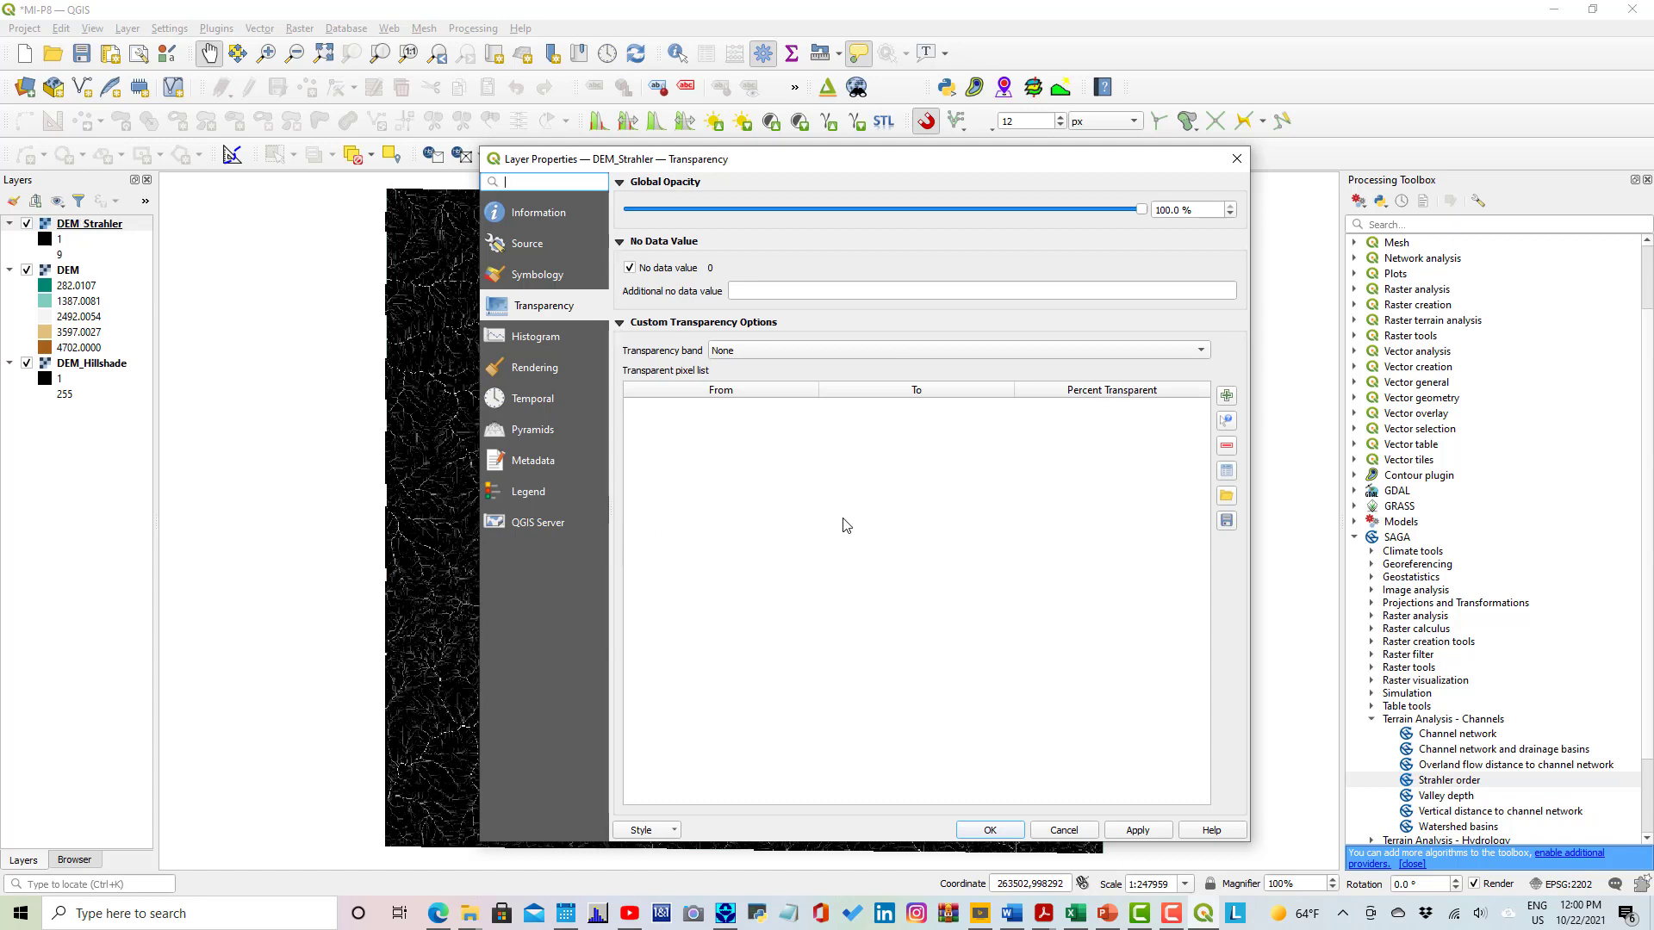
{"action": "left_click", "coordinate": [542, 275]}
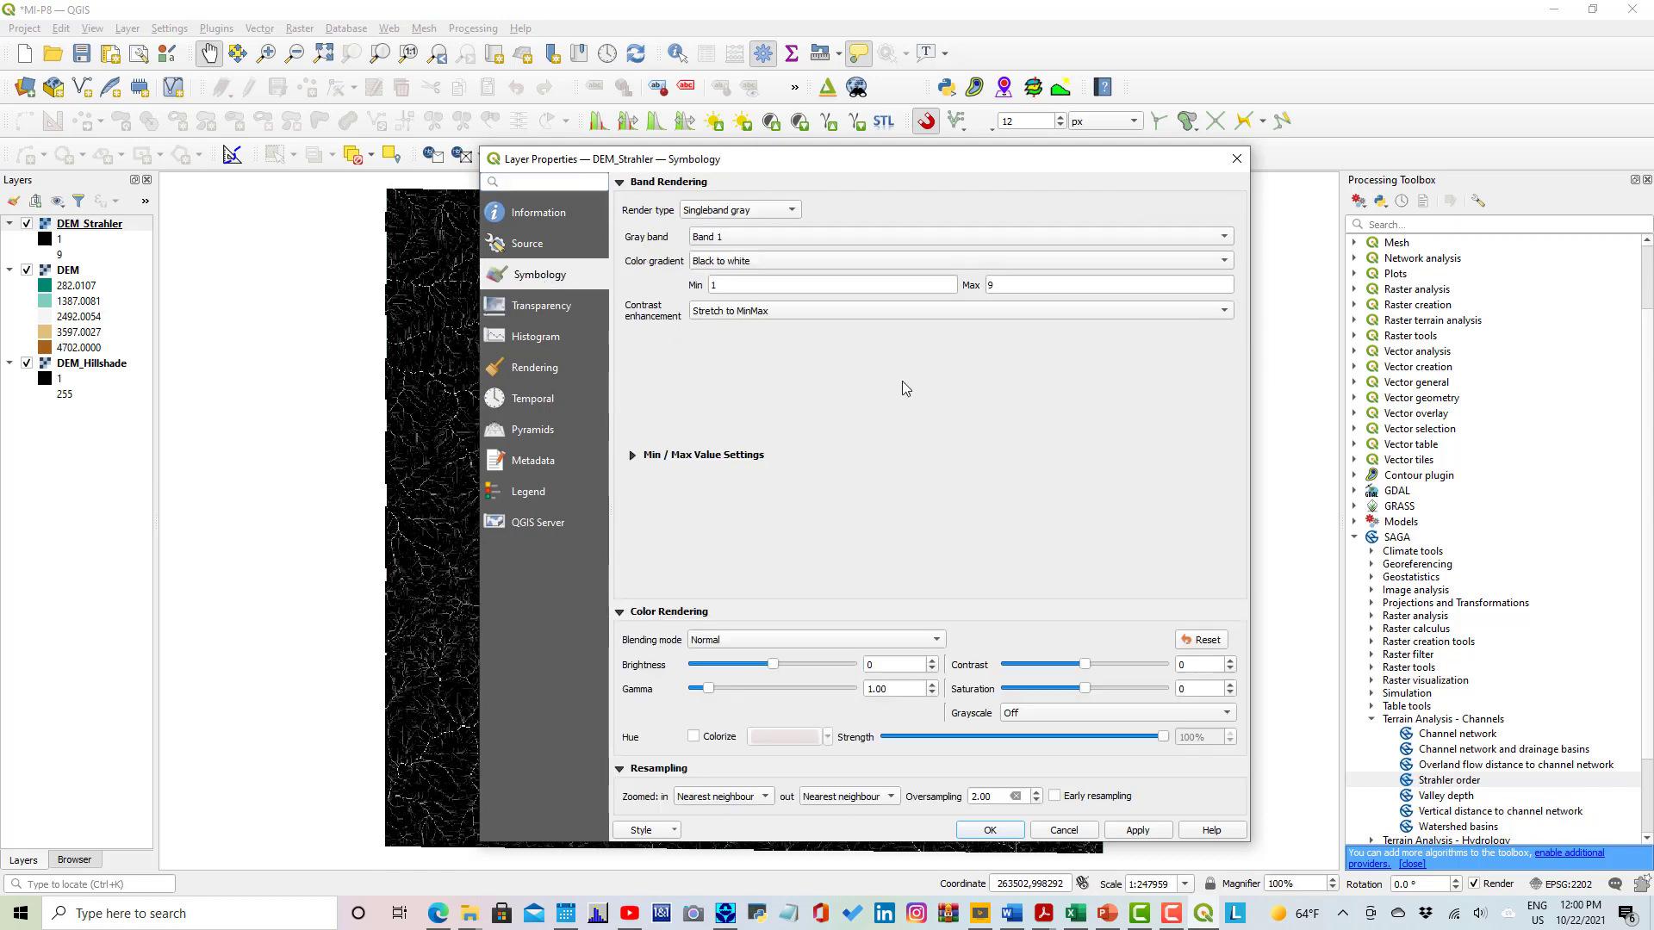
{"action": "left_click", "coordinate": [792, 211]}
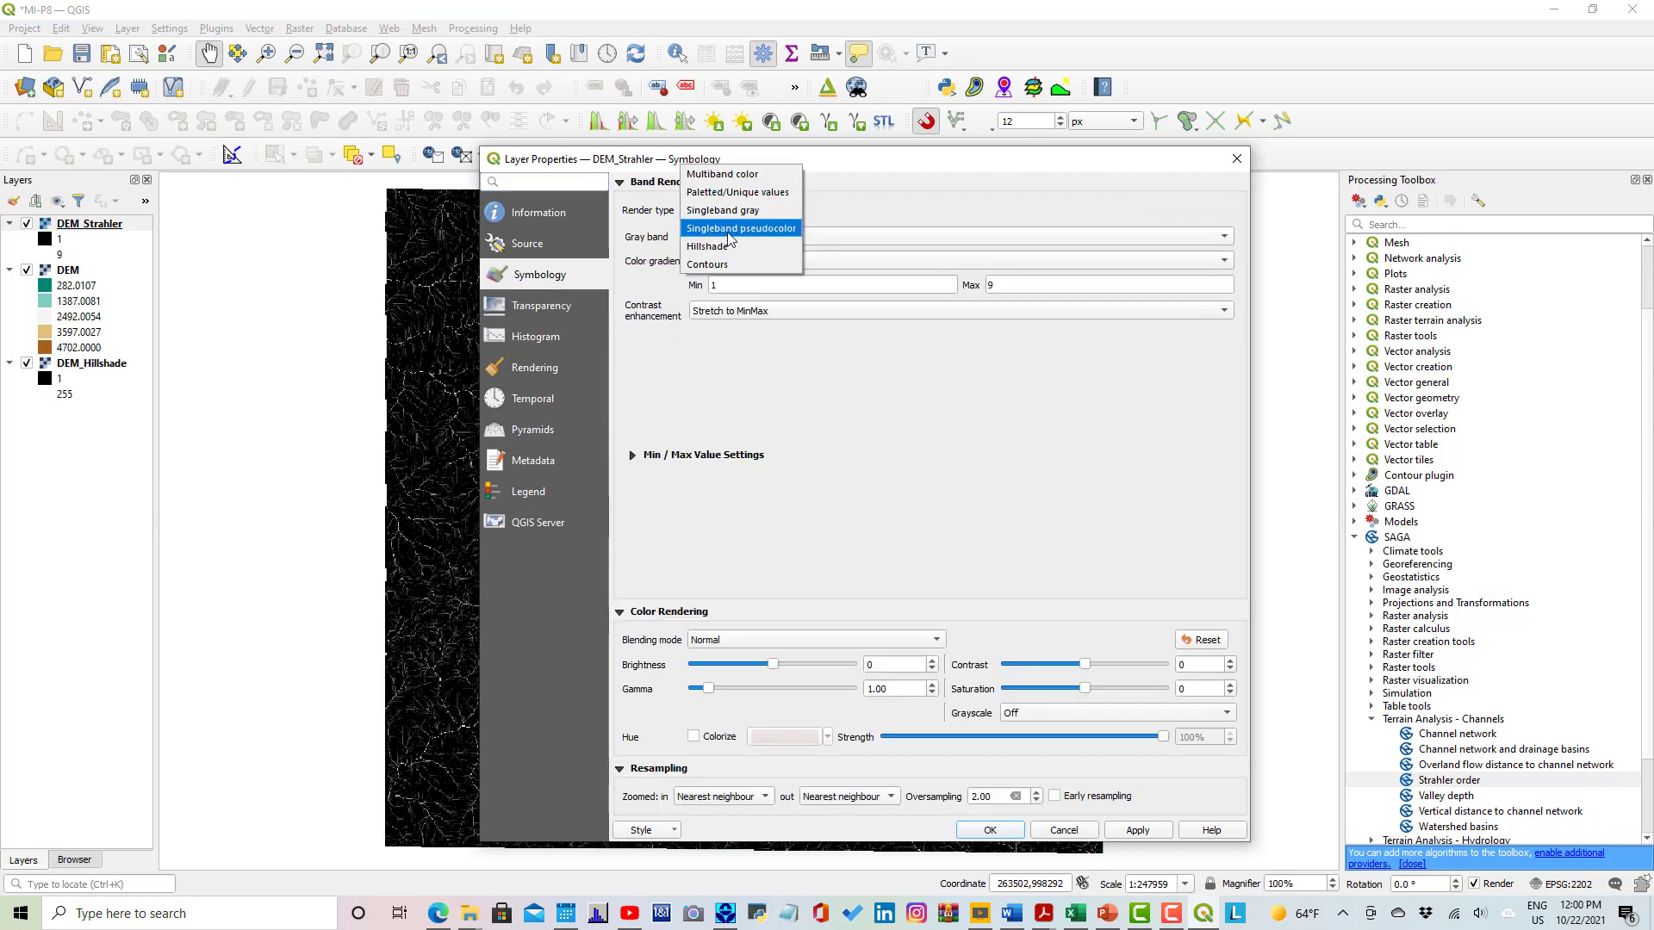
{"action": "left_click", "coordinate": [769, 229]}
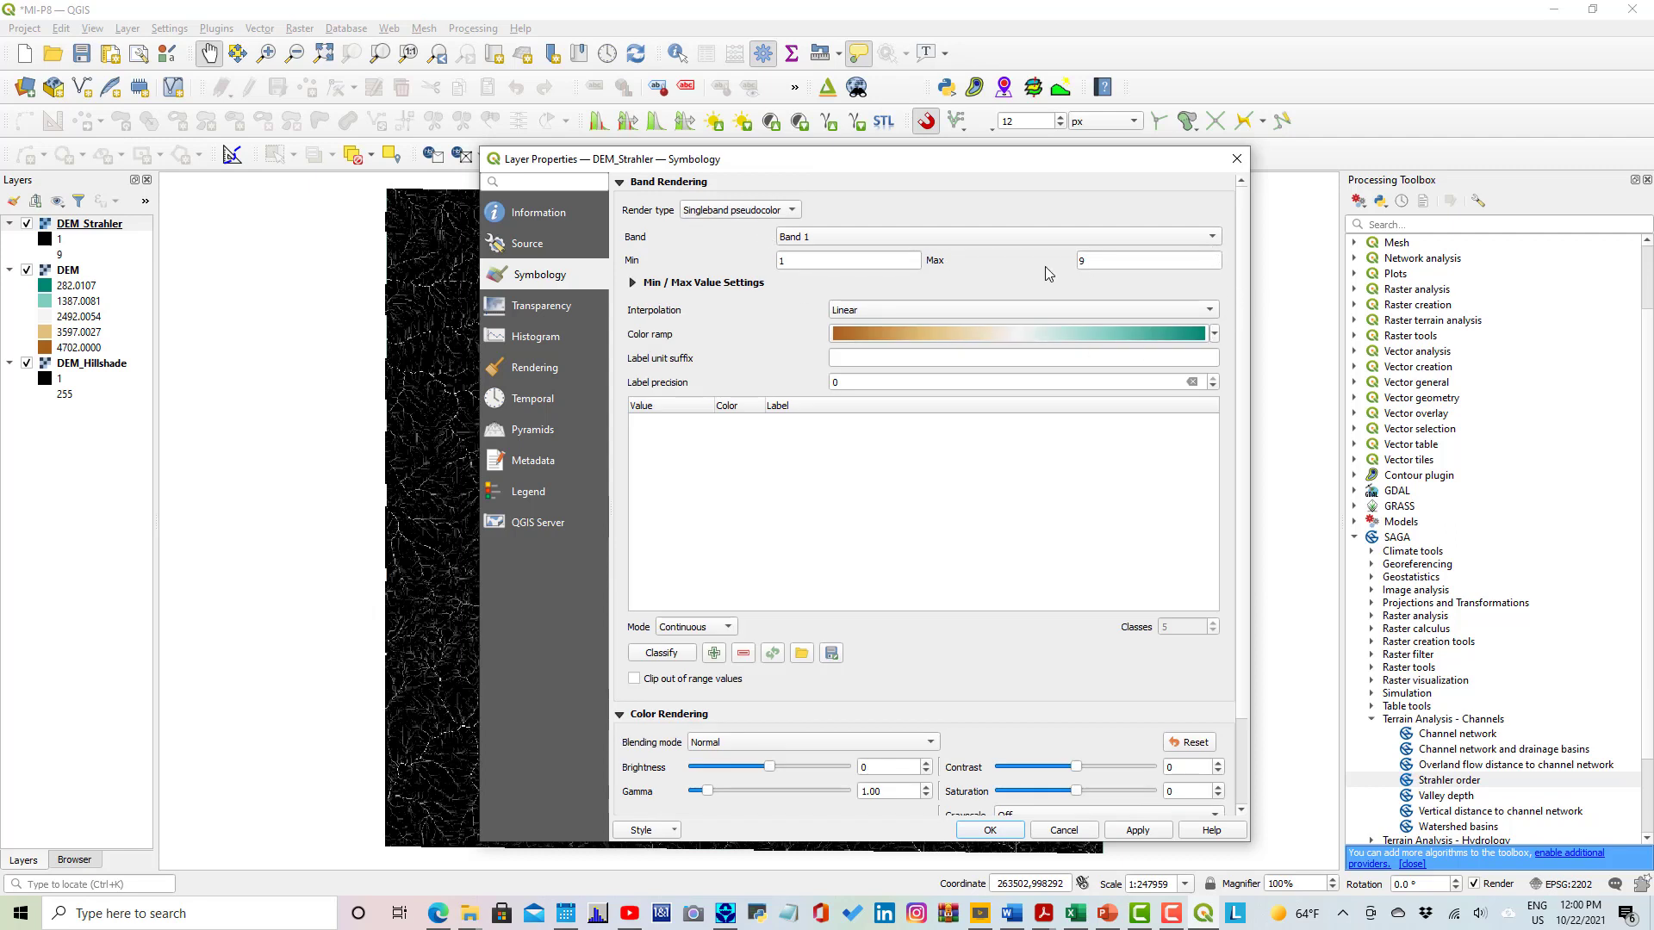
{"action": "left_click", "coordinate": [1214, 335]}
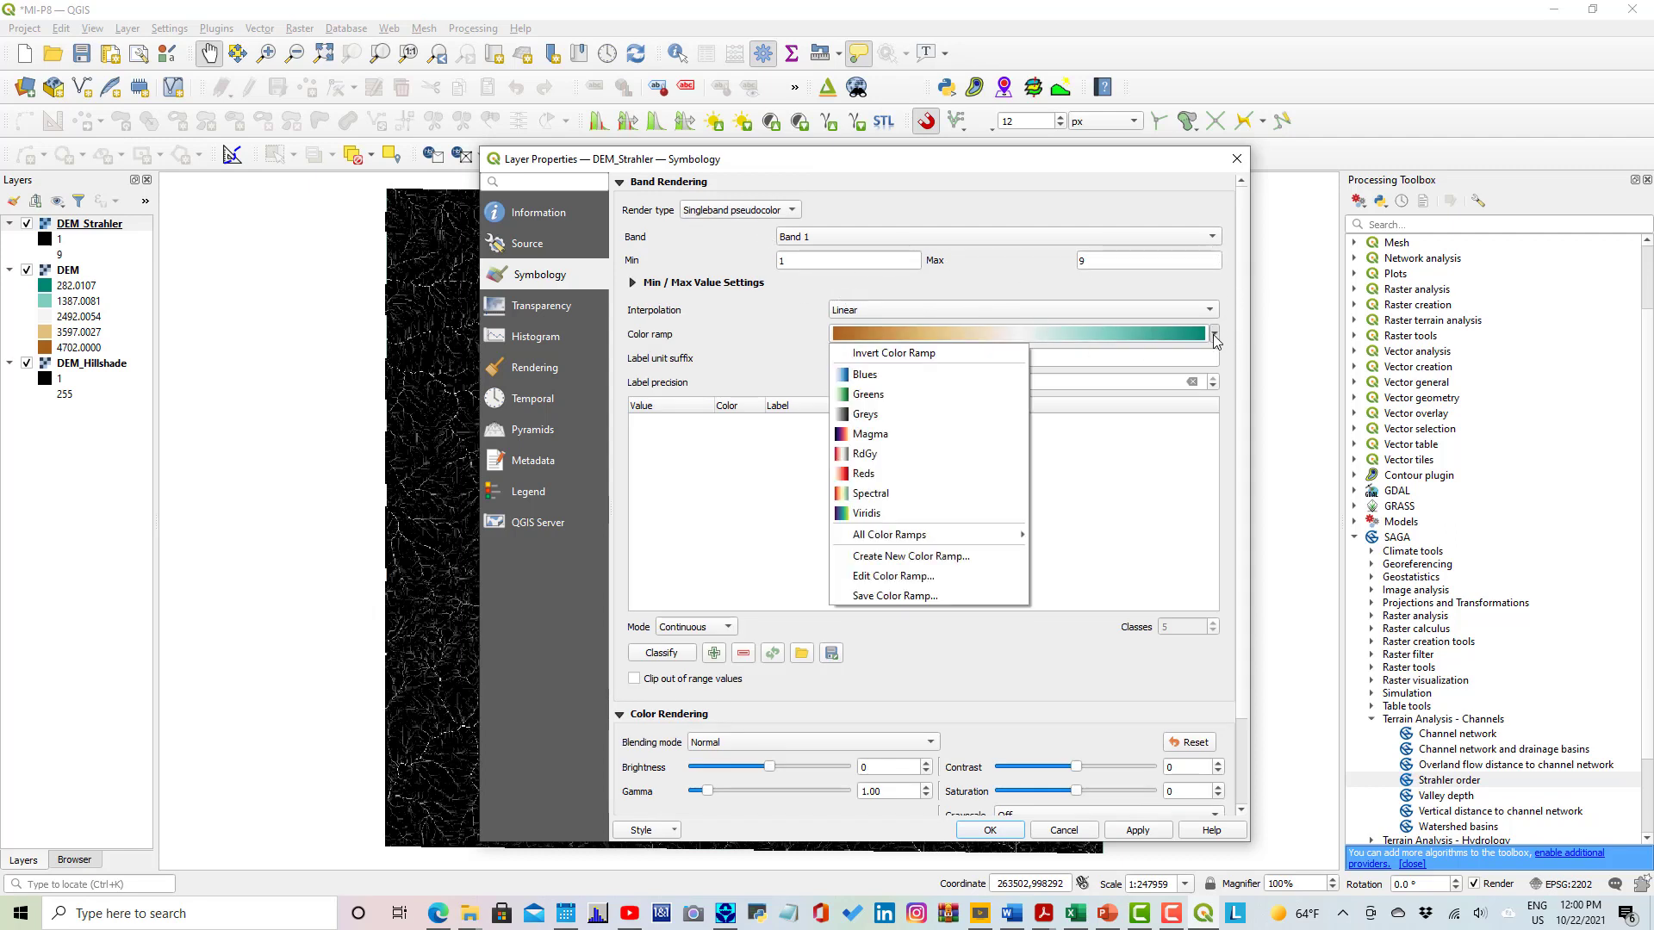
{"action": "left_click", "coordinate": [891, 374]}
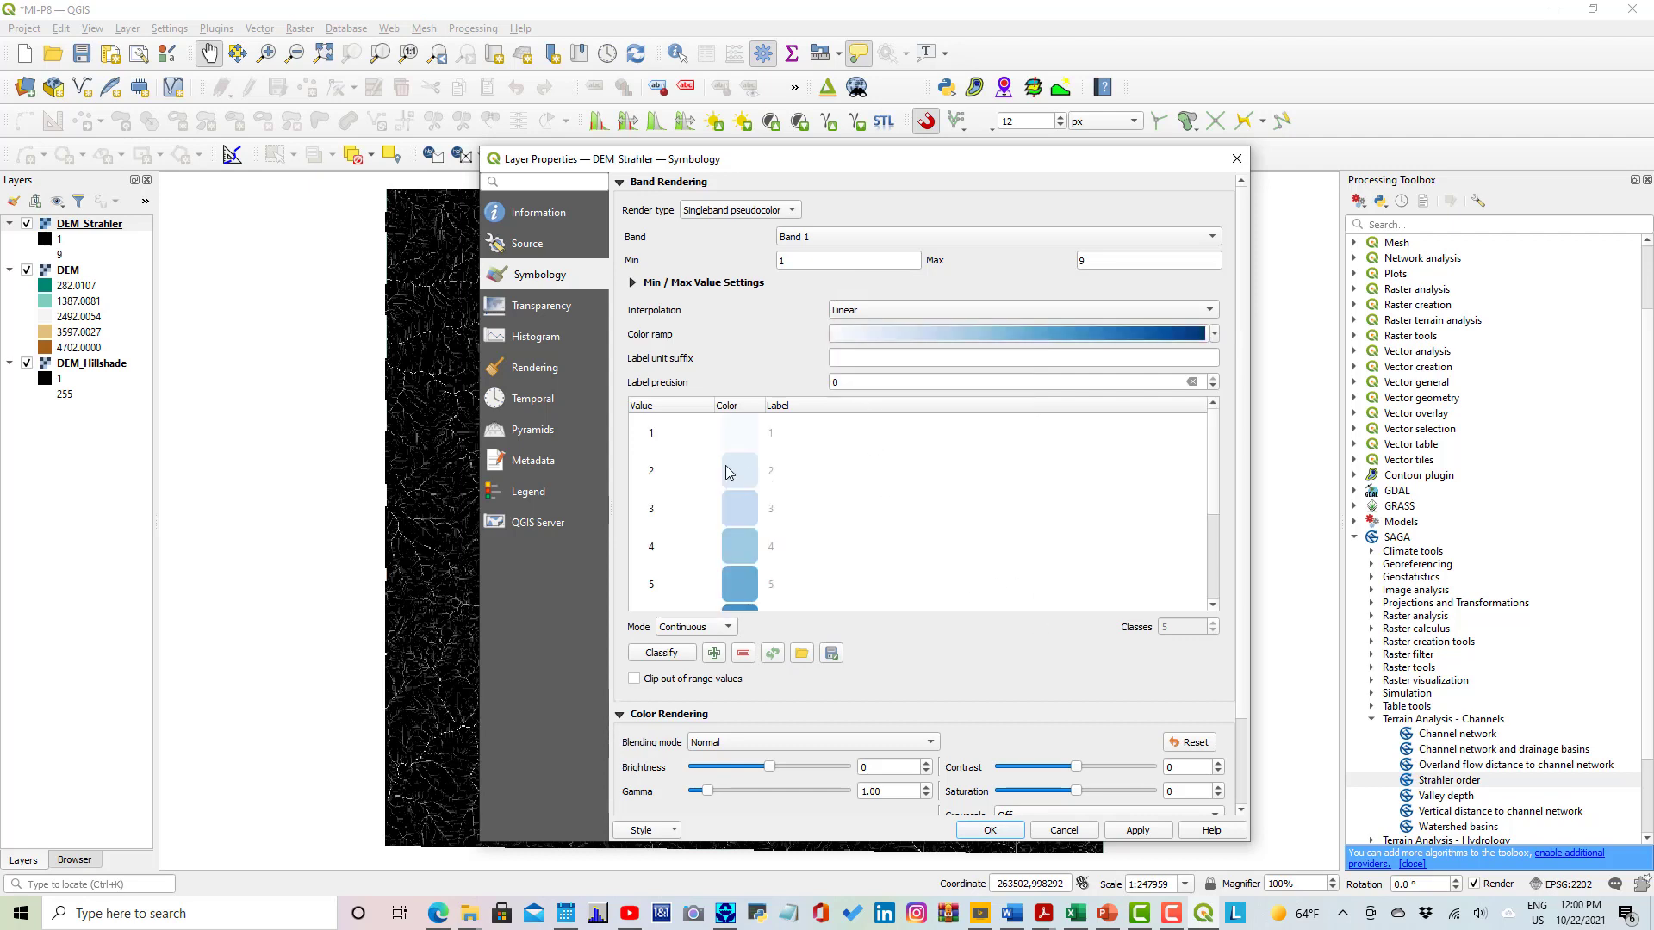
{"action": "scroll", "coordinate": [732, 560], "scroll_direction": "down", "scroll_amount": 4}
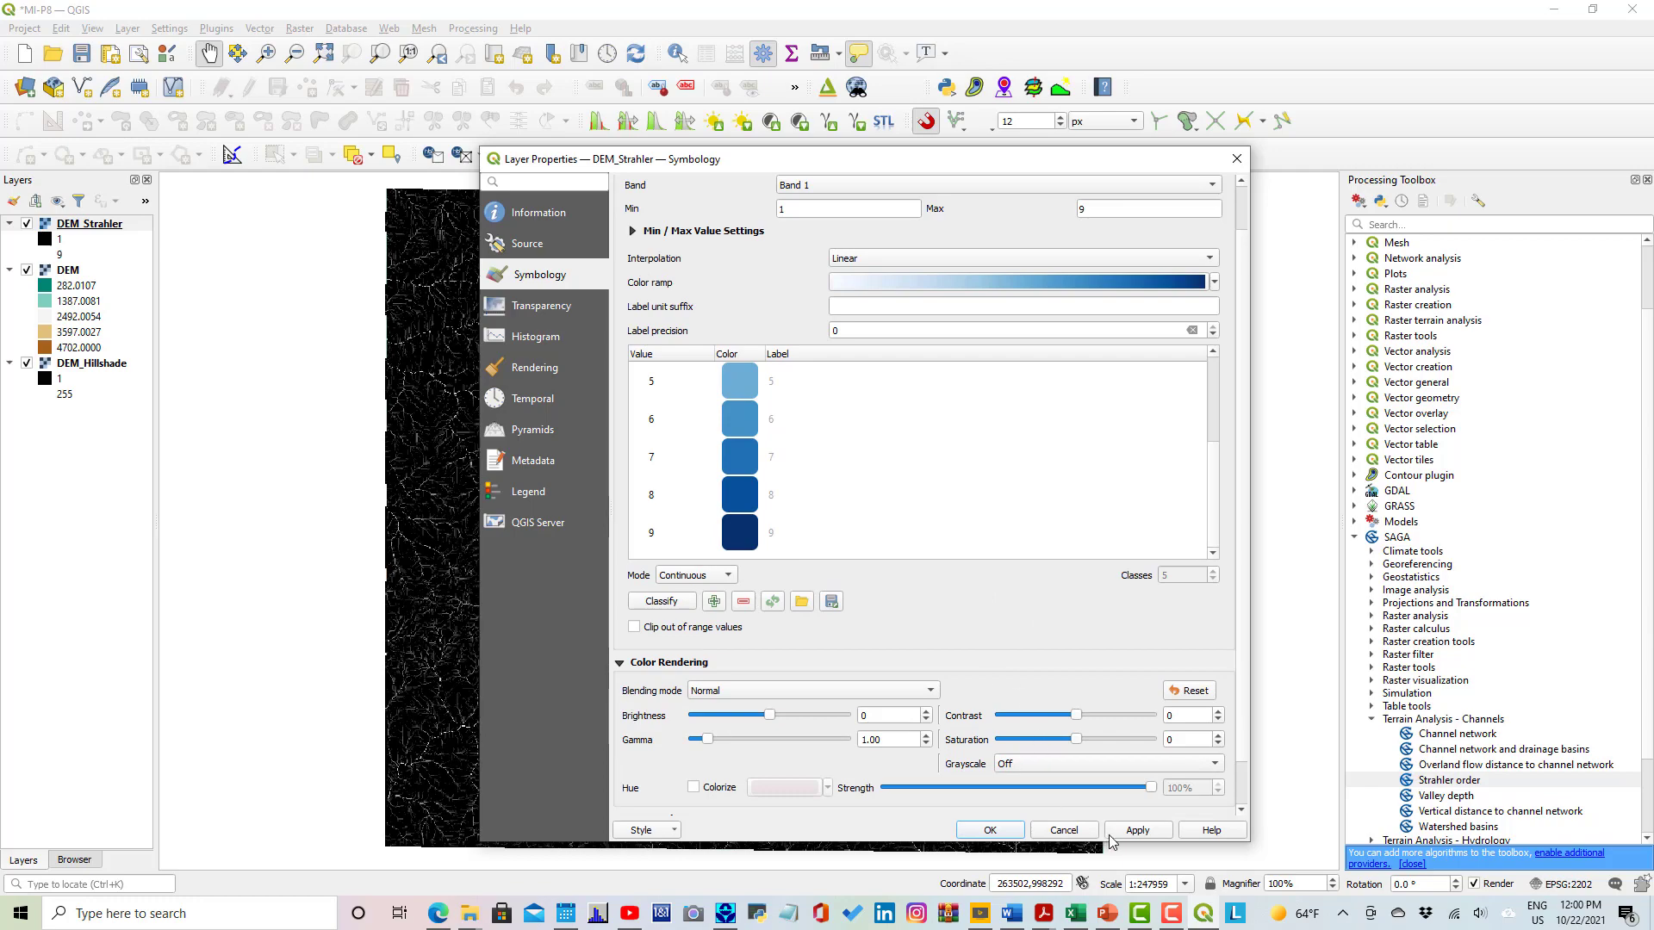
{"action": "left_click", "coordinate": [1138, 830]}
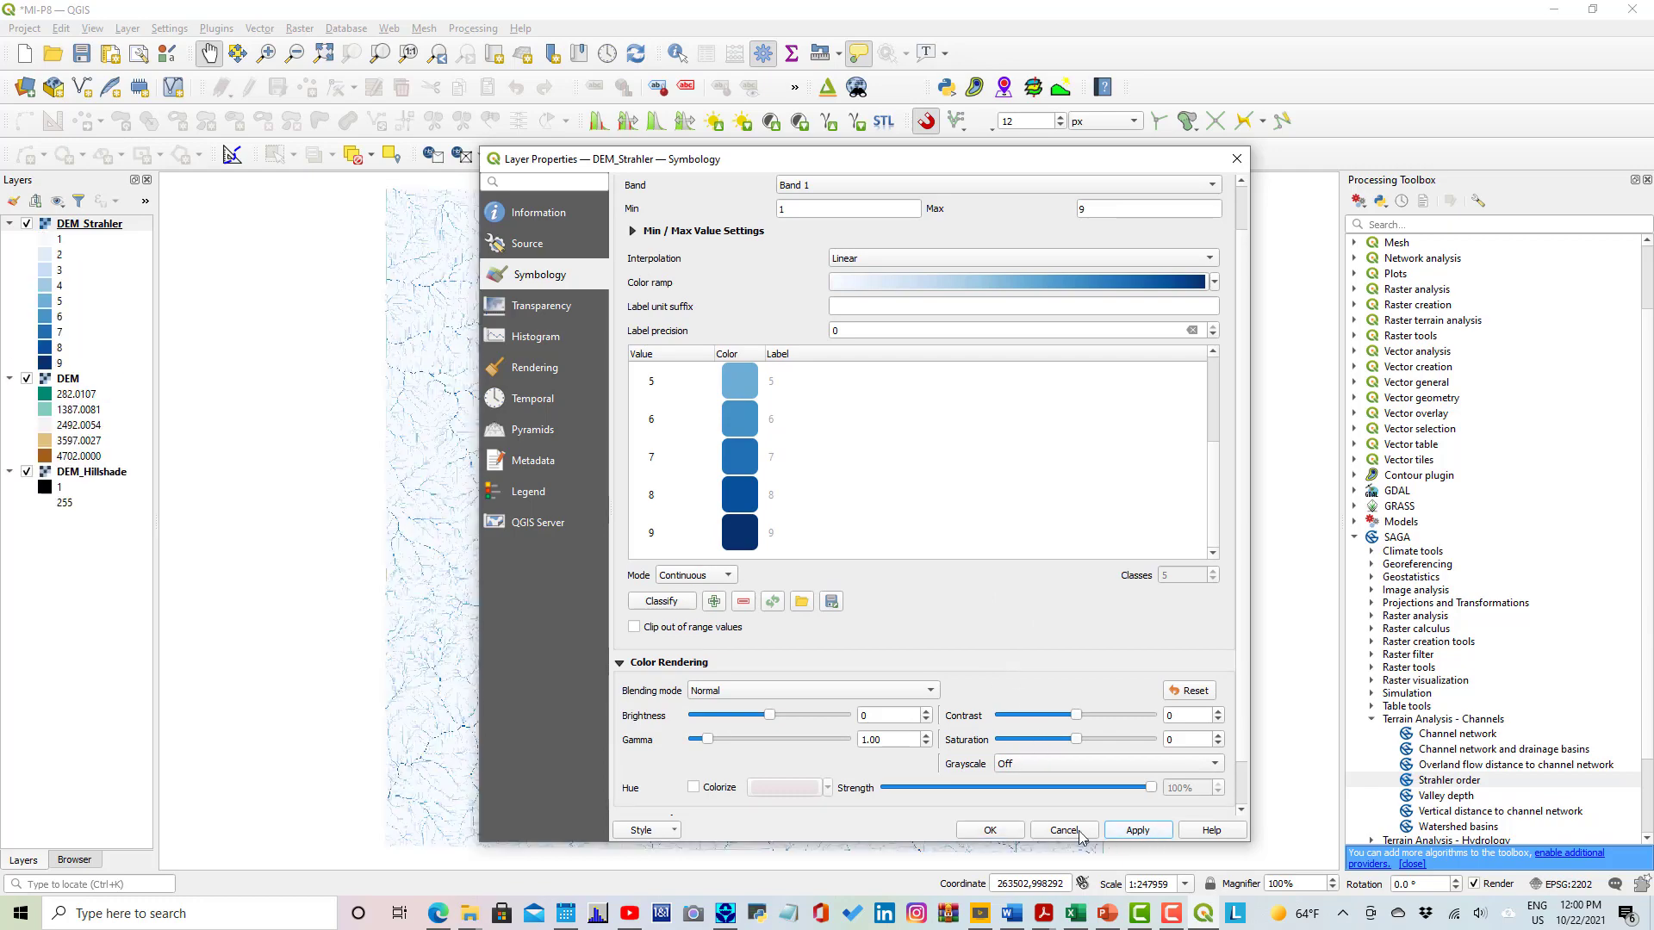
{"action": "left_click", "coordinate": [991, 830]}
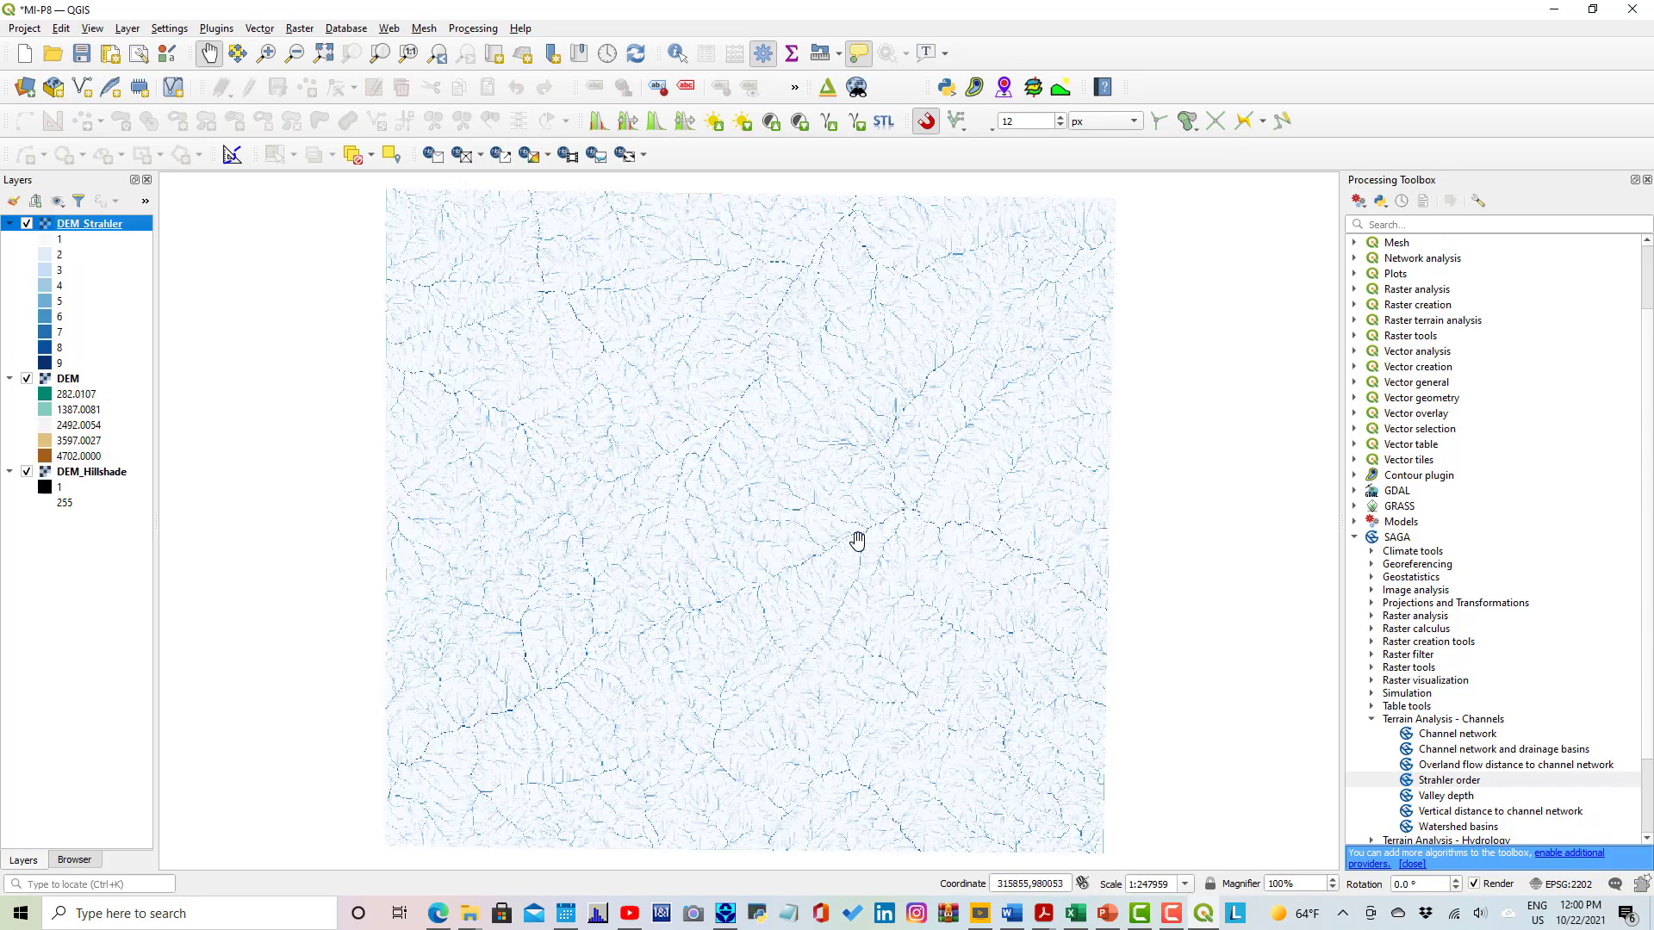
Examine the stream network of the DEM_Strahler layer up close around the main channels, then return to the full raster.
{"action": "scroll", "coordinate": [857, 540], "scroll_direction": "up", "scroll_amount": 1}
{"action": "scroll", "coordinate": [857, 540], "scroll_direction": "up", "scroll_amount": 1}
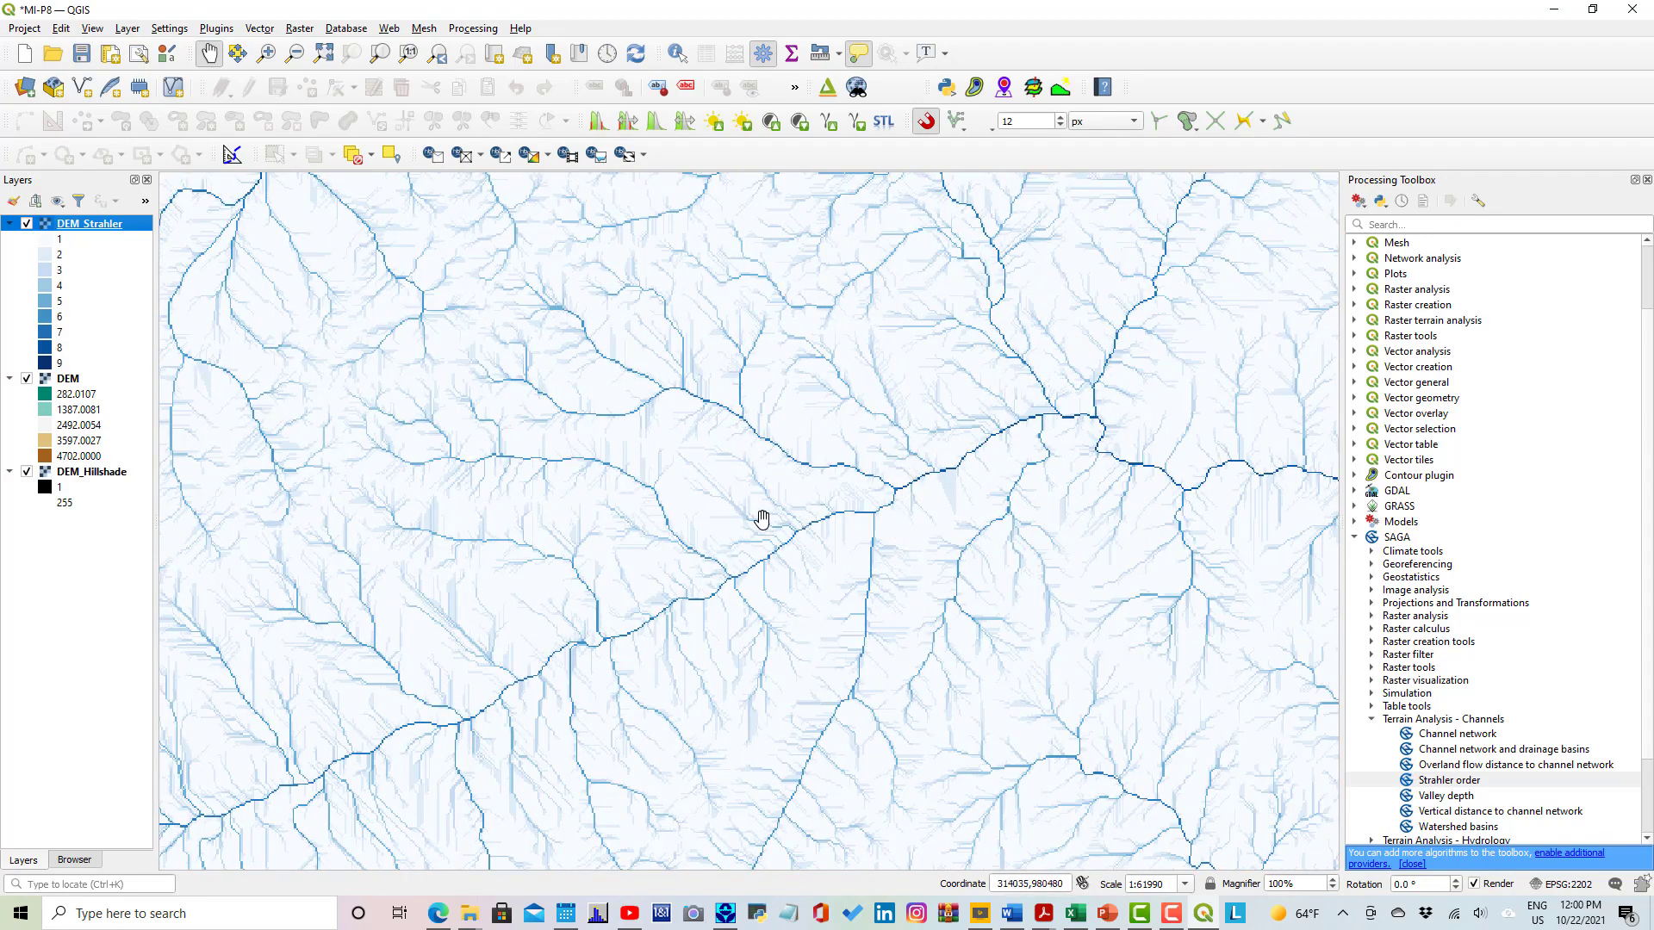
{"action": "scroll", "coordinate": [758, 519], "scroll_direction": "up", "scroll_amount": 1}
{"action": "left_click_drag", "start_coordinate": [623, 428], "coordinate": [959, 462]}
{"action": "left_click_drag", "start_coordinate": [812, 598], "coordinate": [543, 480]}
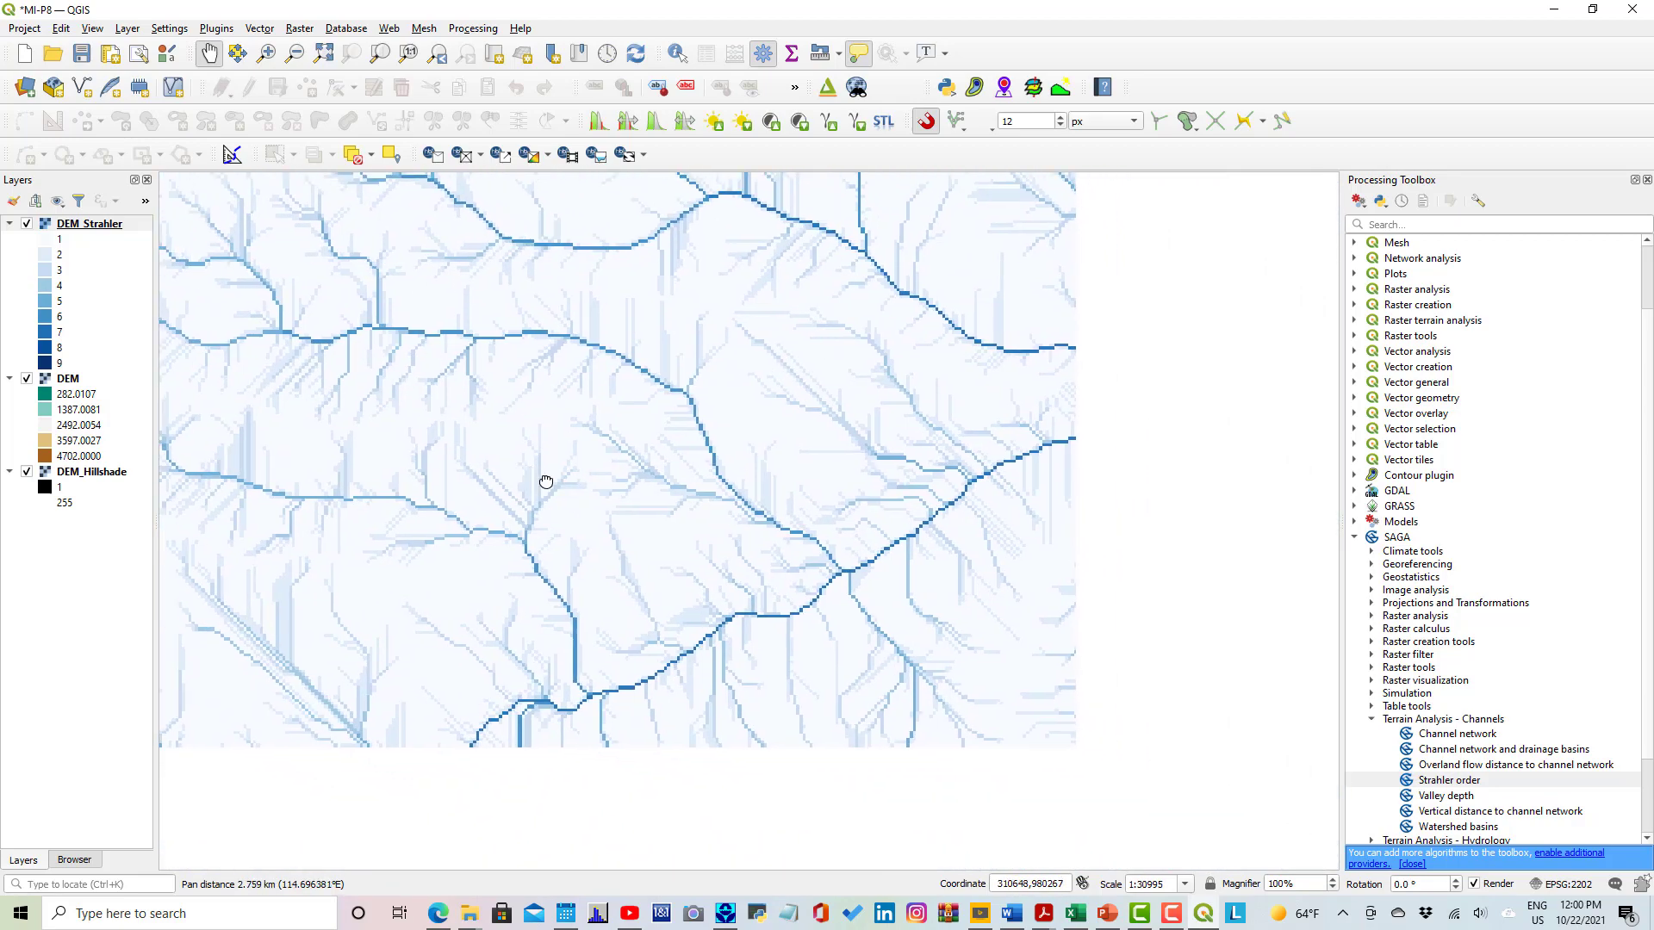
{"action": "scroll", "coordinate": [816, 509], "scroll_direction": "down", "scroll_amount": 1}
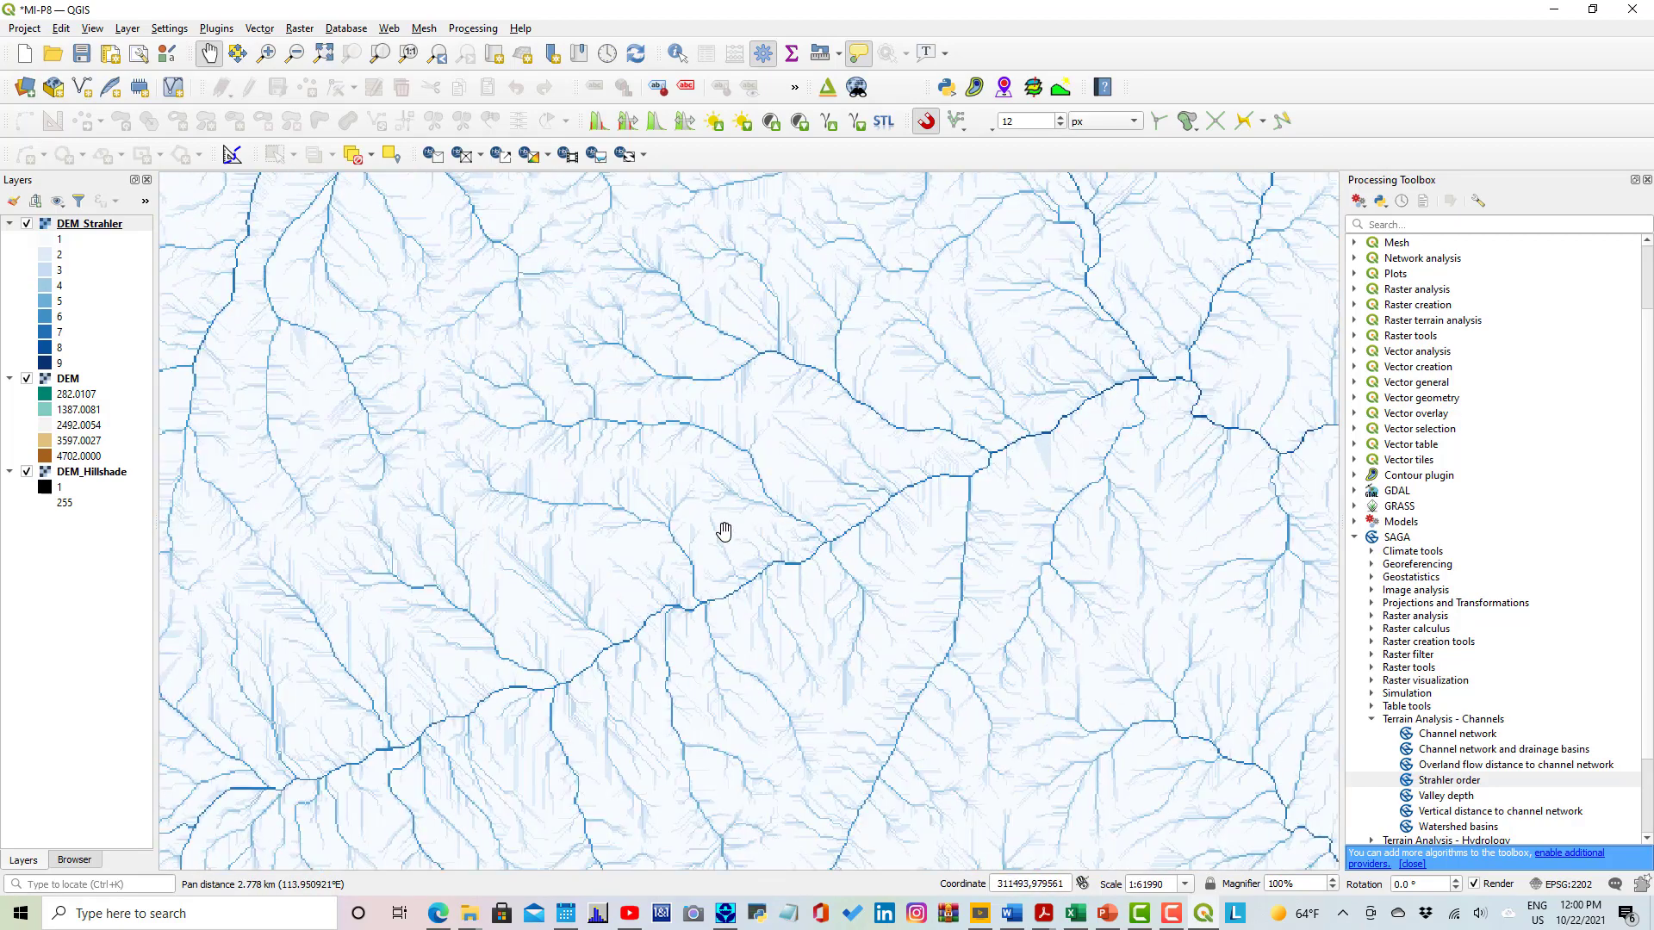
{"action": "scroll", "coordinate": [723, 530], "scroll_direction": "down", "scroll_amount": 1}
{"action": "left_click_drag", "start_coordinate": [746, 414], "coordinate": [693, 511]}
{"action": "scroll", "coordinate": [816, 539], "scroll_direction": "down", "scroll_amount": 1}
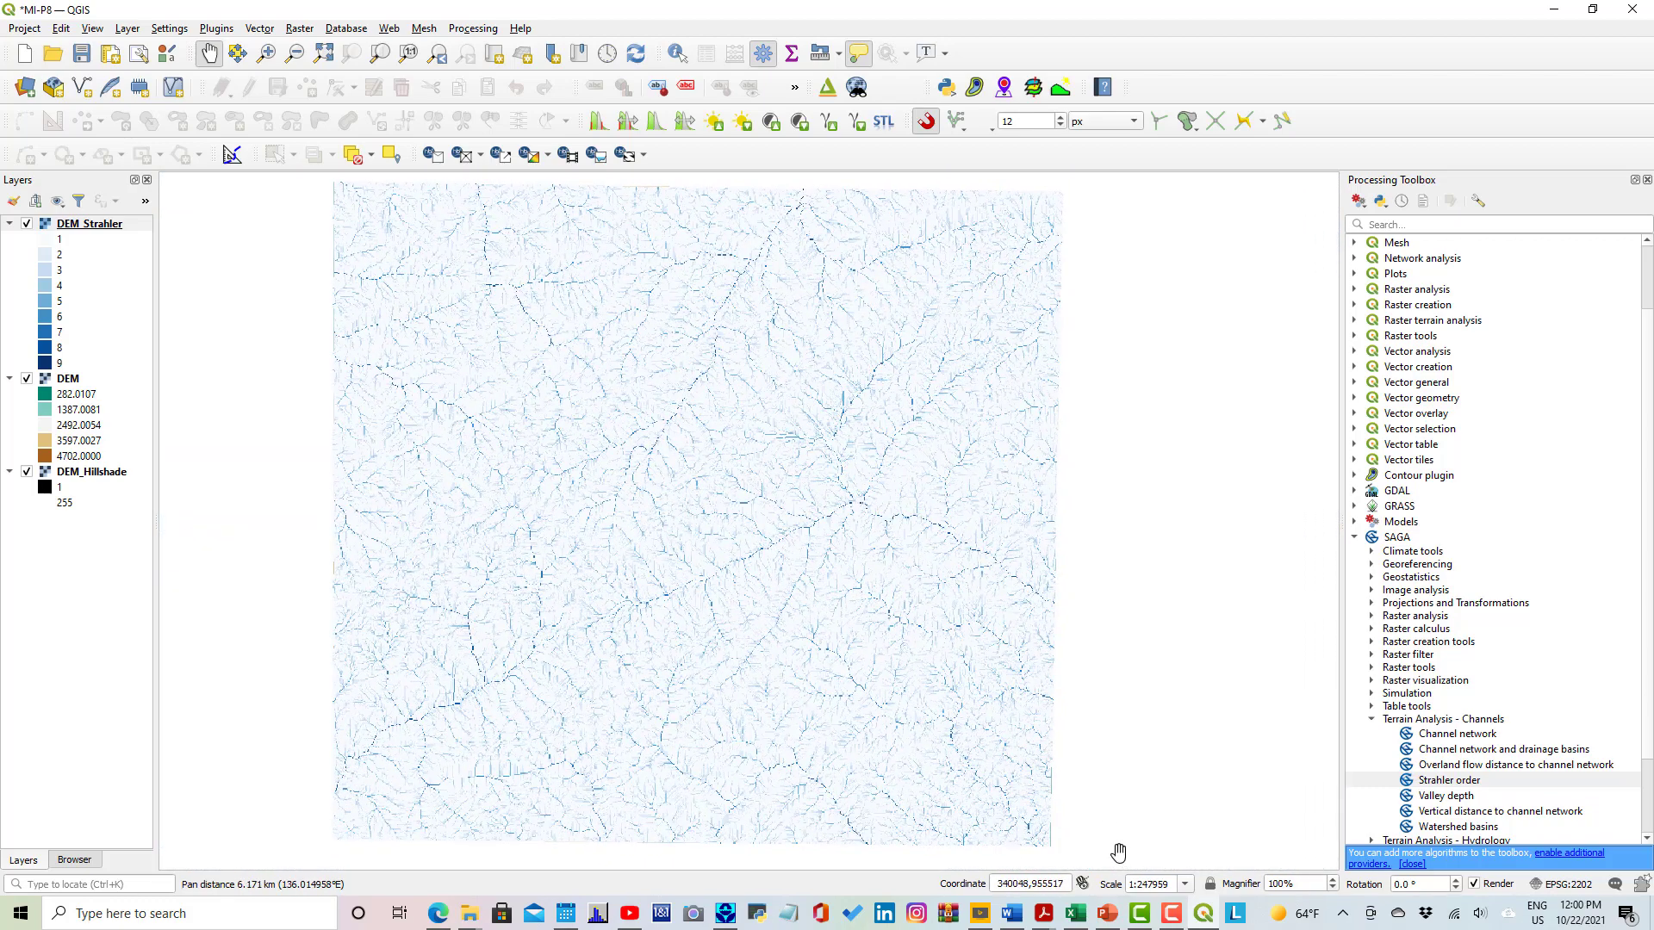
Switch to PowerPoint and read the Raster Calculator instructions on slide 7.
{"action": "left_click", "coordinate": [1107, 914]}
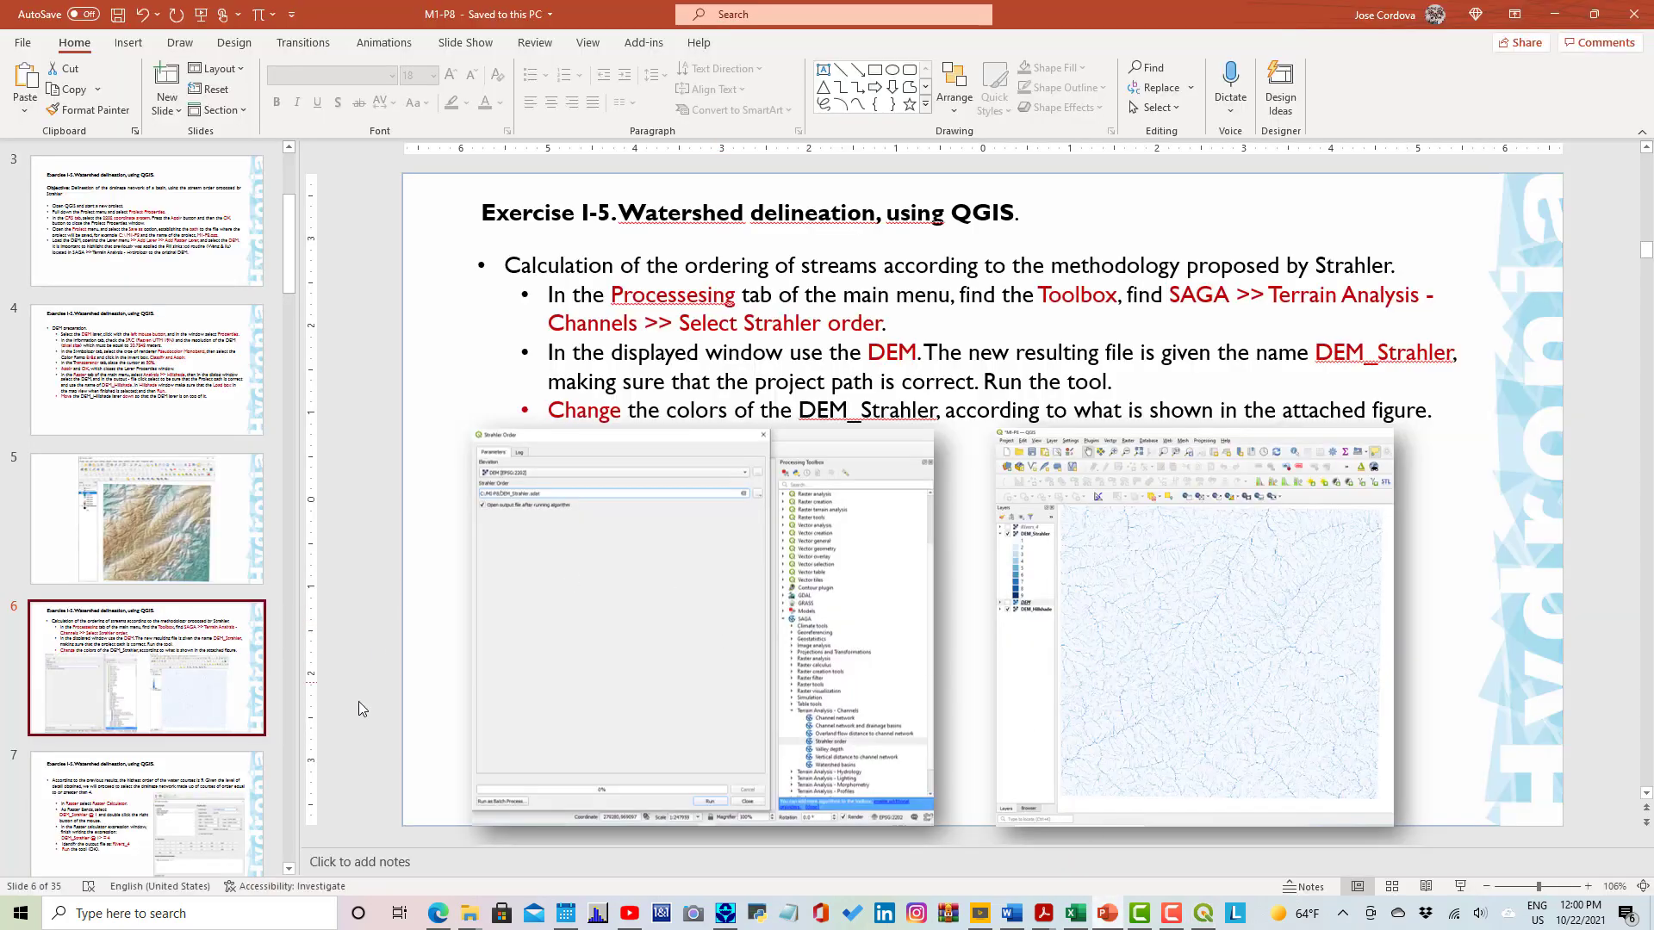
{"action": "left_click", "coordinate": [214, 794]}
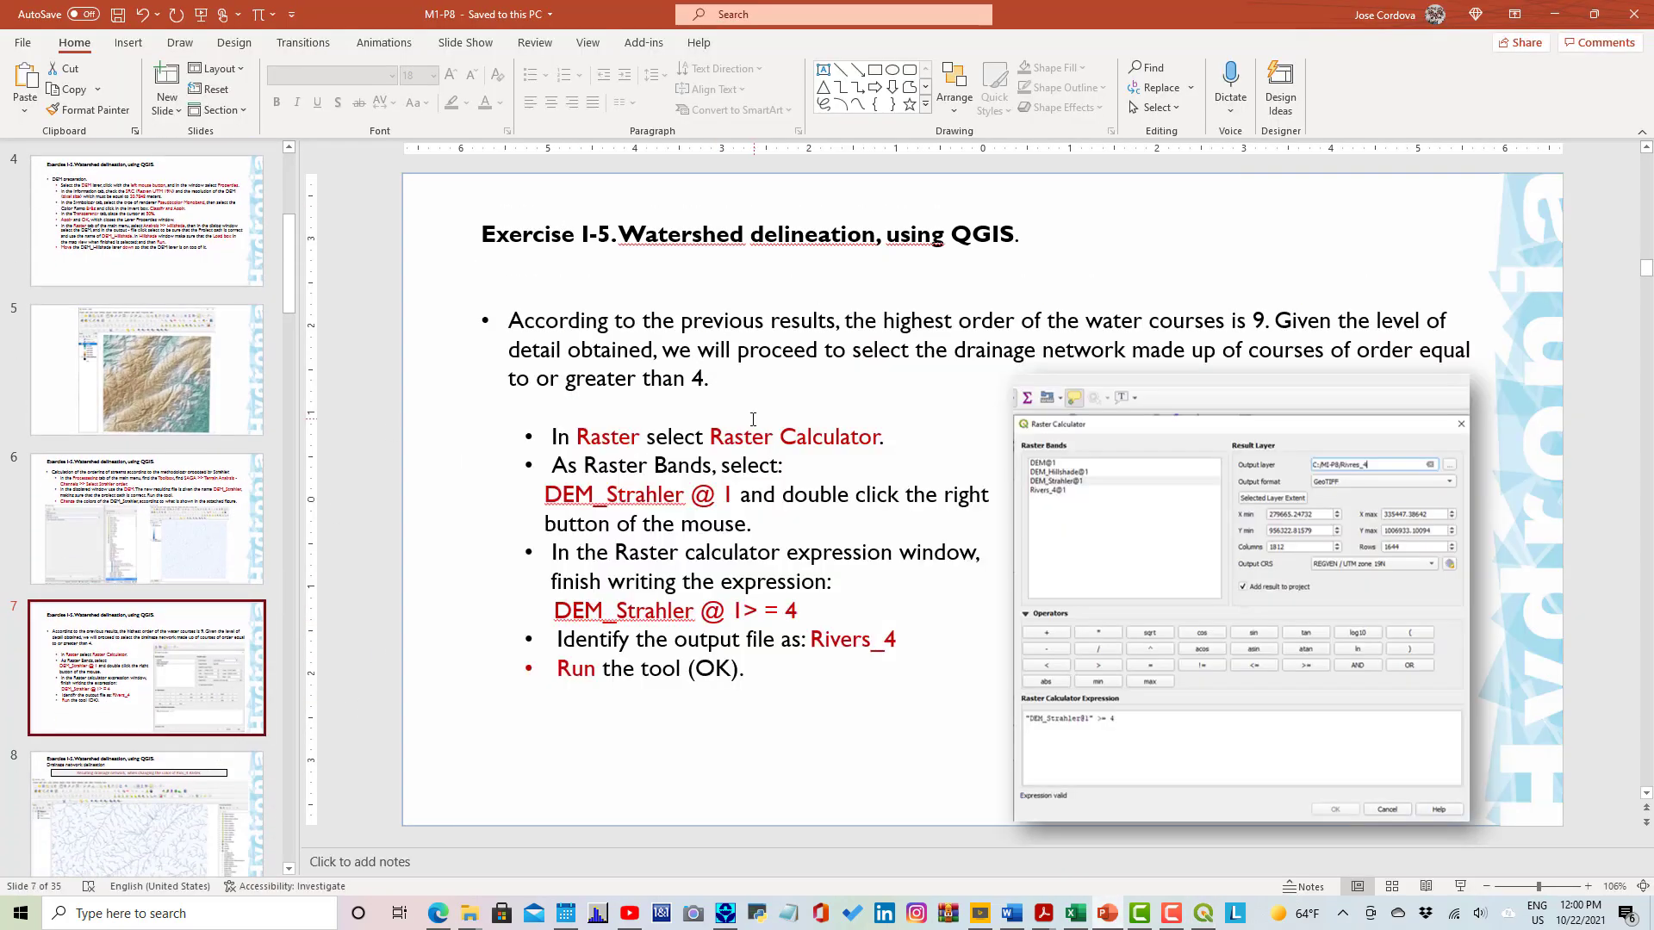
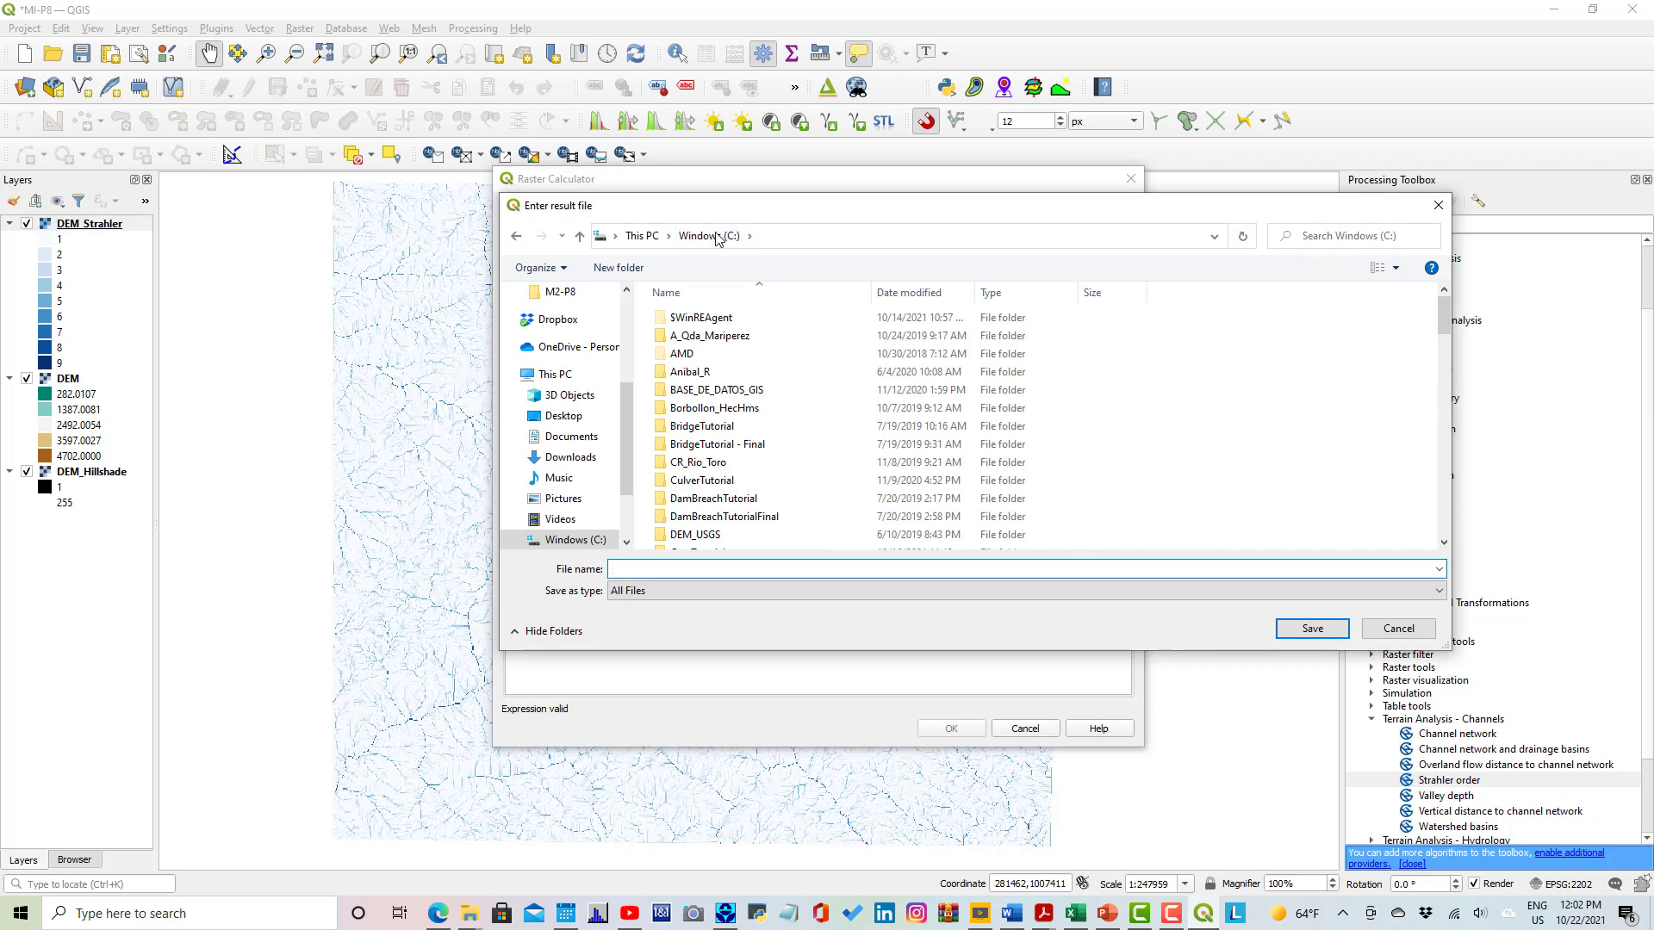
Set the Raster Calculator output to Rivers_4 in the C:\M1-P8 folder, checking the name on the PowerPoint slide, and run "DEM_Strahler@1" >= 4.
{"action": "scroll", "coordinate": [779, 362], "scroll_direction": "down", "scroll_amount": 7}
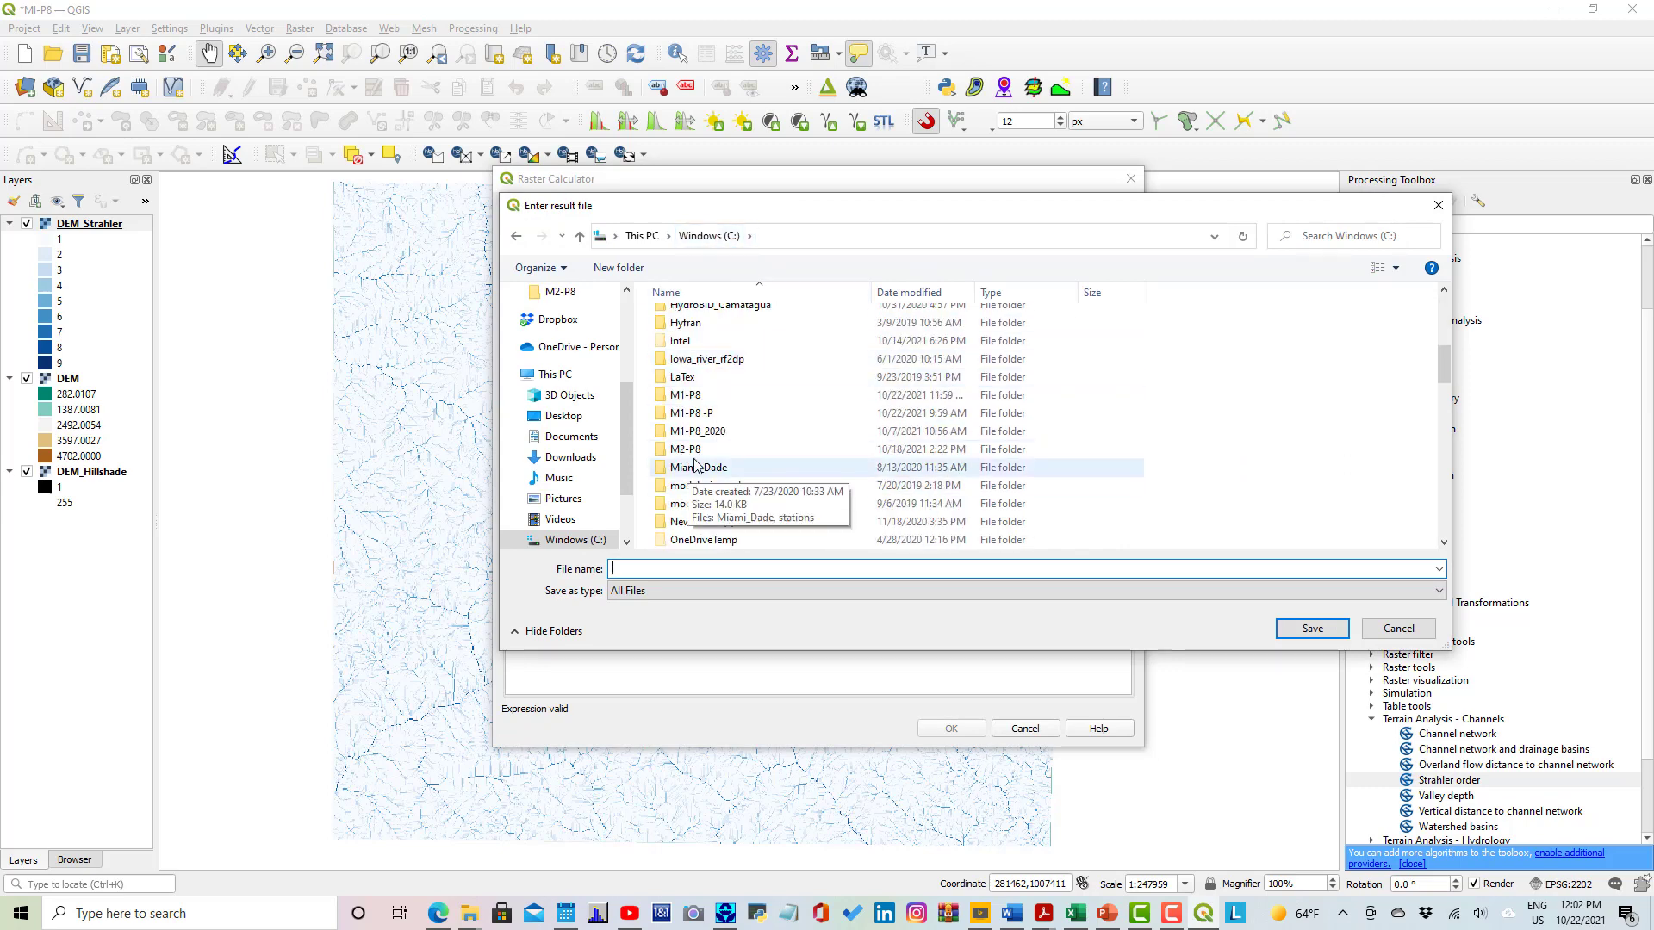
{"action": "left_click", "coordinate": [682, 397]}
{"action": "double_click", "coordinate": [683, 397]}
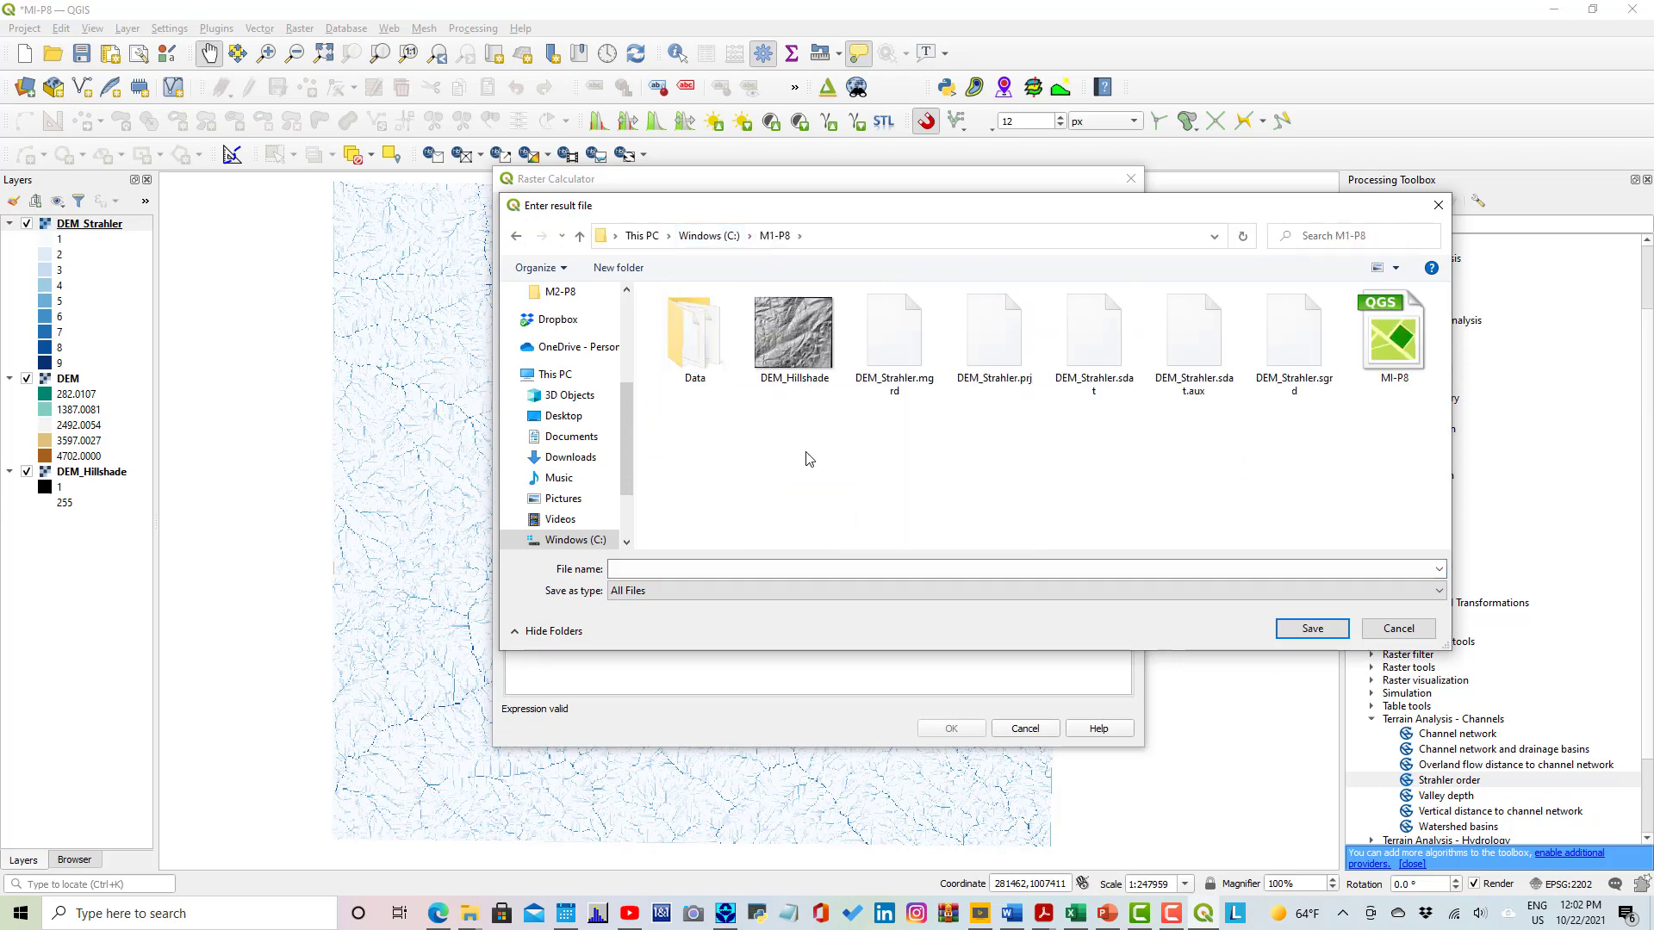
{"action": "left_click", "coordinate": [670, 565]}
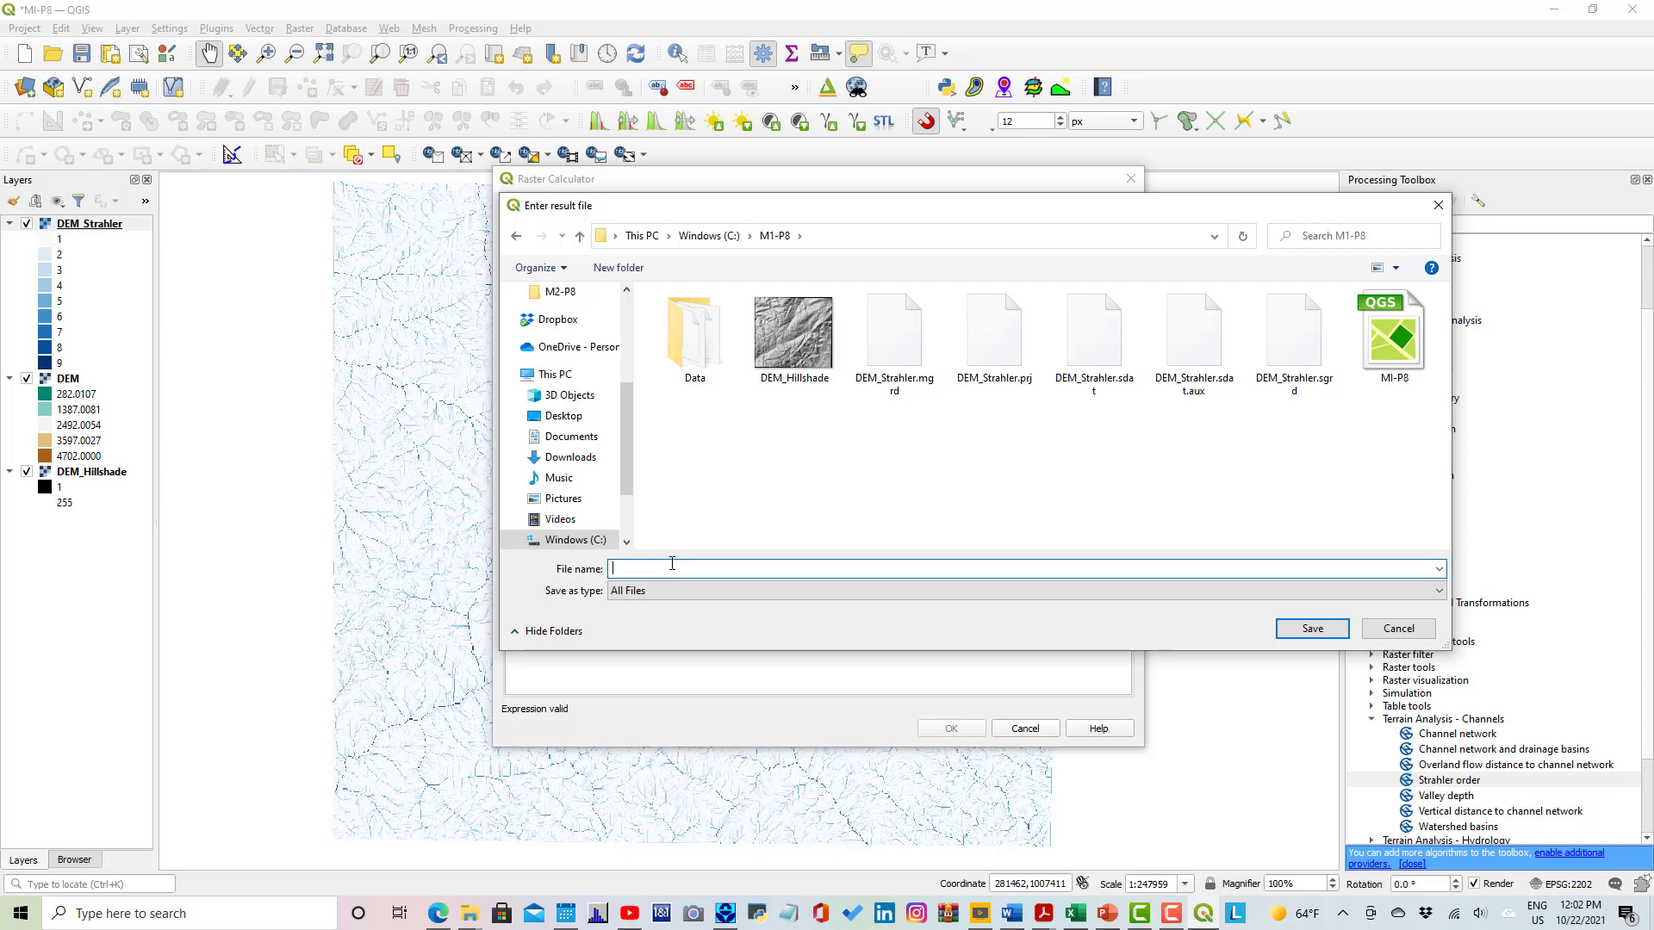
{"action": "left_click", "coordinate": [1108, 915]}
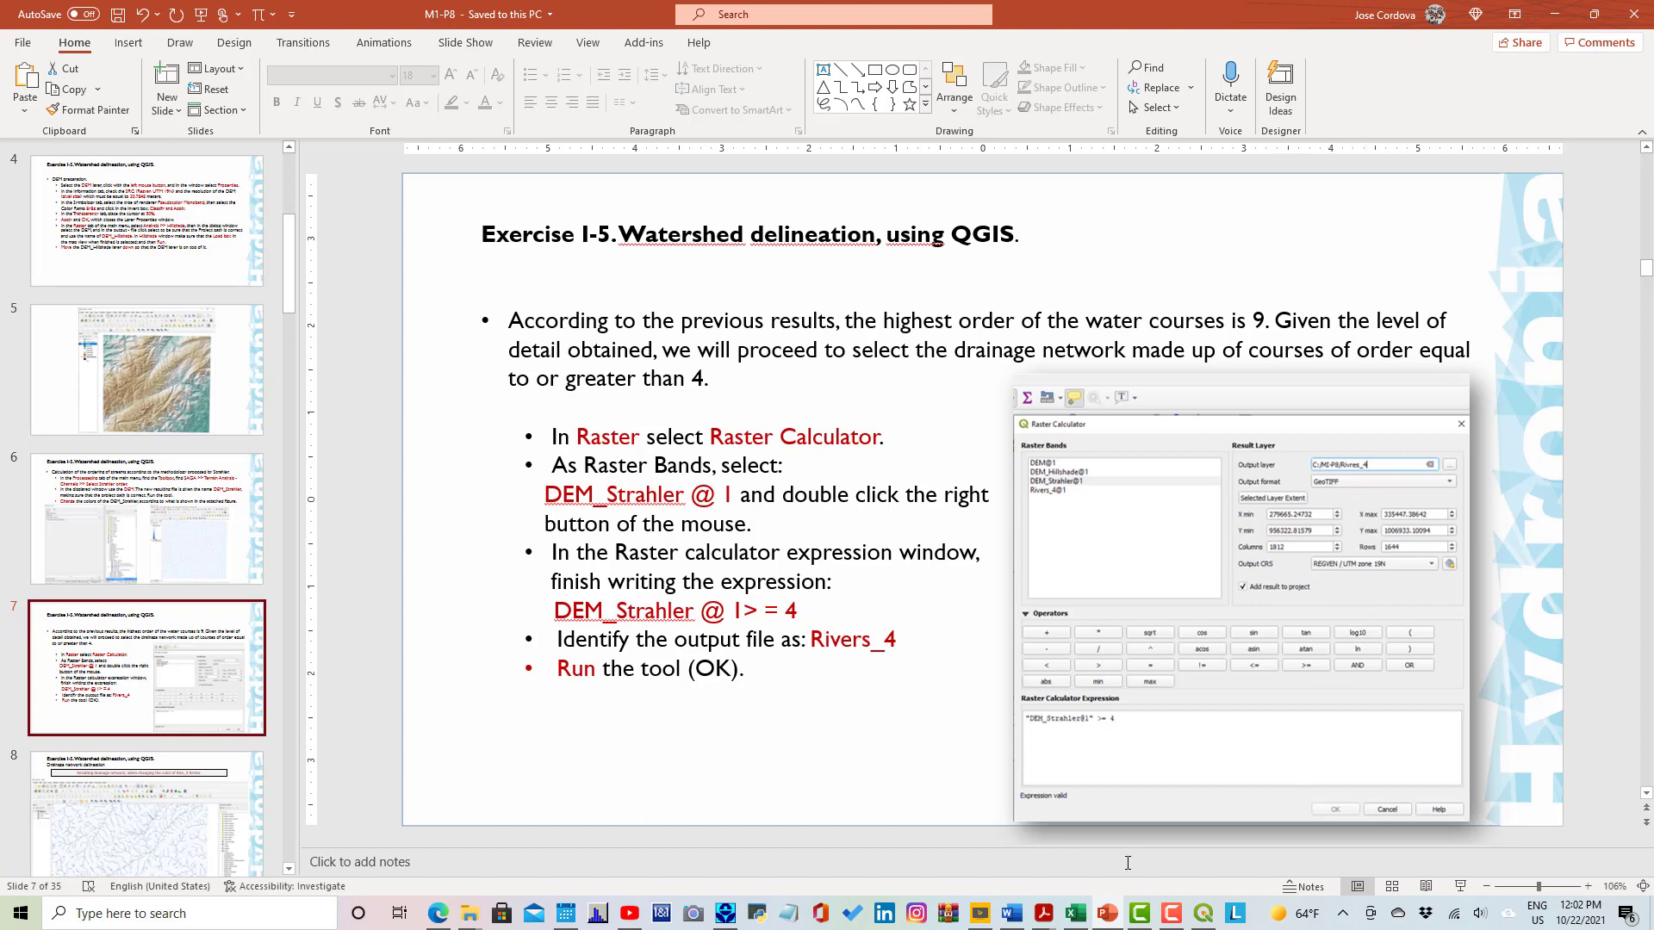
{"action": "left_click", "coordinate": [1203, 915]}
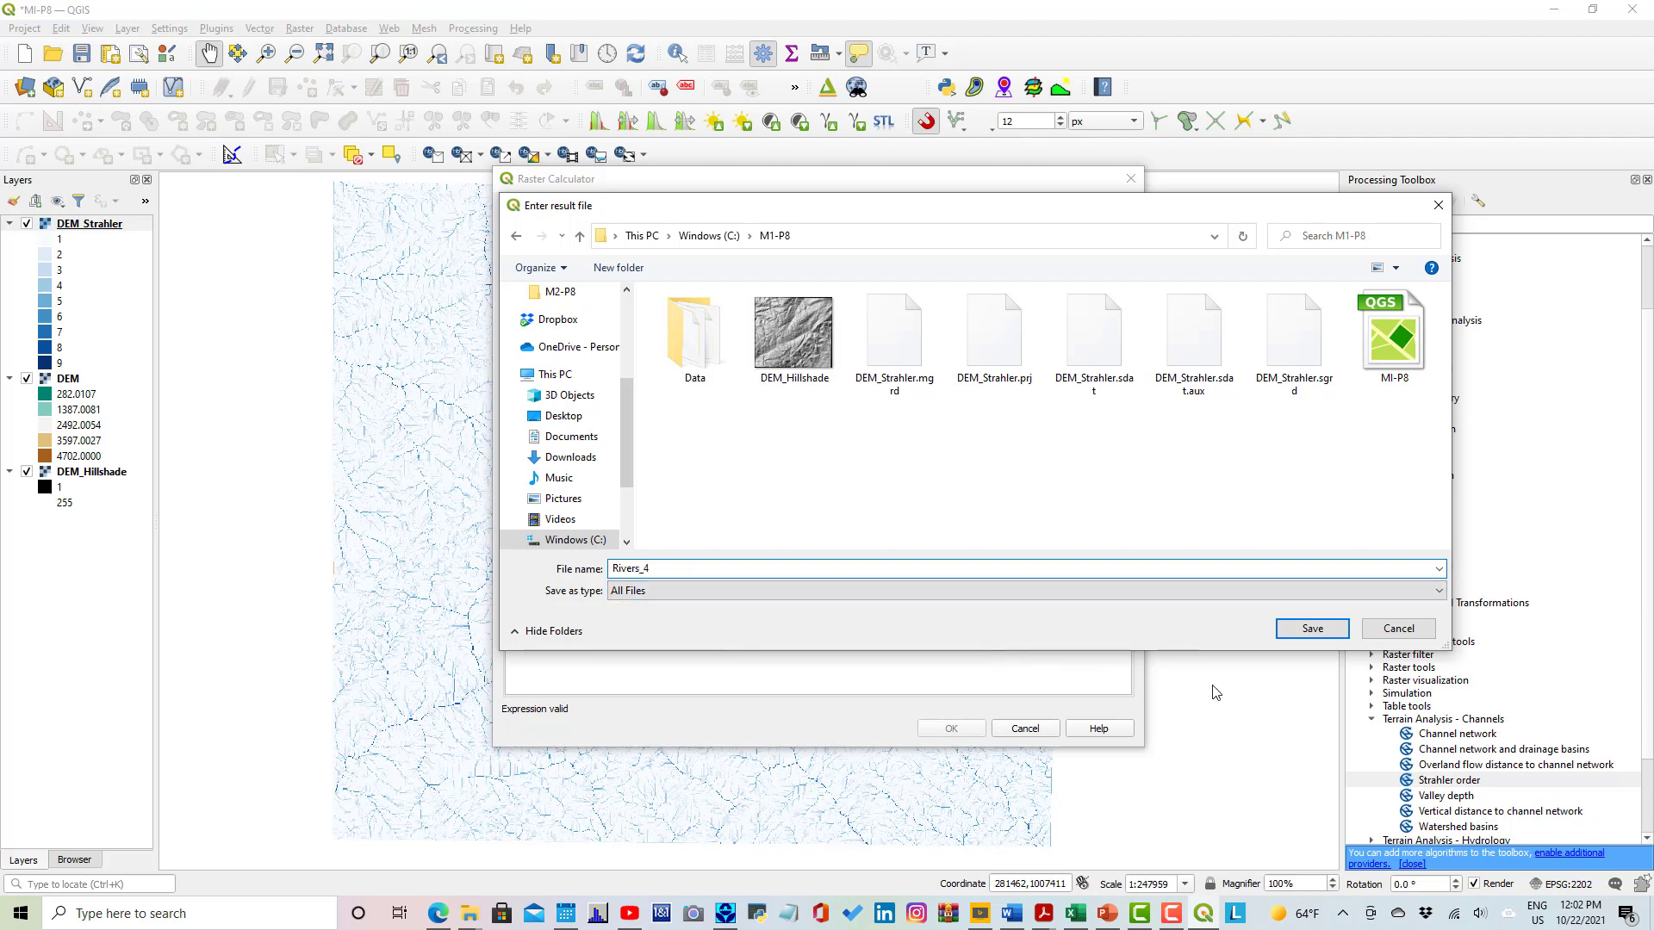
{"action": "left_click", "coordinate": [1309, 631]}
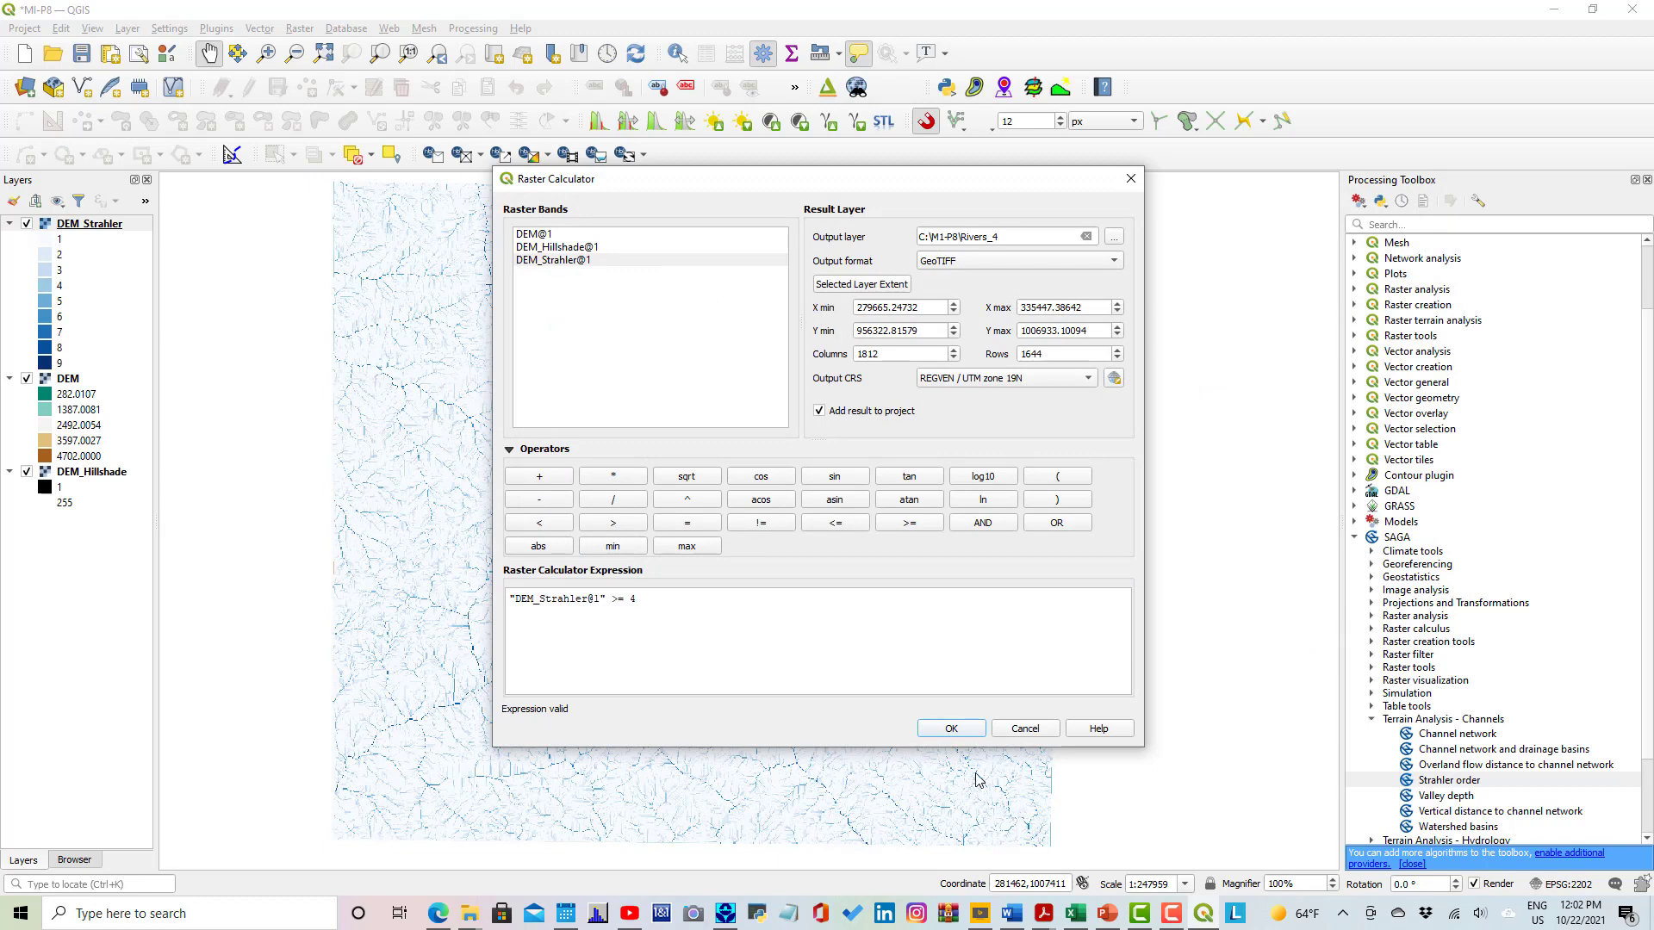
{"action": "left_click", "coordinate": [951, 729]}
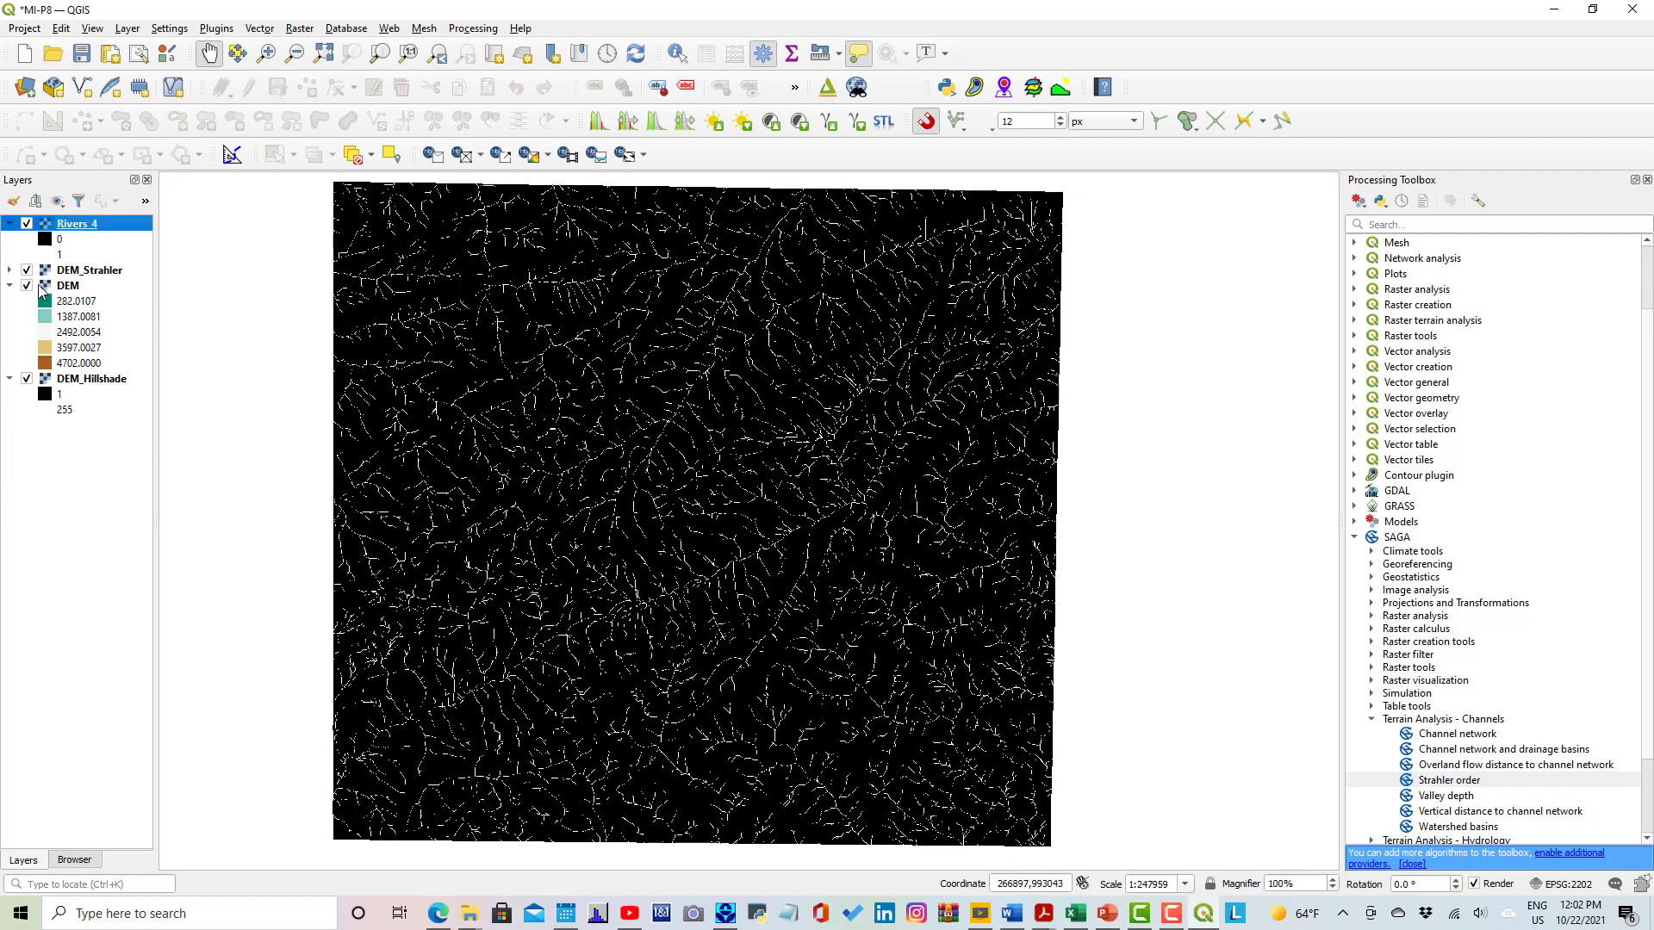
Move the DEM_Strahler layer below the DEM_Hillshade layer.
{"action": "left_click", "coordinate": [81, 272]}
{"action": "left_click_drag", "start_coordinate": [74, 287], "coordinate": [74, 435]}
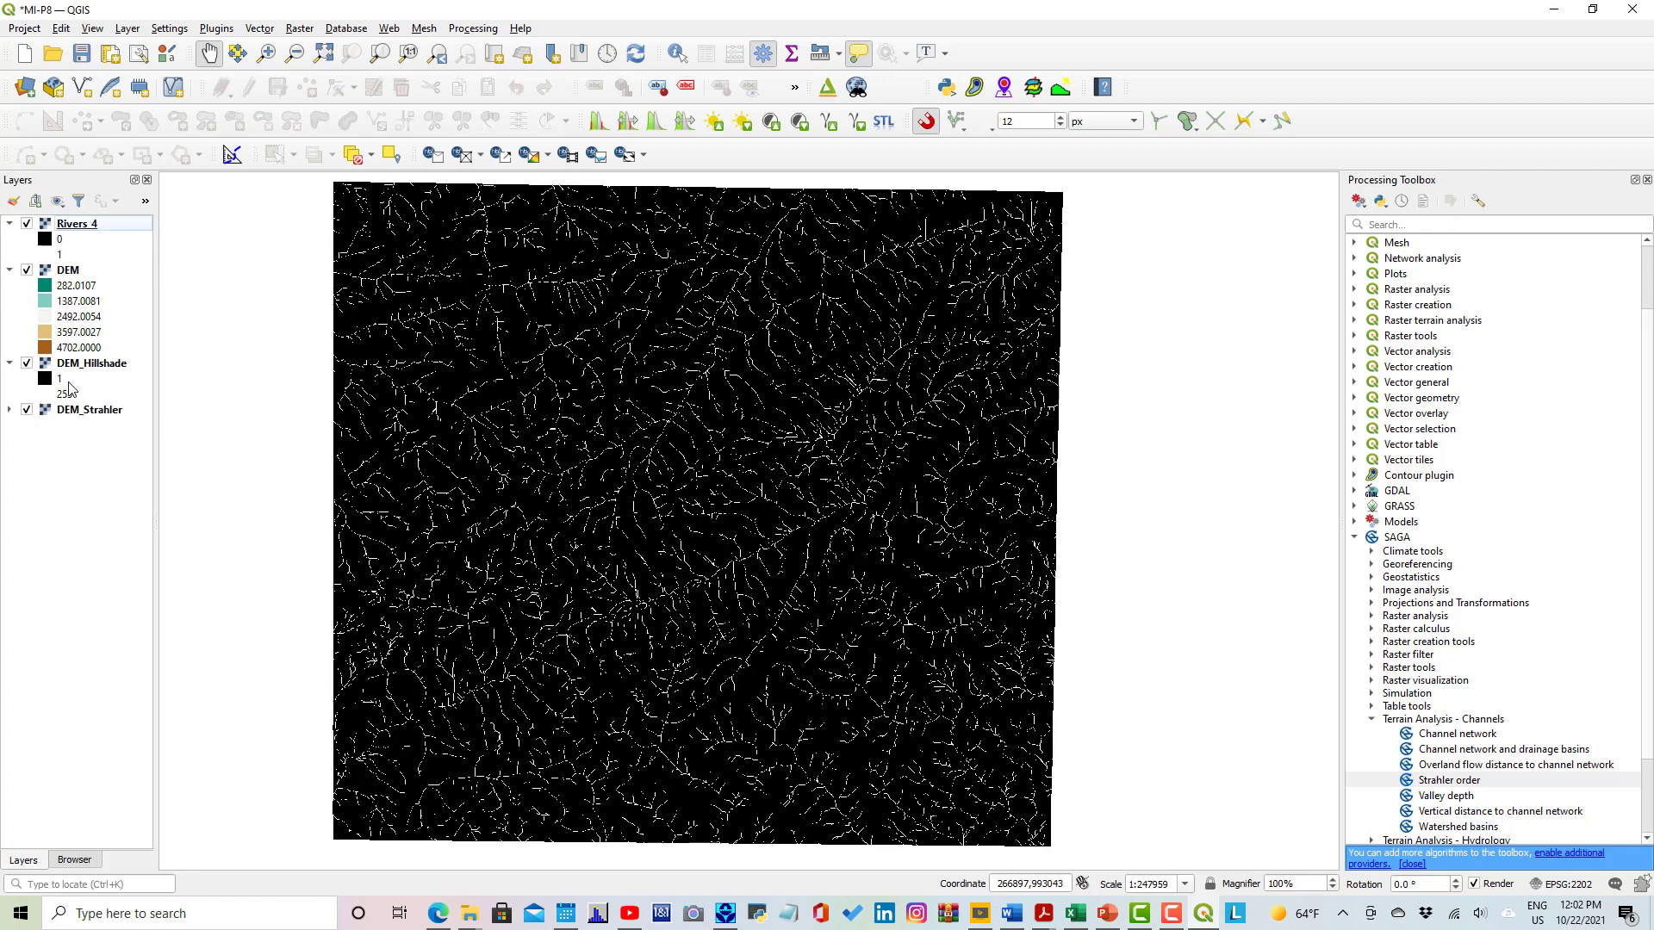
Style the Rivers_4 layer as singleband pseudocolor with the white-to-blue color ramp, classify its values and apply the symbology.
{"action": "double_click", "coordinate": [72, 226]}
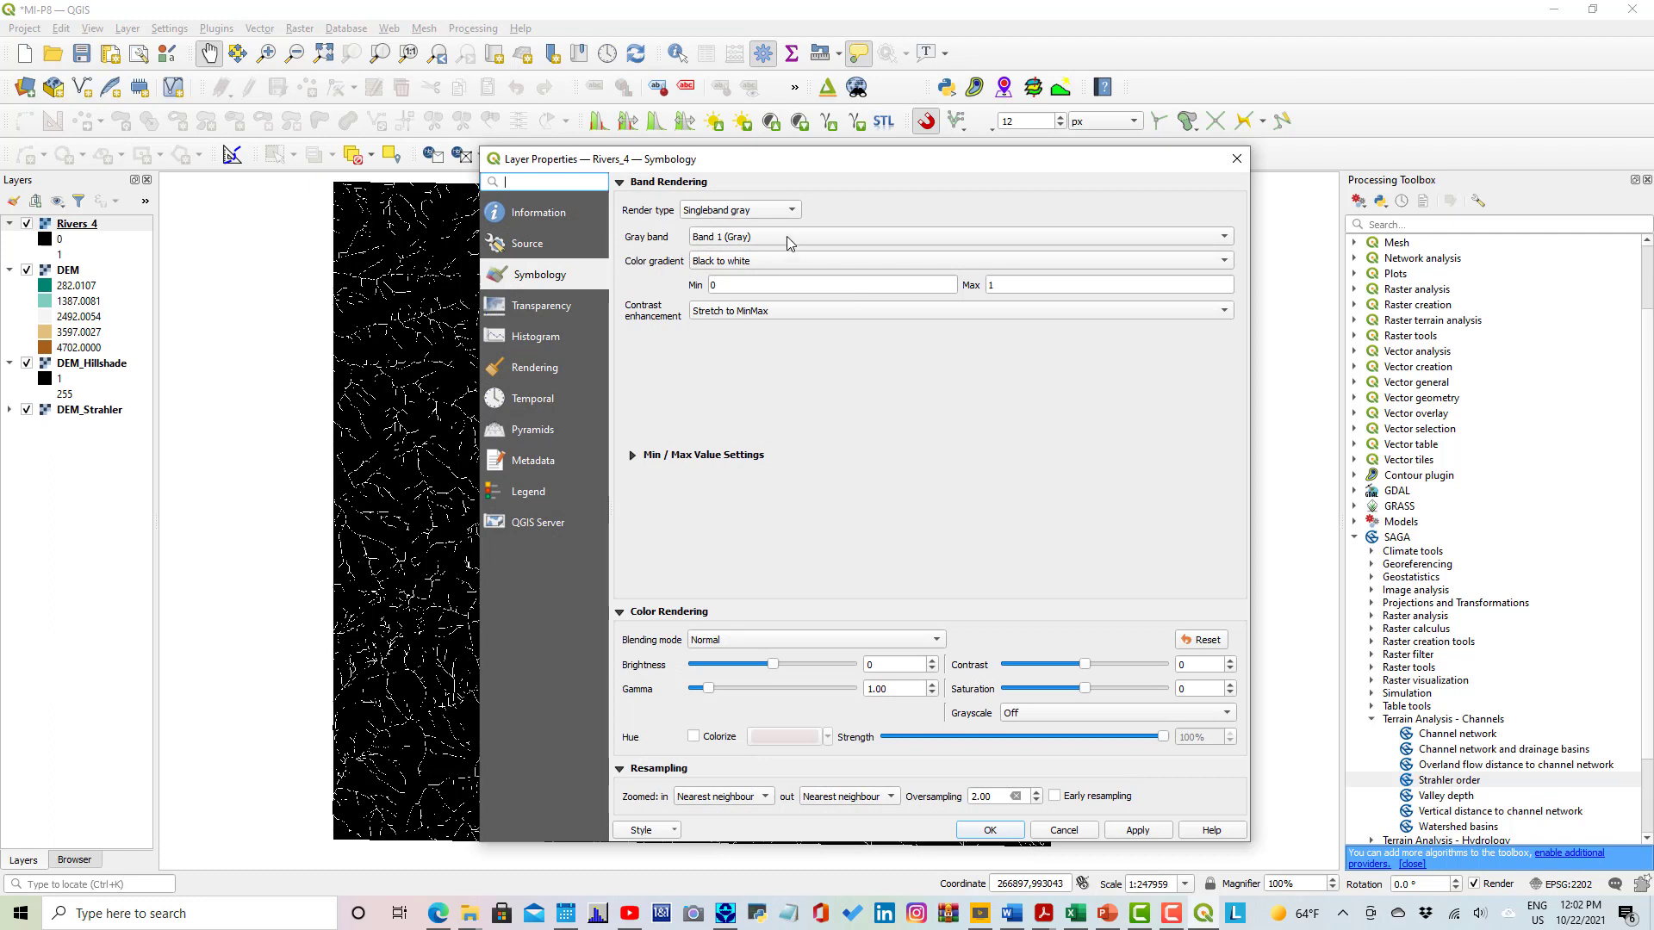
{"action": "left_click", "coordinate": [788, 210]}
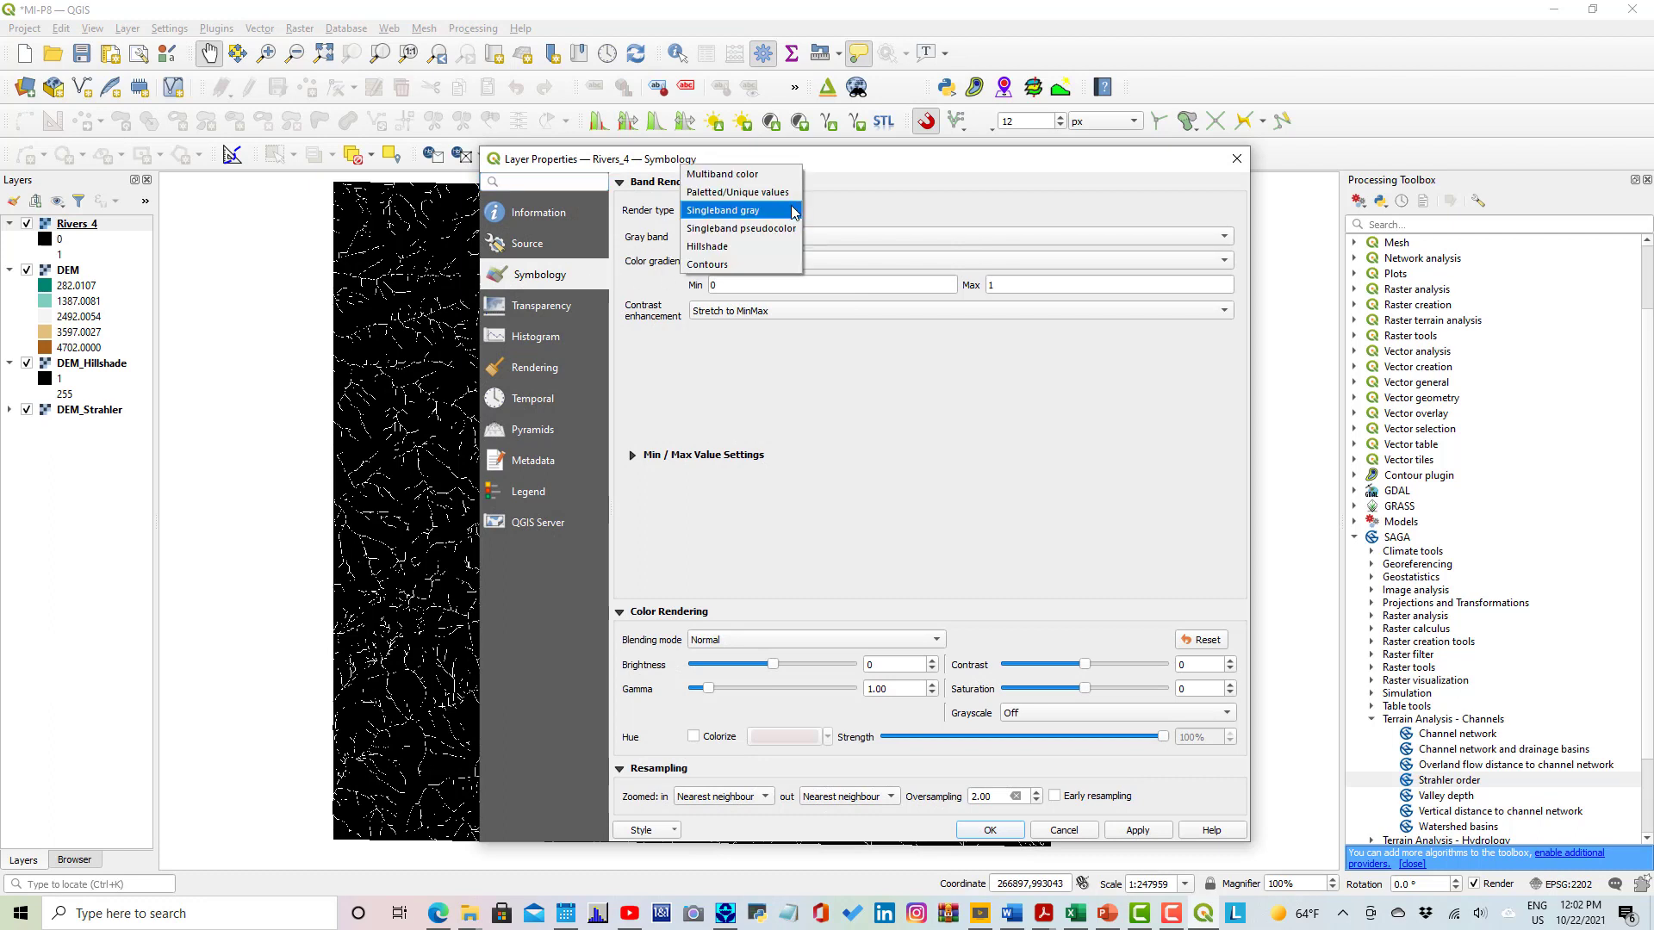
{"action": "left_click", "coordinate": [733, 229]}
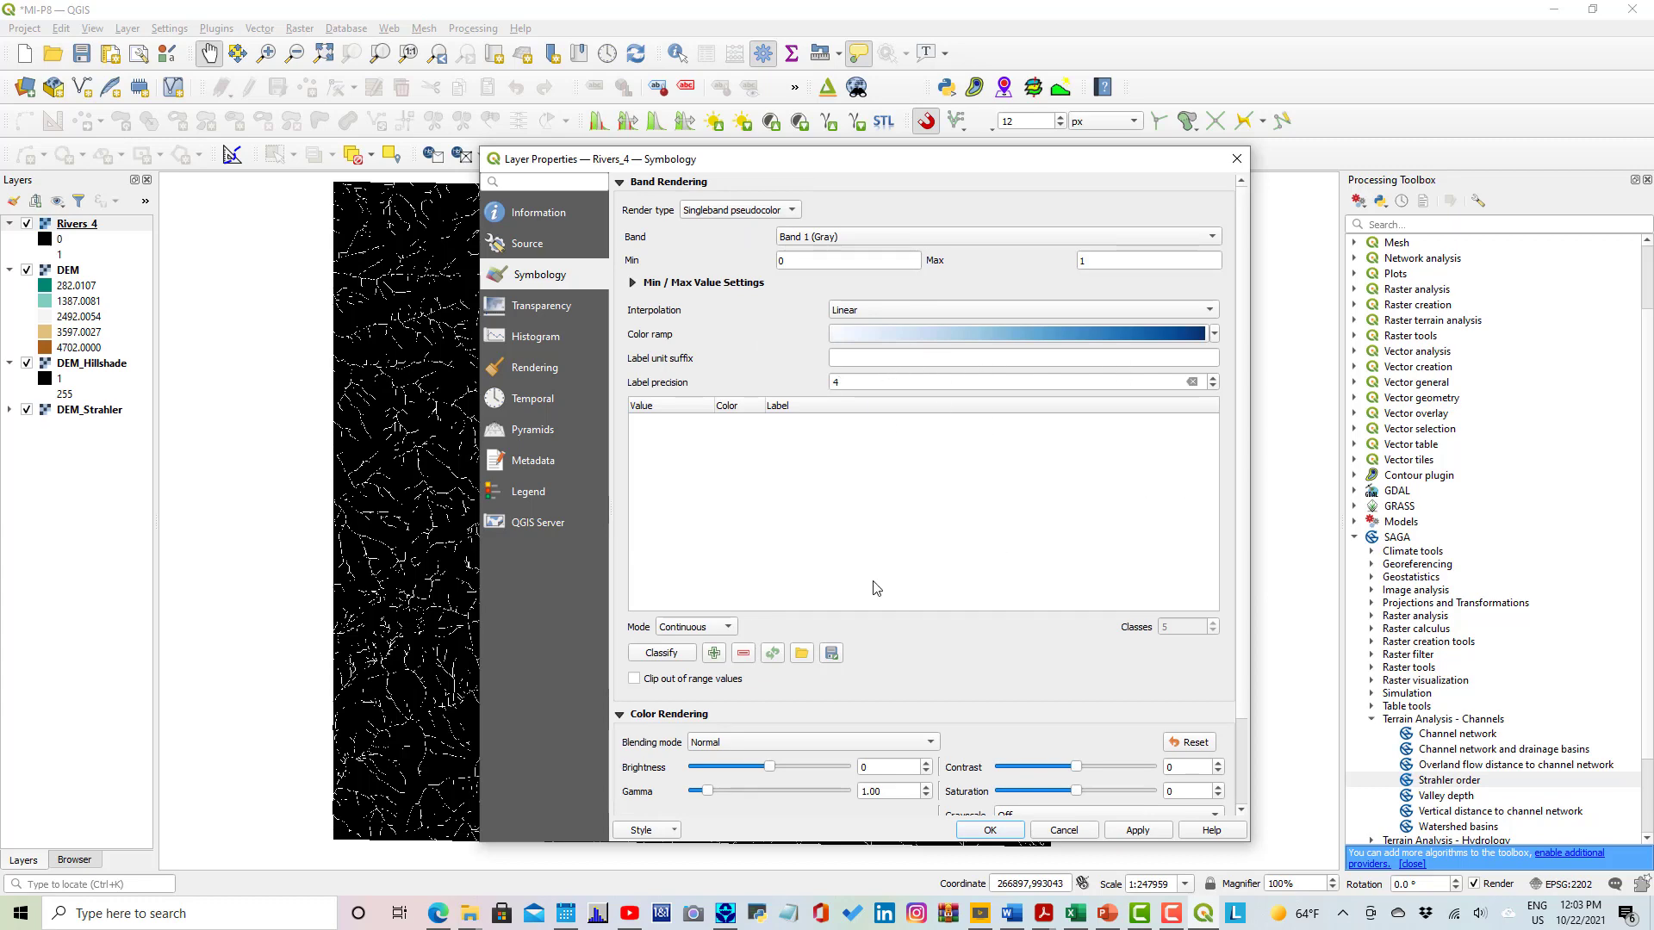
{"action": "left_click", "coordinate": [673, 655]}
{"action": "left_click", "coordinate": [1137, 830]}
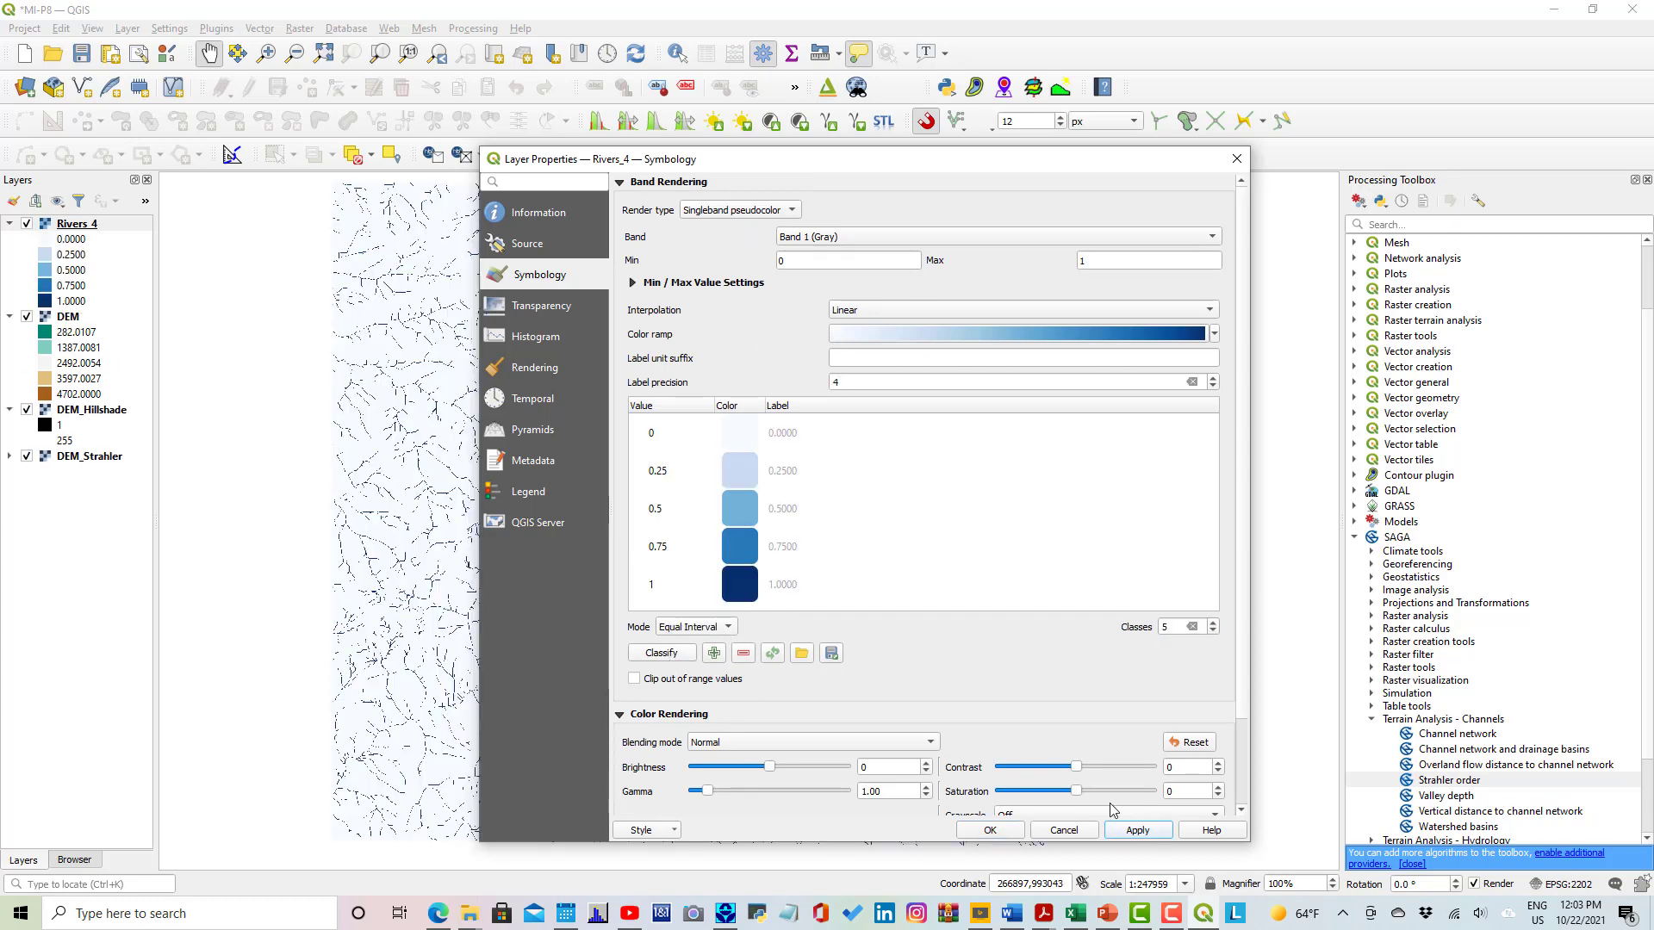
{"action": "left_click", "coordinate": [988, 831]}
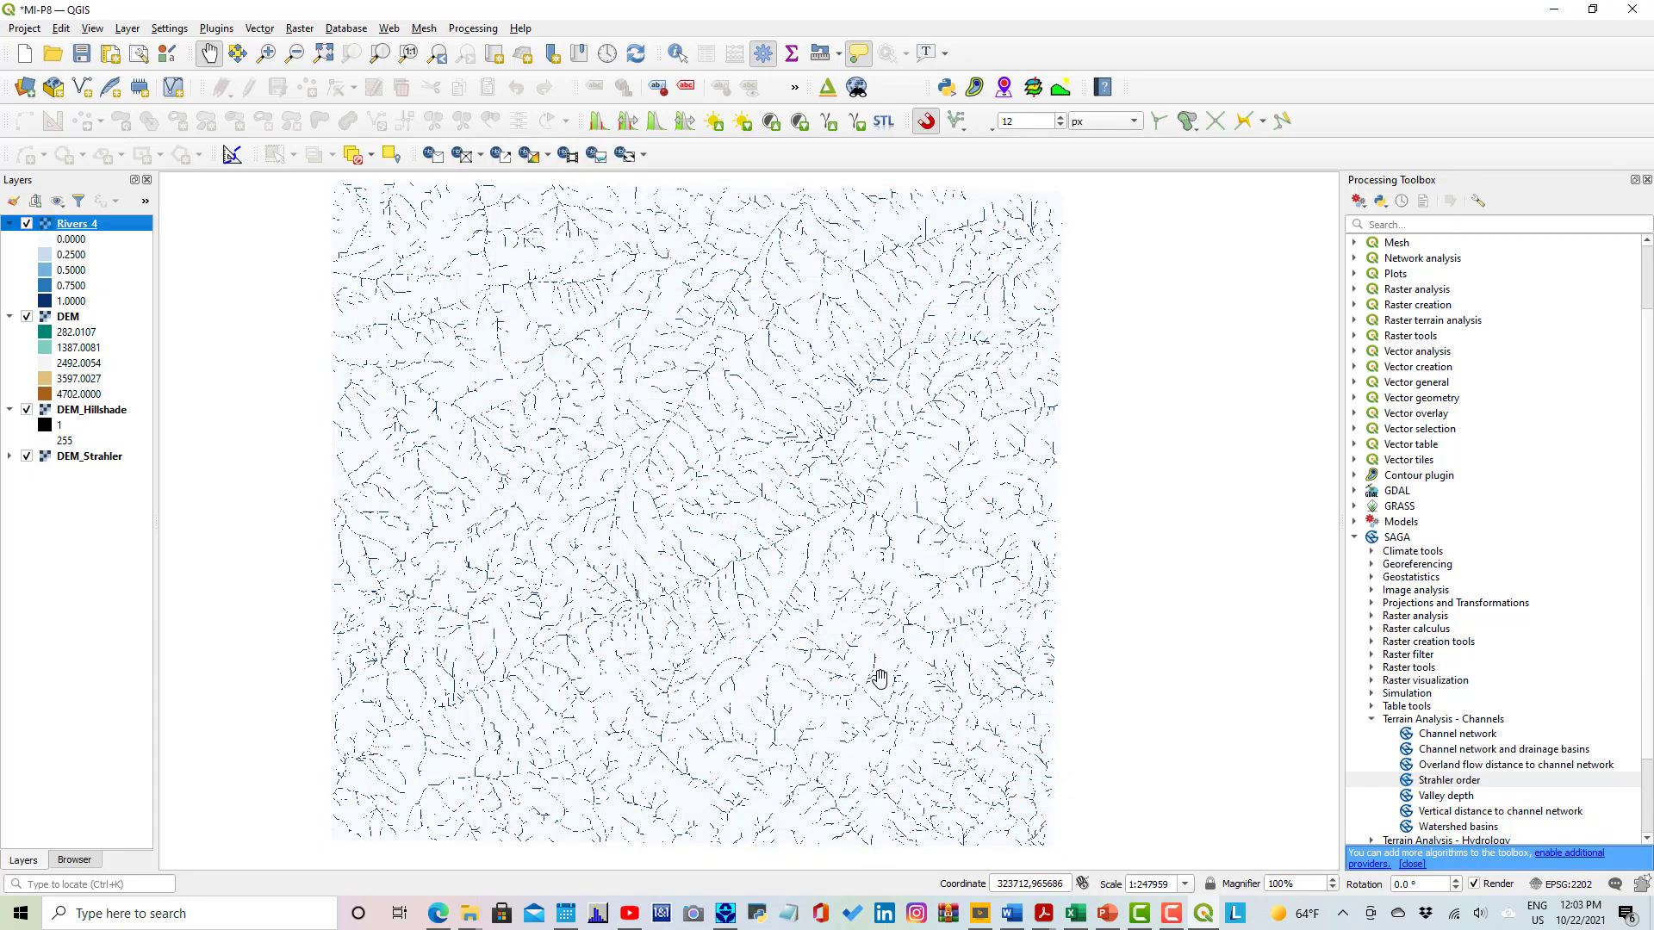
Examine the blue stream network of the Rivers_4 layer up close along the main channels and return to the full raster.
{"action": "scroll", "coordinate": [689, 456], "scroll_direction": "up", "scroll_amount": 2}
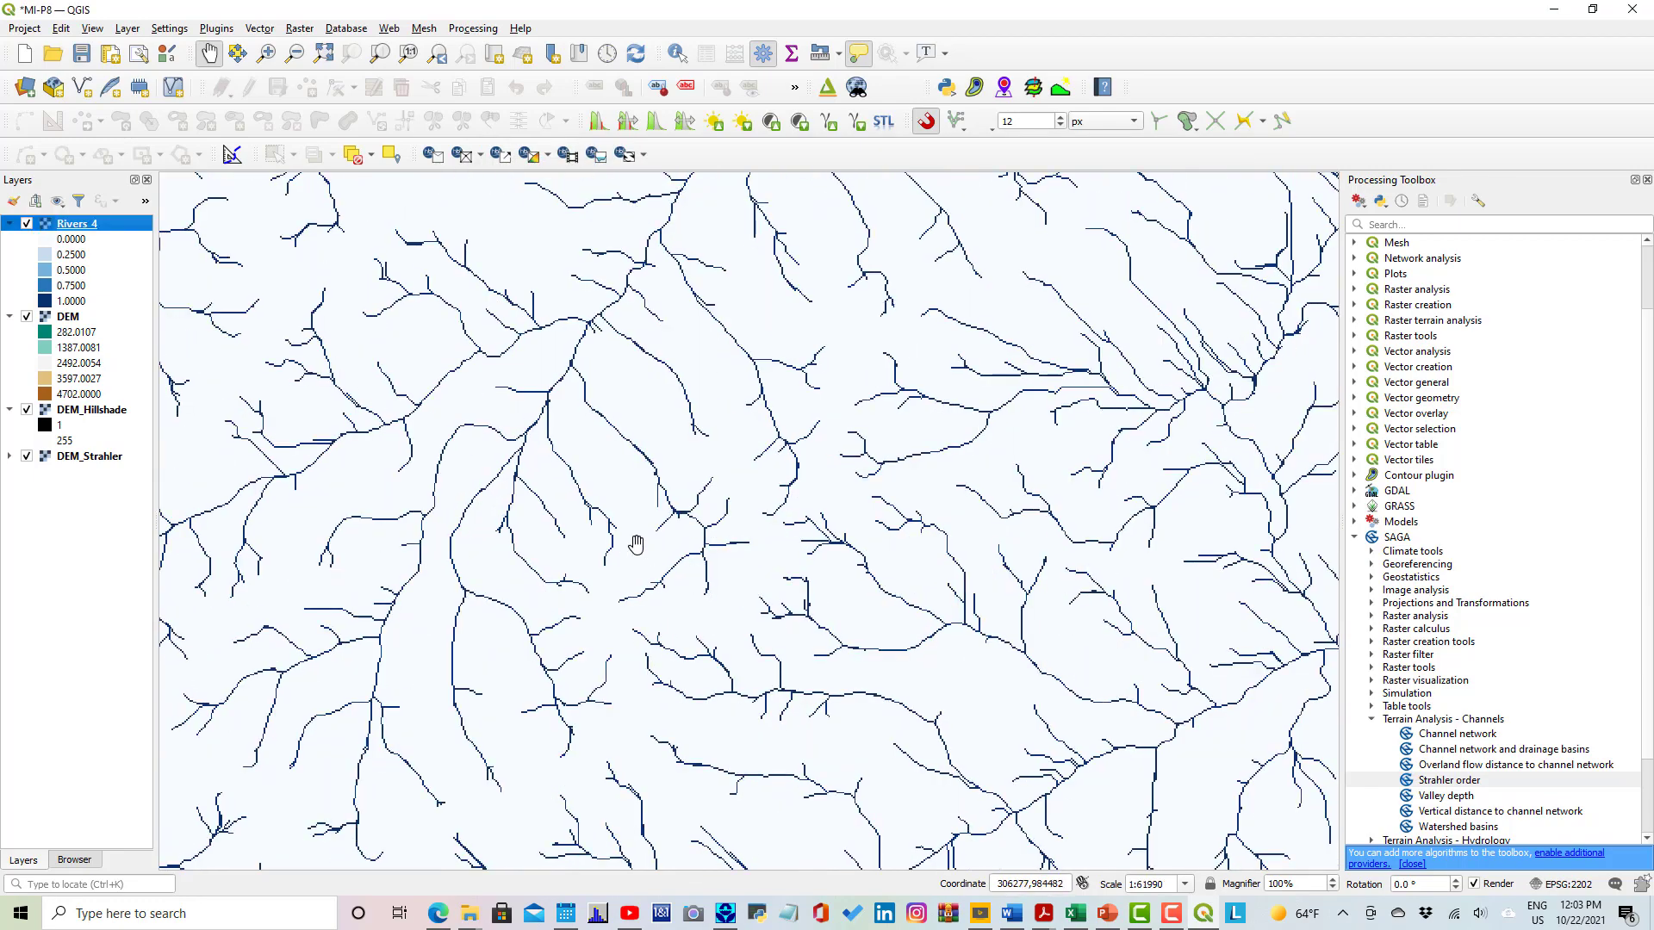
{"action": "scroll", "coordinate": [840, 459], "scroll_direction": "down", "scroll_amount": 1}
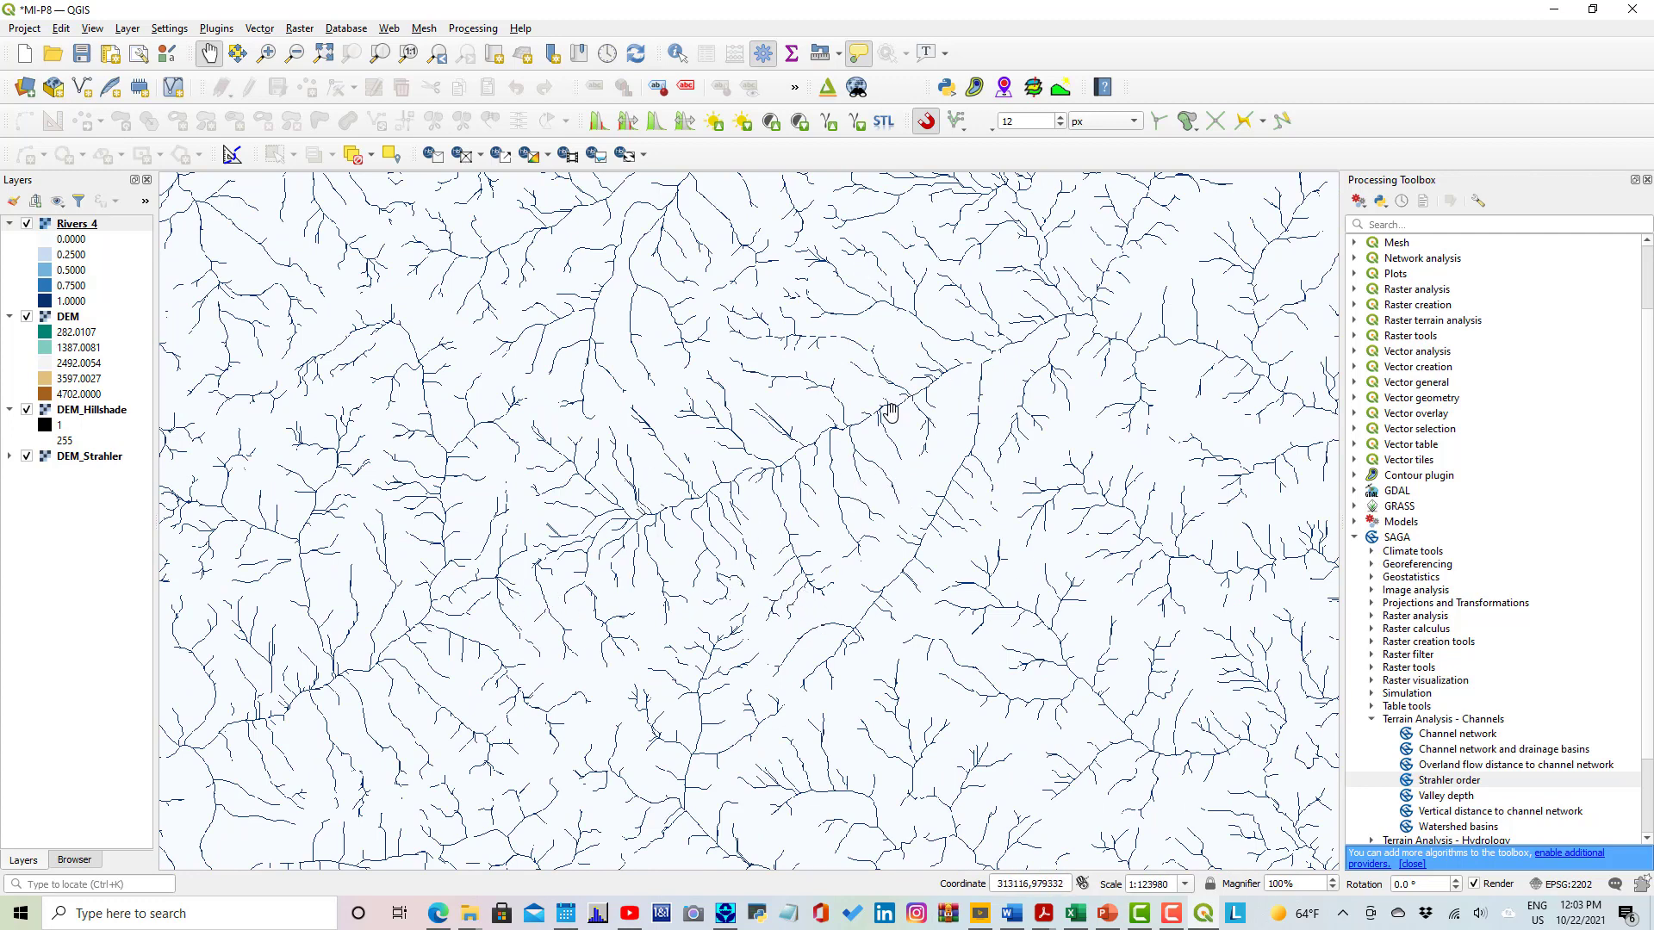
{"action": "scroll", "coordinate": [909, 412], "scroll_direction": "up", "scroll_amount": 1}
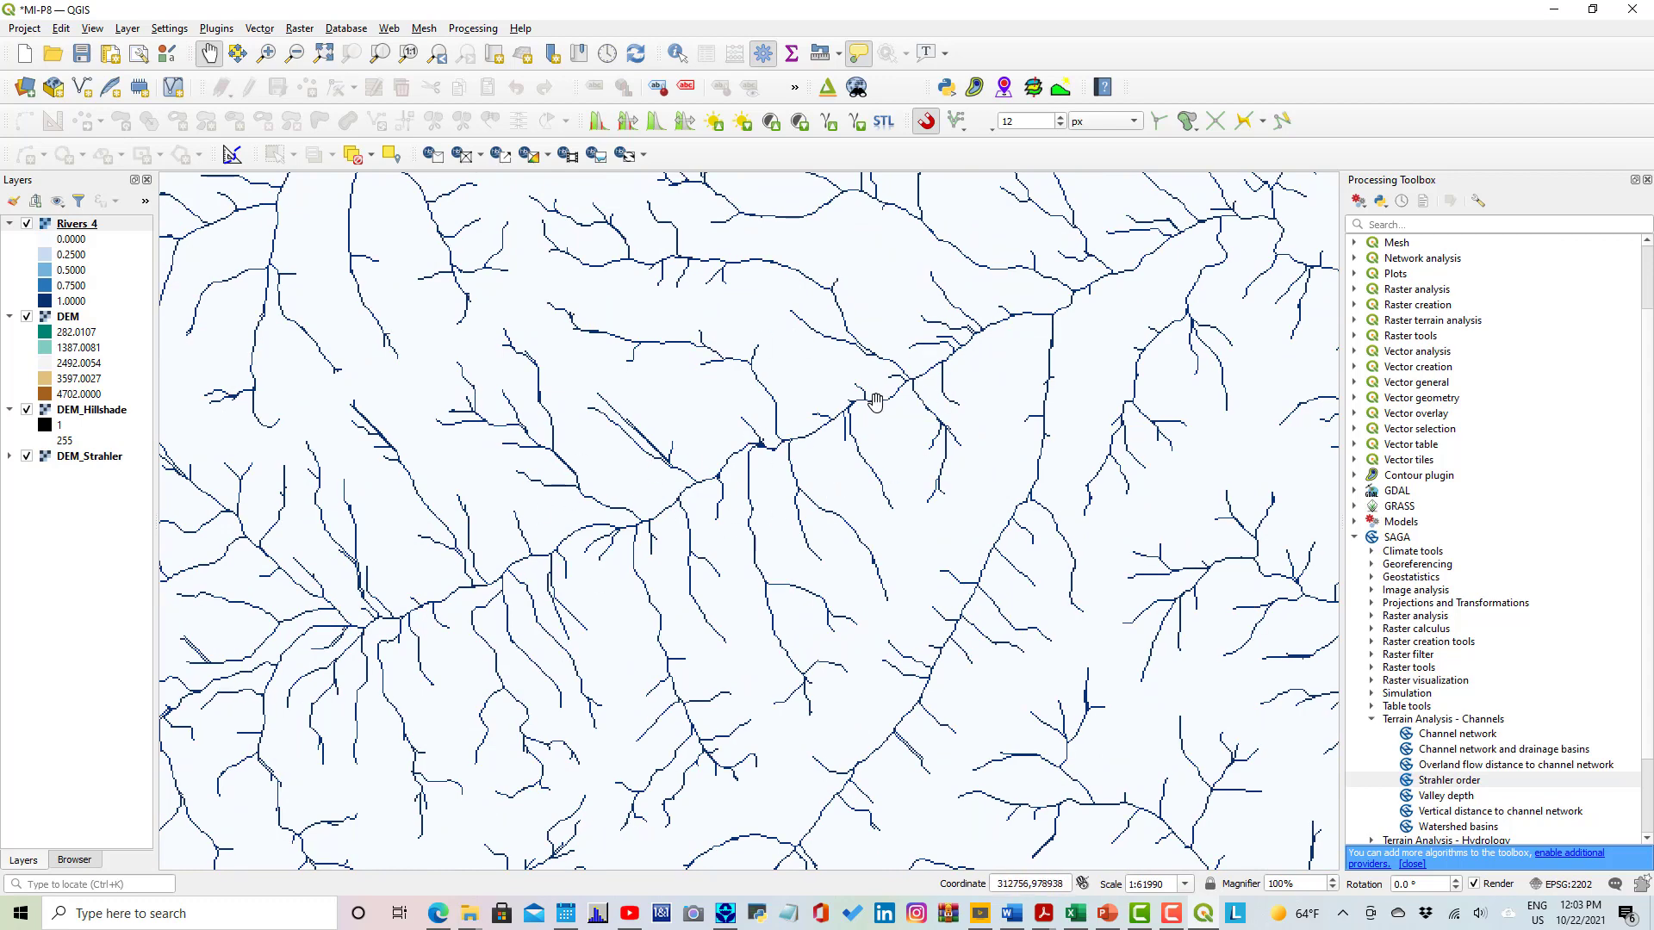
{"action": "left_click_drag", "start_coordinate": [971, 433], "coordinate": [1014, 399]}
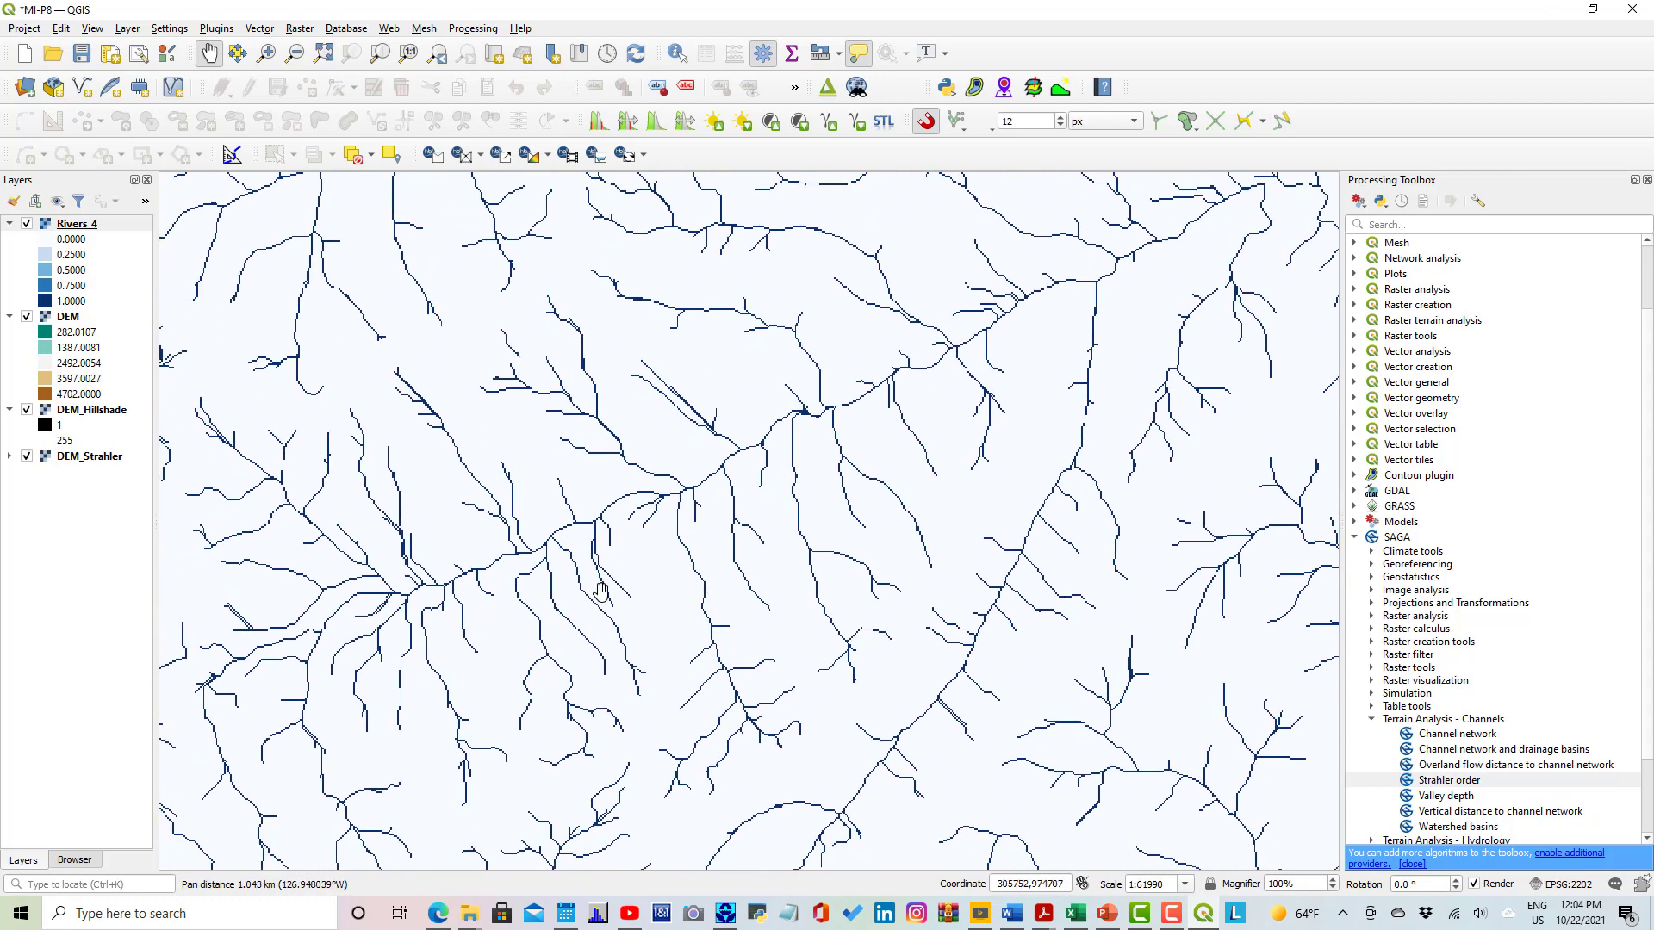
{"action": "scroll", "coordinate": [825, 485], "scroll_direction": "down", "scroll_amount": 1}
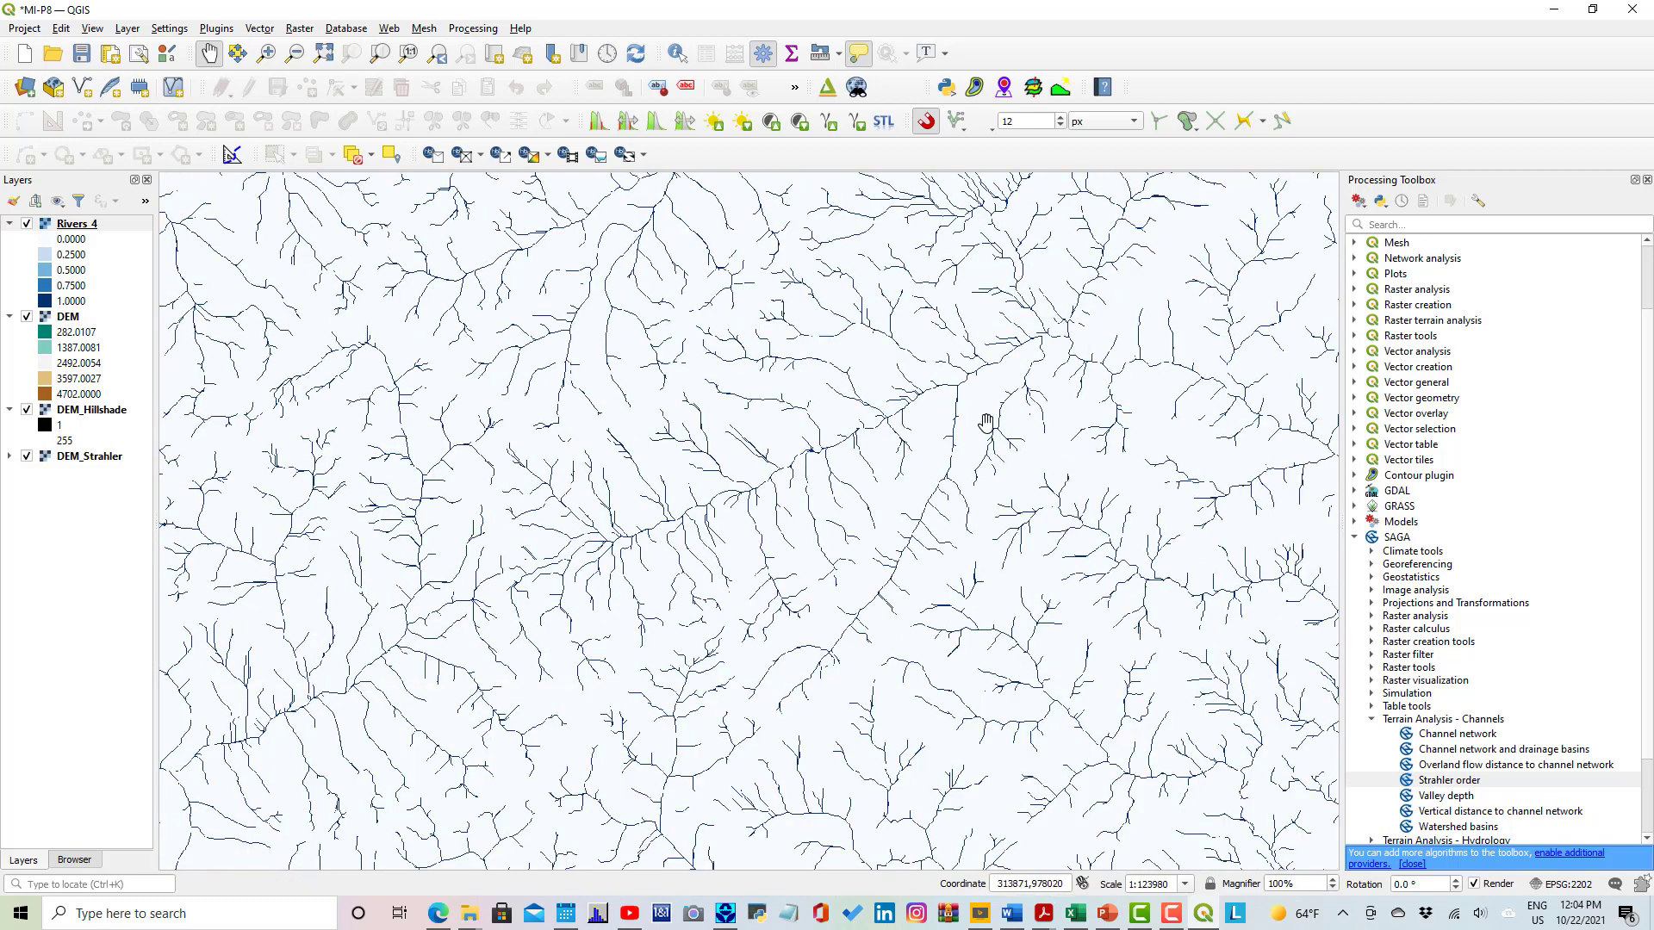
{"action": "left_click_drag", "start_coordinate": [990, 366], "coordinate": [842, 553]}
{"action": "scroll", "coordinate": [844, 474], "scroll_direction": "down", "scroll_amount": 1}
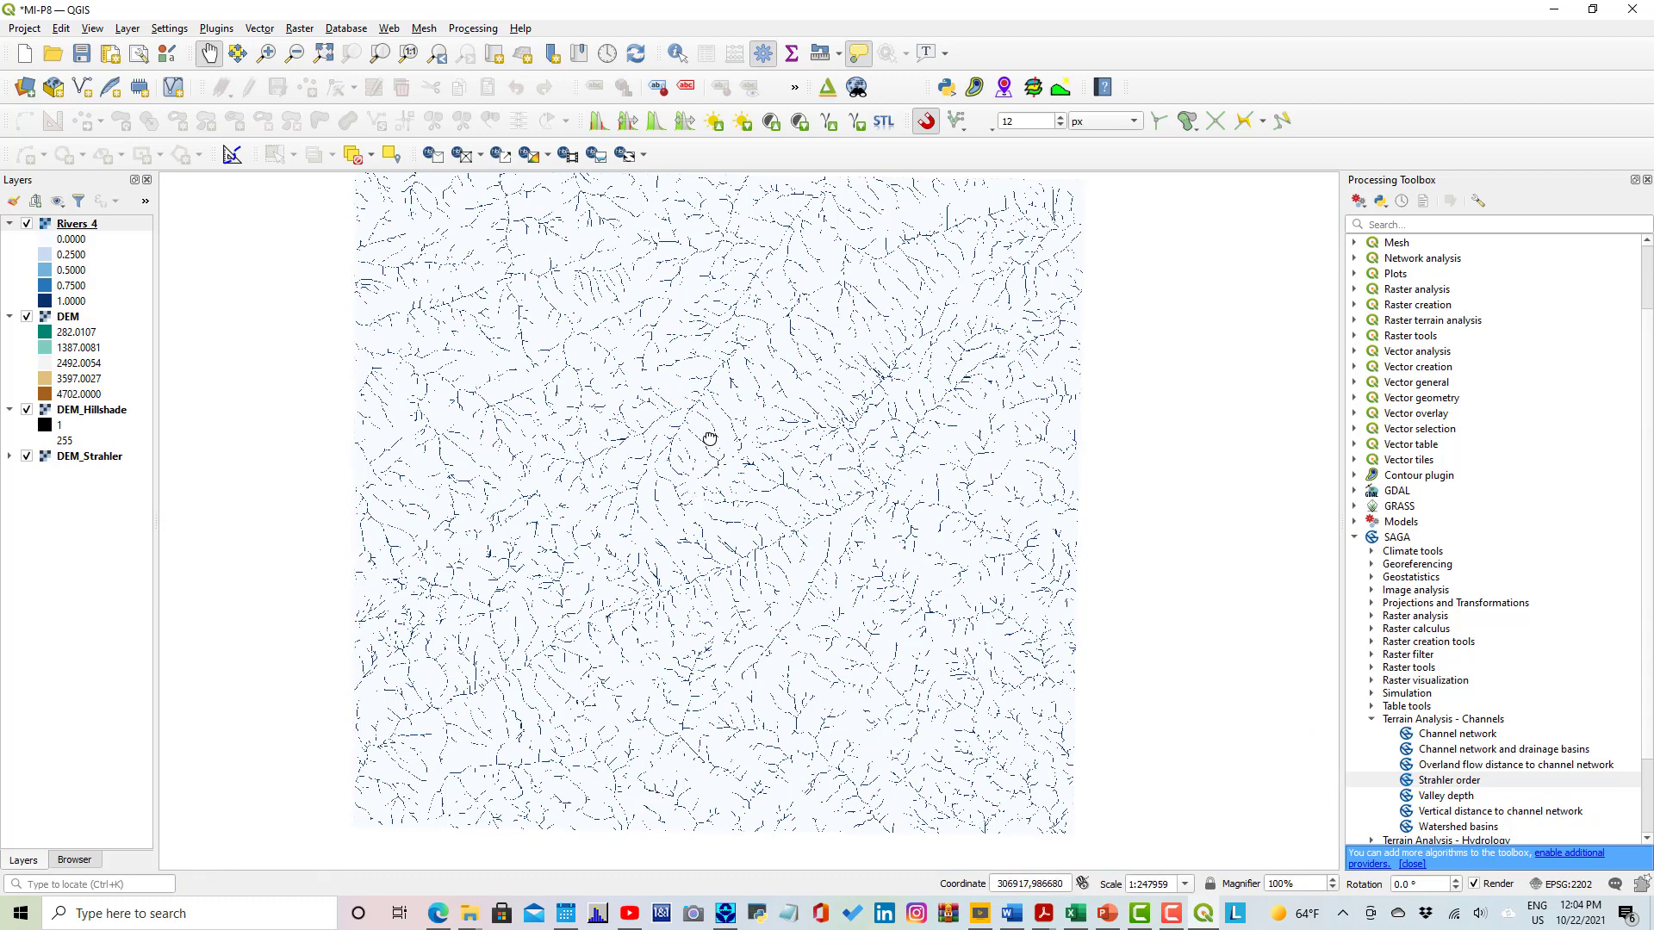
{"action": "left_click_drag", "start_coordinate": [709, 443], "coordinate": [701, 468]}
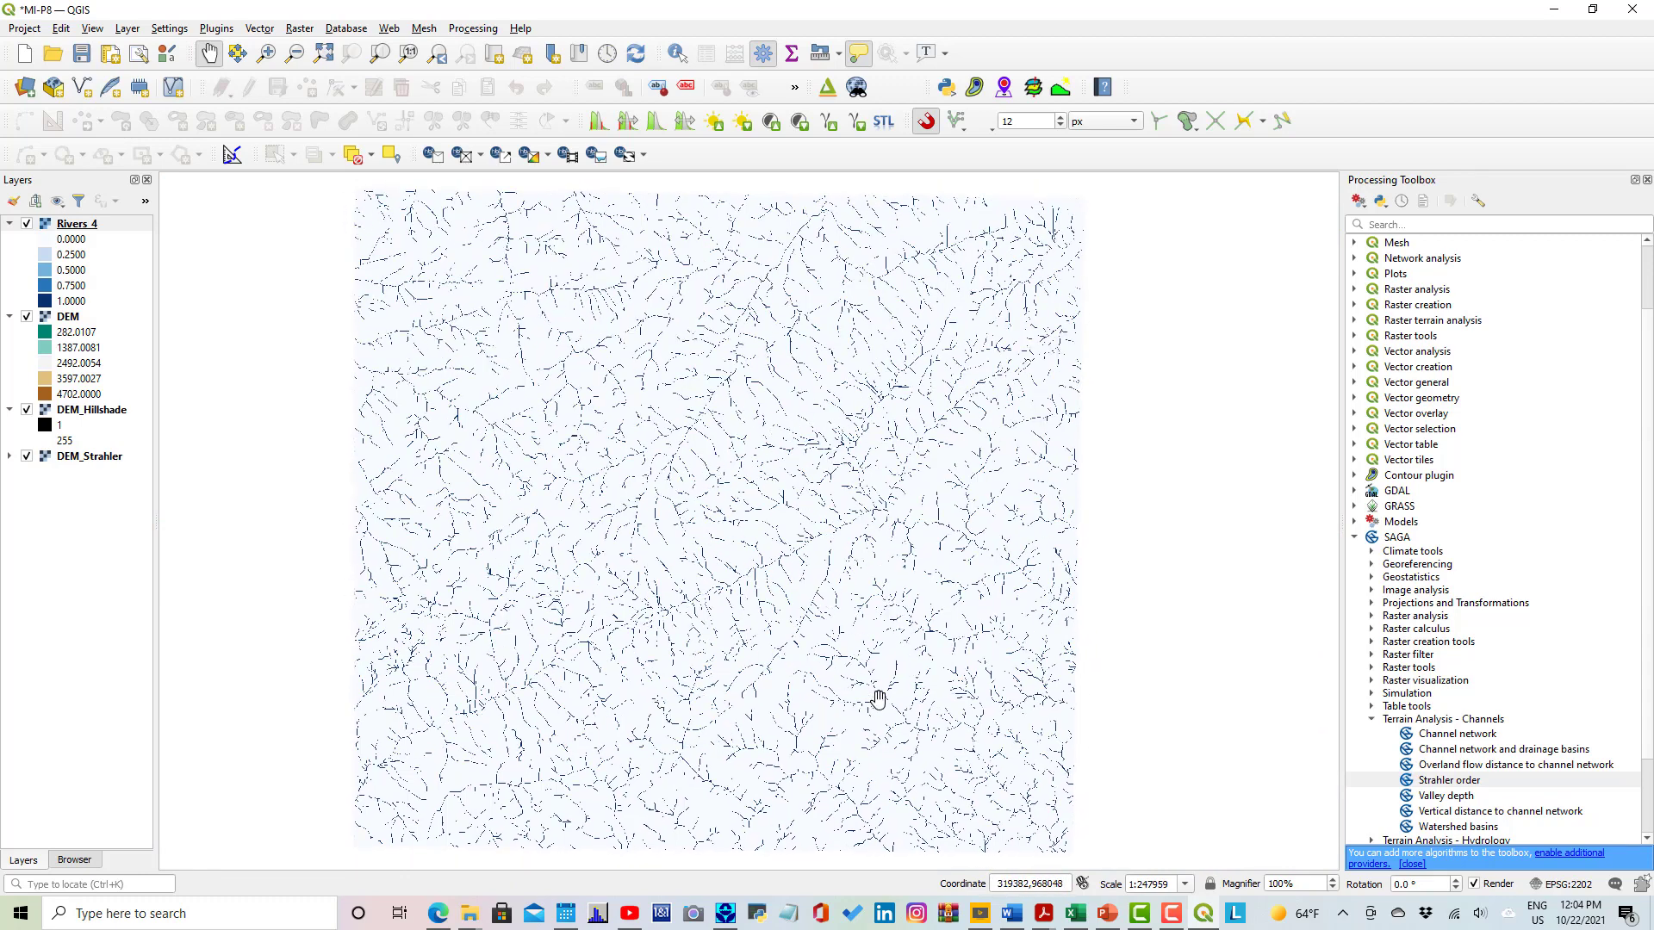
Switch to PowerPoint and read the resulting drainage network on slide 8 and the channel network instructions on slide 9.
{"action": "left_click", "coordinate": [1108, 913]}
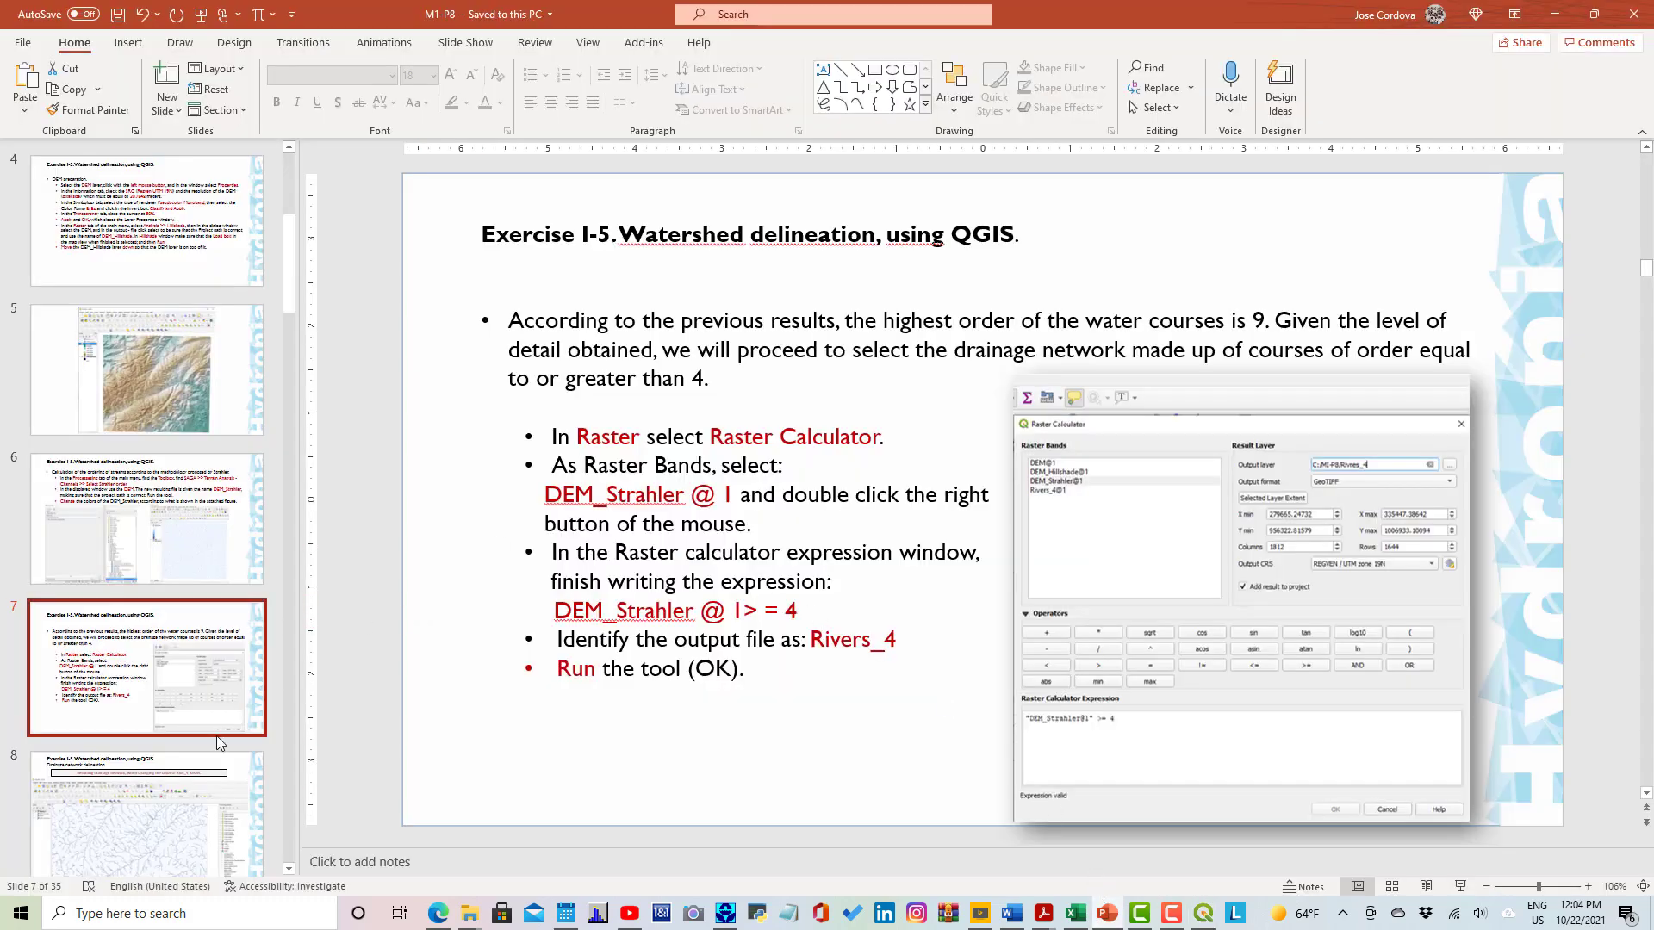
{"action": "left_click", "coordinate": [181, 827]}
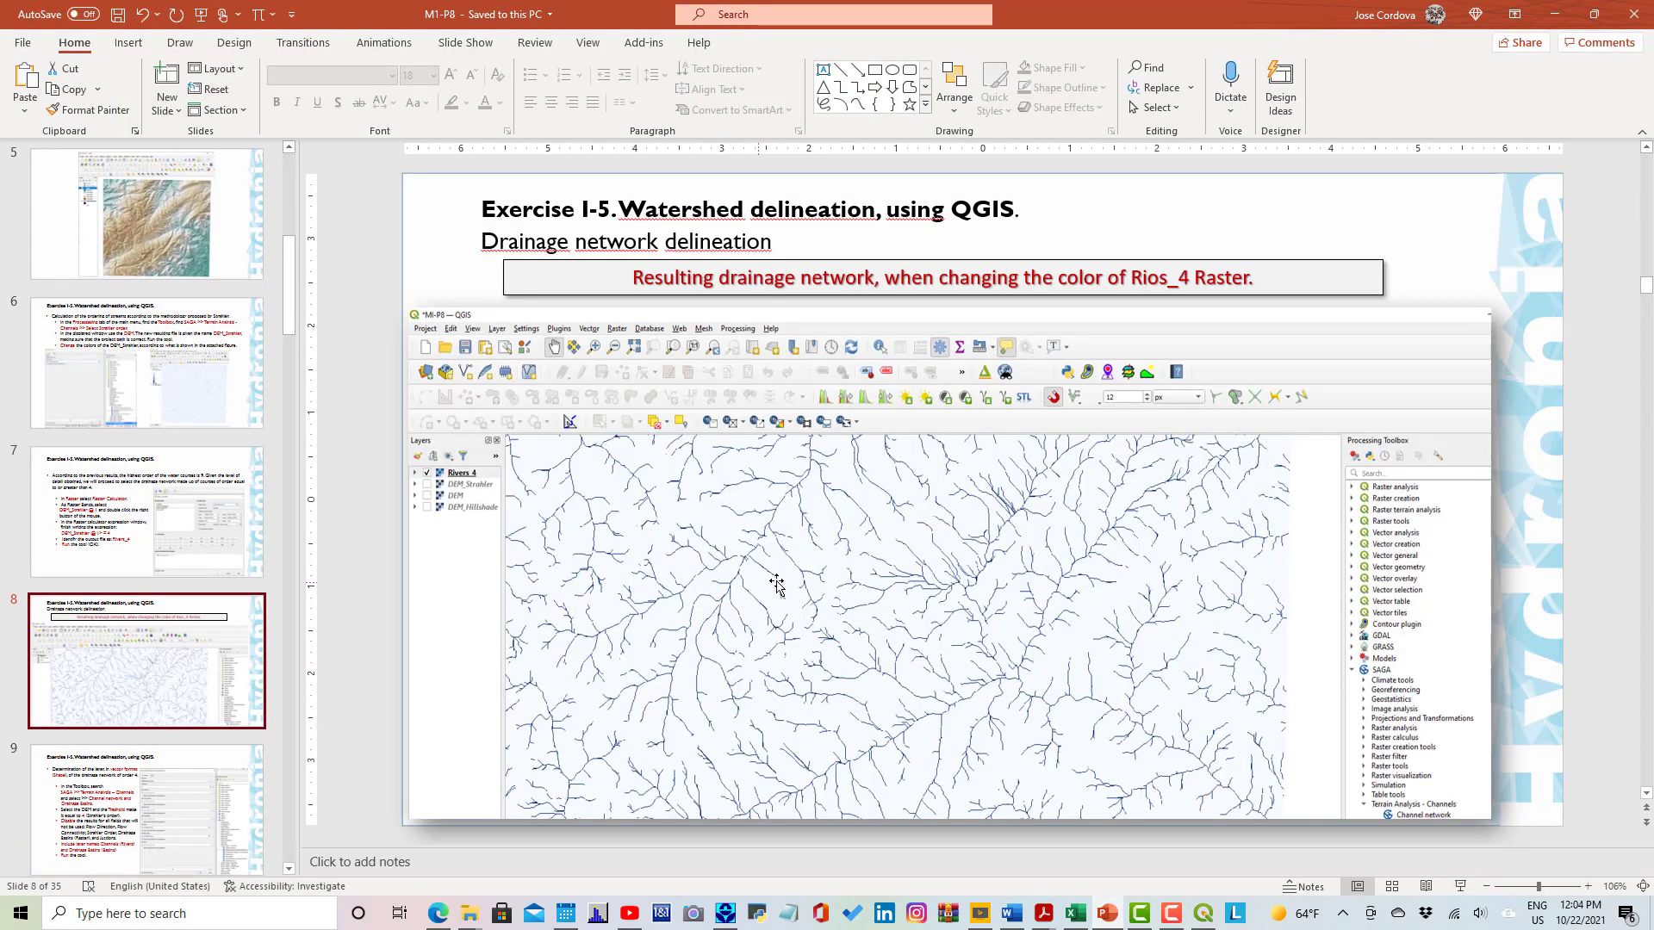
{"action": "left_click", "coordinate": [172, 818]}
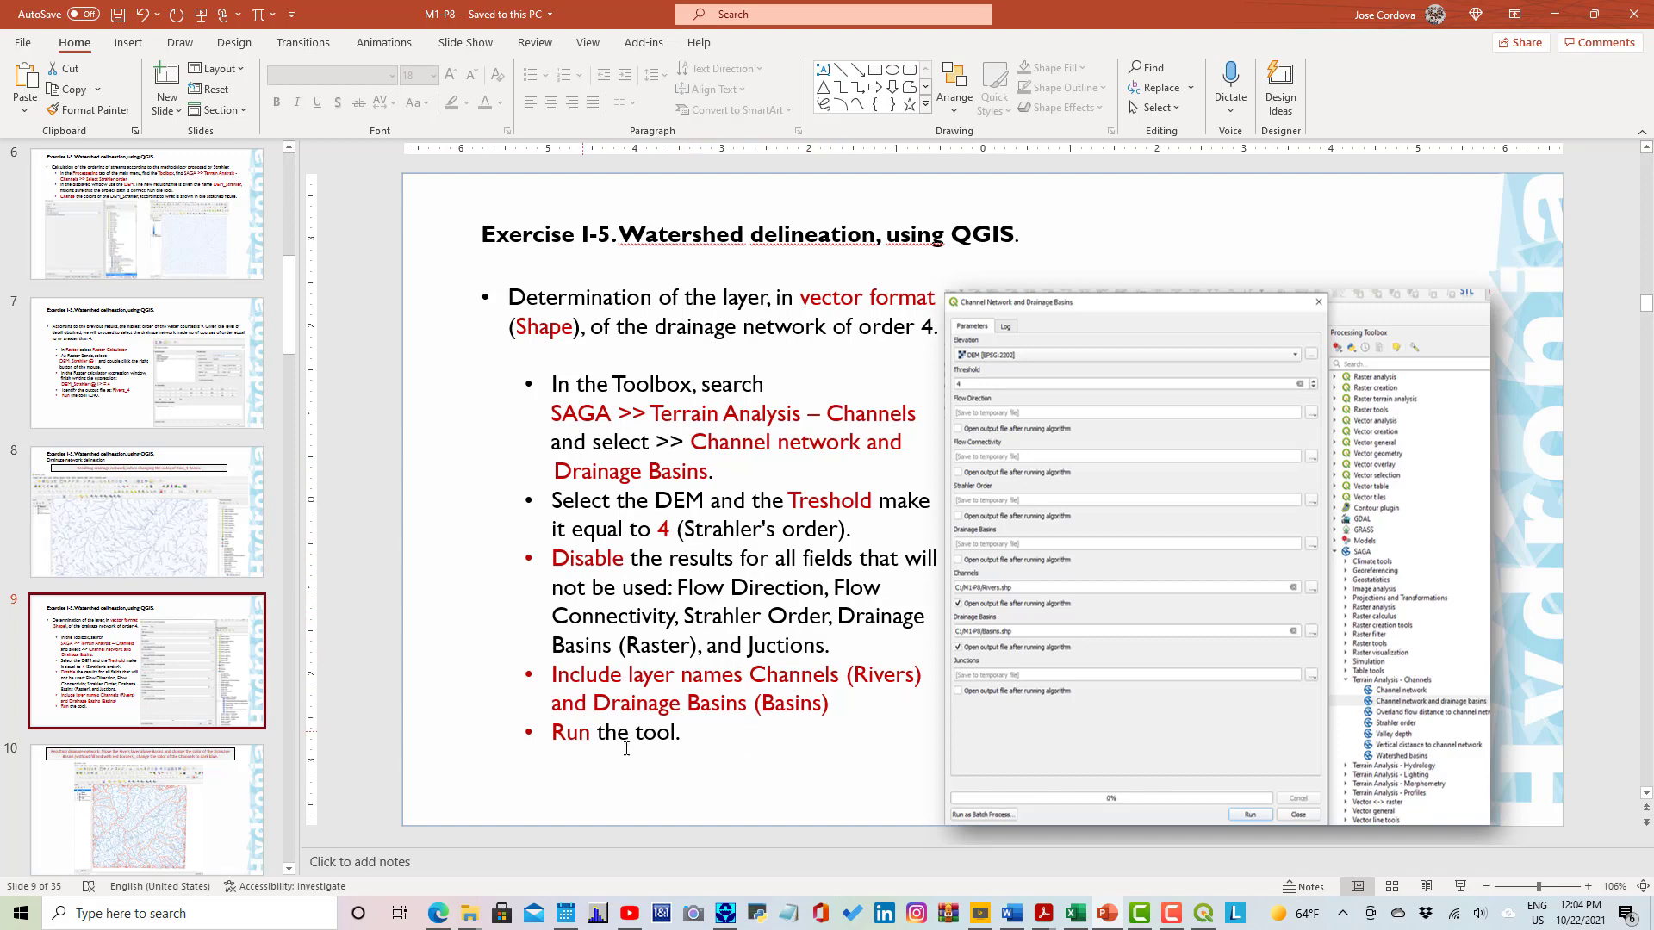
Switch back to QGIS and open SAGA's Channel network and drainage basins tool, setting Elevation to DEM and Threshold to 4.
{"action": "left_click", "coordinate": [1202, 913]}
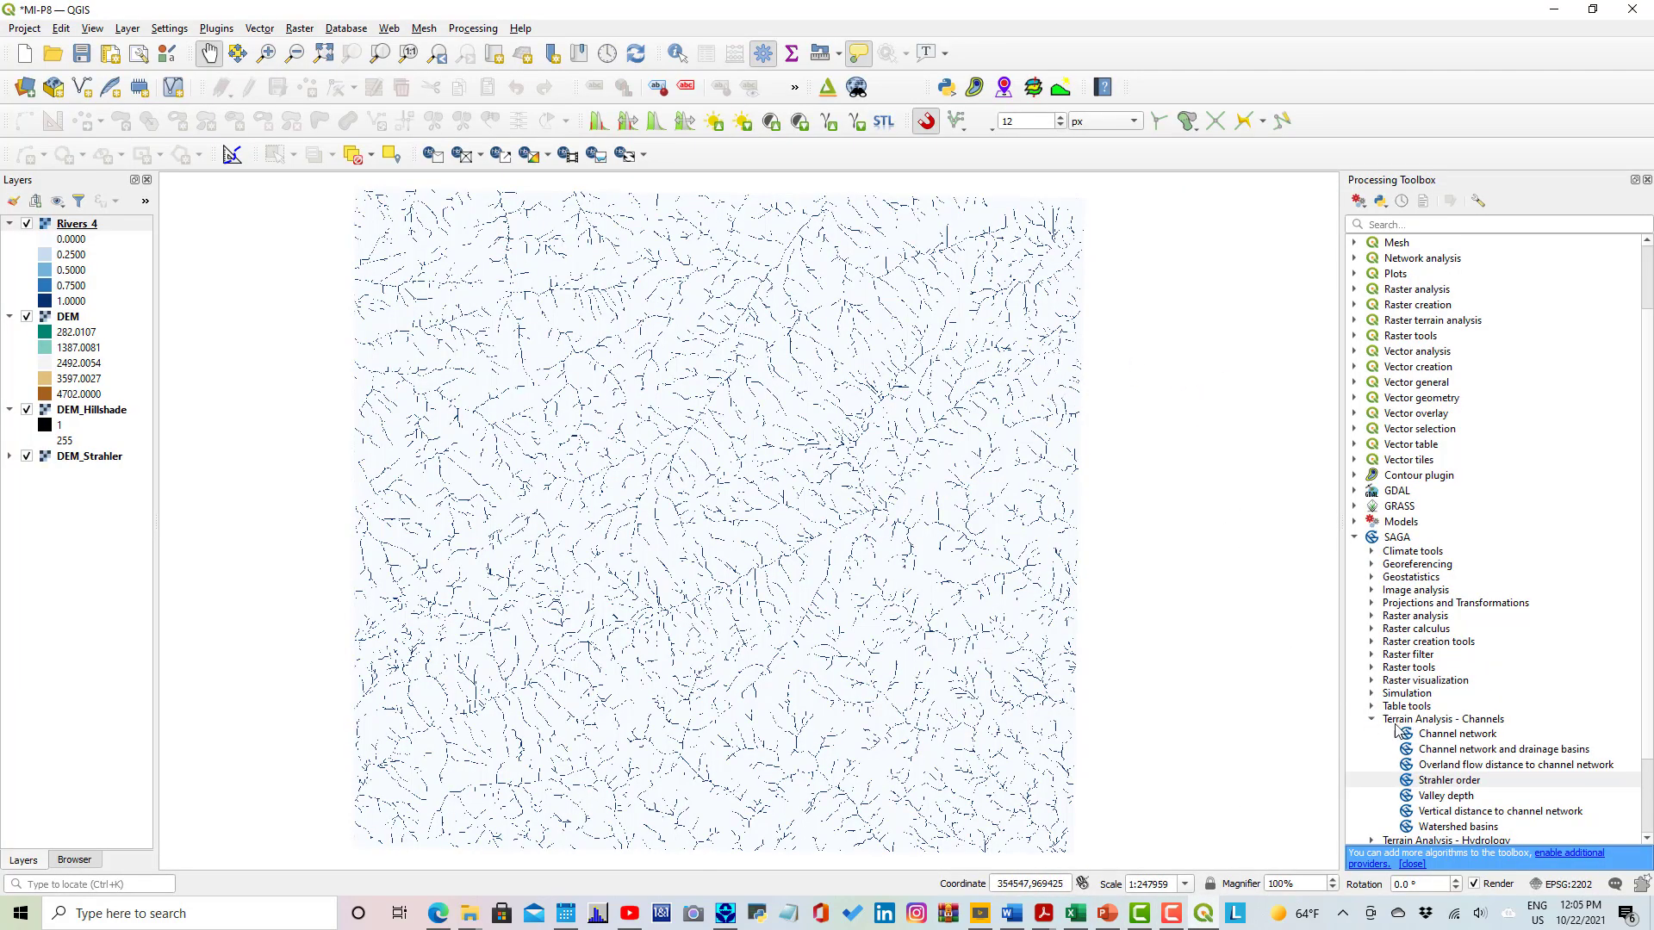
{"action": "double_click", "coordinate": [1432, 751]}
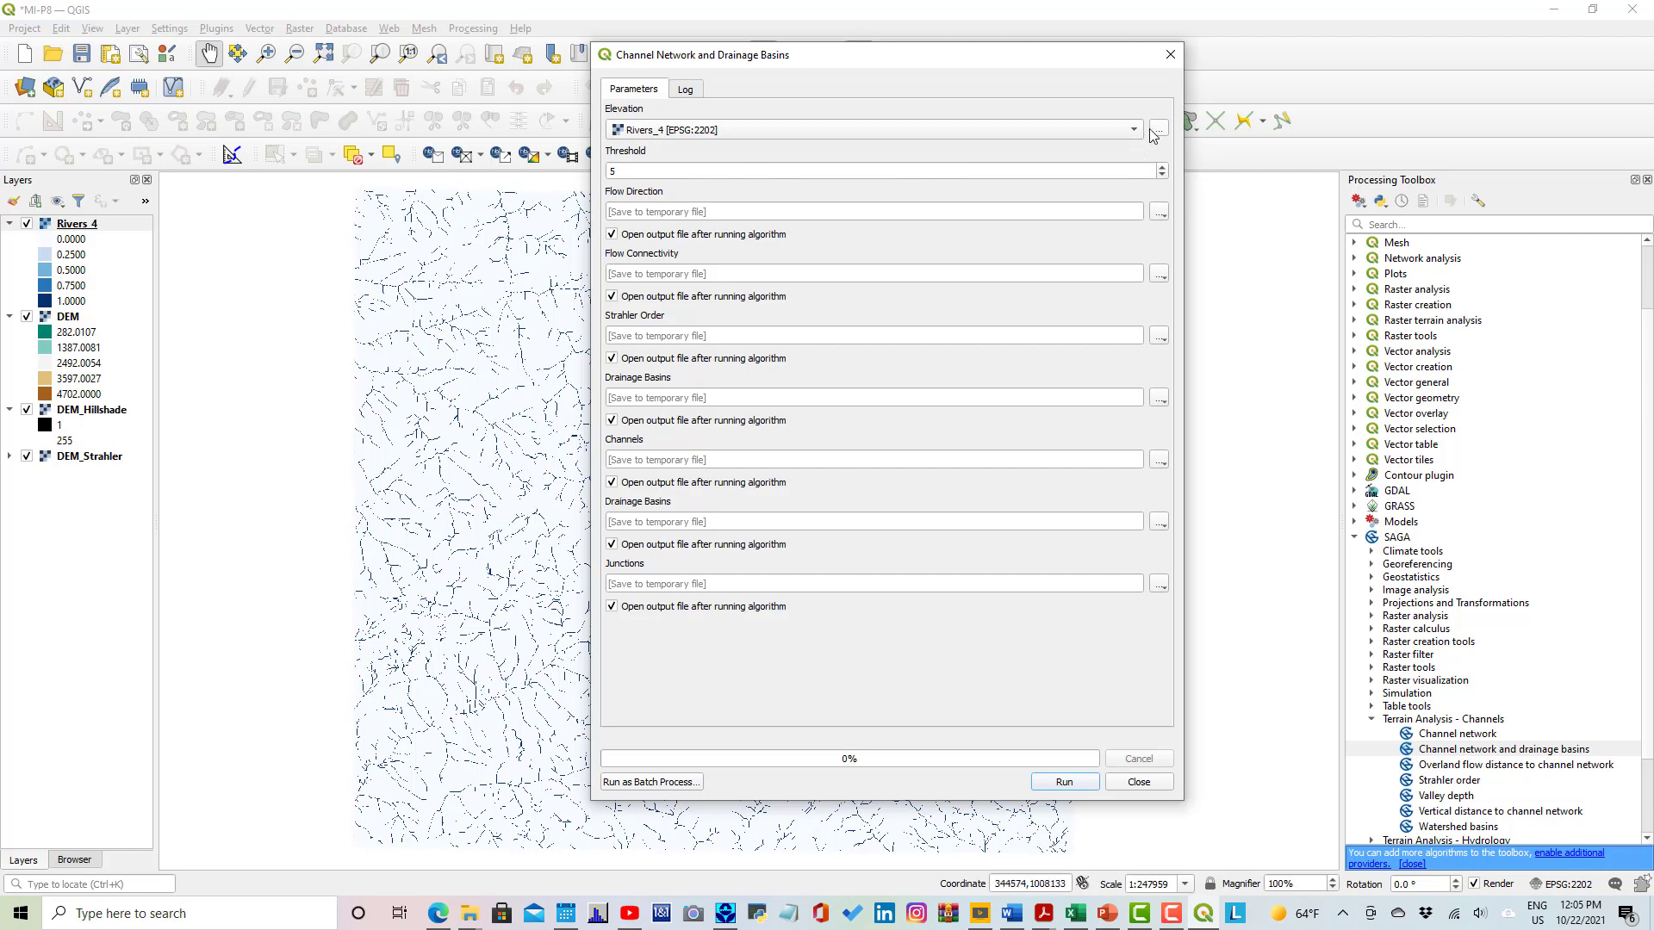
{"action": "left_click", "coordinate": [1135, 131]}
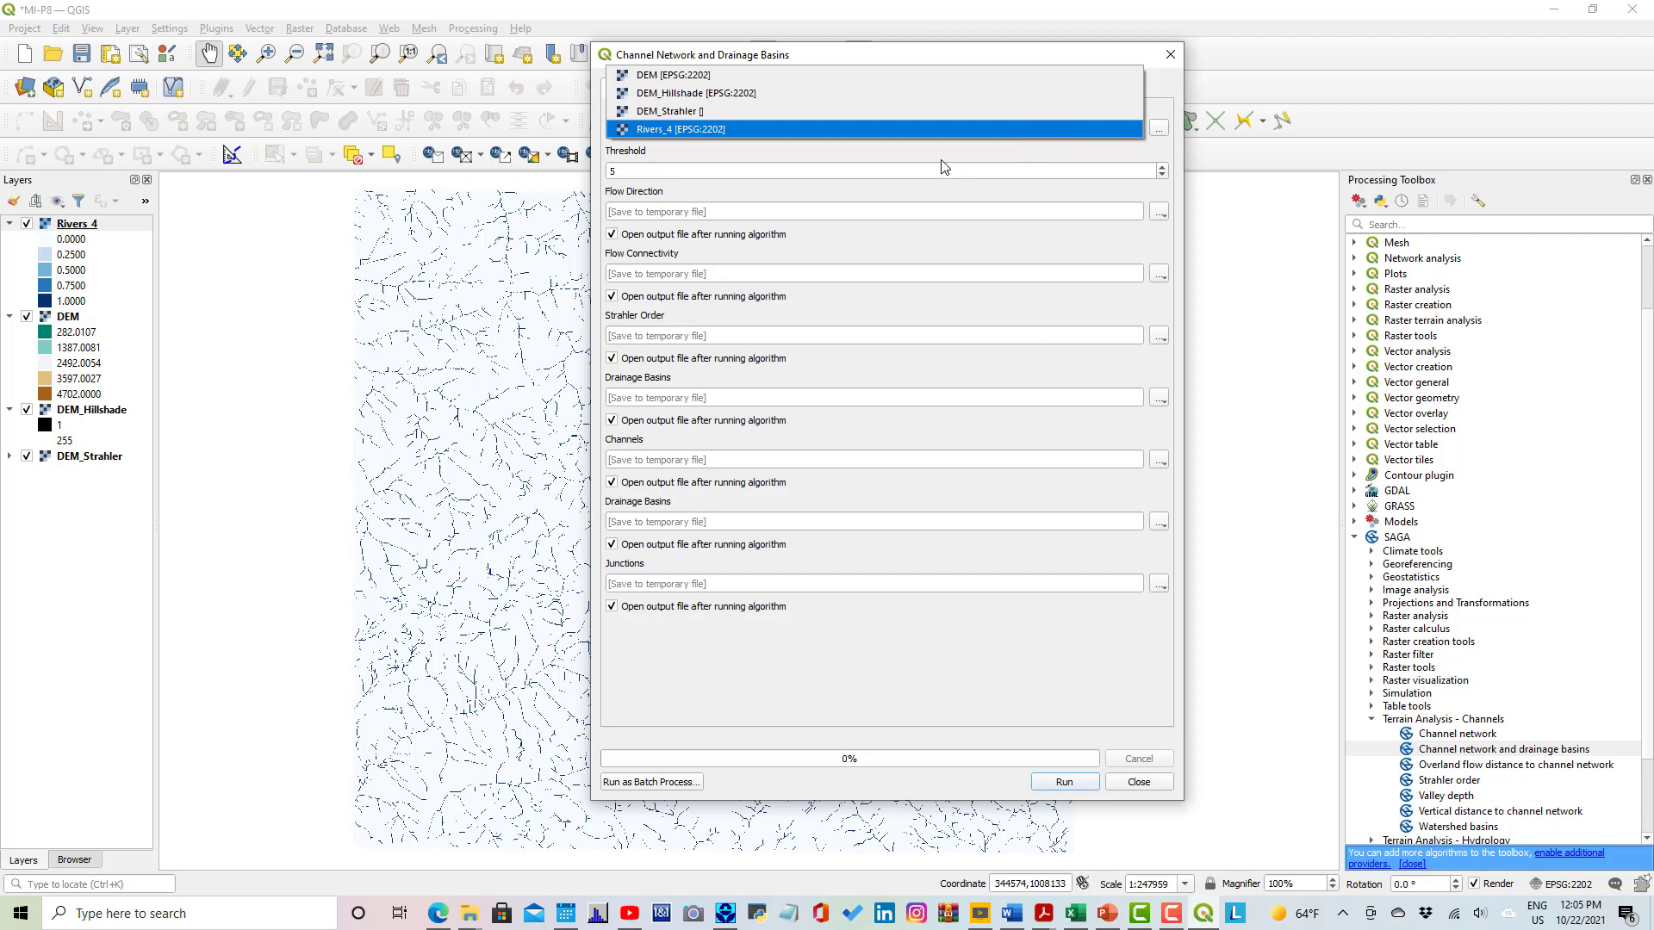
{"action": "left_click", "coordinate": [698, 75]}
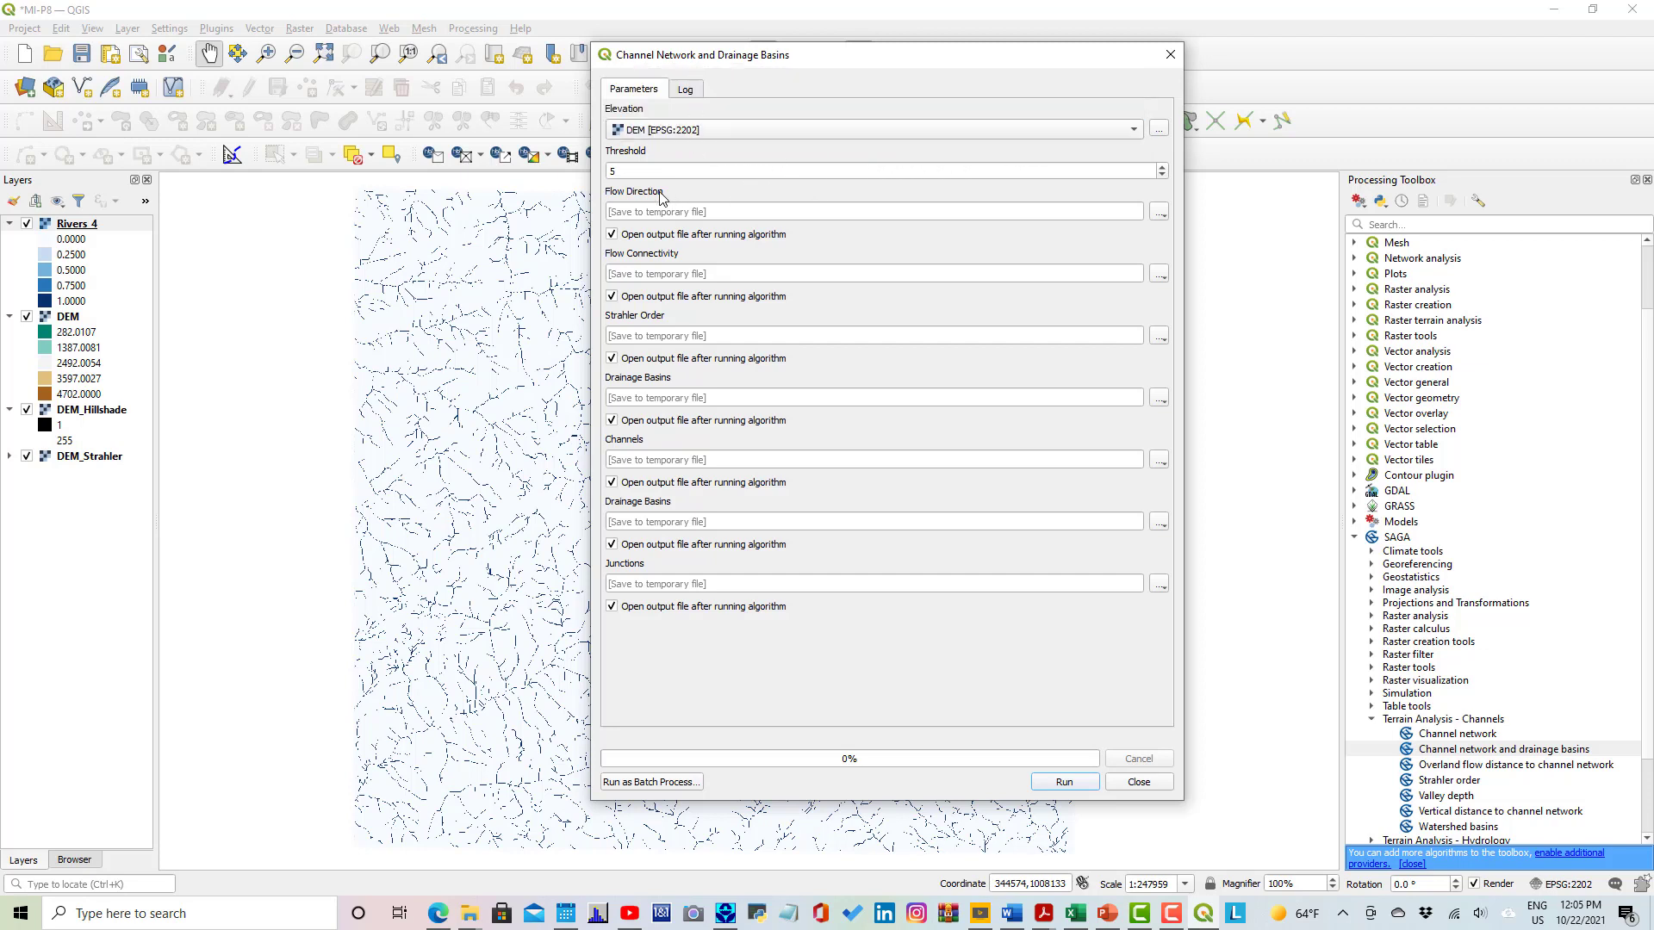
{"action": "left_click", "coordinate": [620, 169]}
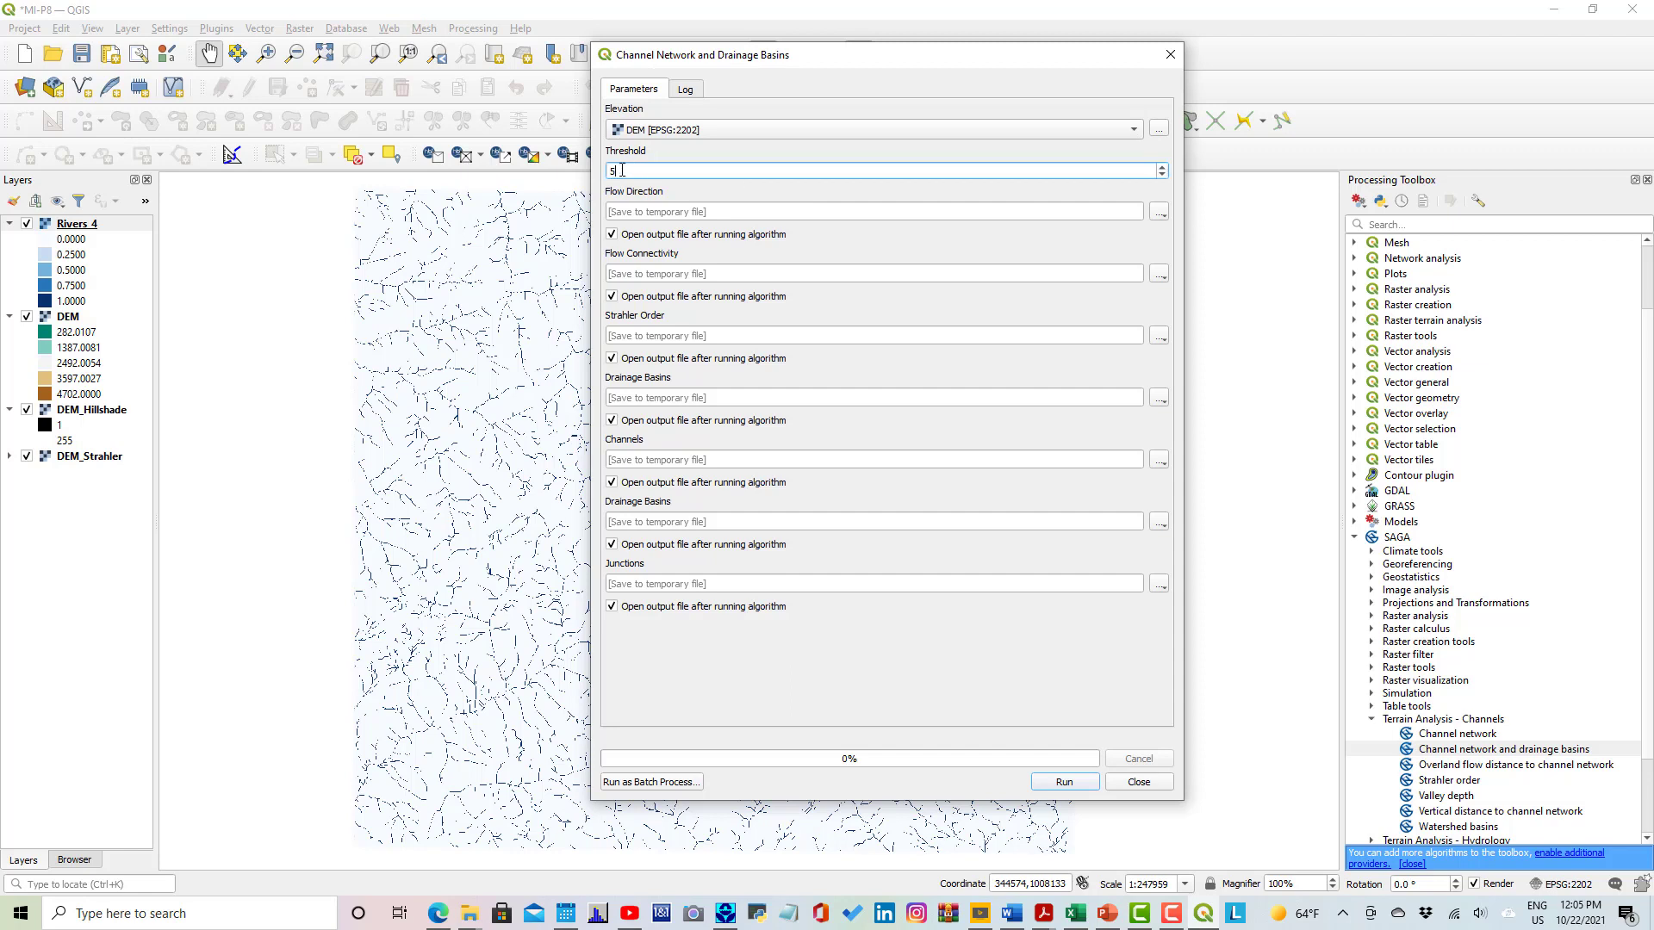
{"action": "left_click_drag", "start_coordinate": [621, 169], "coordinate": [588, 172]}
{"action": "type", "text": "4"}
{"action": "left_click", "coordinate": [740, 154]}
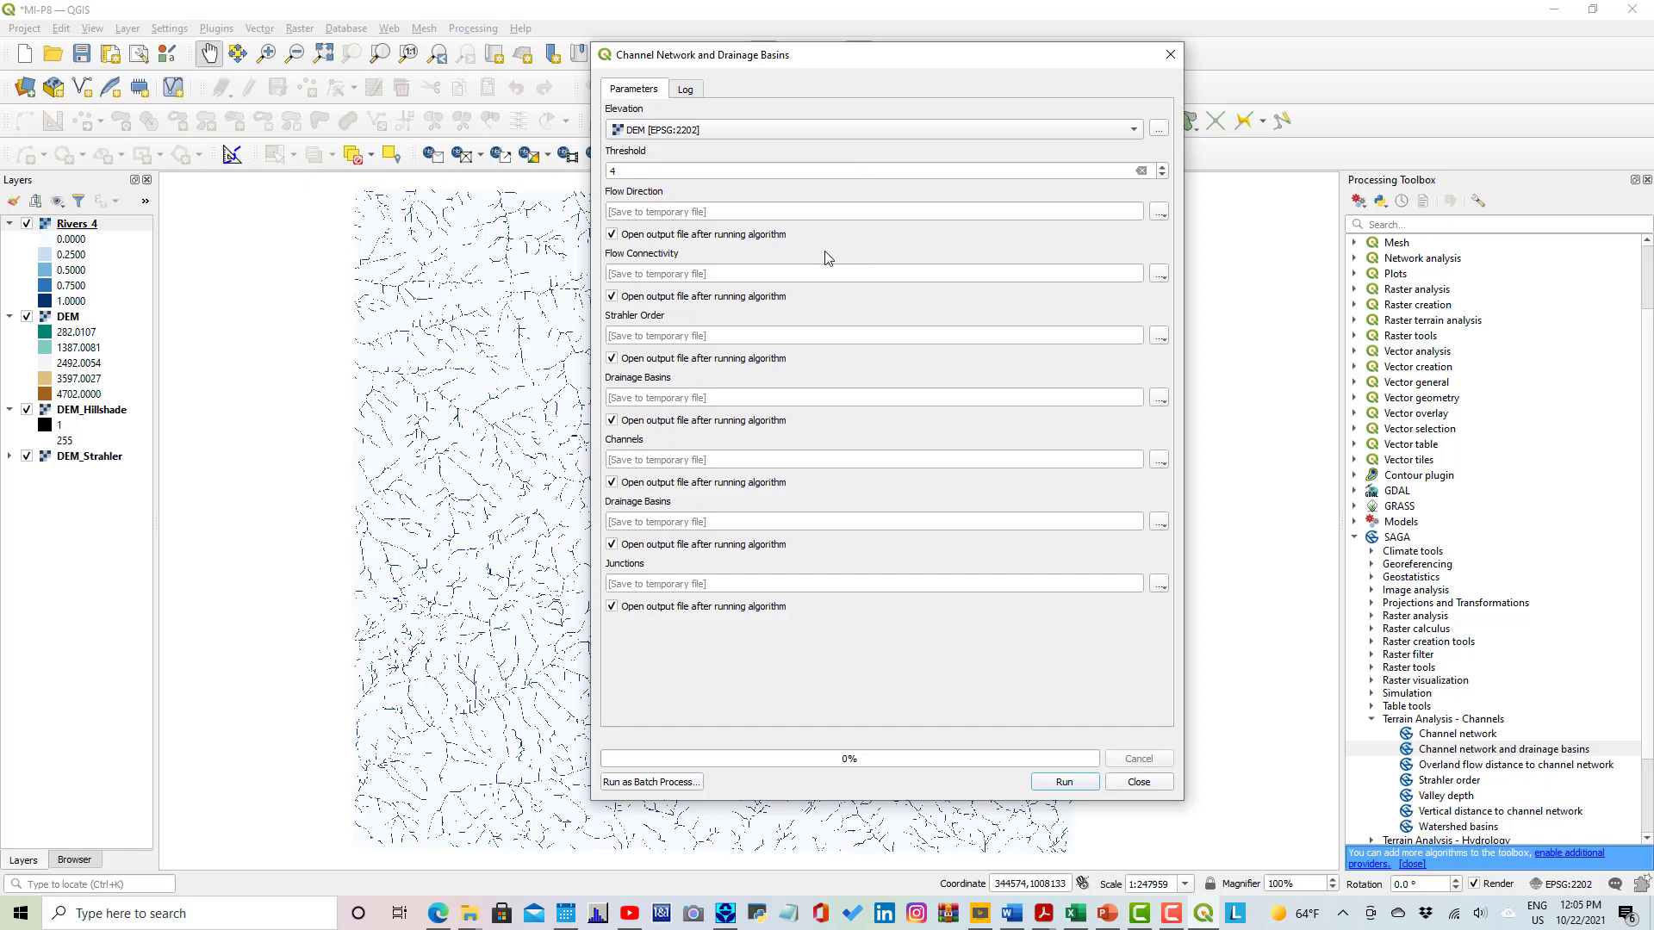
Disable opening the Flow Direction, Flow Connectivity, Strahler Order and first (raster) Drainage Basins outputs after the run.
{"action": "left_click", "coordinate": [612, 235]}
{"action": "left_click", "coordinate": [613, 297]}
{"action": "left_click", "coordinate": [611, 358]}
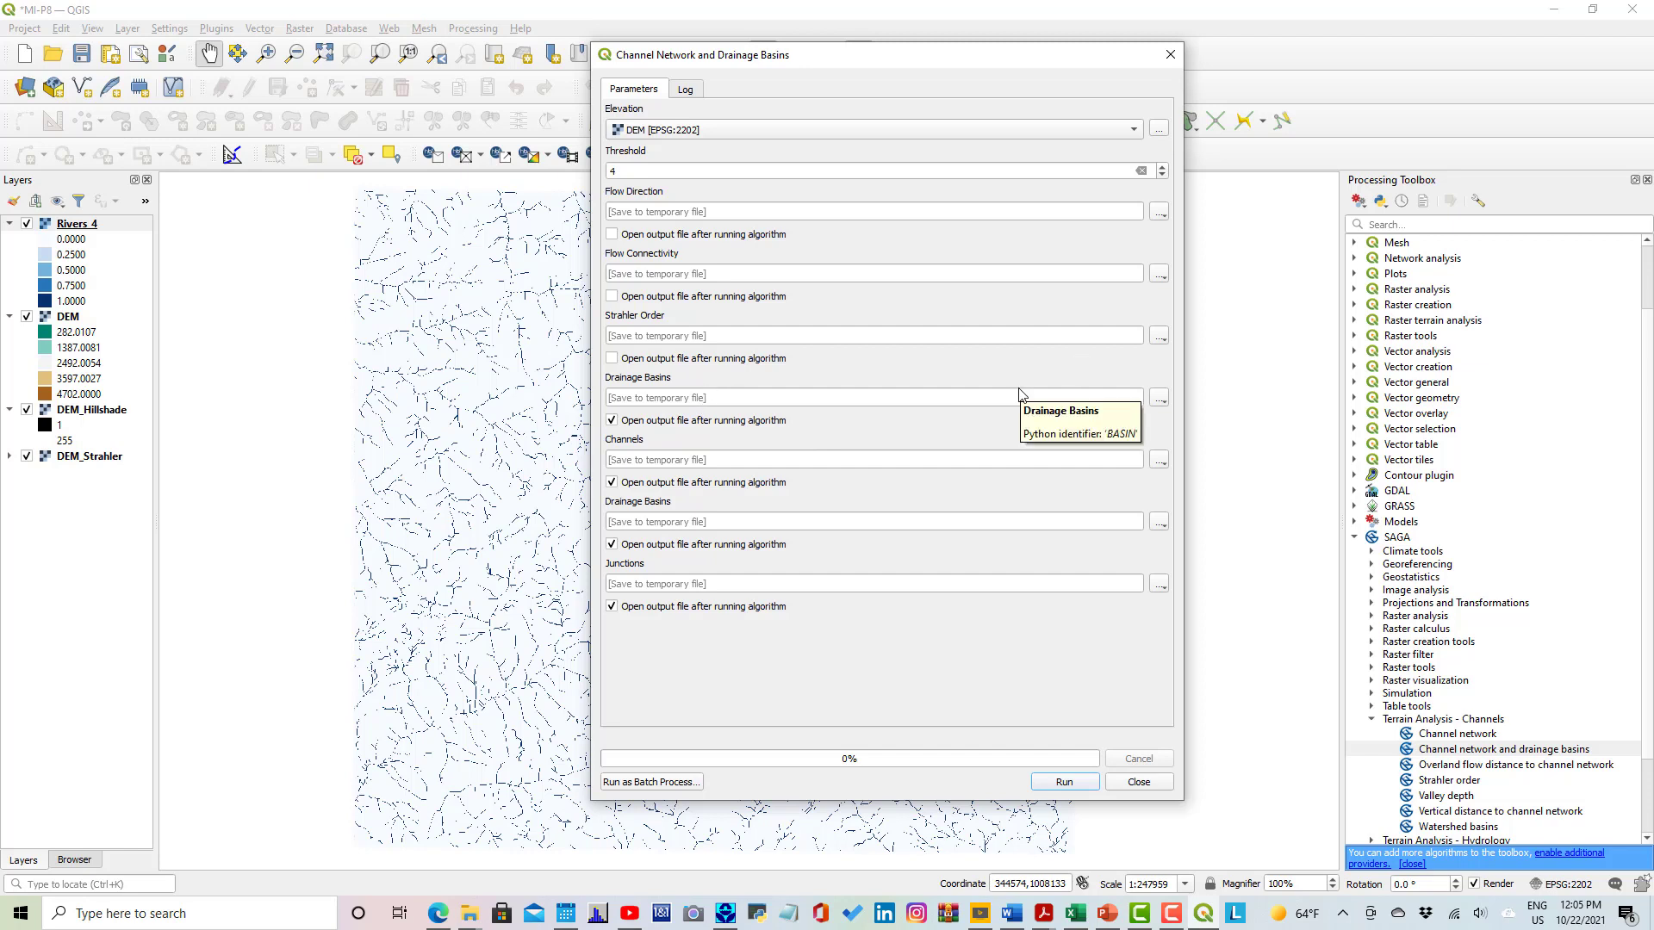
{"action": "left_click", "coordinate": [611, 420]}
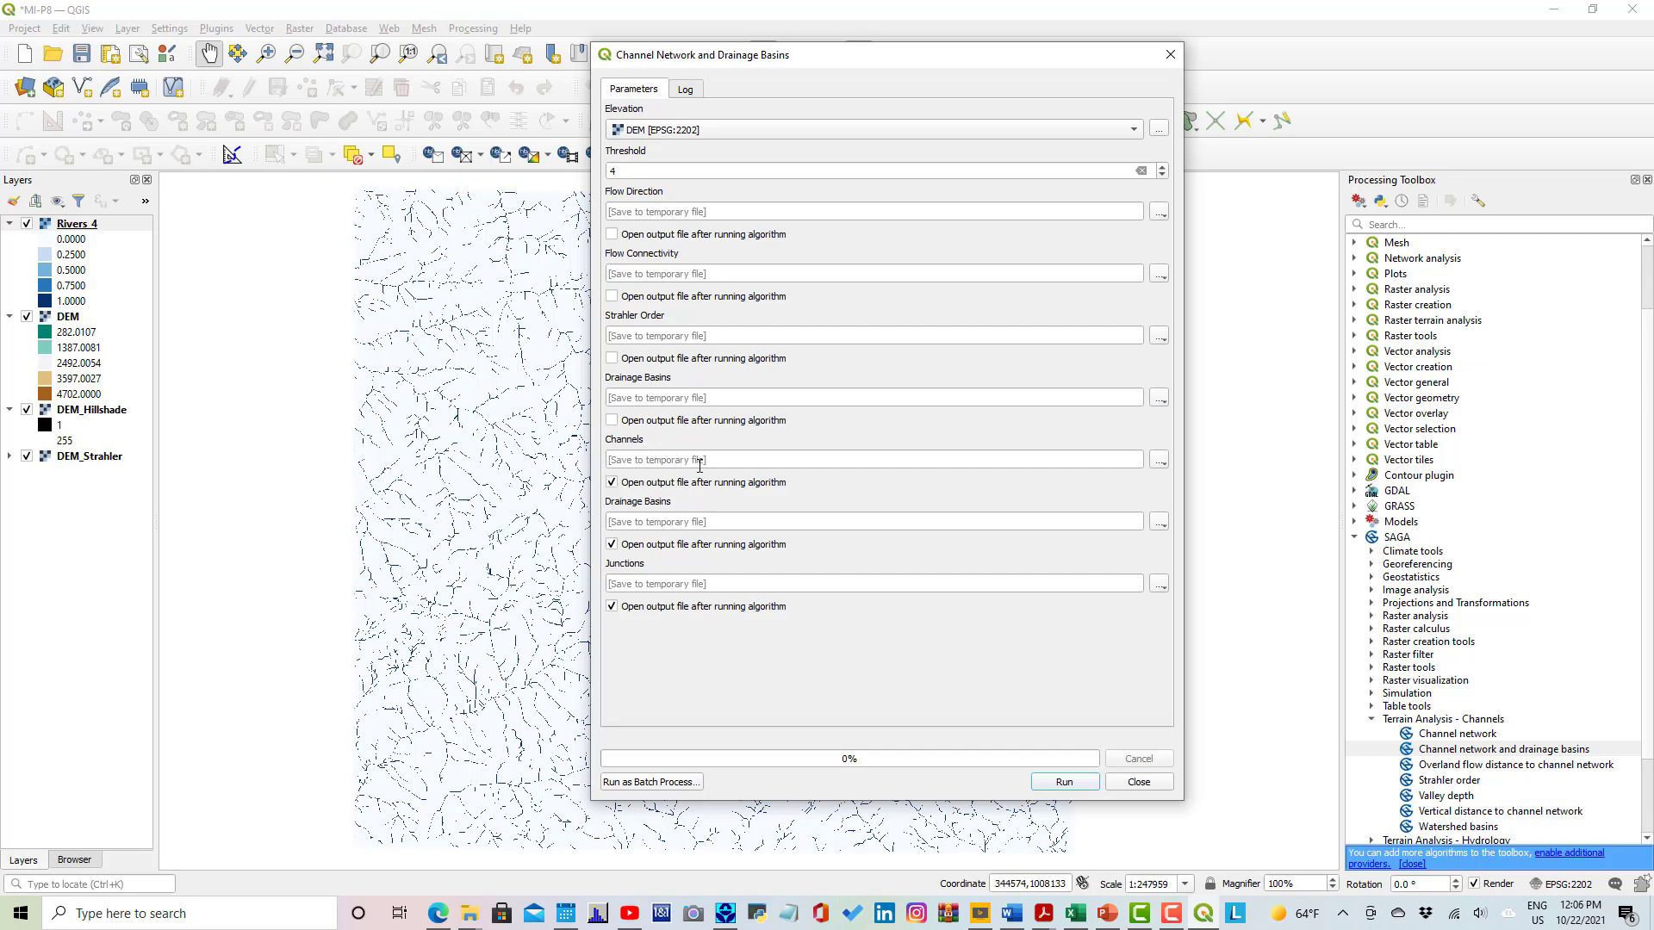
Set the Channels output to a shapefile named Rivers in the C:\M1-P8 folder.
{"action": "left_click", "coordinate": [1159, 461]}
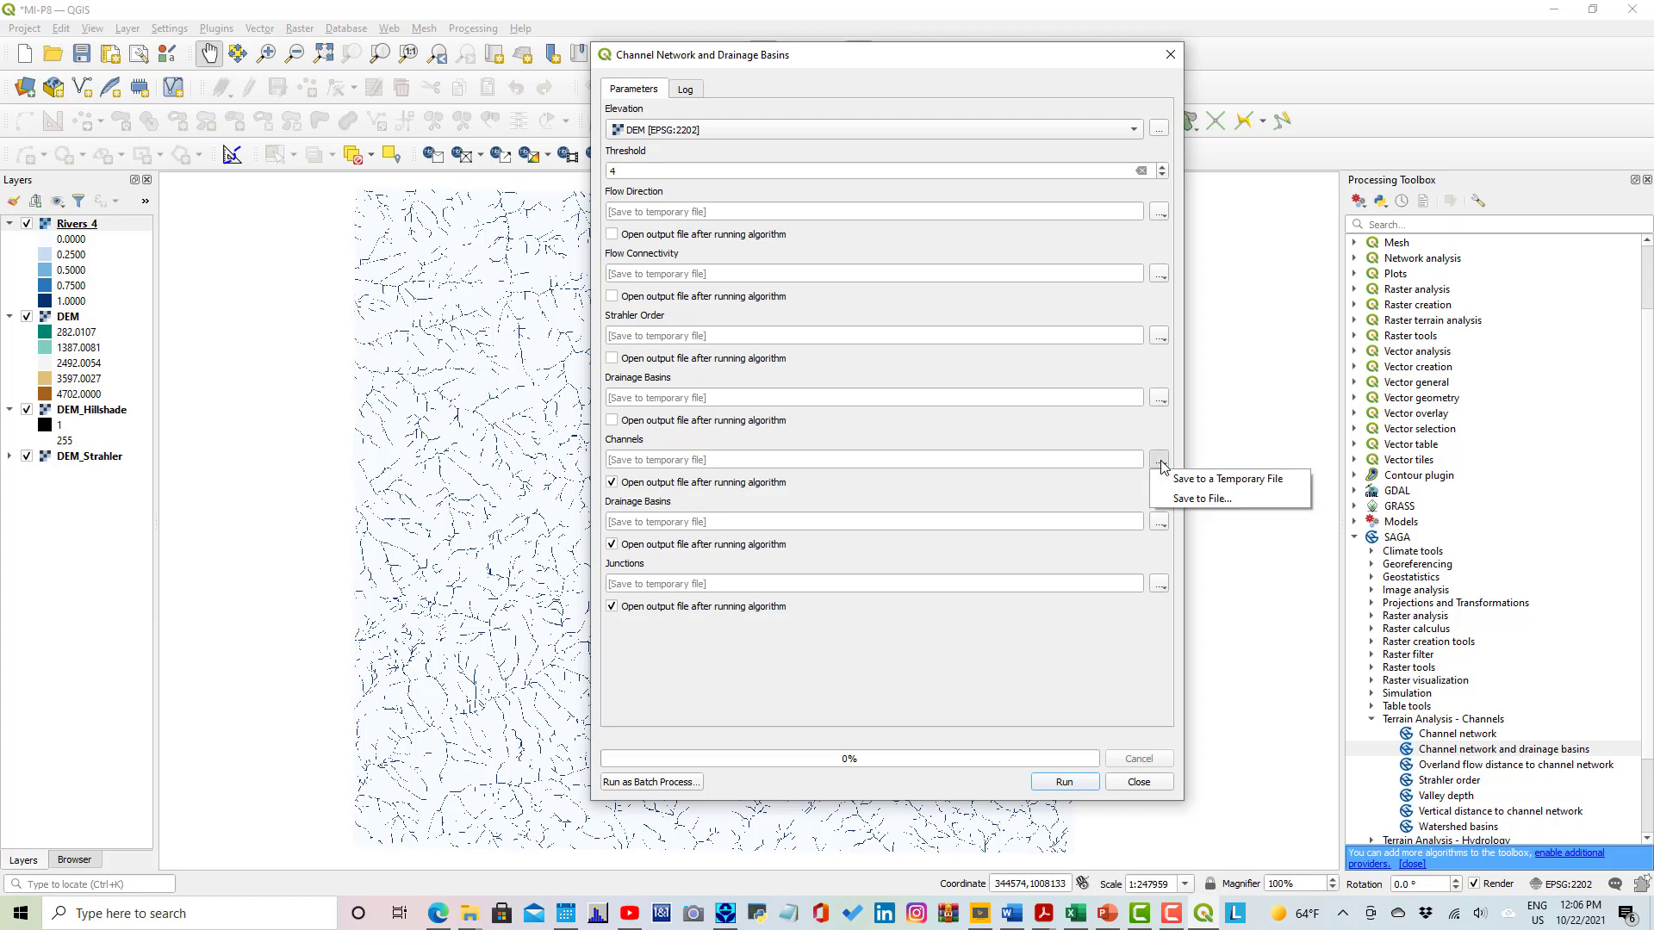
{"action": "left_click", "coordinate": [1178, 502]}
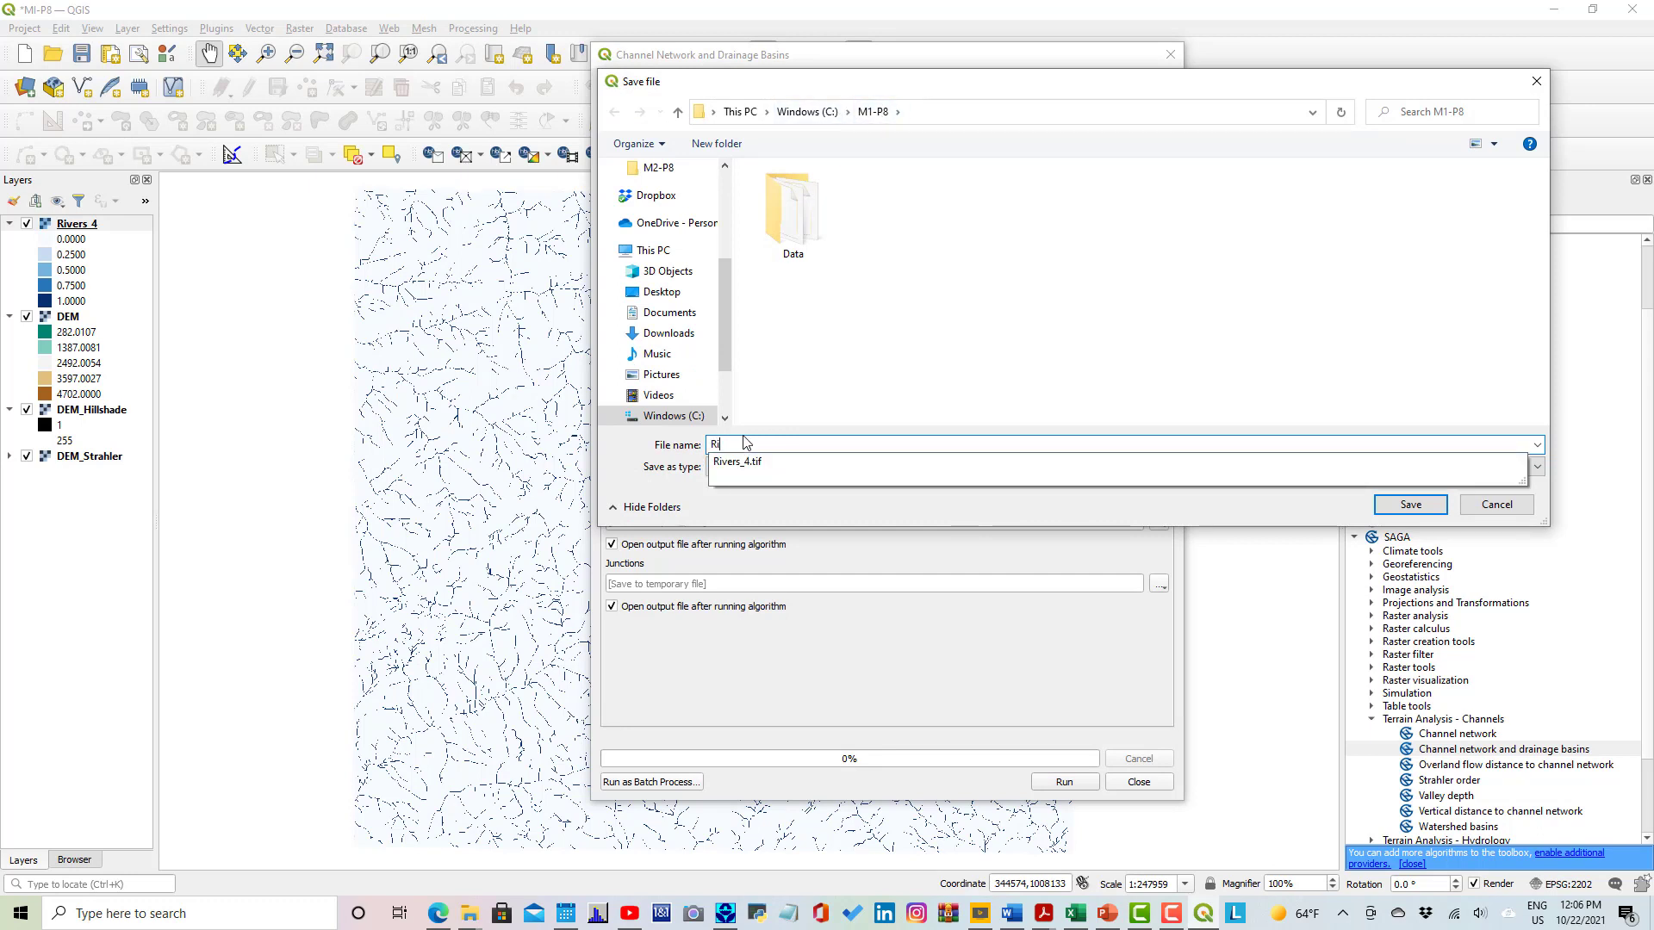
{"action": "type", "text": "vers"}
{"action": "left_click", "coordinate": [1328, 405]}
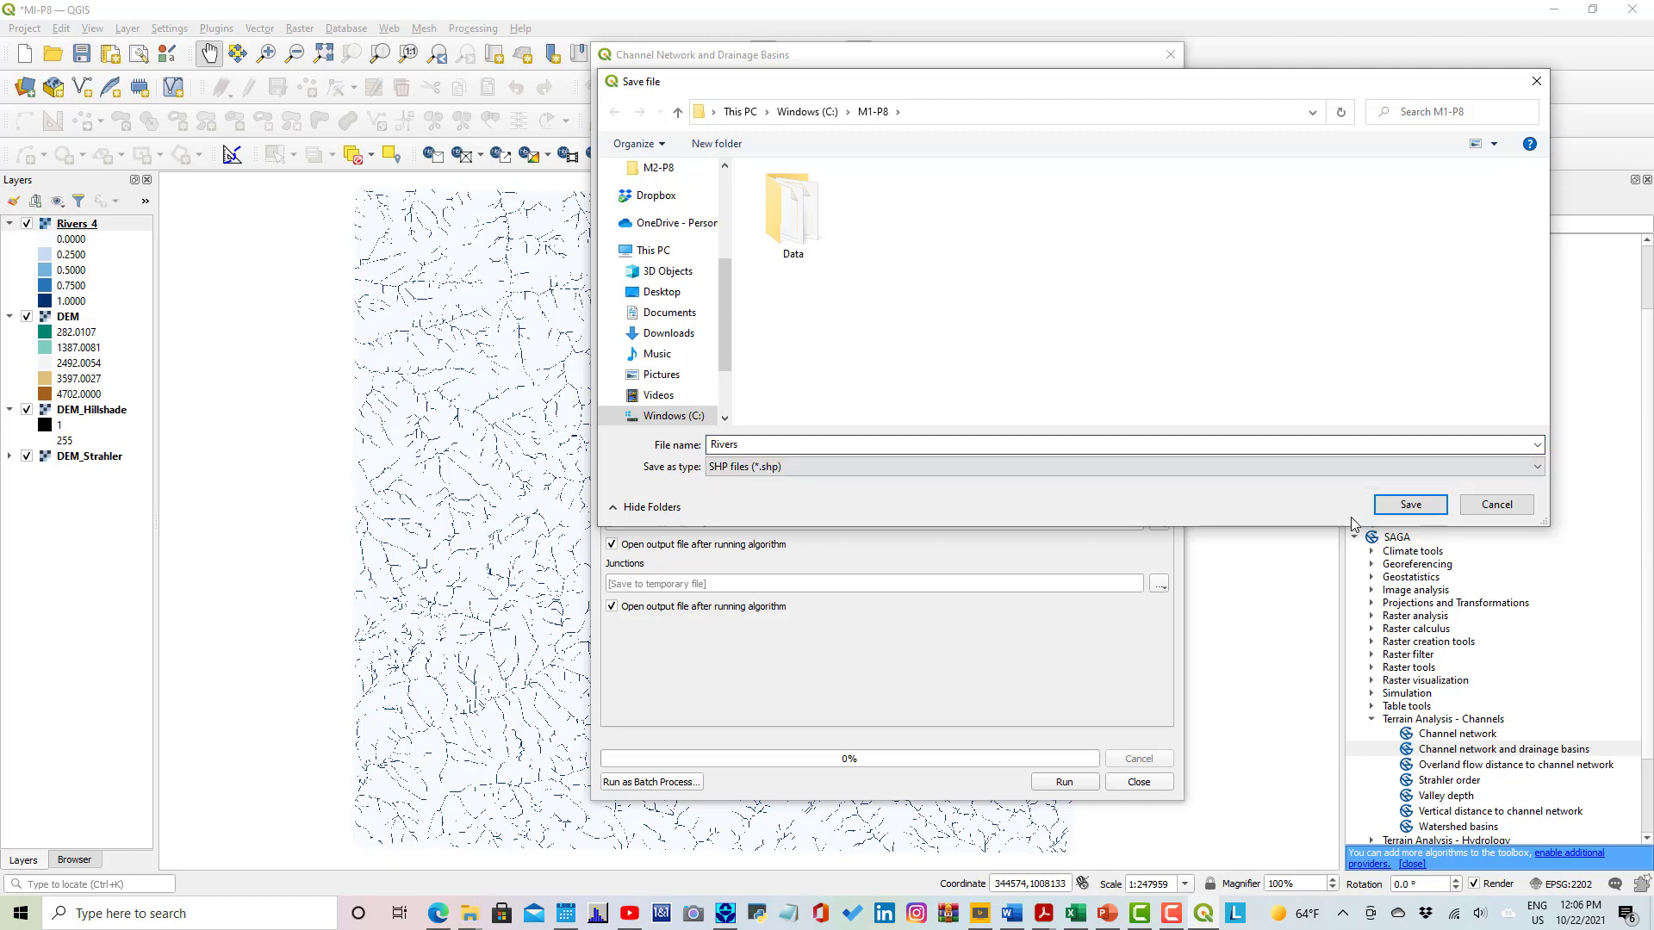
{"action": "left_click", "coordinate": [1410, 505]}
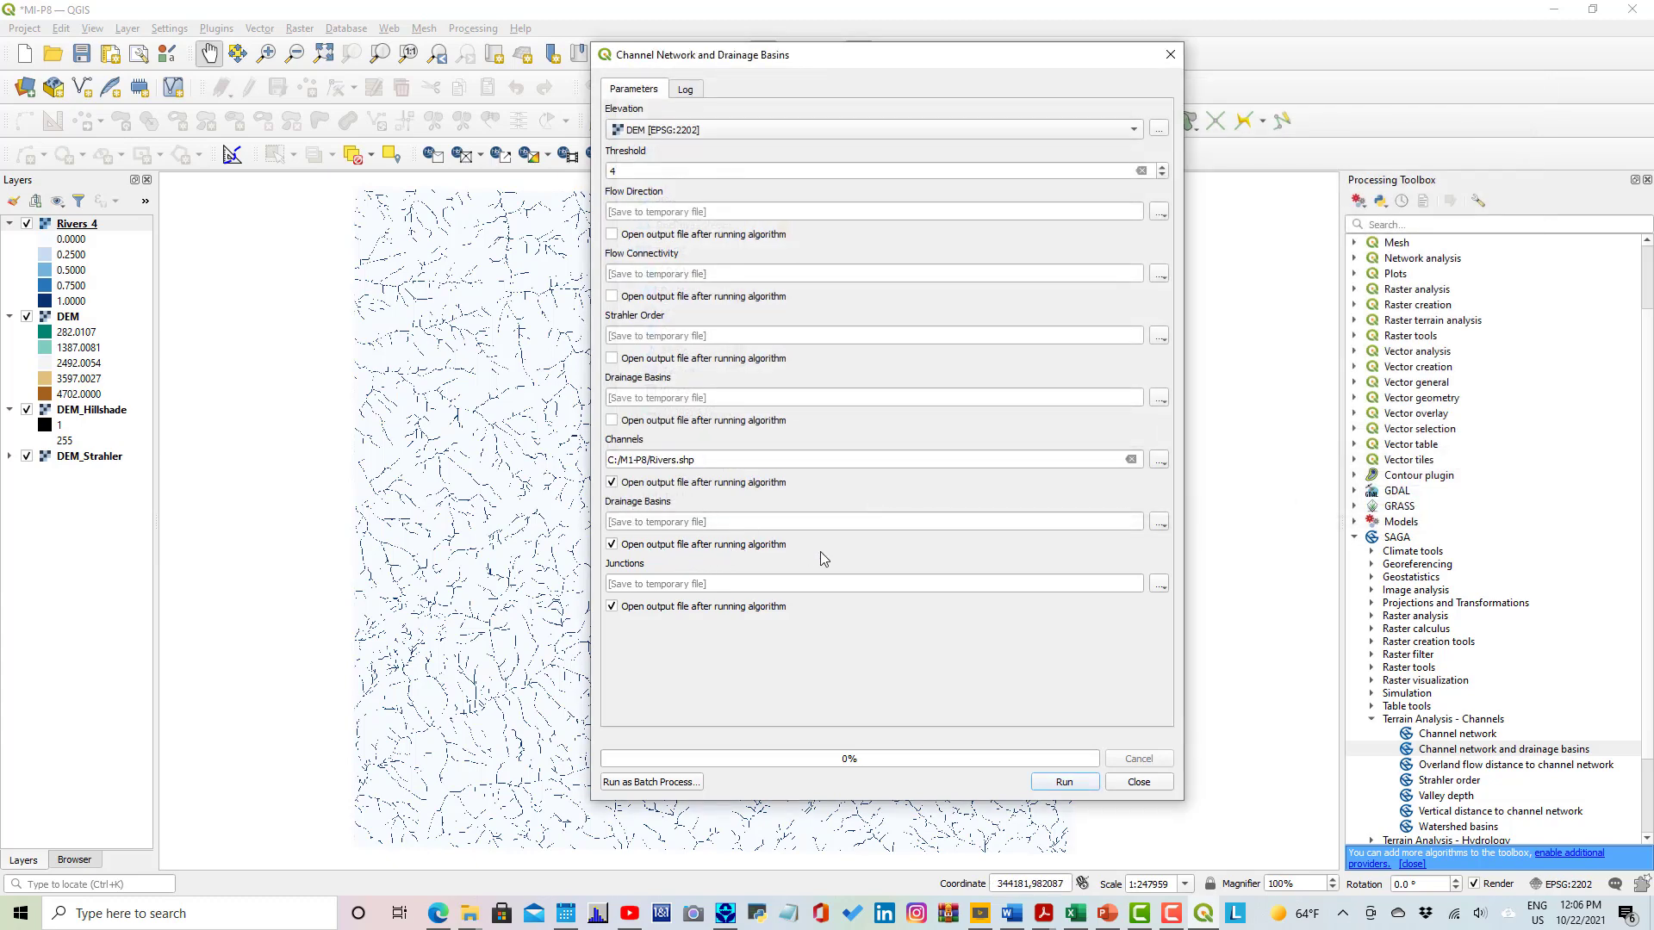
Set the second (vector) Drainage Basins output to a shapefile named Basins in the C:\M1-P8 folder.
{"action": "left_click", "coordinate": [1159, 523]}
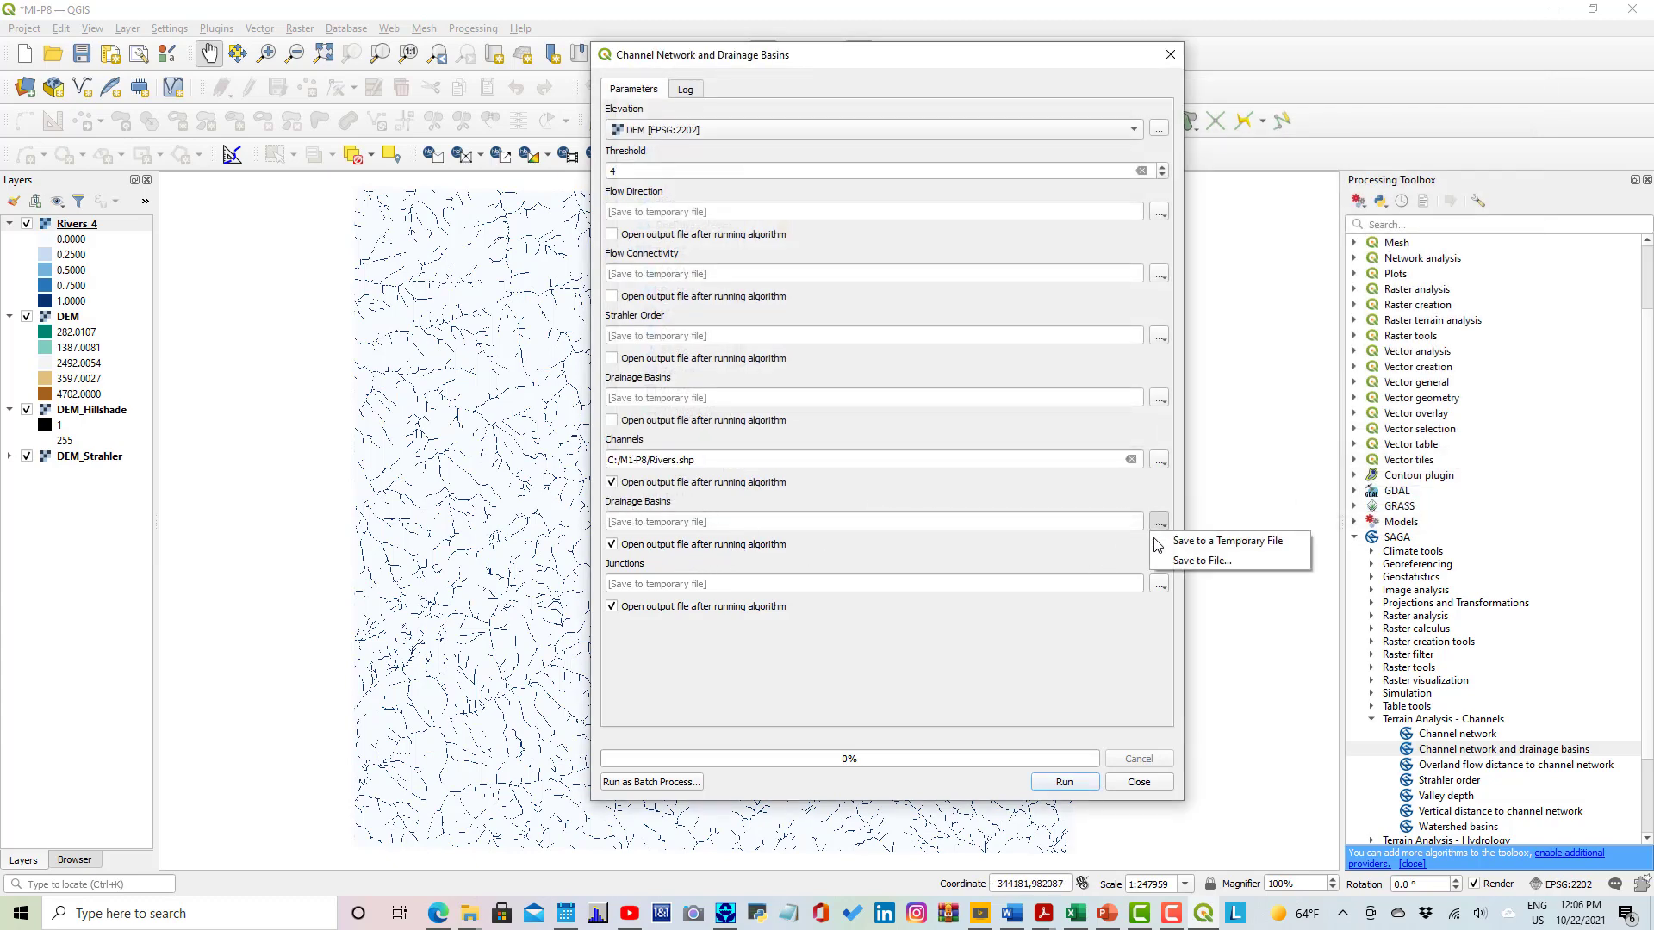
{"action": "left_click", "coordinate": [1173, 558]}
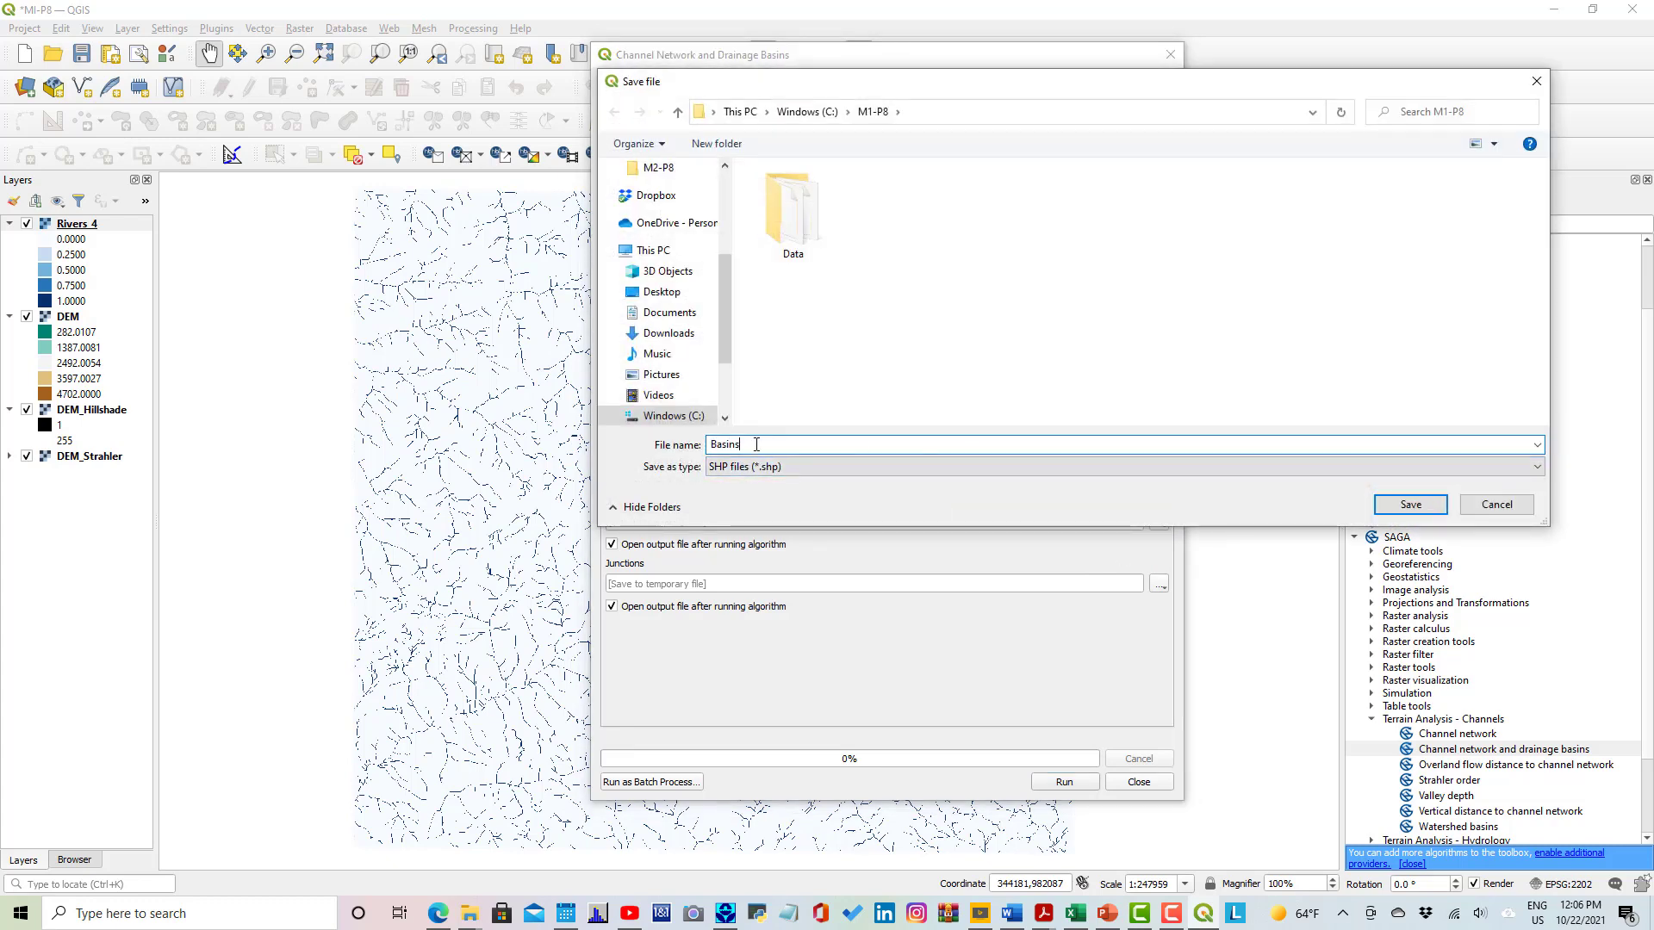
{"action": "left_click", "coordinate": [1409, 506]}
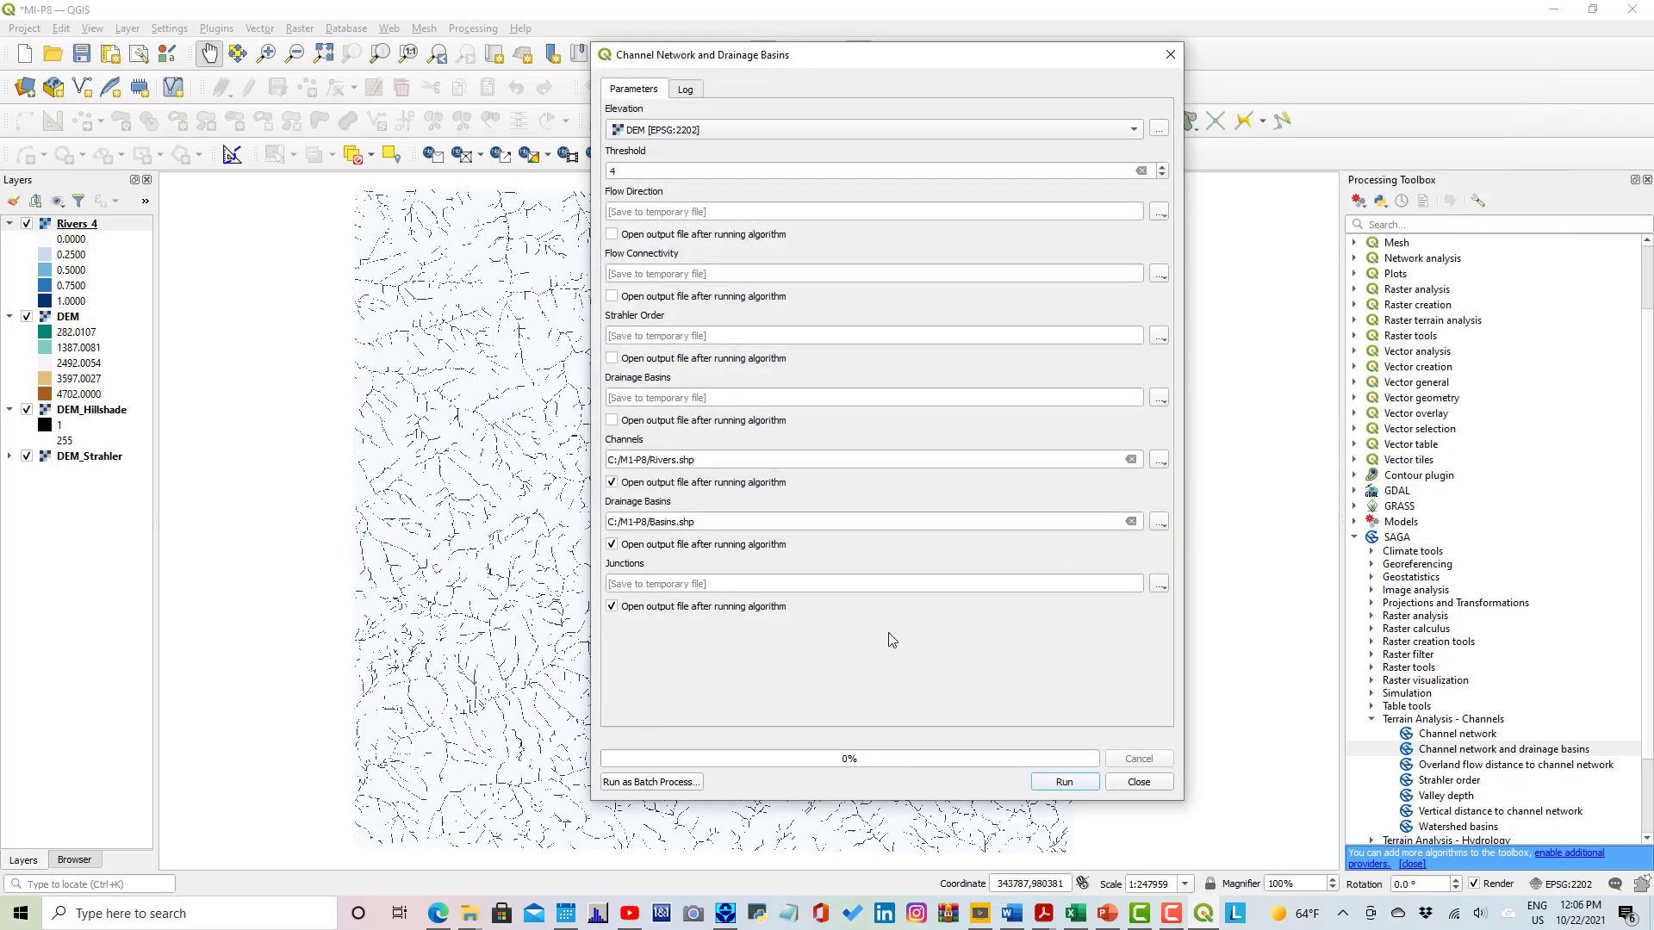
Disable opening the Junctions output and run the Channel Network and Drainage Basins tool.
{"action": "left_click", "coordinate": [612, 607]}
{"action": "left_click", "coordinate": [1068, 783]}
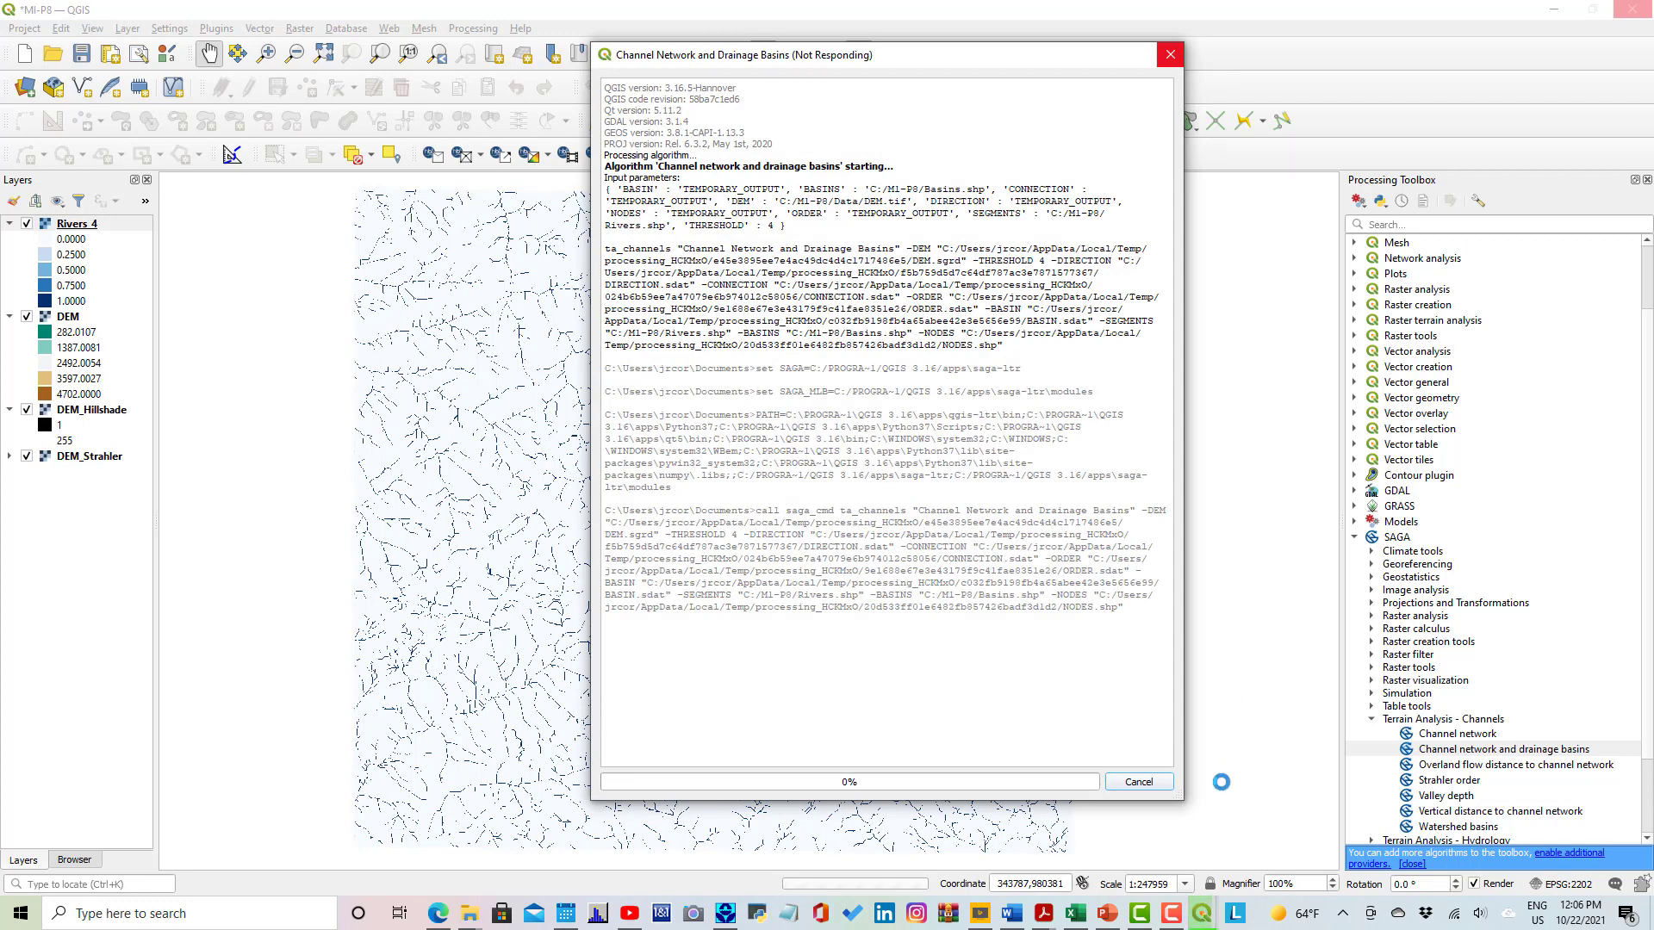
Read the Rivers and Basins styling instructions on PowerPoint slide 10, return to QGIS and close the Channel Network and Drainage Basins dialog.
{"action": "left_click", "coordinate": [1109, 915]}
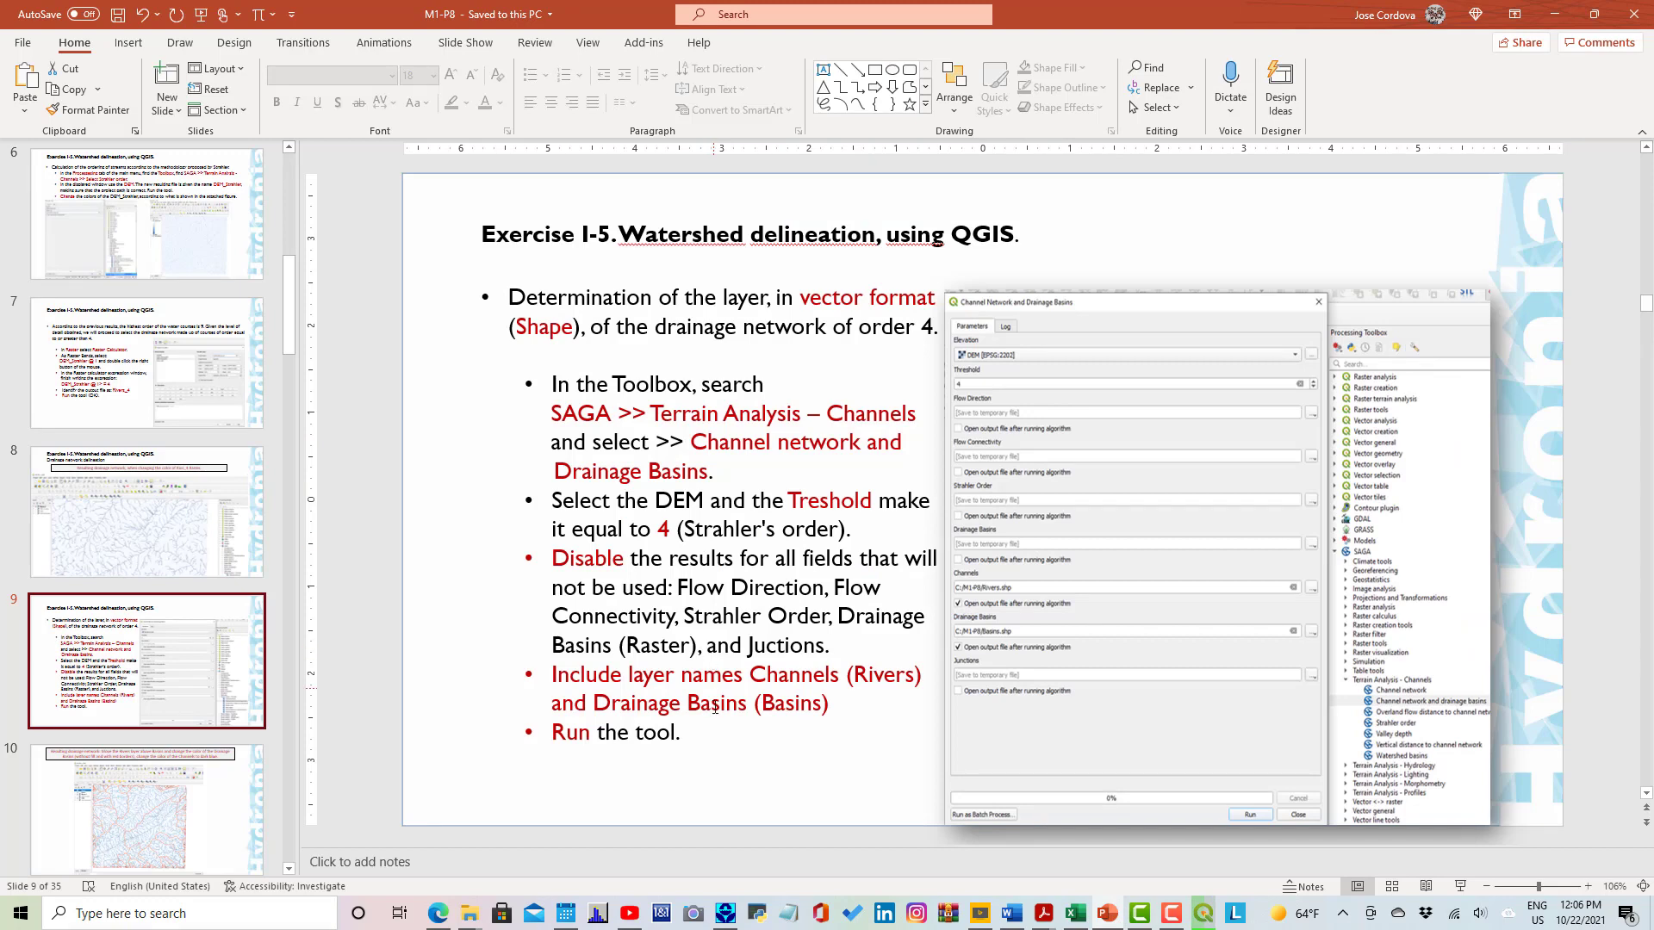
{"action": "left_click", "coordinate": [131, 829]}
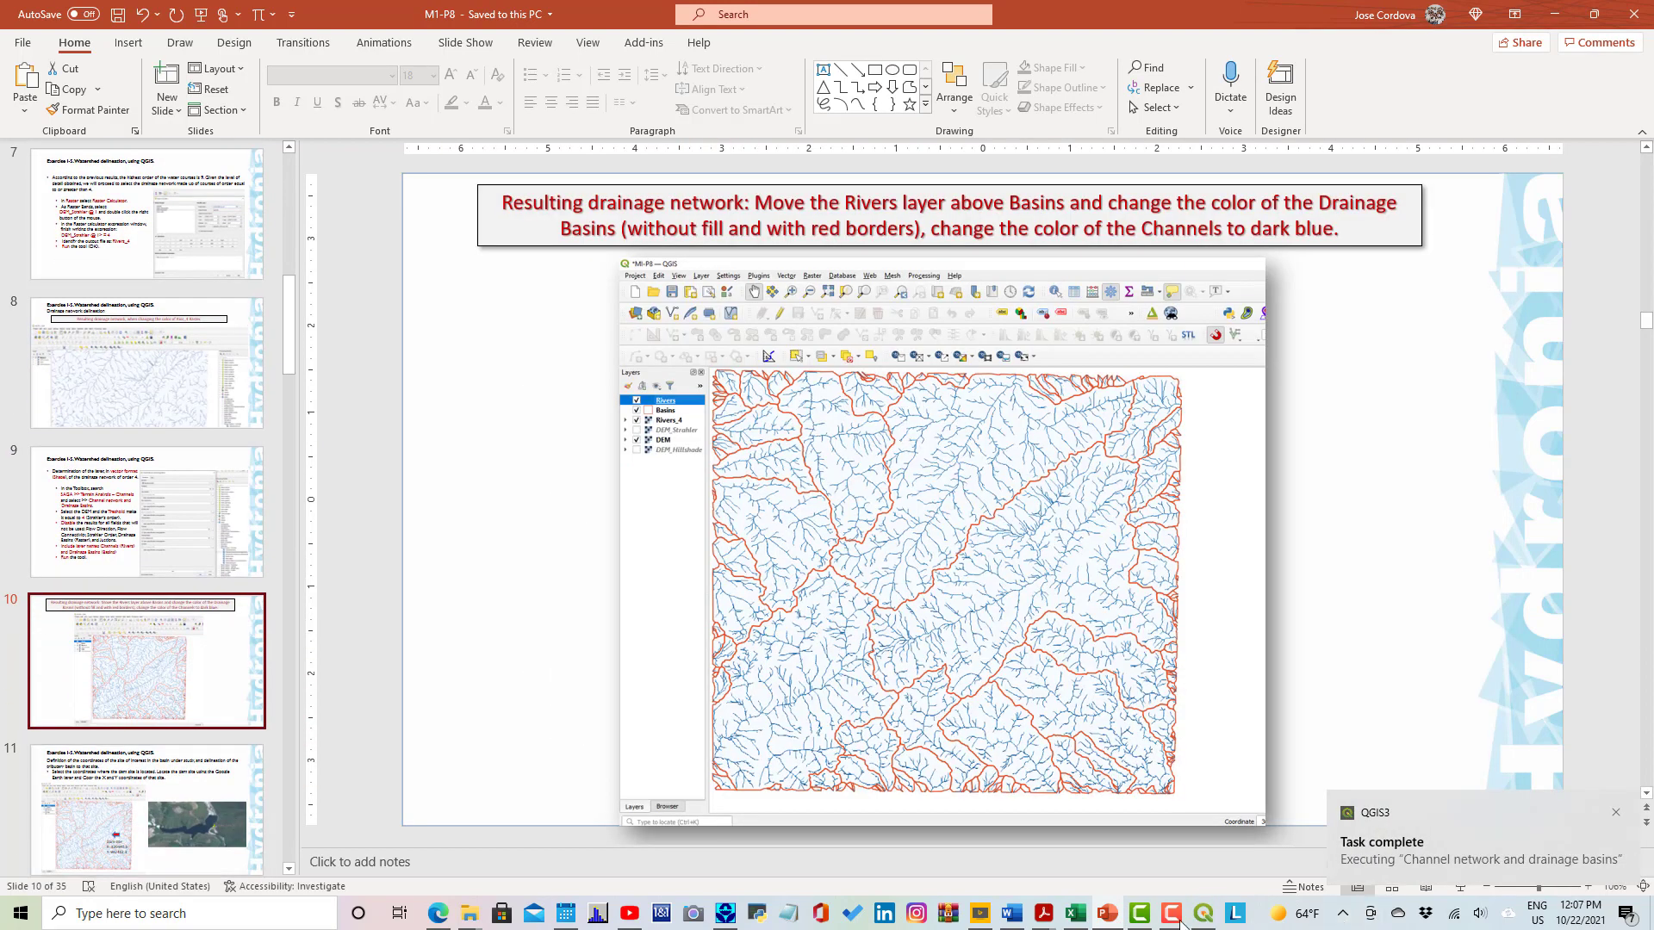
{"action": "left_click", "coordinate": [1203, 915]}
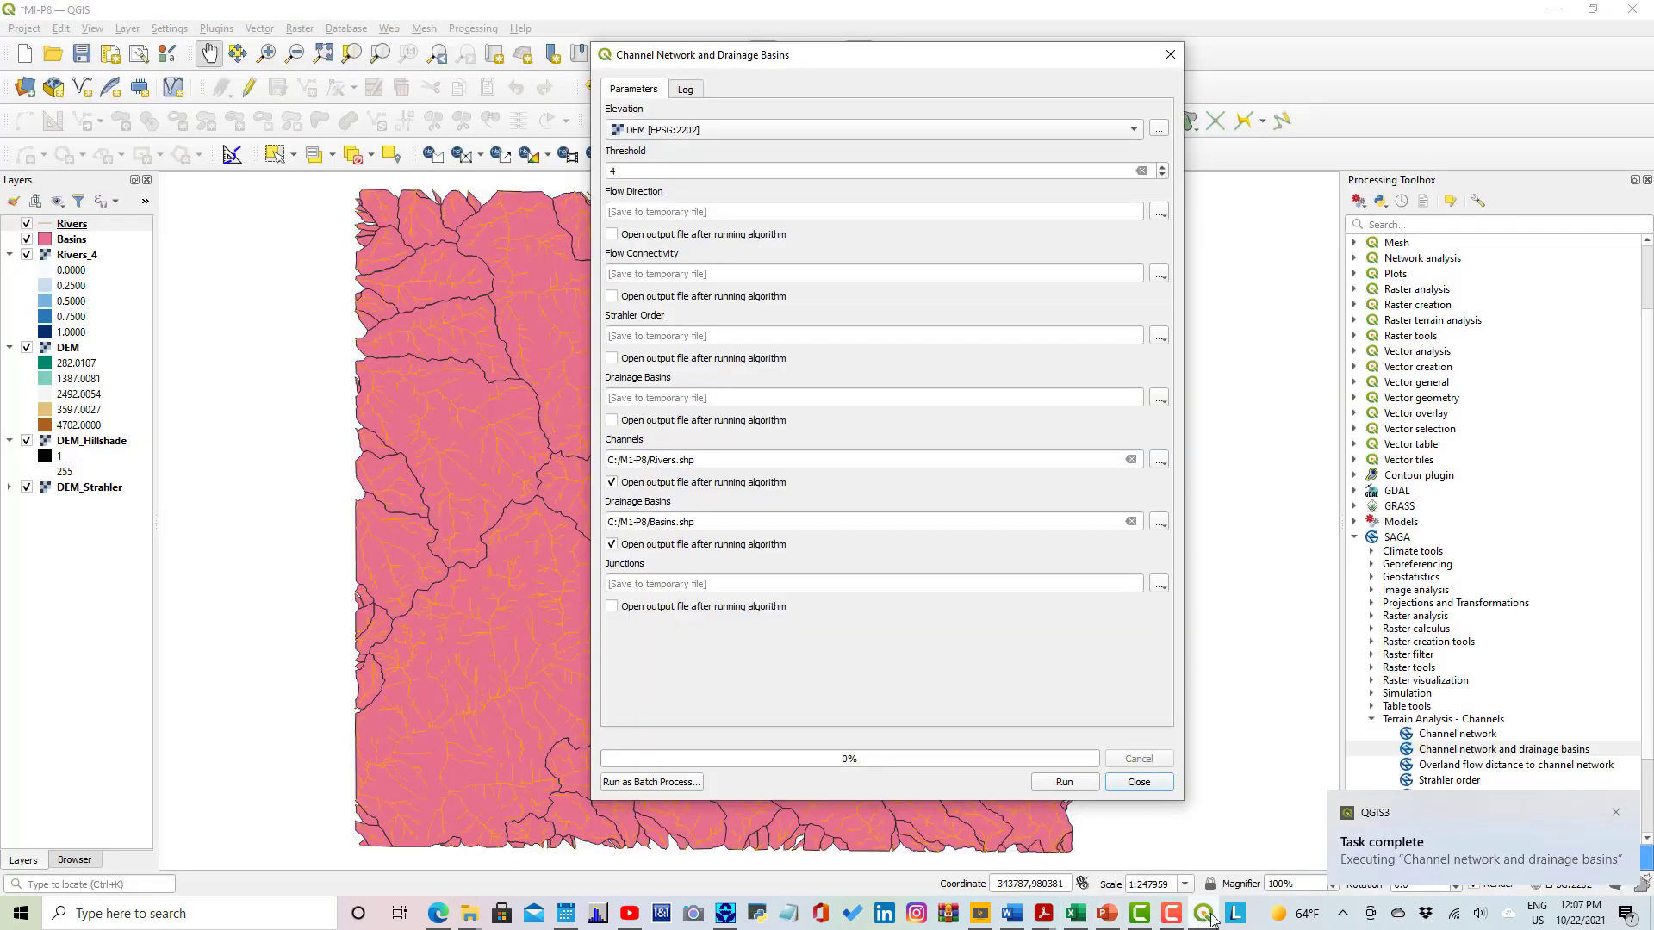
{"action": "left_click", "coordinate": [1138, 782]}
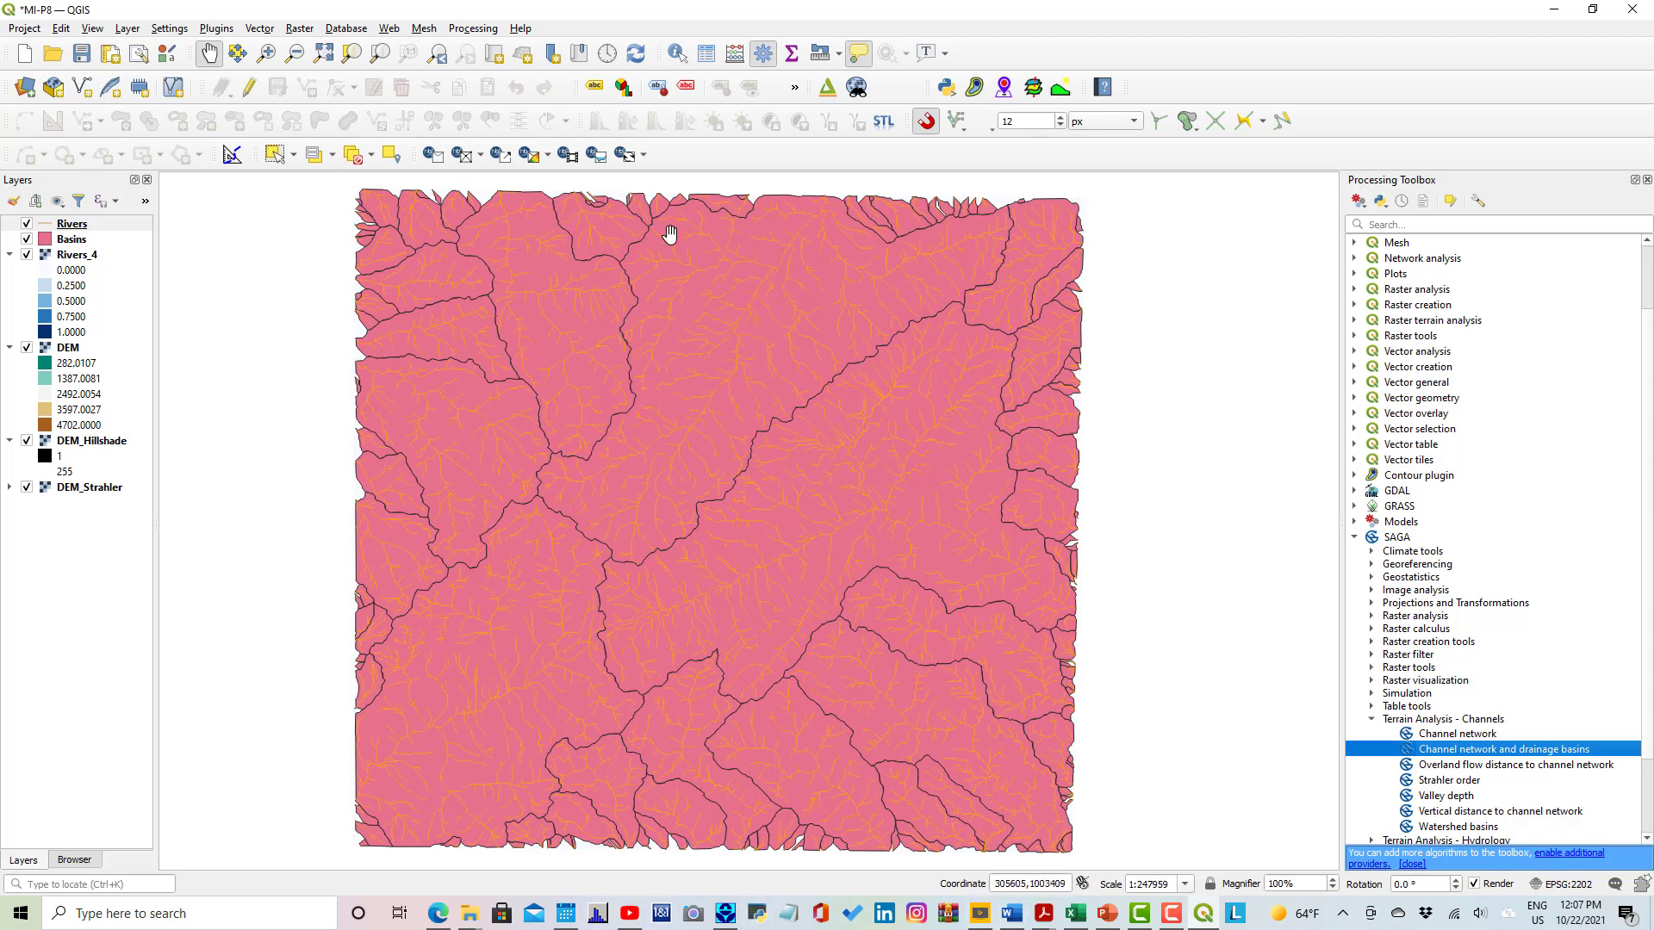
Give the Basins layer's Simple Fill symbol a transparent fill in its symbology properties.
{"action": "double_click", "coordinate": [67, 243]}
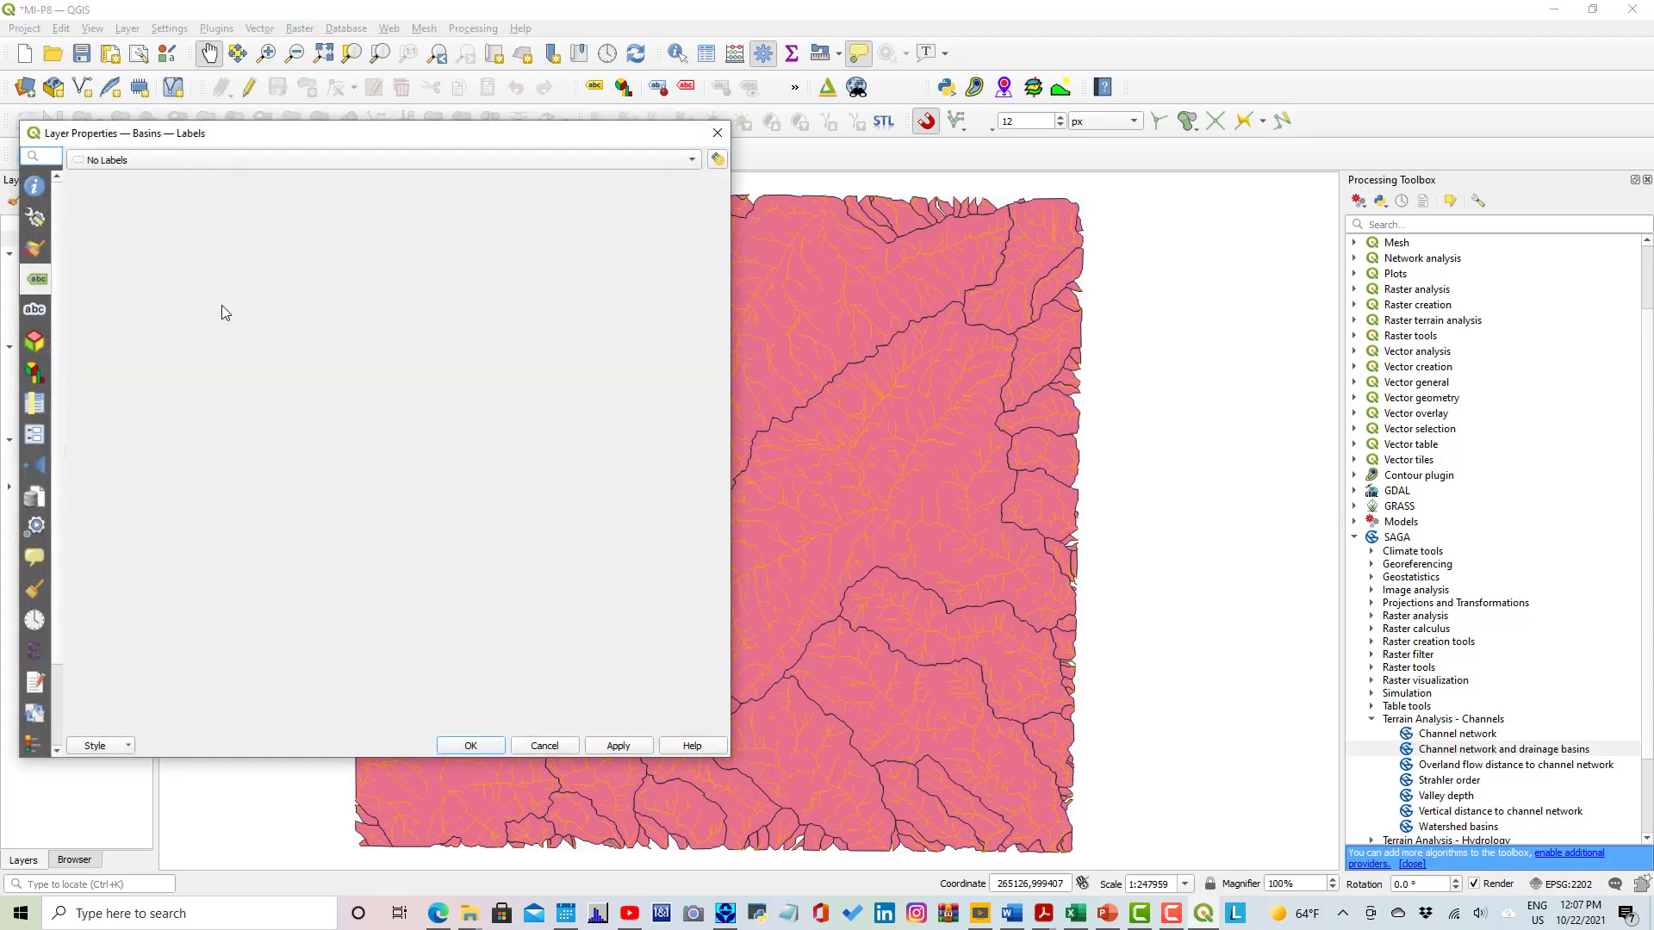
{"action": "left_click_drag", "start_coordinate": [272, 138], "coordinate": [560, 138]}
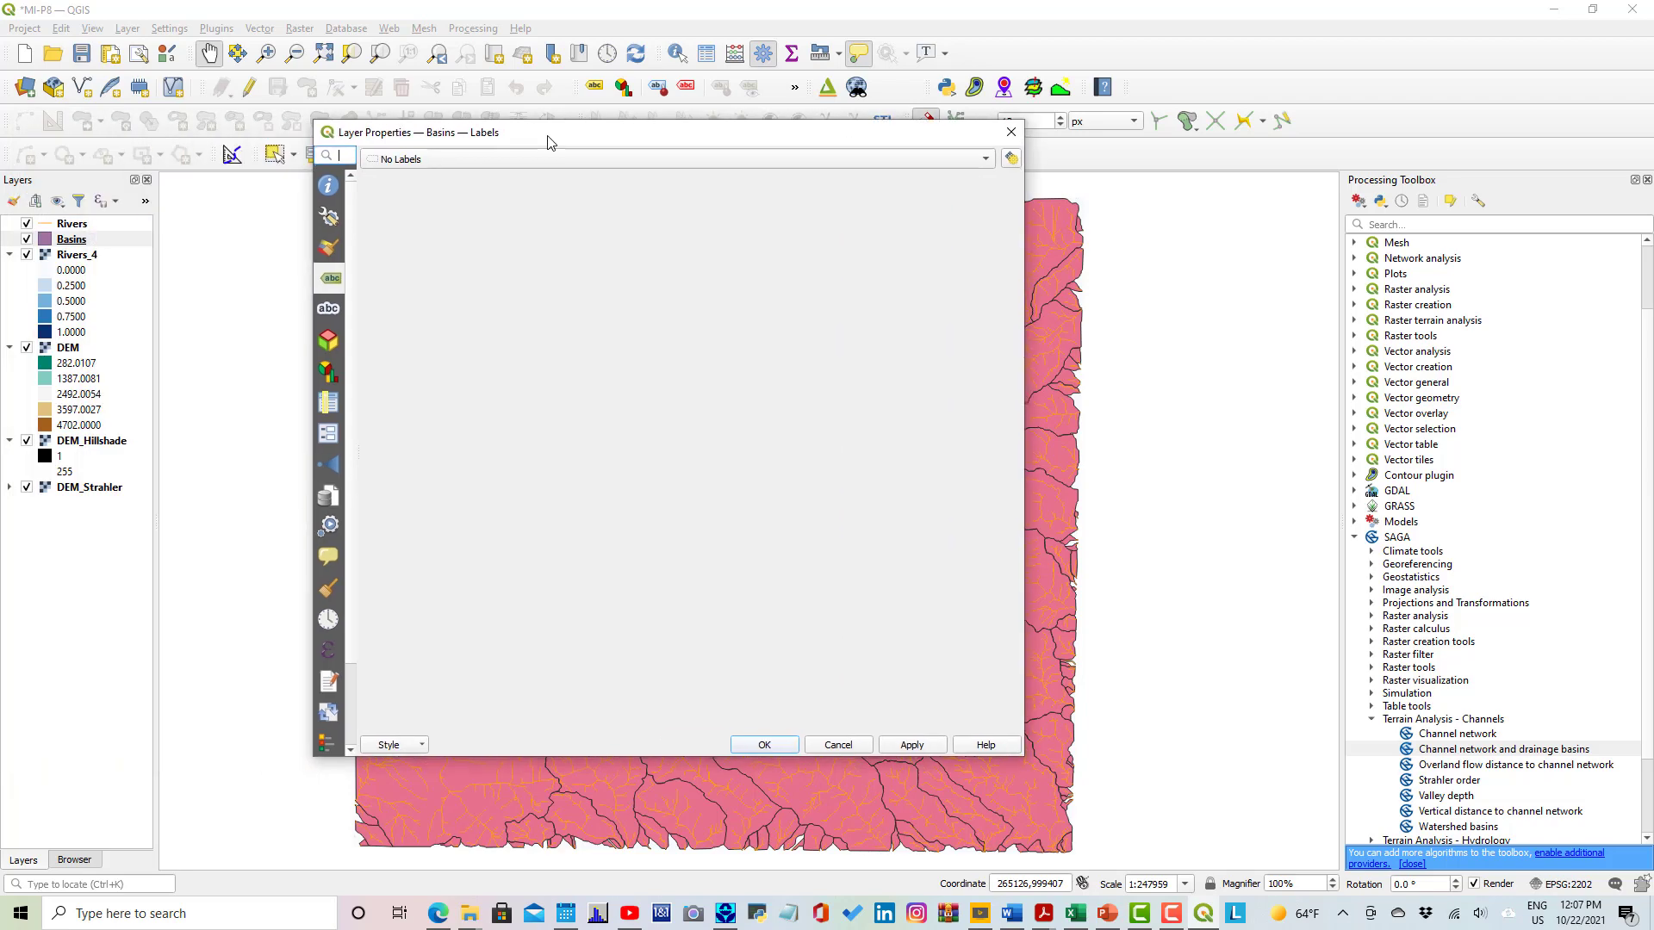
{"action": "left_click", "coordinate": [326, 250]}
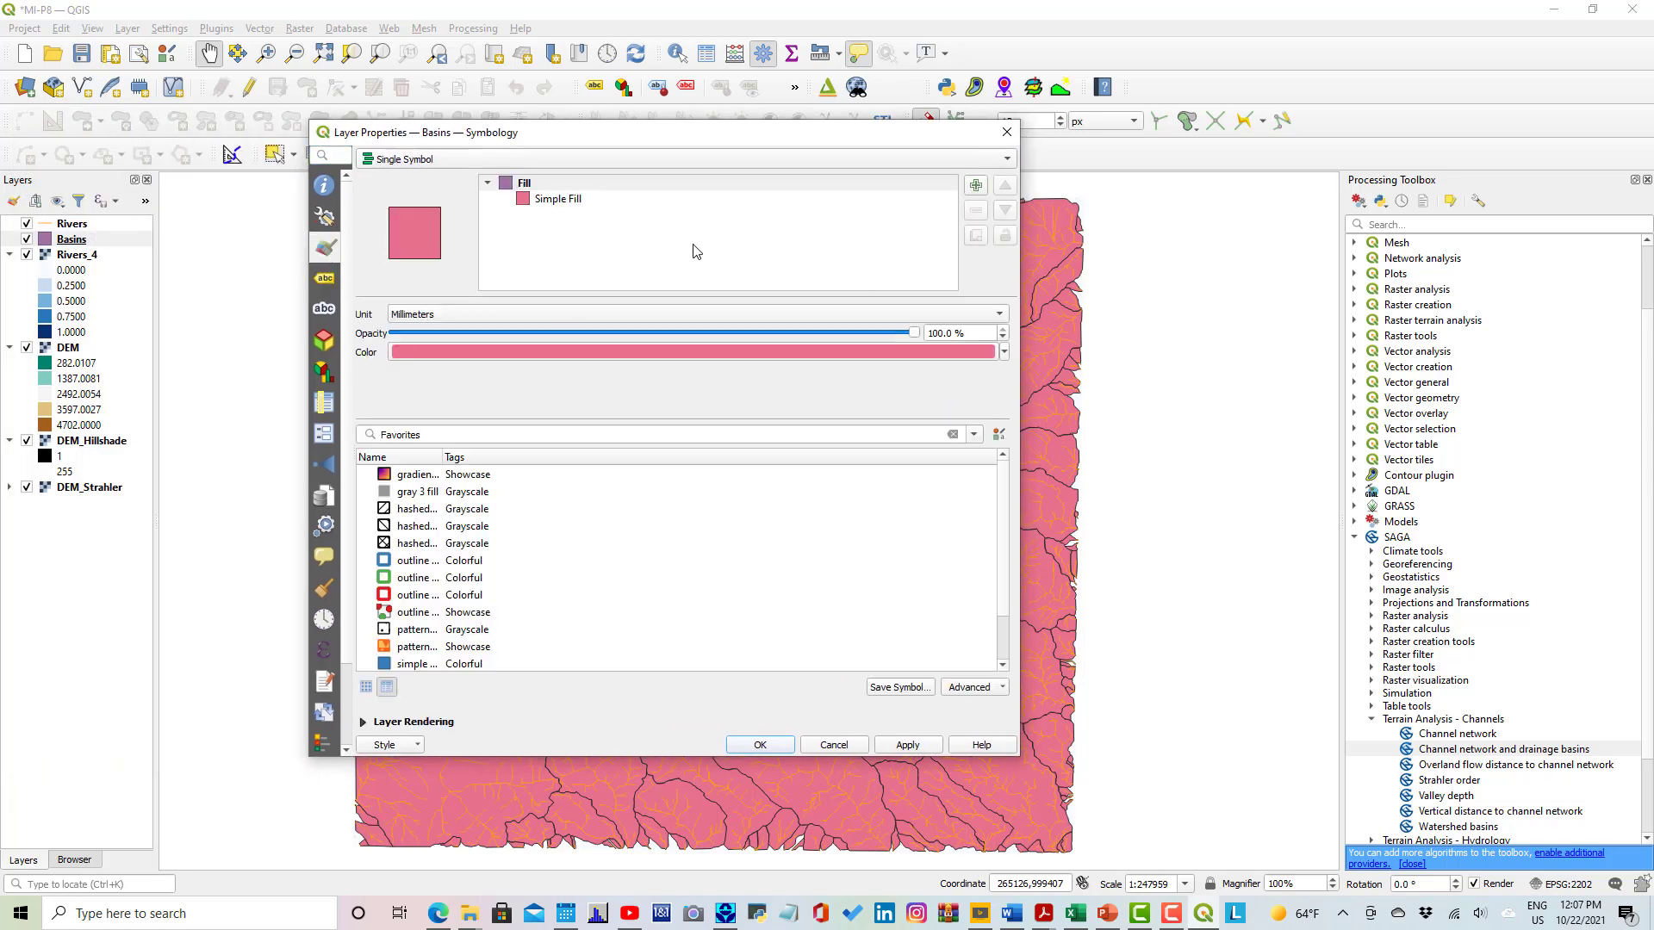
{"action": "left_click", "coordinate": [527, 204]}
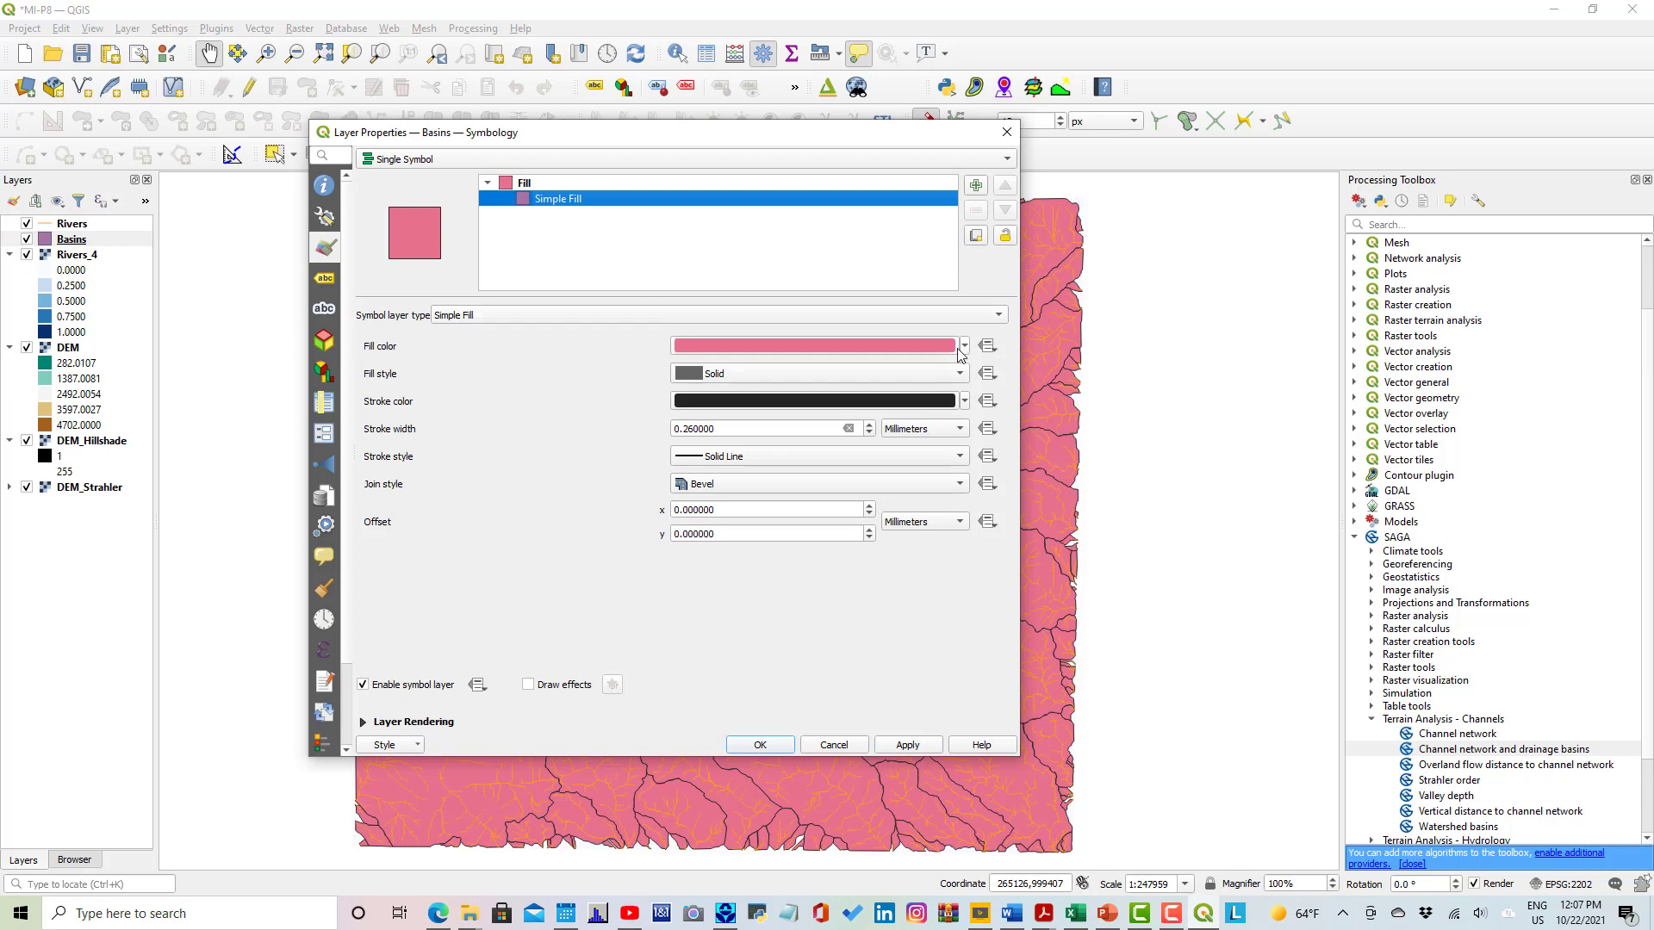
{"action": "left_click", "coordinate": [965, 347]}
{"action": "left_click", "coordinate": [689, 360]}
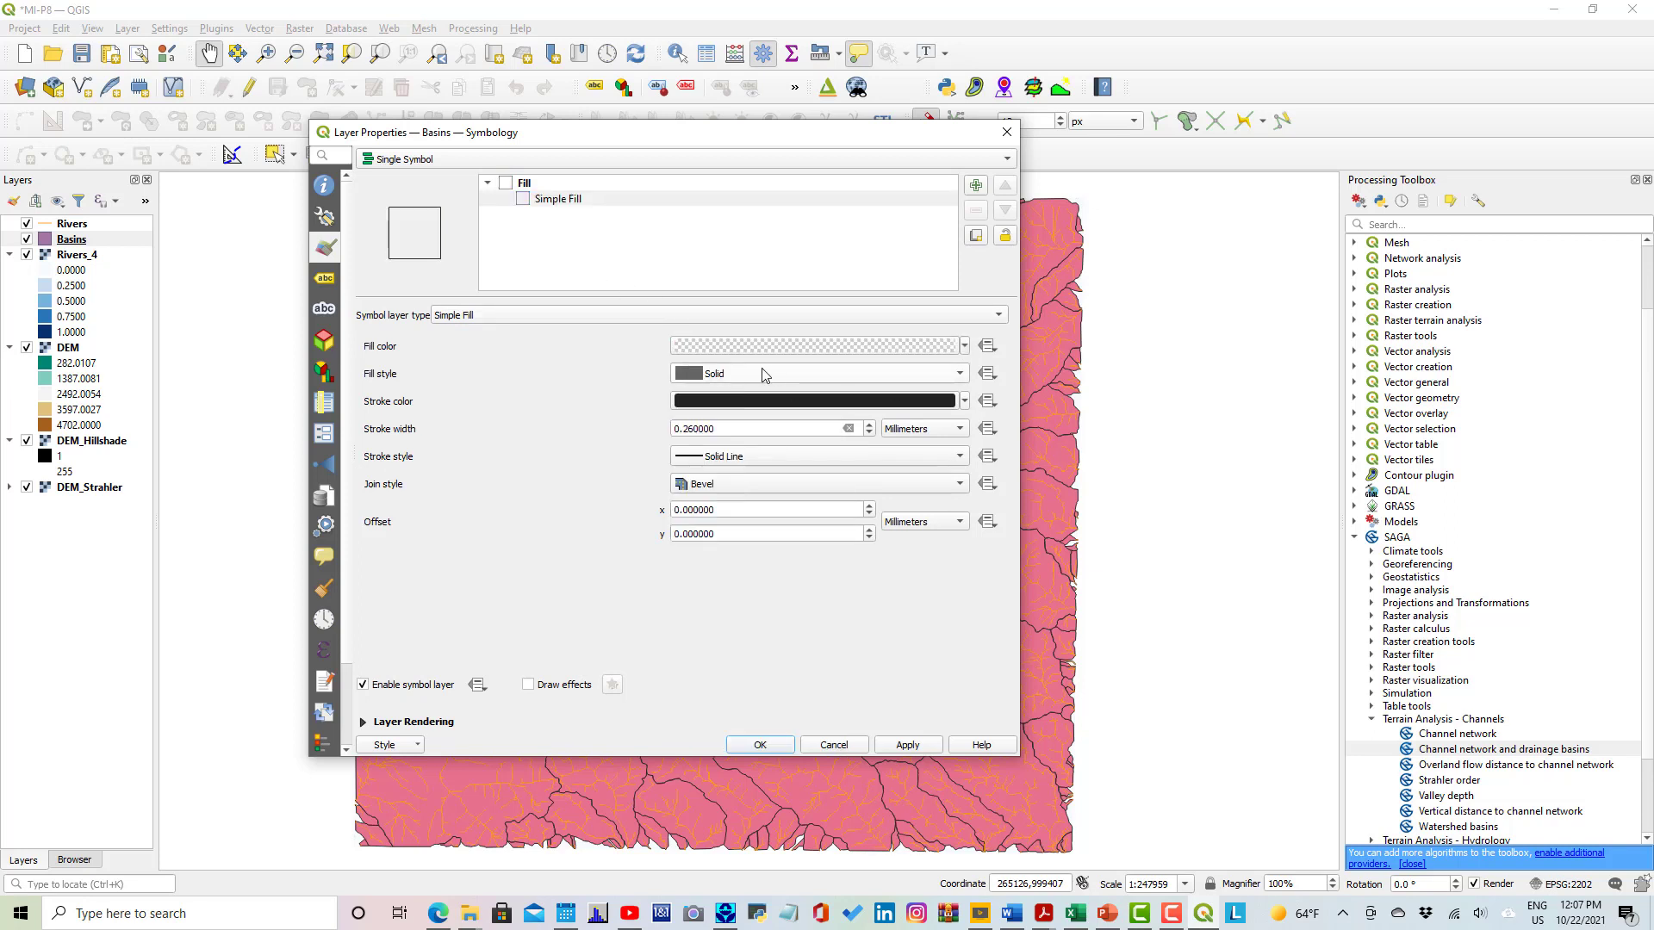
{"action": "left_click", "coordinate": [966, 347]}
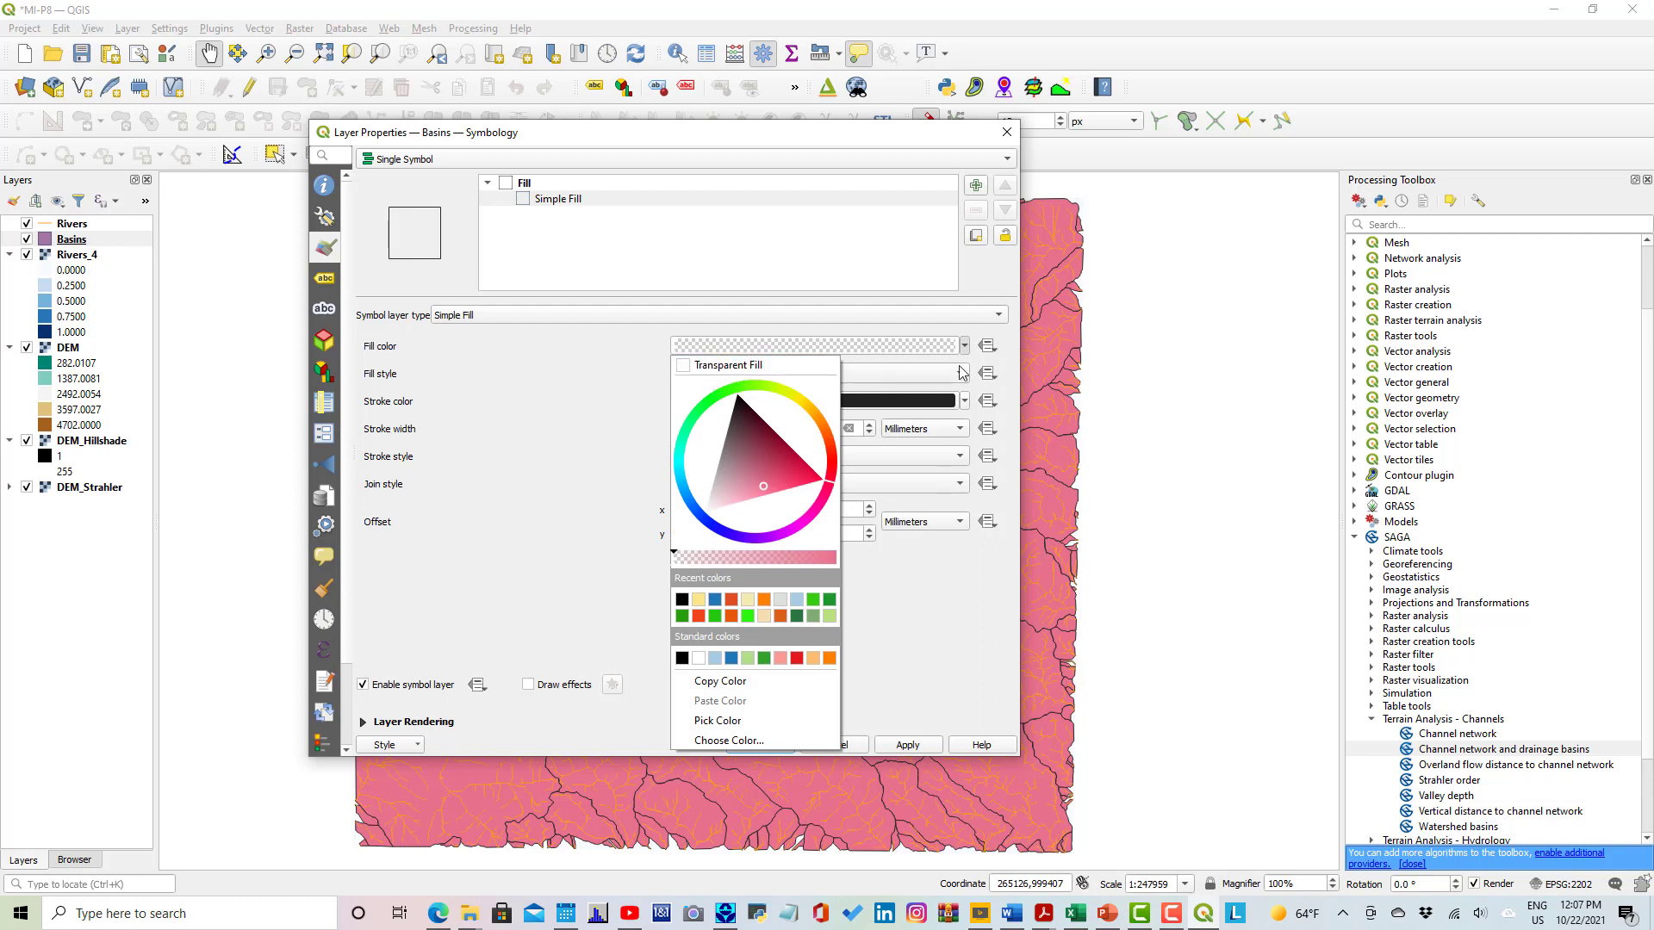
{"action": "left_click", "coordinate": [724, 365]}
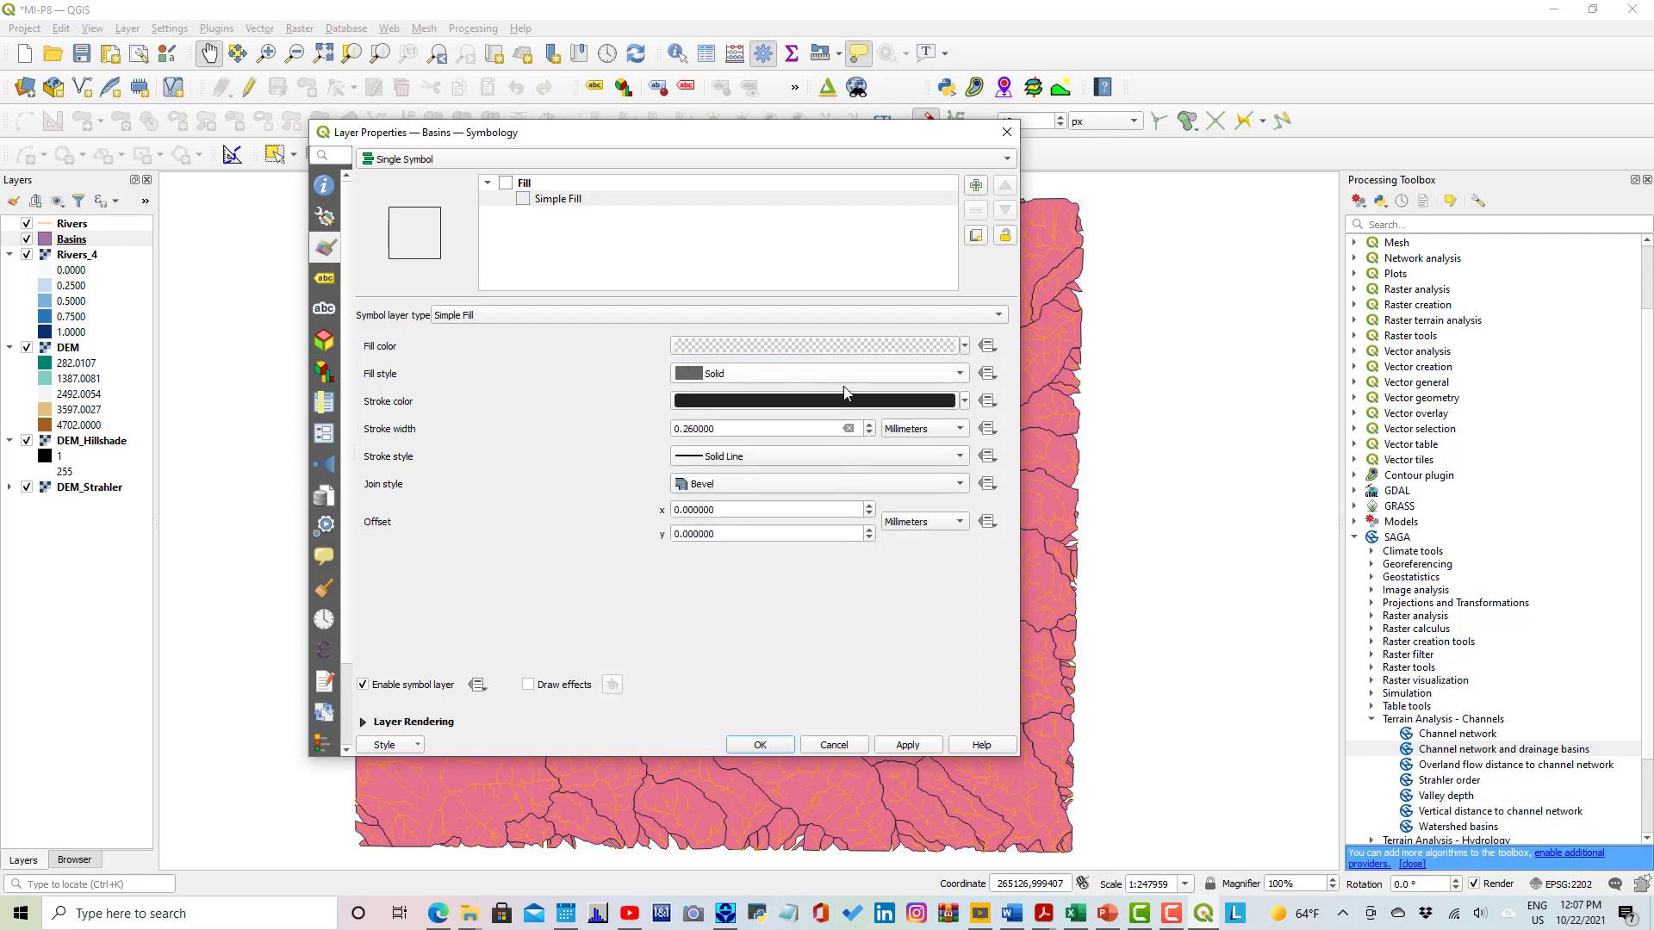
Set the Basins stroke color to dark red and the stroke width to 0.35 mm, and apply the style.
{"action": "left_click", "coordinate": [964, 400]}
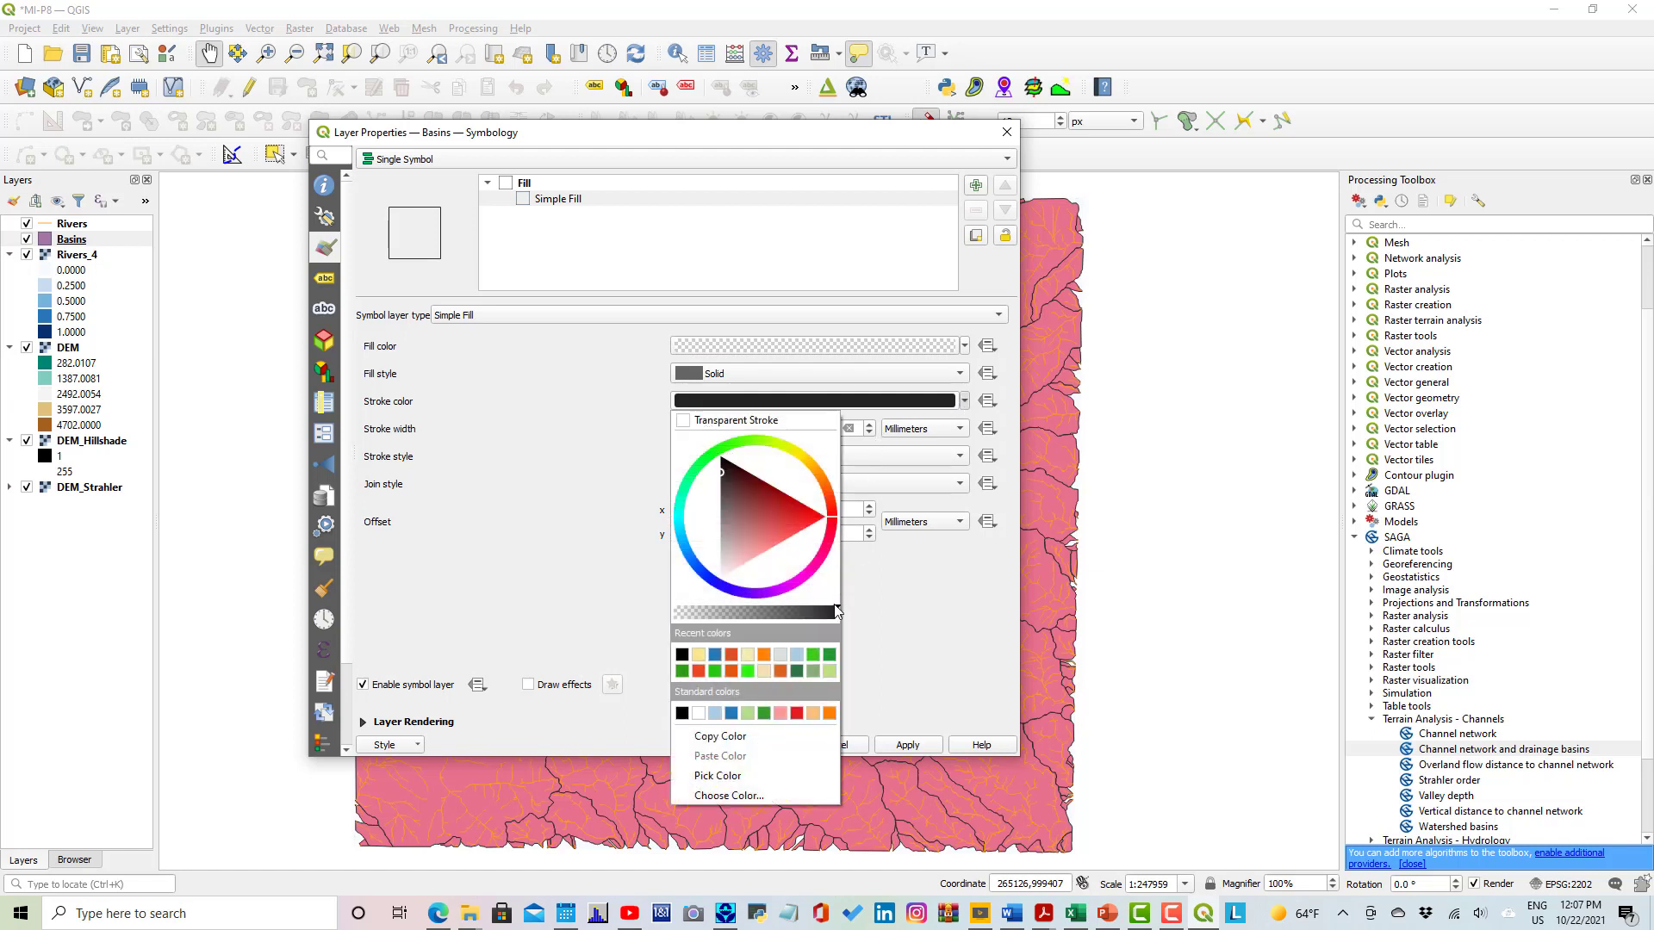
{"action": "left_click", "coordinate": [774, 494]}
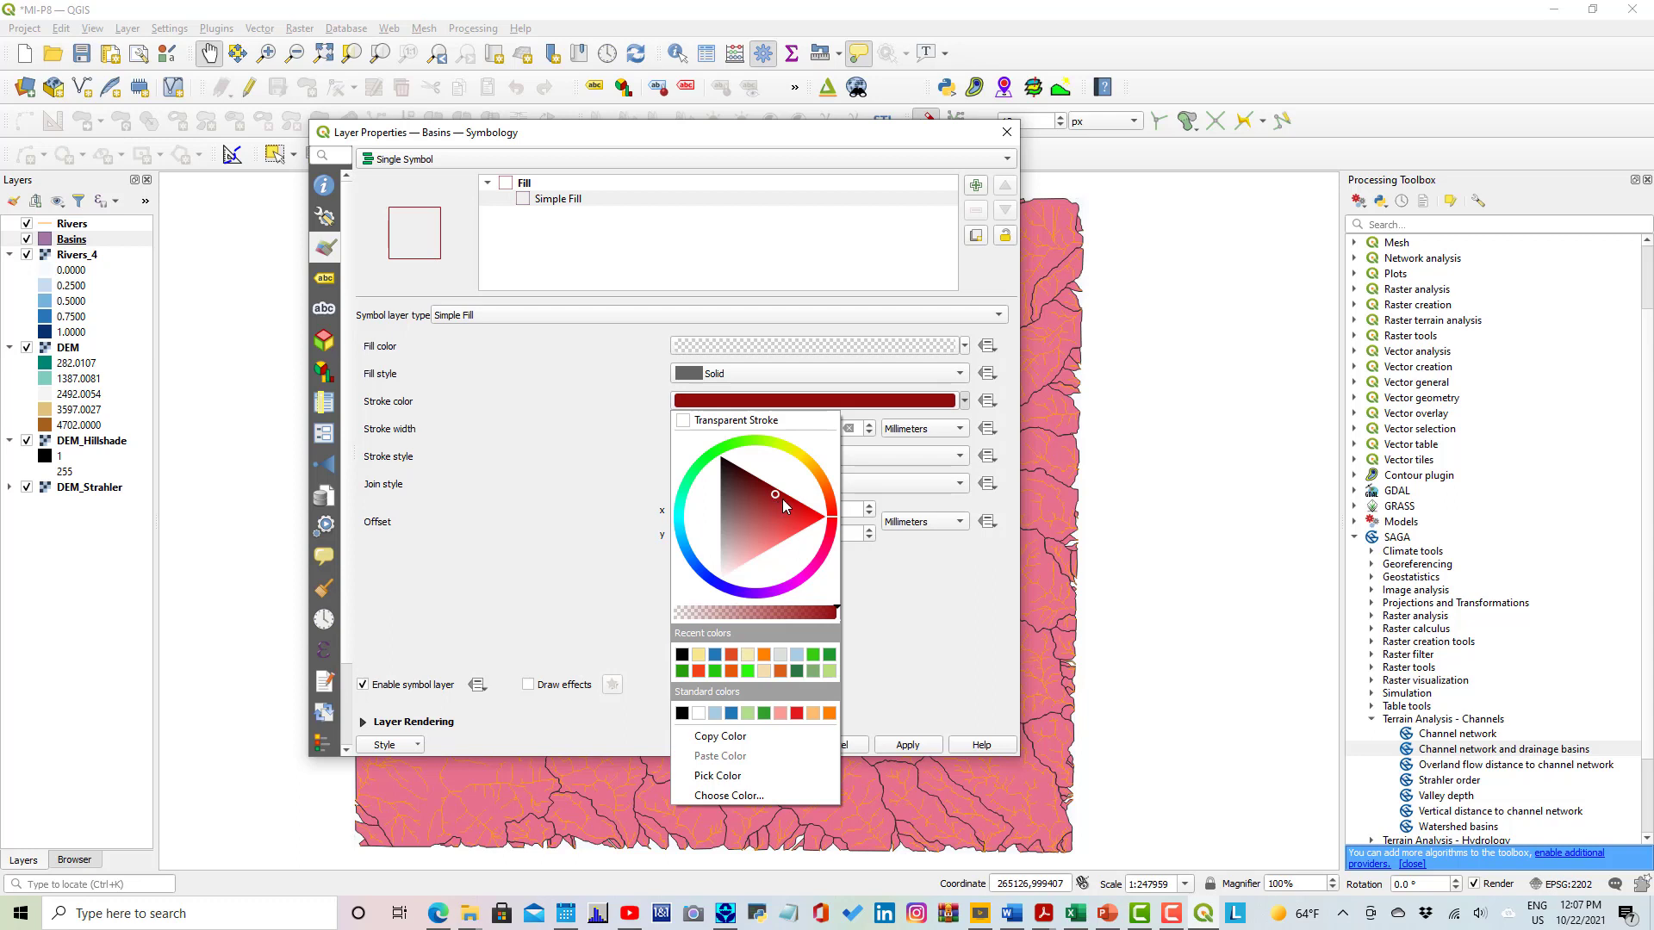
{"action": "left_click", "coordinate": [935, 635]}
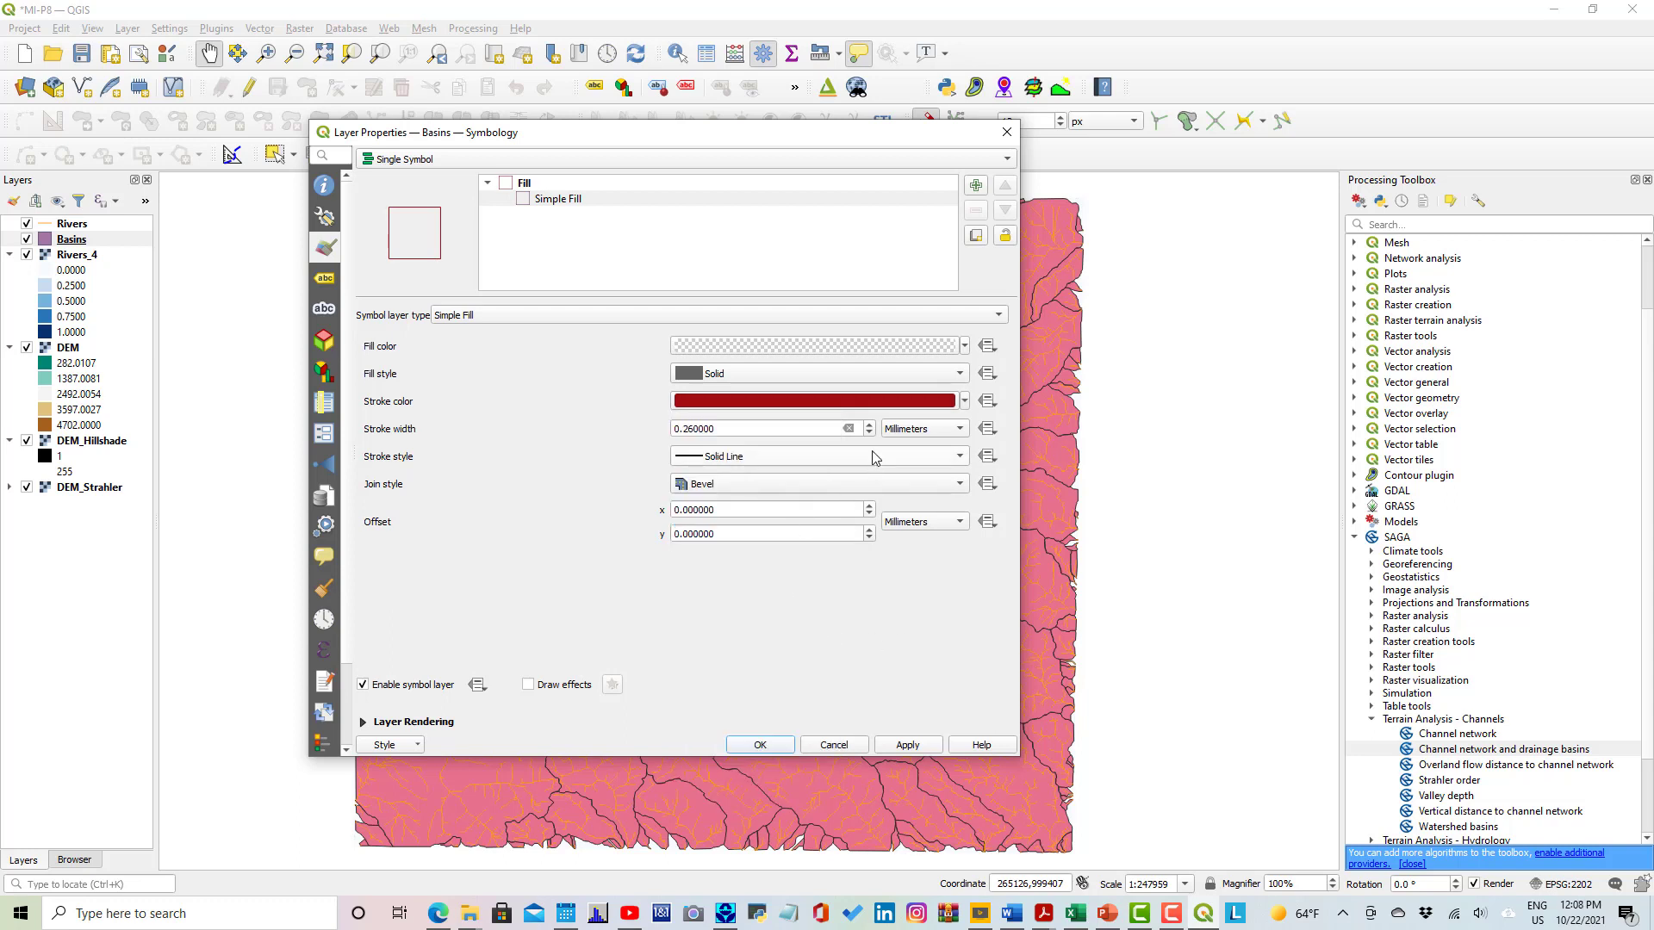
{"action": "left_click_drag", "start_coordinate": [750, 431], "coordinate": [611, 437]}
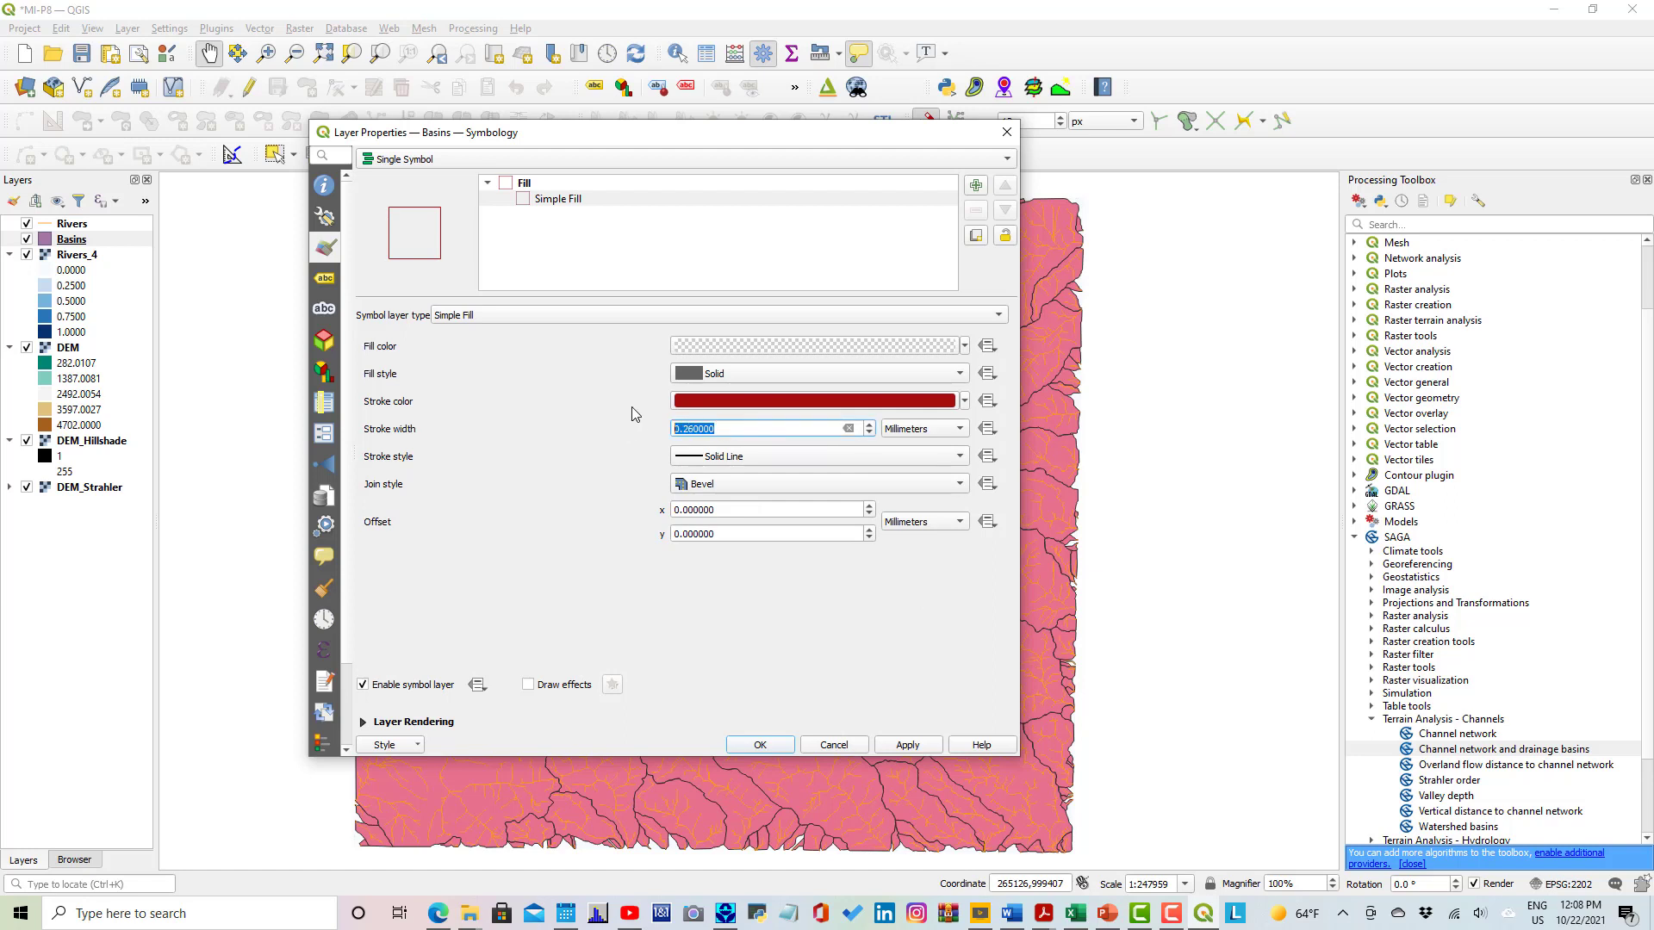
{"action": "type", "text": "0.35"}
{"action": "left_click", "coordinate": [905, 750]}
{"action": "left_click", "coordinate": [758, 745]}
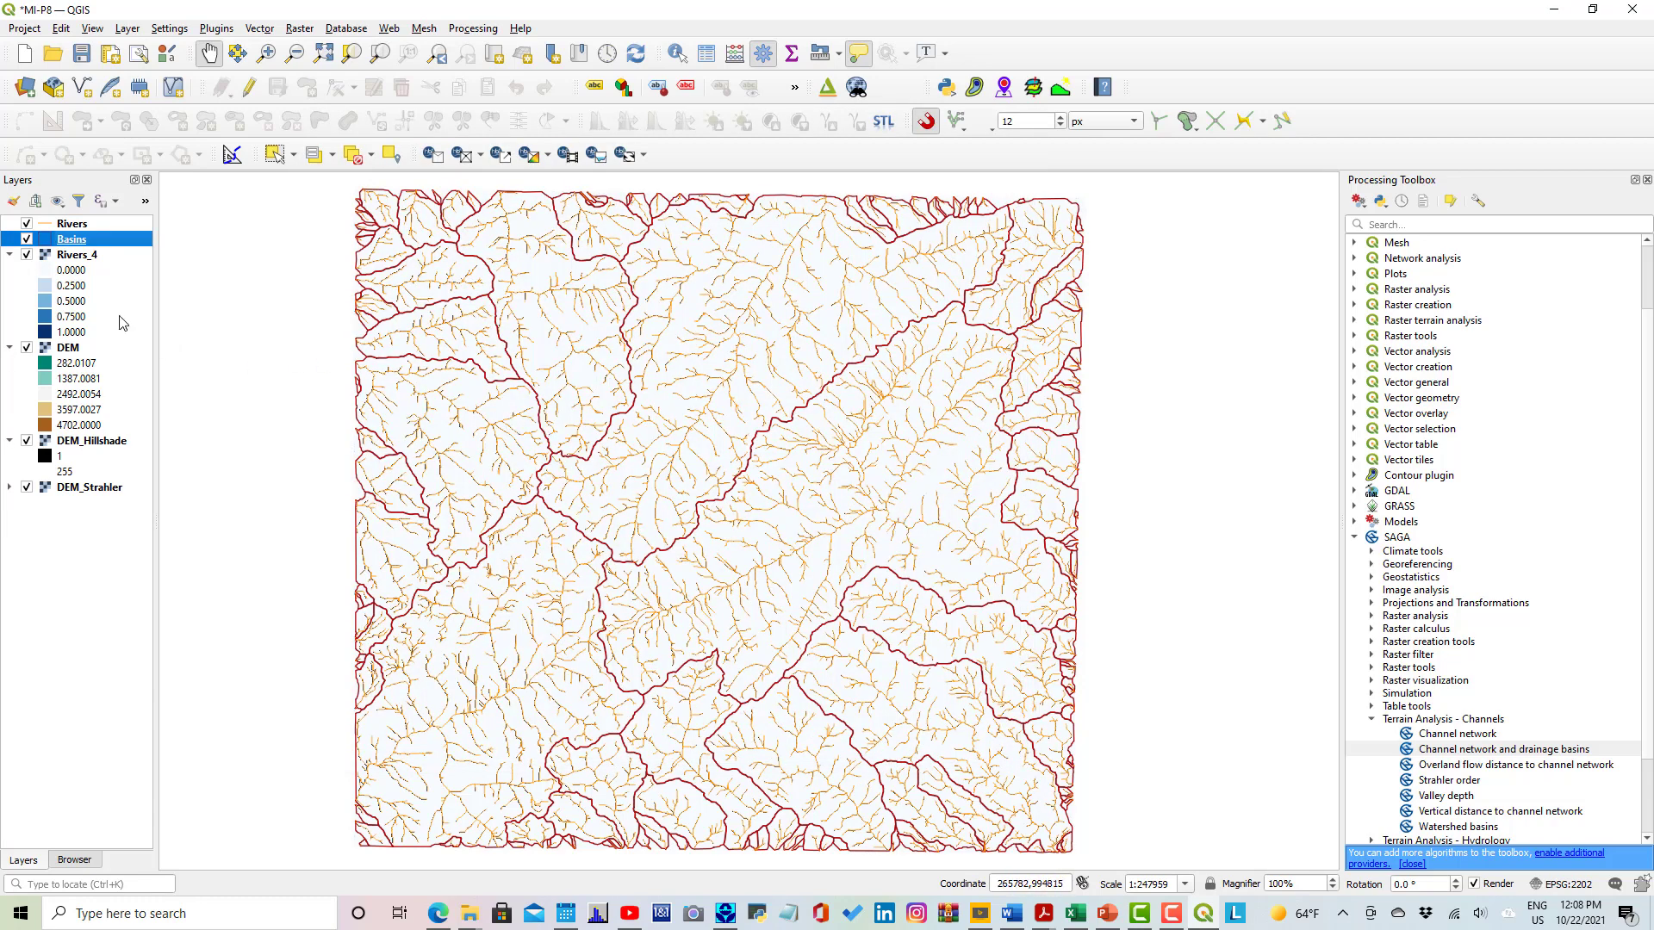
Change the Rivers layer's Simple Line color to dark blue and apply the style.
{"action": "double_click", "coordinate": [51, 227]}
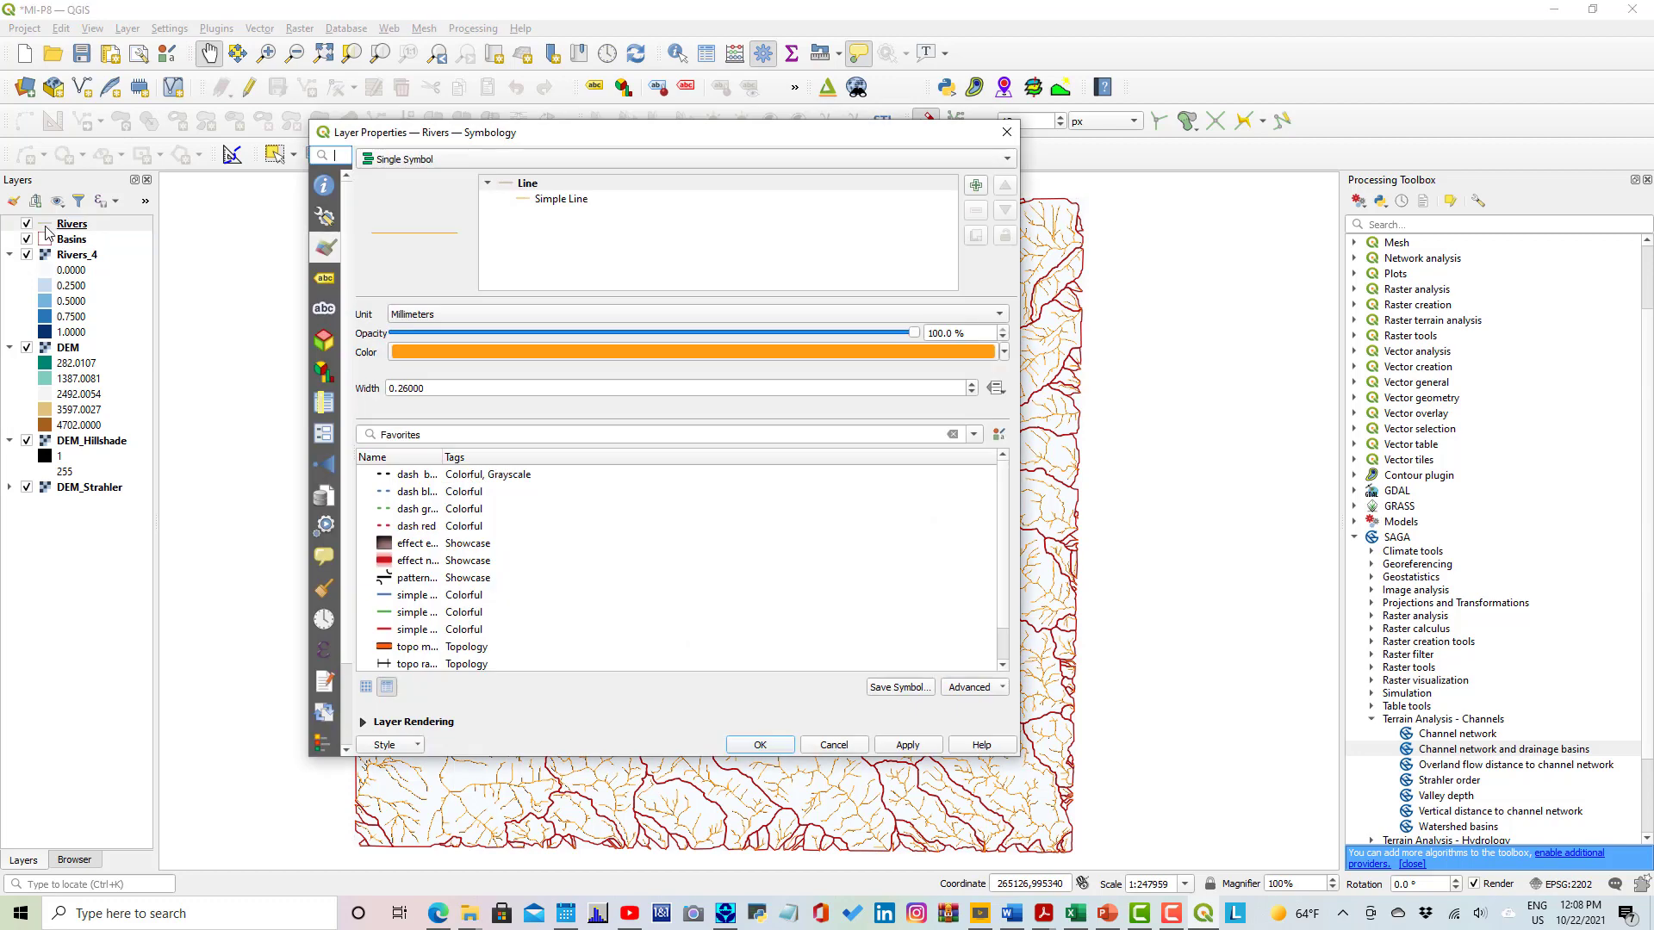
{"action": "left_click", "coordinate": [561, 200]}
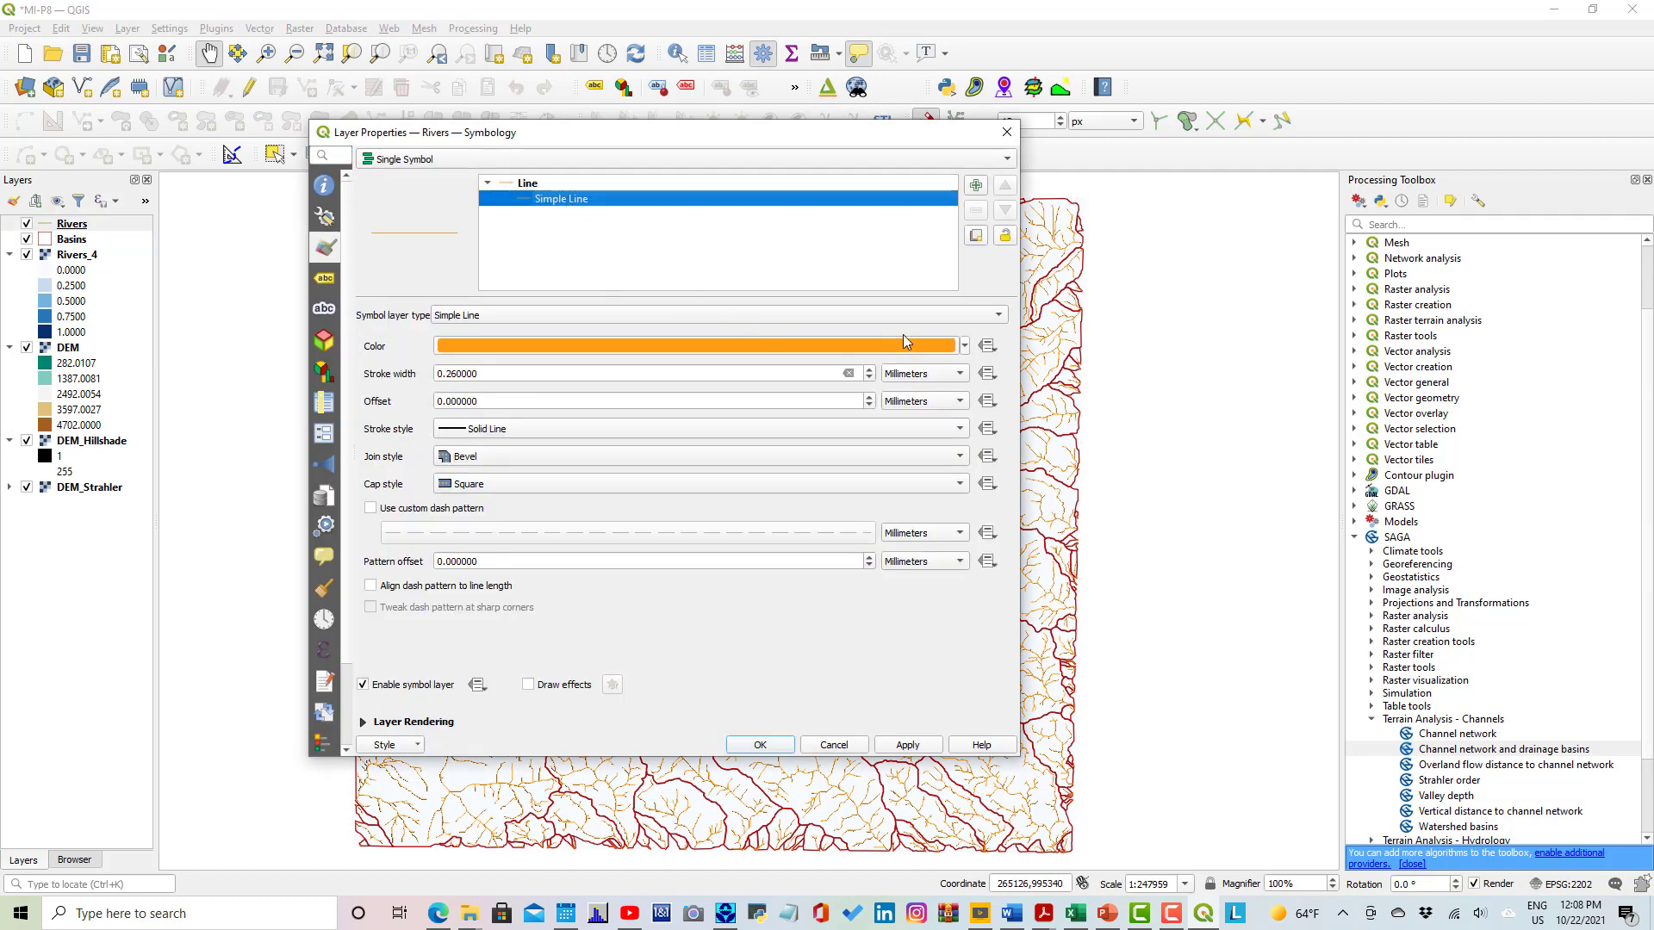
{"action": "left_click", "coordinate": [965, 347]}
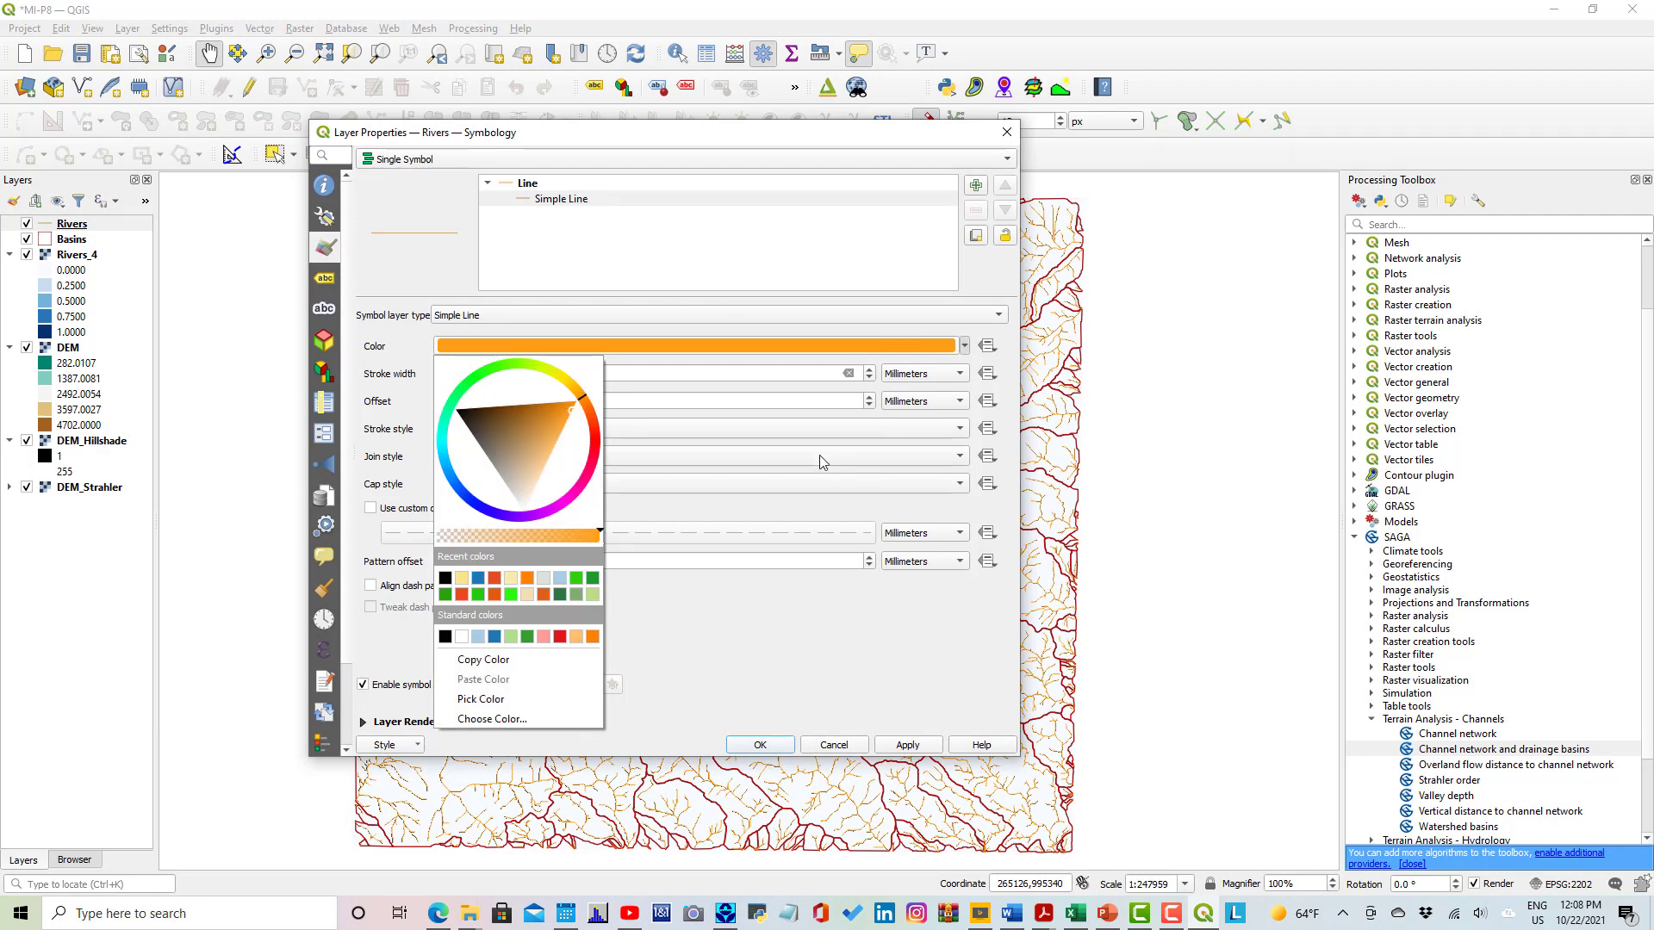
{"action": "left_click", "coordinate": [479, 577]}
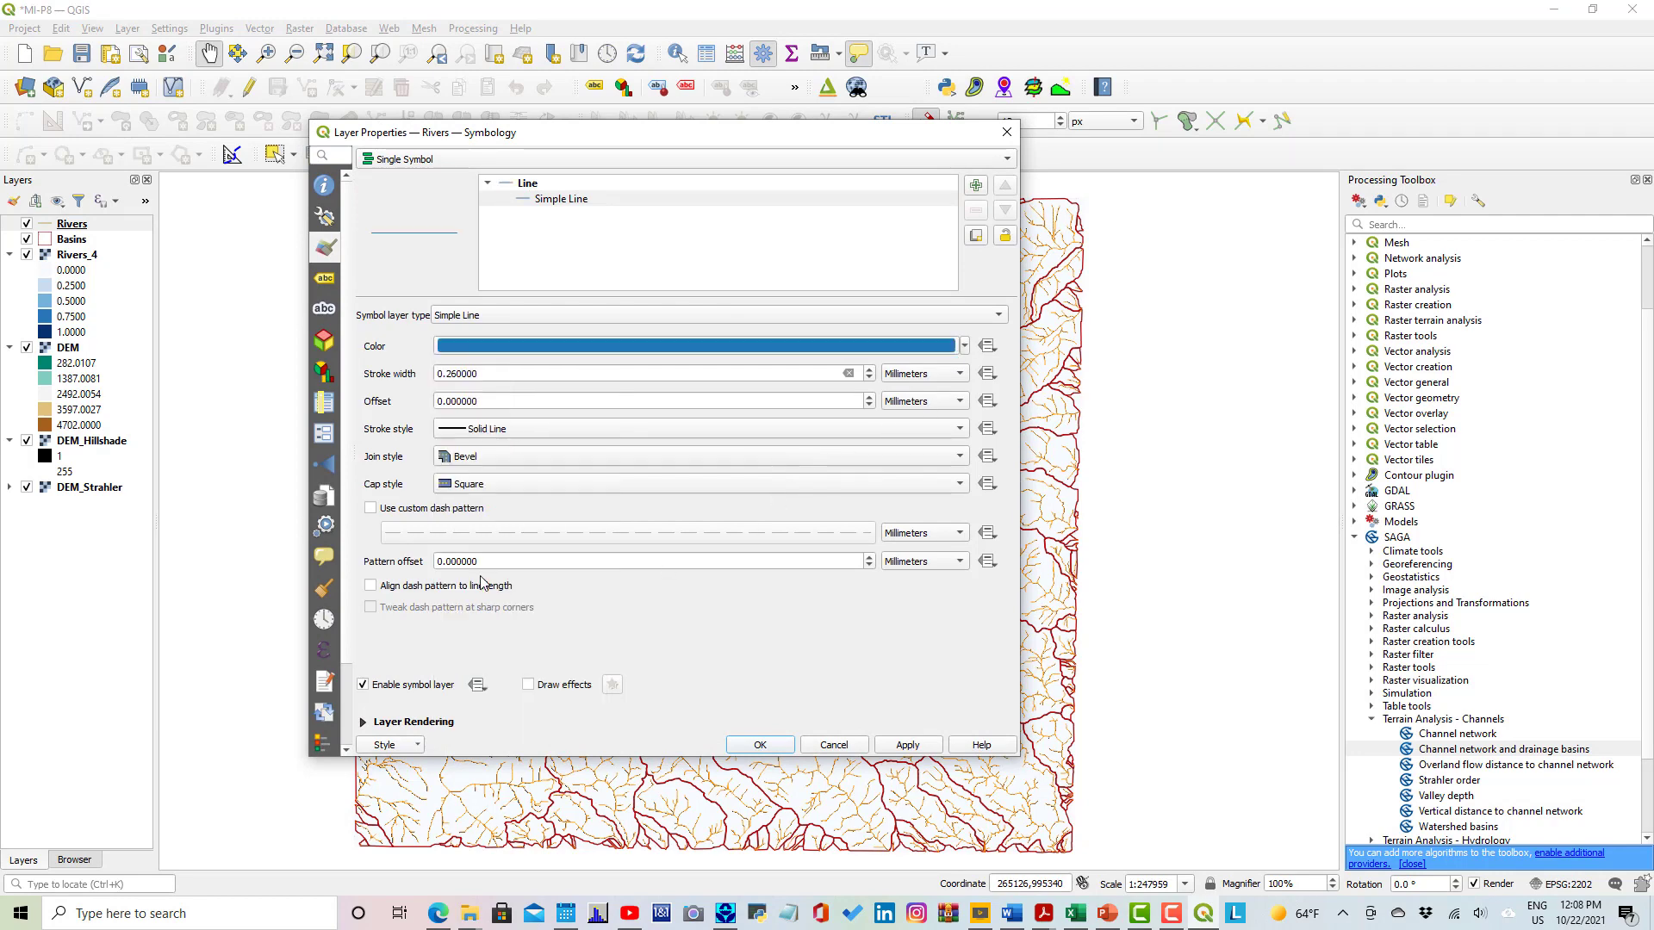
{"action": "left_click", "coordinate": [964, 347]}
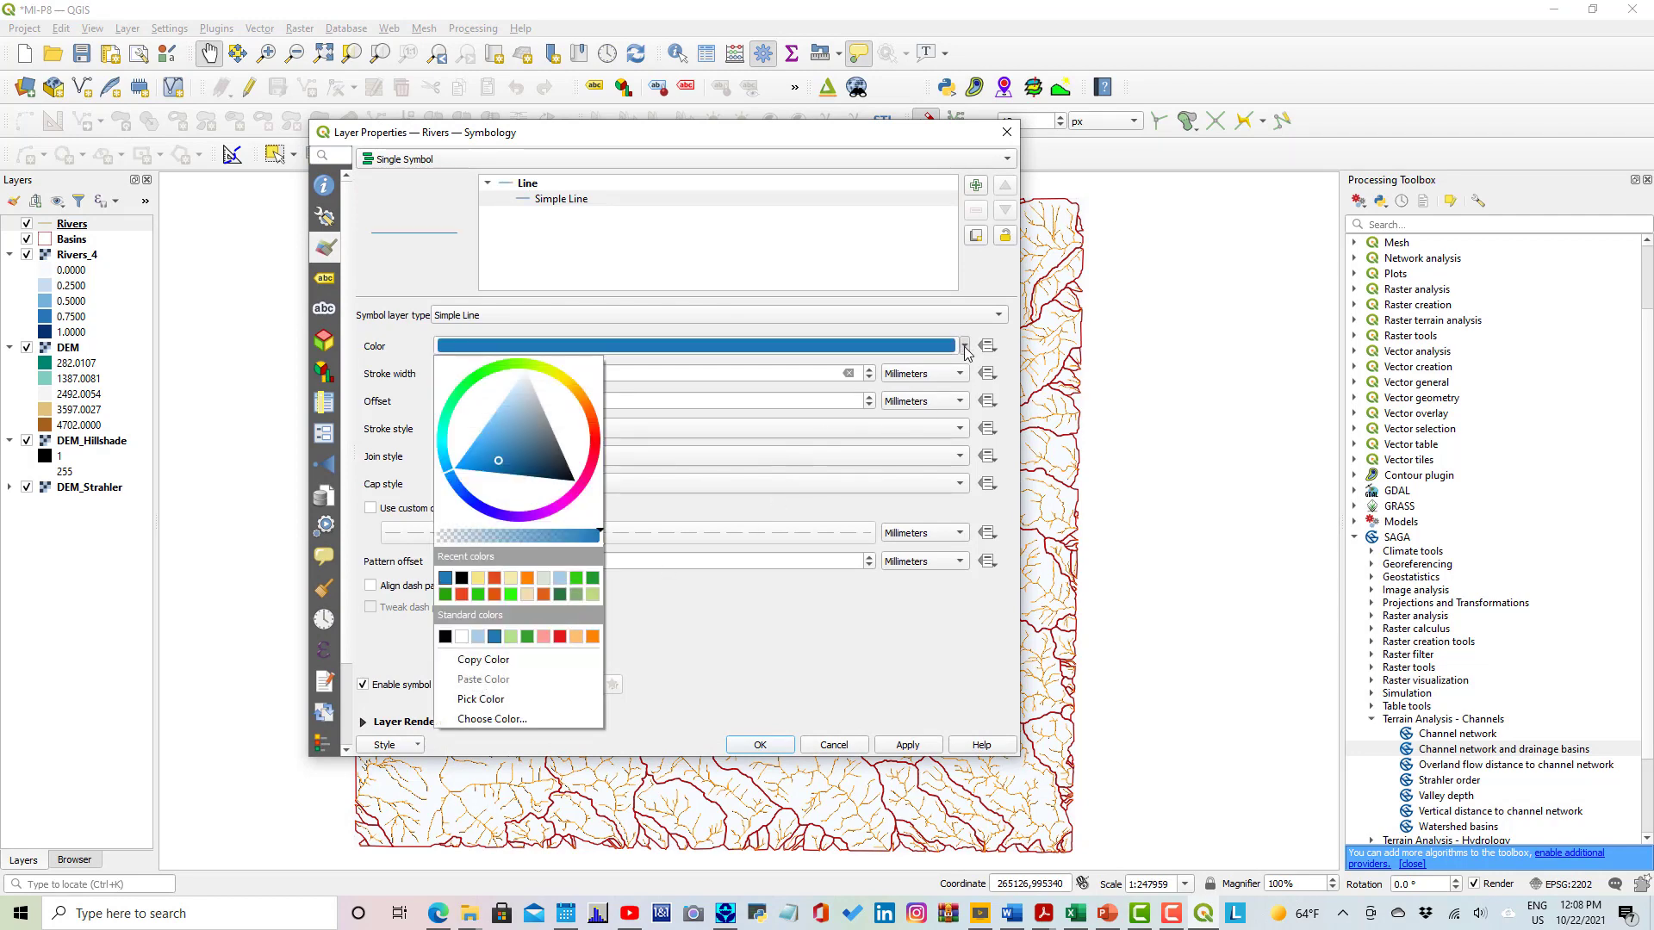
{"action": "left_click", "coordinate": [521, 465]}
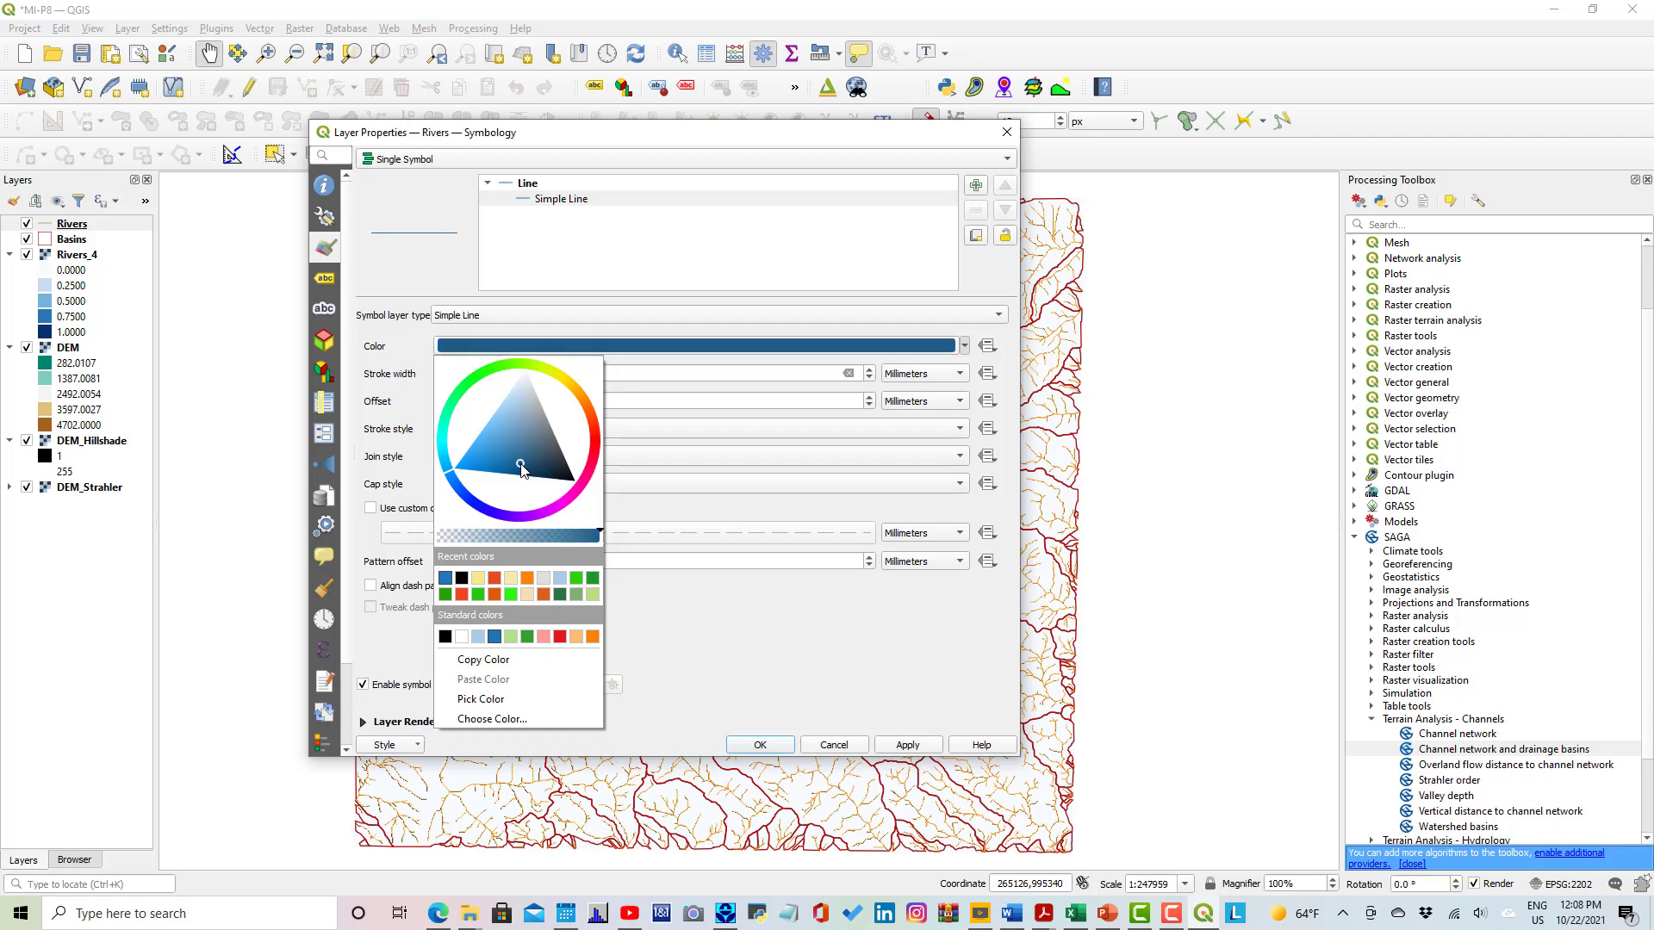
{"action": "left_click", "coordinate": [909, 746]}
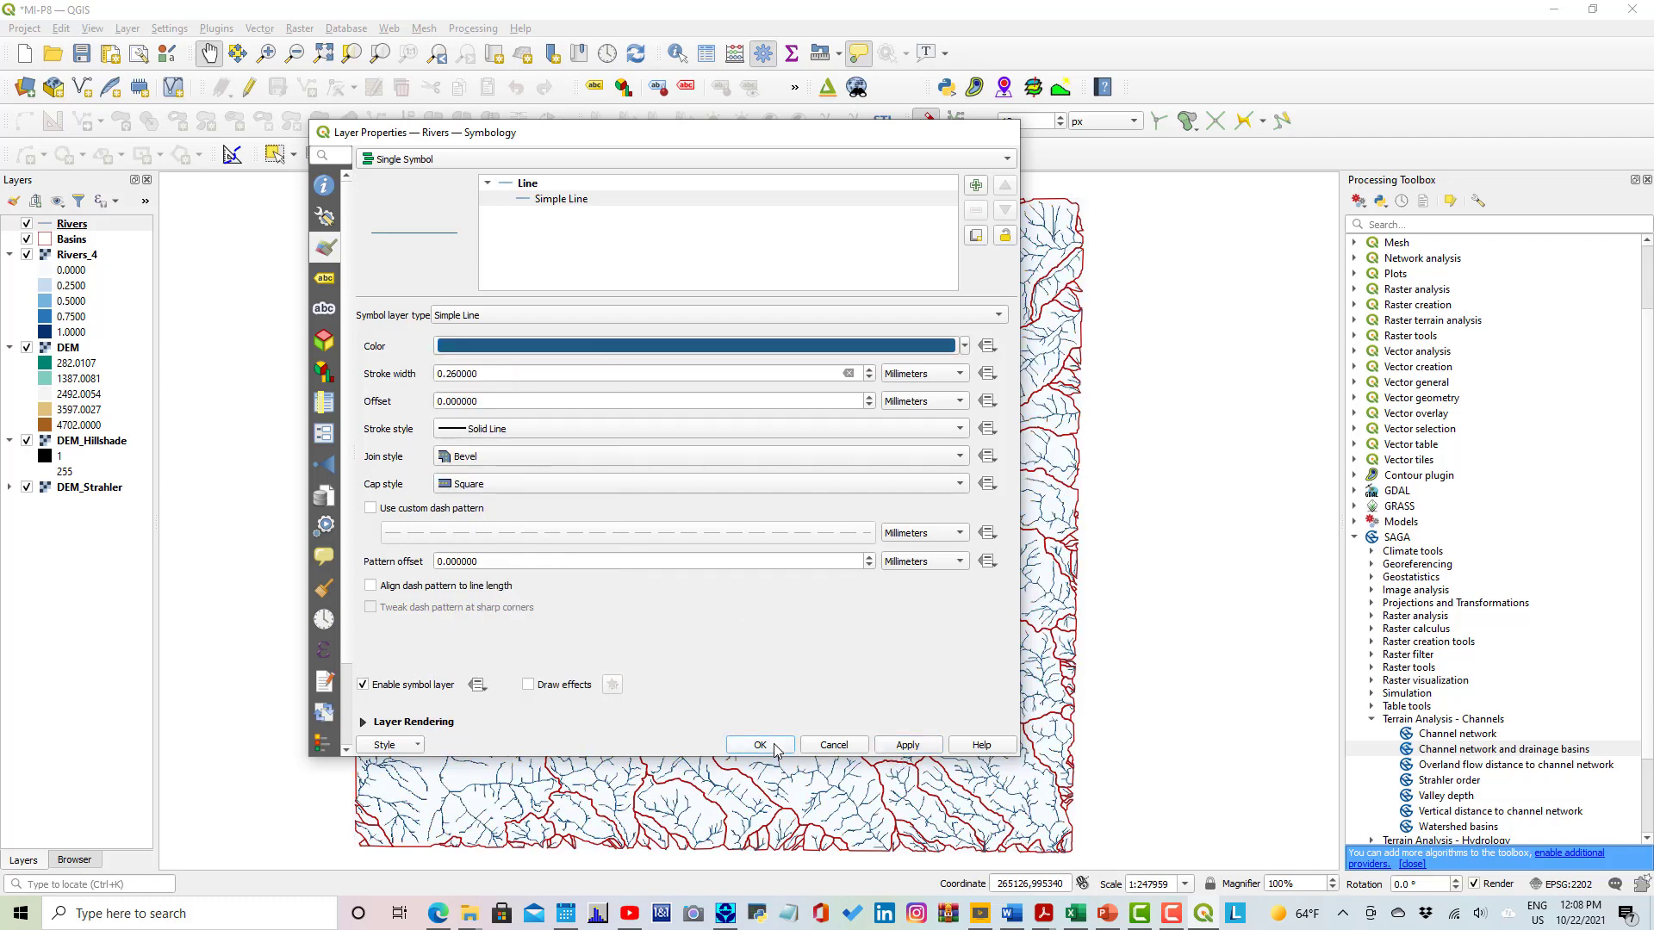
{"action": "left_click", "coordinate": [777, 746]}
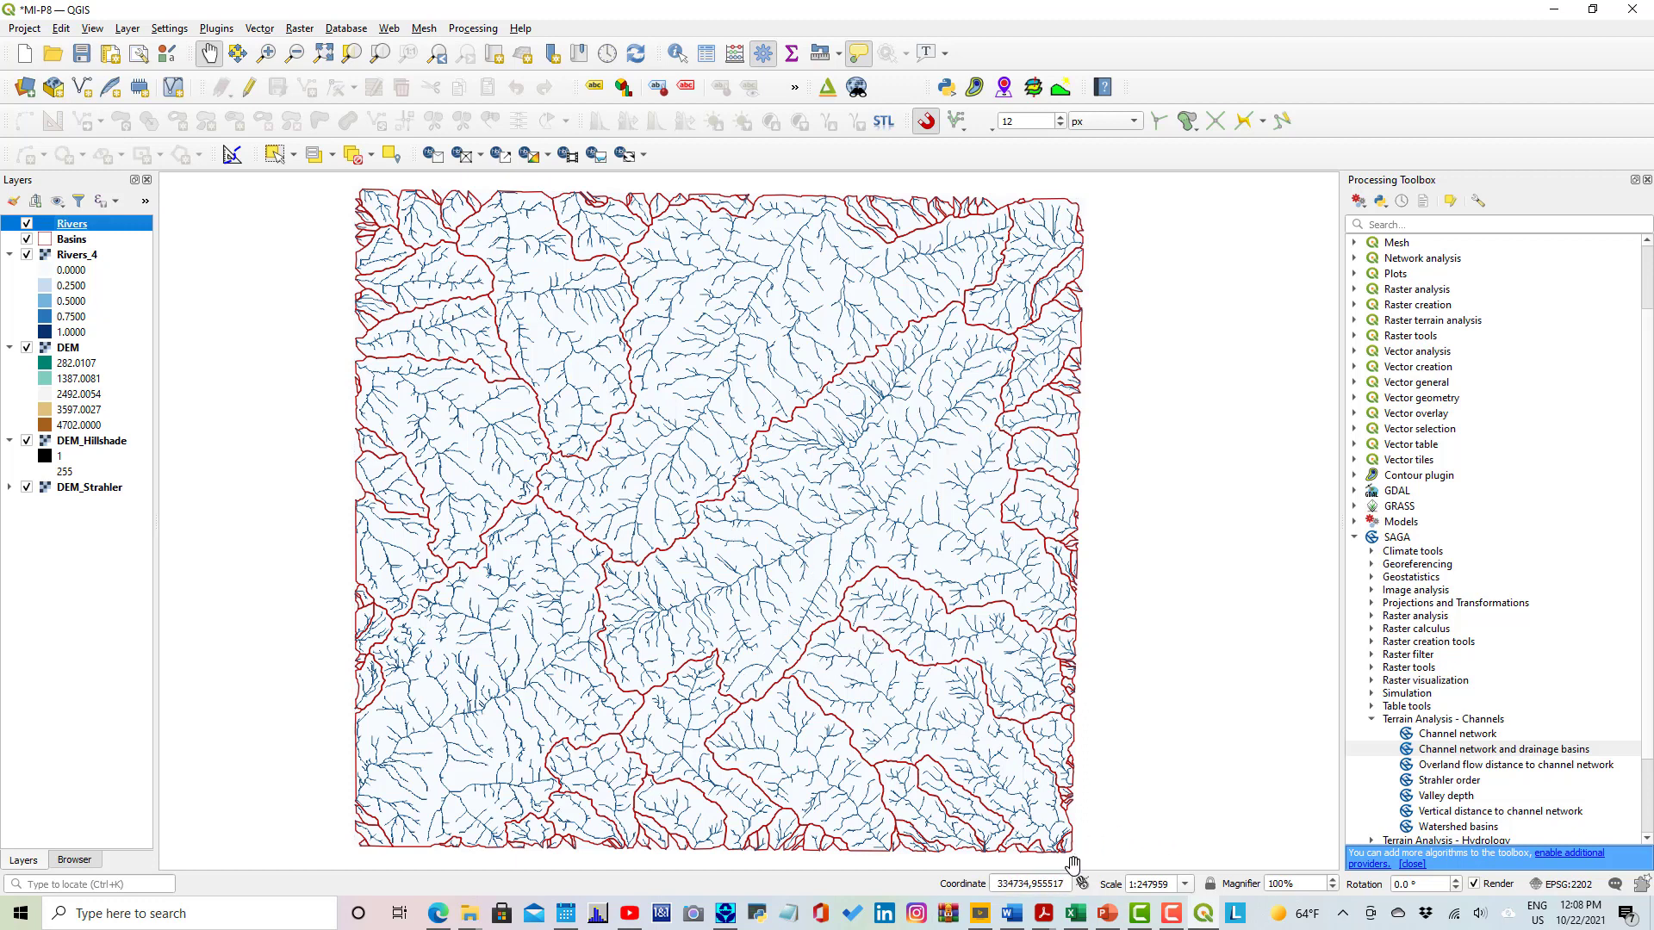
Switch to PowerPoint and read slide 11 for the dam site's X and Y coordinates.
{"action": "left_click", "coordinate": [1111, 911]}
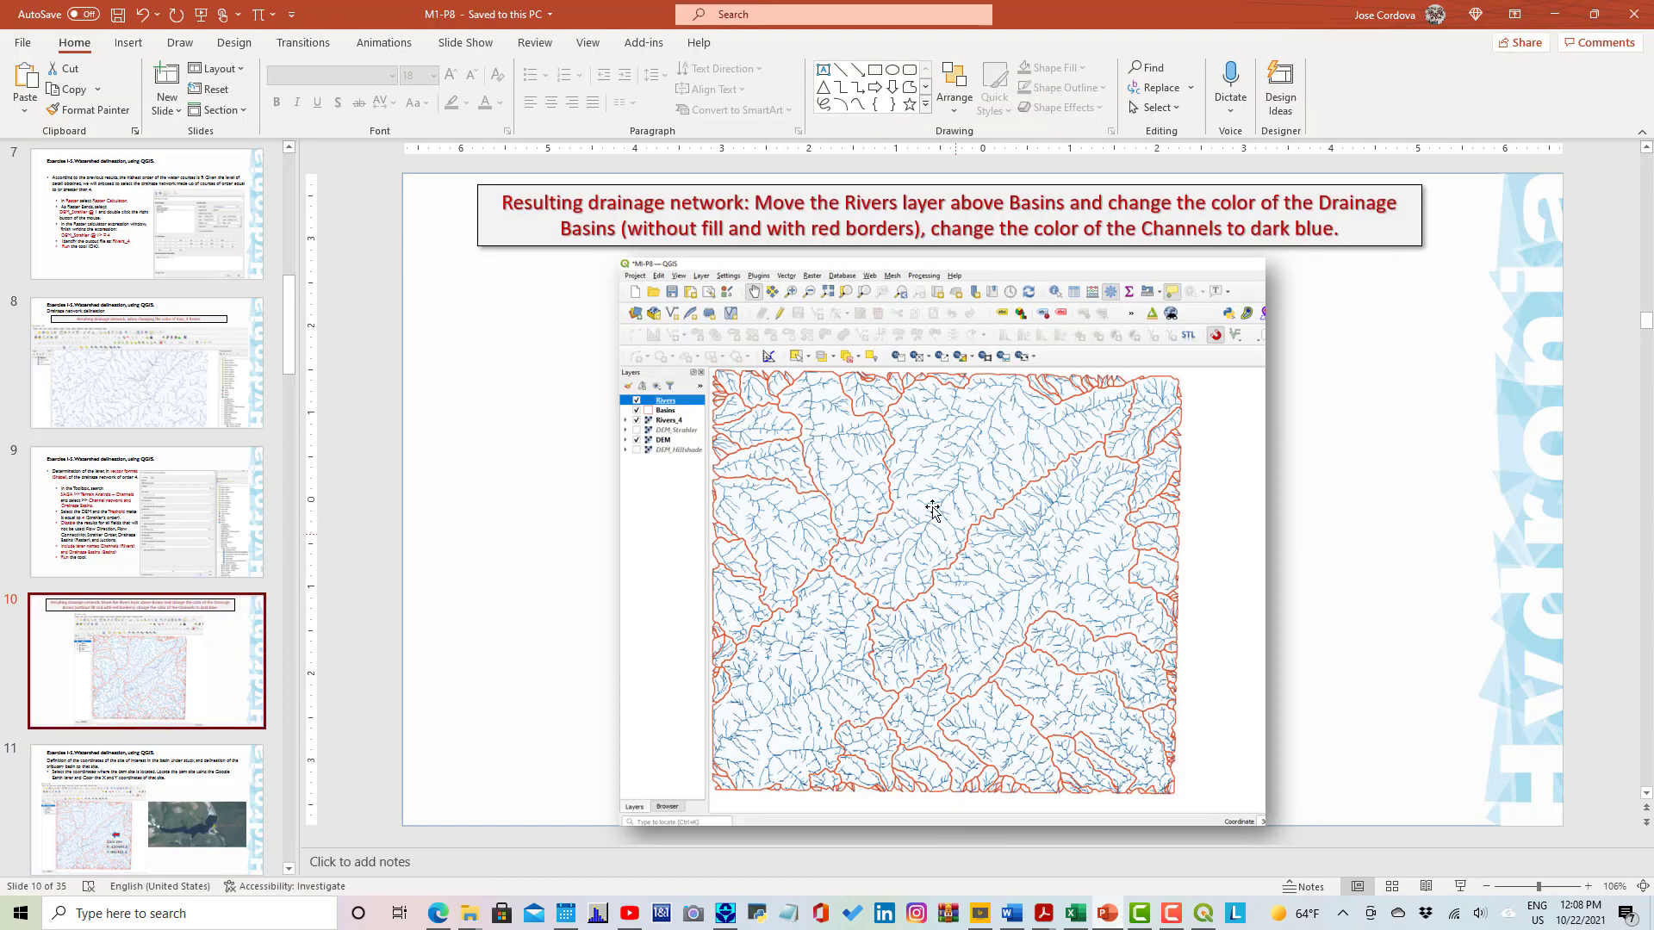
{"action": "scroll", "coordinate": [149, 638], "scroll_direction": "down", "scroll_amount": 1}
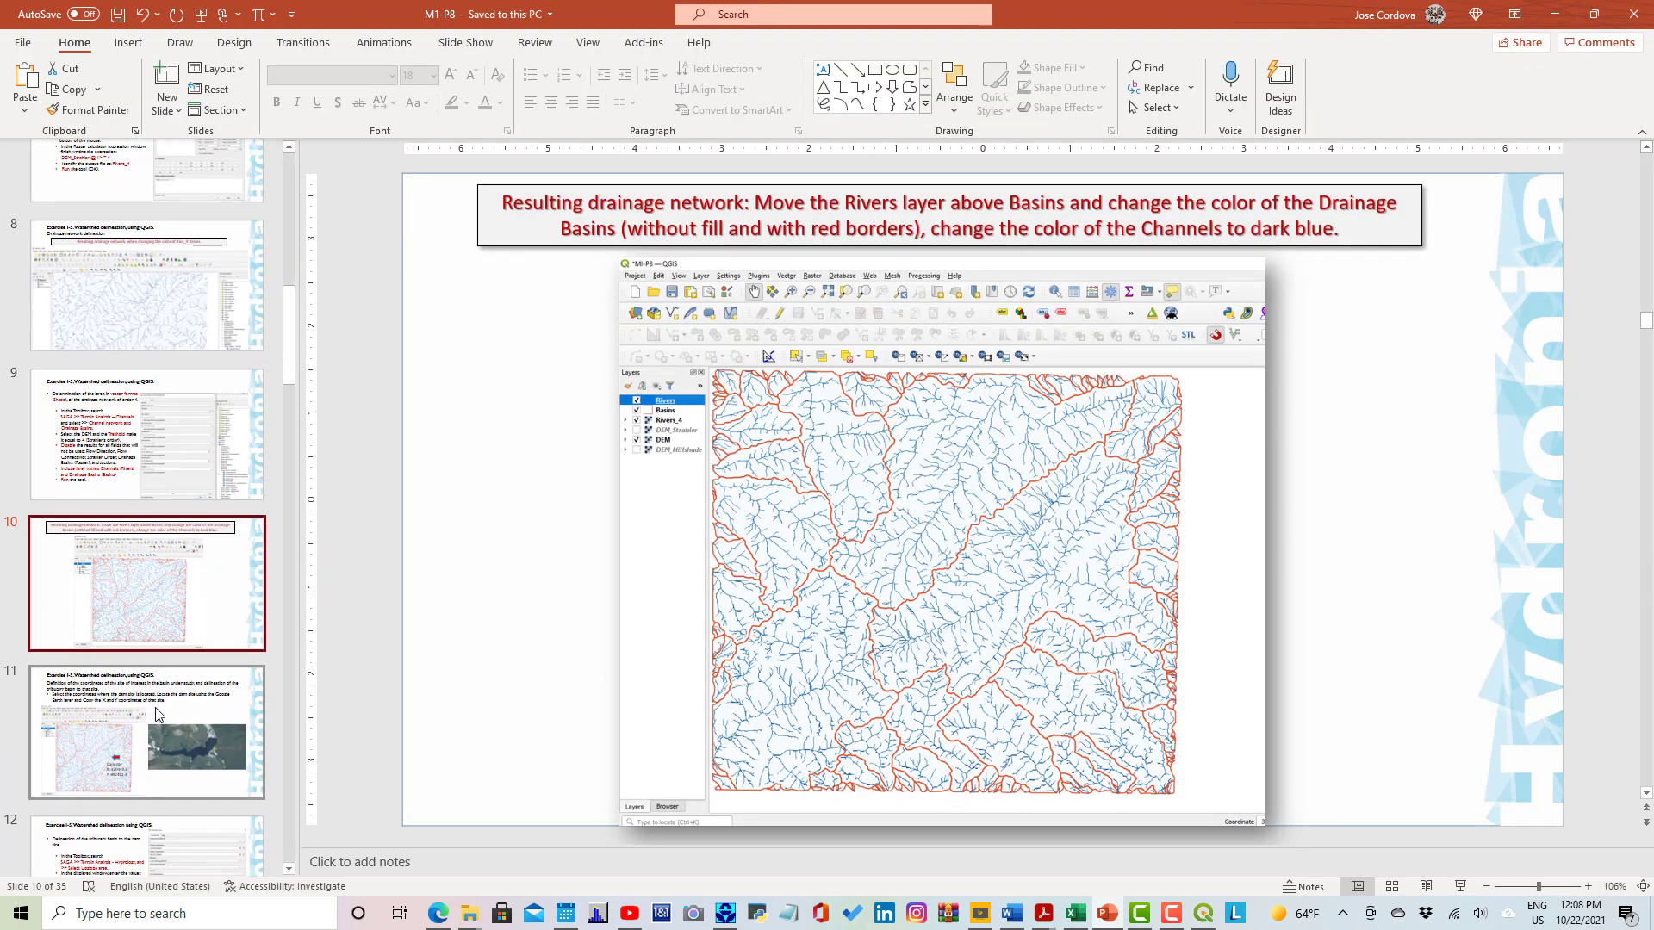
{"action": "left_click", "coordinate": [107, 742]}
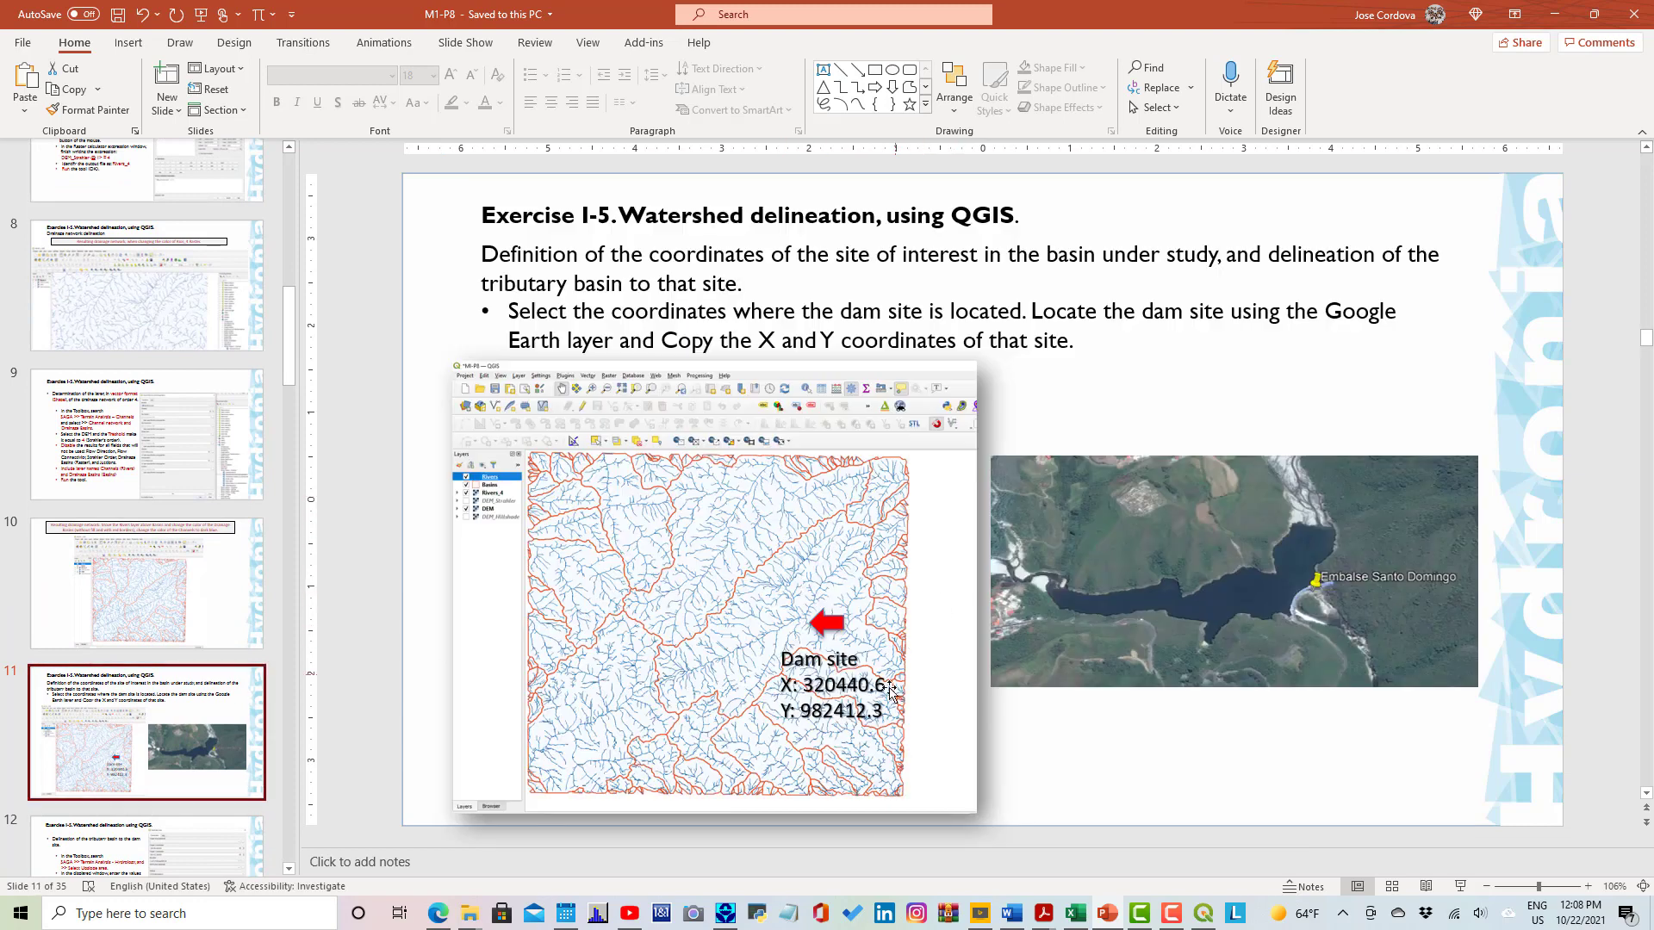
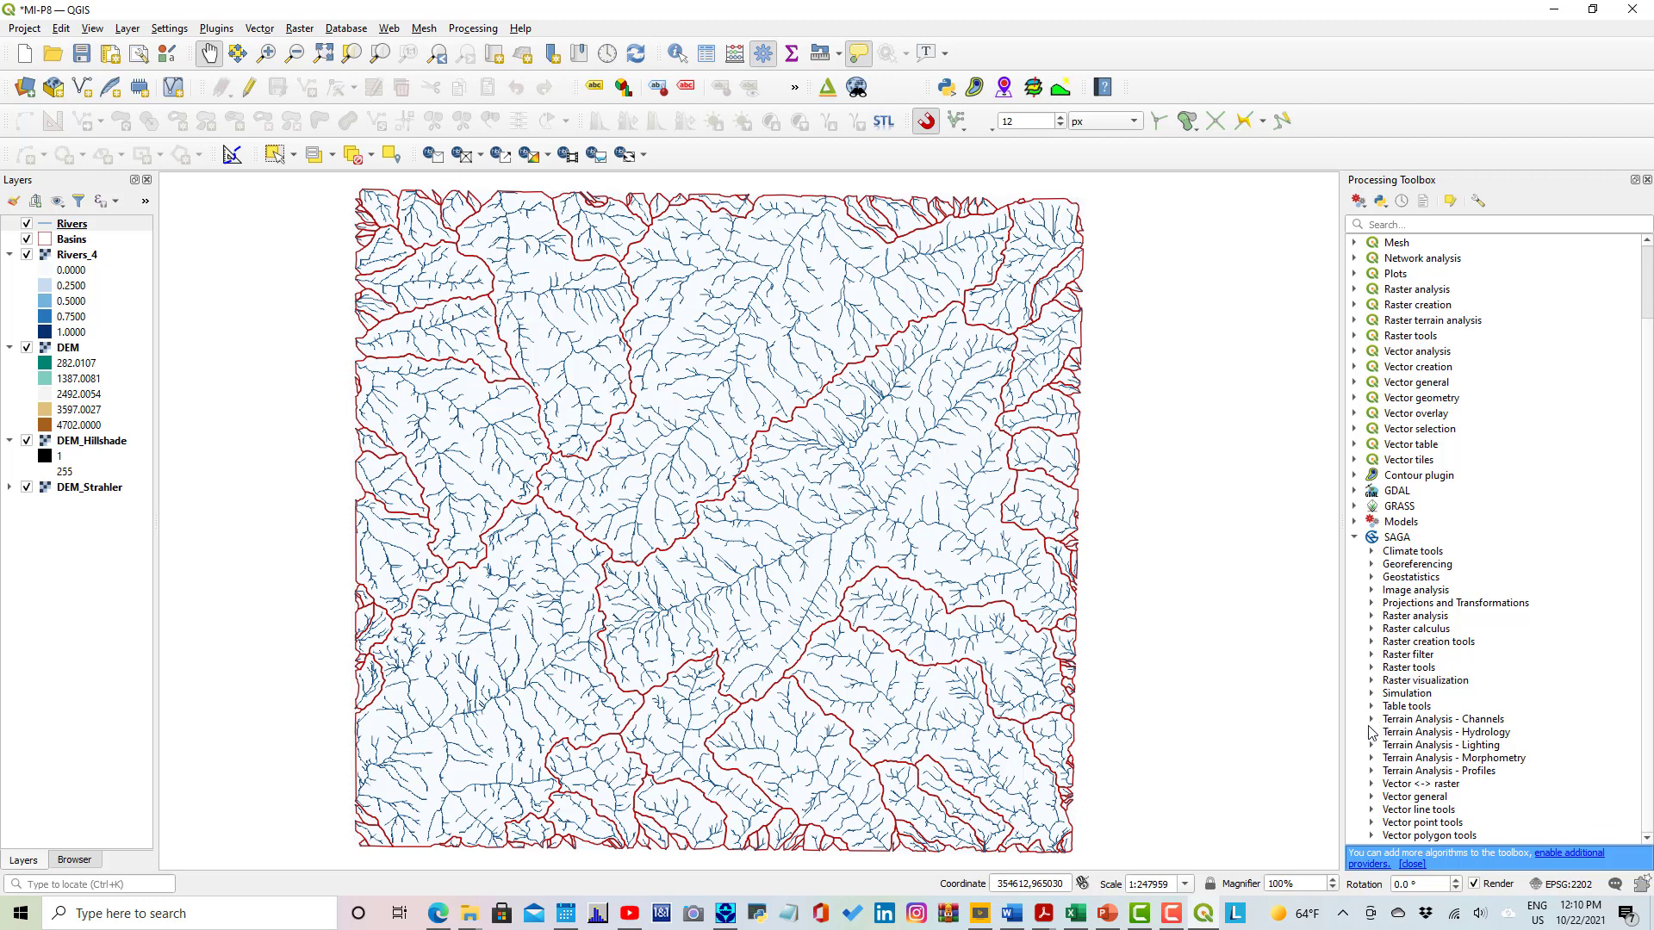
In QGIS, open SAGA's Upslope Area tool and set the target X coordinate to 320440.6 and the Y coordinate to 982412.3.
{"action": "left_click", "coordinate": [1372, 733]}
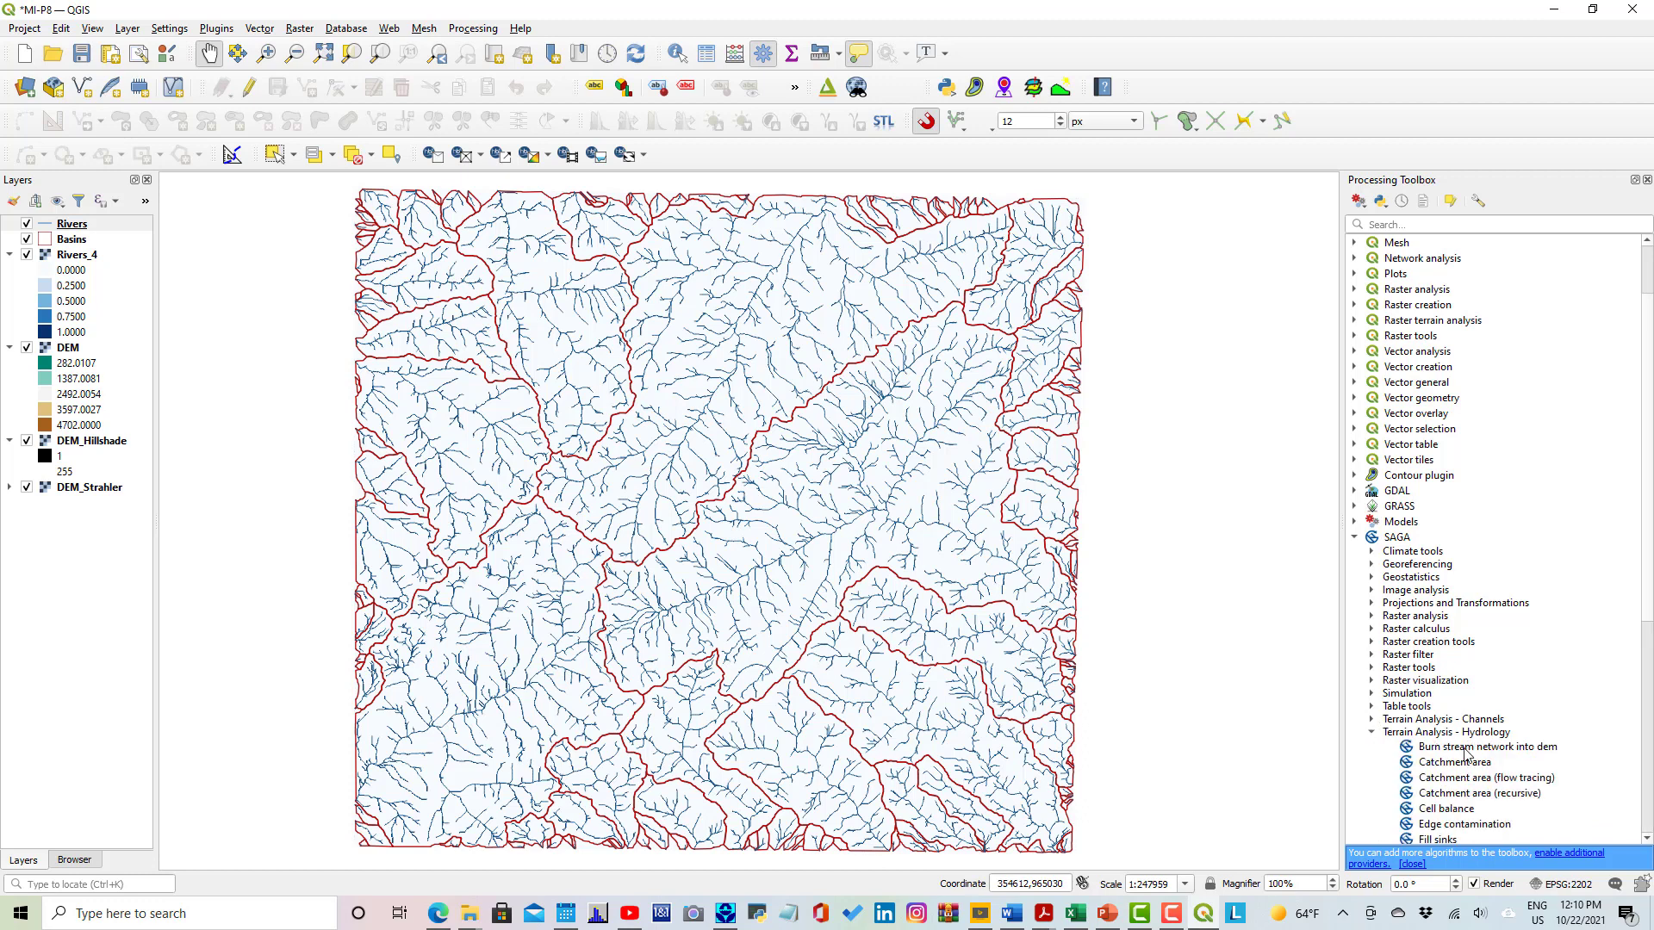
{"action": "scroll", "coordinate": [1455, 749], "scroll_direction": "down", "scroll_amount": 4}
{"action": "scroll", "coordinate": [1455, 749], "scroll_direction": "down", "scroll_amount": 4}
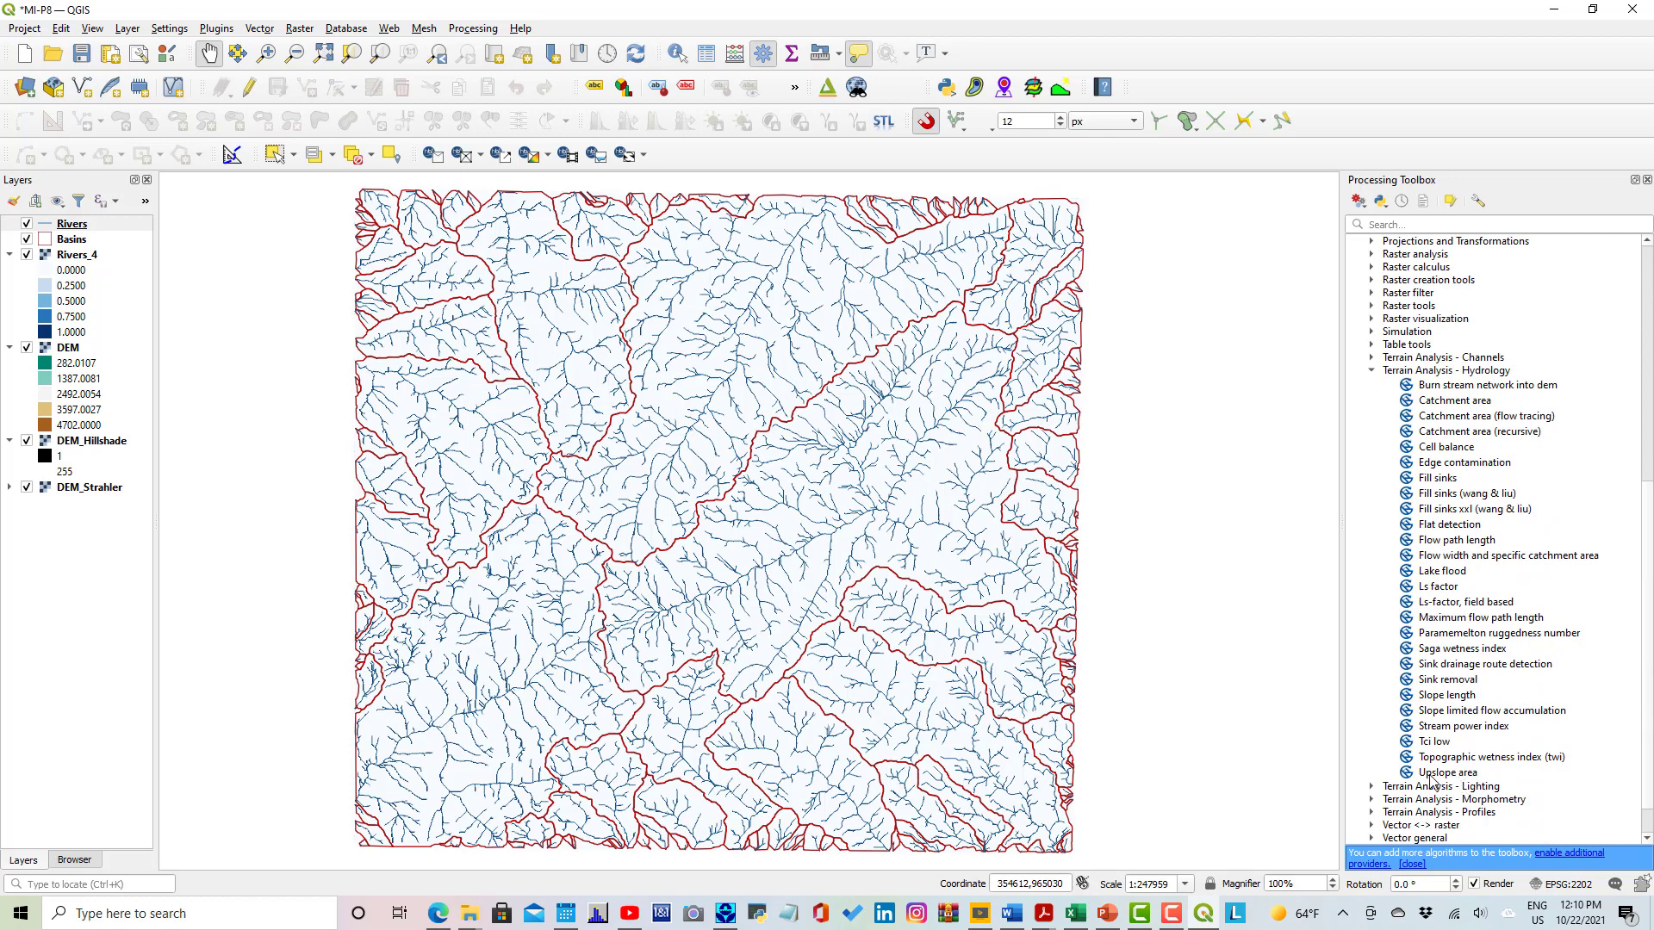
{"action": "double_click", "coordinate": [1432, 773]}
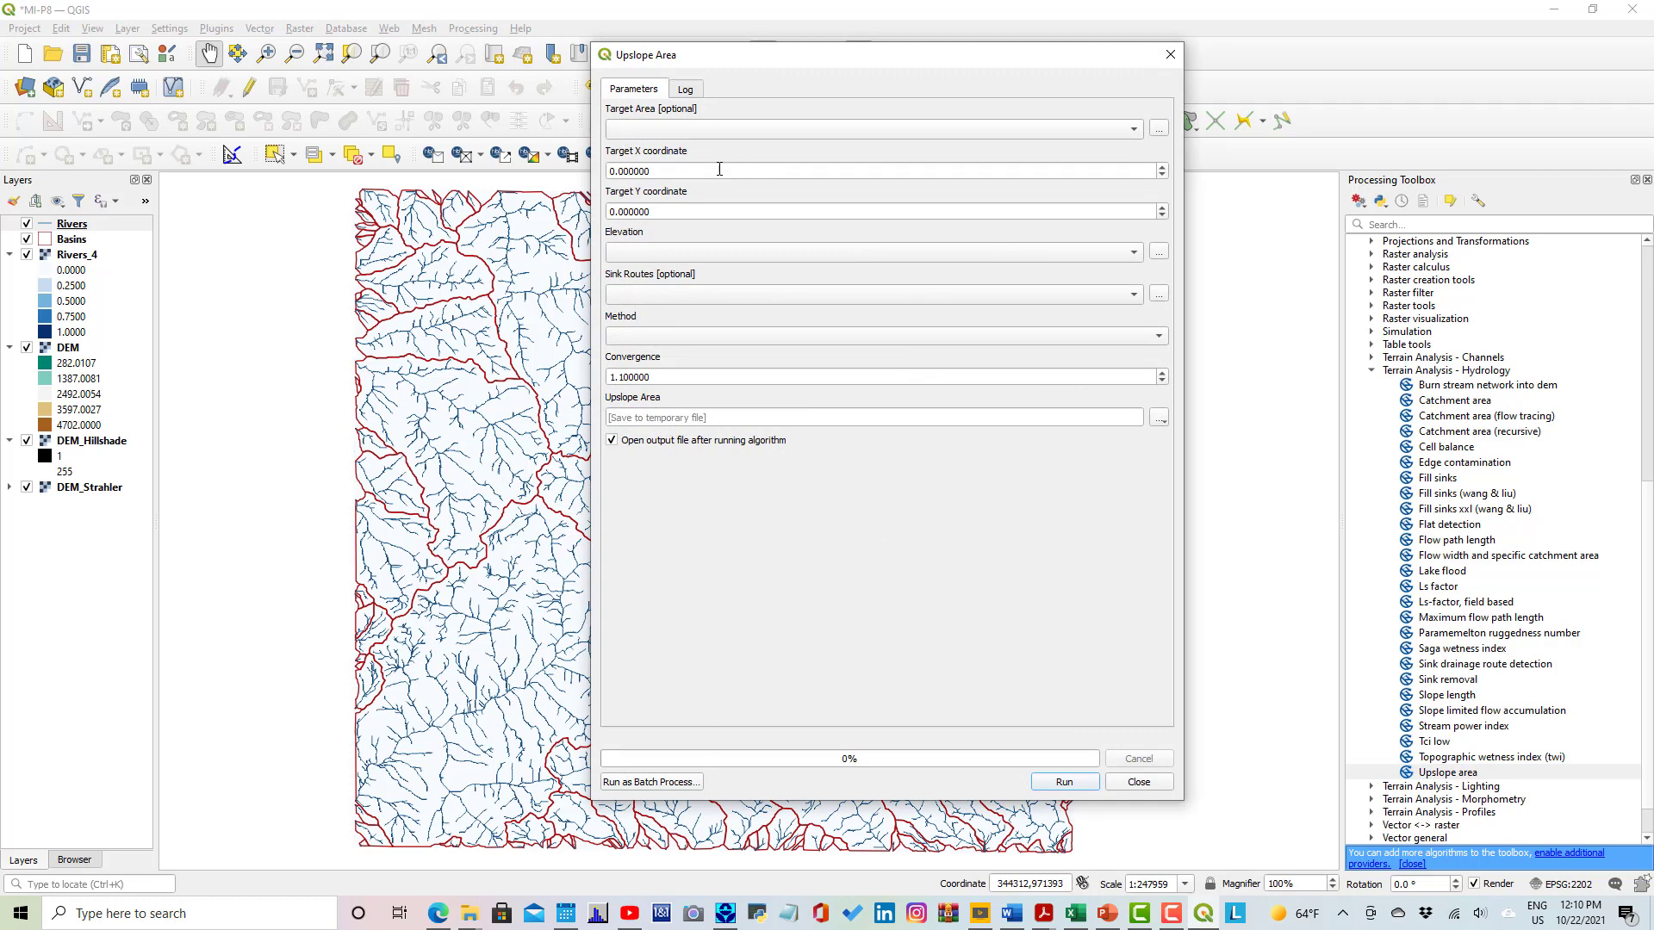
{"action": "left_click_drag", "start_coordinate": [668, 169], "coordinate": [608, 171]}
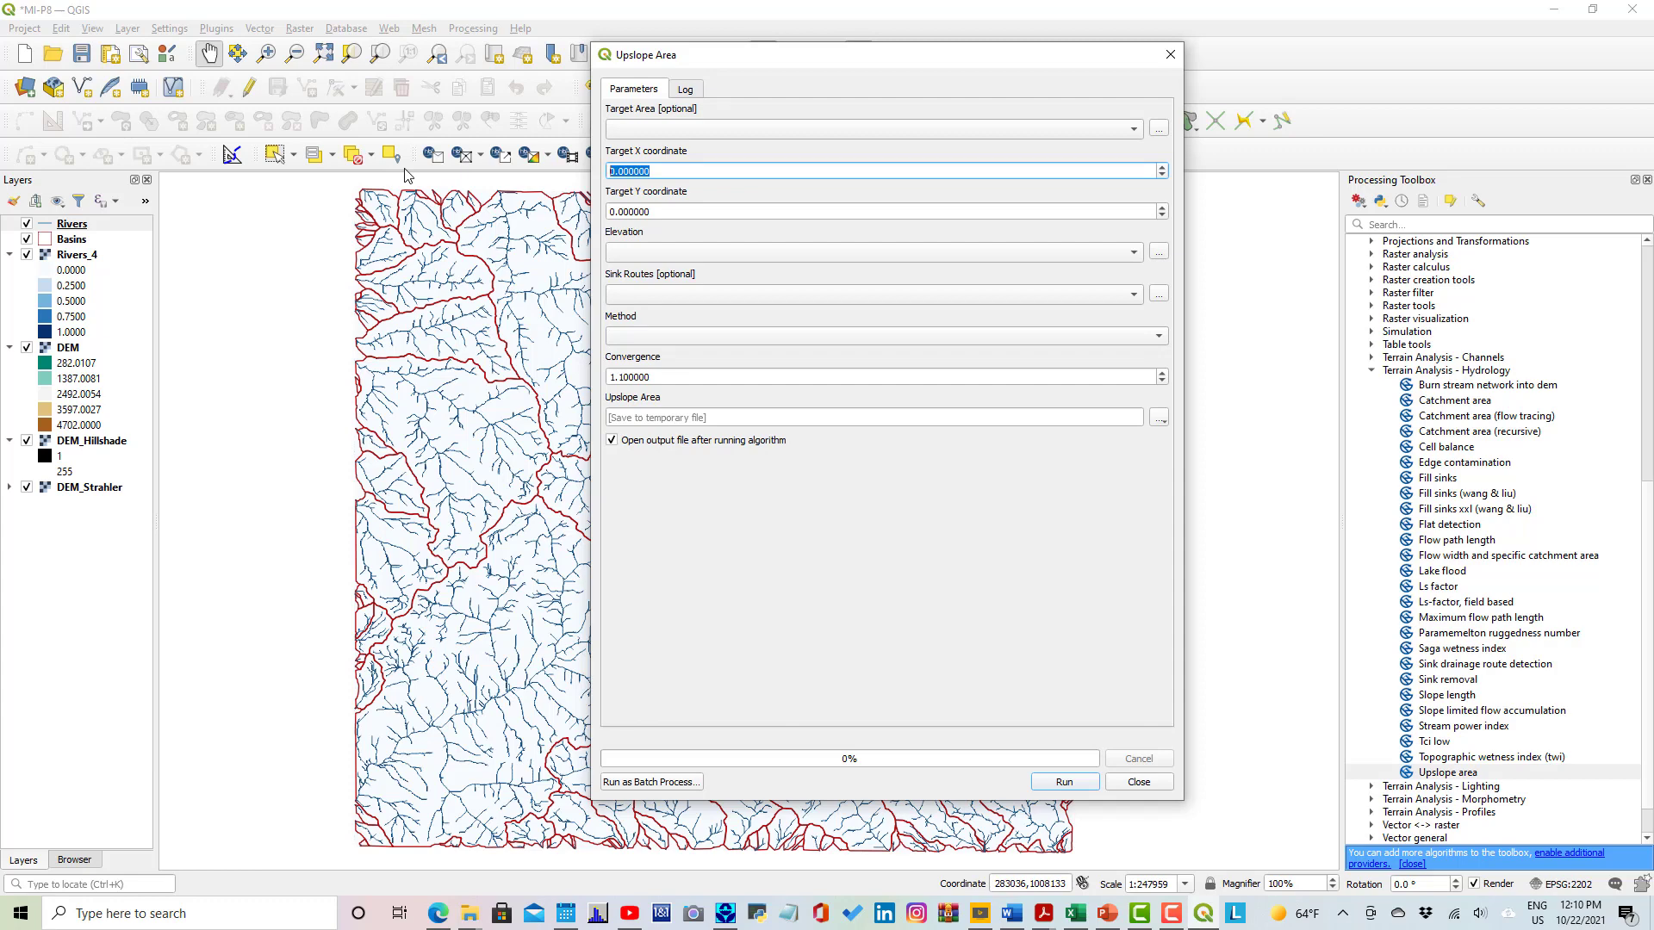
{"action": "type", "text": "320440.6"}
{"action": "left_click", "coordinate": [662, 211]}
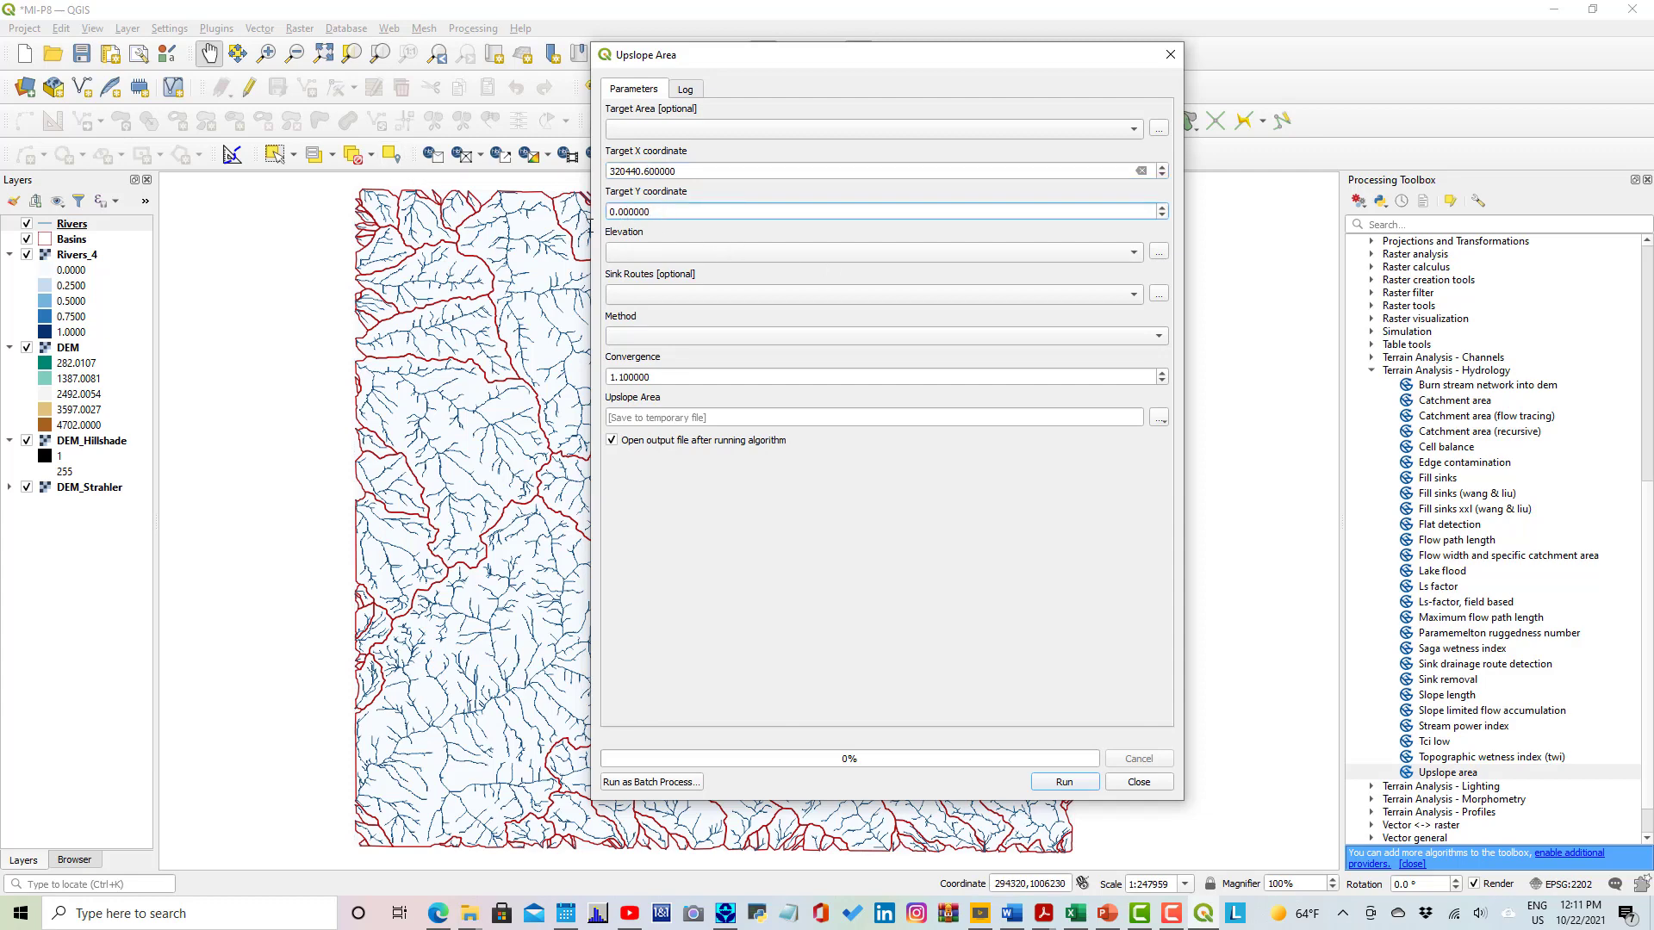
{"action": "left_click_drag", "start_coordinate": [664, 212], "coordinate": [608, 212]}
{"action": "type", "text": "982412.3"}
Load the DEM TIF file from the C:\M1-P8\Data folder as the Upslope Area elevation input.
{"action": "left_click", "coordinate": [1160, 255]}
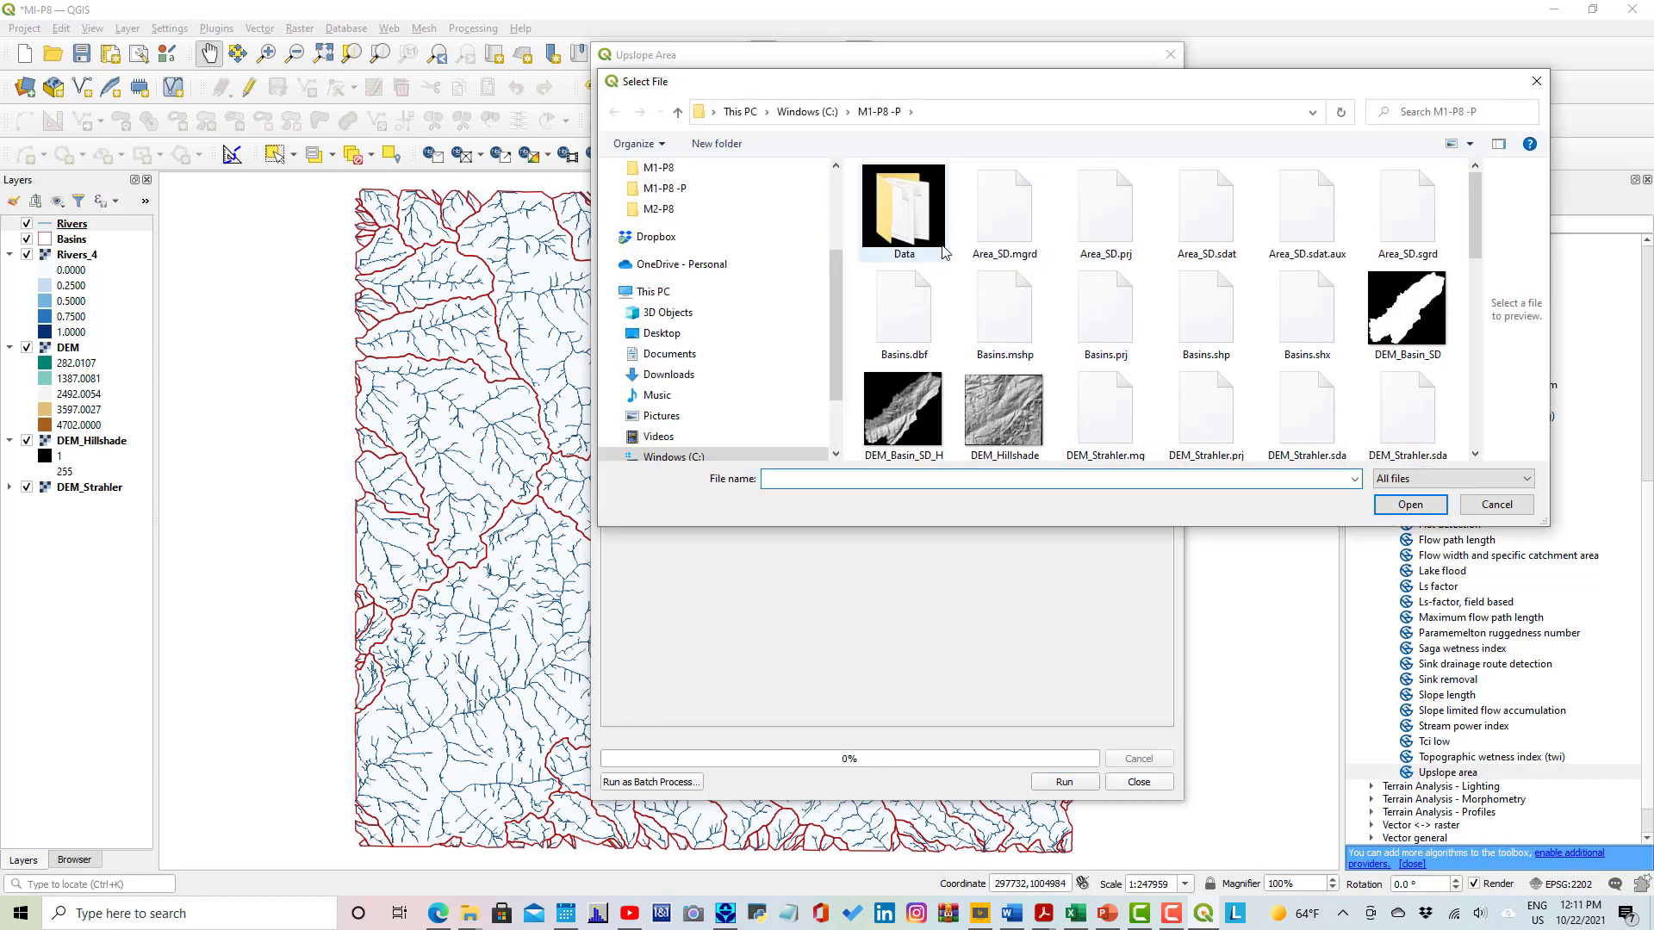
{"action": "left_click", "coordinate": [825, 113]}
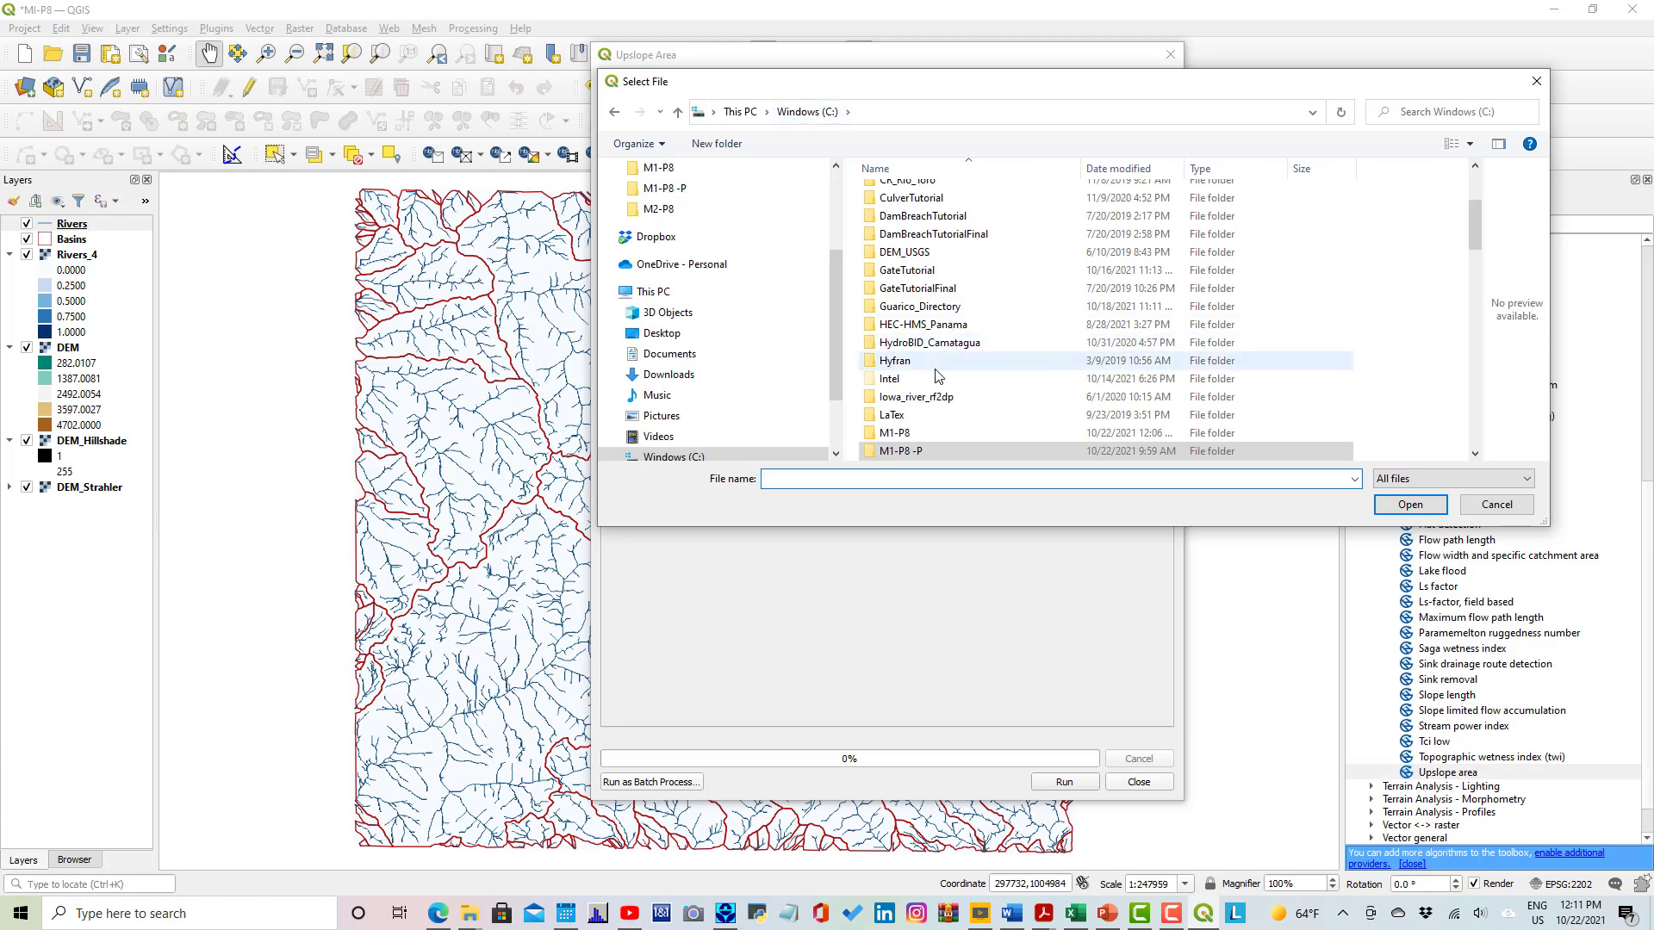
{"action": "left_click", "coordinate": [898, 435]}
{"action": "double_click", "coordinate": [898, 435]}
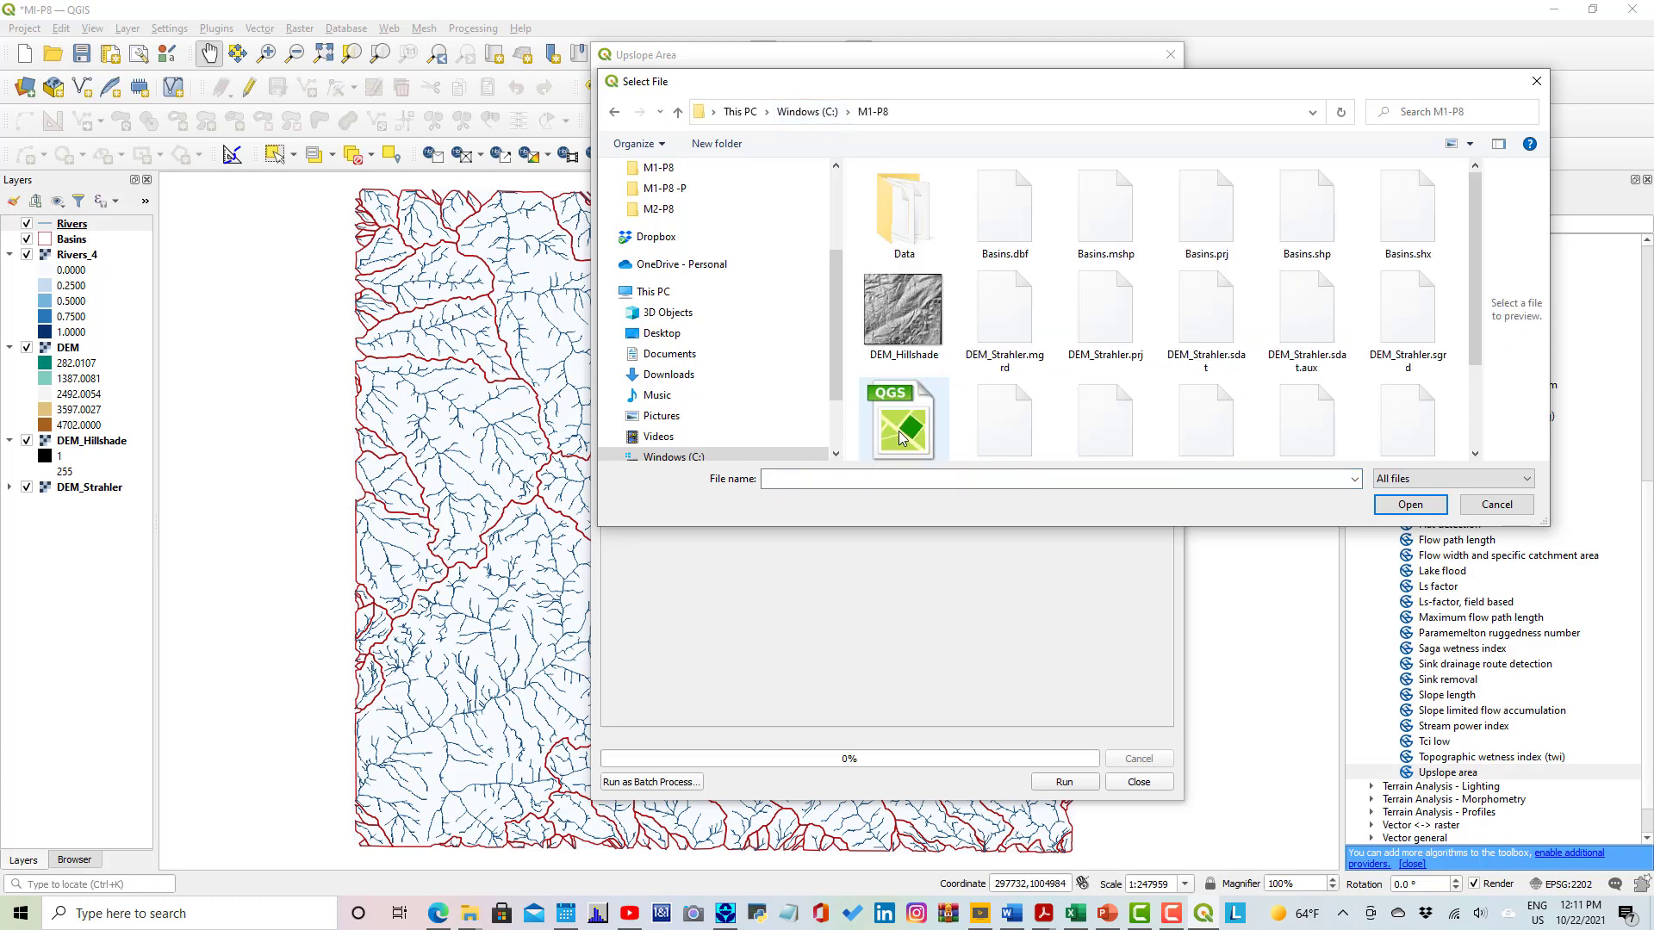
{"action": "double_click", "coordinate": [906, 224]}
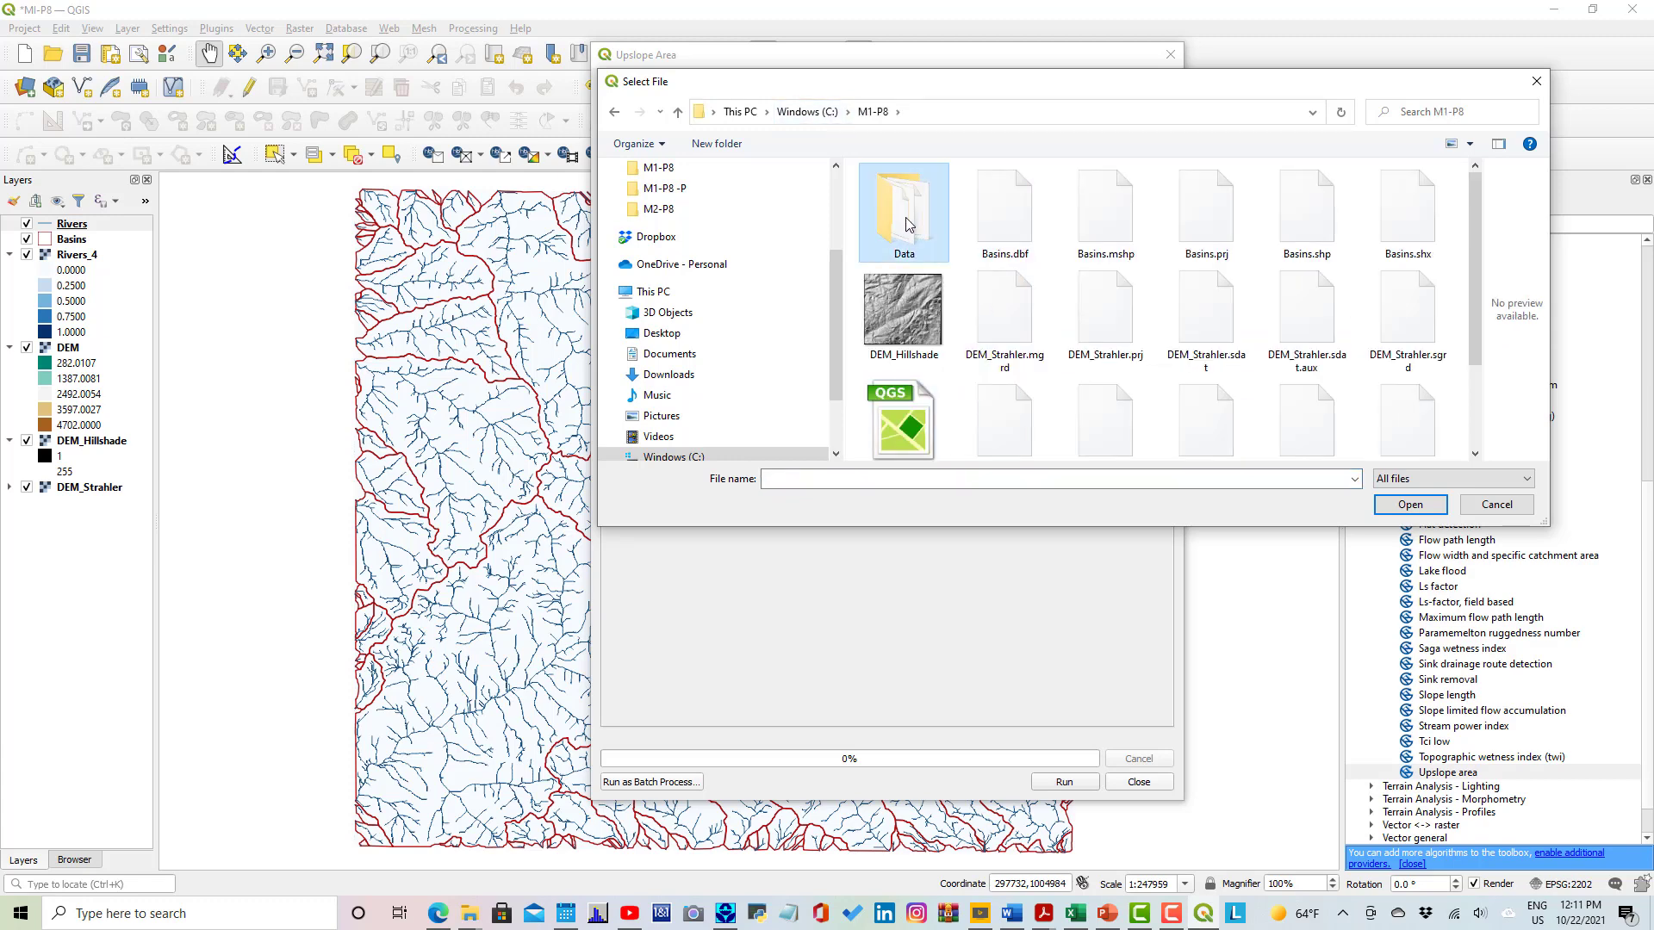
{"action": "left_click", "coordinate": [897, 194]}
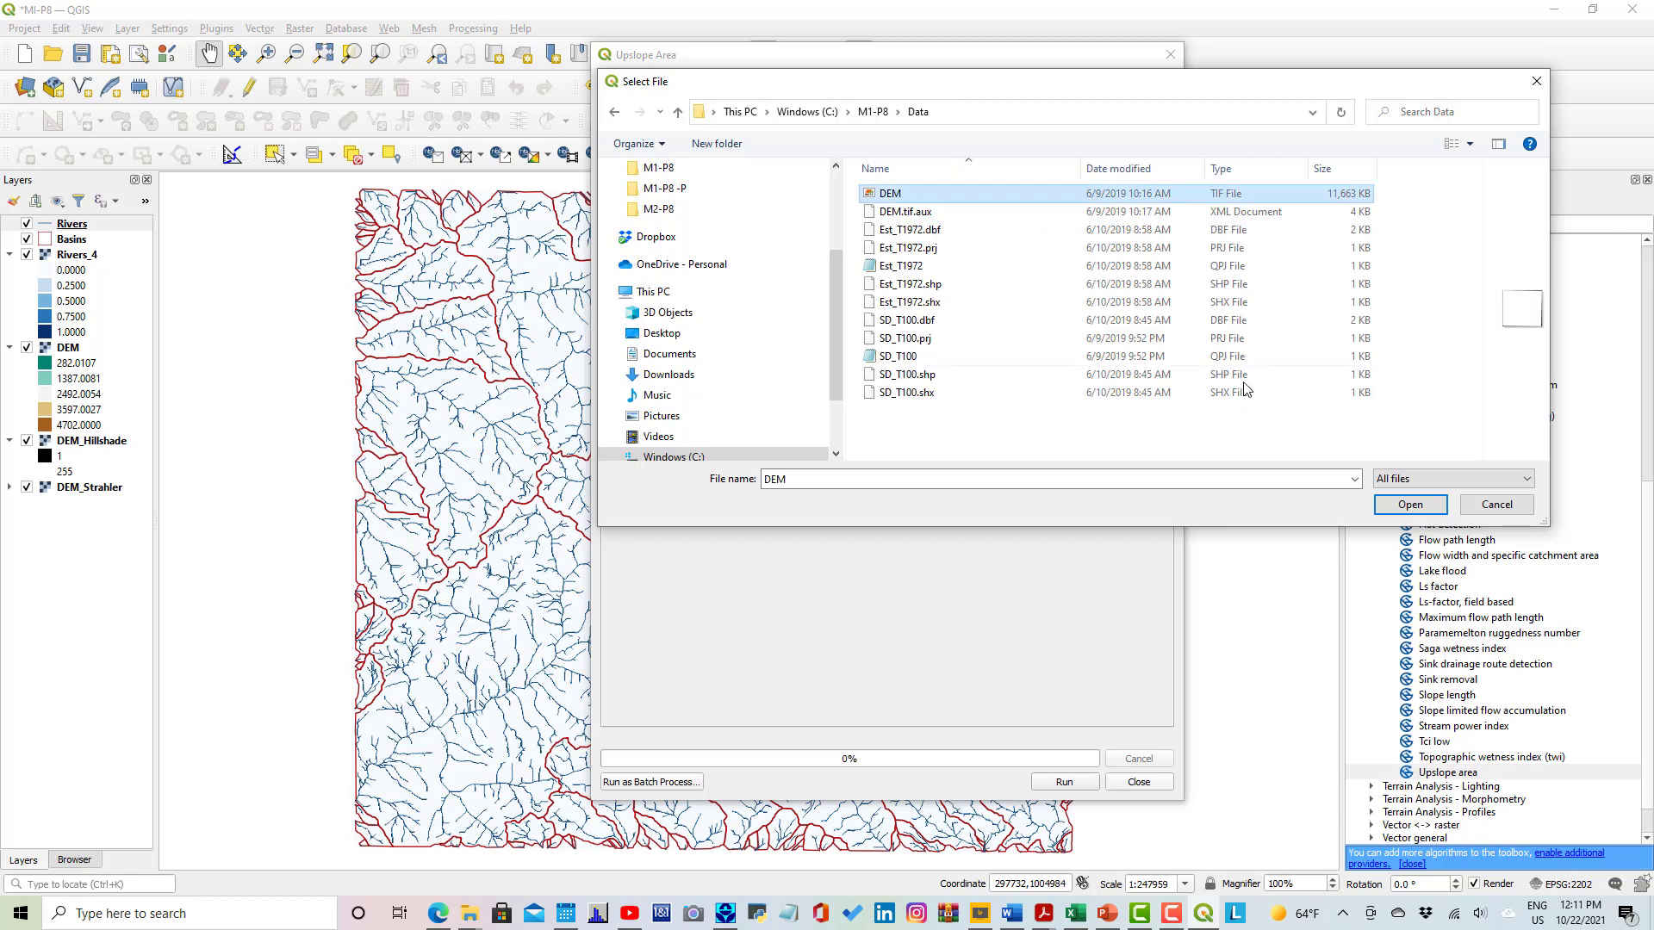
{"action": "left_click", "coordinate": [1410, 504]}
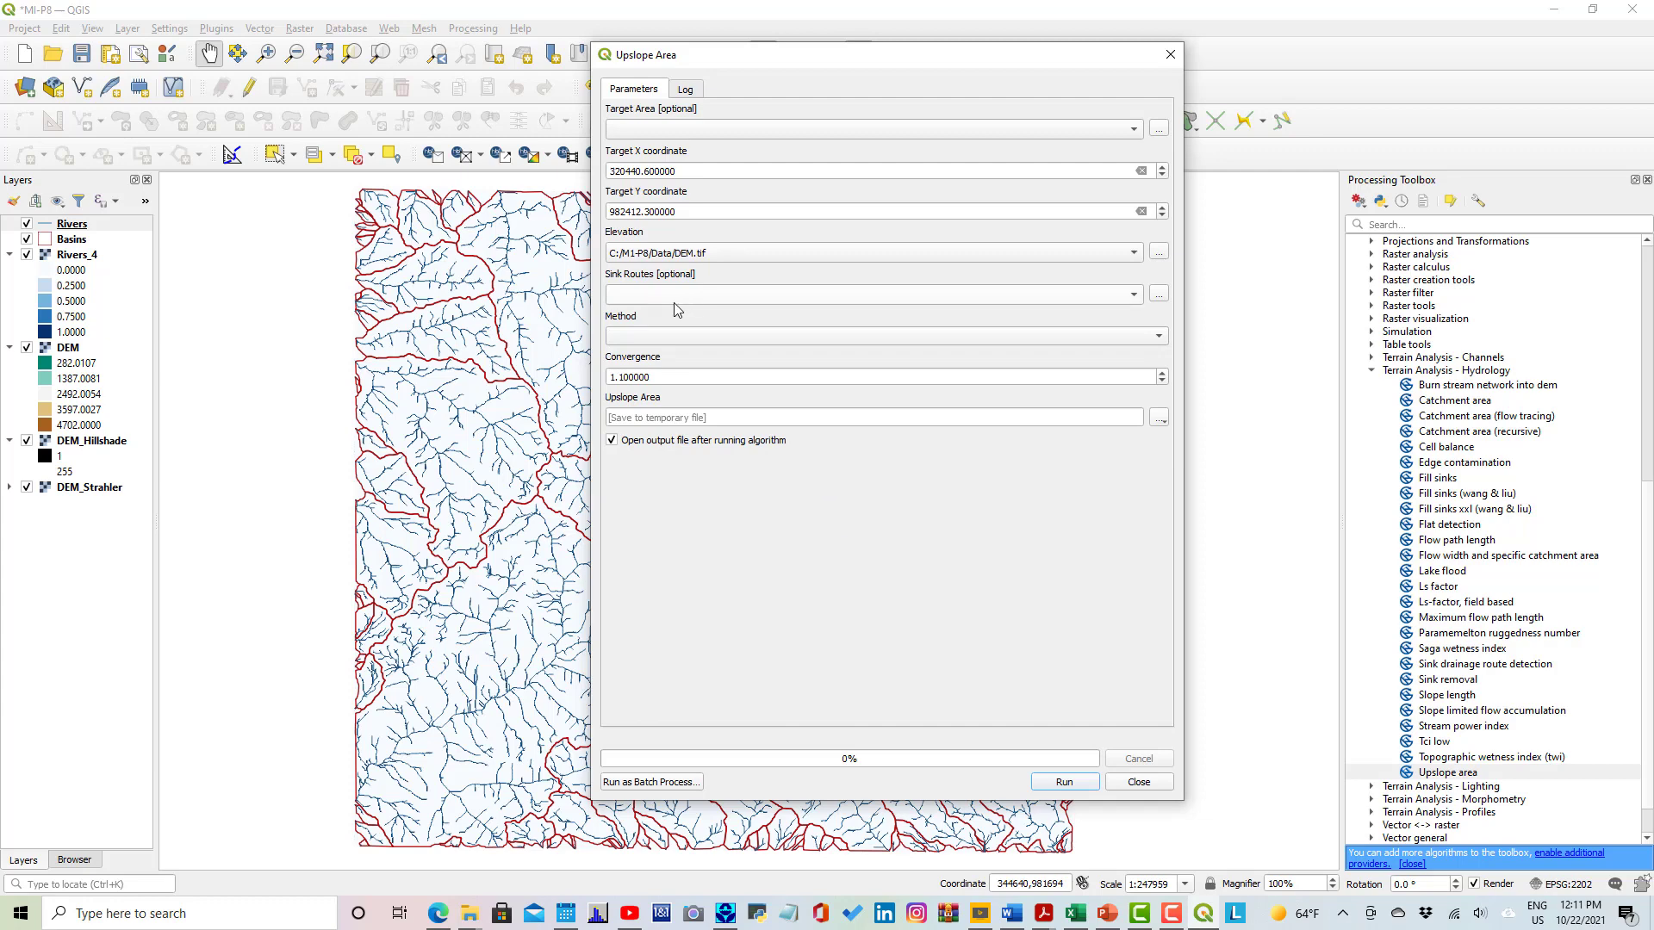
Set the Upslope Area method to [0] Deterministic 8 and check the remaining settings against slide 12 in PowerPoint.
{"action": "left_click", "coordinate": [1098, 335]}
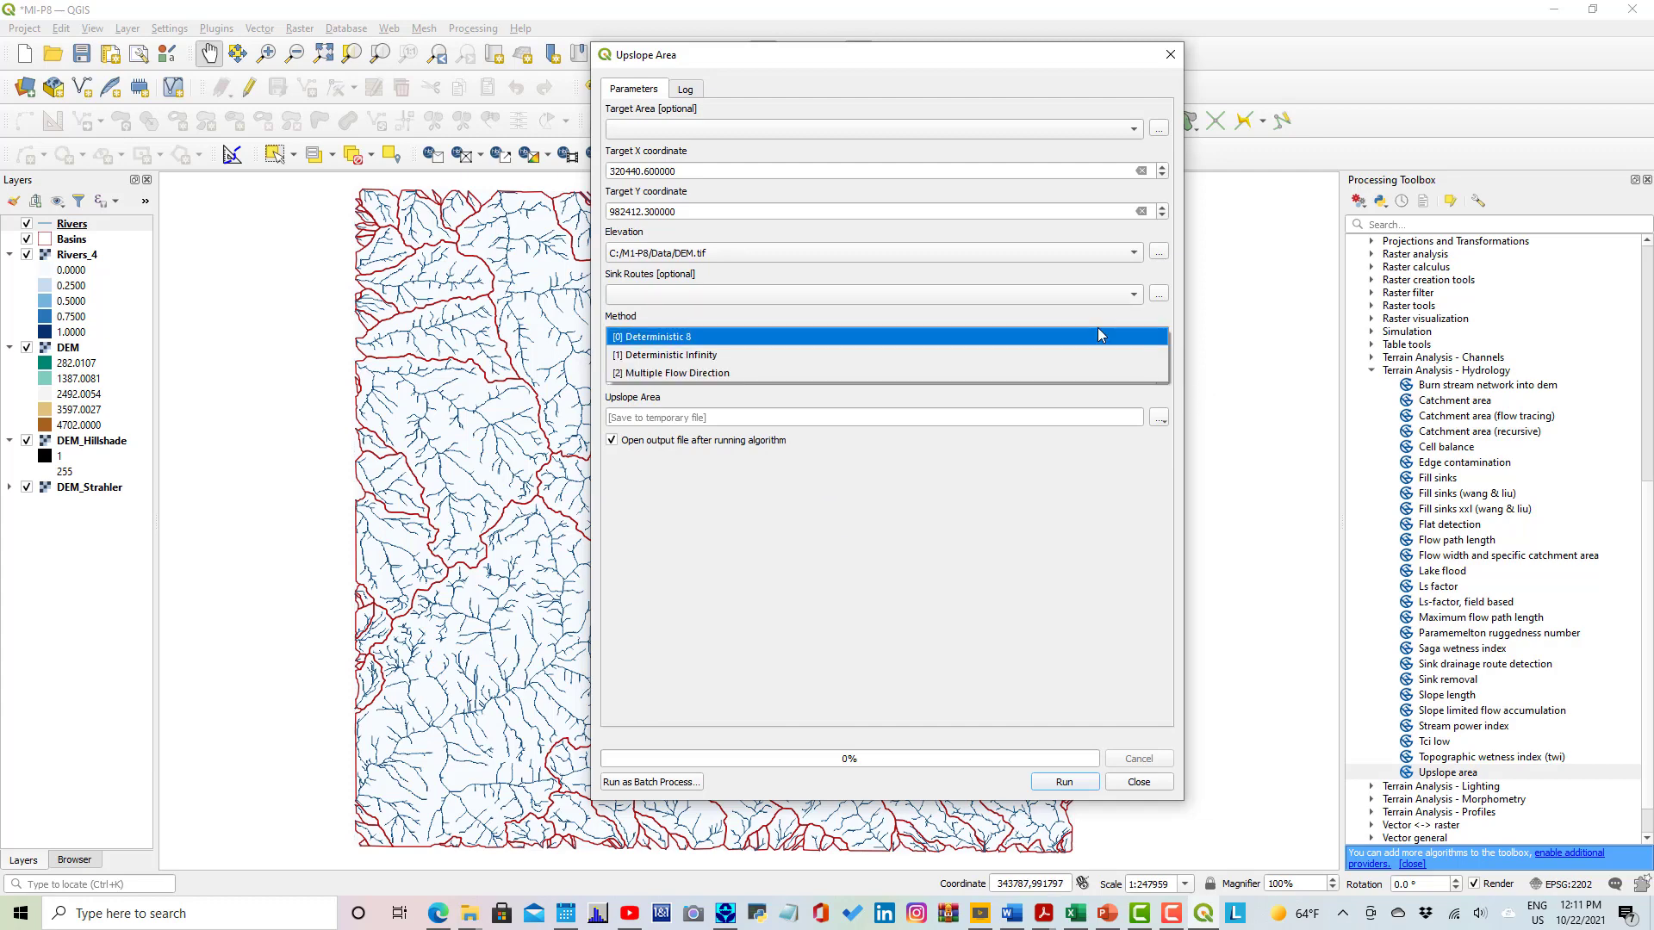
{"action": "left_click", "coordinate": [674, 338]}
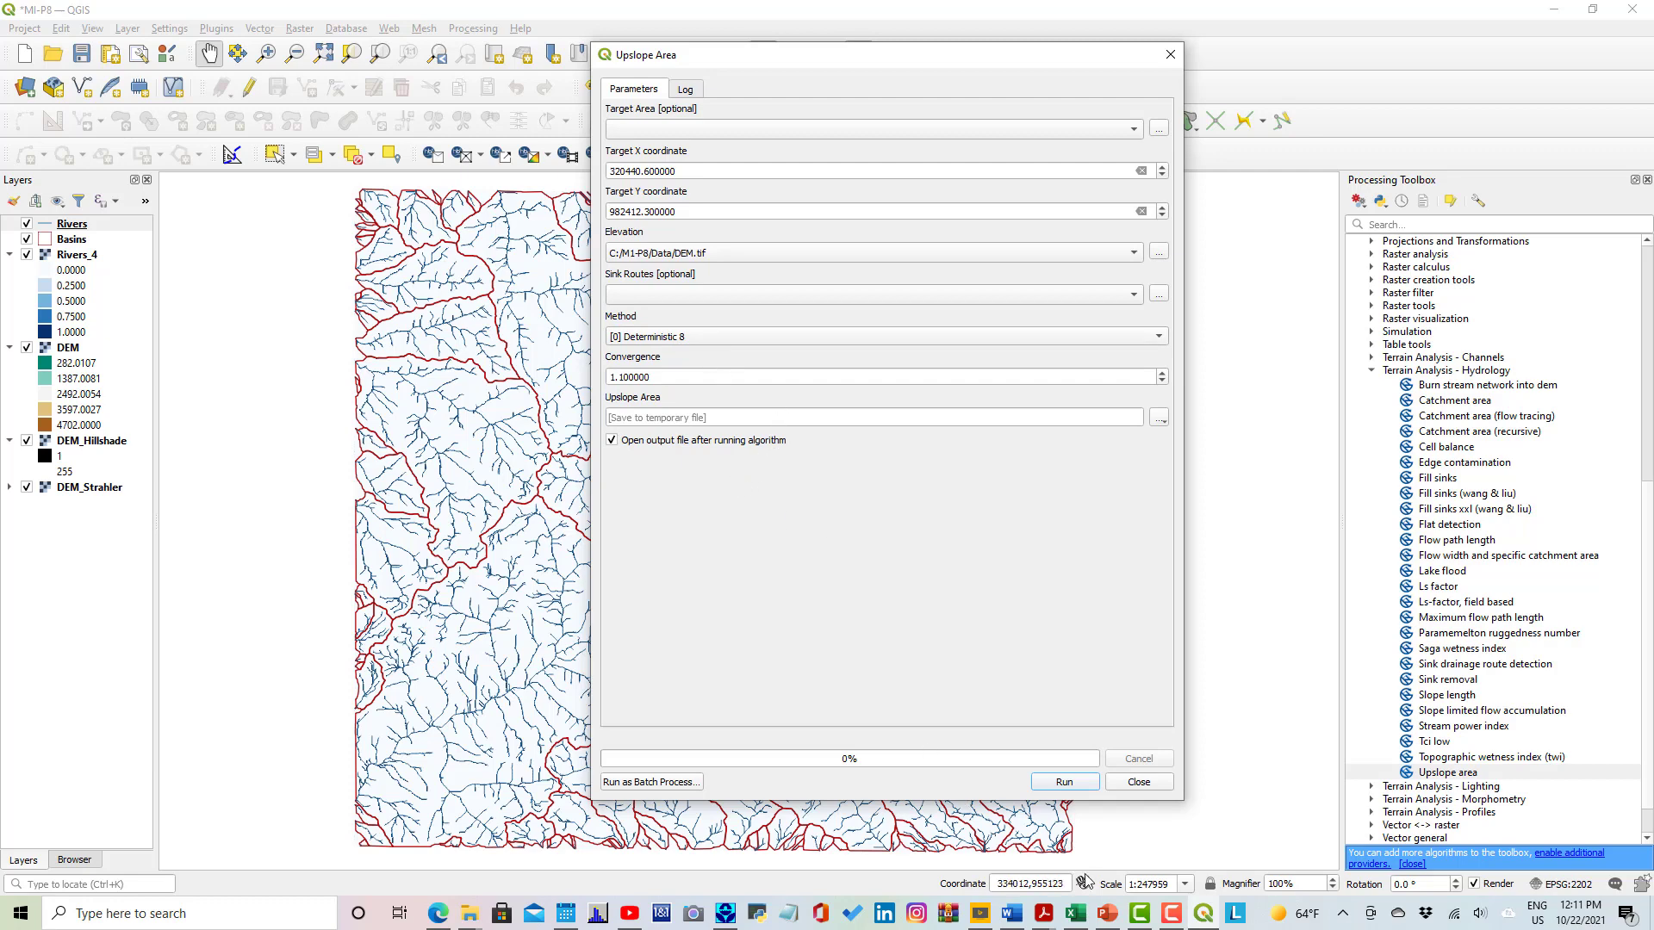
{"action": "left_click", "coordinate": [1108, 915]}
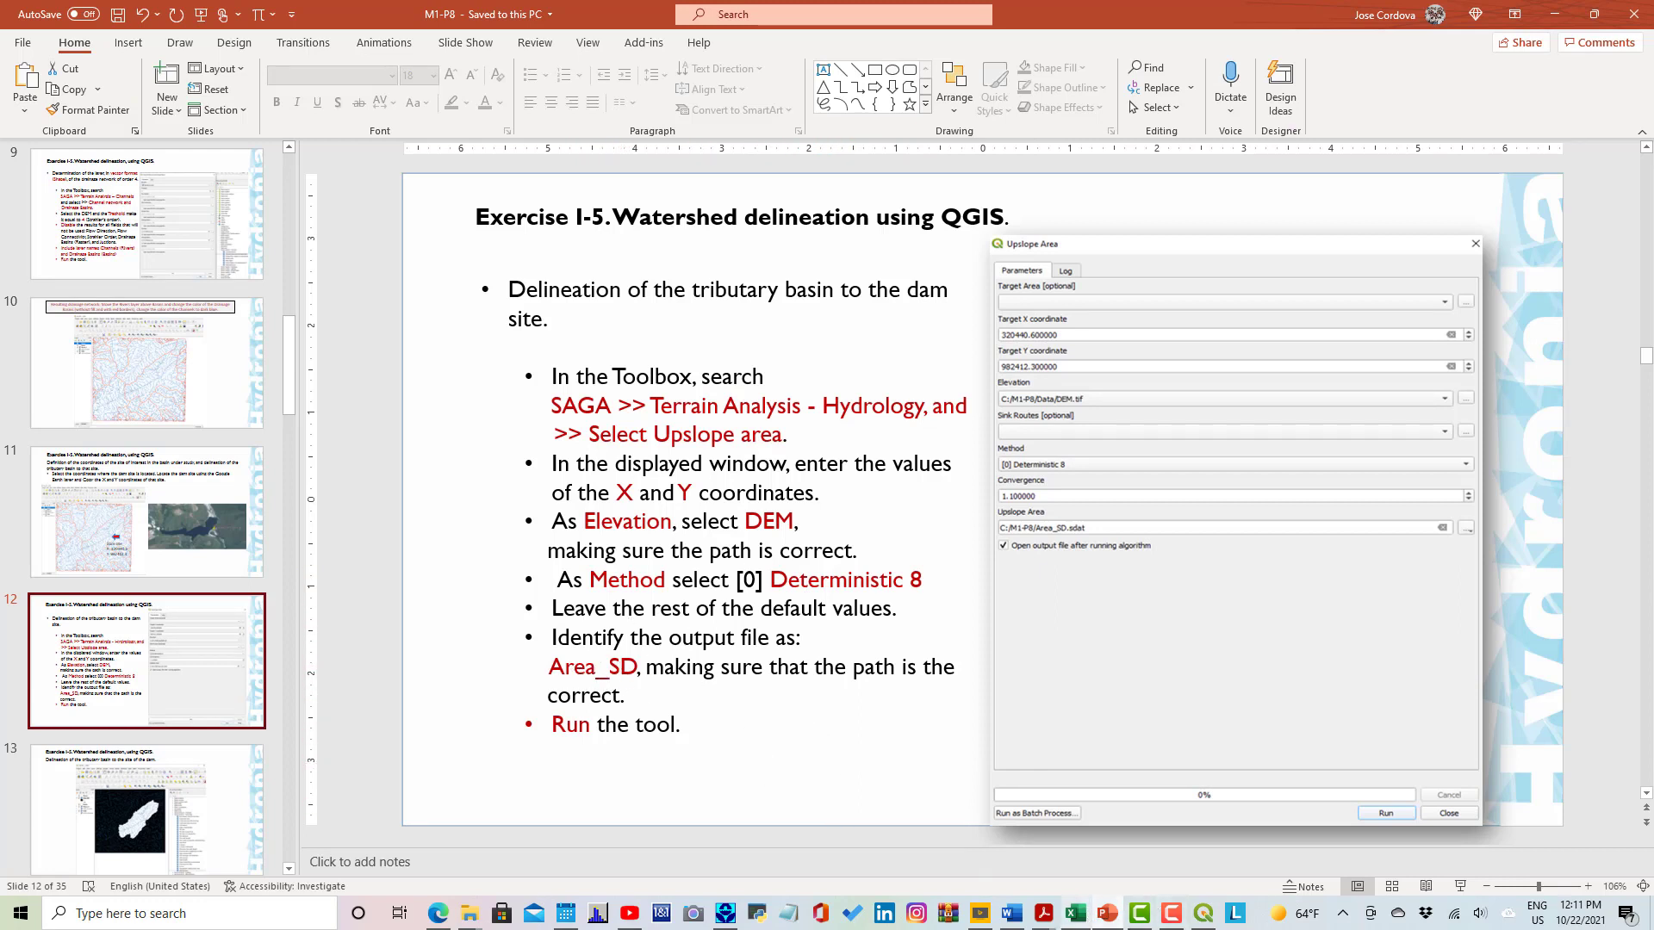
{"action": "left_click", "coordinate": [1204, 914]}
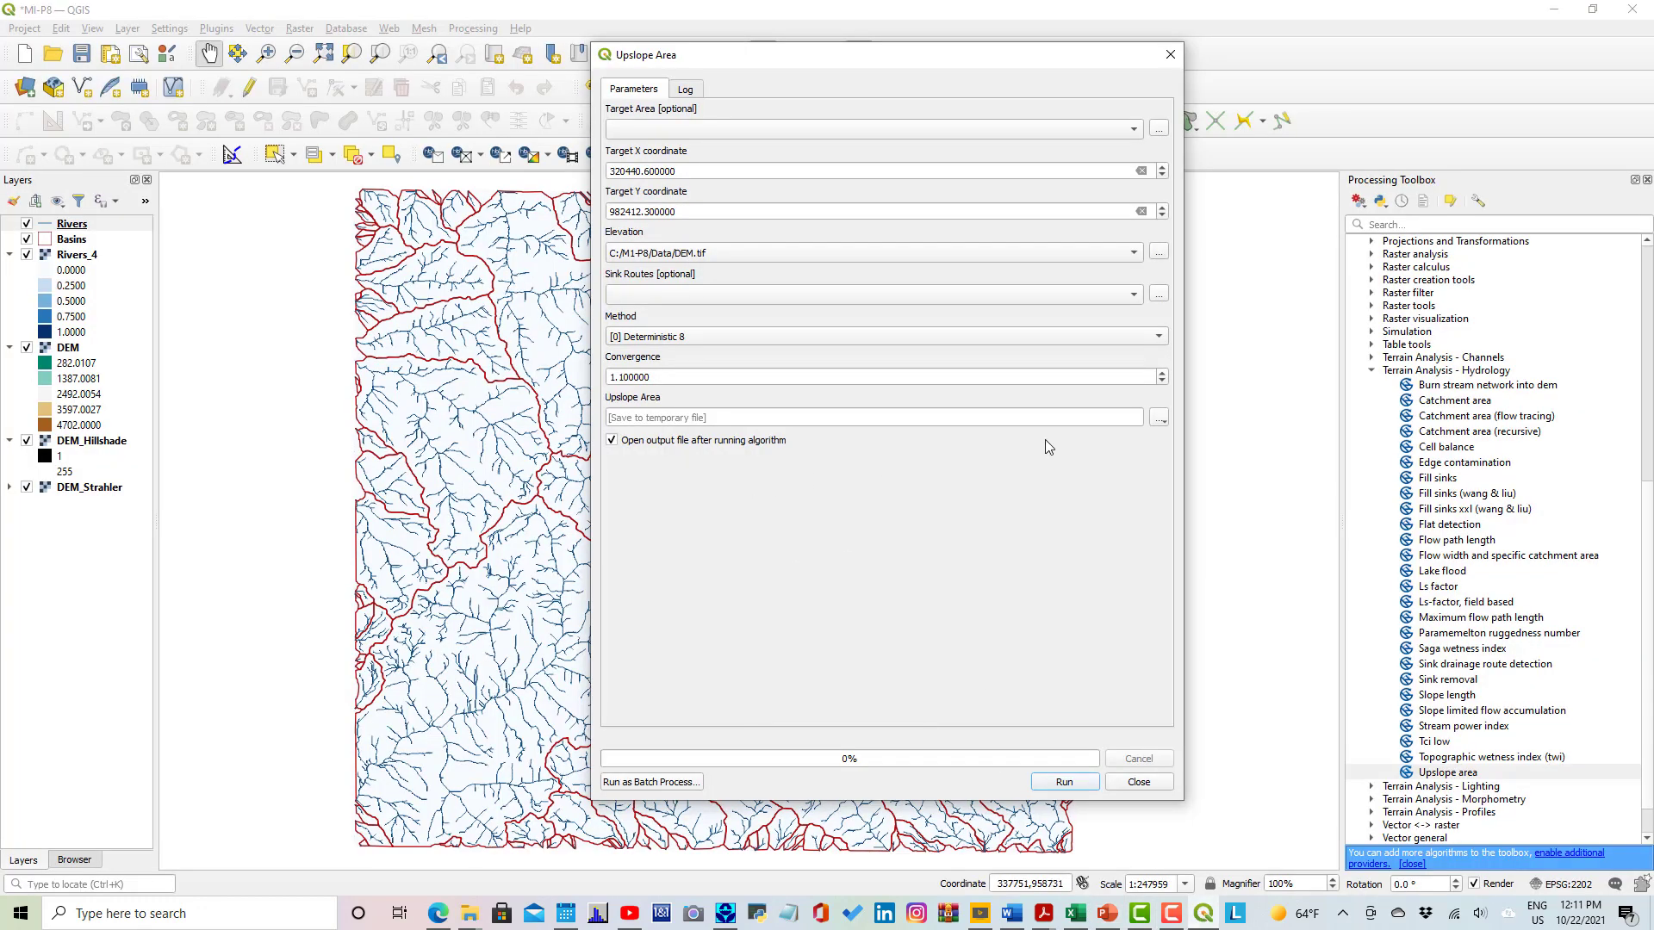
Save the Upslope Area output as Area_SD.sdat in the C:\M1-P8 folder, run the tool, and close it.
{"action": "left_click", "coordinate": [1160, 418]}
{"action": "left_click", "coordinate": [1179, 457]}
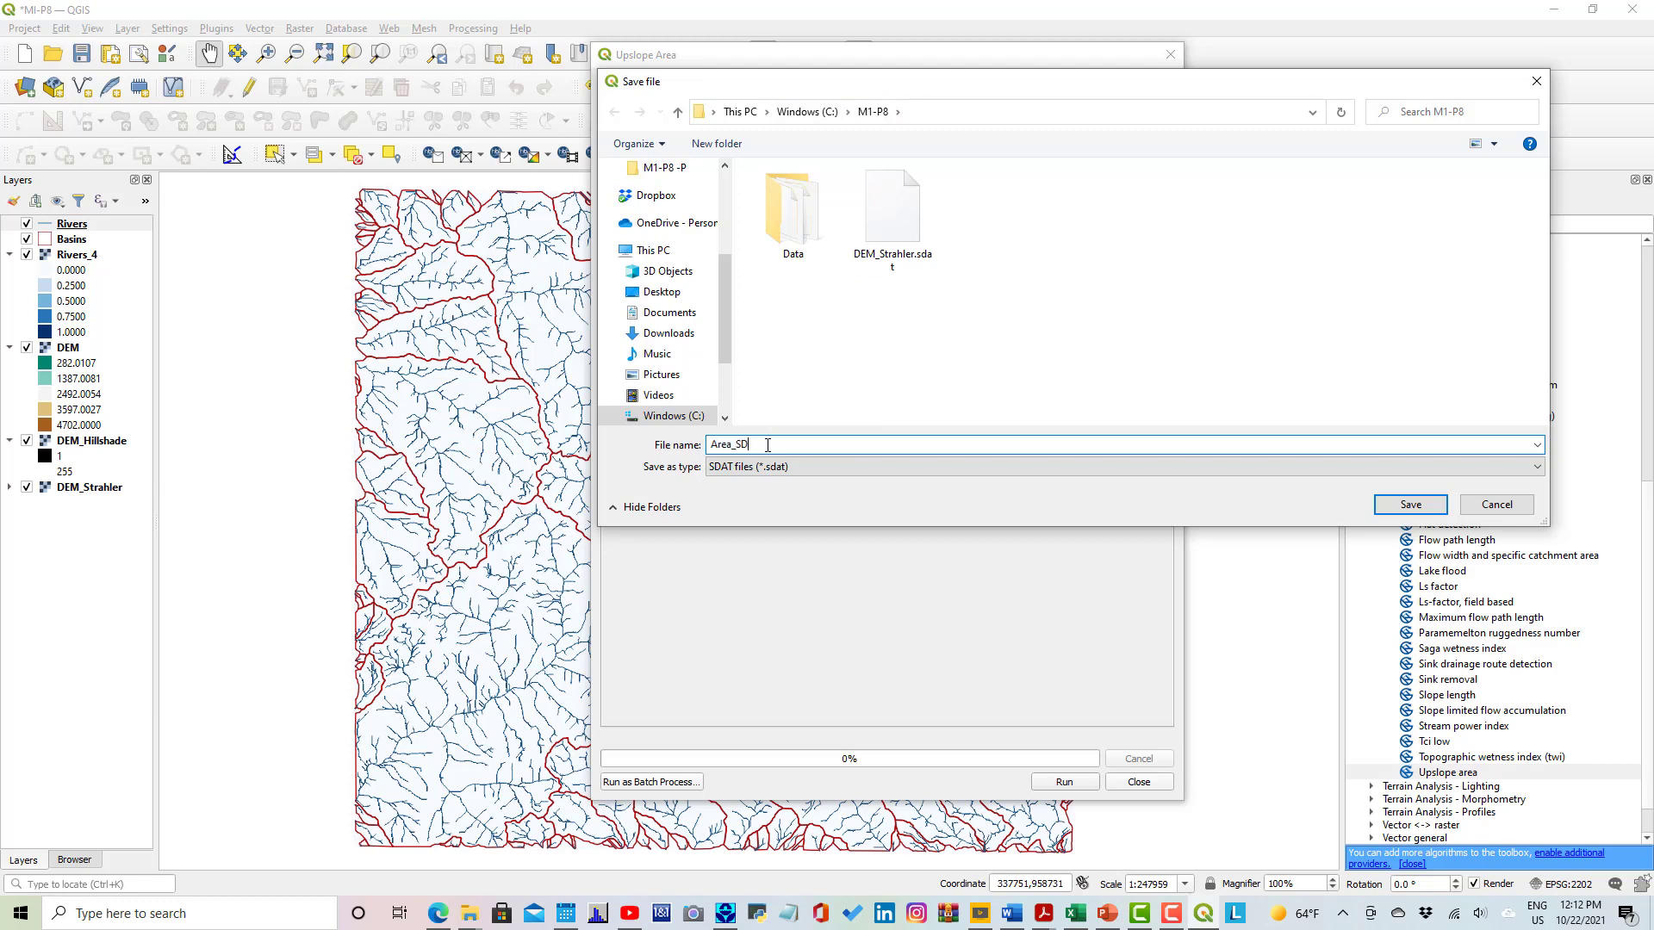
{"action": "left_click", "coordinate": [1383, 509]}
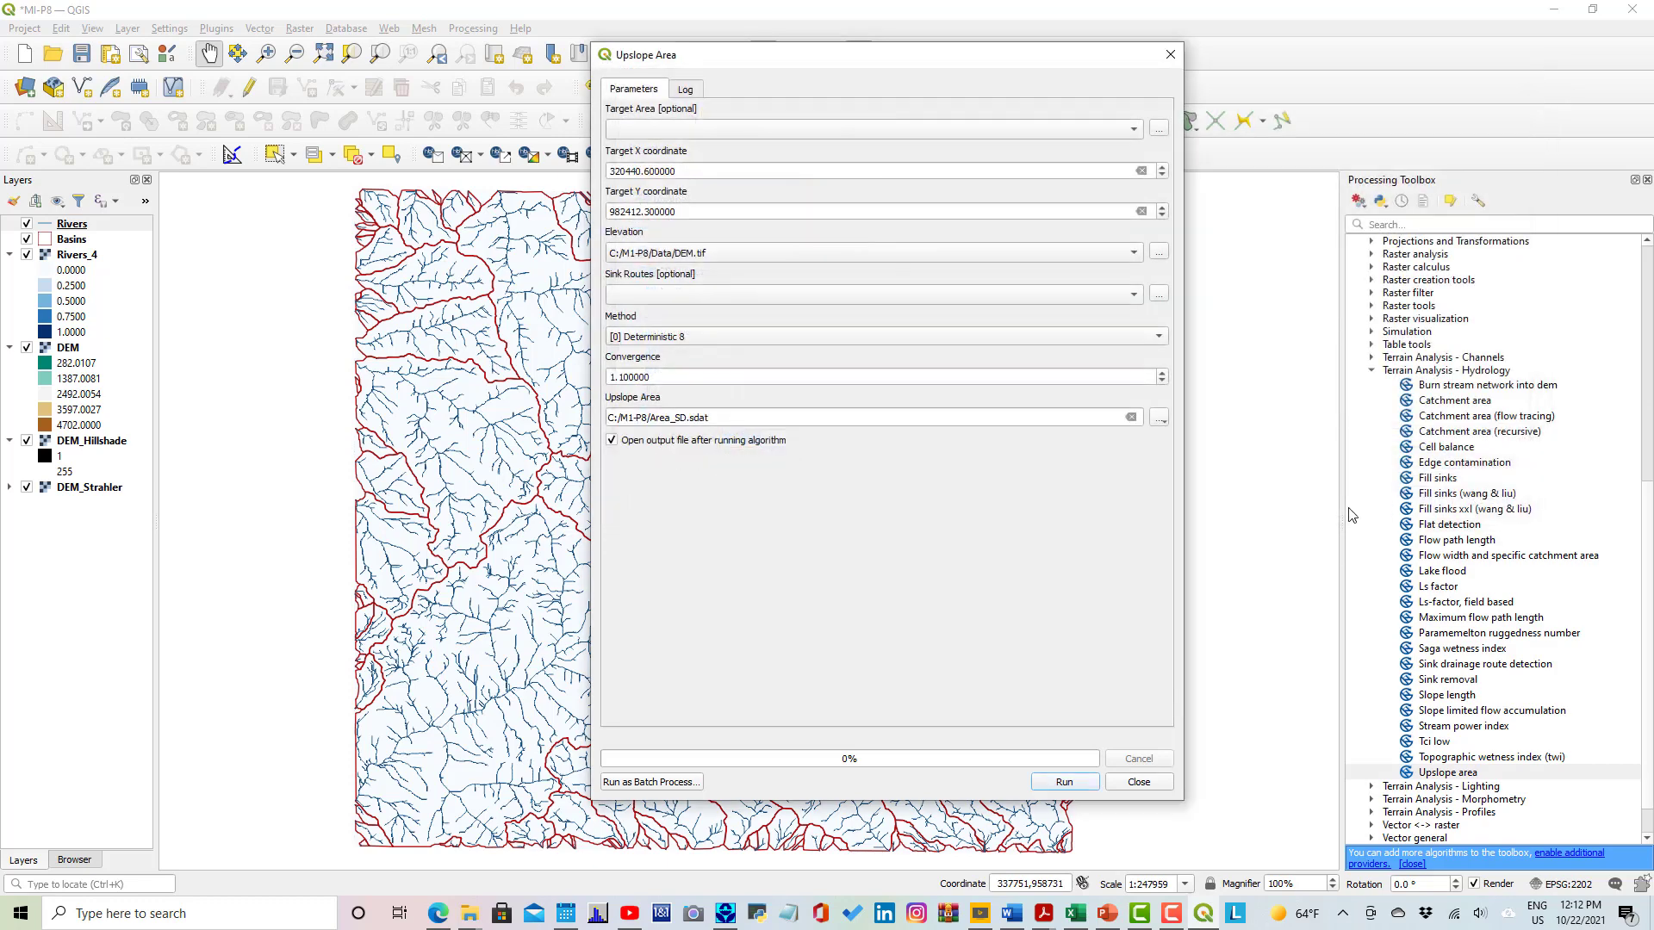
{"action": "left_click", "coordinate": [1056, 785]}
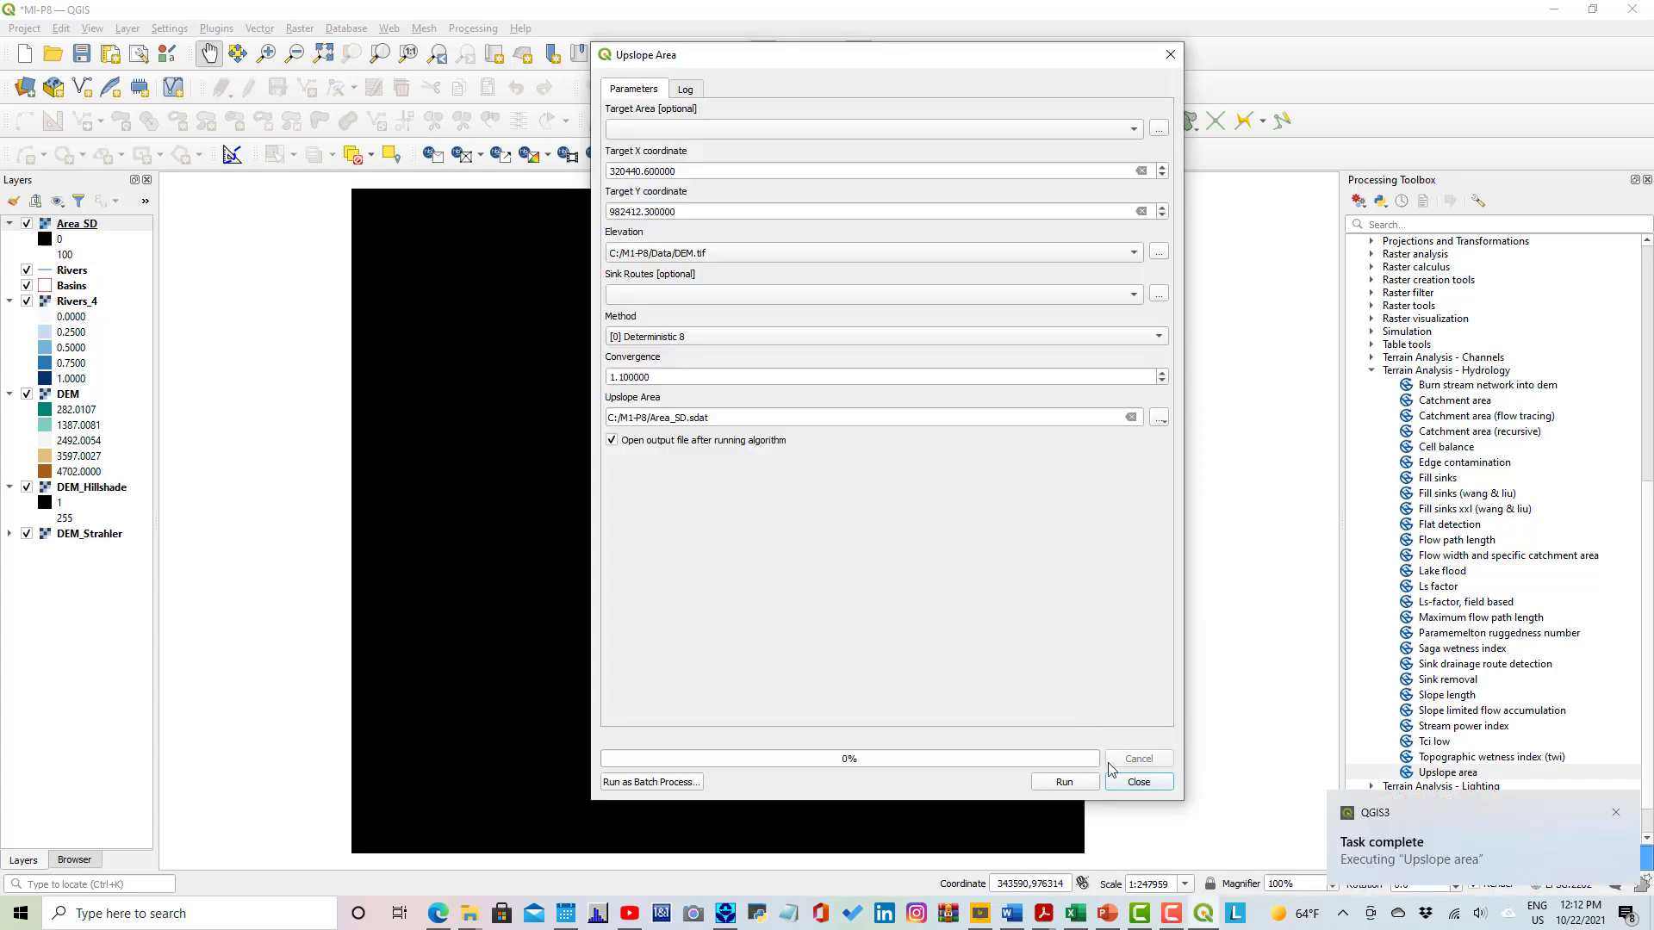
{"action": "left_click", "coordinate": [1136, 781]}
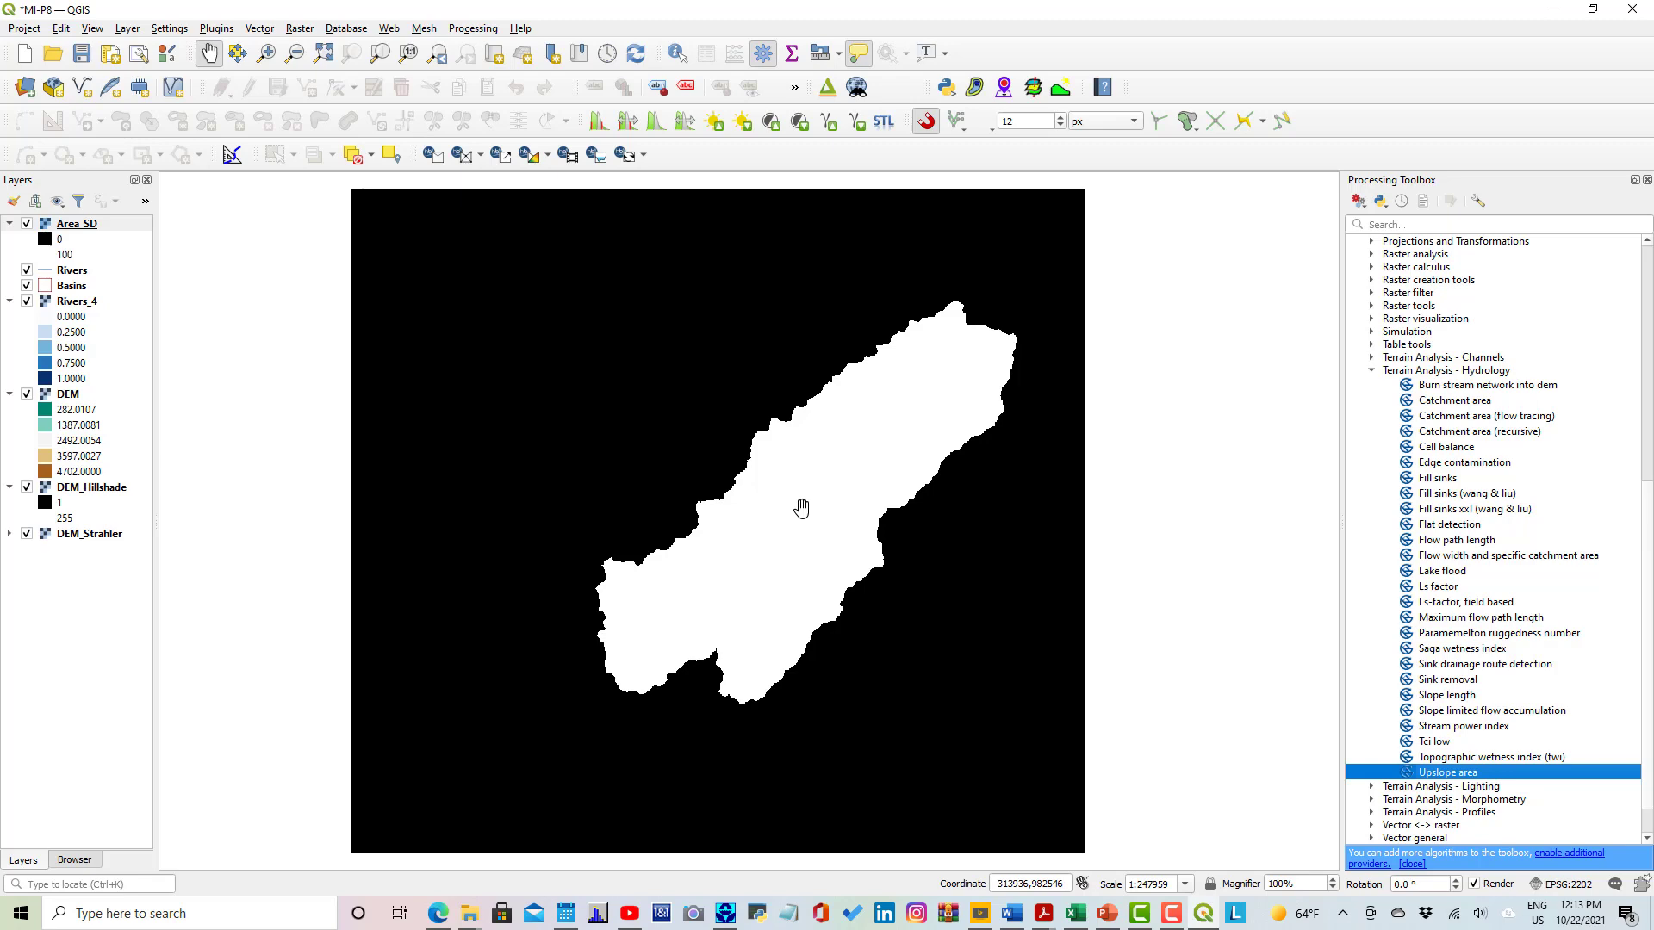
Switch to PowerPoint and read slides 13 and 14 on converting the tributary basin to a shapefile.
{"action": "left_click", "coordinate": [1106, 917]}
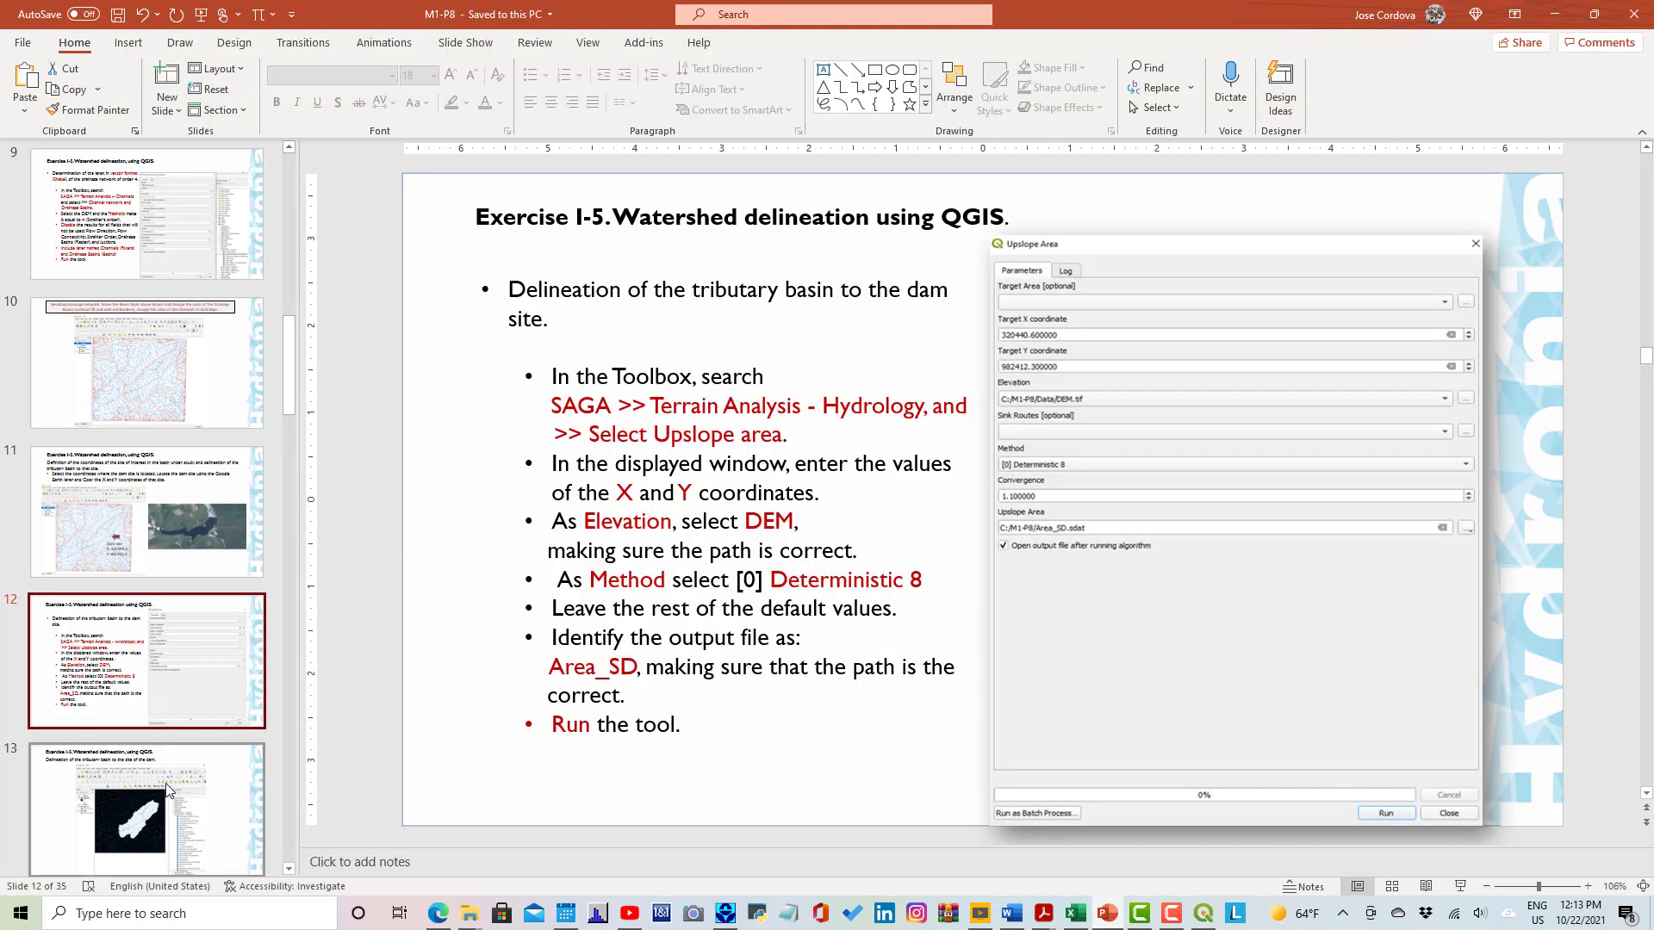
{"action": "left_click", "coordinate": [192, 794]}
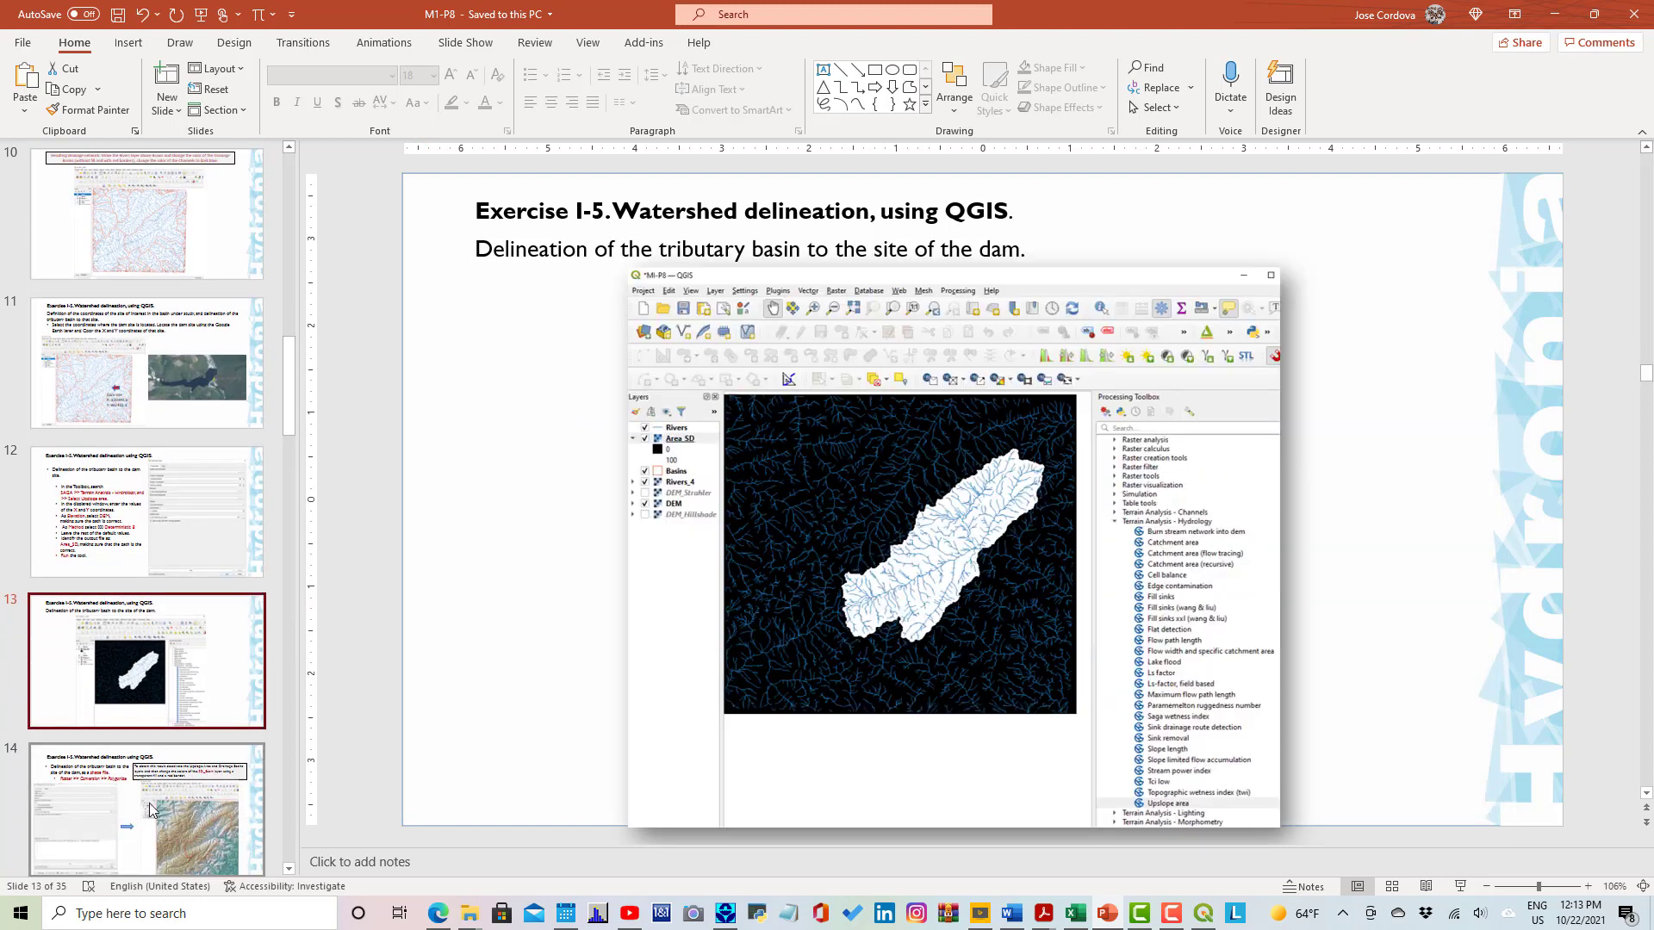
{"action": "left_click", "coordinate": [151, 806]}
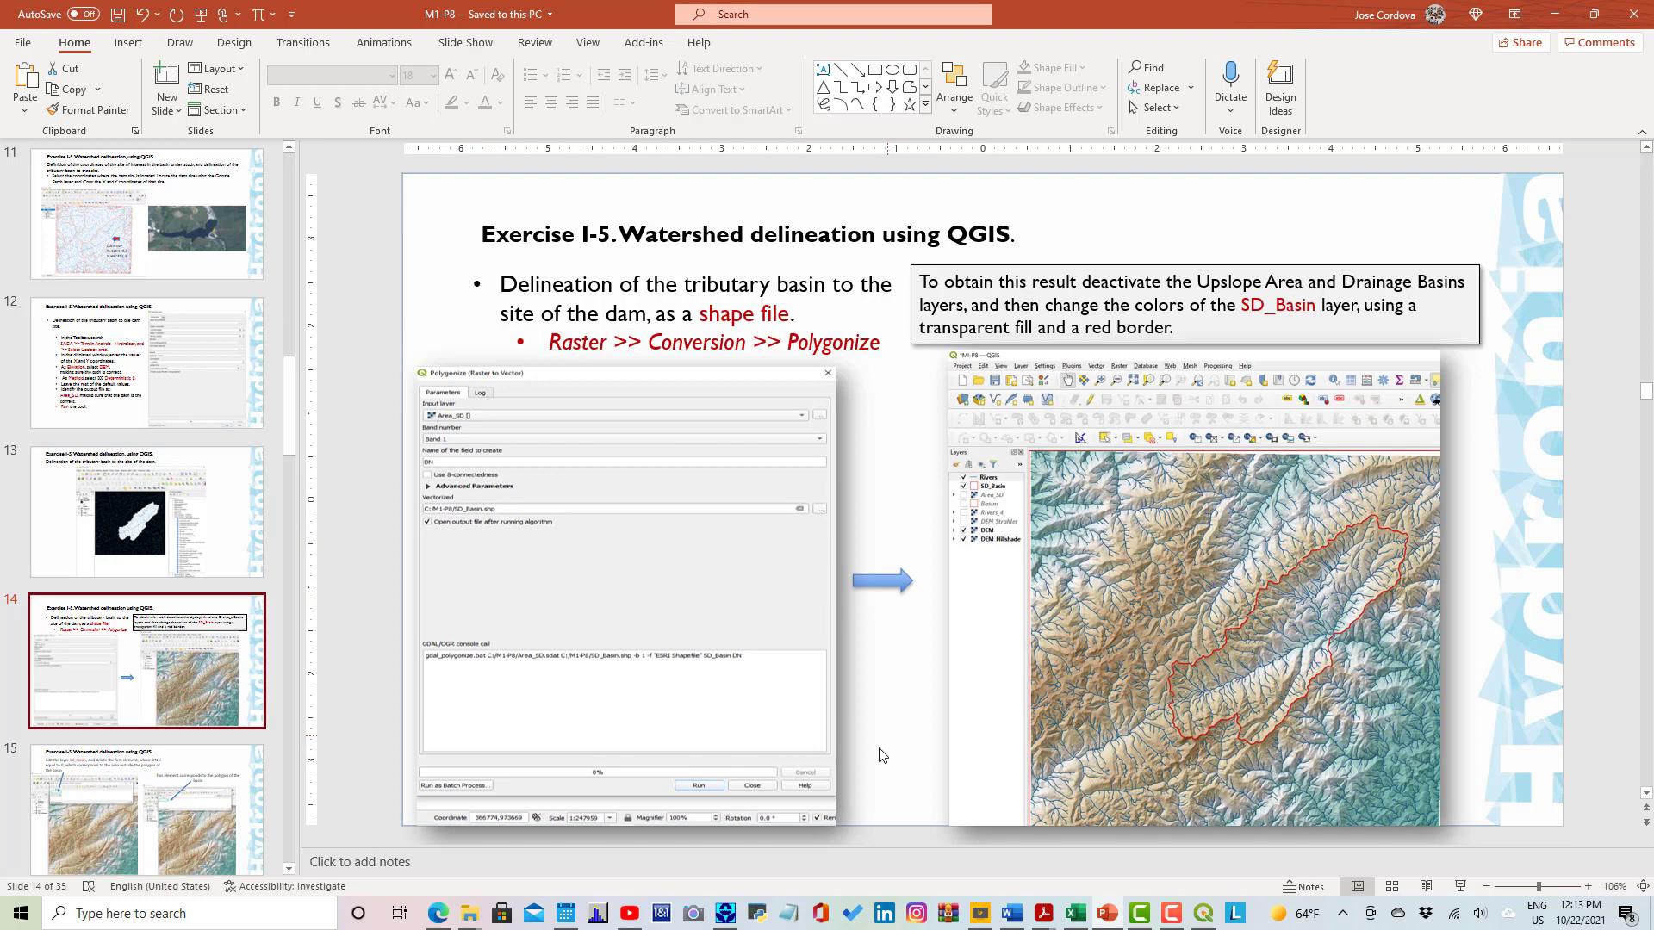
In QGIS, open the Polygonize (Raster to Vector) tool for the Area_SD layer and check its settings against slide 14 in PowerPoint.
{"action": "left_click", "coordinate": [1204, 915]}
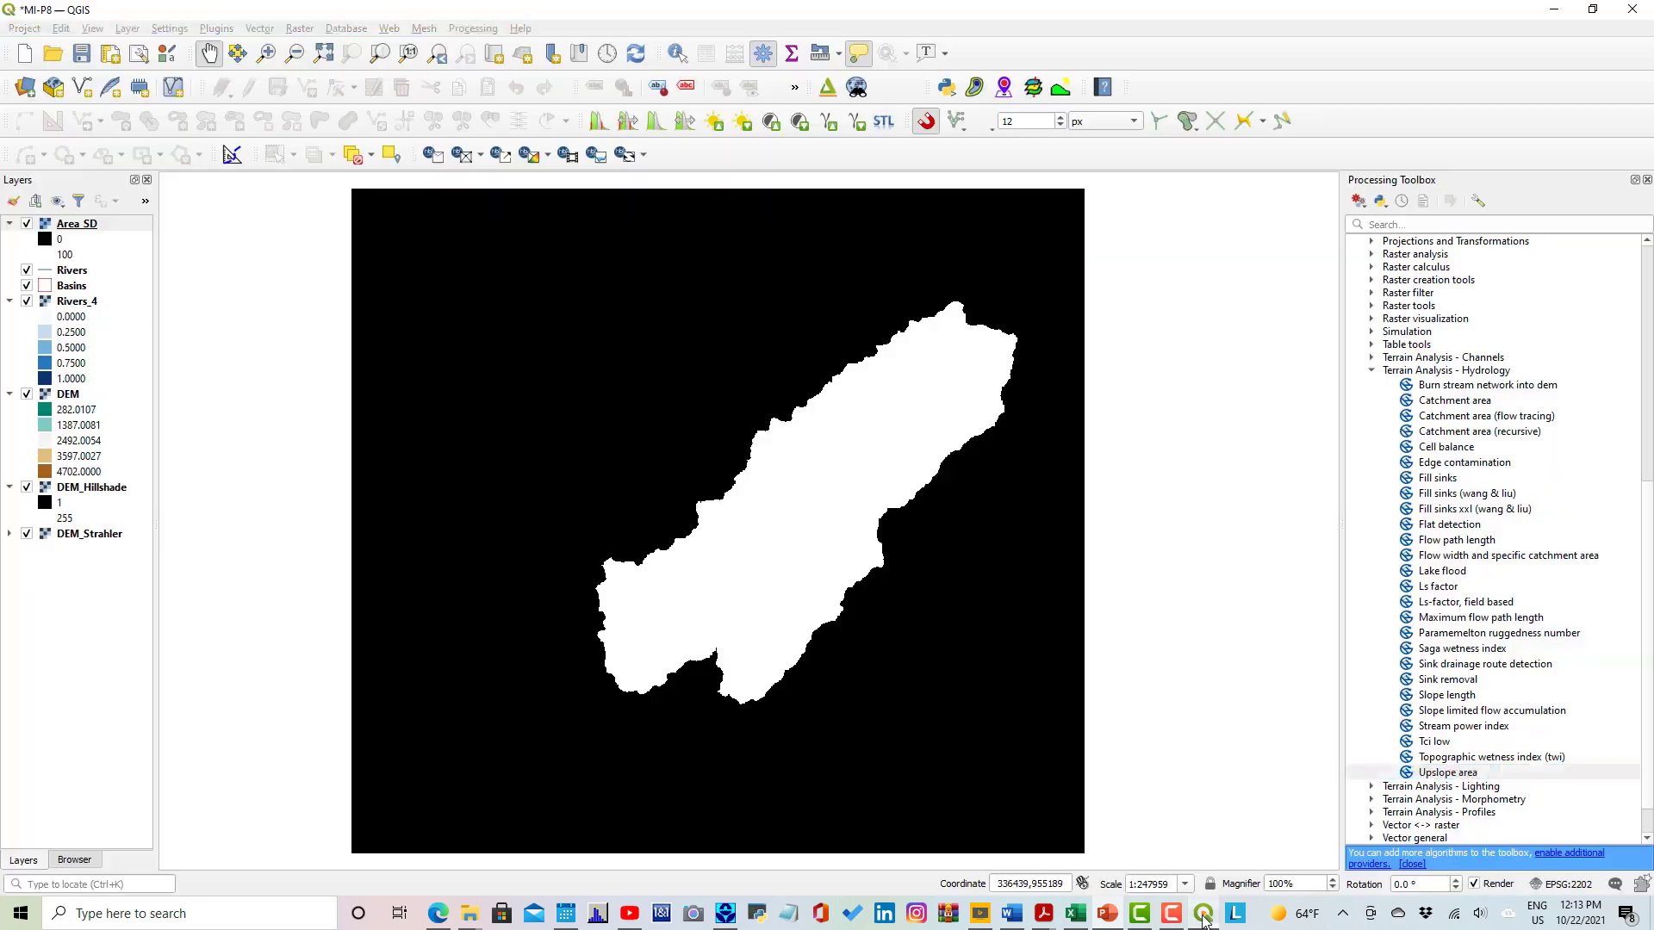
{"action": "left_click", "coordinate": [299, 29]}
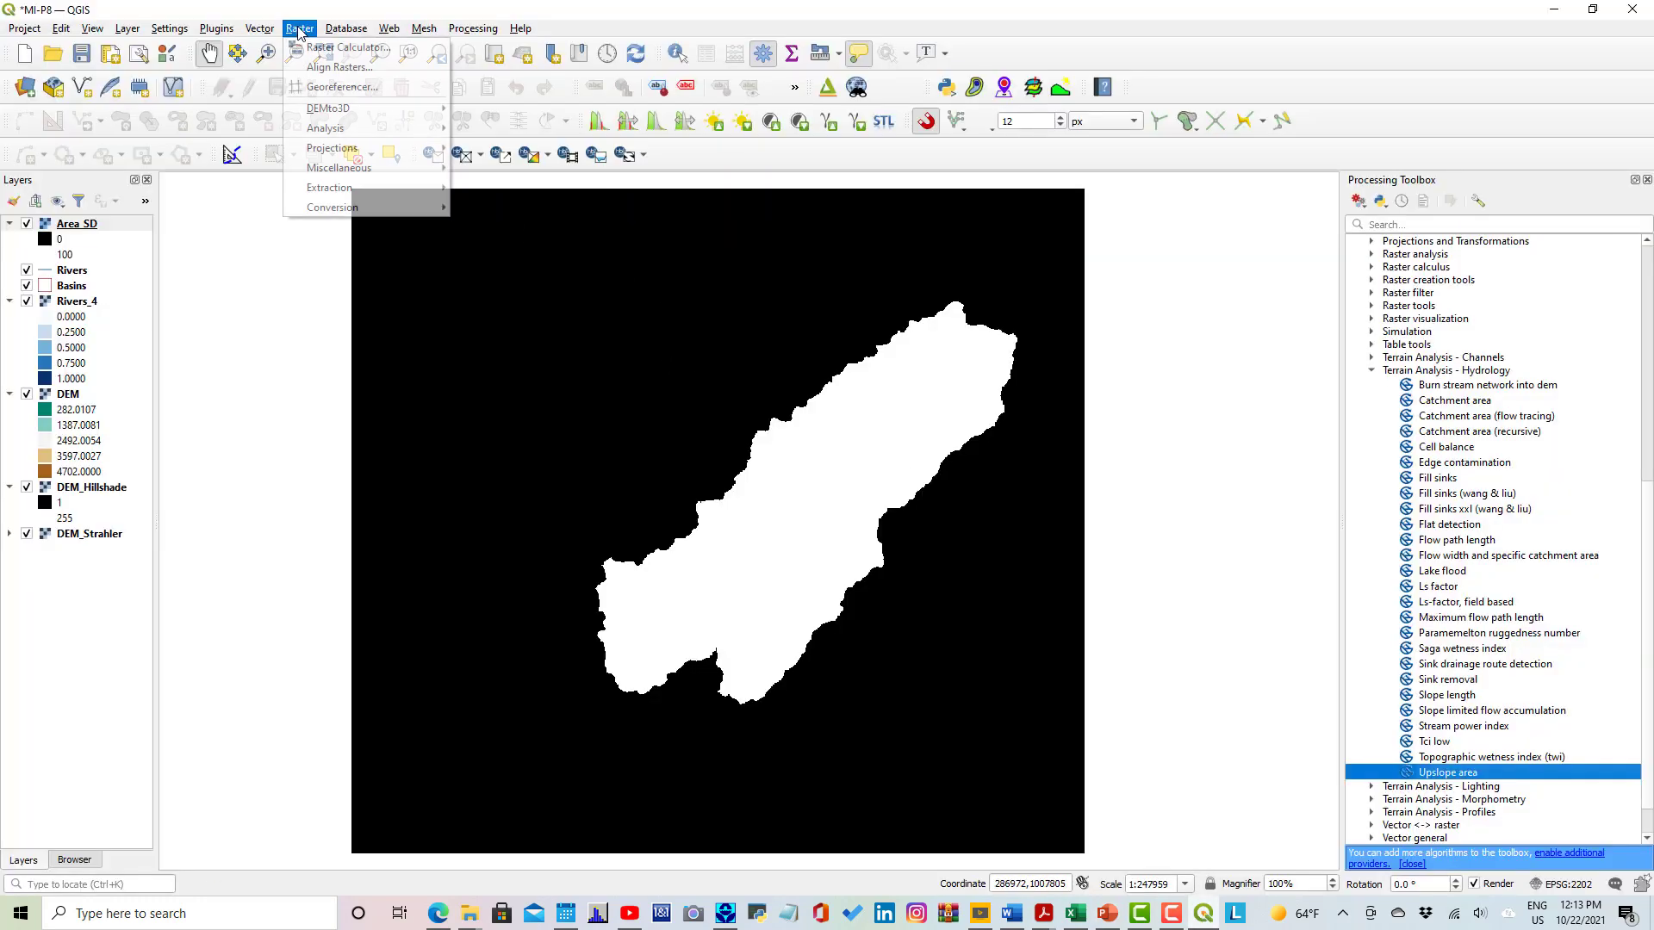
{"action": "mouse_move", "coordinate": [347, 209]}
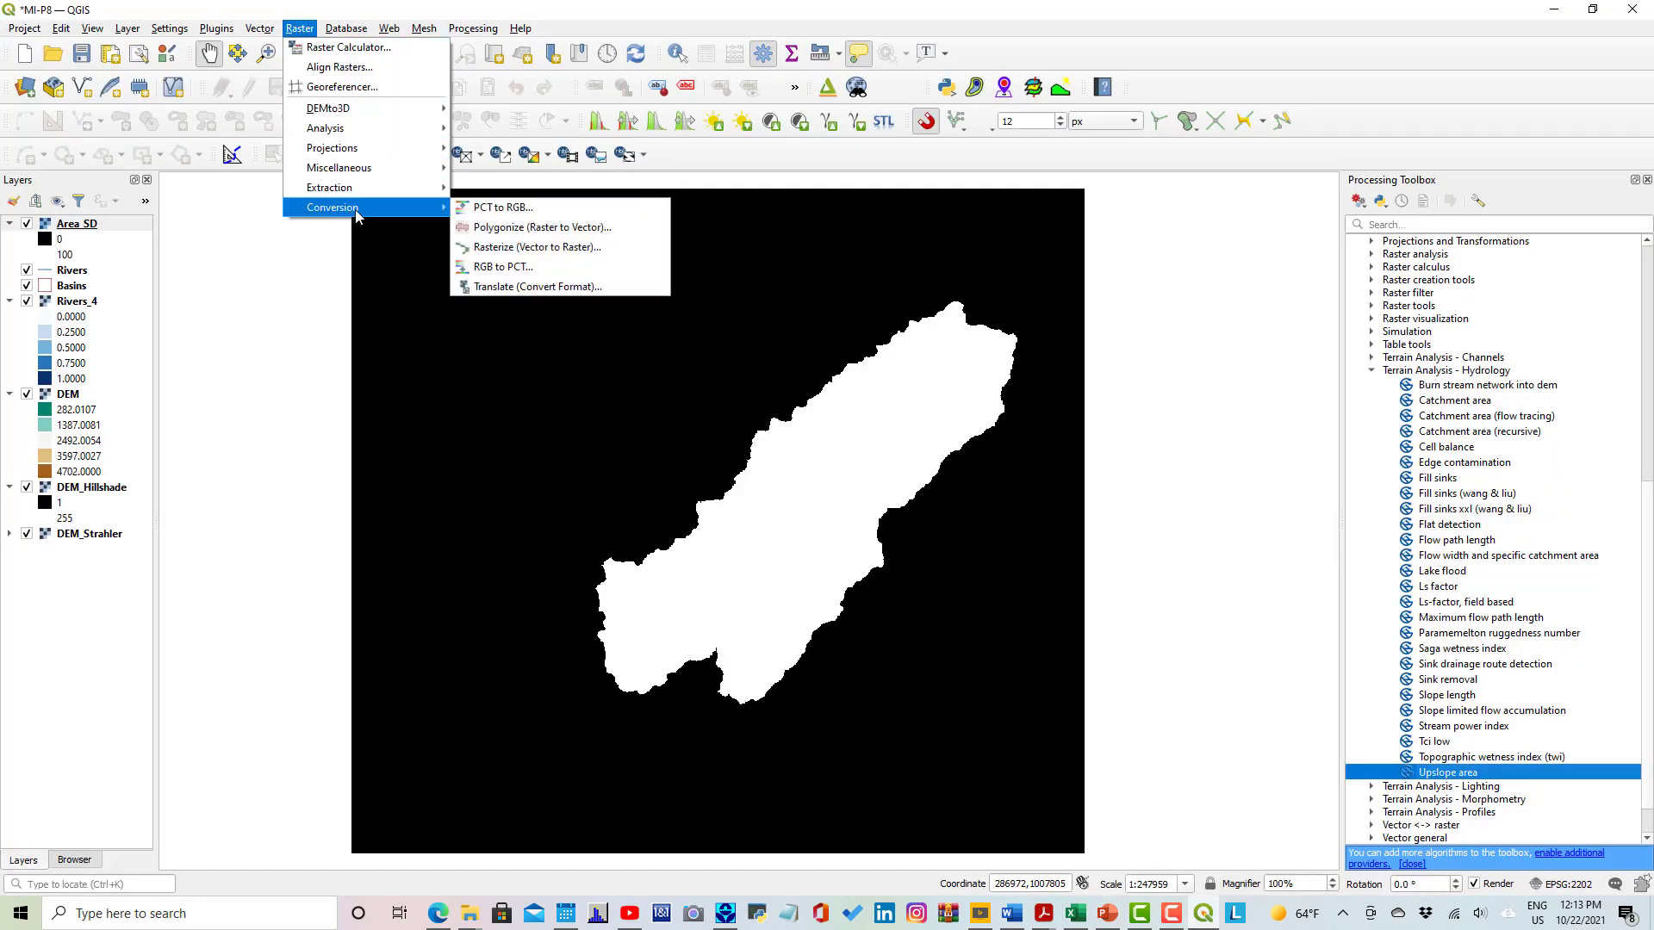
{"action": "left_click", "coordinate": [498, 229]}
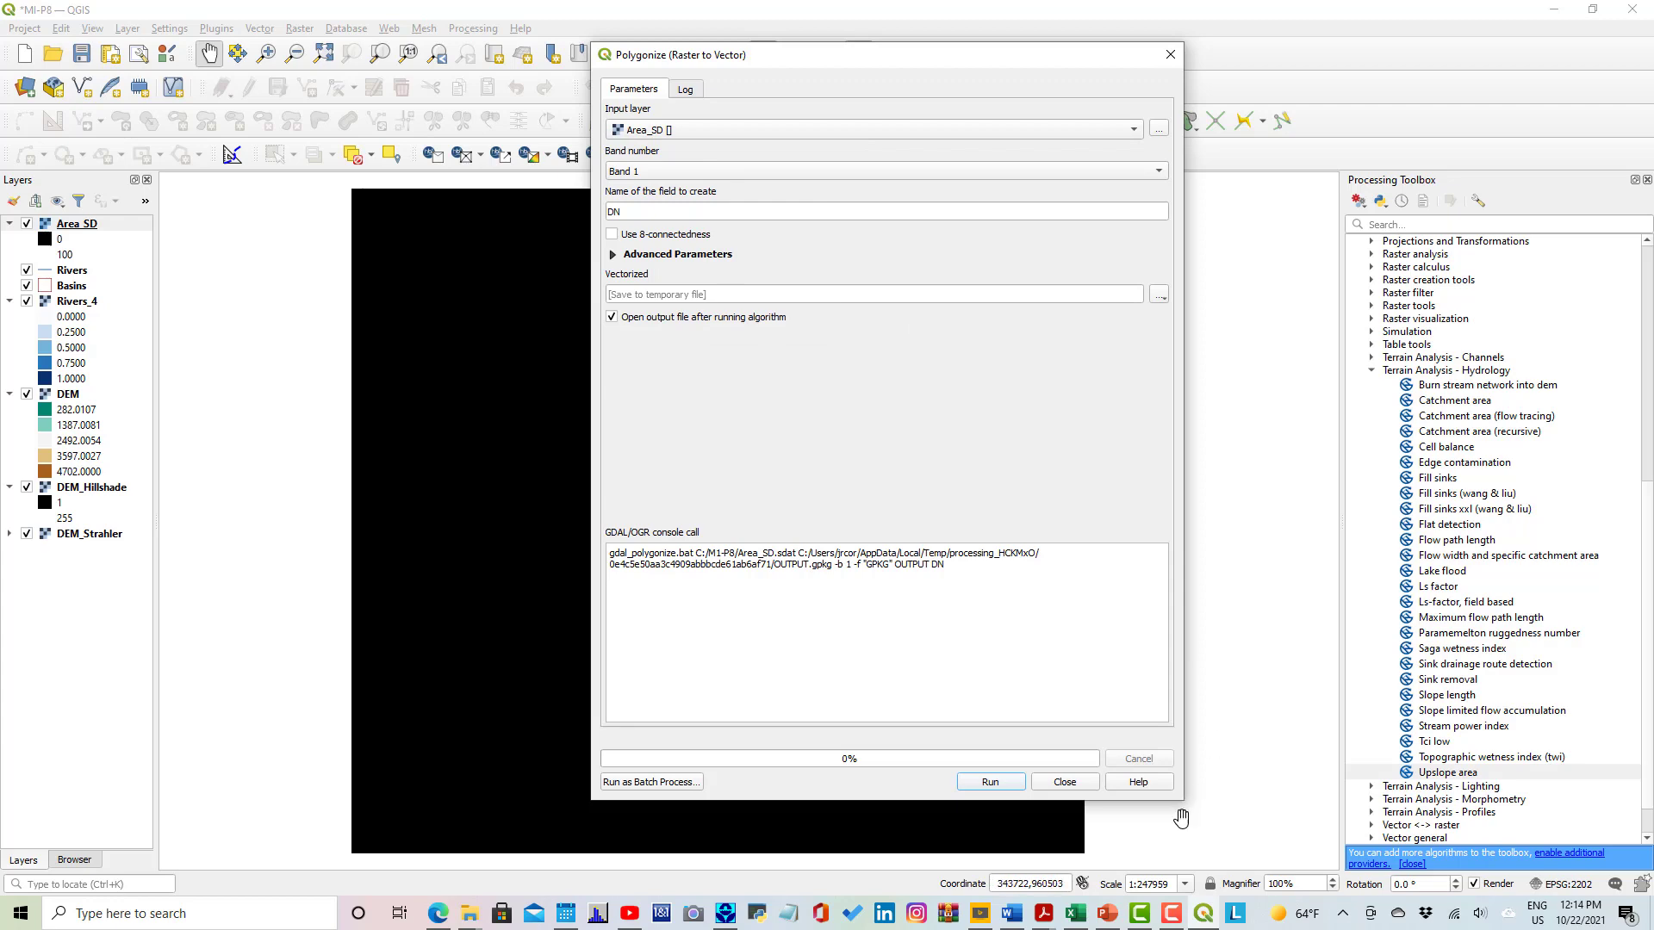
{"action": "left_click", "coordinate": [1105, 918]}
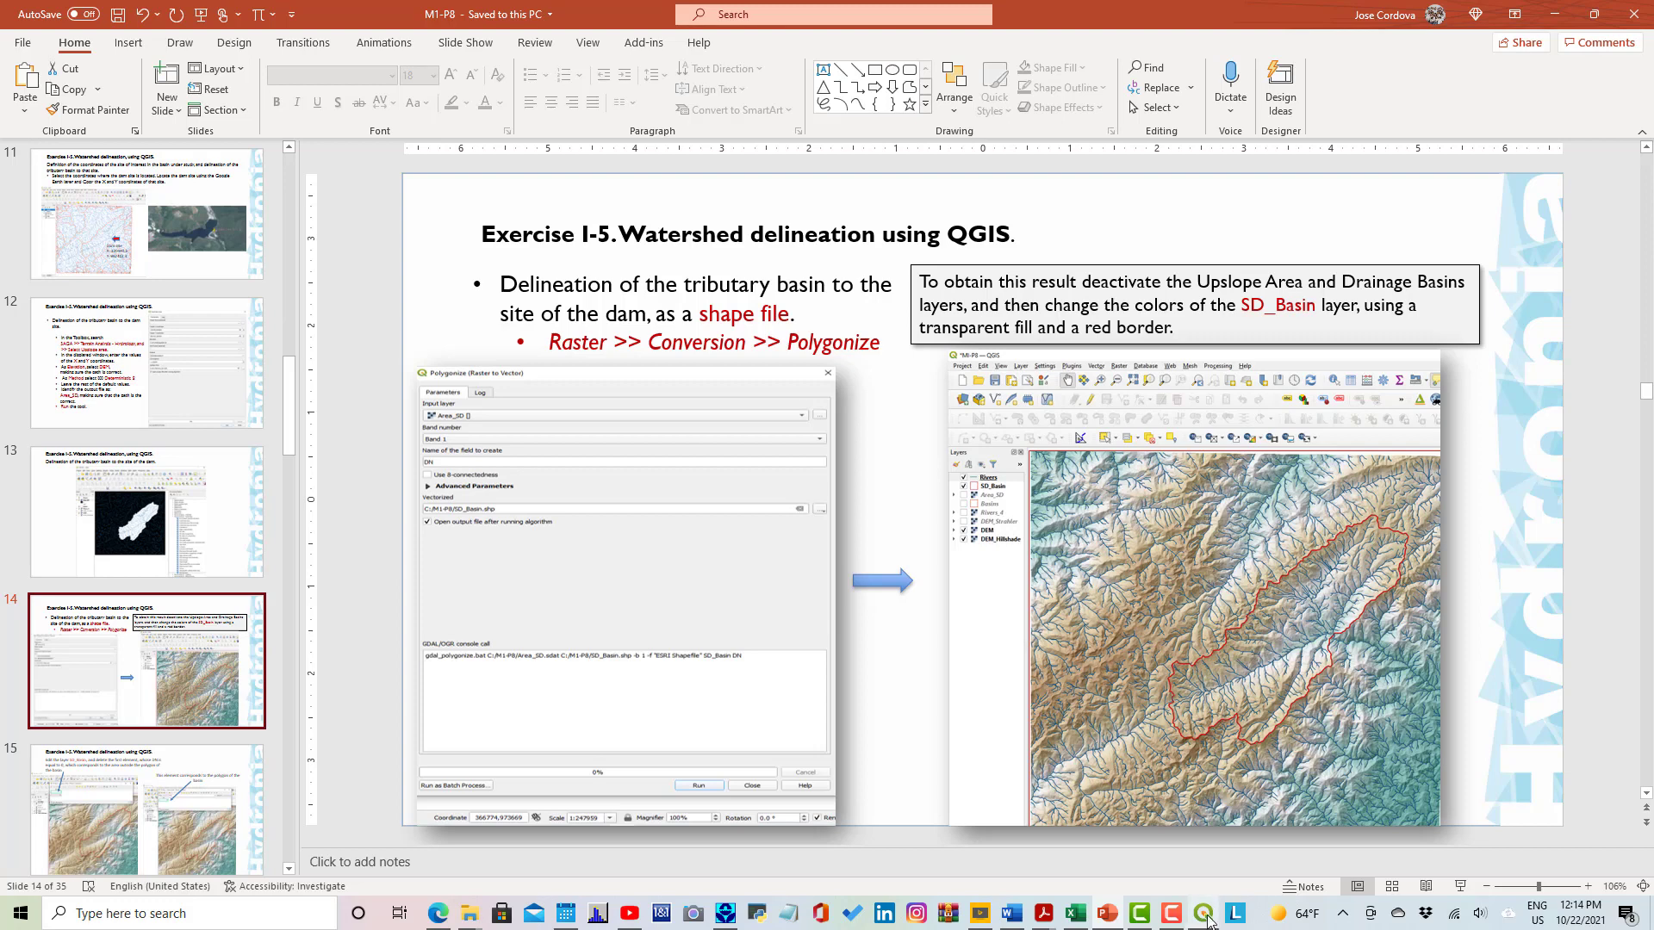
{"action": "mouse_move", "coordinate": [1207, 920]}
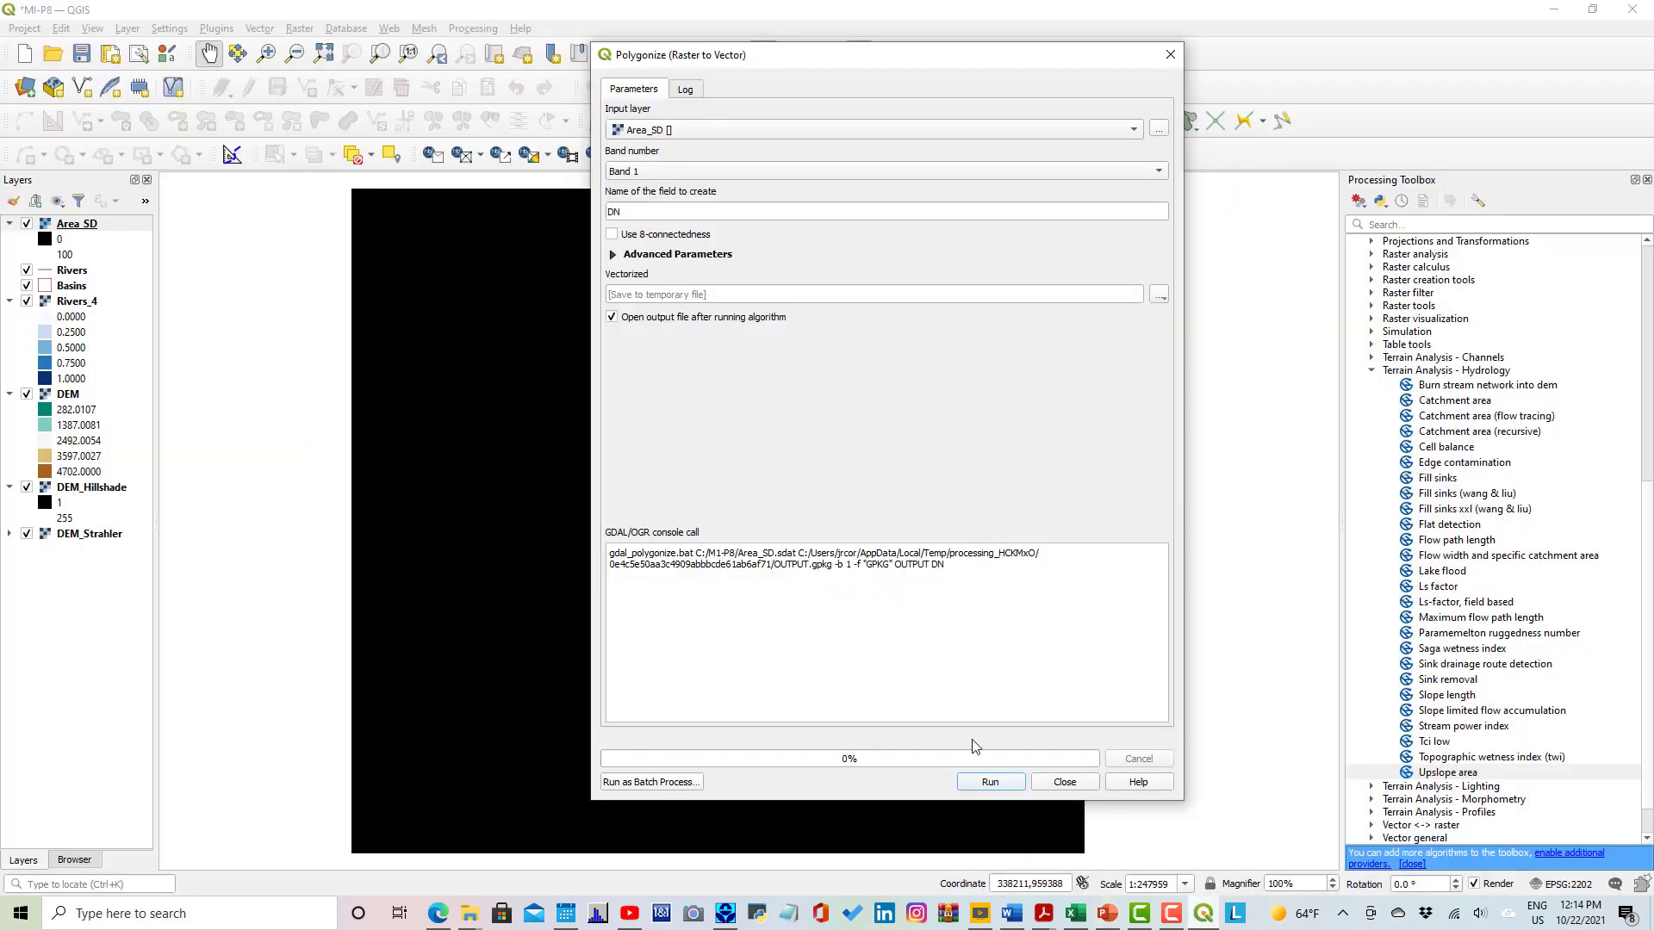
Save the polygonized output as SD_Basin.shp in the C:\M1-P8 folder, run the conversion, and close the tool.
{"action": "left_click", "coordinate": [1160, 301]}
{"action": "left_click", "coordinate": [1171, 335]}
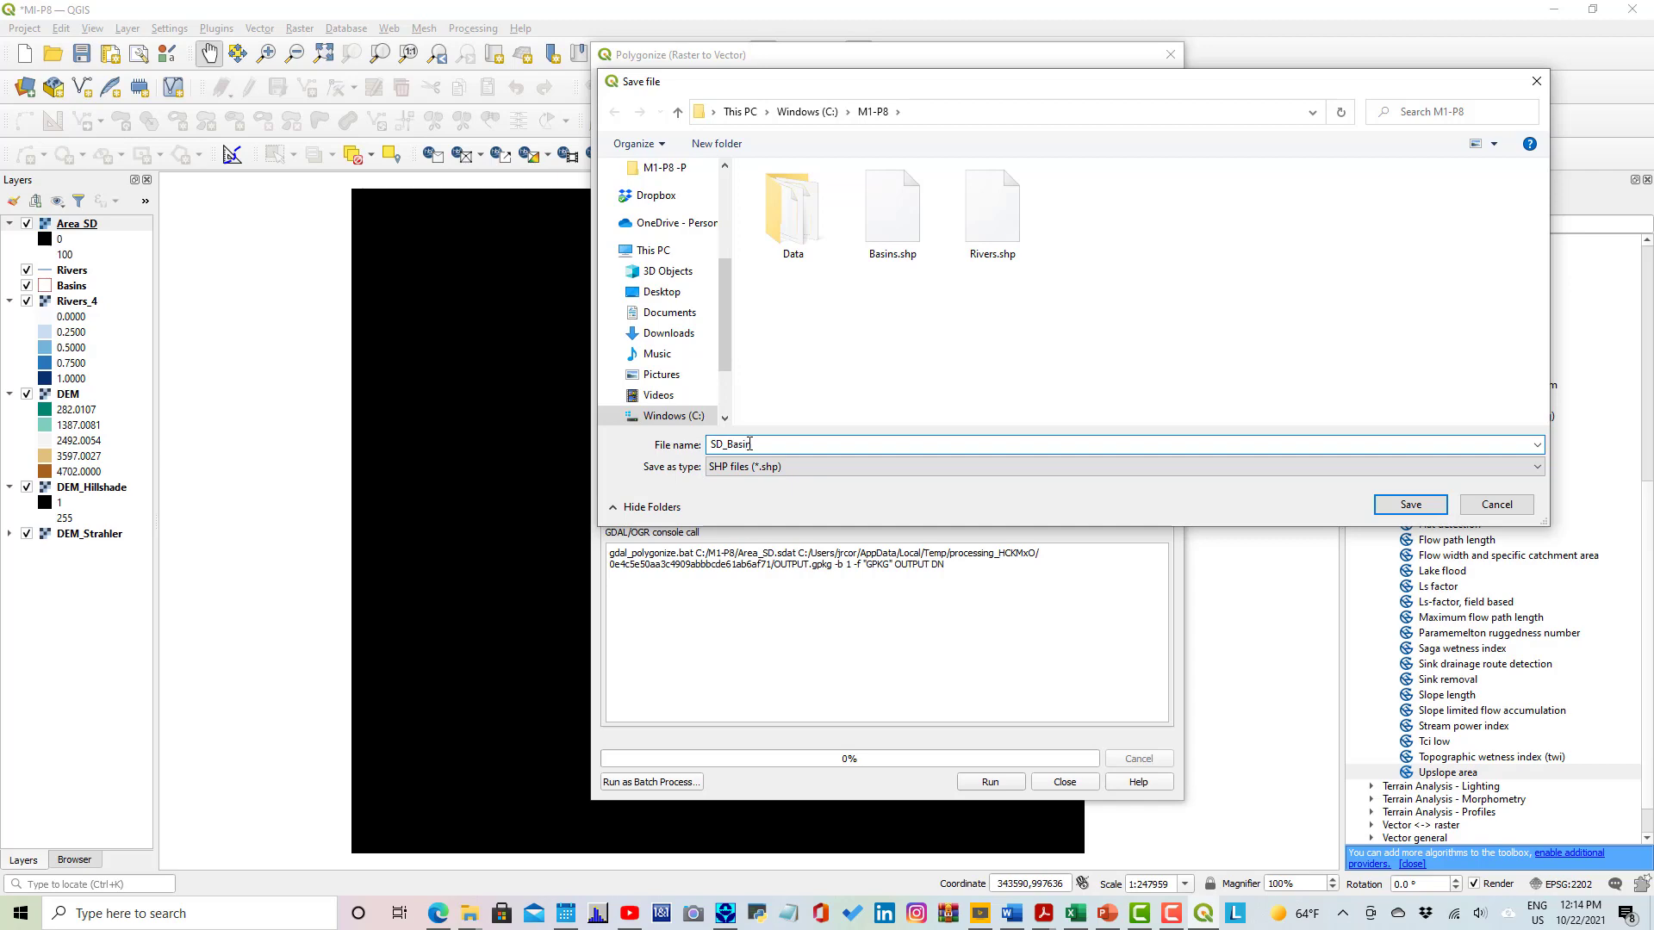
{"action": "left_click", "coordinate": [1409, 506]}
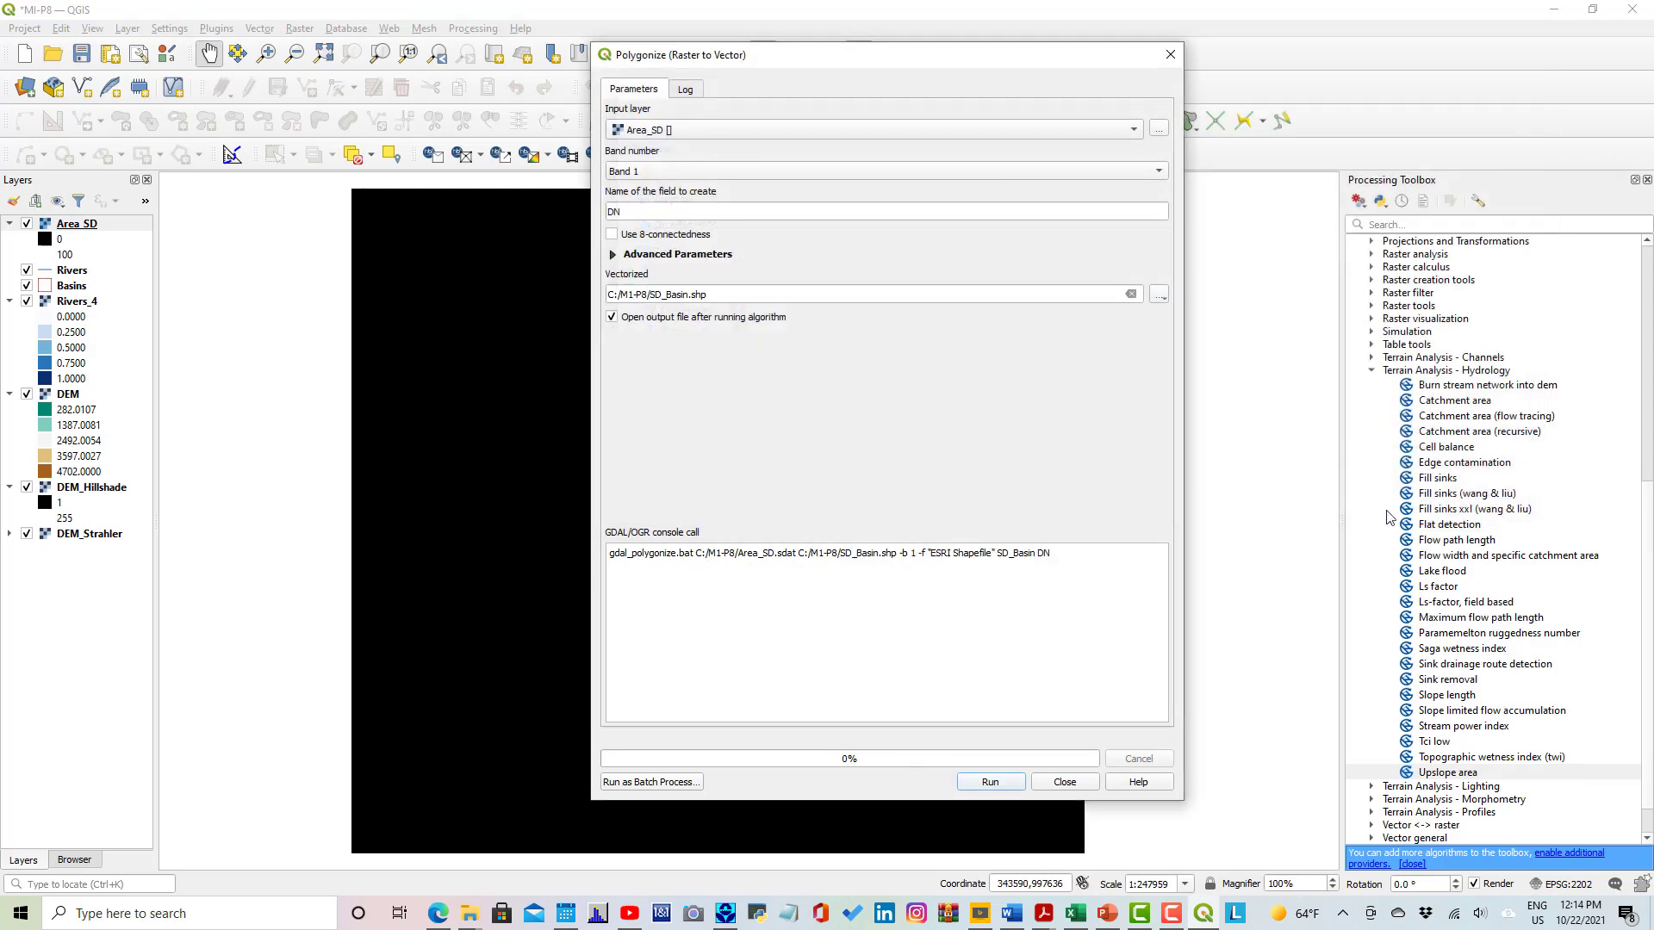
{"action": "left_click", "coordinate": [1000, 784]}
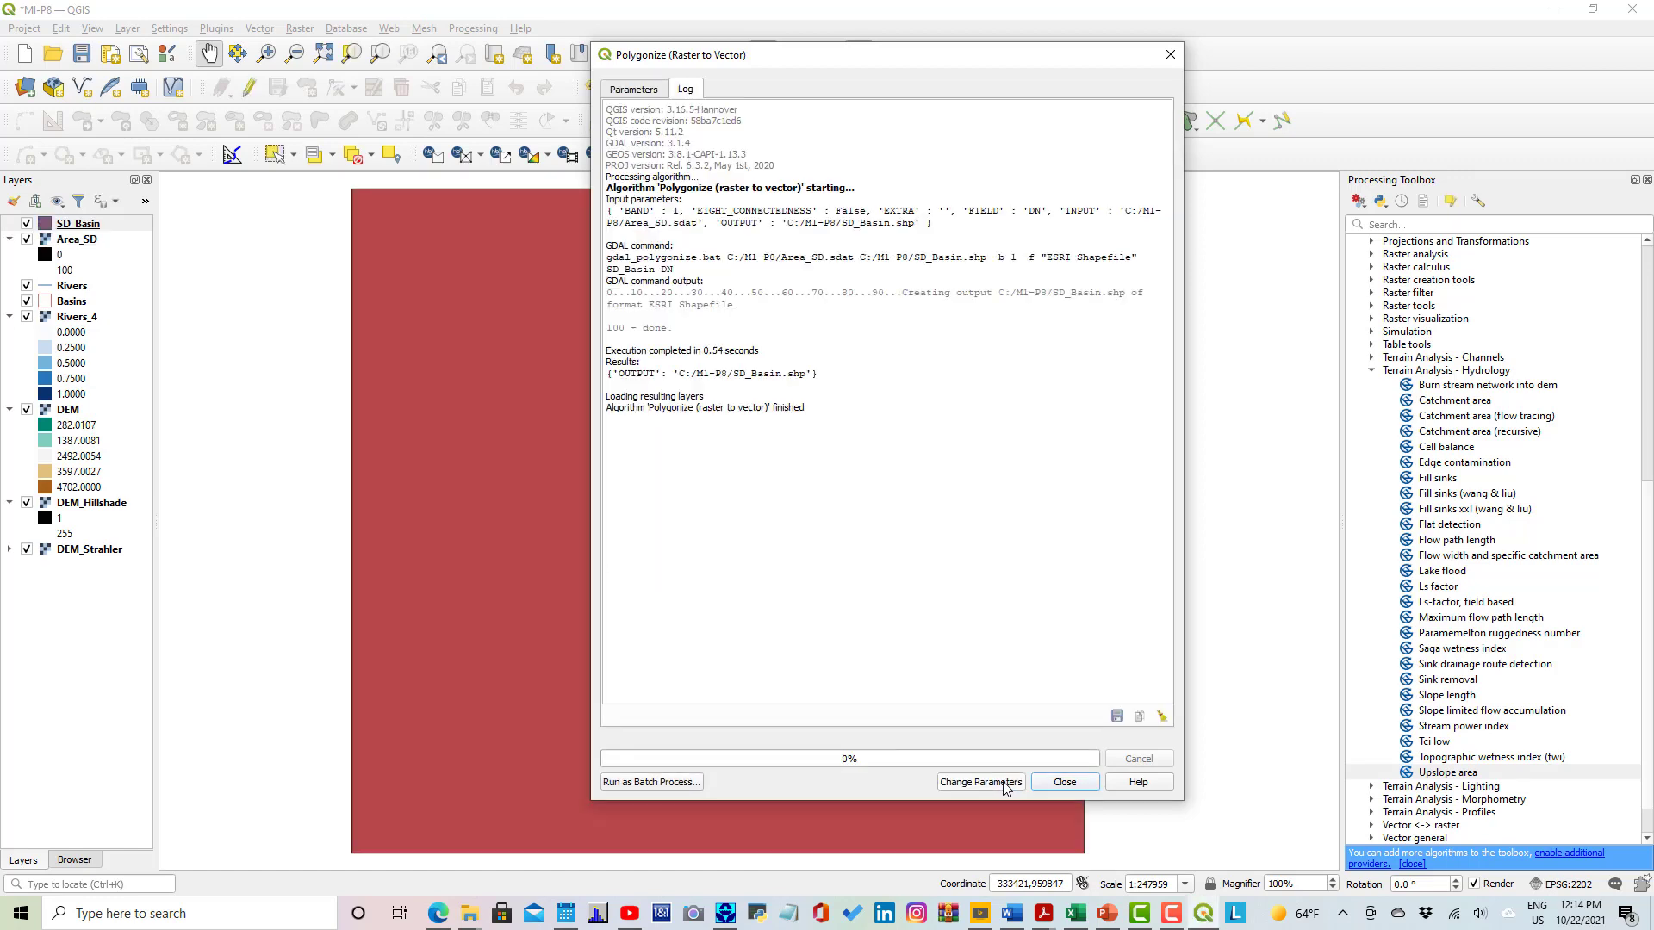
{"action": "left_click", "coordinate": [1065, 784]}
Hide the Area_SD layer, collapse its legend, and move it below DEM_Strahler in the layer order.
{"action": "left_click", "coordinate": [27, 240]}
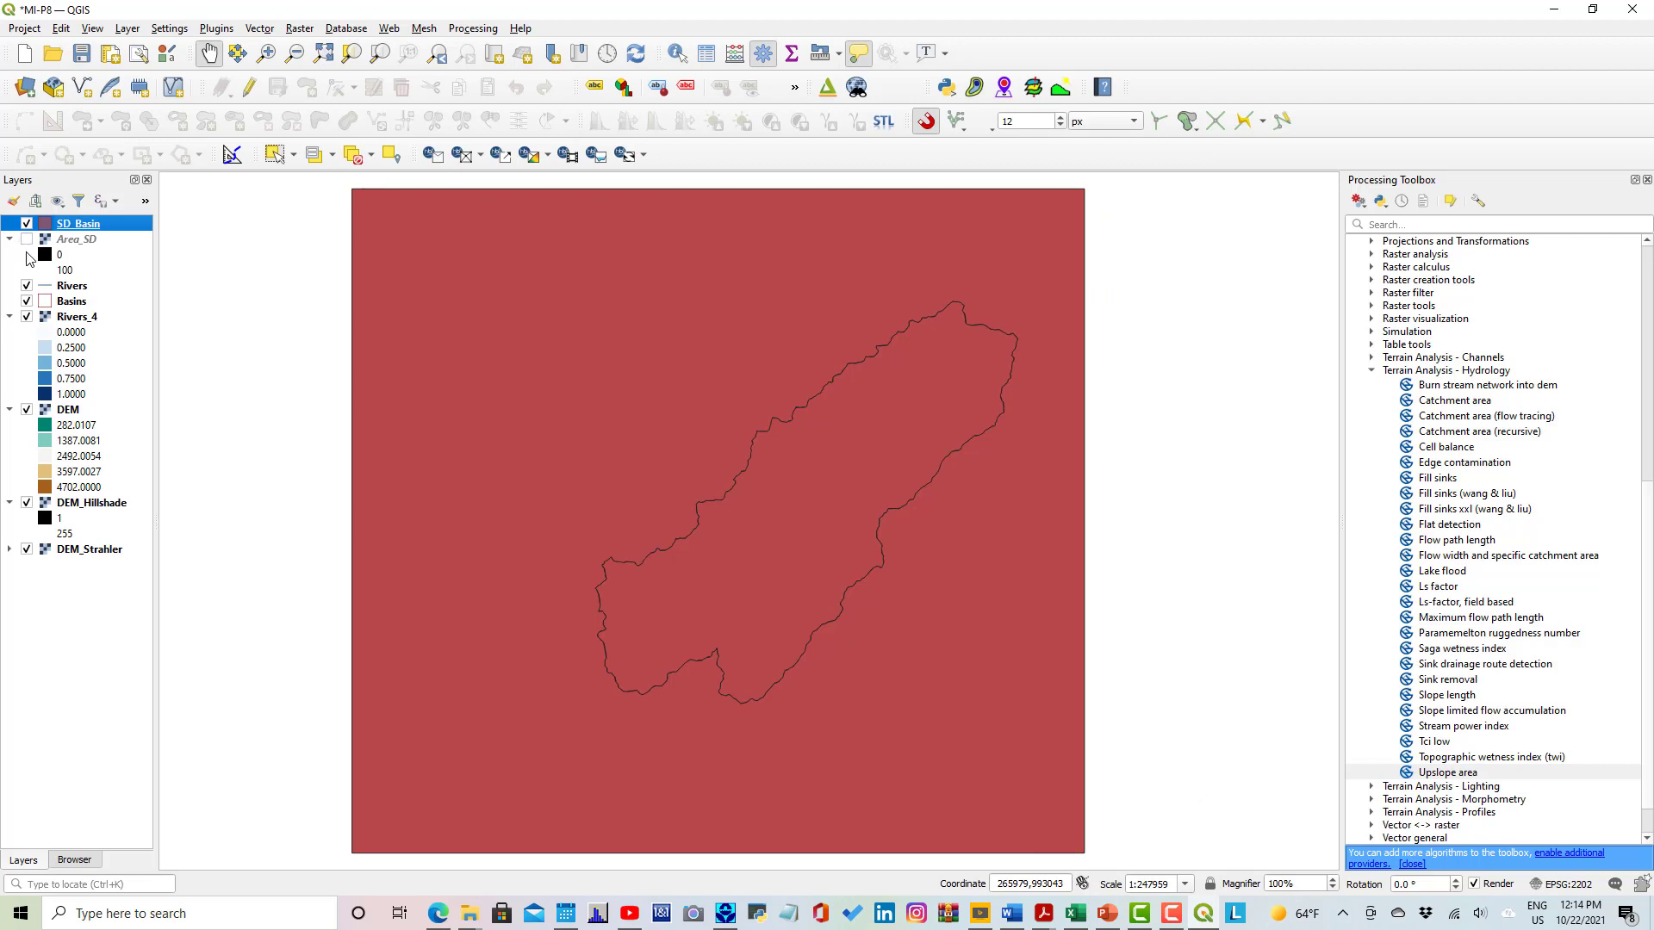
{"action": "left_click", "coordinate": [10, 240]}
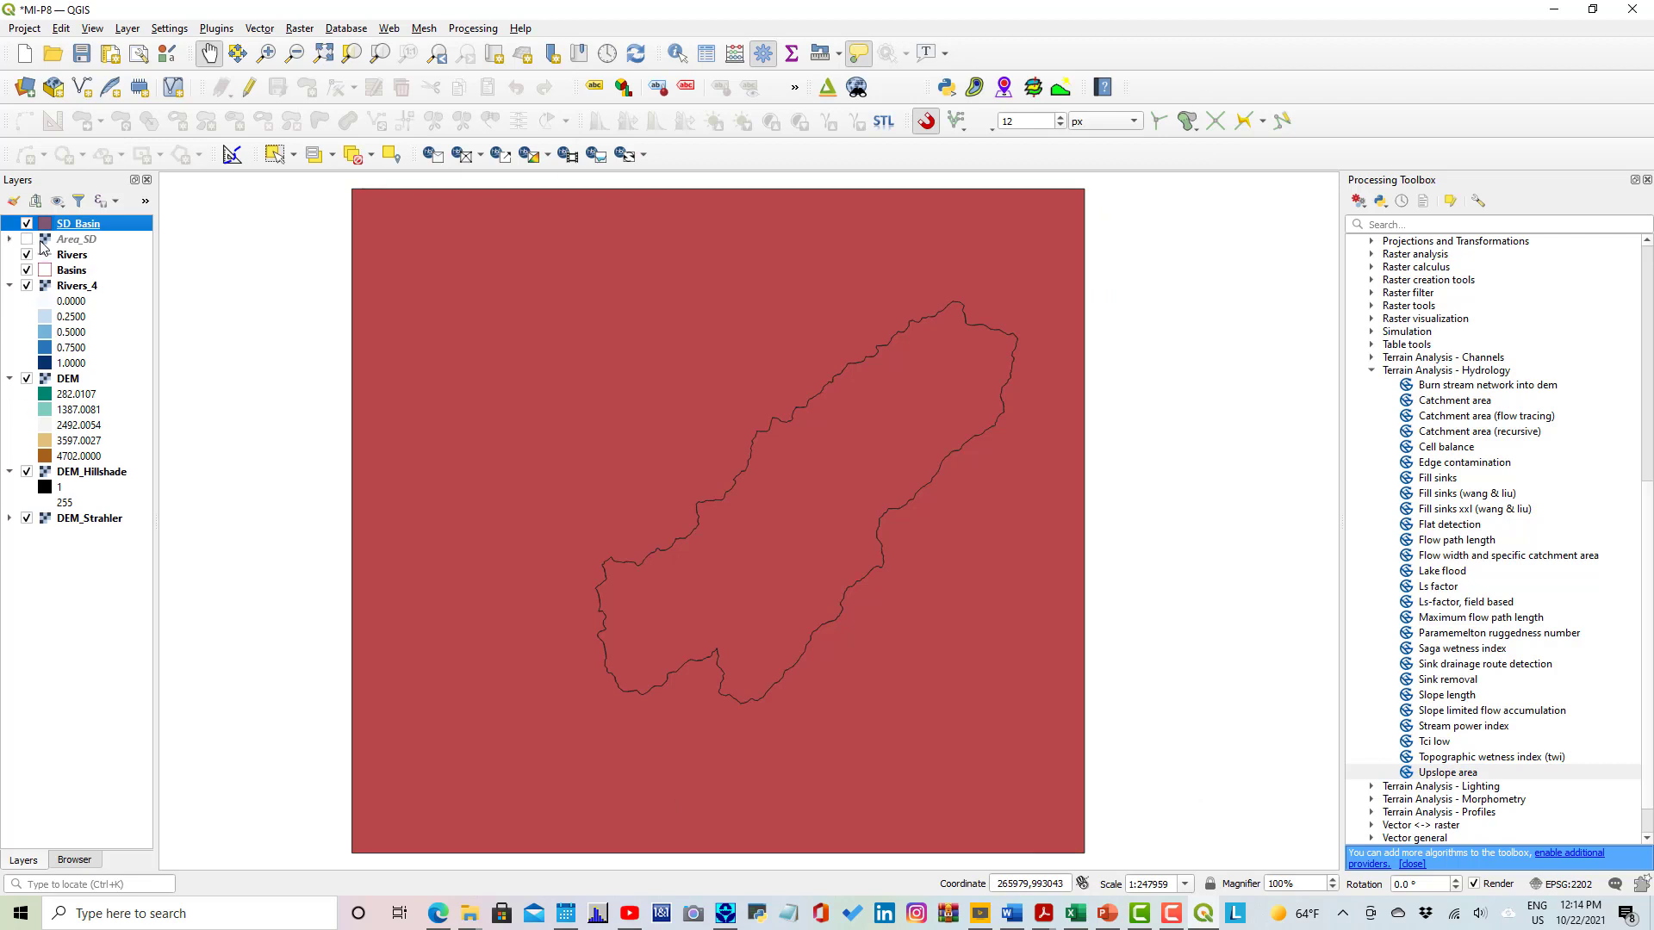
{"action": "left_click_drag", "start_coordinate": [42, 247], "coordinate": [45, 549]}
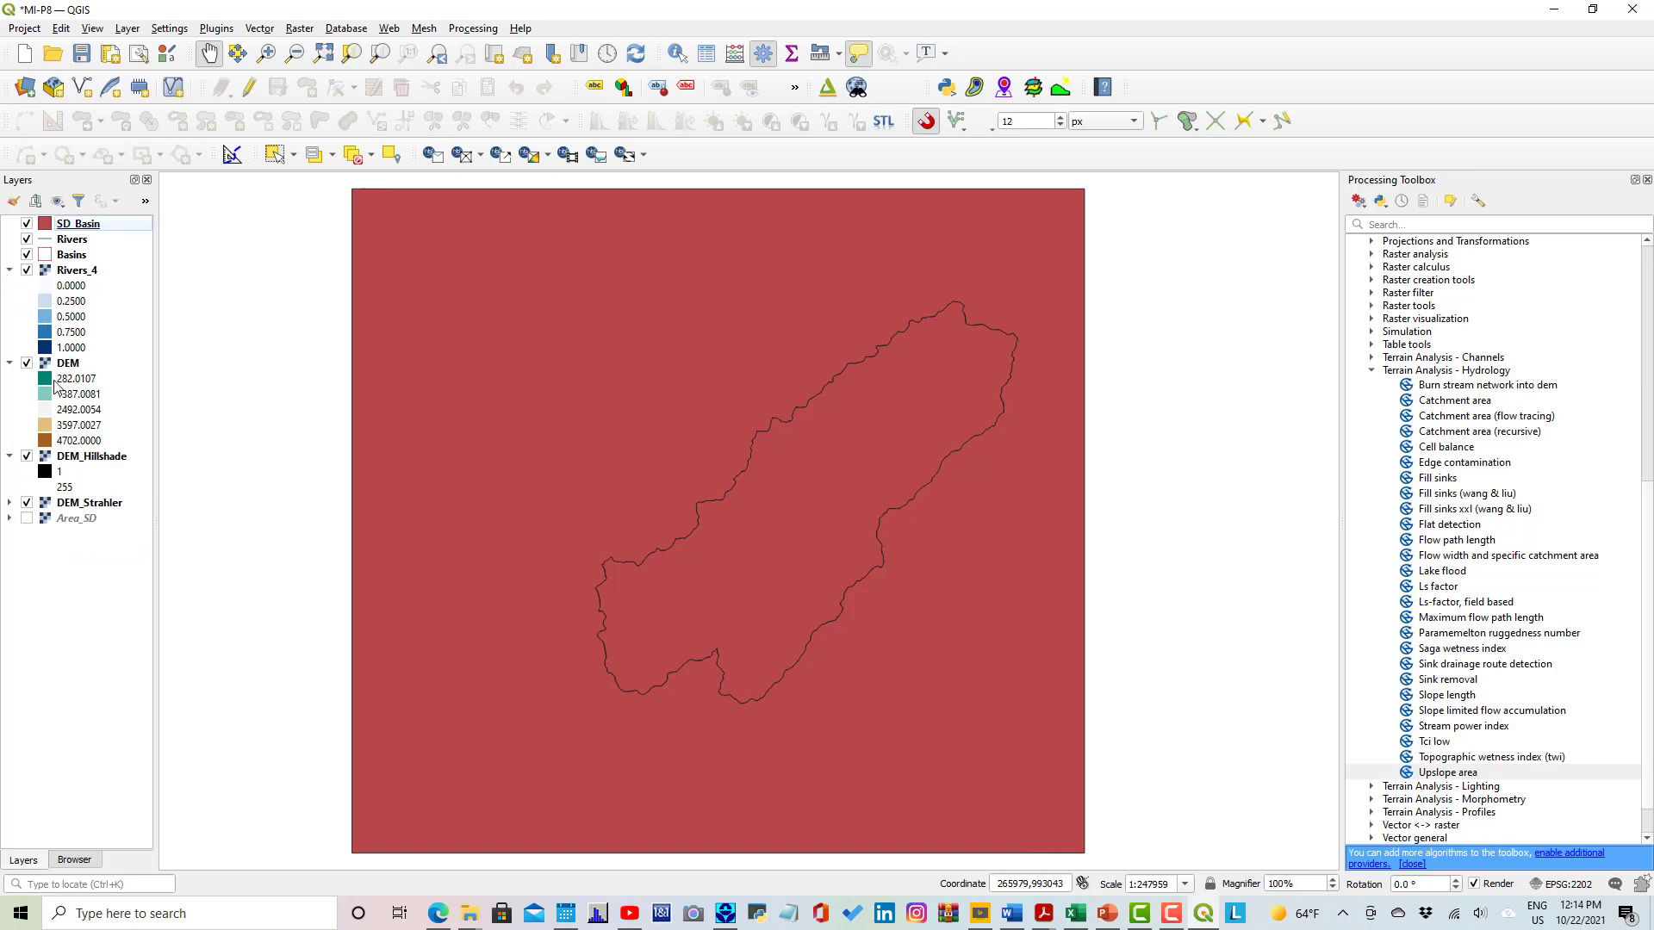
Collapse the DEM and DEM_Hillshade legends and hide the DEM, DEM_Hillshade and DEM_Strahler layers.
{"action": "left_click", "coordinate": [10, 363]}
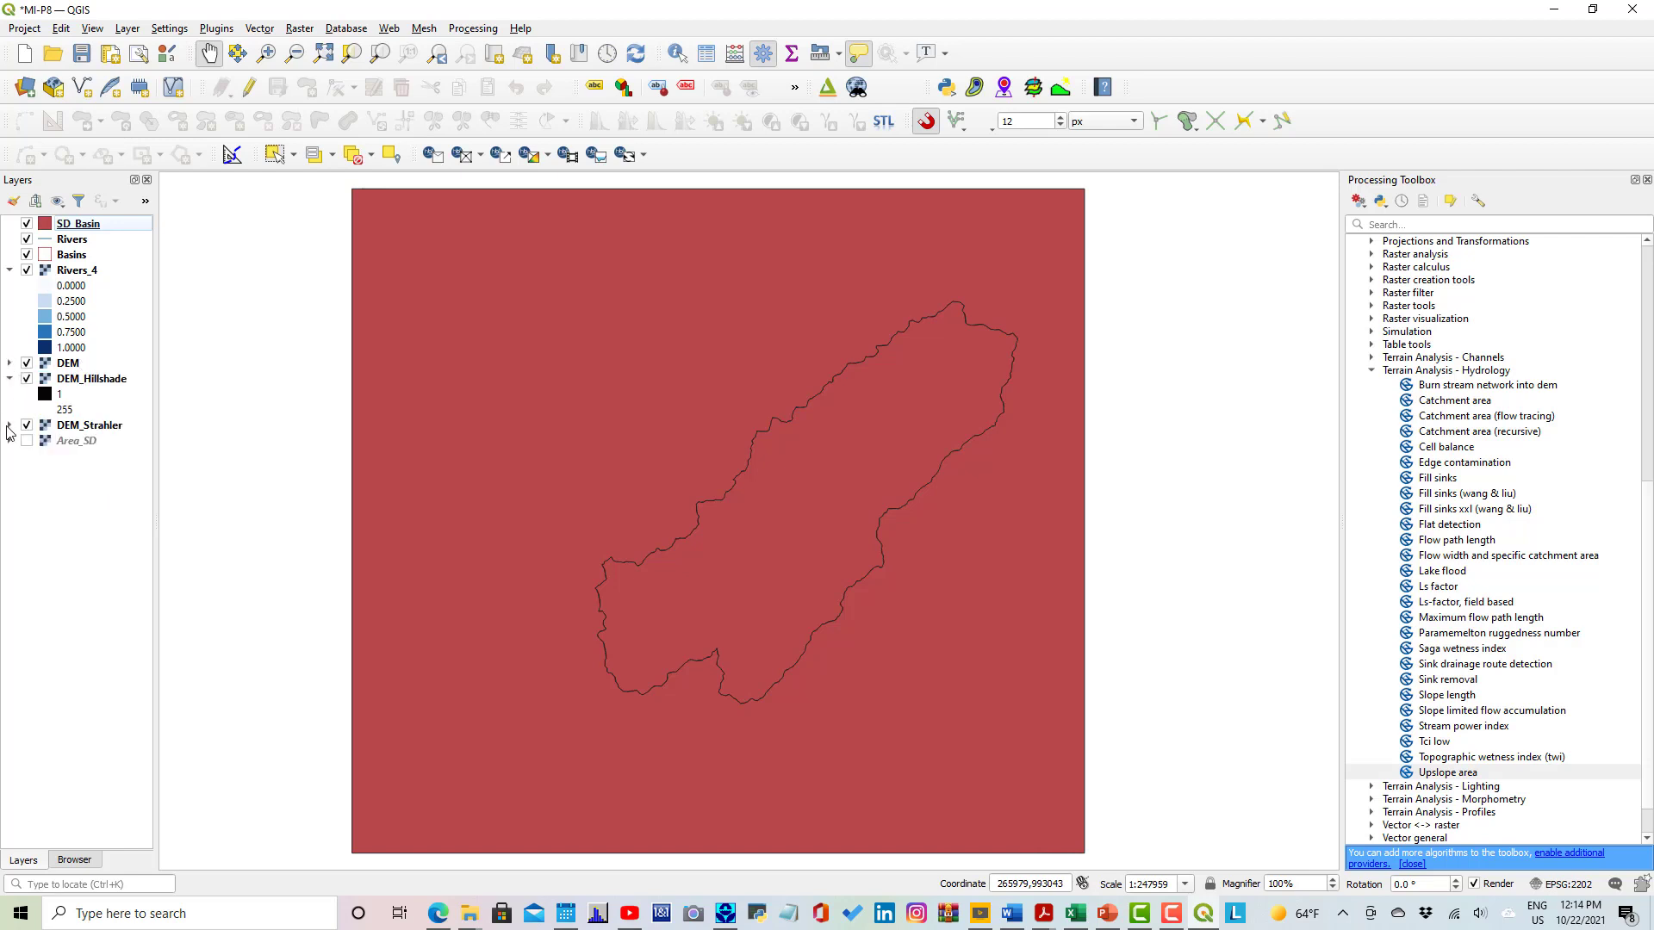
{"action": "left_click", "coordinate": [10, 379]}
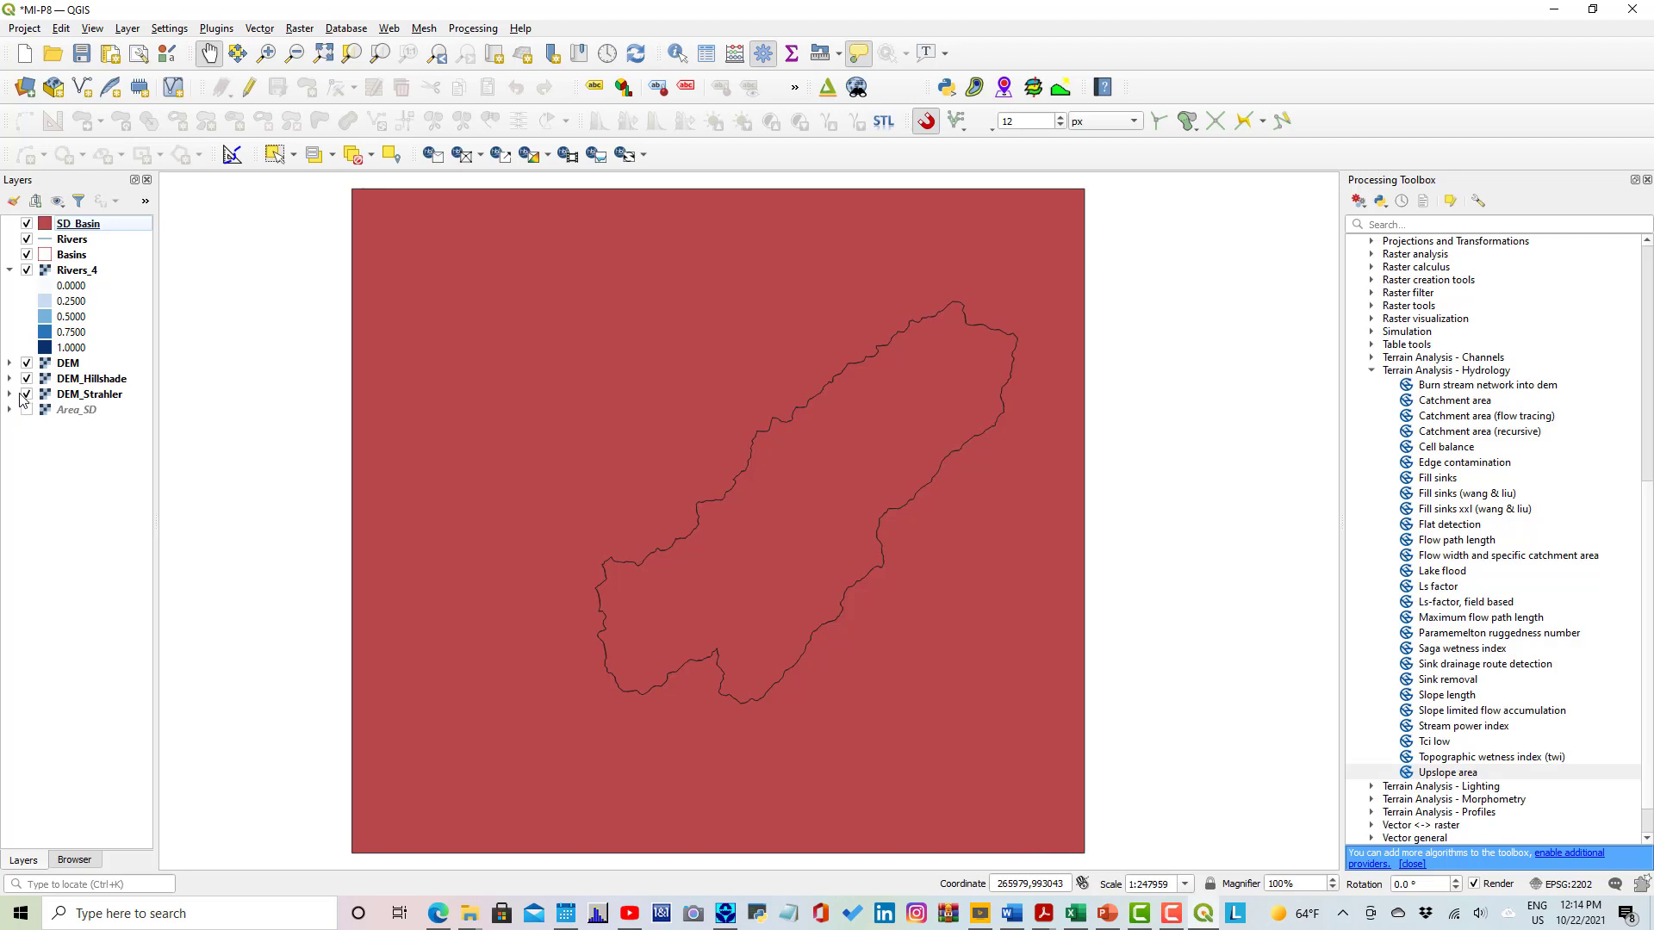
{"action": "left_click", "coordinate": [27, 394]}
{"action": "left_click", "coordinate": [27, 379]}
{"action": "left_click", "coordinate": [27, 364]}
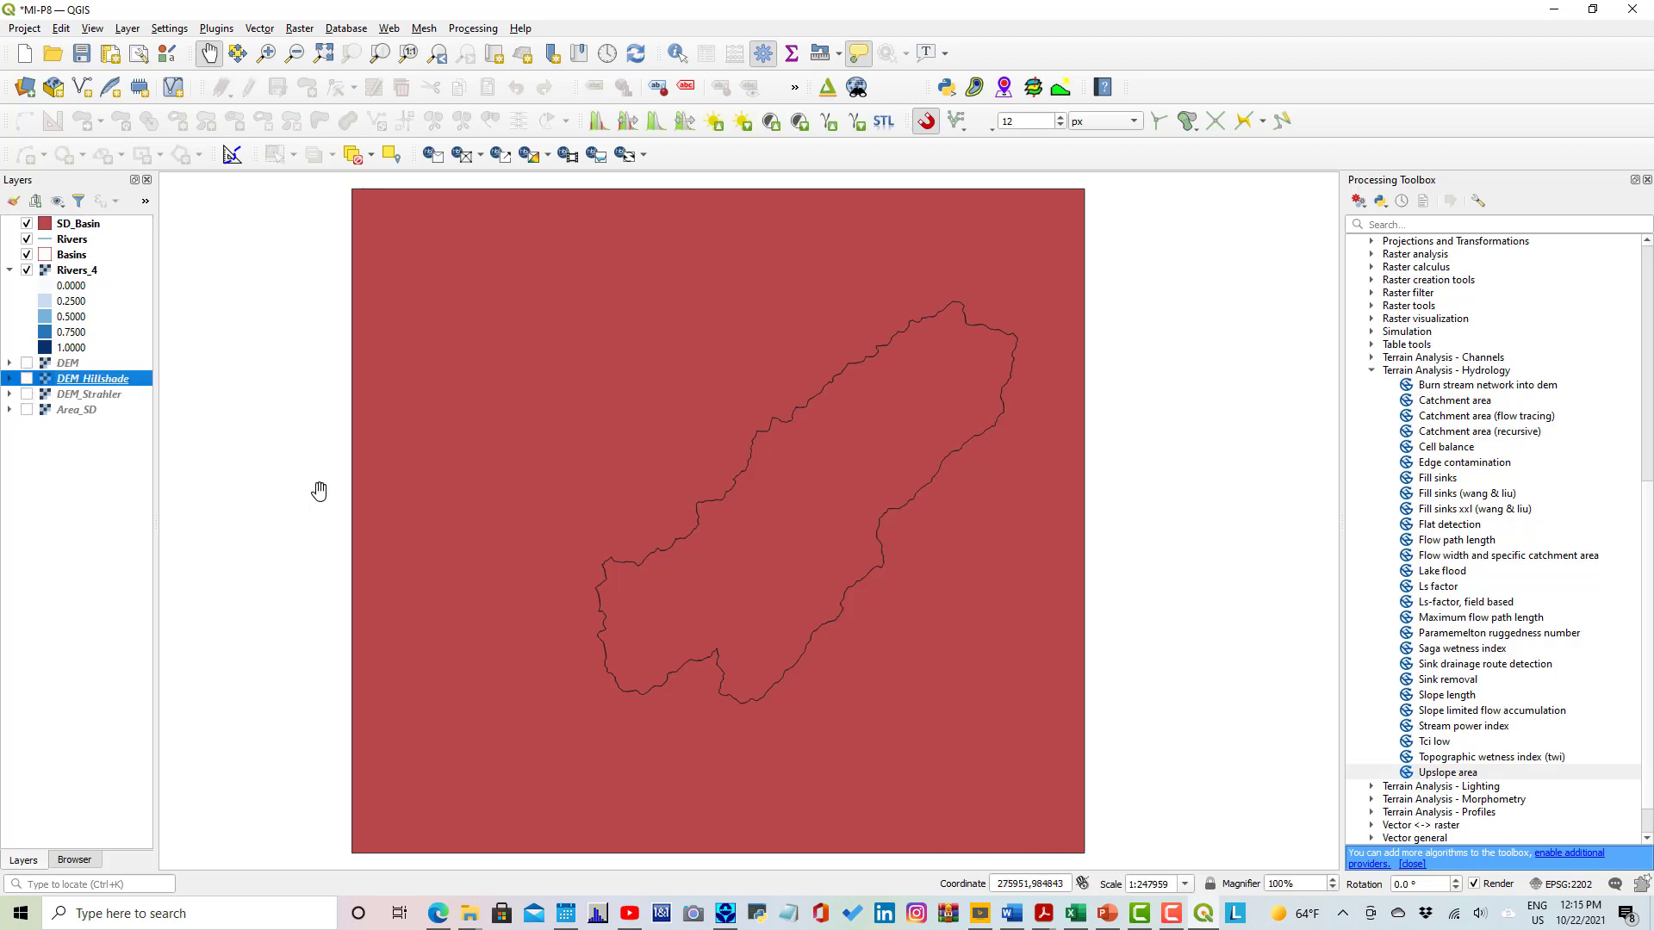
Open the SD_Basin layer's attribute table and select the record with DN 100 to identify its polygon on the map.
{"action": "left_click", "coordinate": [69, 226]}
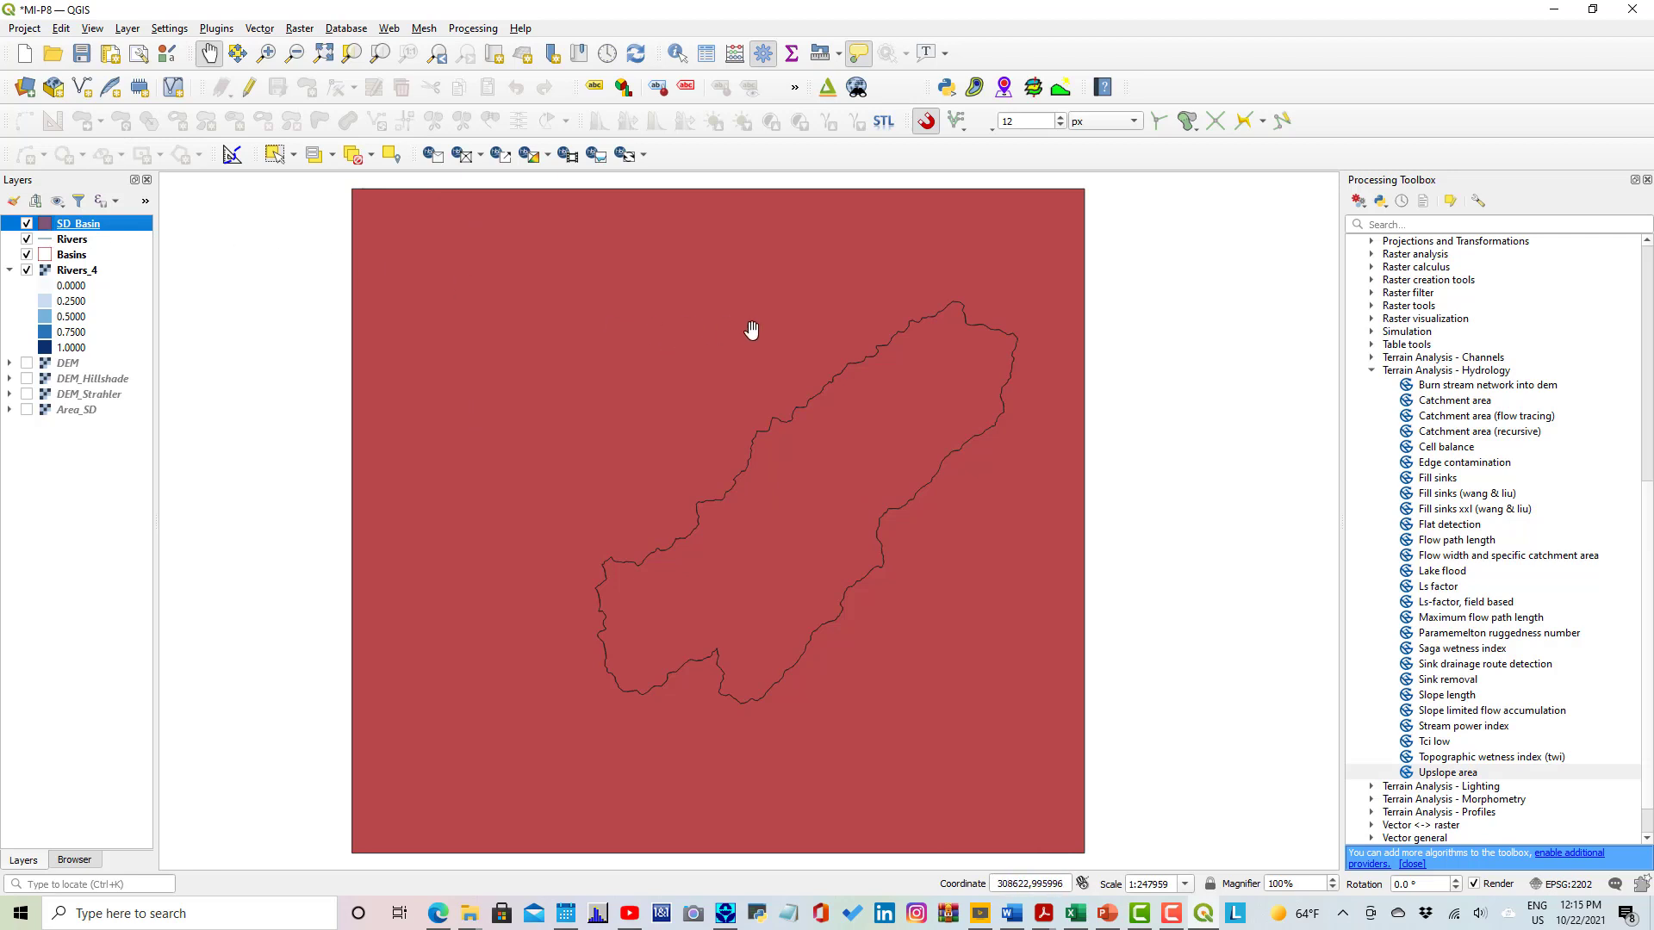
{"action": "left_click", "coordinate": [707, 54]}
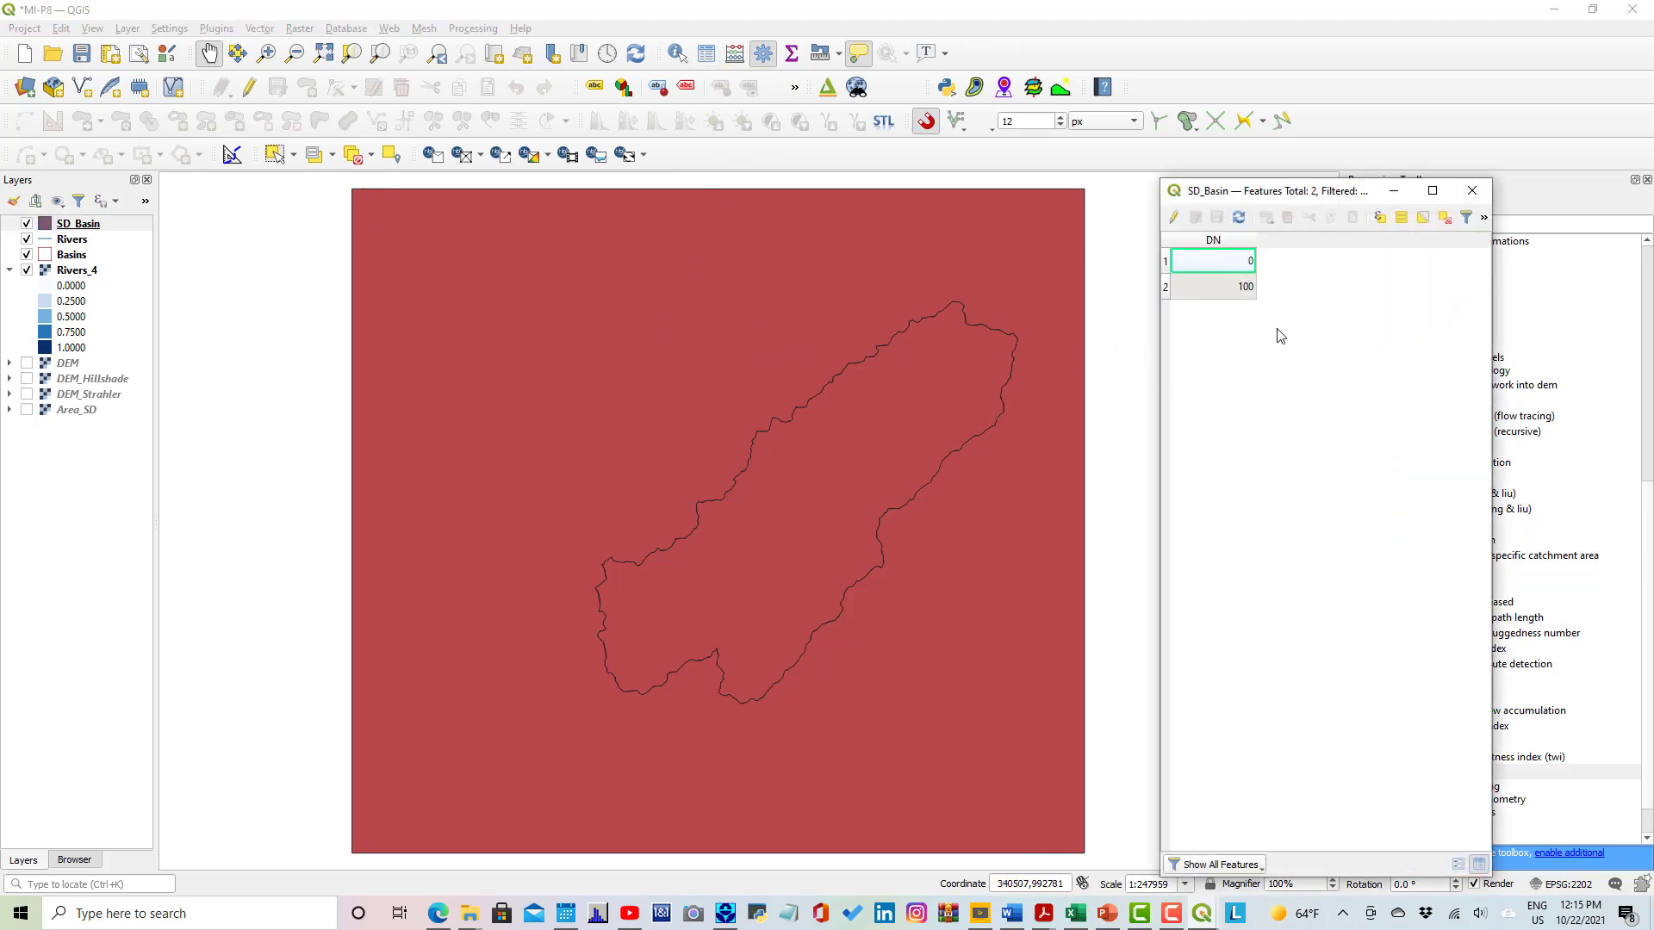
{"action": "left_click", "coordinate": [1166, 290]}
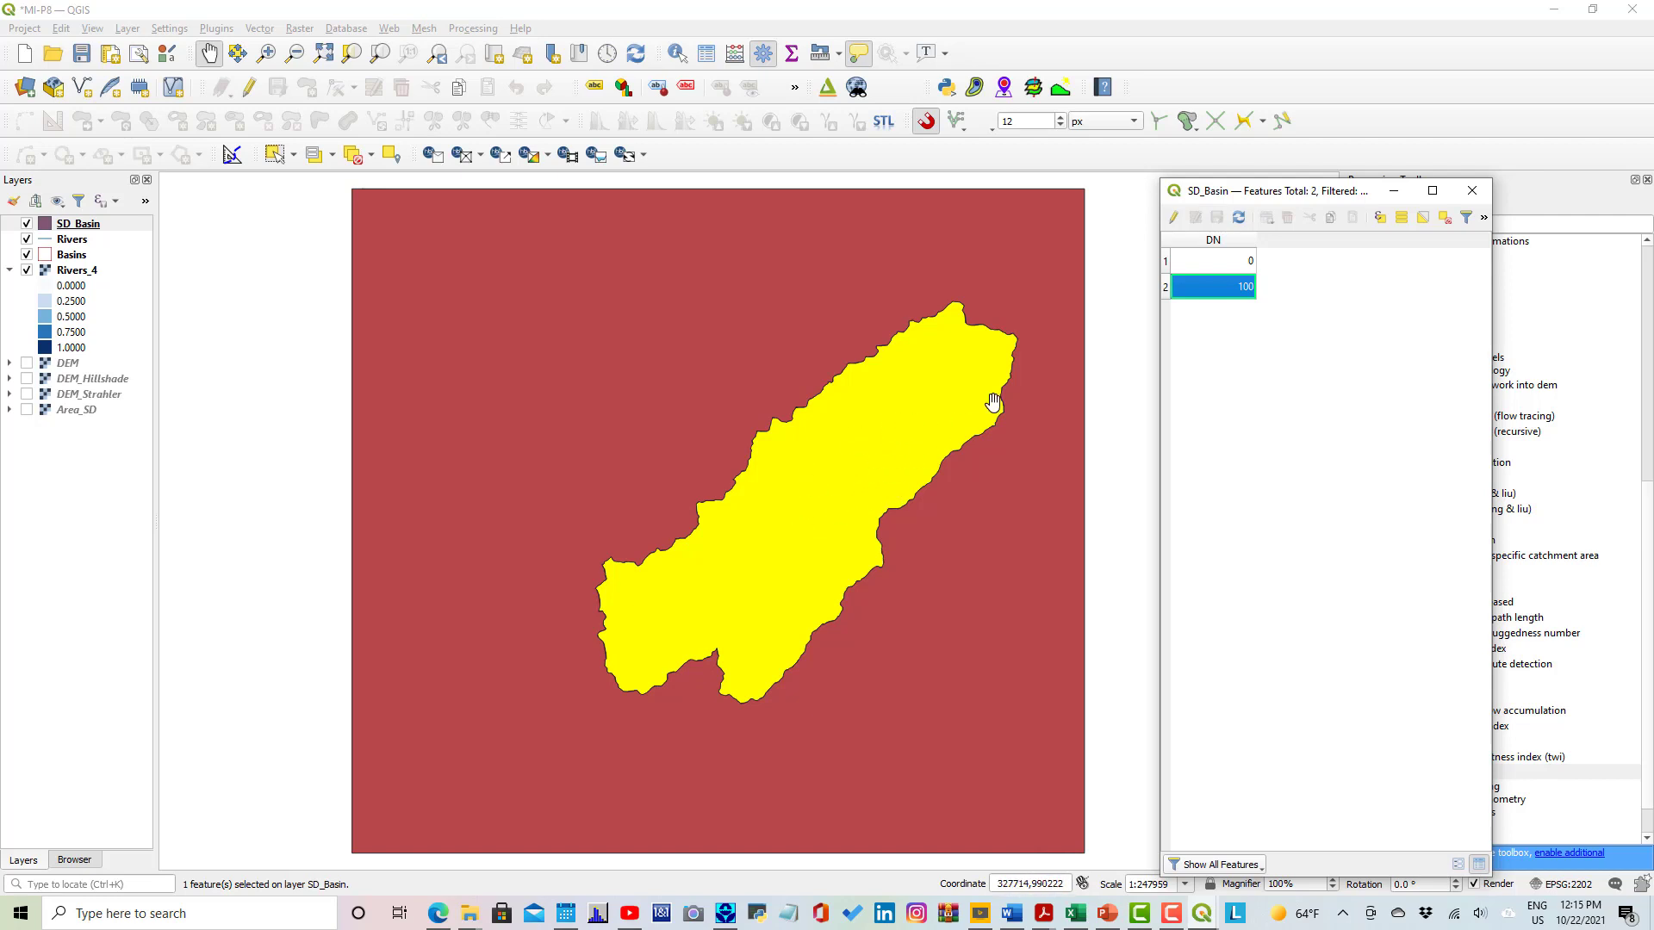
Delete the SD_Basin polygon with DN 0, save the layer edits, and turn off editing.
{"action": "left_click", "coordinate": [1166, 261]}
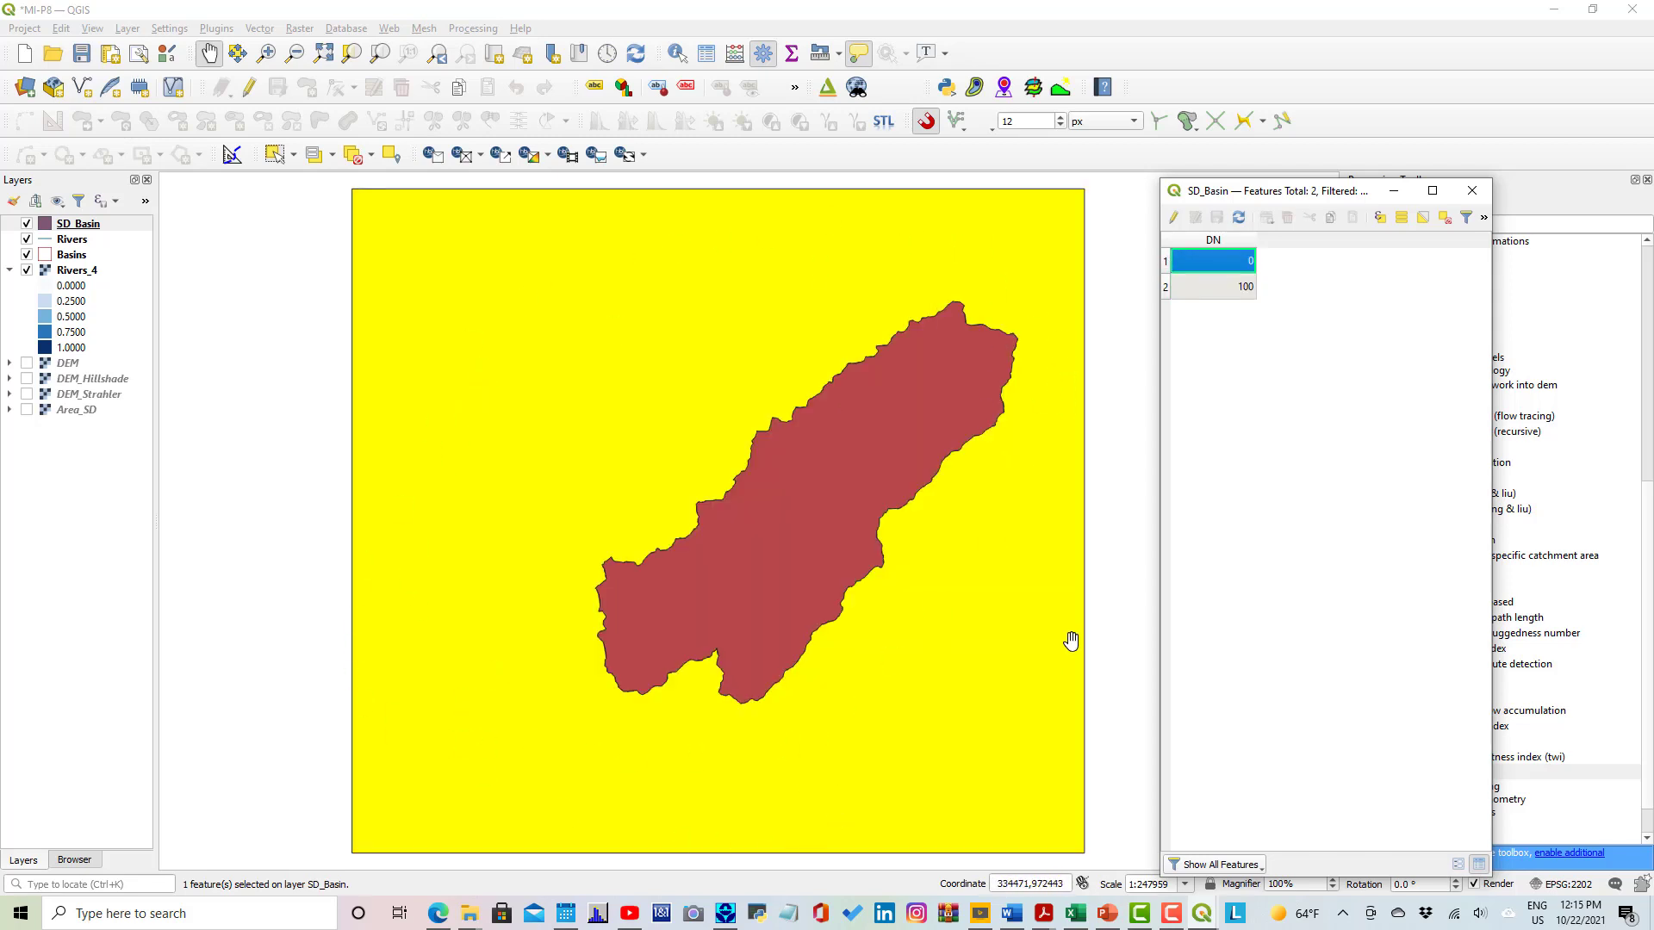
{"action": "left_click", "coordinate": [1175, 218]}
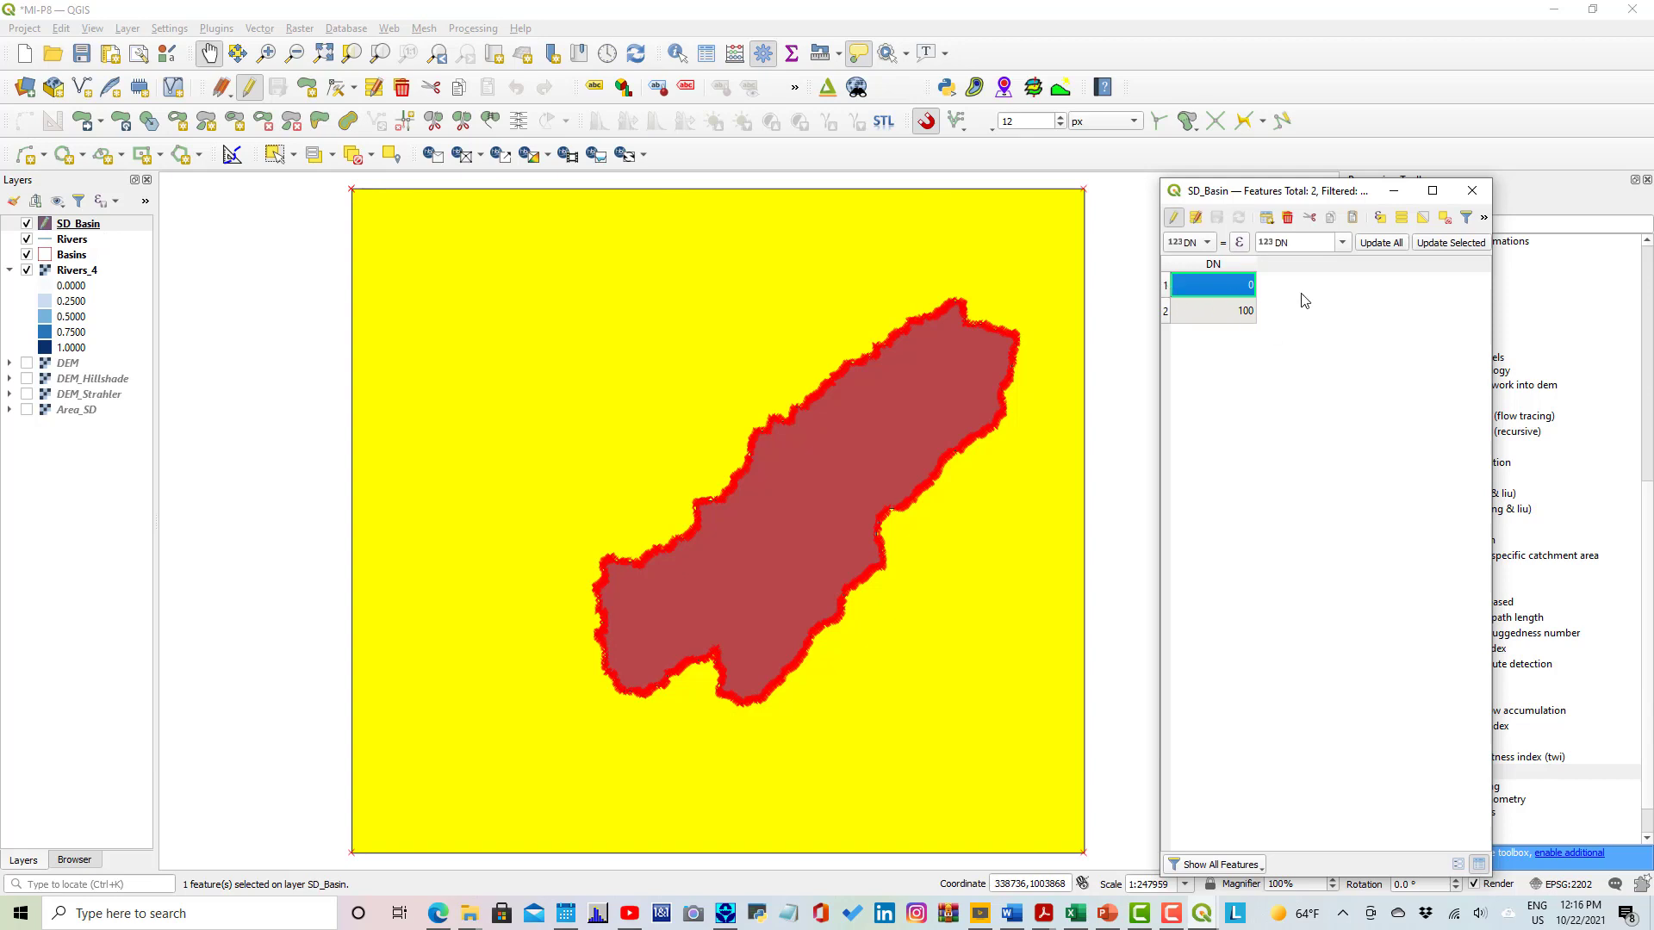
{"action": "left_click", "coordinate": [1287, 218]}
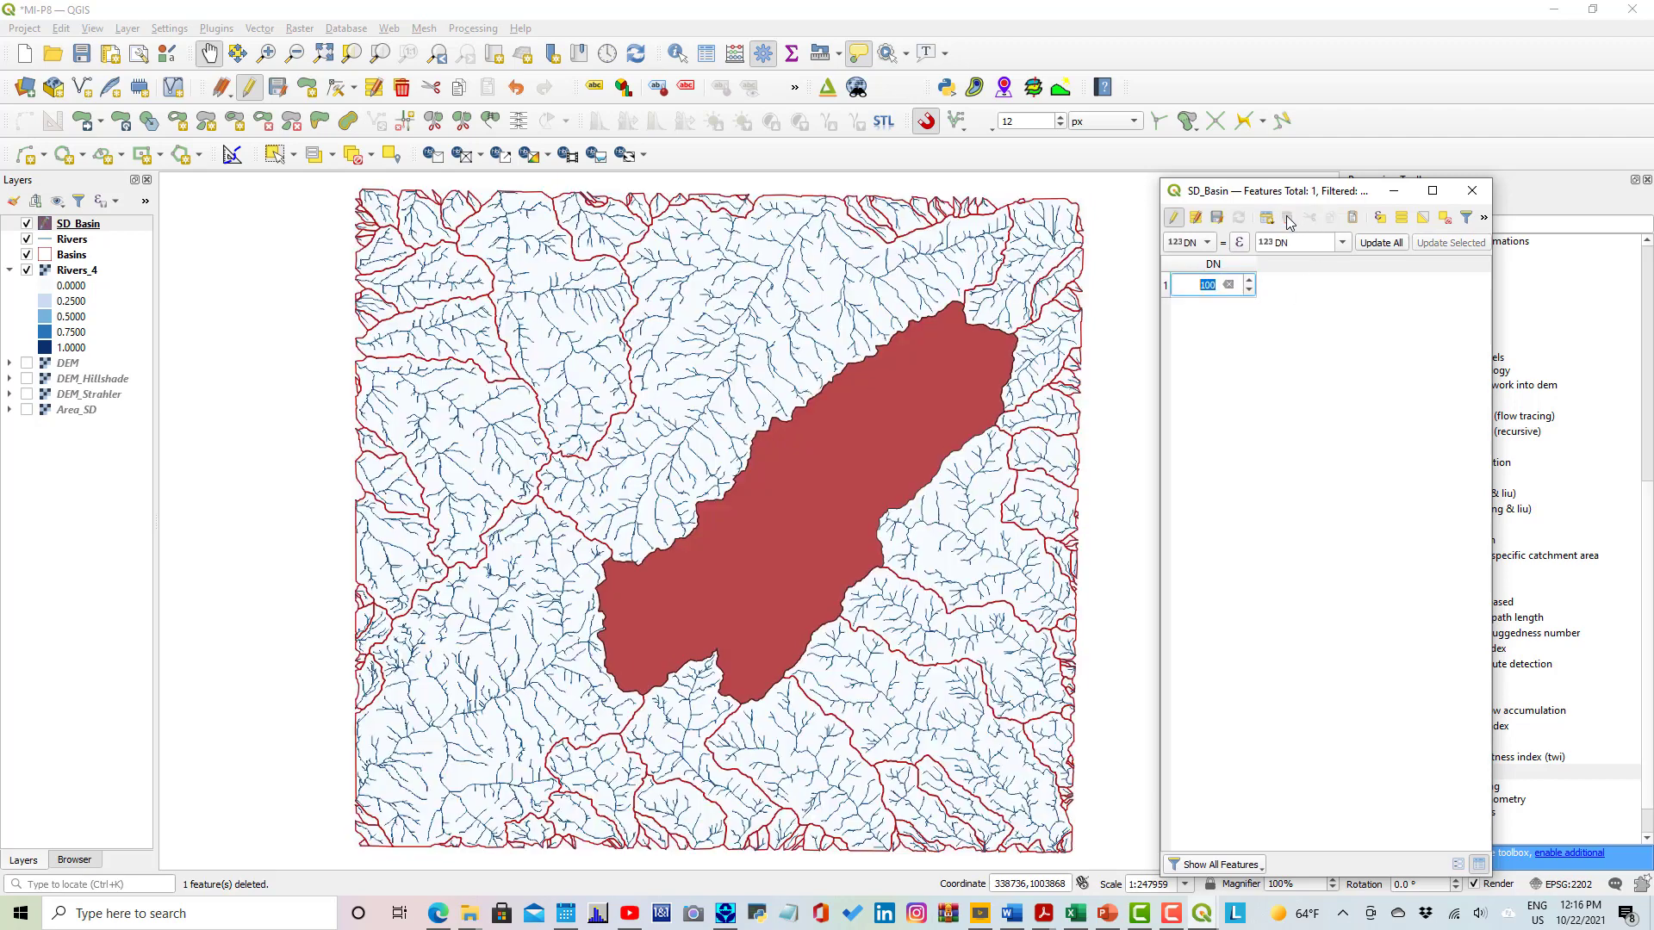
{"action": "left_click", "coordinate": [1305, 392]}
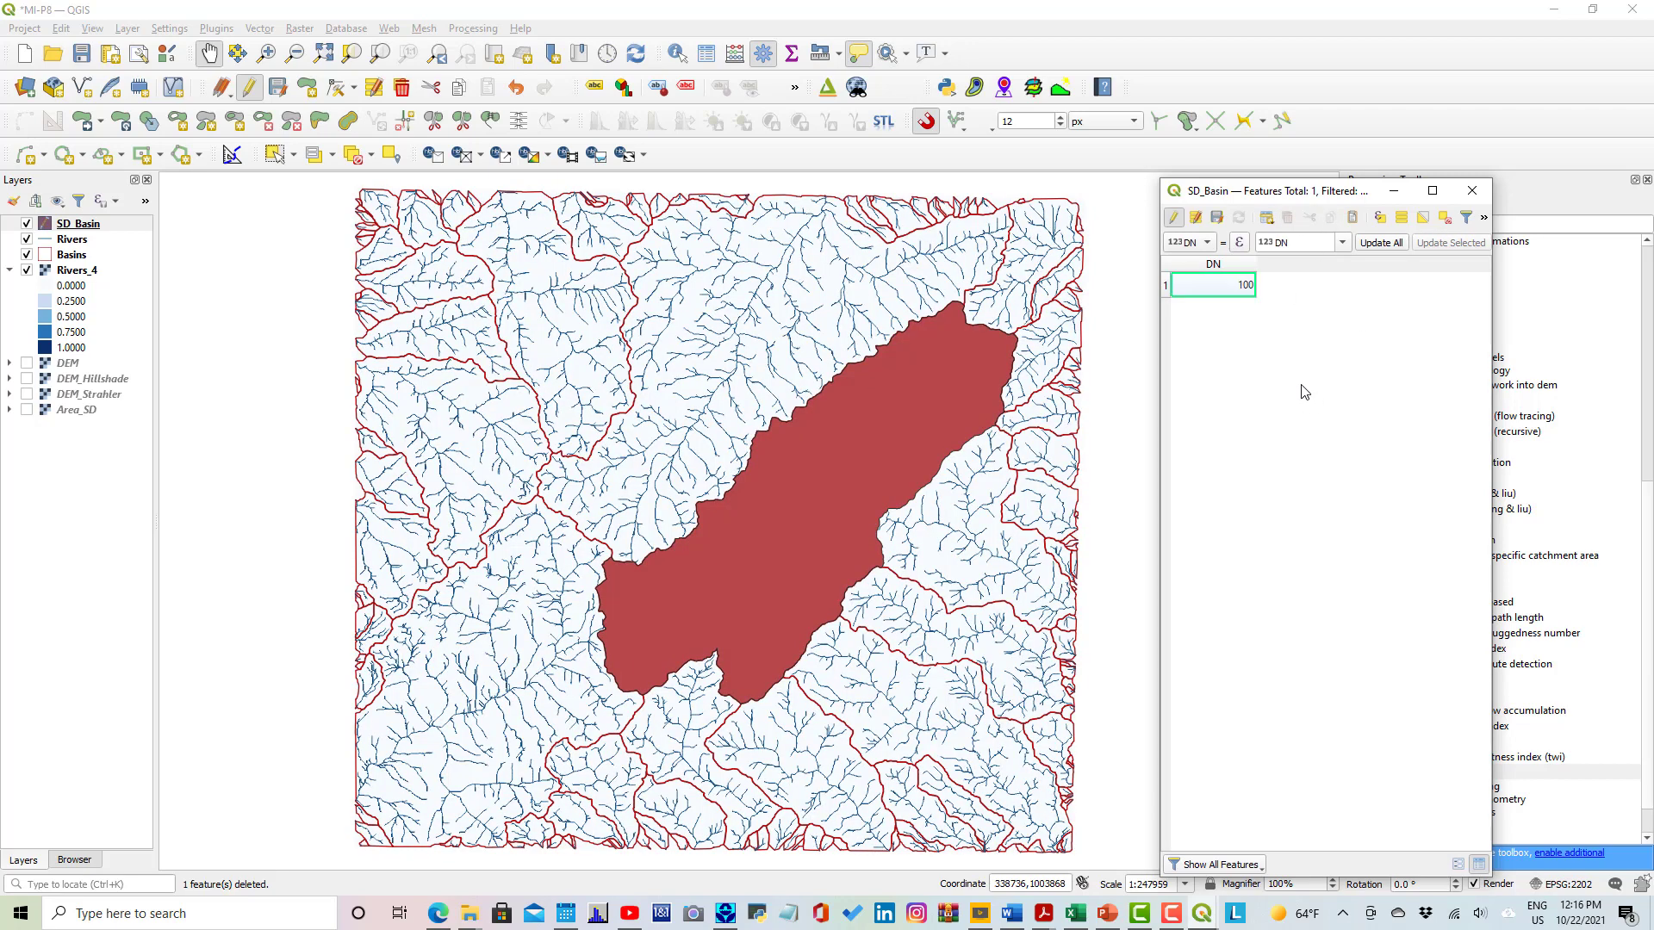
{"action": "left_click", "coordinate": [1216, 219]}
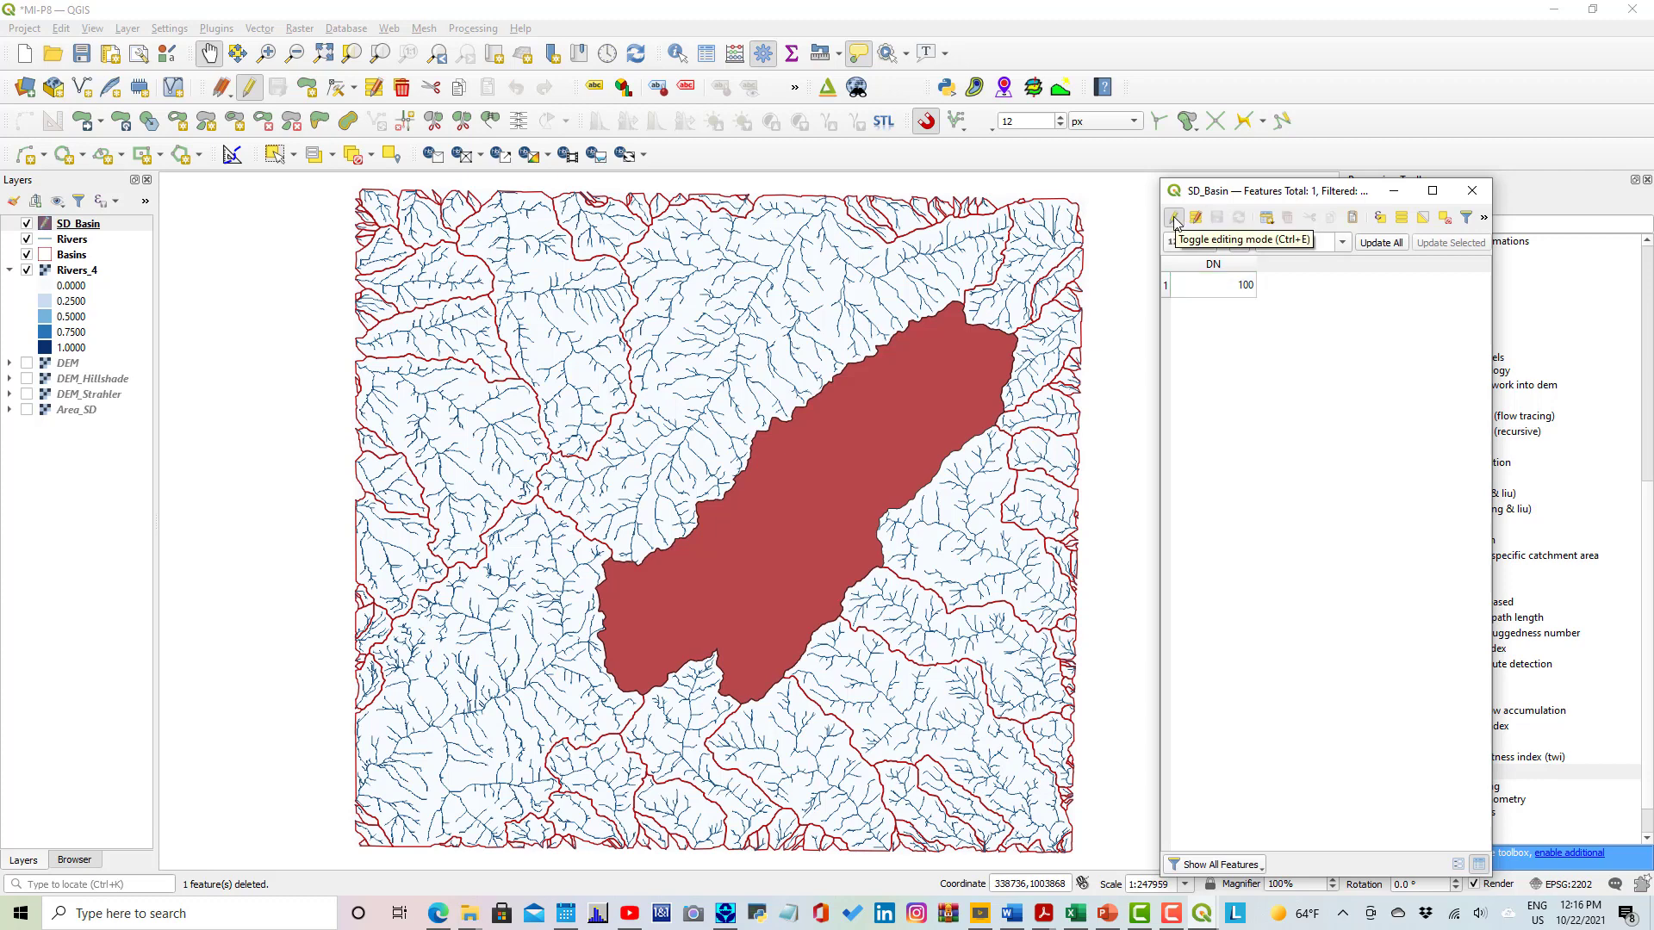
{"action": "left_click", "coordinate": [1175, 219]}
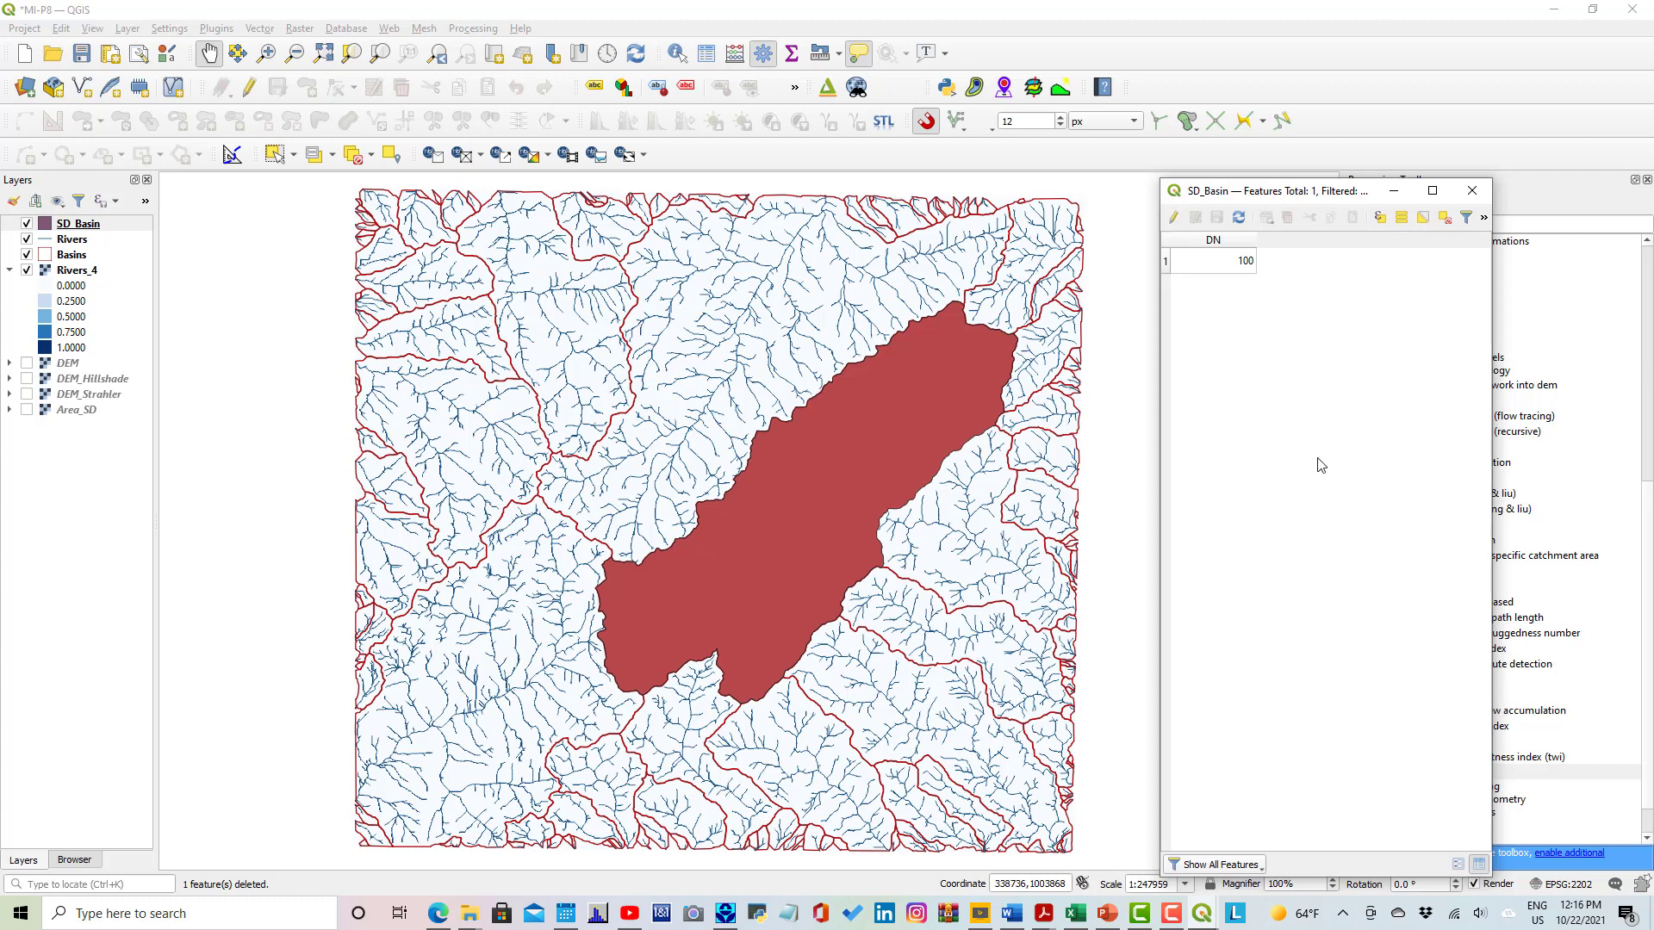
Close the attribute table, hide the Basins layer, and give the SD_Basin polygon symbol a transparent fill.
{"action": "left_click", "coordinate": [1472, 190]}
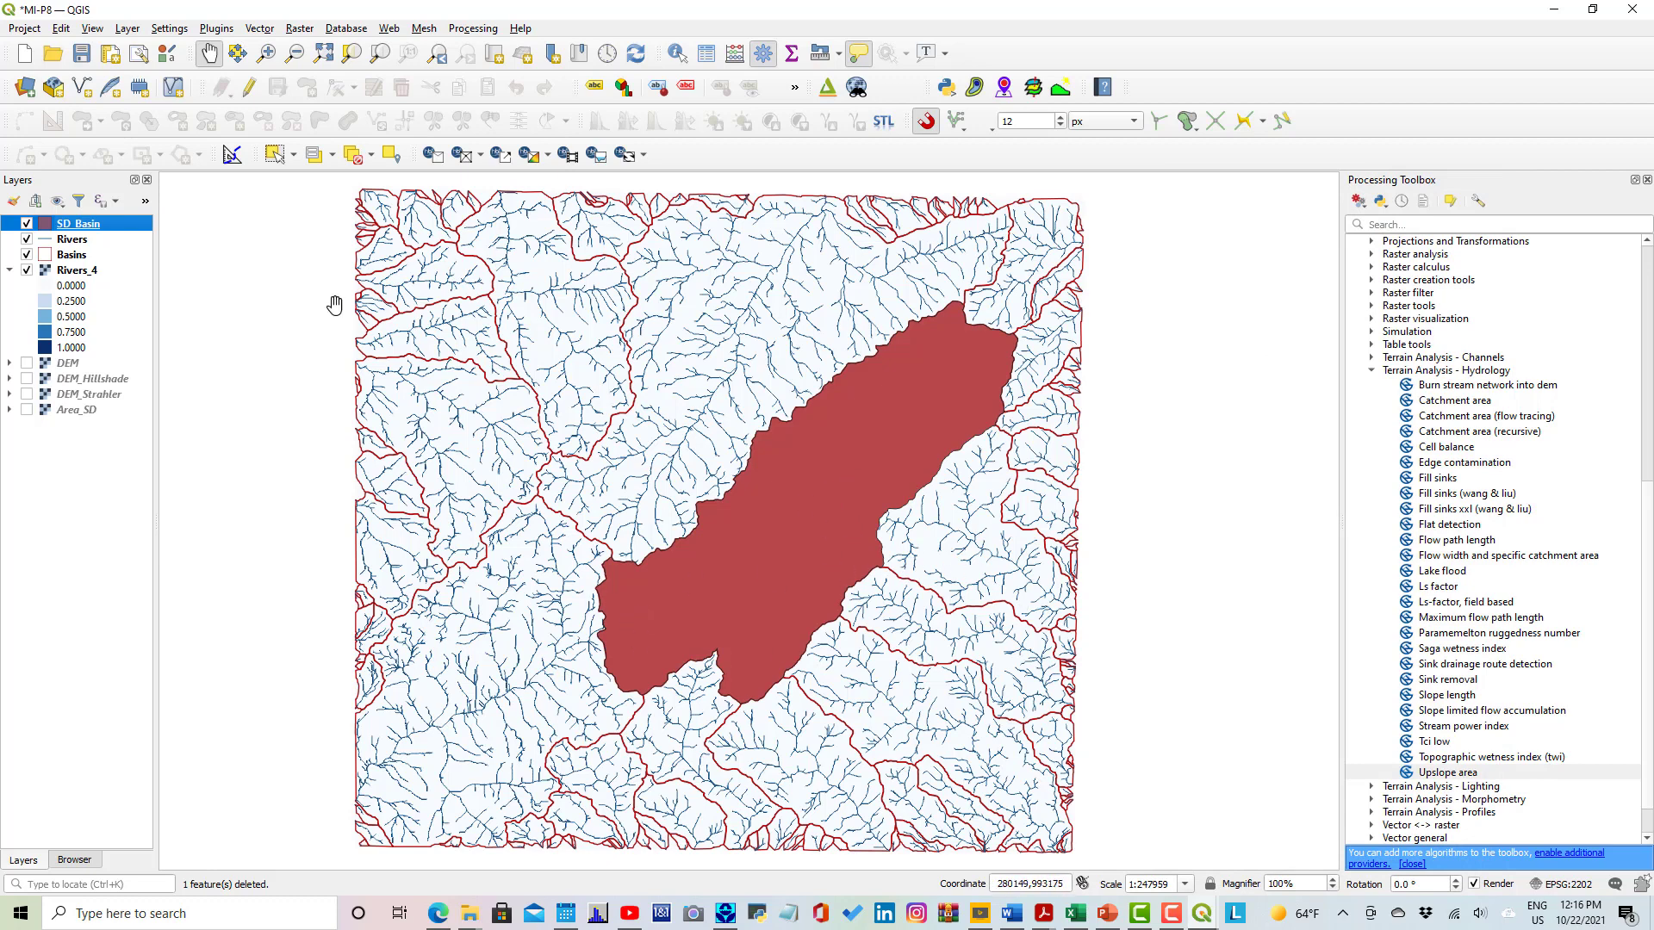
{"action": "left_click", "coordinate": [27, 254]}
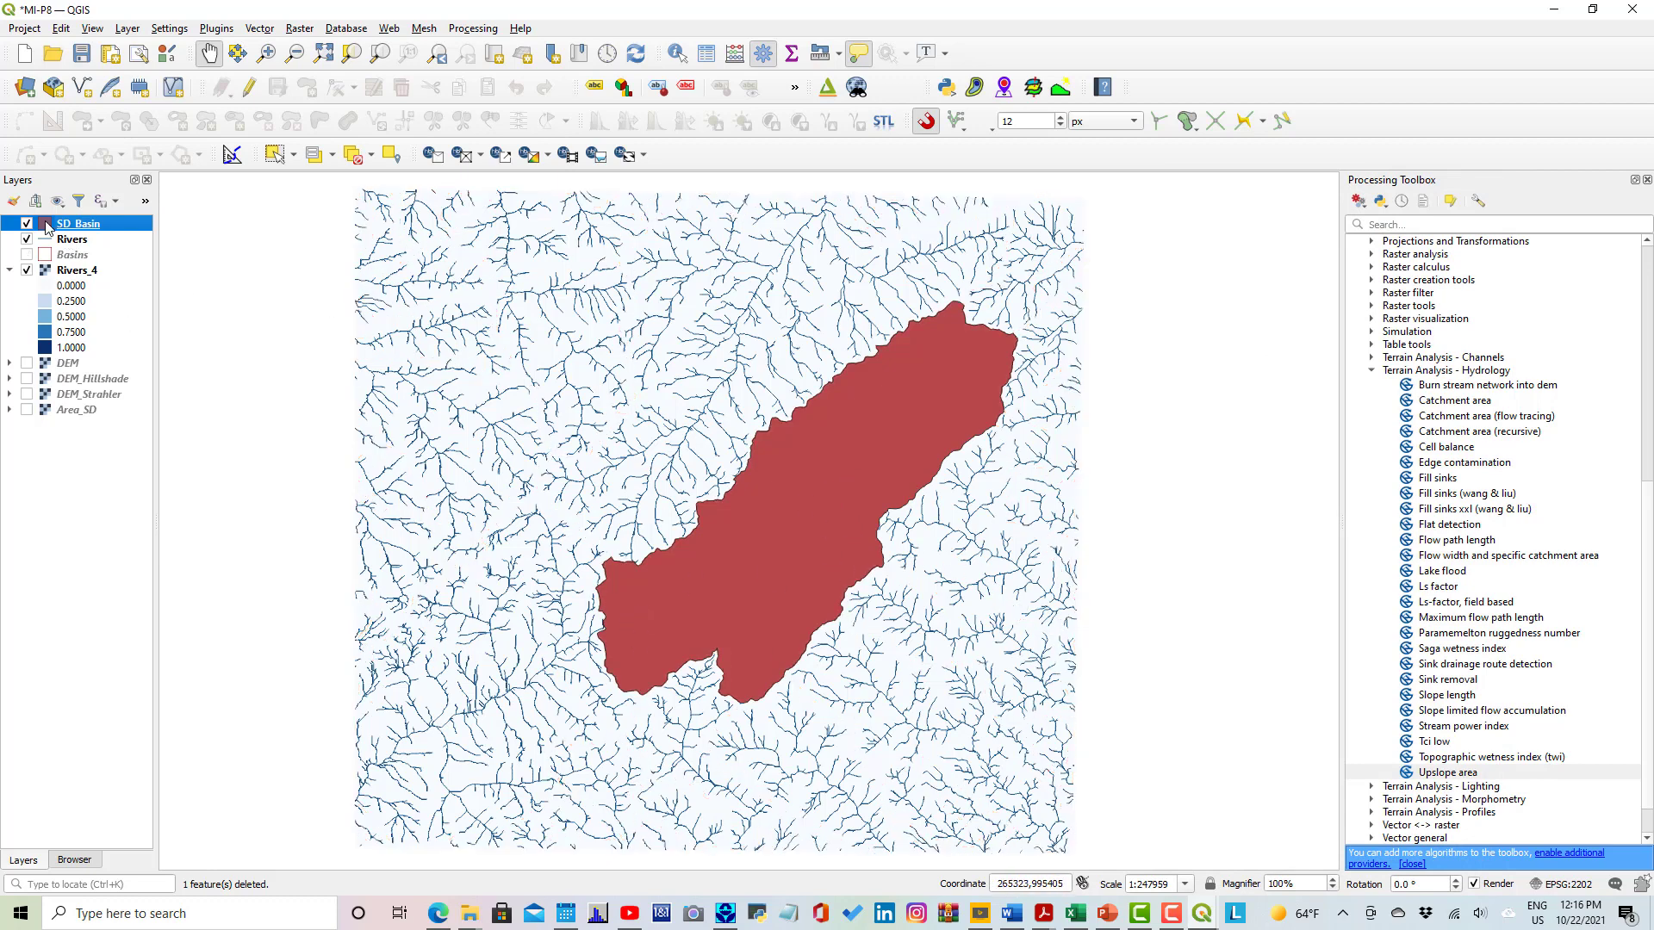
{"action": "double_click", "coordinate": [45, 225]}
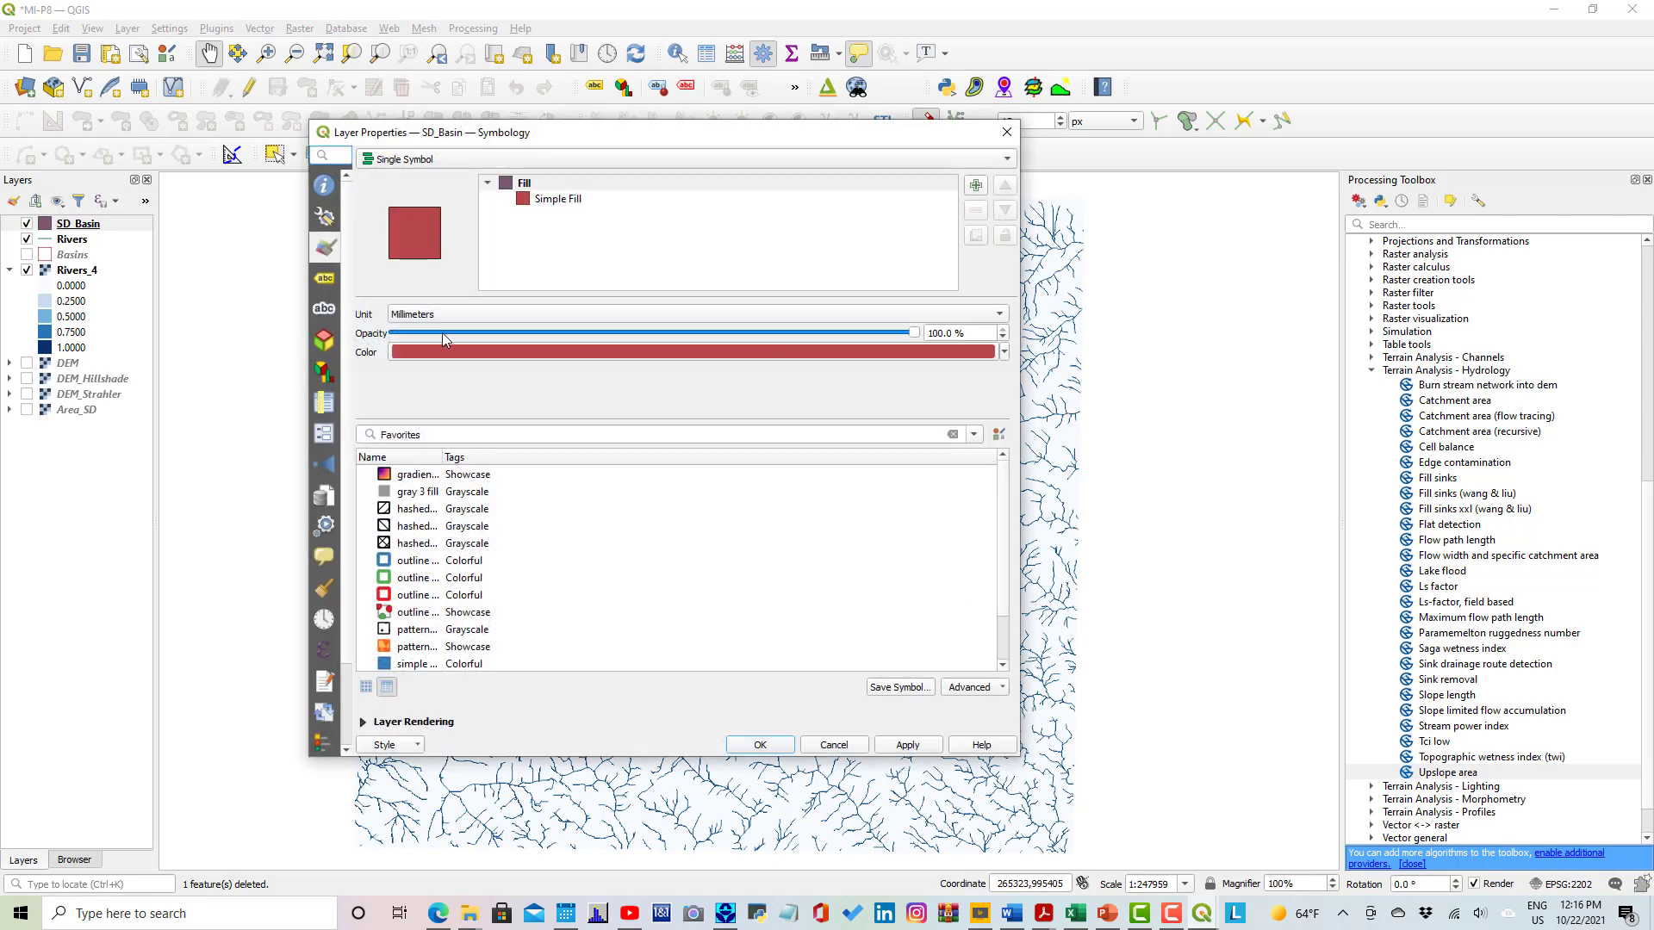
{"action": "left_click", "coordinate": [547, 202]}
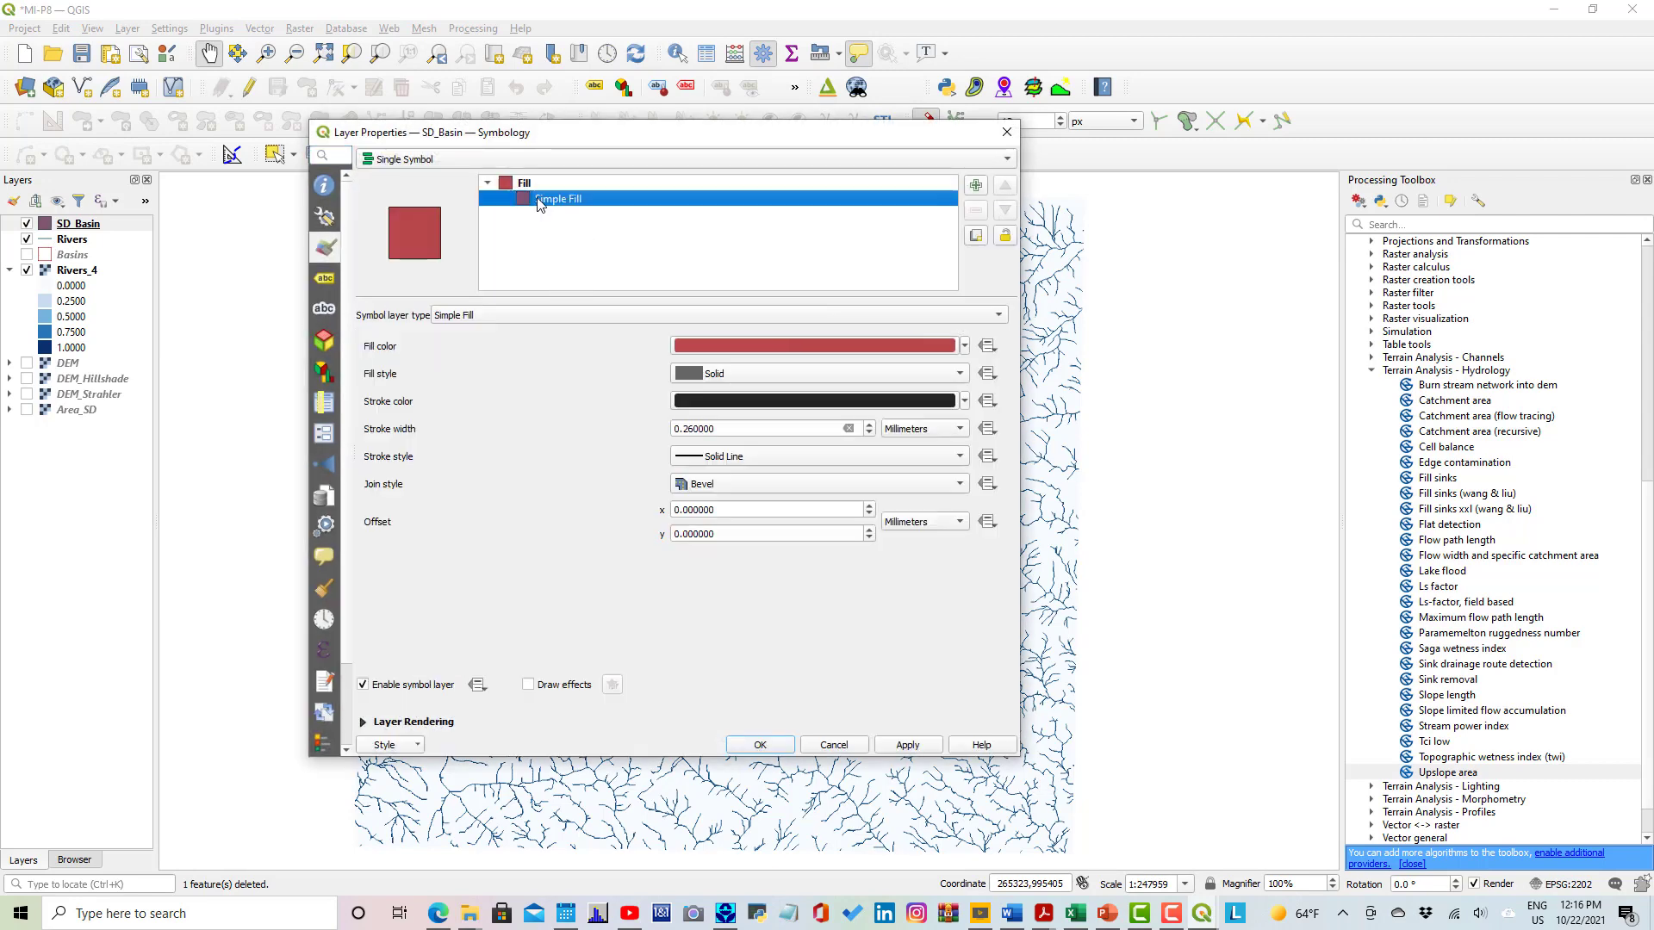
{"action": "left_click", "coordinate": [965, 348]}
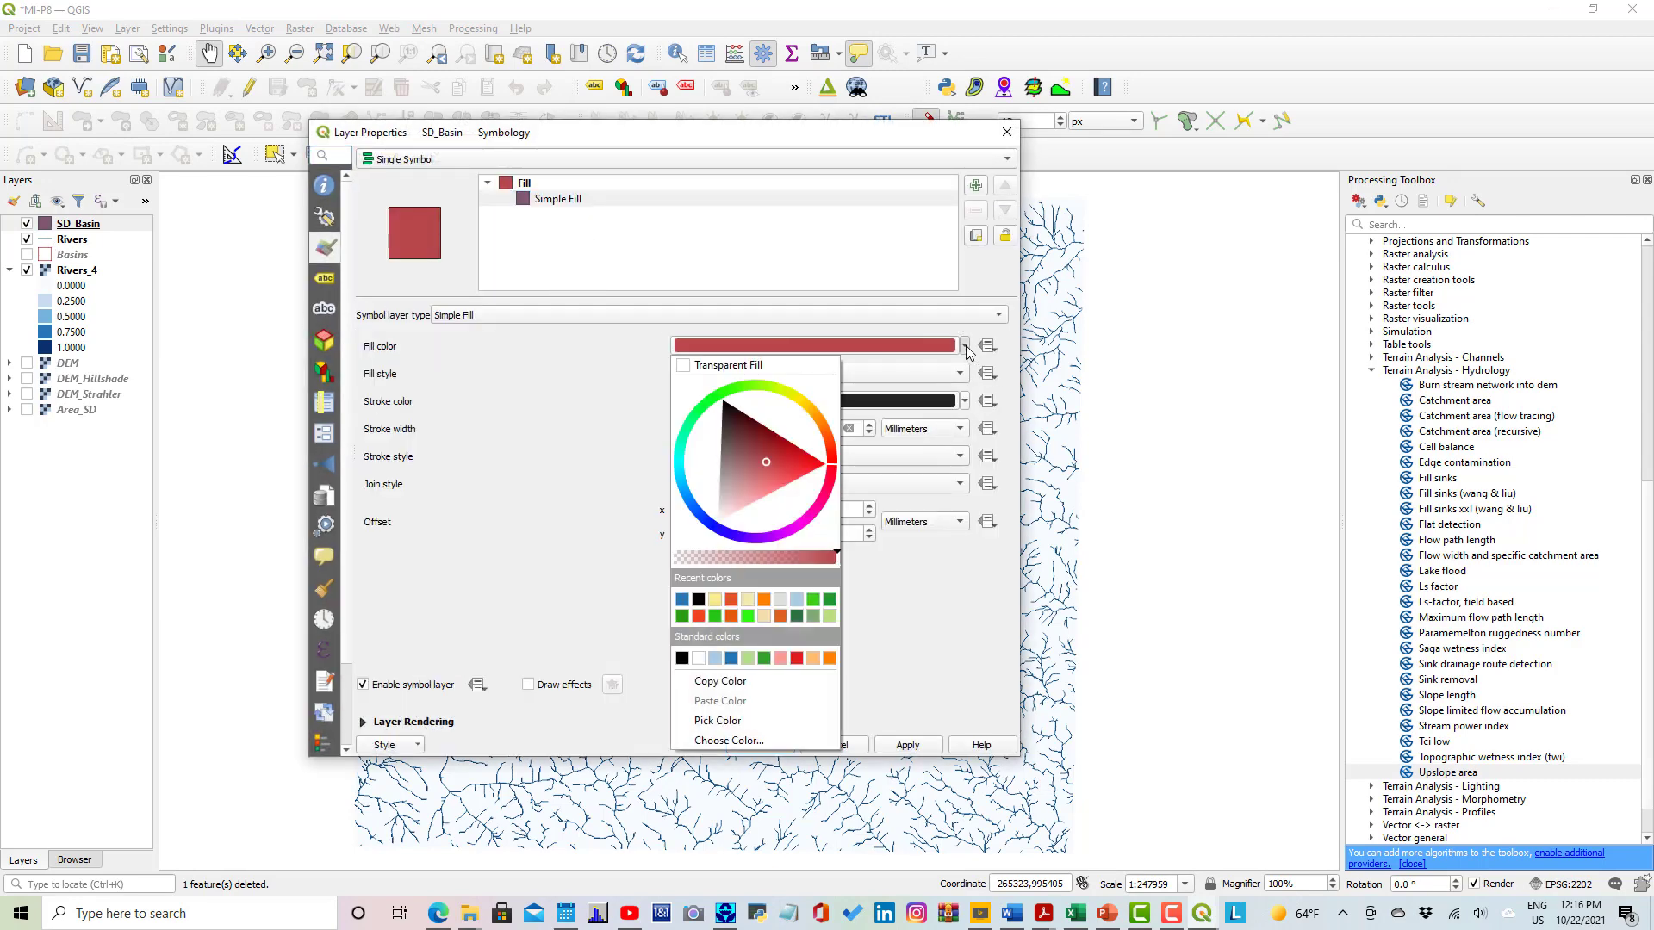
{"action": "left_click", "coordinate": [684, 366]}
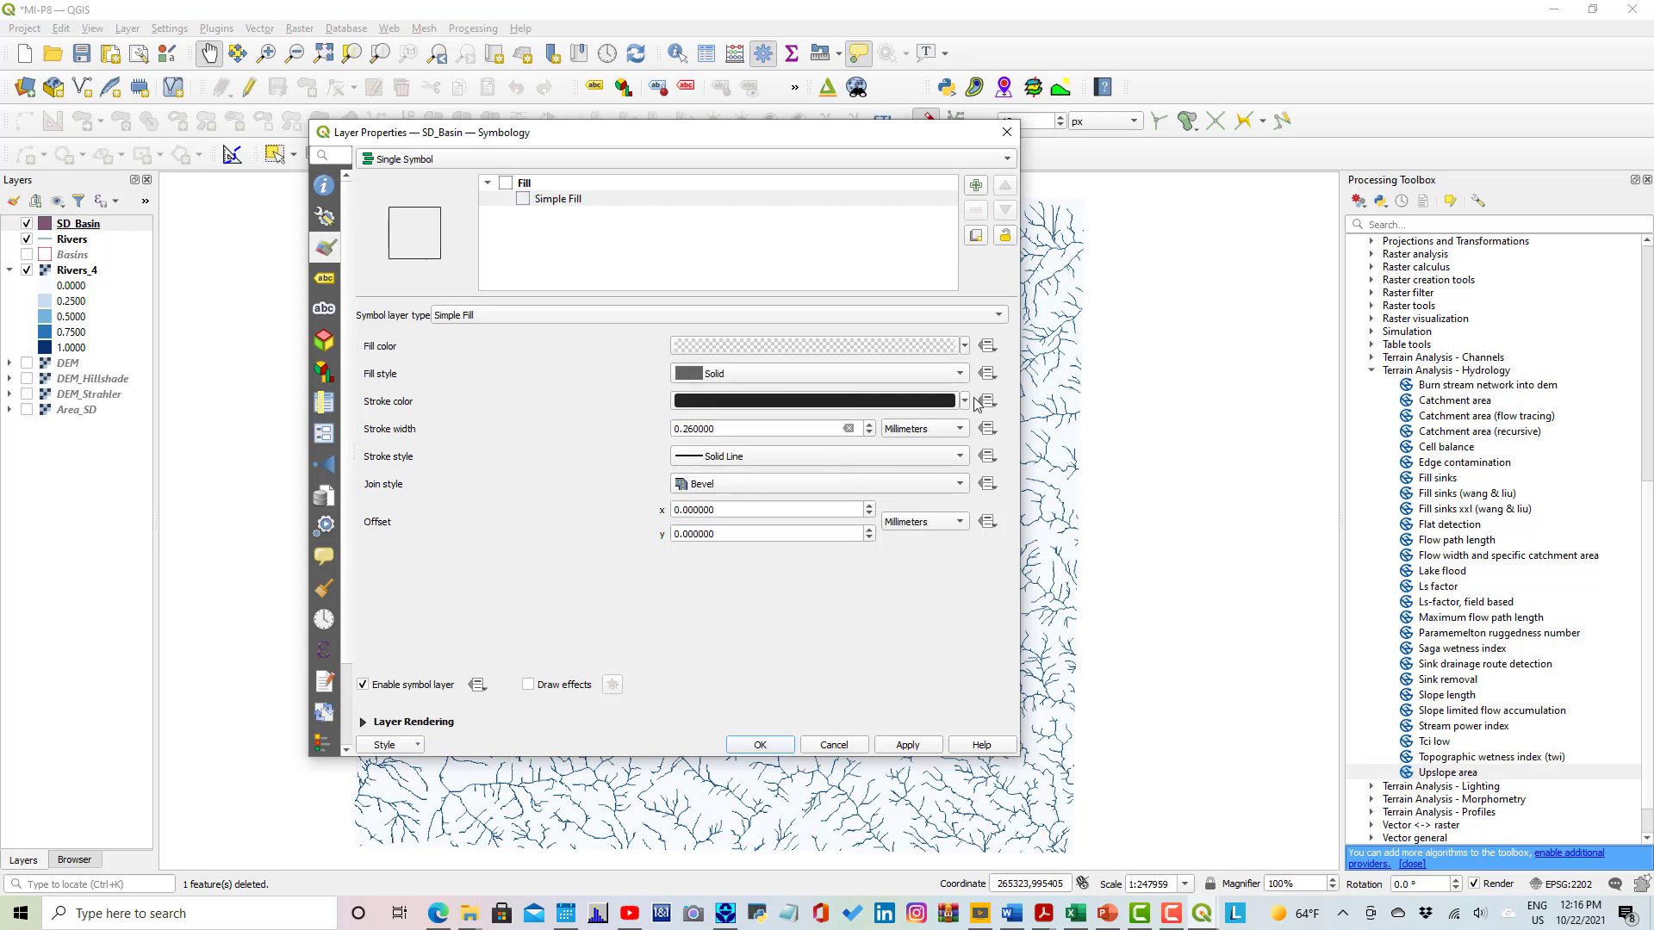
Style the SD_Basin outline with a dark red stroke 0.46 mm wide and apply it to the map.
{"action": "left_click", "coordinate": [966, 402]}
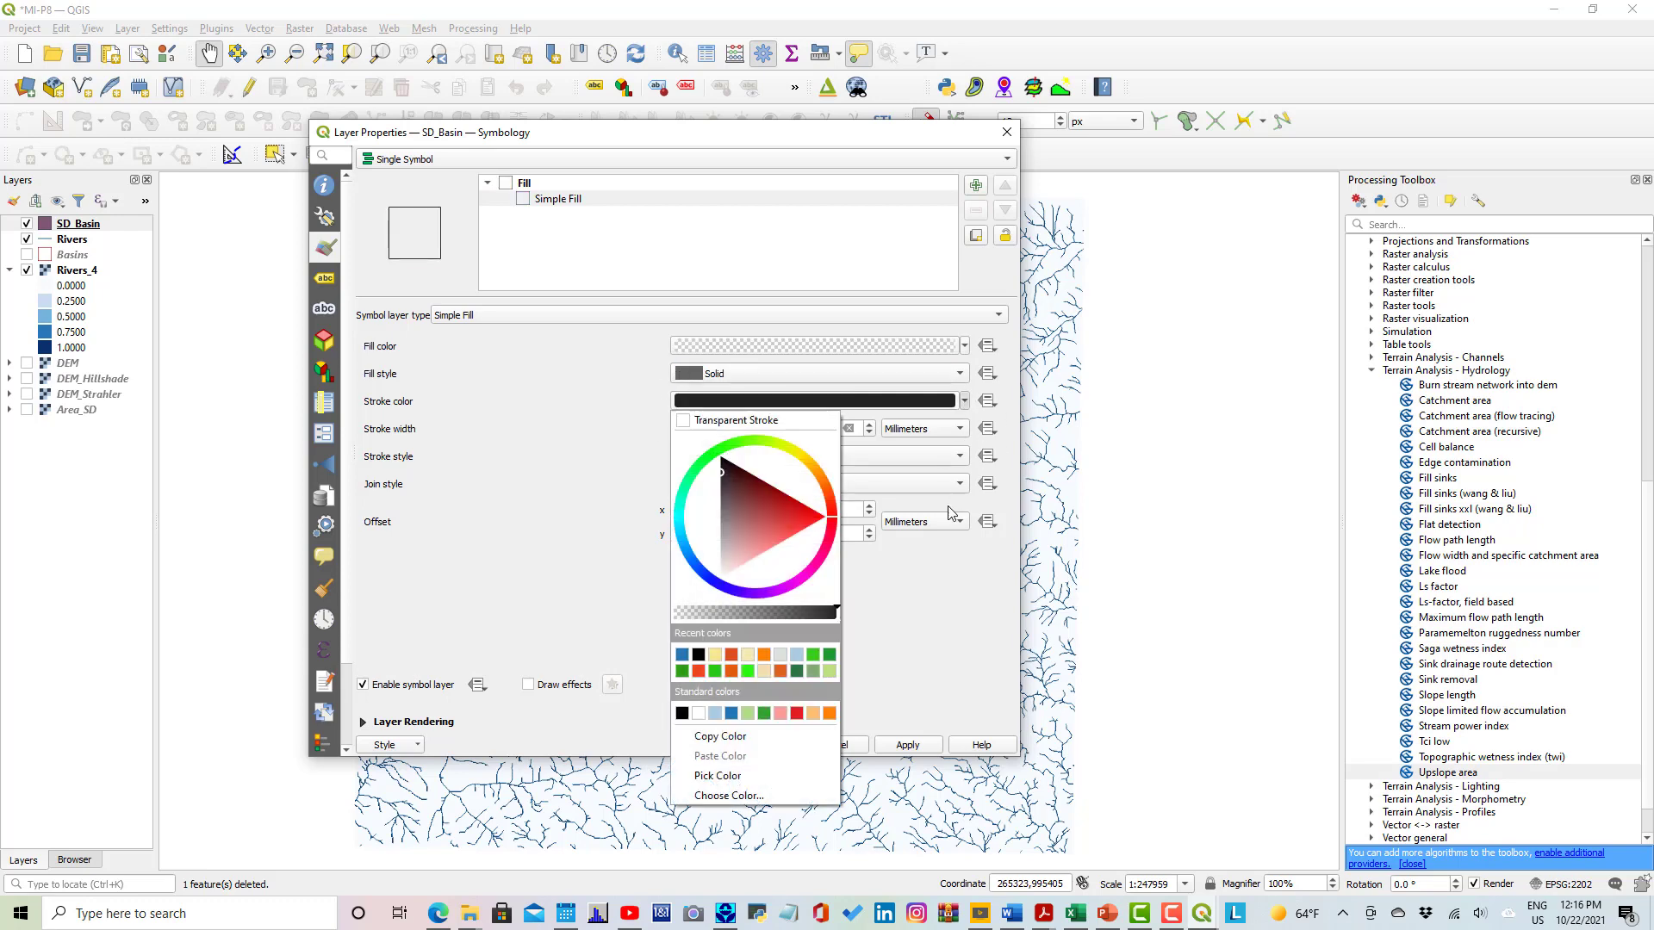
{"action": "left_click", "coordinate": [774, 494]}
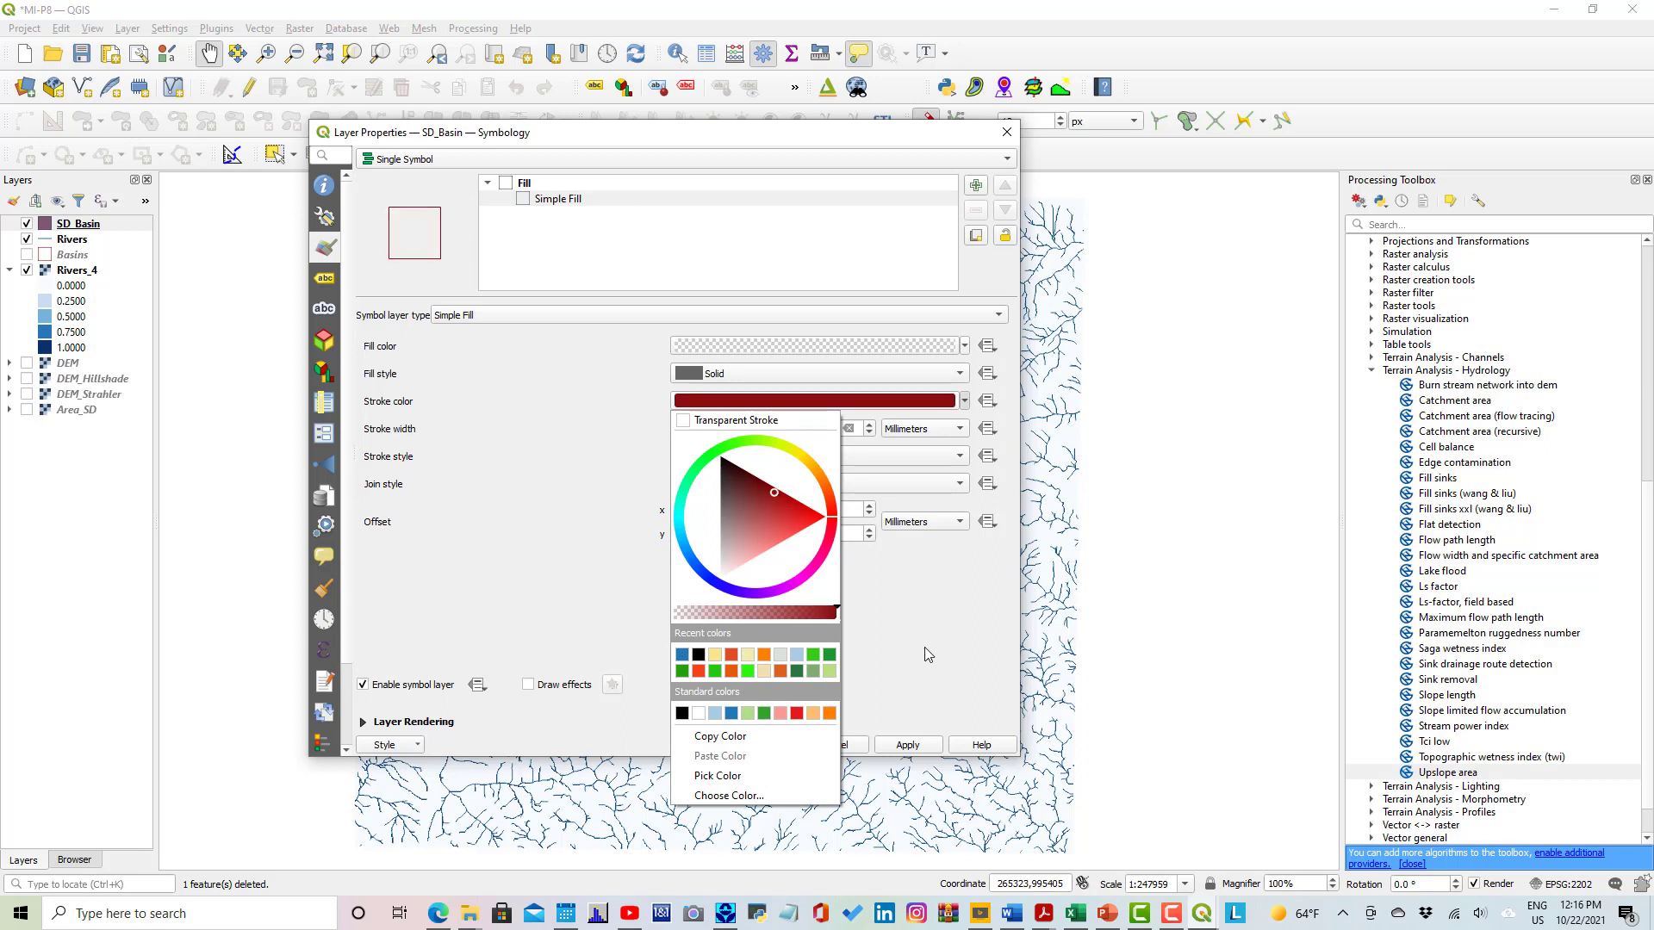
{"action": "left_click", "coordinate": [916, 751]}
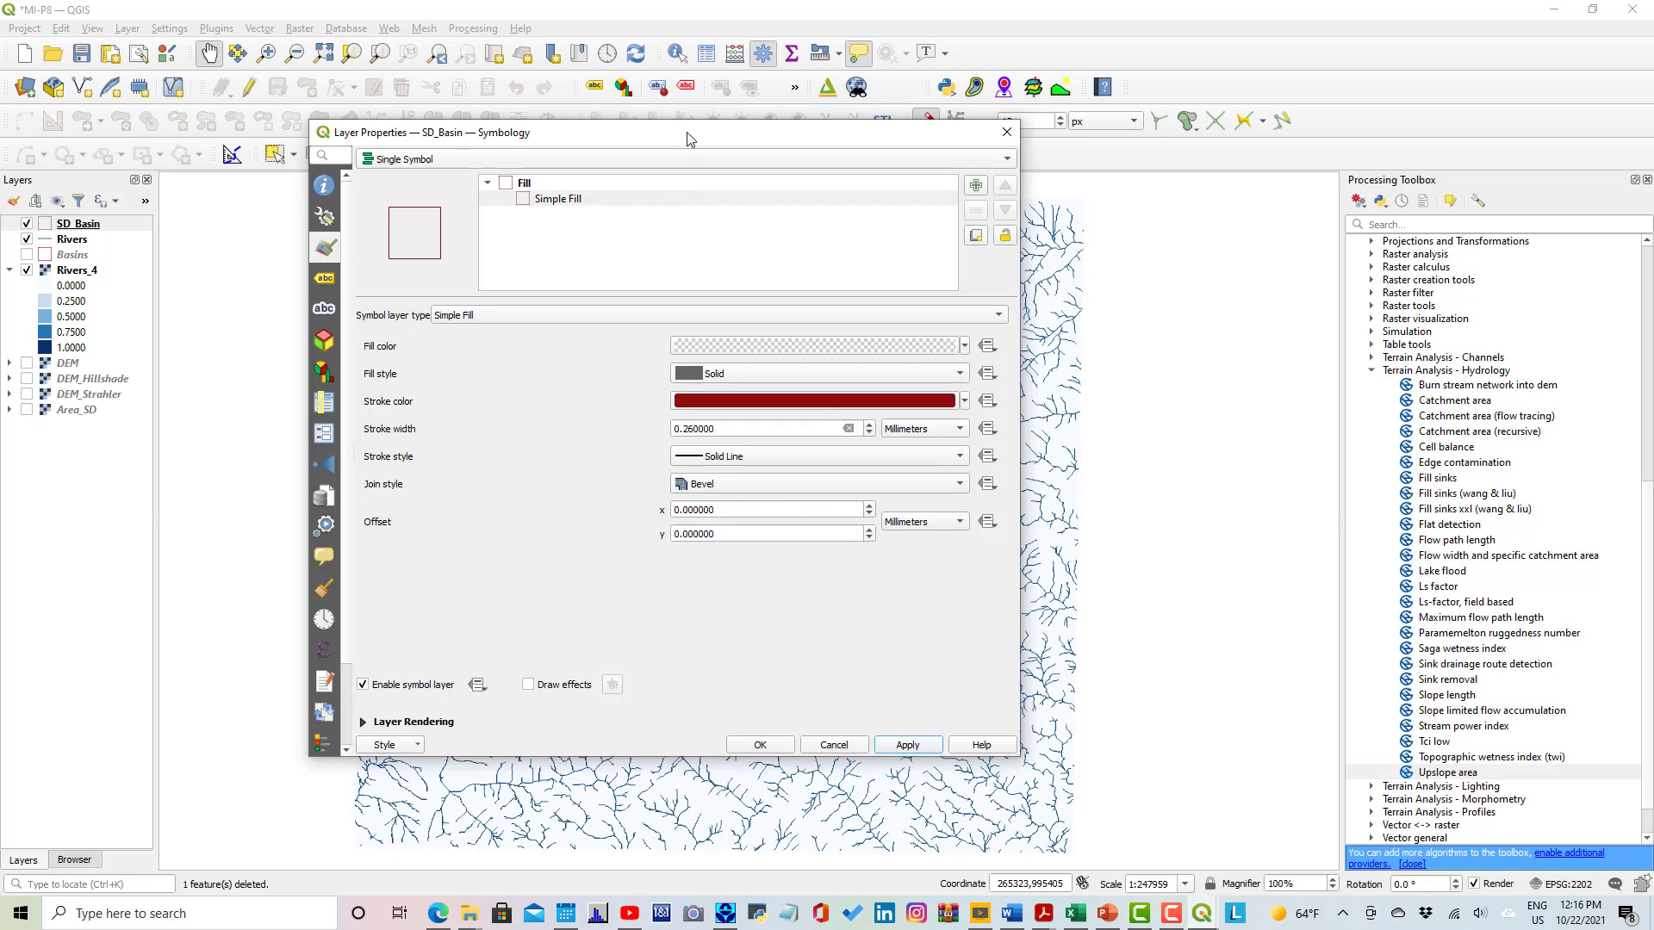
{"action": "left_click_drag", "start_coordinate": [687, 136], "coordinate": [606, 143]}
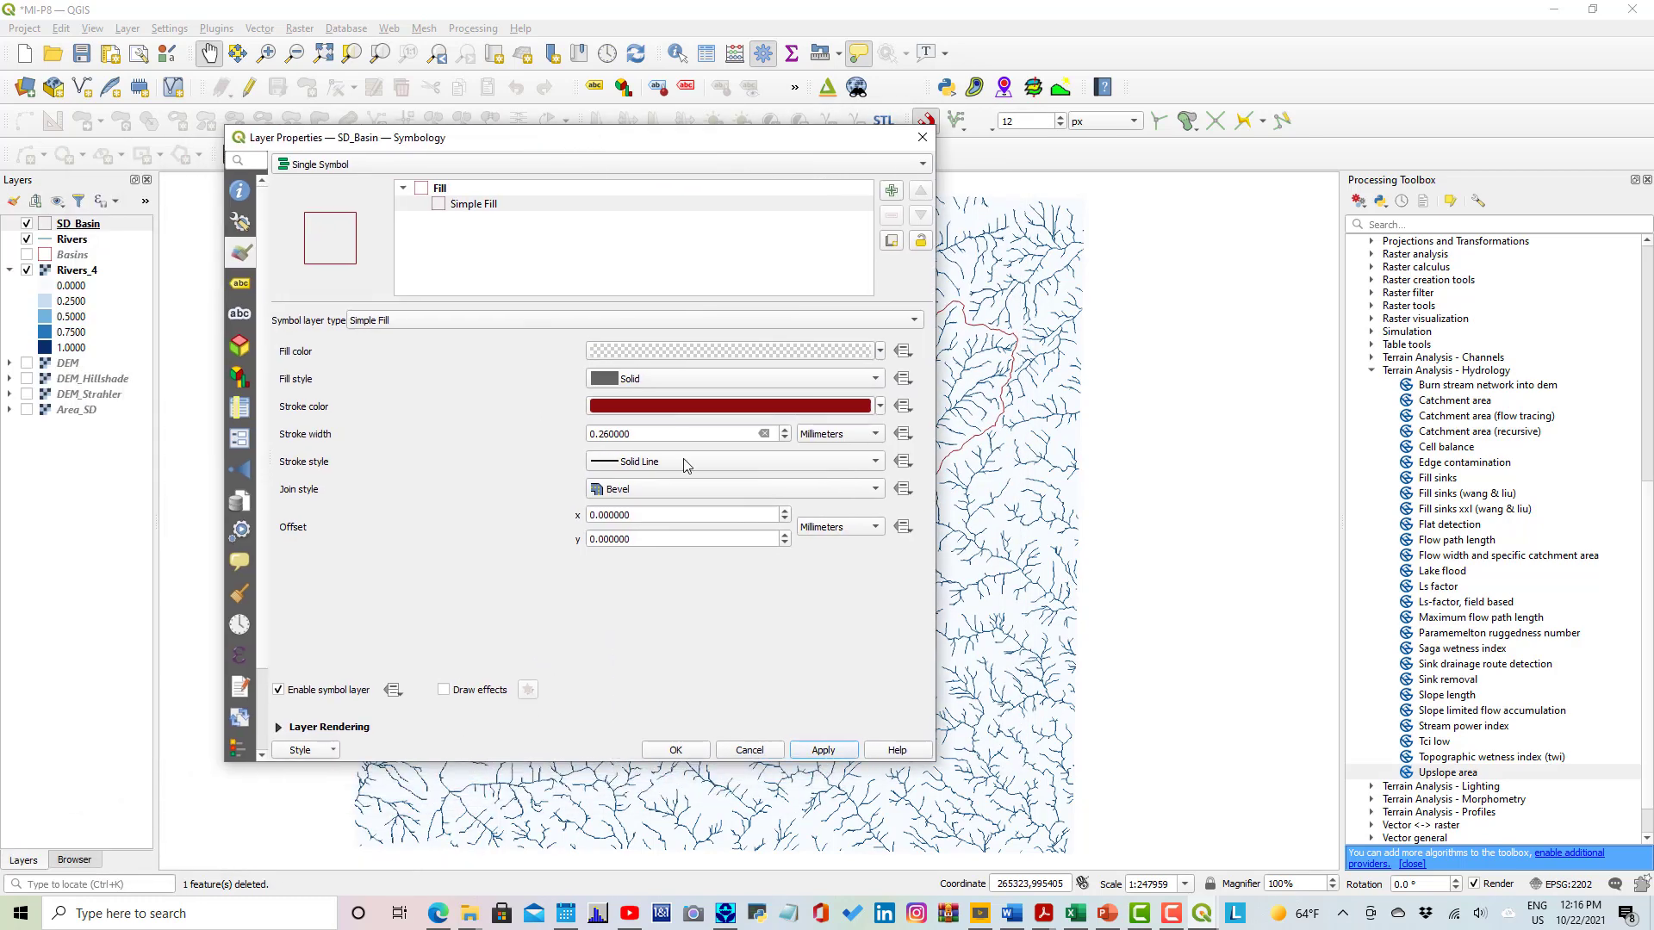
{"action": "left_click", "coordinate": [785, 430]}
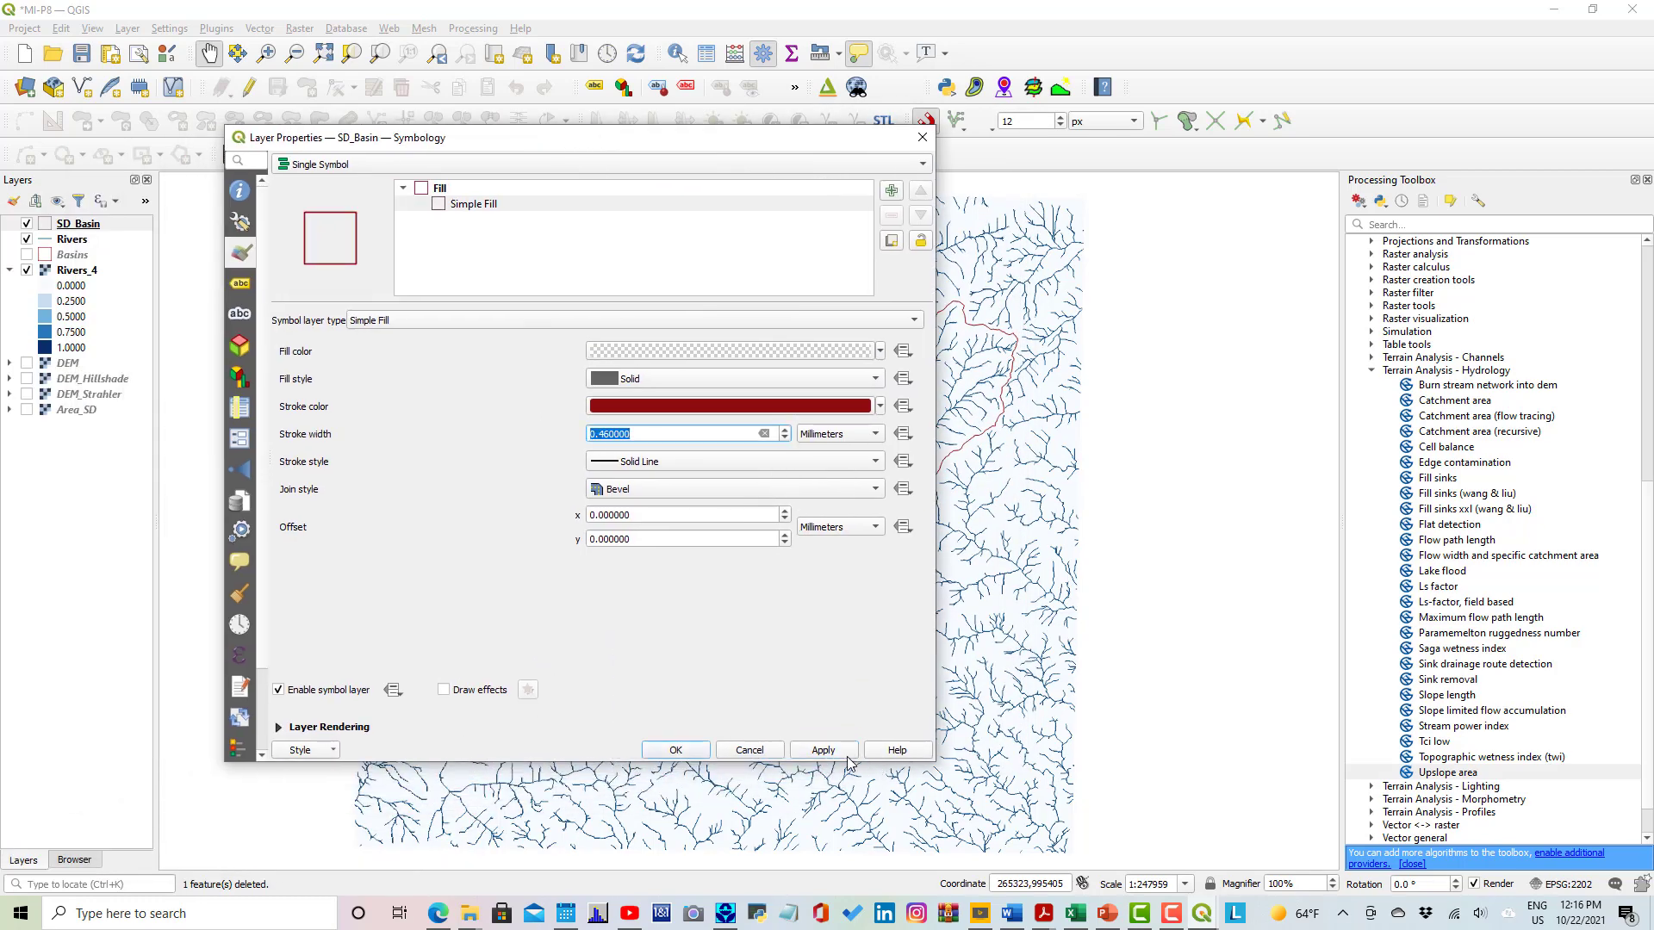
{"action": "left_click", "coordinate": [848, 753]}
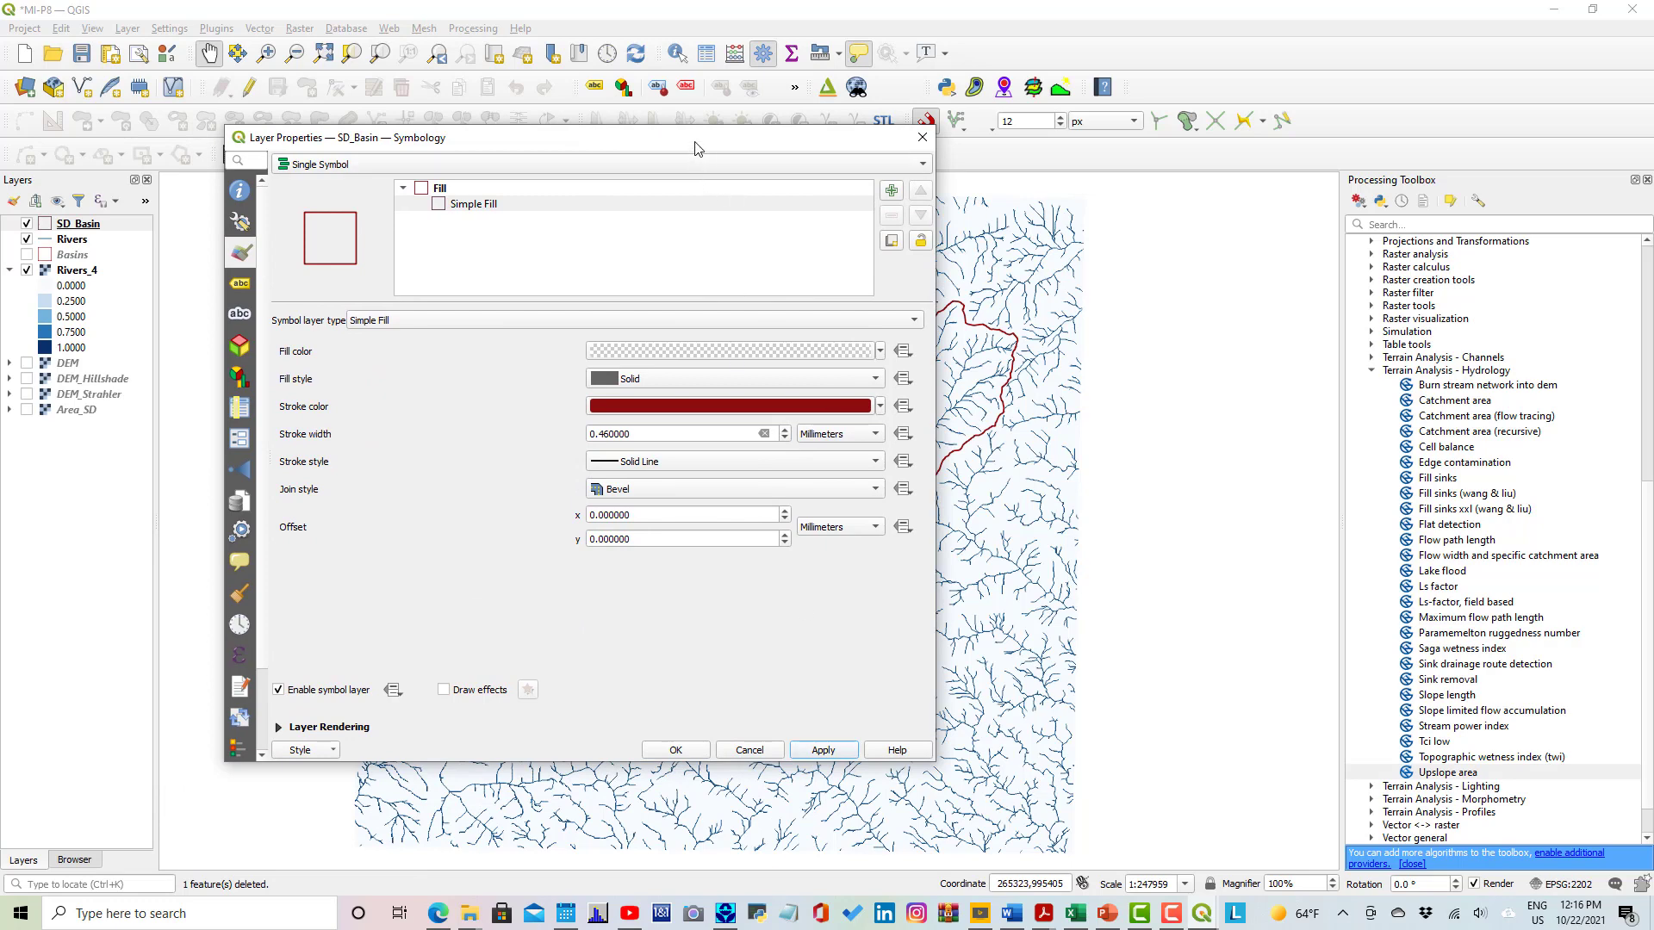
{"action": "left_click_drag", "start_coordinate": [690, 149], "coordinate": [287, 224]}
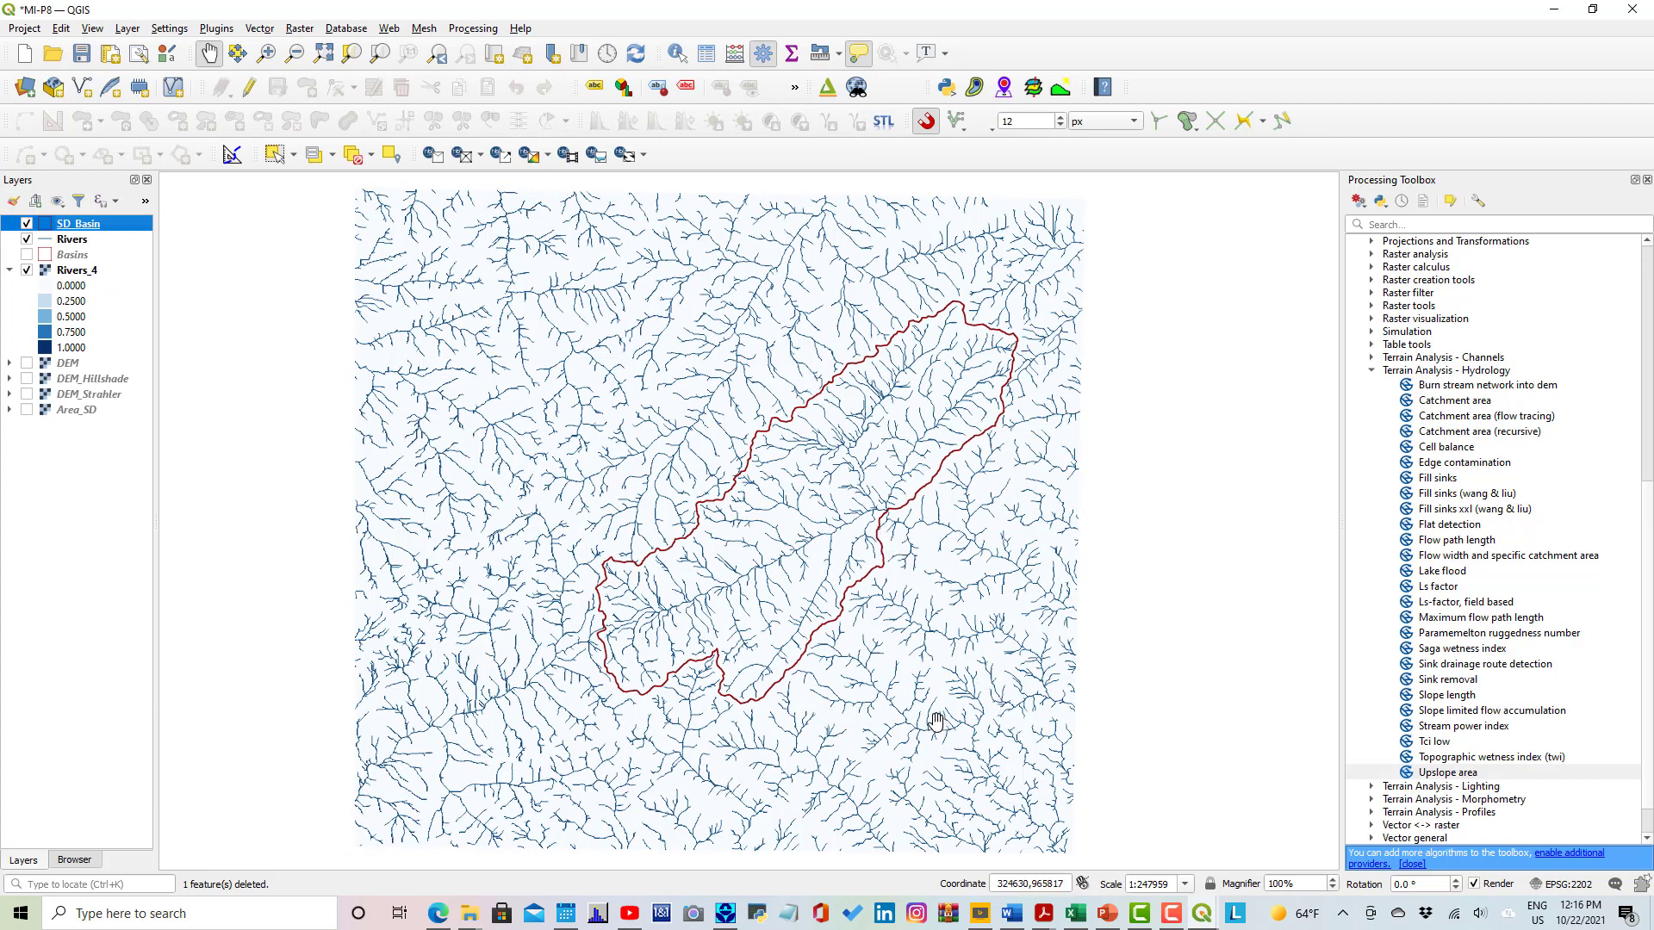
Switch to the M1-P8 presentation in PowerPoint and review slides 14 to 16 for the DEM clipping instructions.
{"action": "left_click", "coordinate": [1108, 915]}
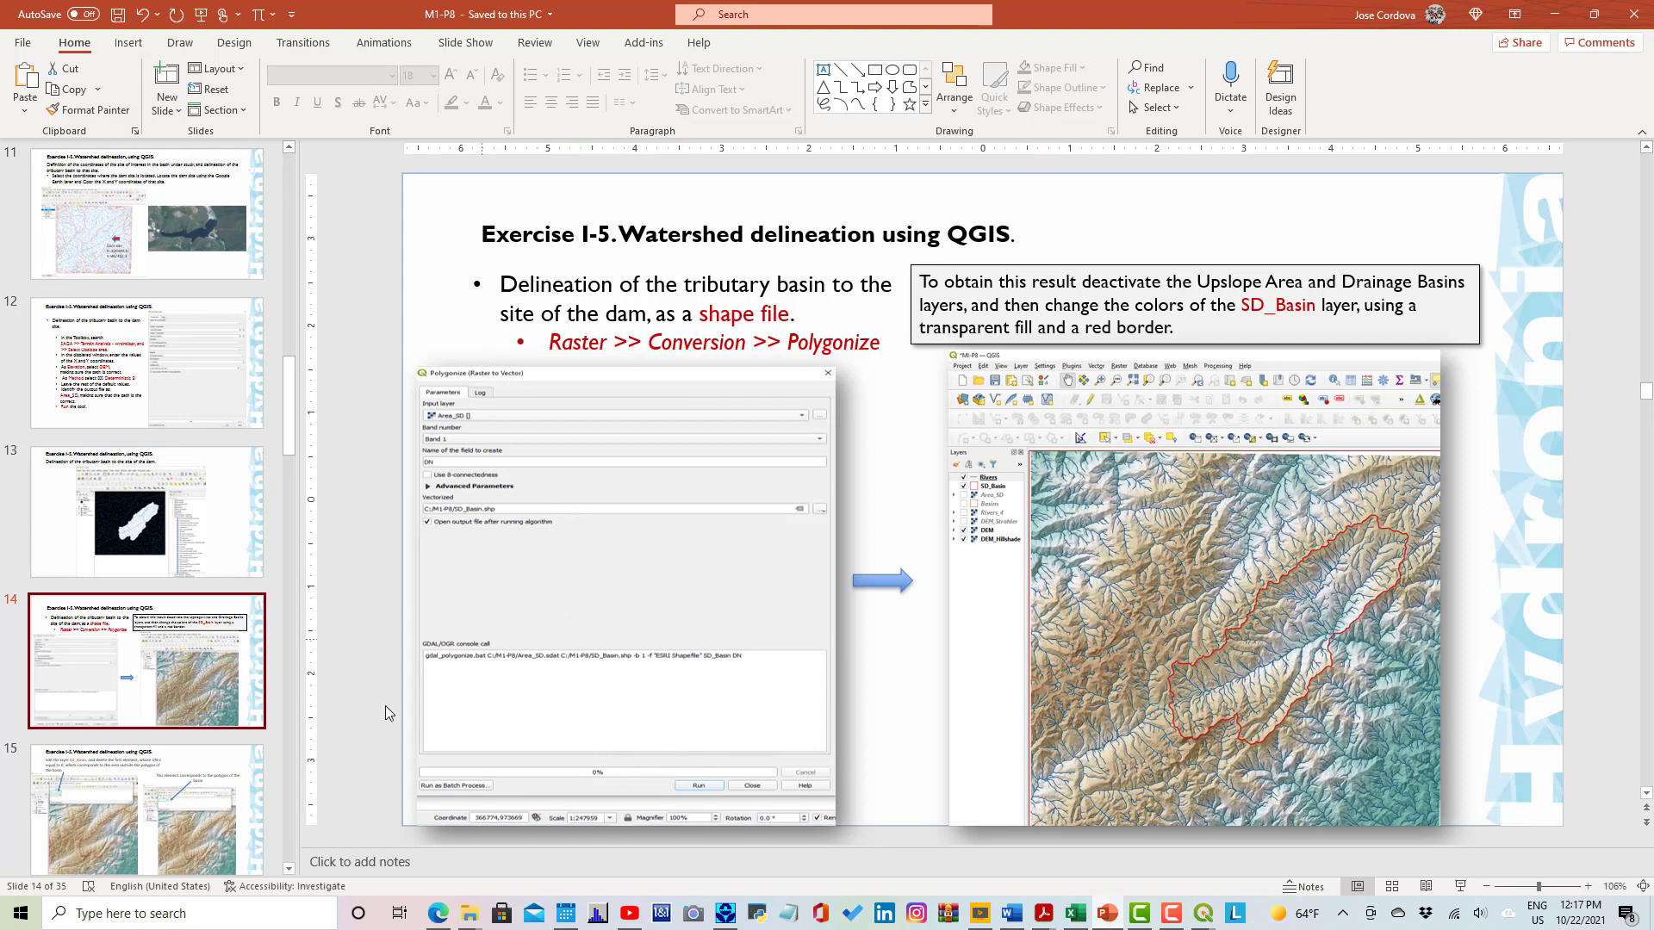
{"action": "scroll", "coordinate": [386, 714], "scroll_direction": "down", "scroll_amount": 2}
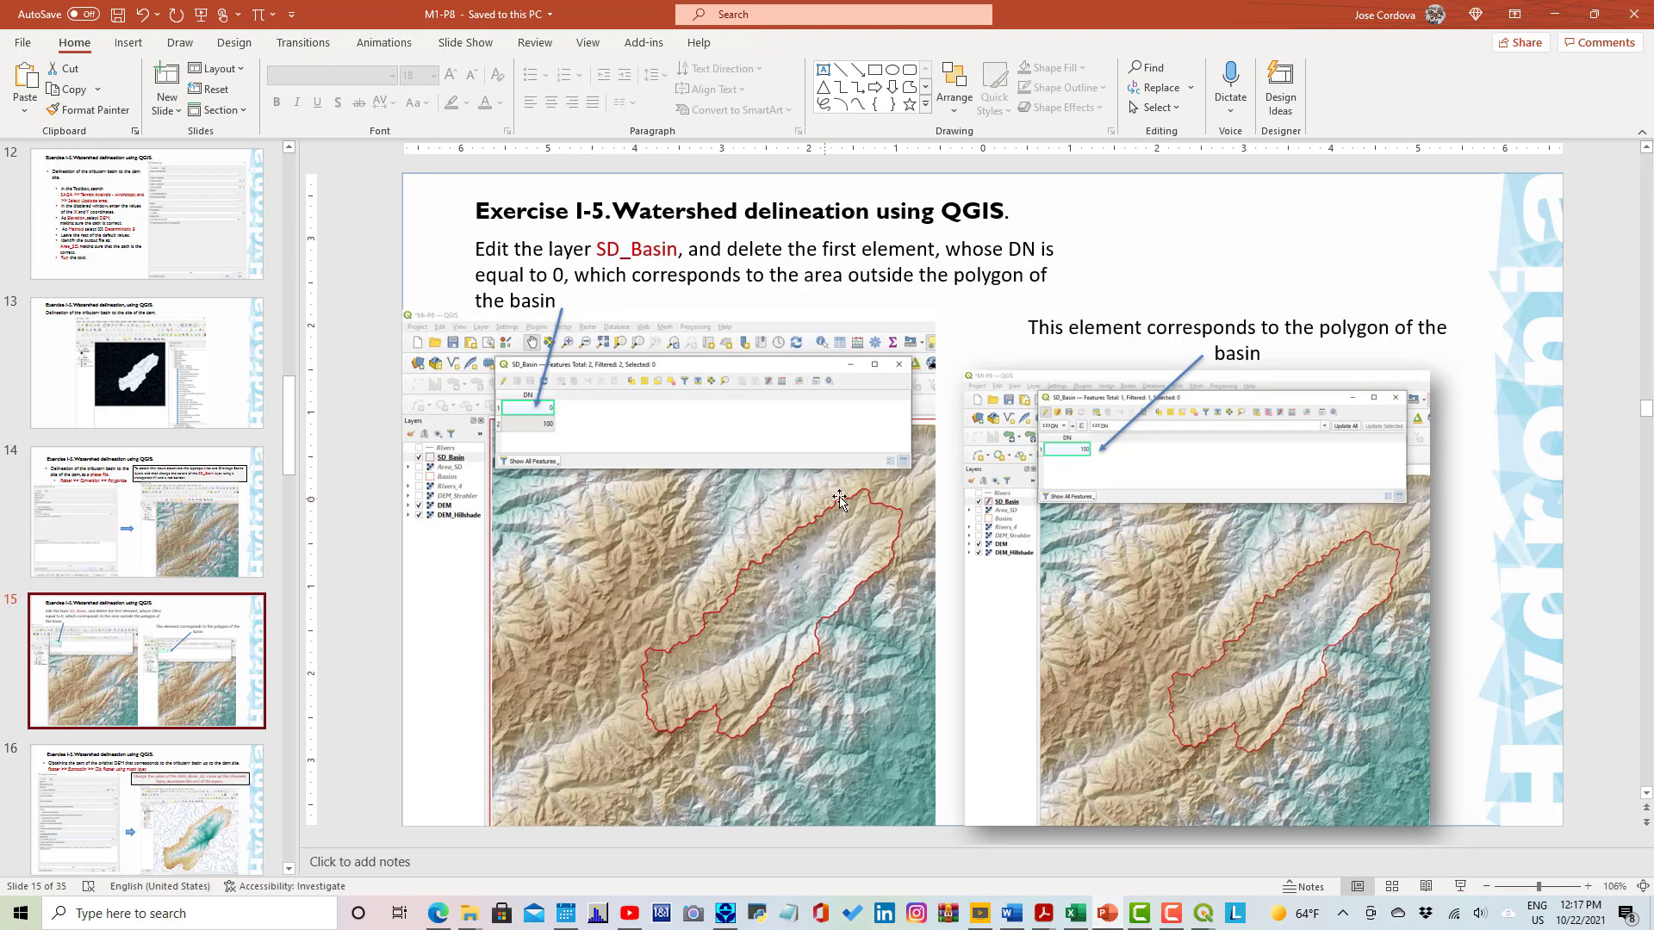
{"action": "left_click", "coordinate": [184, 833]}
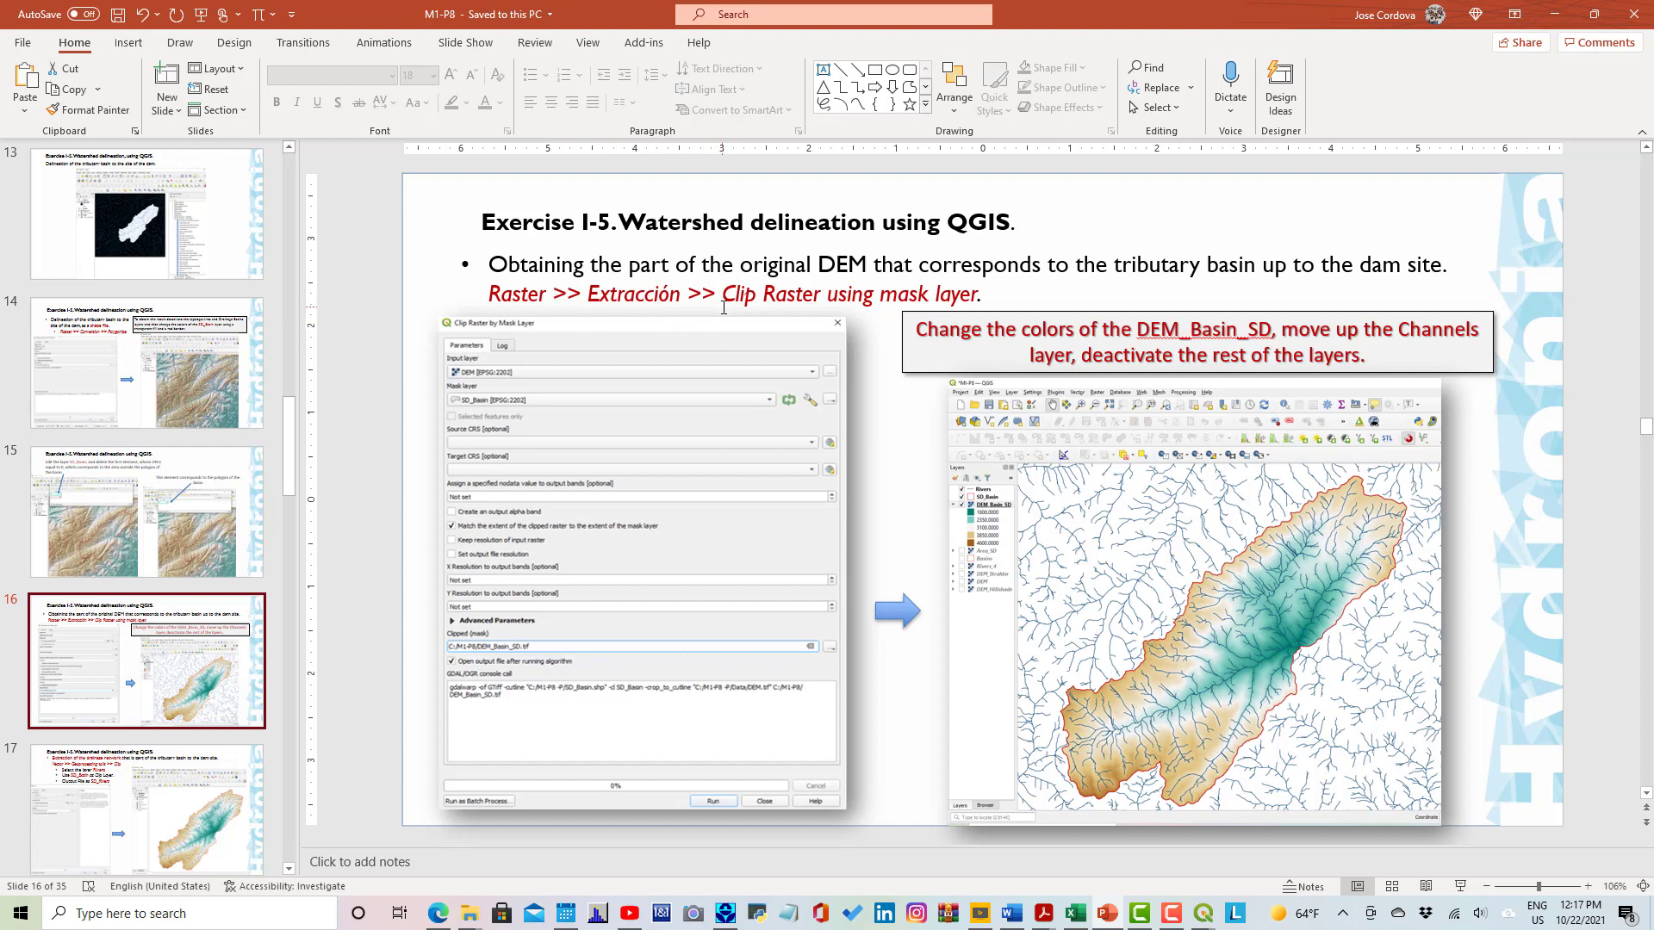
Correct the word "Extracción" to "Extraction" in the red instruction line on slide 16.
{"action": "double_click", "coordinate": [647, 296]}
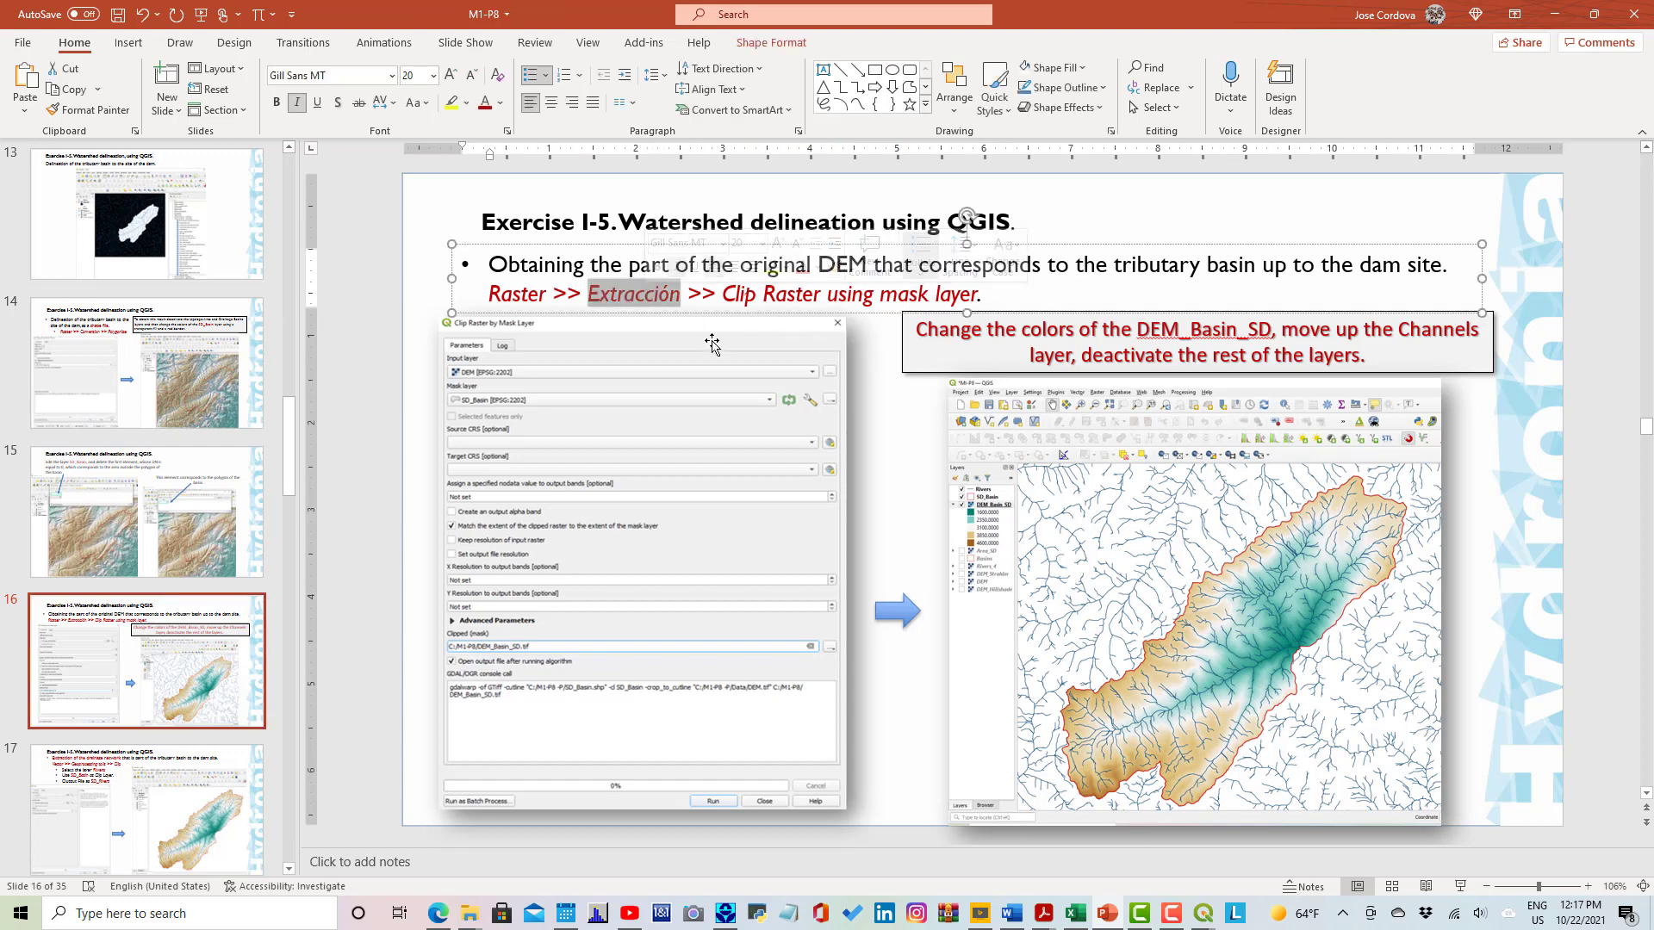
{"action": "left_click", "coordinate": [651, 294]}
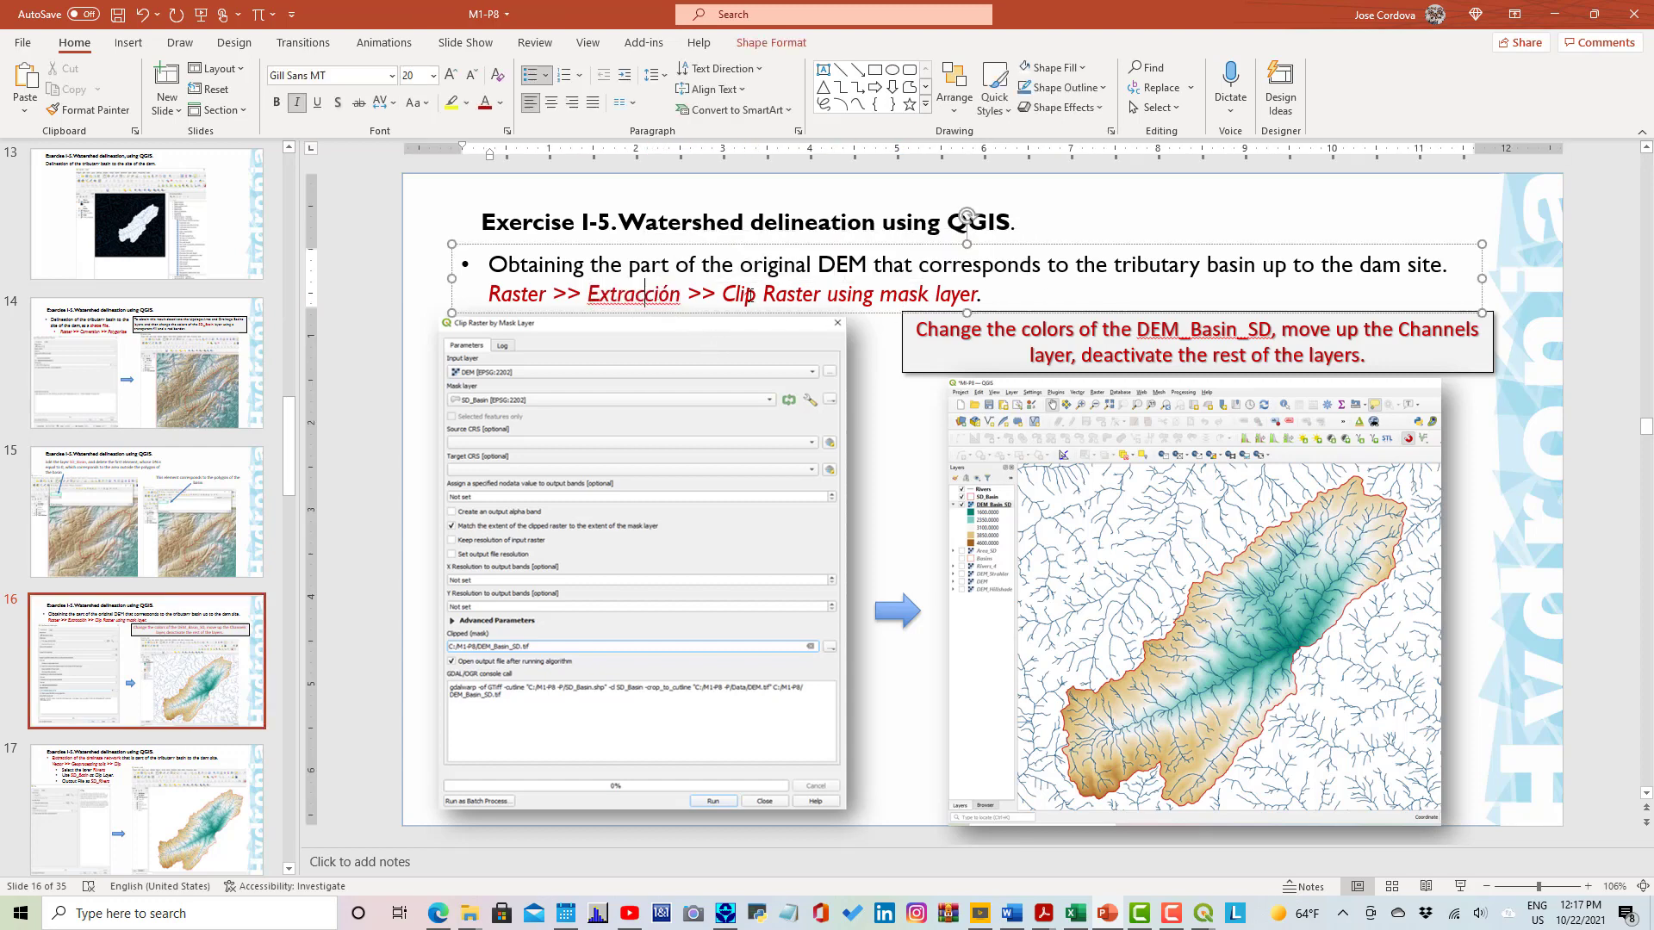
{"action": "key", "text": "BackSpace"}
{"action": "type", "text": "t"}
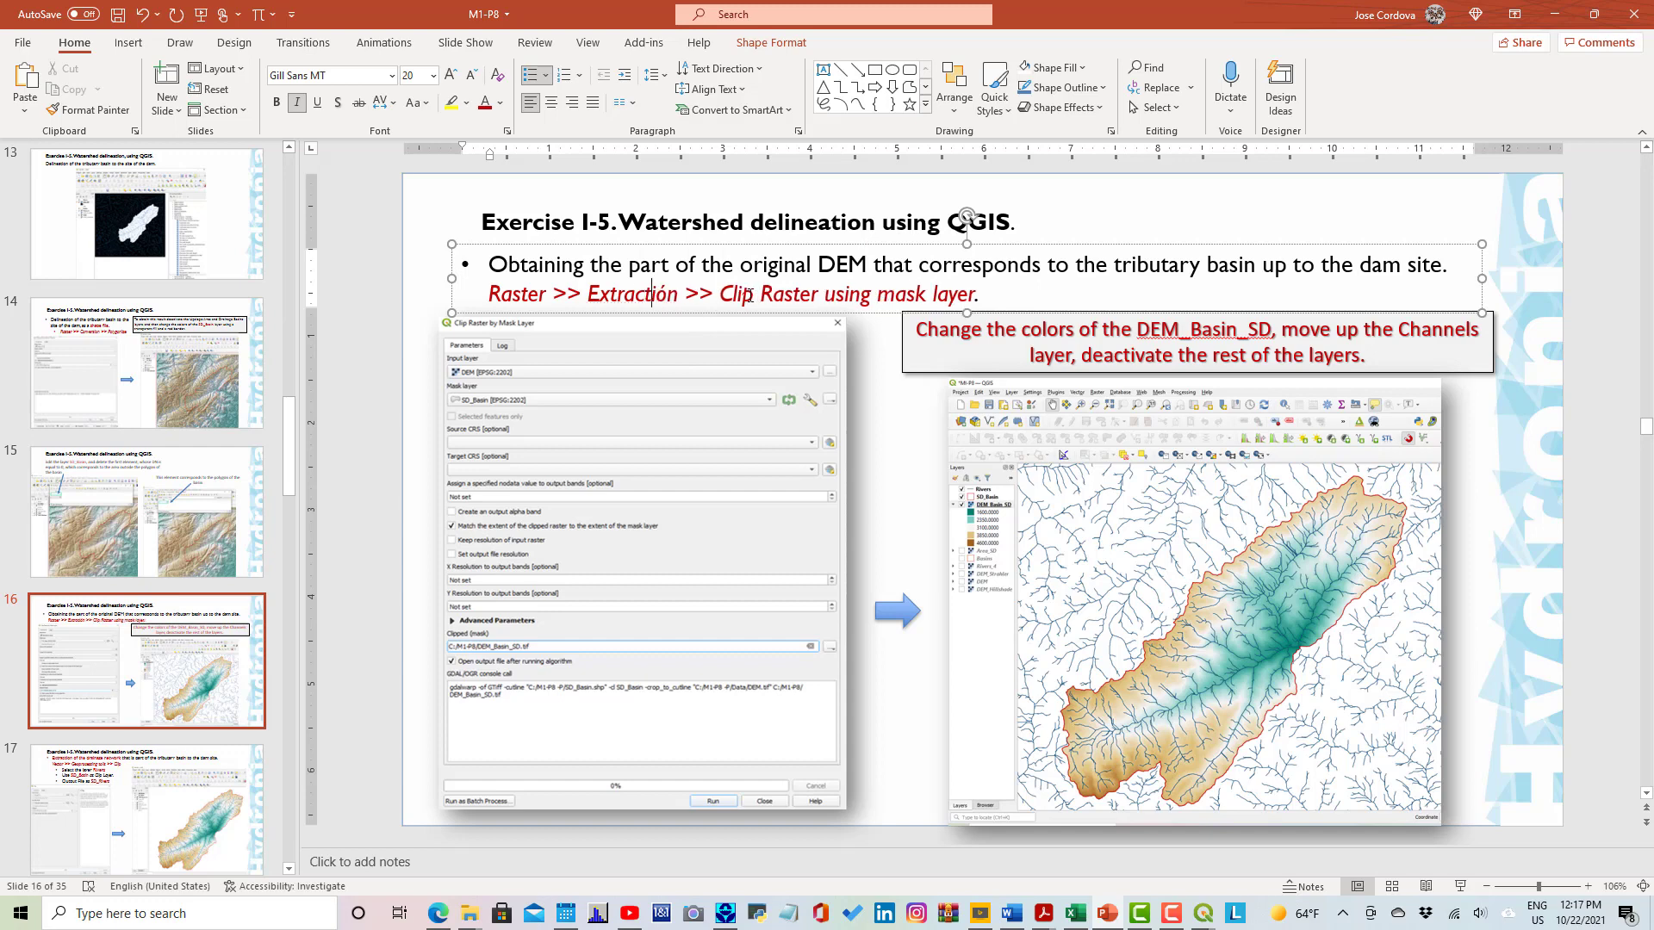
{"action": "key", "text": "Delete"}
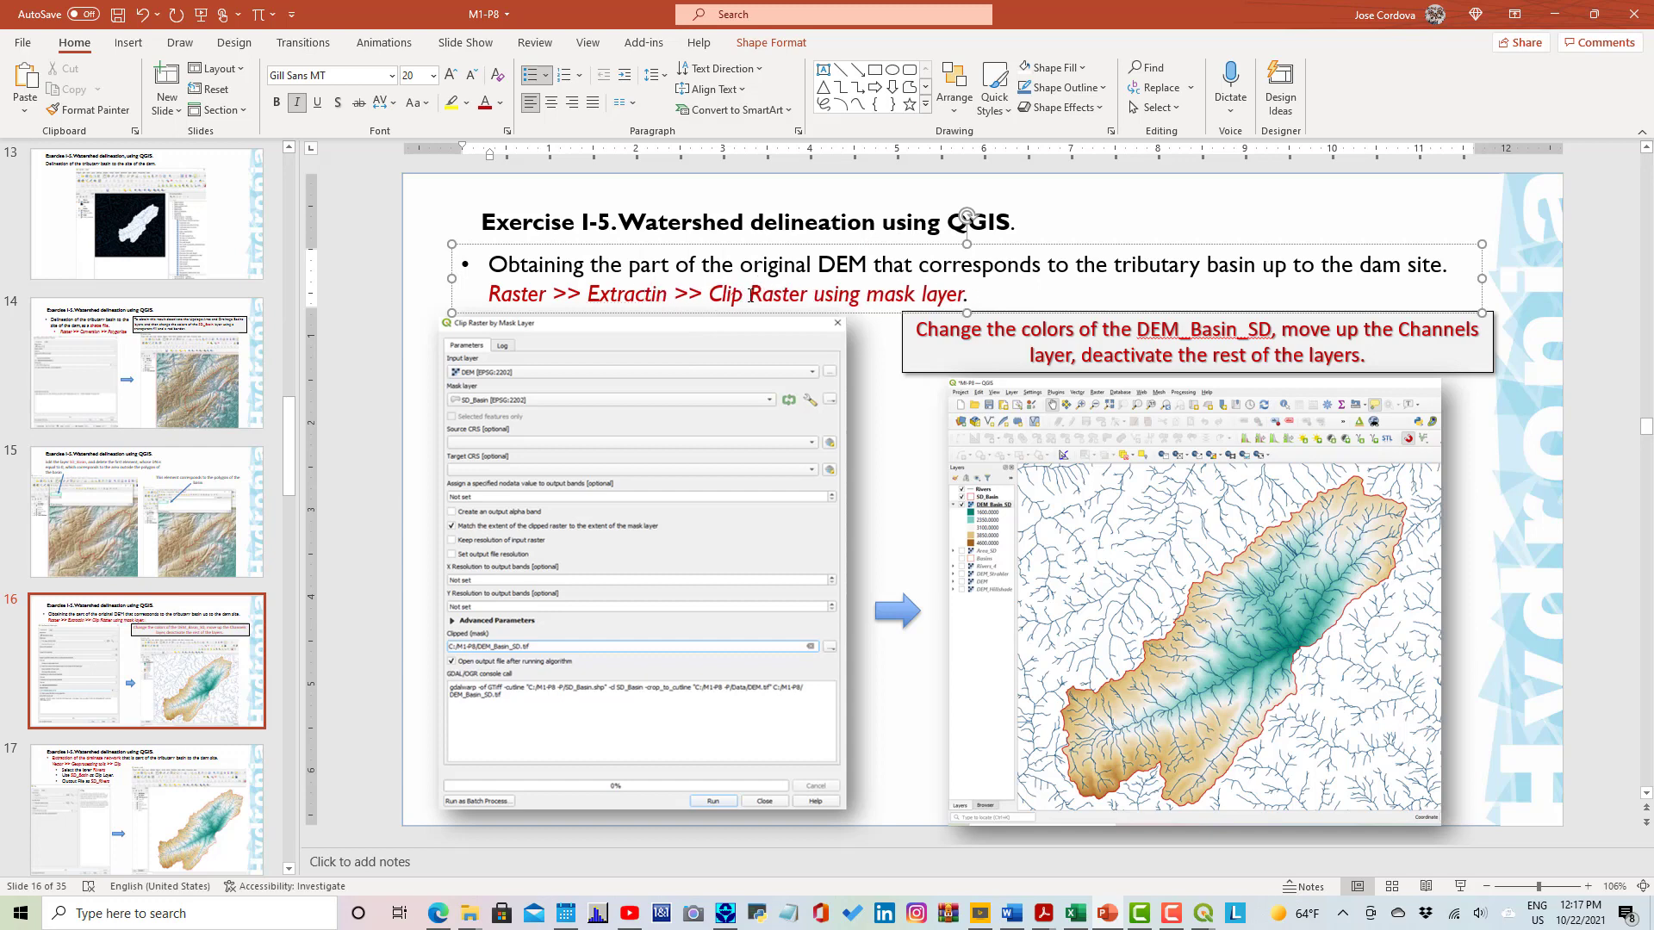
{"action": "type", "text": "o"}
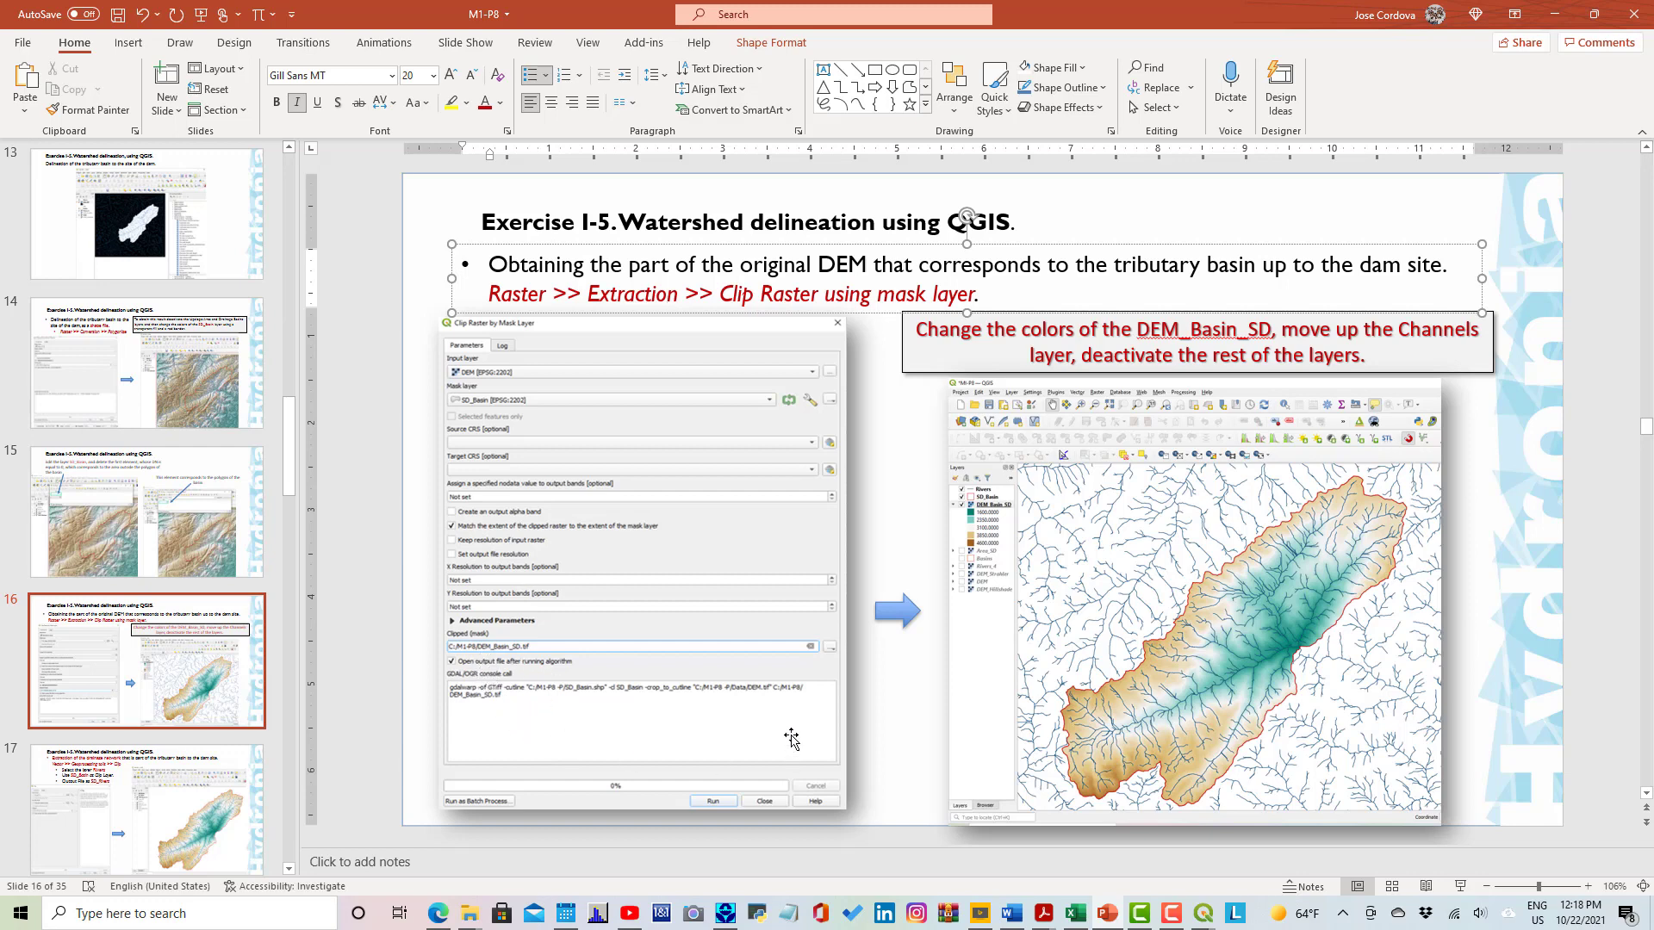
{"action": "left_click", "coordinate": [926, 806]}
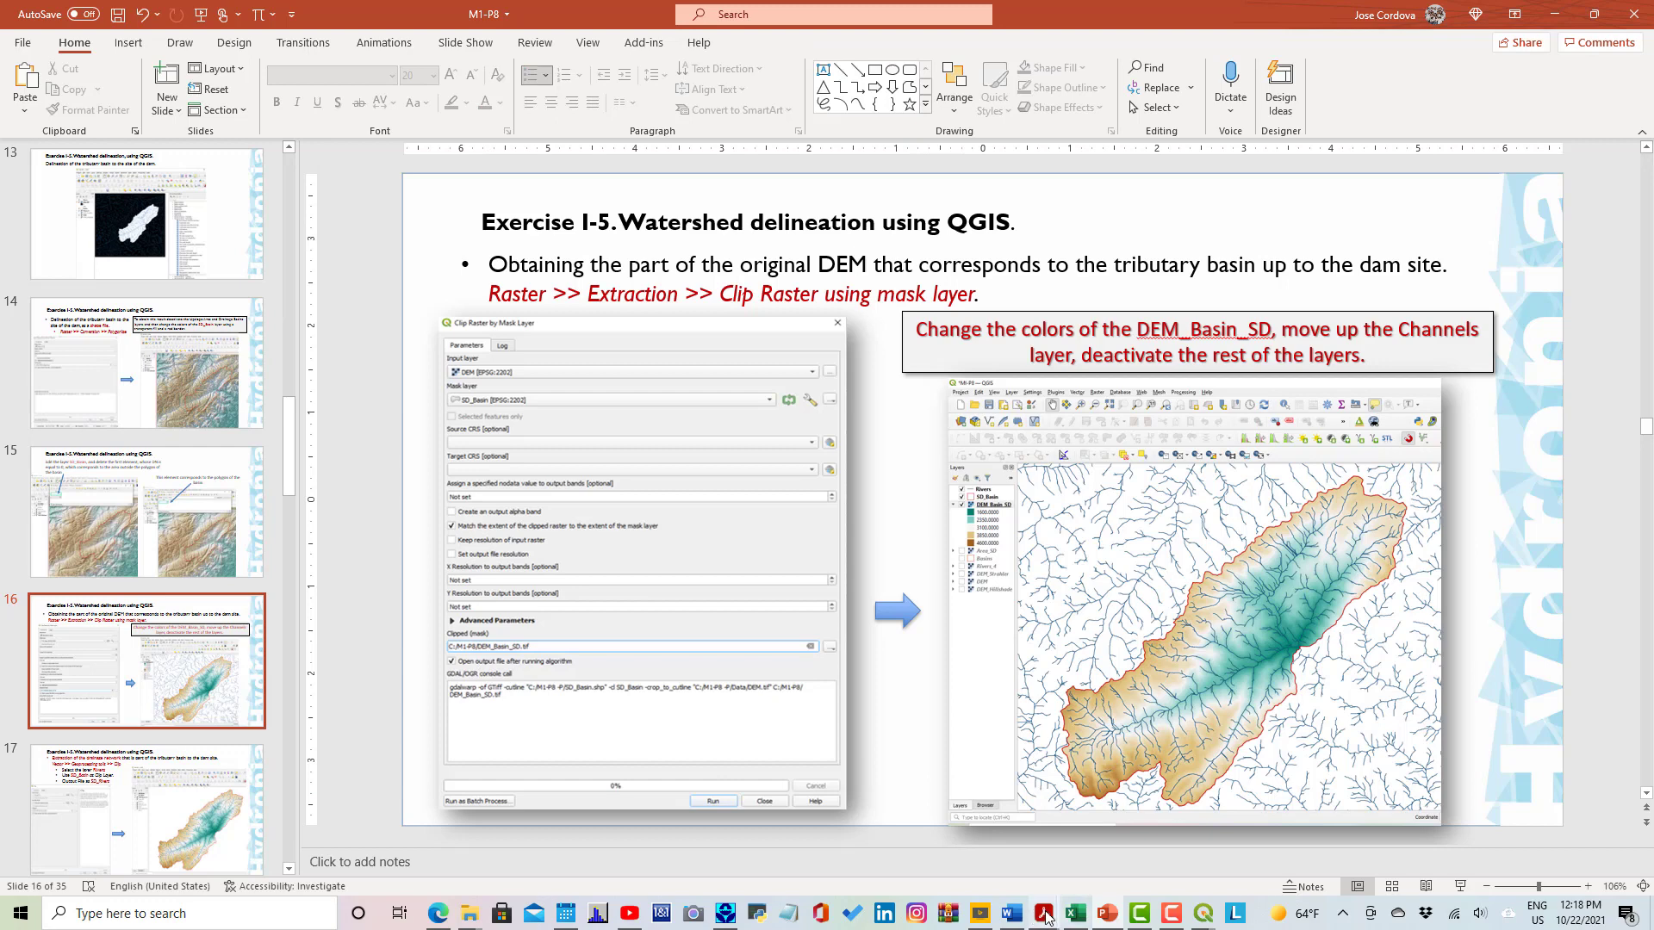
Switch back to QGIS and open Clip Raster by Mask Layer with C:/M1-P8/Data/DEM.tif as the input layer.
{"action": "left_click", "coordinate": [1203, 914]}
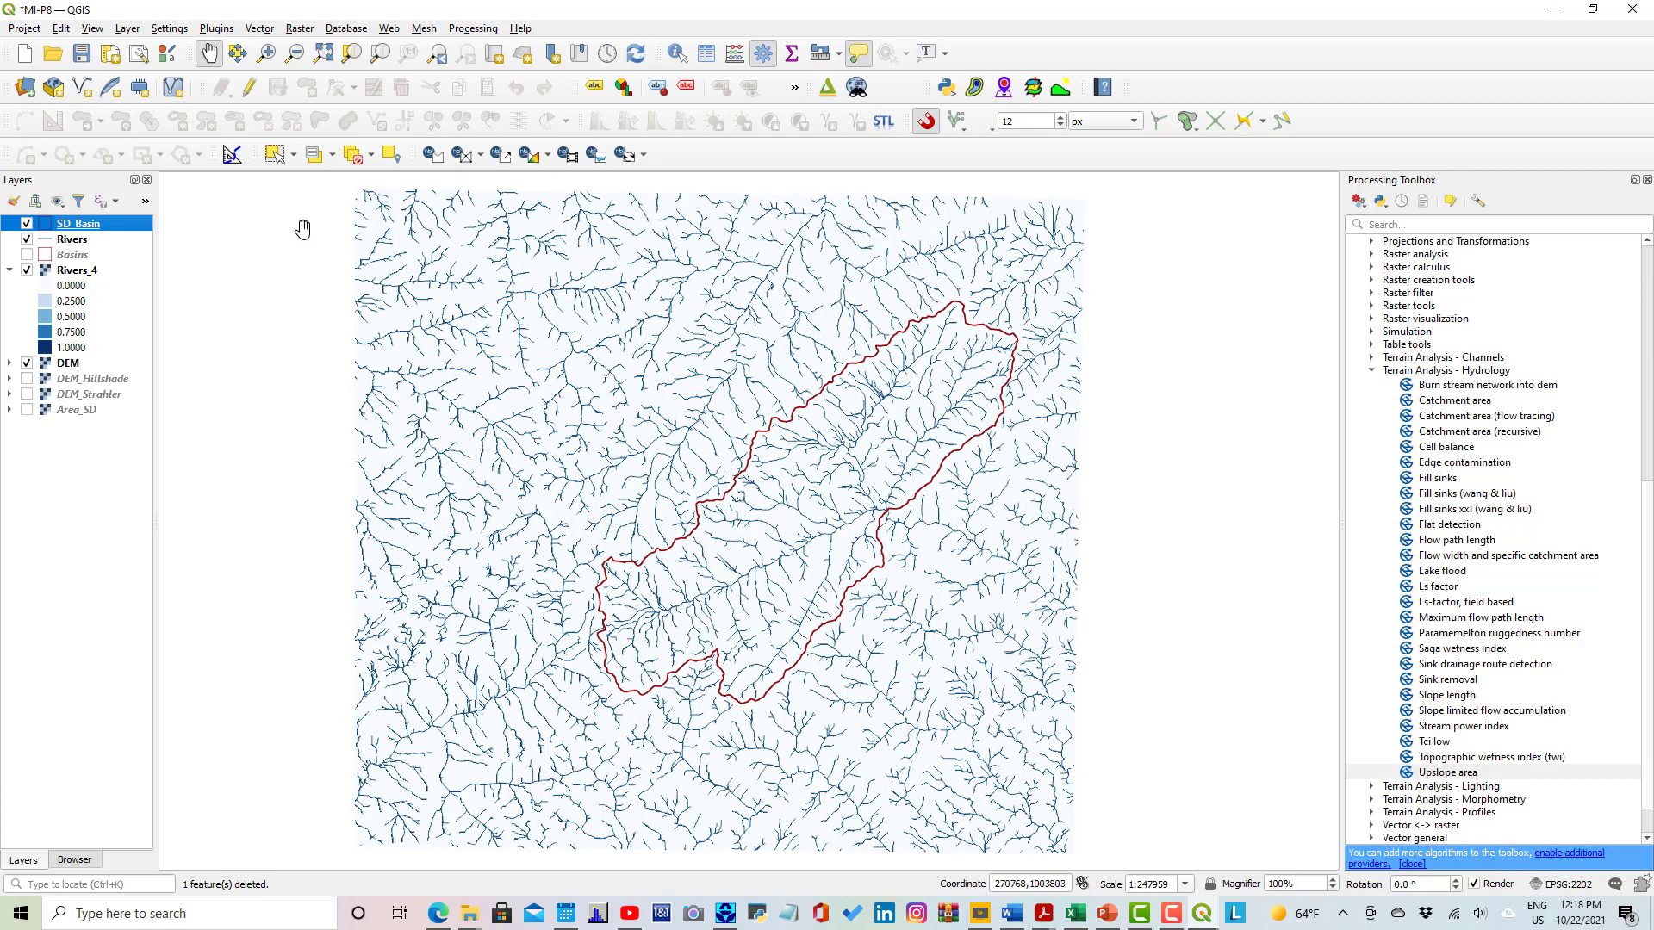
{"action": "left_click", "coordinate": [303, 30]}
{"action": "mouse_move", "coordinate": [343, 187]}
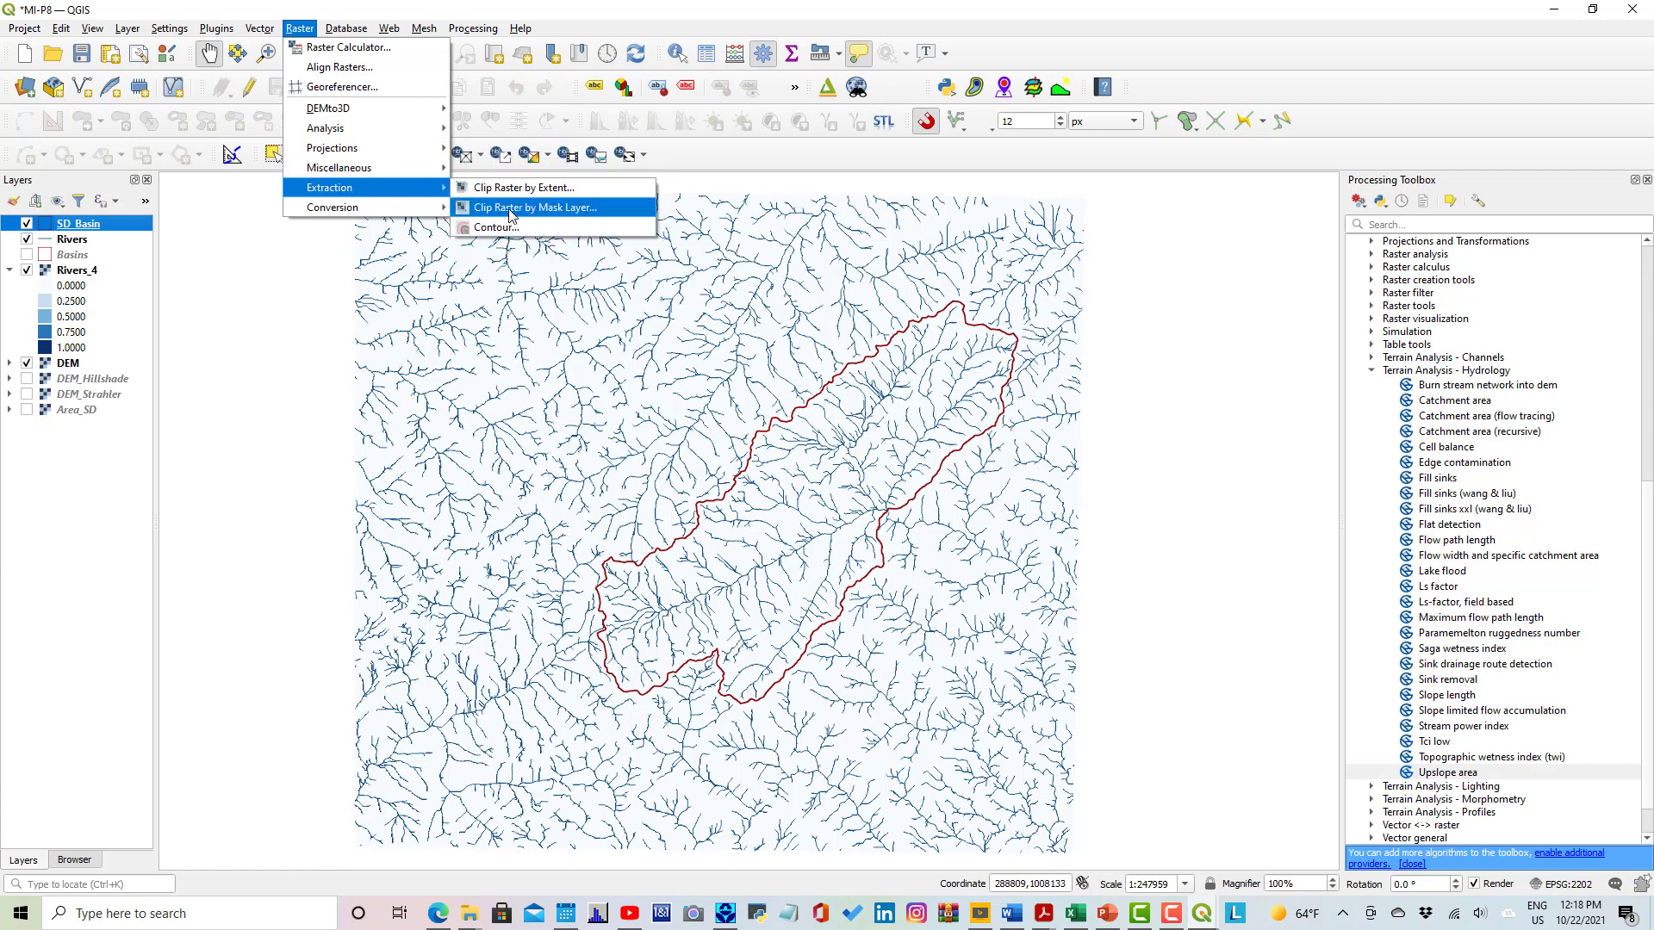
{"action": "left_click", "coordinate": [511, 216]}
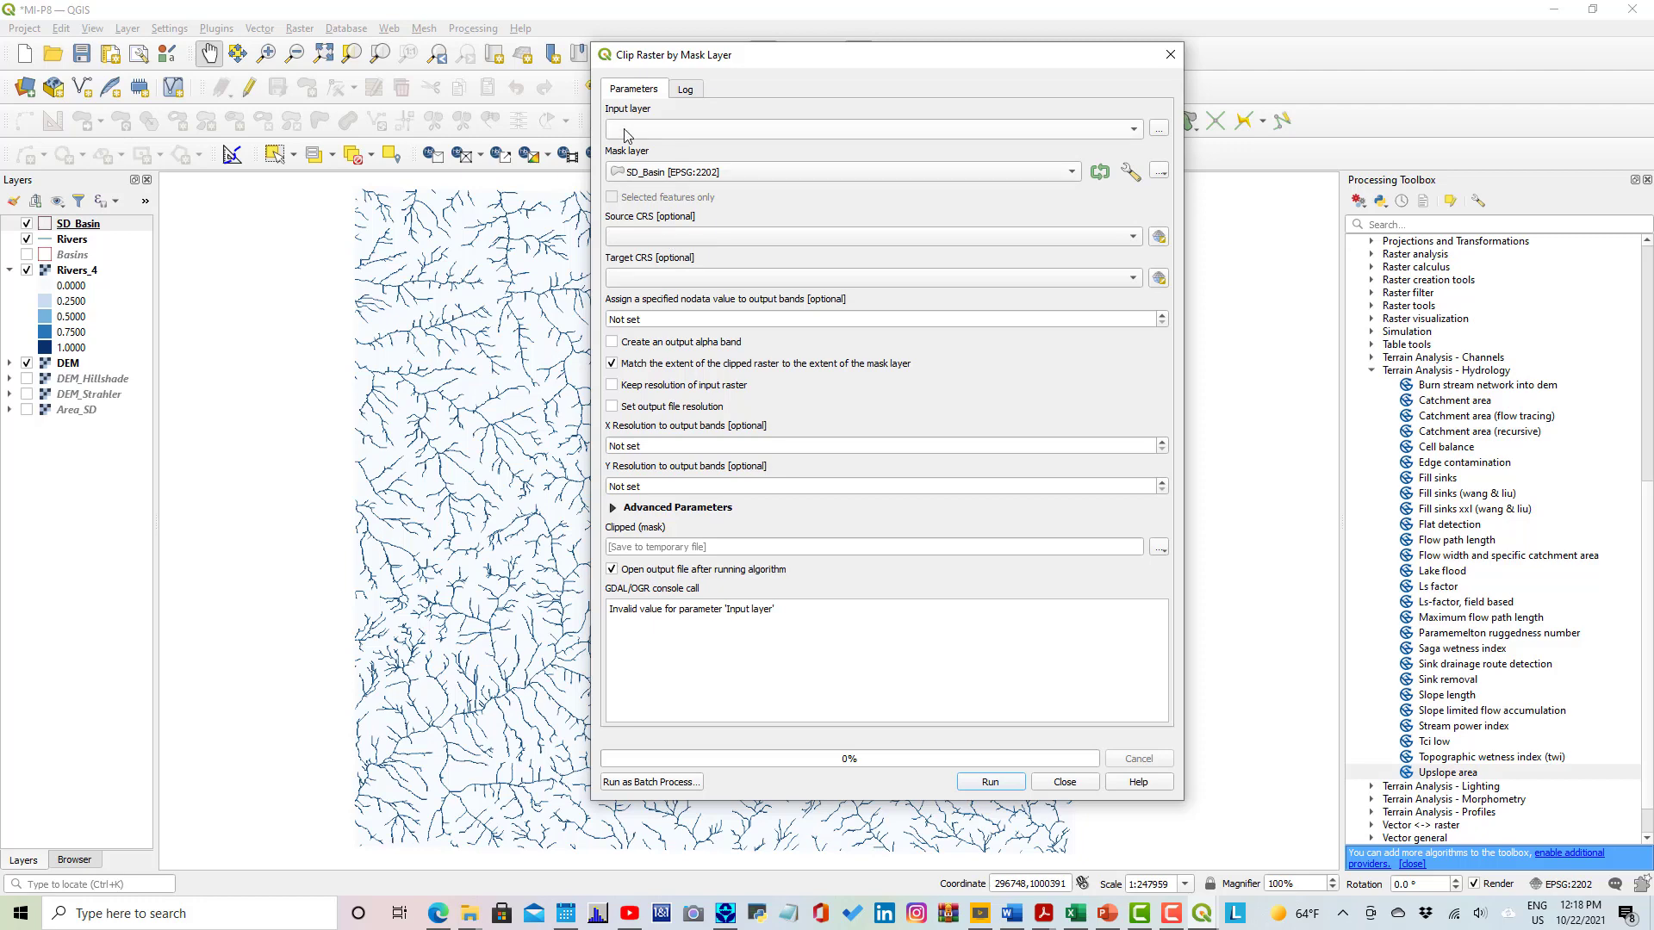
{"action": "left_click", "coordinate": [1159, 129]}
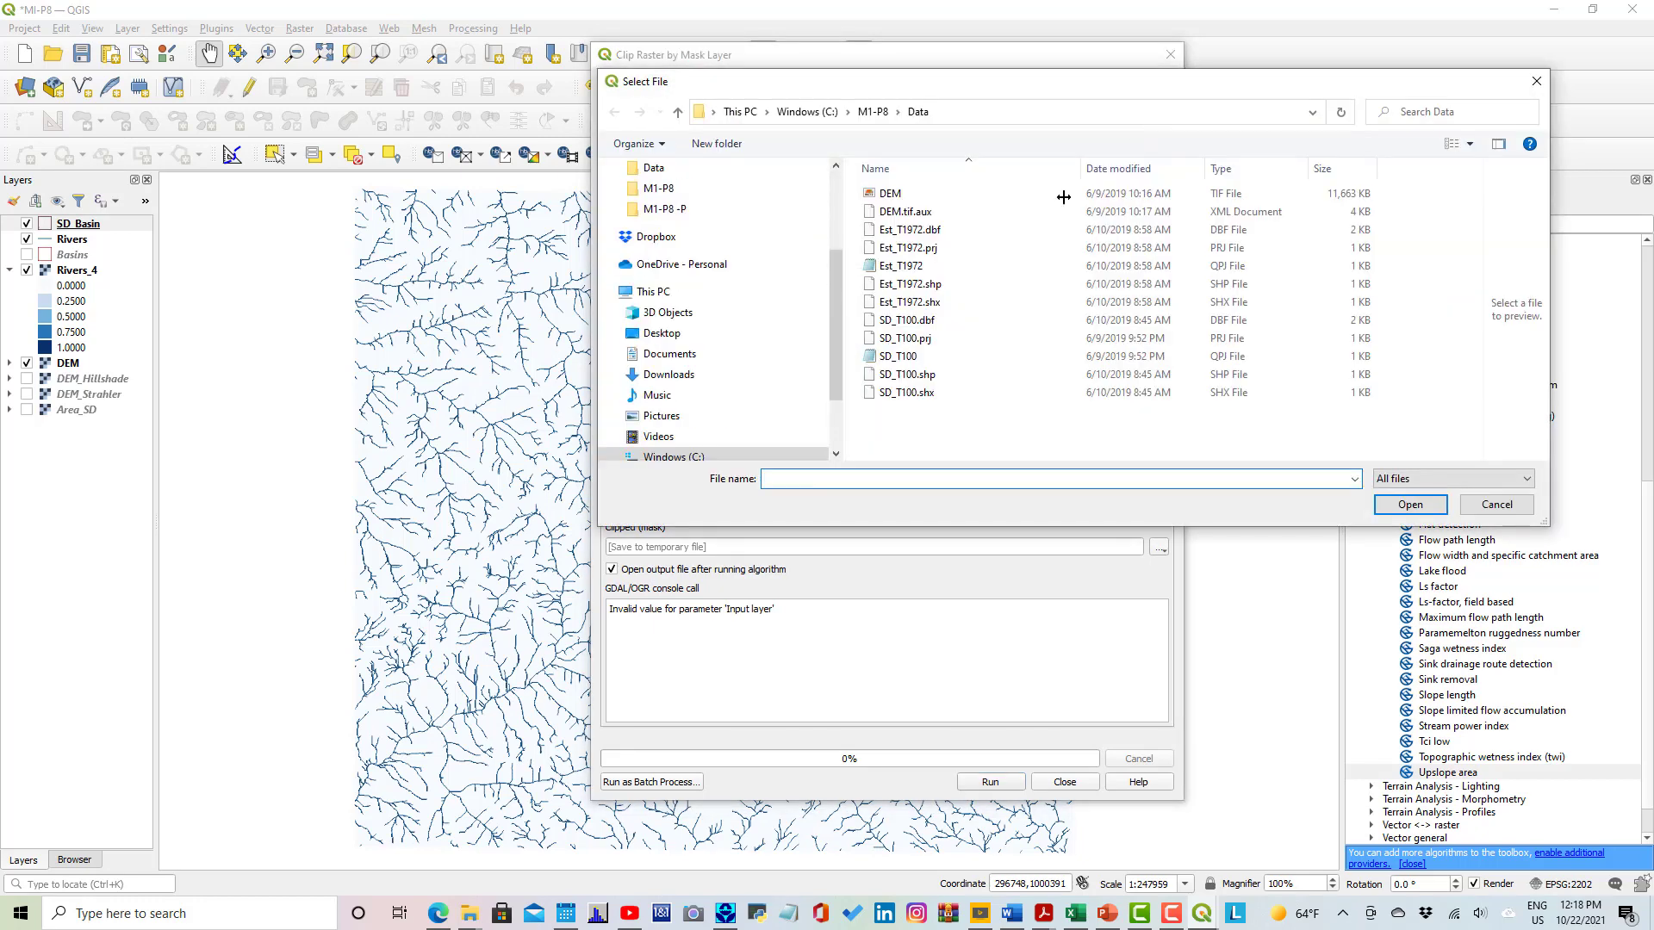
{"action": "left_click", "coordinate": [896, 196]}
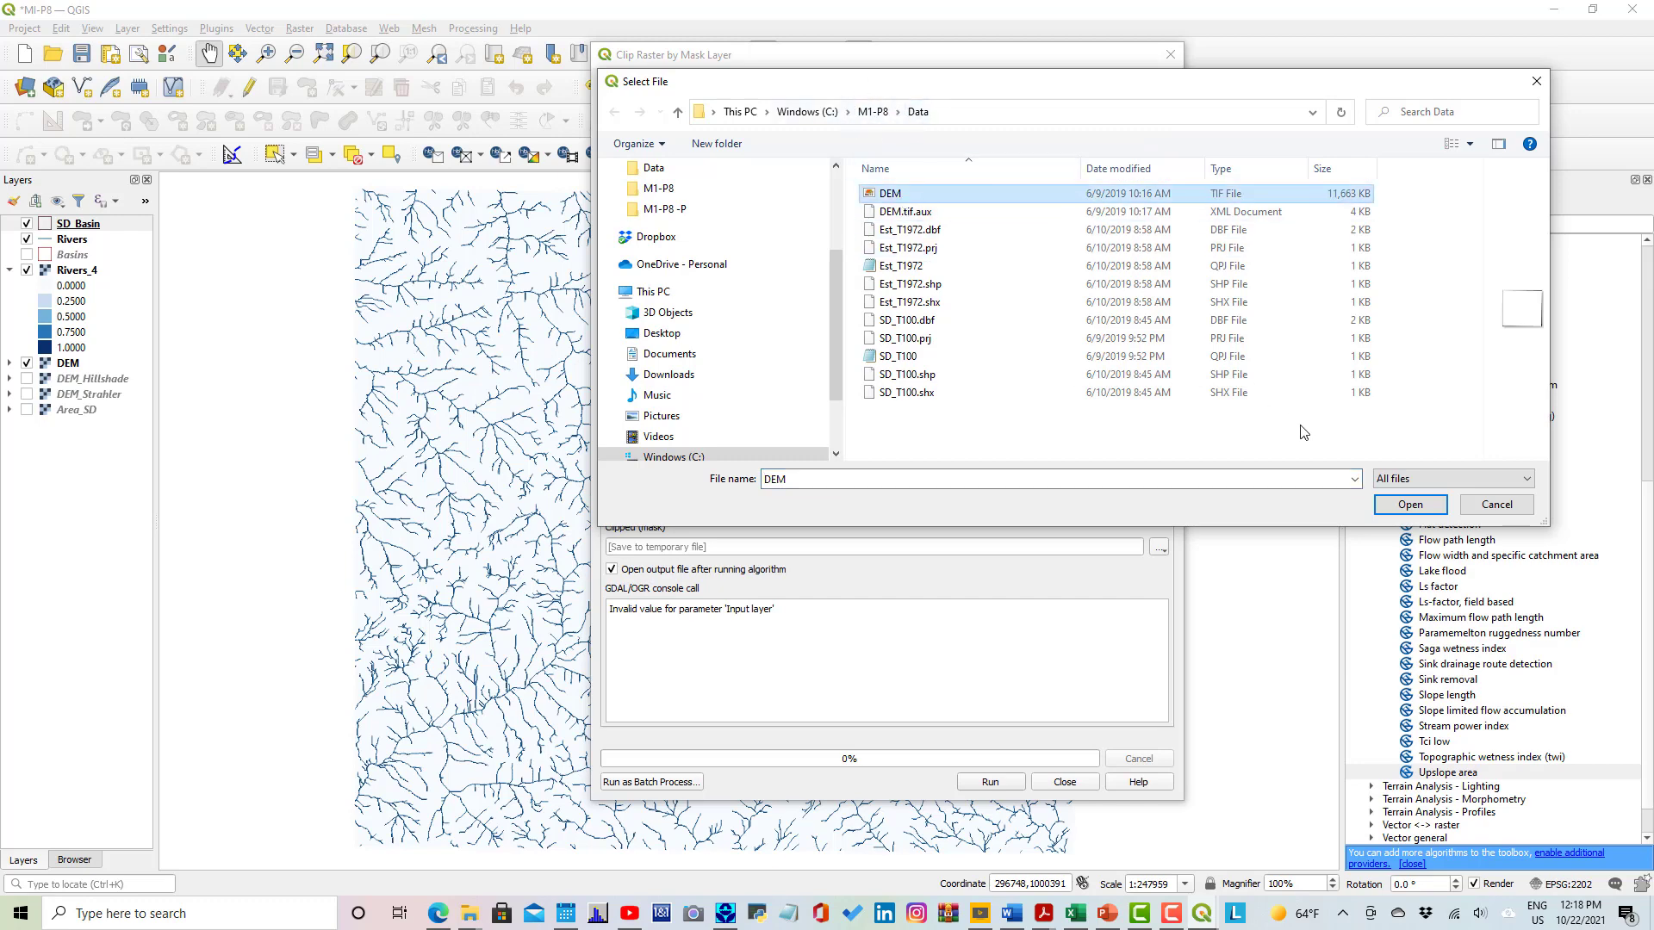
{"action": "left_click", "coordinate": [1410, 505]}
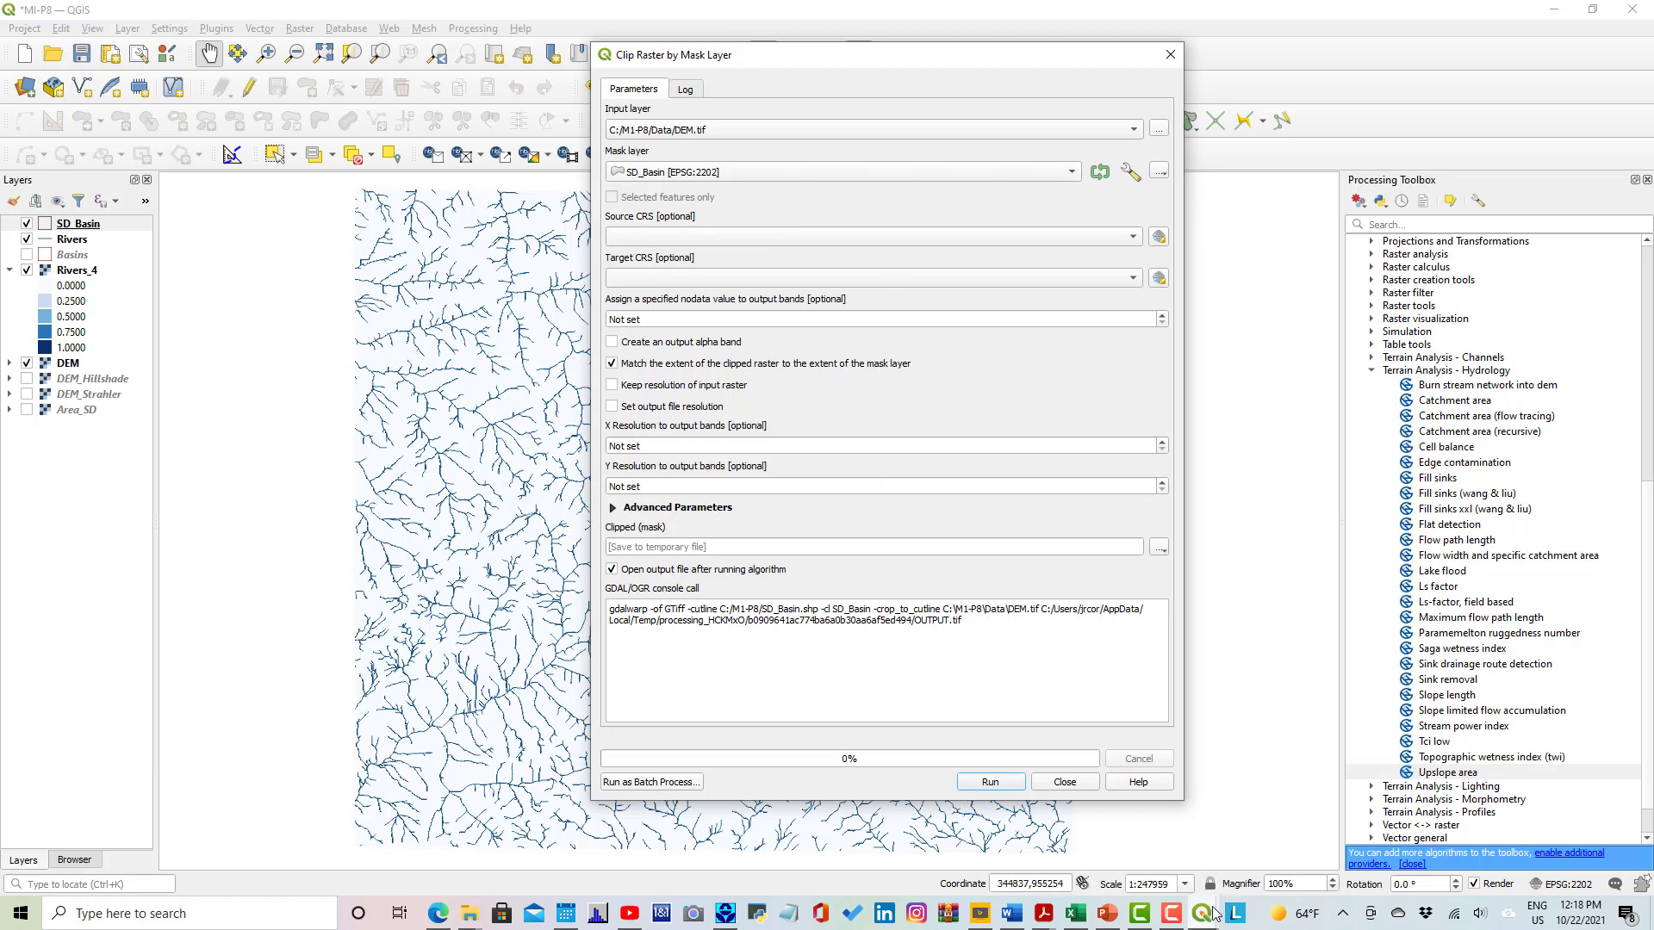
Check the clipping slide in PowerPoint, then return to QGIS and set the clipped output file to DEM_Basin_SD.tif in C:/M1-P8.
{"action": "left_click", "coordinate": [1107, 915]}
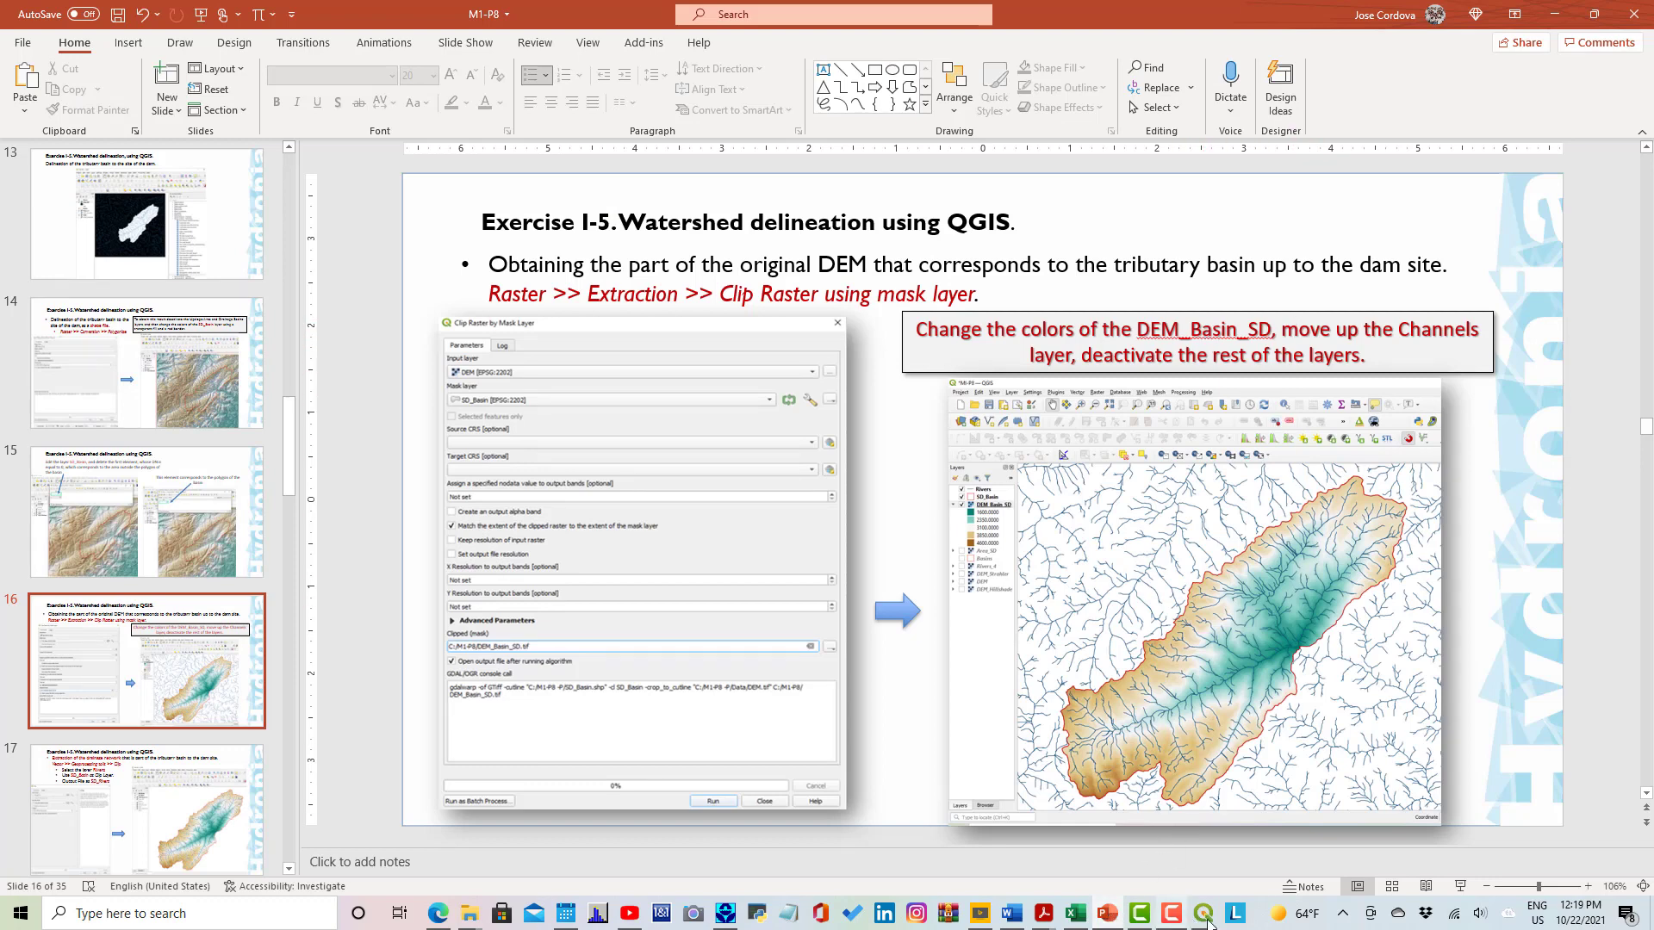
{"action": "mouse_move", "coordinate": [1202, 913]}
{"action": "left_click", "coordinate": [1185, 875]}
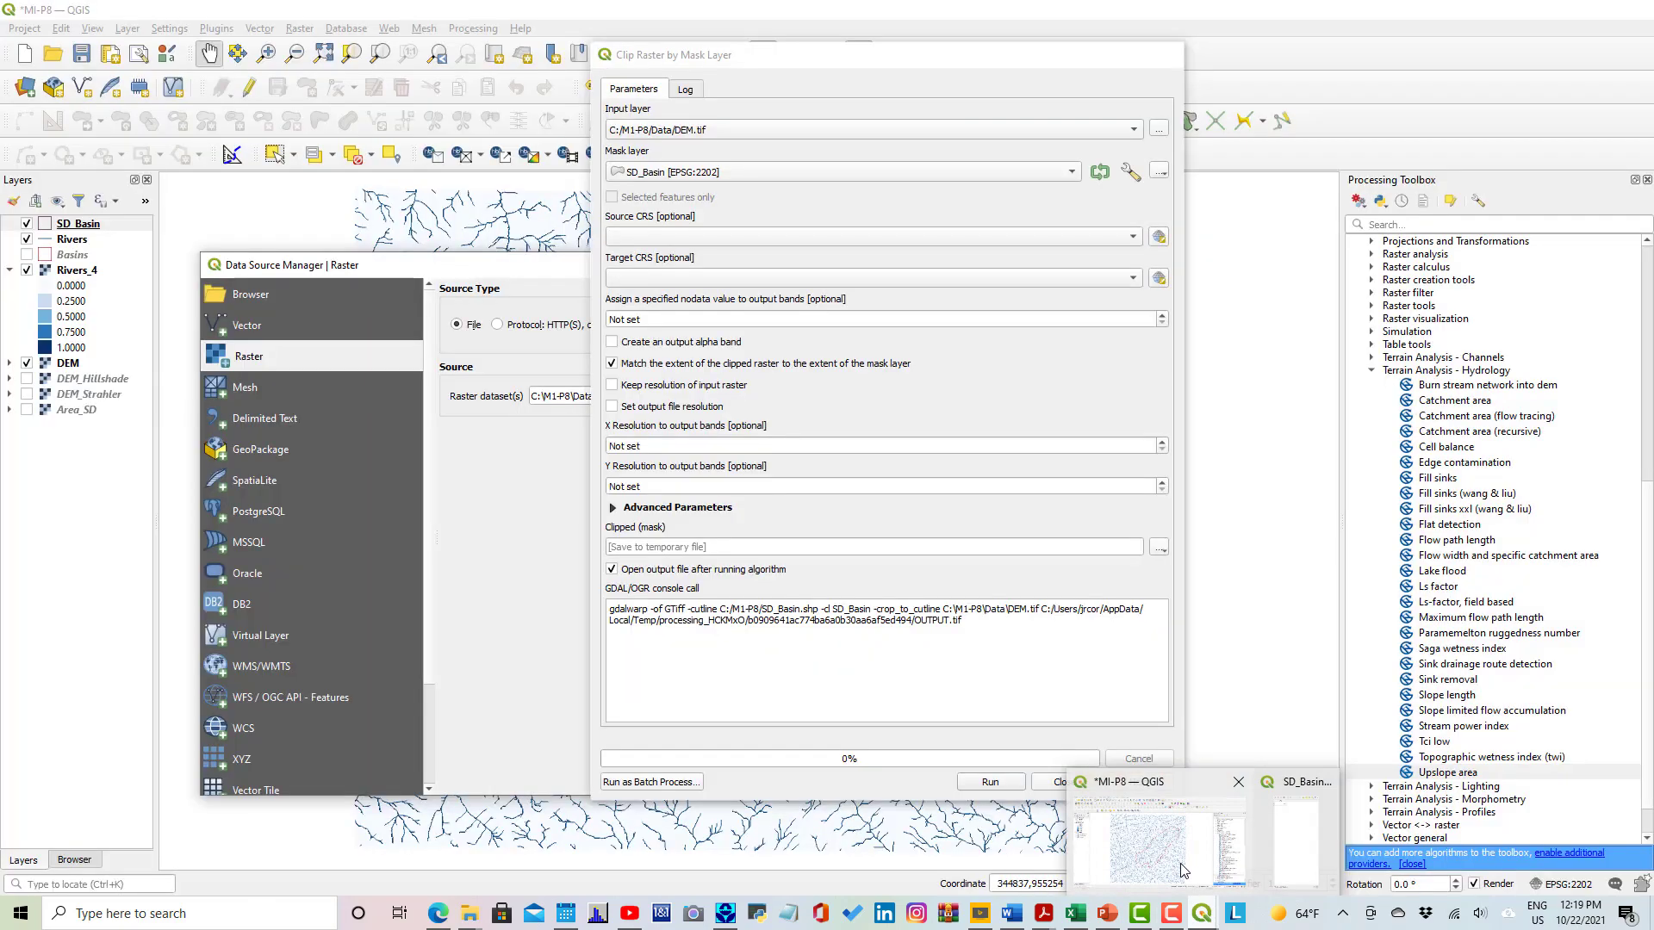
{"action": "left_click", "coordinate": [1160, 547]}
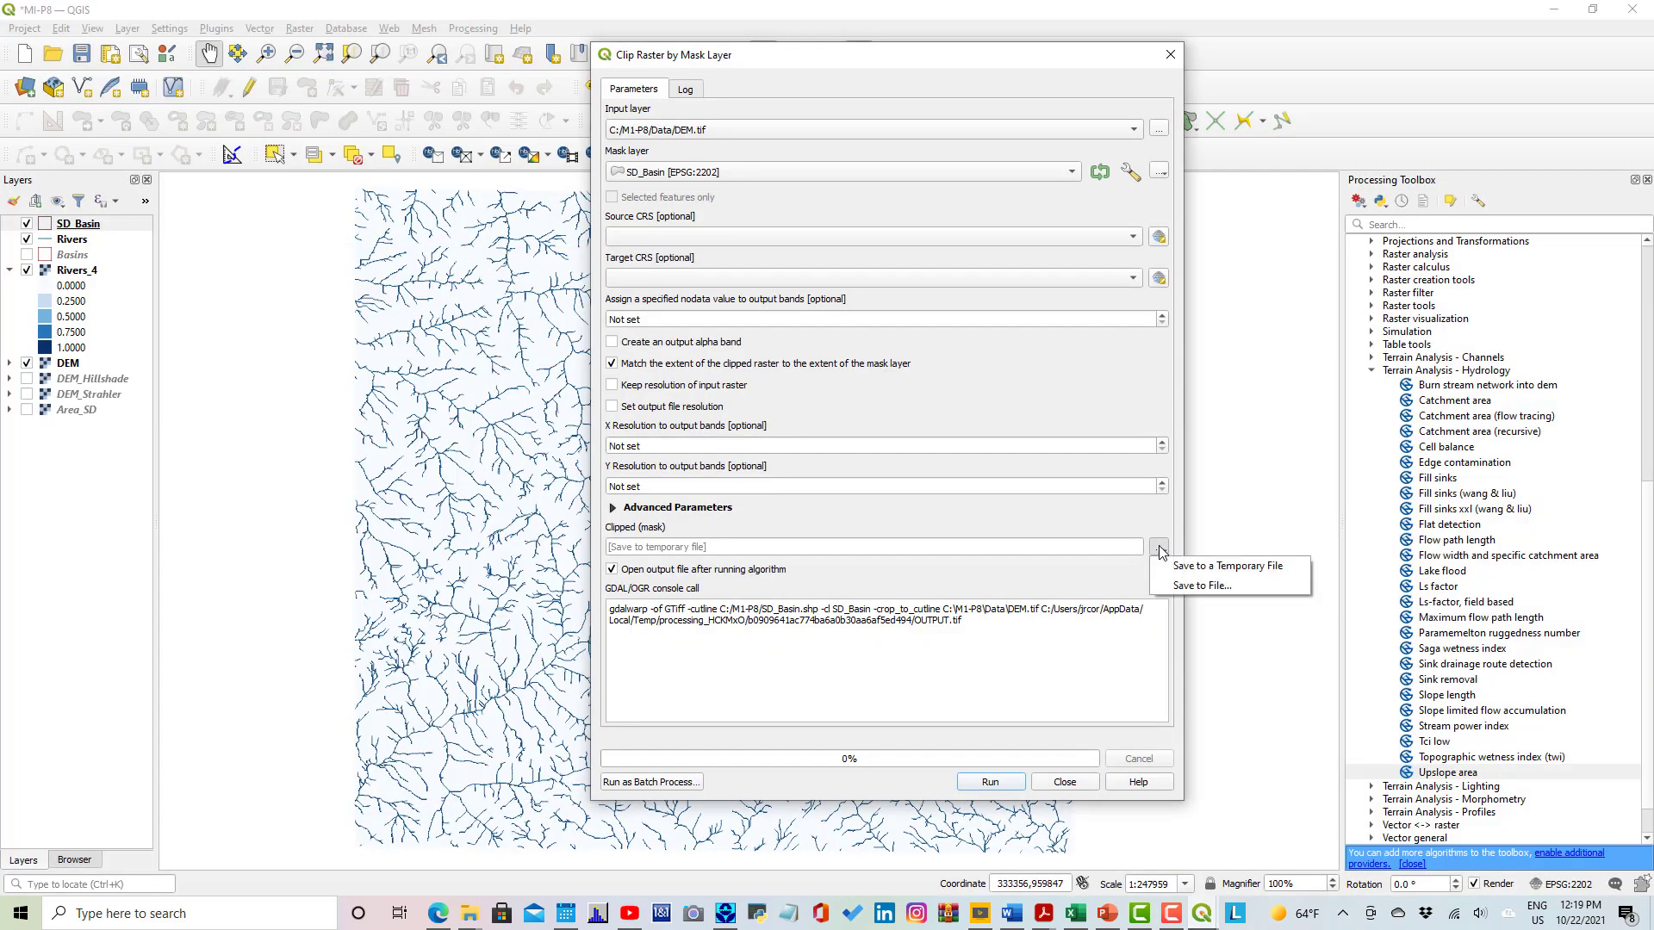
{"action": "left_click", "coordinate": [1171, 585]}
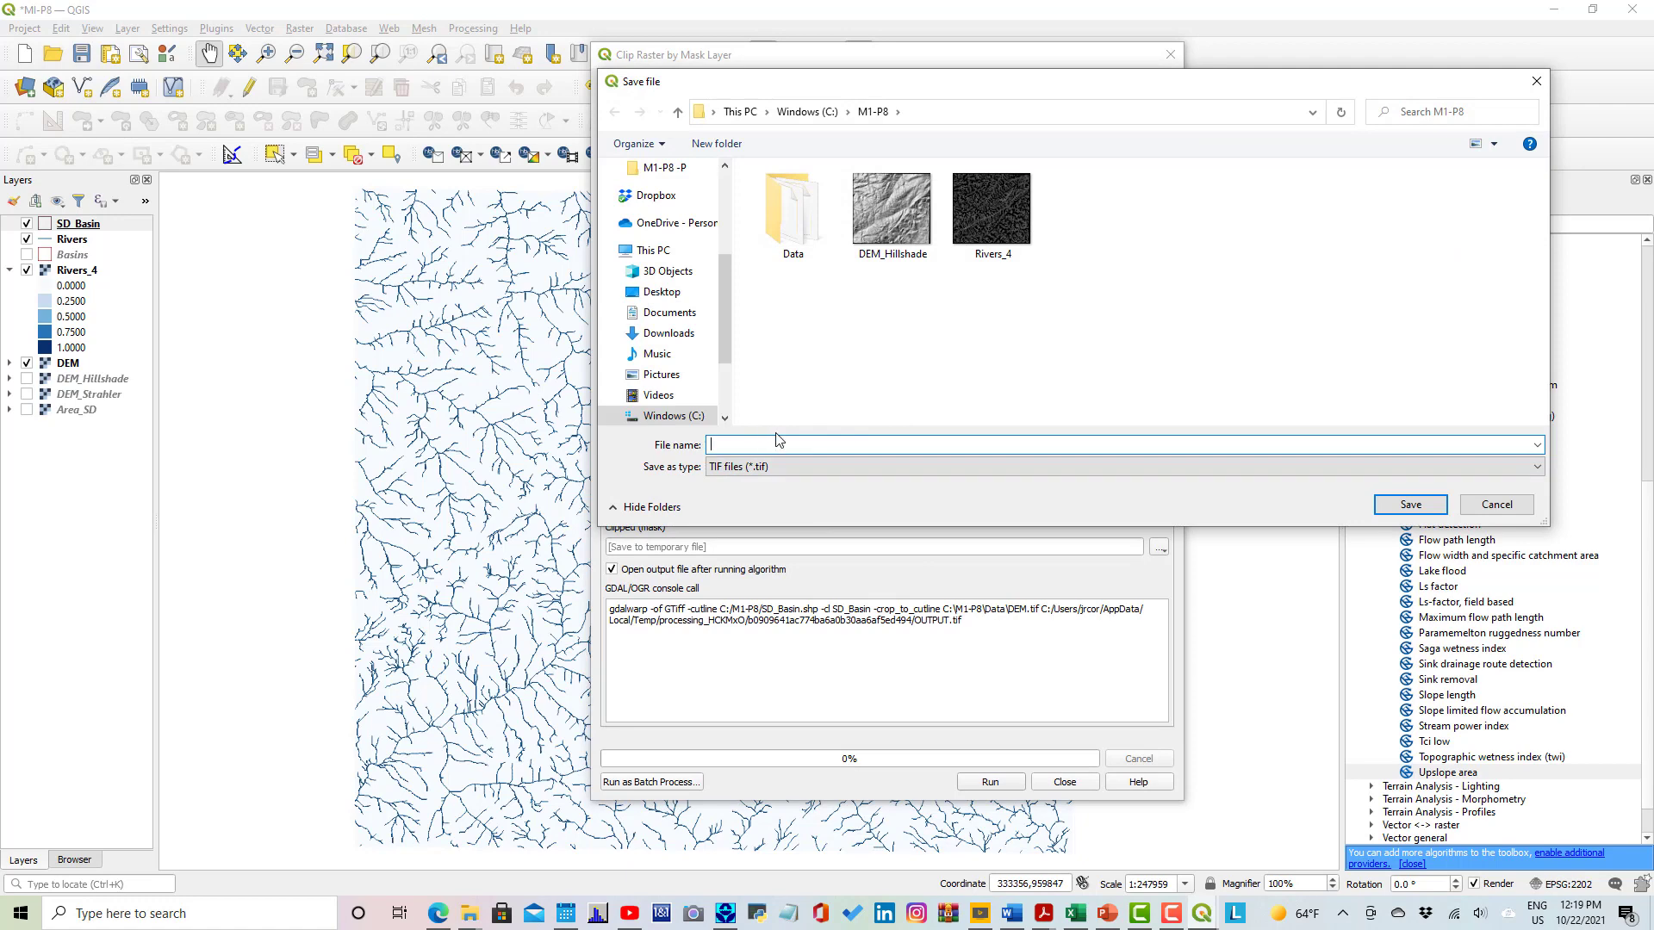
{"action": "type", "text": "DE"}
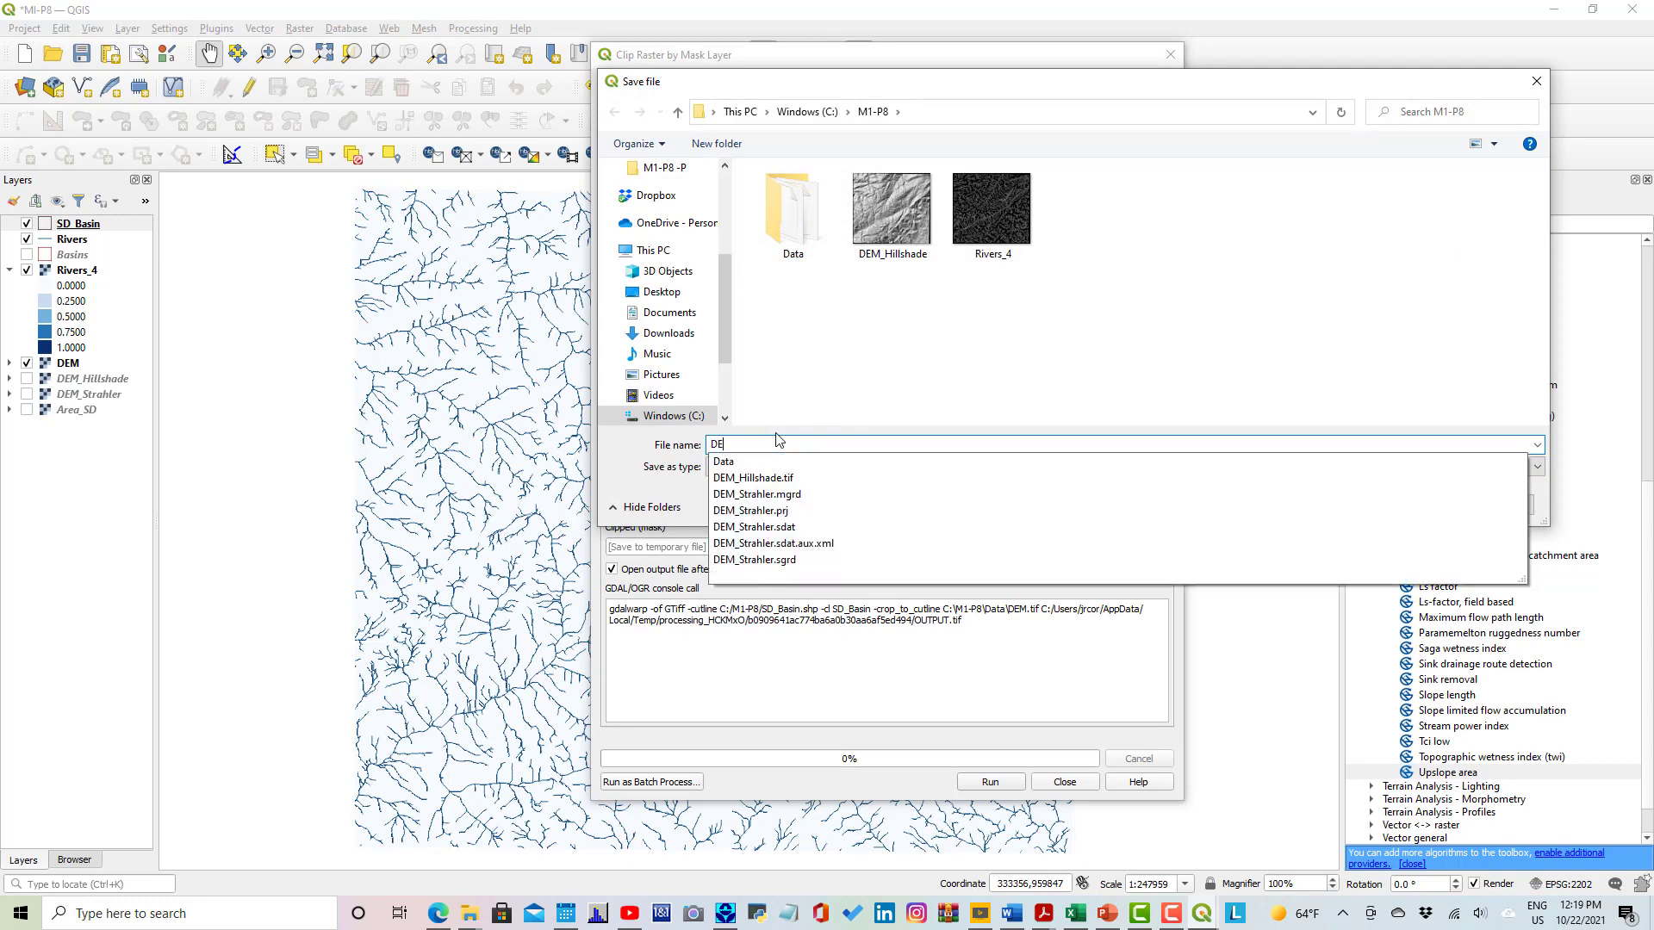
{"action": "type", "text": "M_Basin_SD"}
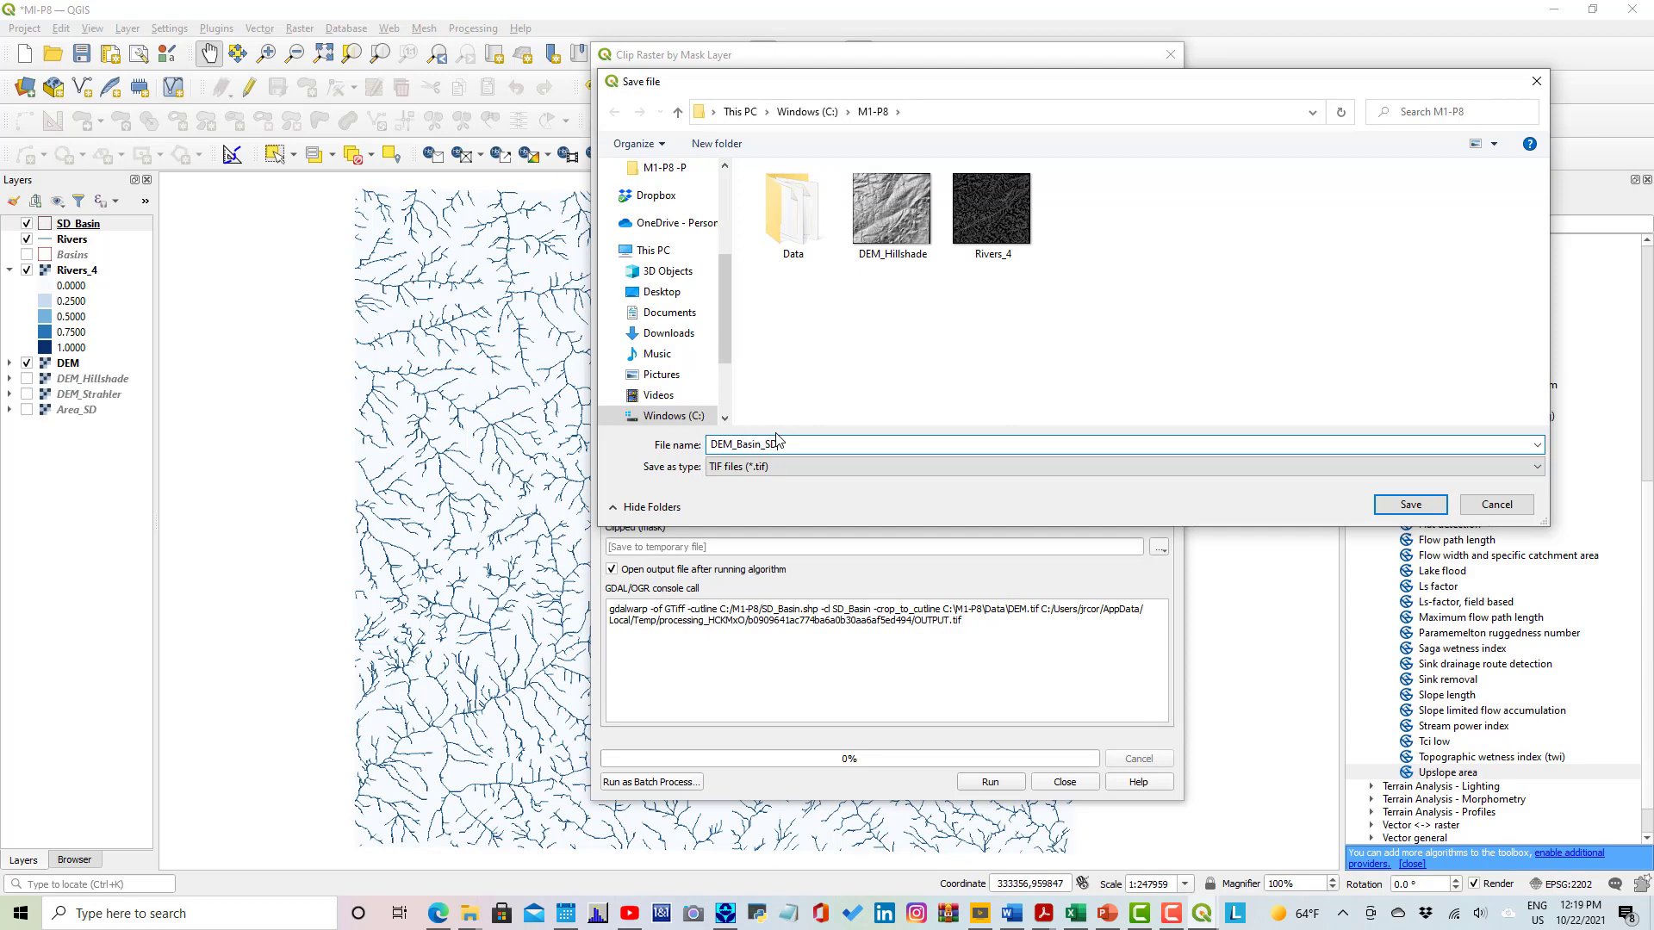
{"action": "left_click", "coordinate": [1409, 504]}
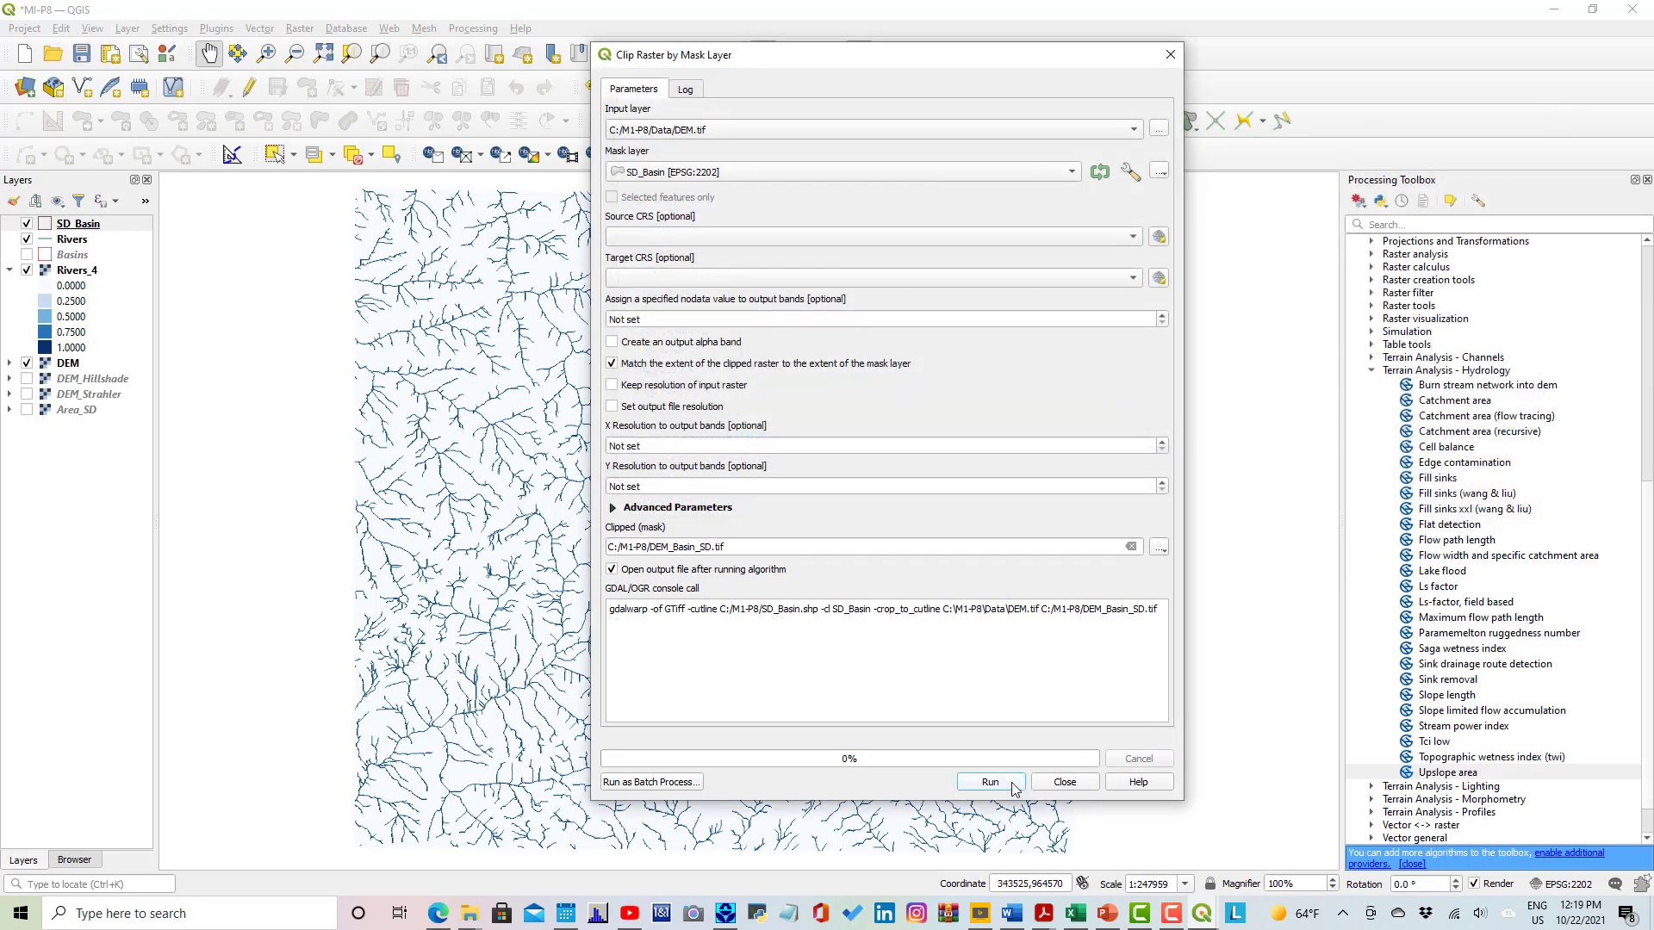
Run Clip Raster by Mask Layer on DEM.tif with SD_Basin as mask, outputting DEM_Basin_SD.tif, and close the tool.
{"action": "left_click", "coordinate": [1012, 786]}
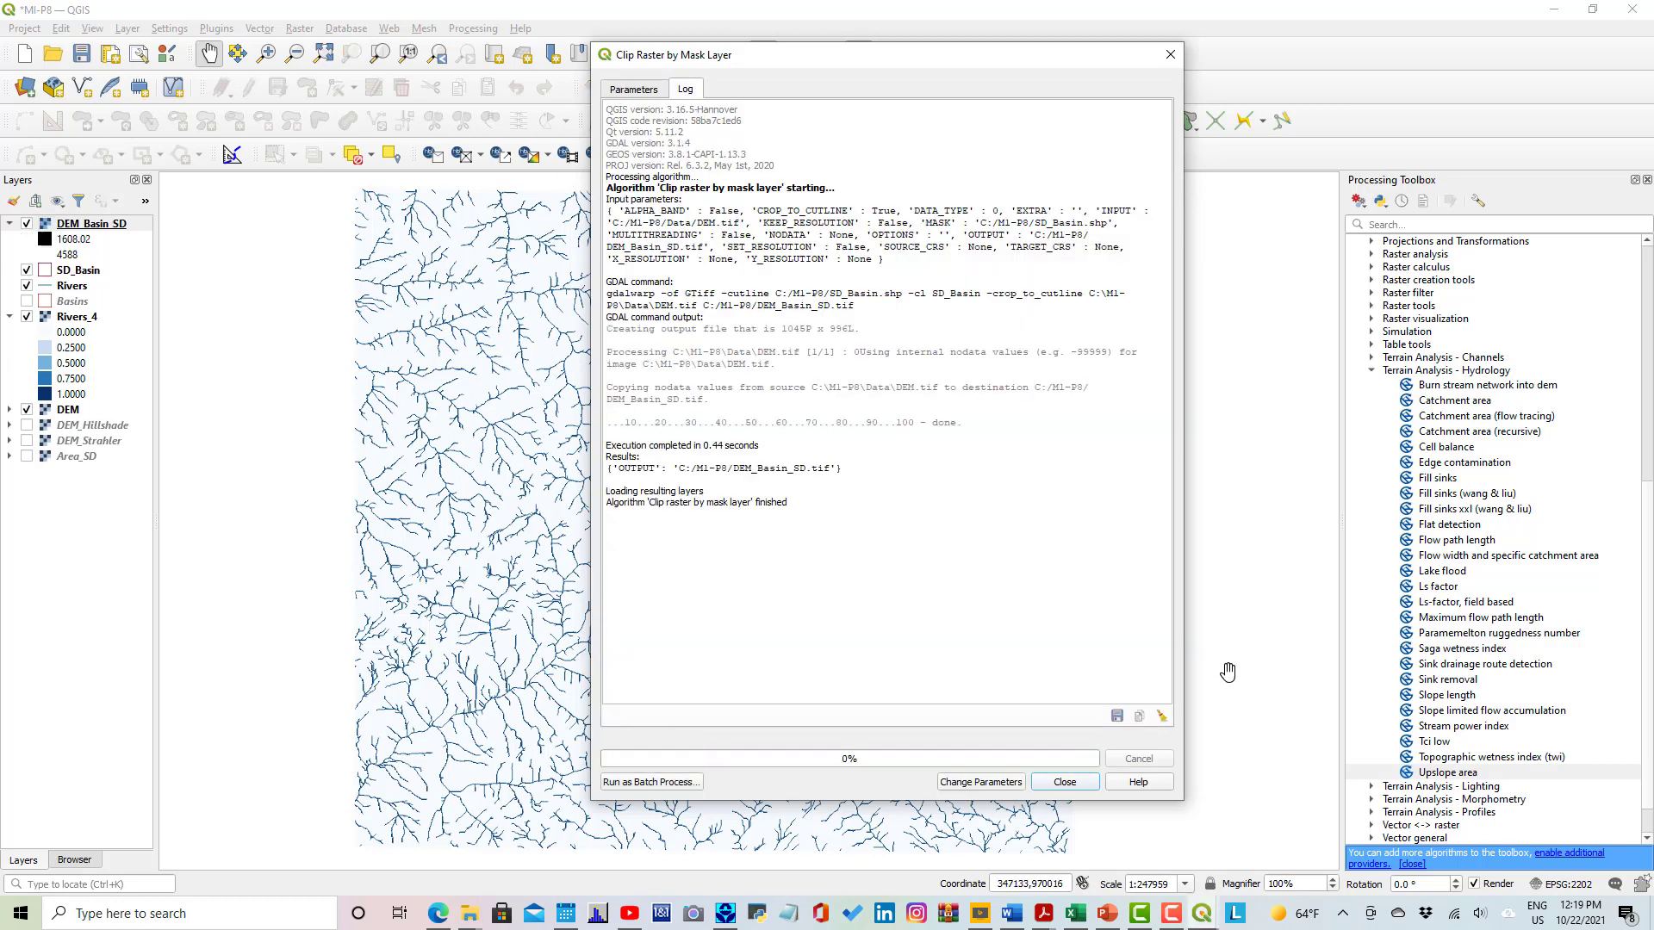
{"action": "left_click", "coordinate": [1065, 783]}
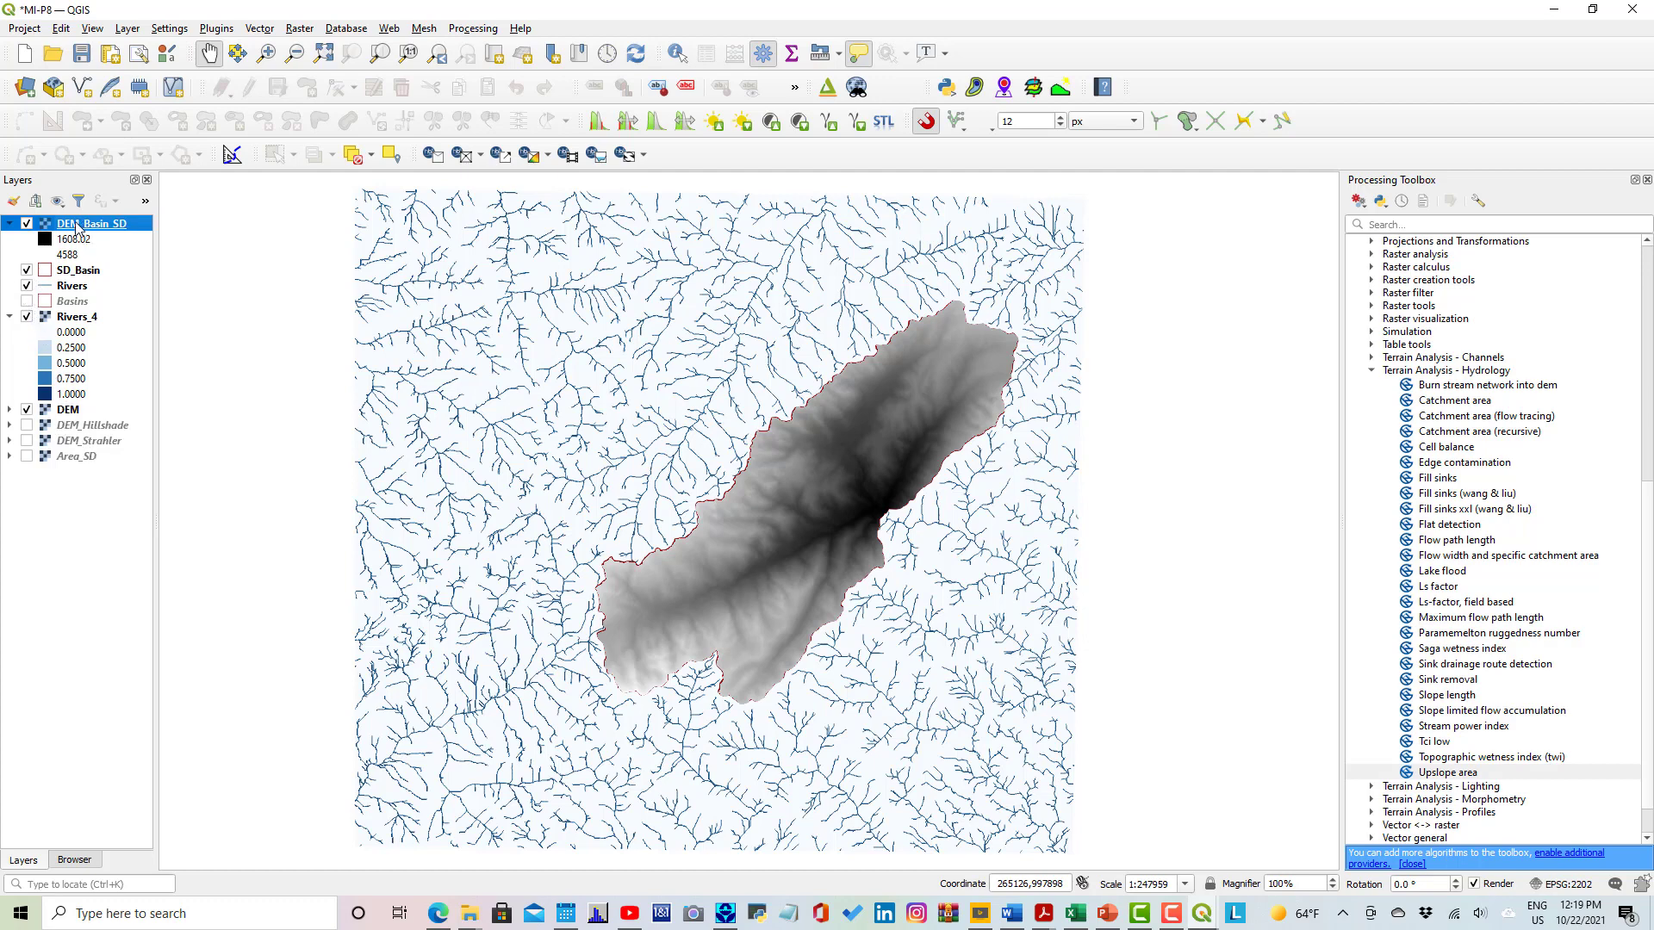
Switch to PowerPoint to check the slide's instructions for recoloring the DEM_Basin_SD layer, and return to QGIS.
{"action": "left_click", "coordinate": [1108, 914]}
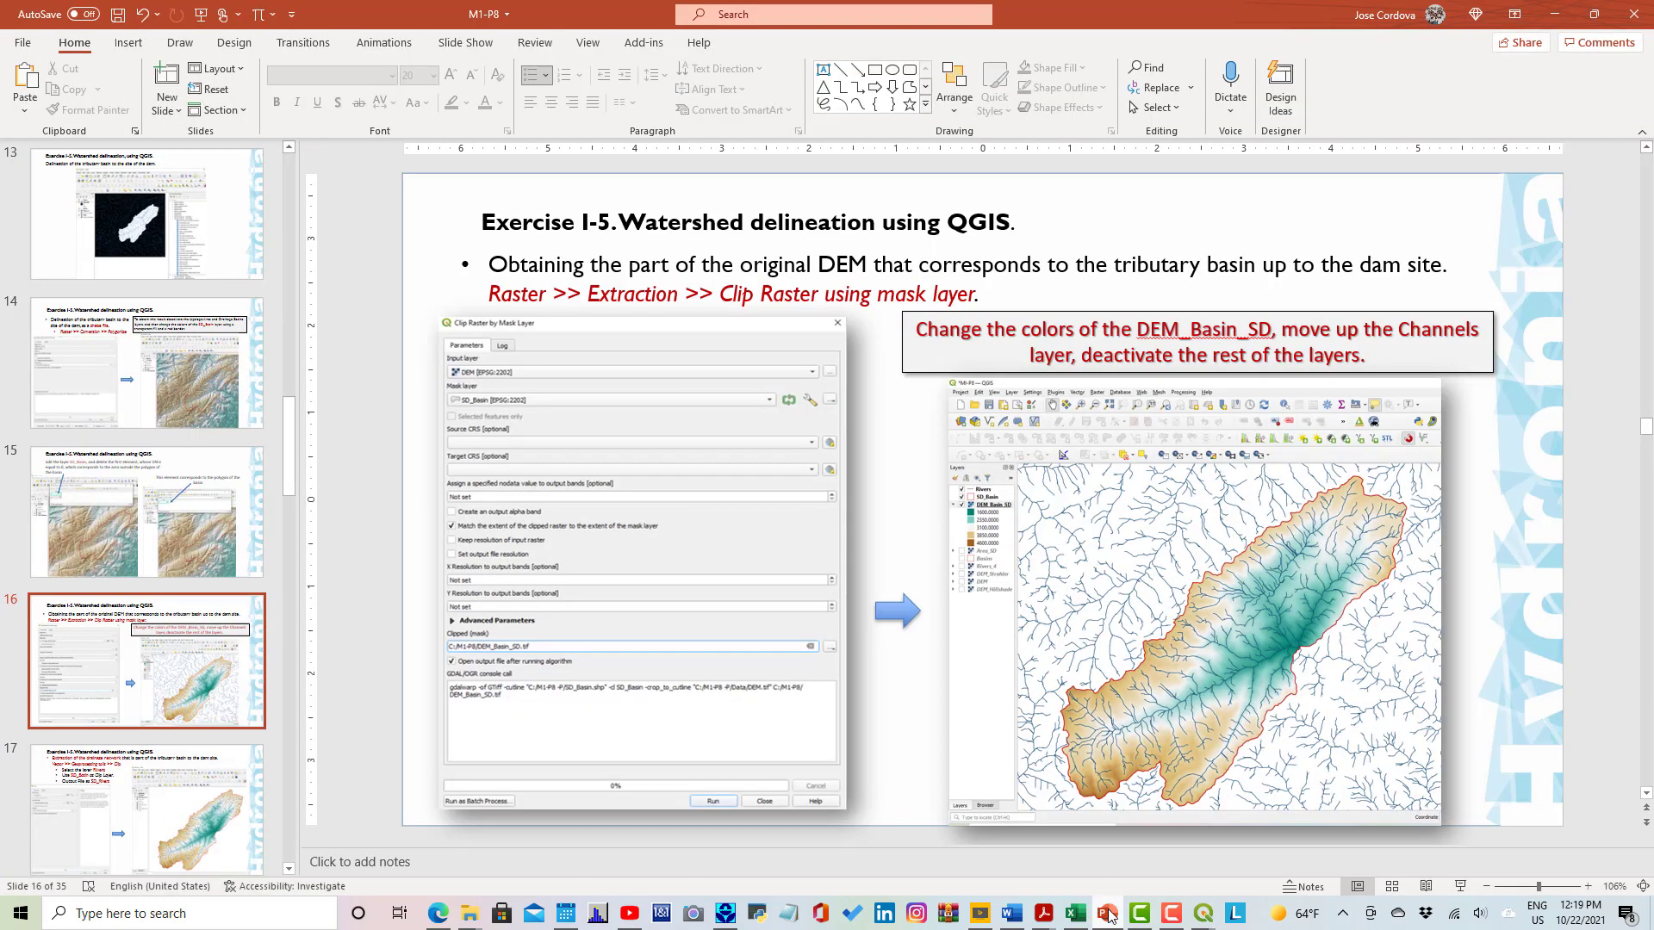
{"action": "mouse_move", "coordinate": [1202, 920]}
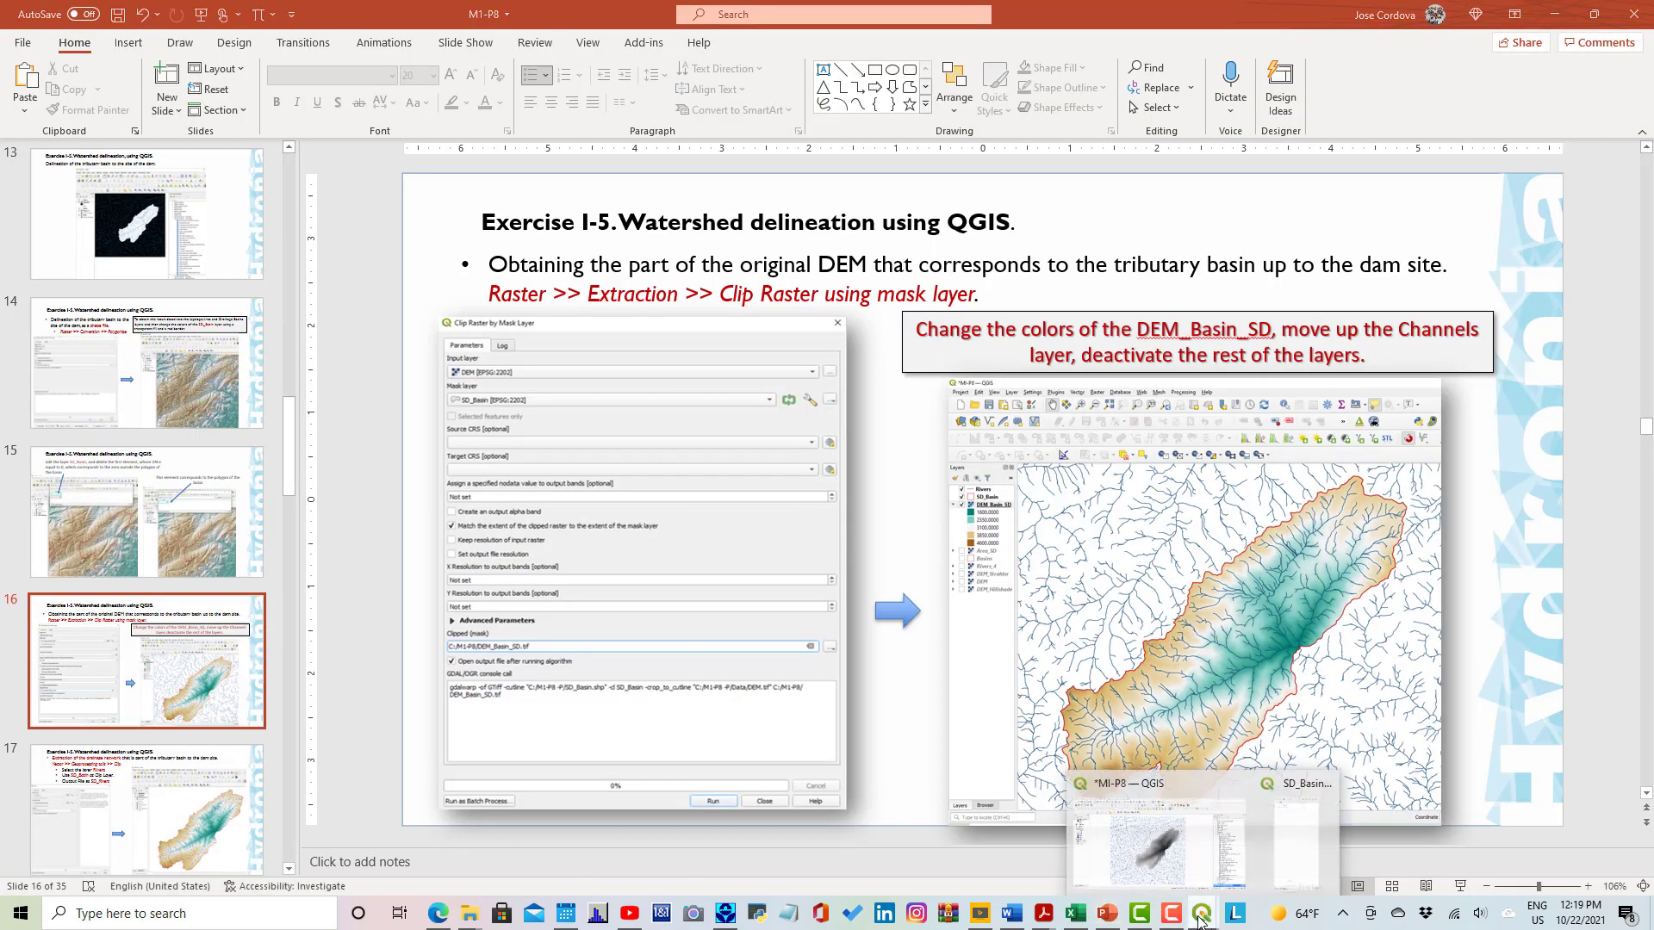
{"action": "left_click", "coordinate": [1161, 835]}
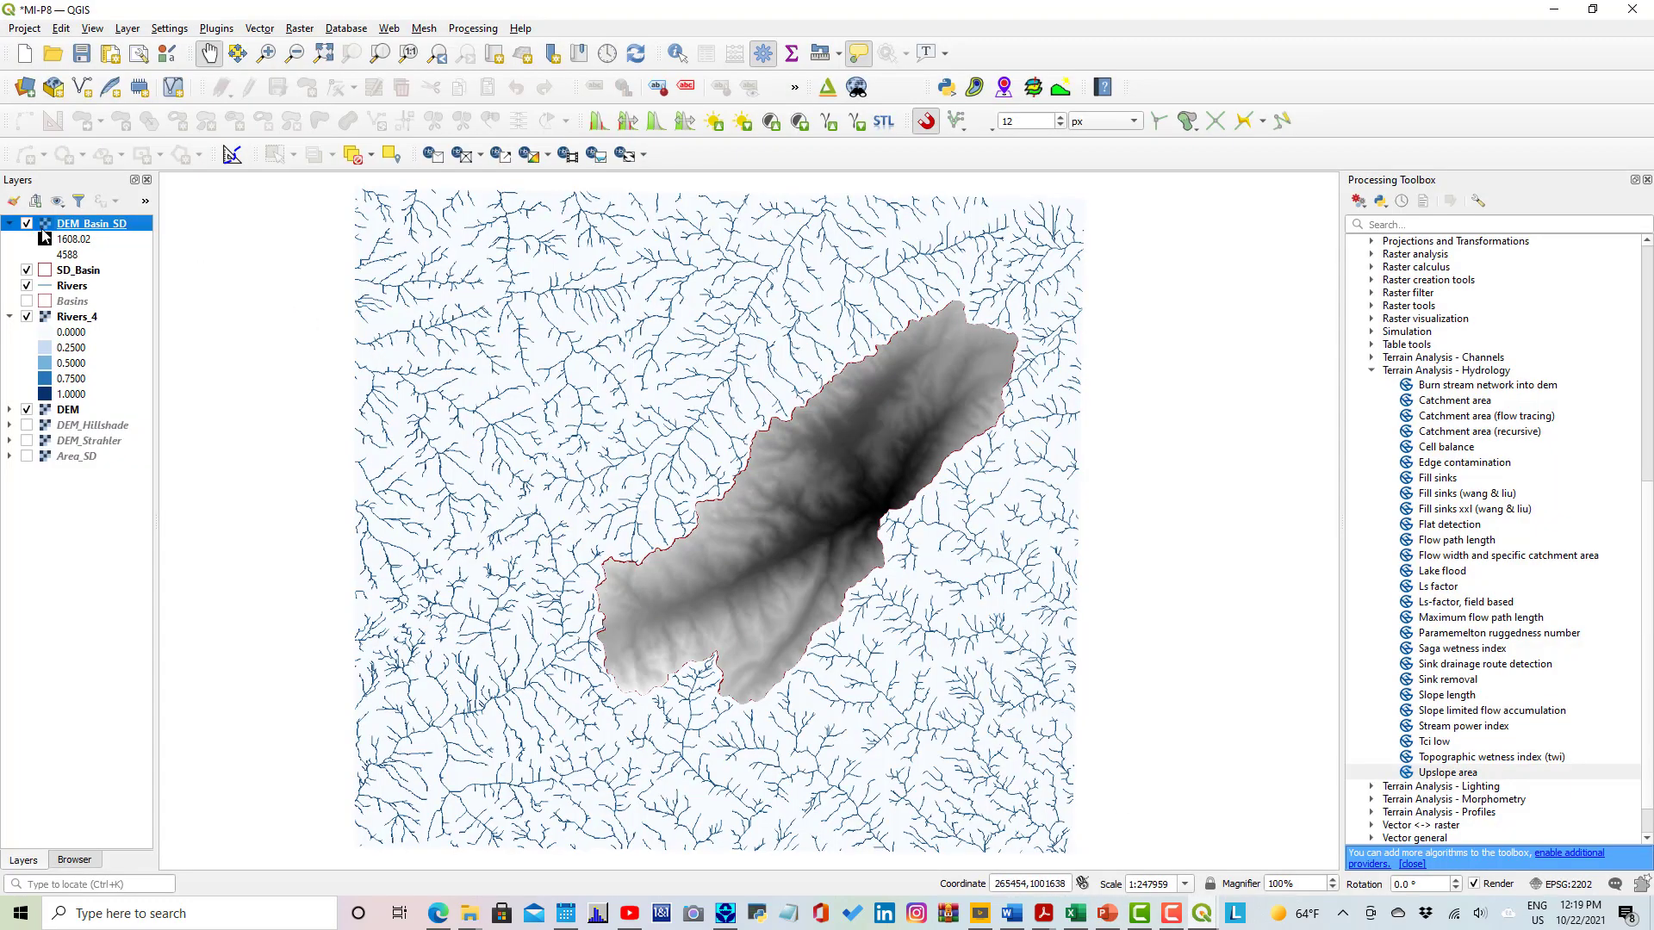
Set the DEM_Basin_SD layer's symbology to singleband pseudocolor with the BrBG color ramp.
{"action": "double_click", "coordinate": [55, 228]}
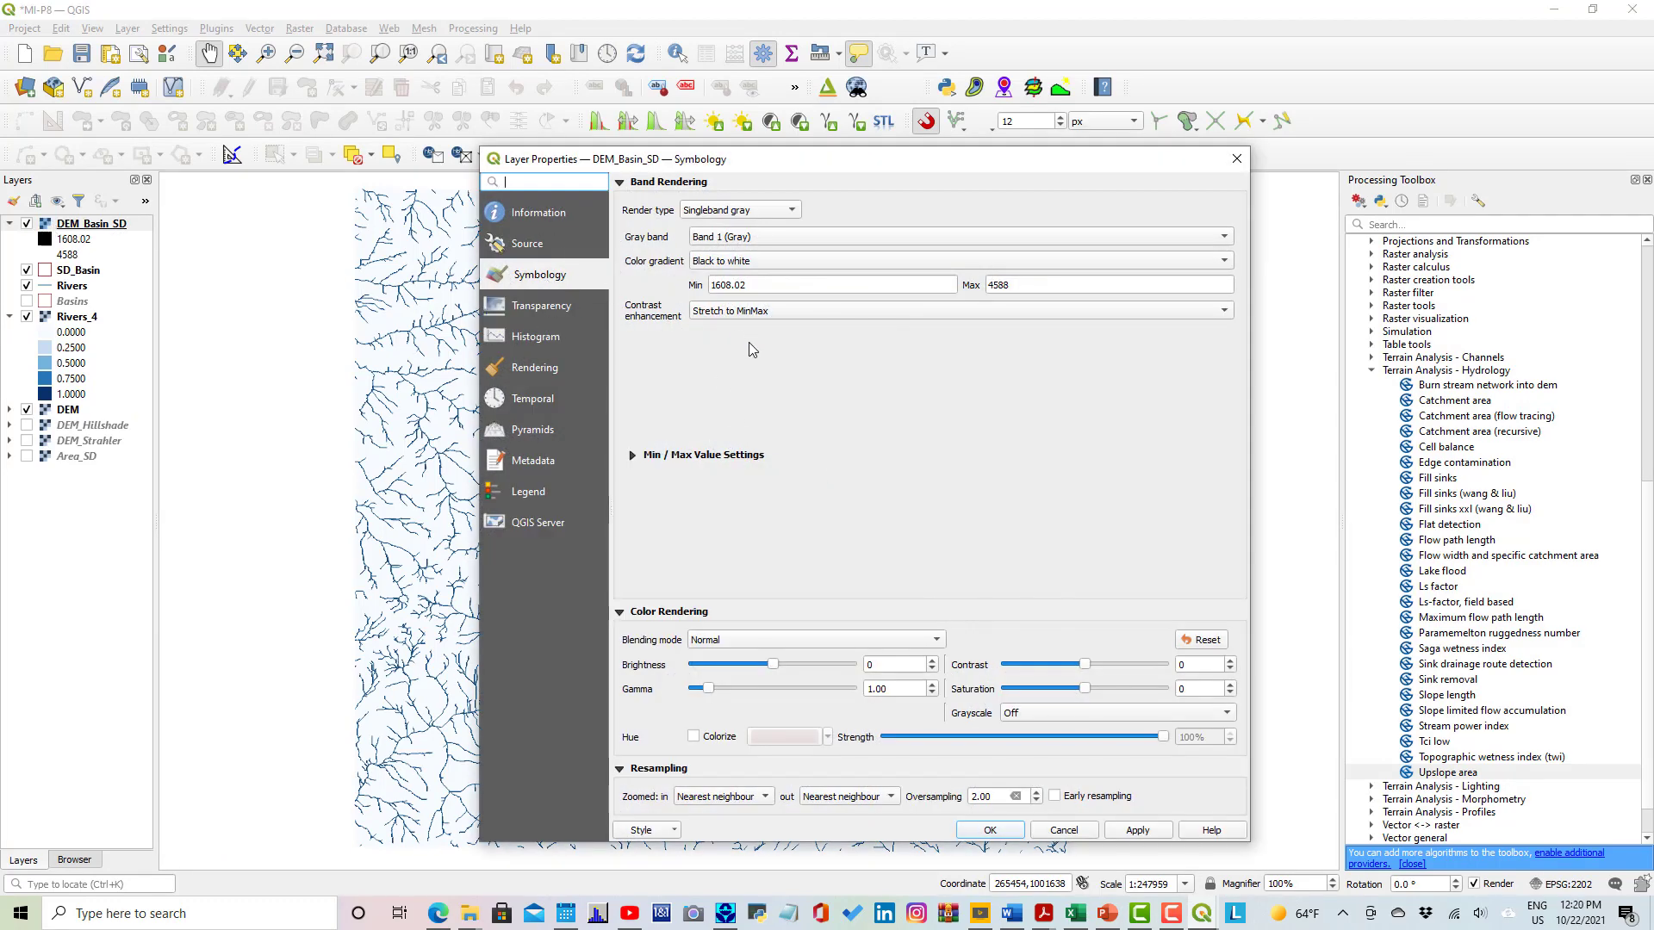
{"action": "left_click", "coordinate": [793, 215]}
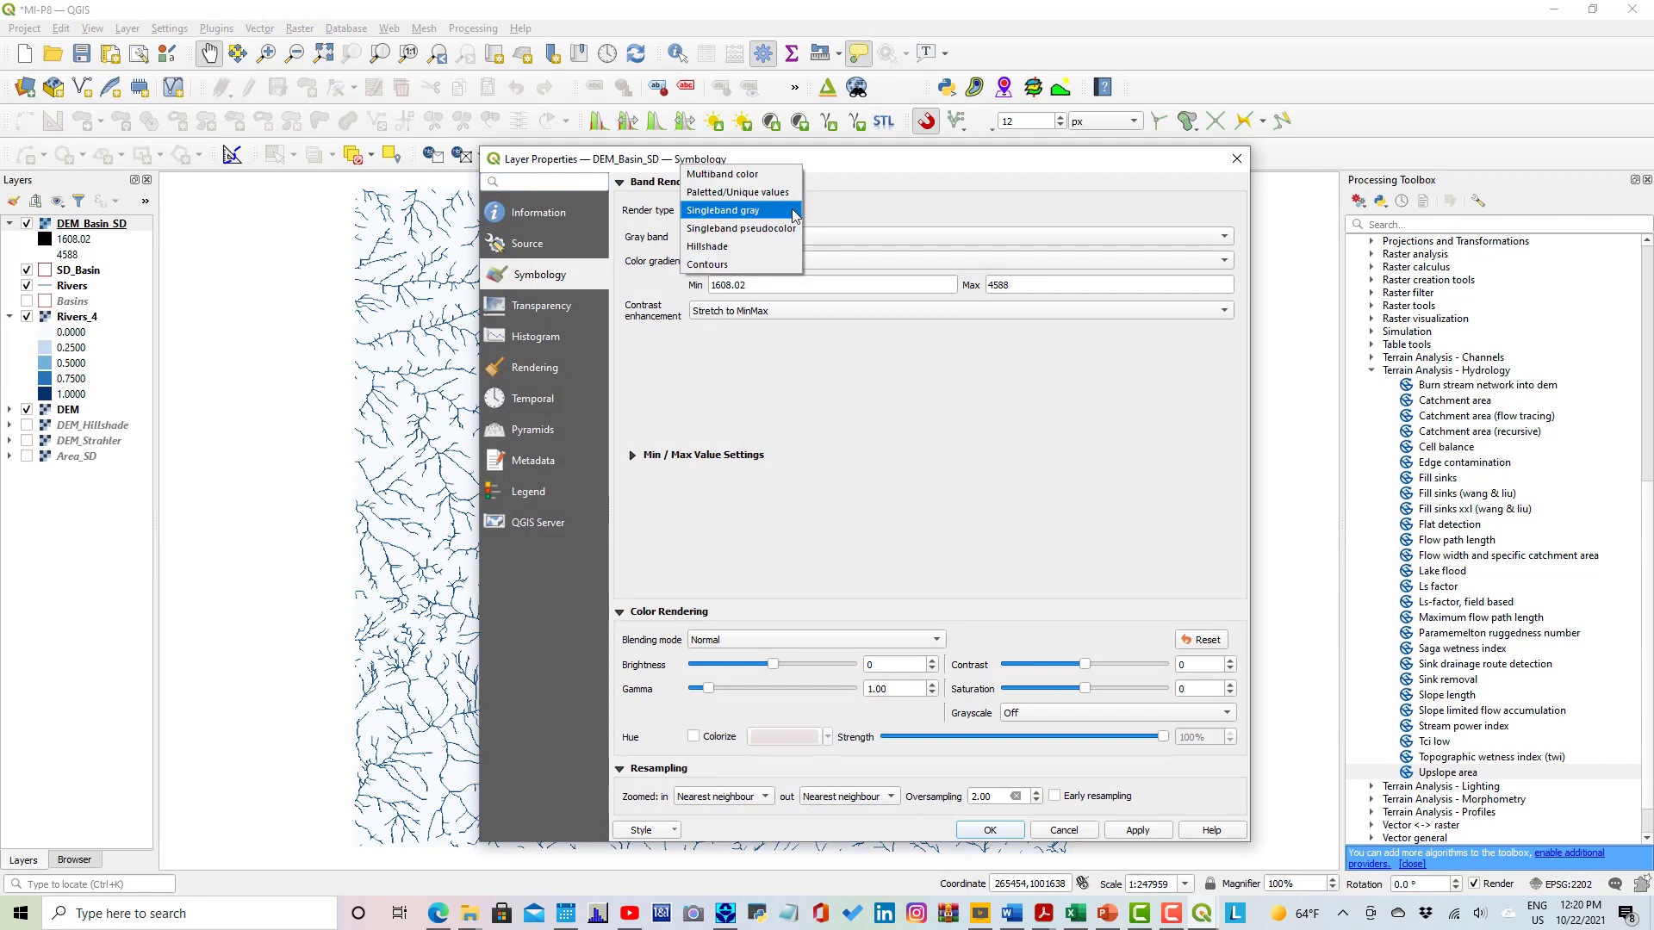
{"action": "left_click", "coordinate": [724, 230]}
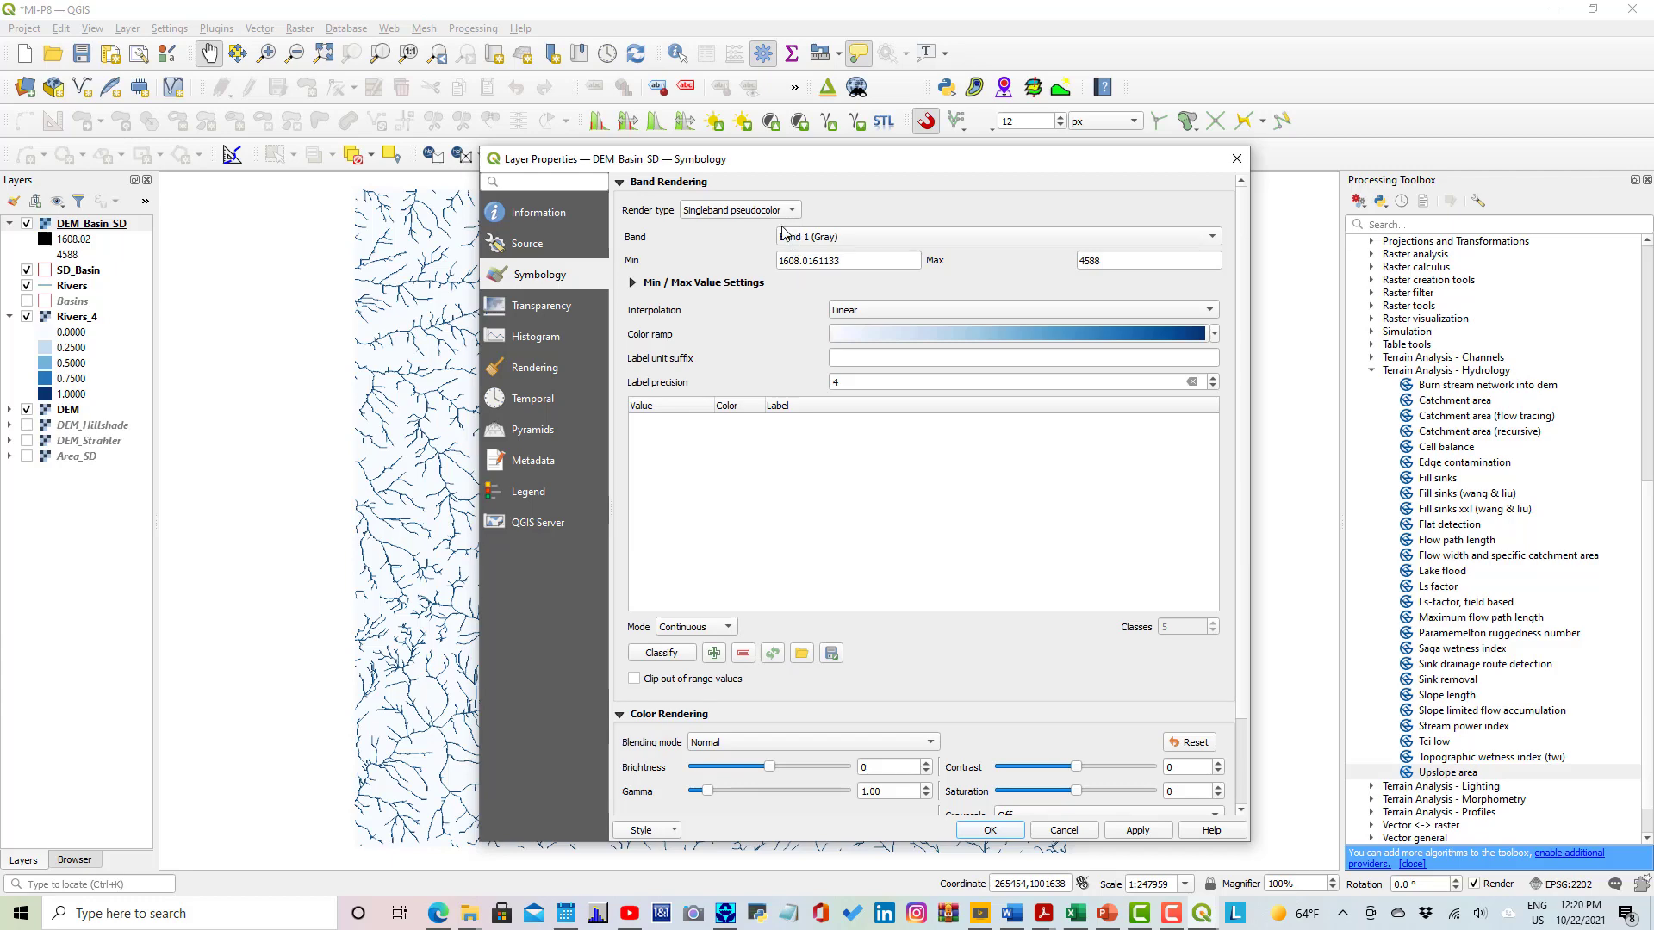
{"action": "left_click", "coordinate": [1215, 335]}
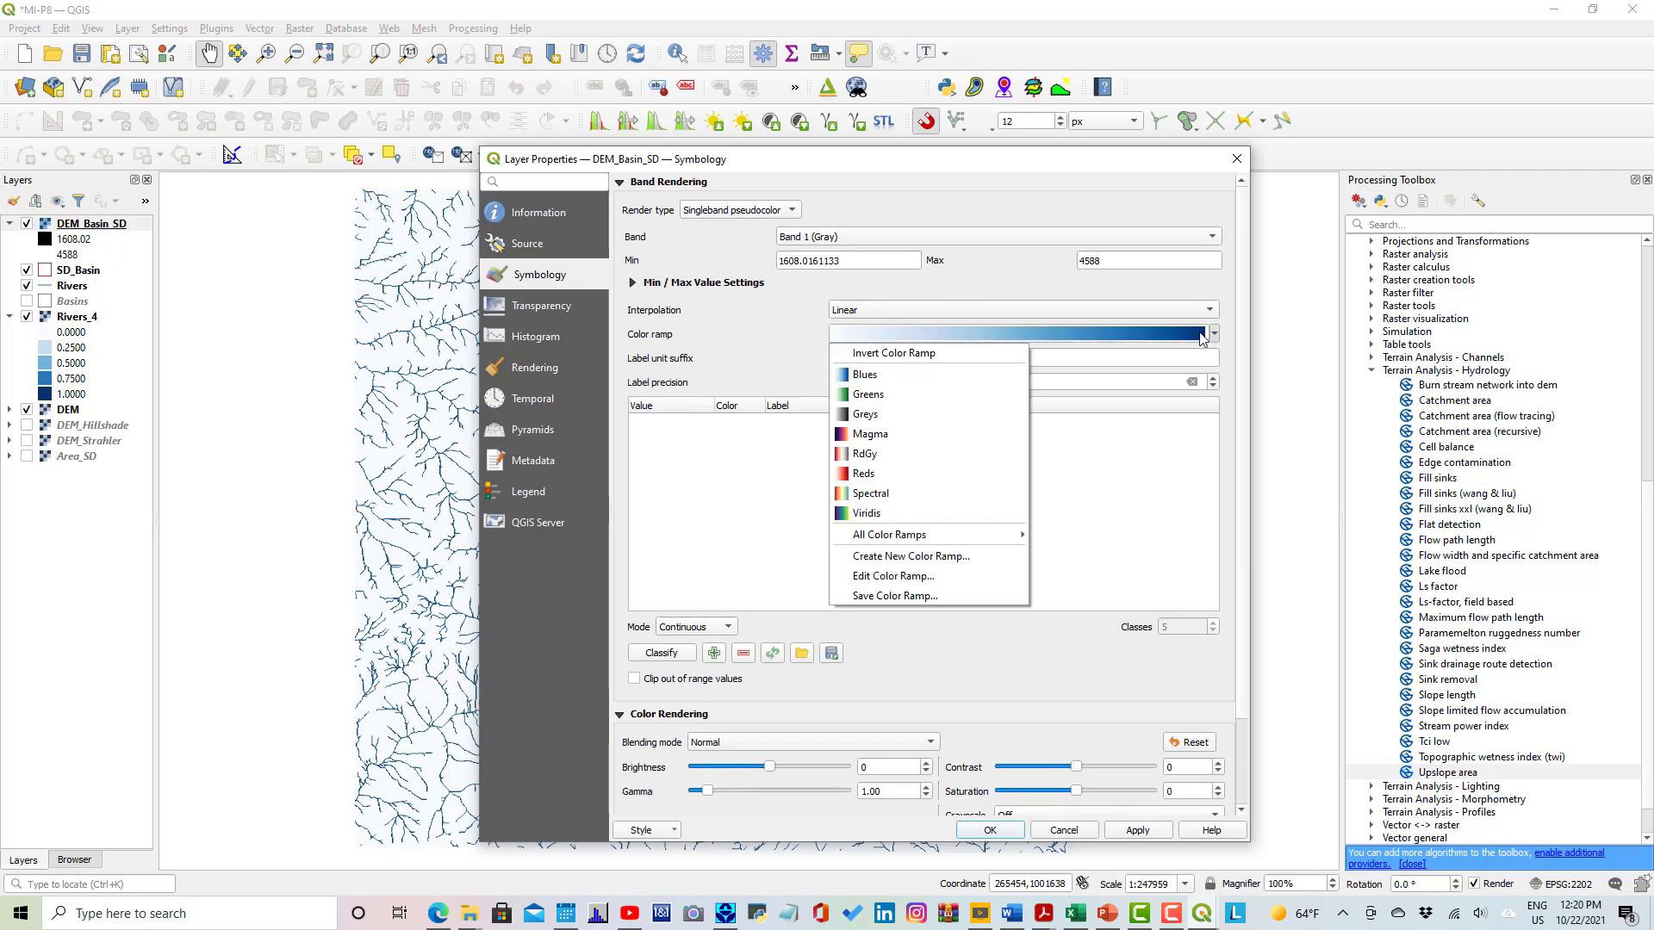
{"action": "mouse_move", "coordinate": [904, 540]}
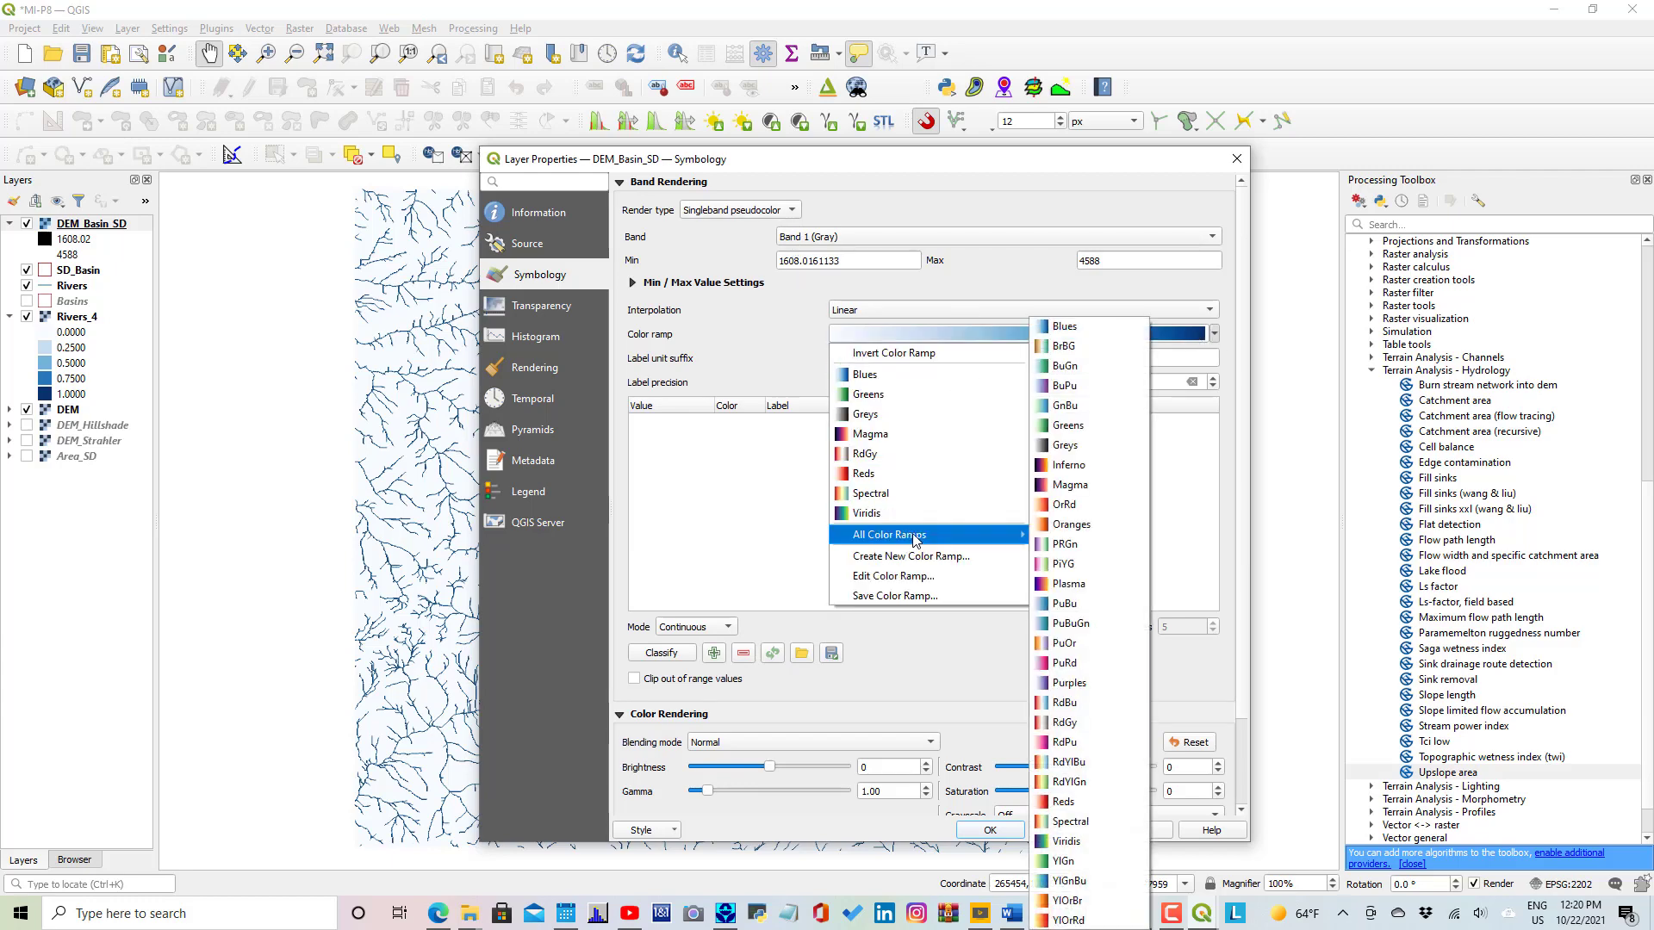
{"action": "left_click", "coordinate": [1063, 347]}
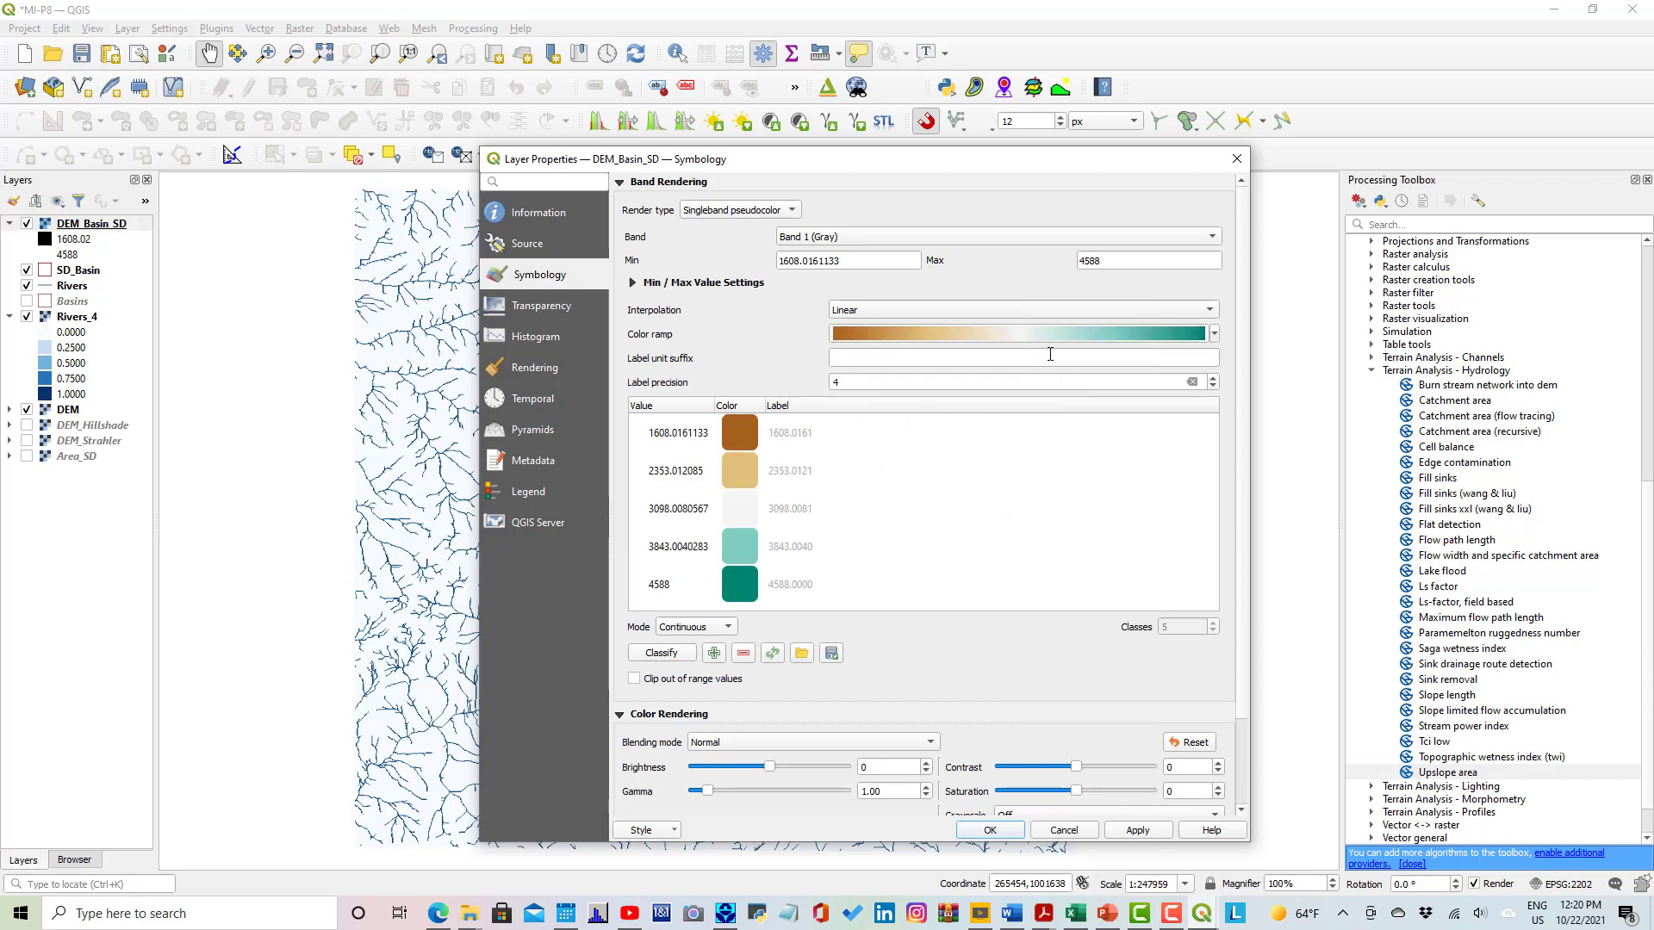
Invert the DEM_Basin_SD color ramp so low elevations are green, classify the values, and apply the symbology.
{"action": "left_click", "coordinate": [1214, 333]}
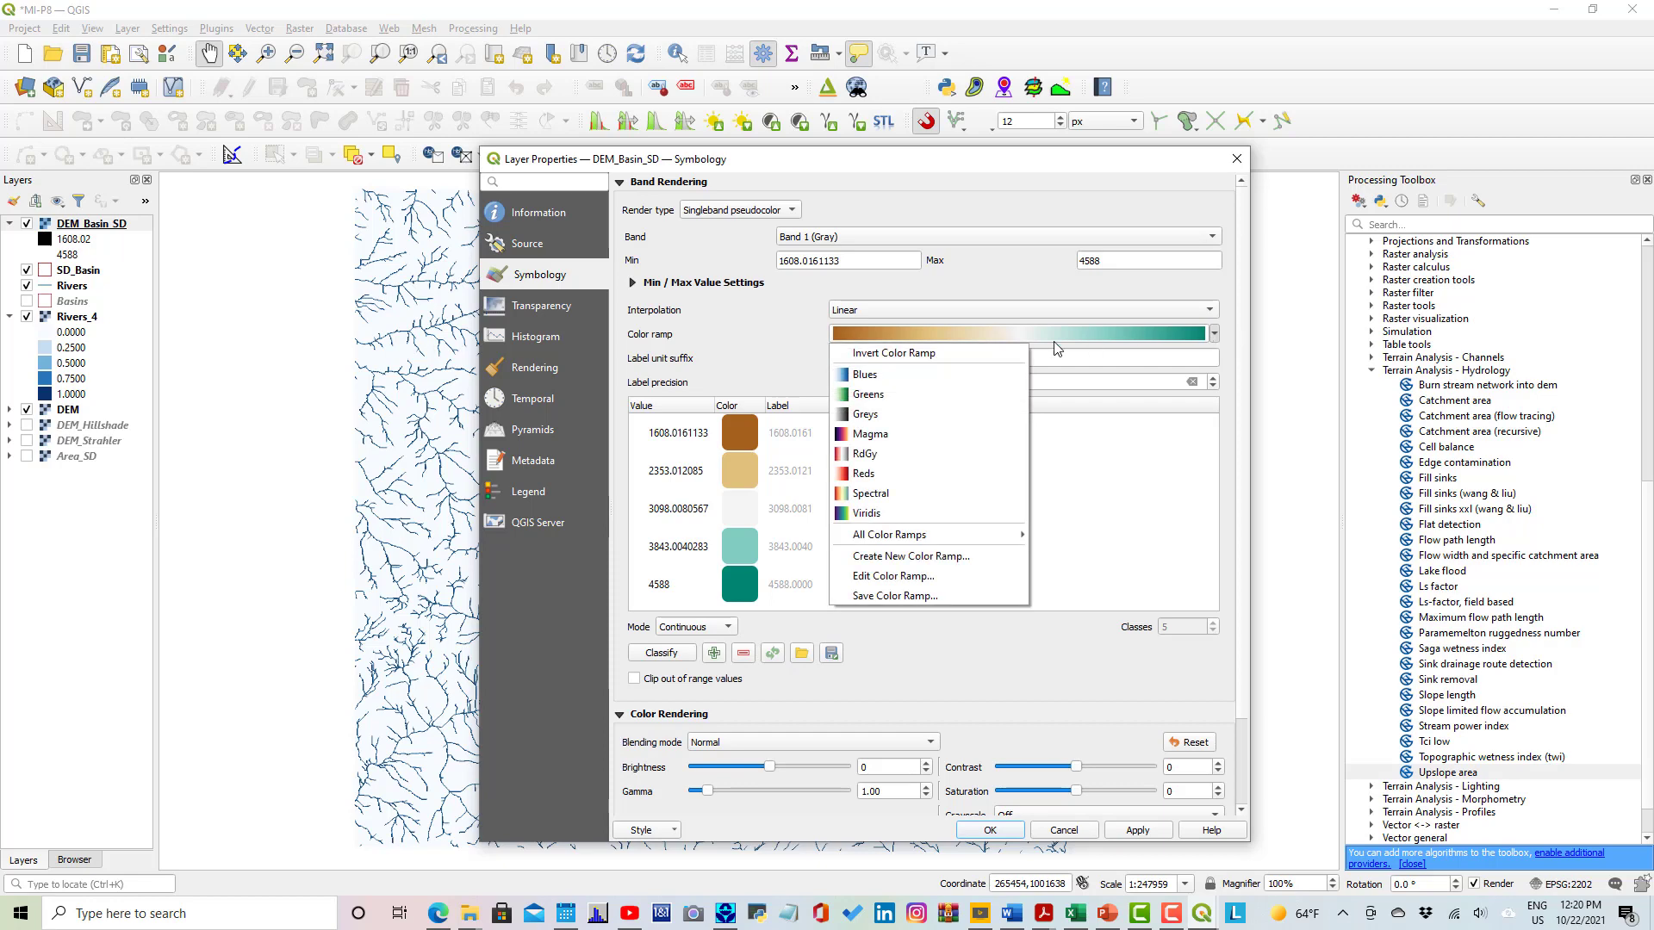
{"action": "left_click", "coordinate": [838, 355]}
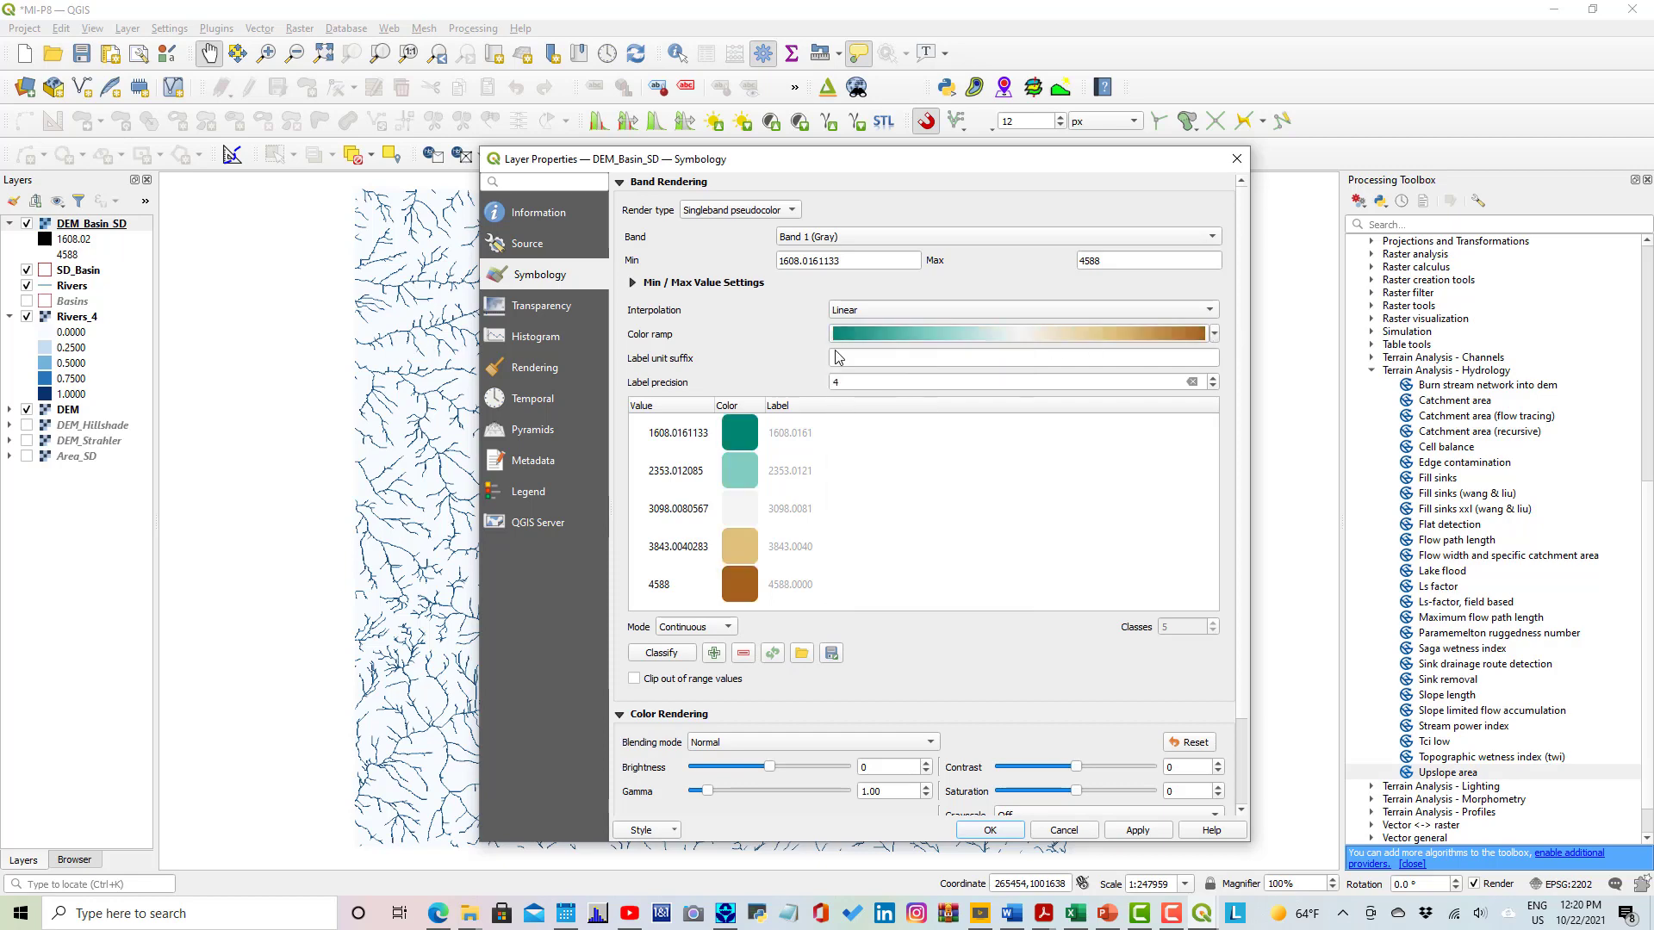
{"action": "left_click", "coordinate": [676, 654]}
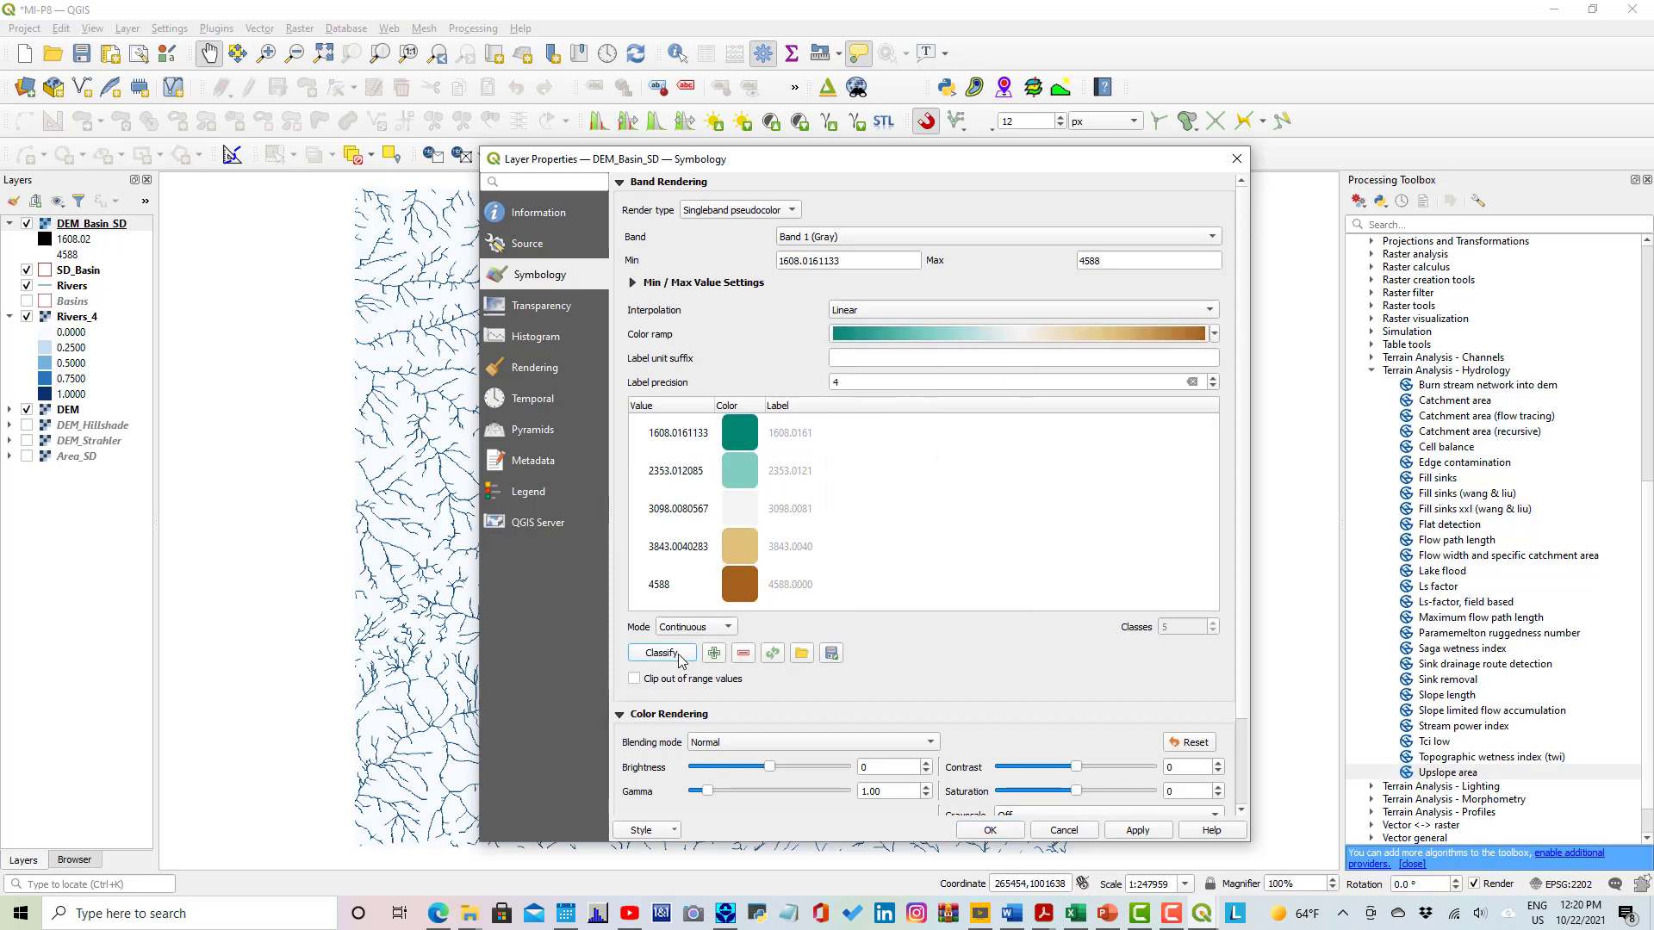
{"action": "left_click", "coordinate": [1145, 832]}
{"action": "left_click_drag", "start_coordinate": [1041, 159], "coordinate": [1147, 127]}
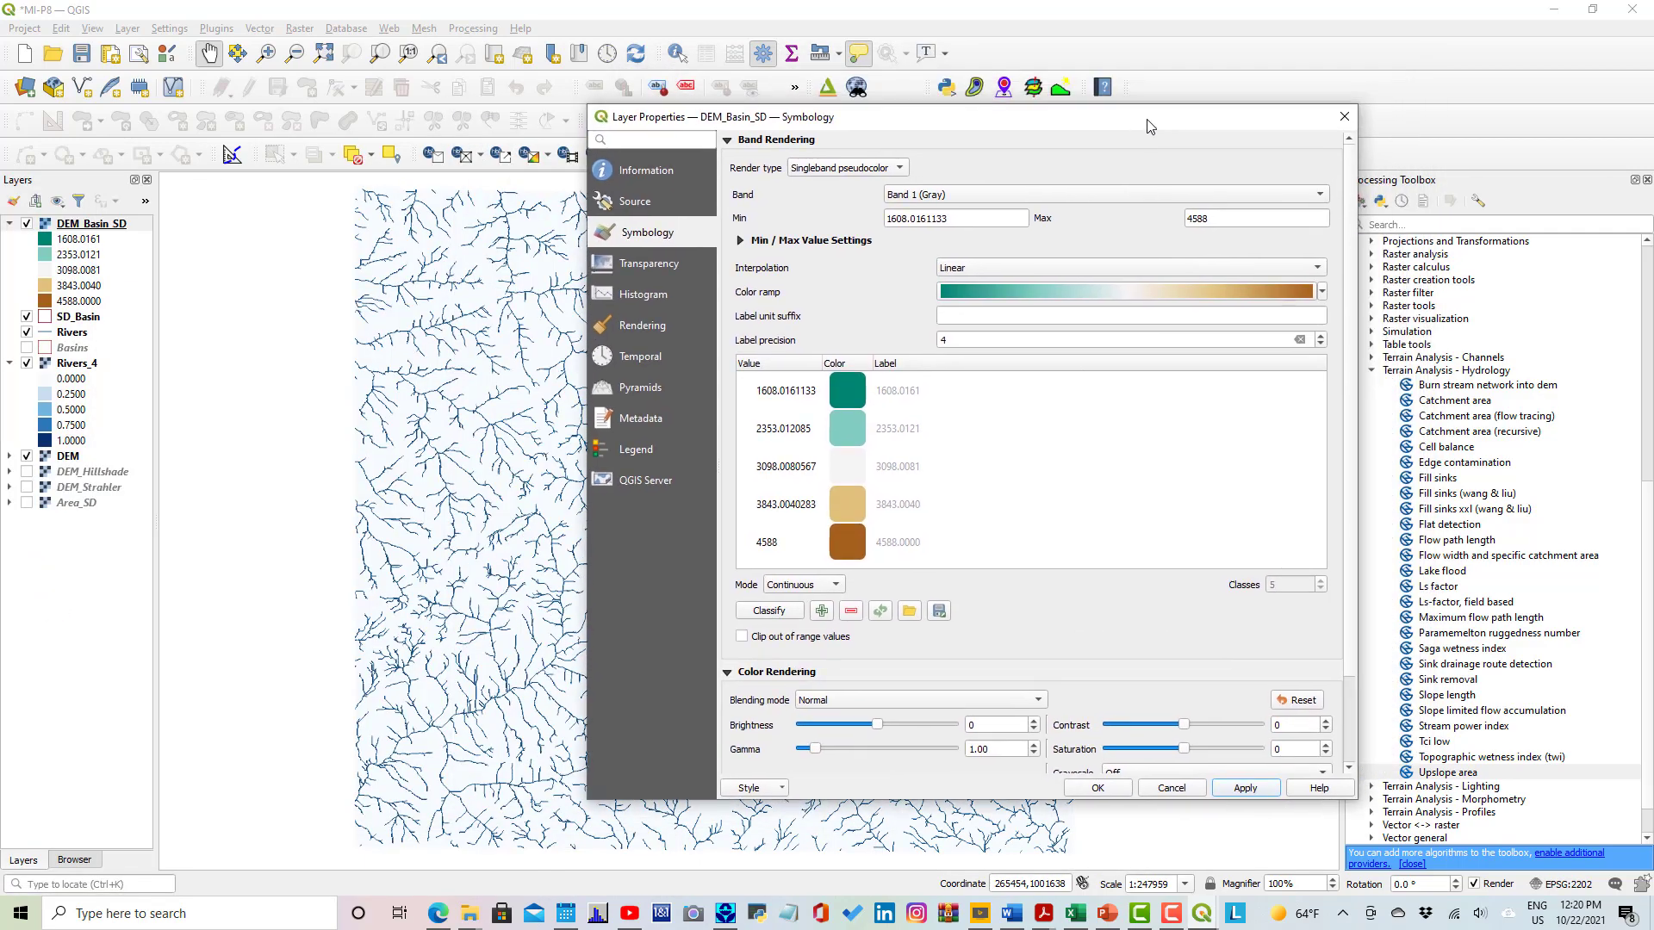
{"action": "left_click", "coordinate": [1097, 788]}
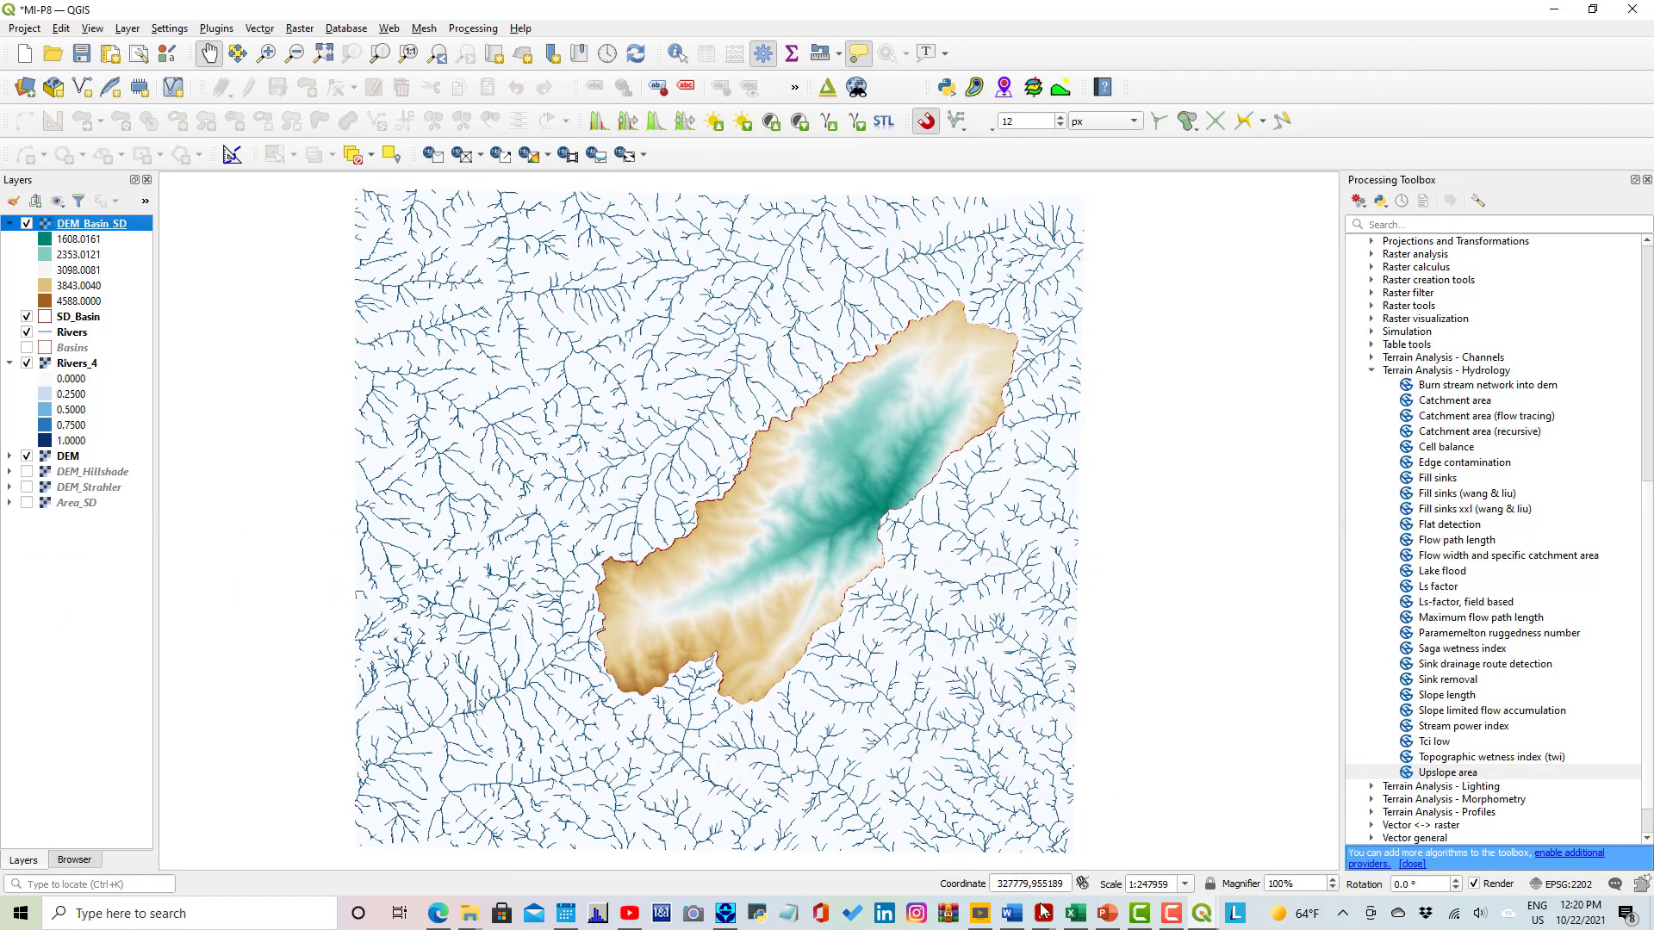
Switch to PowerPoint to read slide 17 on extracting the basin's drainage network, and return to QGIS.
{"action": "left_click", "coordinate": [1108, 913]}
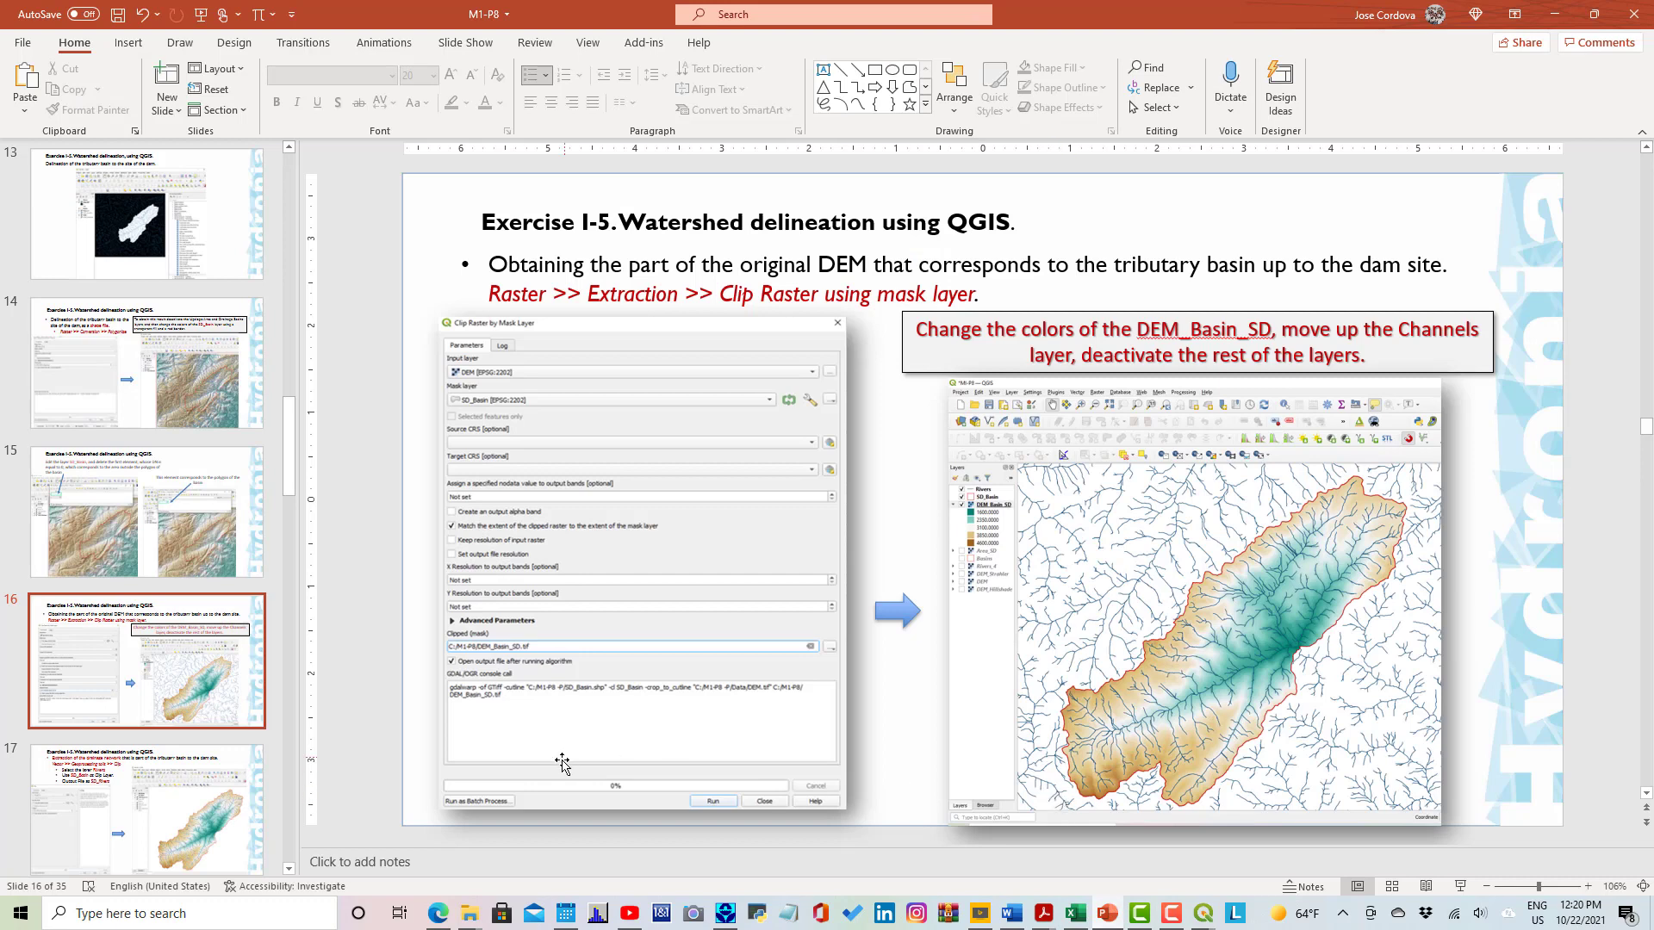
{"action": "left_click", "coordinate": [197, 774]}
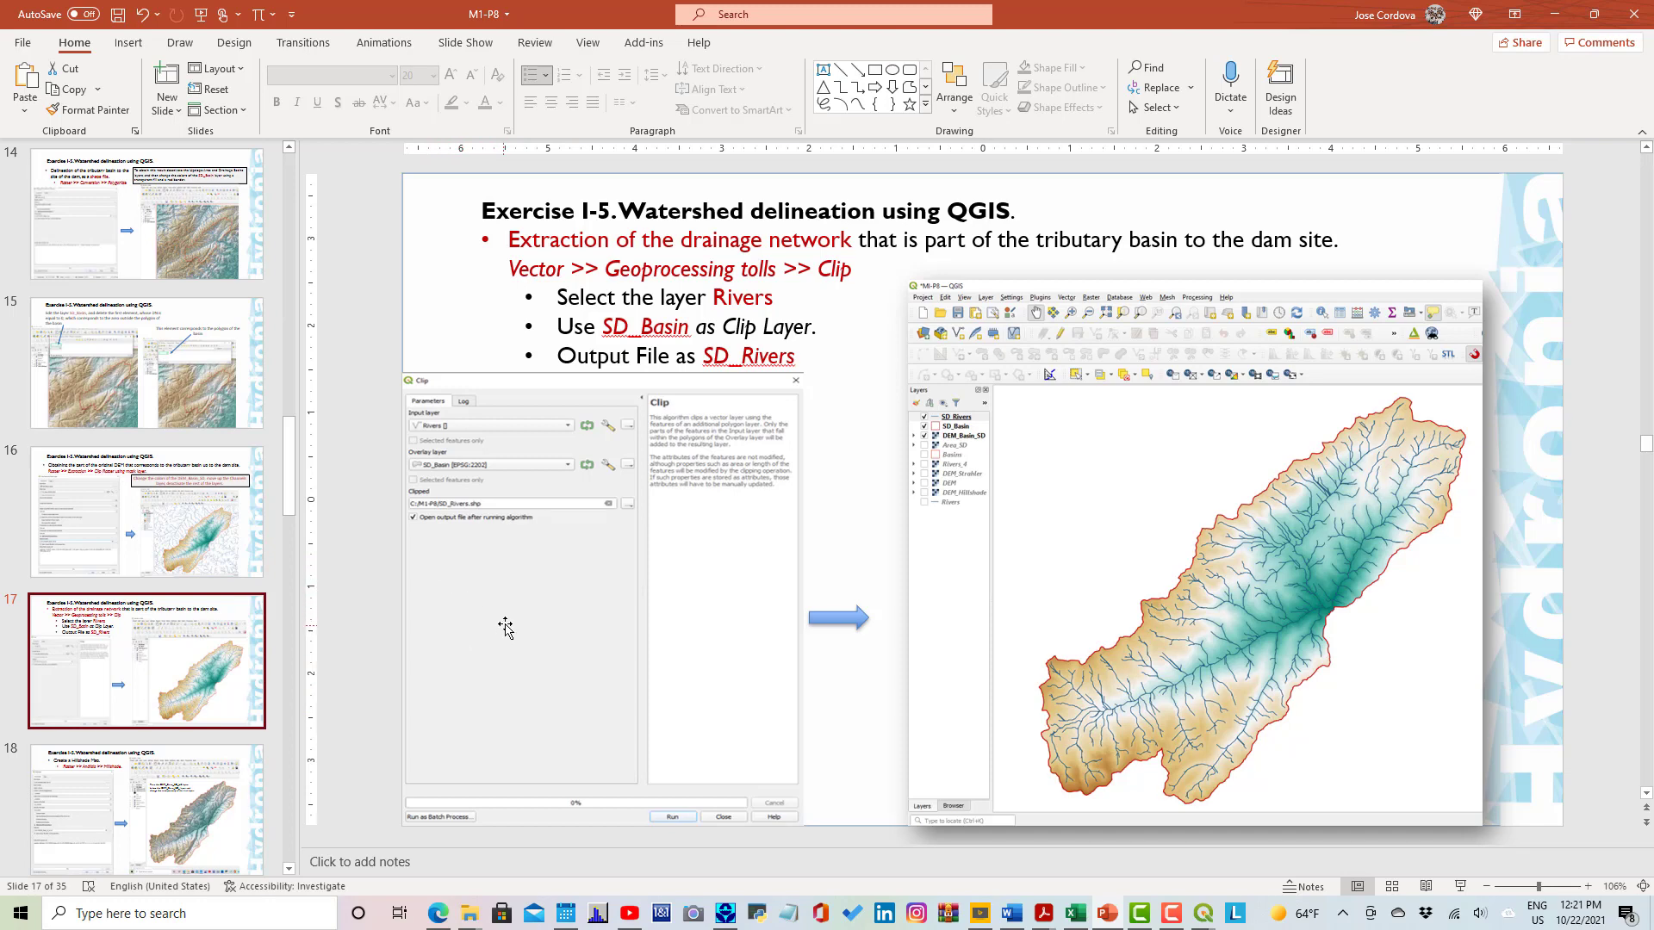
{"action": "left_click", "coordinate": [1203, 913]}
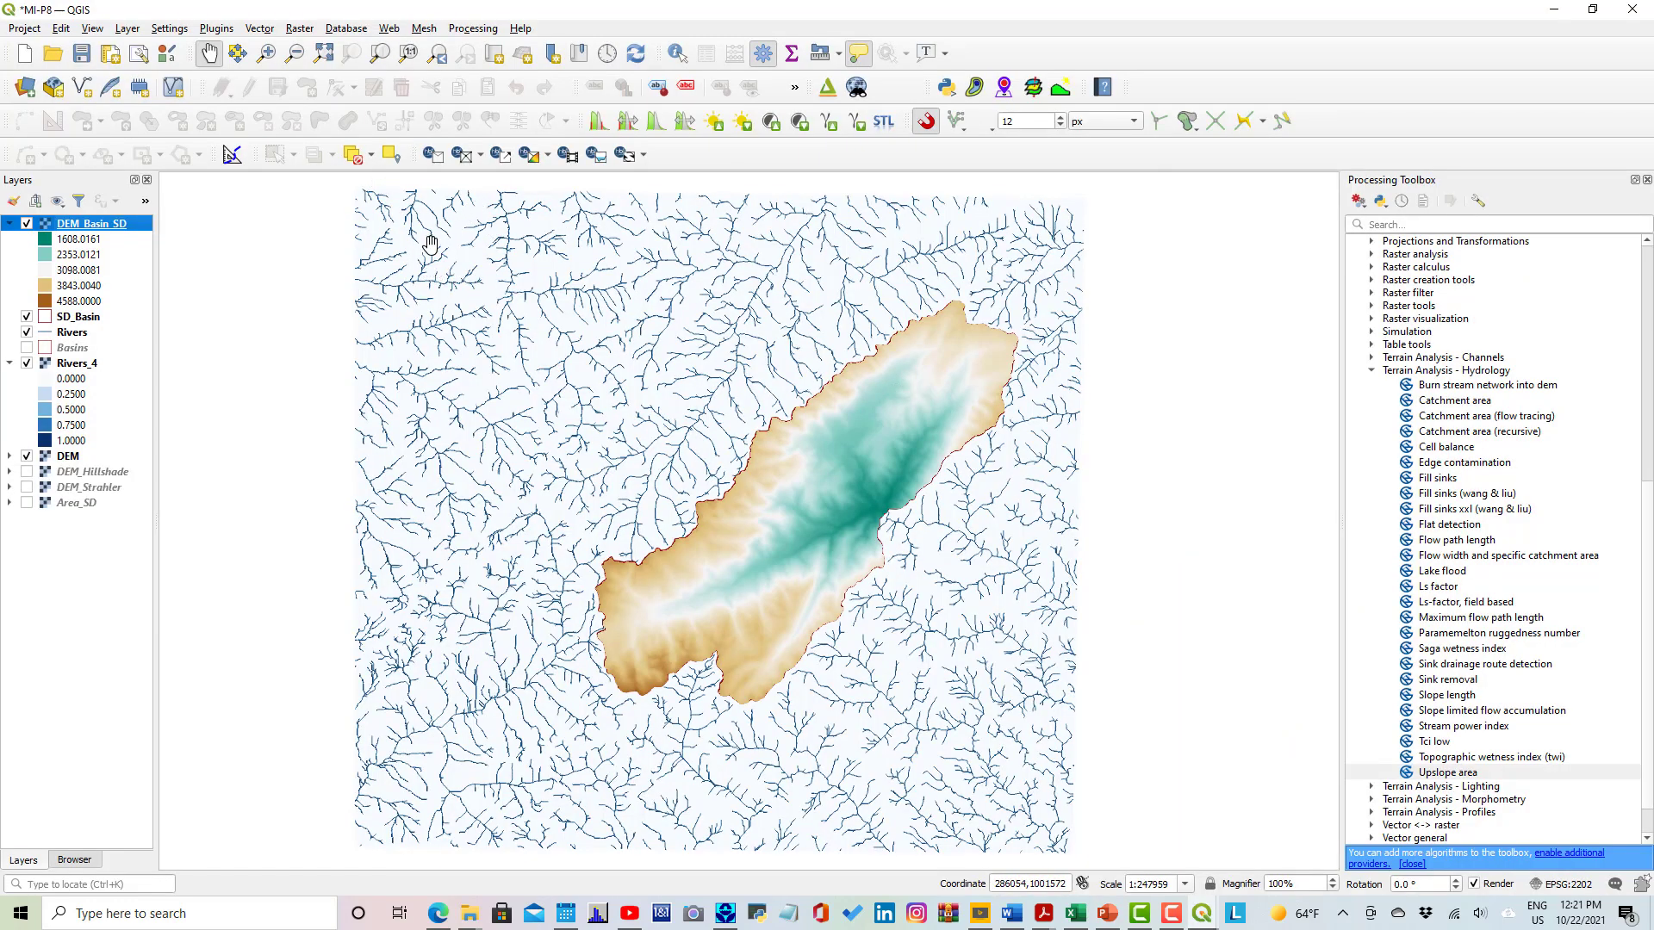
Open the vector Clip geoprocessing tool and choose Rivers as the input layer and SD_Basin as the overlay layer.
{"action": "left_click", "coordinate": [262, 29]}
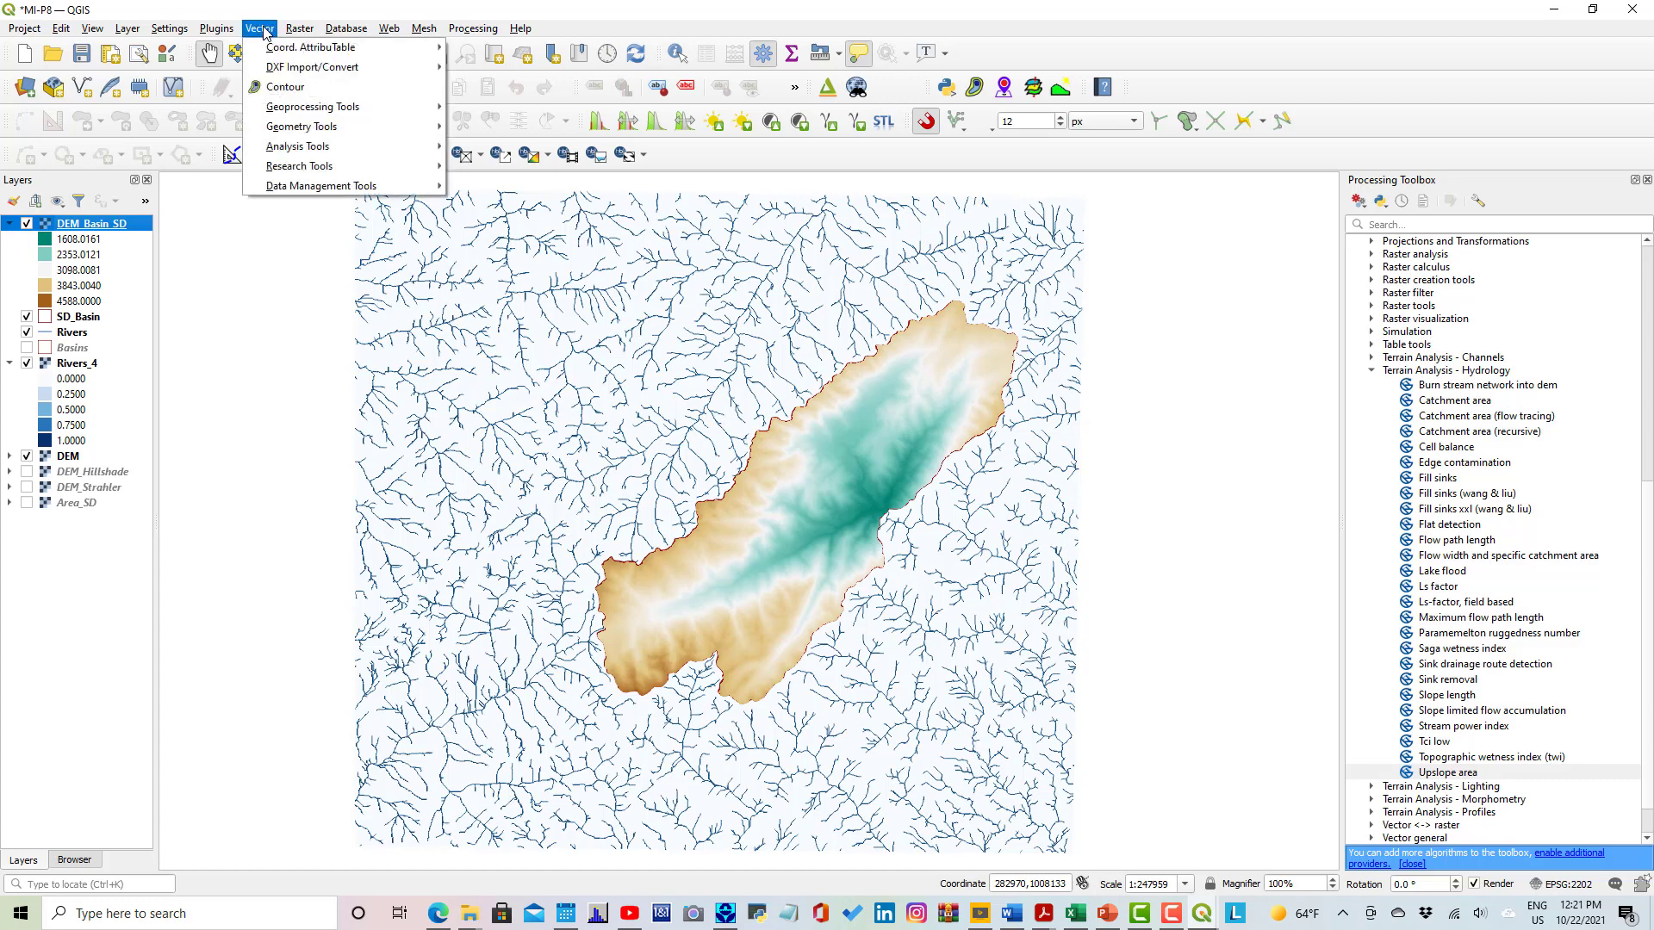
{"action": "mouse_move", "coordinate": [278, 93]}
{"action": "mouse_move", "coordinate": [275, 112]}
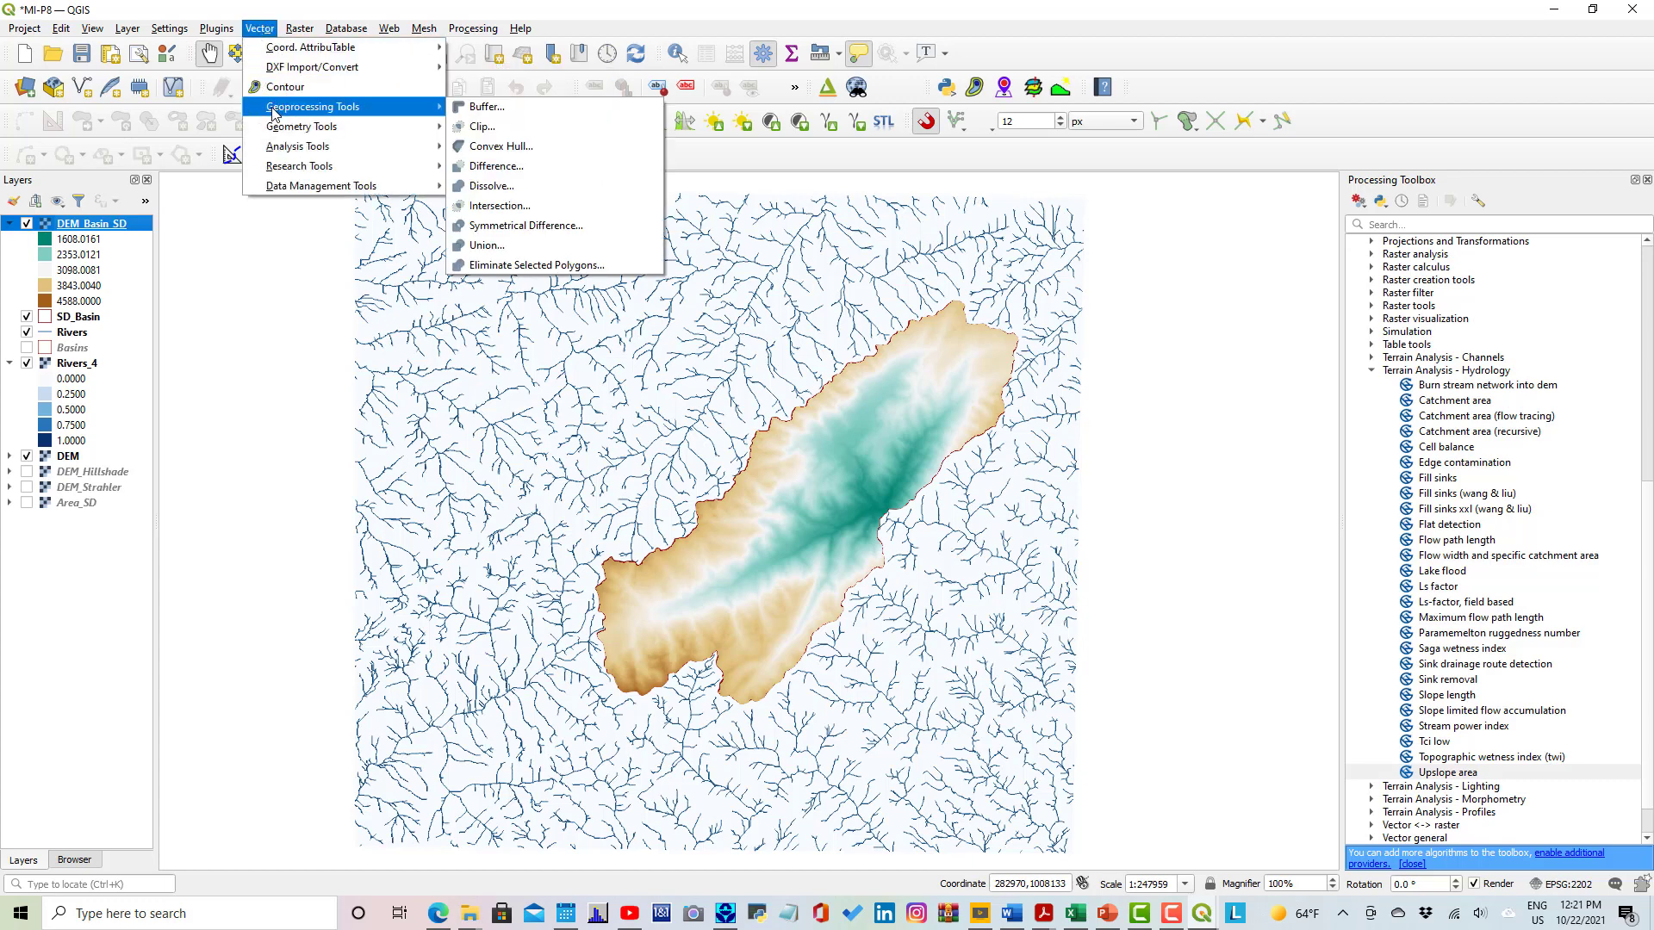
{"action": "left_click", "coordinate": [482, 127]}
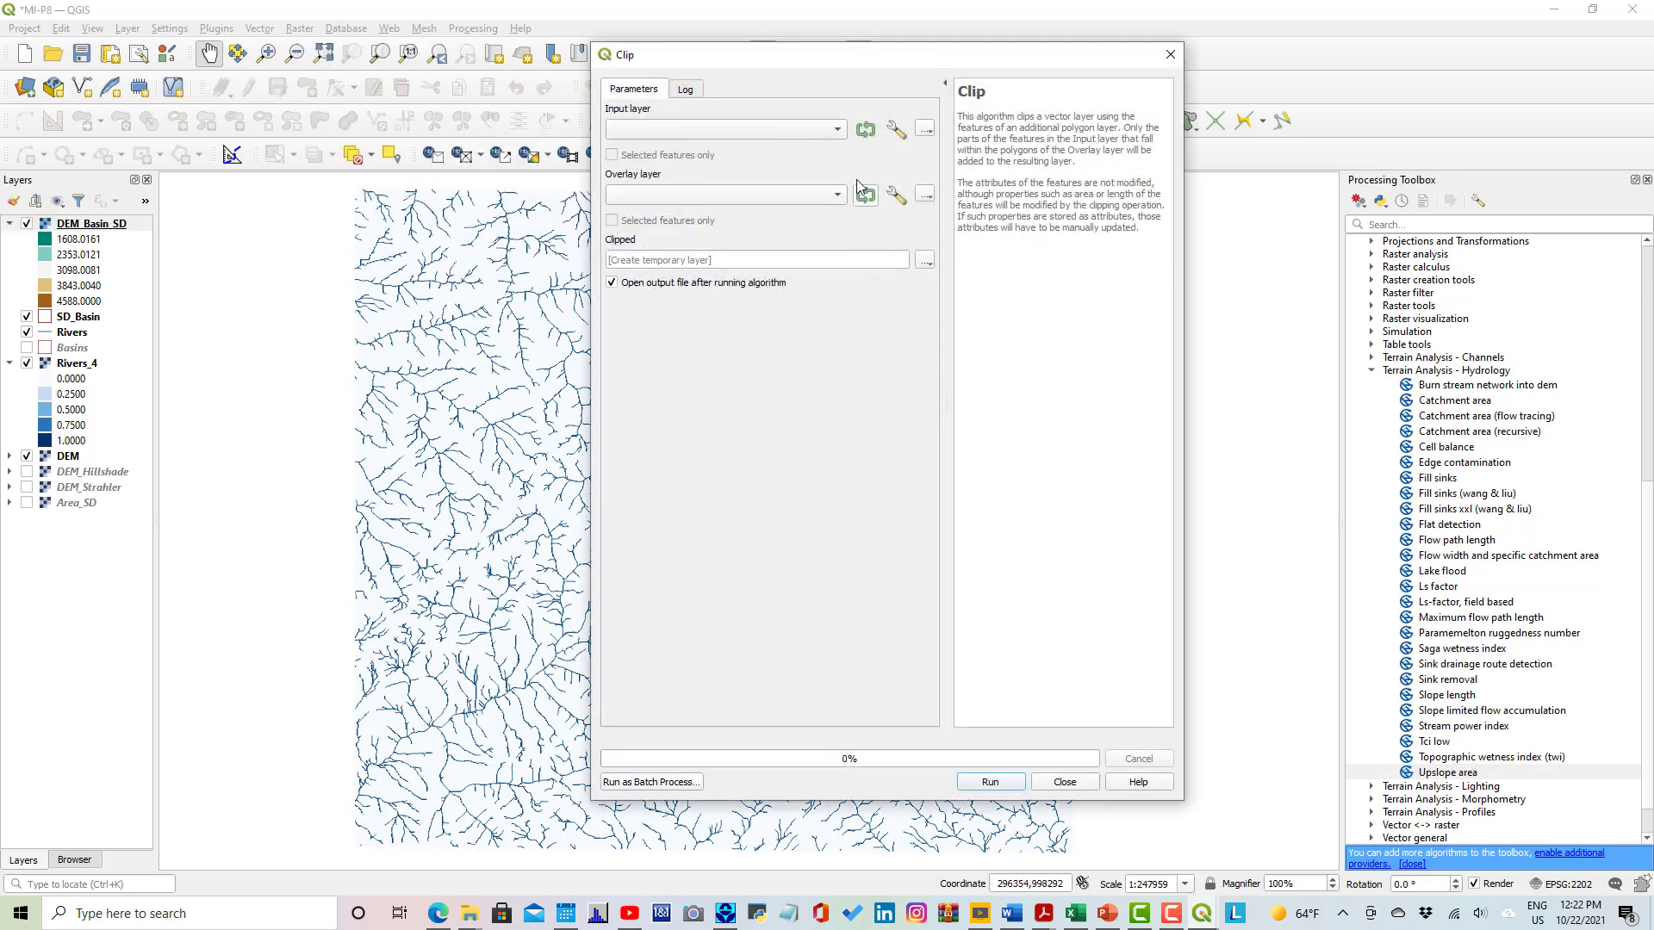
{"action": "left_click", "coordinate": [840, 134]}
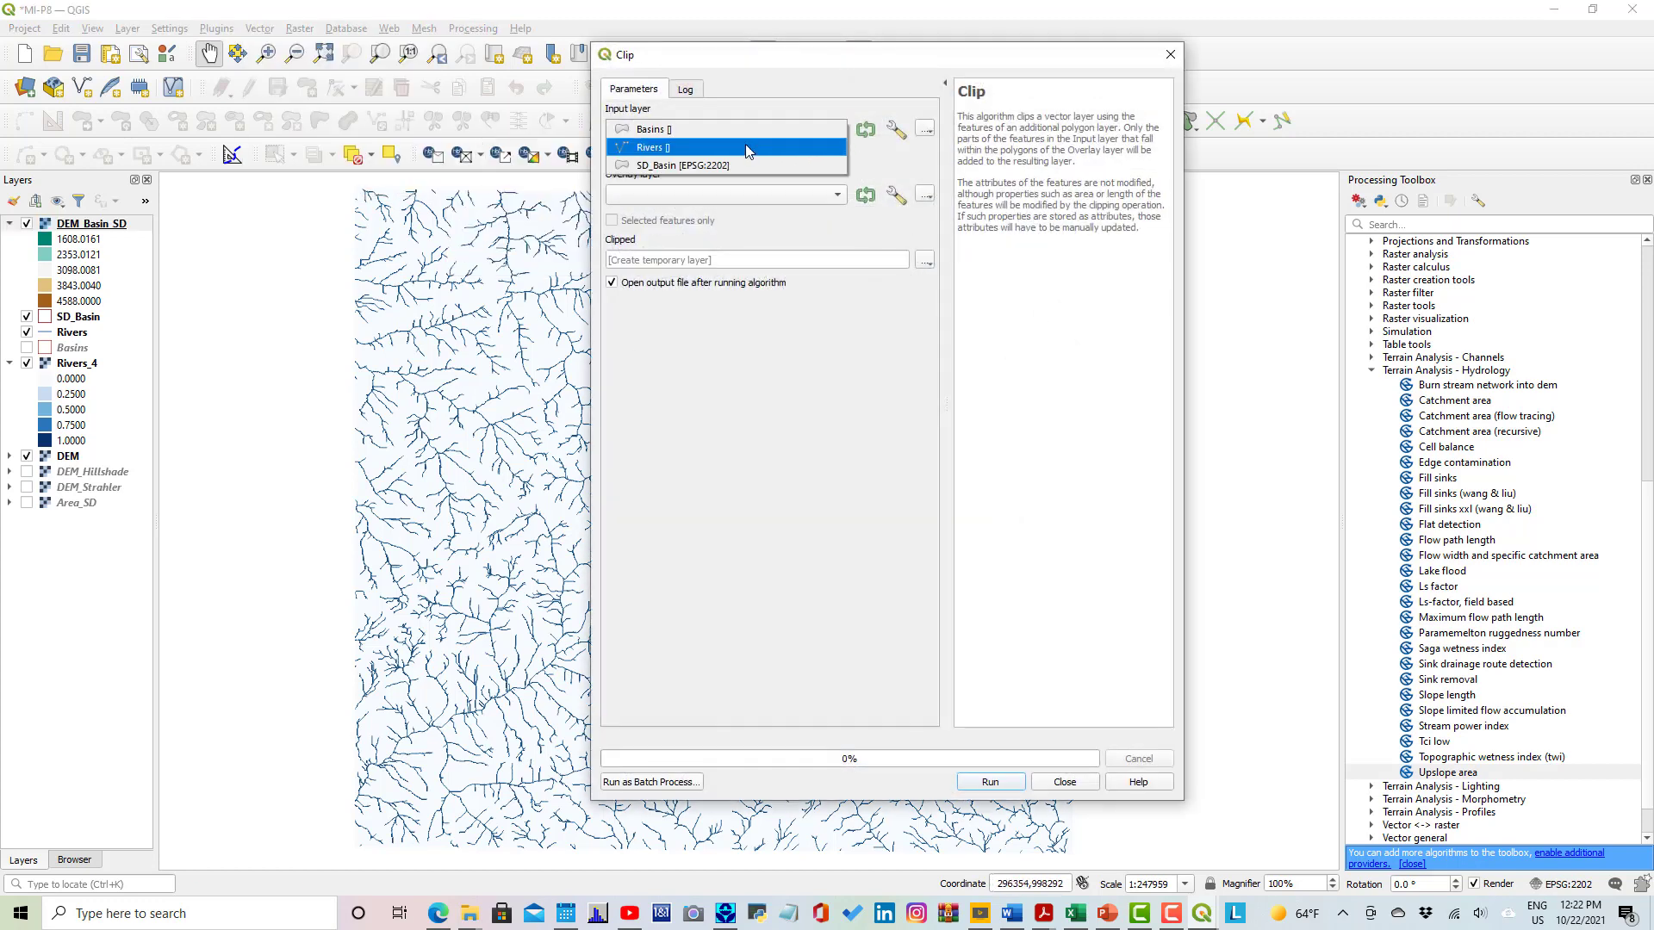
{"action": "left_click", "coordinate": [652, 149]}
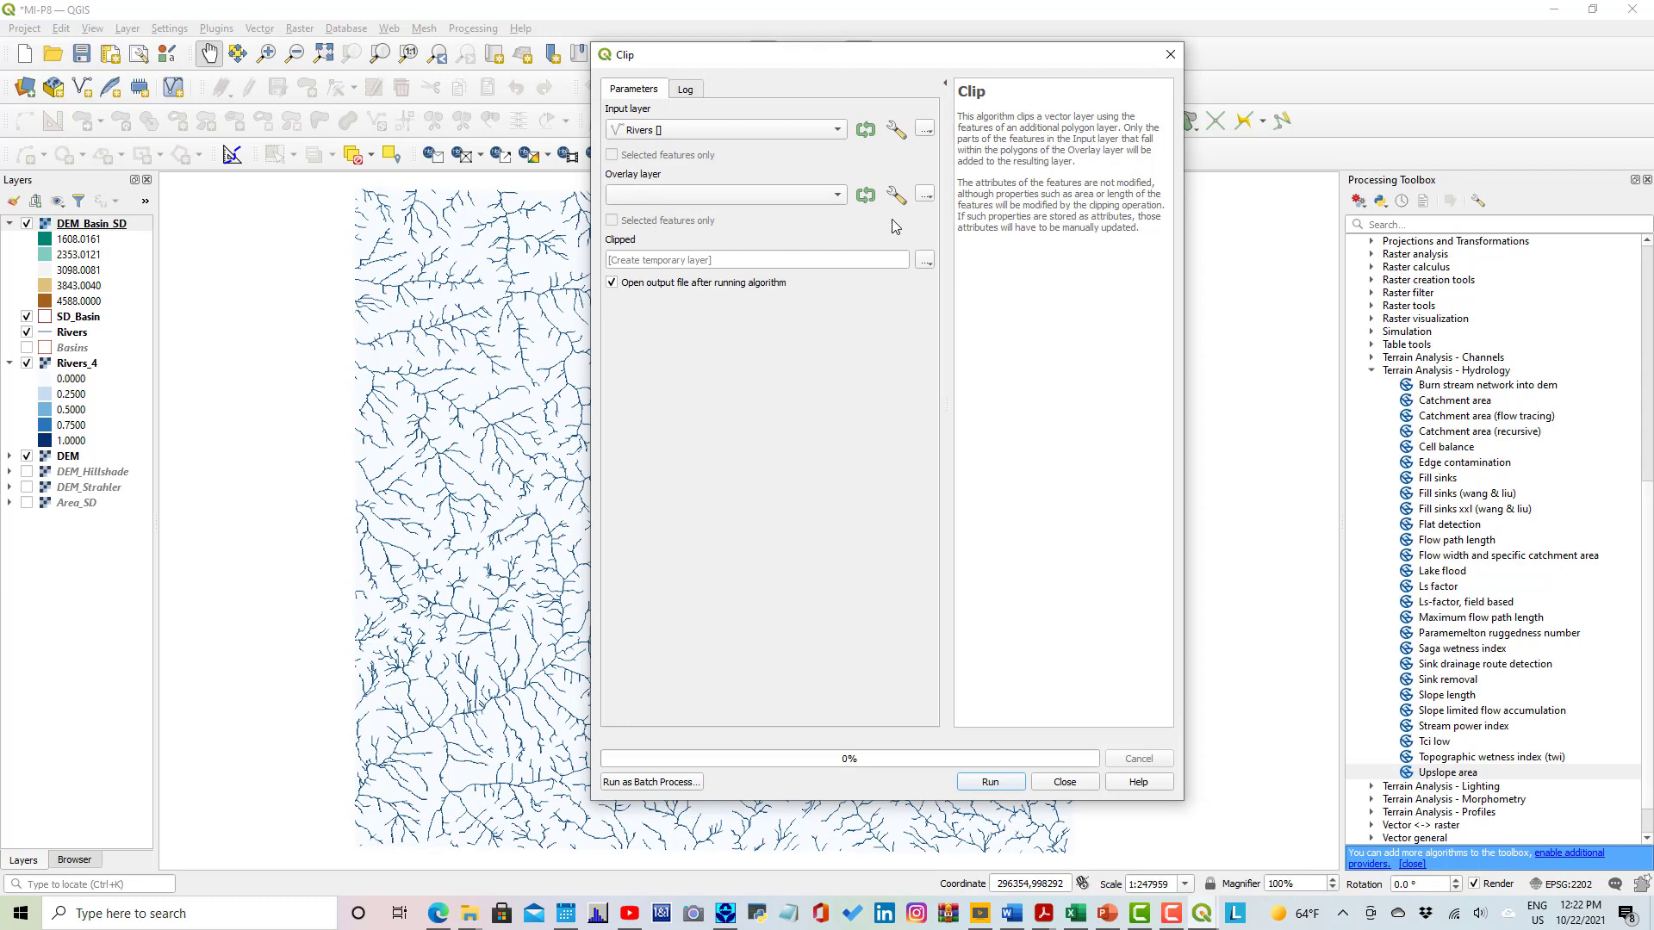
{"action": "left_click", "coordinate": [837, 196]}
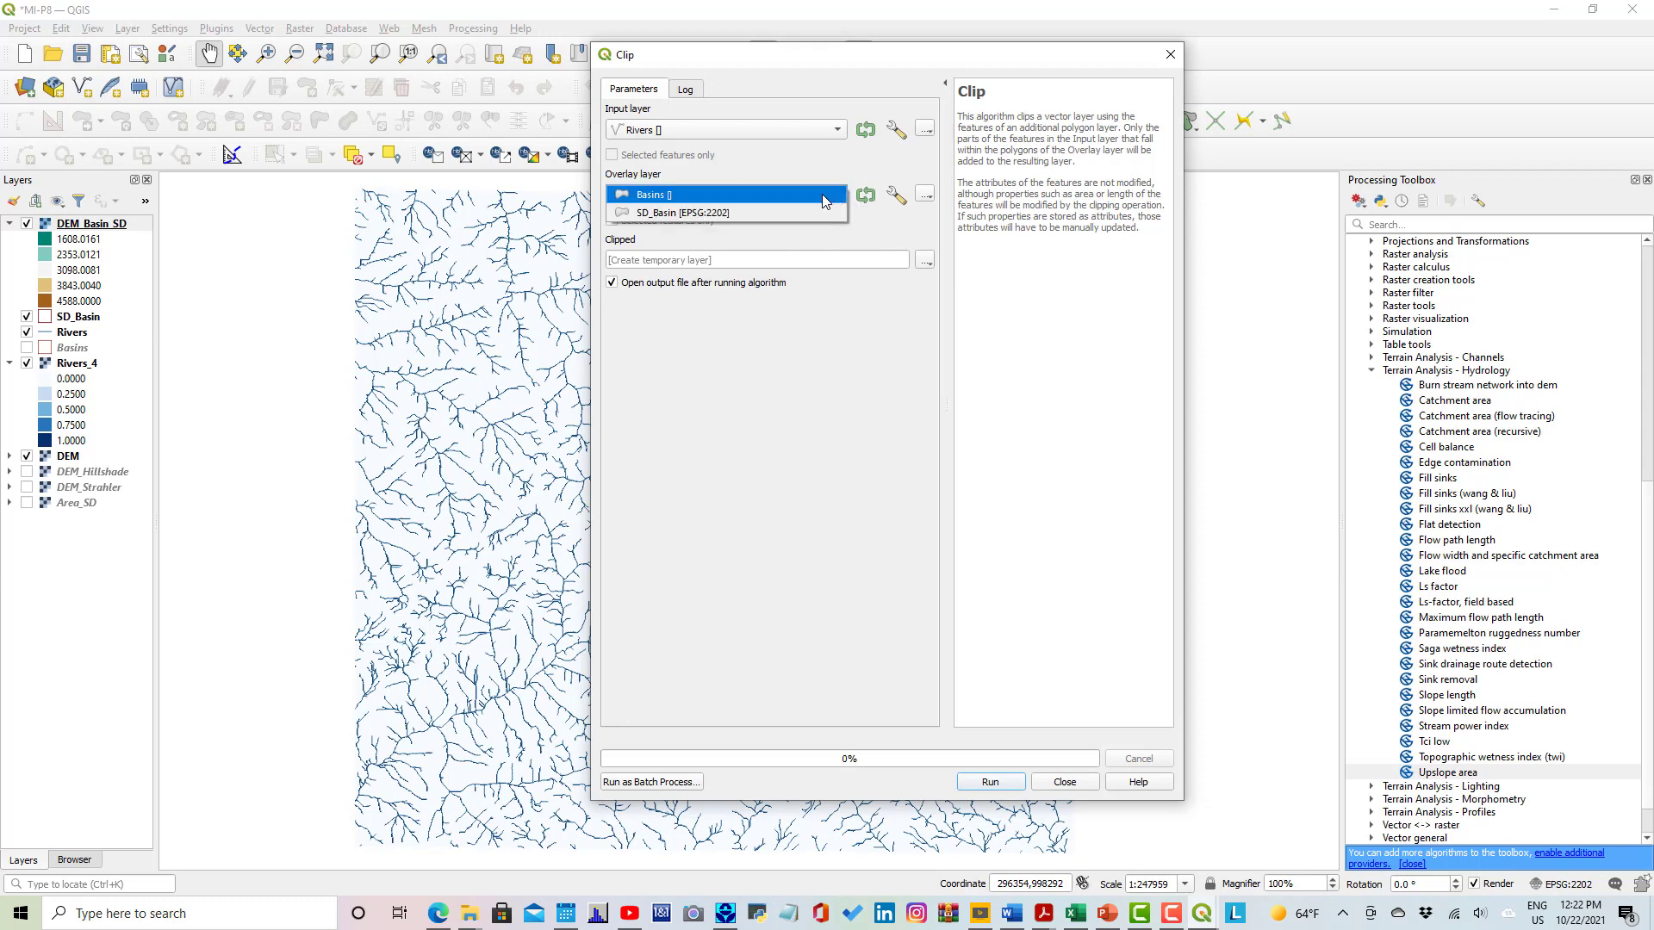
{"action": "left_click", "coordinate": [656, 215]}
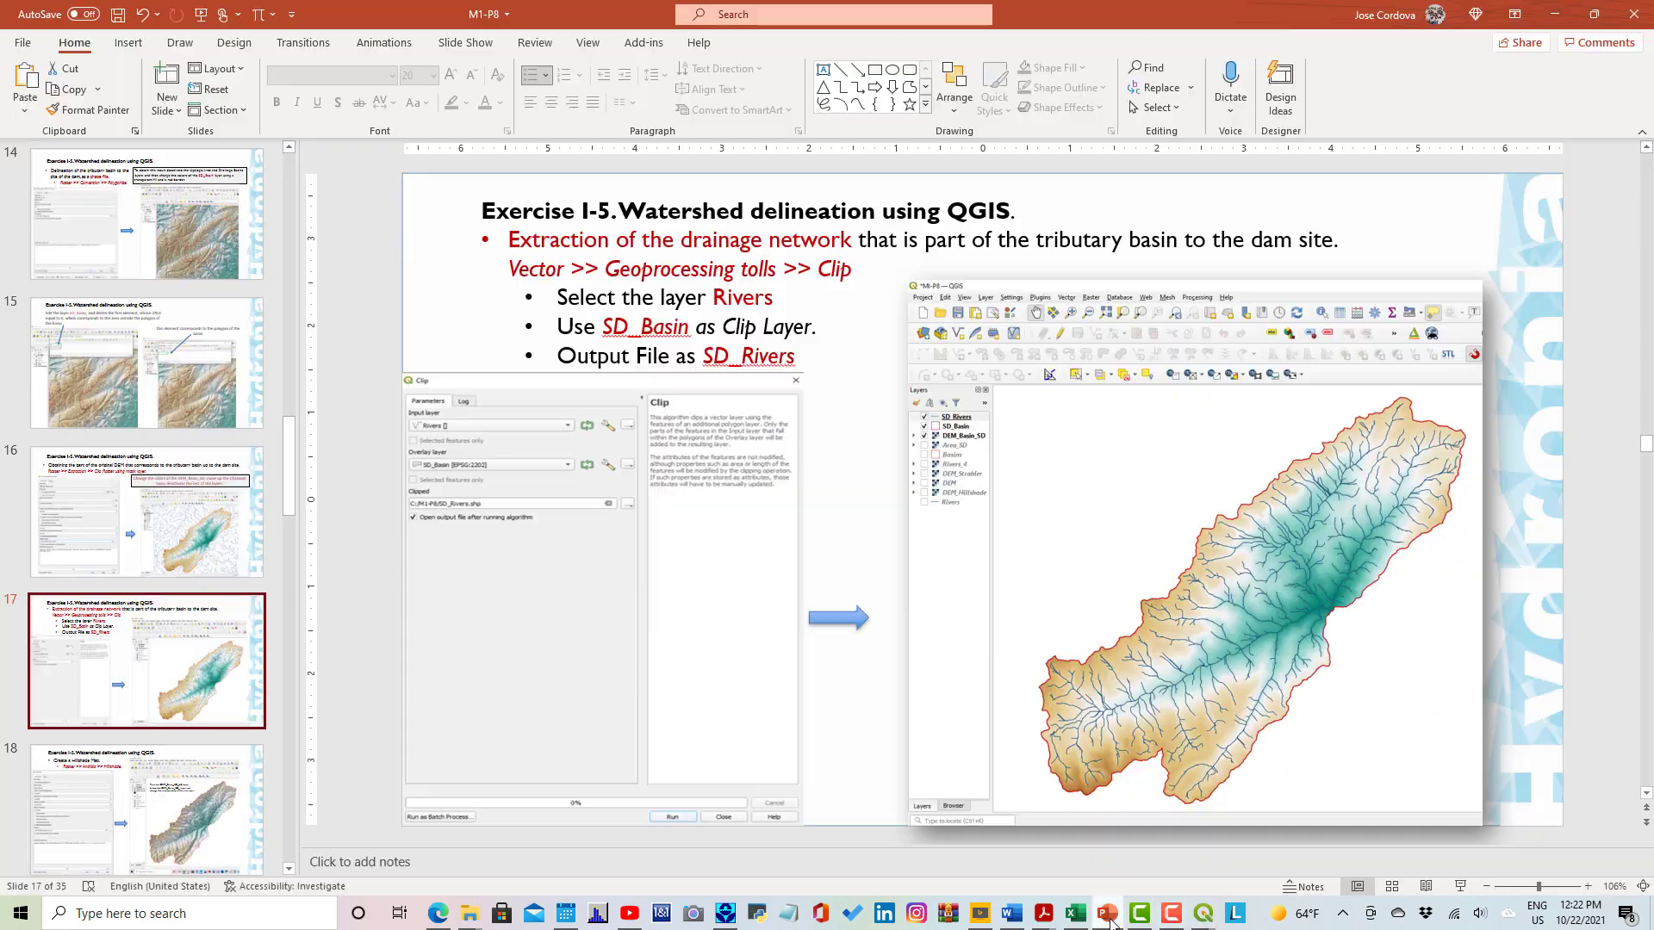
Check the output name on the PowerPoint slide, and run the QGIS clip with output saved as SD_Rivers.shp in C:/M1-P8.
{"action": "left_click", "coordinate": [1108, 913]}
{"action": "mouse_move", "coordinate": [1205, 920]}
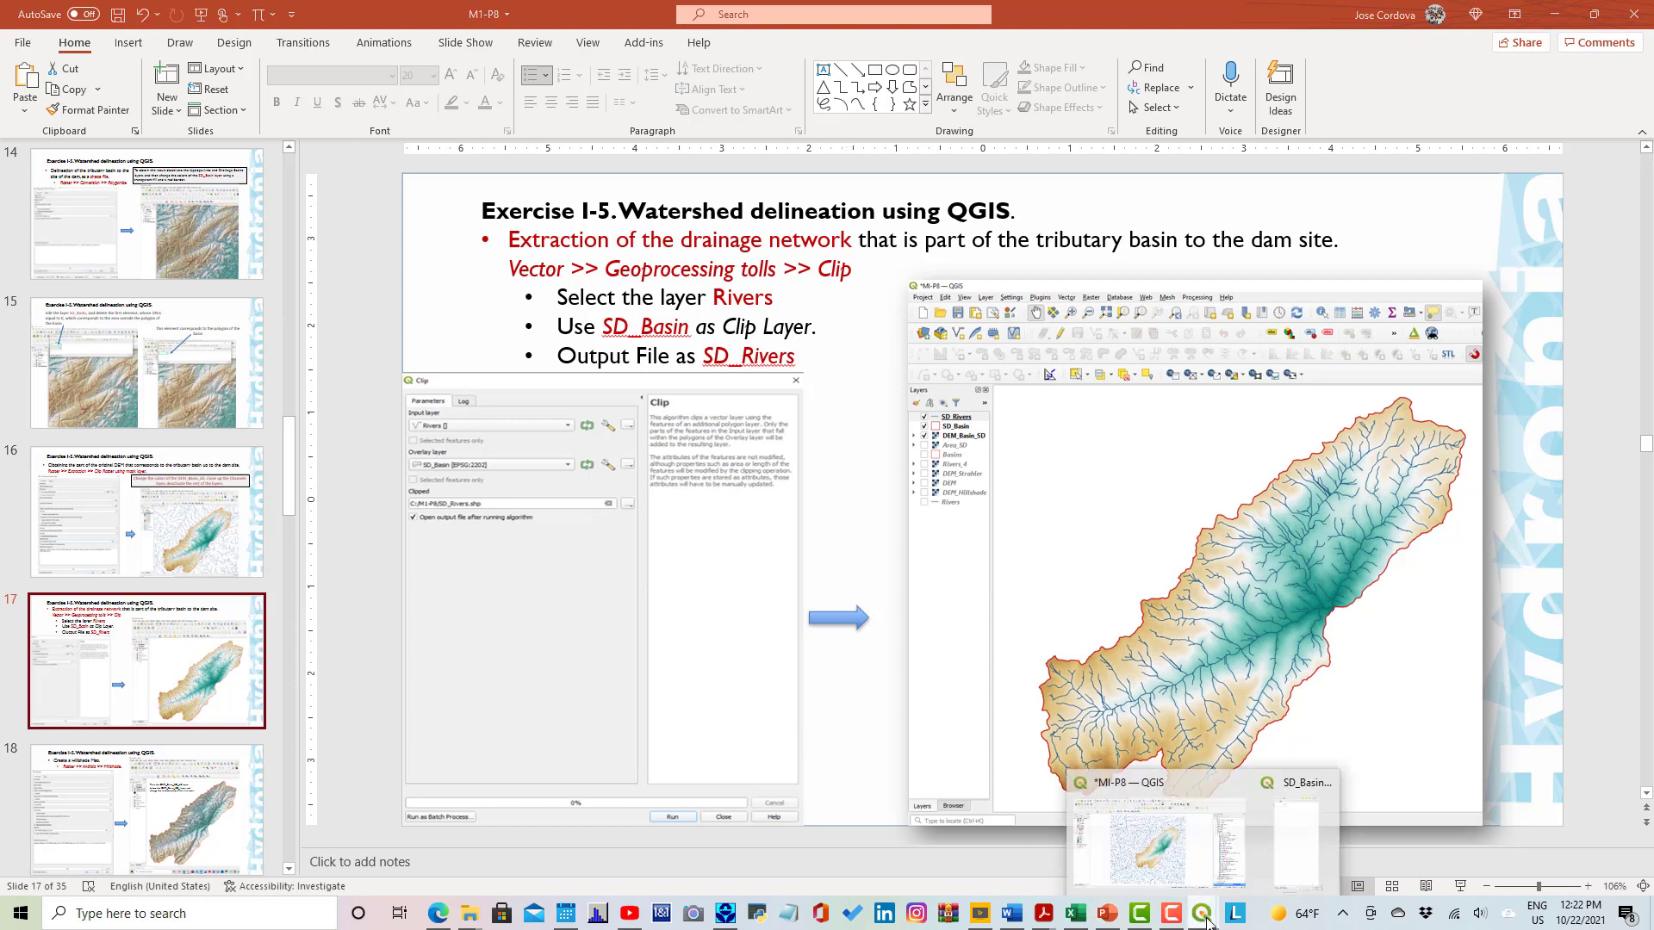
{"action": "left_click", "coordinate": [1185, 871]}
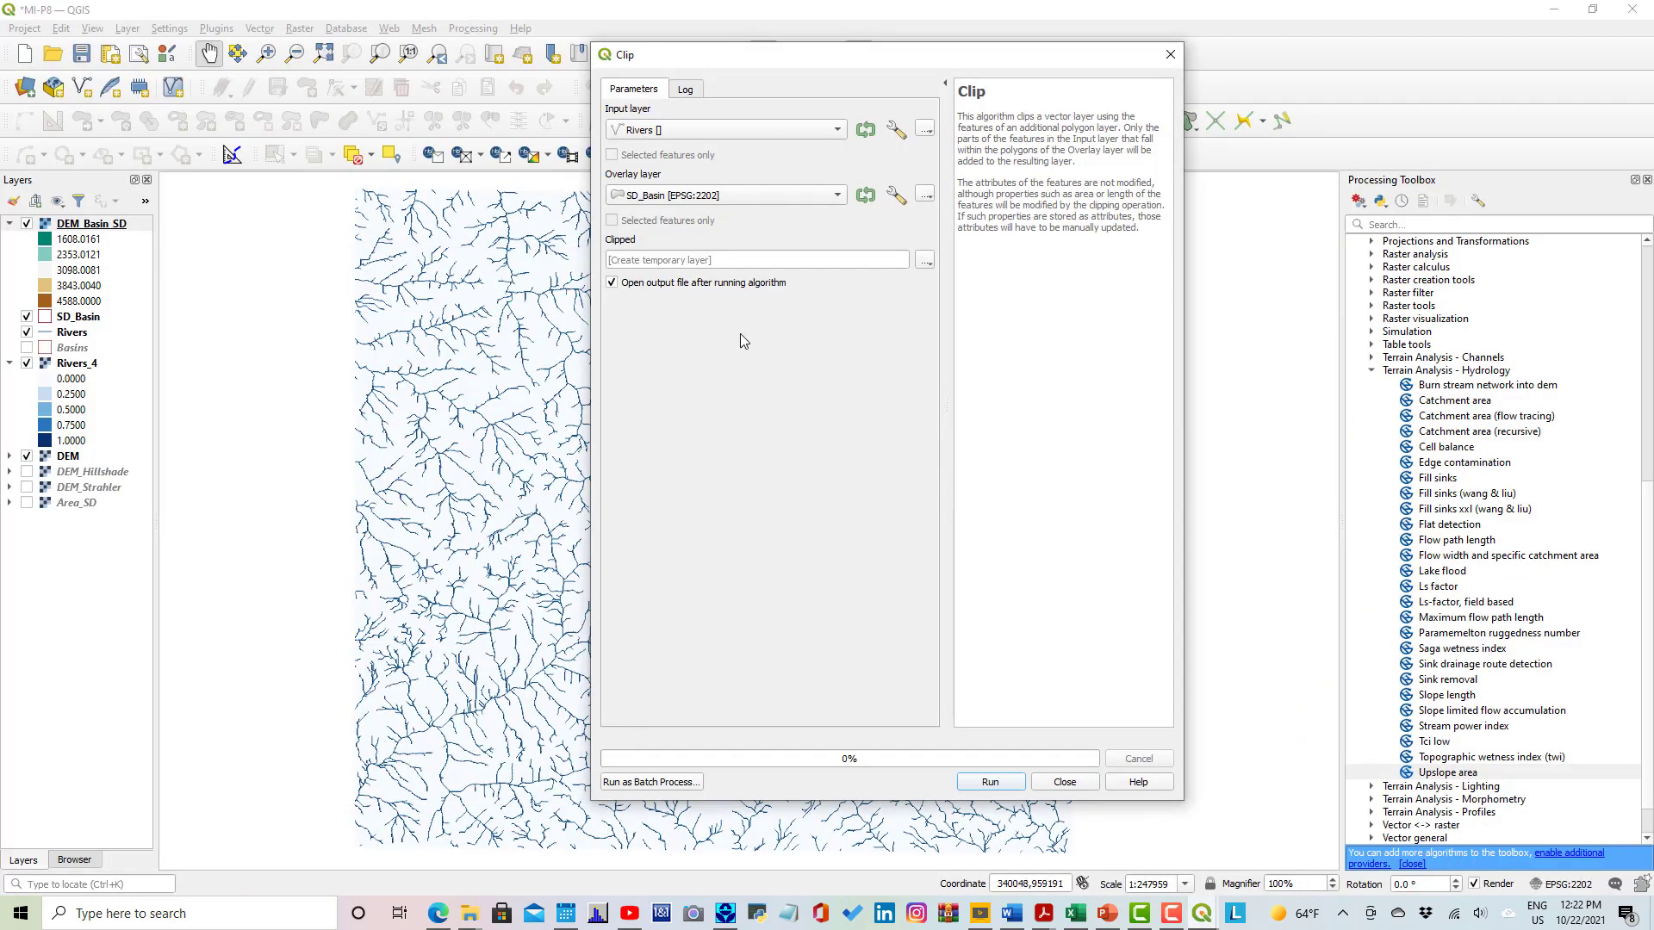
{"action": "left_click", "coordinate": [924, 260]}
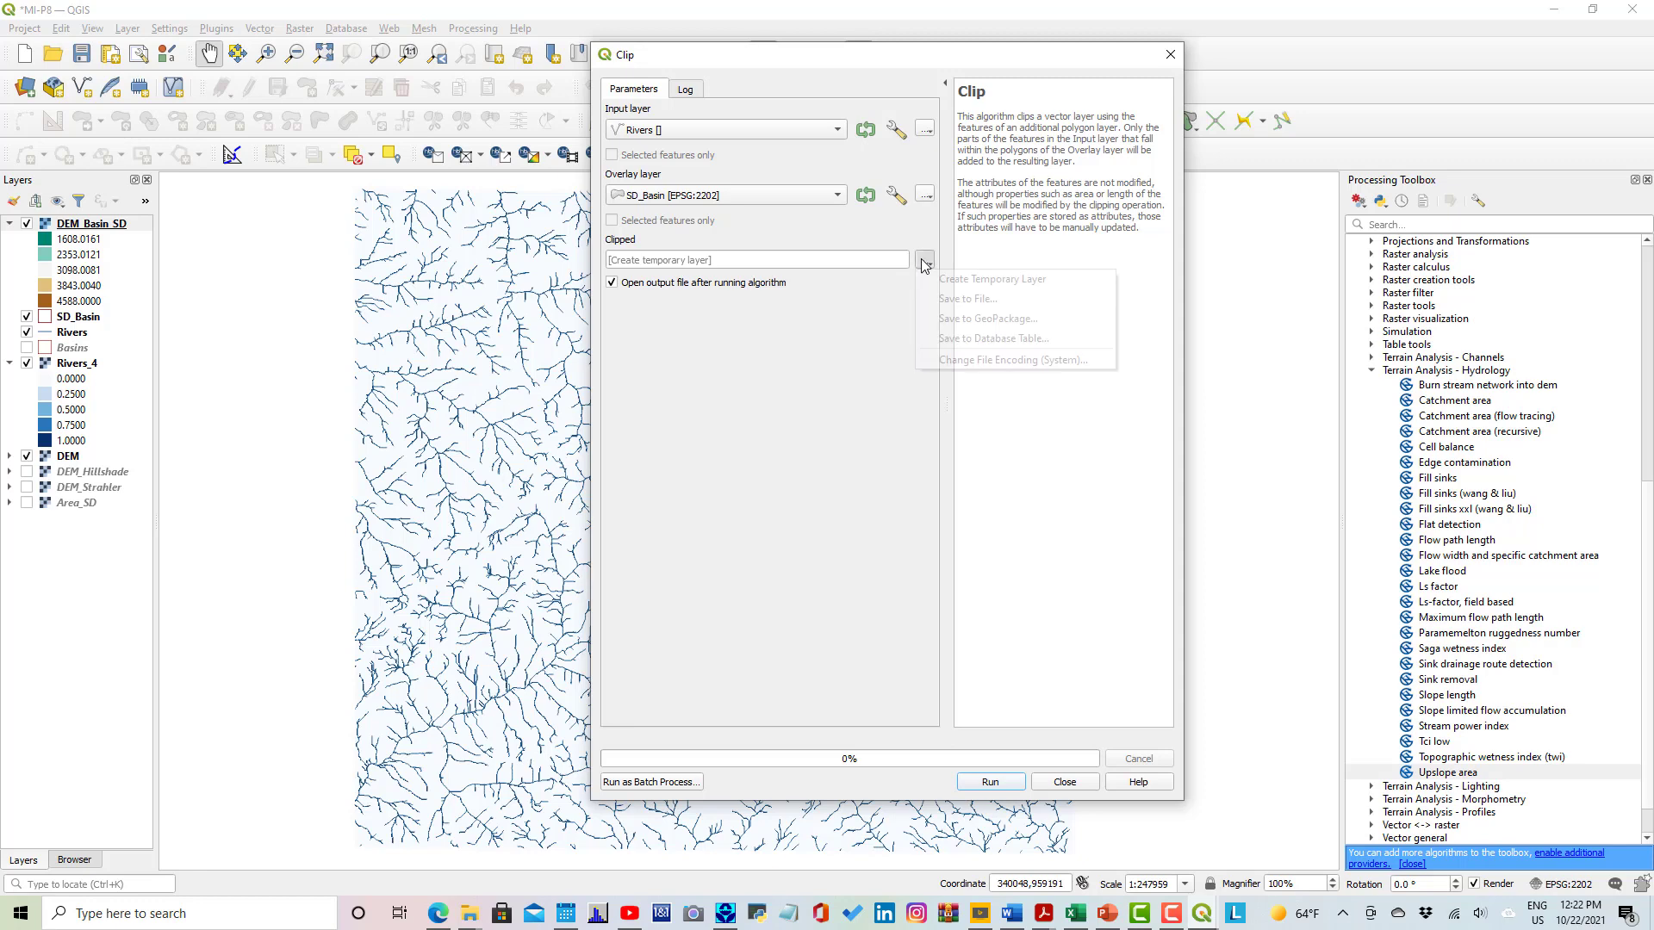
{"action": "left_click", "coordinate": [959, 300]}
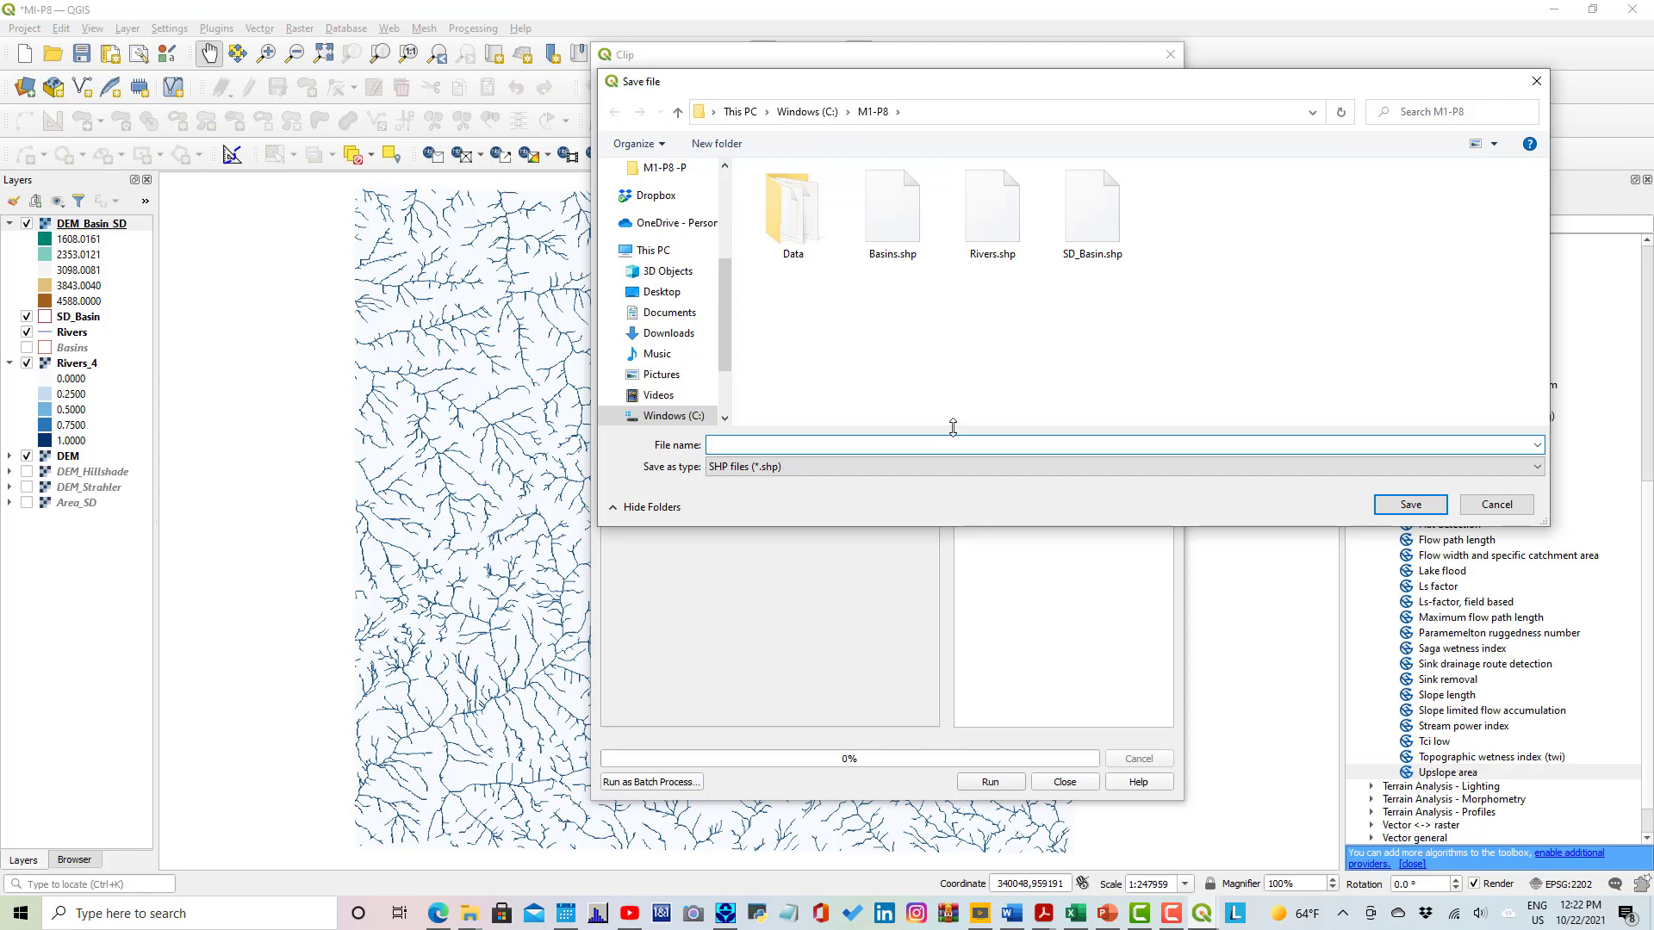
{"action": "type", "text": "SD"}
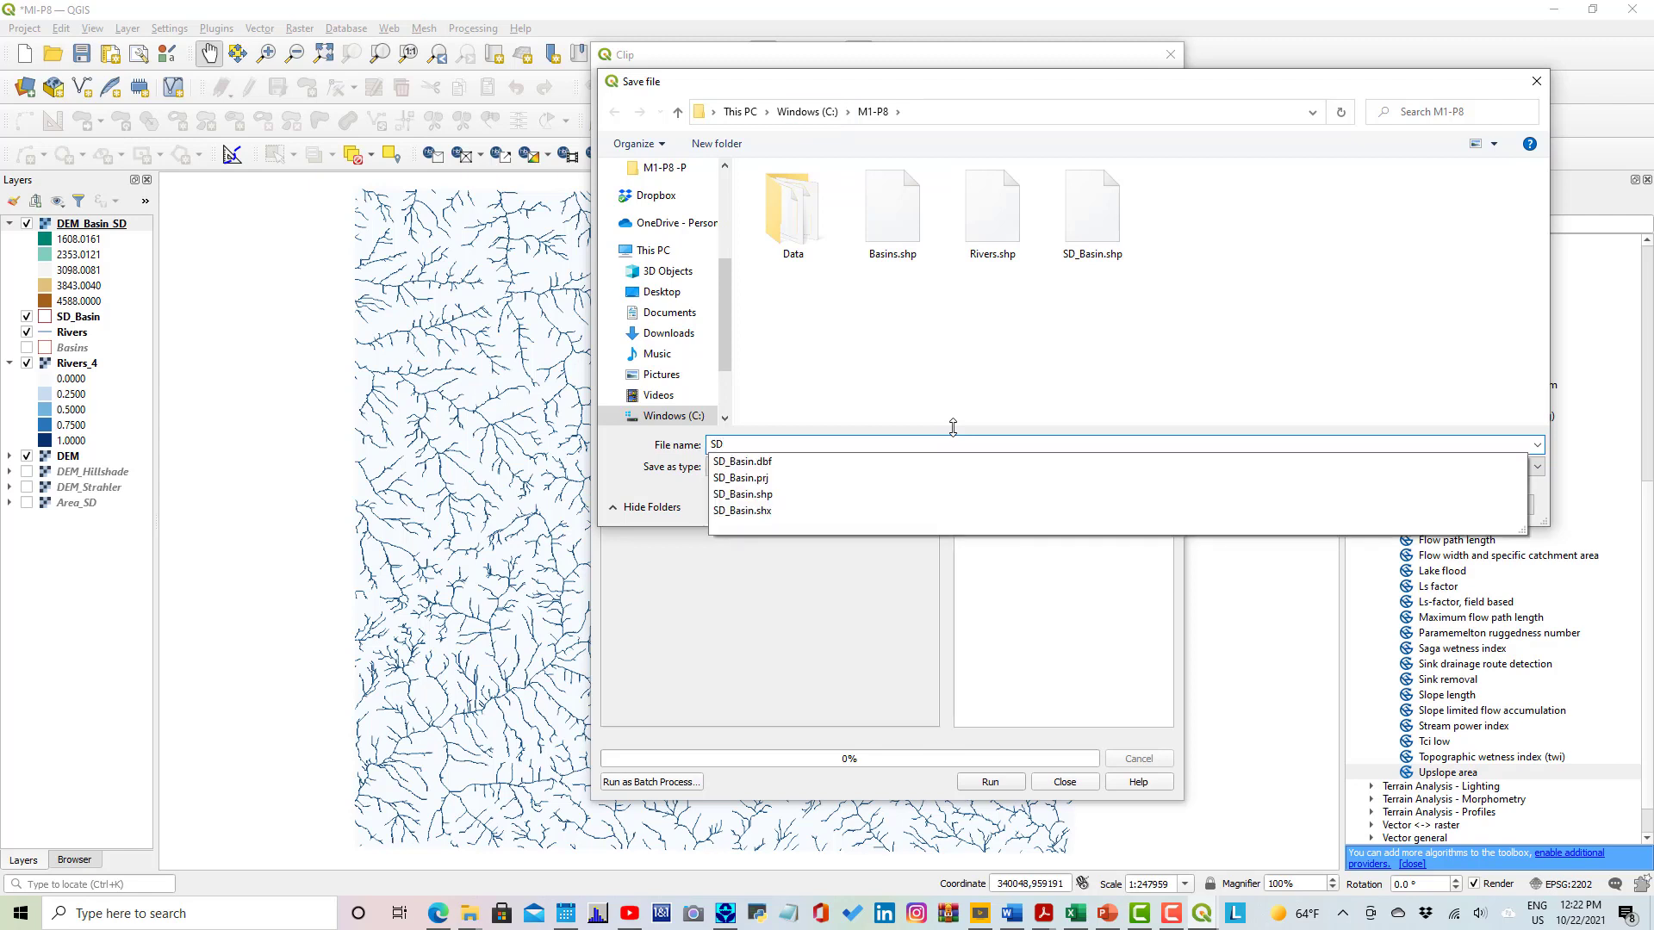
{"action": "type", "text": "_RR"}
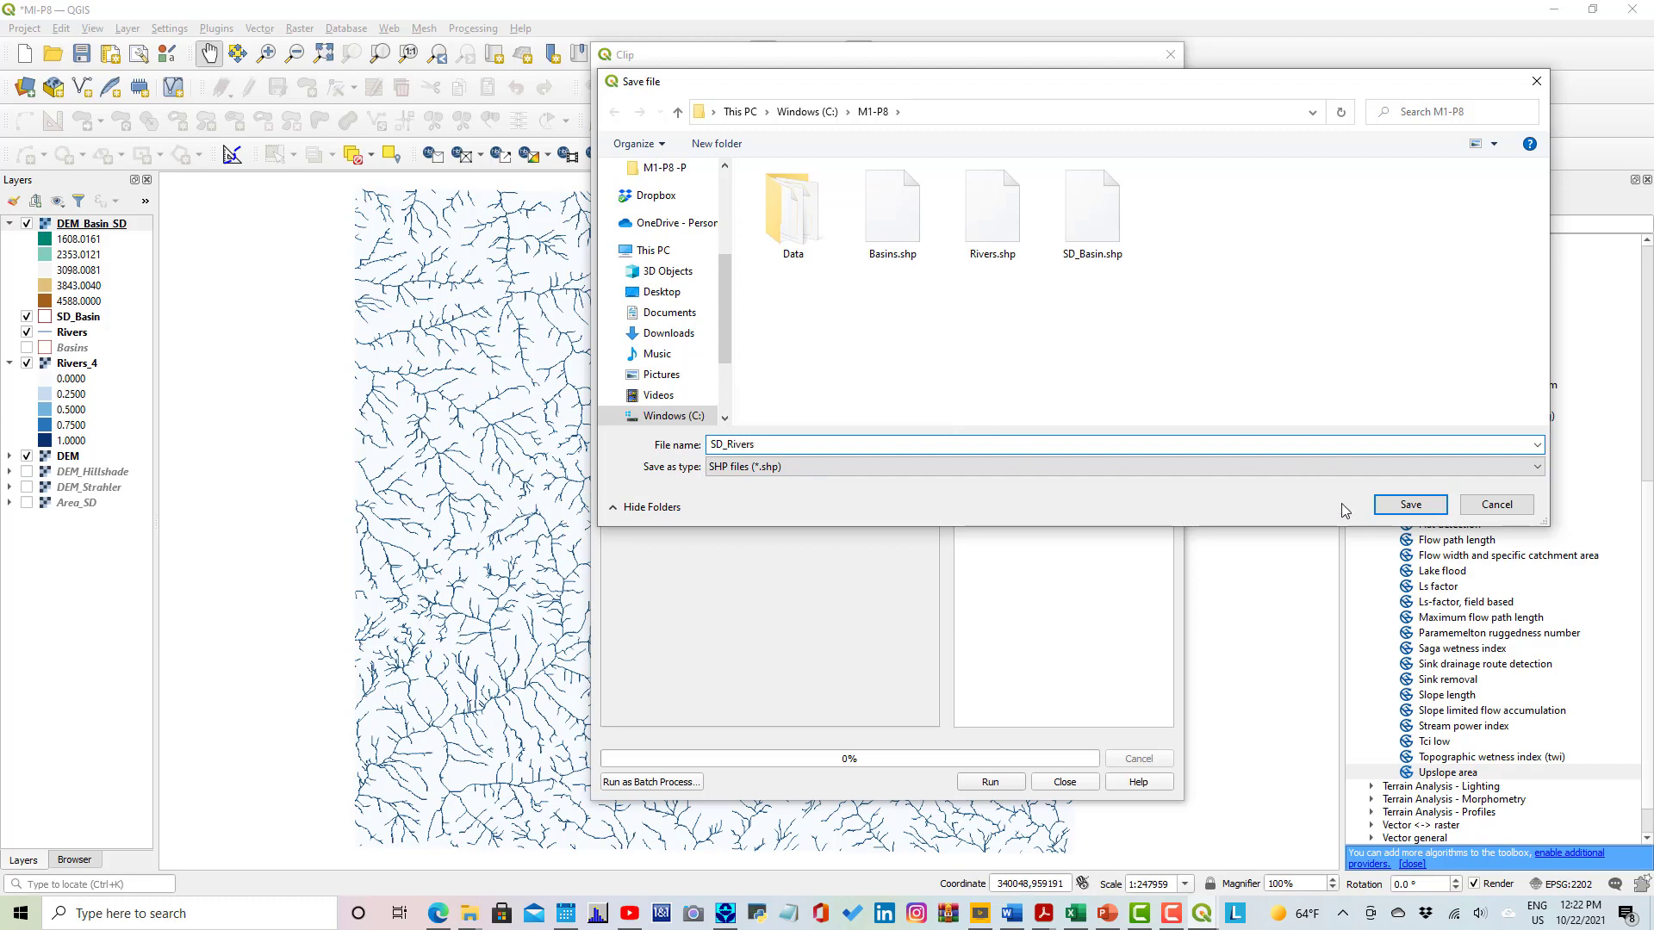
{"action": "left_click", "coordinate": [1410, 505]}
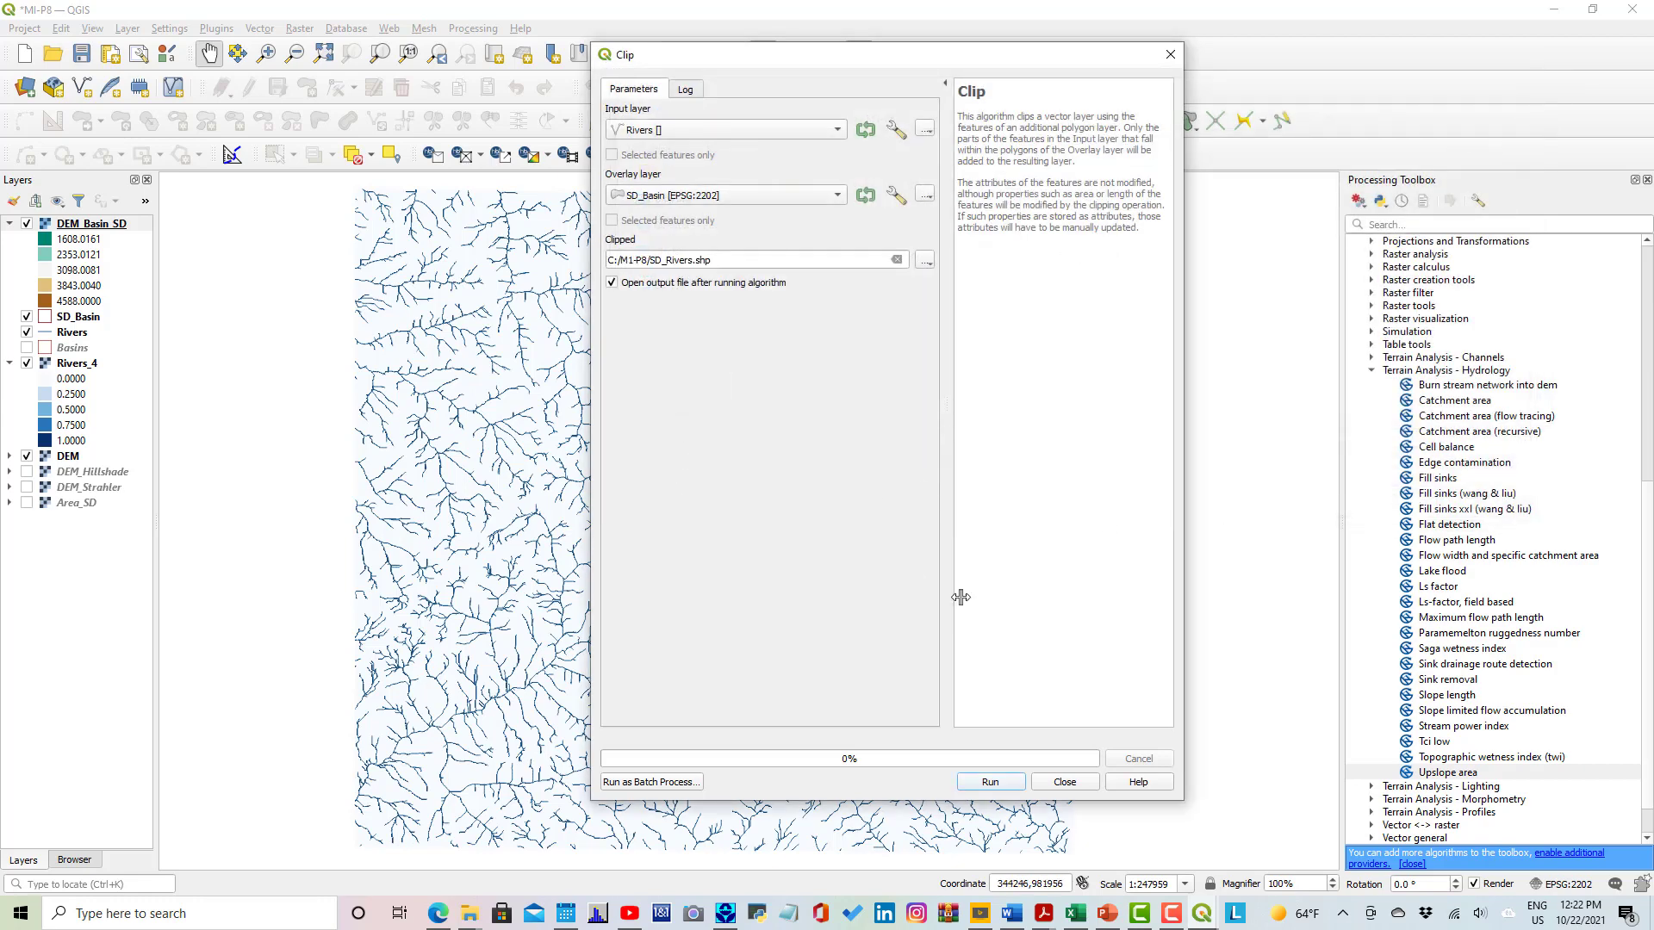
{"action": "left_click", "coordinate": [991, 782]}
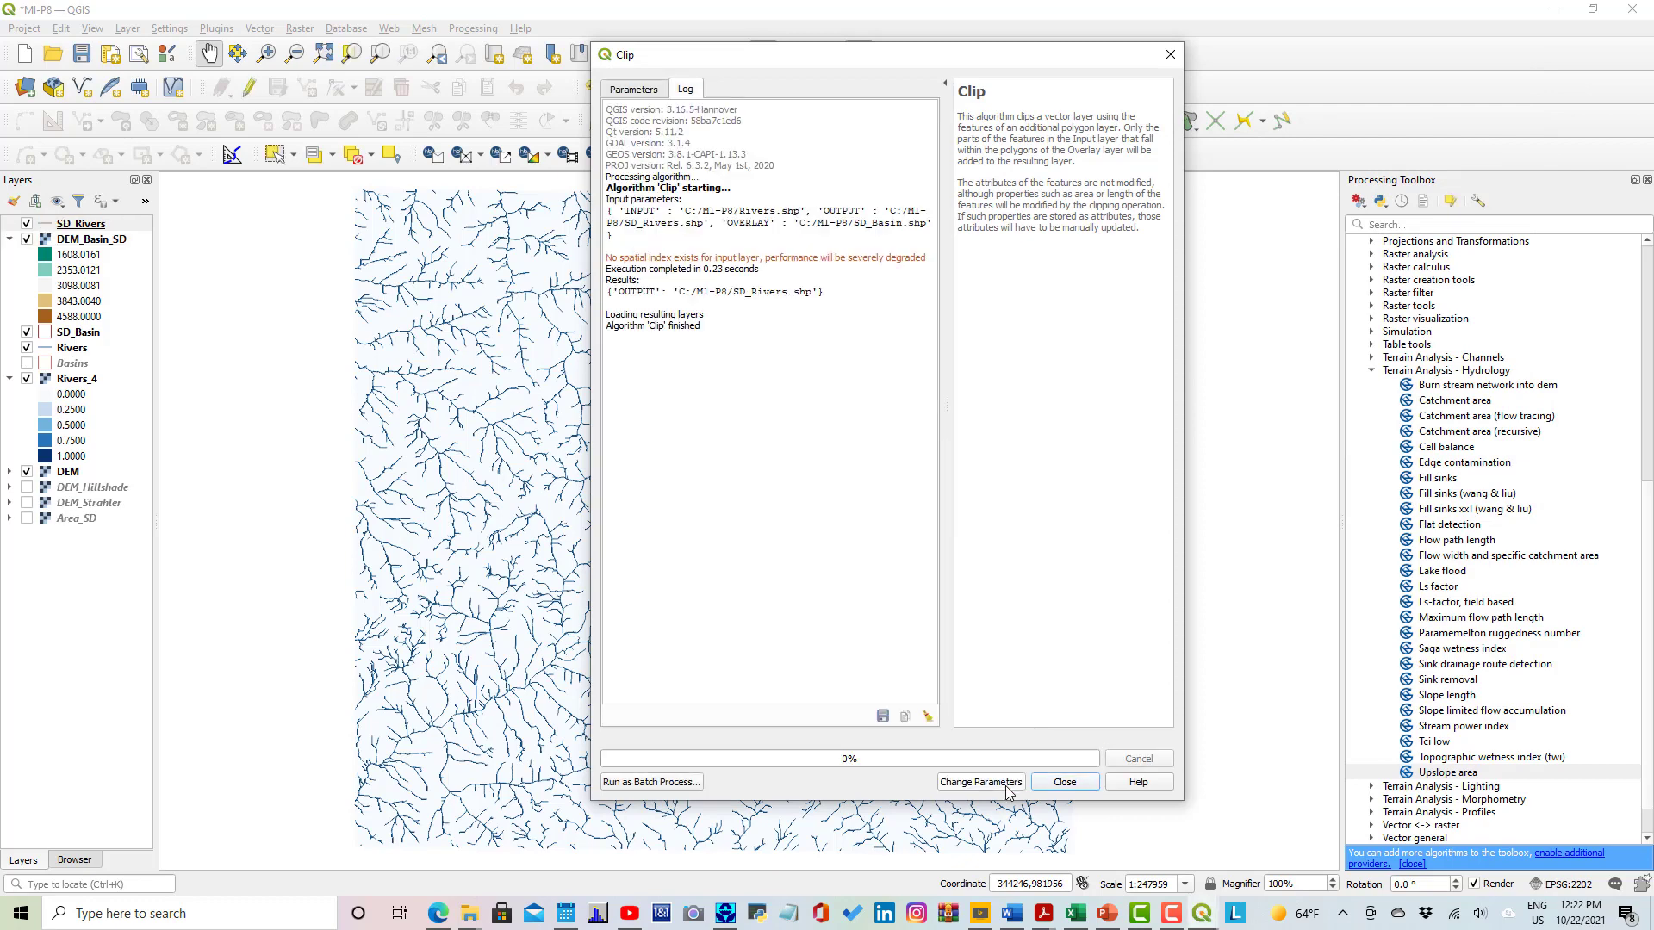
{"action": "left_click", "coordinate": [1071, 789]}
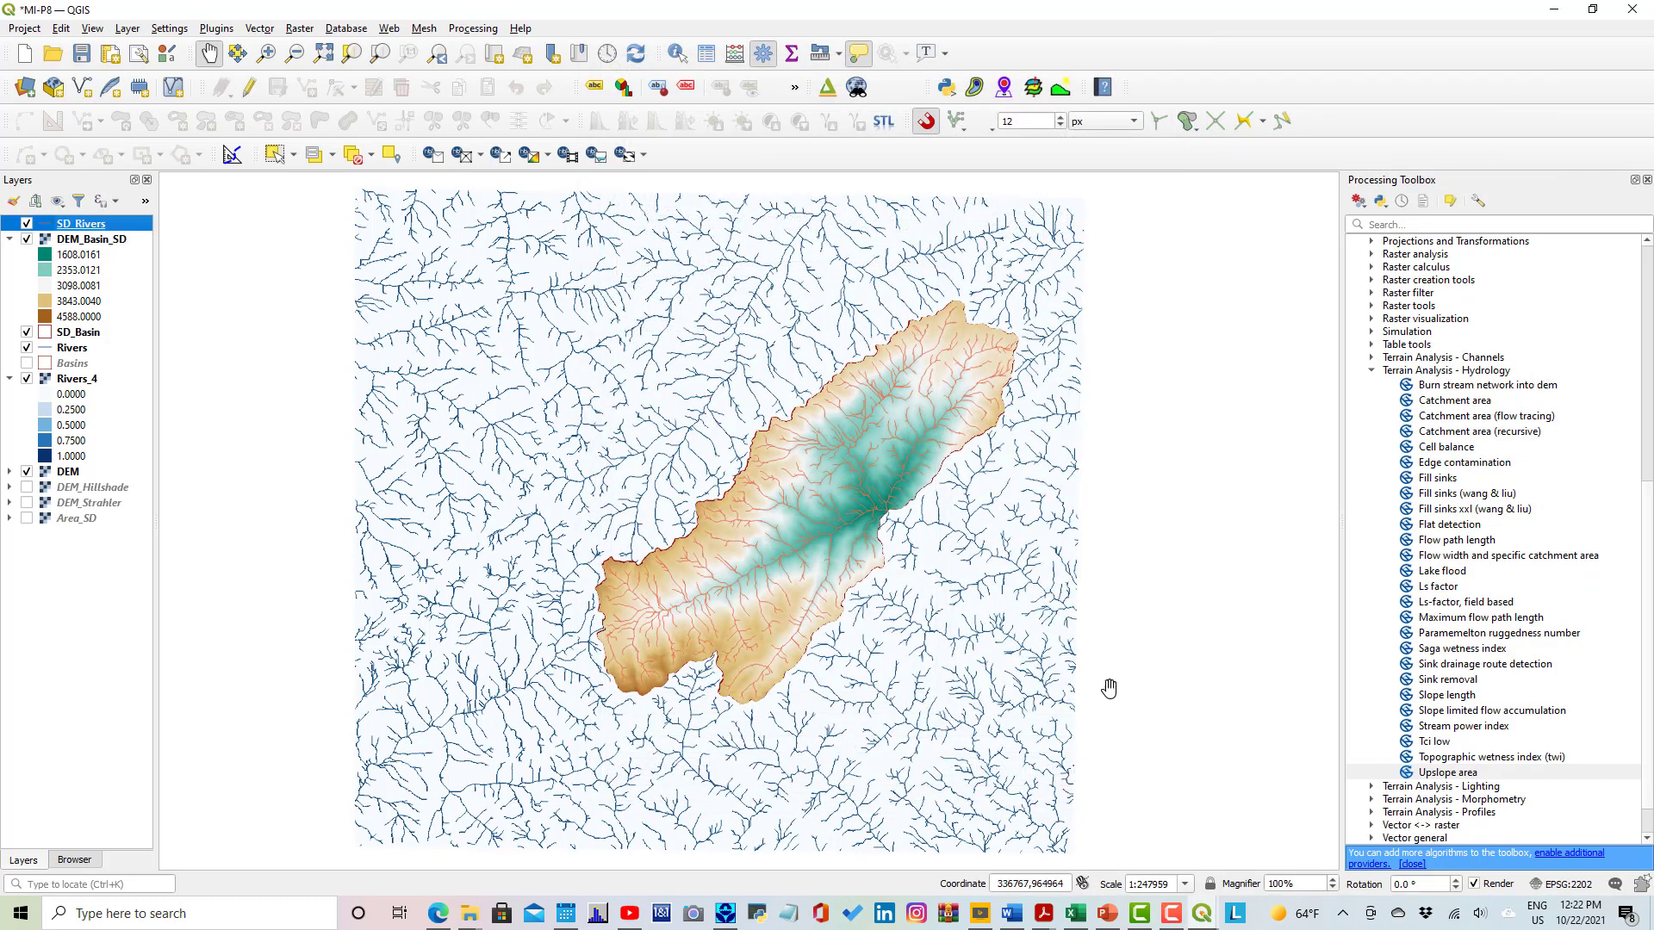
Change the SD_Rivers simple line color from orange to a dark blue and apply the symbology.
{"action": "double_click", "coordinate": [68, 226]}
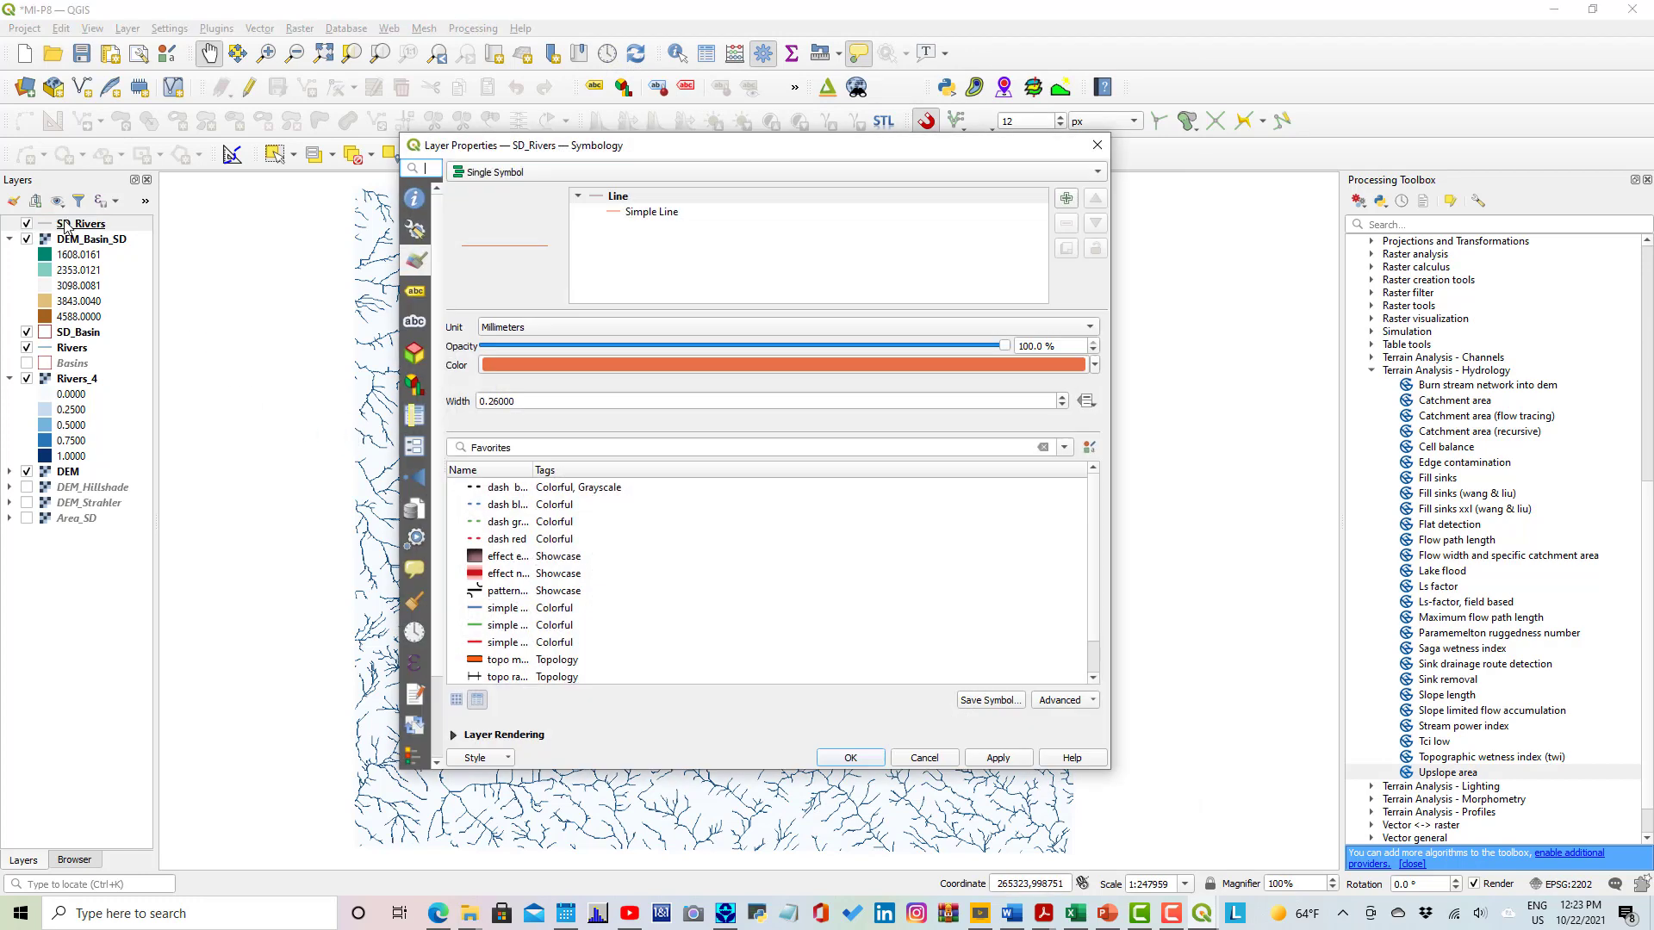
{"action": "left_click", "coordinate": [651, 213]}
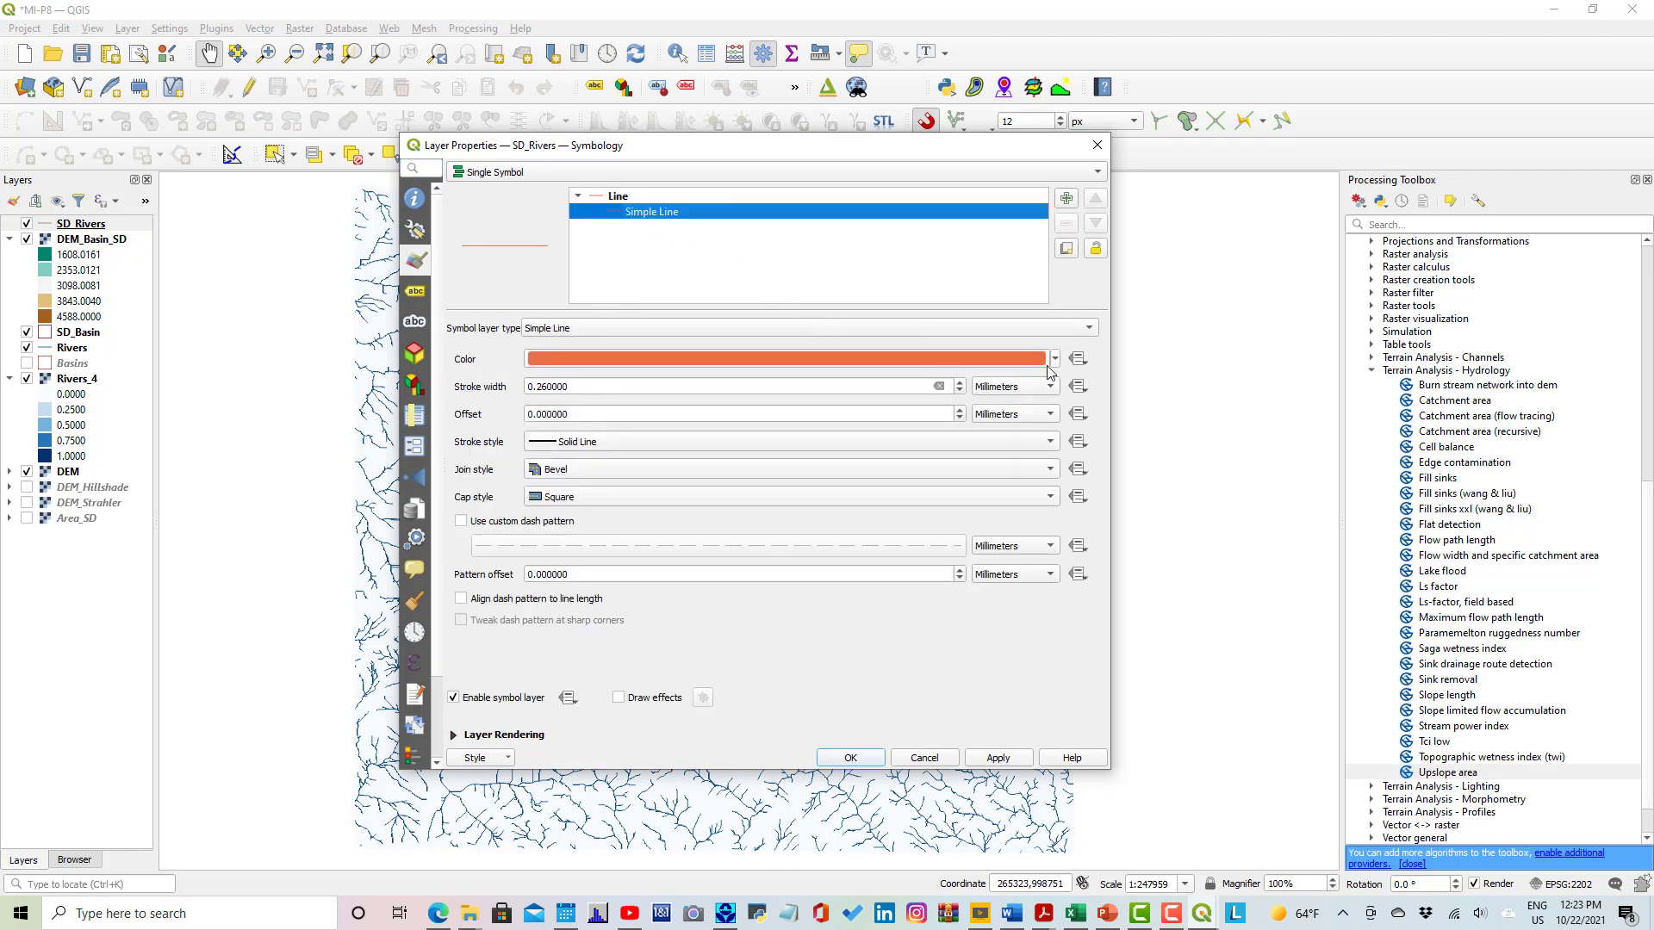
{"action": "left_click", "coordinate": [1055, 360]}
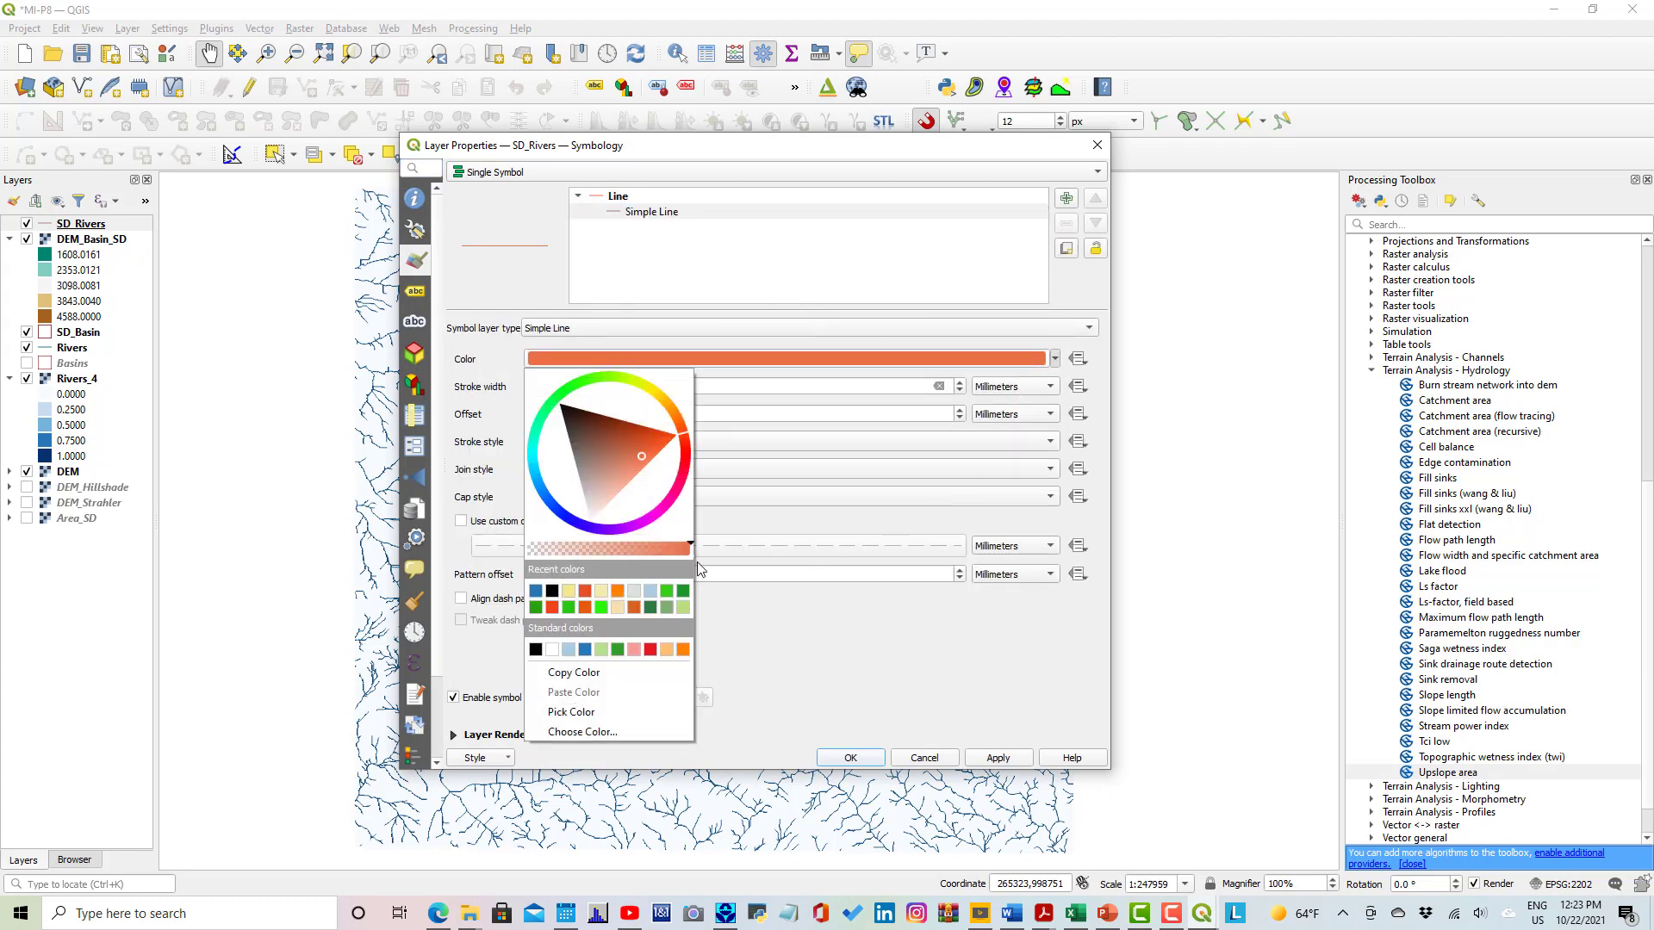
{"action": "left_click", "coordinate": [536, 591]}
{"action": "left_click", "coordinate": [1055, 360]}
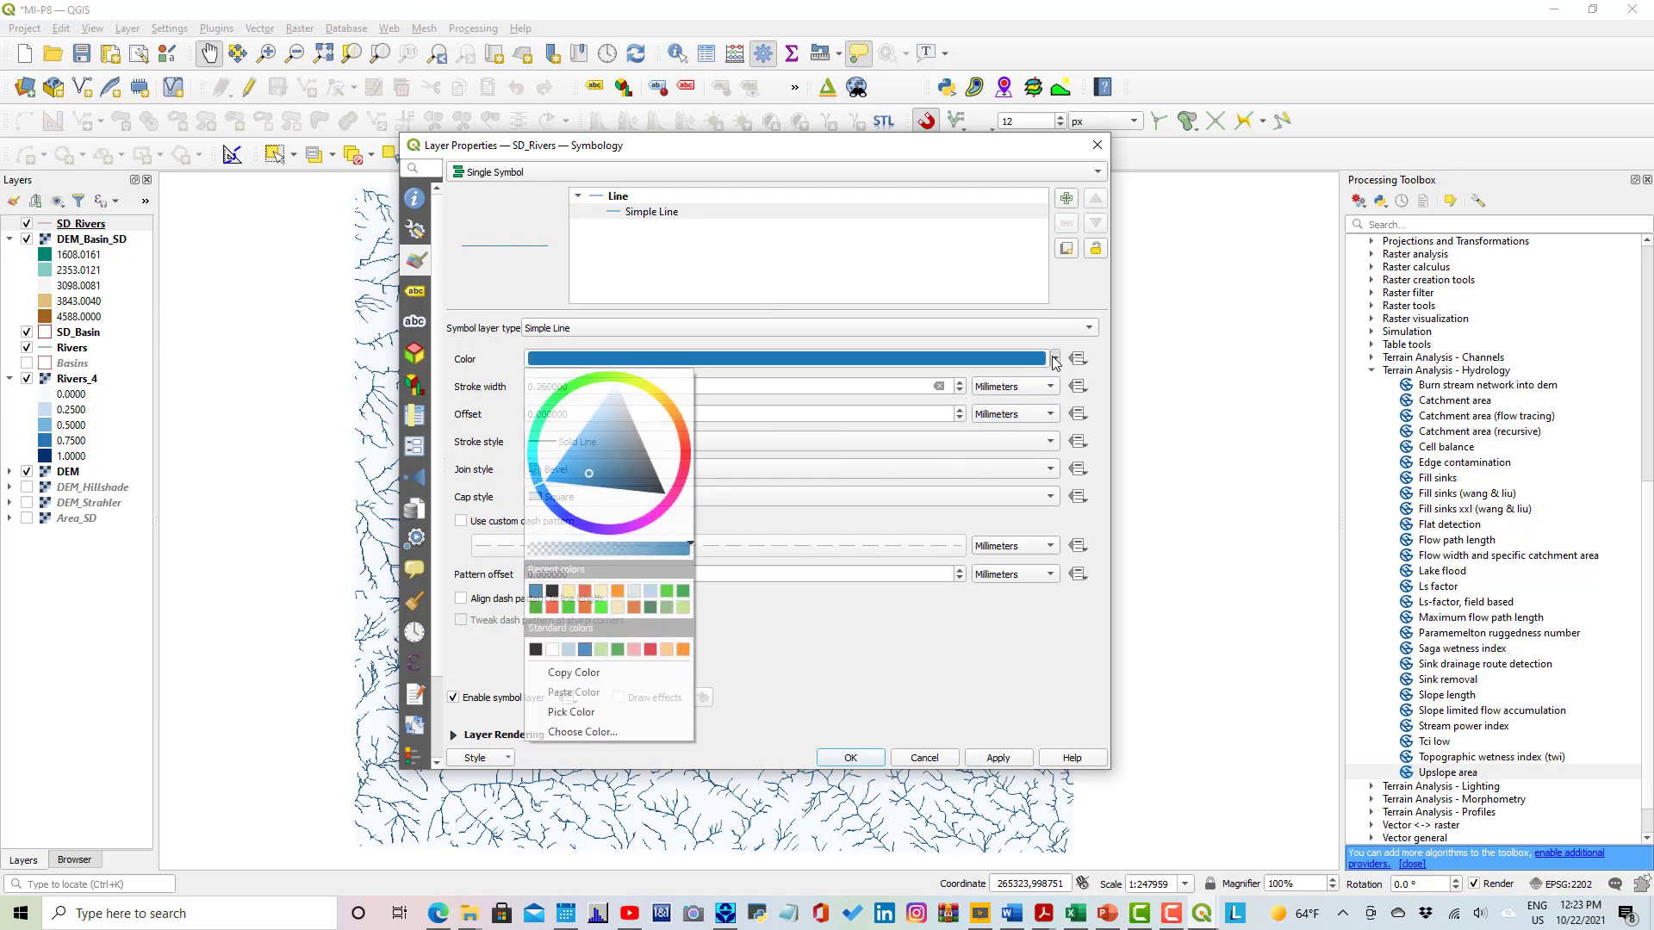
{"action": "left_click", "coordinate": [612, 481]}
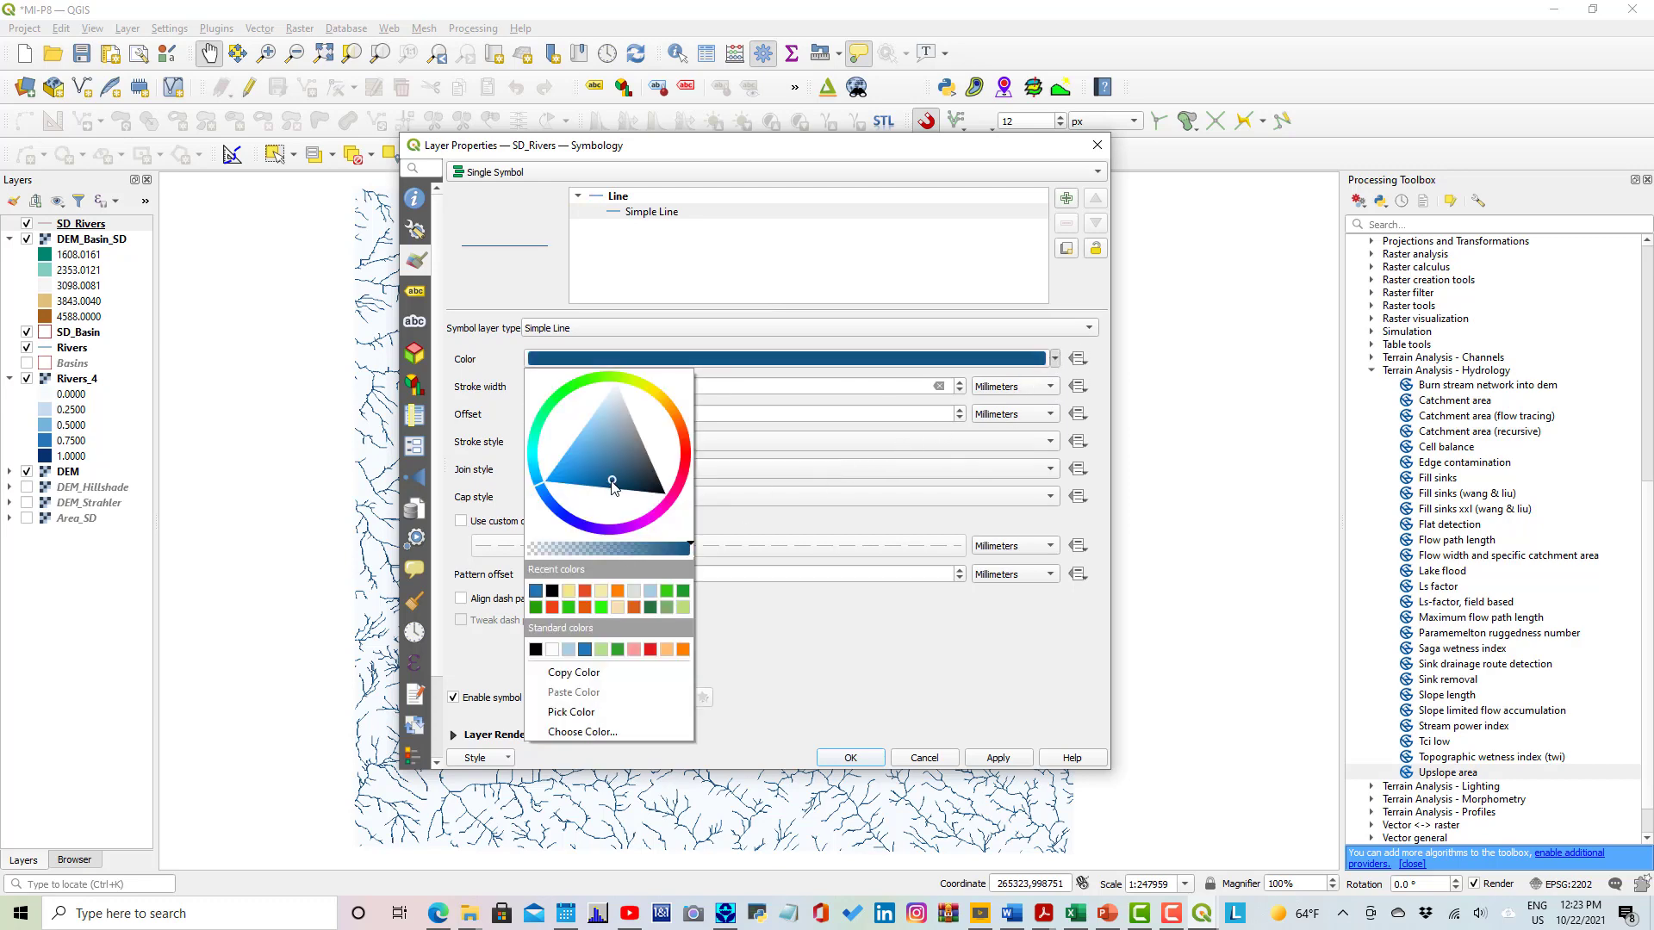
{"action": "left_click", "coordinate": [857, 691]}
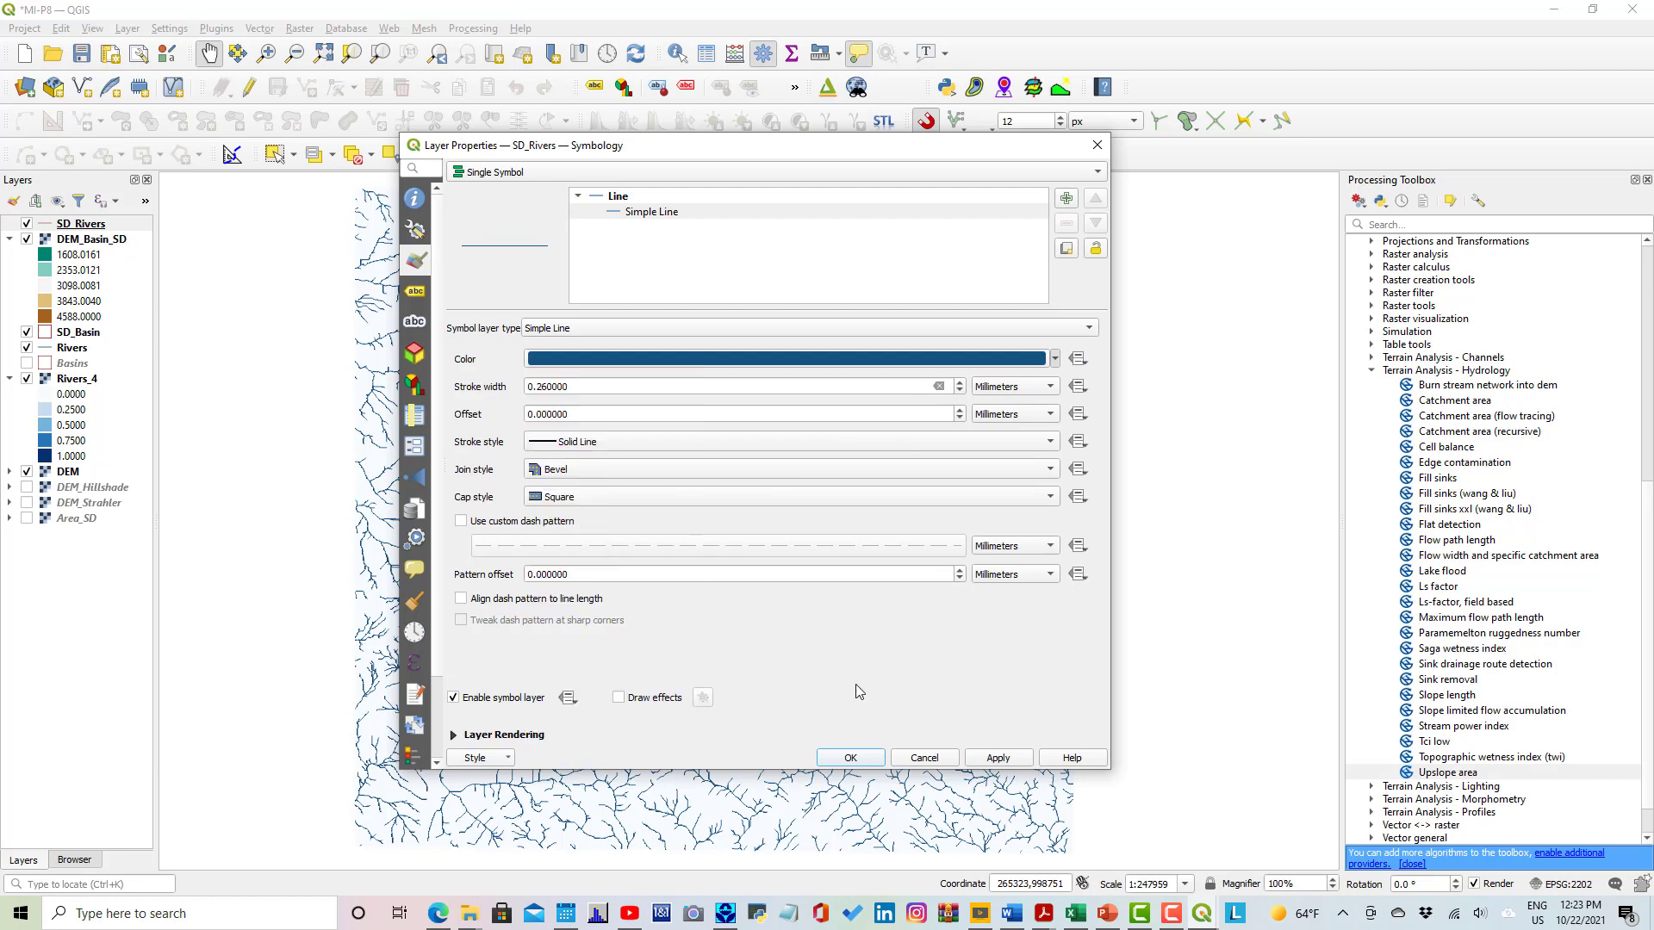
{"action": "left_click", "coordinate": [998, 759]}
{"action": "left_click", "coordinate": [857, 760]}
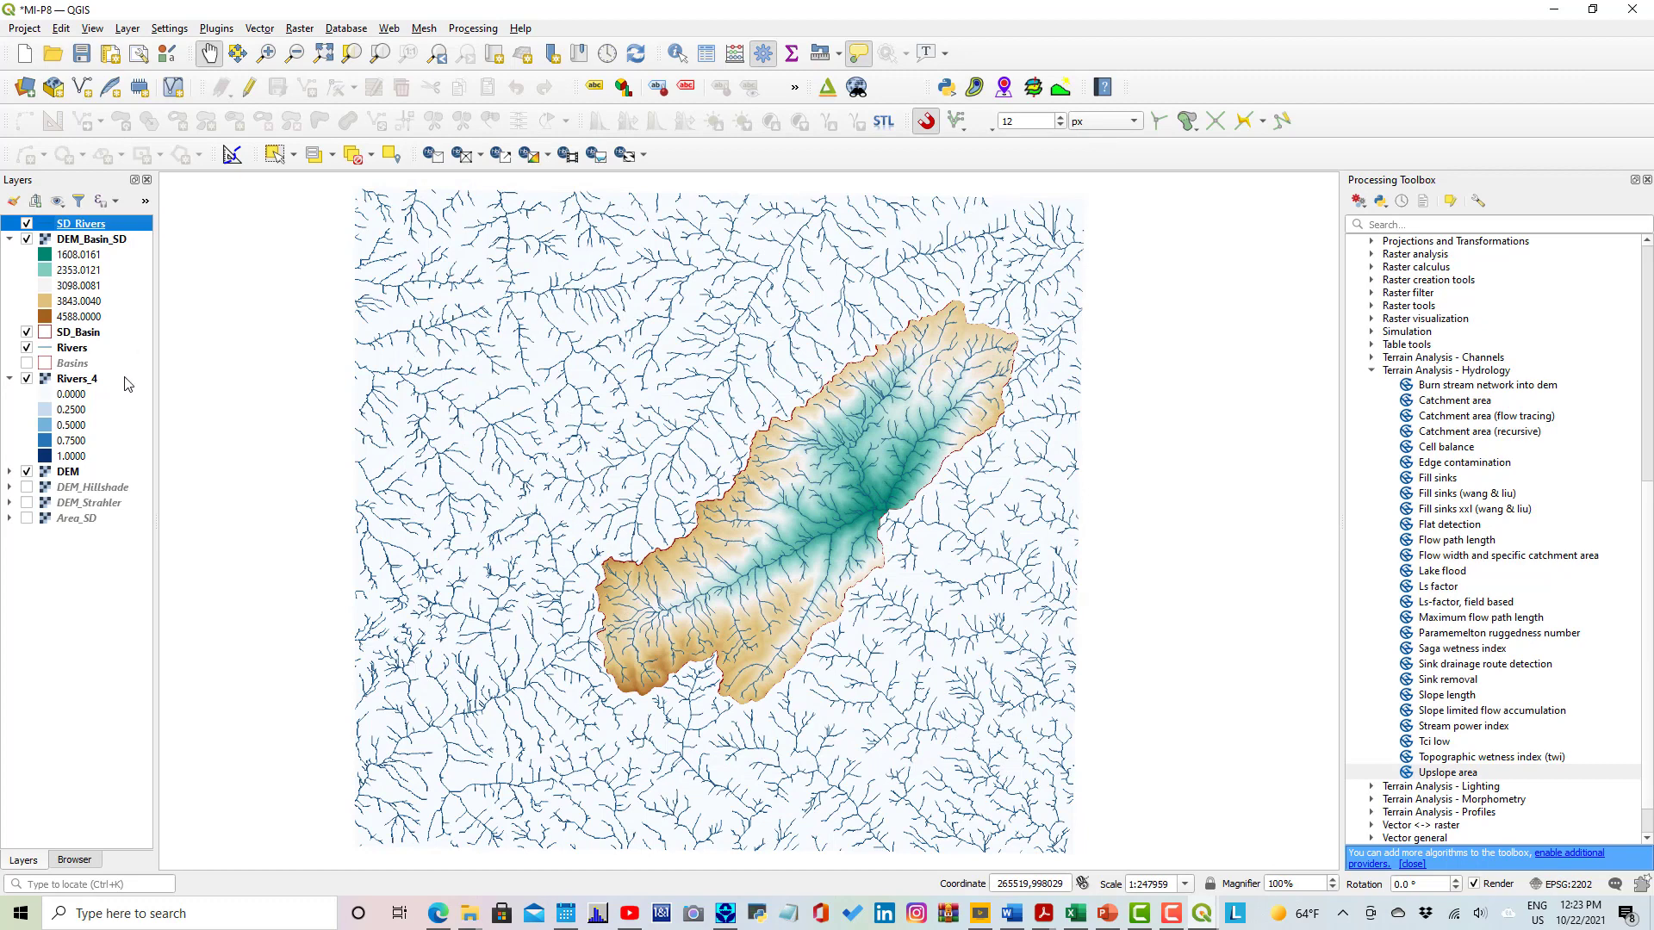
Hide the Rivers, Rivers_4 and DEM layers, and move SD_Basin above SD_Rivers in the layer order.
{"action": "left_click", "coordinate": [26, 349]}
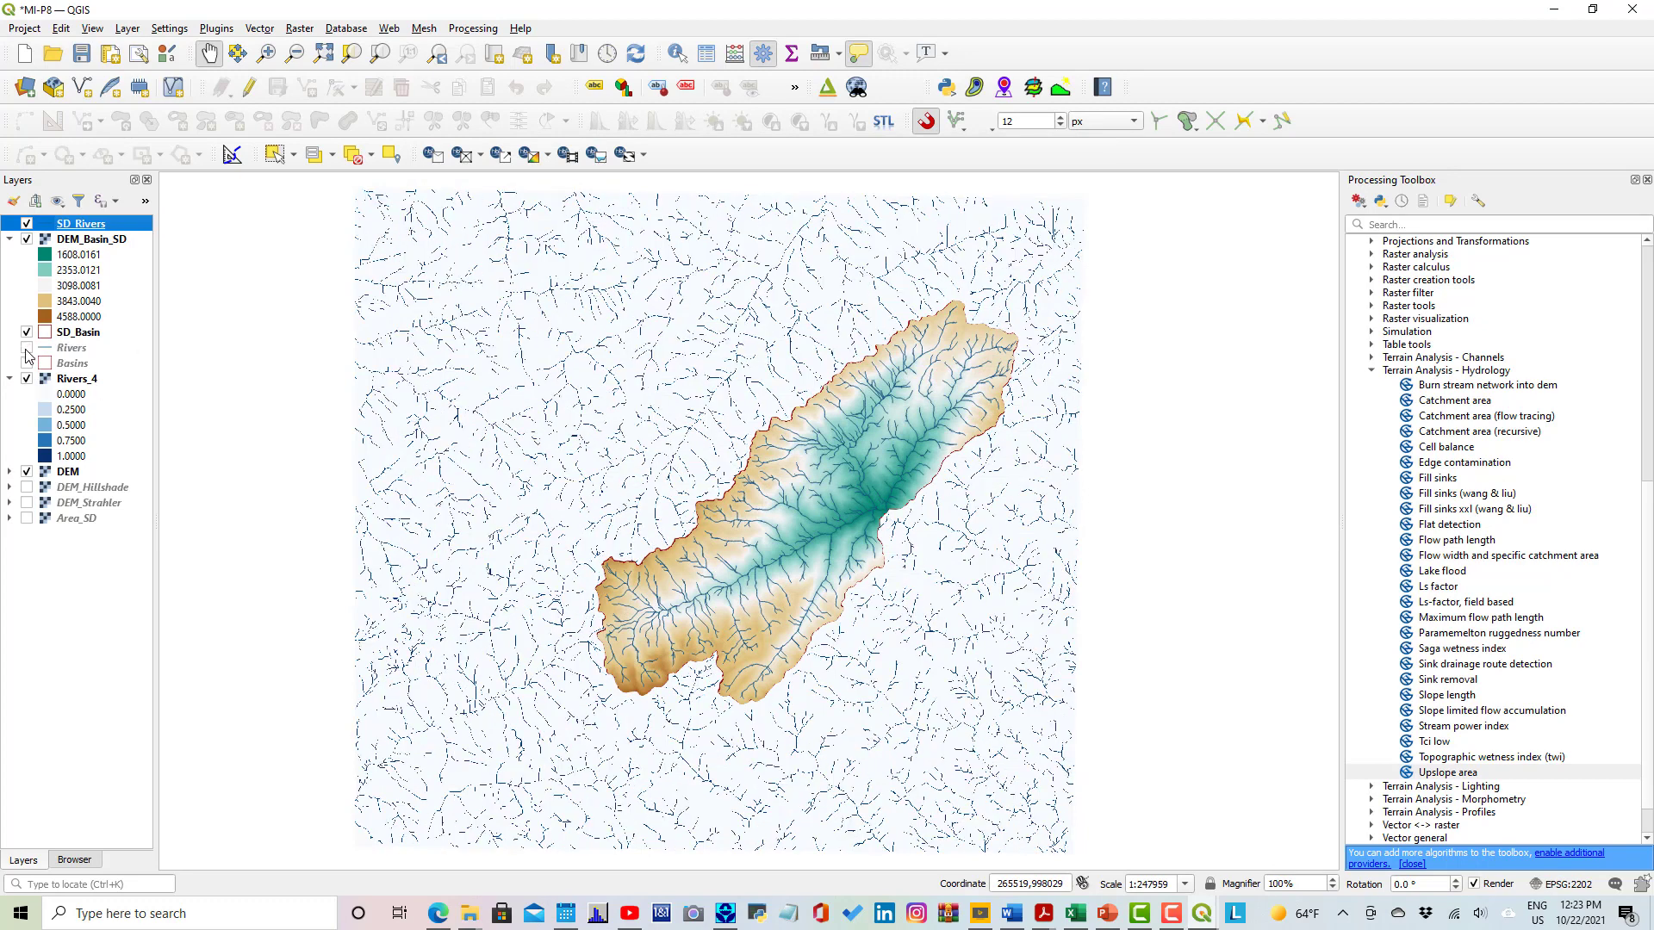
{"action": "left_click", "coordinate": [26, 380]}
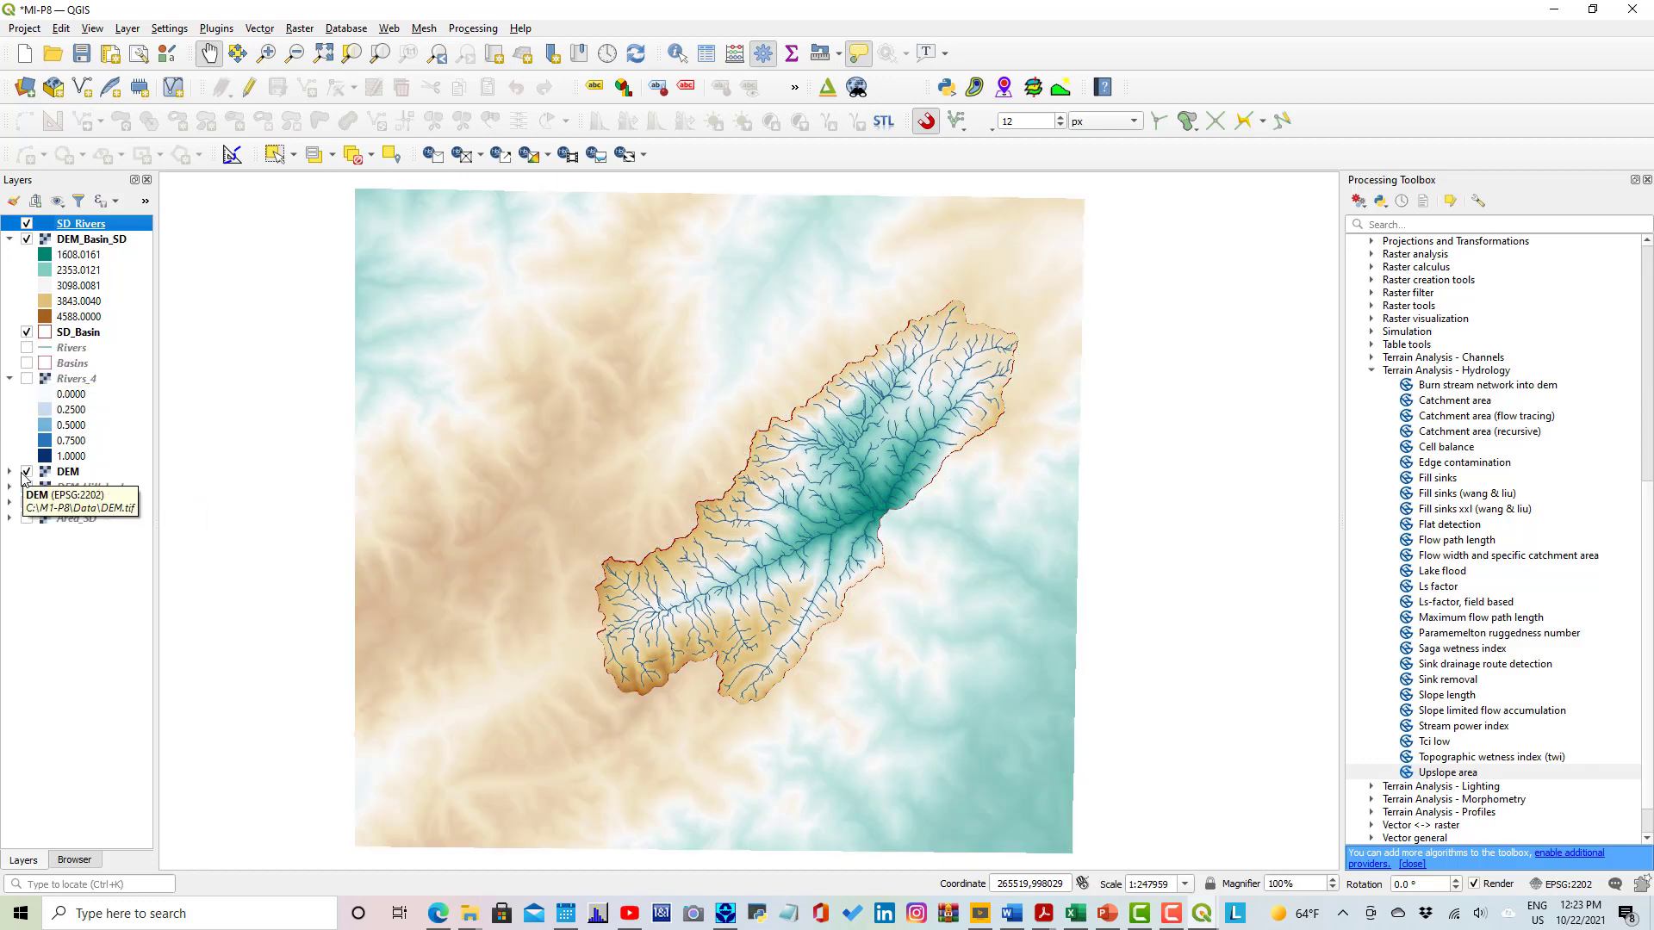
{"action": "left_click", "coordinate": [27, 472]}
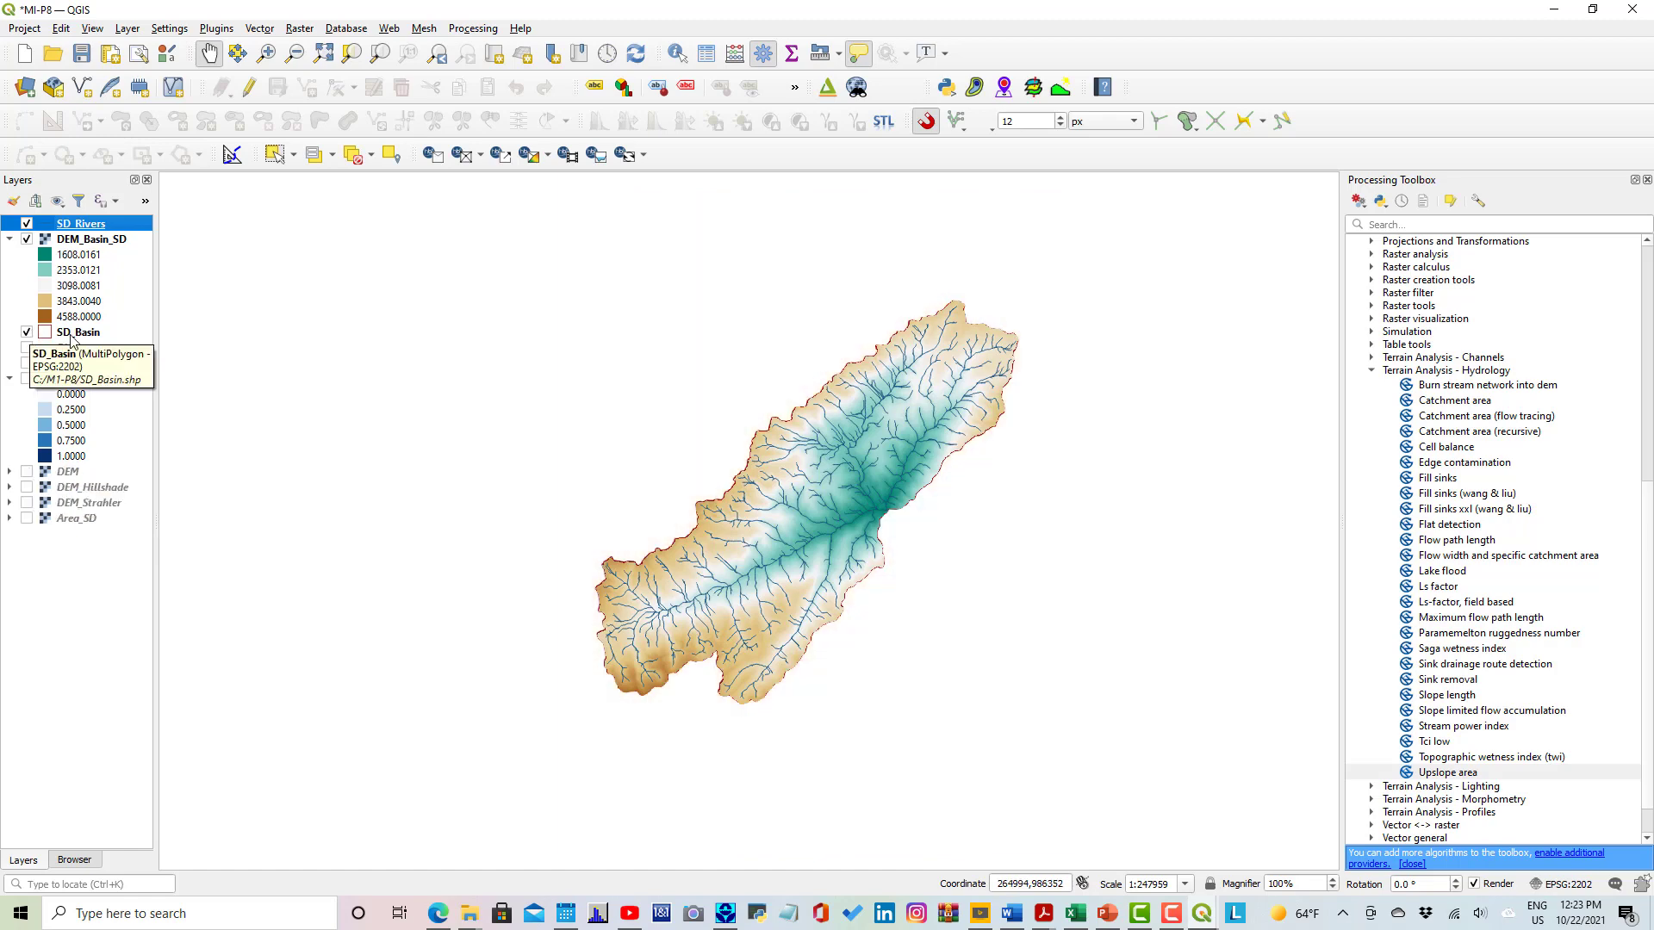
{"action": "left_click_drag", "start_coordinate": [71, 339], "coordinate": [73, 226]}
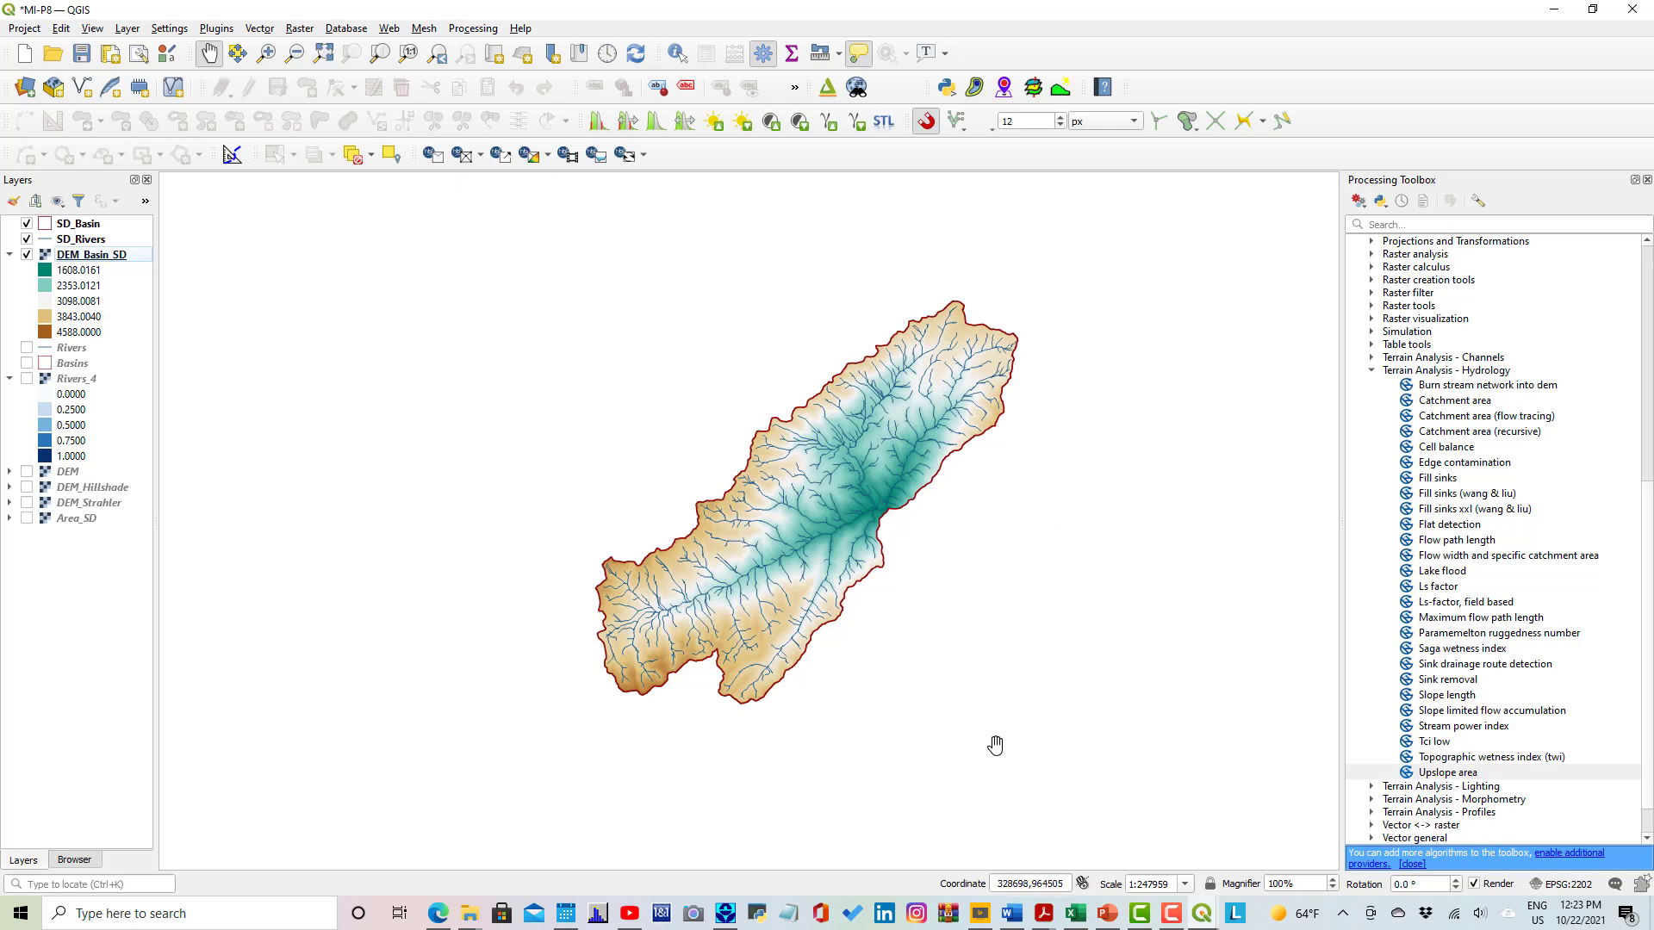
Switch to PowerPoint to read slide 18 on creating a hillshade map.
{"action": "left_click", "coordinate": [1107, 912]}
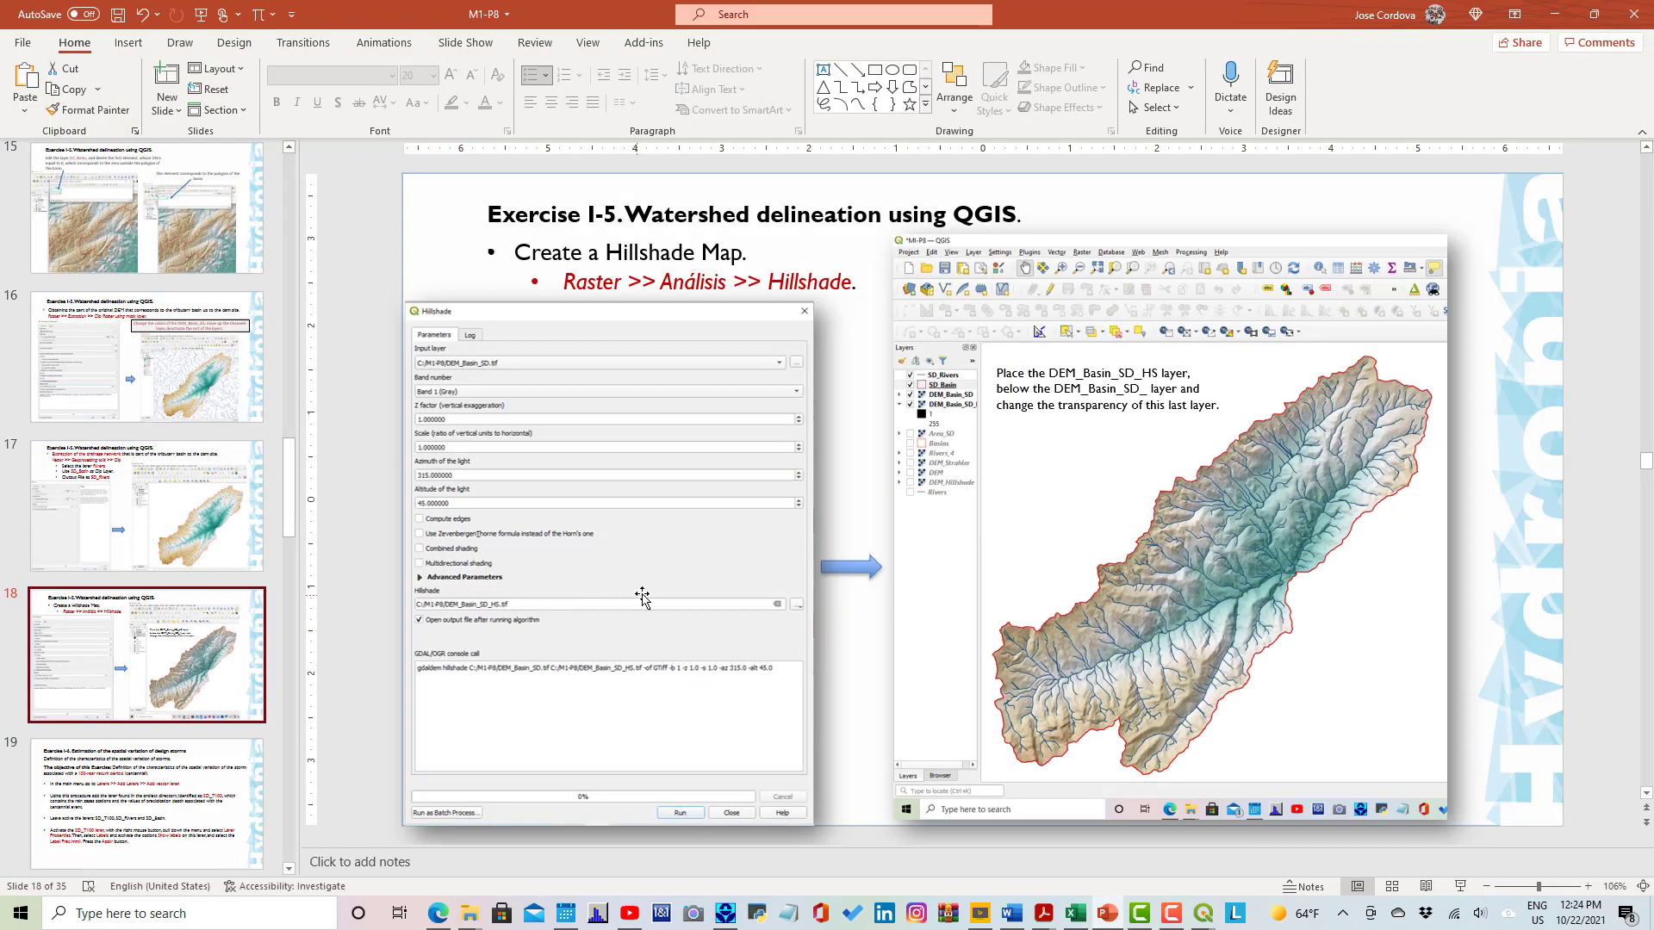
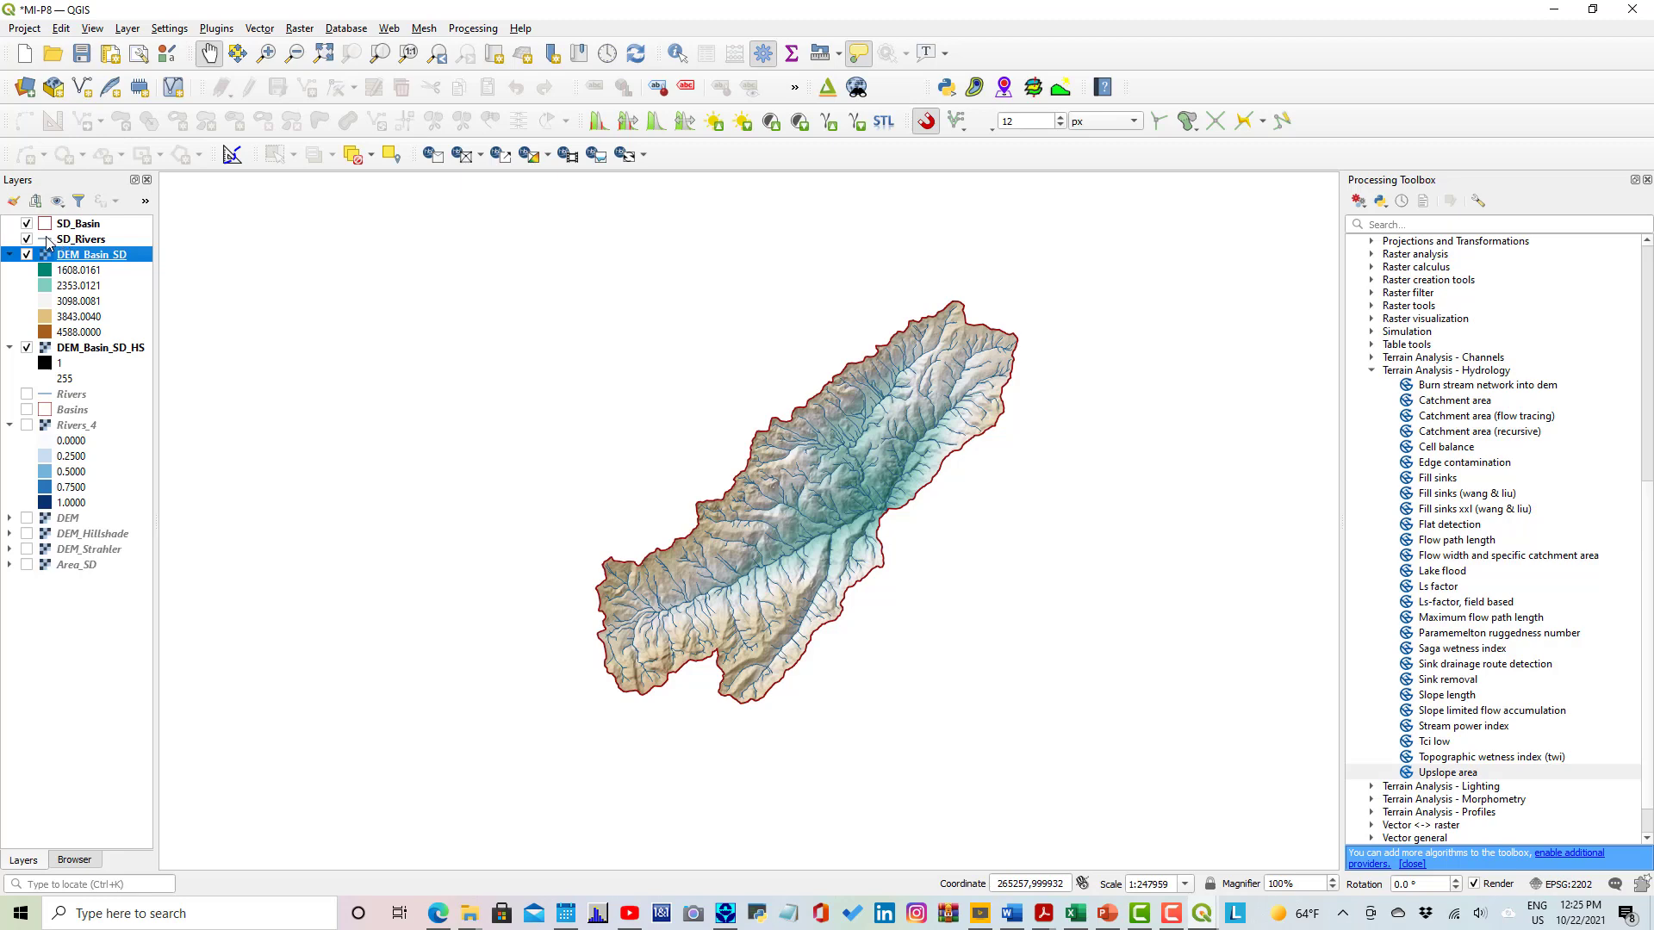
Darken the blue line color of the SD_Rivers layer and apply the symbology.
{"action": "double_click", "coordinate": [45, 244]}
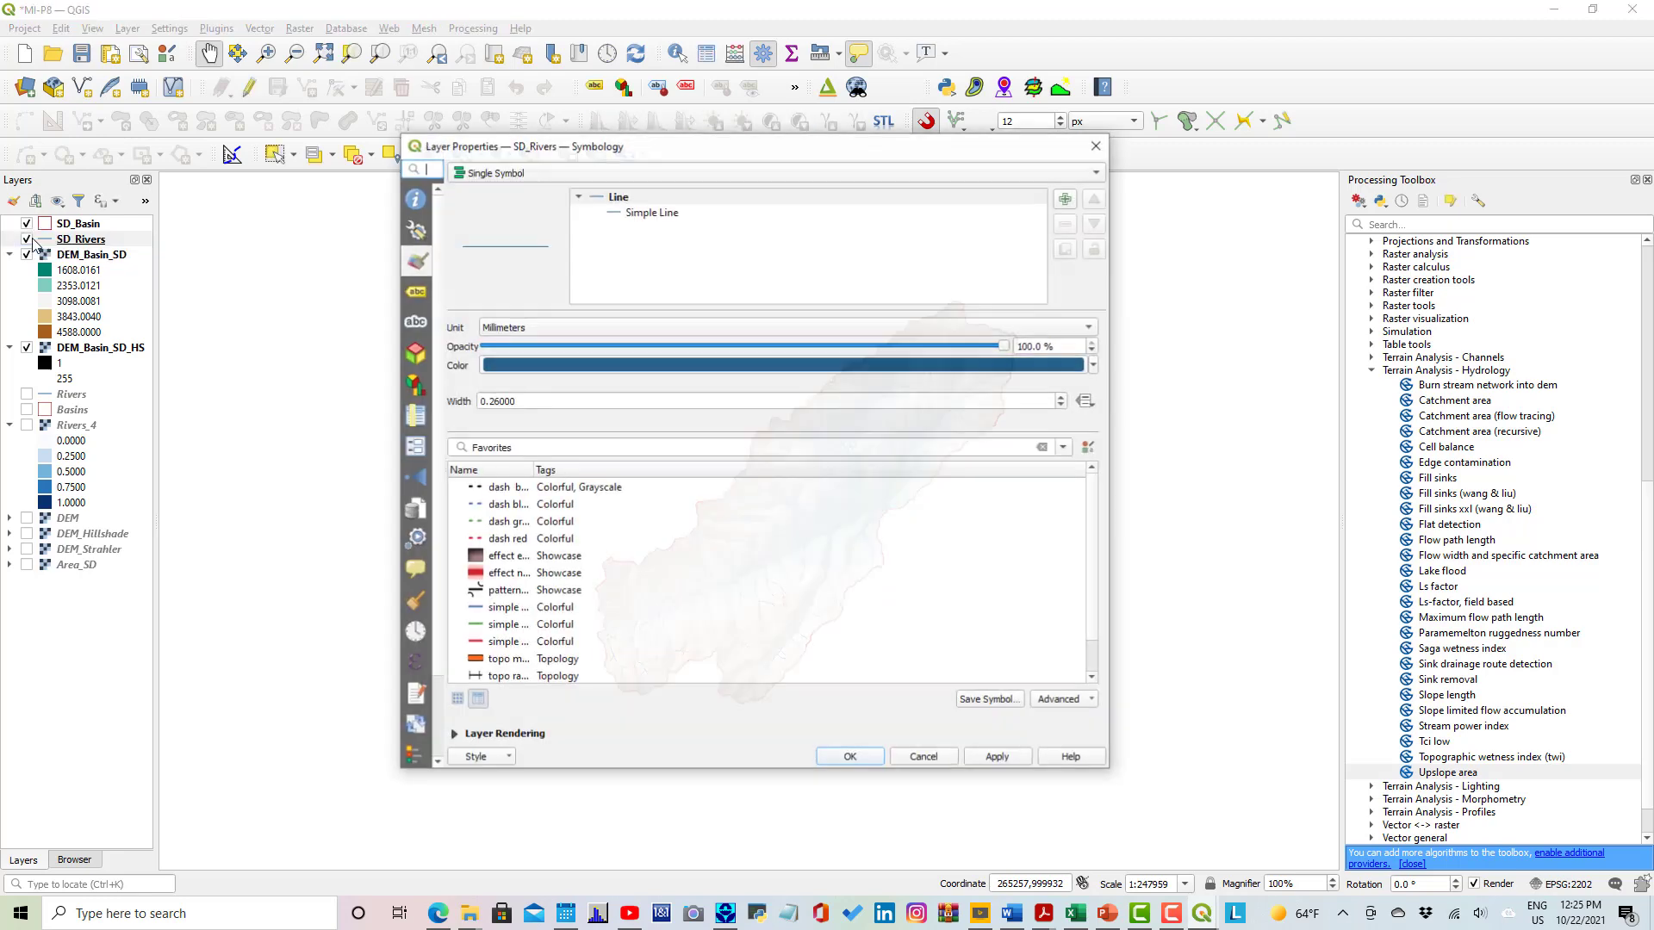
{"action": "left_click", "coordinate": [1095, 366]}
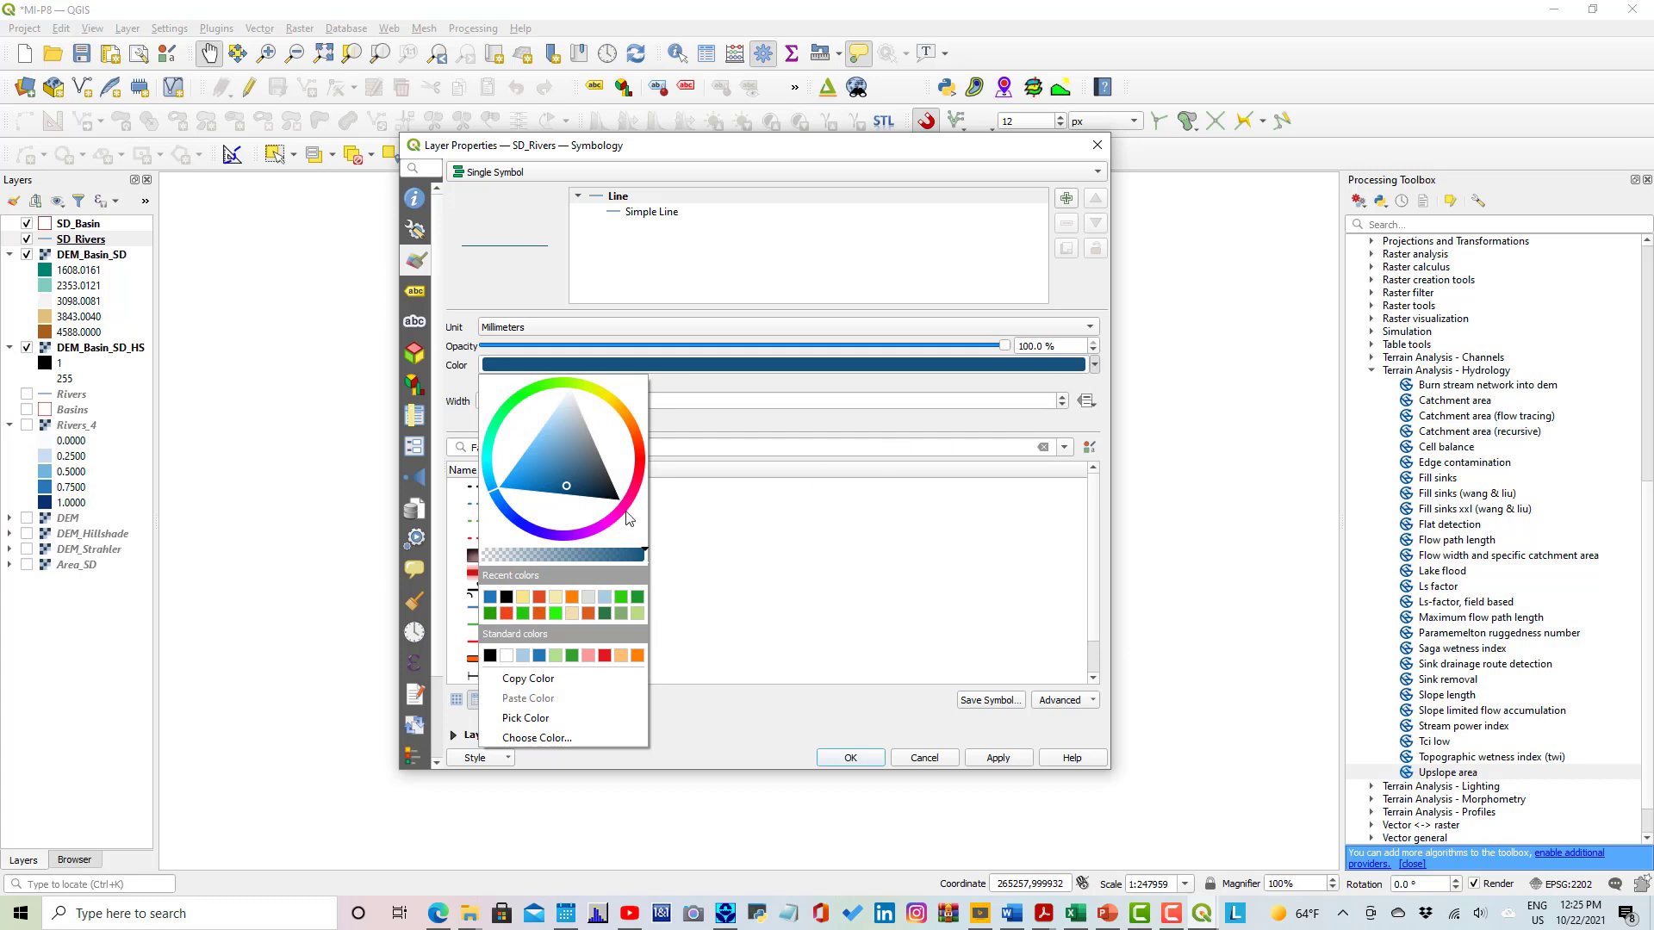
{"action": "left_click", "coordinate": [582, 491]}
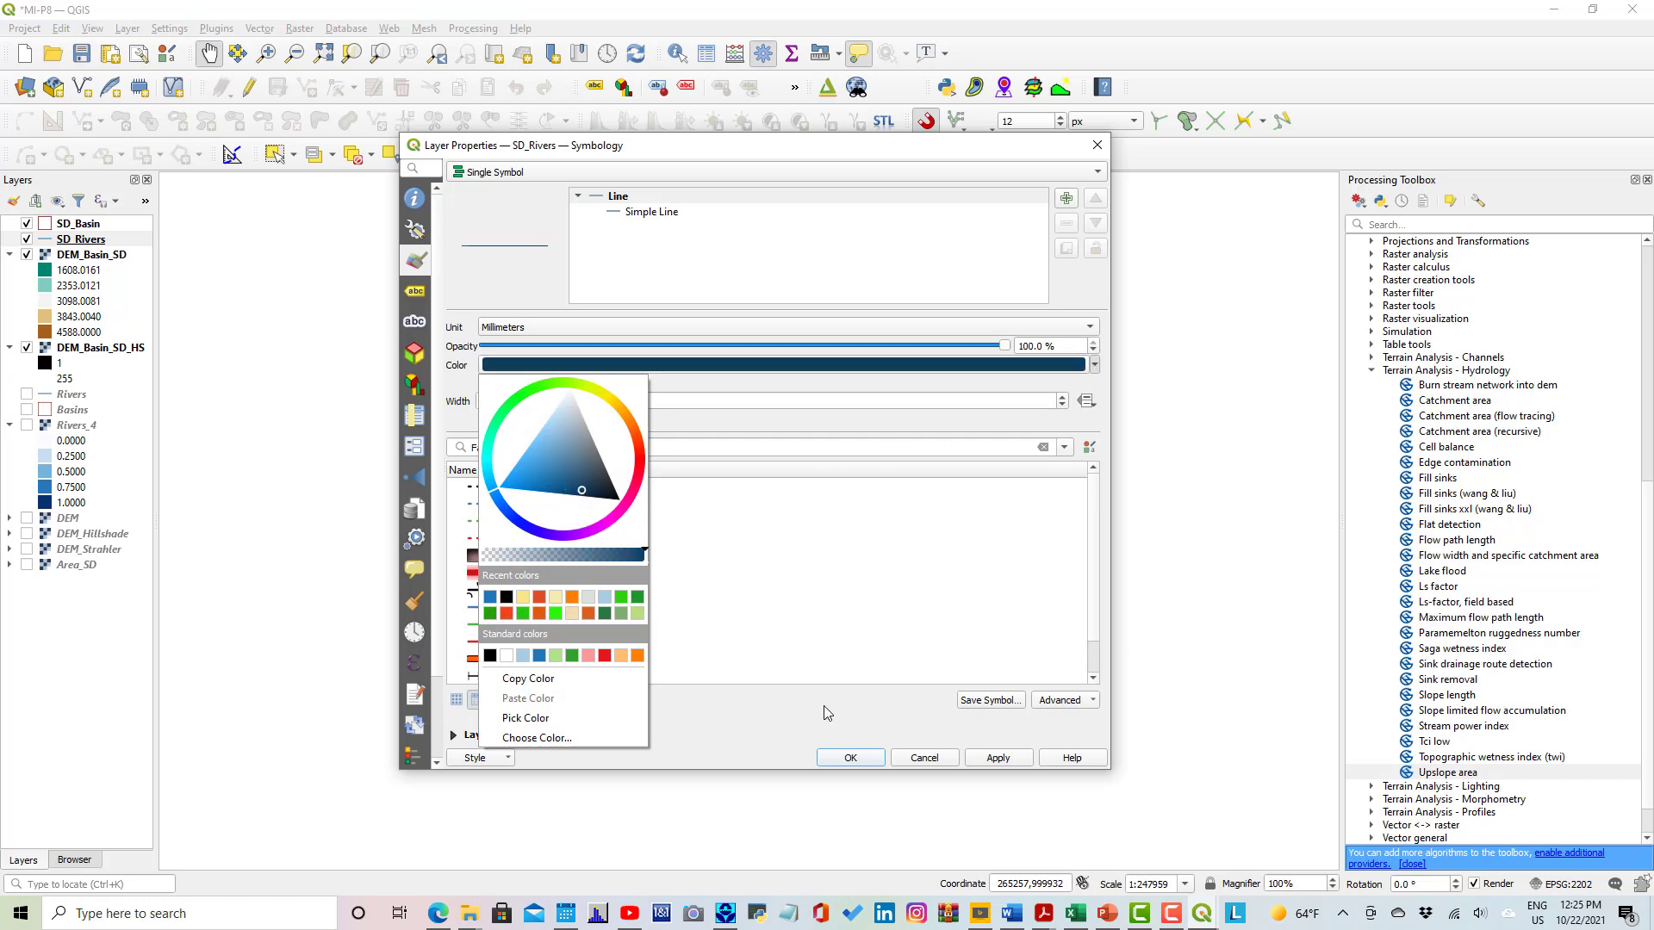
{"action": "left_click", "coordinate": [989, 761]}
{"action": "left_click", "coordinate": [858, 759]}
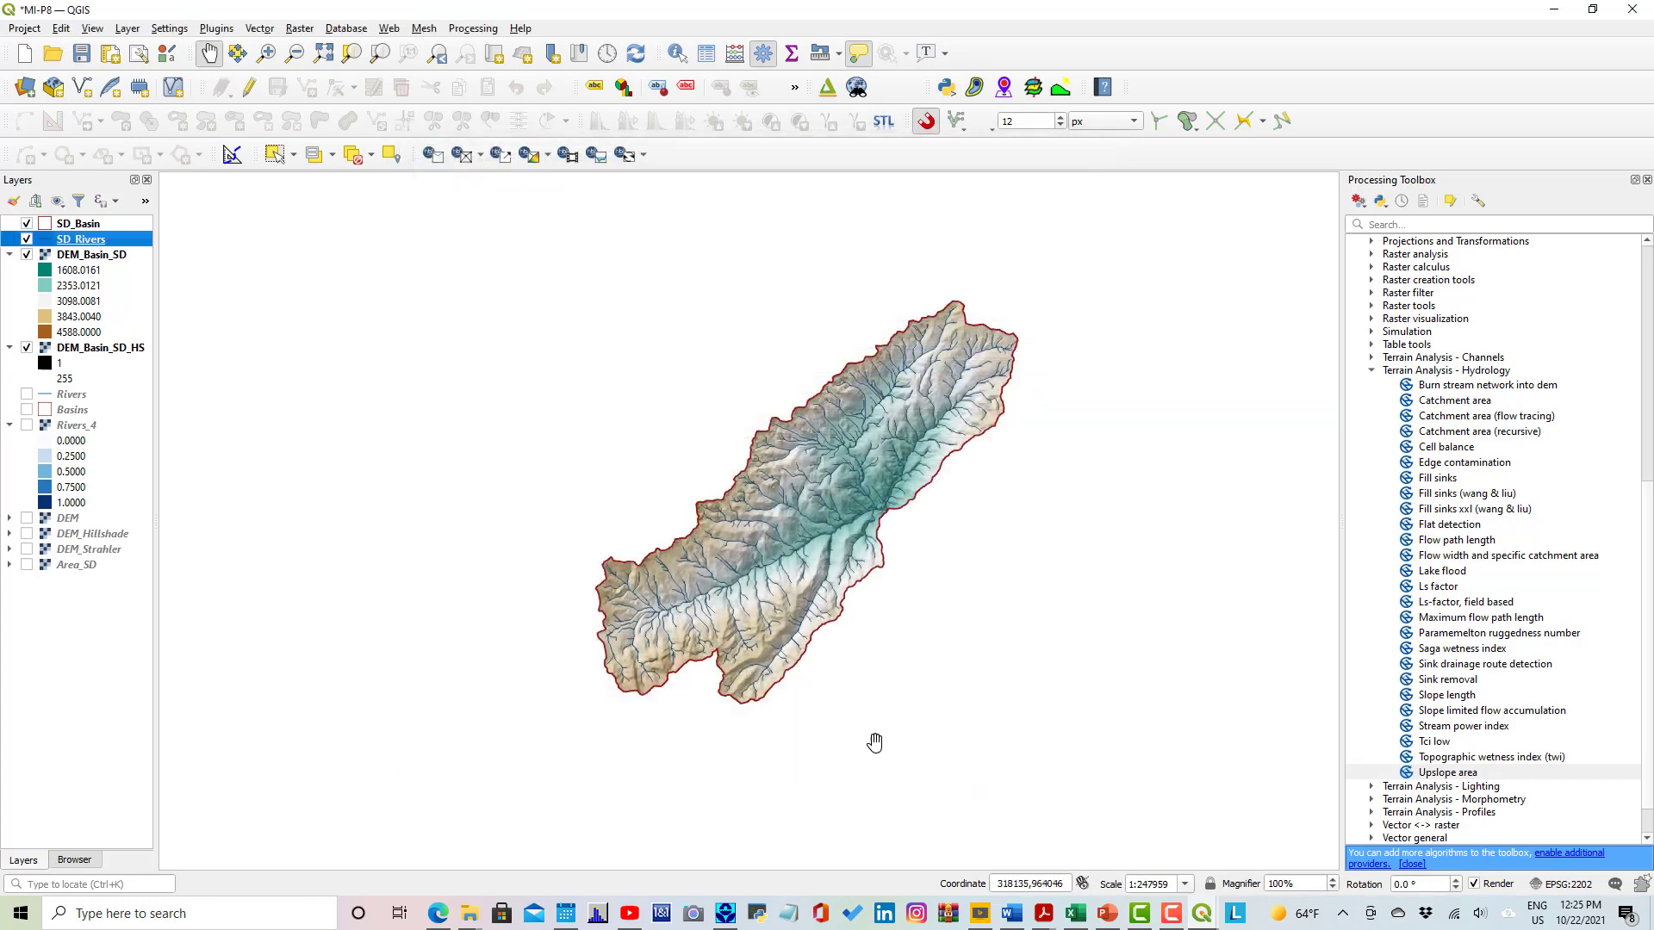
Set the SD_Rivers line width to 0.35 millimeters and apply the symbology.
{"action": "right_click", "coordinate": [80, 227]}
{"action": "left_click", "coordinate": [108, 232]}
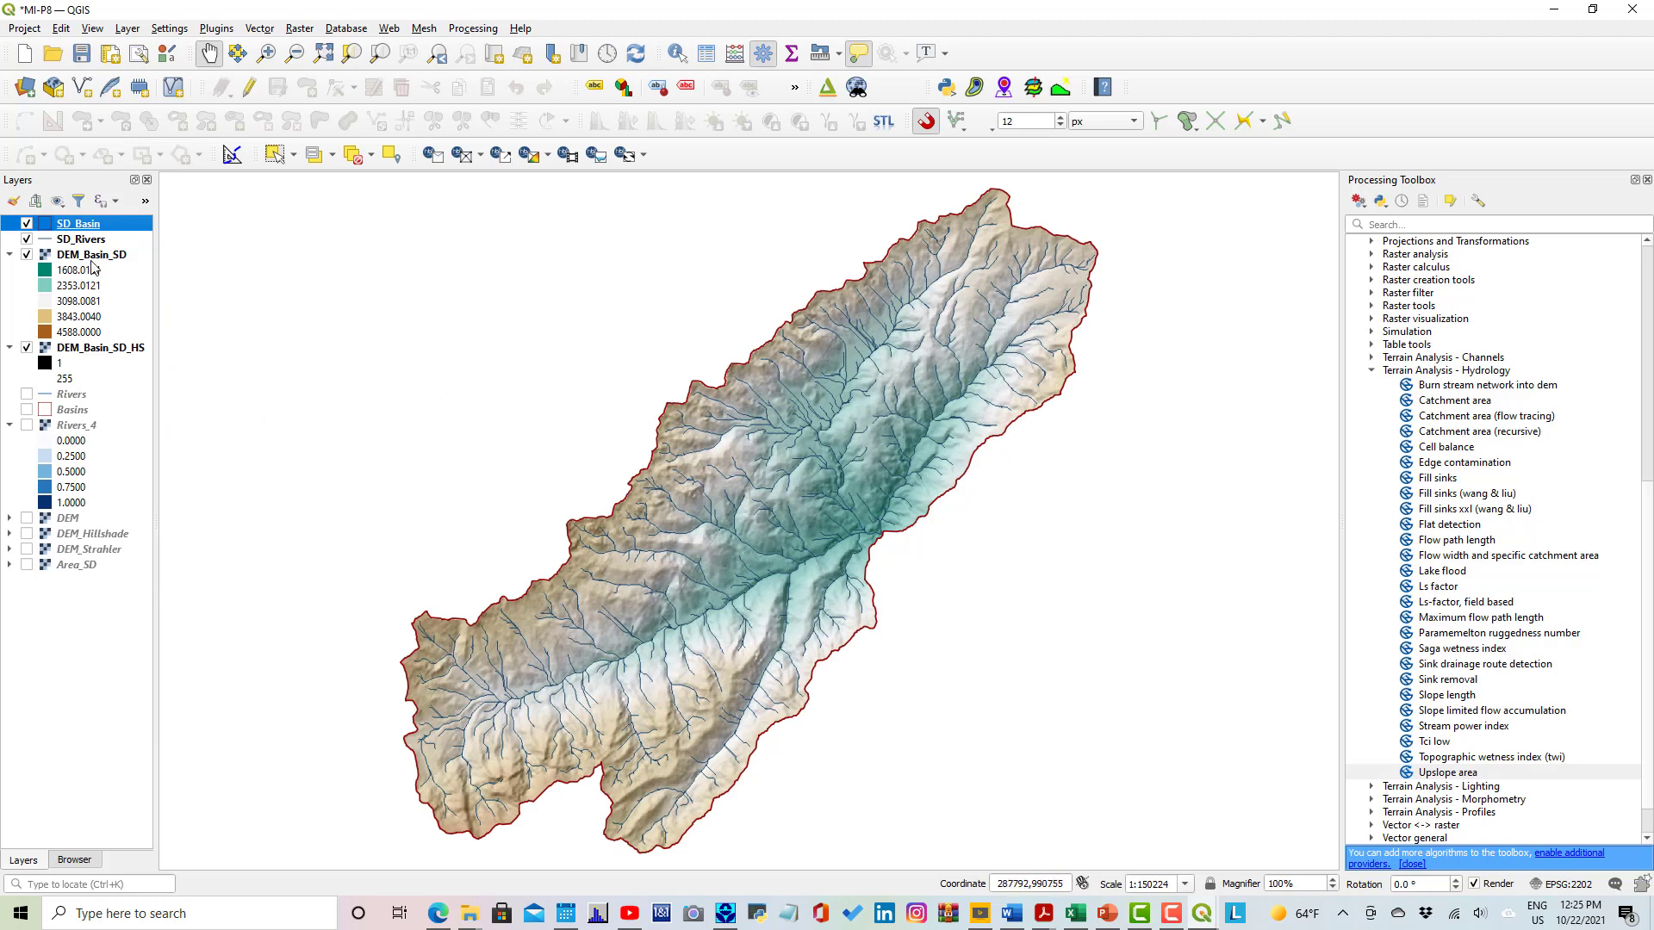
{"action": "double_click", "coordinate": [46, 244]}
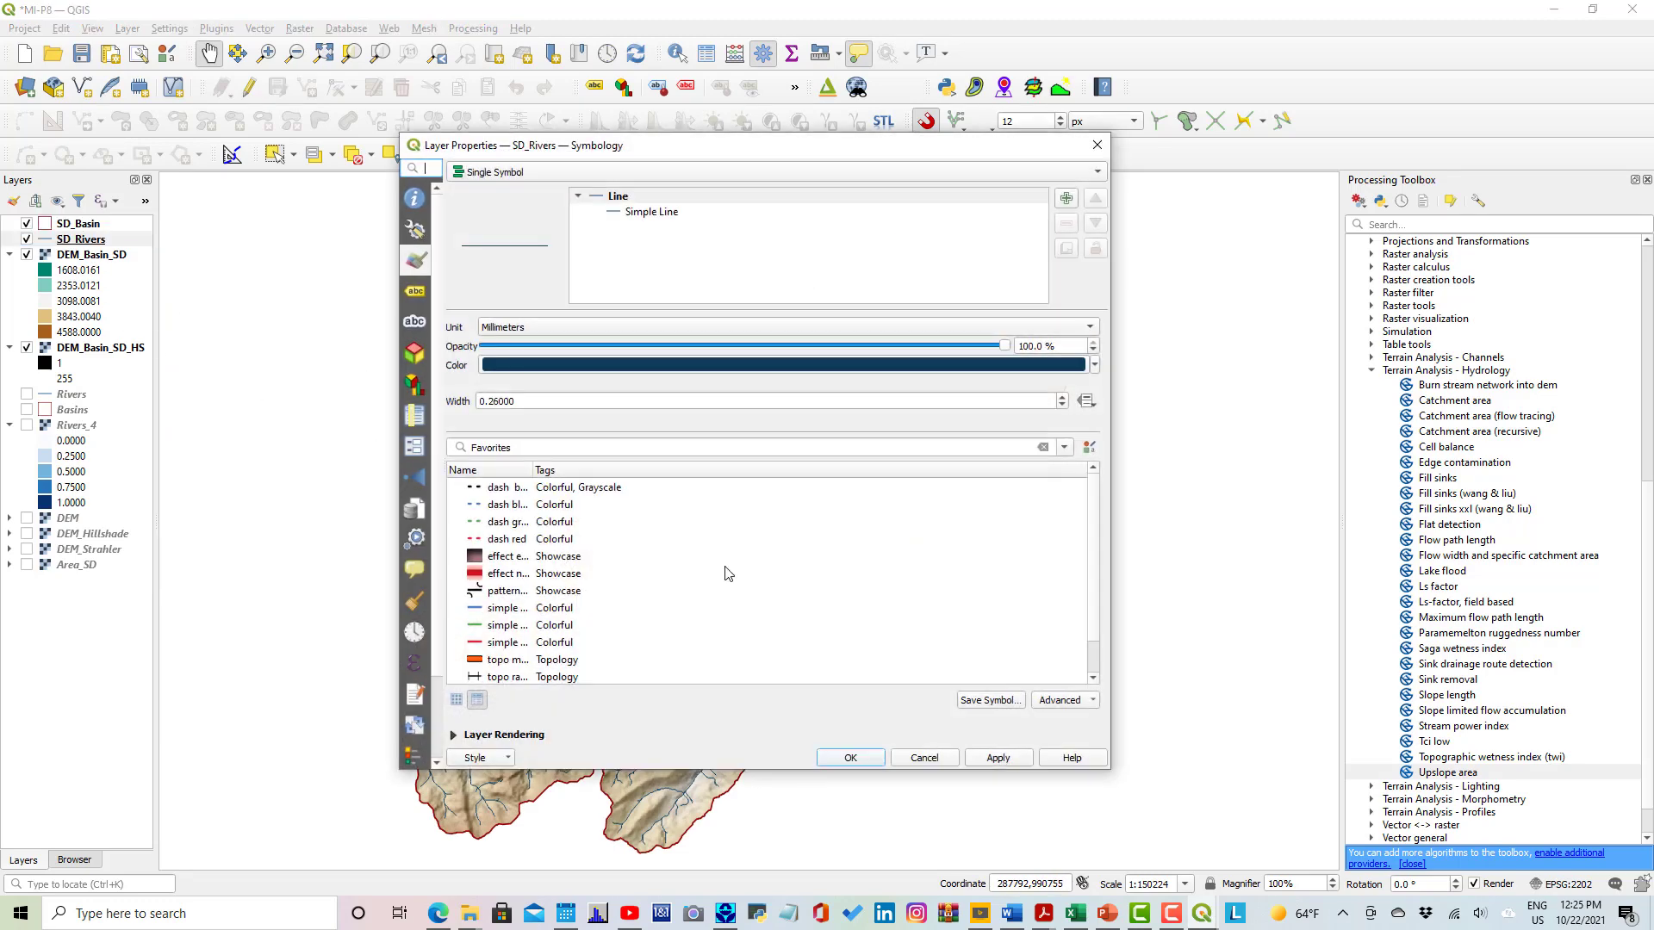
{"action": "left_click_drag", "start_coordinate": [521, 397], "coordinate": [436, 395]}
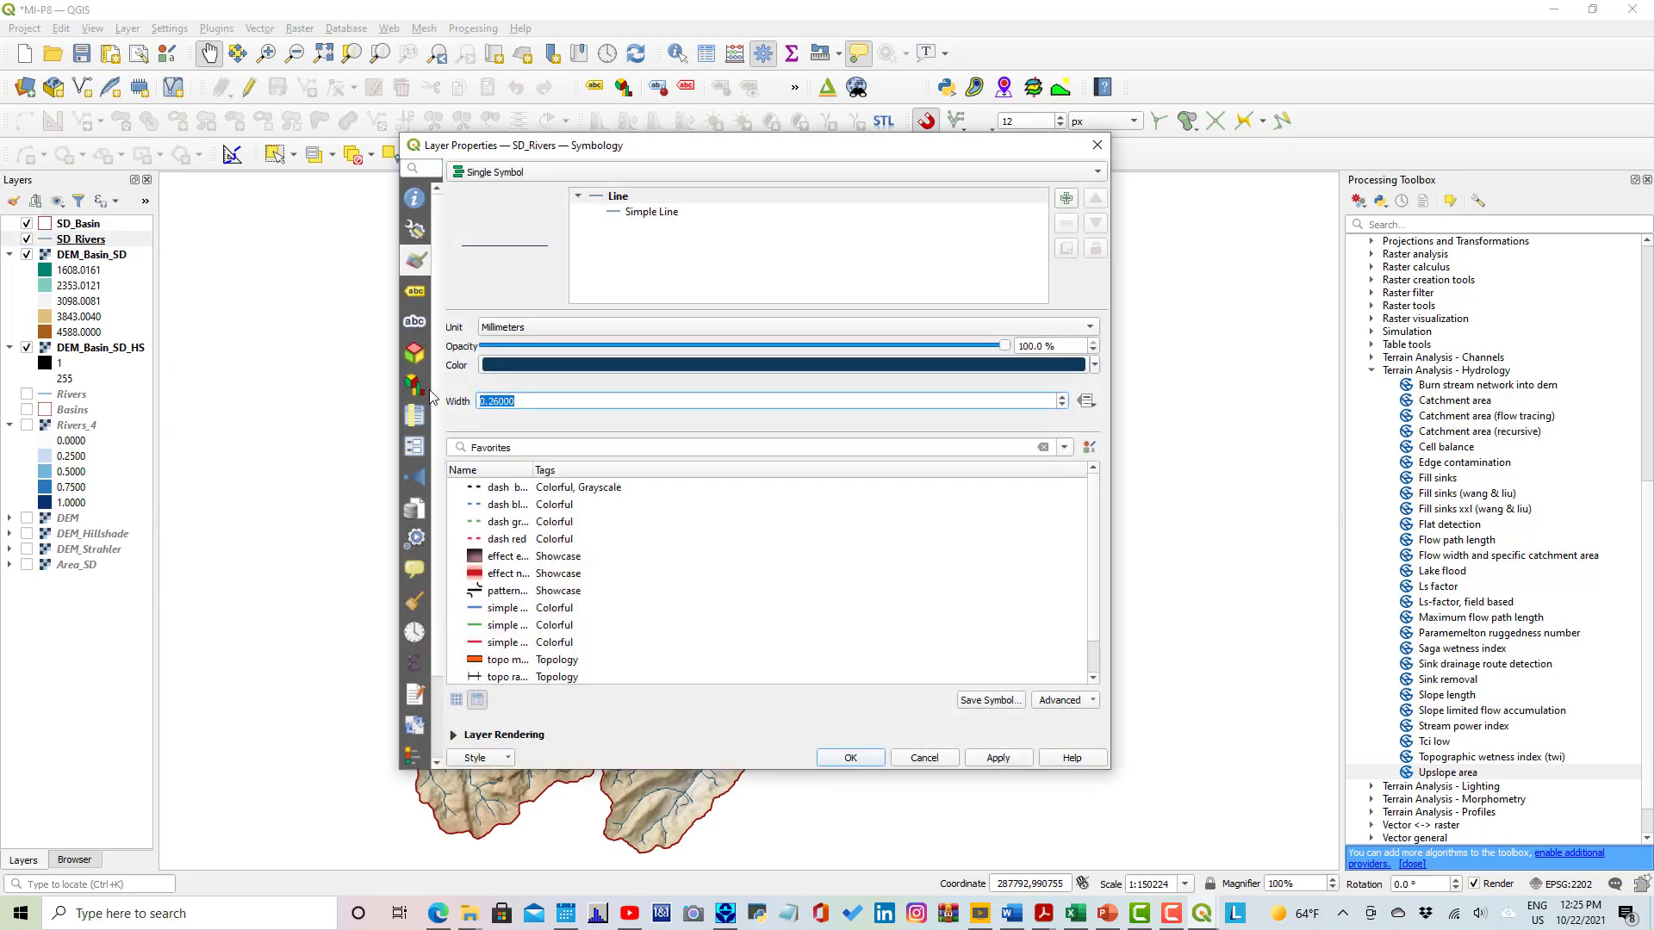
{"action": "type", "text": "0.35"}
{"action": "left_click", "coordinate": [1011, 760]}
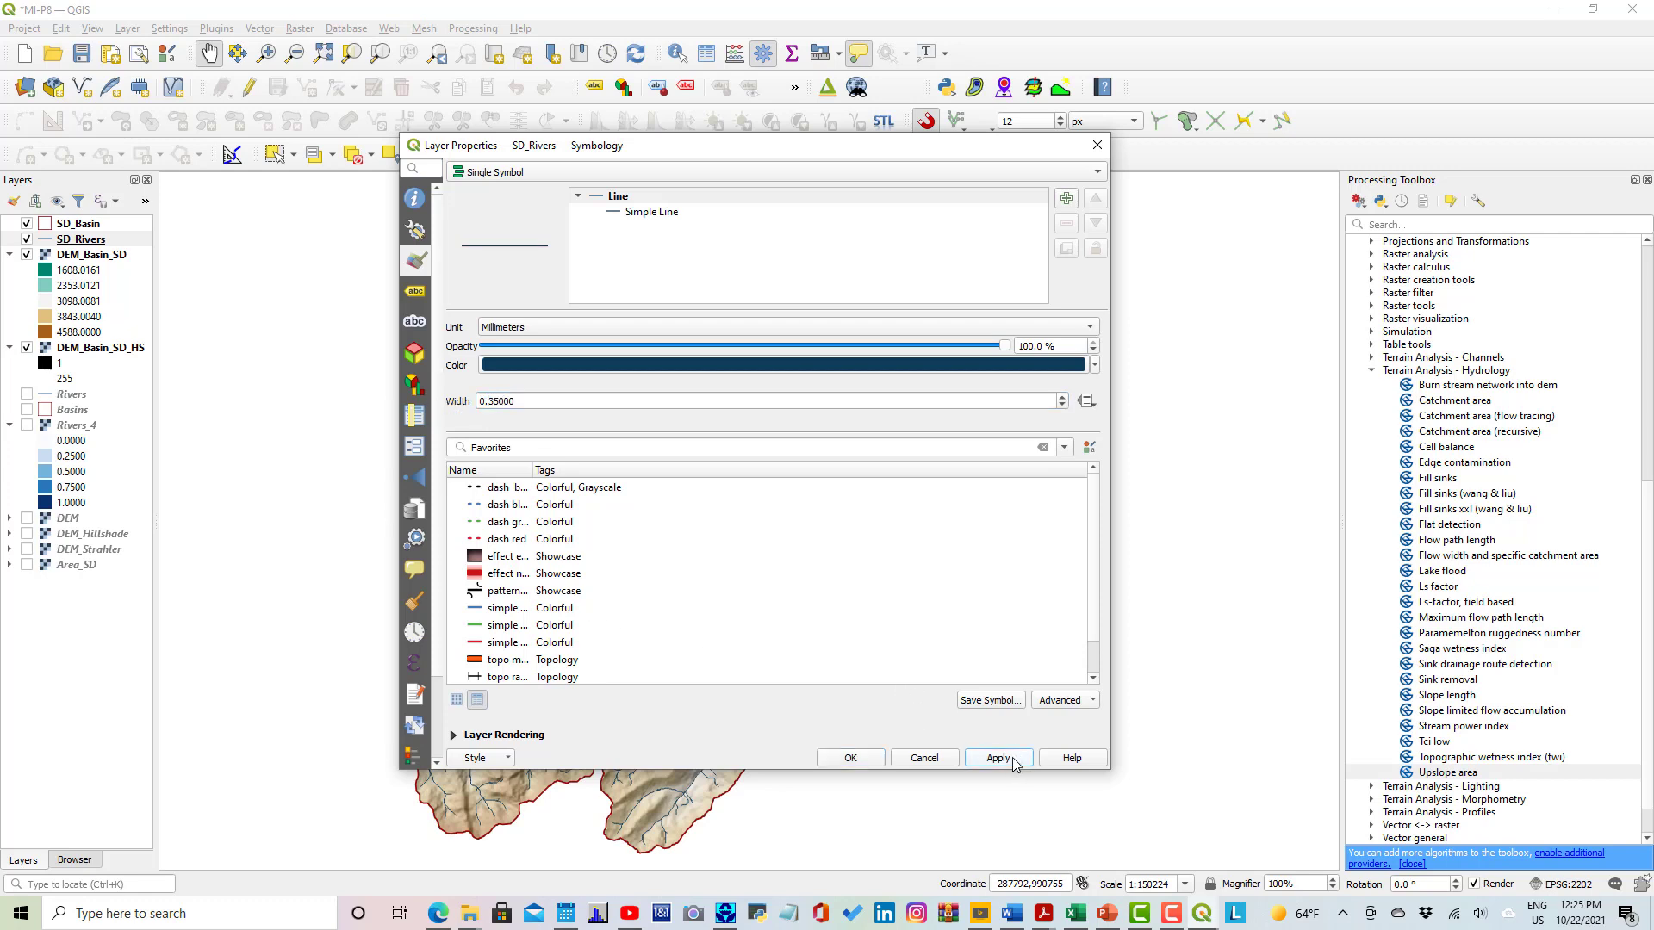
{"action": "left_click", "coordinate": [850, 758]}
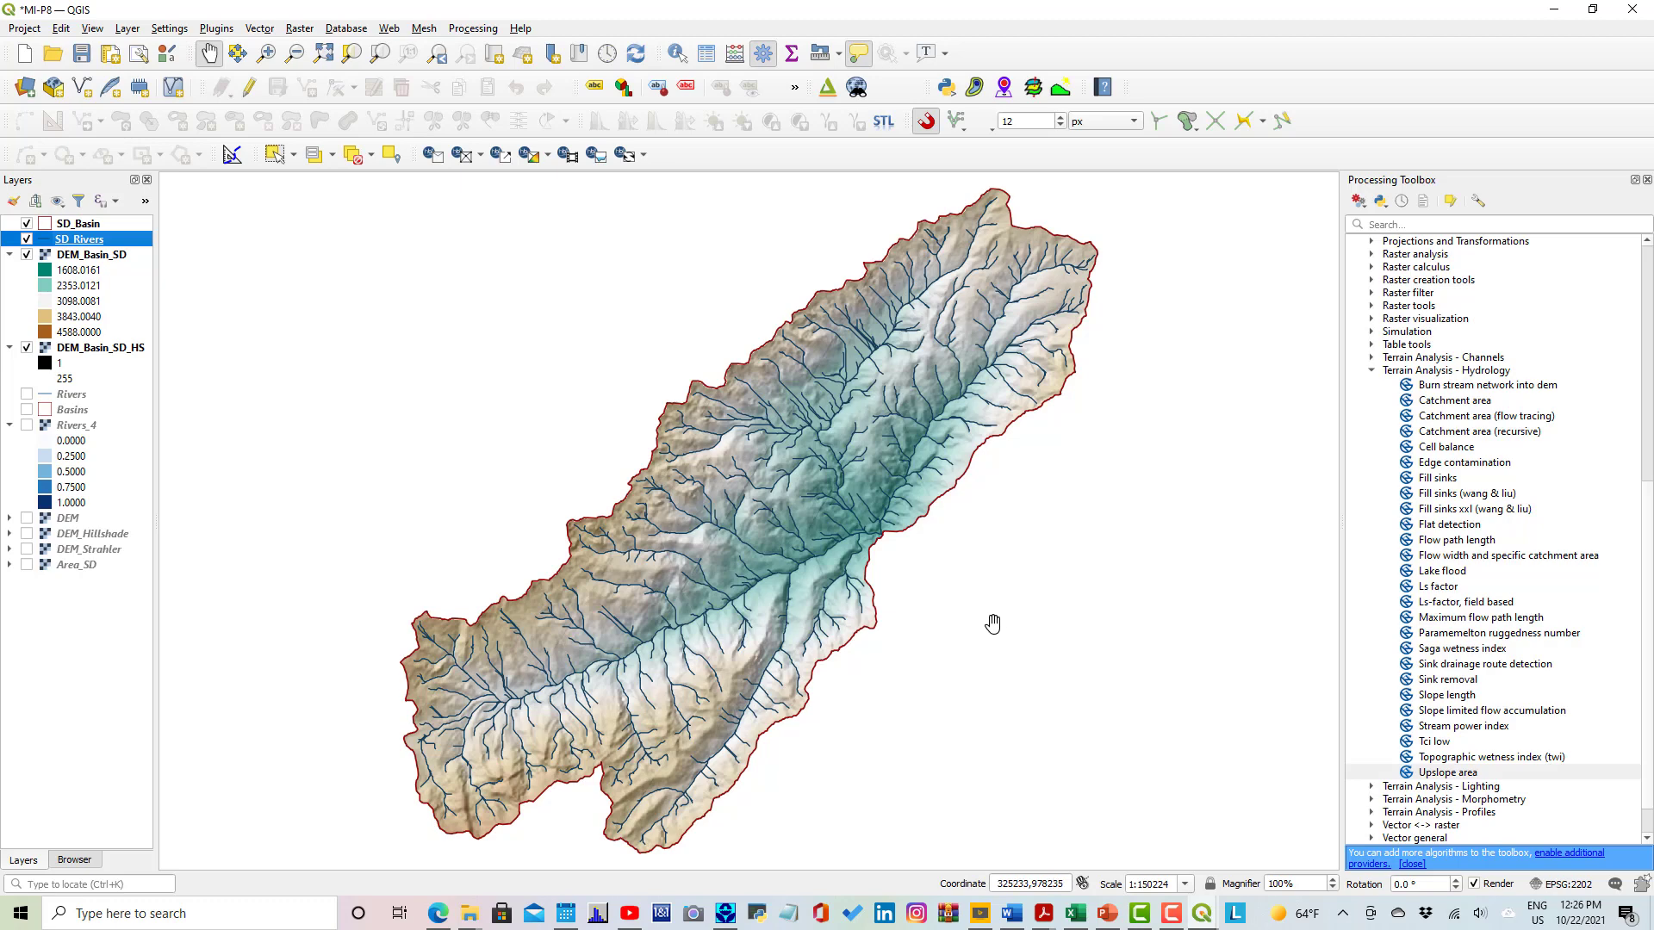
Switch to PowerPoint to read slide 19 on the spatial variation of design storms, and return to the MI-P8 project in QGIS.
{"action": "left_click", "coordinate": [1110, 916]}
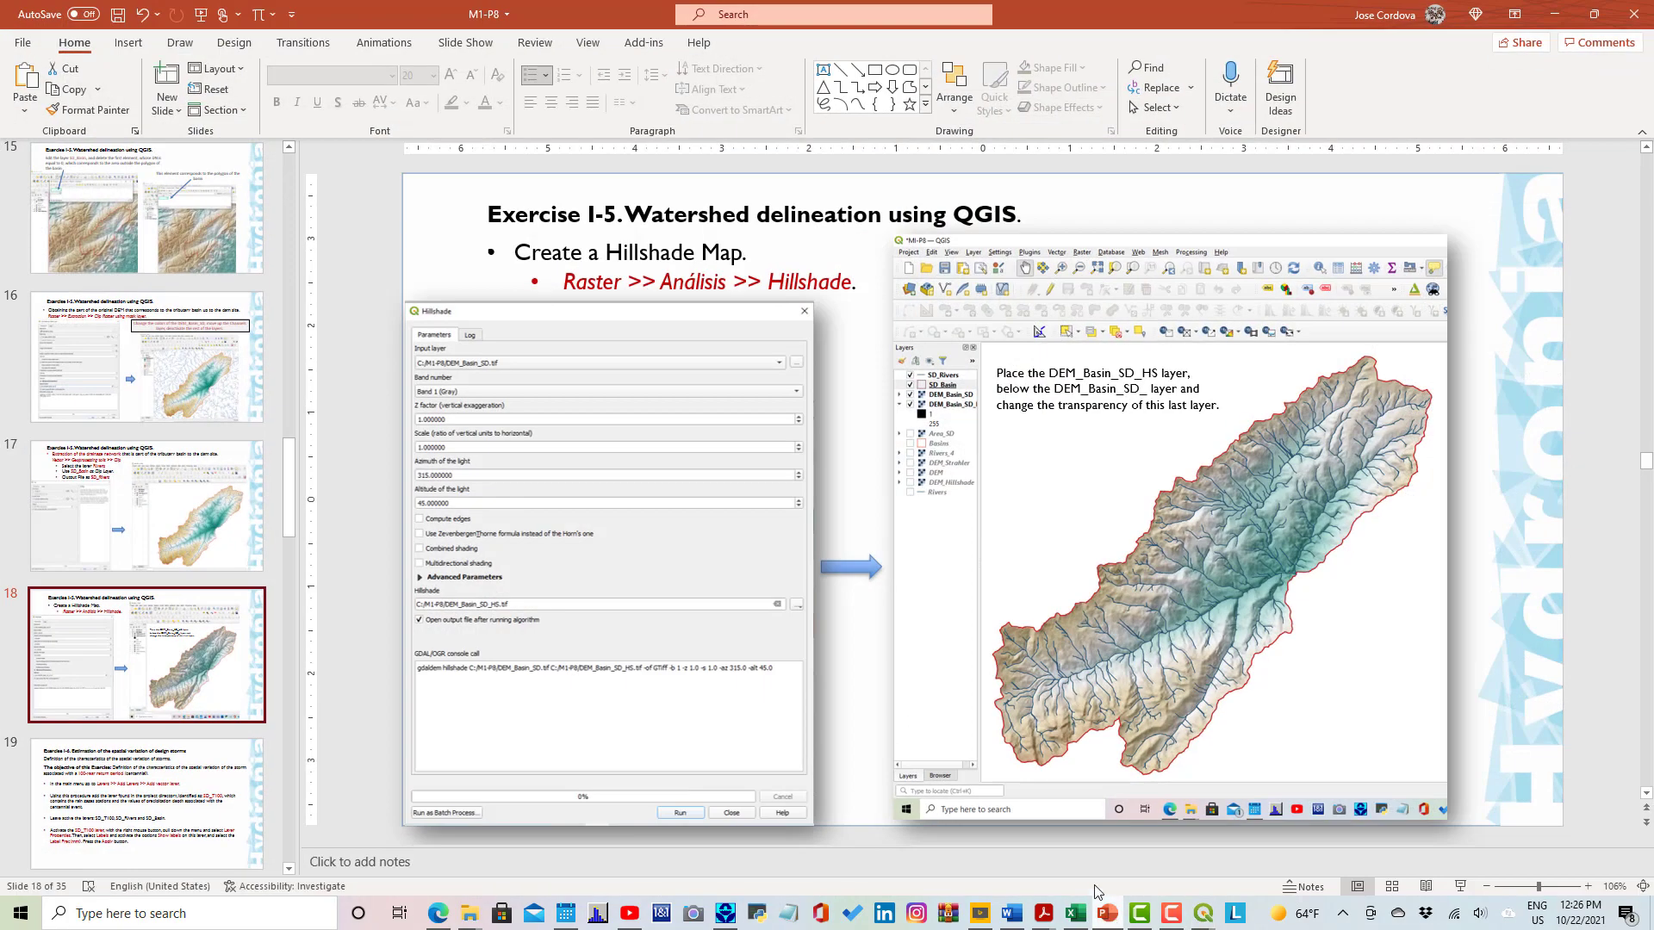
{"action": "key", "text": "Down"}
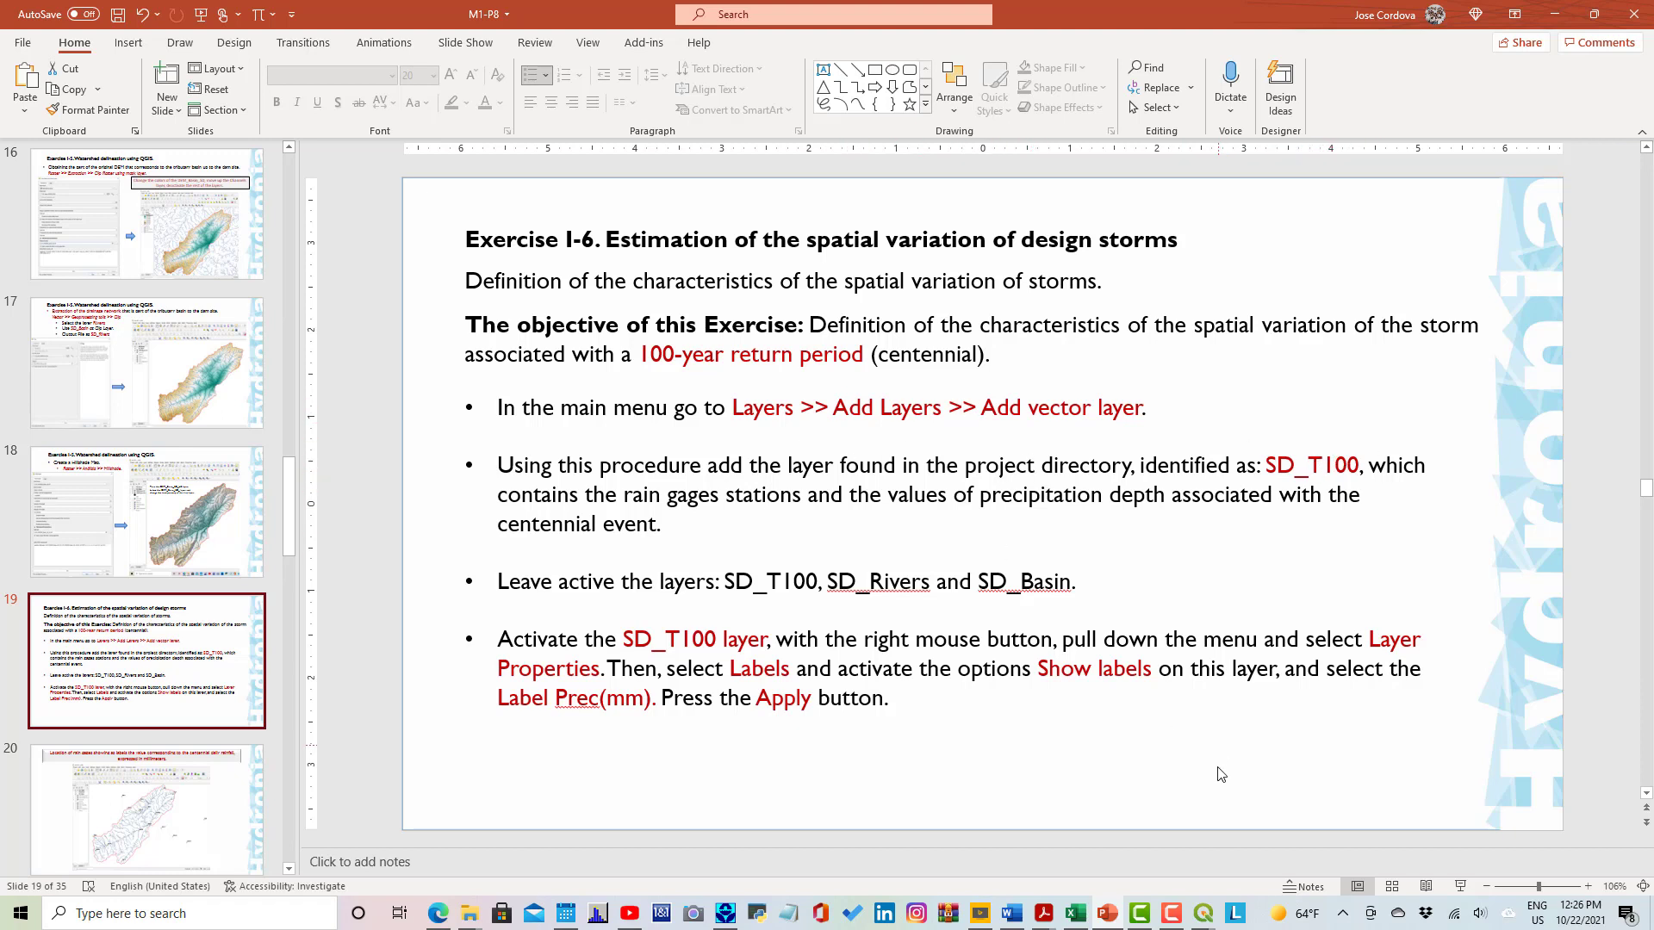
{"action": "mouse_move", "coordinate": [1204, 920]}
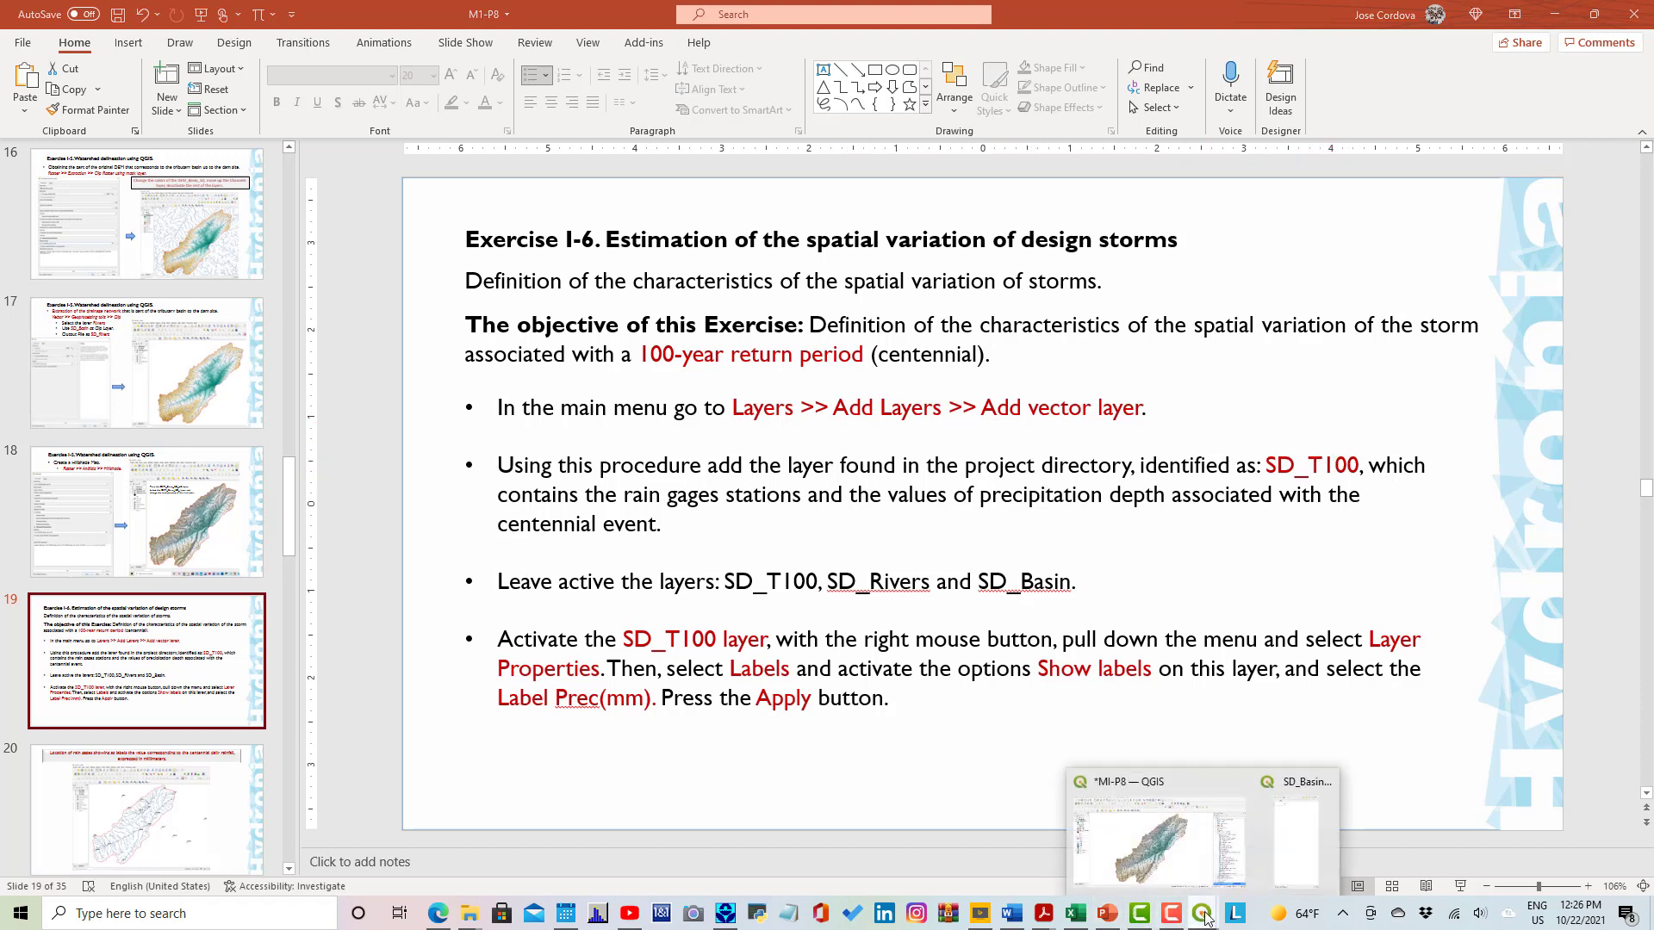
{"action": "left_click", "coordinate": [1172, 872]}
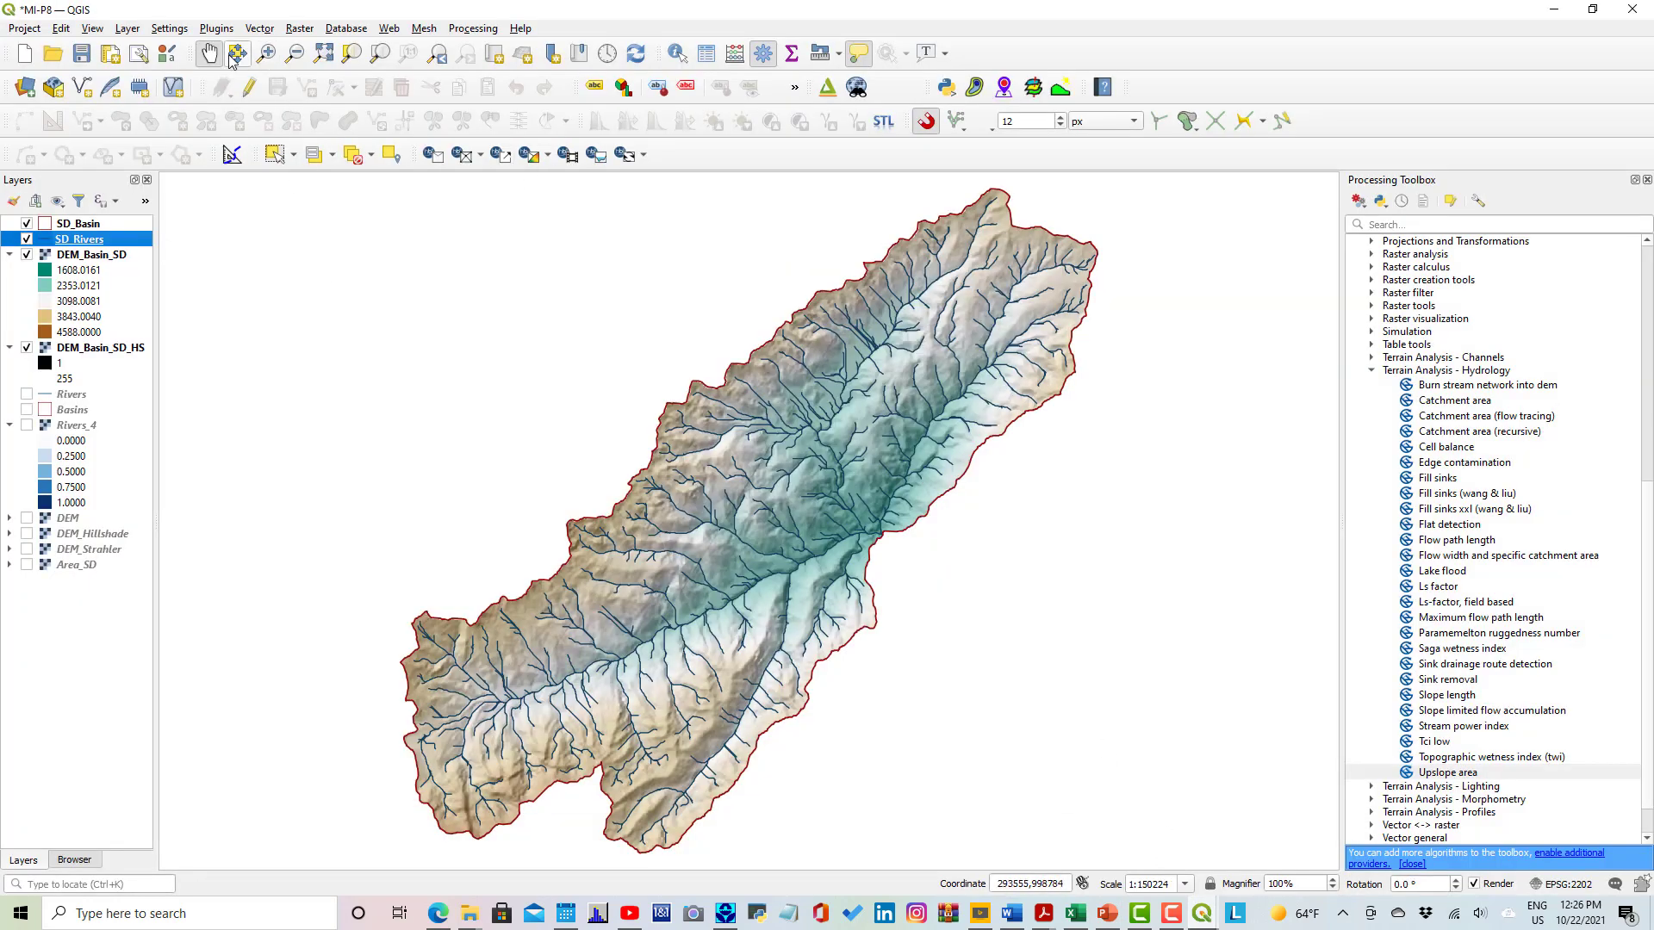
Add the rain gage shapefile SD_T100.shp from C:\M1-P8\Data to the project as a vector layer.
{"action": "left_click", "coordinate": [127, 29]}
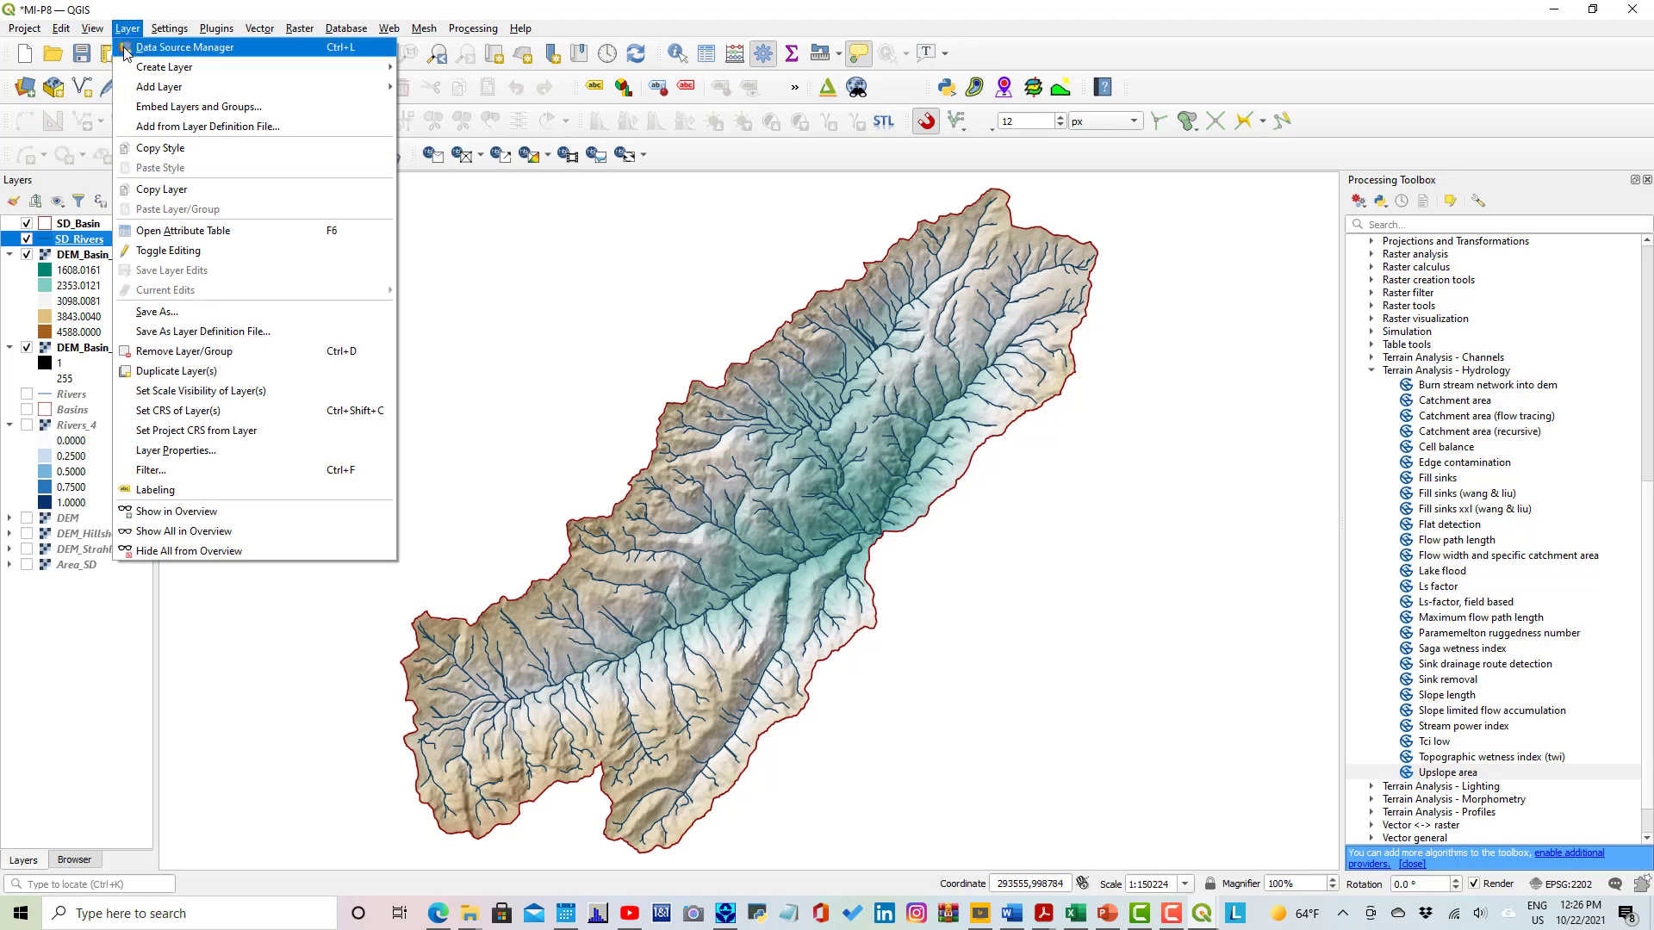
{"action": "mouse_move", "coordinate": [155, 90]}
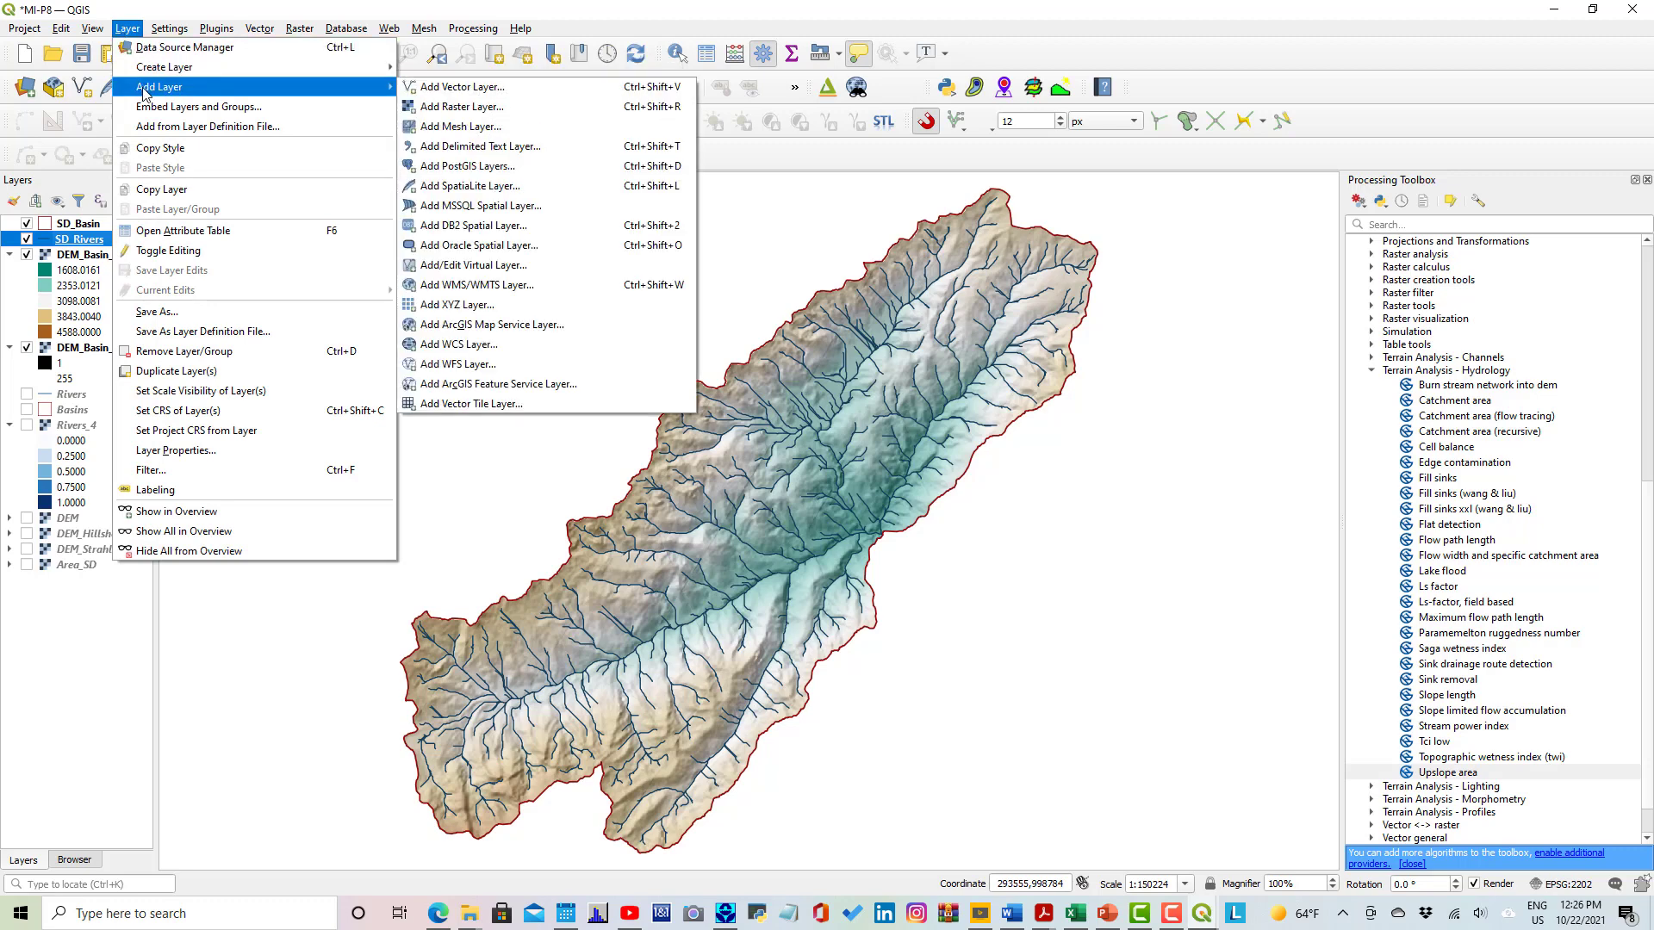
{"action": "left_click", "coordinate": [440, 91]}
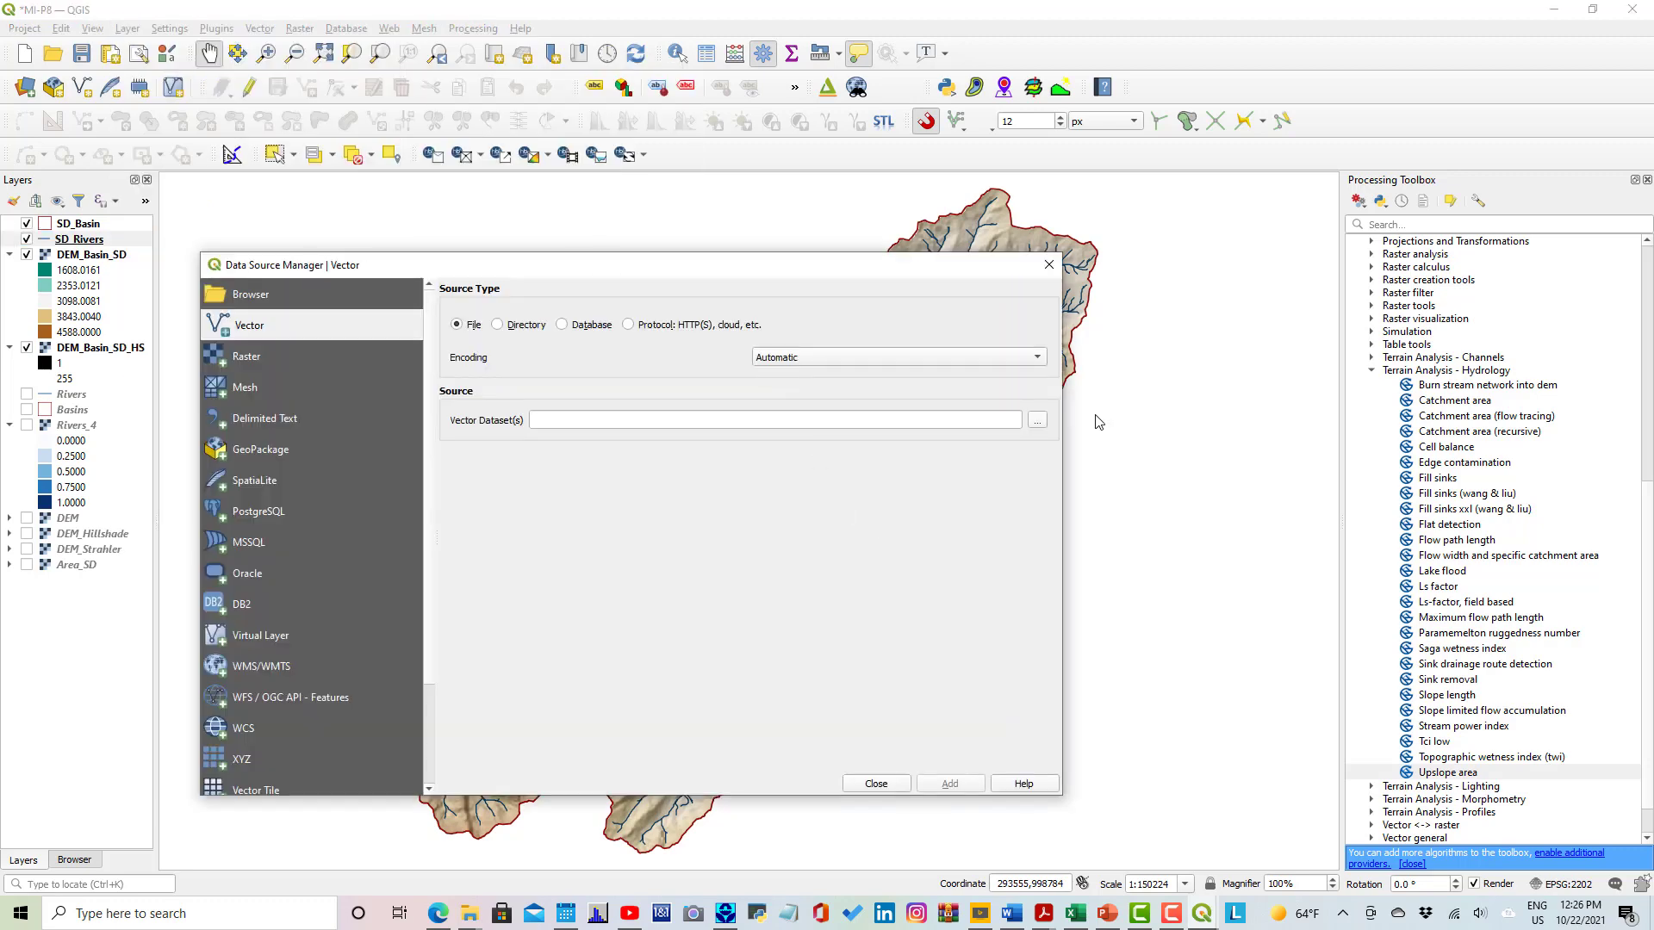
{"action": "left_click", "coordinate": [1039, 421]}
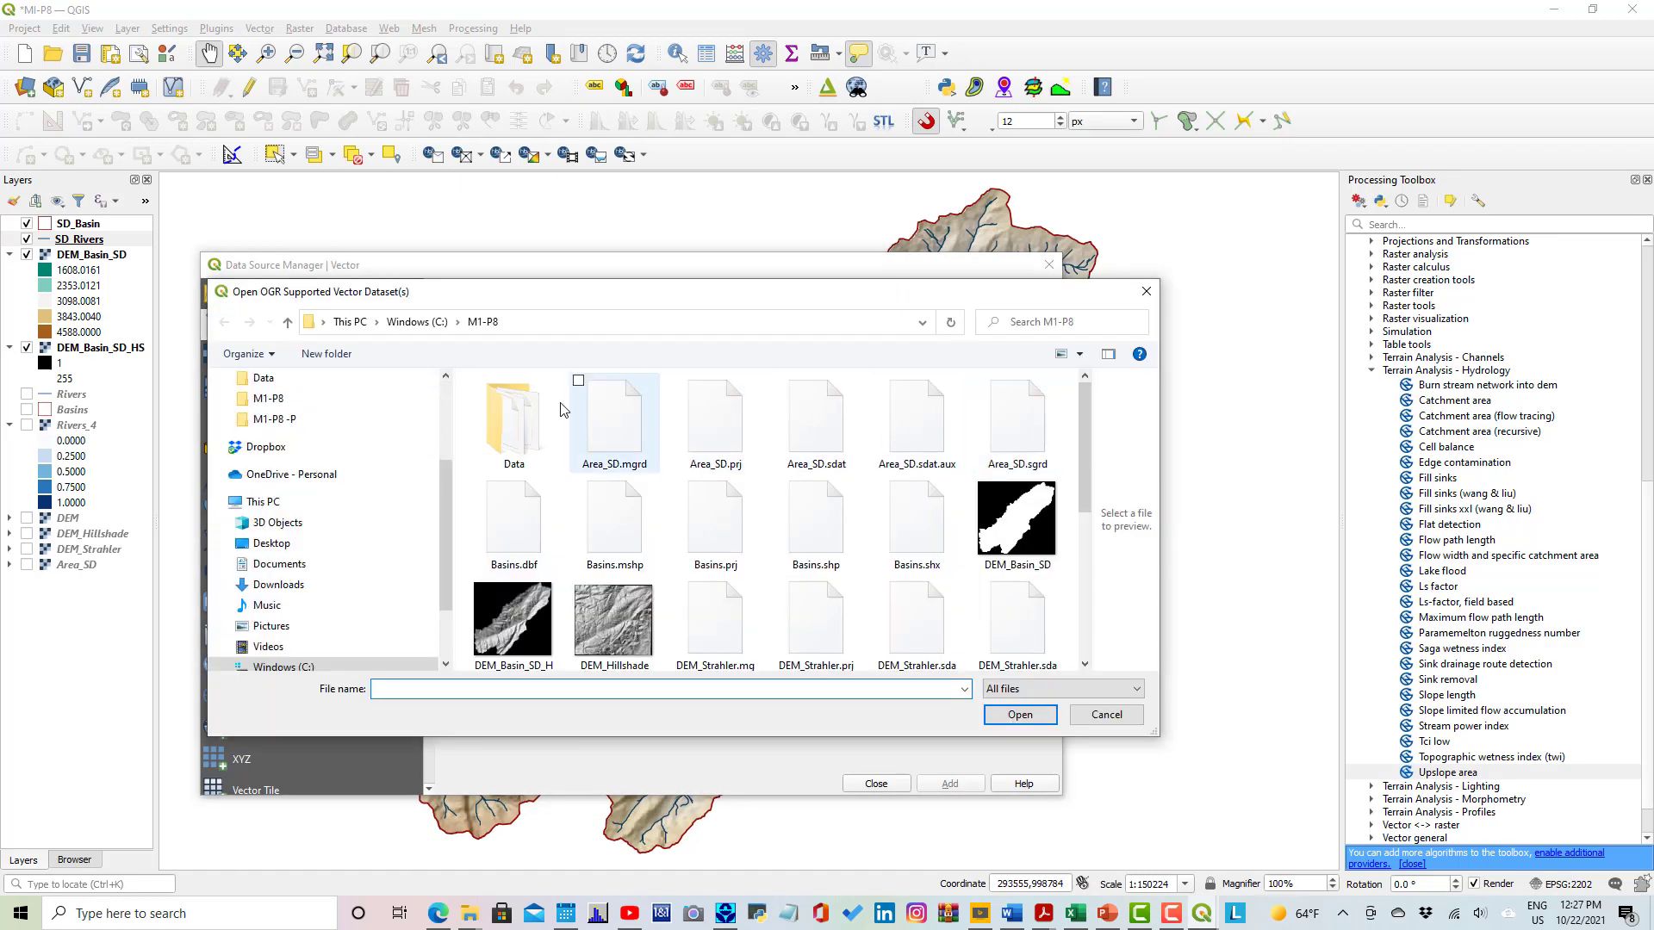
{"action": "left_click", "coordinate": [520, 440]}
{"action": "double_click", "coordinate": [521, 441]}
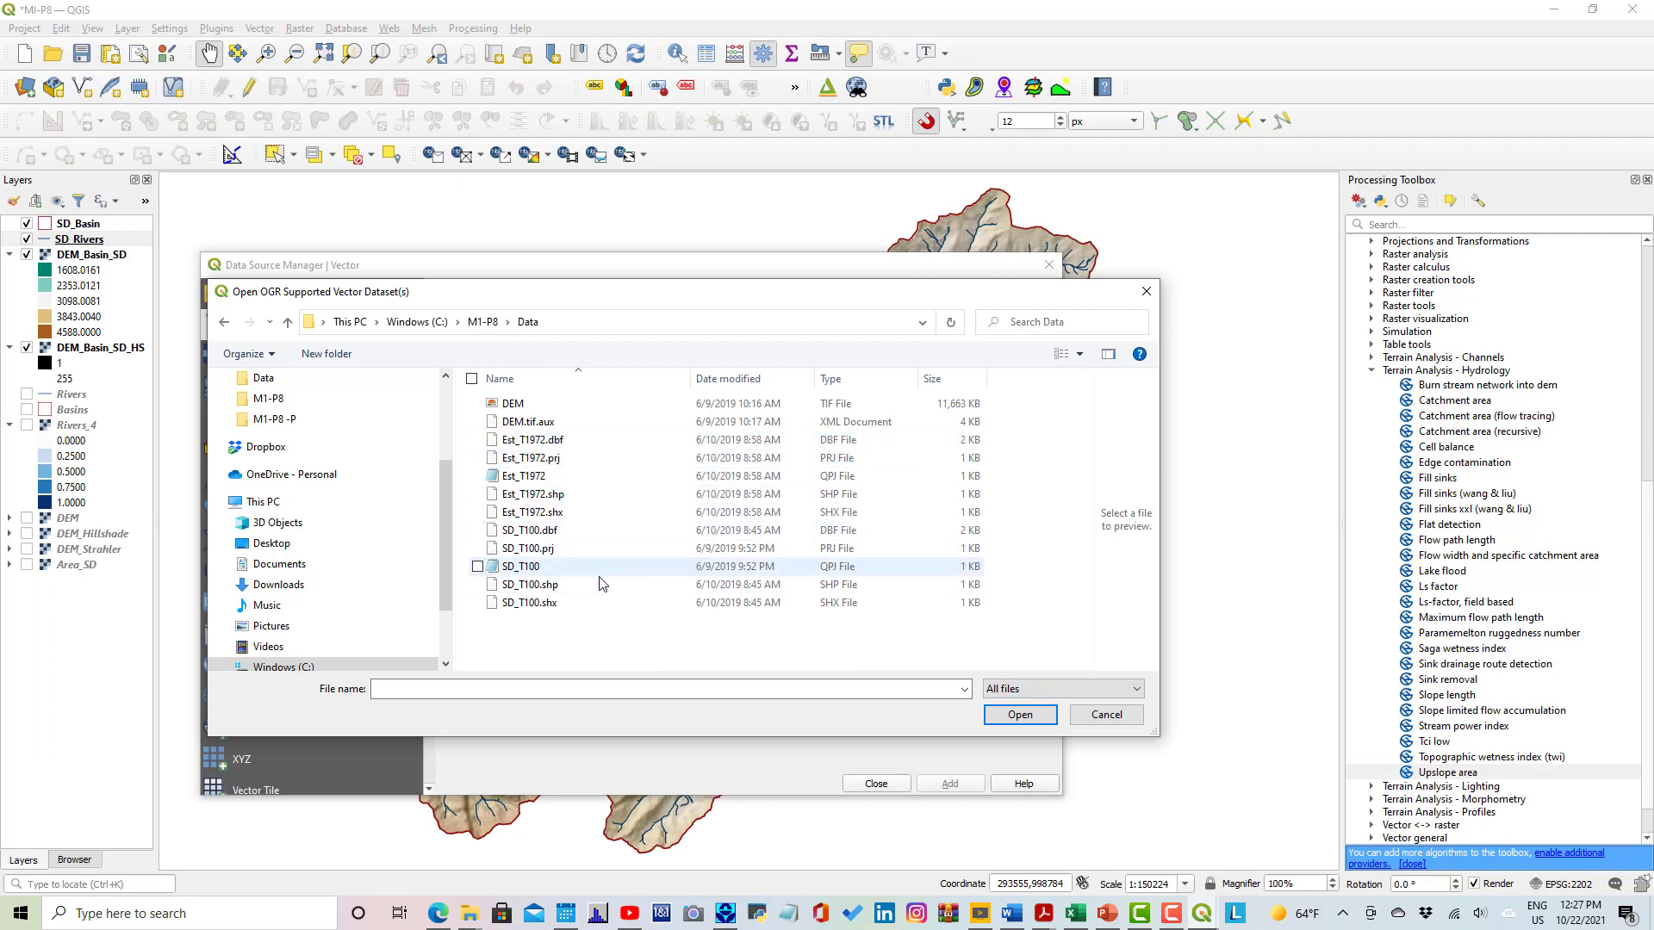
{"action": "left_click", "coordinate": [528, 586]}
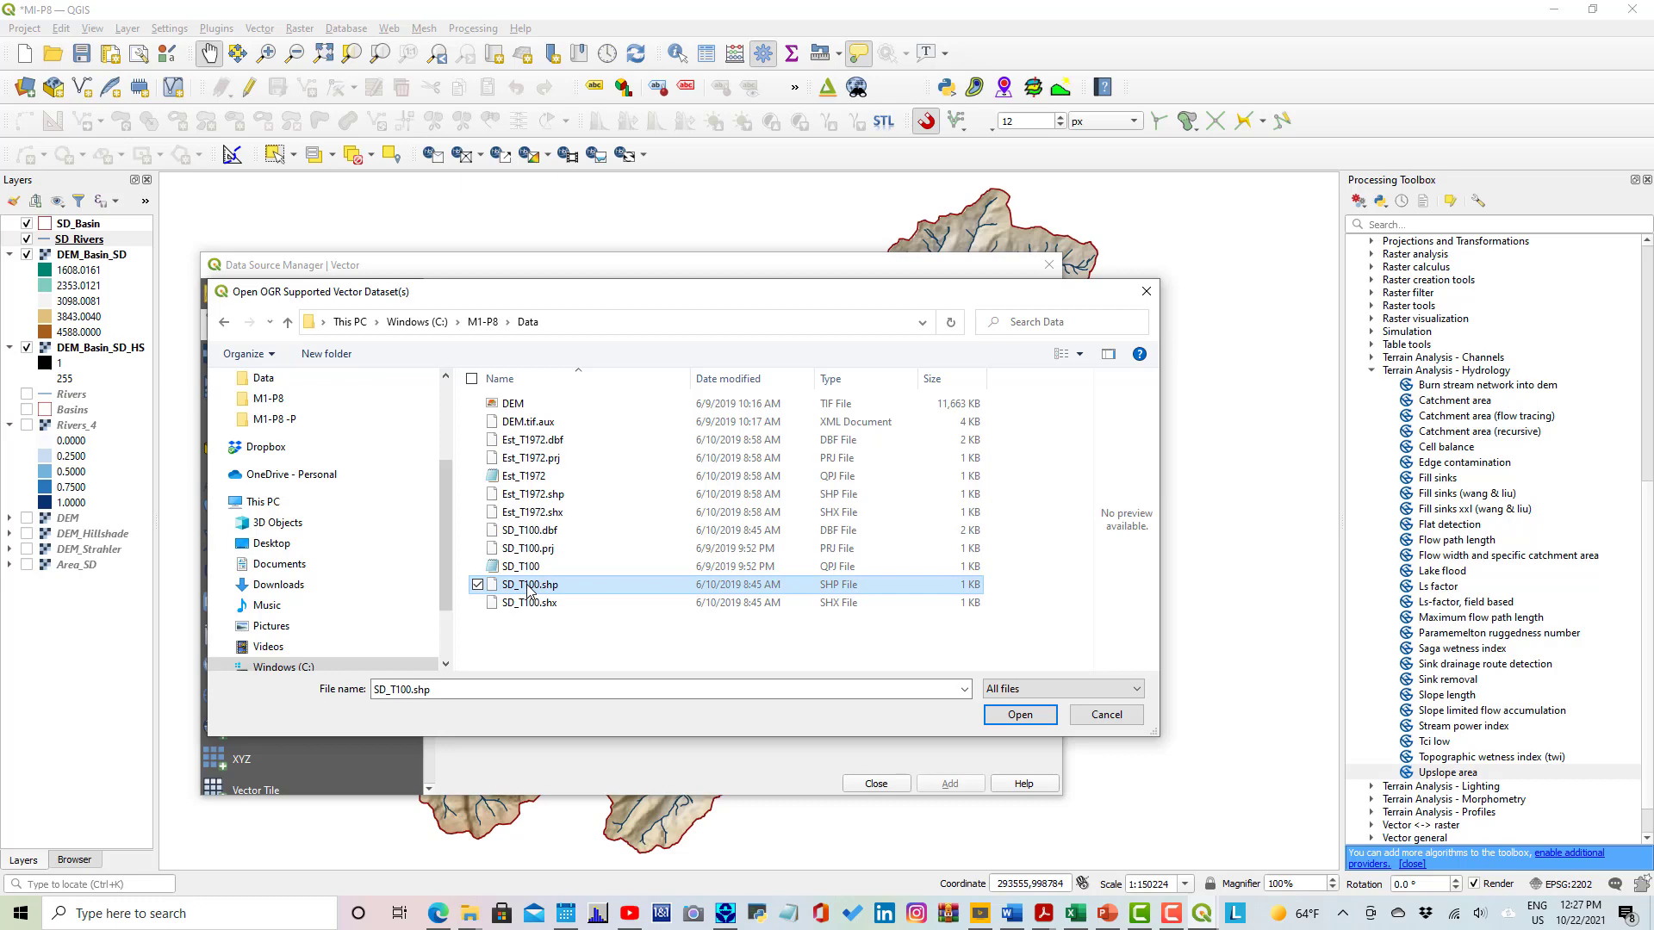
{"action": "left_click", "coordinate": [1012, 717]}
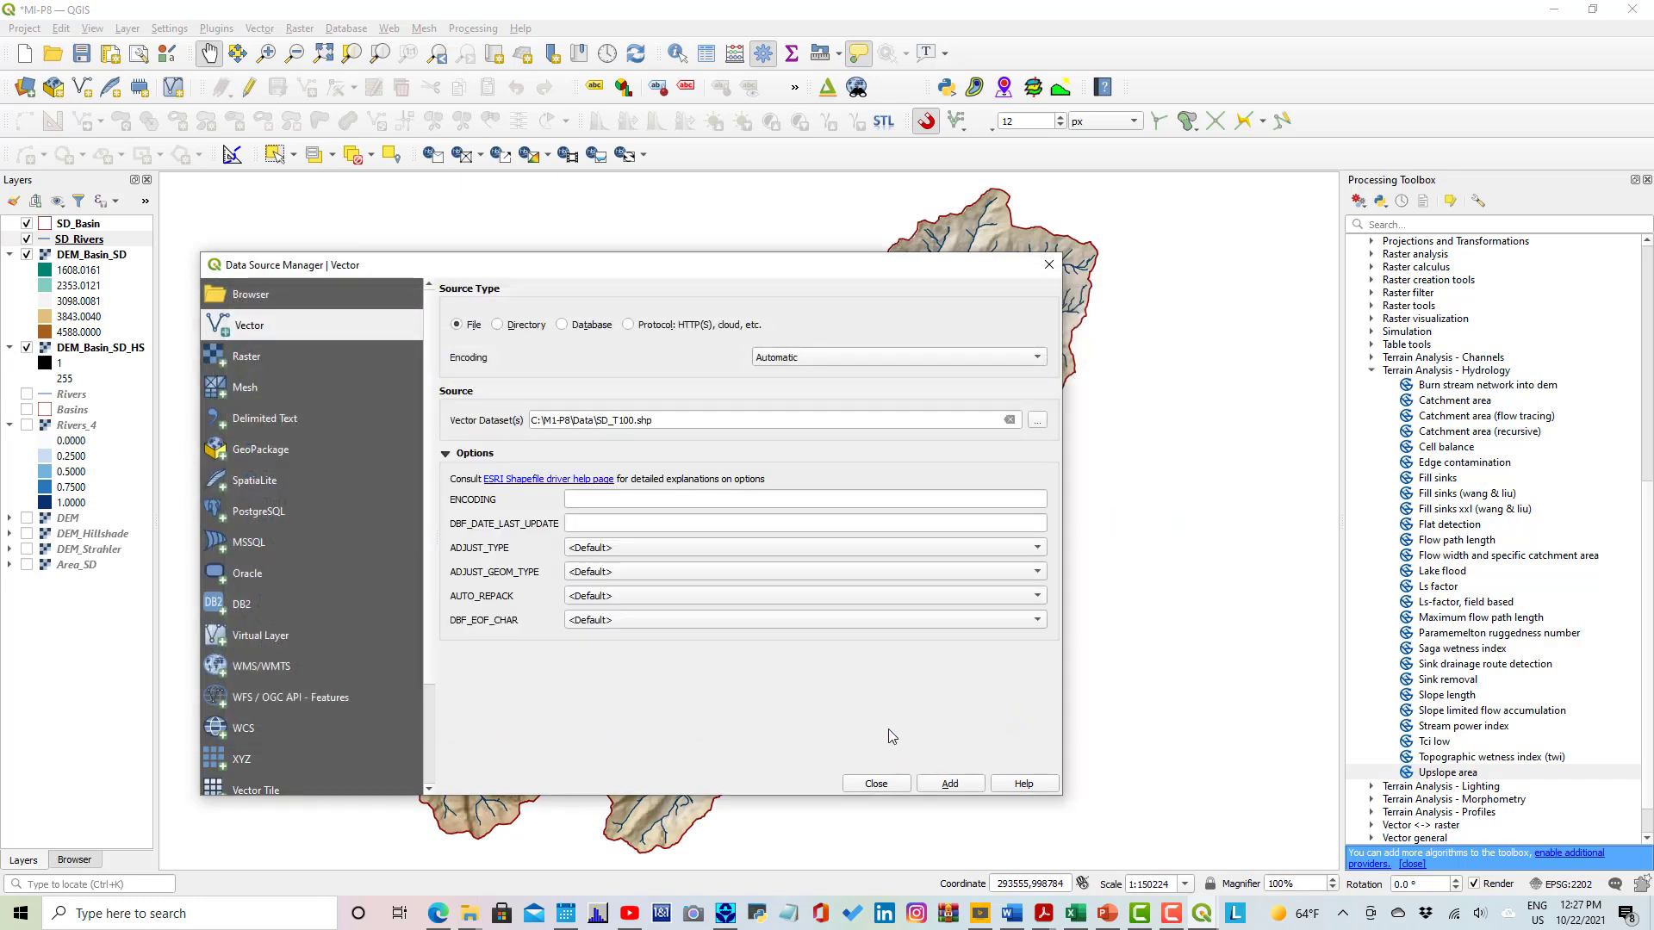
{"action": "left_click", "coordinate": [964, 784]}
{"action": "left_click", "coordinate": [887, 786]}
Hide the DEM_Basin_SD and DEM_Basin_SD_HS rasters, move them below Area_SD at the end of the layer order, and collapse the raster legends.
{"action": "left_click", "coordinate": [11, 269]}
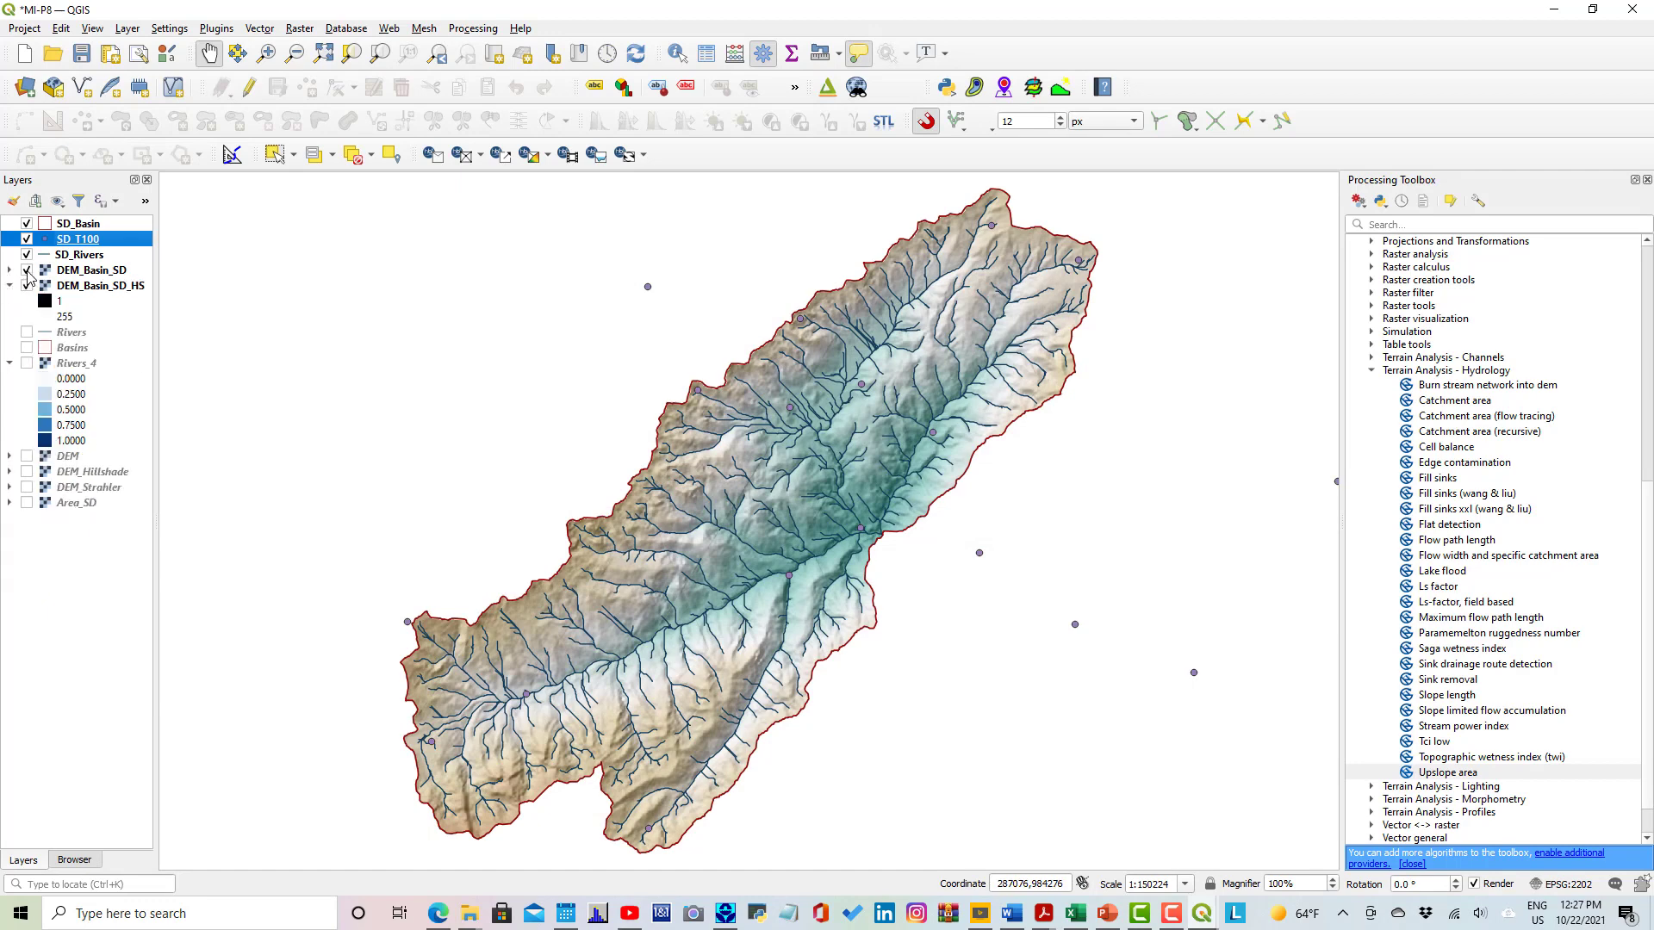
{"action": "left_click", "coordinate": [27, 271]}
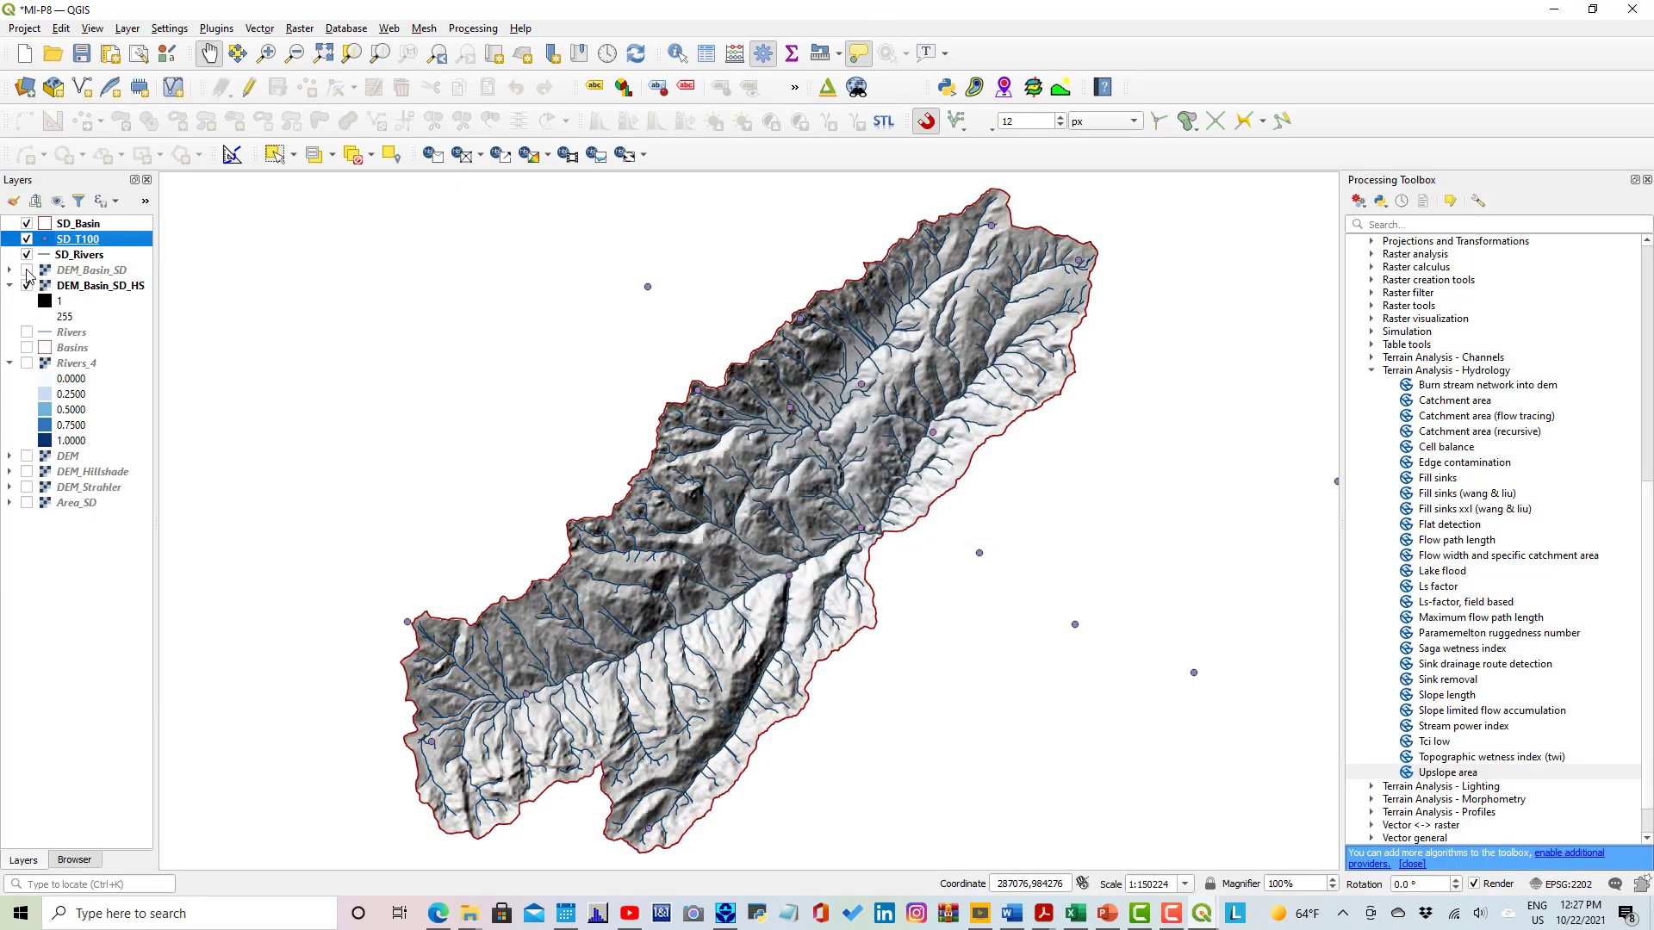
{"action": "left_click", "coordinate": [27, 286]}
{"action": "left_click", "coordinate": [10, 286]}
{"action": "left_click_drag", "start_coordinate": [83, 270], "coordinate": [74, 502]}
{"action": "left_click_drag", "start_coordinate": [75, 271], "coordinate": [47, 508]}
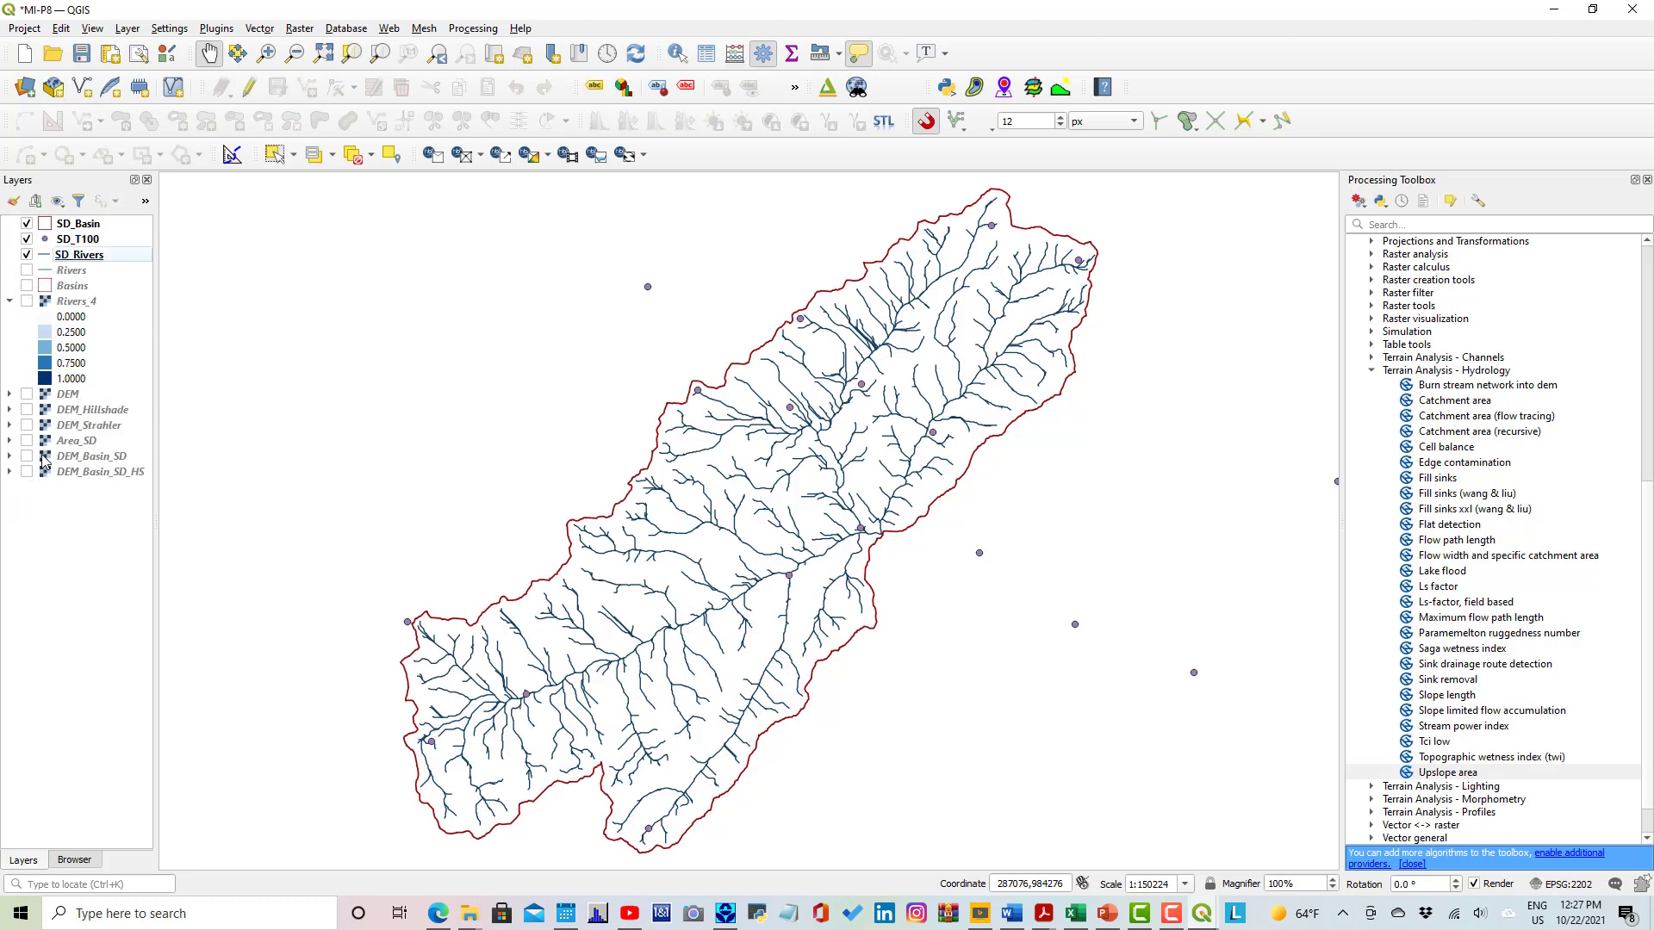
{"action": "left_click", "coordinate": [10, 302]}
Style the SD_T100 rain gages with a pentagon simple marker of size 3 millimeters and apply the symbology.
{"action": "double_click", "coordinate": [77, 239]}
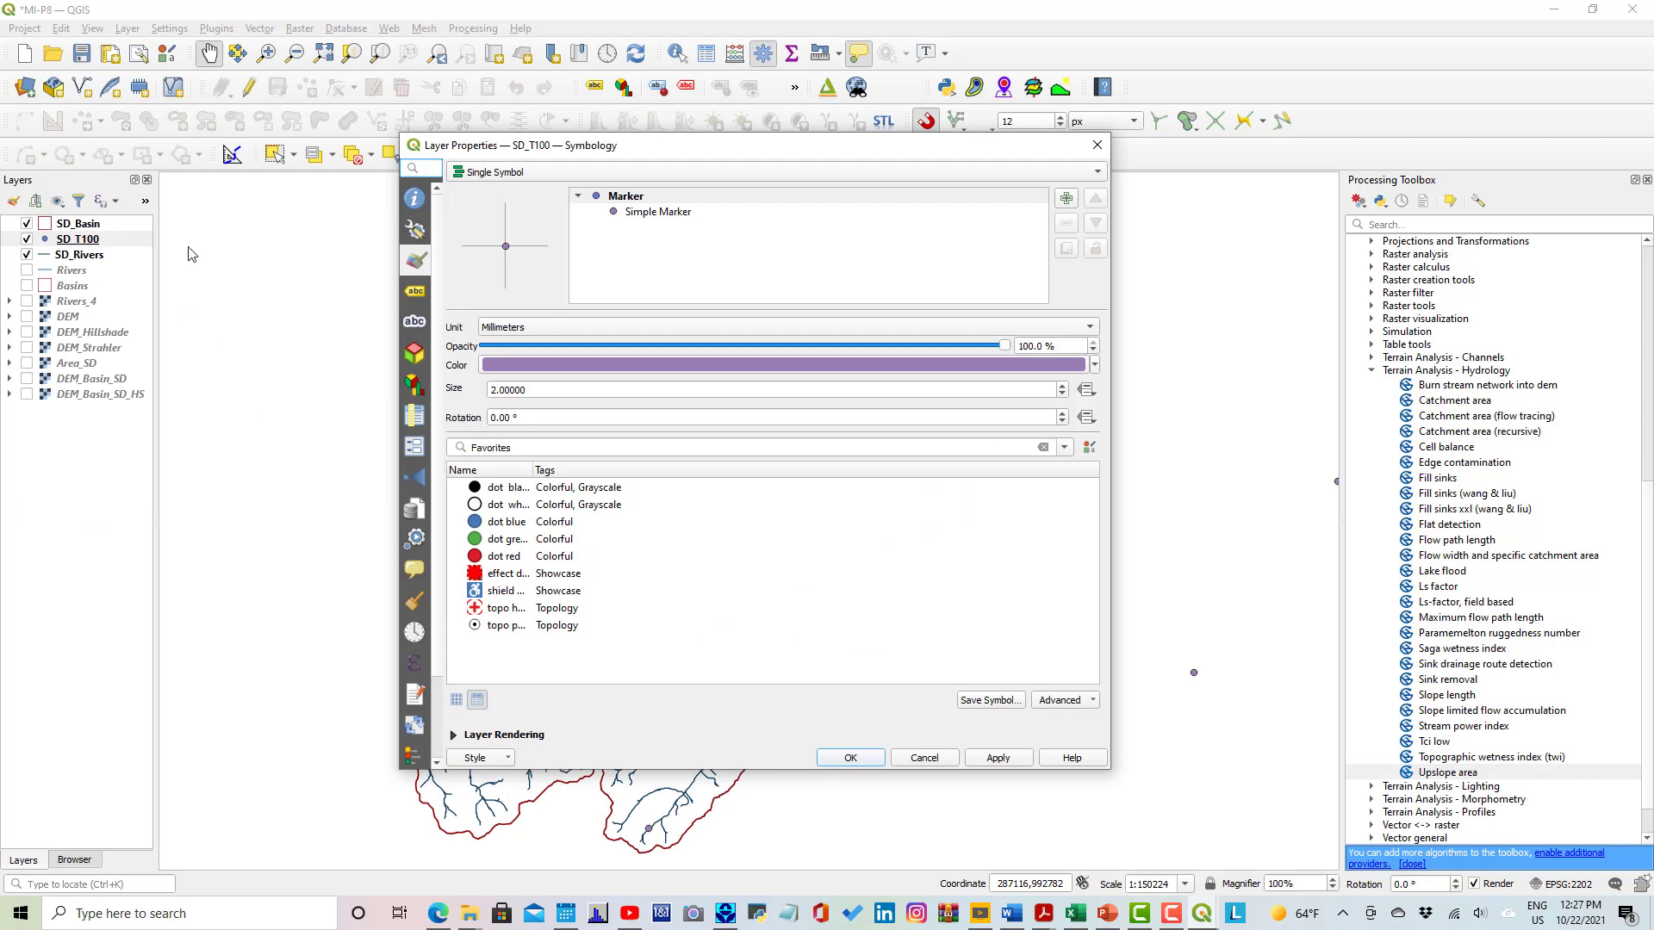
{"action": "left_click", "coordinate": [668, 216]}
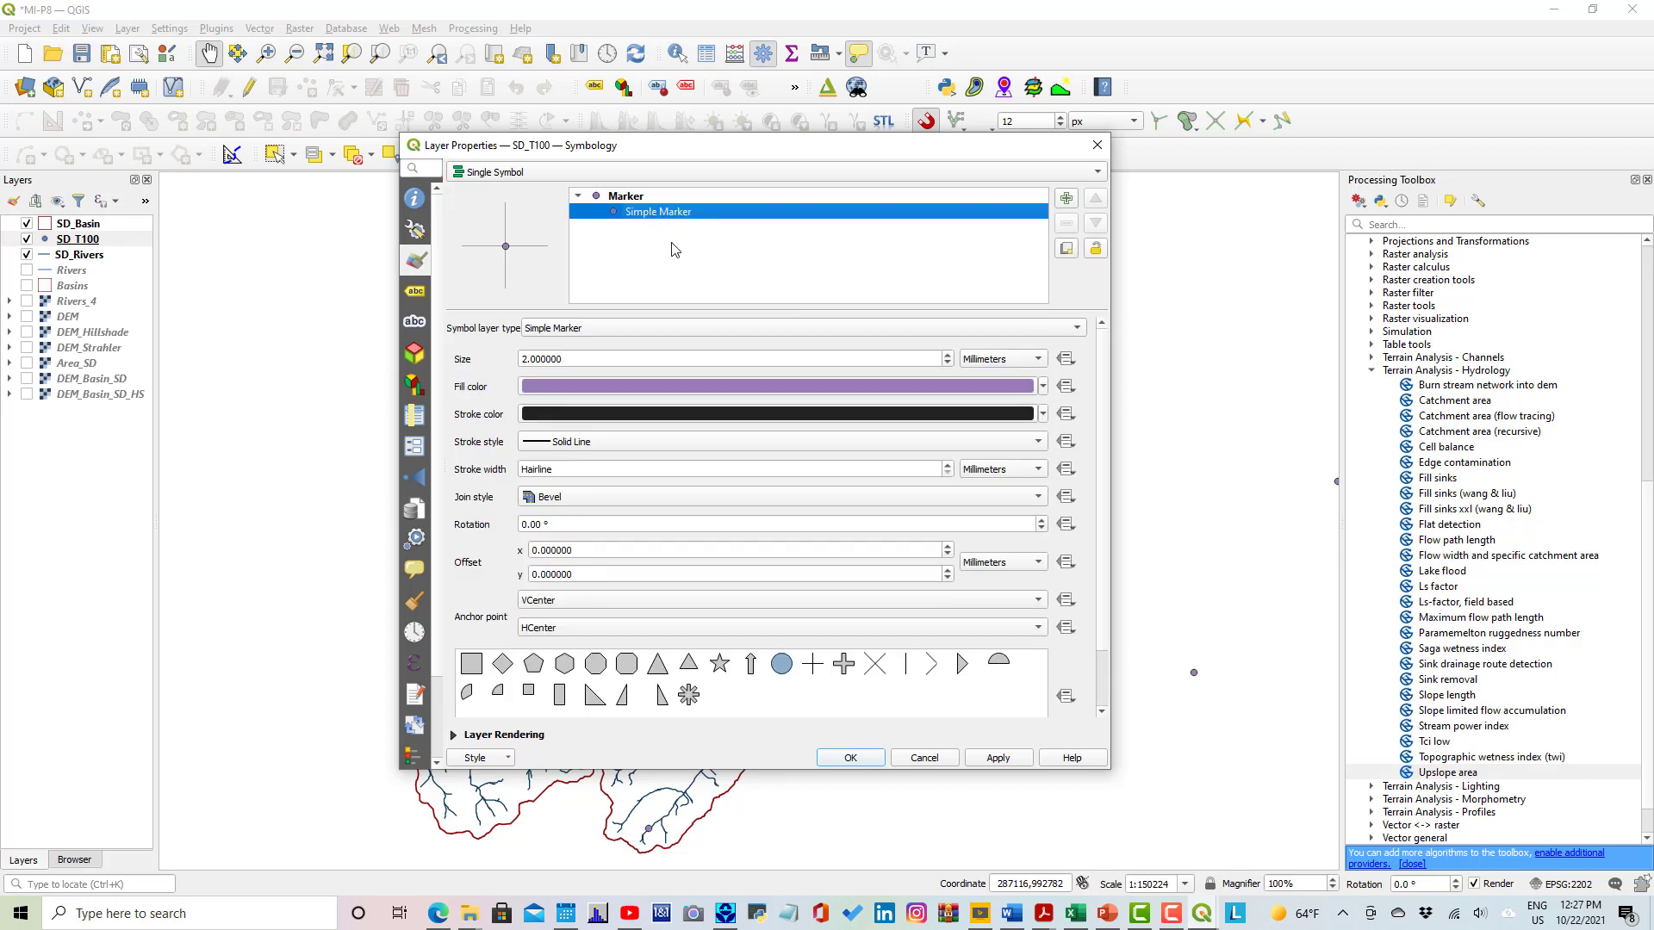
{"action": "left_click", "coordinate": [534, 665]}
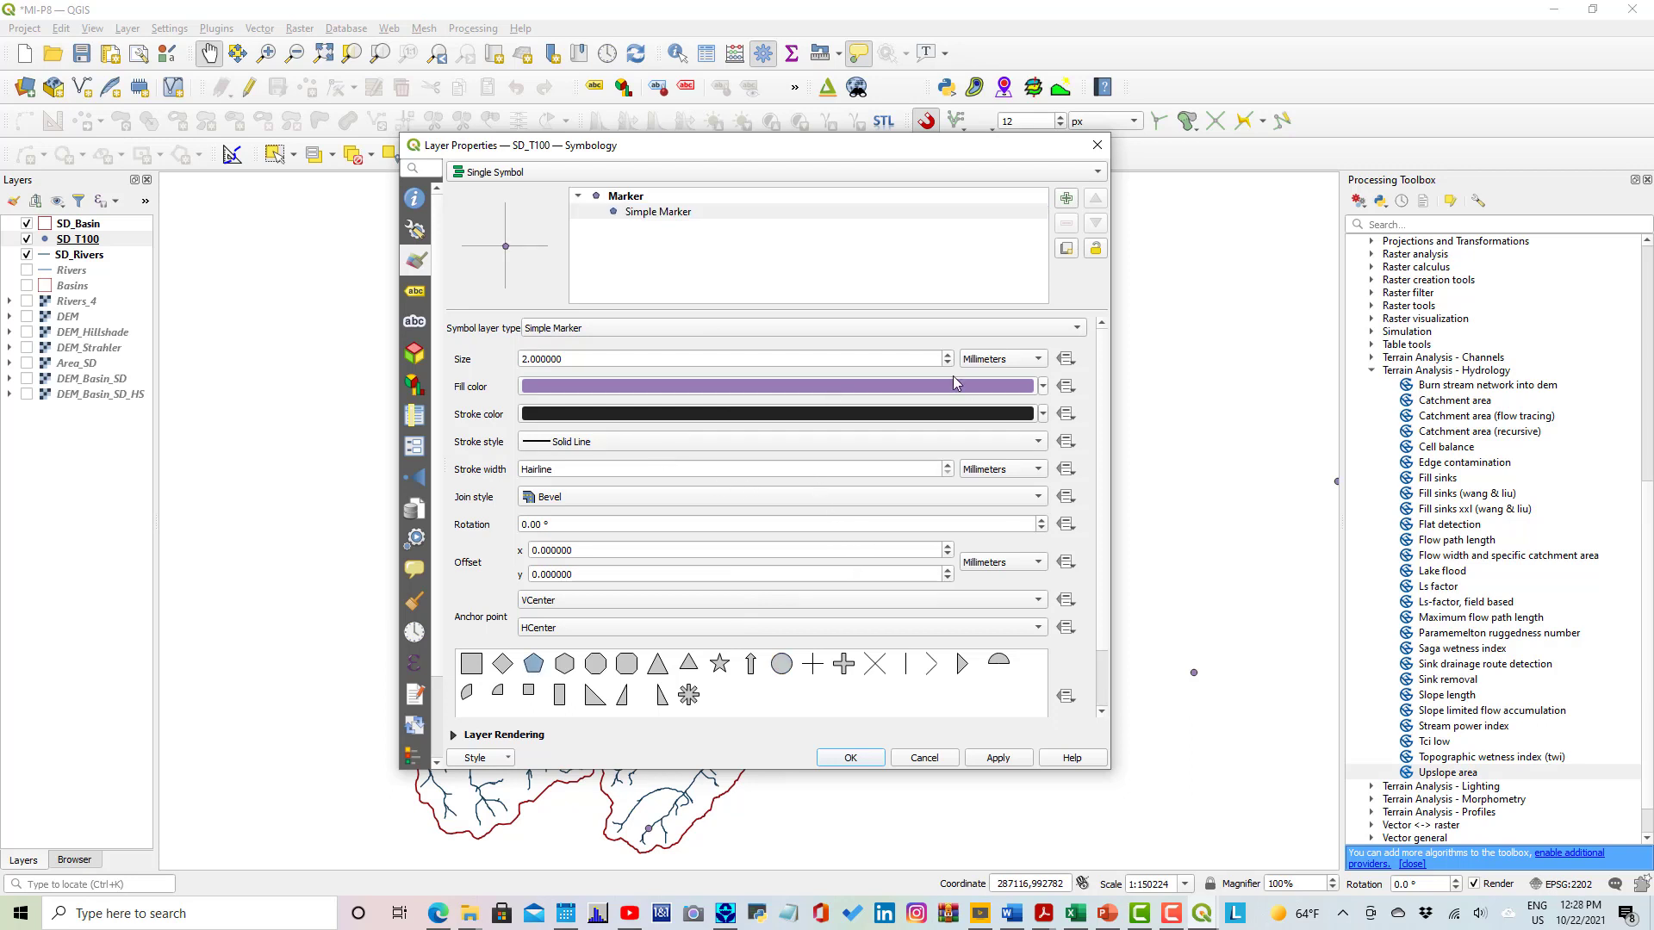
{"action": "left_click", "coordinate": [947, 355]}
{"action": "left_click", "coordinate": [947, 354]}
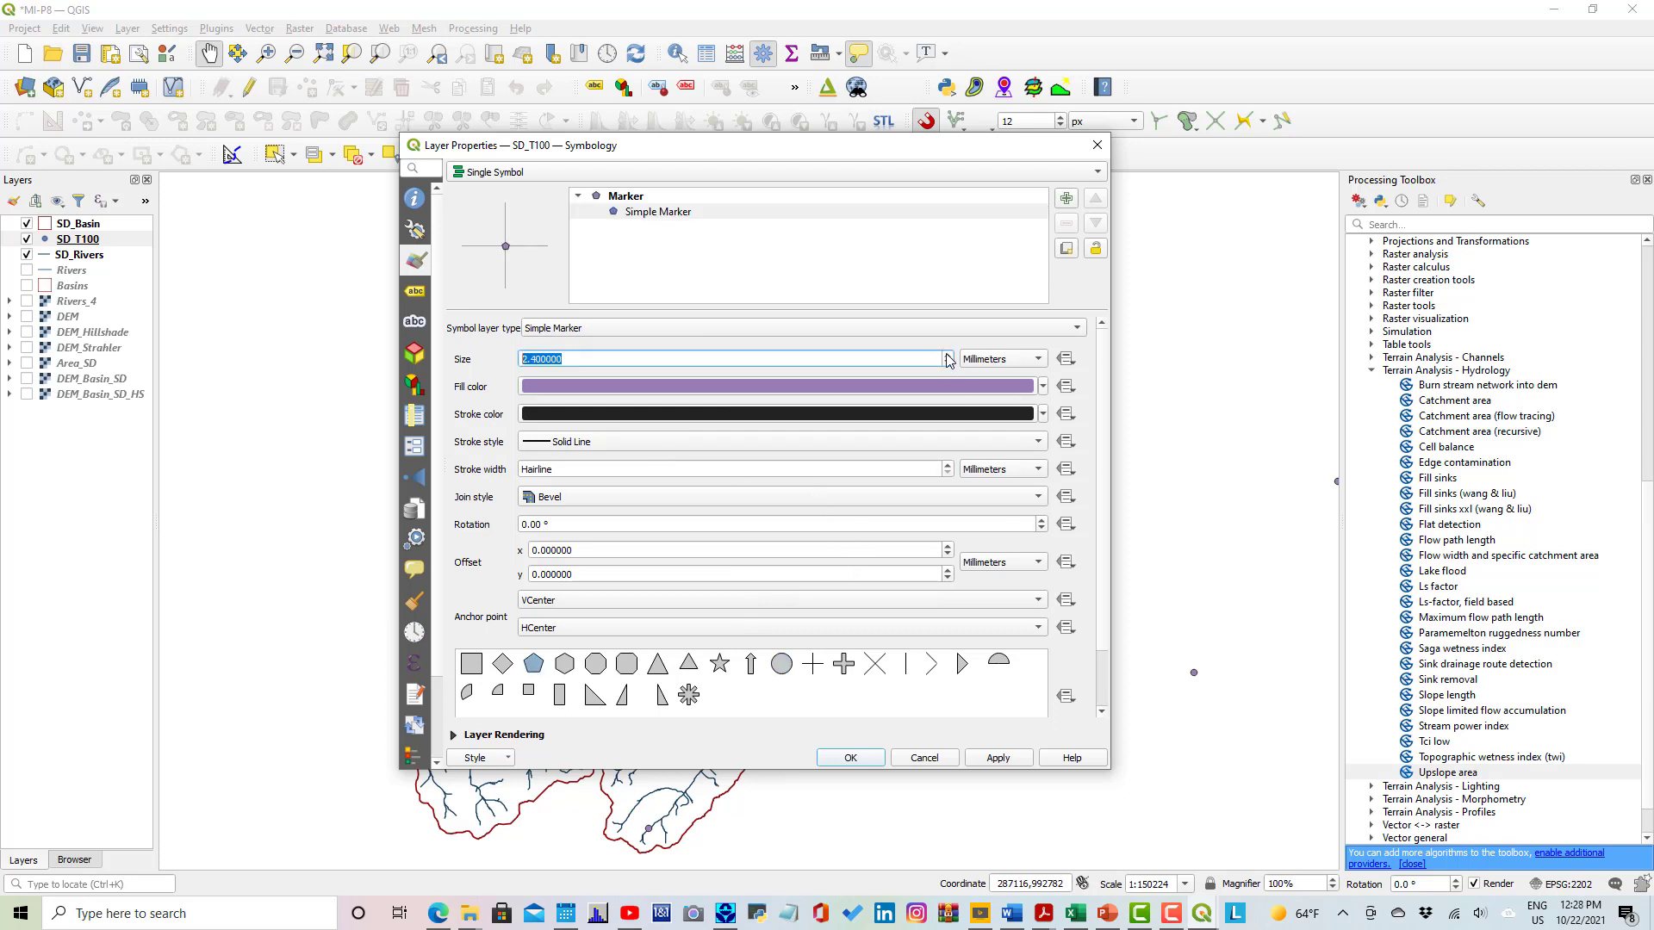
{"action": "left_click", "coordinate": [998, 759]}
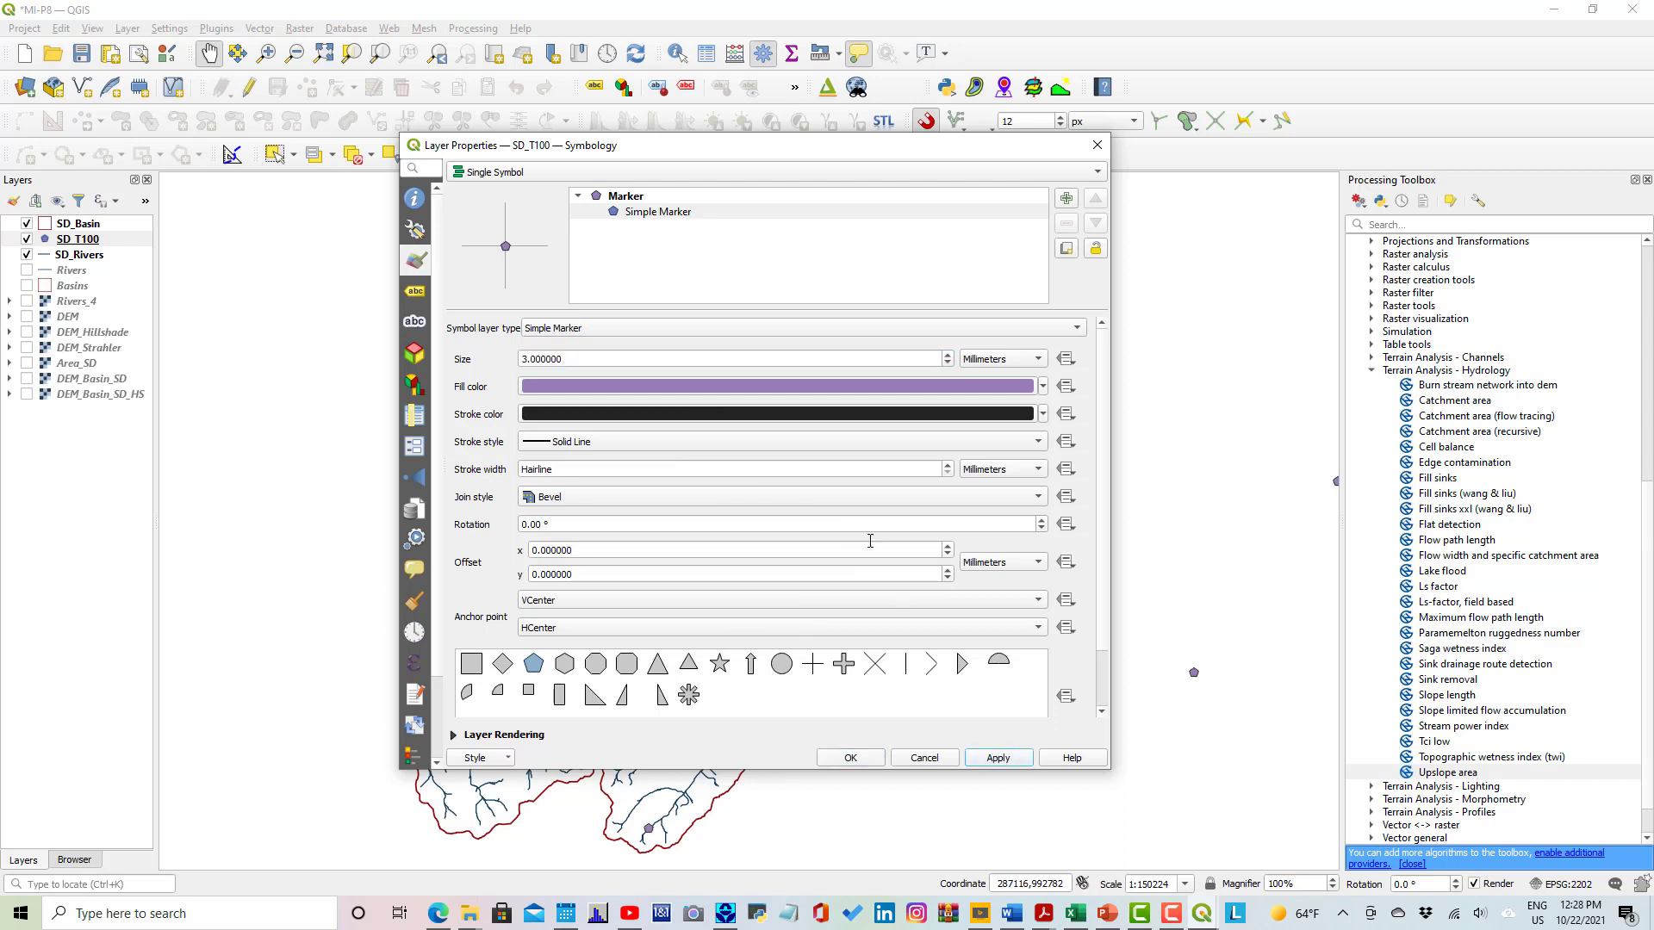
Set the SD_T100 marker fill color to pale yellow and apply the symbology.
{"action": "left_click", "coordinate": [1043, 386]}
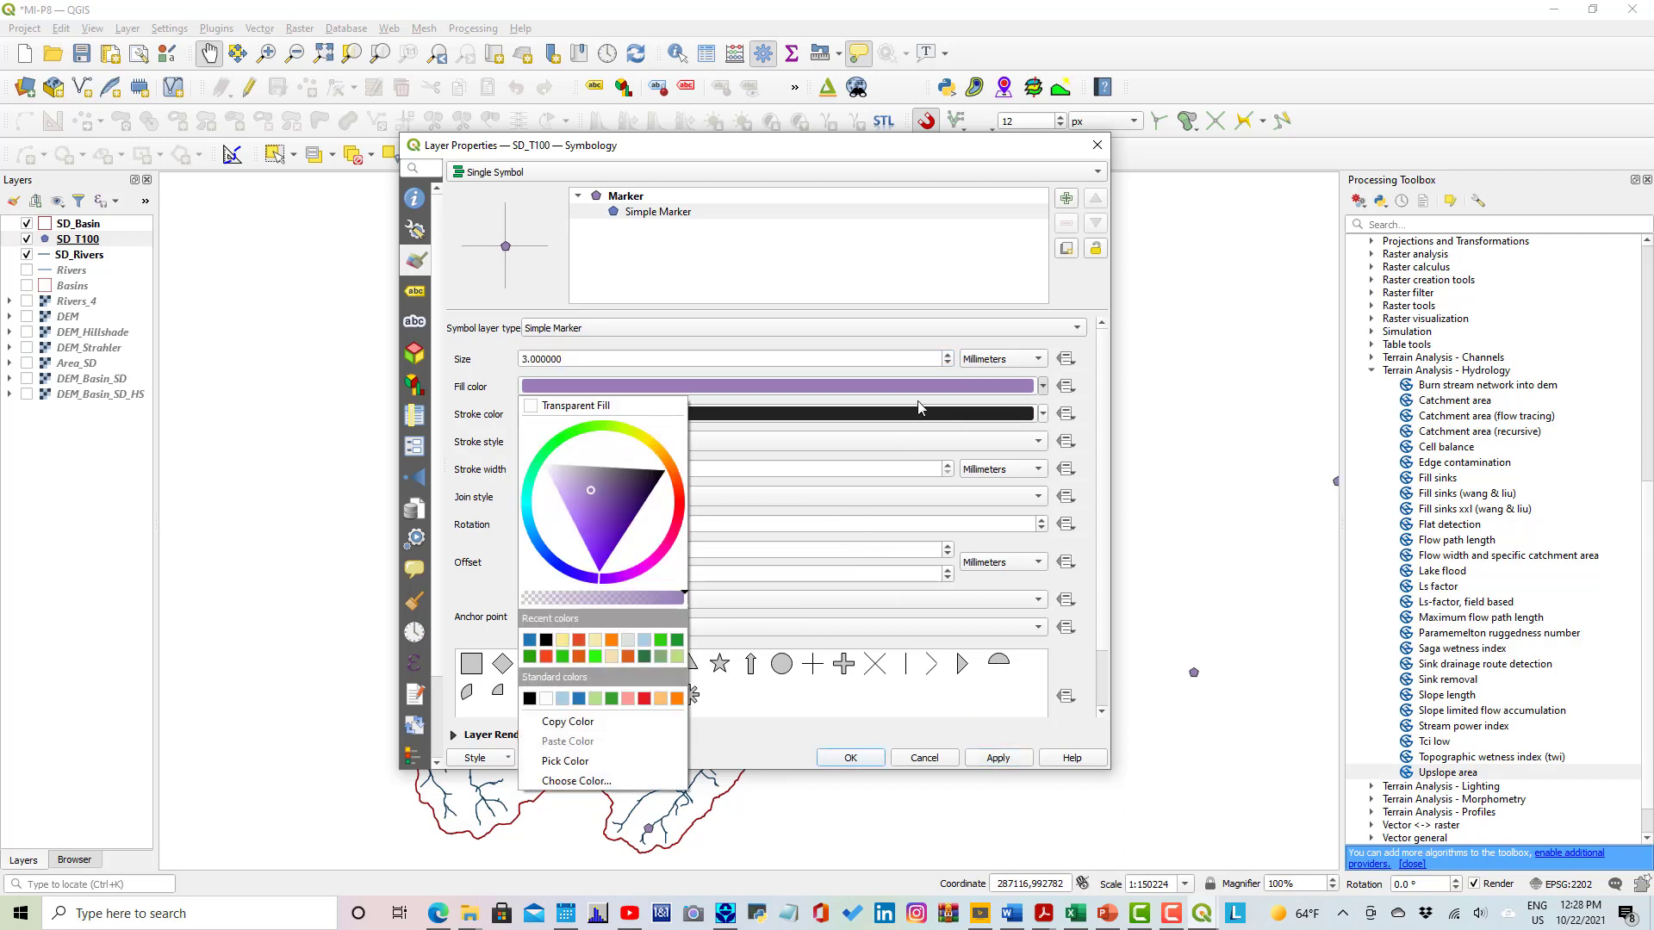
{"action": "left_click", "coordinate": [596, 644]}
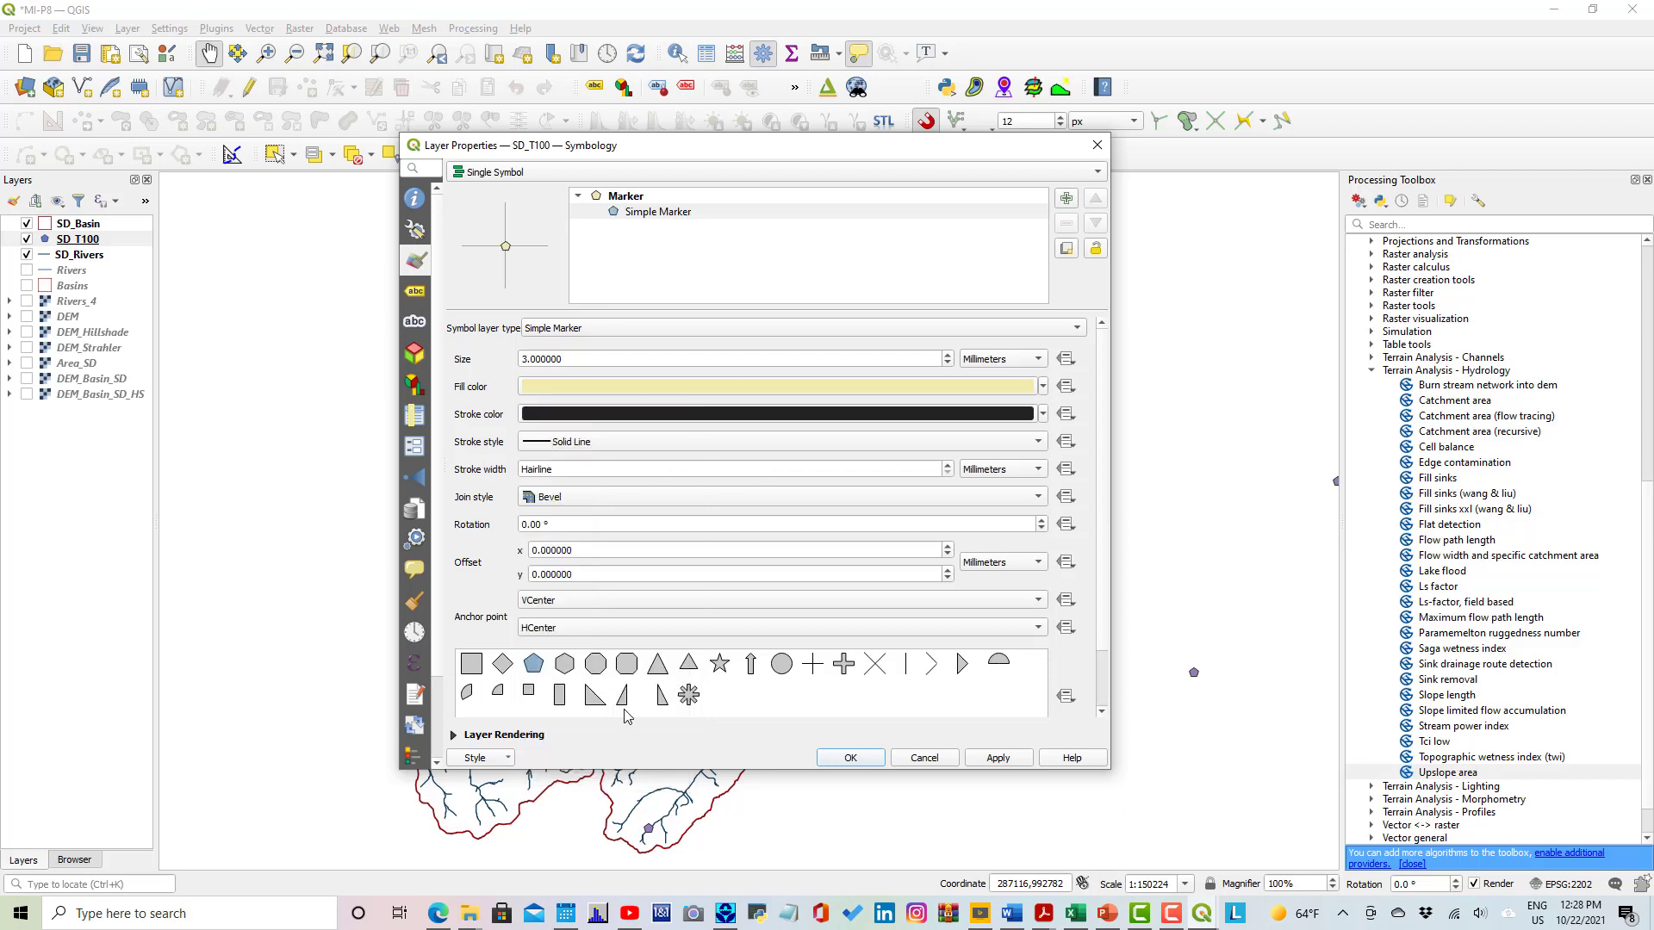
{"action": "left_click", "coordinate": [997, 759]}
Turn on single labels for SD_T100 using the Prec (mm) field and apply them.
{"action": "left_click", "coordinate": [415, 291]}
{"action": "left_click", "coordinate": [1076, 172]}
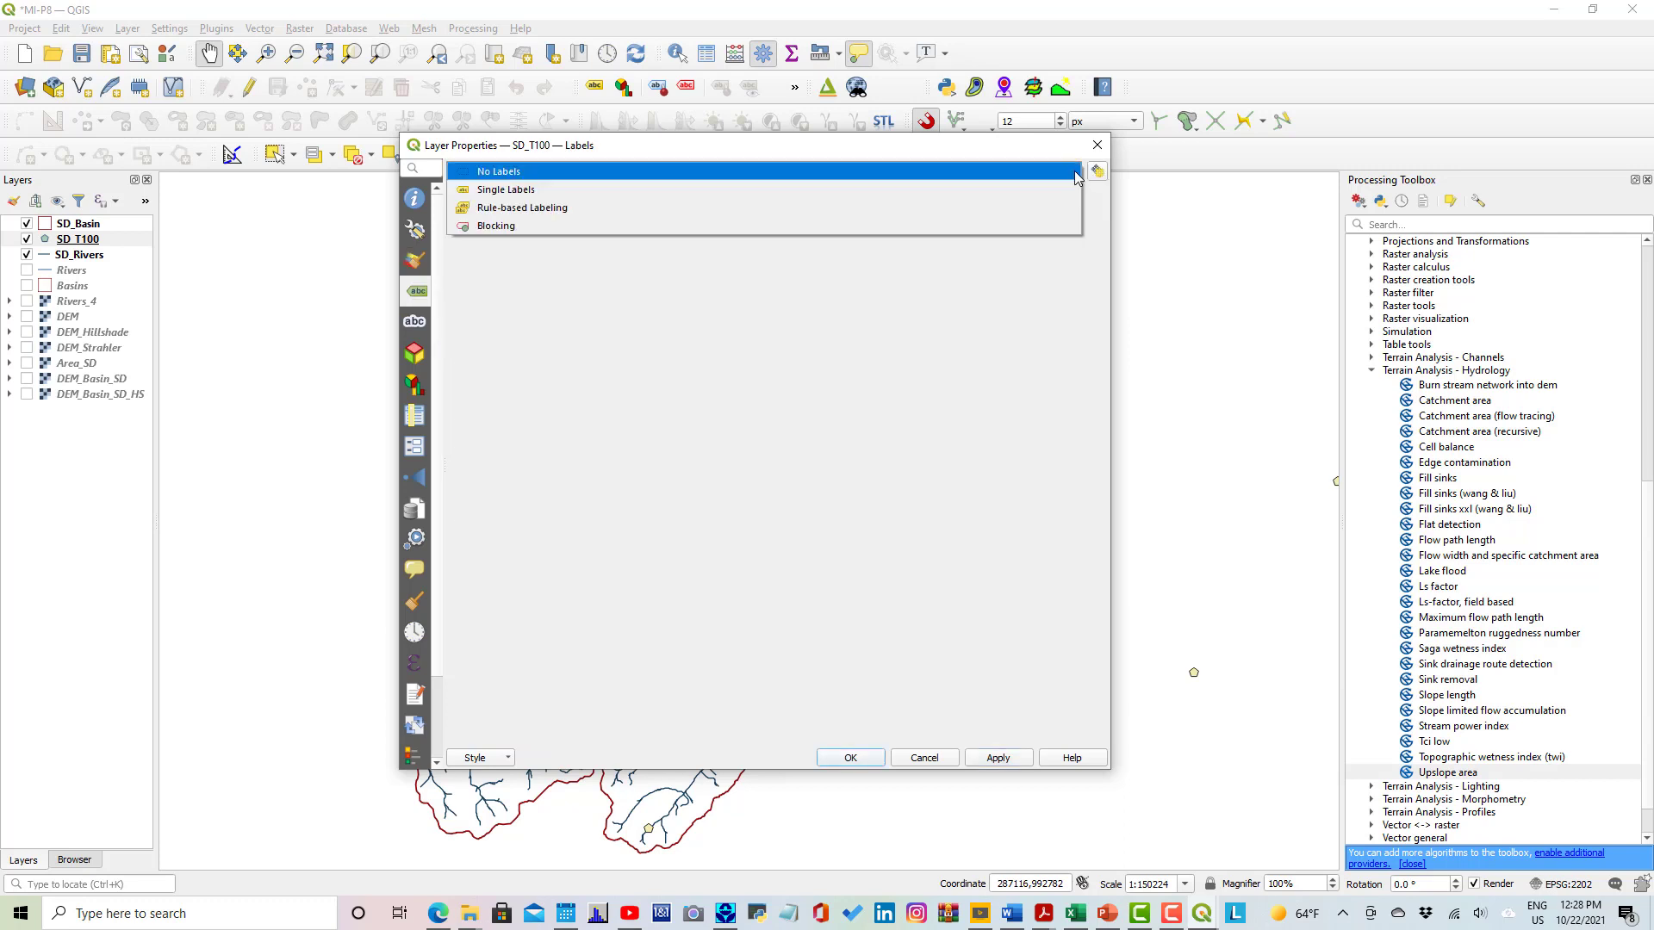
{"action": "left_click", "coordinate": [525, 190]}
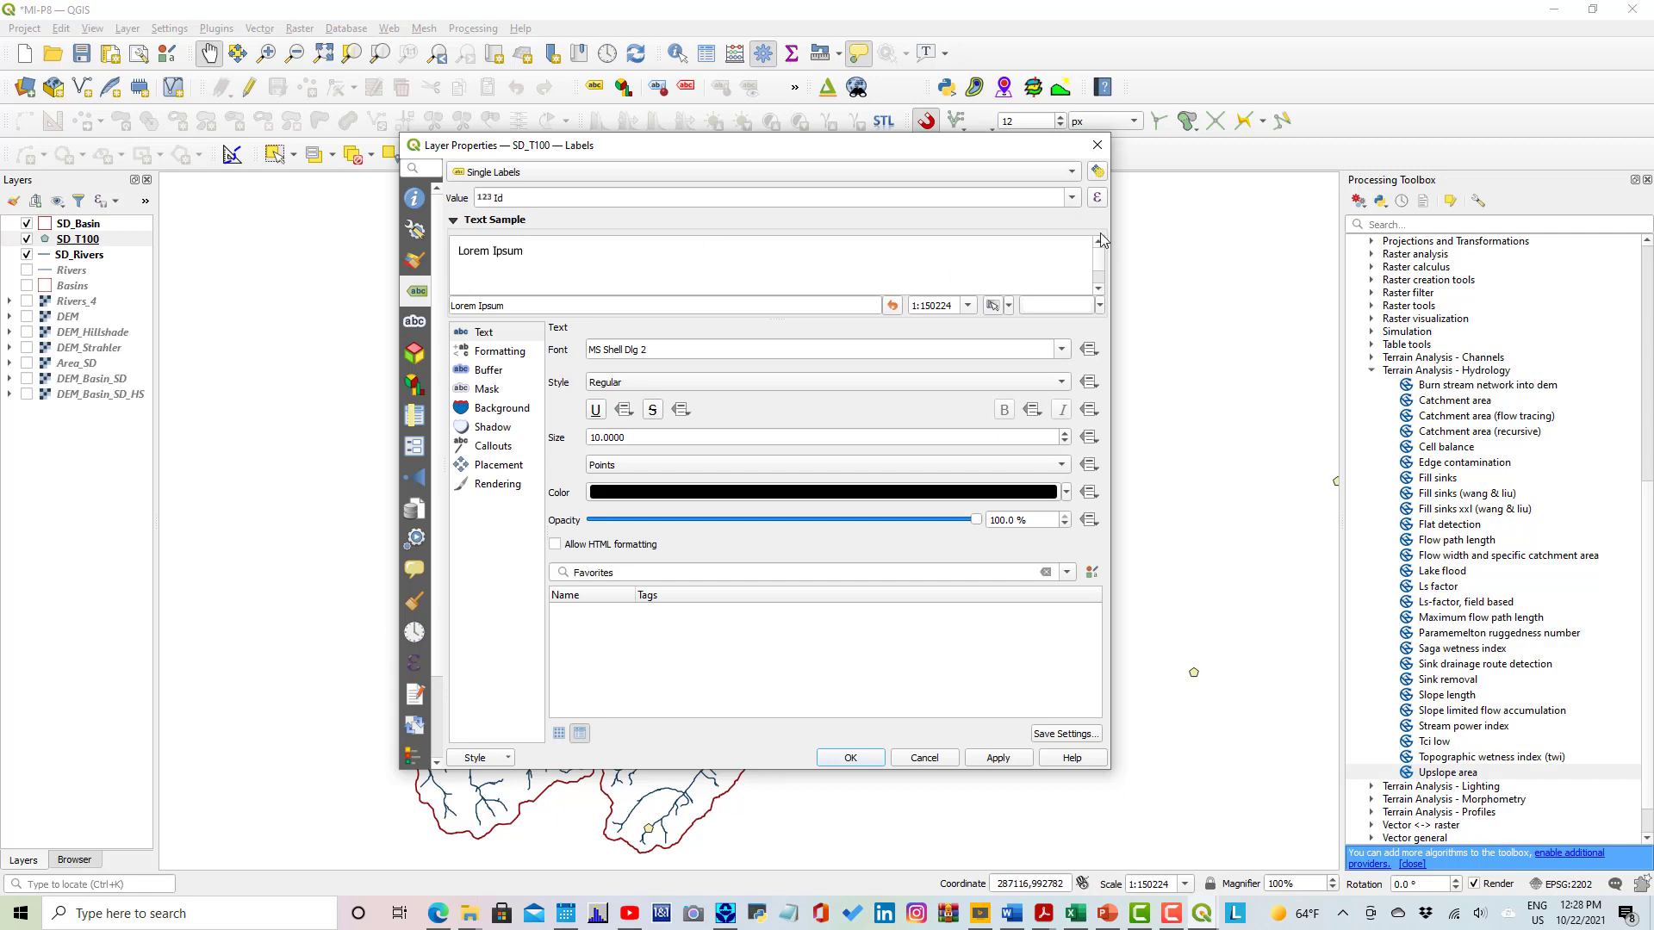
{"action": "left_click", "coordinate": [1072, 199]}
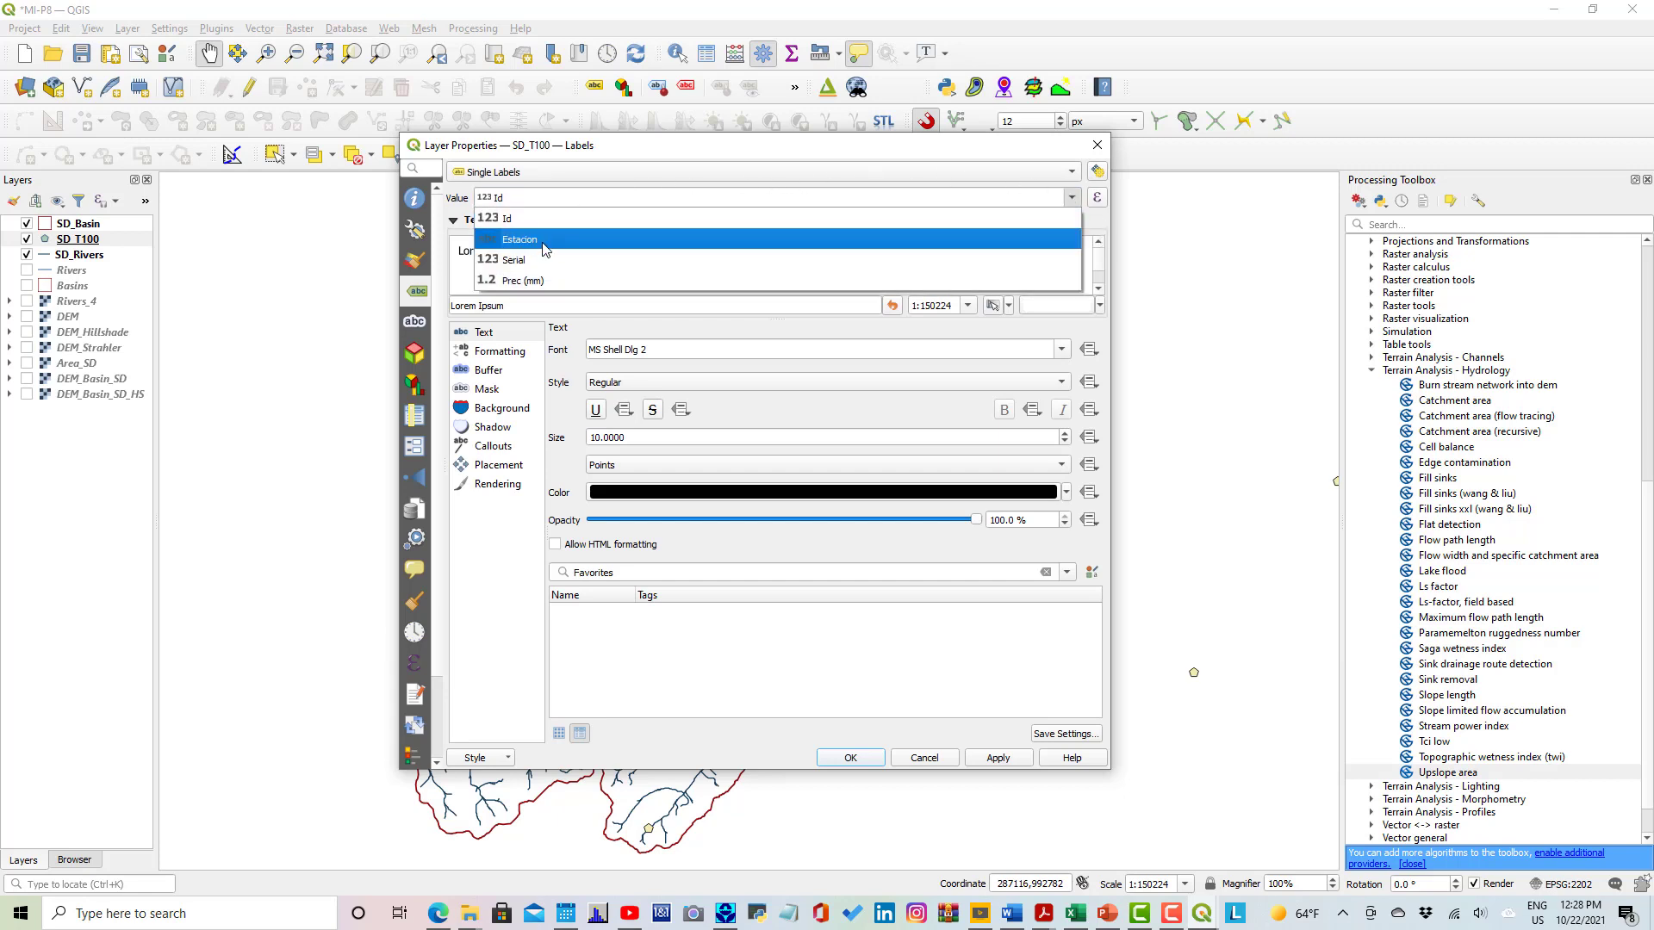
{"action": "left_click", "coordinate": [527, 282]}
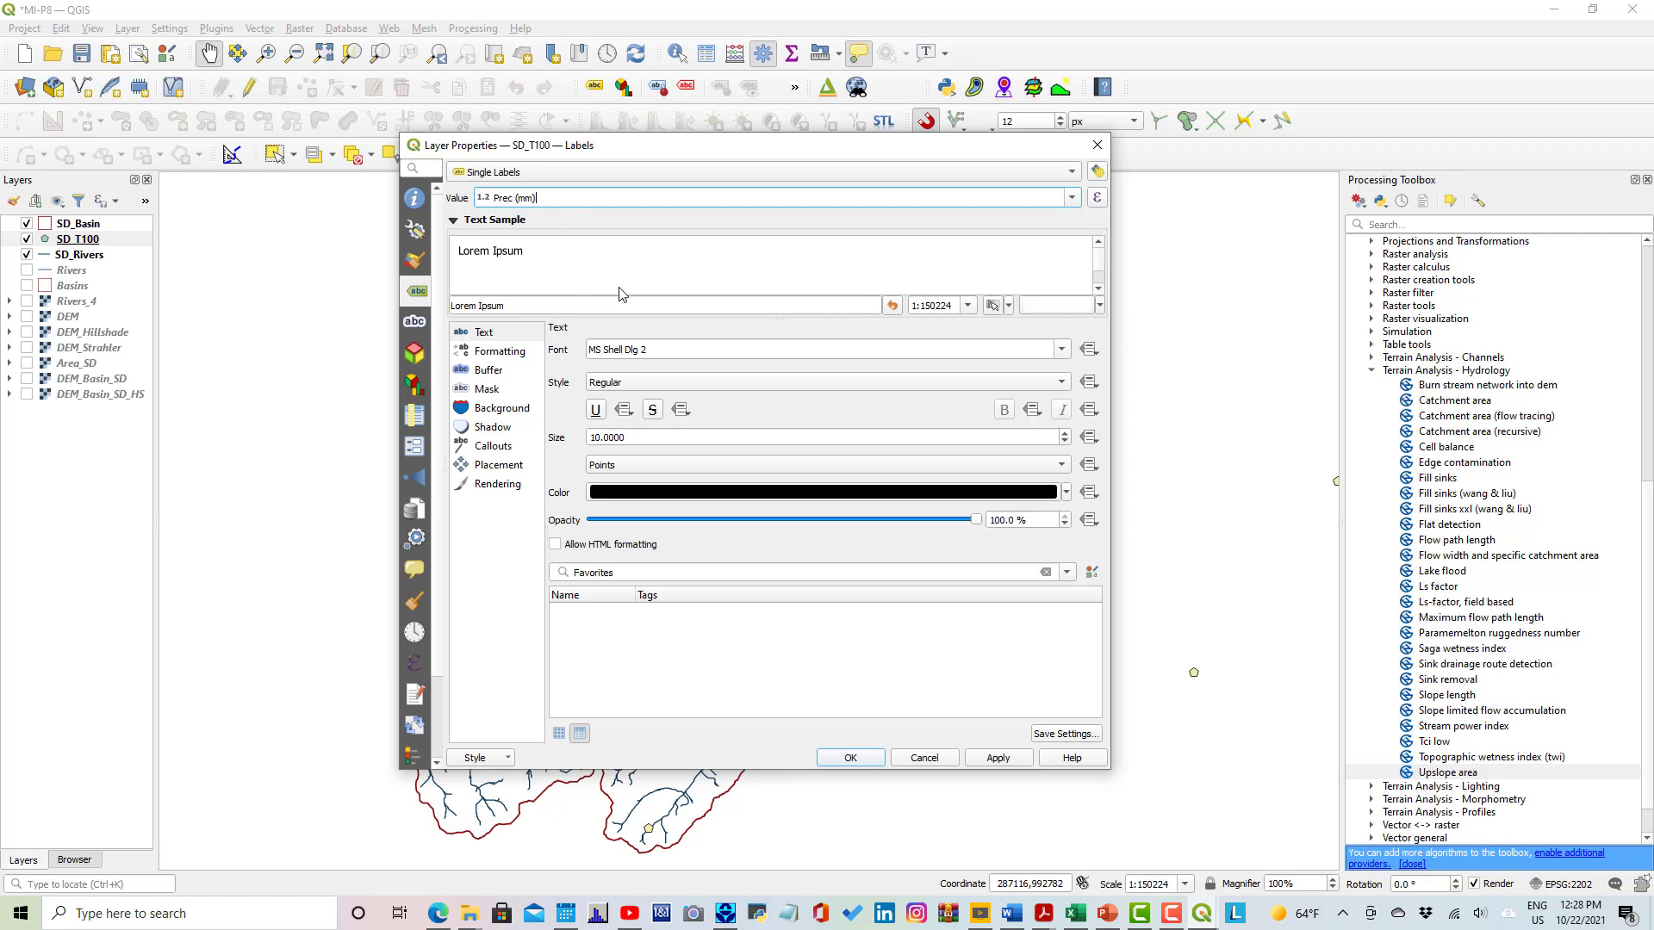
{"action": "left_click", "coordinate": [1012, 757]}
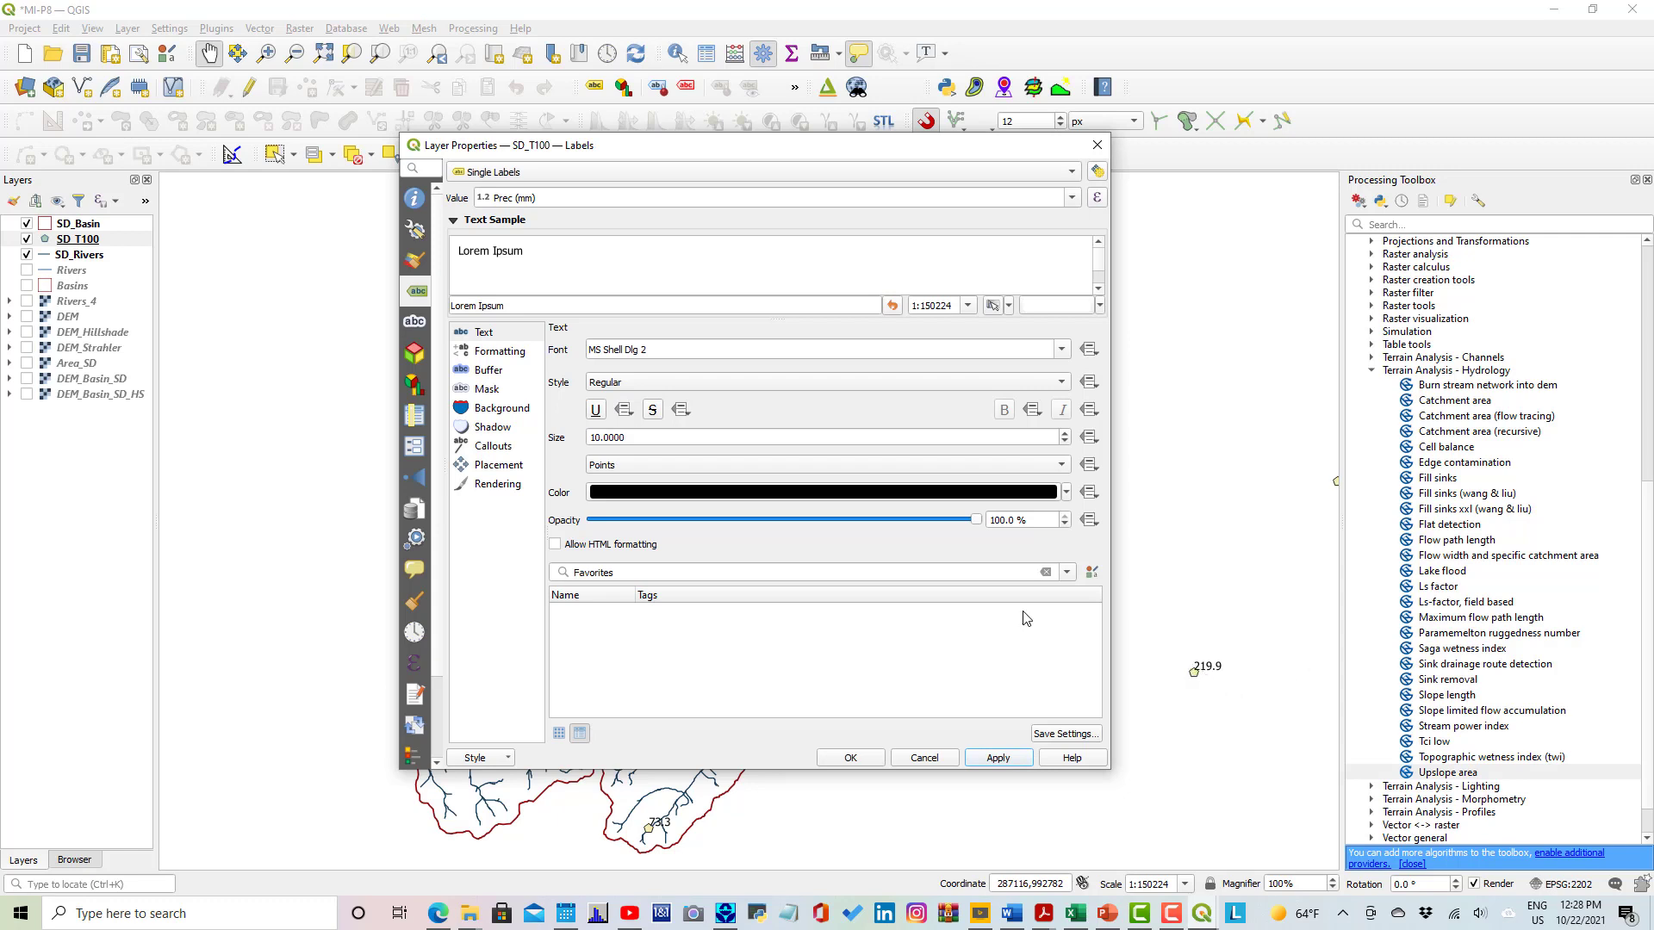
Set the SD_T100 label placement distance around the points to 1 millimeter and accept the layer properties.
{"action": "left_click", "coordinate": [485, 467]}
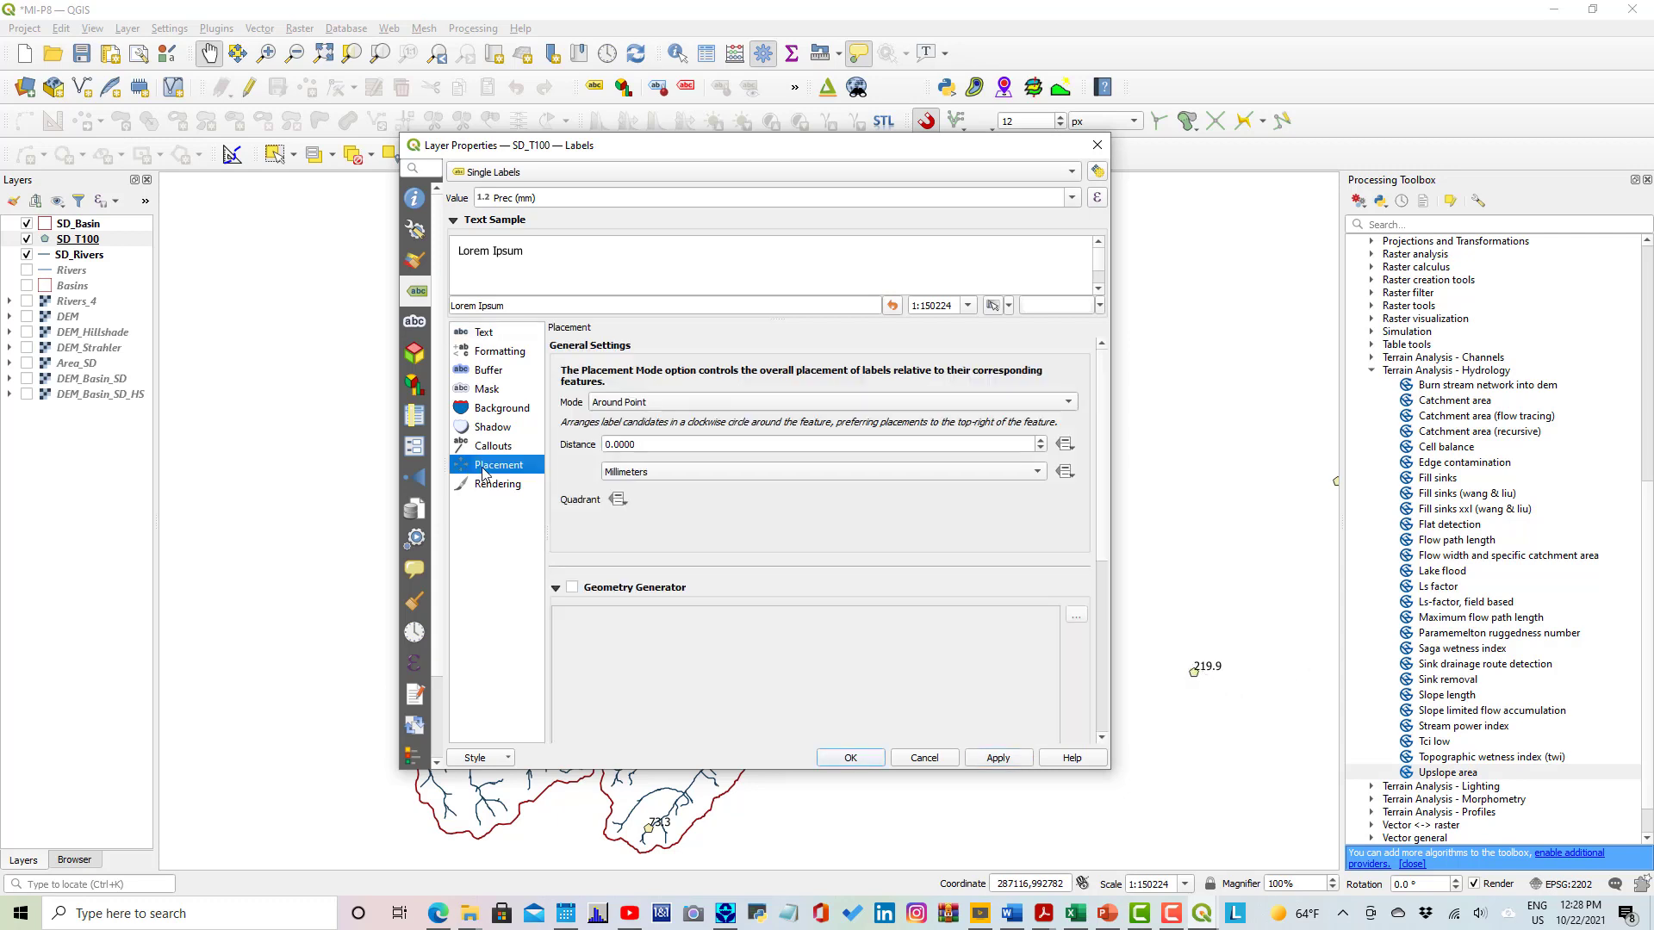
{"action": "left_click", "coordinate": [638, 445]}
{"action": "left_click_drag", "start_coordinate": [637, 444], "coordinate": [564, 452]}
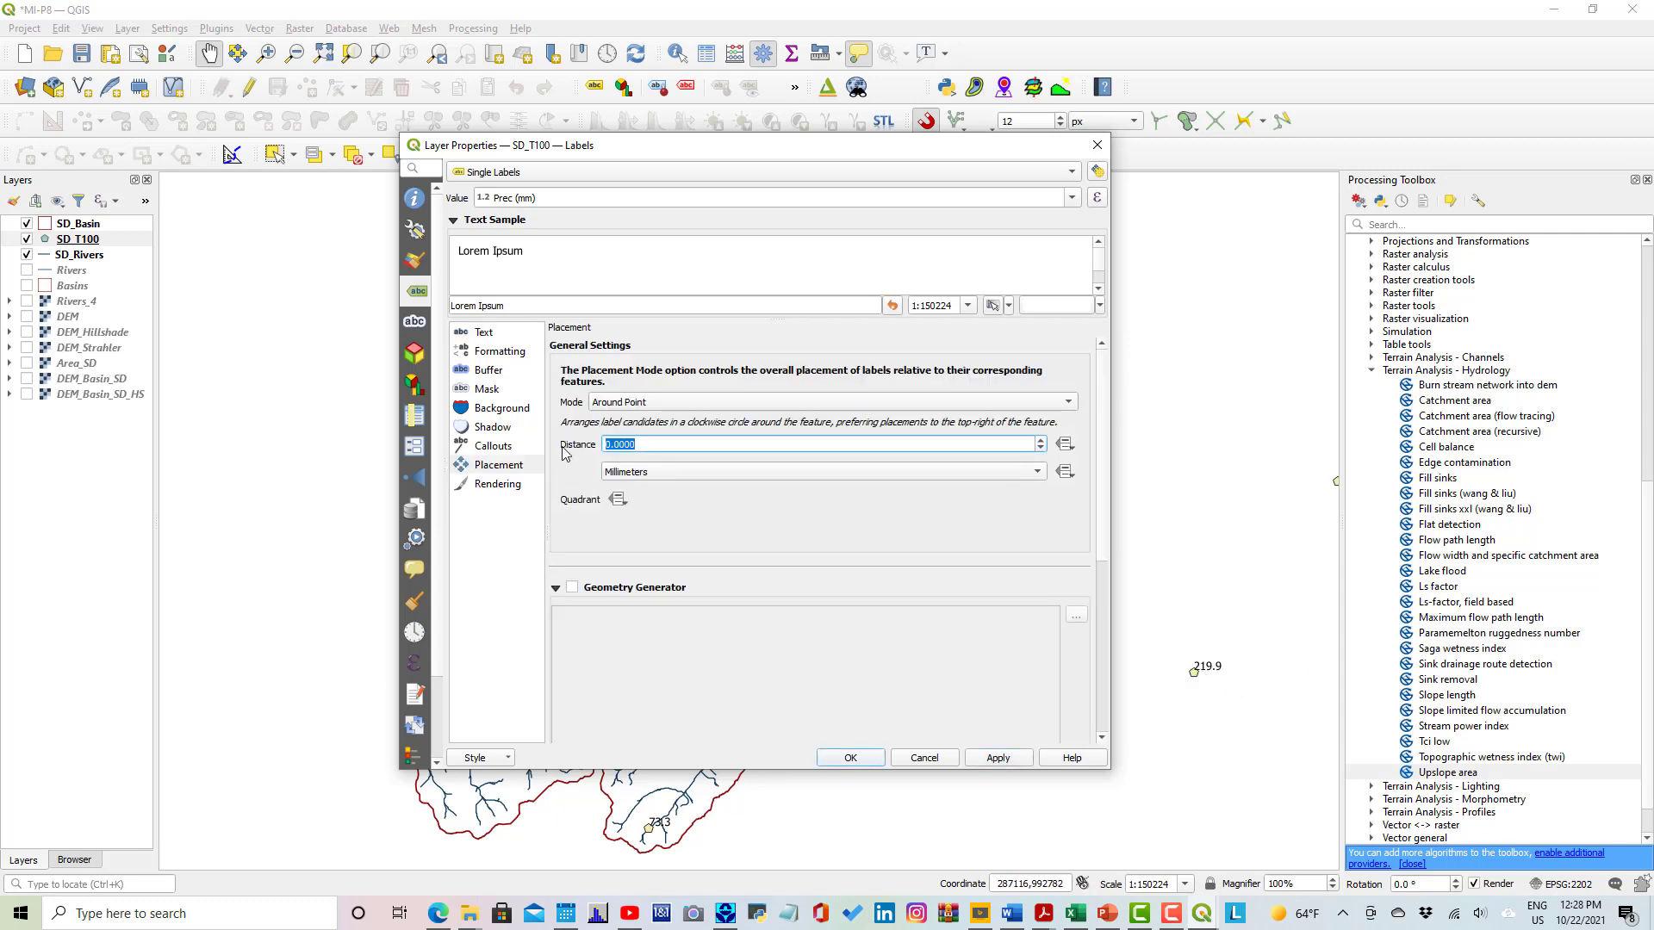
{"action": "type", "text": "1"}
{"action": "key", "text": "Return"}
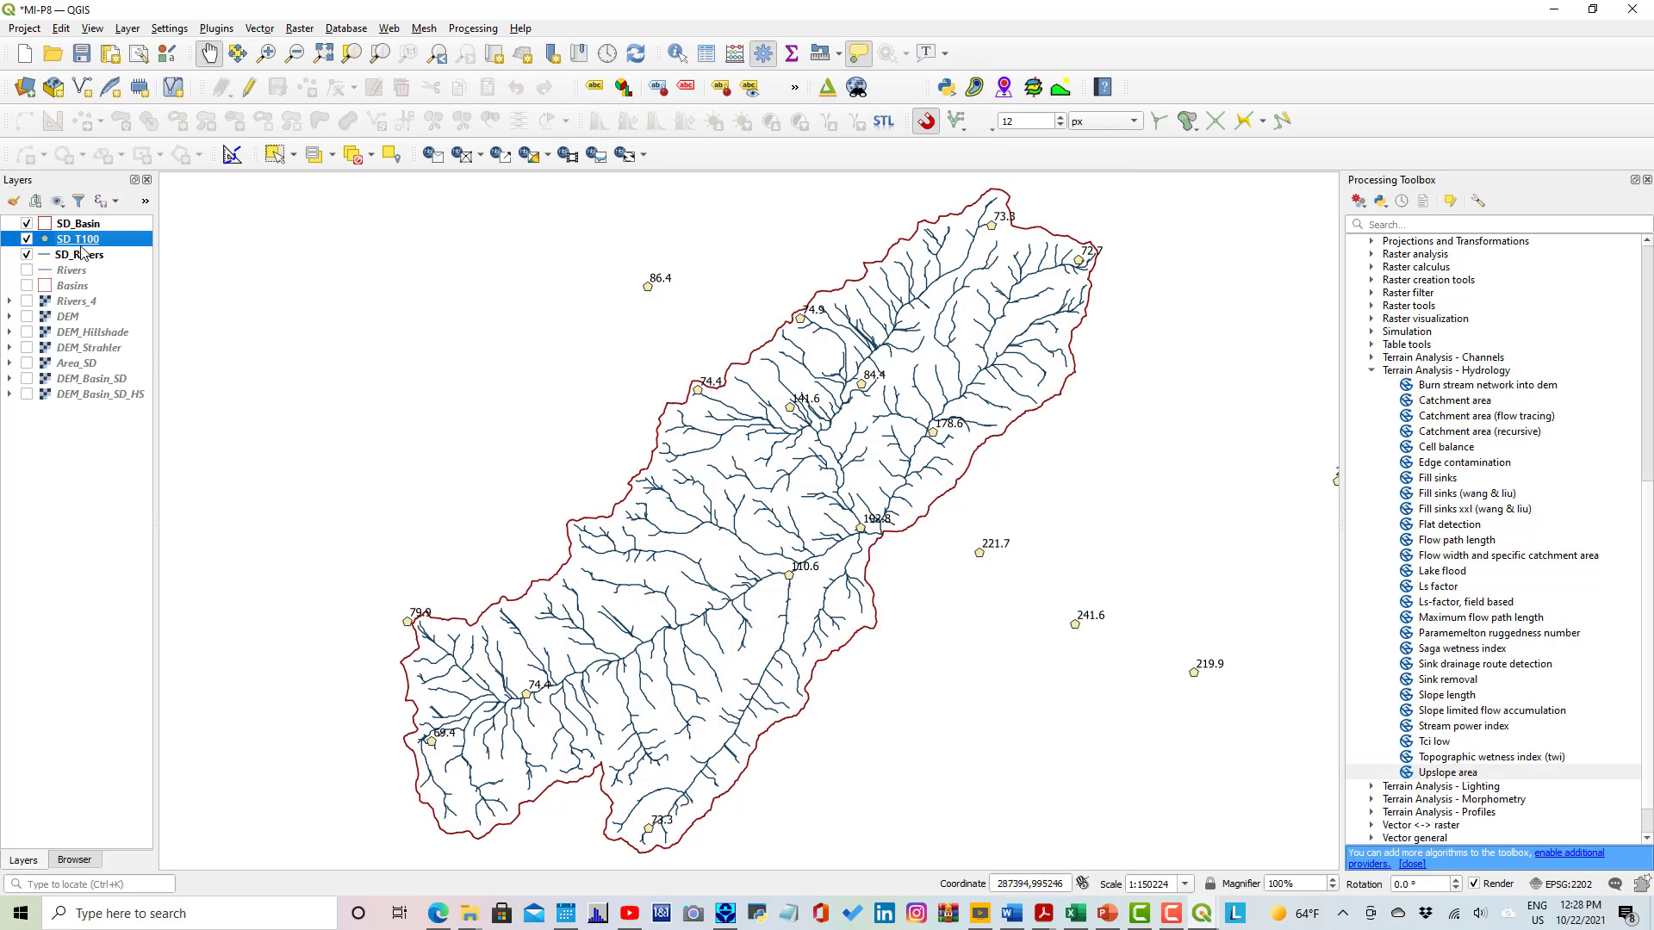
Set the SD_T100 label text style to Bold, apply it and close the layer properties.
{"action": "double_click", "coordinate": [69, 241]}
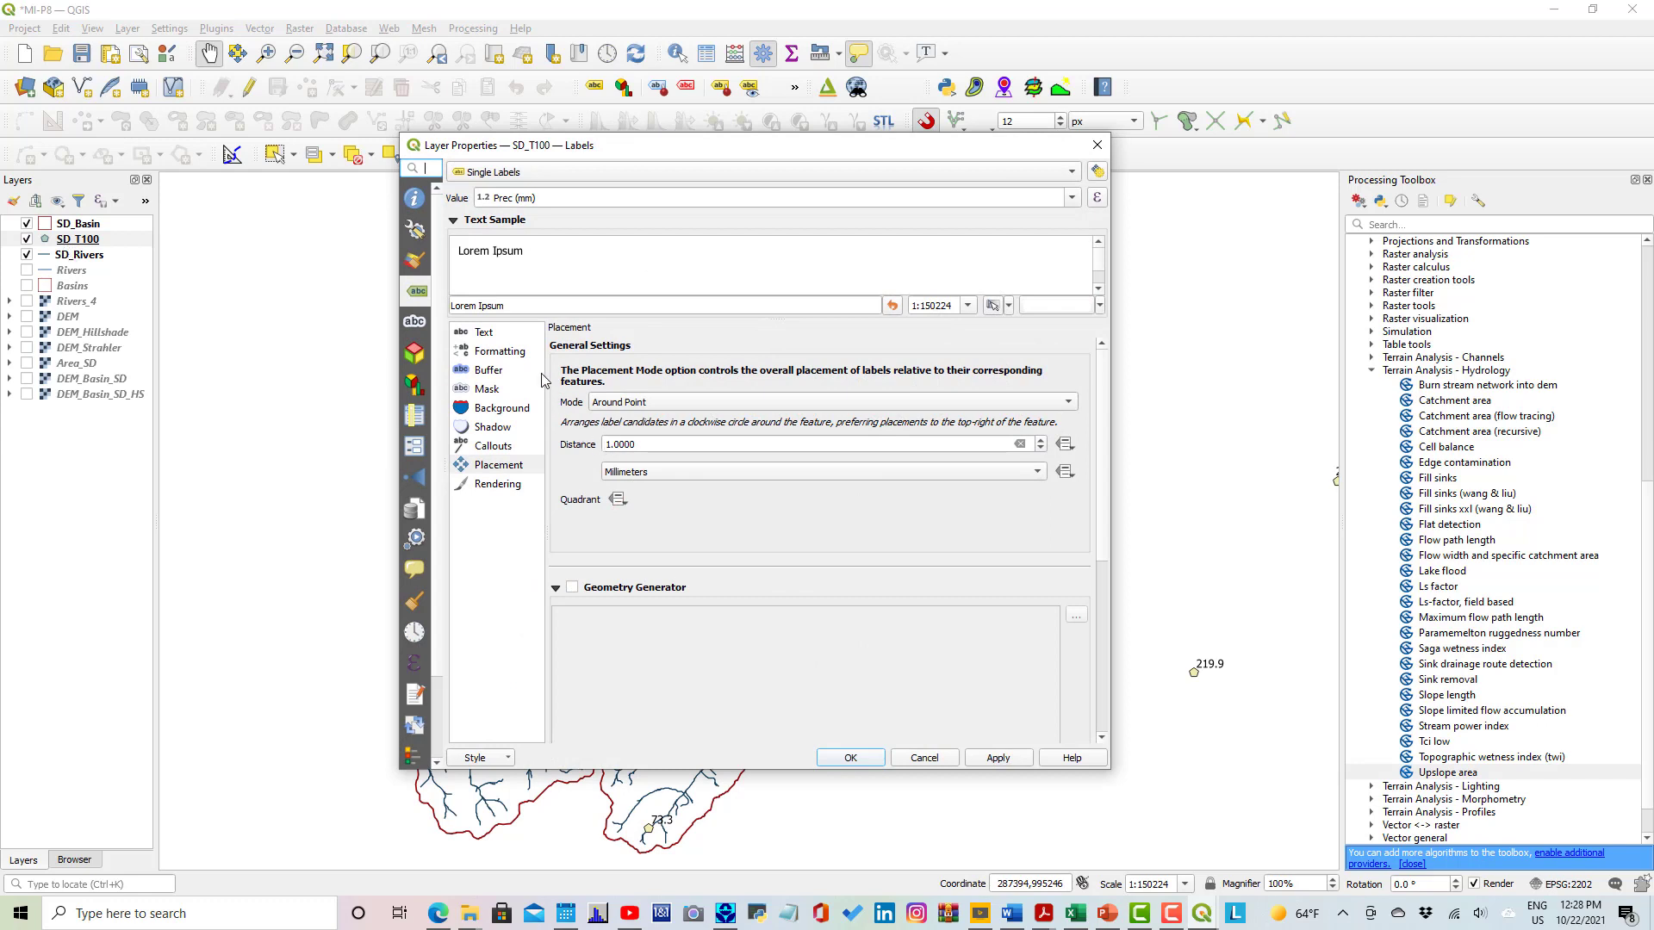
{"action": "left_click", "coordinate": [484, 333]}
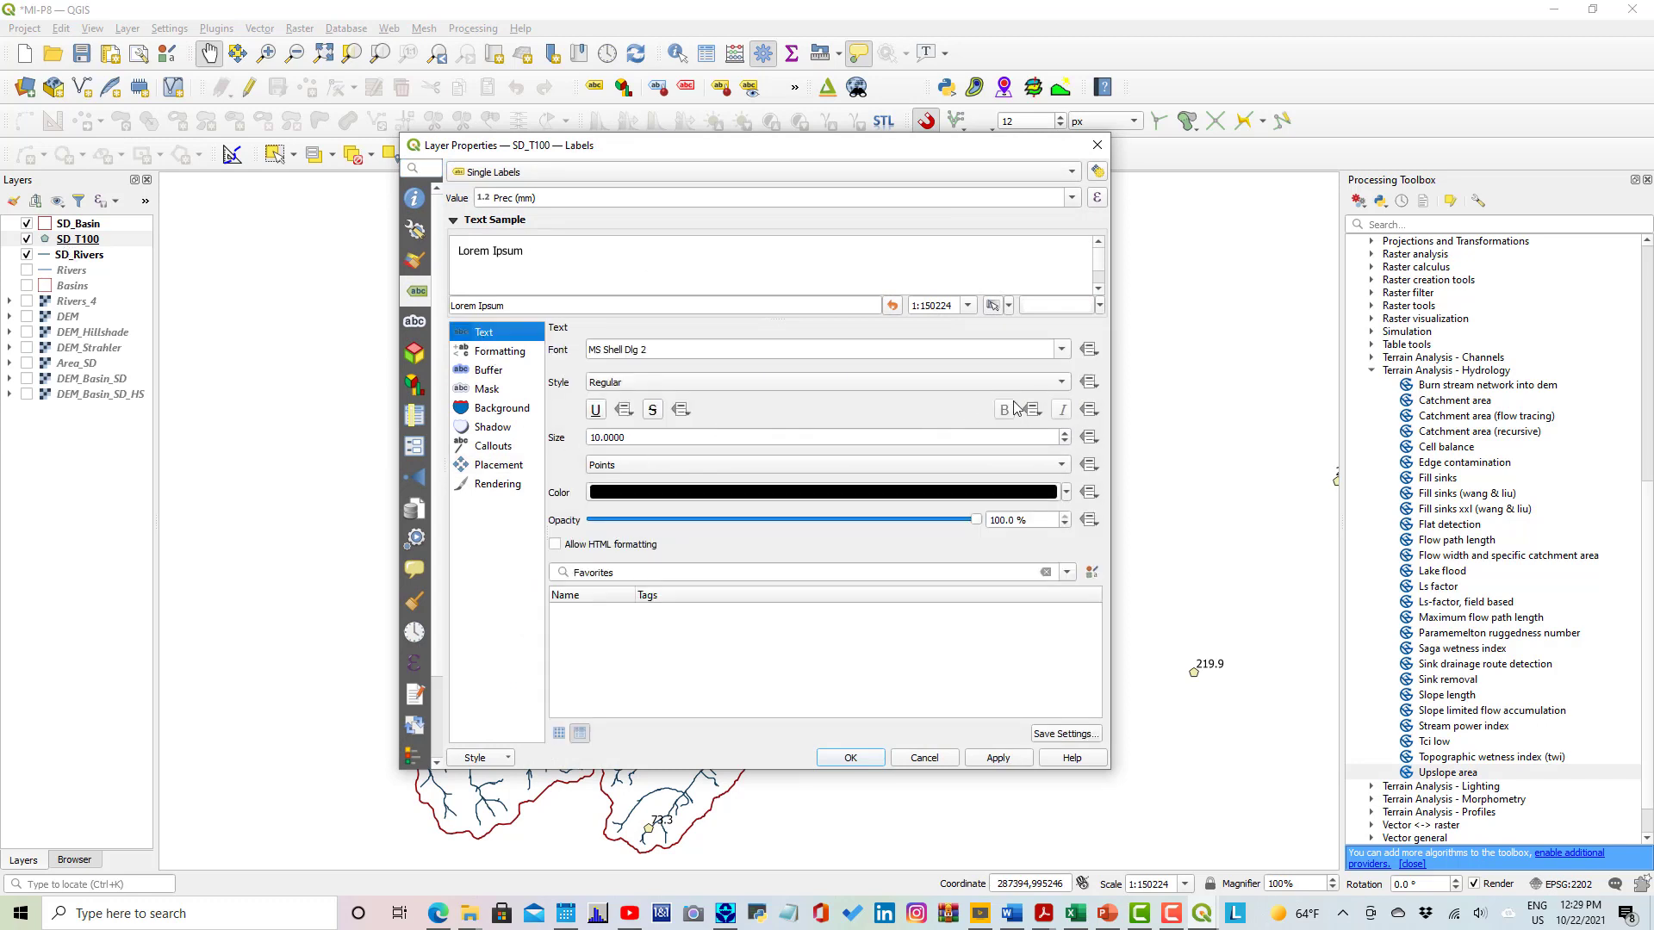
{"action": "left_click", "coordinate": [1062, 383]}
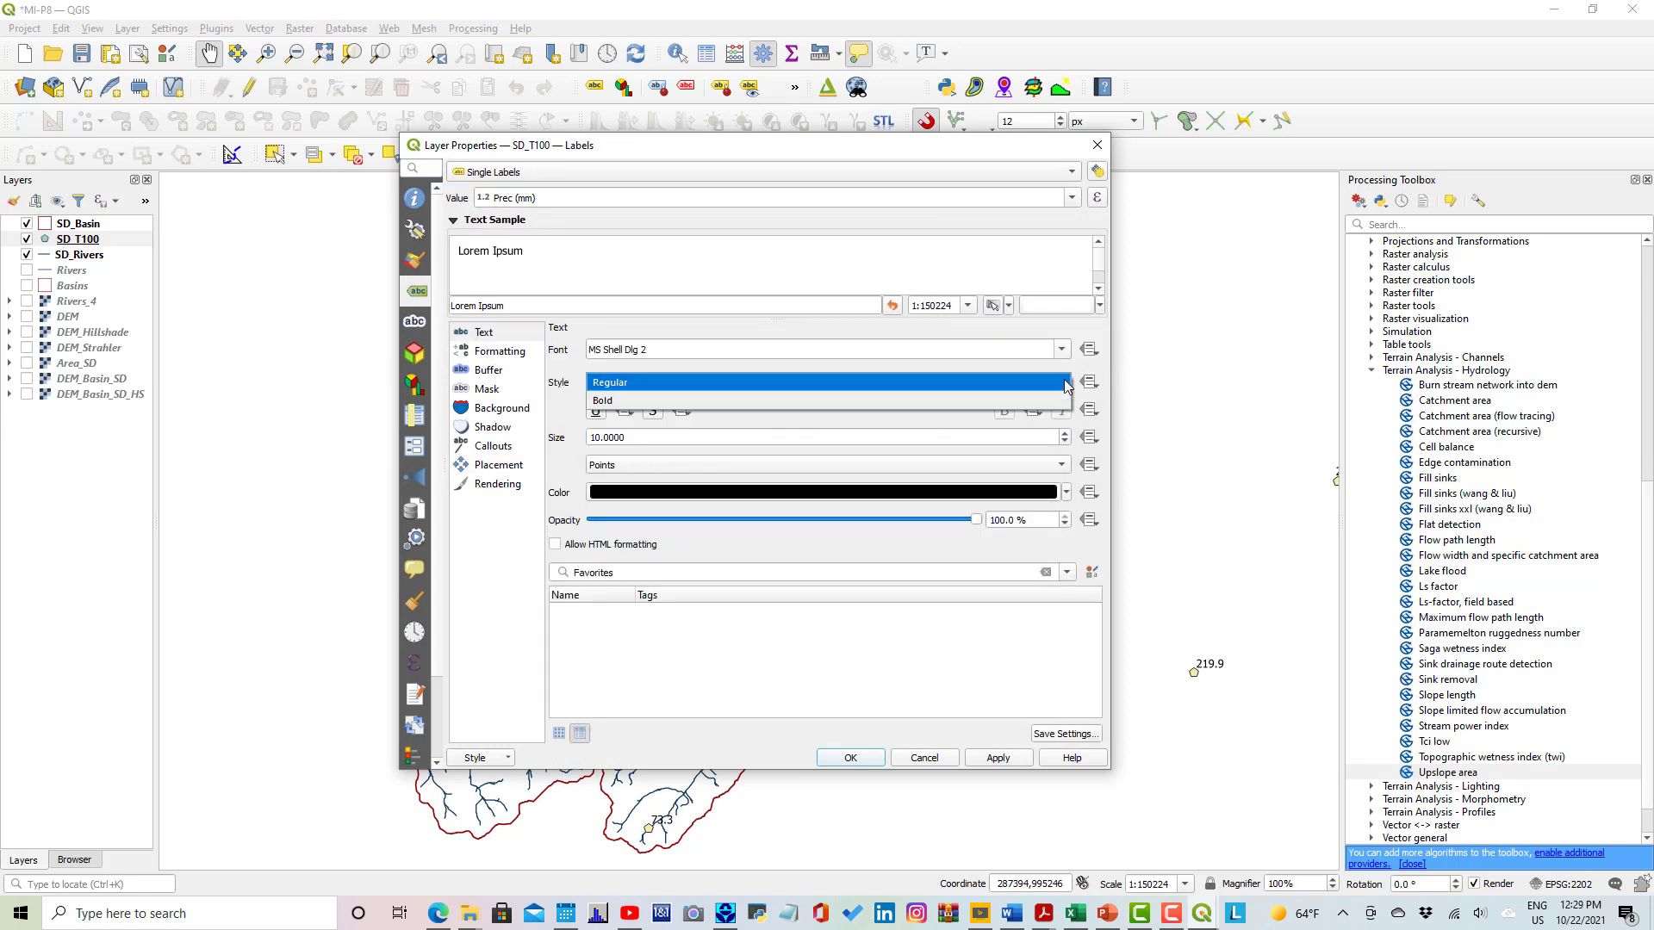
{"action": "left_click", "coordinate": [669, 402]}
{"action": "left_click", "coordinate": [1022, 762]}
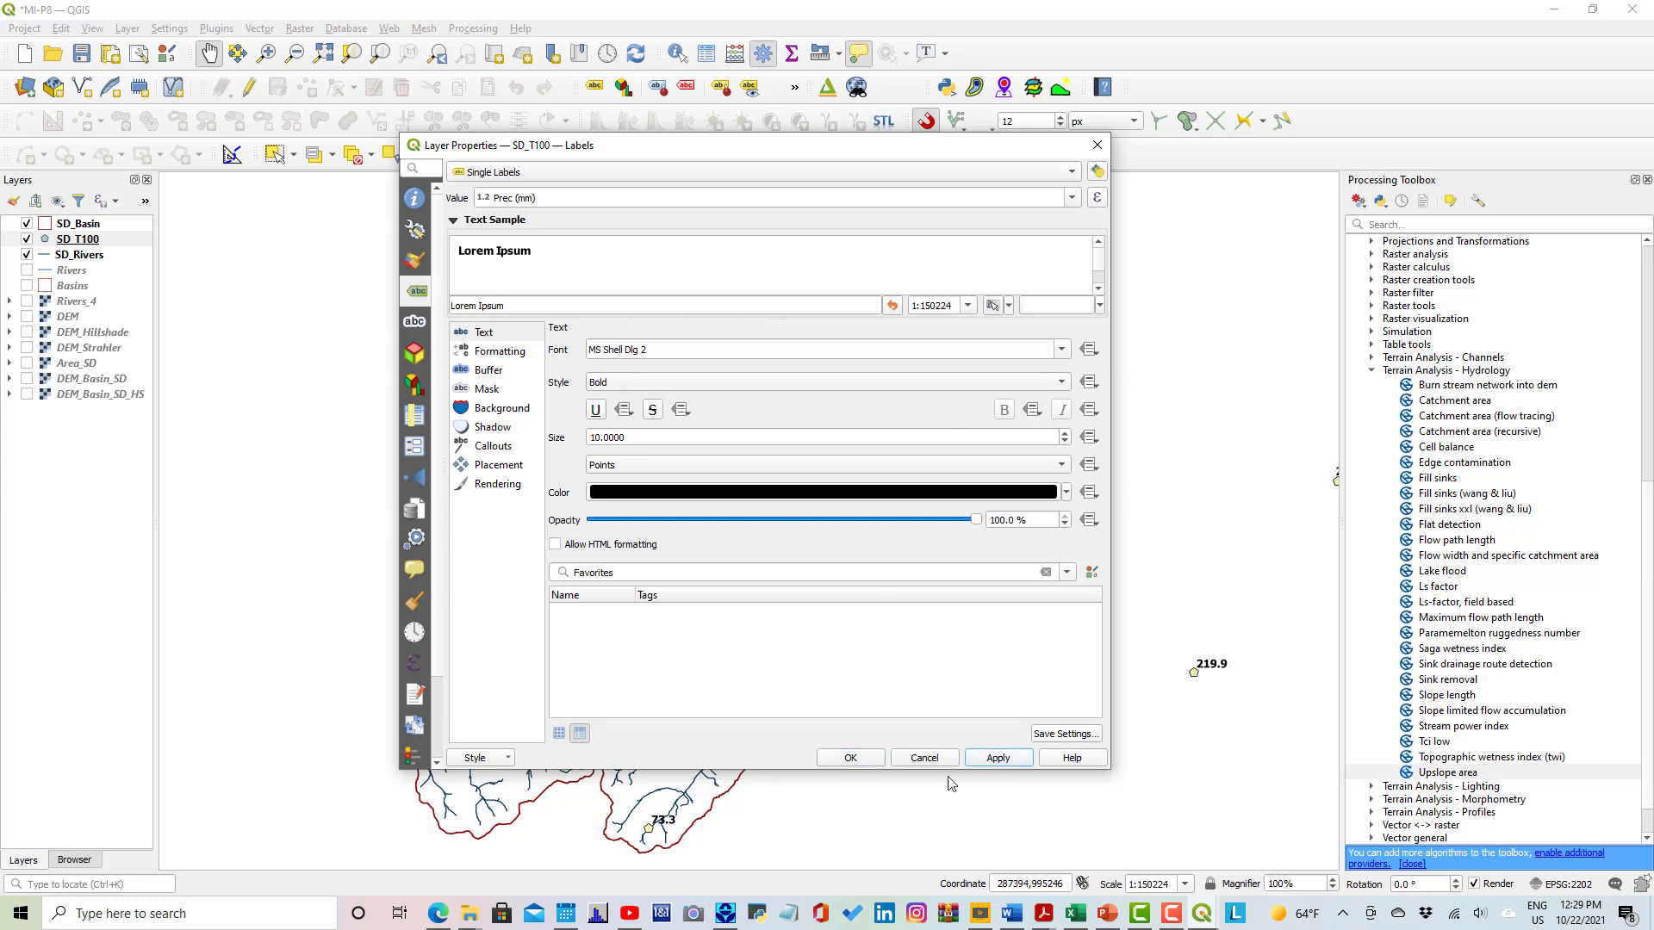
{"action": "left_click", "coordinate": [850, 758]}
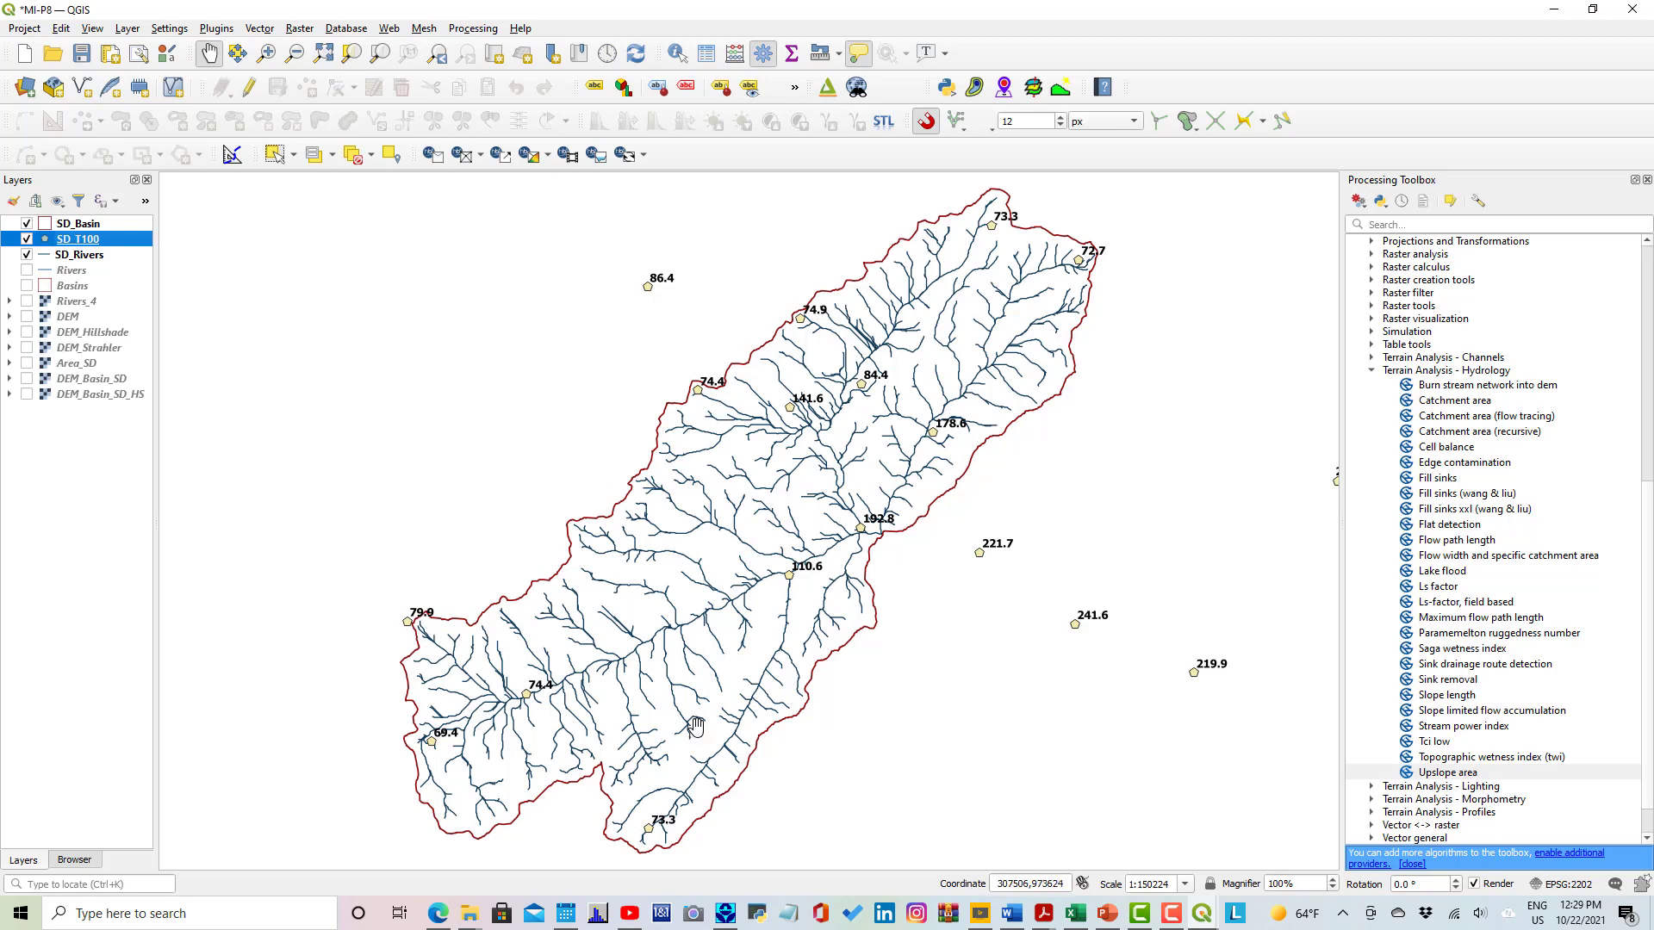
Toggle the SD_Basin layer's visibility off and back on, and hide the SD_Rivers layer.
{"action": "left_click", "coordinate": [25, 226]}
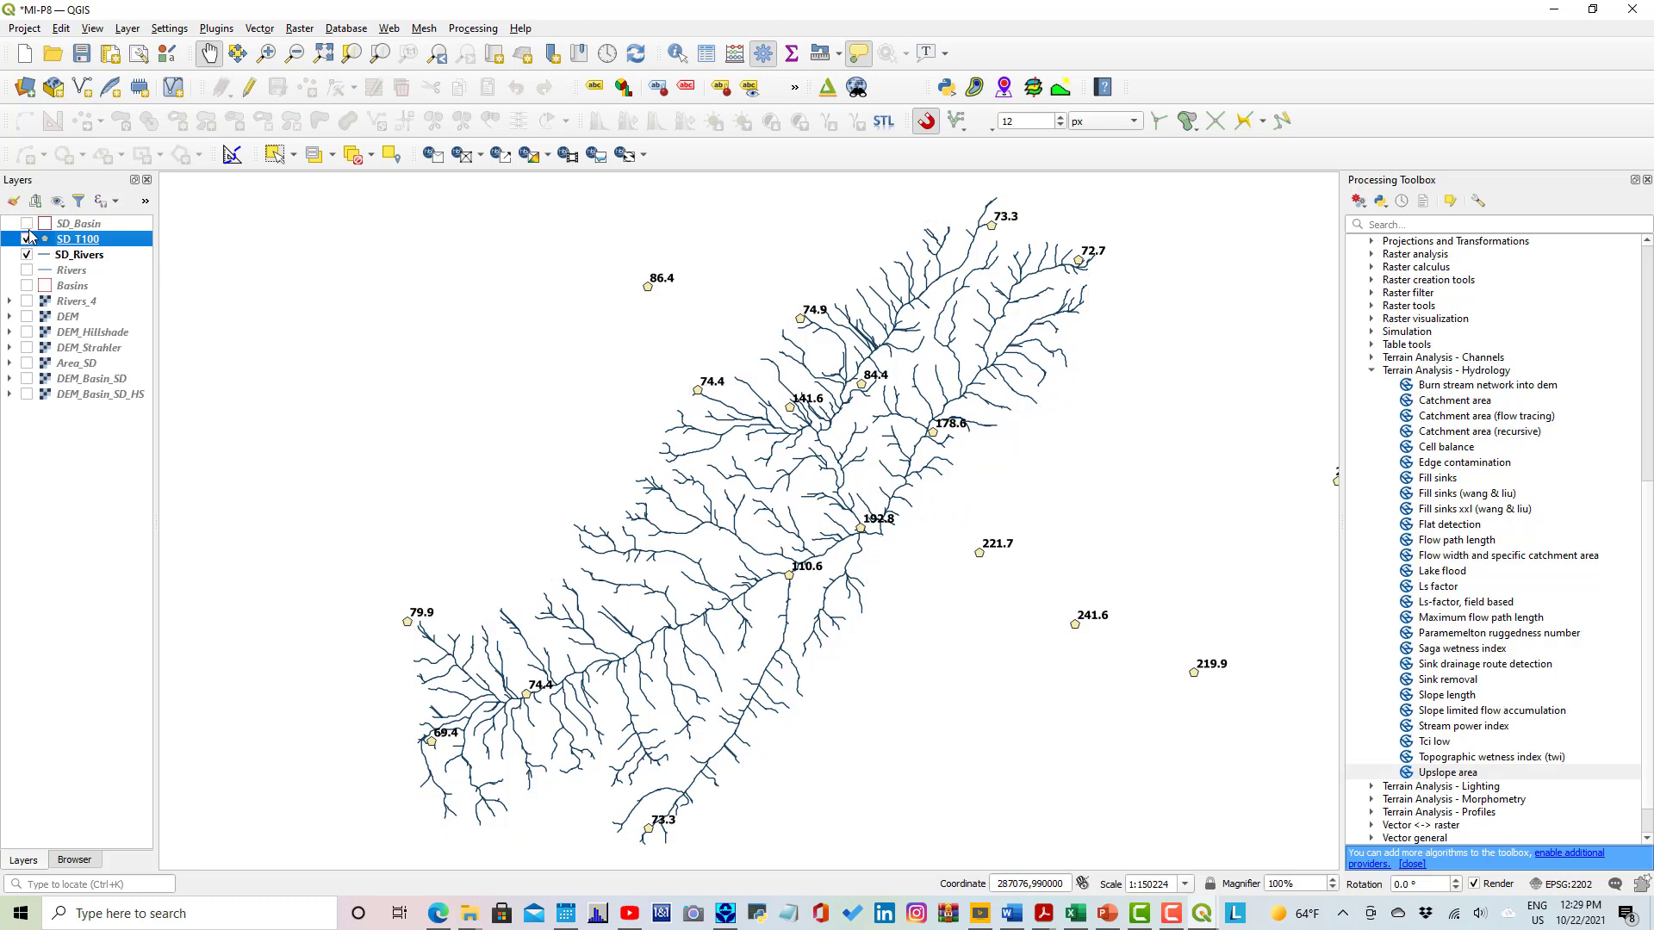
{"action": "left_click", "coordinate": [26, 226]}
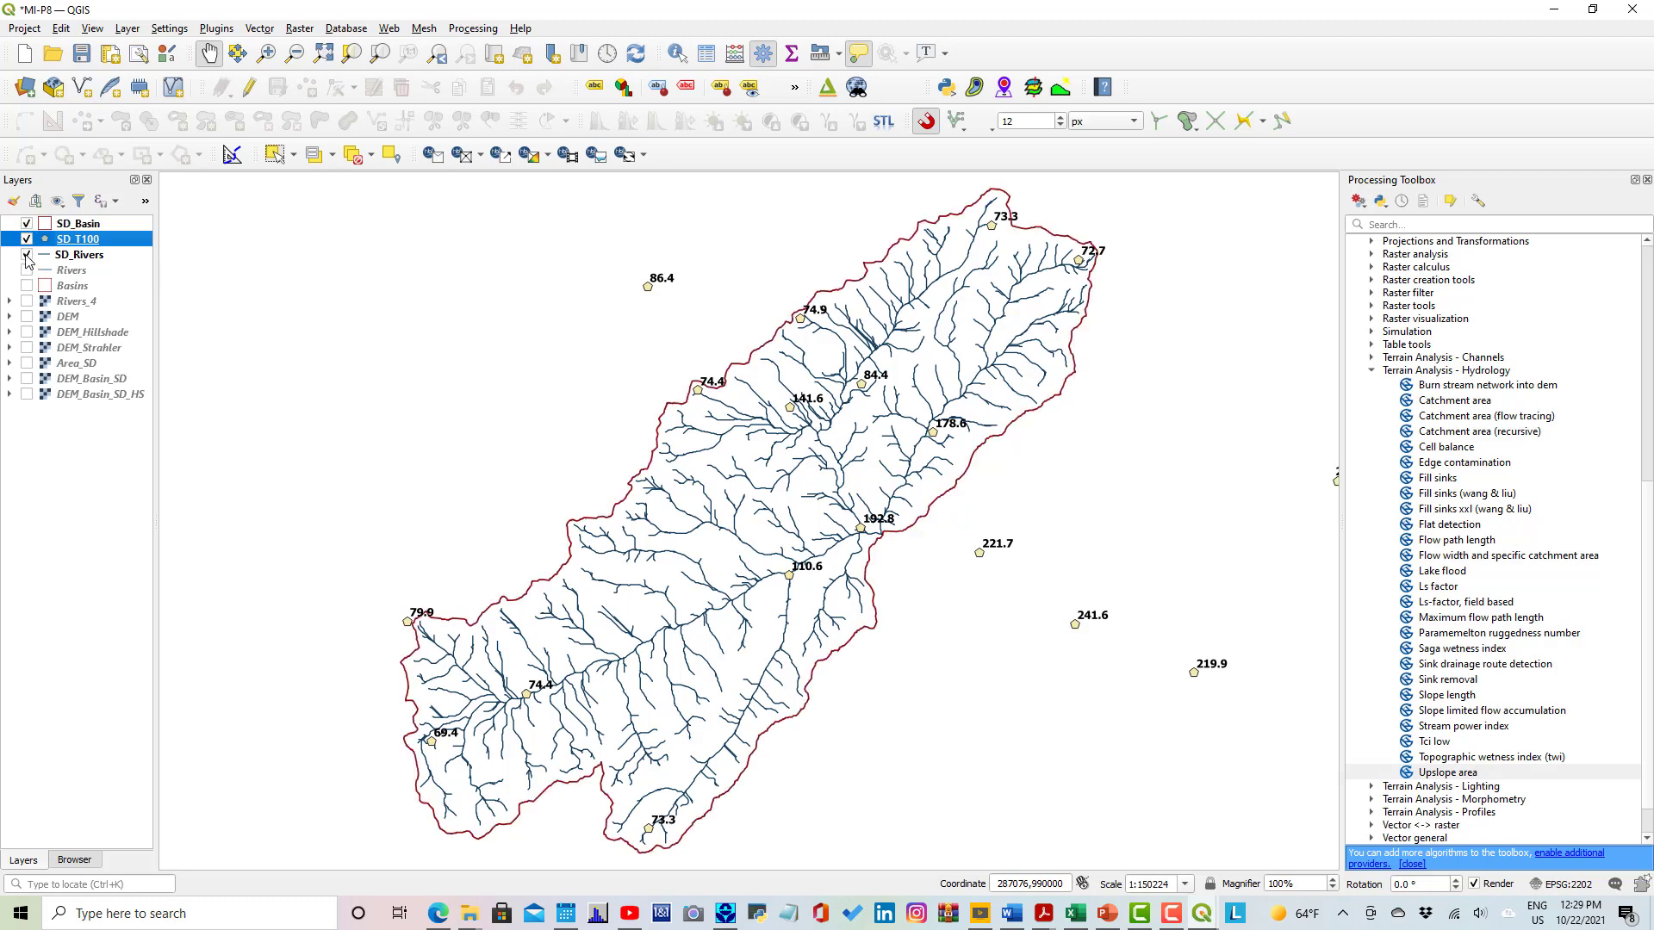
{"action": "left_click", "coordinate": [27, 256]}
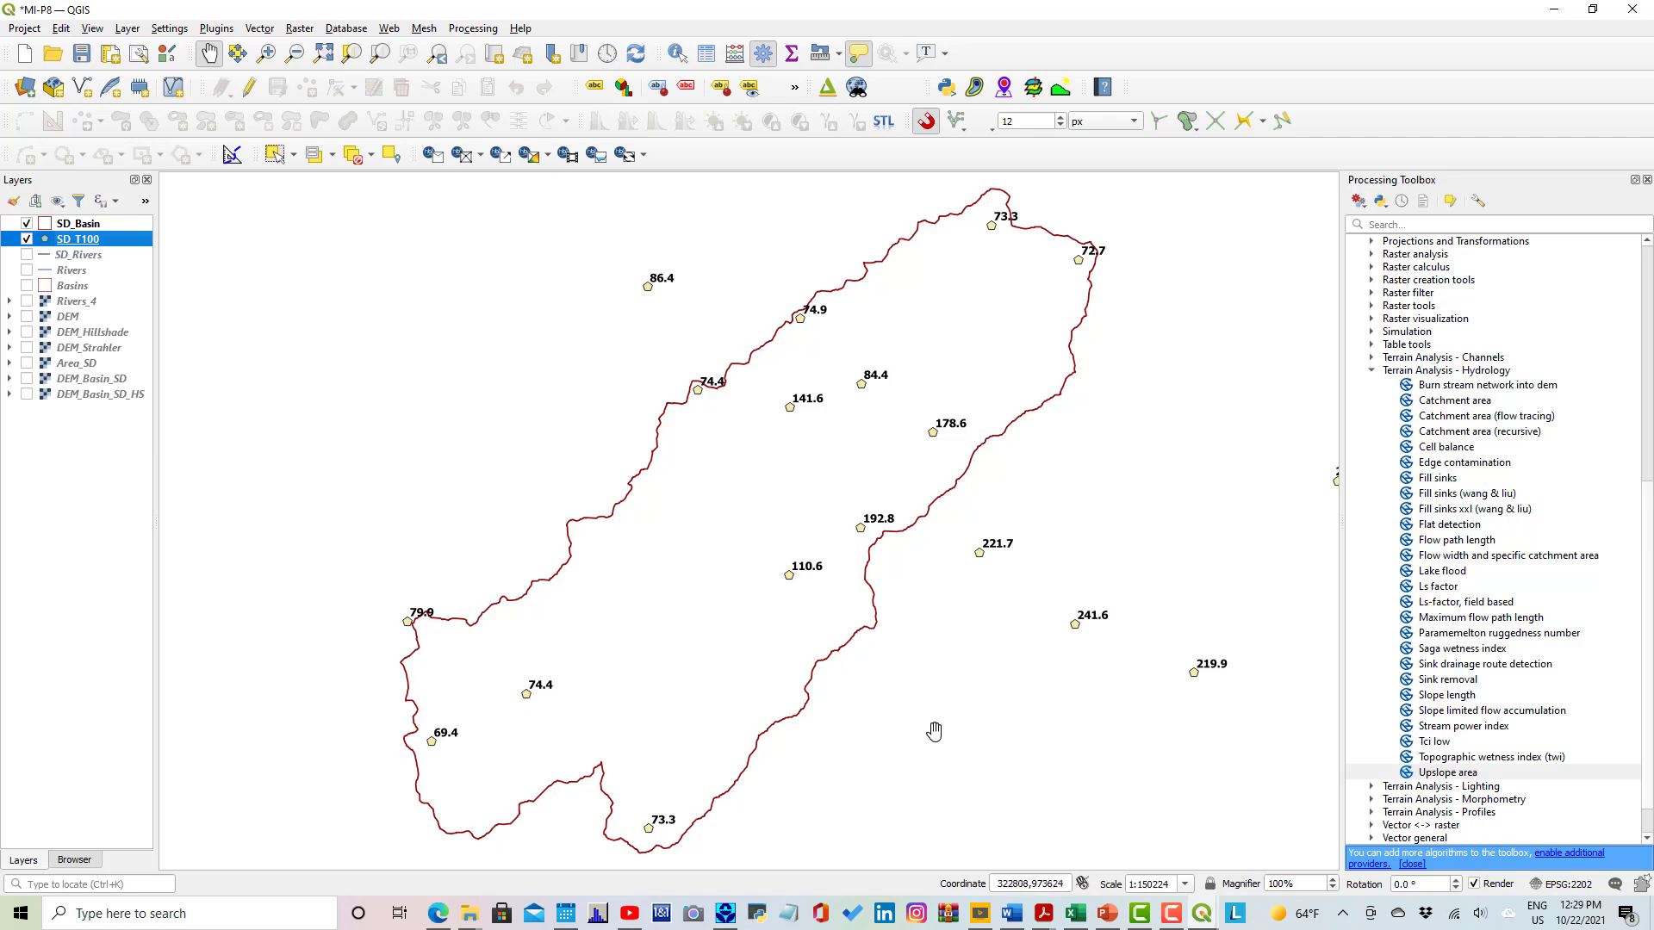
Switch to PowerPoint and read slides 20 and 21 on the rain gage location map and the isohyet interpolation settings.
{"action": "left_click", "coordinate": [1108, 913]}
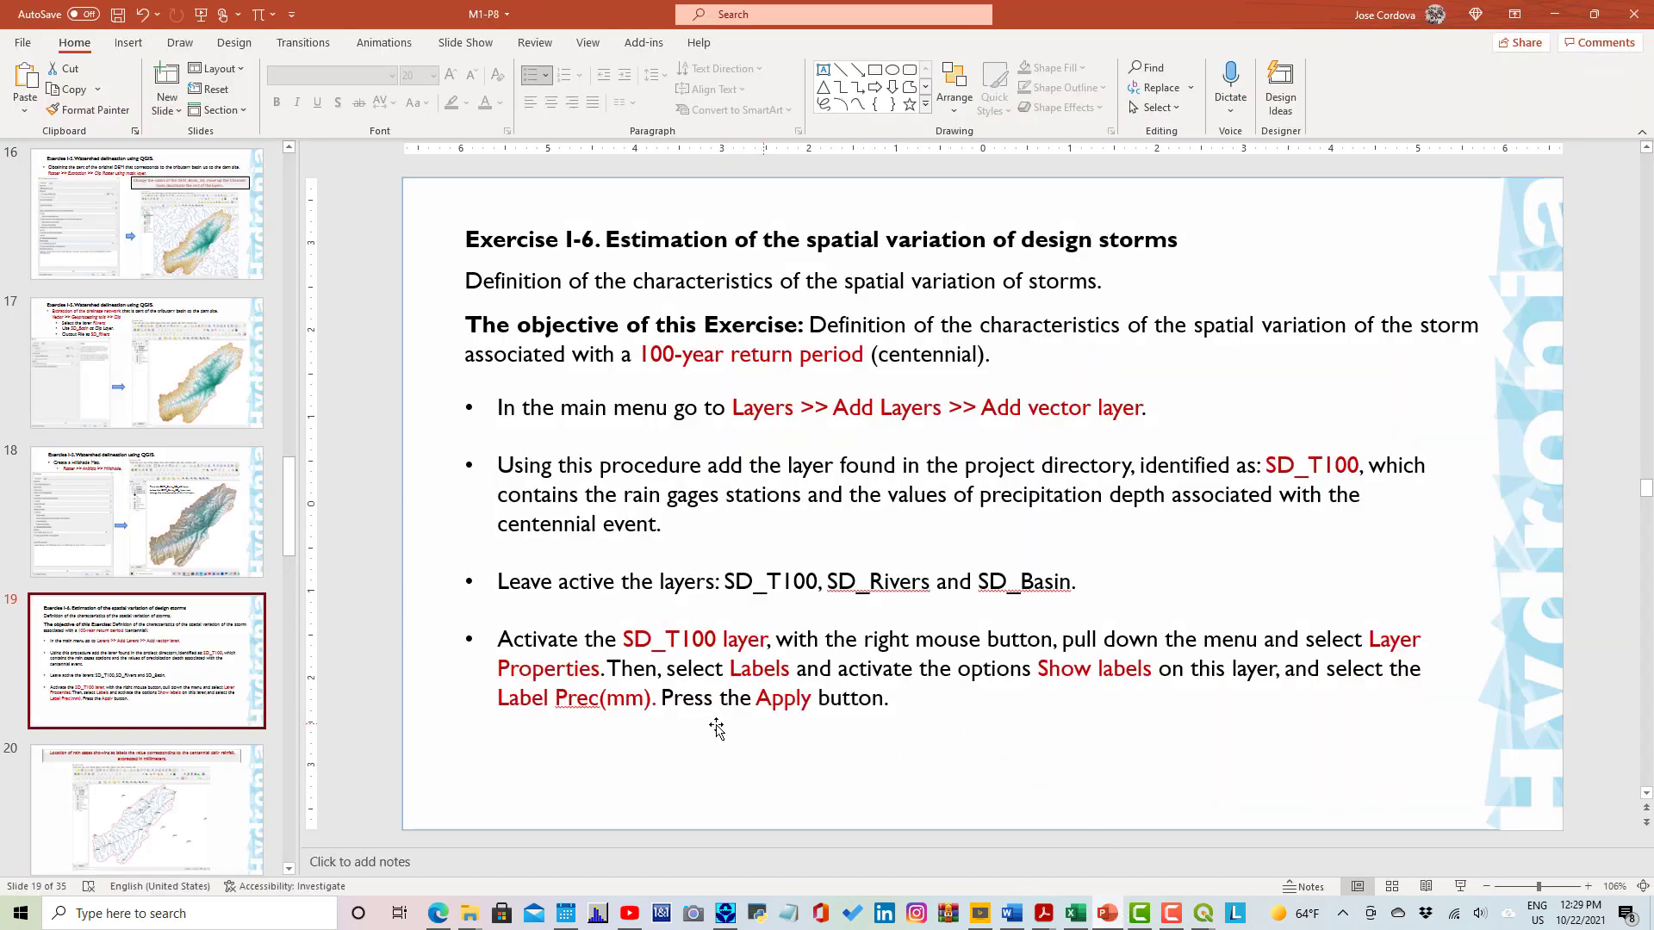
{"action": "left_click", "coordinate": [209, 825]}
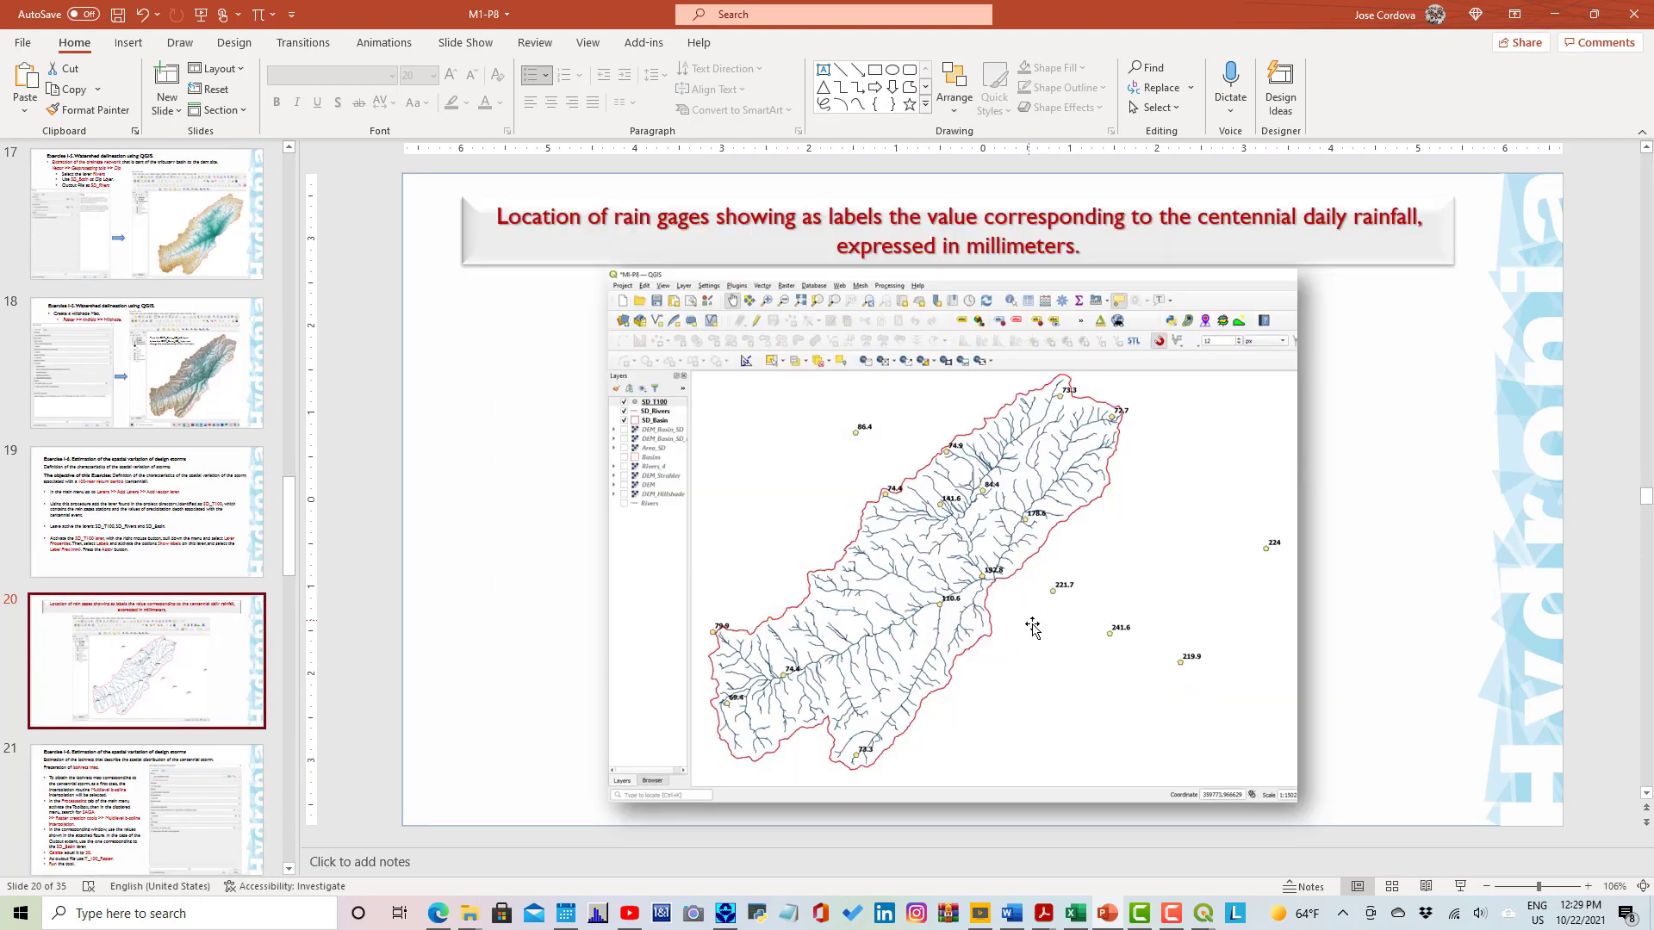
{"action": "left_click", "coordinate": [178, 788]}
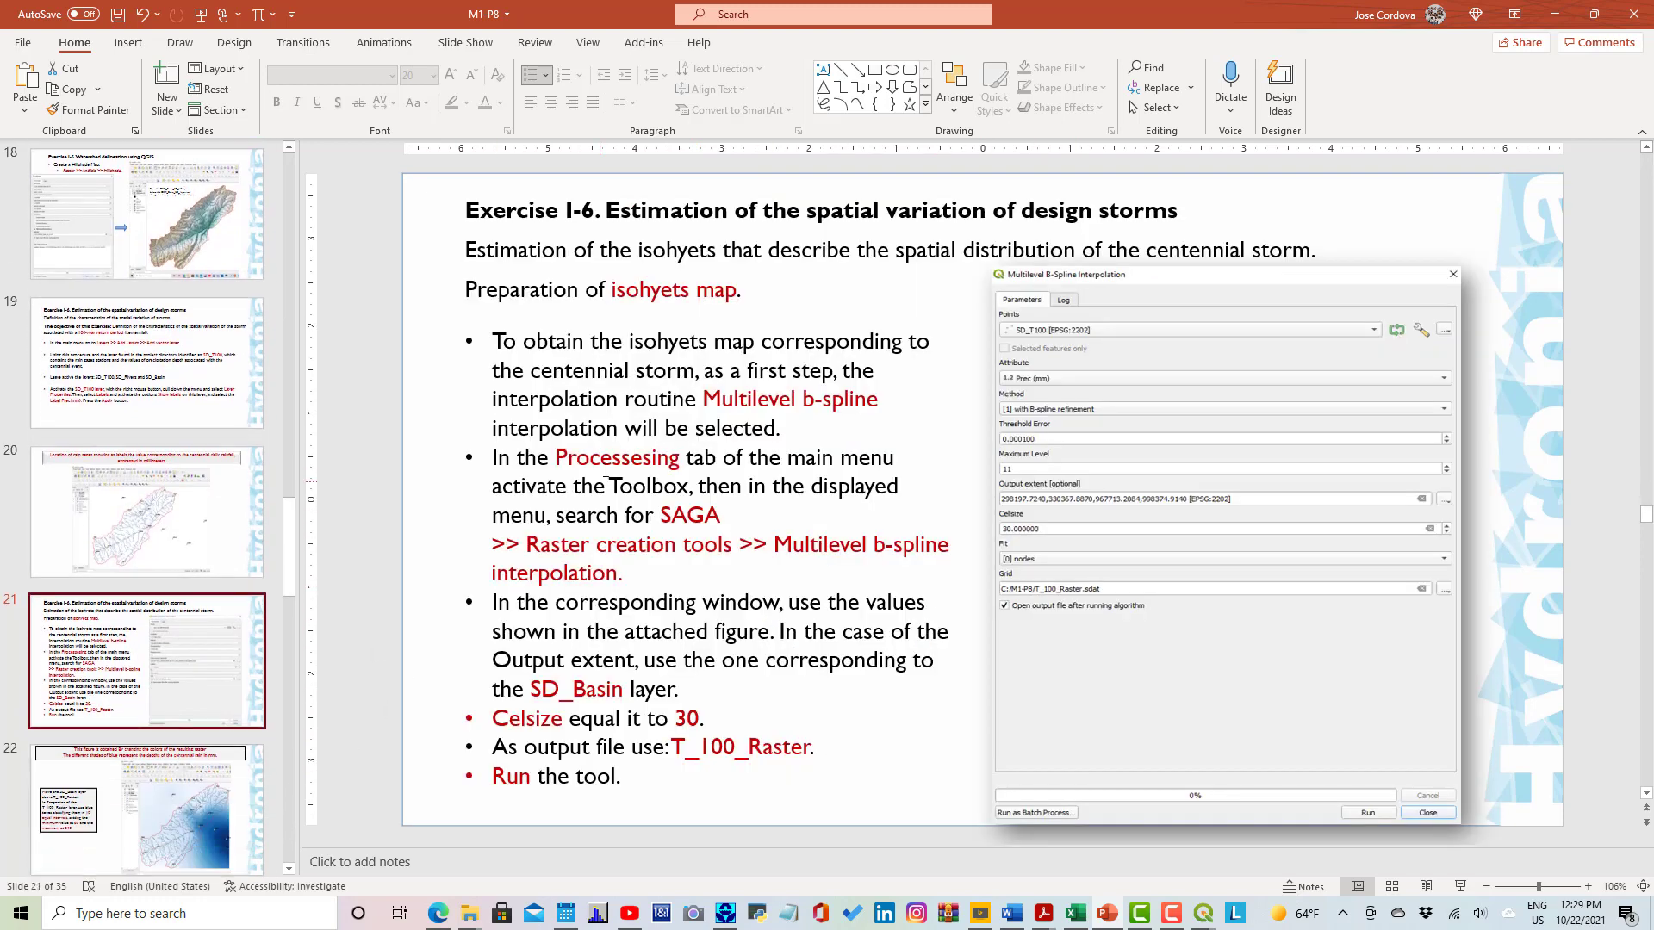
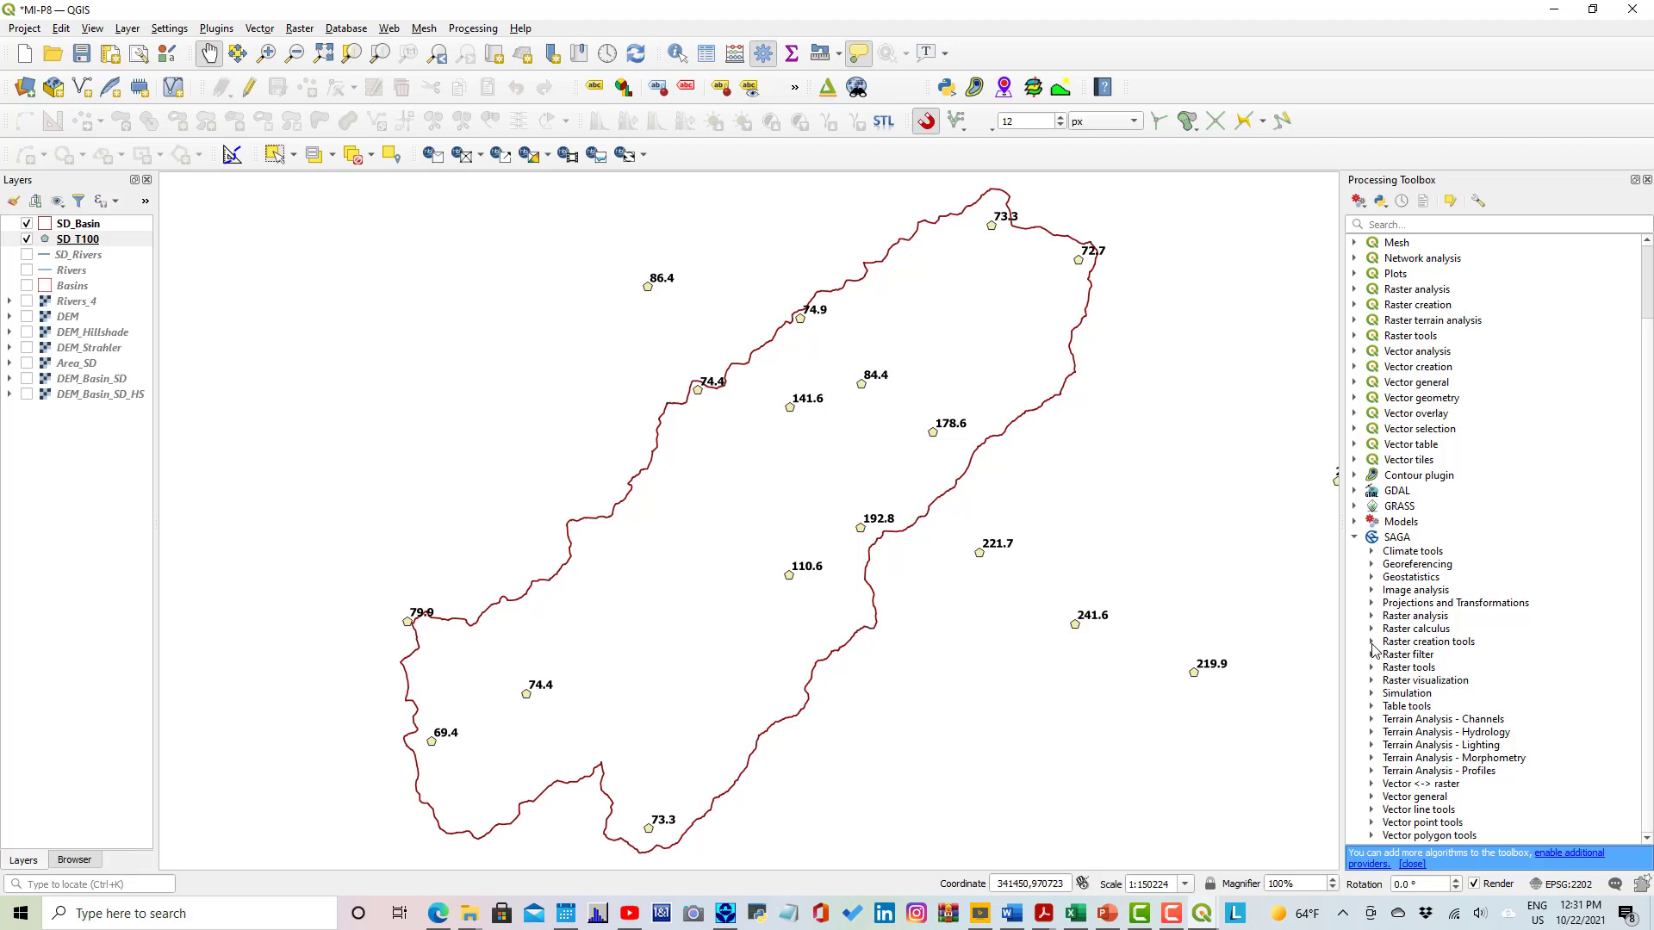
Open SAGA's Multilevel b-spline interpolation for SD_T100, with attribute Prec (mm) and method [1] with B-spline refinement.
{"action": "left_click", "coordinate": [1372, 644]}
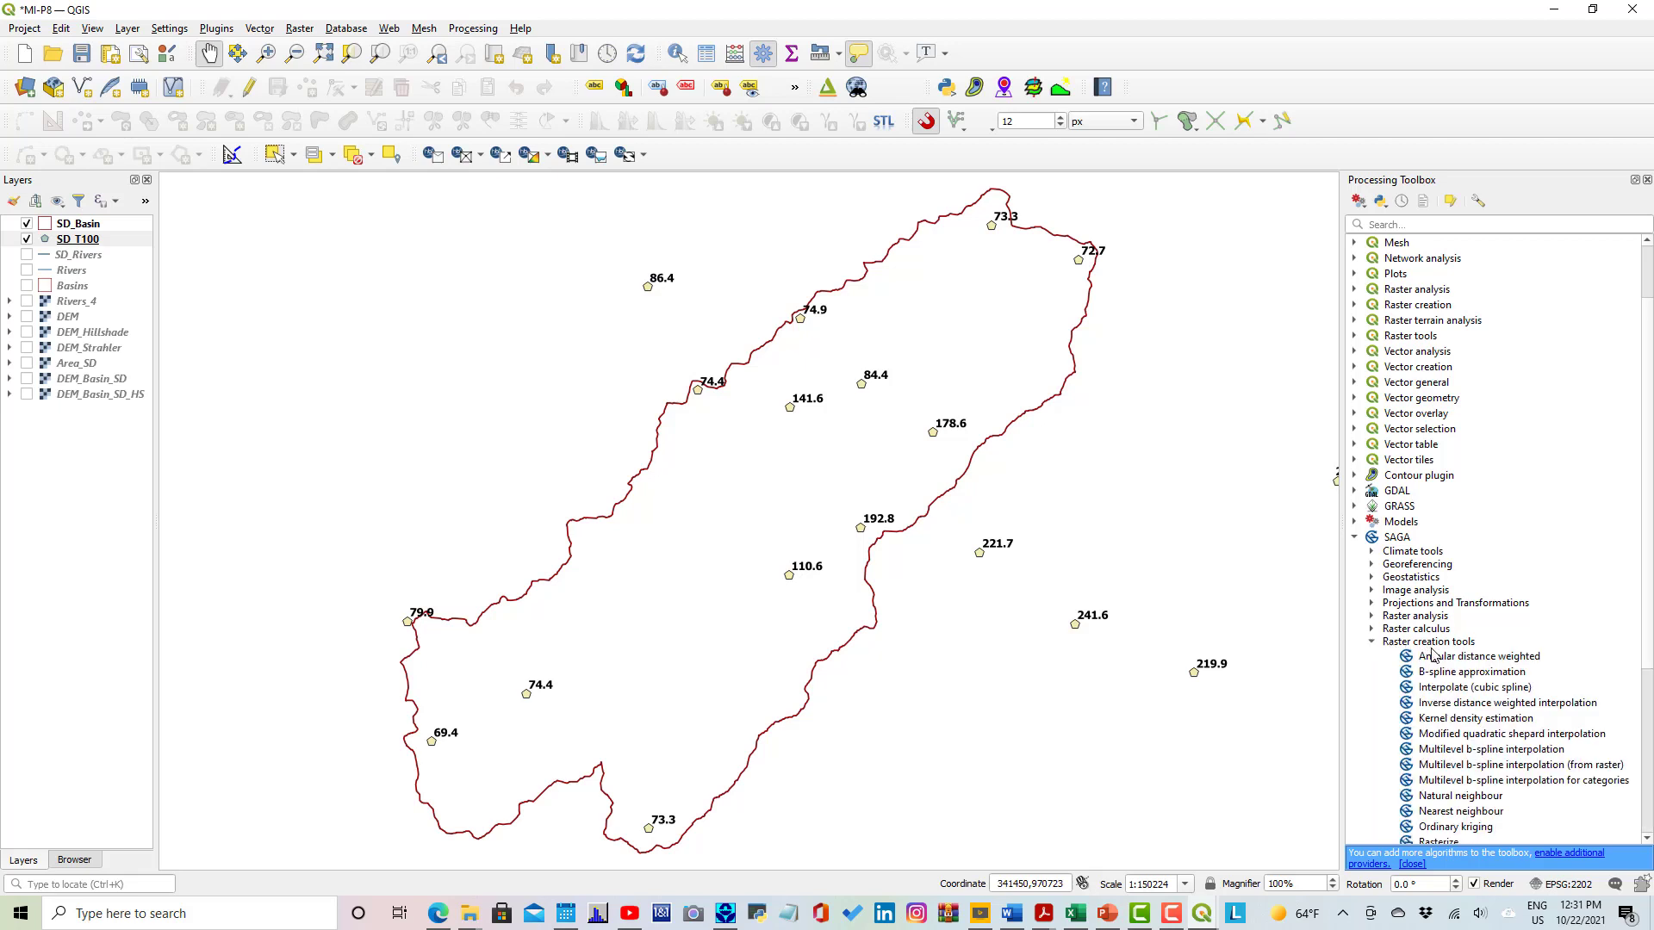
{"action": "double_click", "coordinate": [1444, 751]}
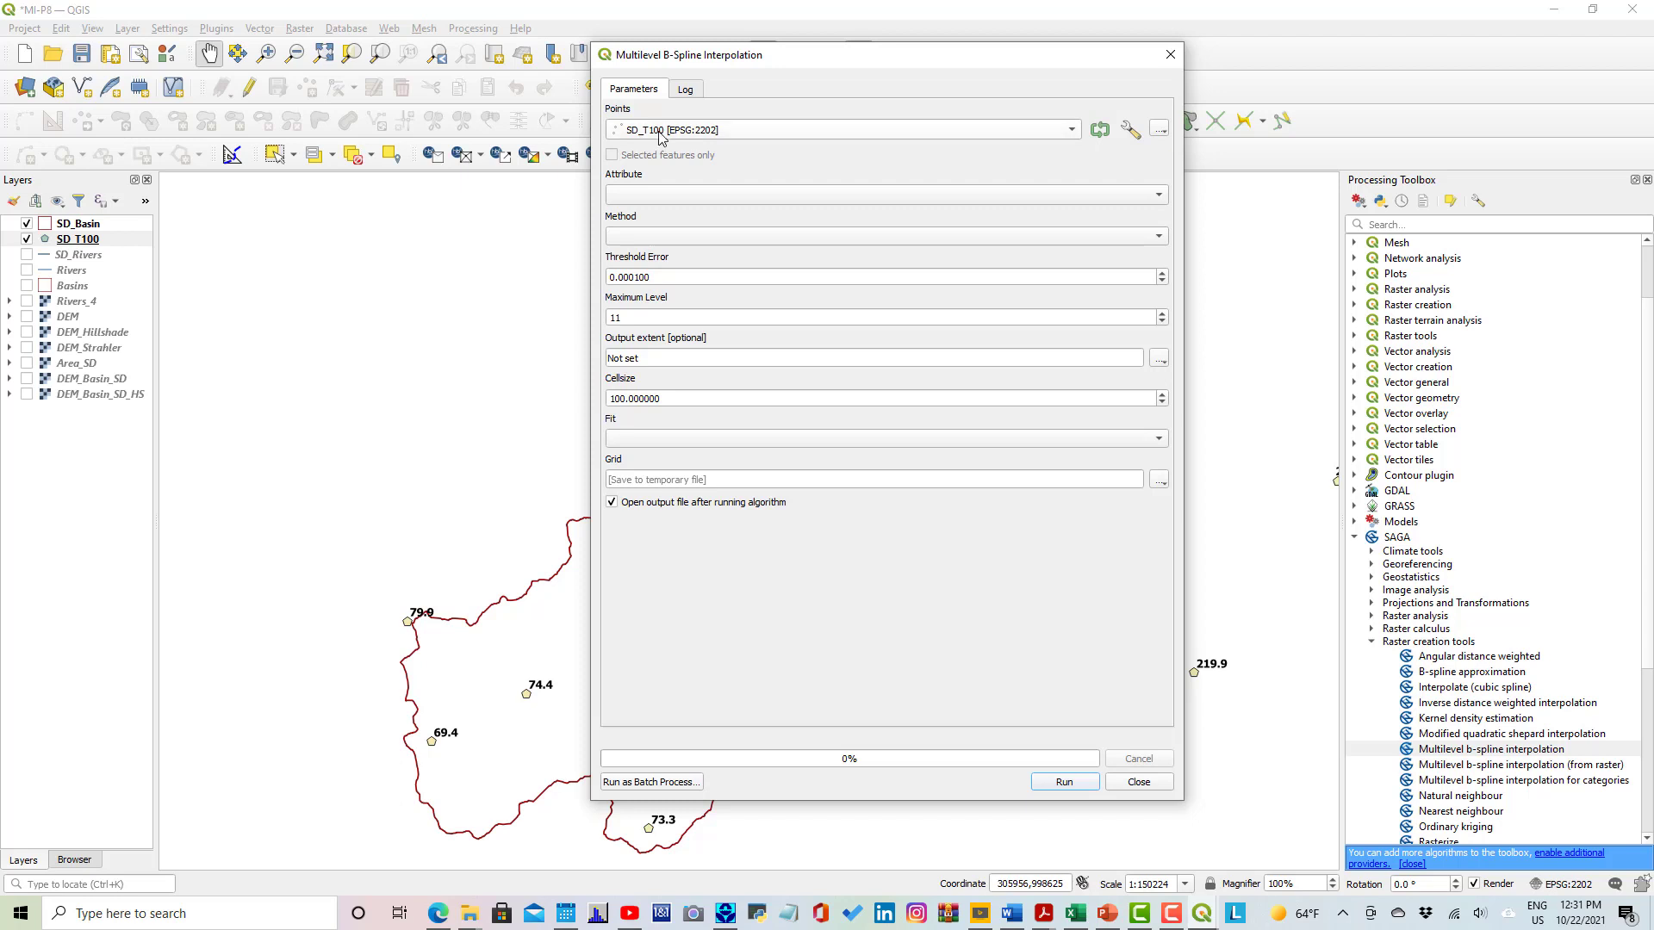
{"action": "left_click", "coordinate": [1161, 195]}
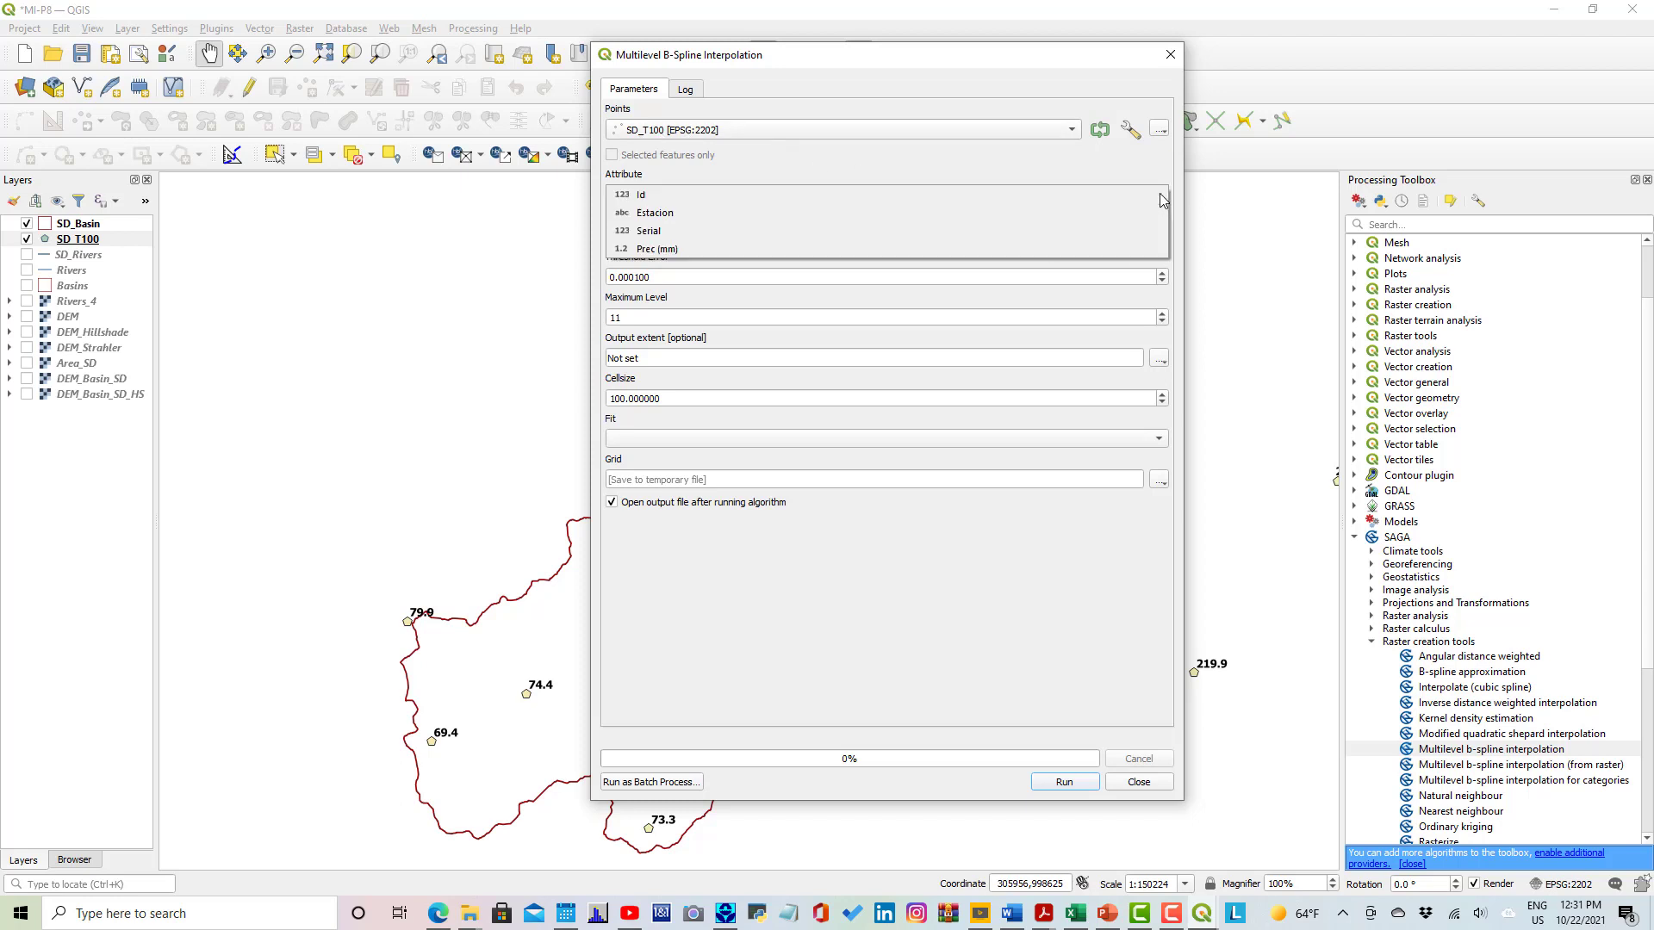
{"action": "left_click", "coordinate": [655, 250]}
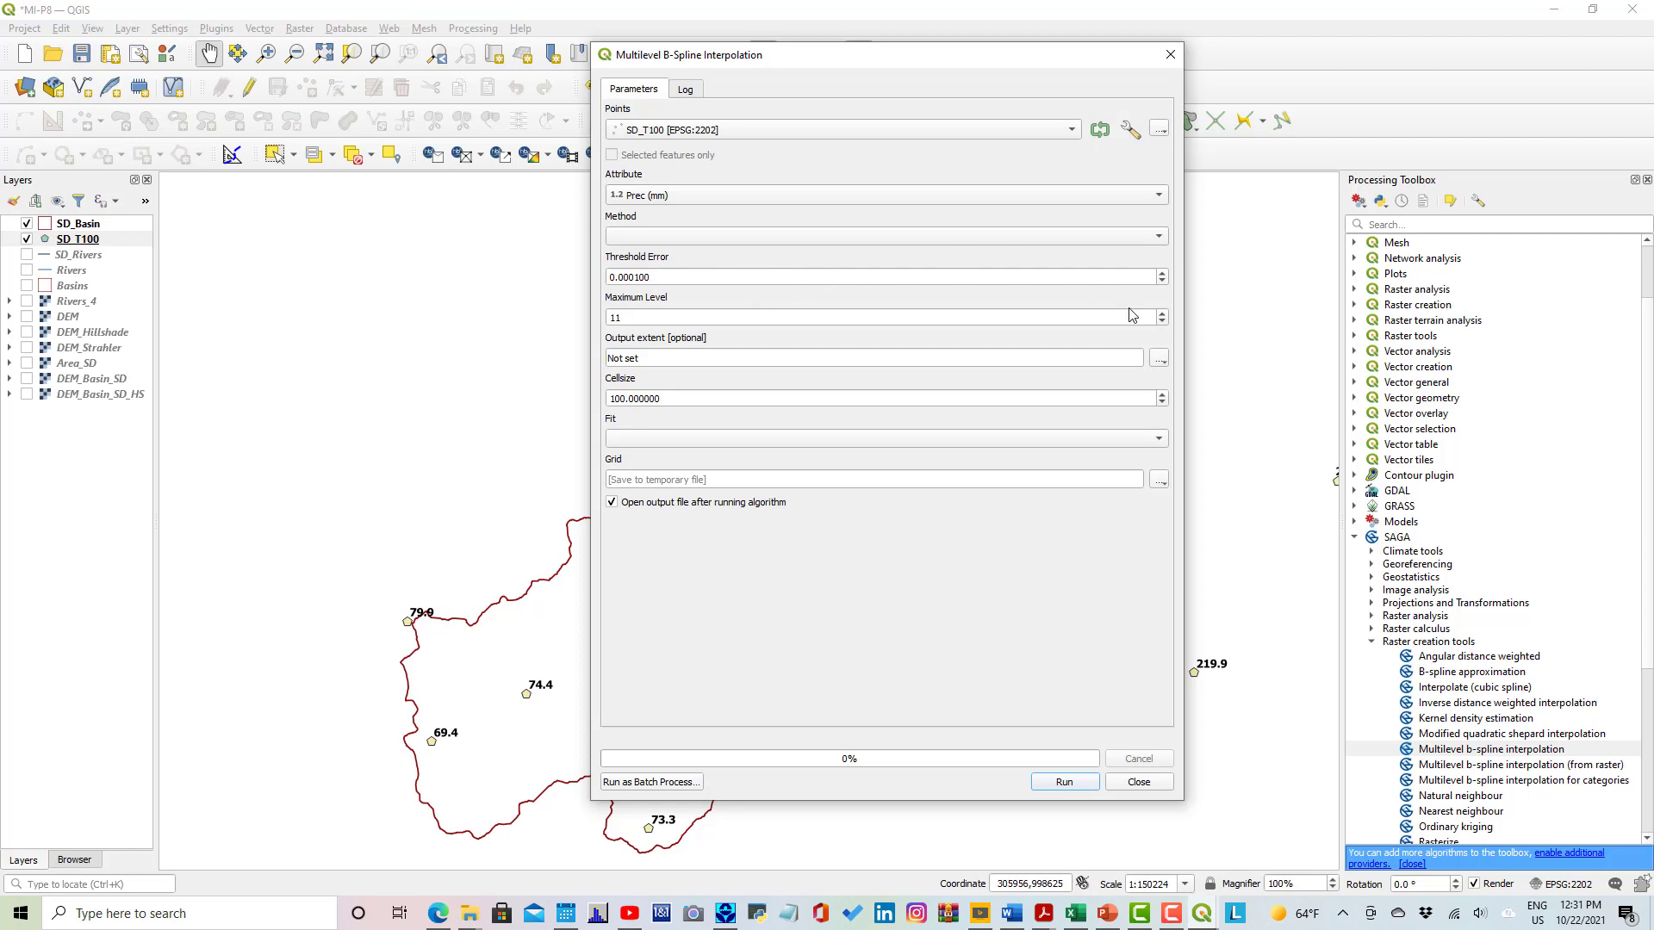
{"action": "left_click", "coordinate": [1160, 243]}
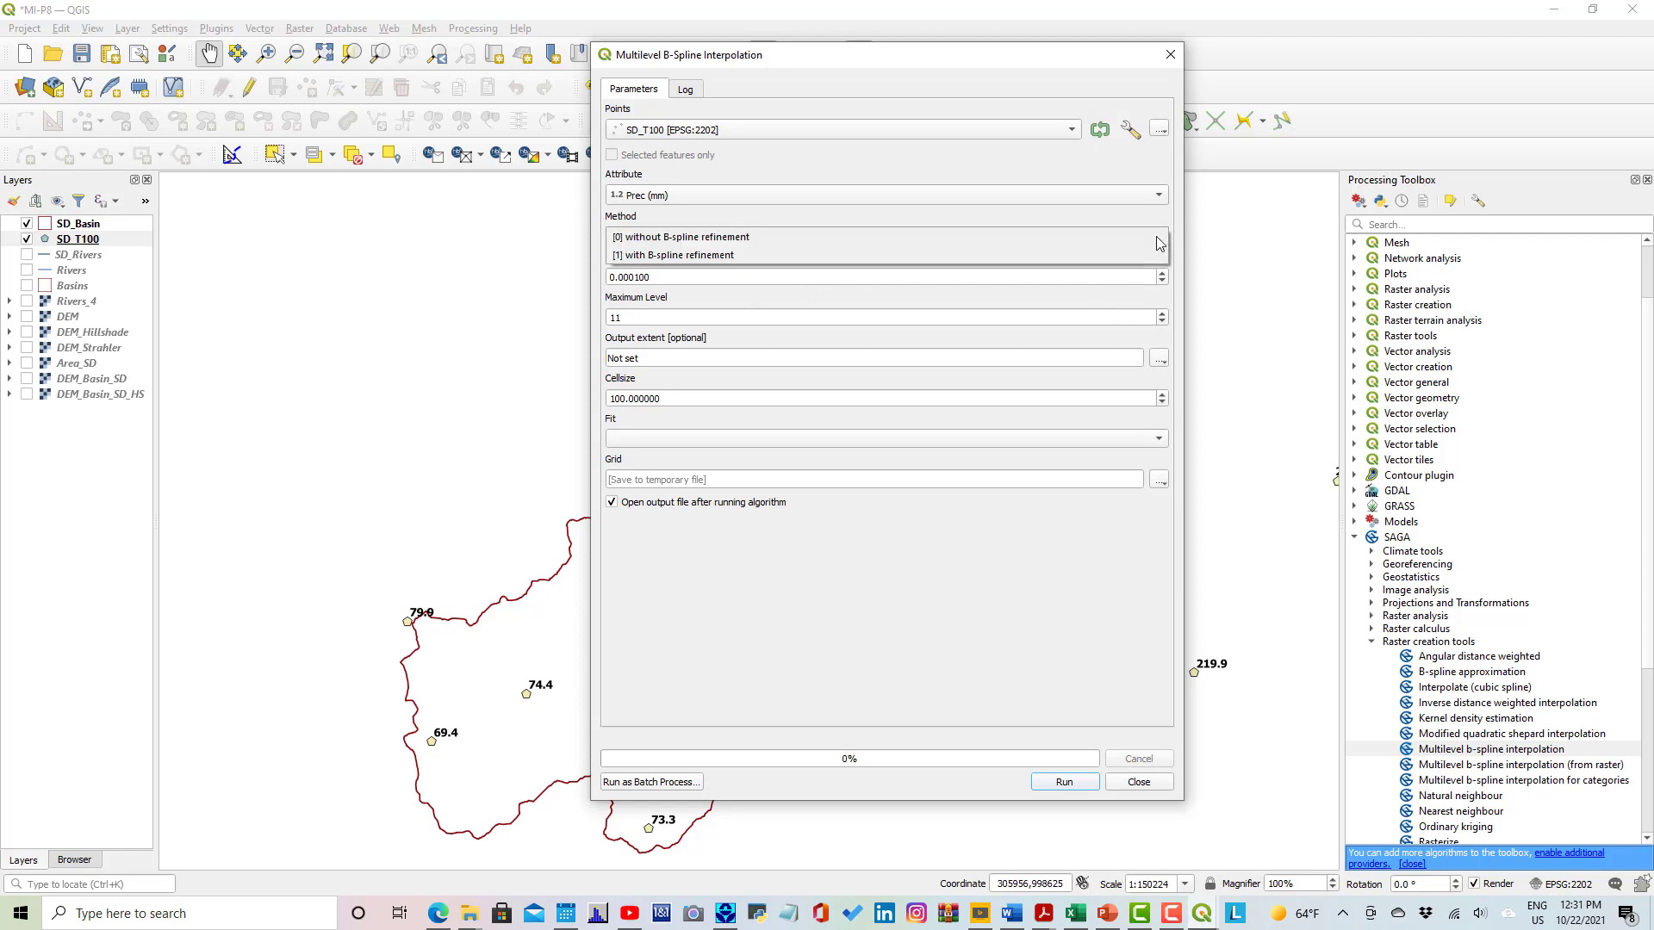
{"action": "left_click", "coordinate": [649, 256]}
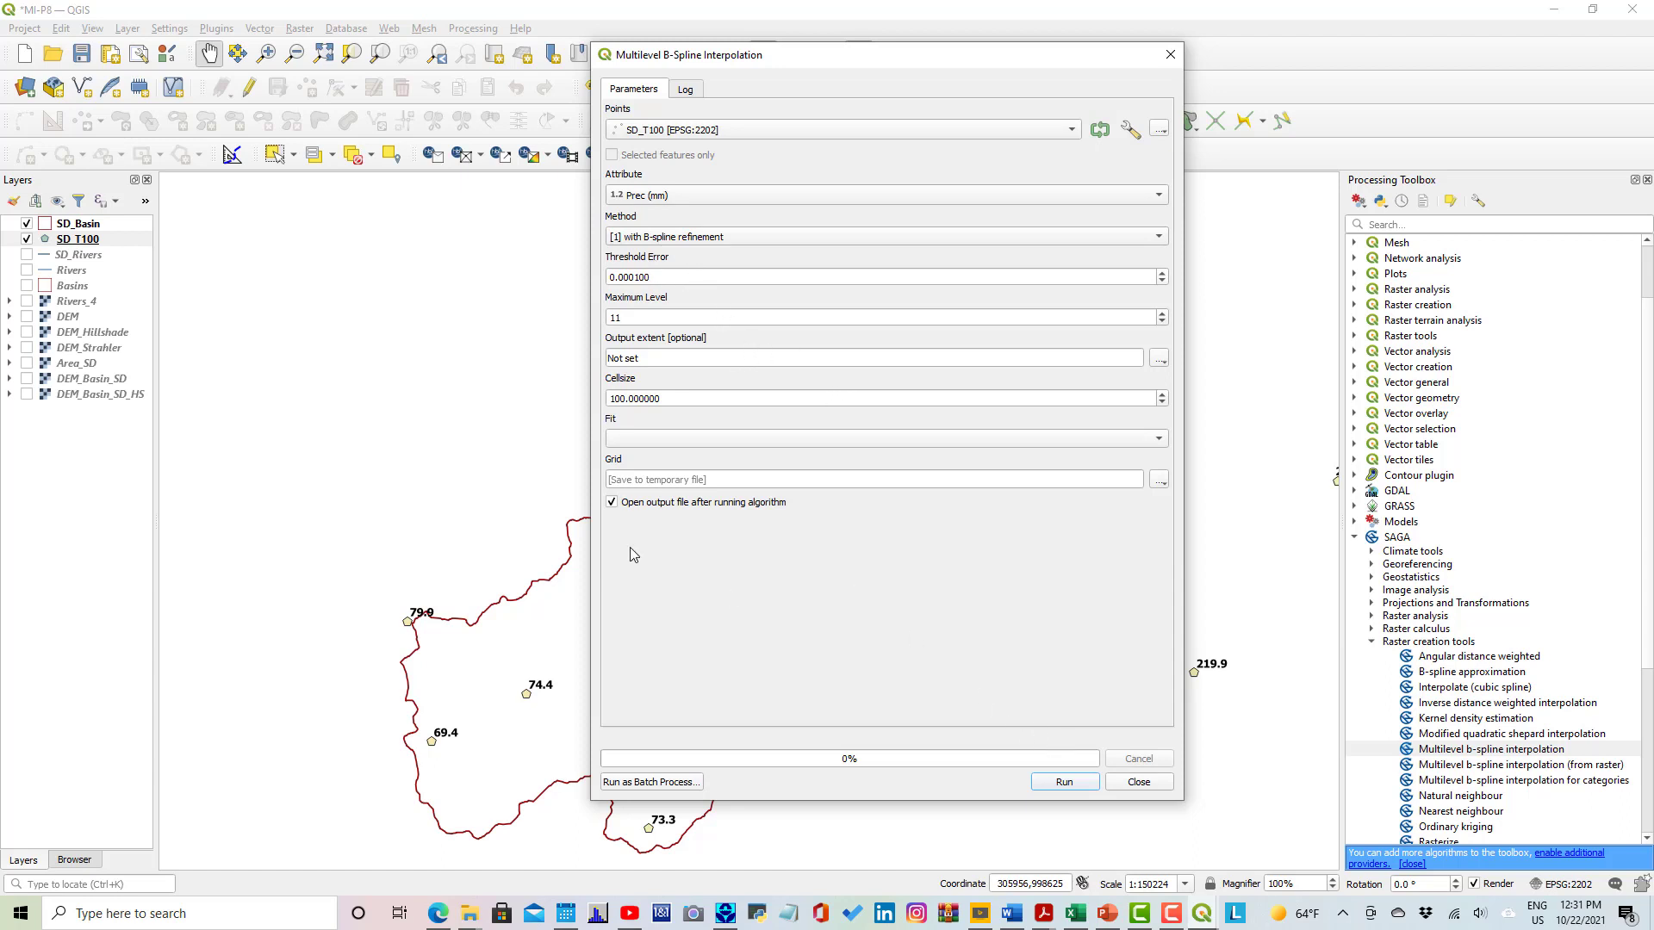
Set the interpolation's cell size to 30 and its fit to [0] nodes.
{"action": "left_click_drag", "start_coordinate": [682, 401], "coordinate": [583, 393]}
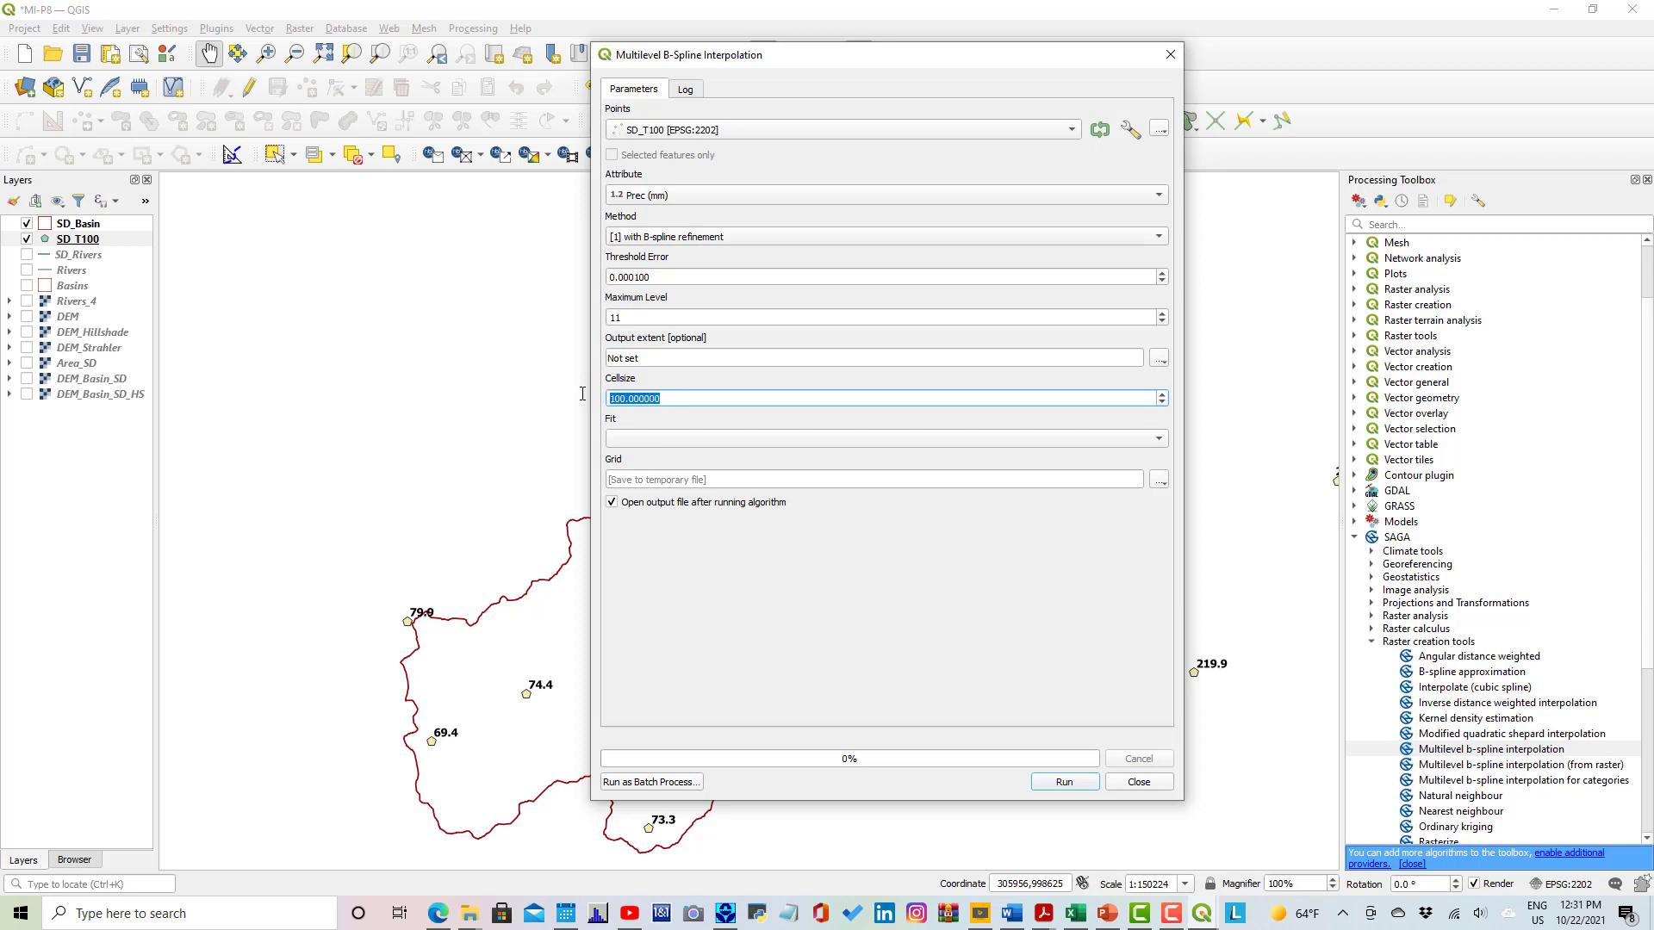
{"action": "type", "text": "30"}
{"action": "left_click", "coordinate": [1156, 438]}
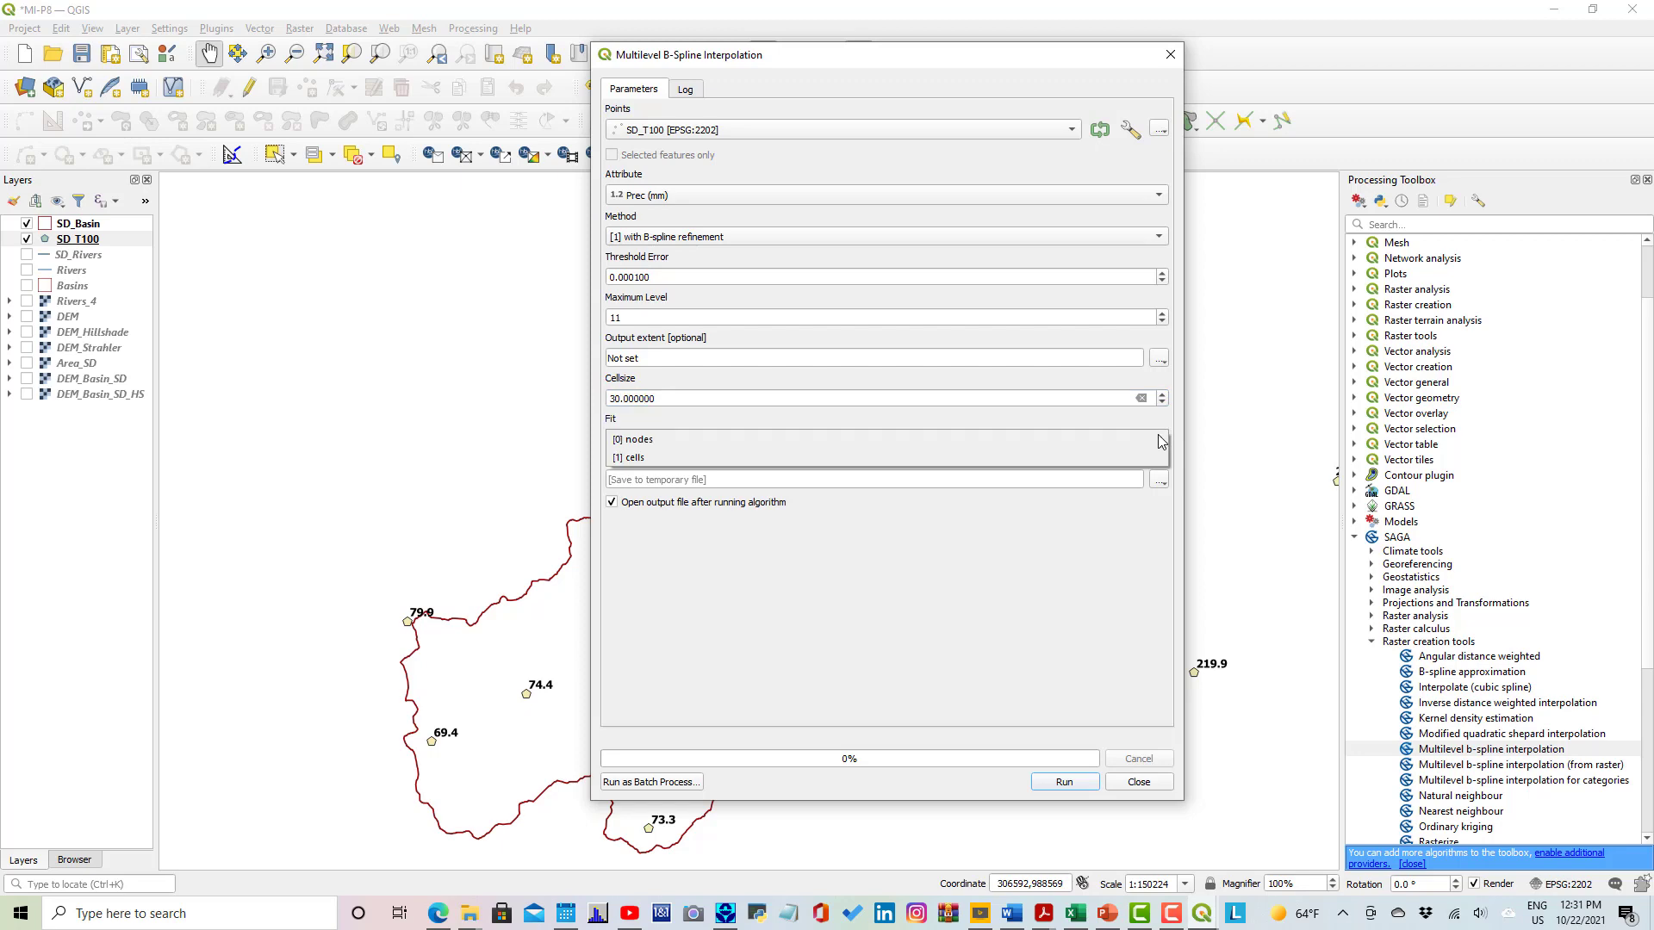
{"action": "left_click", "coordinate": [635, 441]}
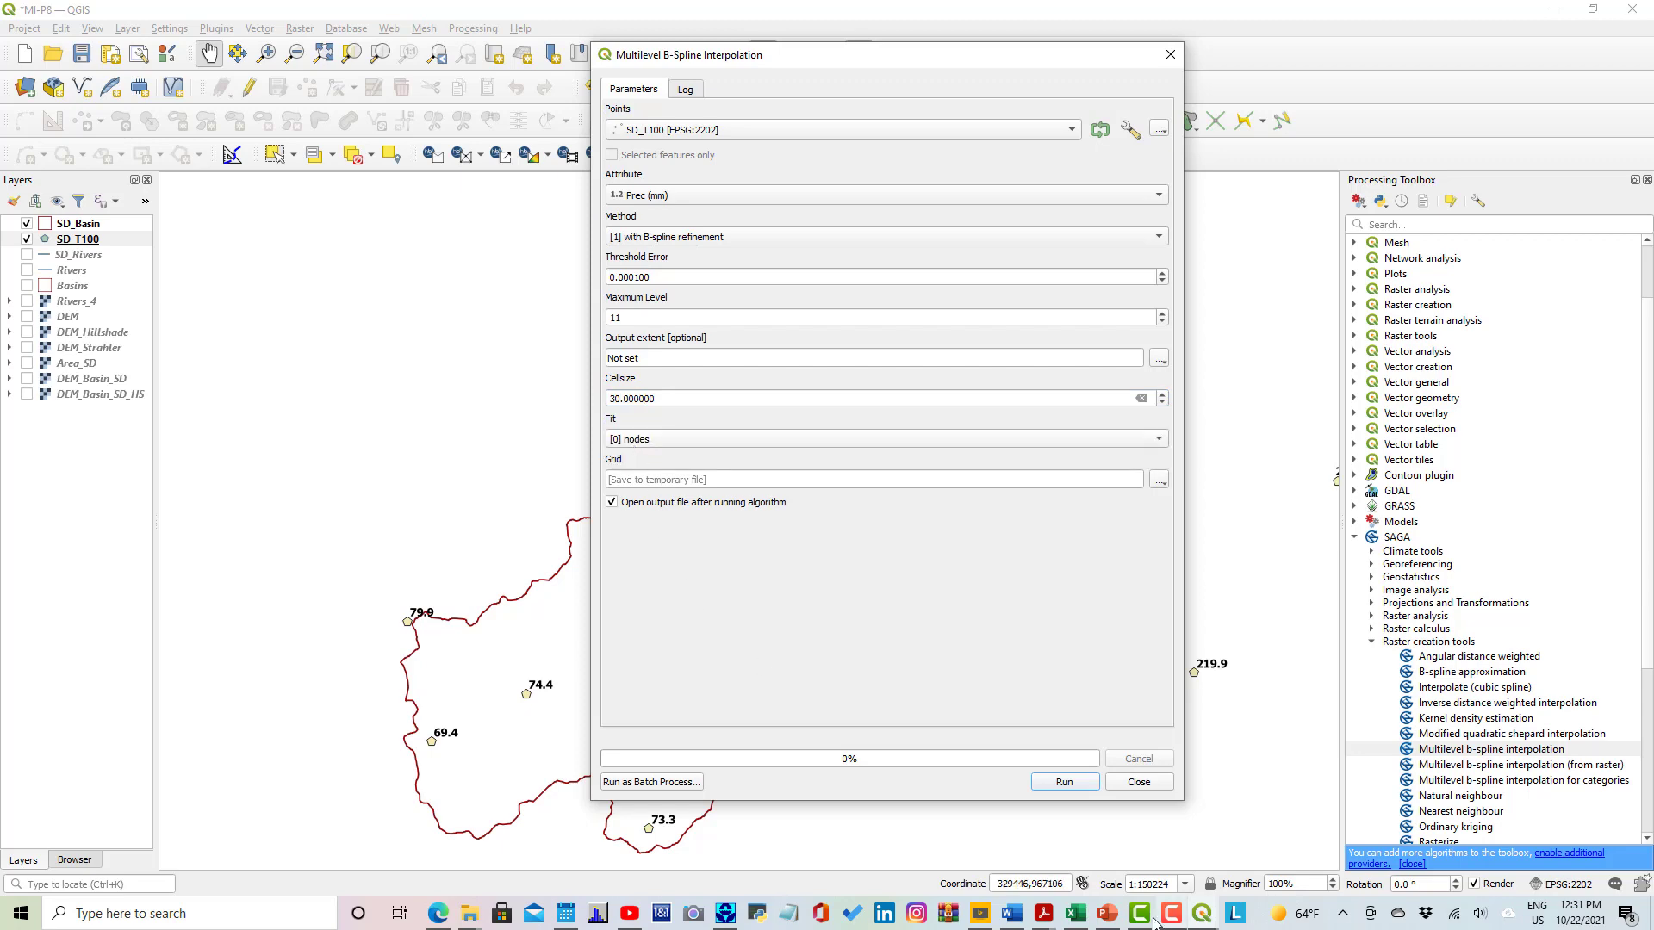
Check the settings on the PowerPoint slide, then return to QGIS and calculate the output extent from the SD_Basin layer.
{"action": "left_click", "coordinate": [1107, 913]}
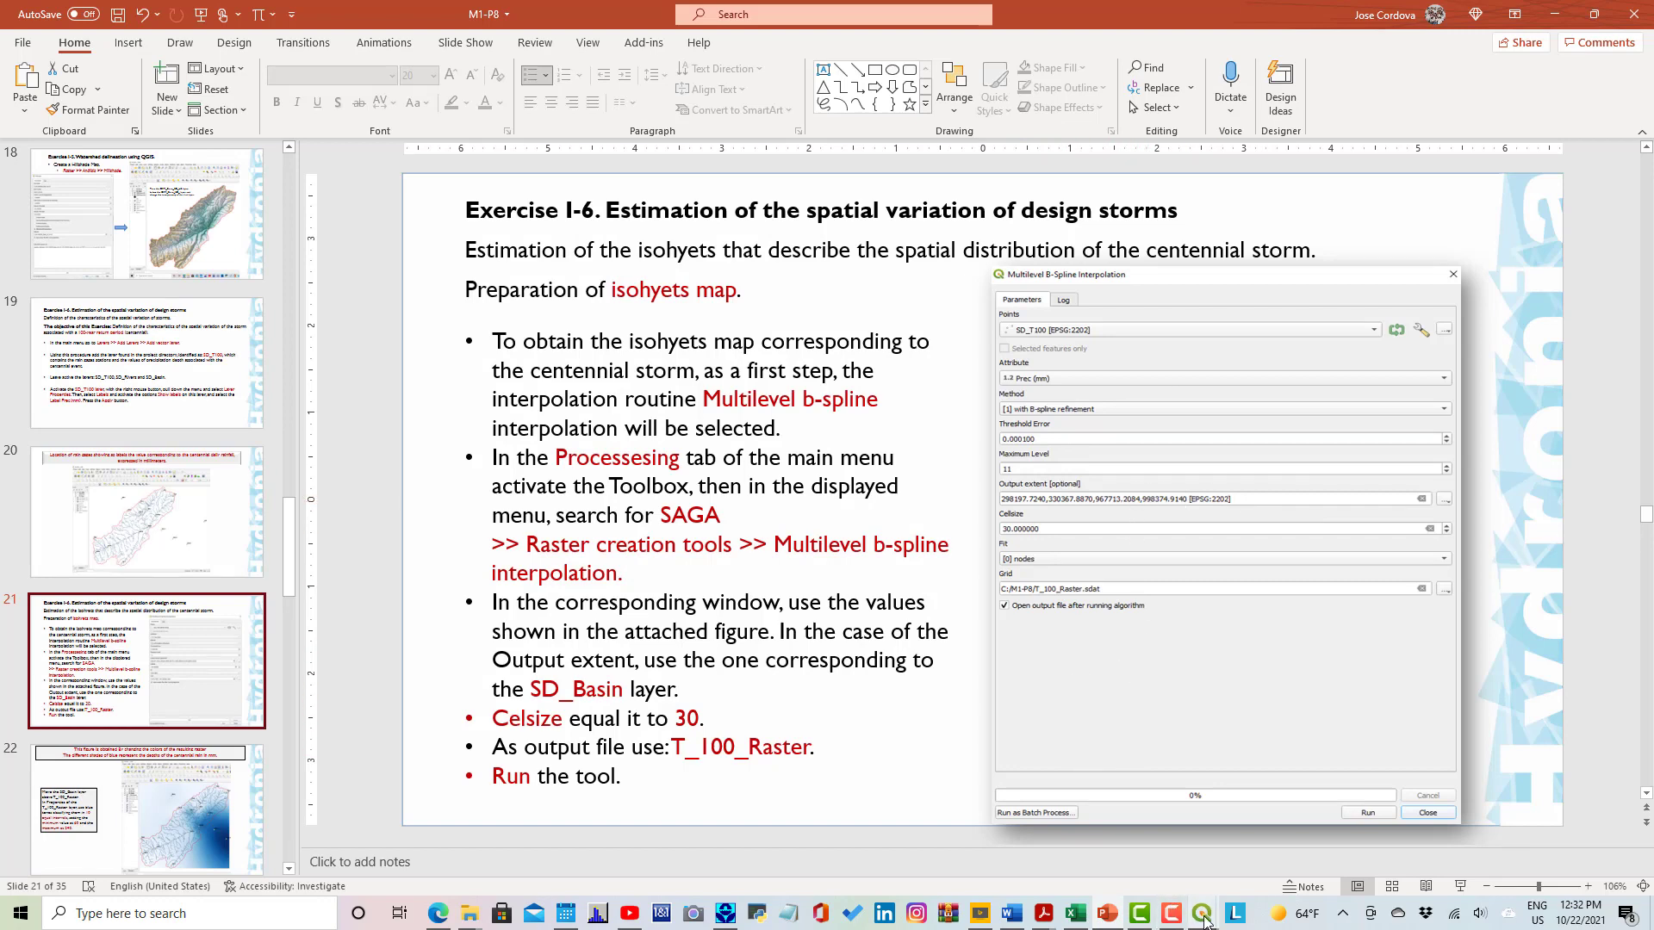
{"action": "mouse_move", "coordinate": [1203, 913]}
{"action": "left_click", "coordinate": [1172, 857]}
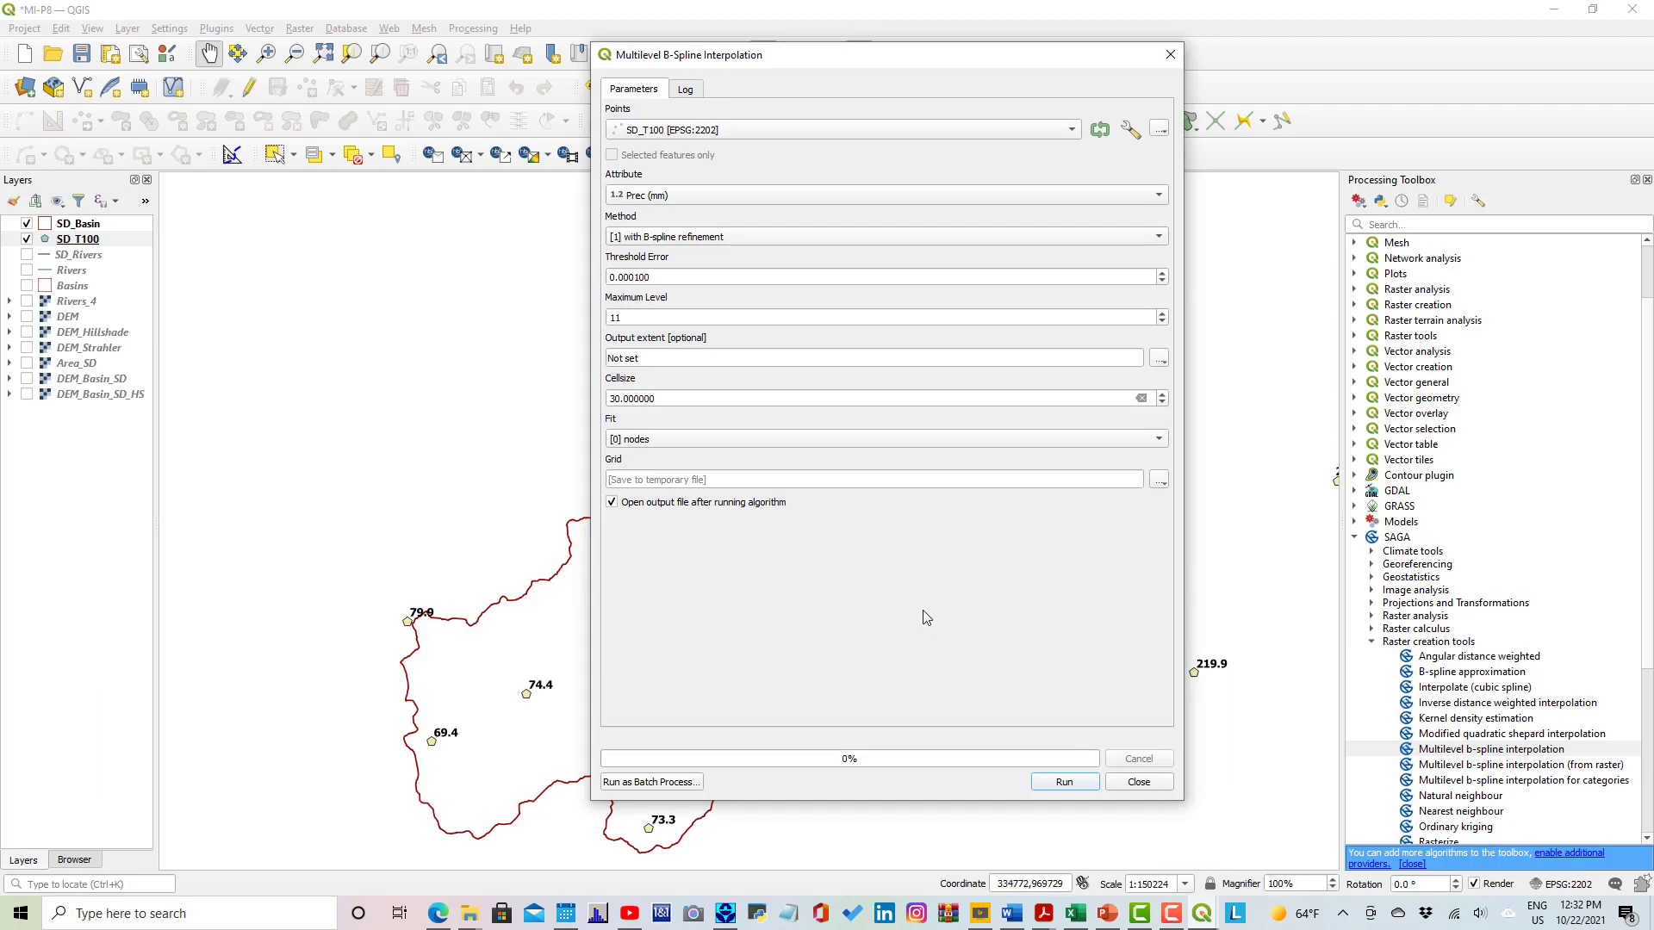
{"action": "left_click", "coordinate": [1158, 359]}
{"action": "mouse_move", "coordinate": [1187, 381]}
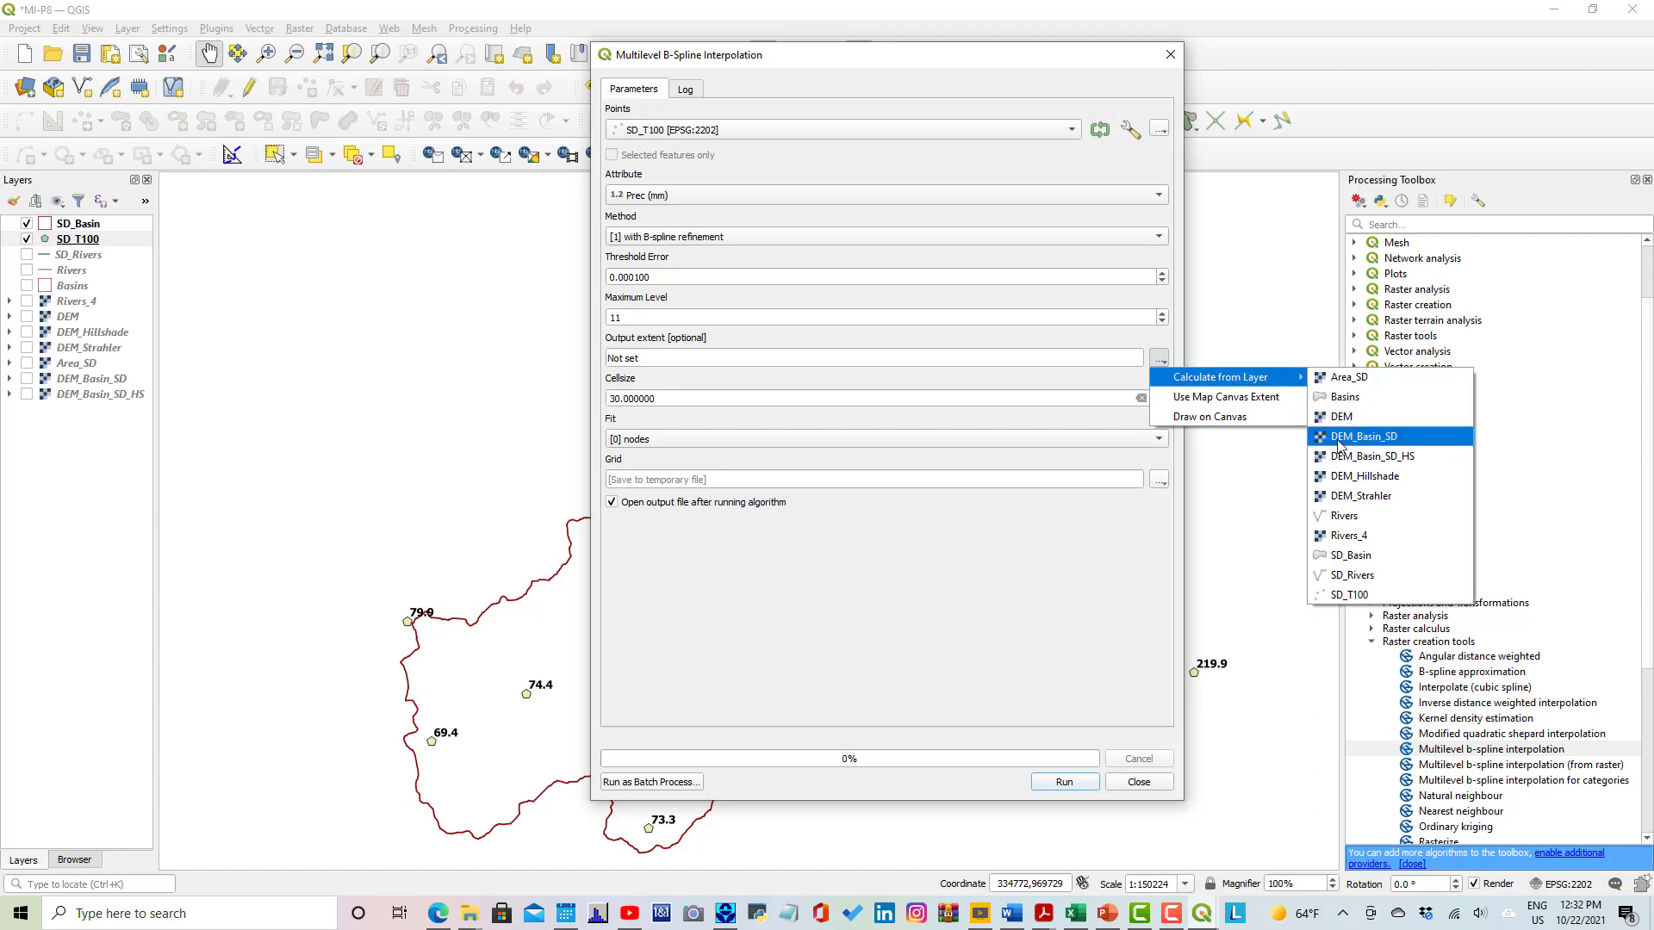
{"action": "left_click", "coordinate": [1340, 555]}
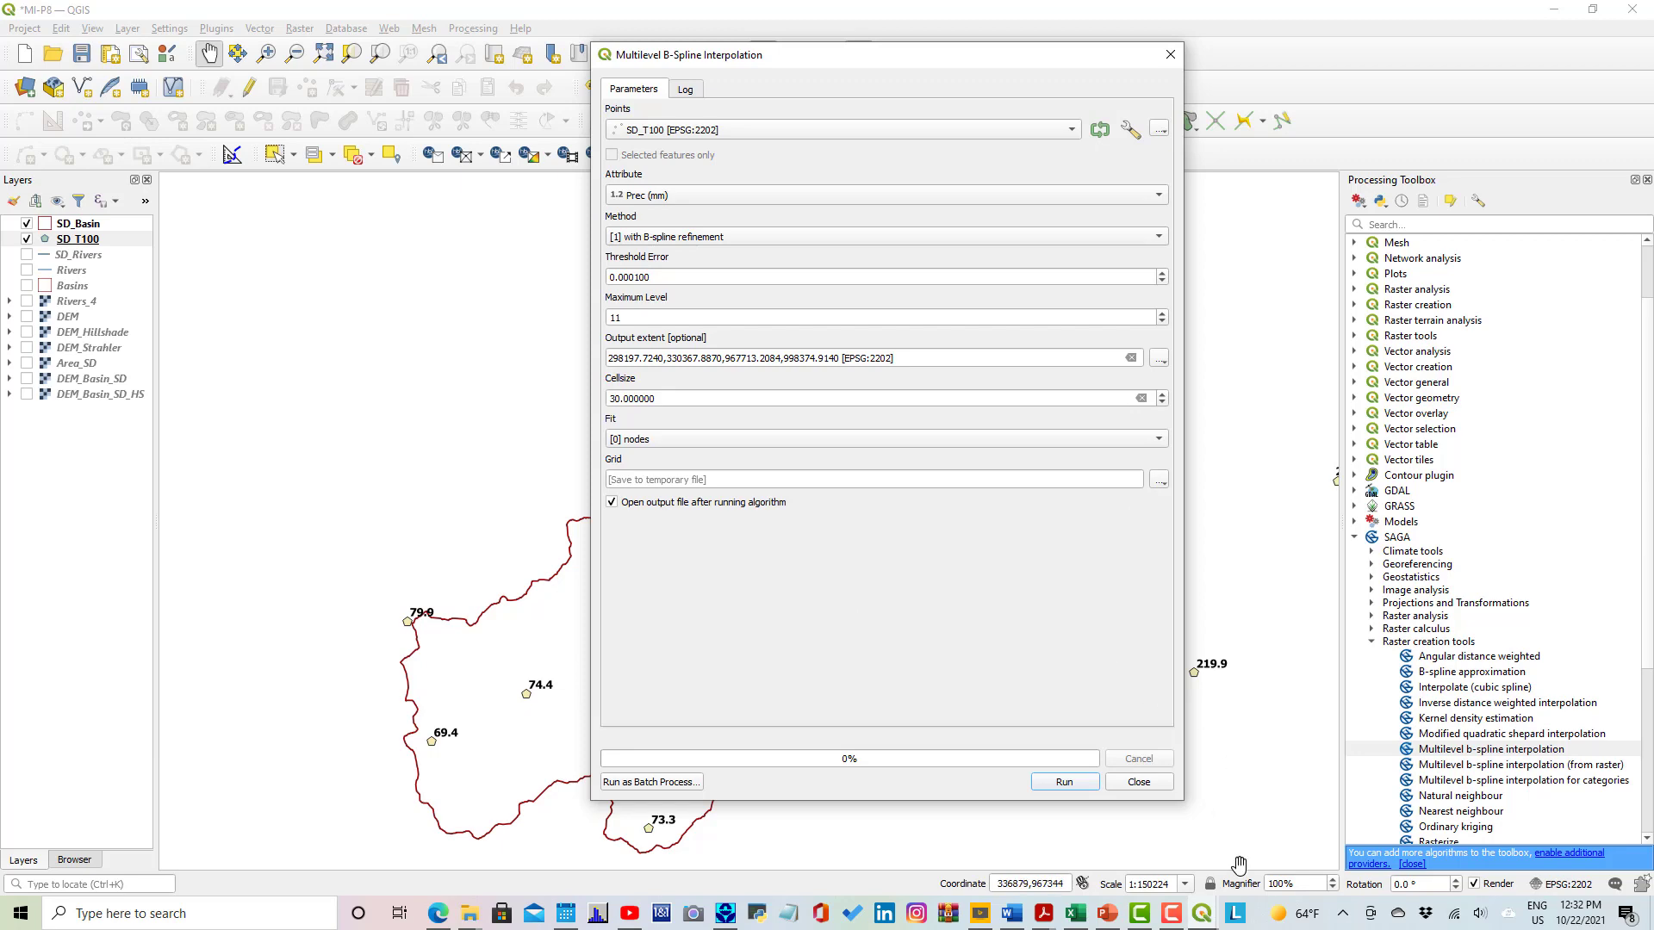
Look up the output name in PowerPoint, save the grid as T_100_Raster.sdat in the M1-P8 folder in QGIS, and run the interpolation.
{"action": "left_click", "coordinate": [1110, 920]}
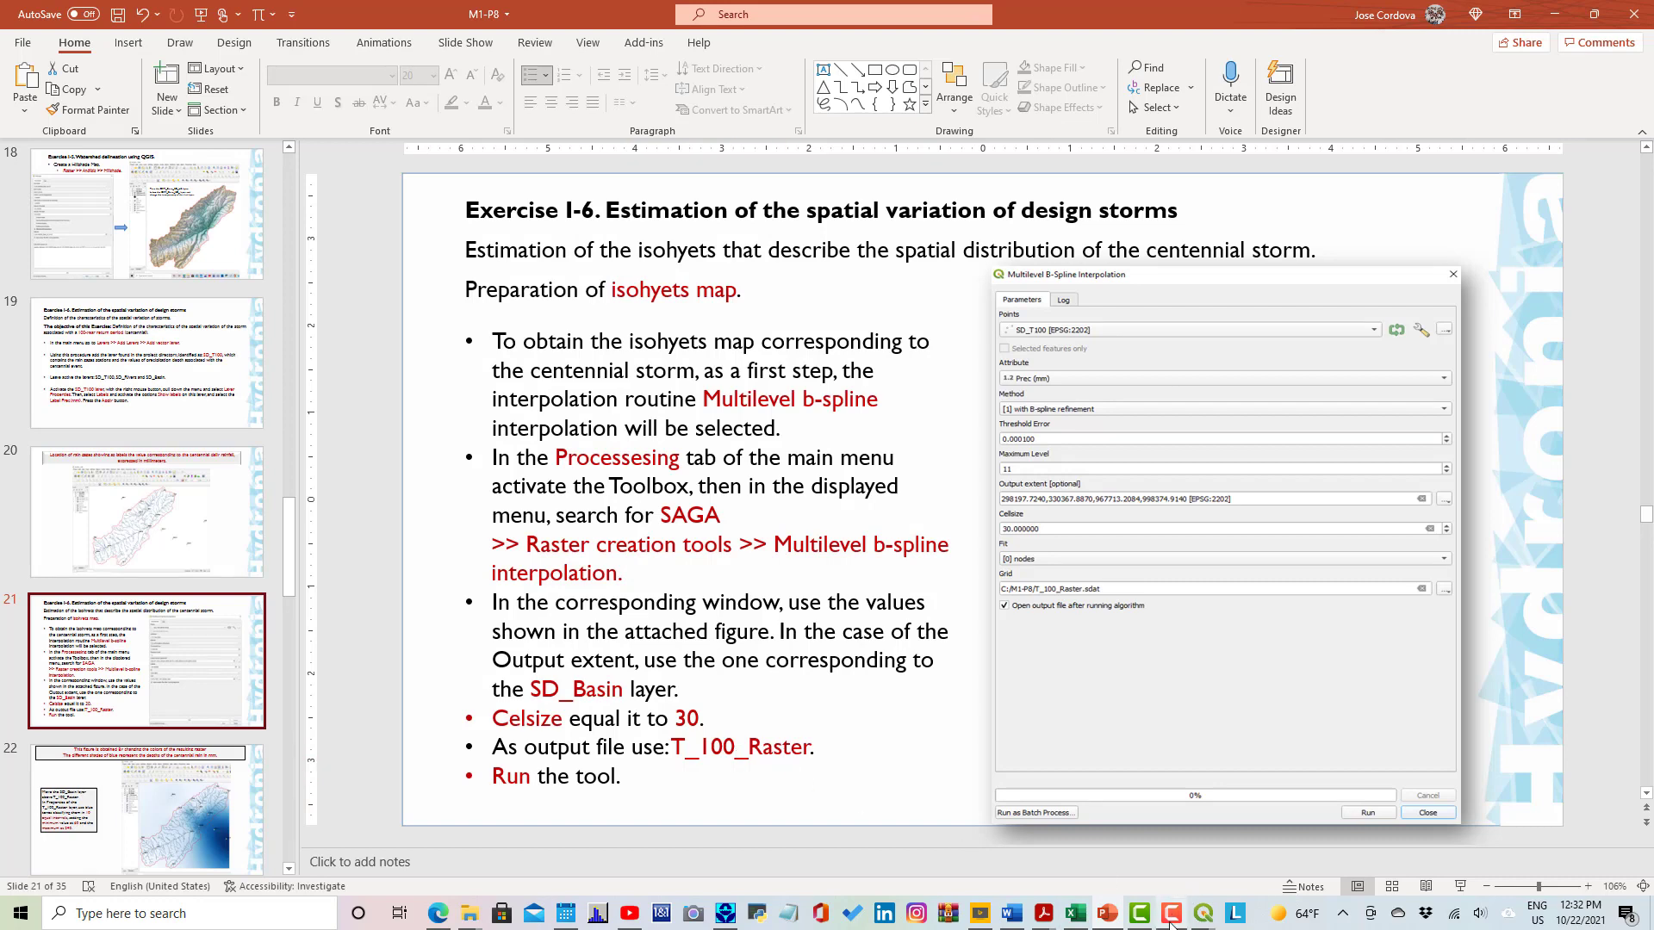
{"action": "mouse_move", "coordinate": [1203, 920]}
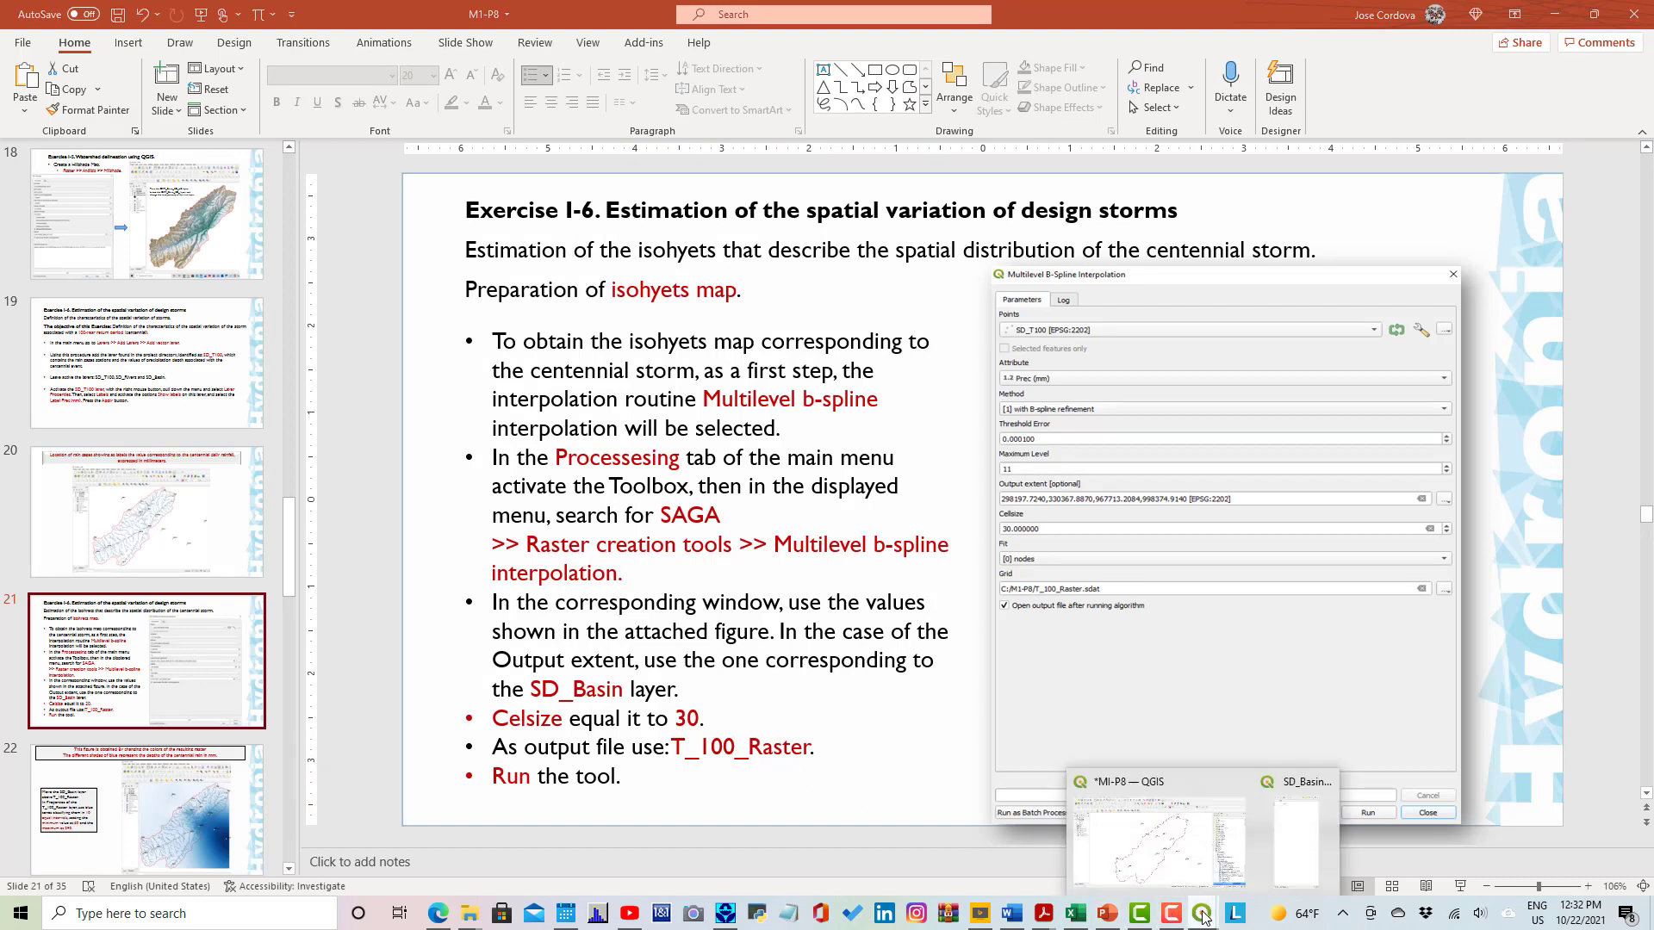
{"action": "left_click", "coordinate": [1203, 866]}
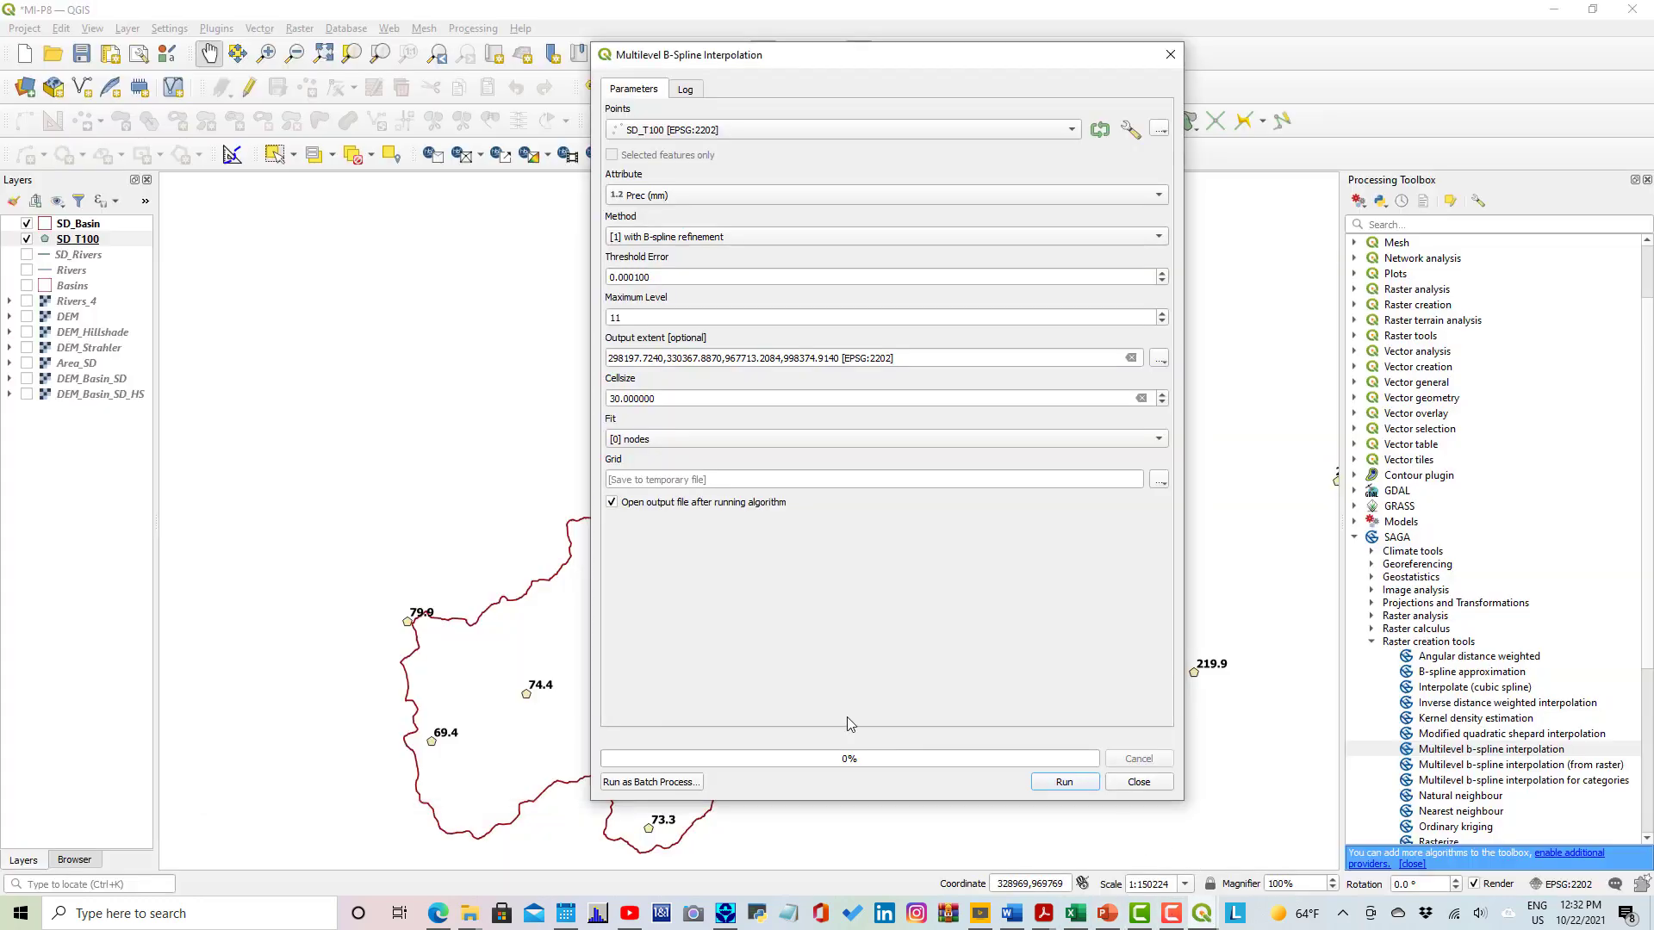
{"action": "left_click", "coordinate": [1159, 480]}
{"action": "left_click", "coordinate": [1189, 517]}
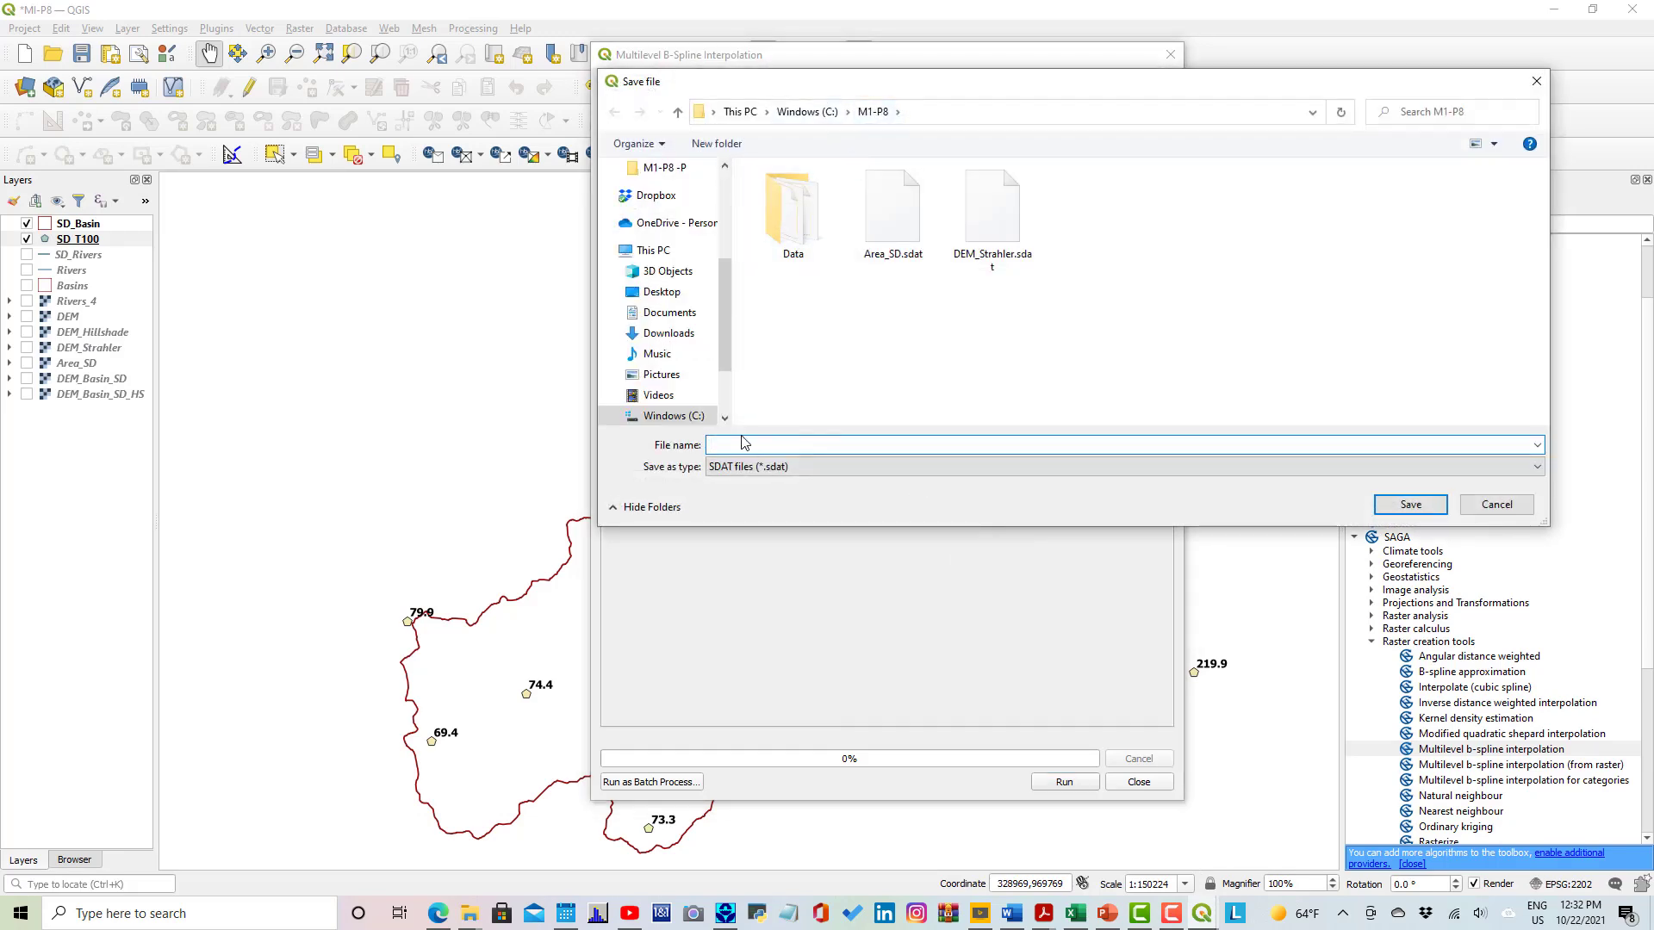
{"action": "type", "text": "T_"}
{"action": "left_click", "coordinate": [1107, 913]}
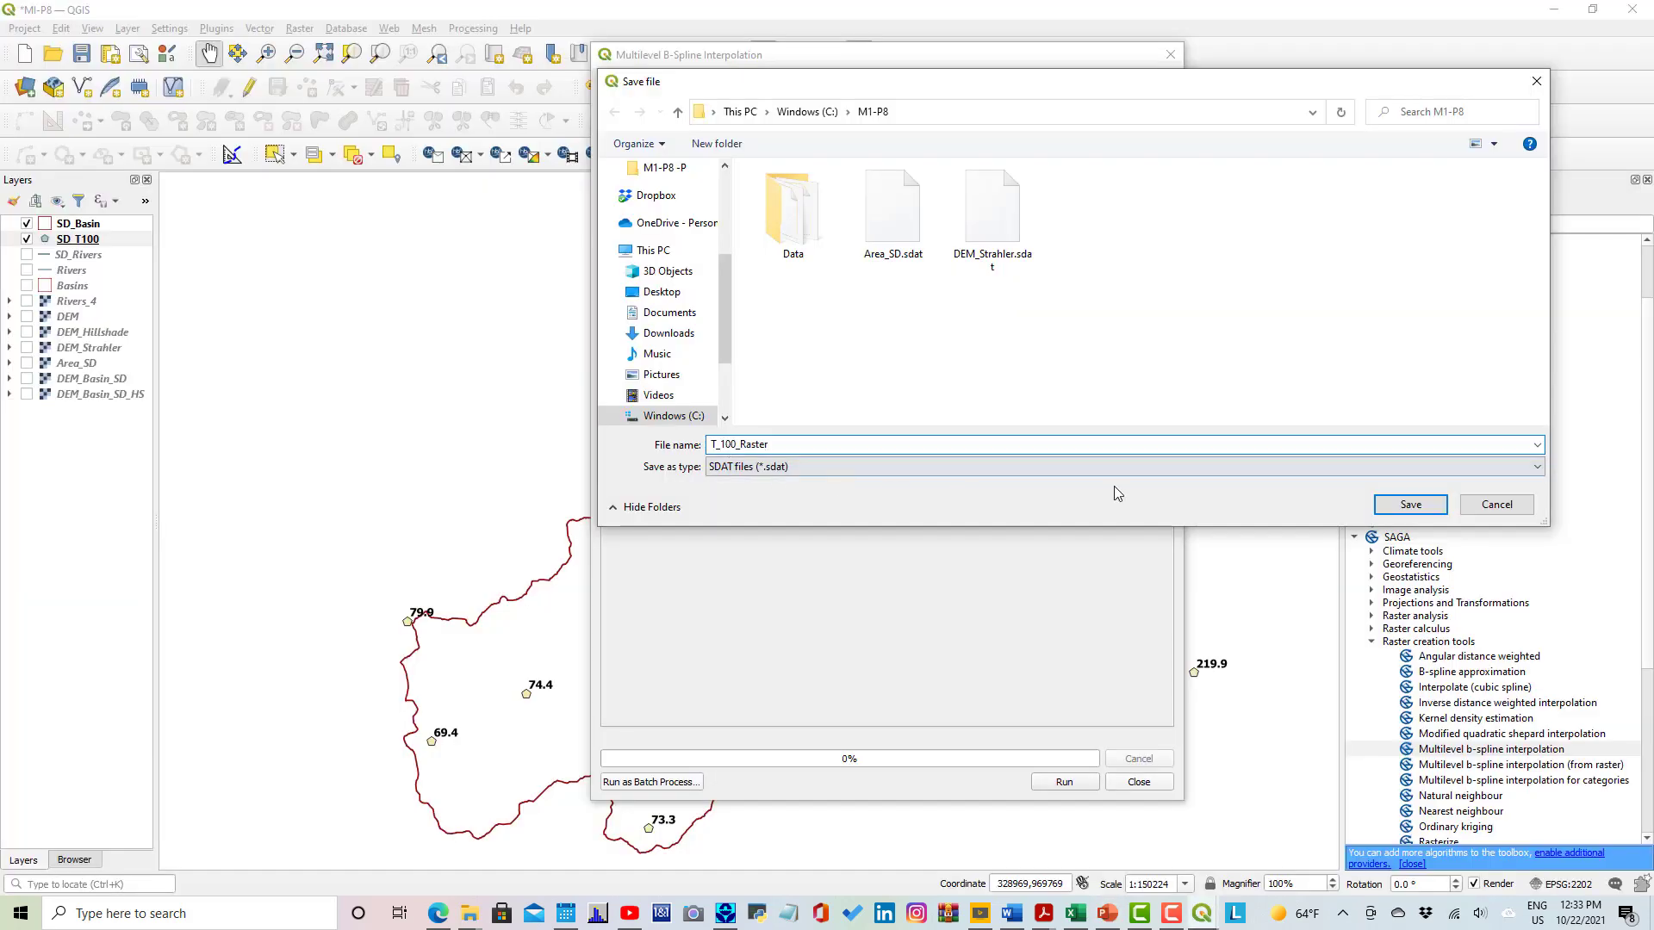
{"action": "left_click", "coordinate": [1402, 507]}
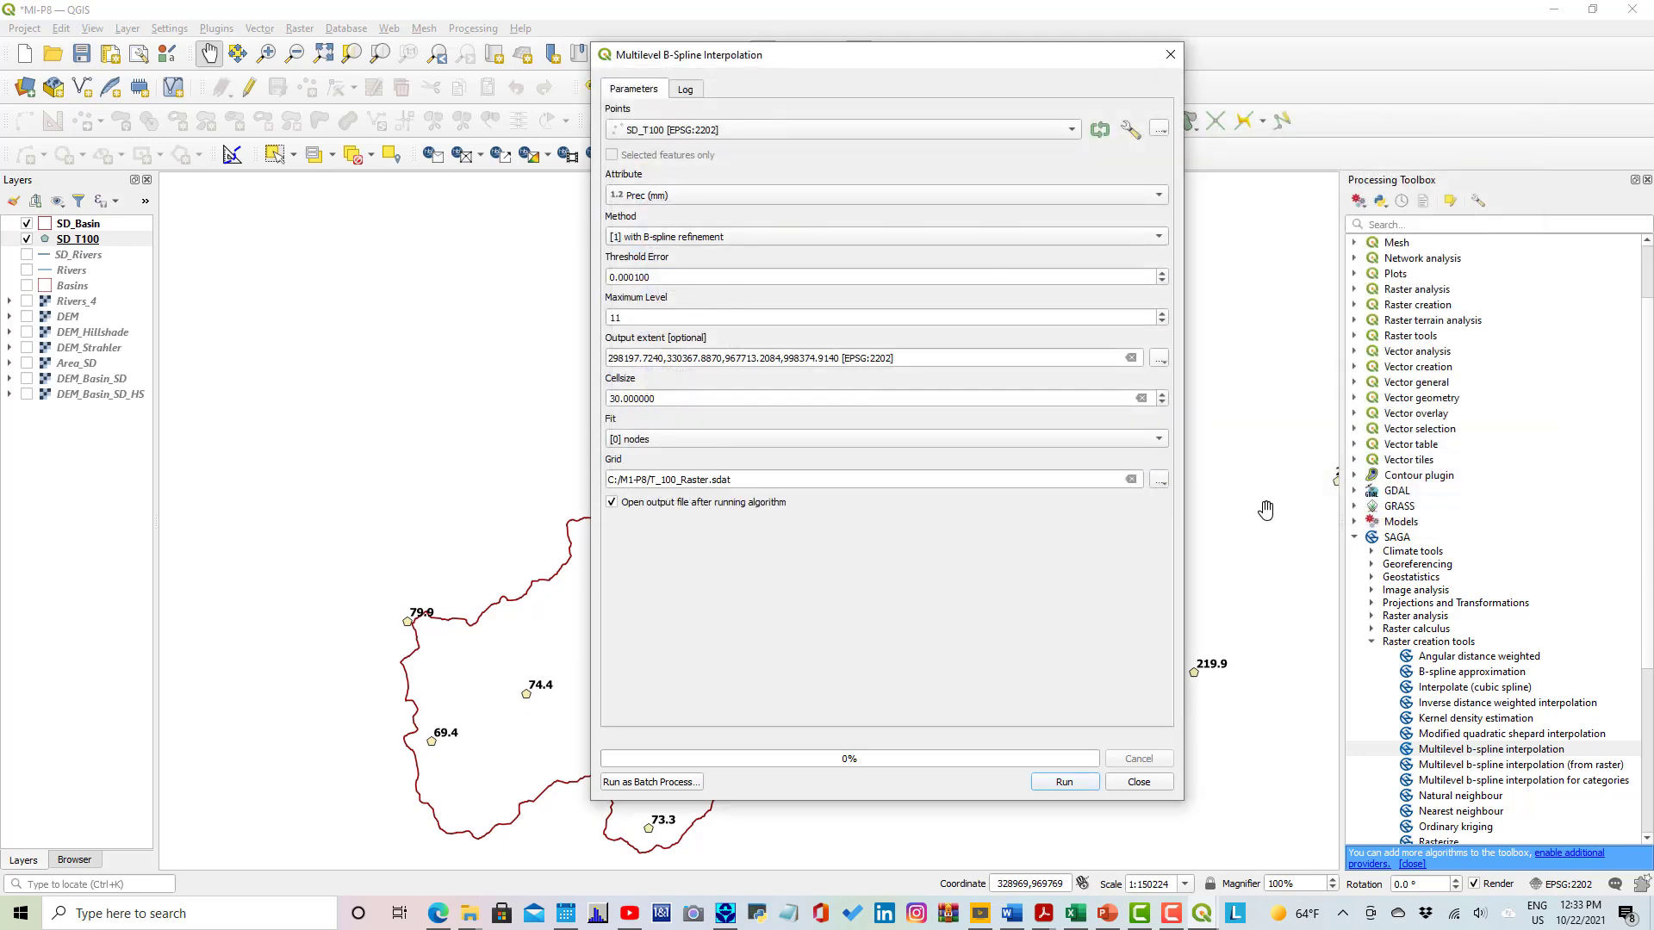
{"action": "left_click", "coordinate": [1062, 782]}
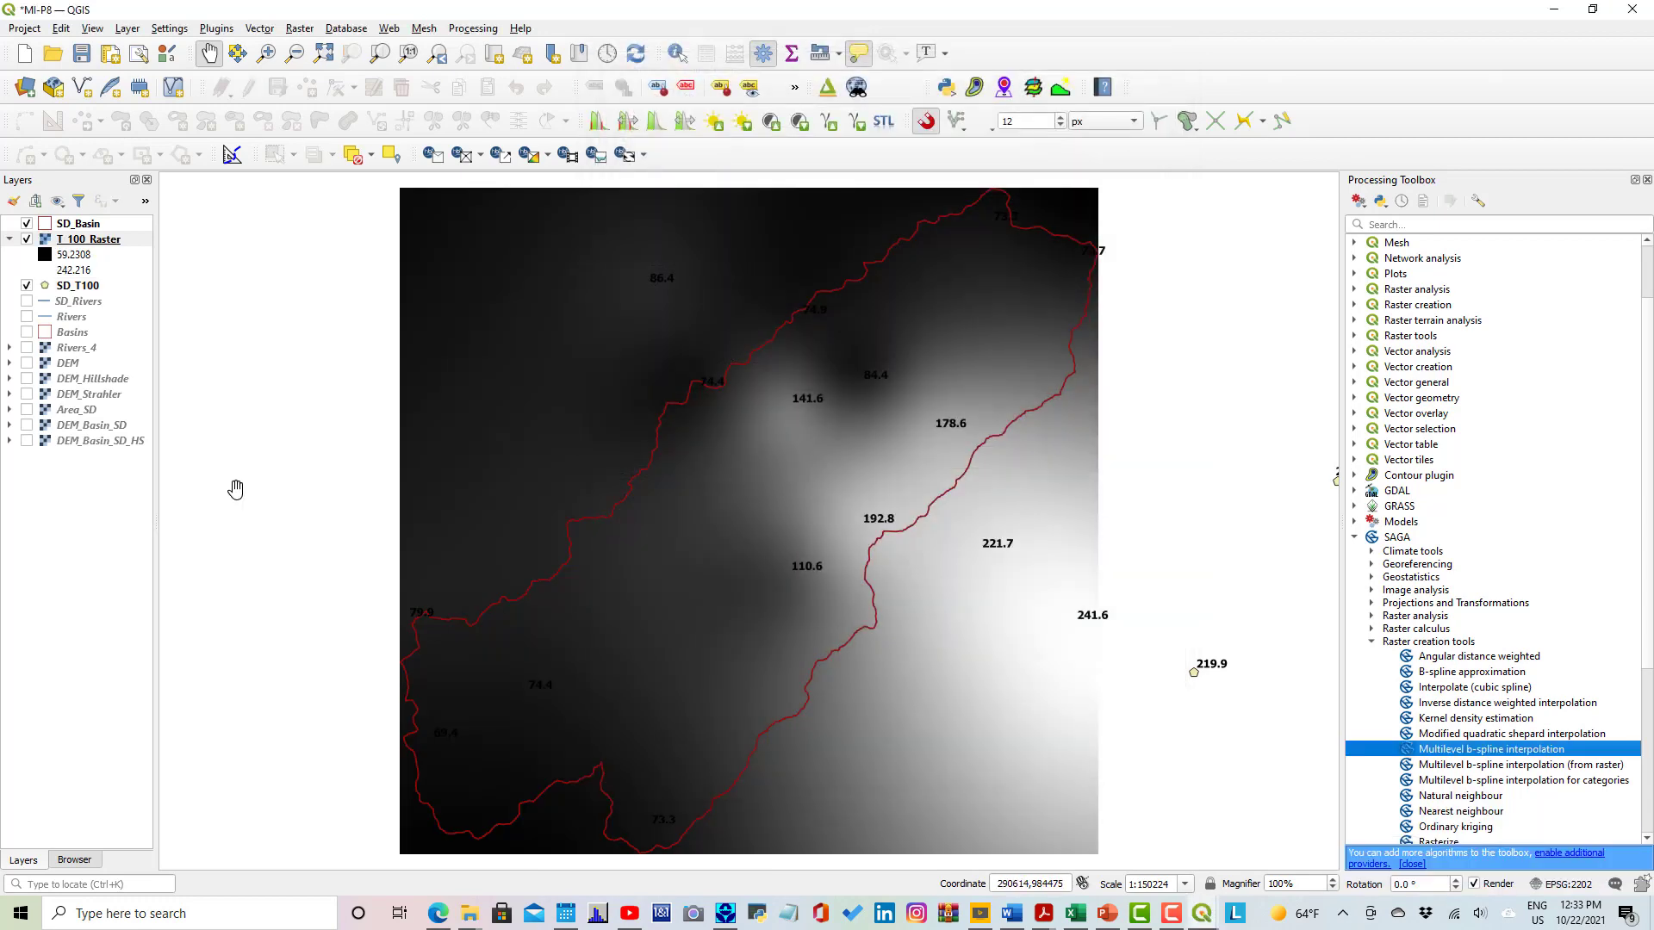
Switch to PowerPoint, read slide 22 on coloring the resulting raster, and return to QGIS.
{"action": "left_click", "coordinate": [1112, 912]}
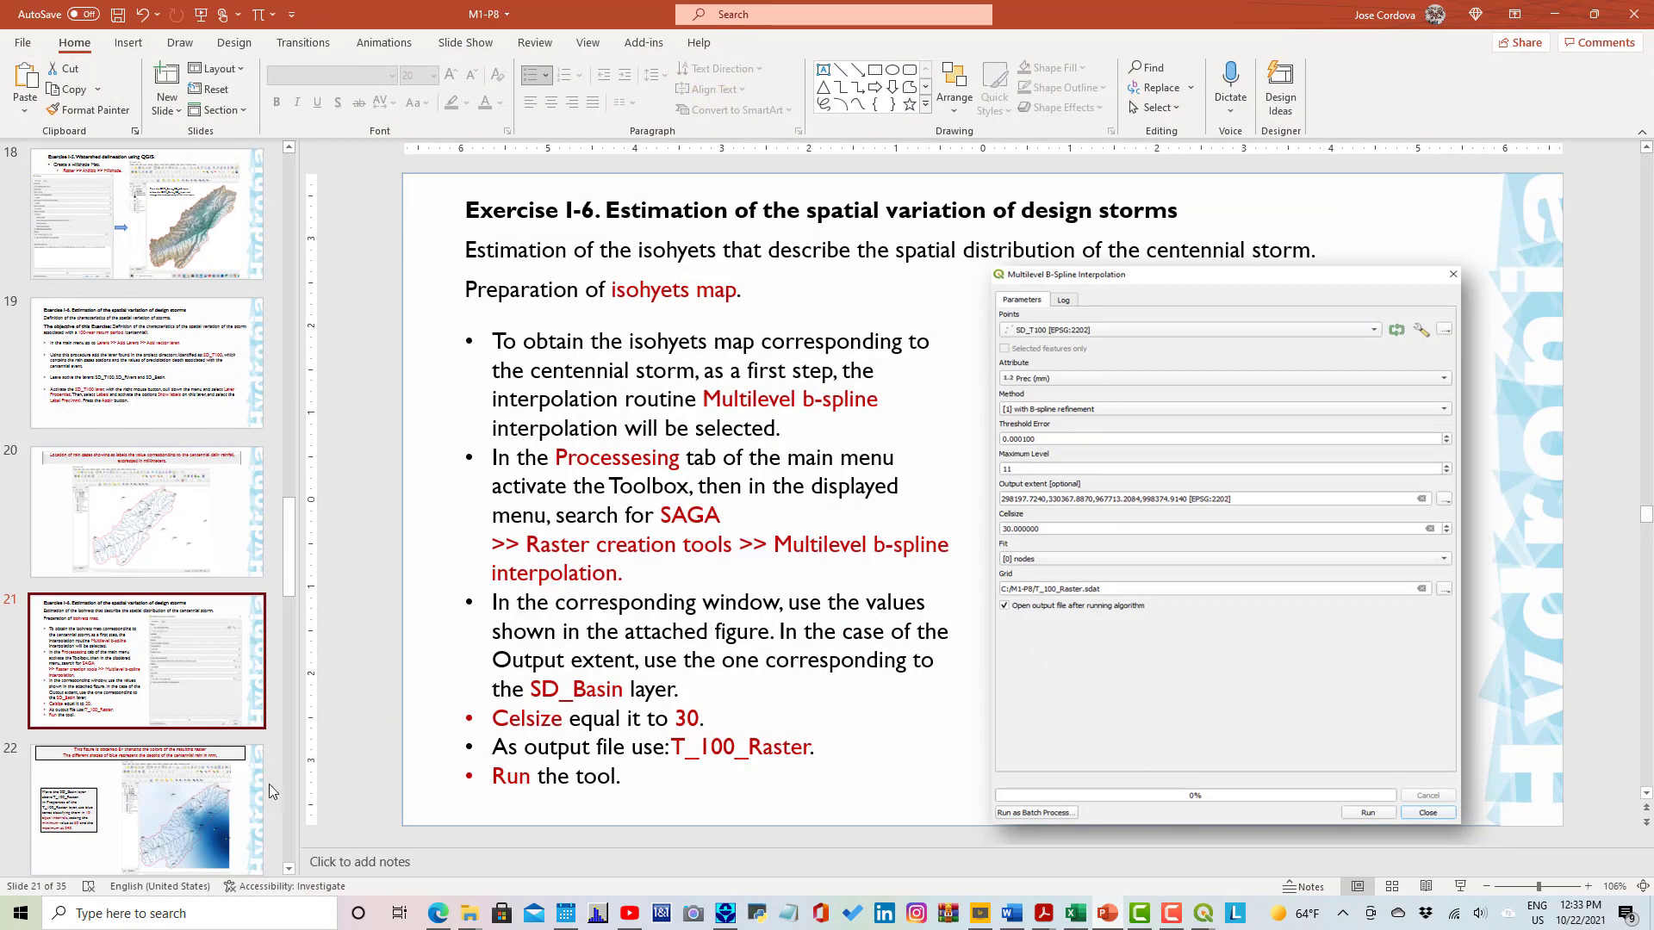
{"action": "left_click", "coordinate": [206, 809]}
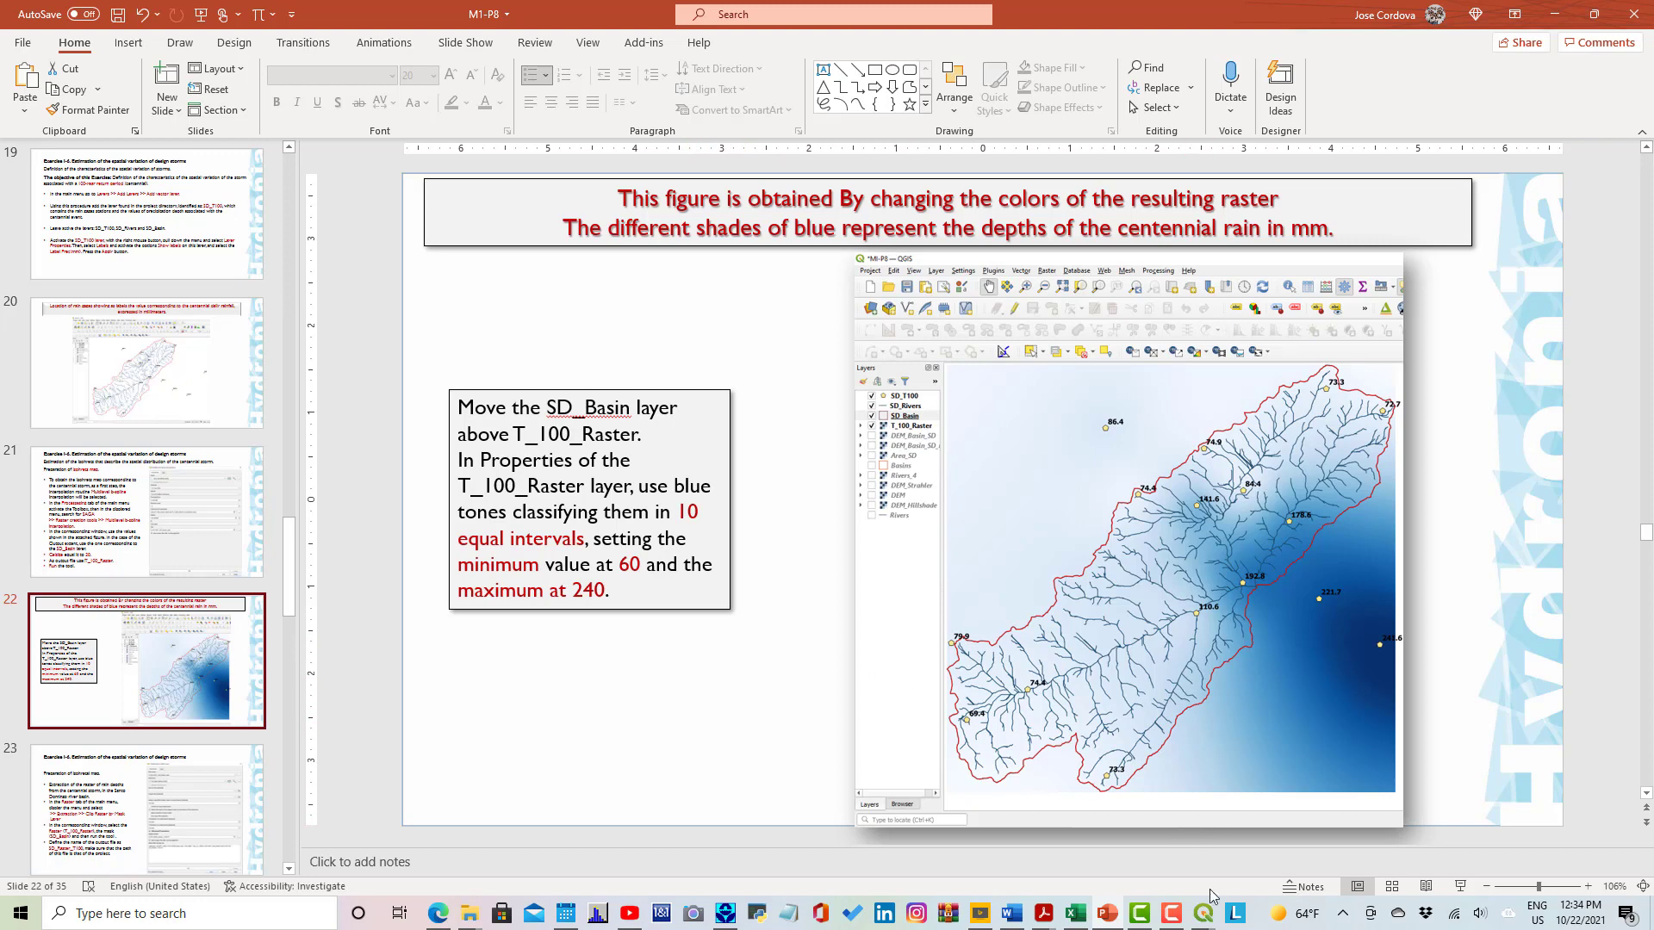
{"action": "left_click", "coordinate": [1203, 915]}
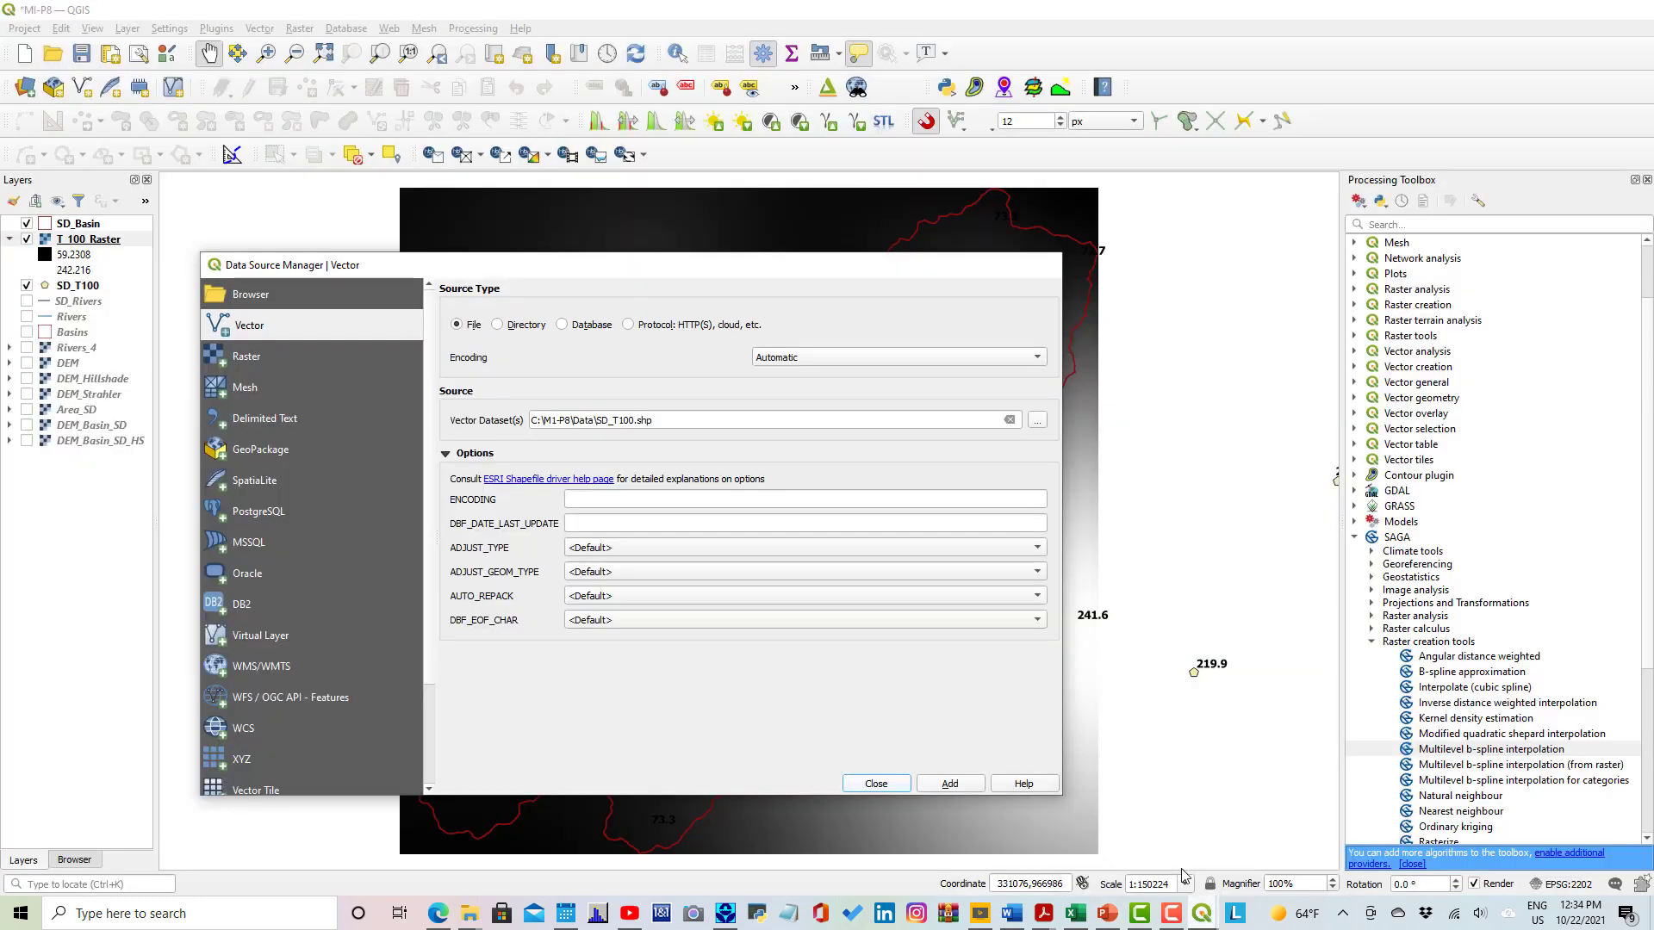
Set the T_100_Raster layer's symbology to Singleband pseudocolor with a white-to-dark-blue color ramp.
{"action": "double_click", "coordinate": [75, 241]}
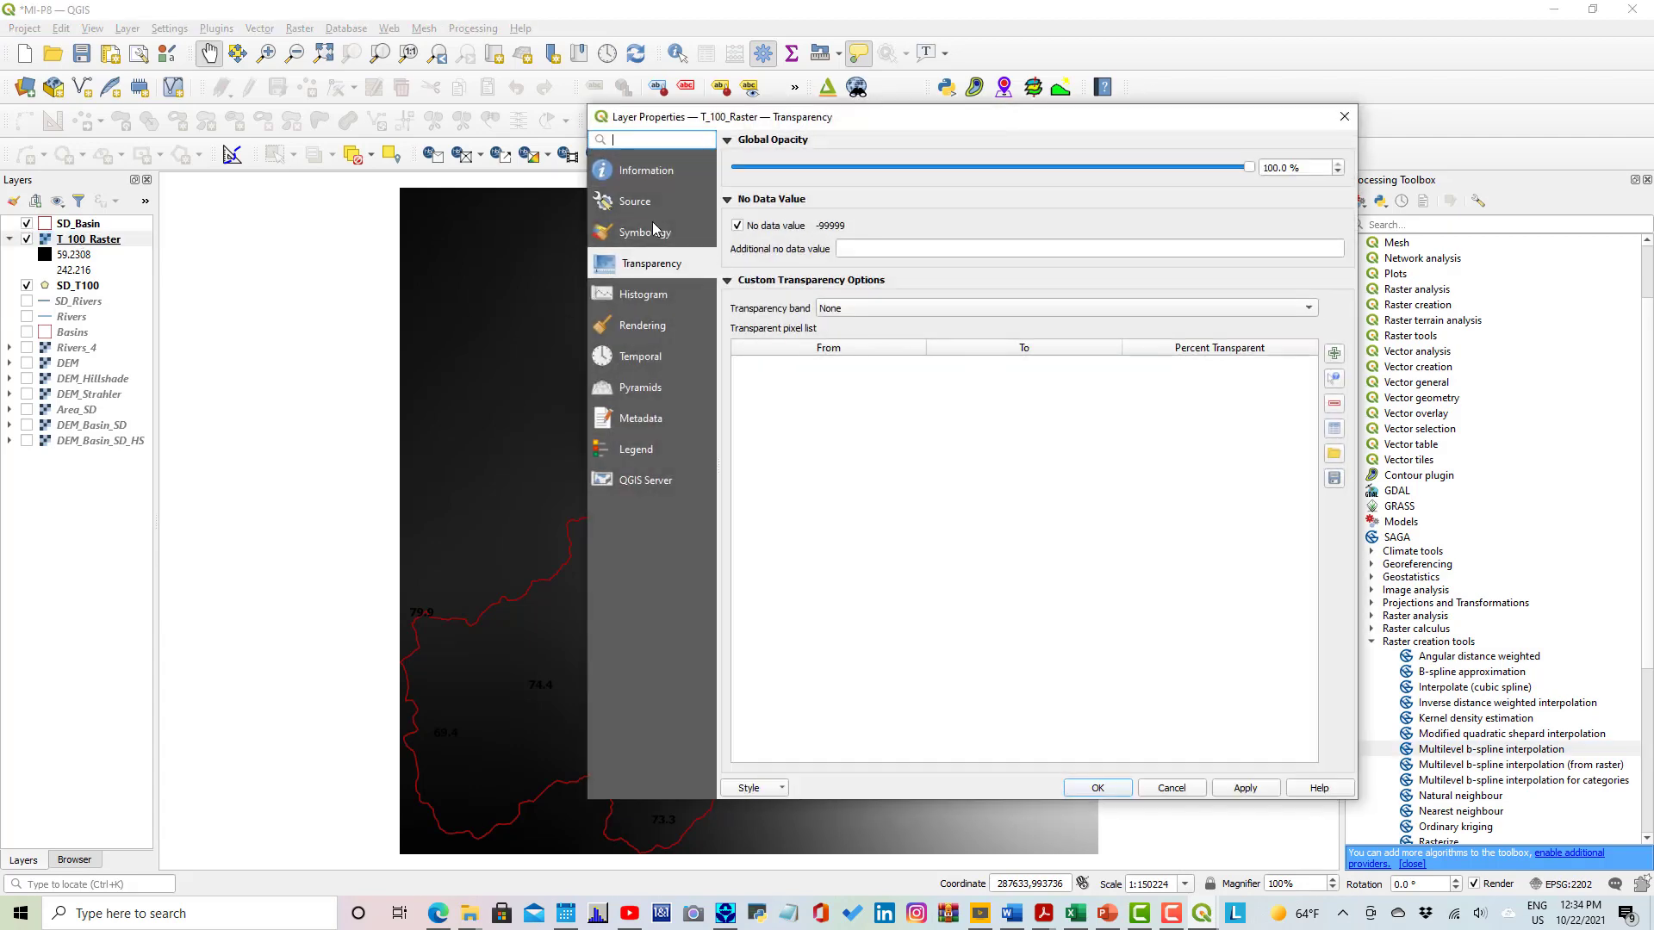
{"action": "left_click", "coordinate": [653, 232]}
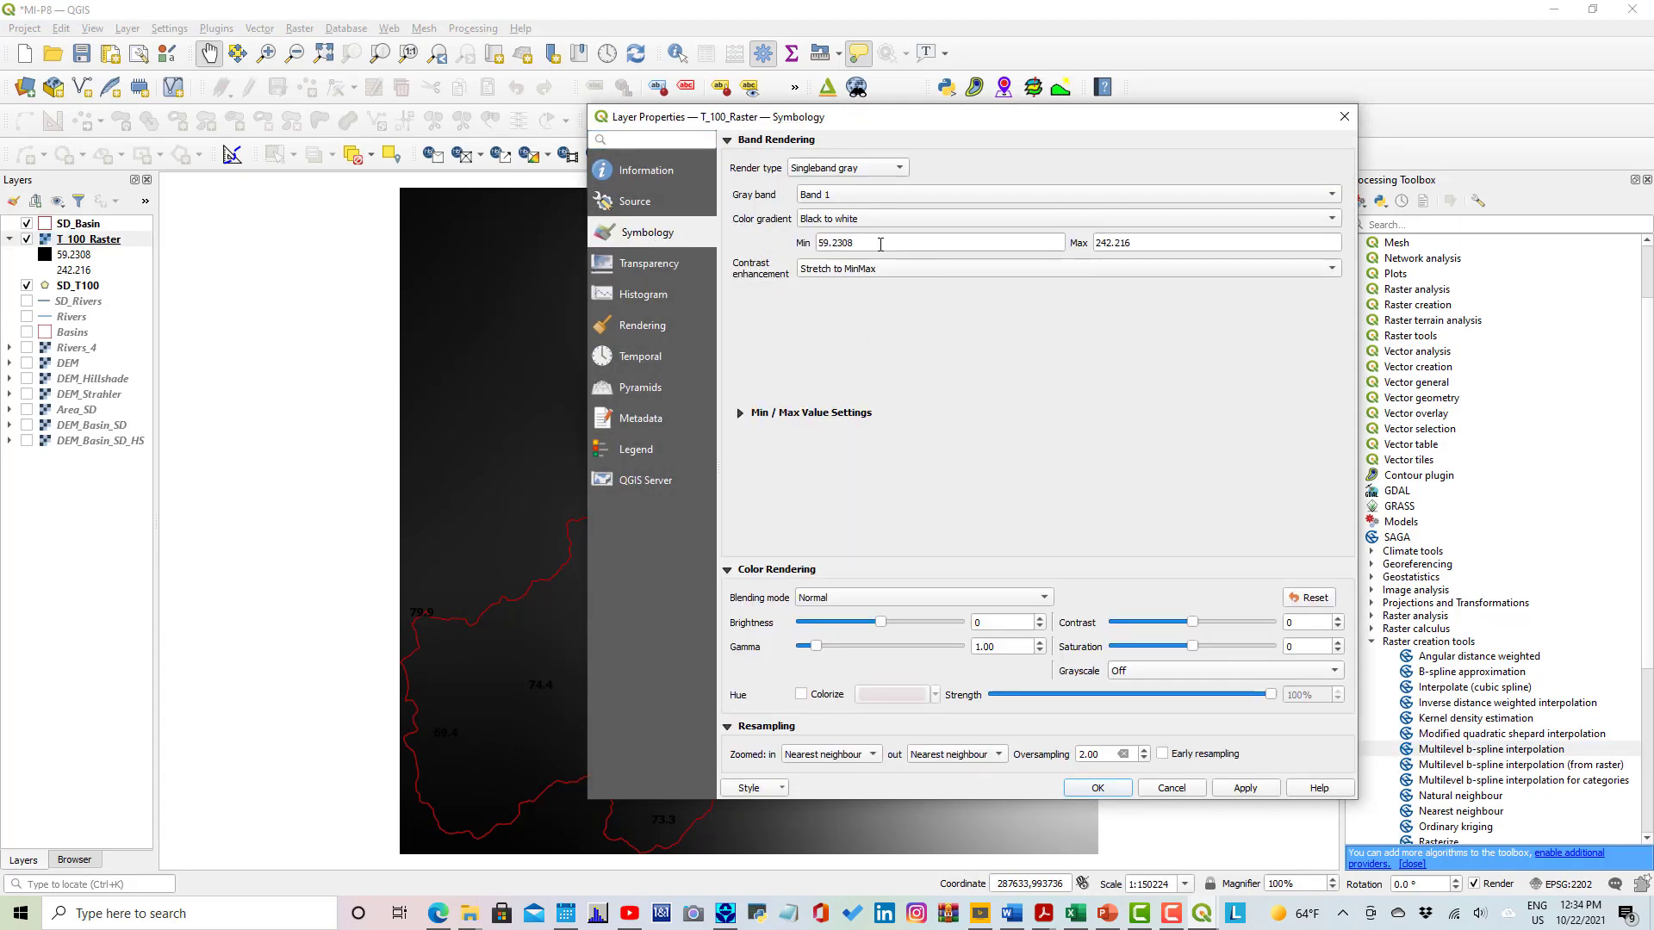
{"action": "left_click_drag", "start_coordinate": [880, 244], "coordinate": [769, 250]}
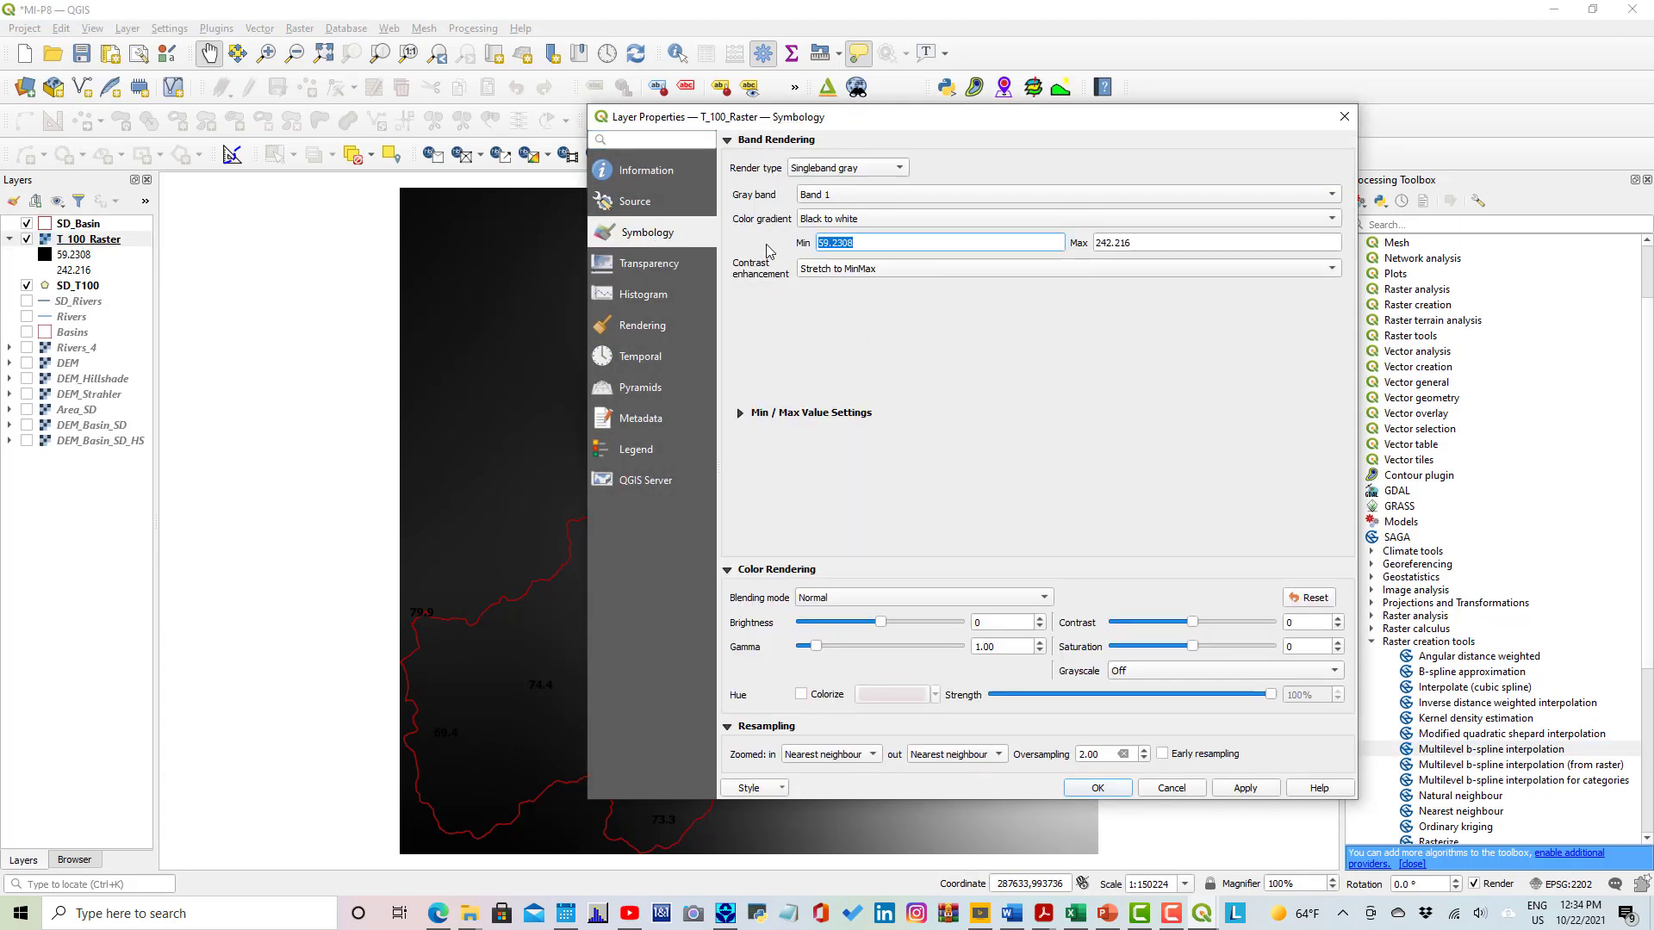
{"action": "left_click", "coordinate": [903, 169]}
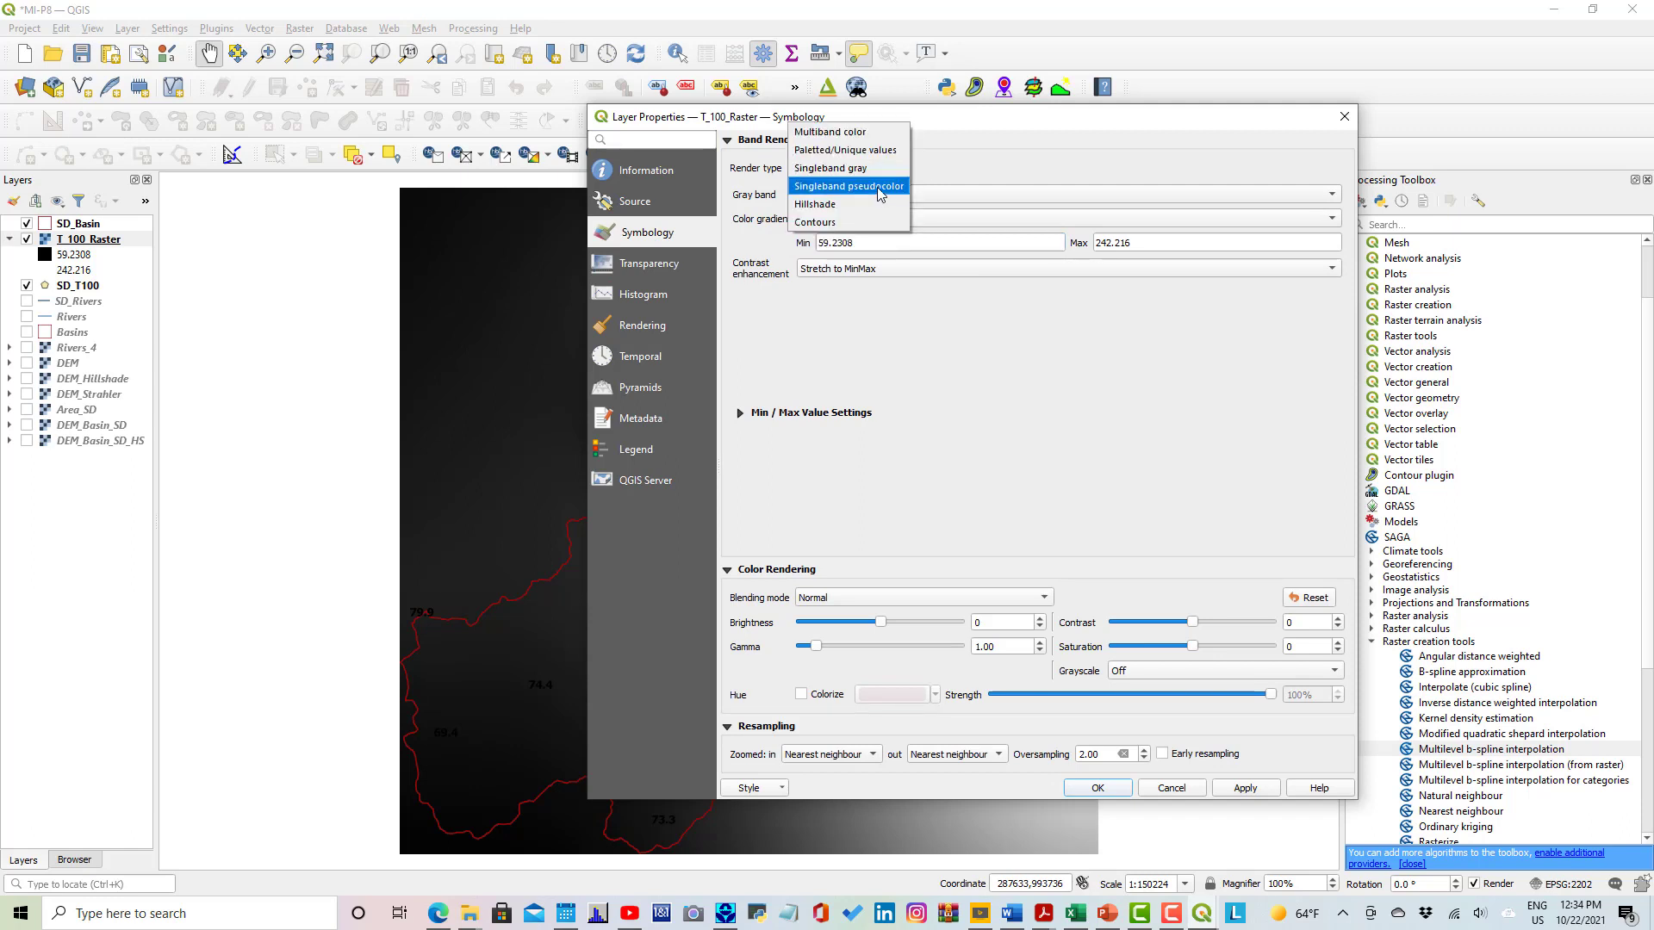
{"action": "left_click", "coordinate": [879, 186]}
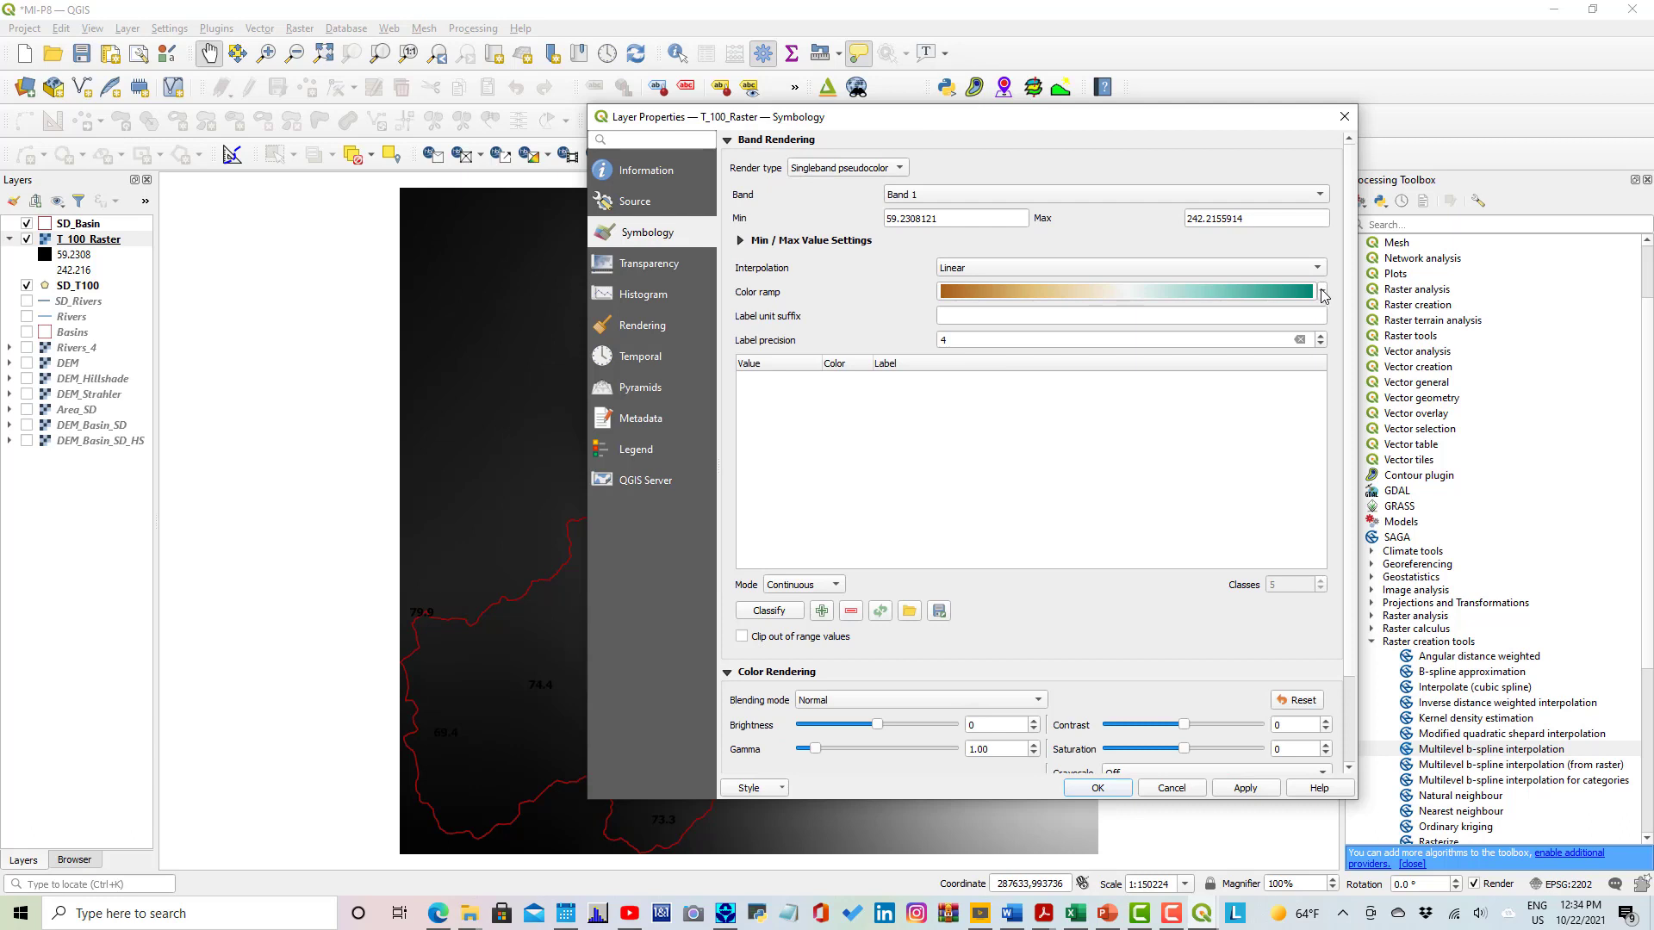
{"action": "left_click", "coordinate": [1322, 292]}
{"action": "left_click", "coordinate": [979, 342]}
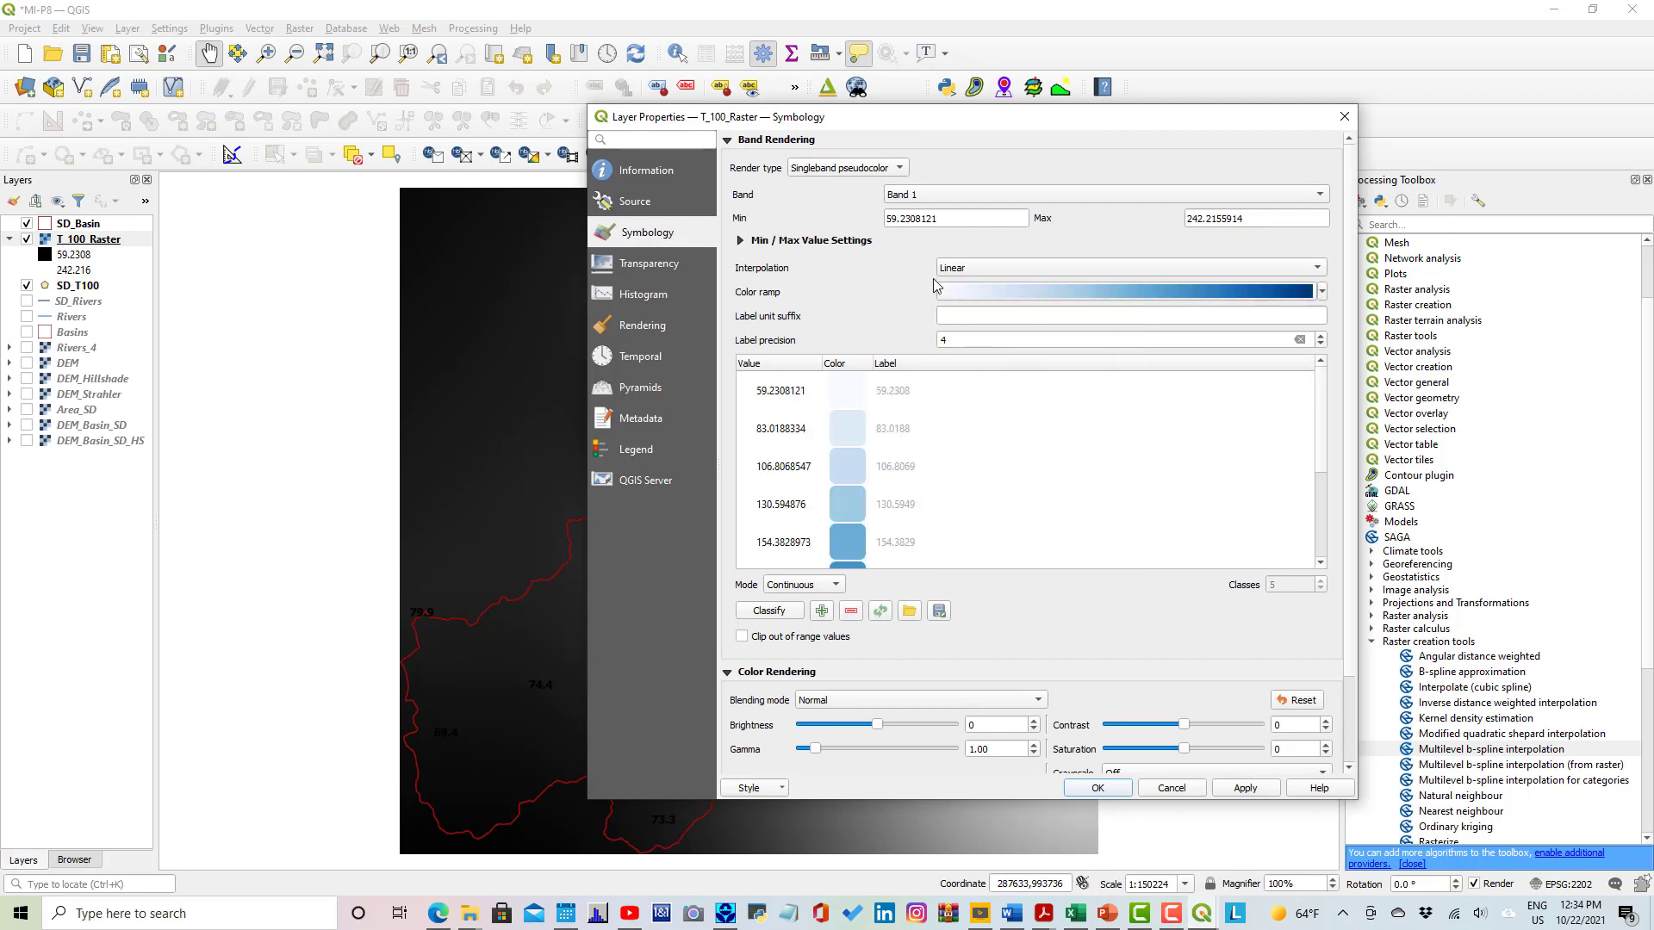
Set the T_100_Raster color range to a minimum of 60 and a maximum of 240.
{"action": "left_click_drag", "start_coordinate": [945, 218], "coordinate": [864, 220]}
{"action": "type", "text": "60"}
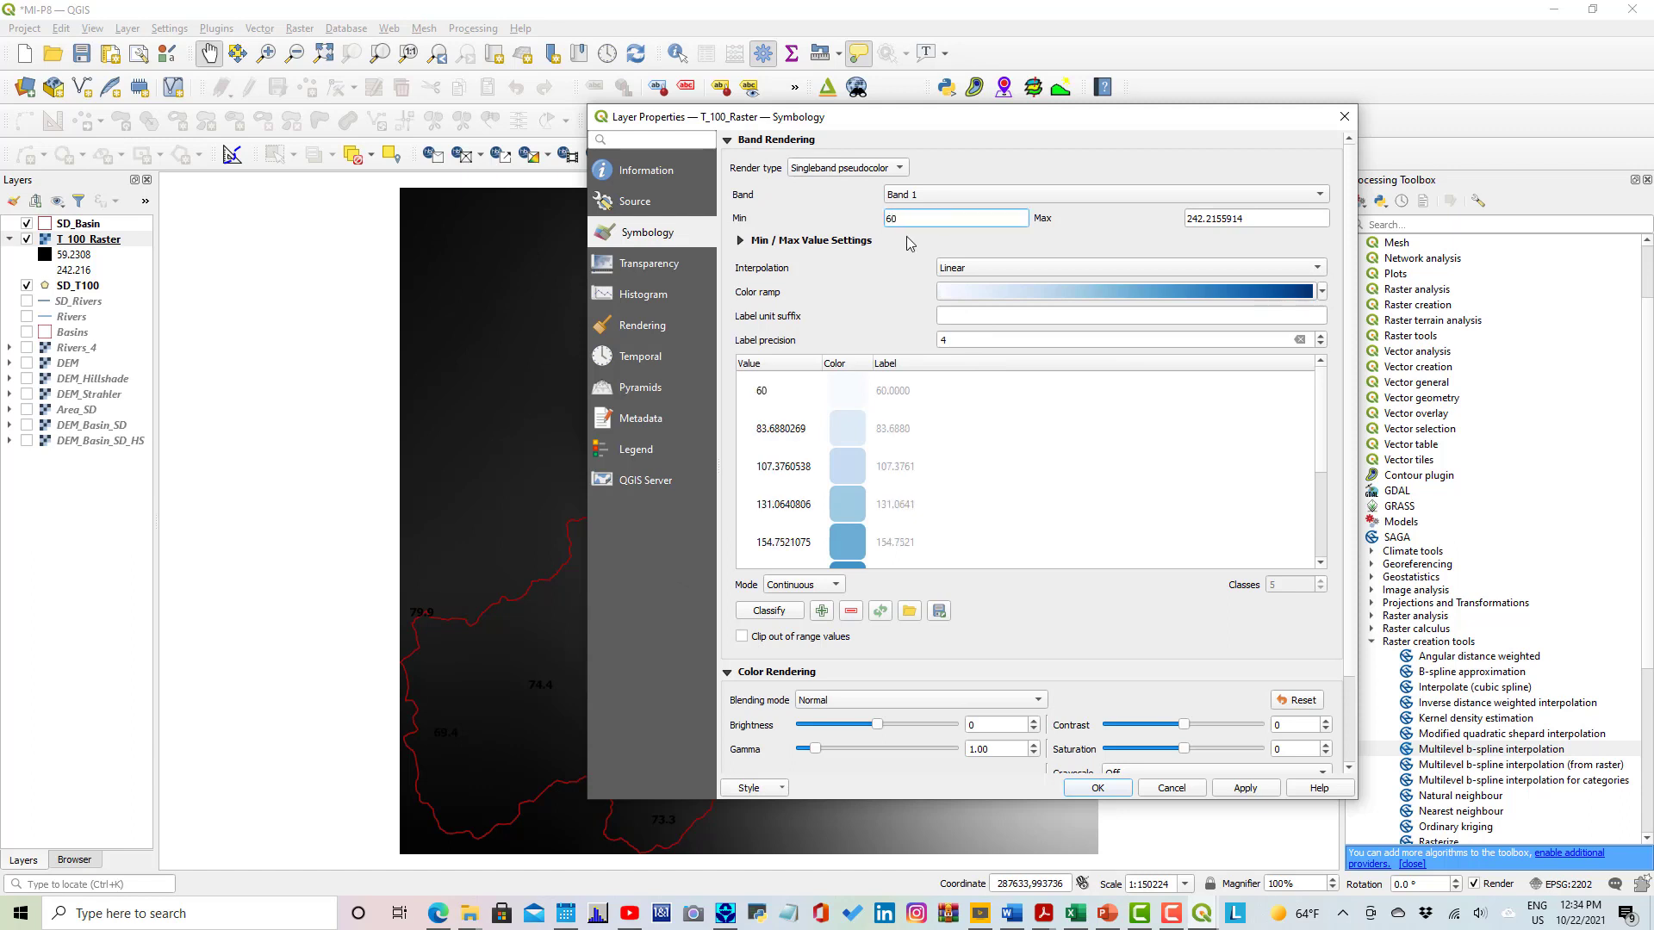
{"action": "left_click_drag", "start_coordinate": [1259, 219], "coordinate": [1151, 217]}
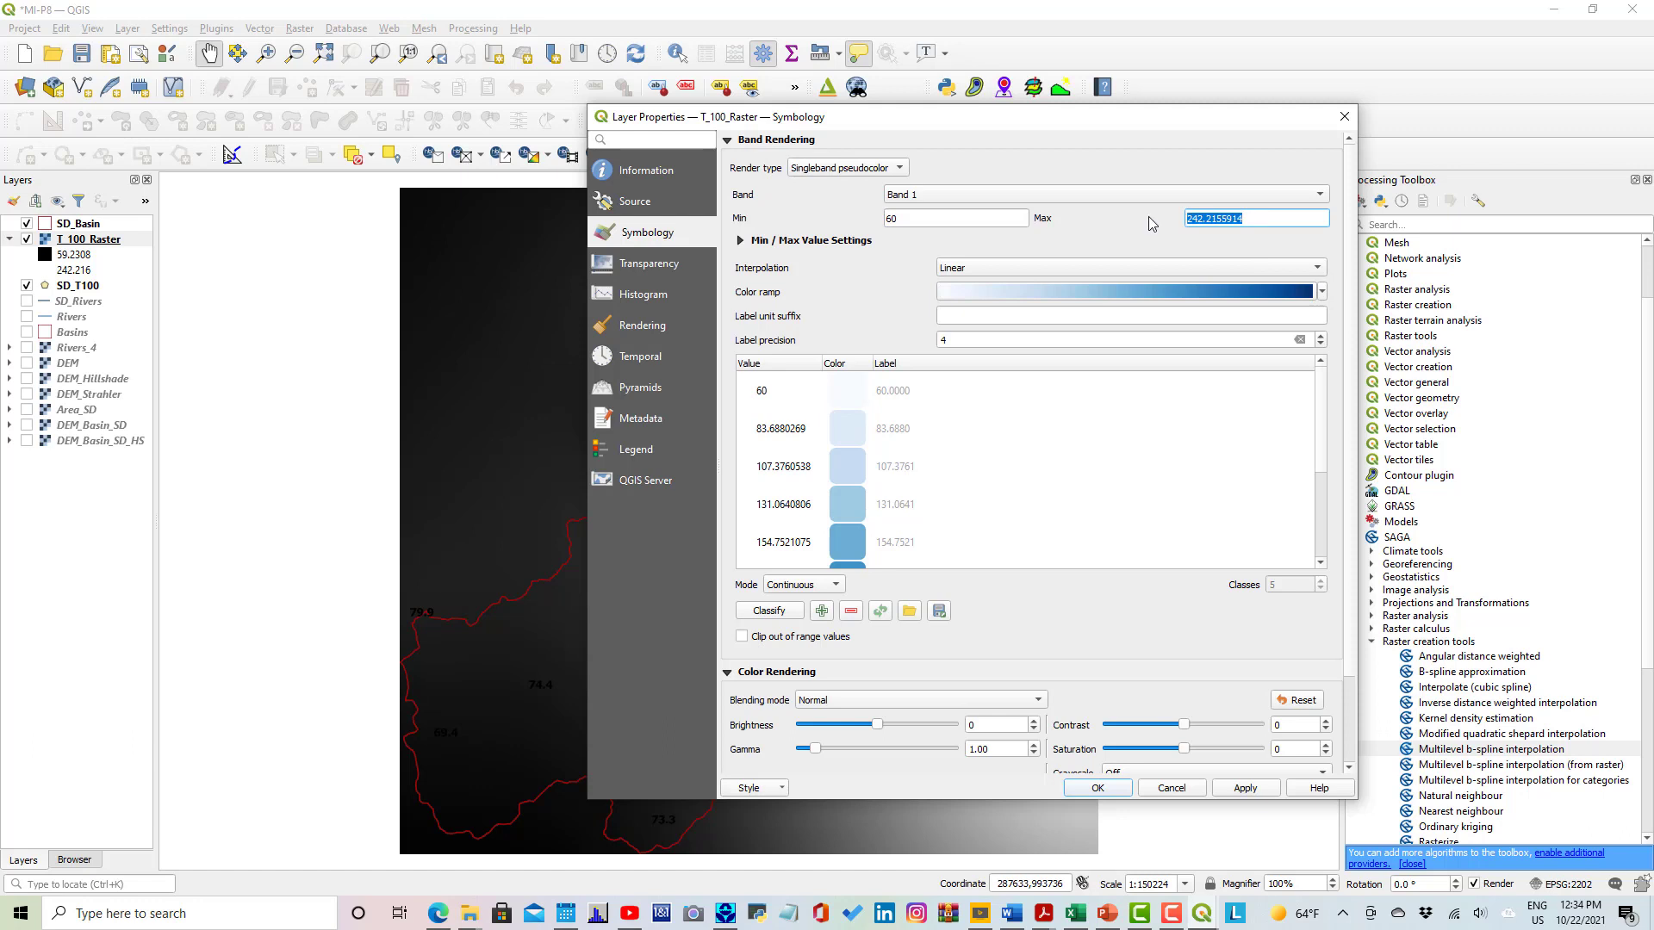
{"action": "type", "text": "240"}
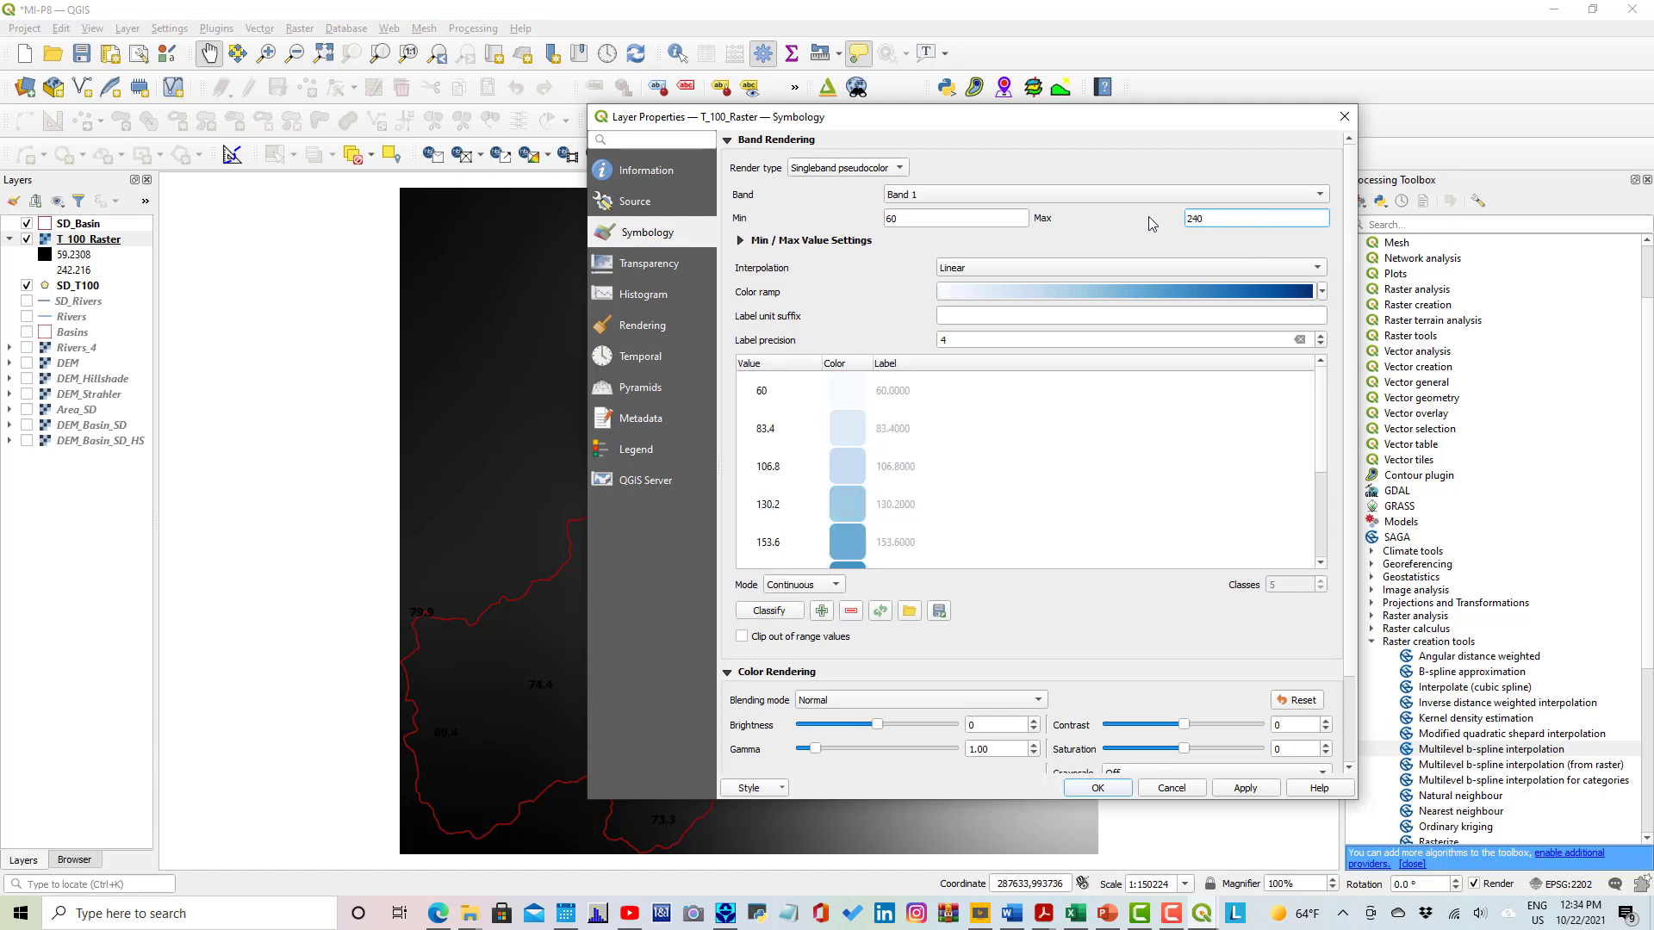
{"action": "left_click", "coordinate": [1194, 472]}
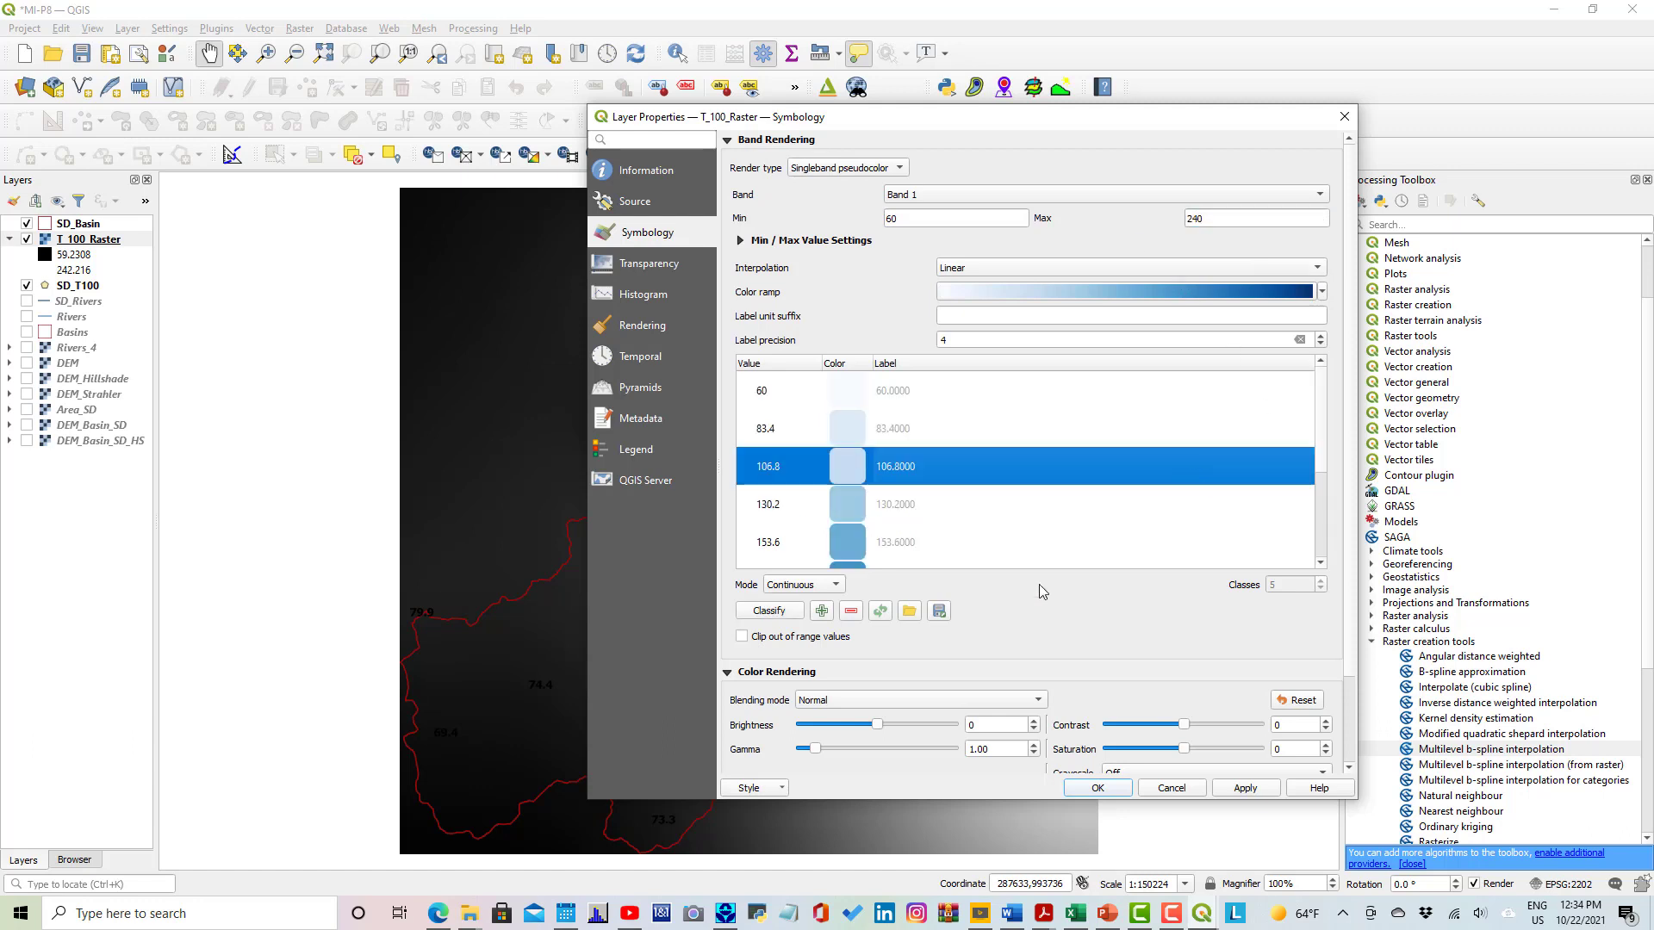
Classify the T_100_Raster colors in Equal Interval mode with 10 classes and apply the symbology to the layer.
{"action": "left_click", "coordinate": [831, 589]}
{"action": "left_click", "coordinate": [820, 620]}
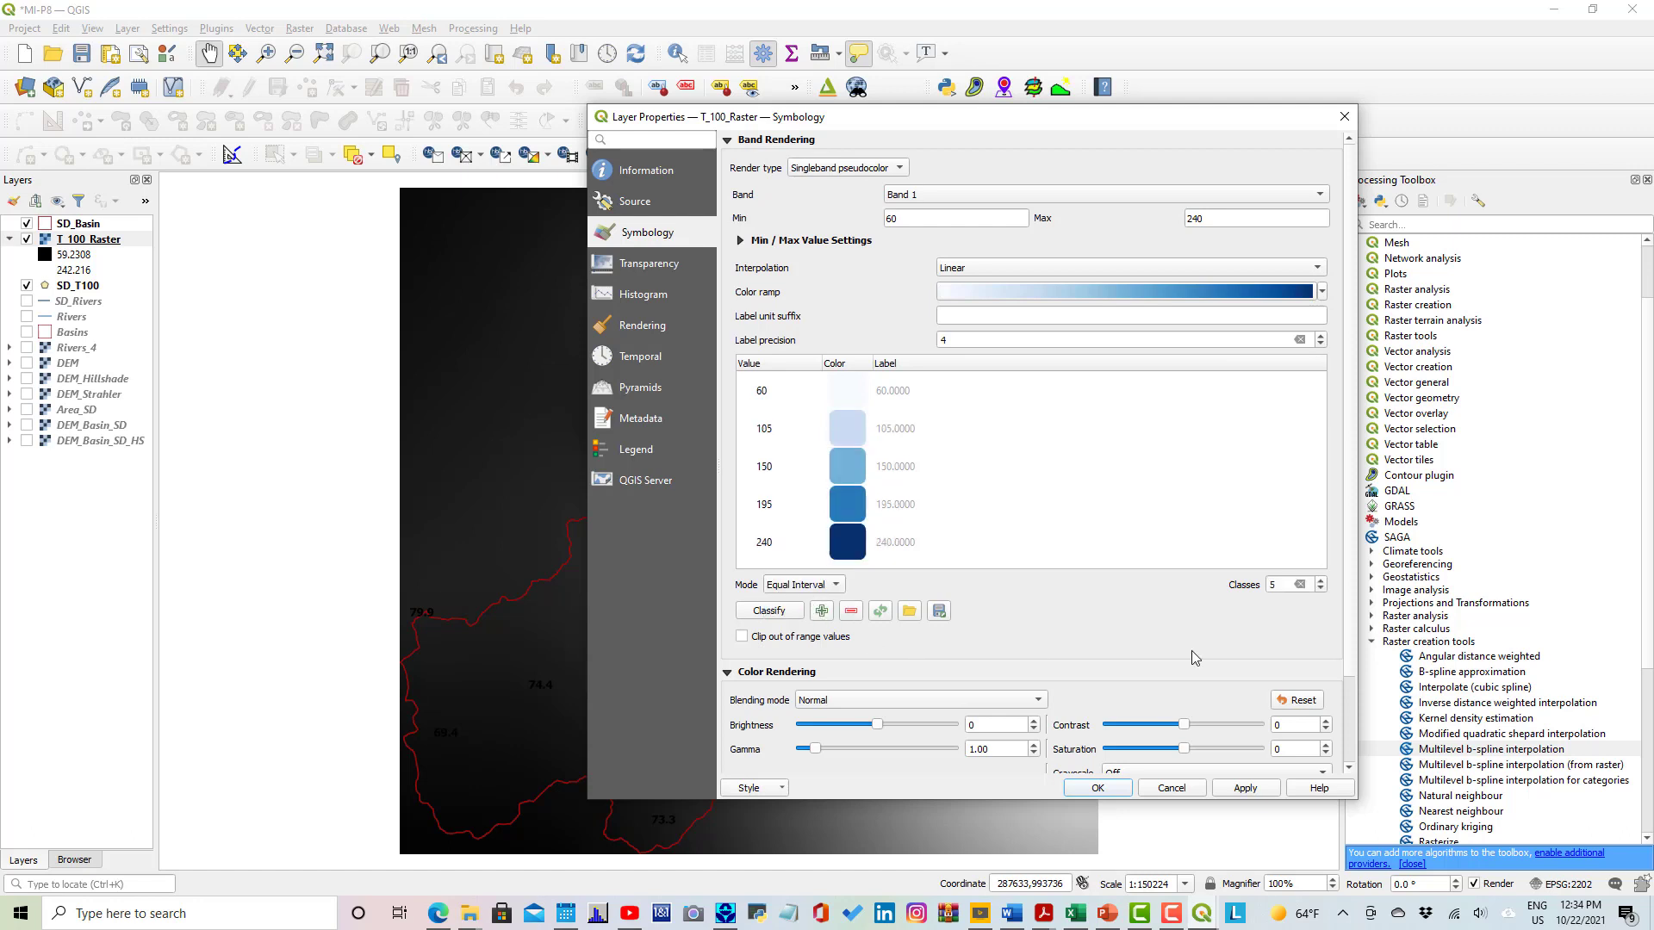
{"action": "left_click", "coordinate": [1321, 582]}
{"action": "left_click", "coordinate": [1321, 582]}
{"action": "left_click", "coordinate": [1321, 582]}
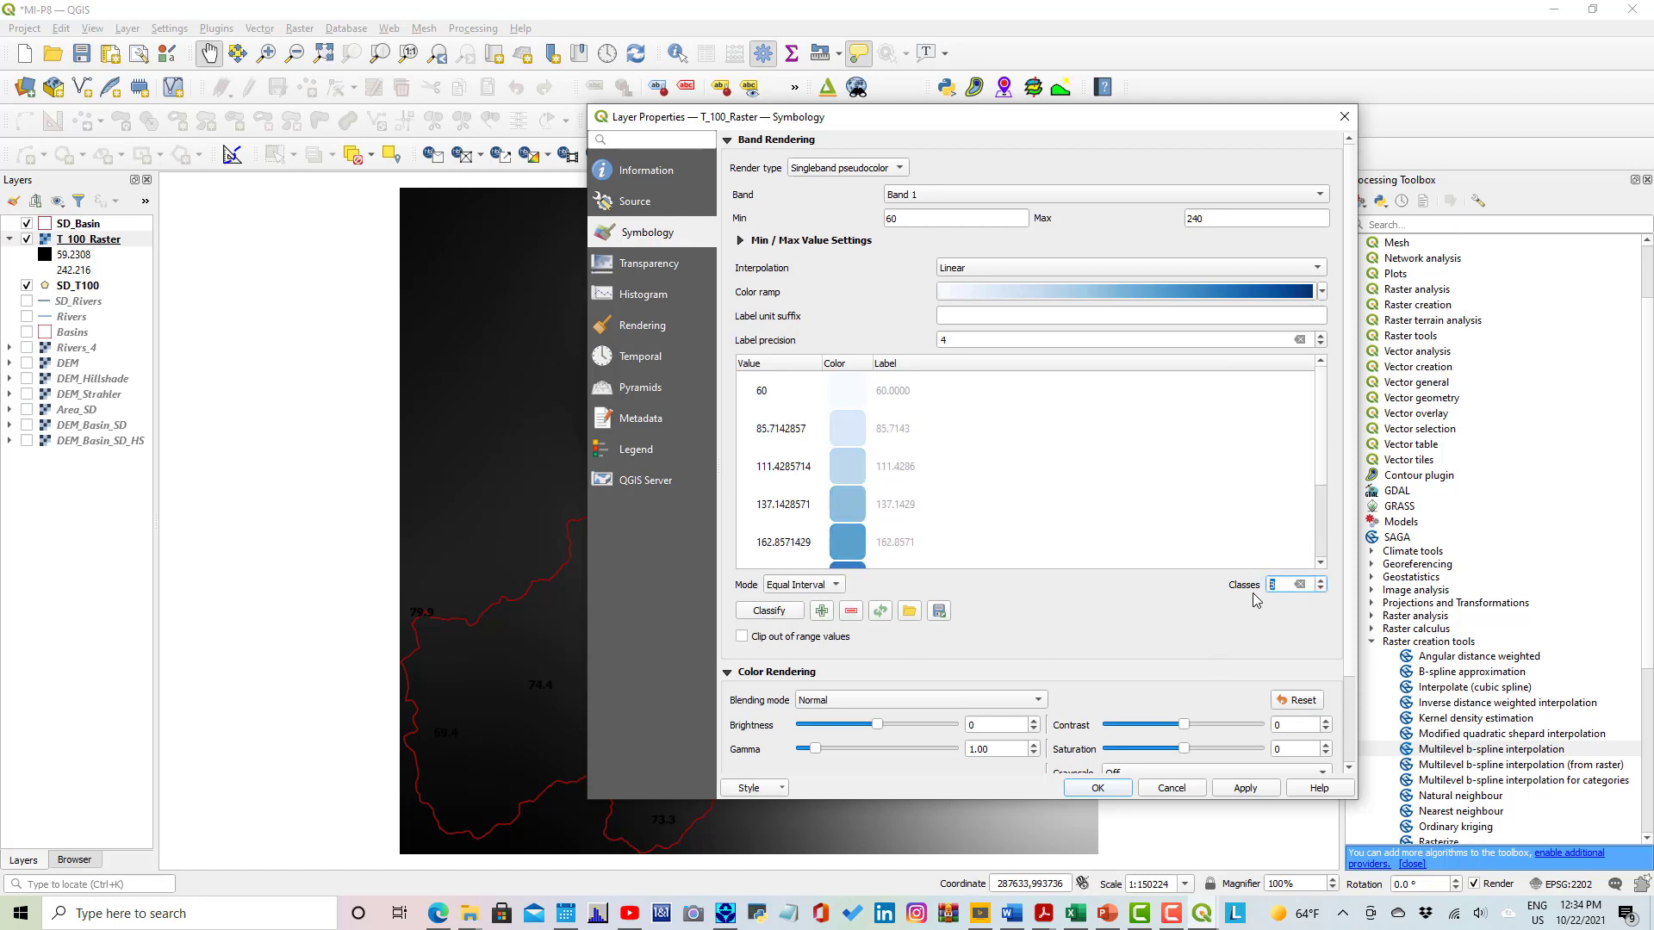
{"action": "left_click", "coordinate": [1321, 582]}
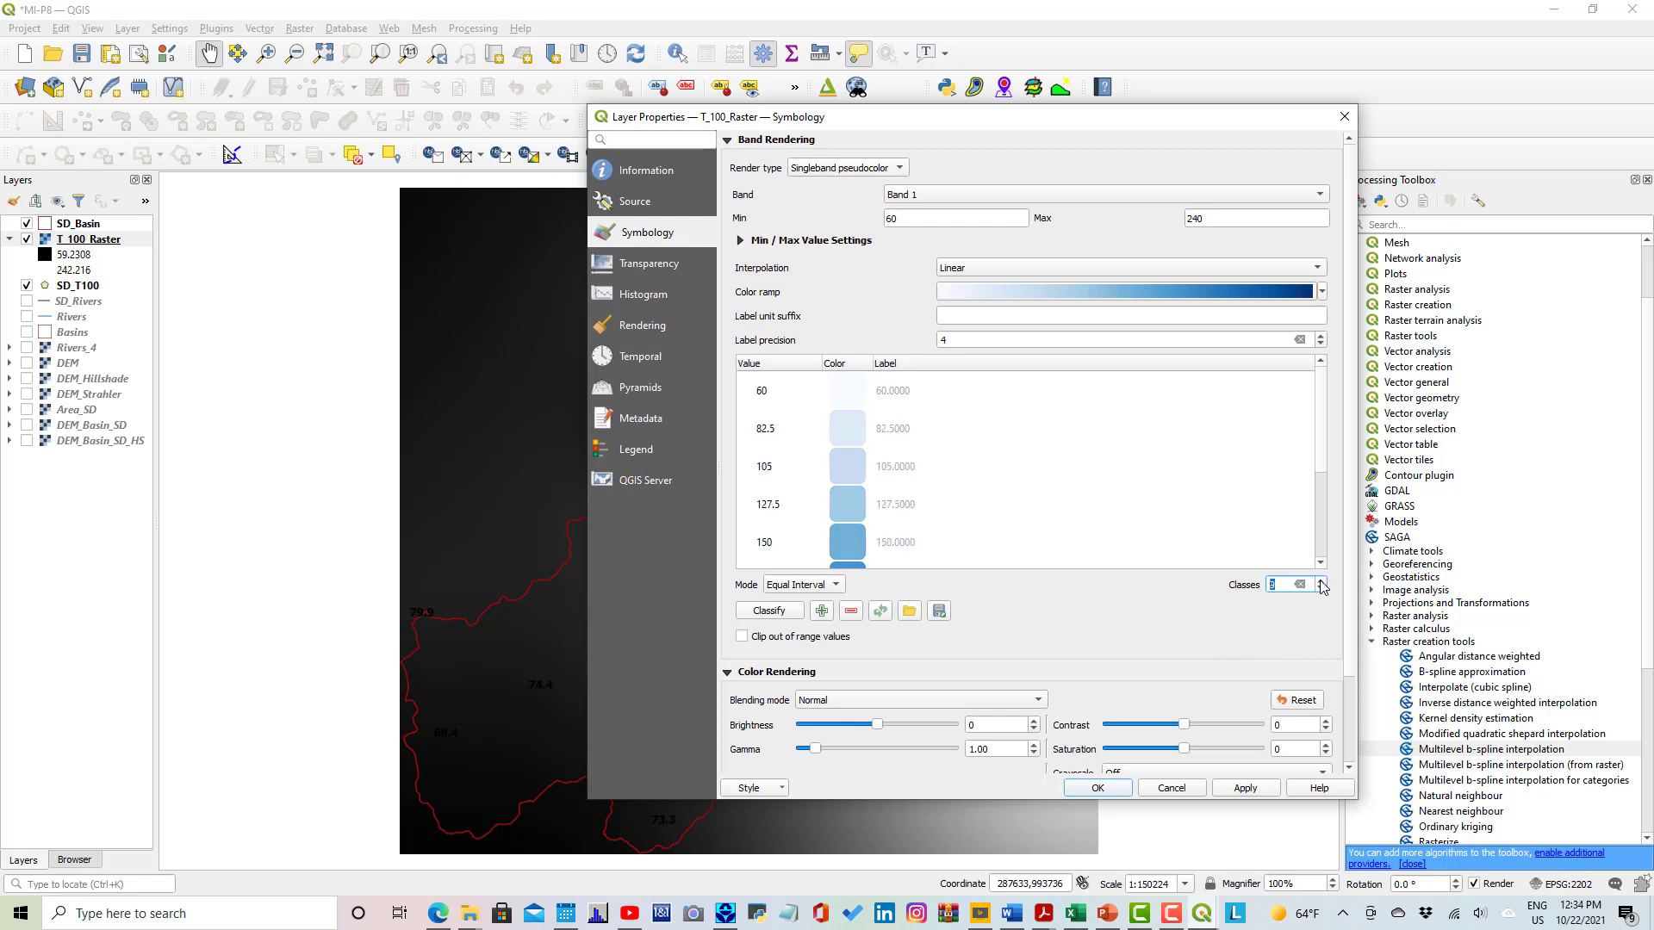
{"action": "left_click", "coordinate": [1321, 581]}
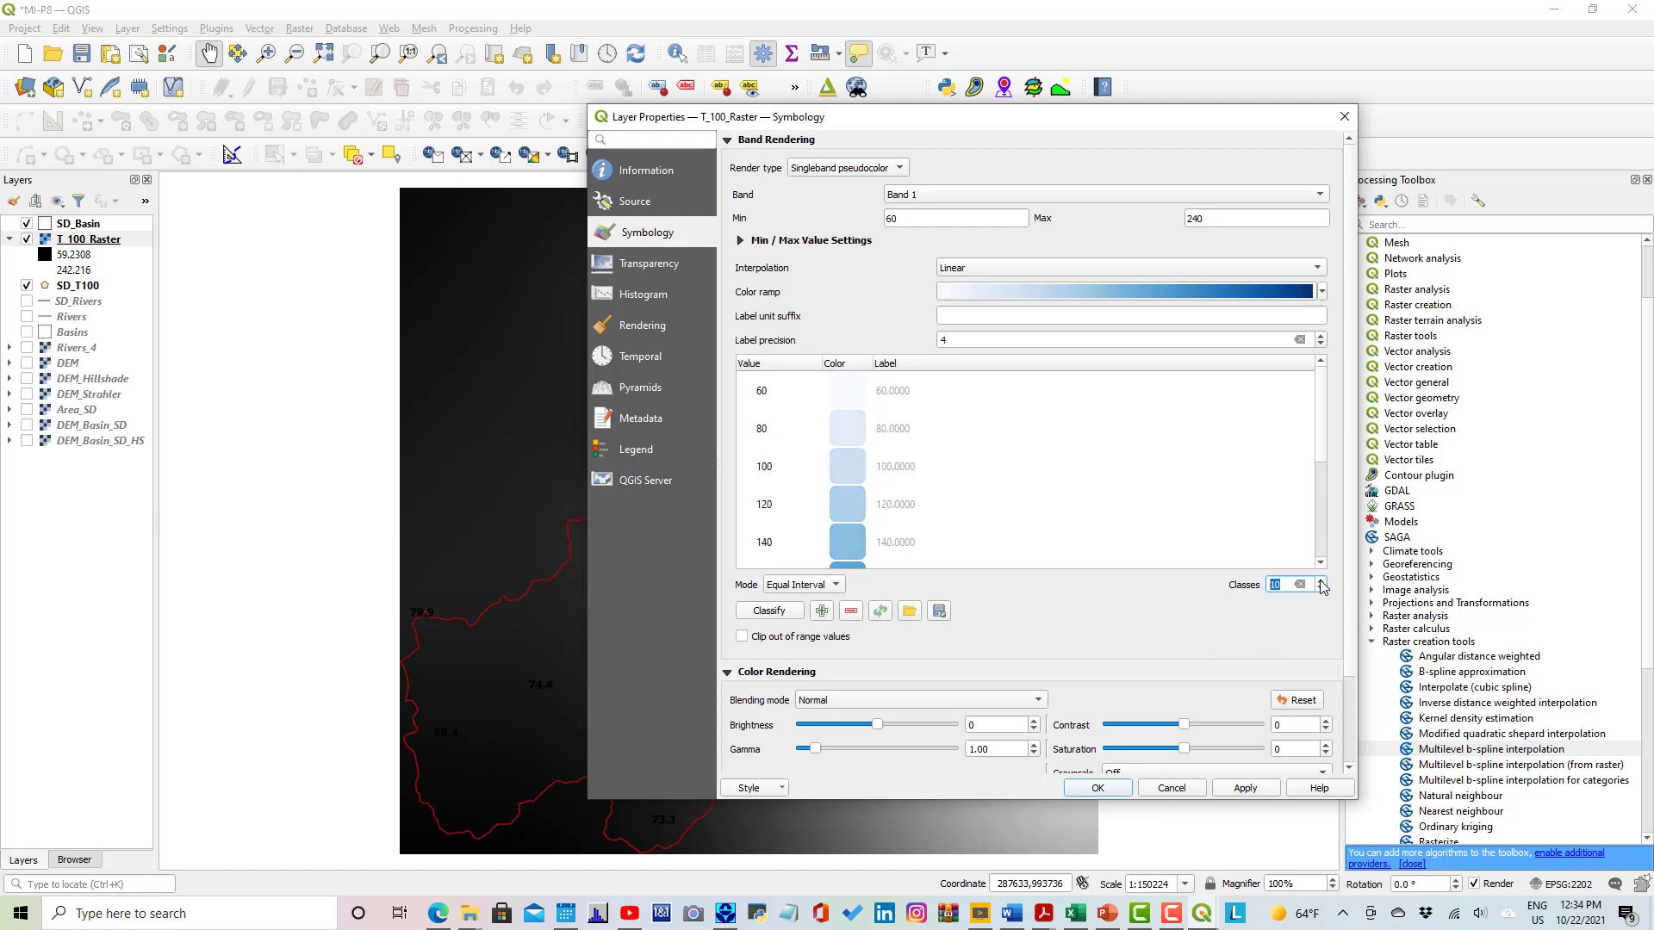
{"action": "left_click", "coordinate": [1243, 788]}
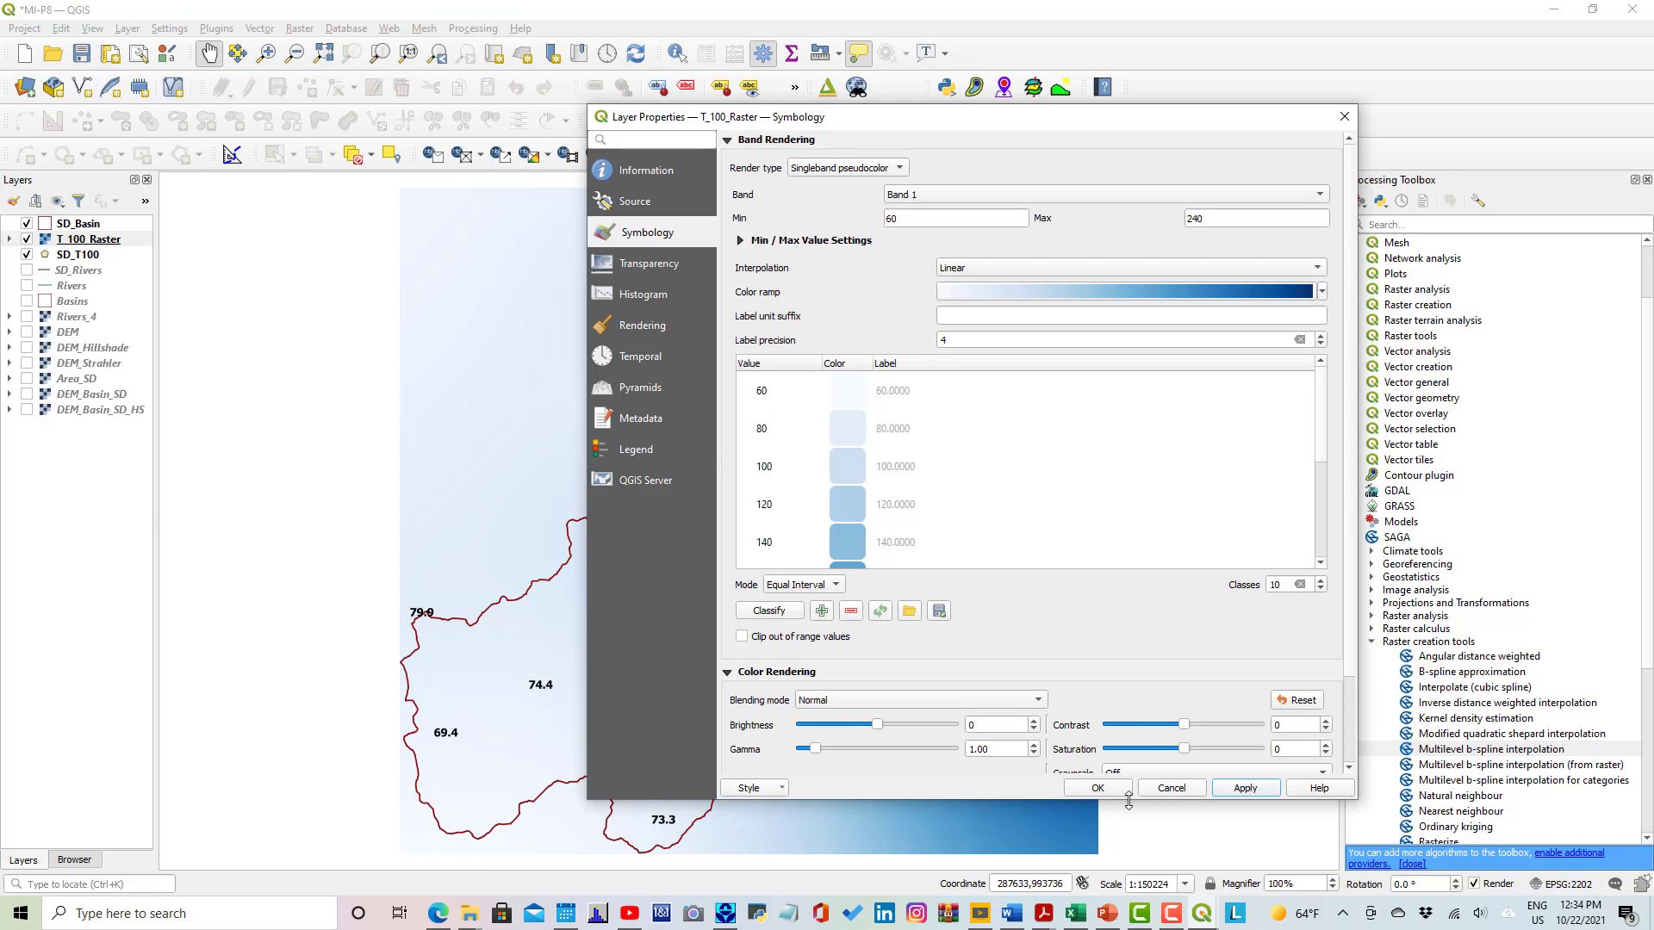
{"action": "left_click", "coordinate": [1123, 790]}
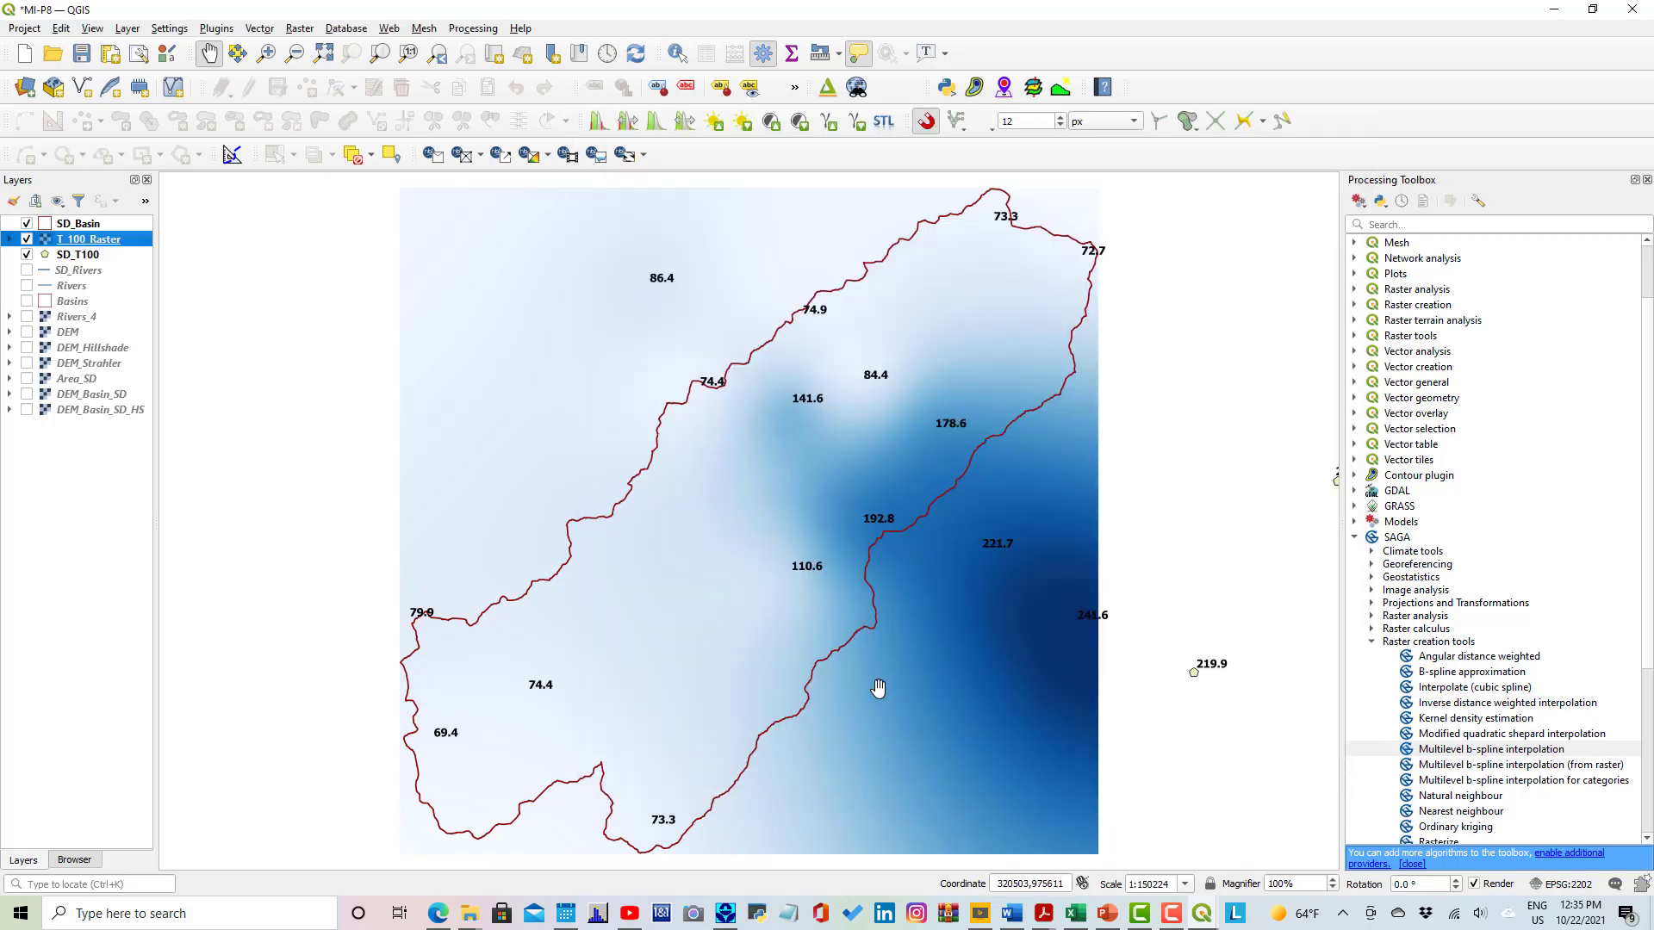
Switch to PowerPoint, read slide 23 on extracting the basin's rain depth raster, and return to QGIS.
{"action": "left_click", "coordinate": [1107, 913]}
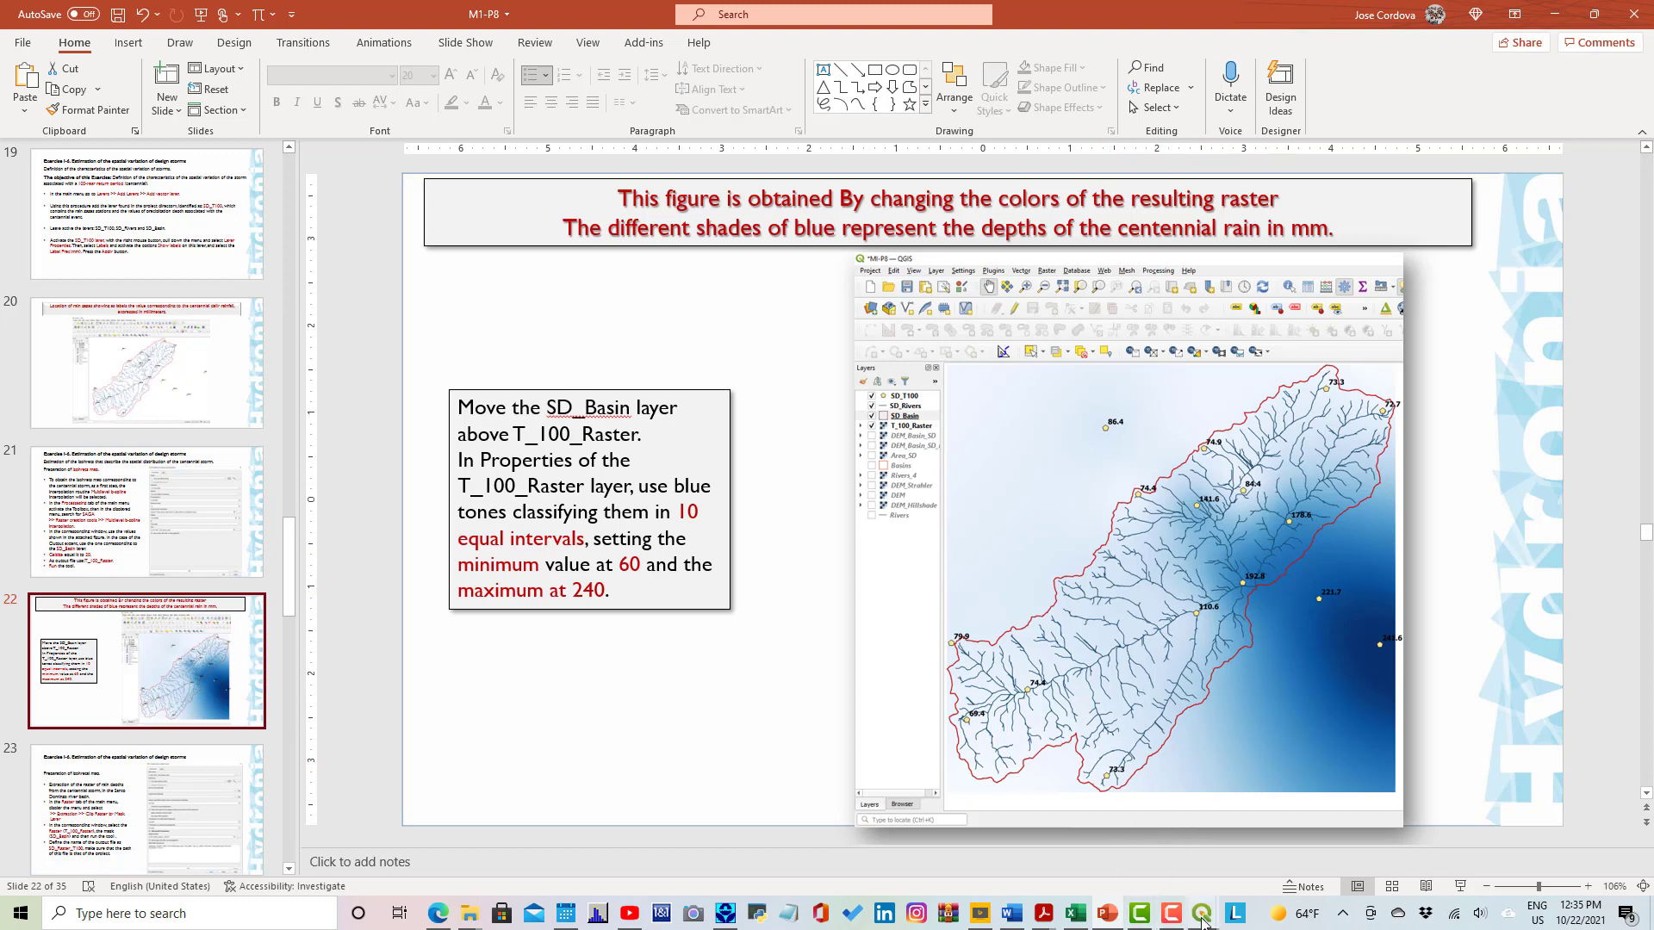
{"action": "mouse_move", "coordinate": [1203, 919]}
{"action": "scroll", "coordinate": [755, 572], "scroll_direction": "down", "scroll_amount": 1}
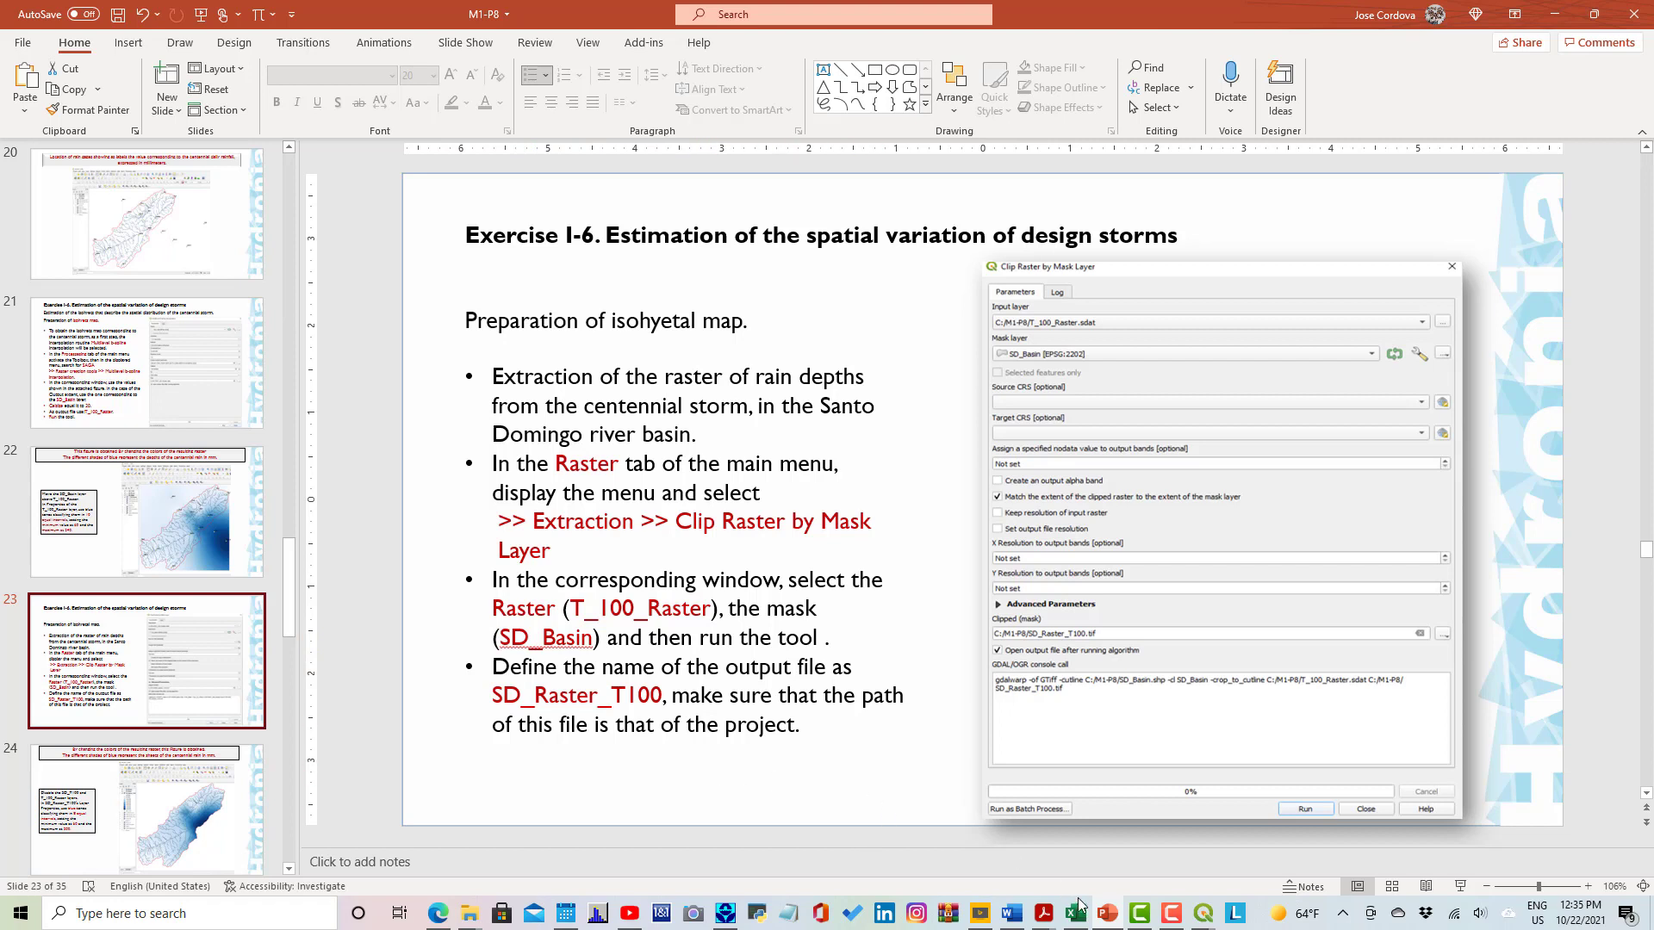
{"action": "mouse_move", "coordinate": [1204, 920]}
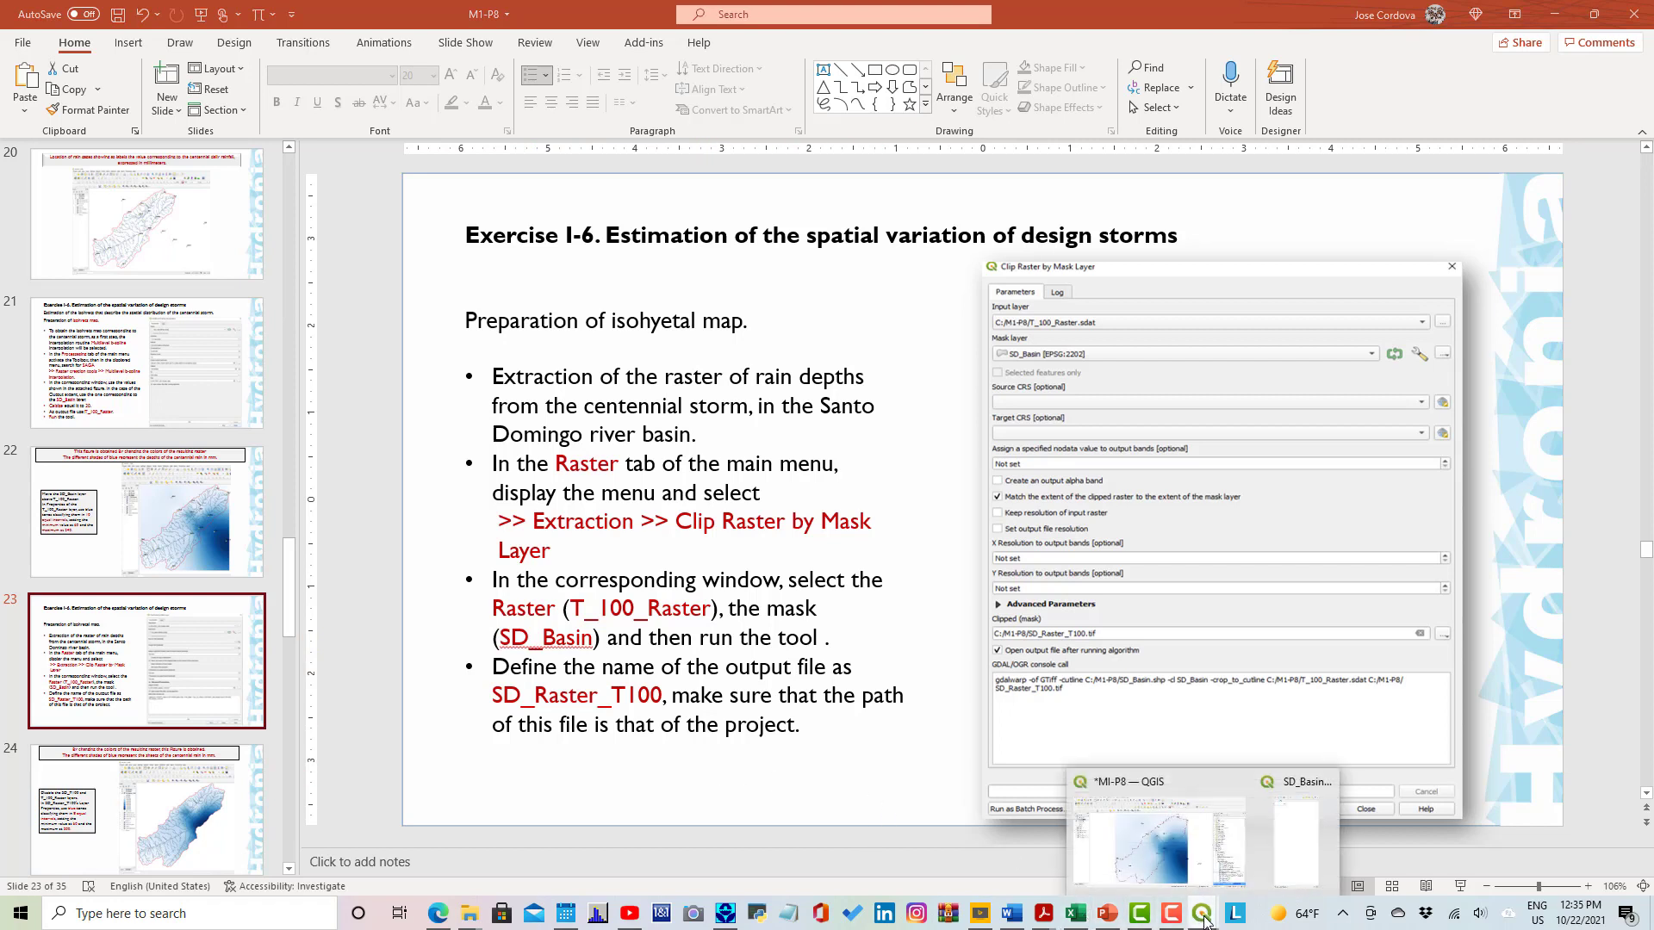
{"action": "left_click", "coordinate": [1191, 874]}
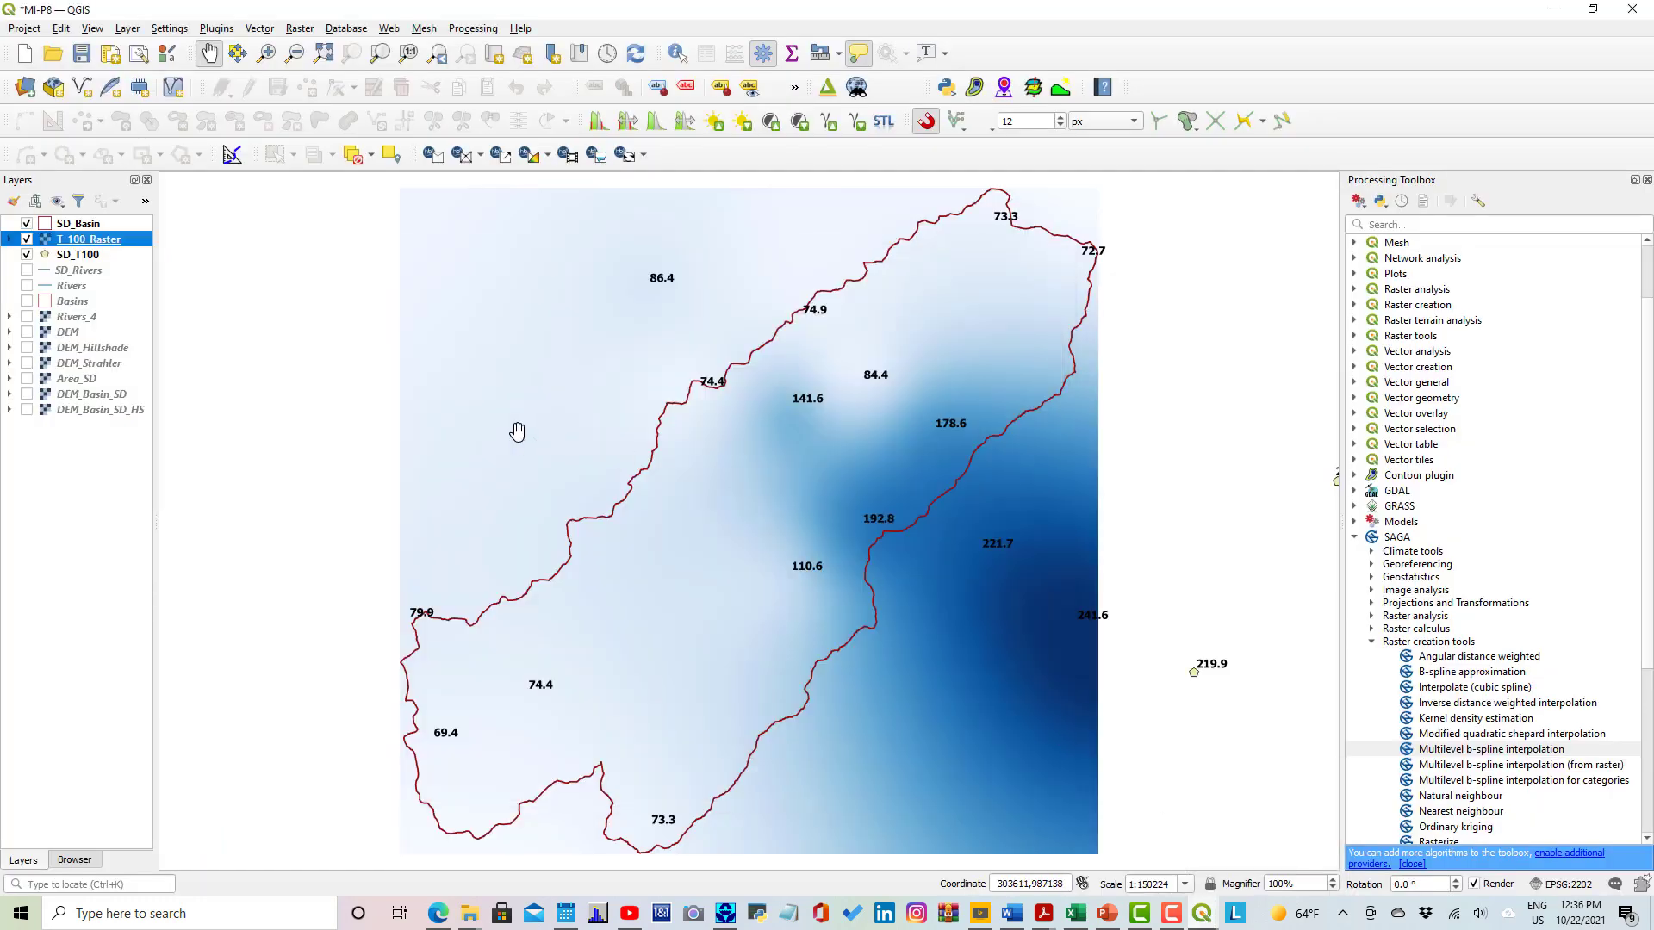
Start Clip Raster by Mask Layer on T_100_Raster with SD_Basin as the mask layer.
{"action": "left_click", "coordinate": [306, 33]}
{"action": "mouse_move", "coordinate": [335, 190]}
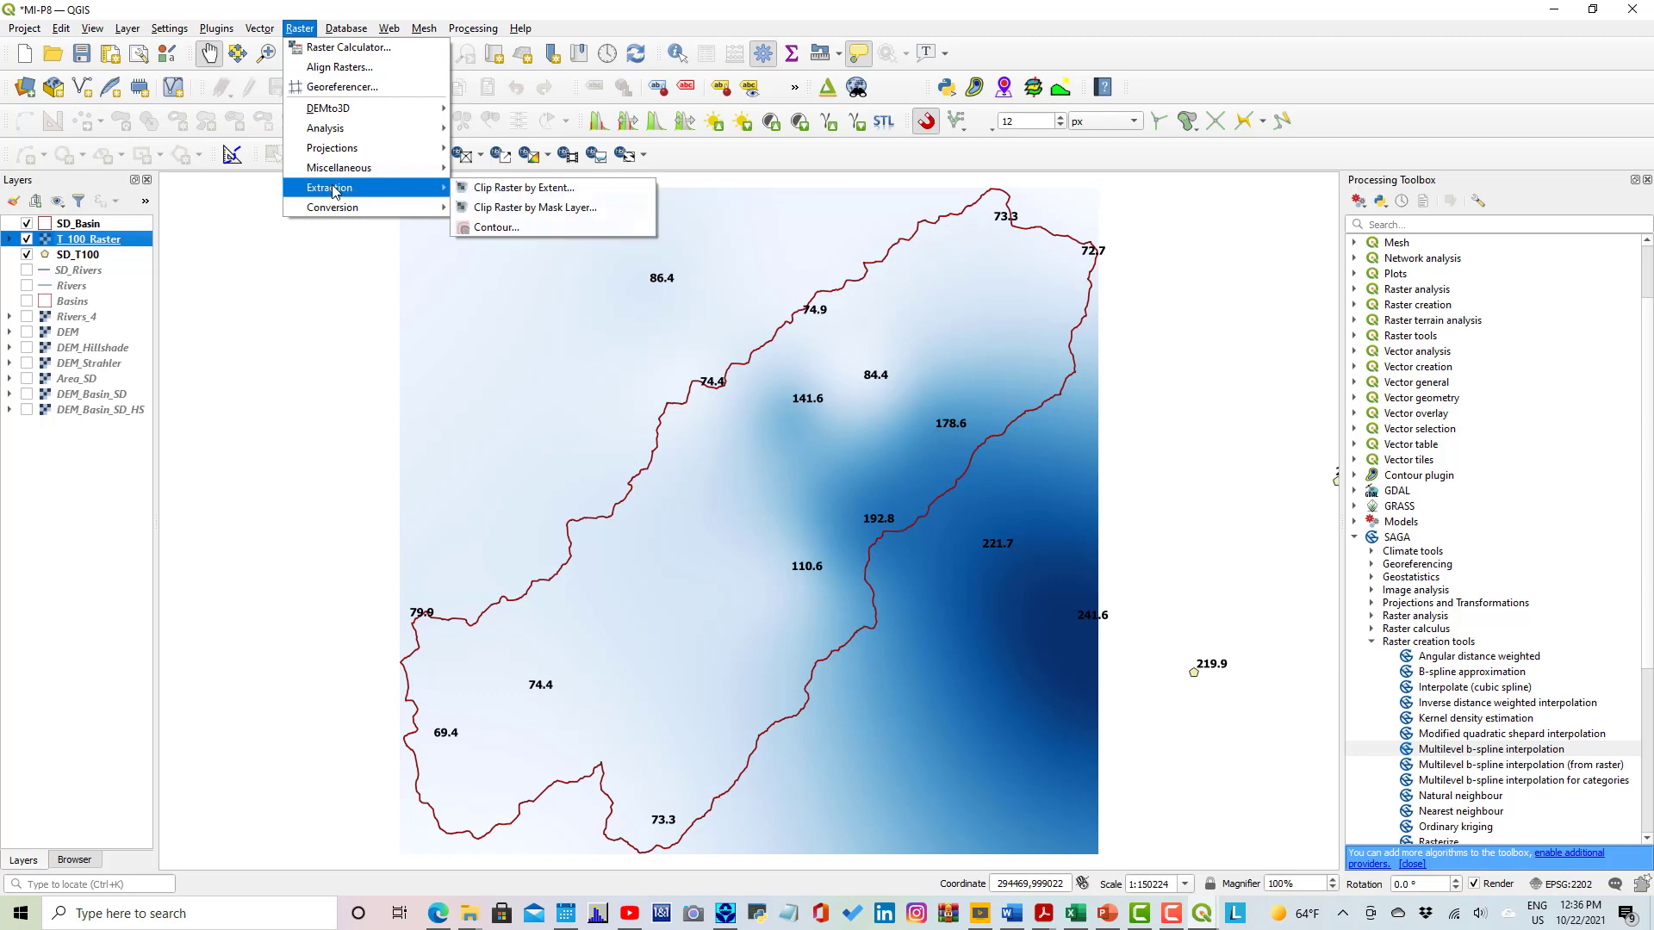
{"action": "left_click", "coordinate": [498, 210]}
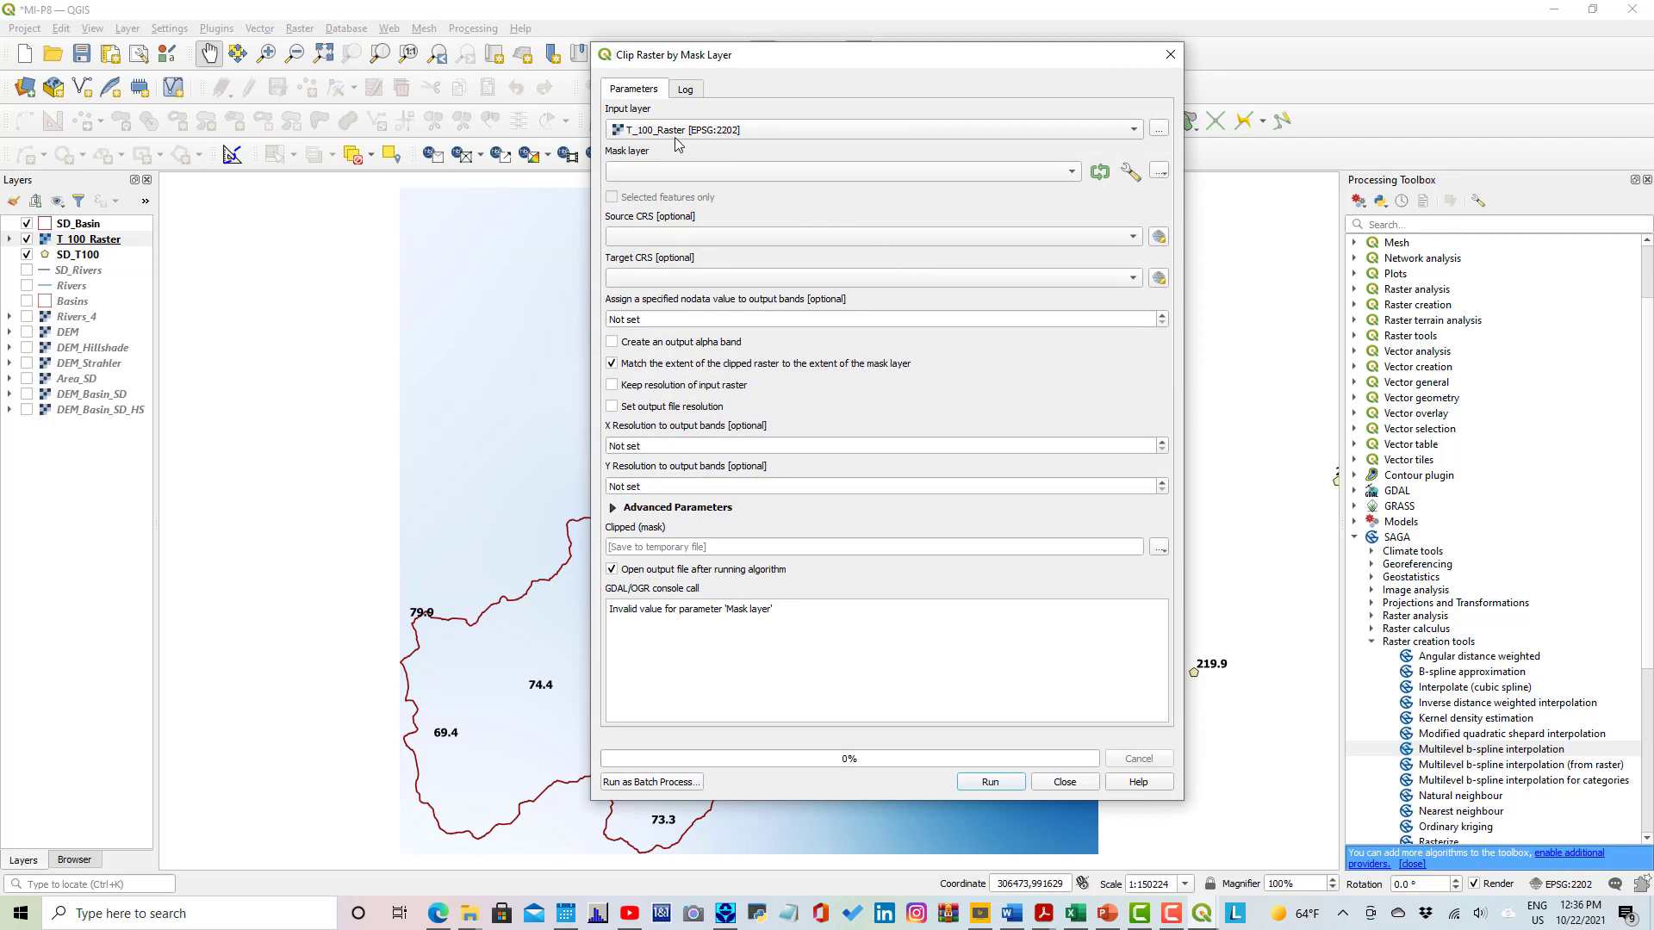
{"action": "left_click", "coordinate": [1075, 171]}
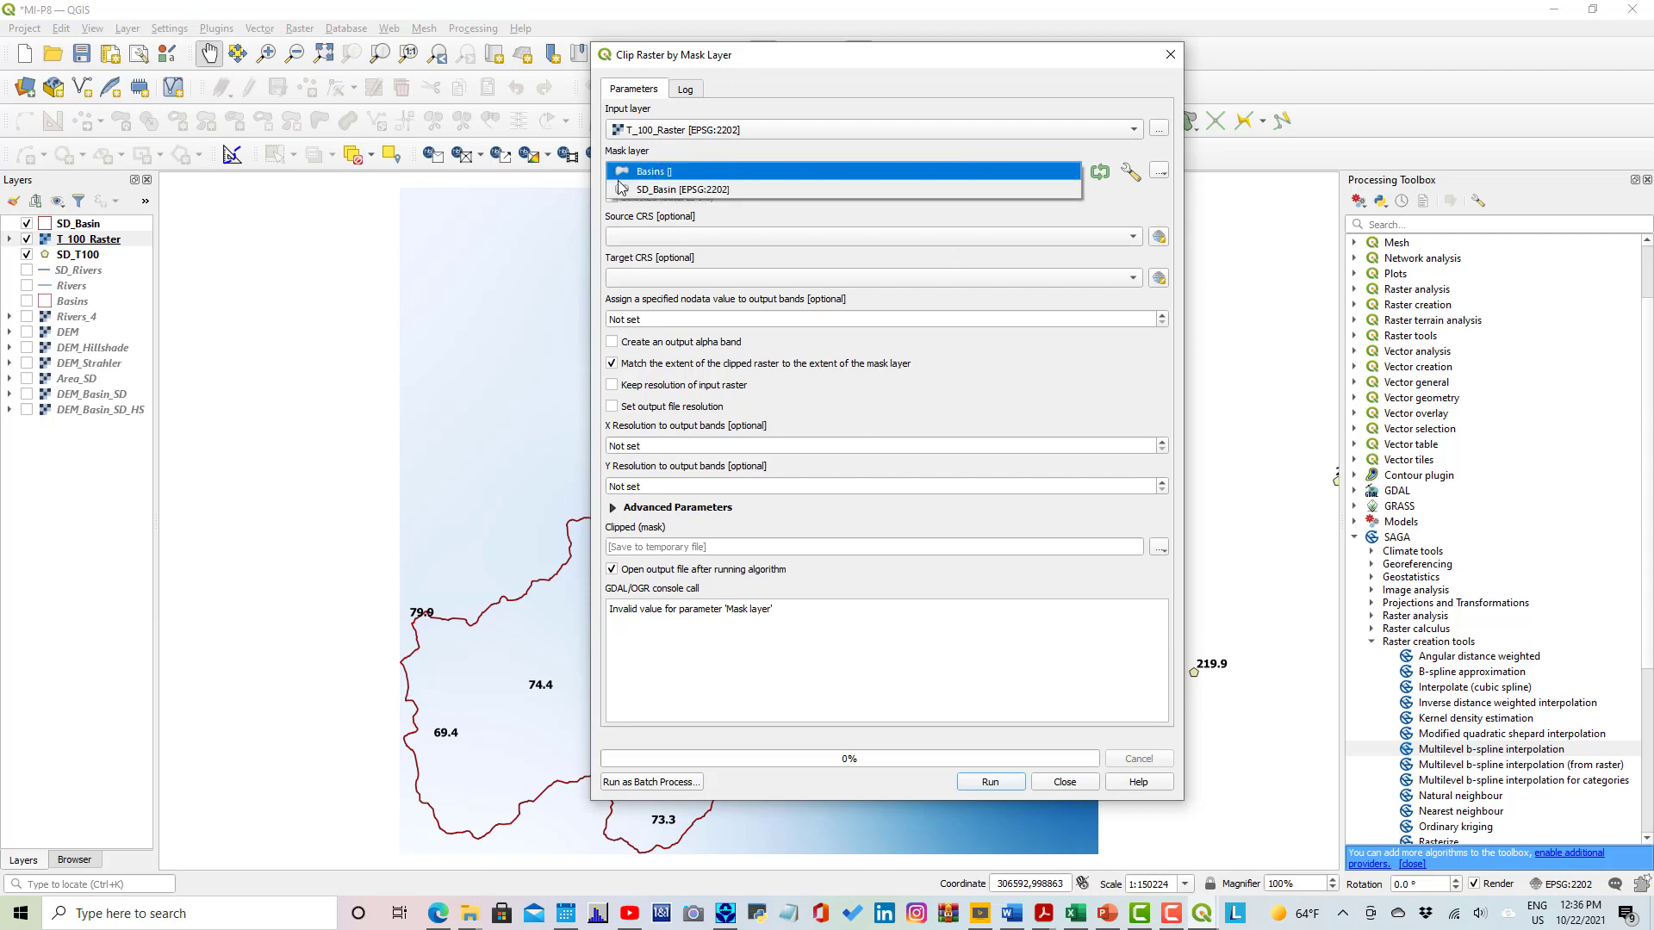
{"action": "left_click", "coordinate": [664, 191]}
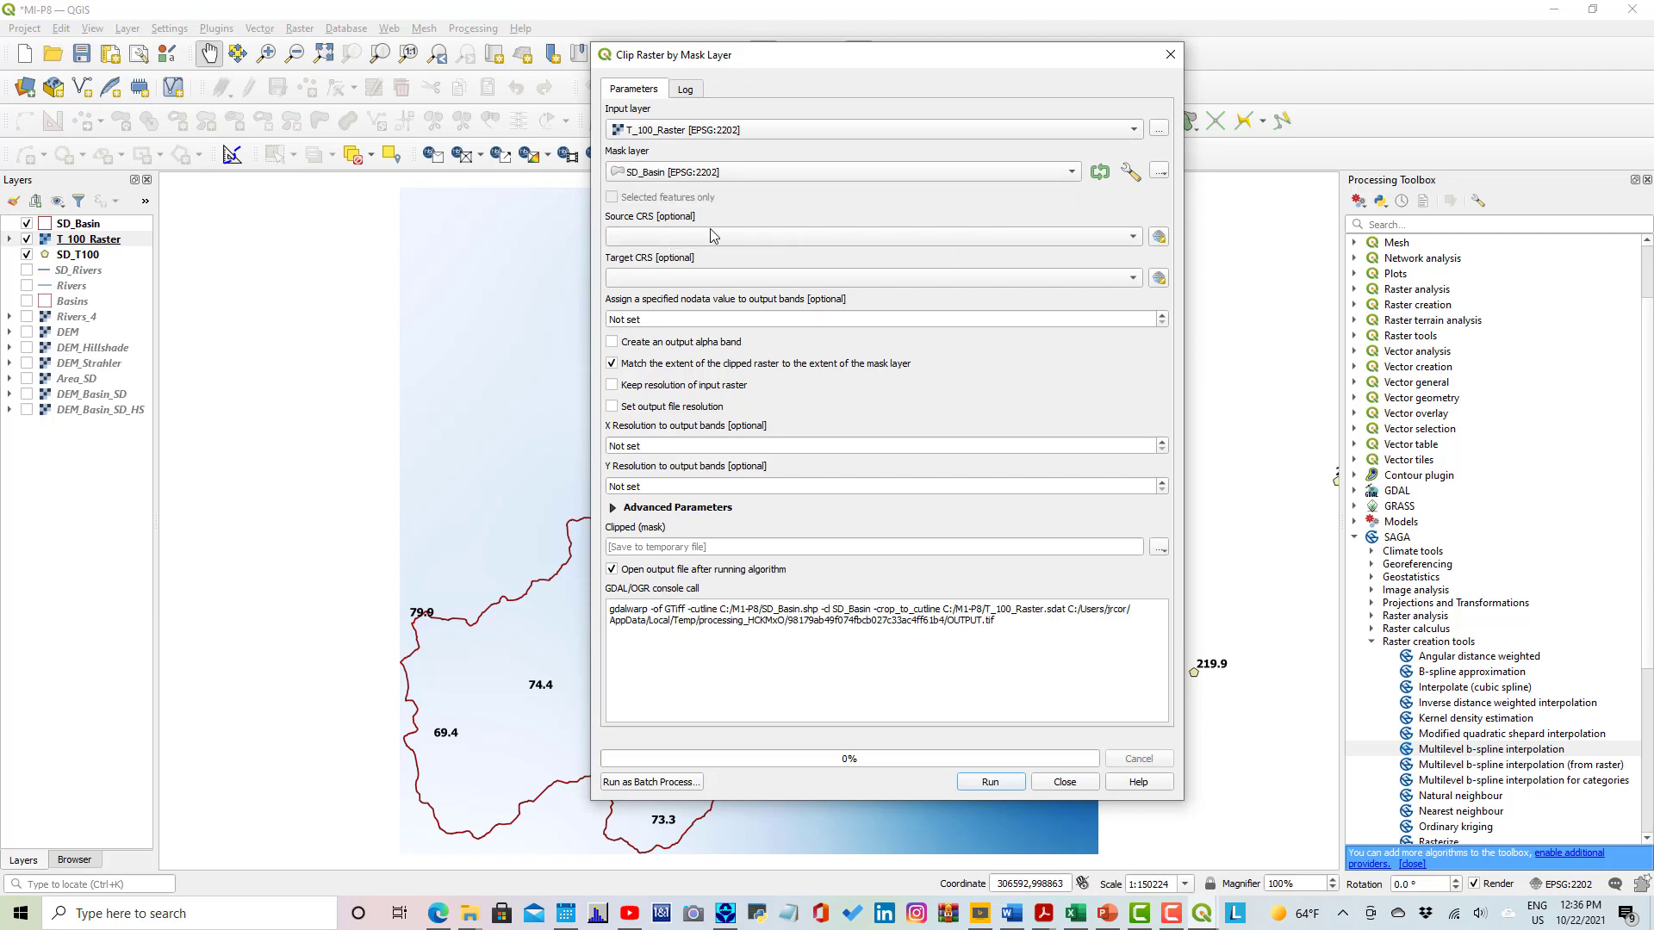
Check the clipped raster's output name on slide 23 in PowerPoint and return to QGIS.
{"action": "left_click", "coordinate": [1112, 910]}
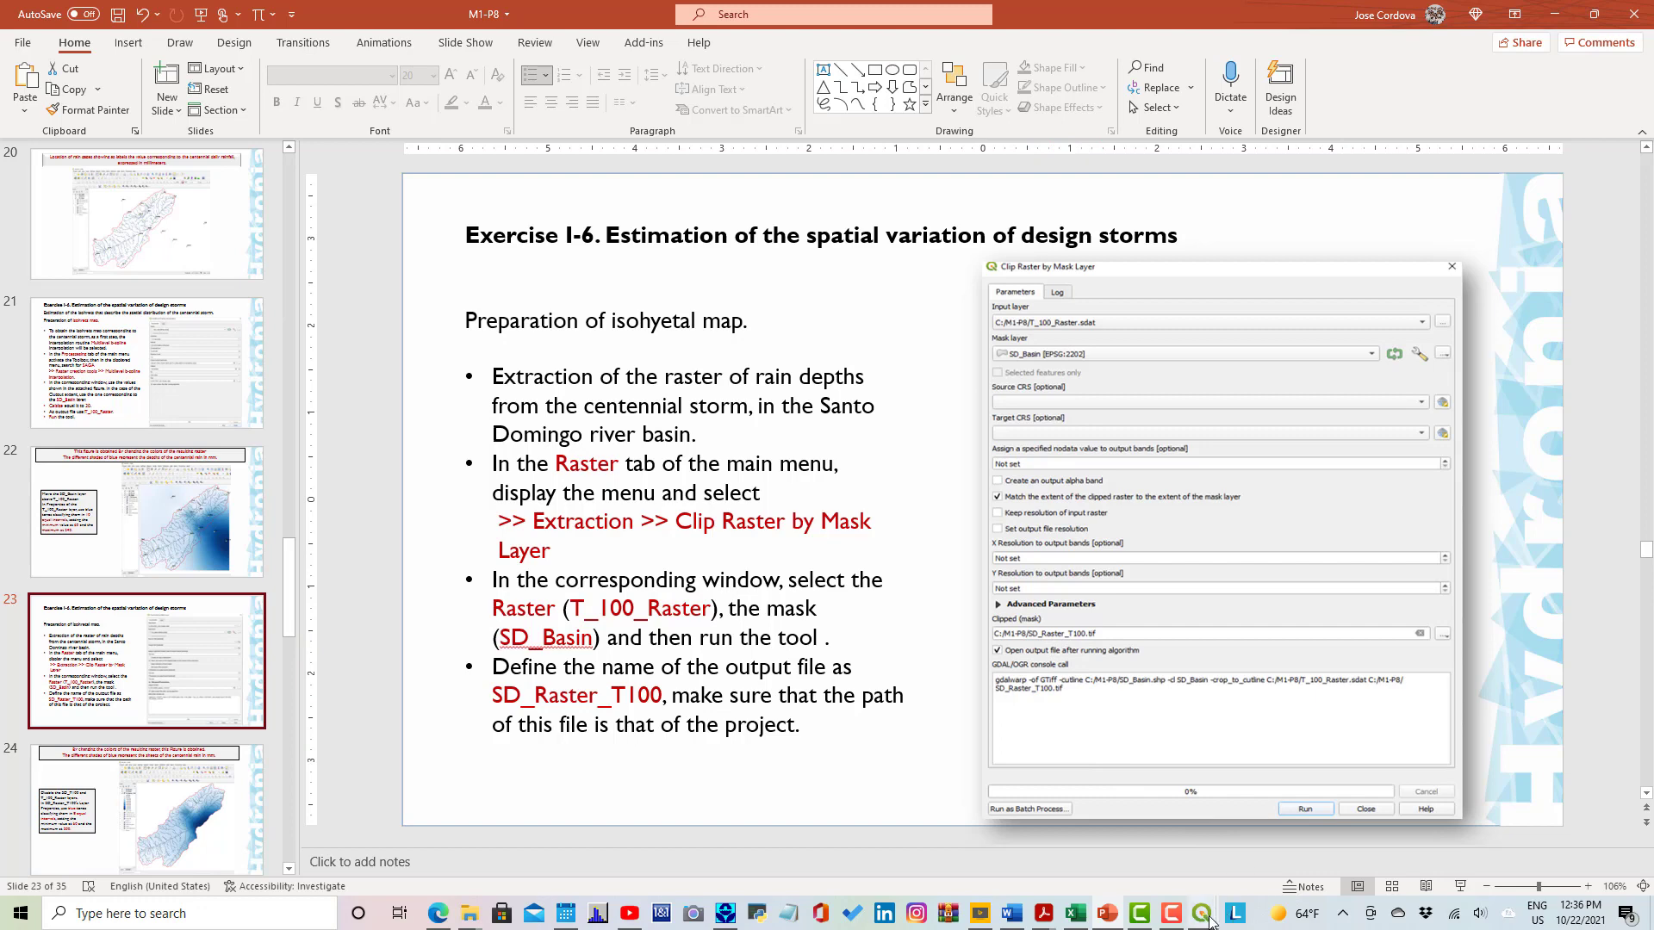
{"action": "mouse_move", "coordinate": [1206, 918]}
{"action": "left_click", "coordinate": [1159, 839]}
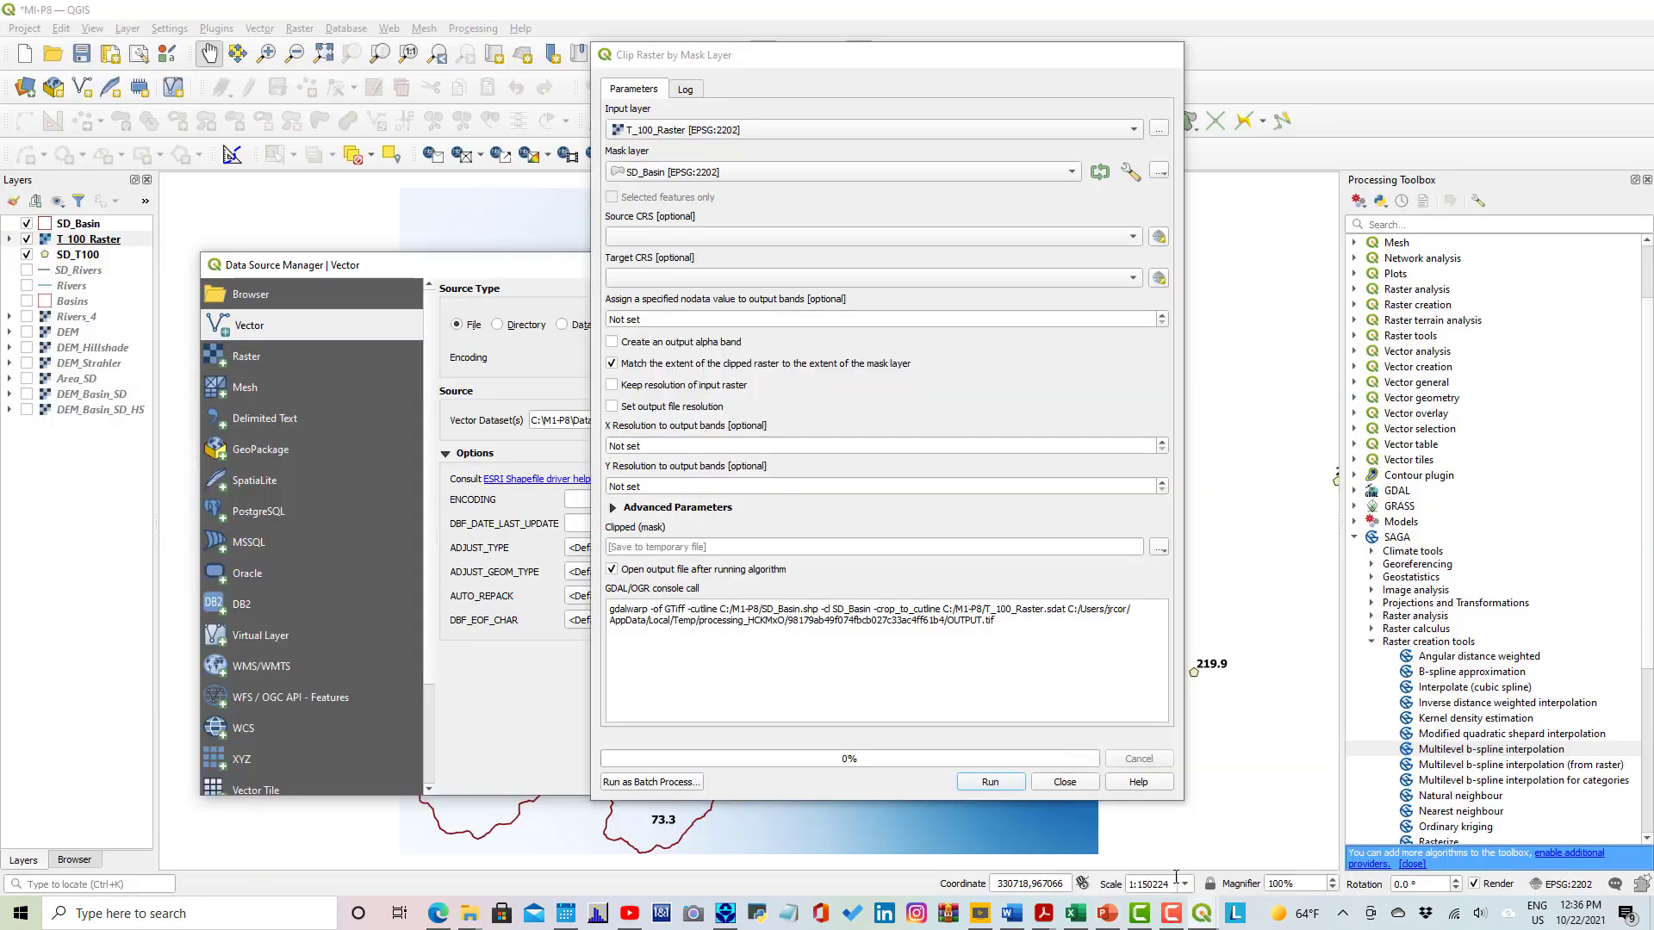
Save the clipped output as SD_Raster_T100.tif in the M1-P8 folder, run the clip, and close the tool.
{"action": "left_click", "coordinate": [1159, 549]}
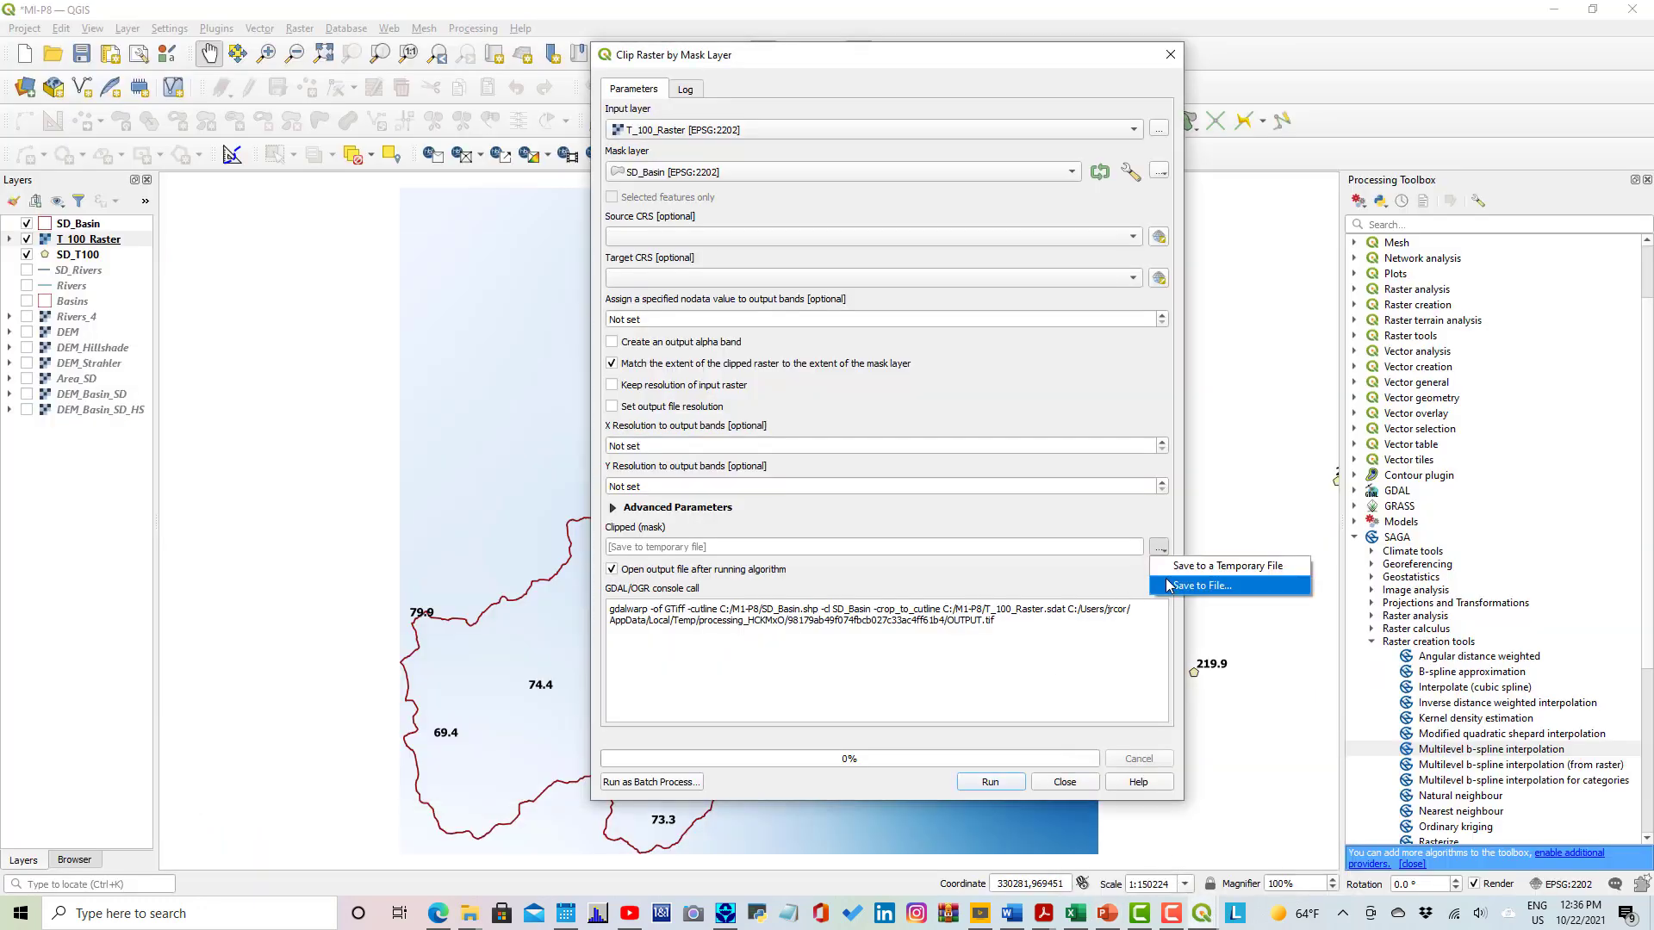
{"action": "left_click", "coordinate": [1171, 586]}
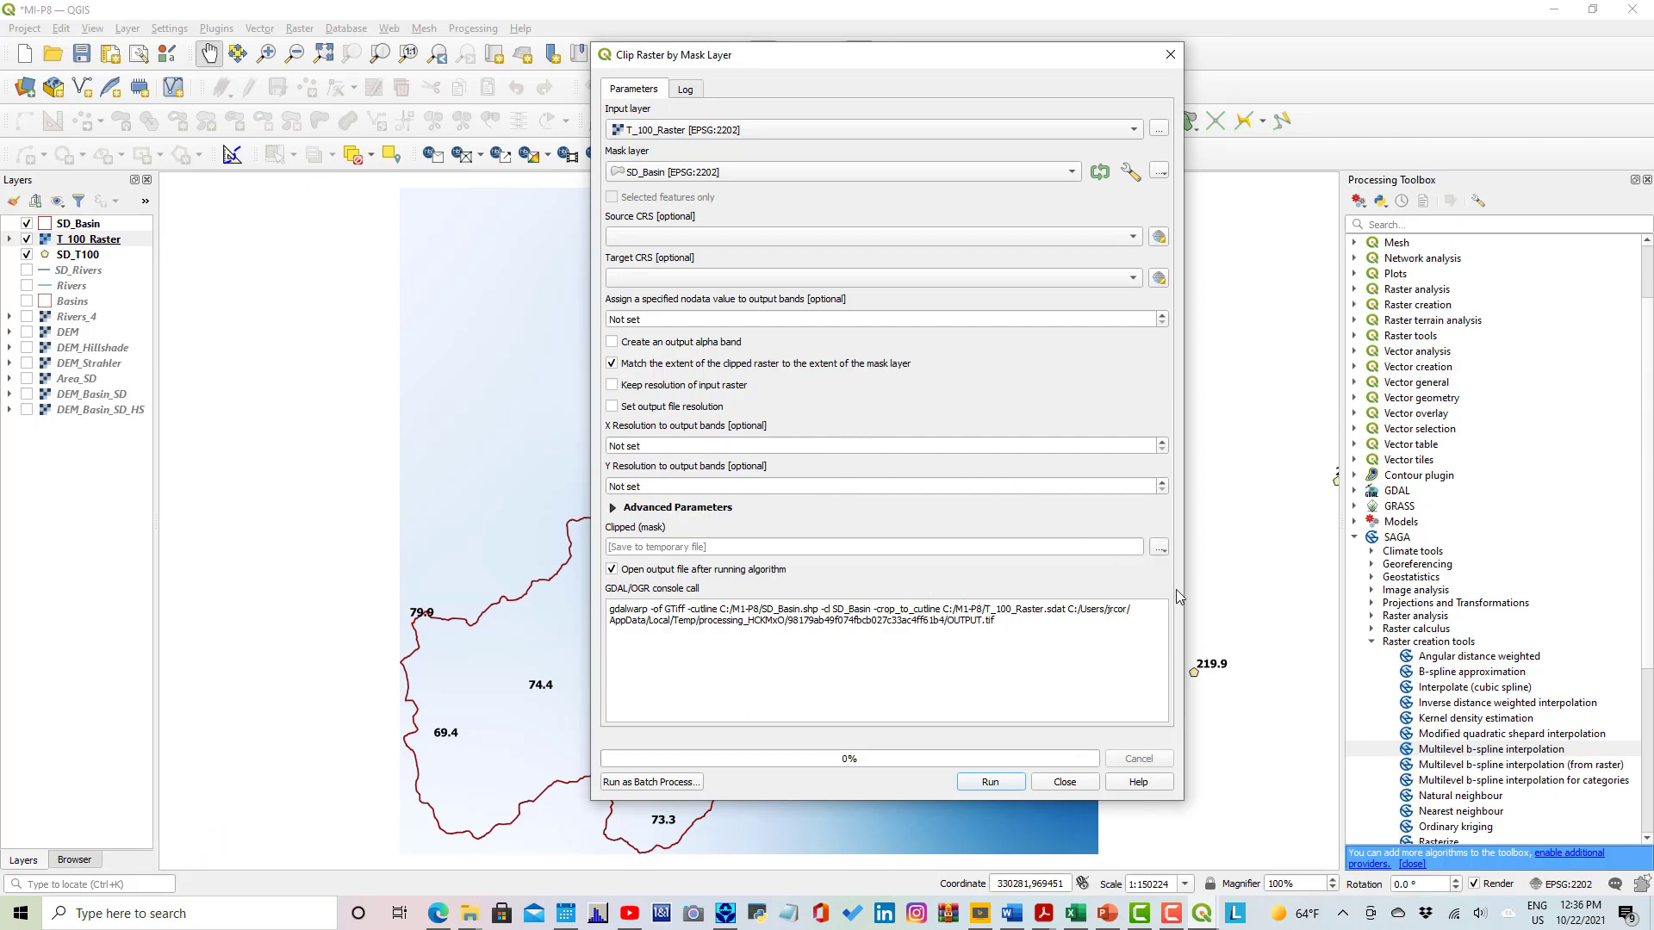
{"action": "left_click", "coordinate": [1159, 549]}
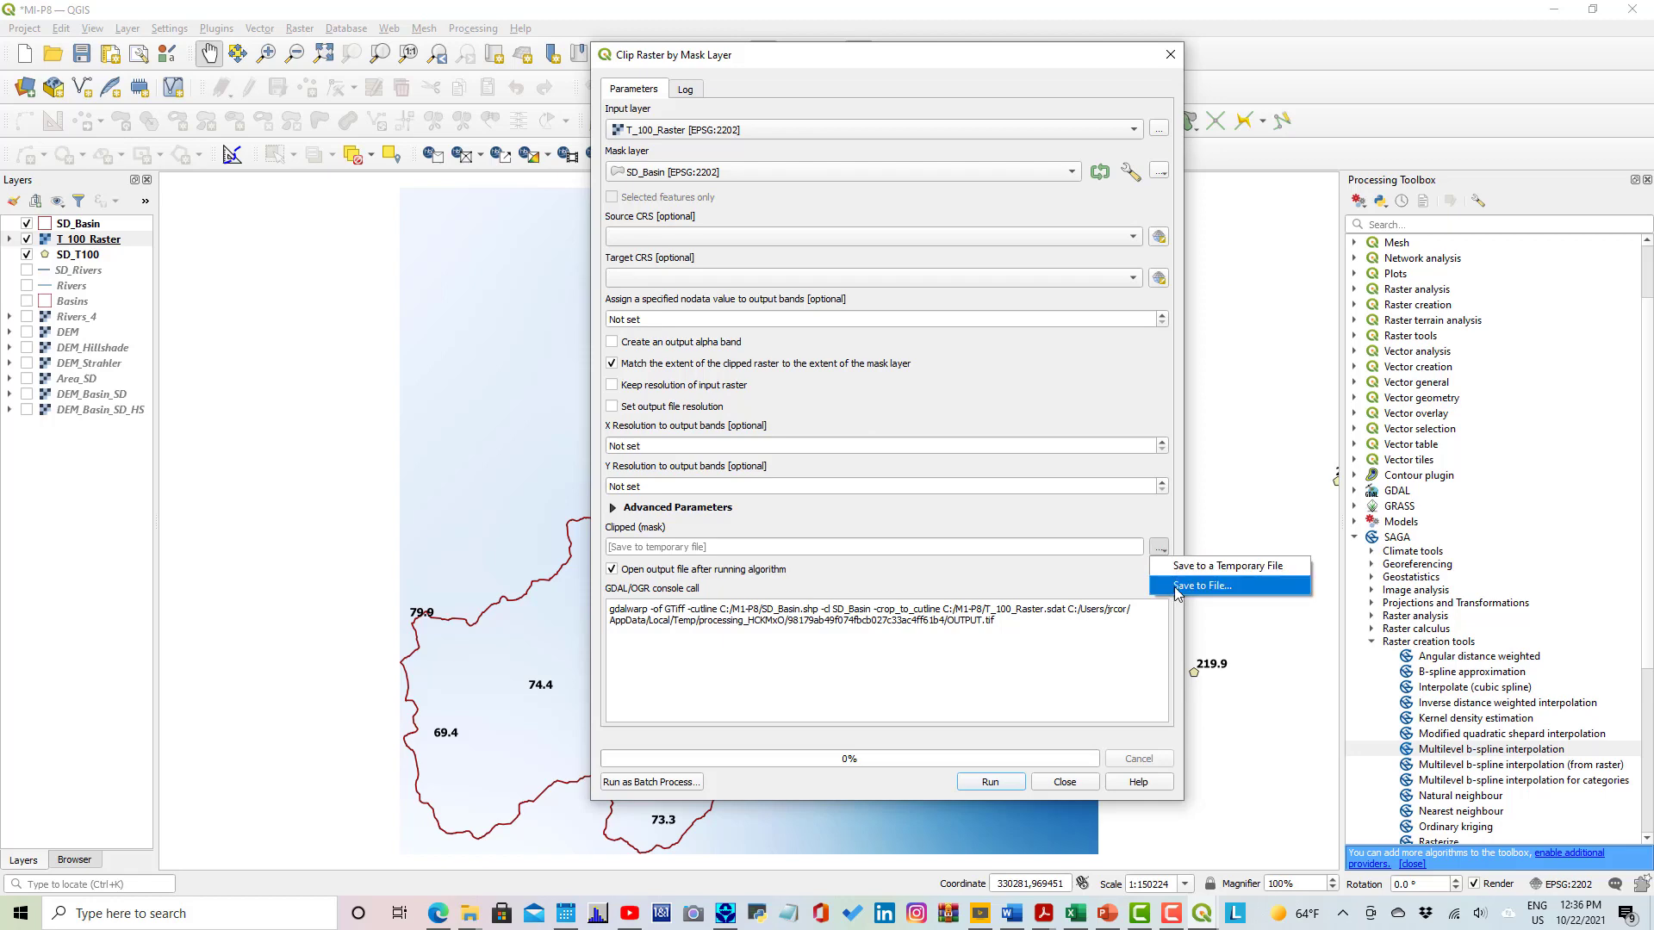
{"action": "left_click", "coordinate": [1176, 587]}
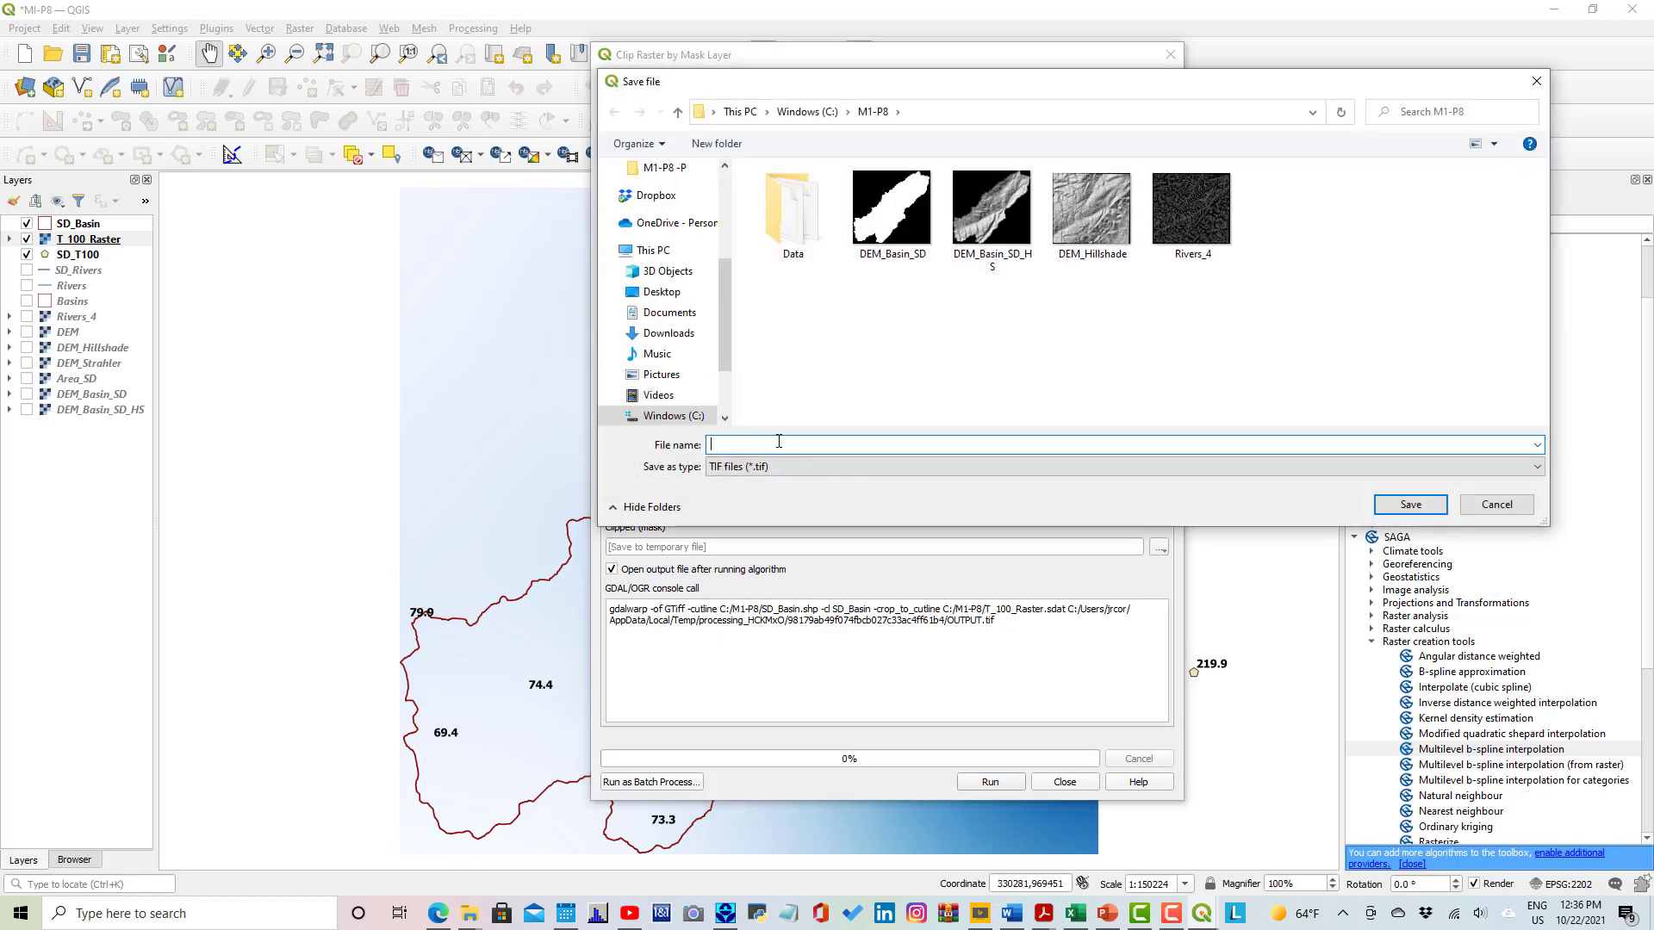
{"action": "type", "text": "SD_"}
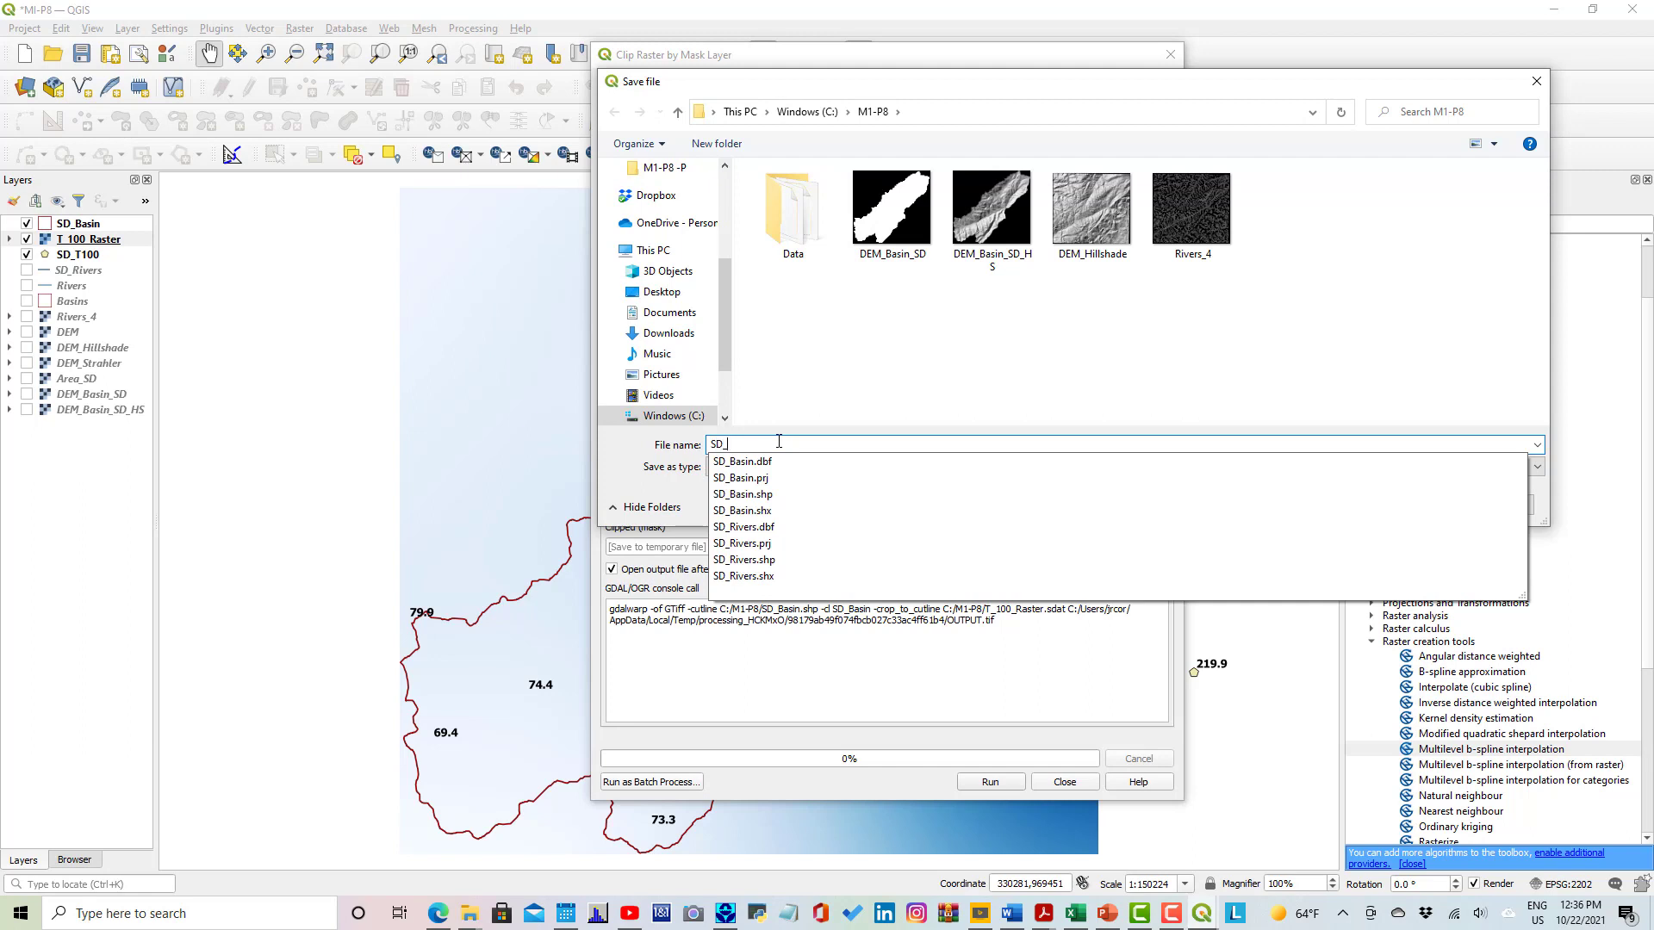
{"action": "type", "text": "Raster"}
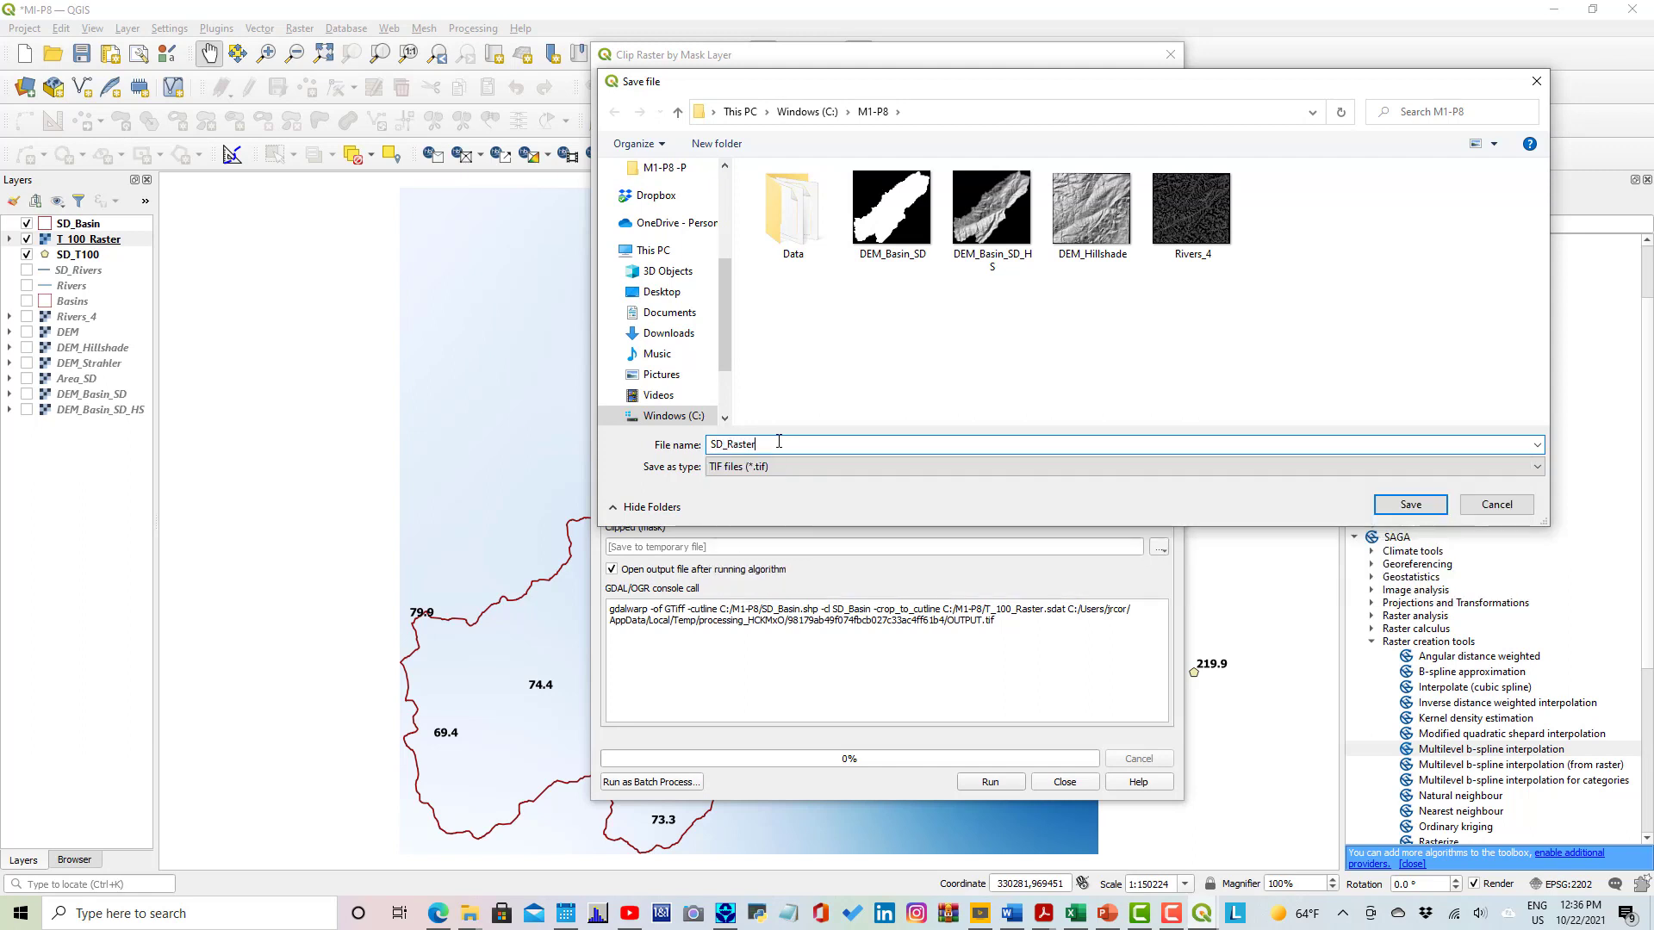
{"action": "type", "text": "_T100"}
{"action": "left_click", "coordinate": [1404, 505]}
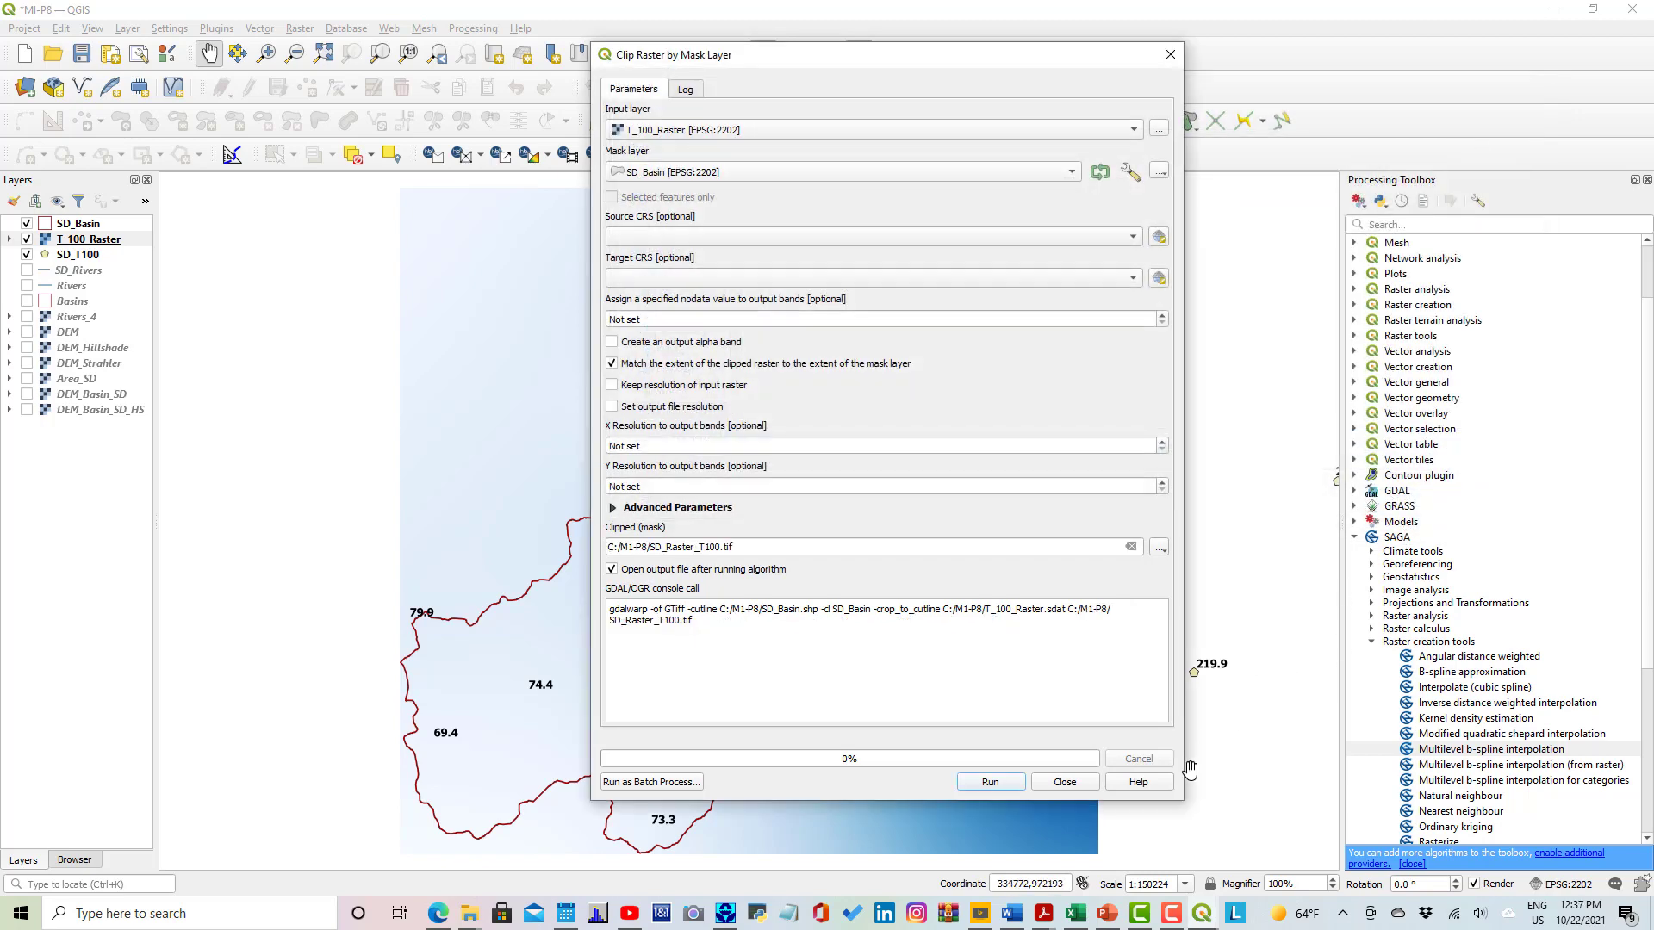
{"action": "left_click", "coordinate": [991, 782]}
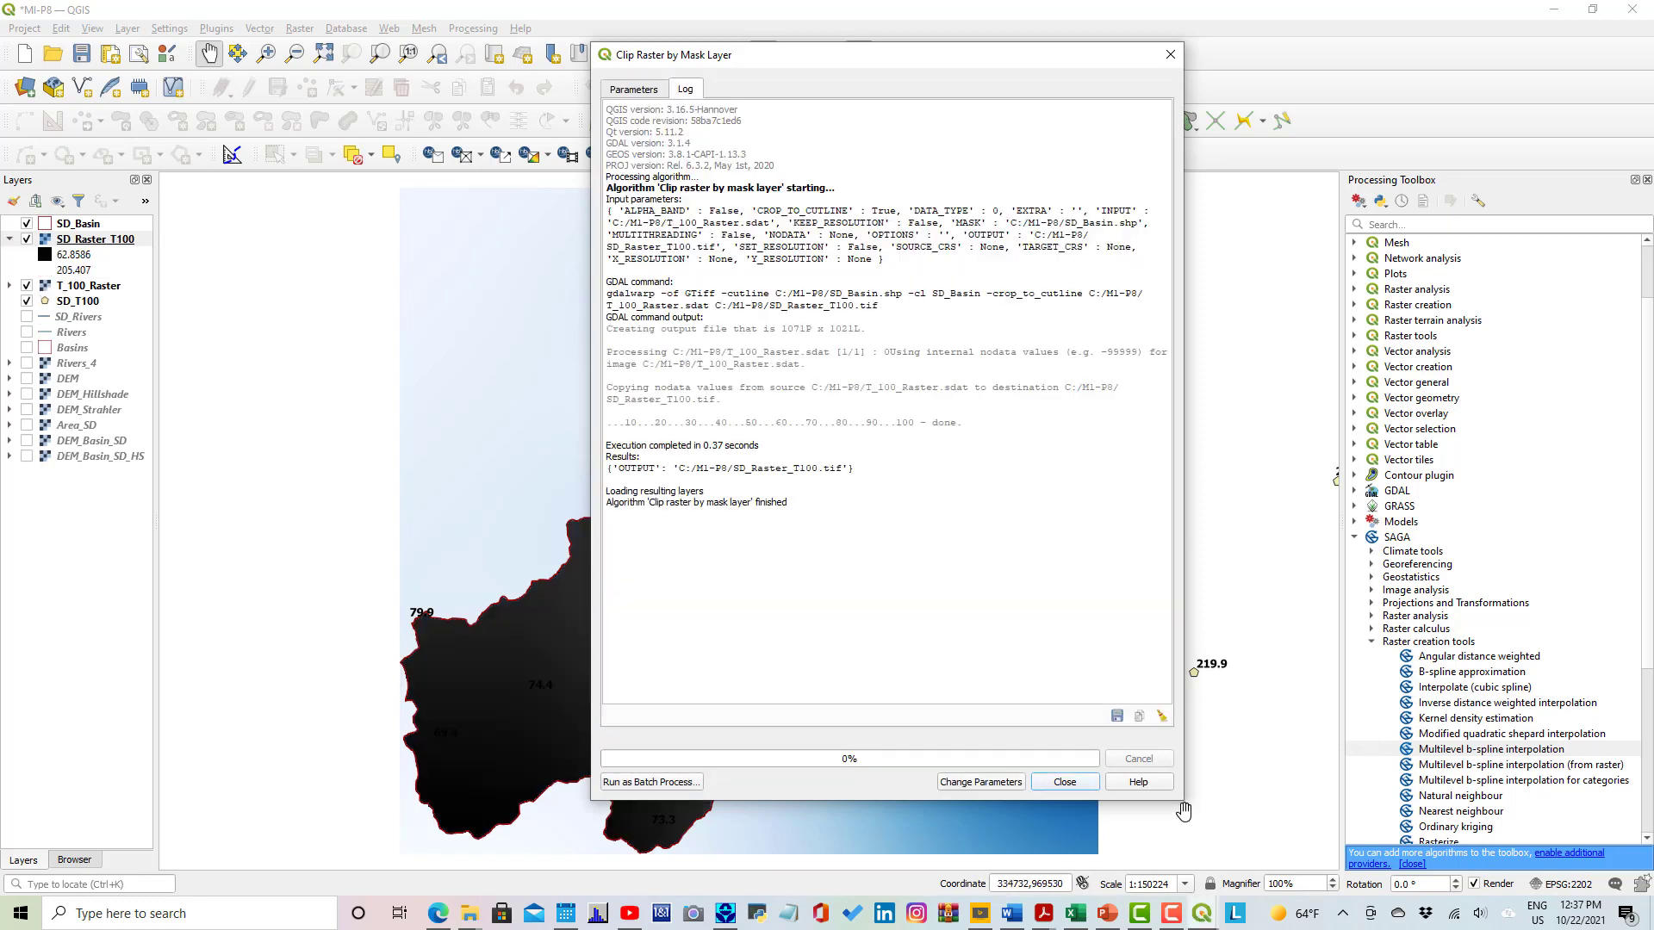
{"action": "left_click", "coordinate": [1089, 784]}
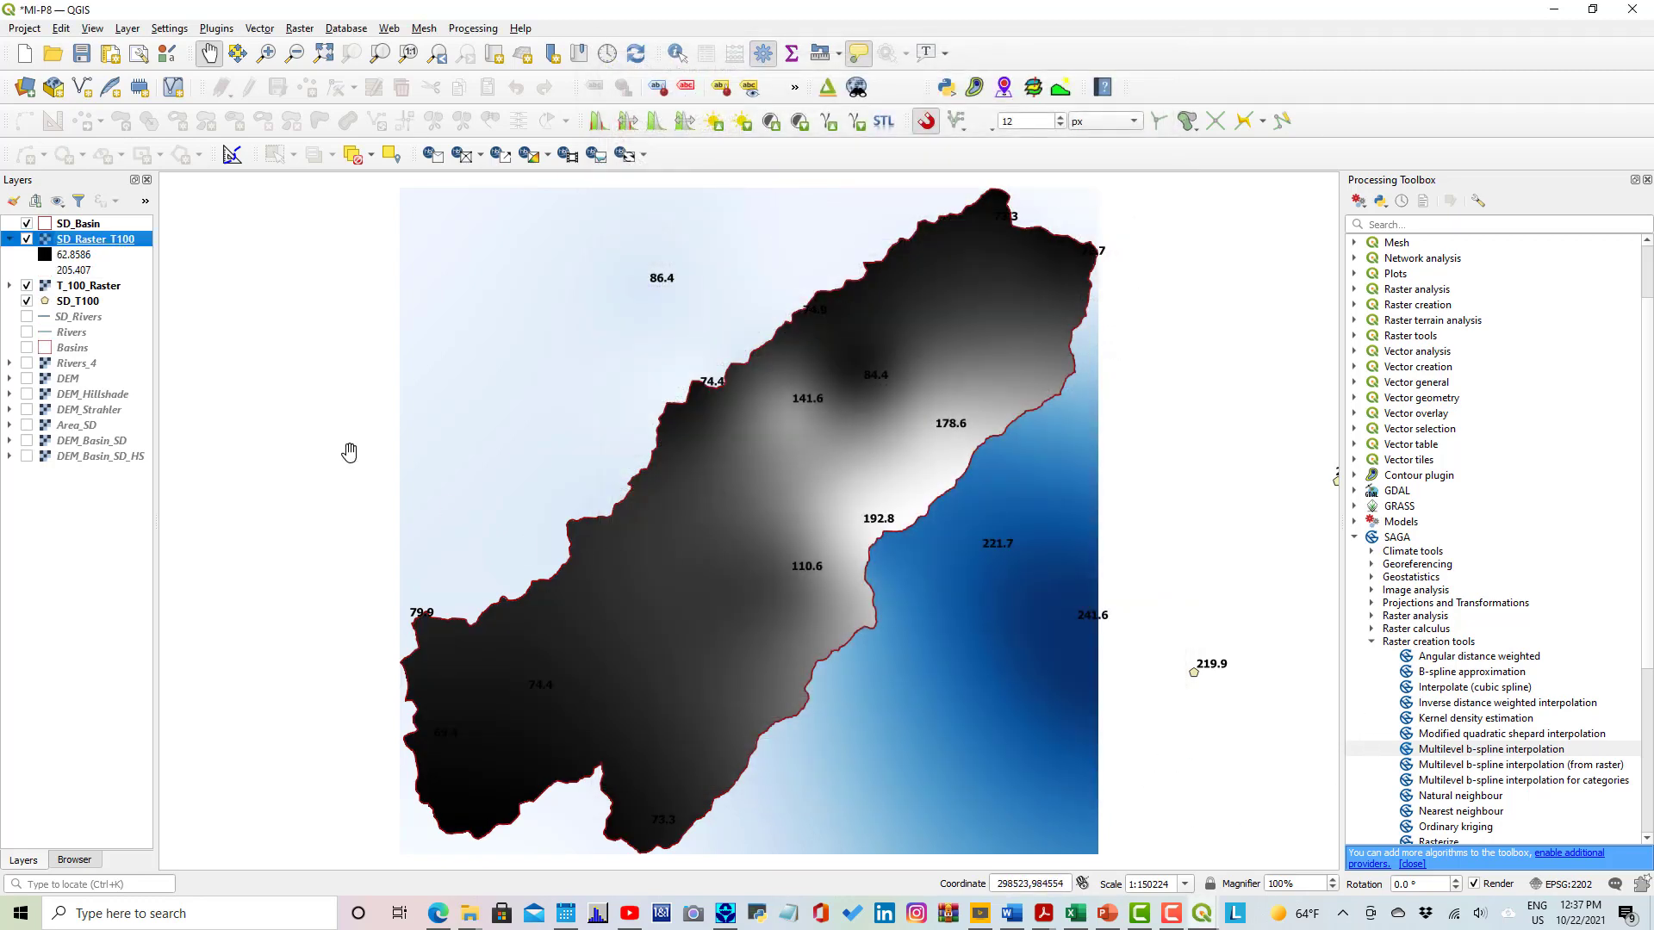
Hide the T_100_Raster layer and set the SD_Raster_T100 layer's render type to Singleband pseudocolor.
{"action": "left_click", "coordinate": [26, 286]}
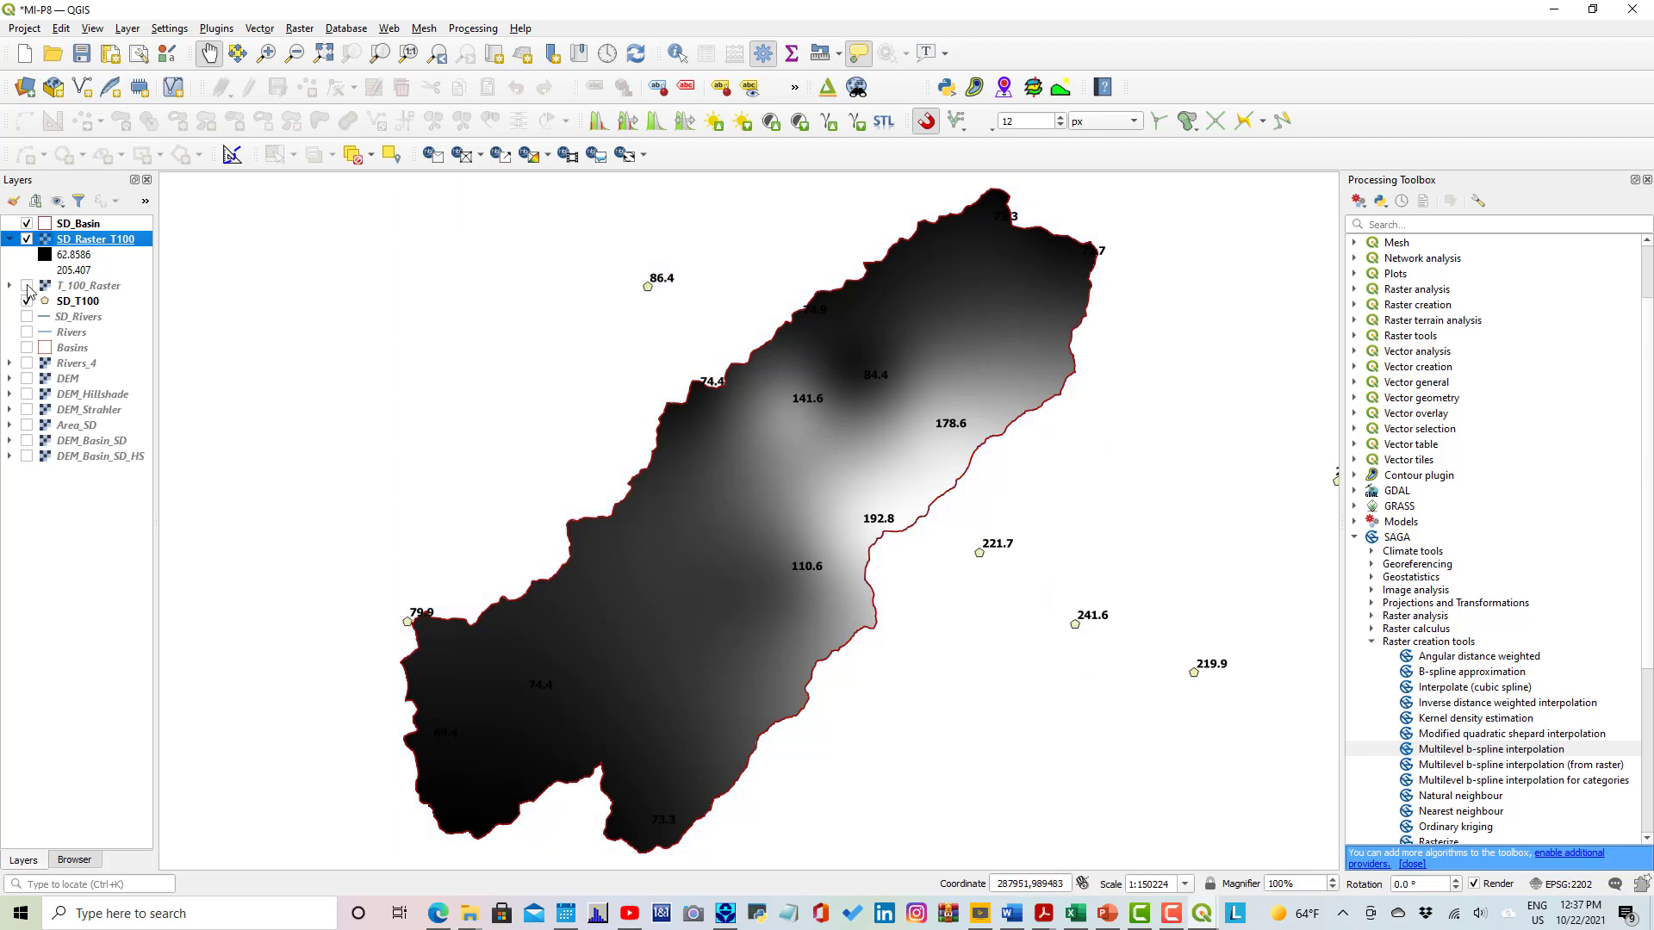
{"action": "double_click", "coordinate": [61, 245]}
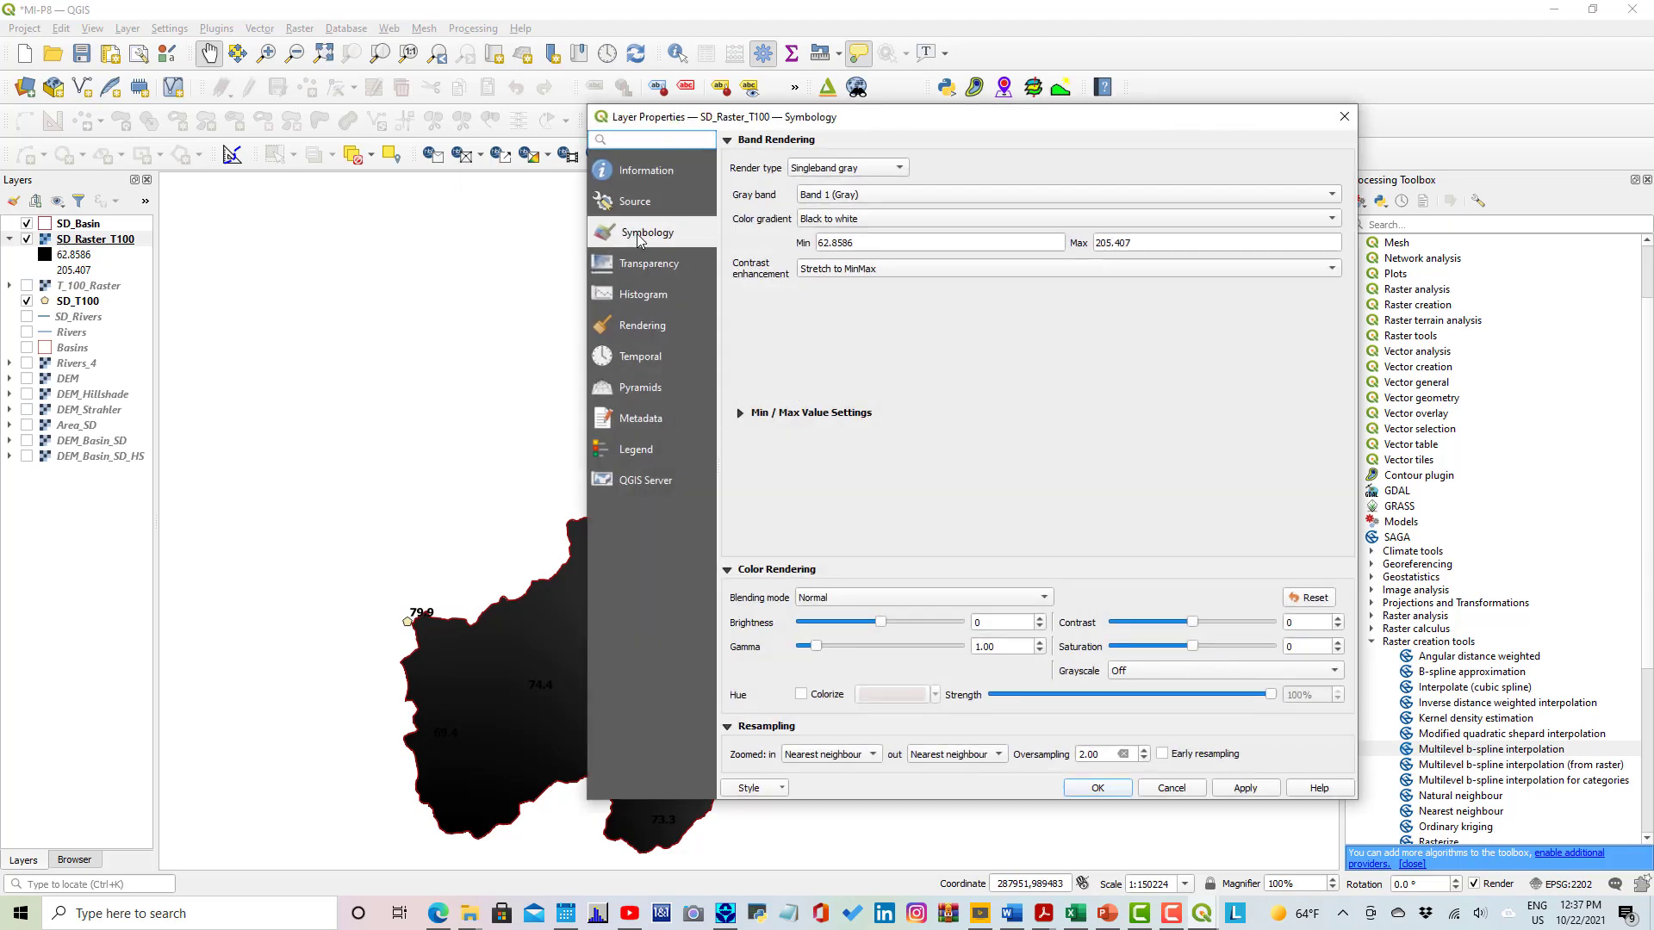
{"action": "left_click", "coordinate": [898, 168]}
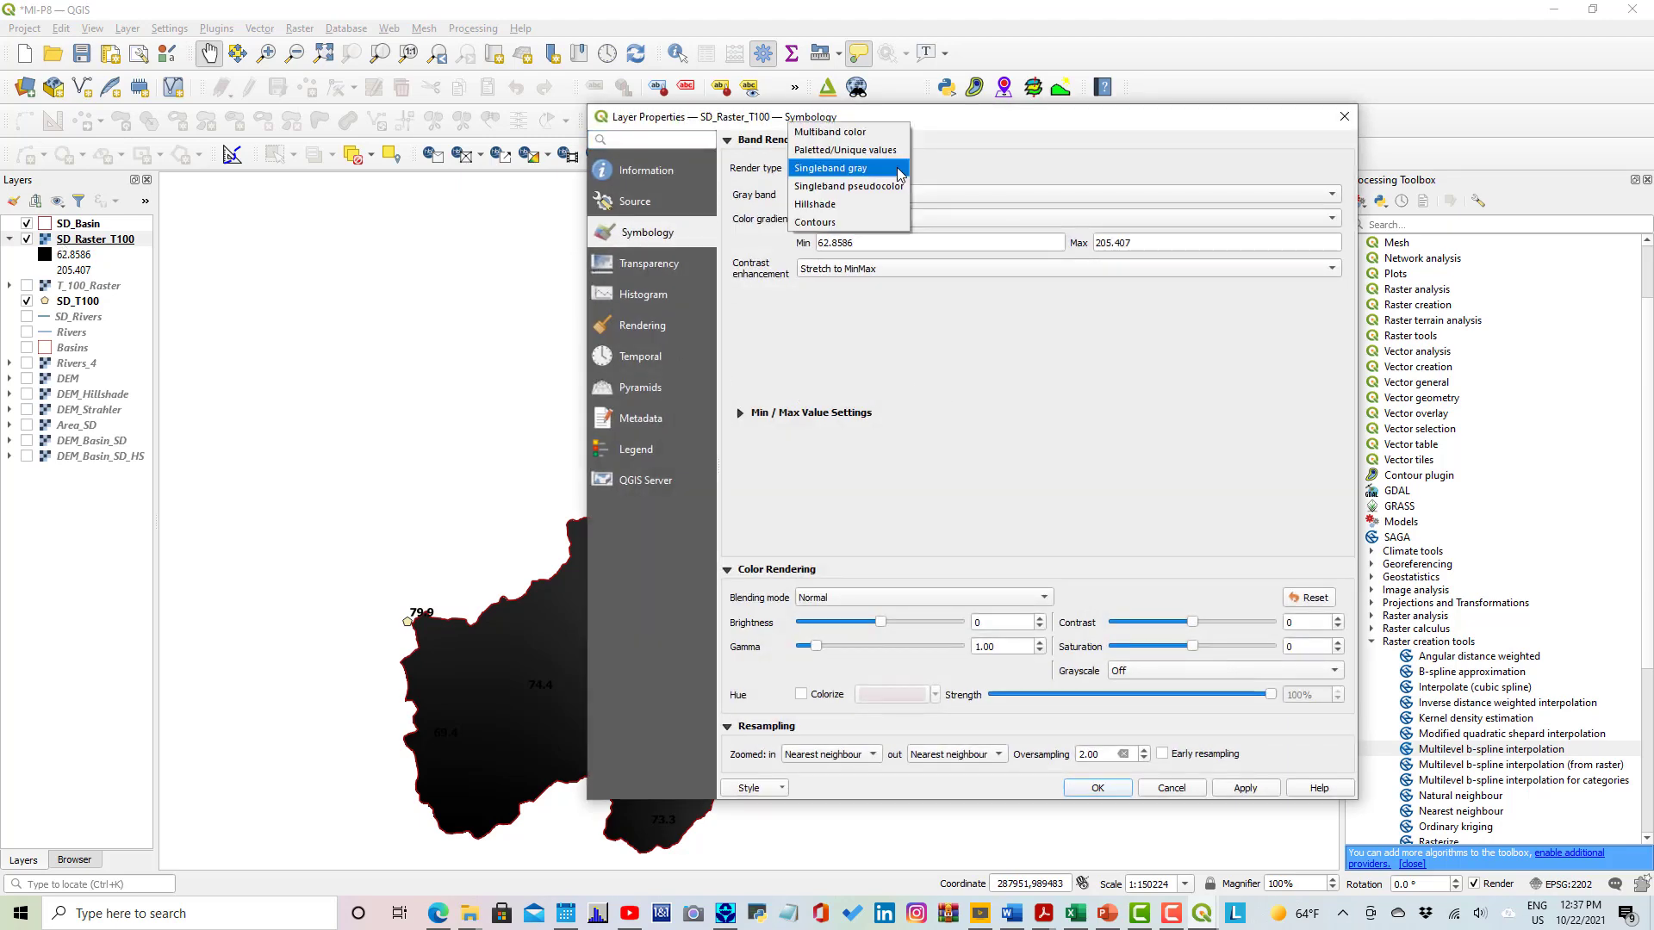
{"action": "left_click", "coordinate": [861, 187]}
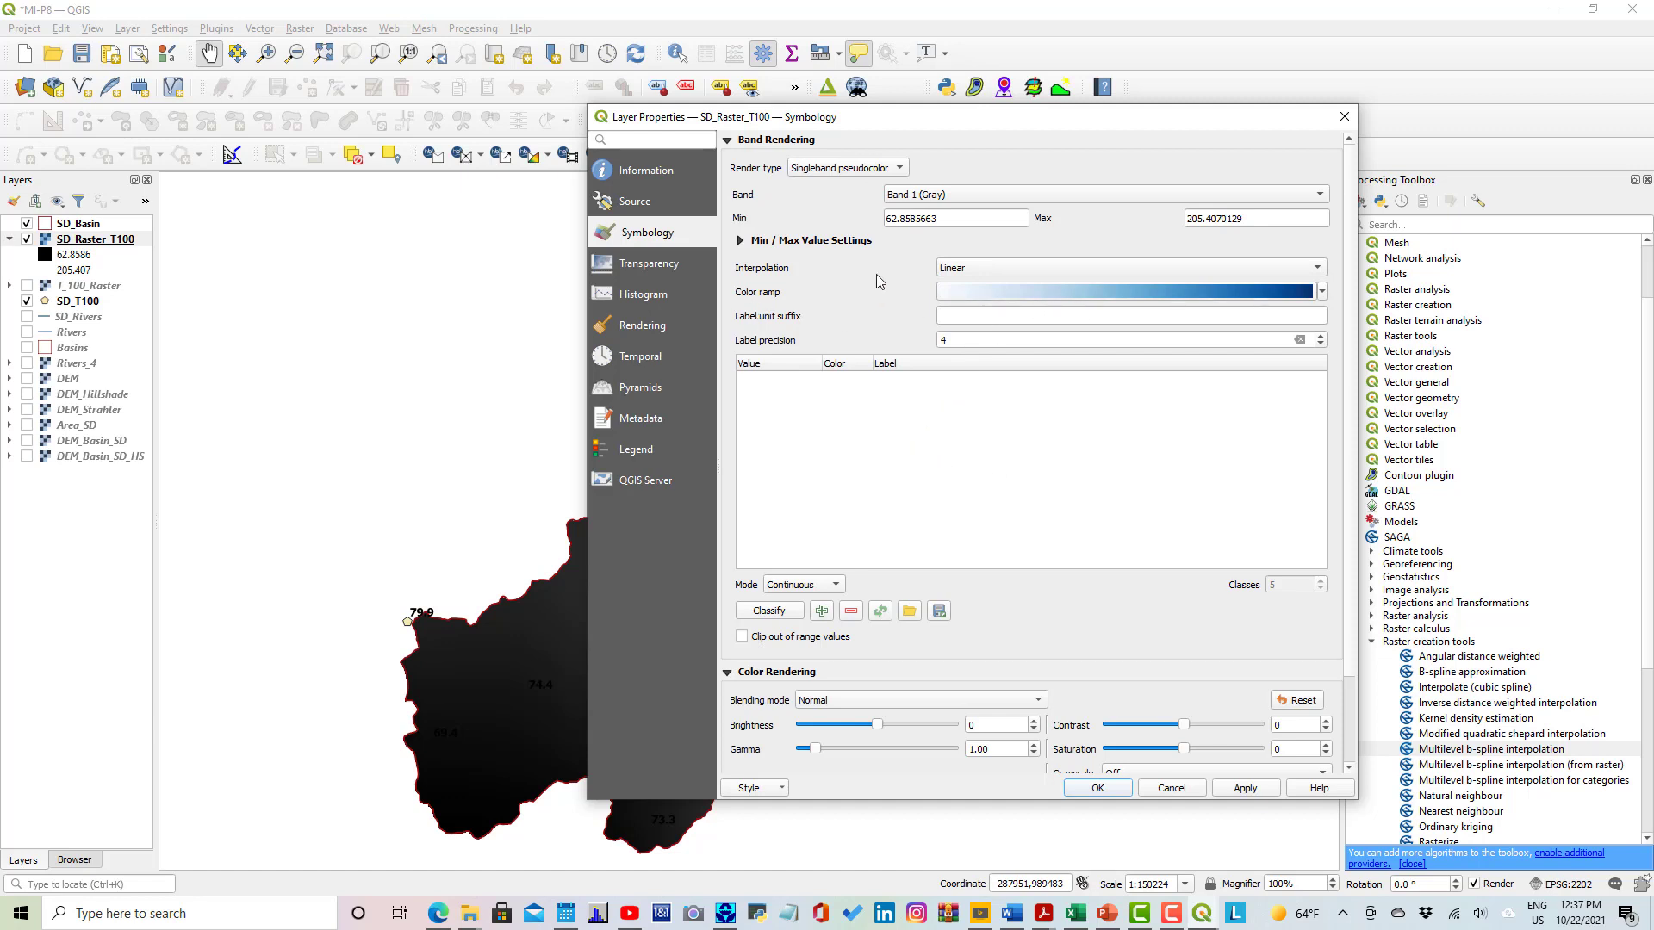
Set the SD_Raster_T100 color range to a minimum of 60 and a maximum of 200.
{"action": "left_click_drag", "start_coordinate": [972, 221], "coordinate": [821, 217]}
{"action": "type", "text": "60"}
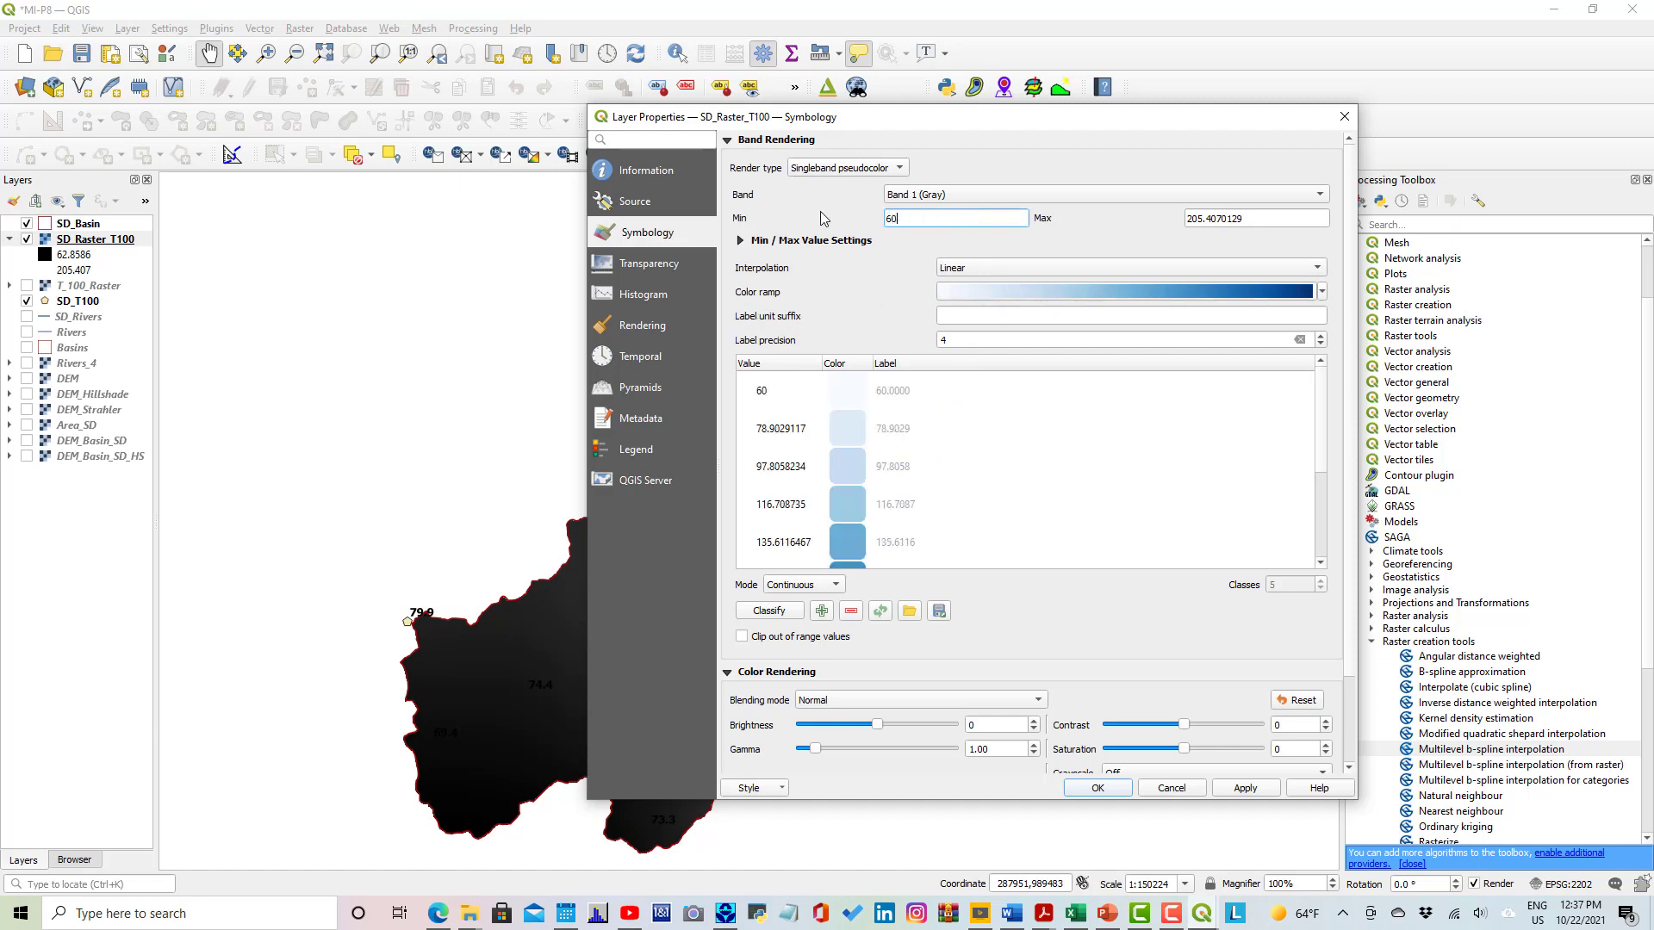
{"action": "left_click_drag", "start_coordinate": [1253, 216], "coordinate": [1122, 207]}
{"action": "type", "text": "200"}
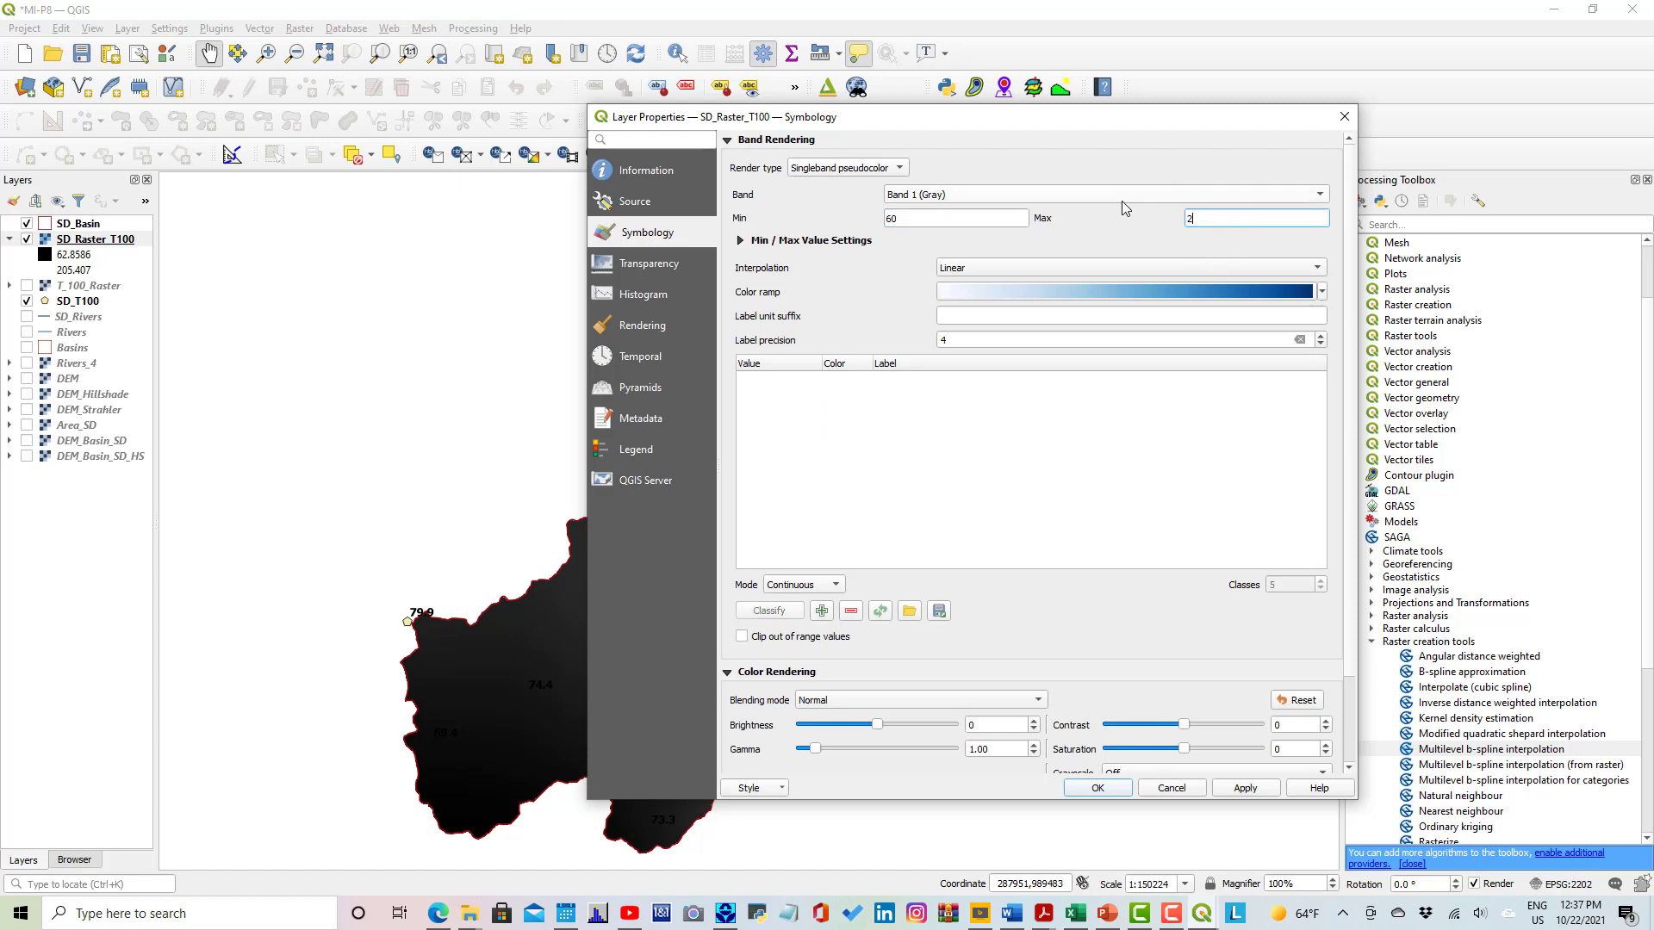
Classify the SD_Raster_T100 colors in Equal Interval mode with 8 classes.
{"action": "left_click", "coordinate": [835, 585]}
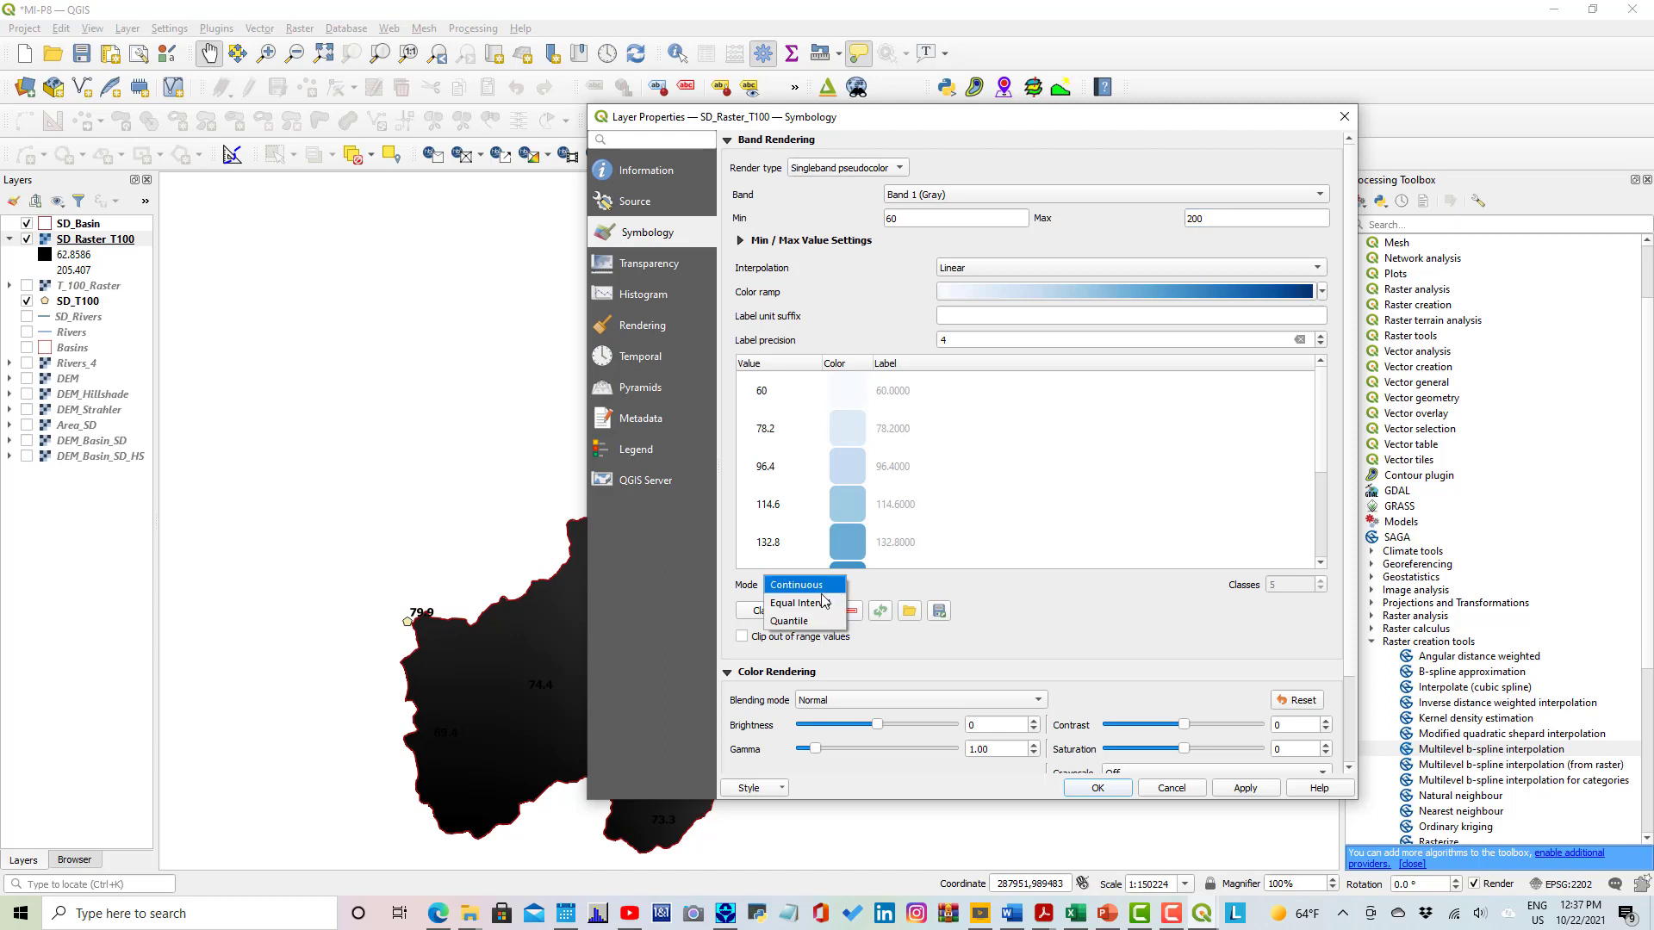
{"action": "left_click", "coordinate": [818, 604]}
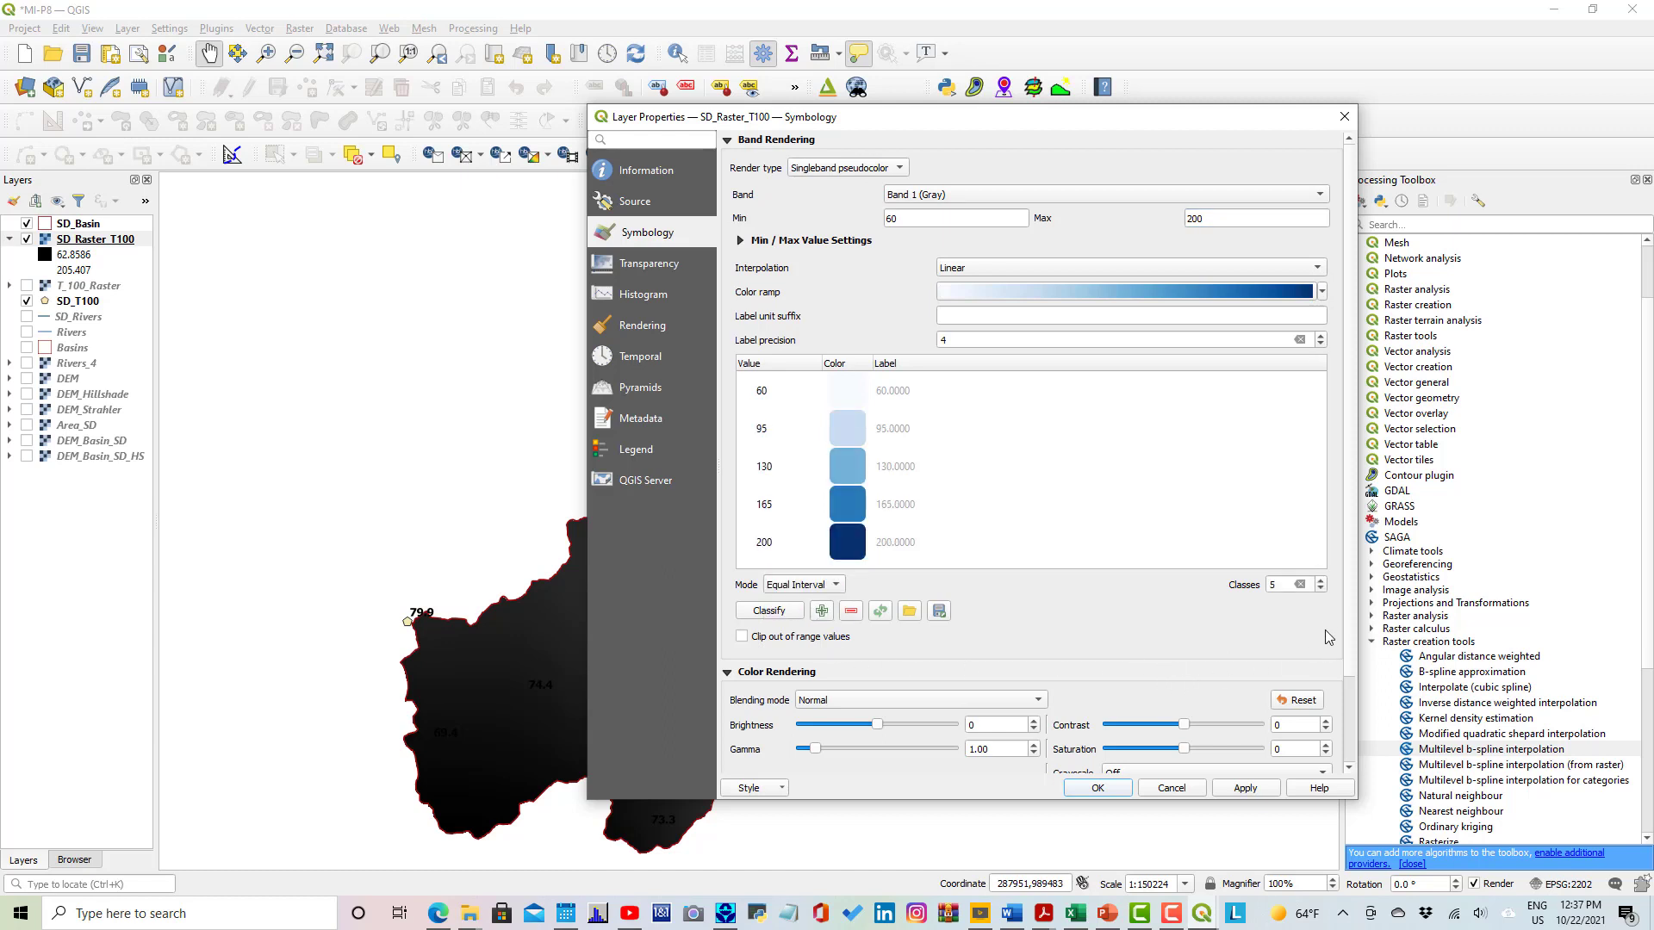
{"action": "left_click", "coordinate": [1320, 580]}
{"action": "left_click", "coordinate": [1320, 581]}
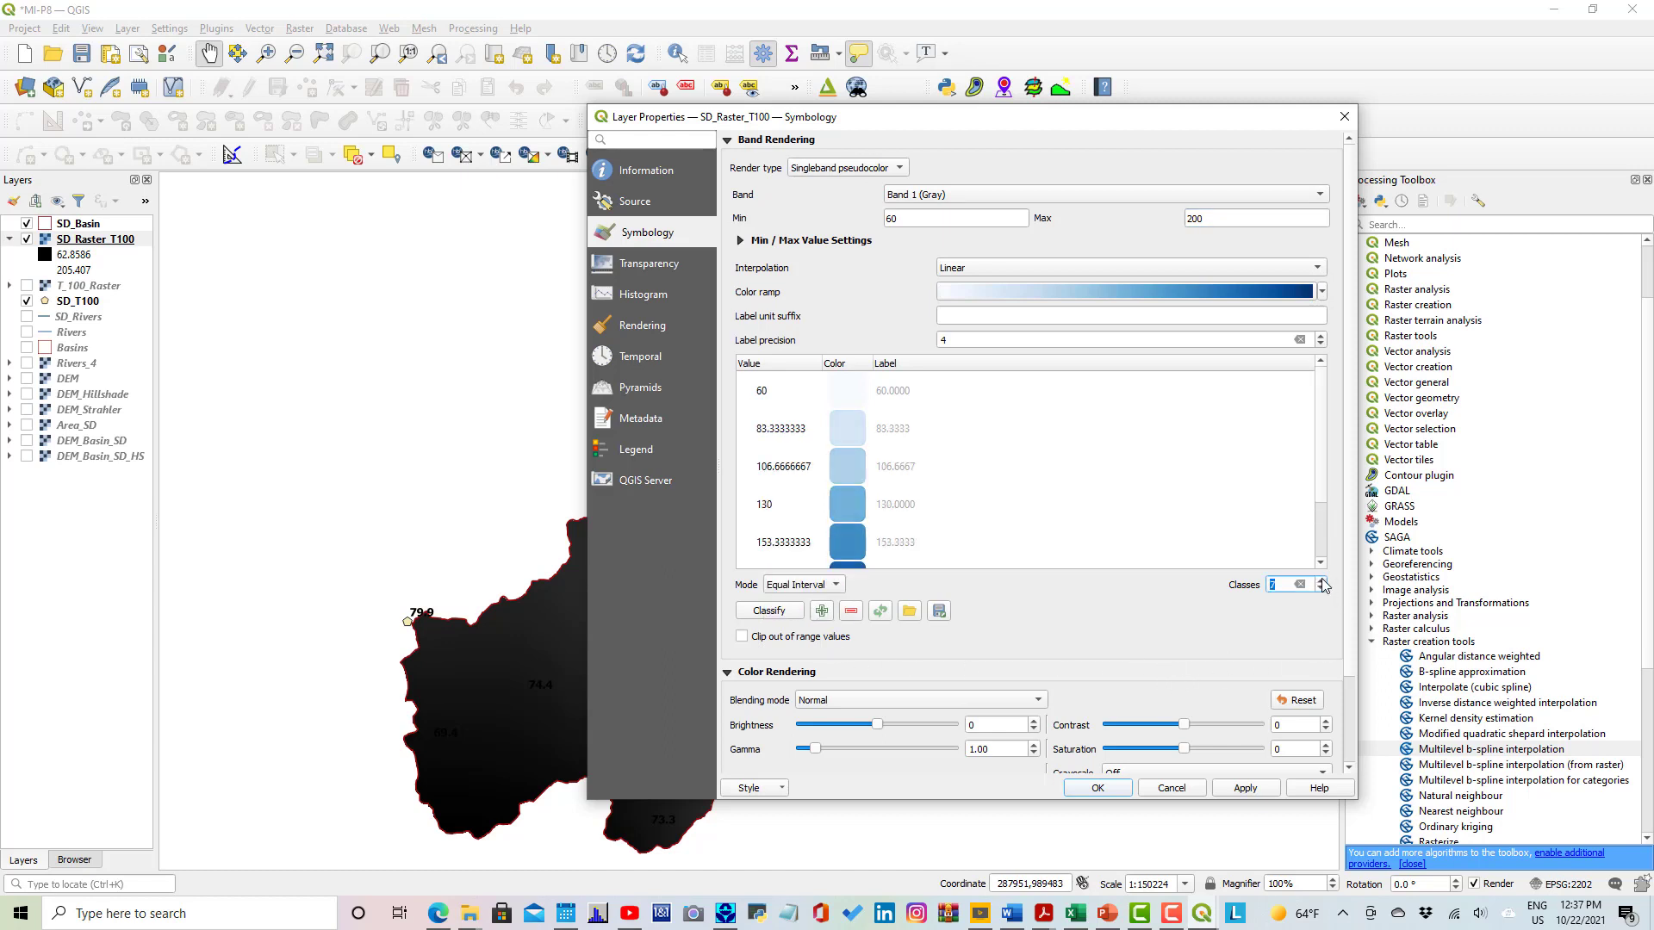
{"action": "left_click", "coordinate": [1321, 581]}
{"action": "left_click", "coordinate": [1210, 647]}
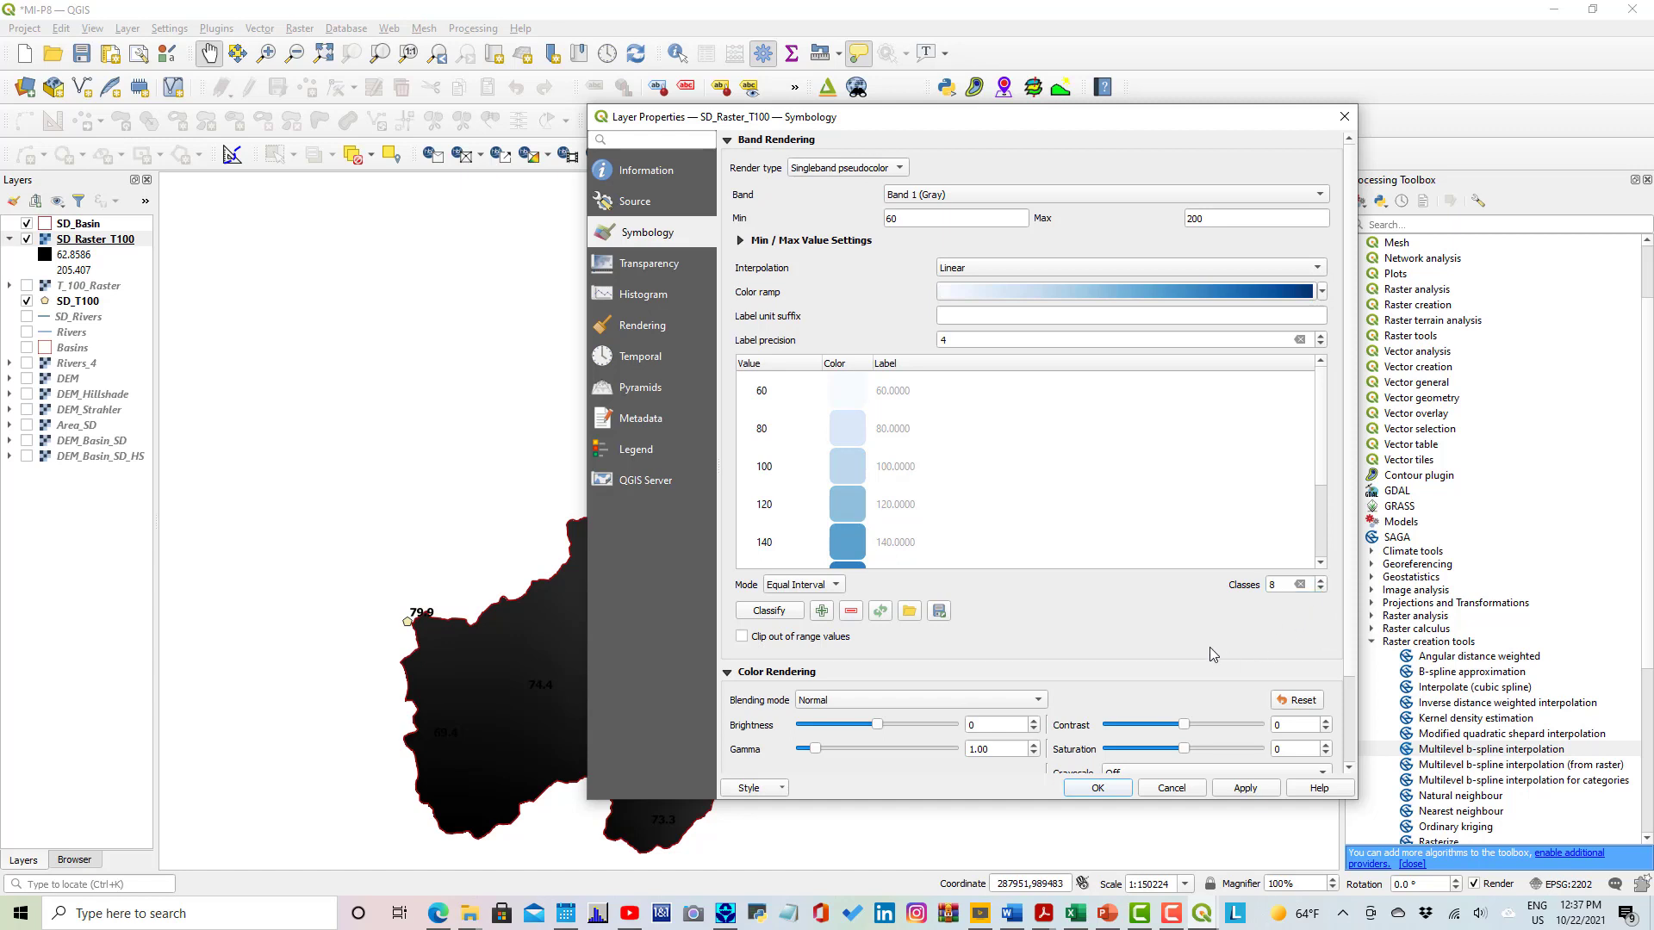
Apply the SD_Raster_T100 symbology, close the layer properties, and switch to the M1-P8 PowerPoint presentation.
{"action": "left_click", "coordinate": [1246, 788]}
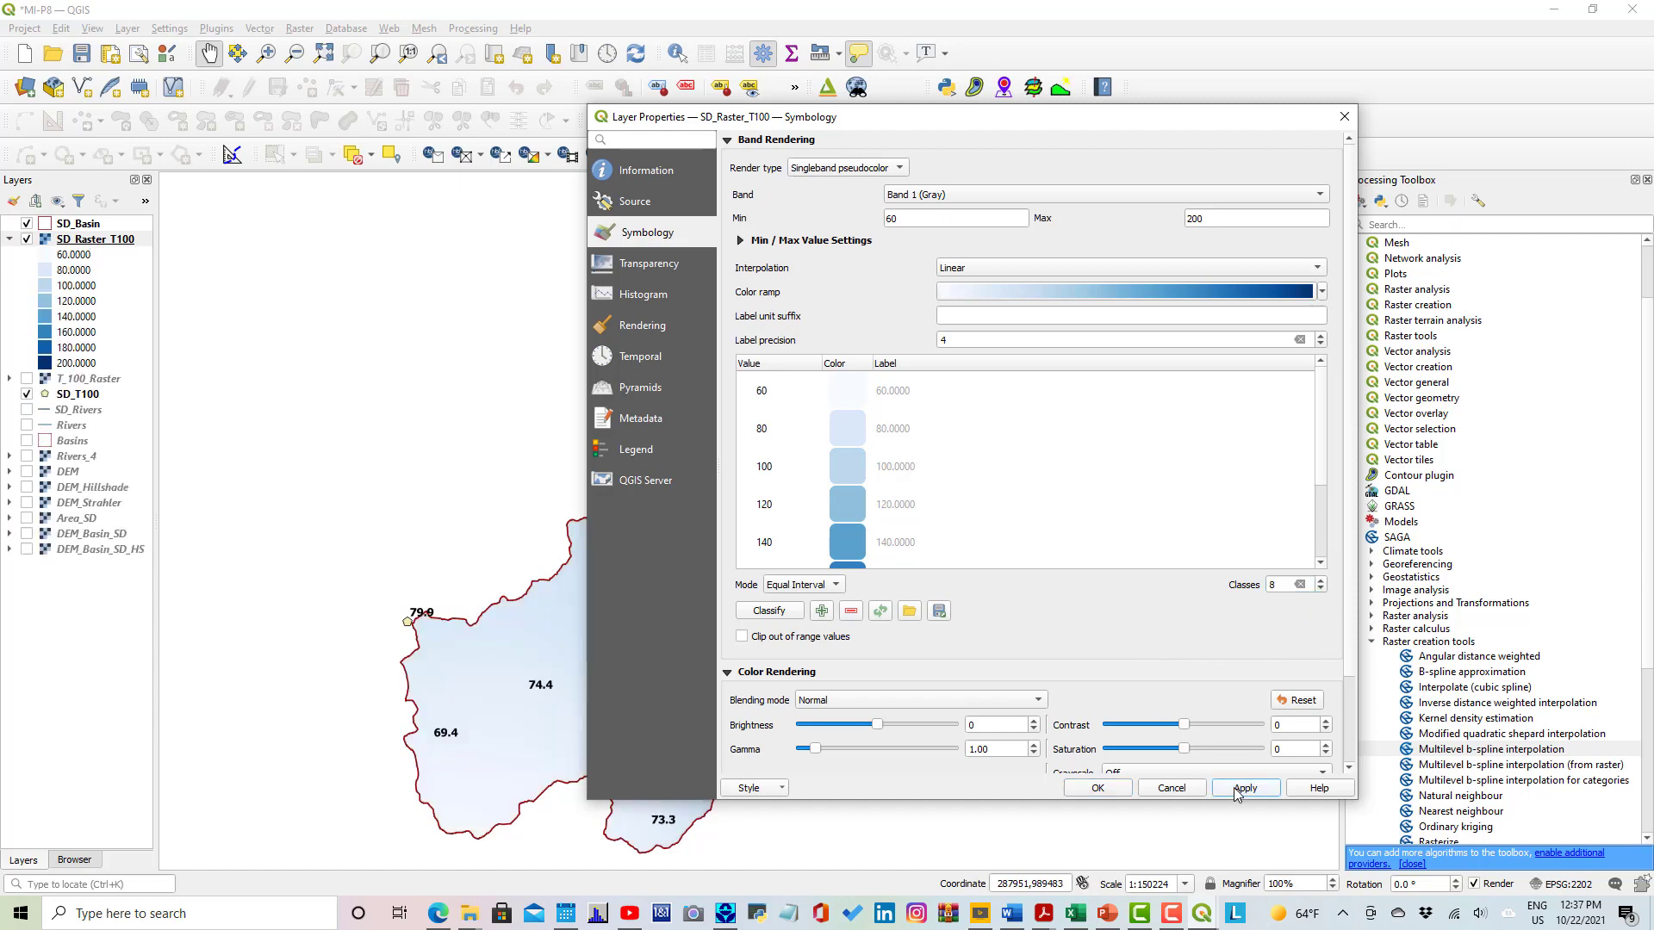
{"action": "left_click", "coordinate": [1097, 788]}
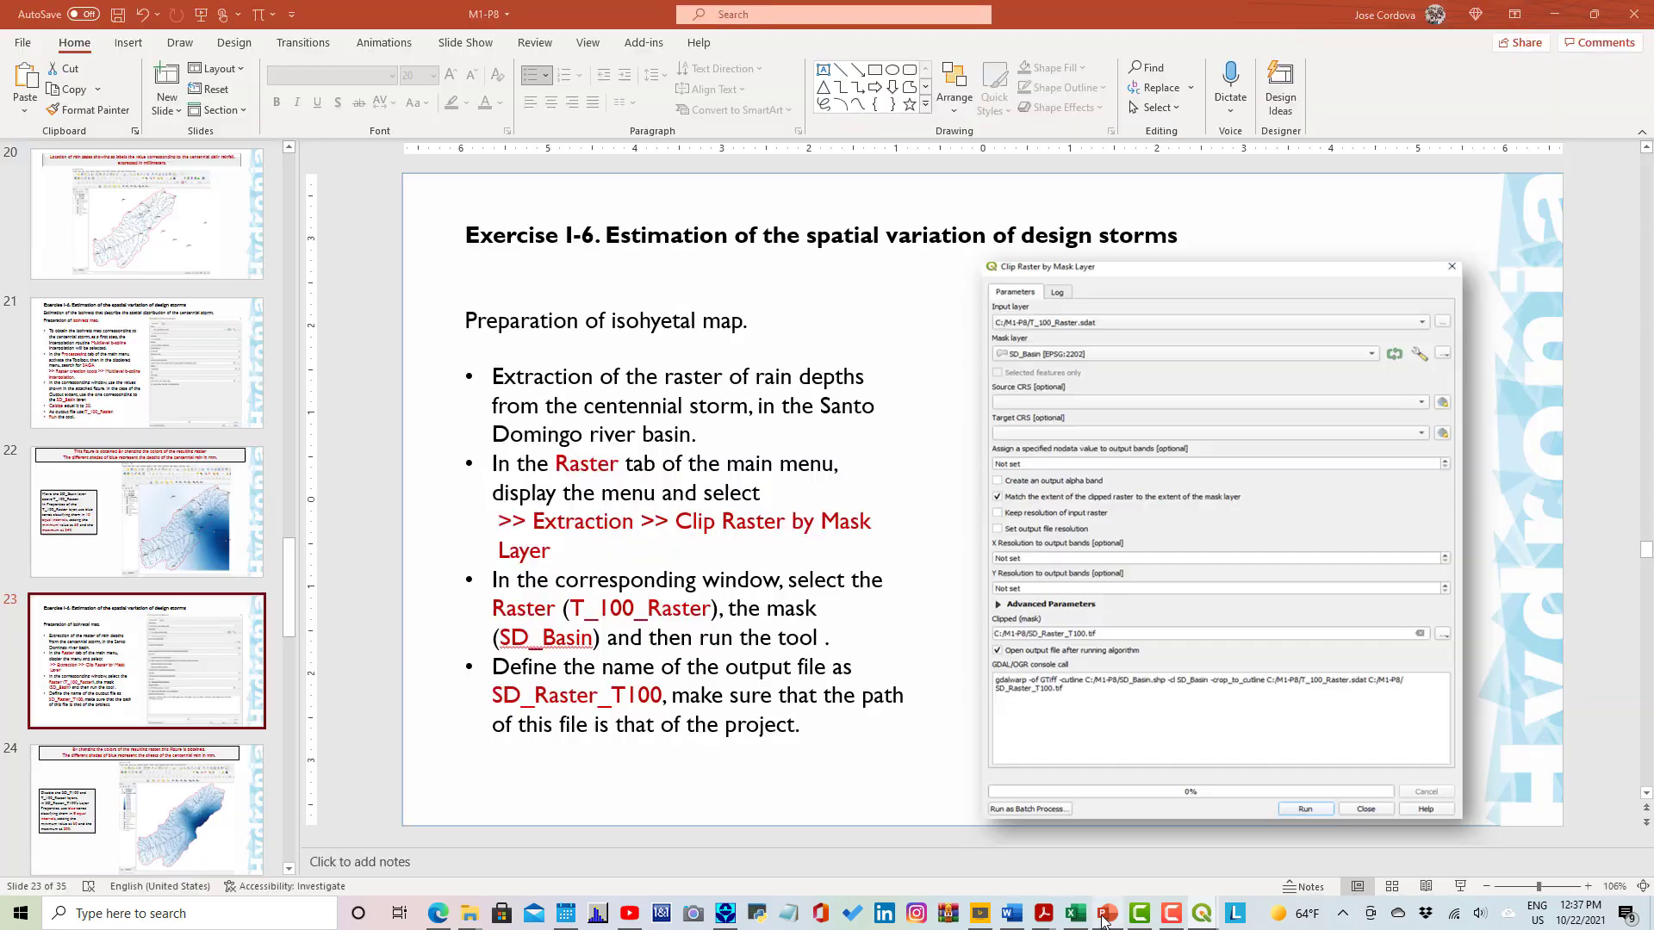
{"action": "left_click", "coordinate": [1107, 913]}
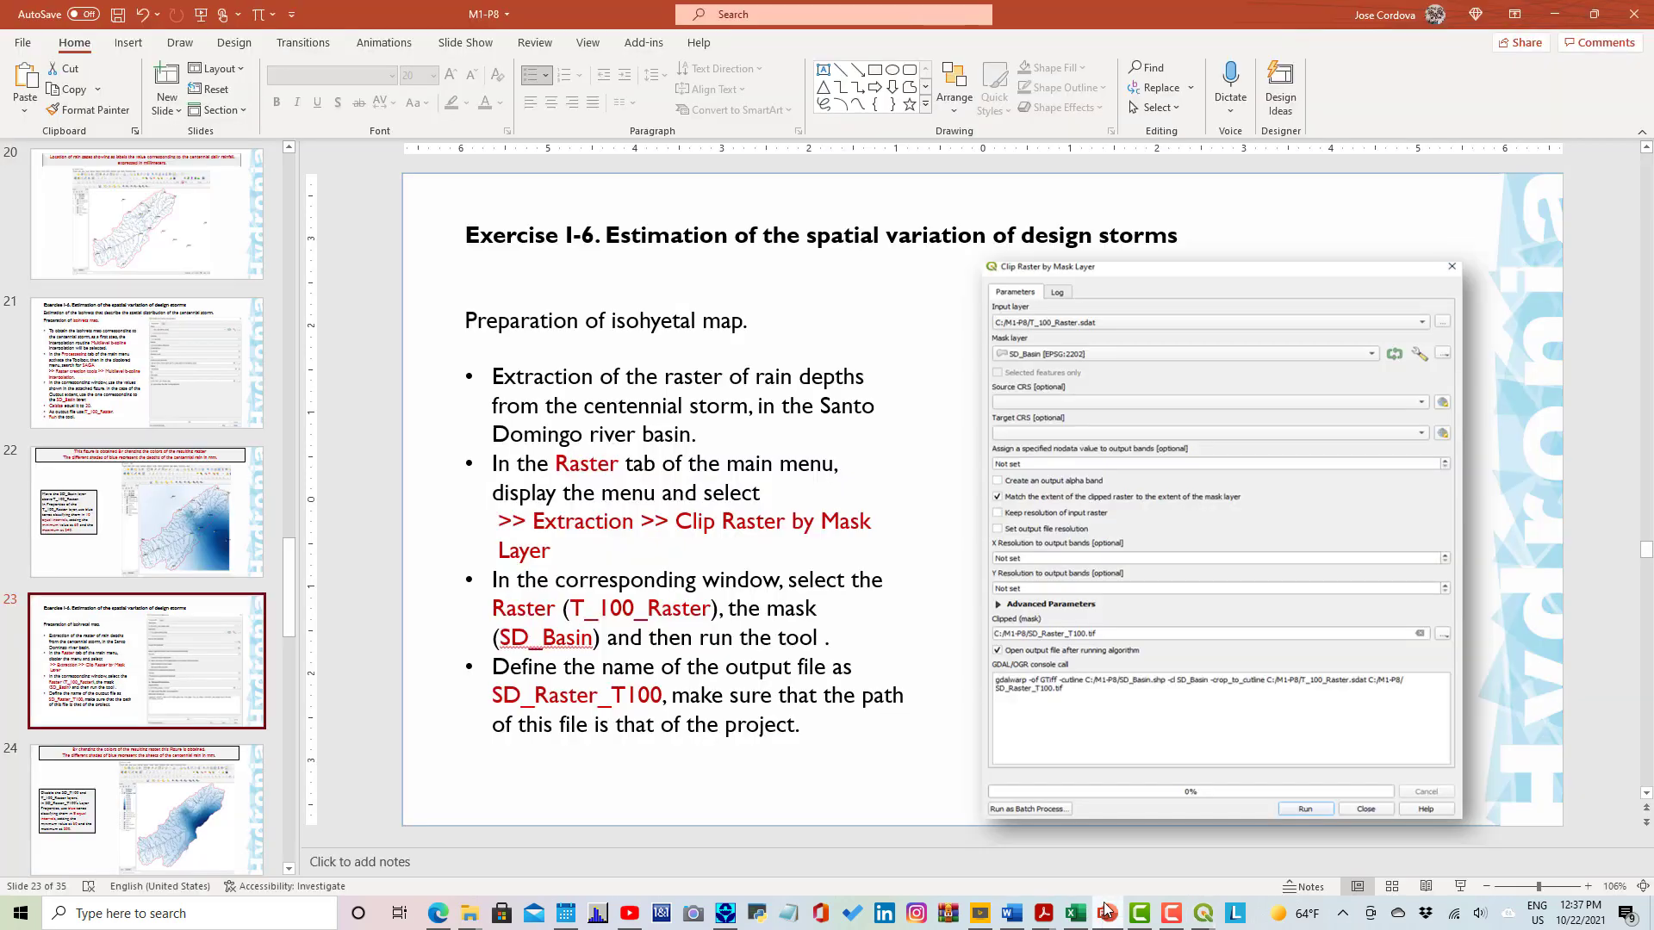
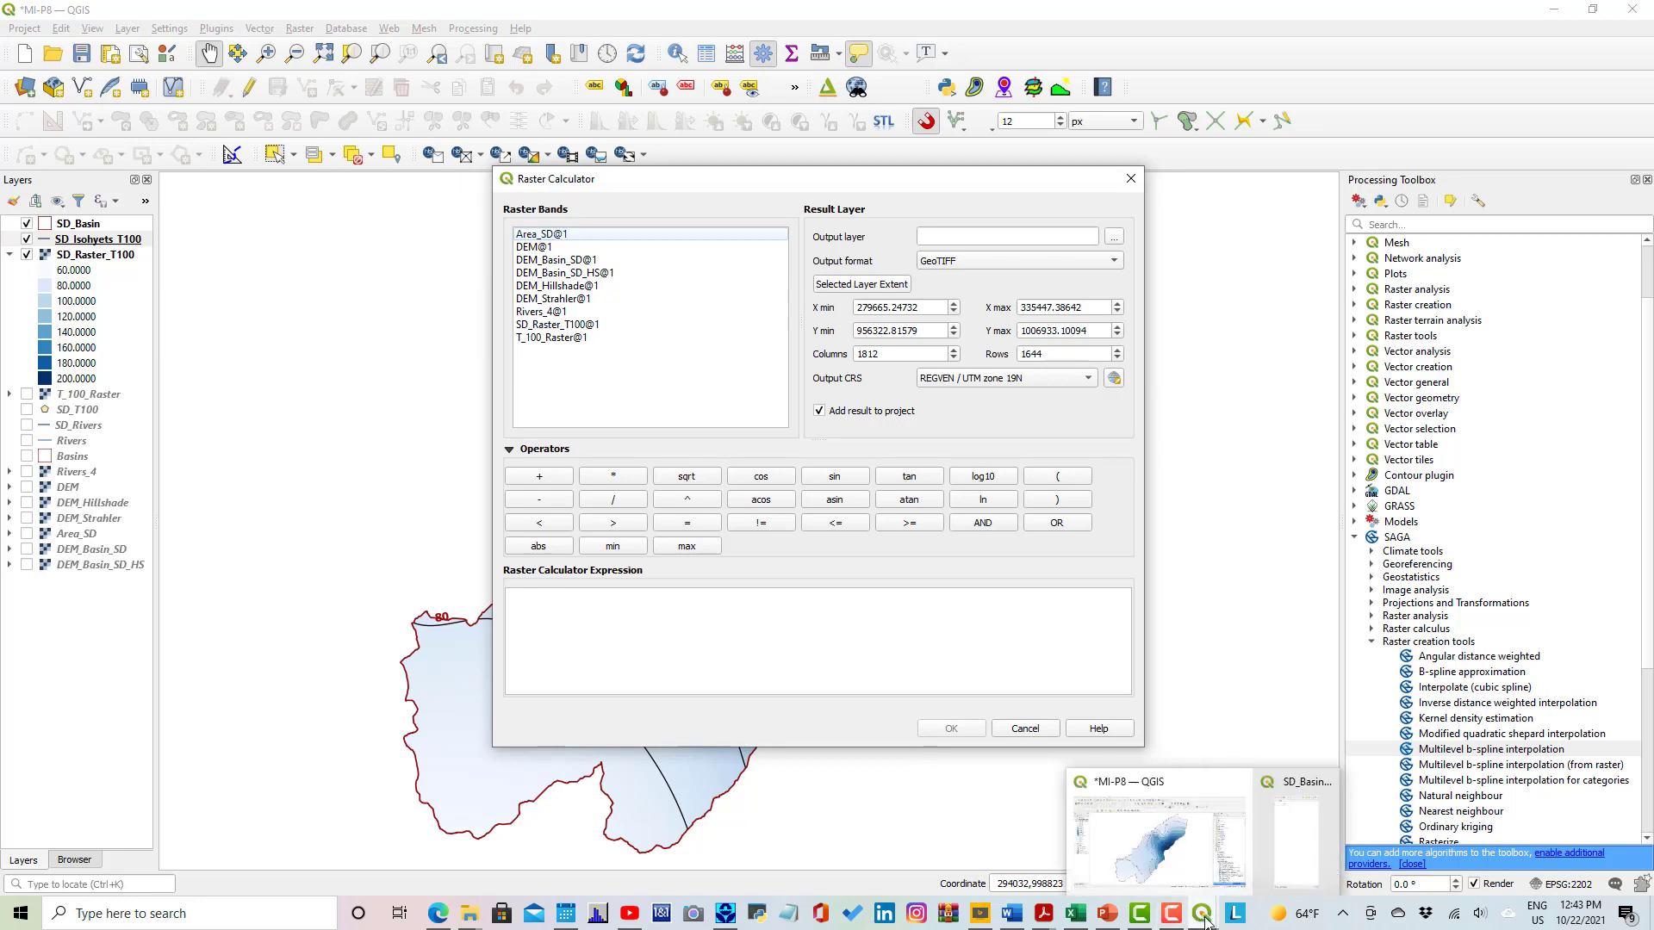
Following the Raster Calculator slide in PowerPoint, build the QGIS expression "SD_Raster_T100@1" / 192.8 and use the selected layer's extent for the result.
{"action": "left_click", "coordinate": [1110, 915]}
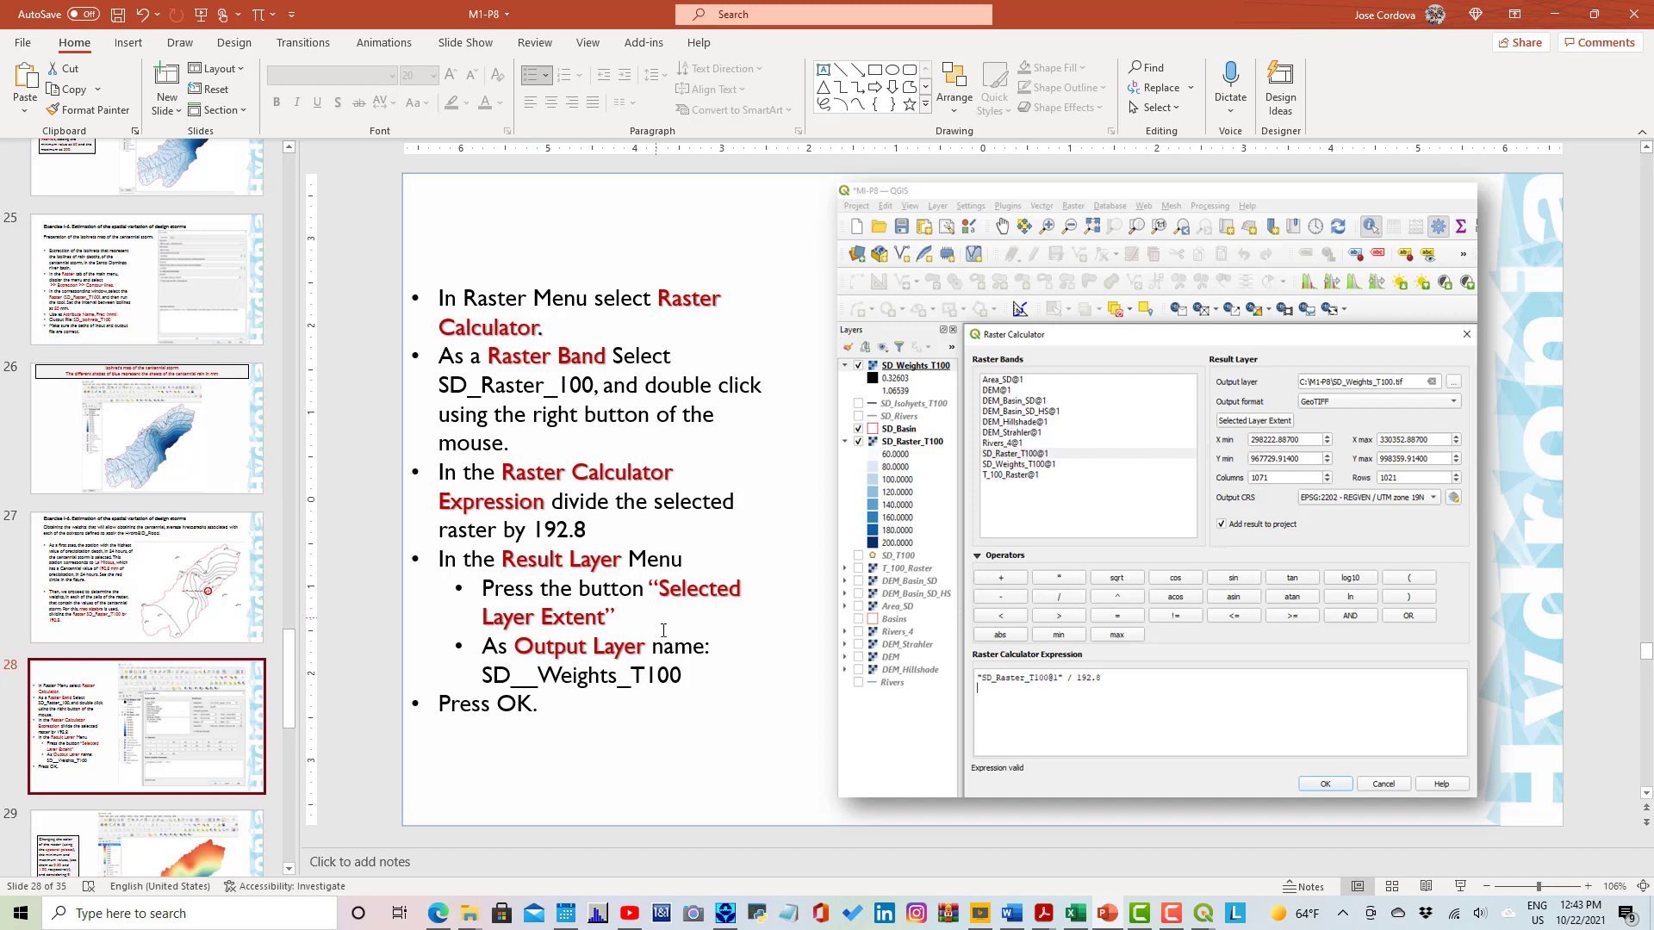
{"action": "mouse_move", "coordinate": [1200, 919]}
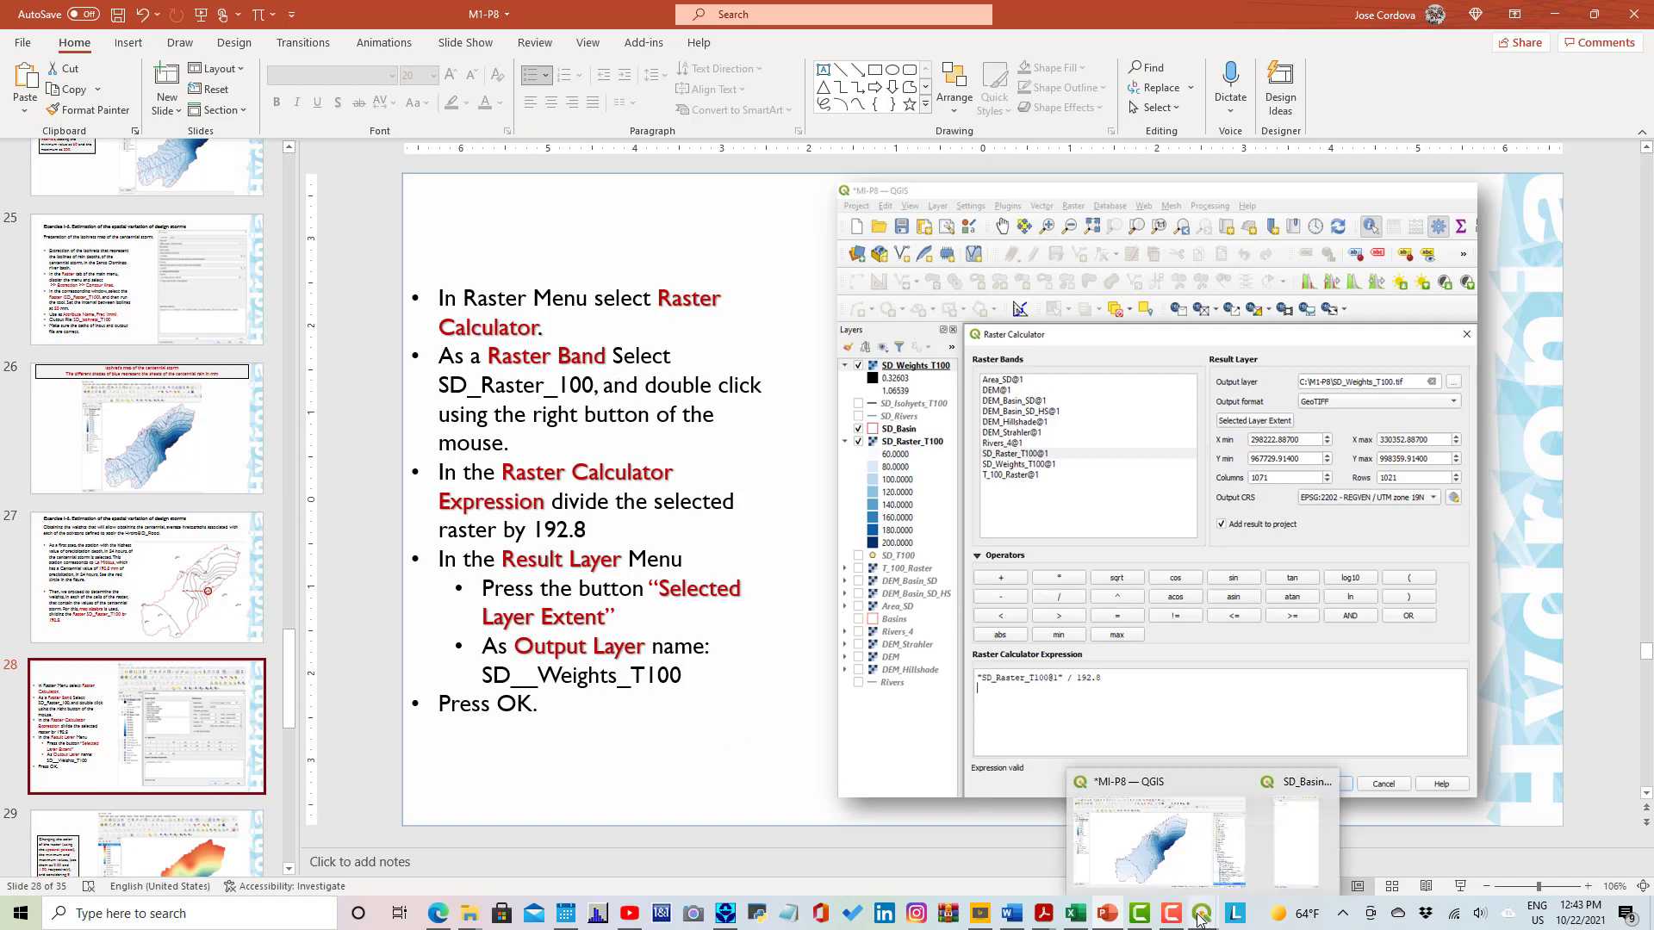
{"action": "left_click", "coordinate": [1161, 871]}
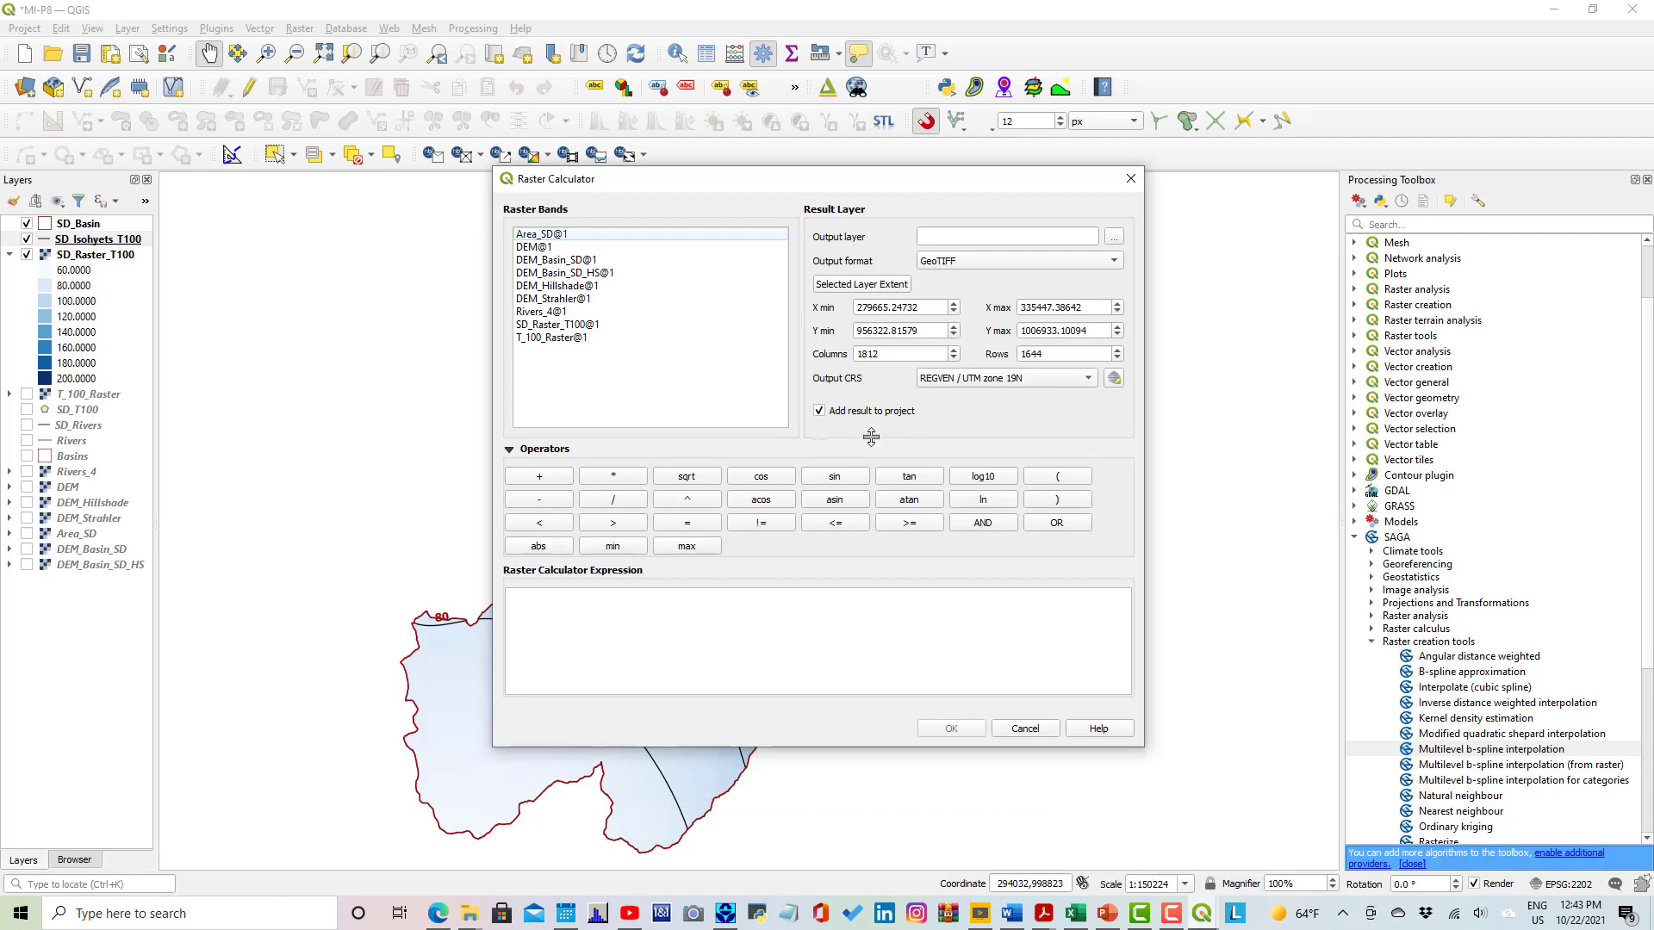
{"action": "double_click", "coordinate": [545, 325]}
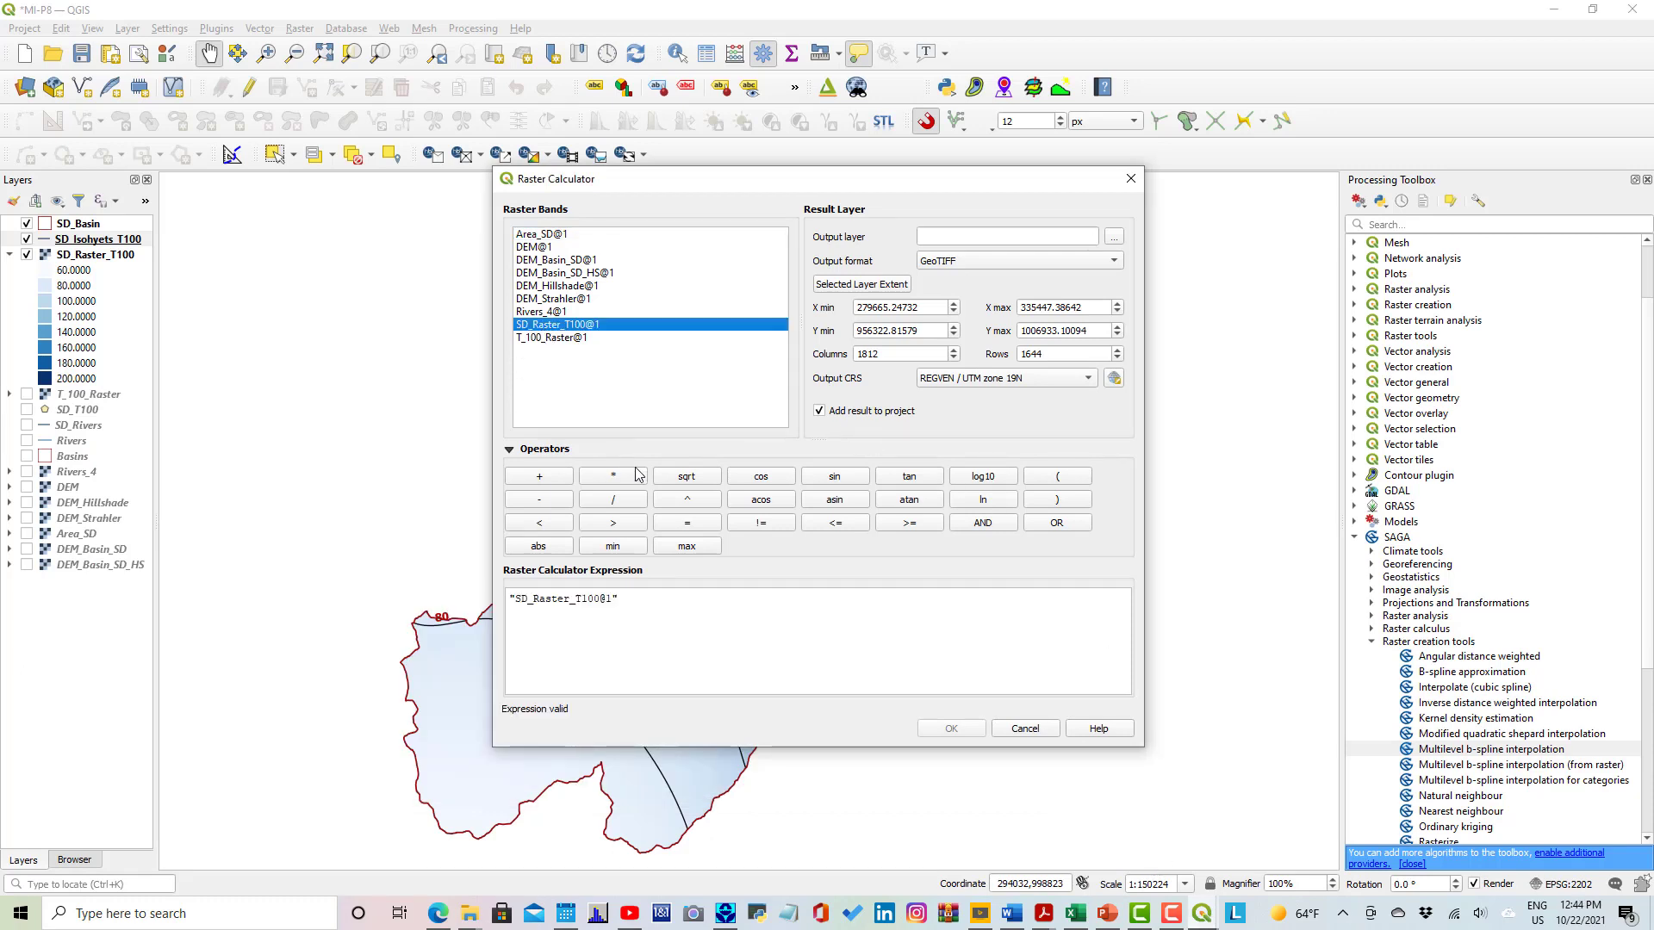
{"action": "left_click", "coordinate": [625, 600]}
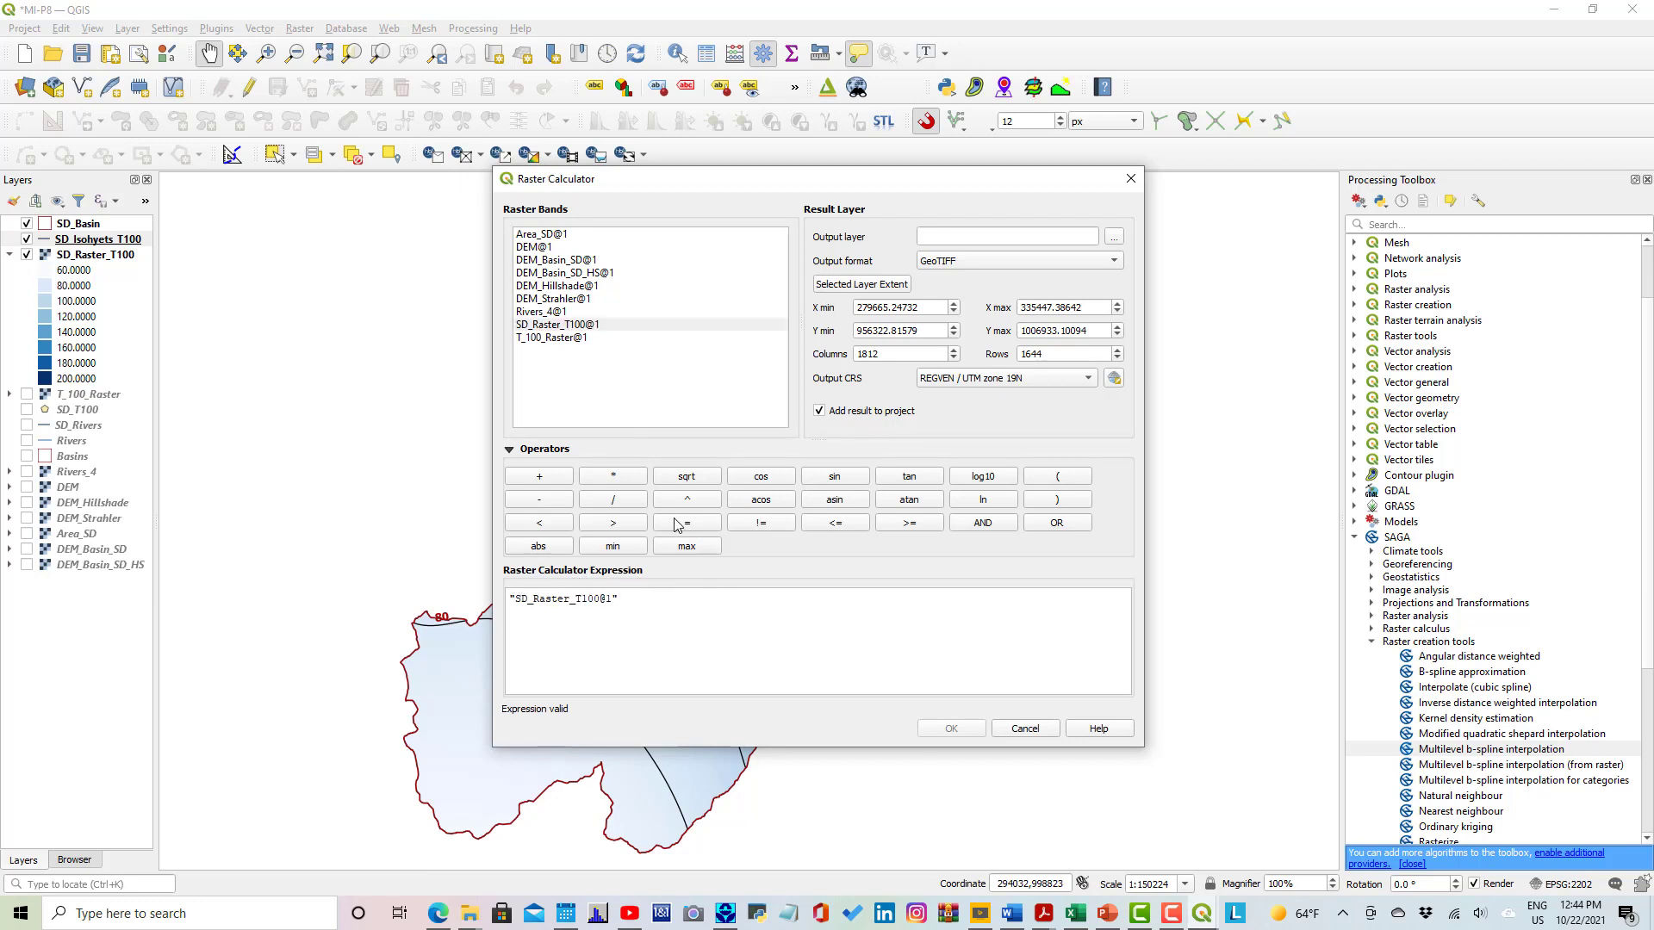
{"action": "left_click", "coordinate": [616, 498]}
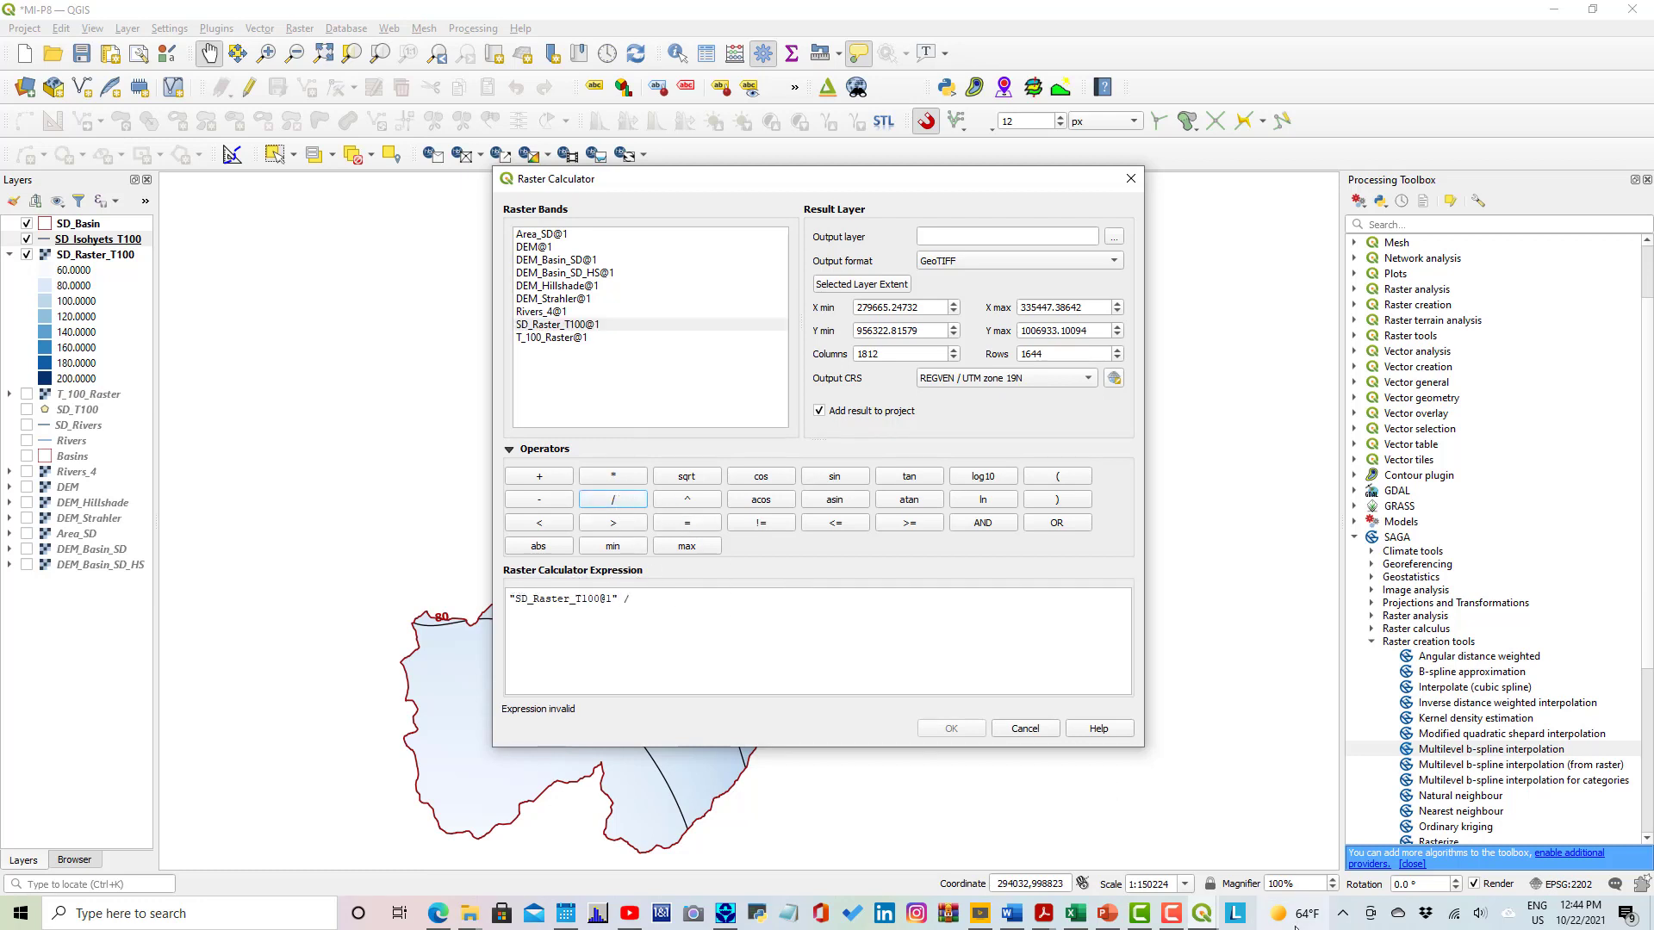
{"action": "left_click", "coordinate": [1097, 919]}
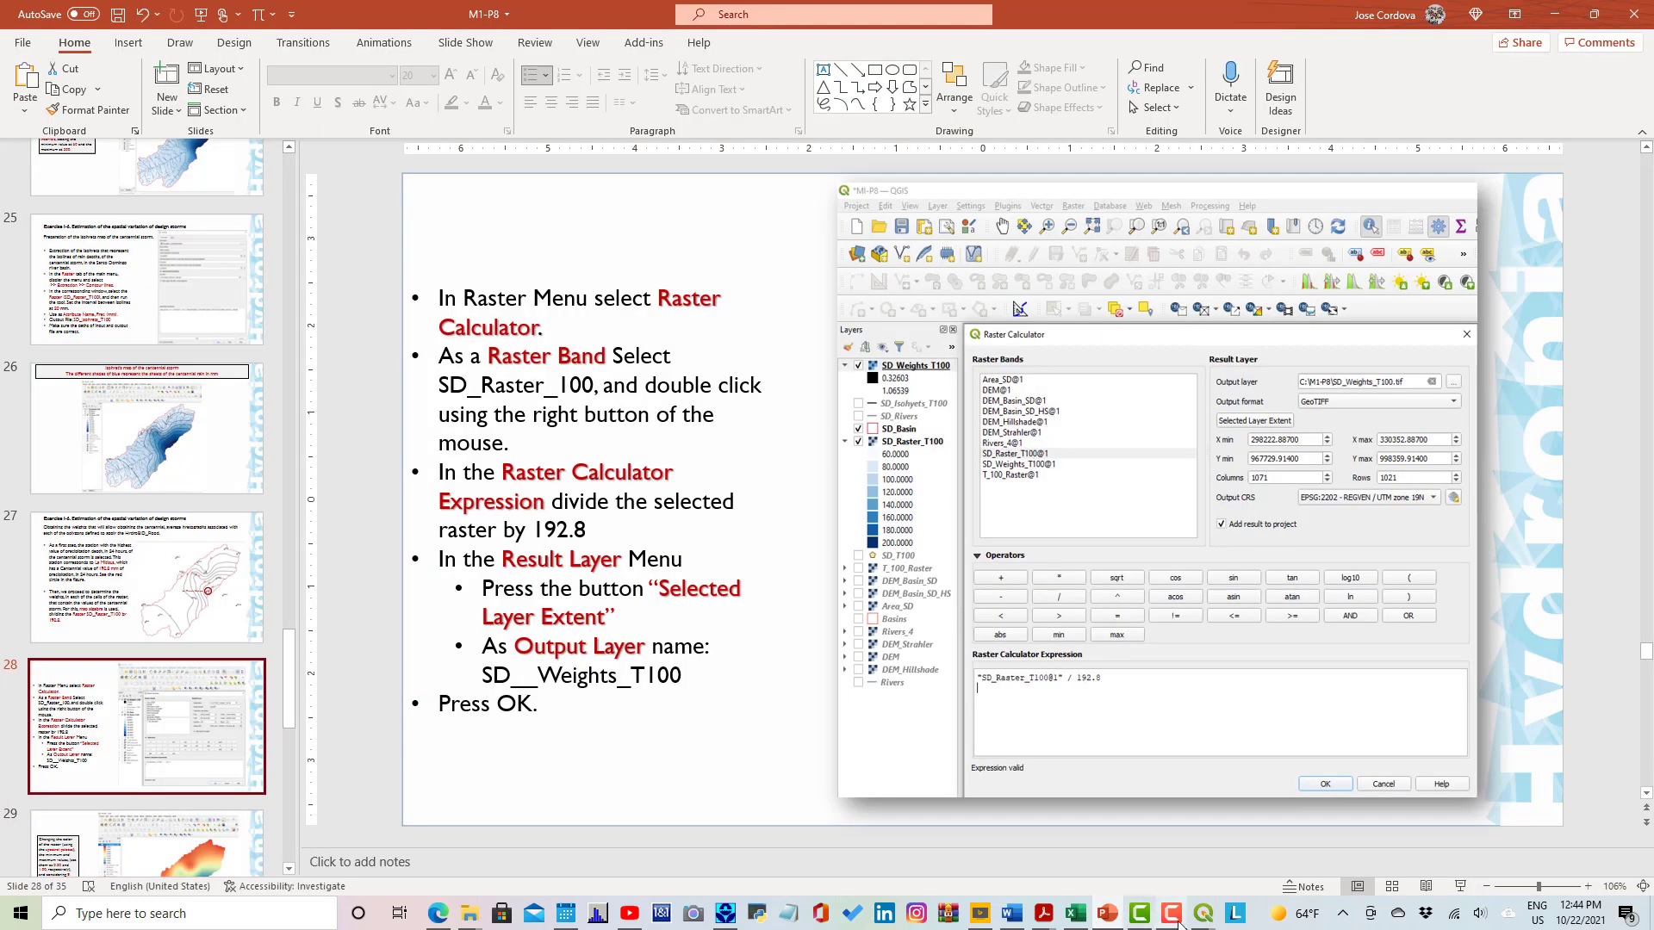
{"action": "mouse_move", "coordinate": [1209, 906]}
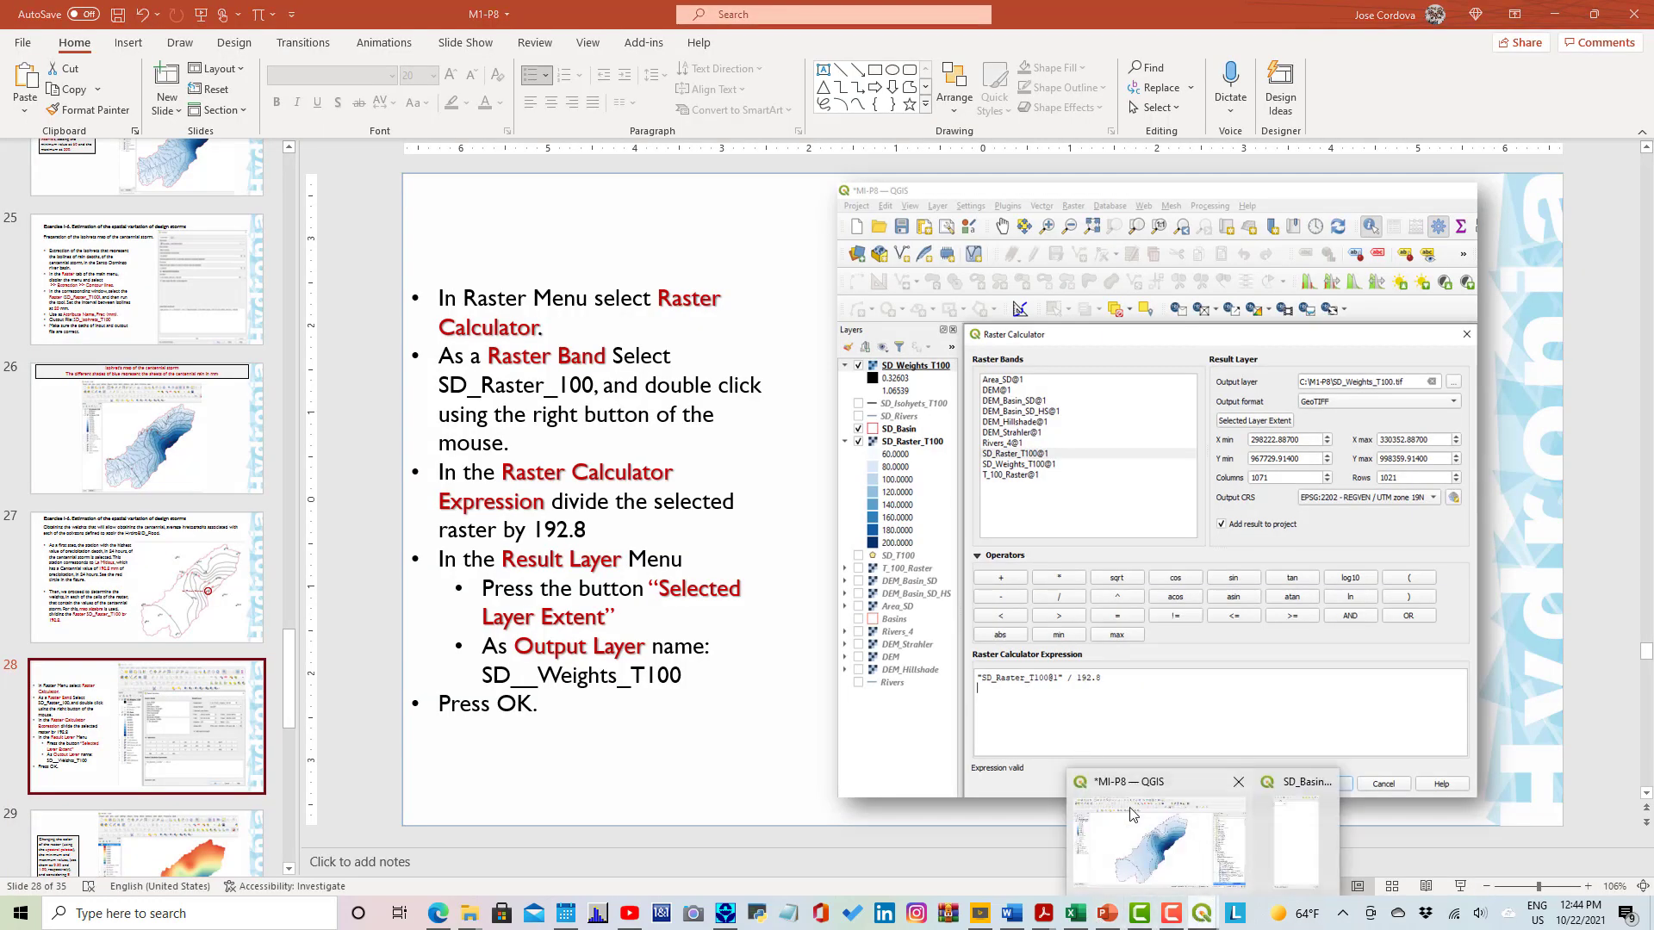
{"action": "left_click", "coordinate": [1139, 839]}
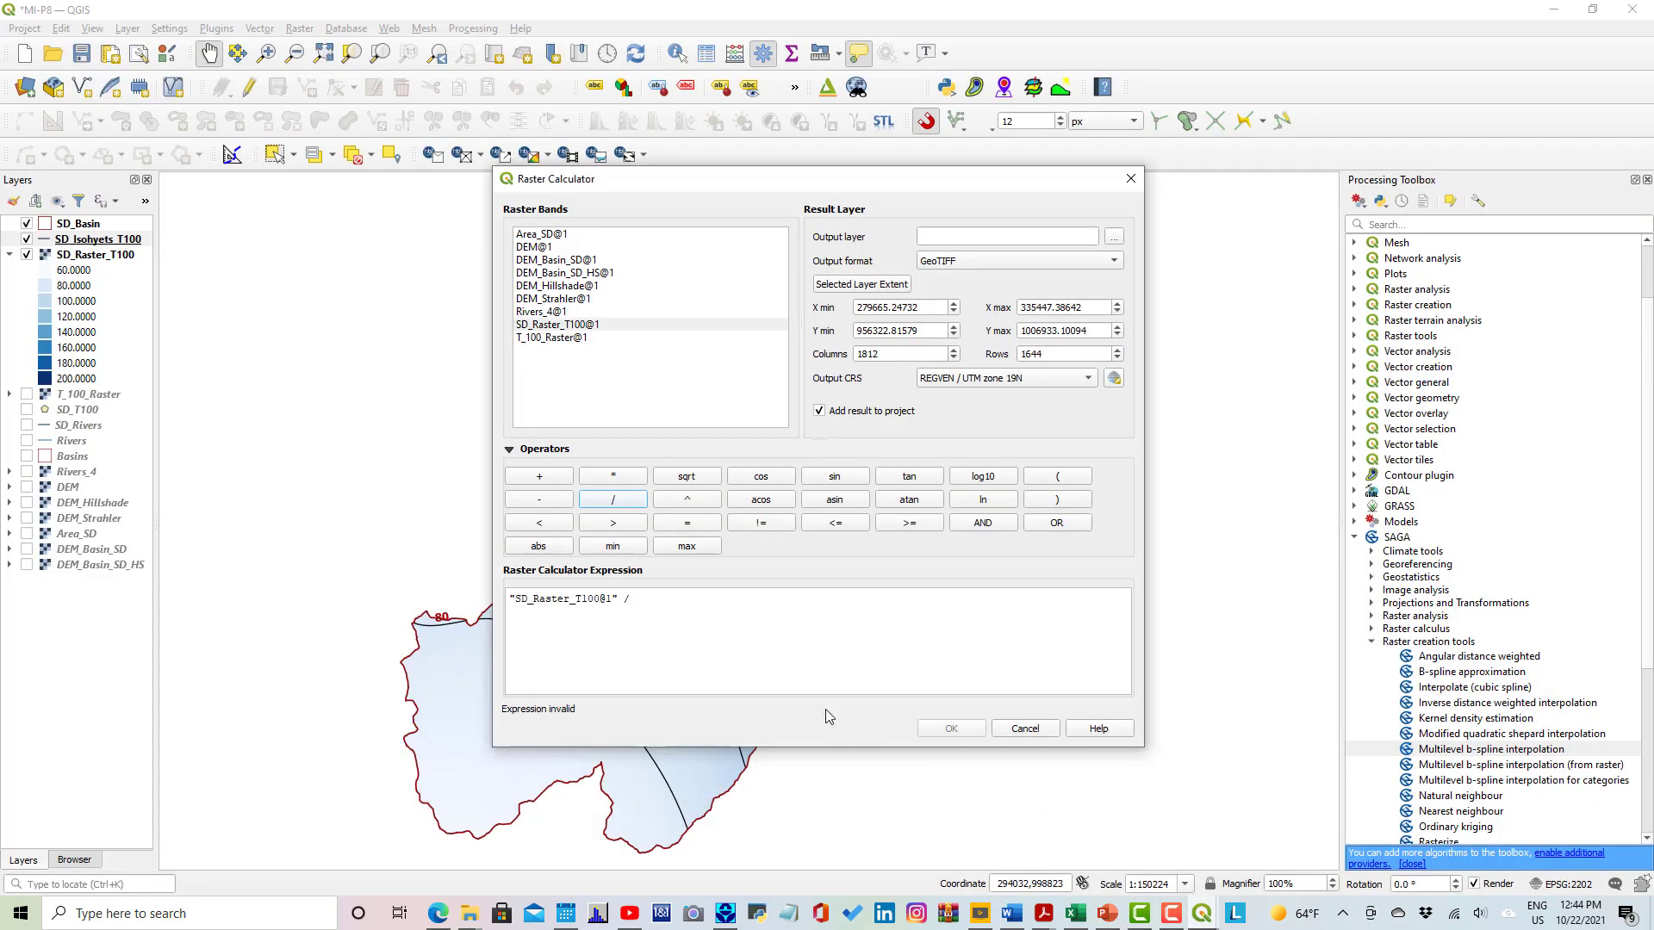
{"action": "left_click", "coordinate": [662, 597]}
{"action": "type", "text": "192.8"}
{"action": "left_click", "coordinate": [832, 290]}
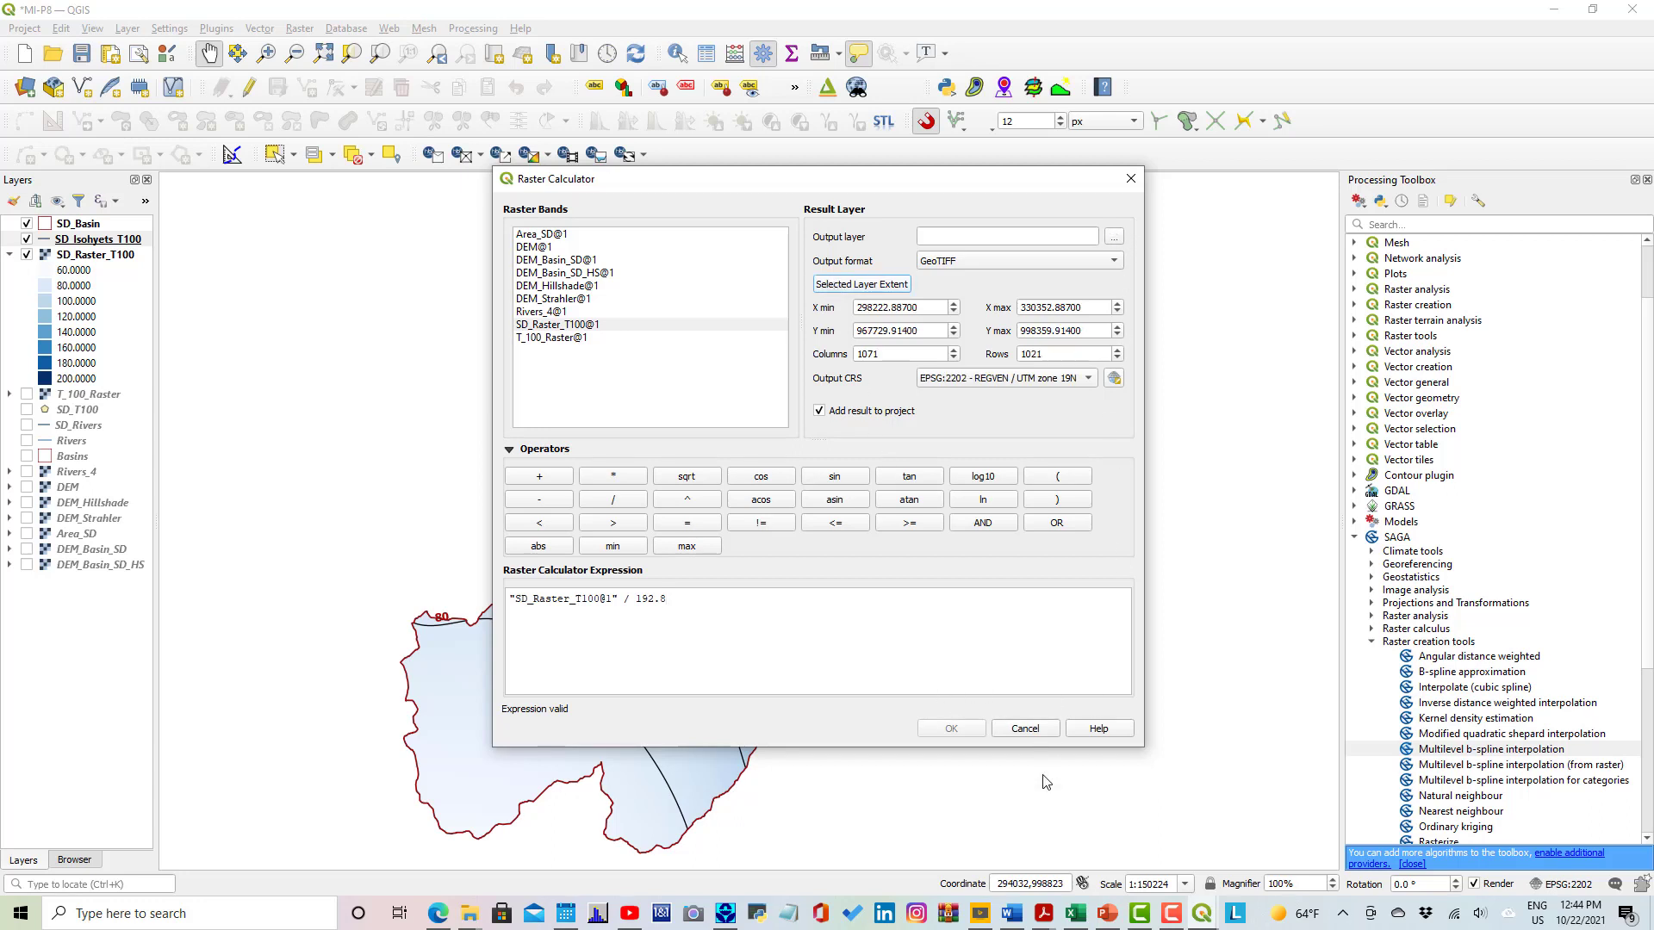
Name the Raster Calculator output SD_Weights_T100 in the M1-P8 folder and run the calculation.
{"action": "left_click", "coordinate": [1106, 914]}
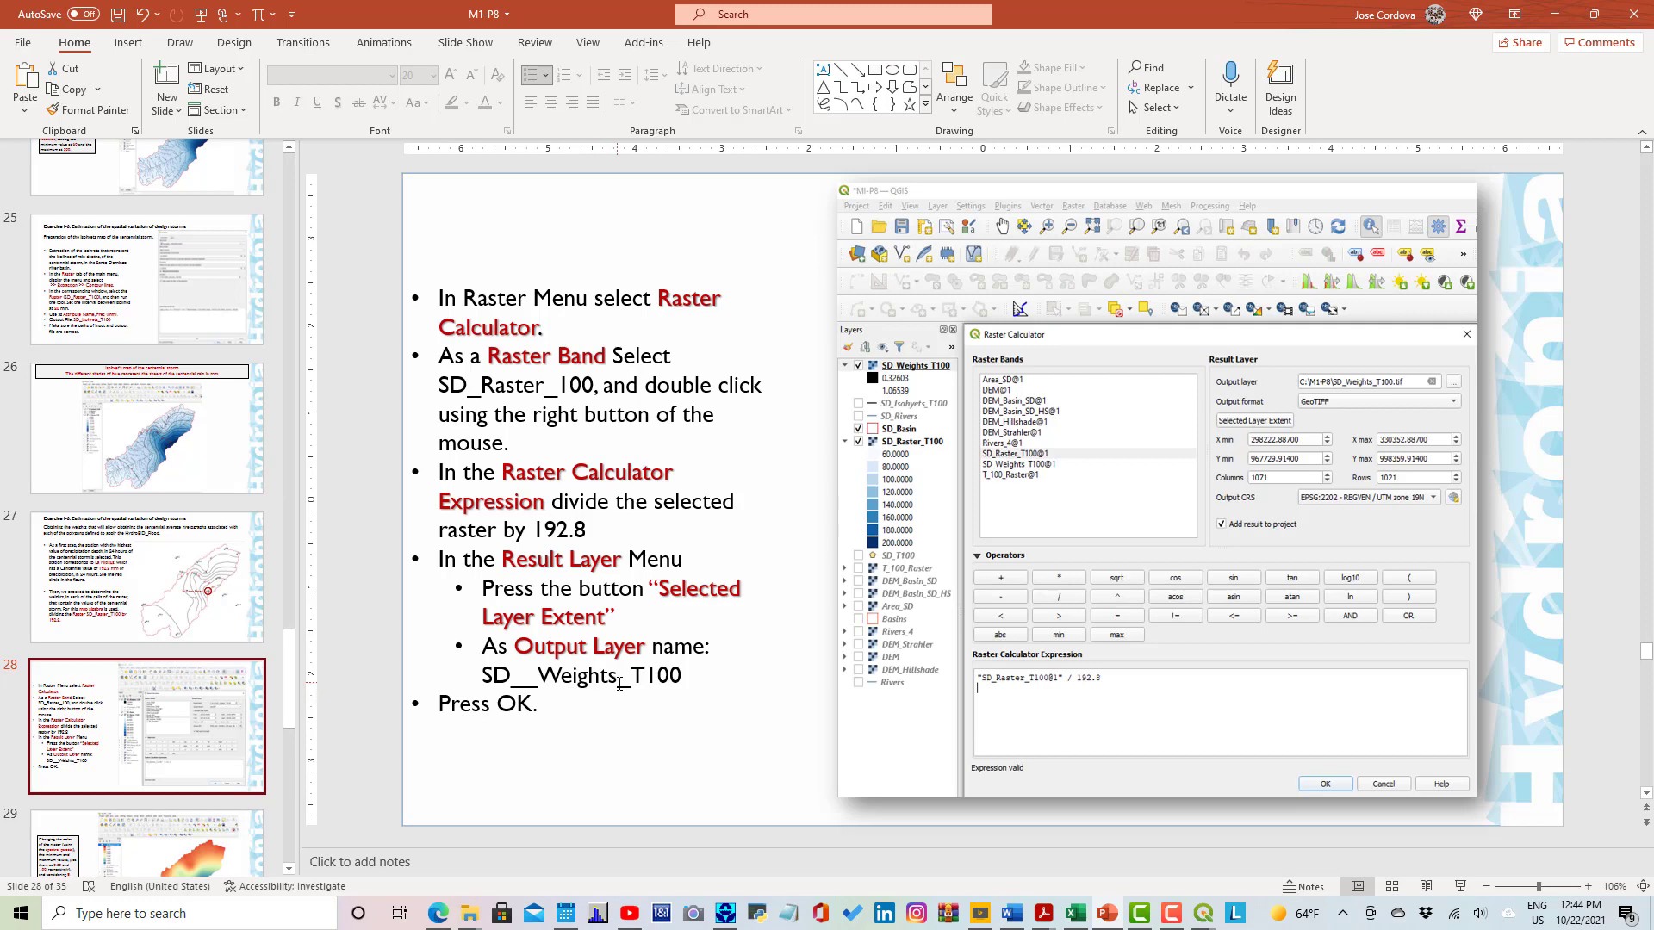
{"action": "left_click", "coordinate": [1203, 914]}
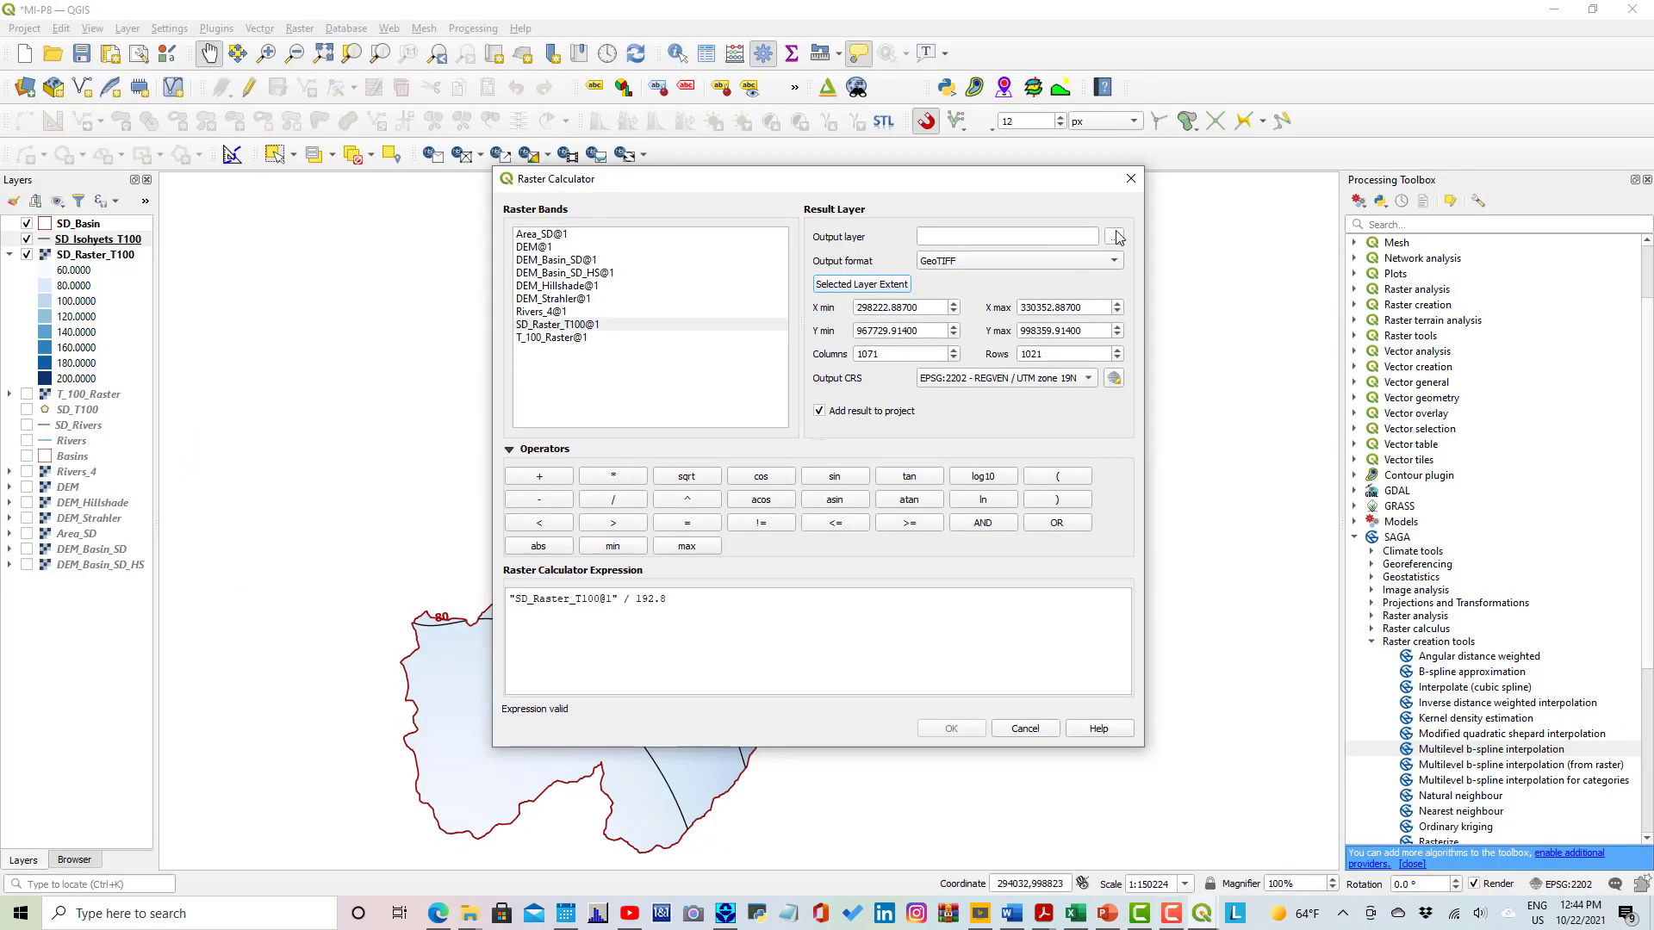
{"action": "left_click", "coordinate": [1115, 237]}
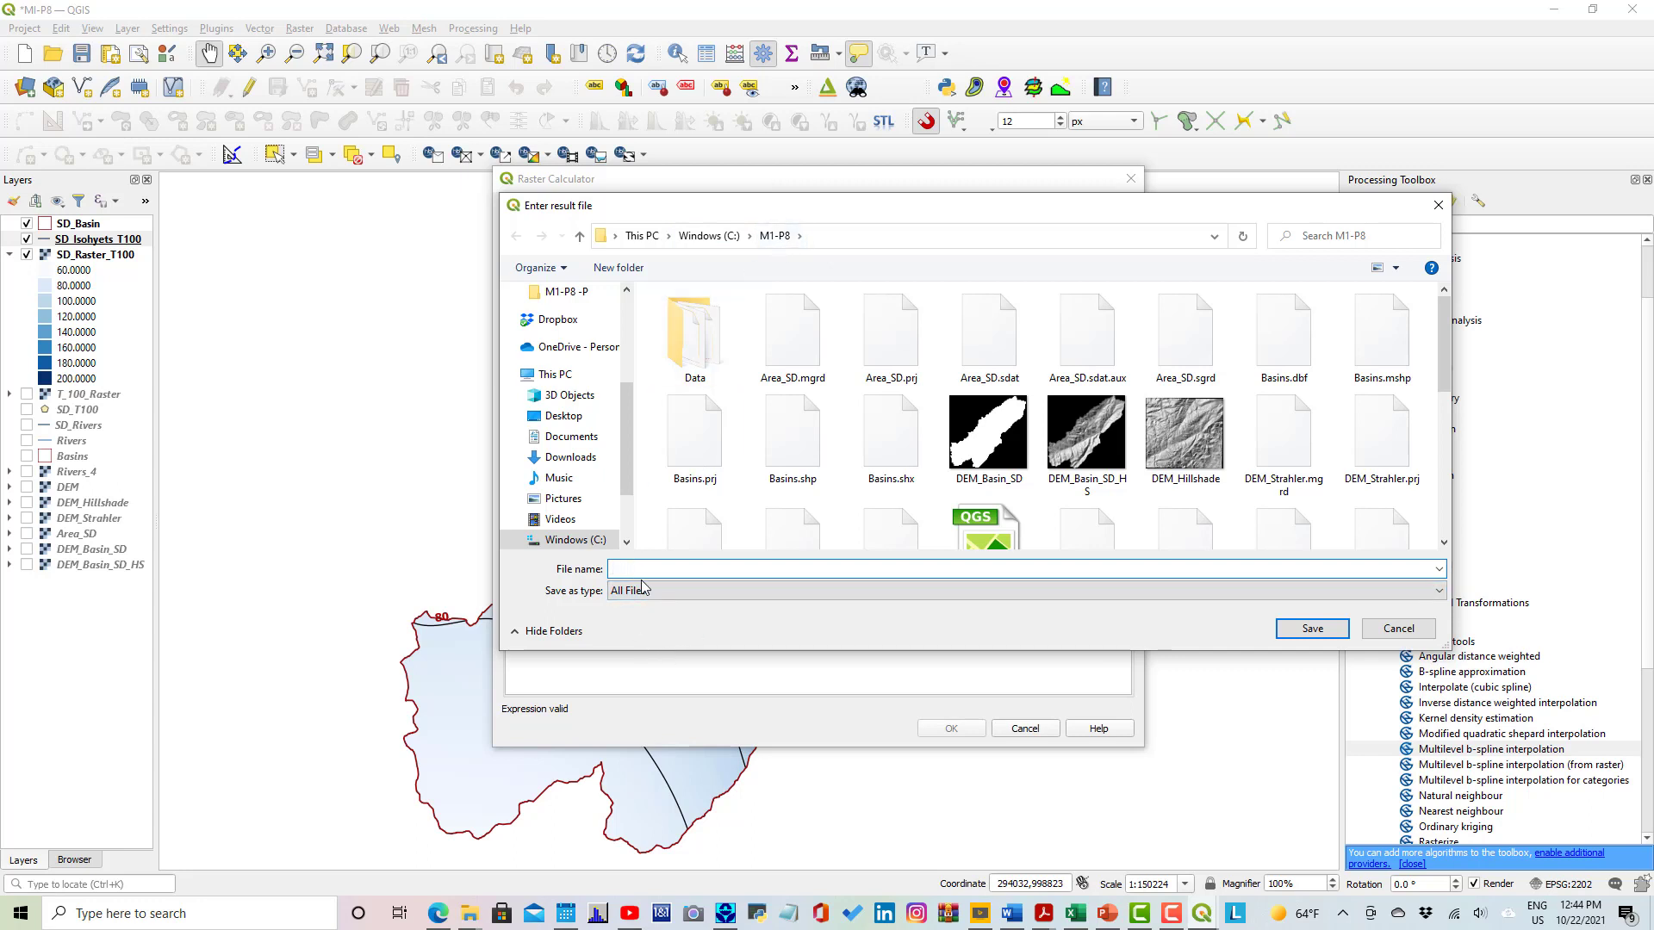
{"action": "type", "text": "SD"}
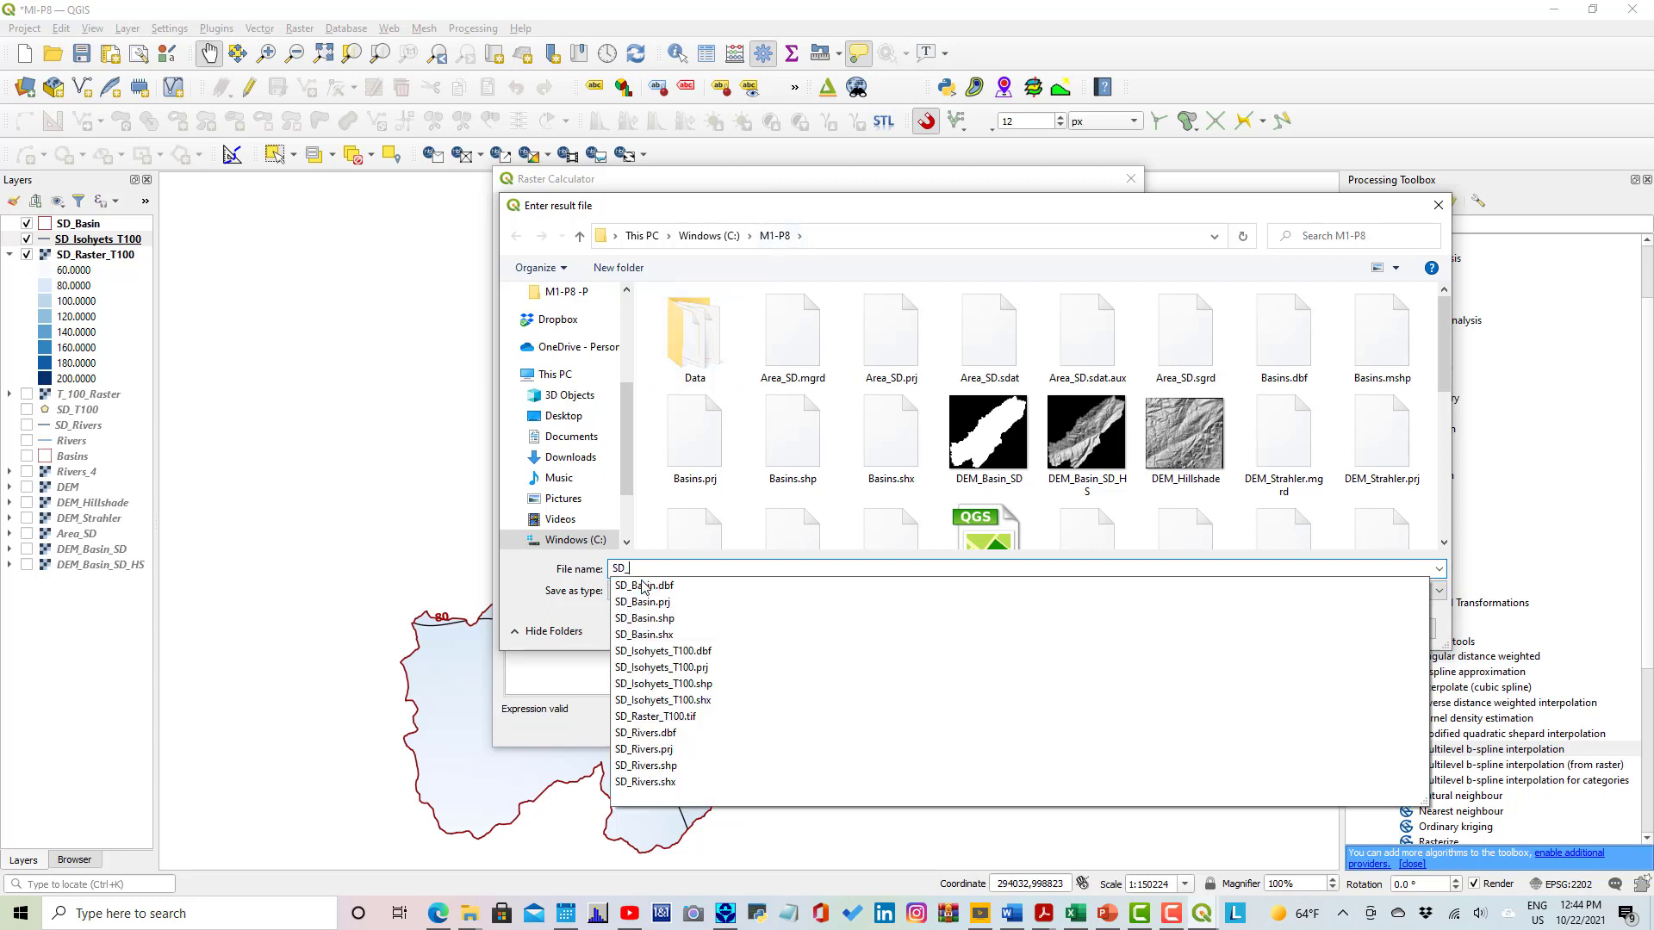
{"action": "type", "text": "_Weights"}
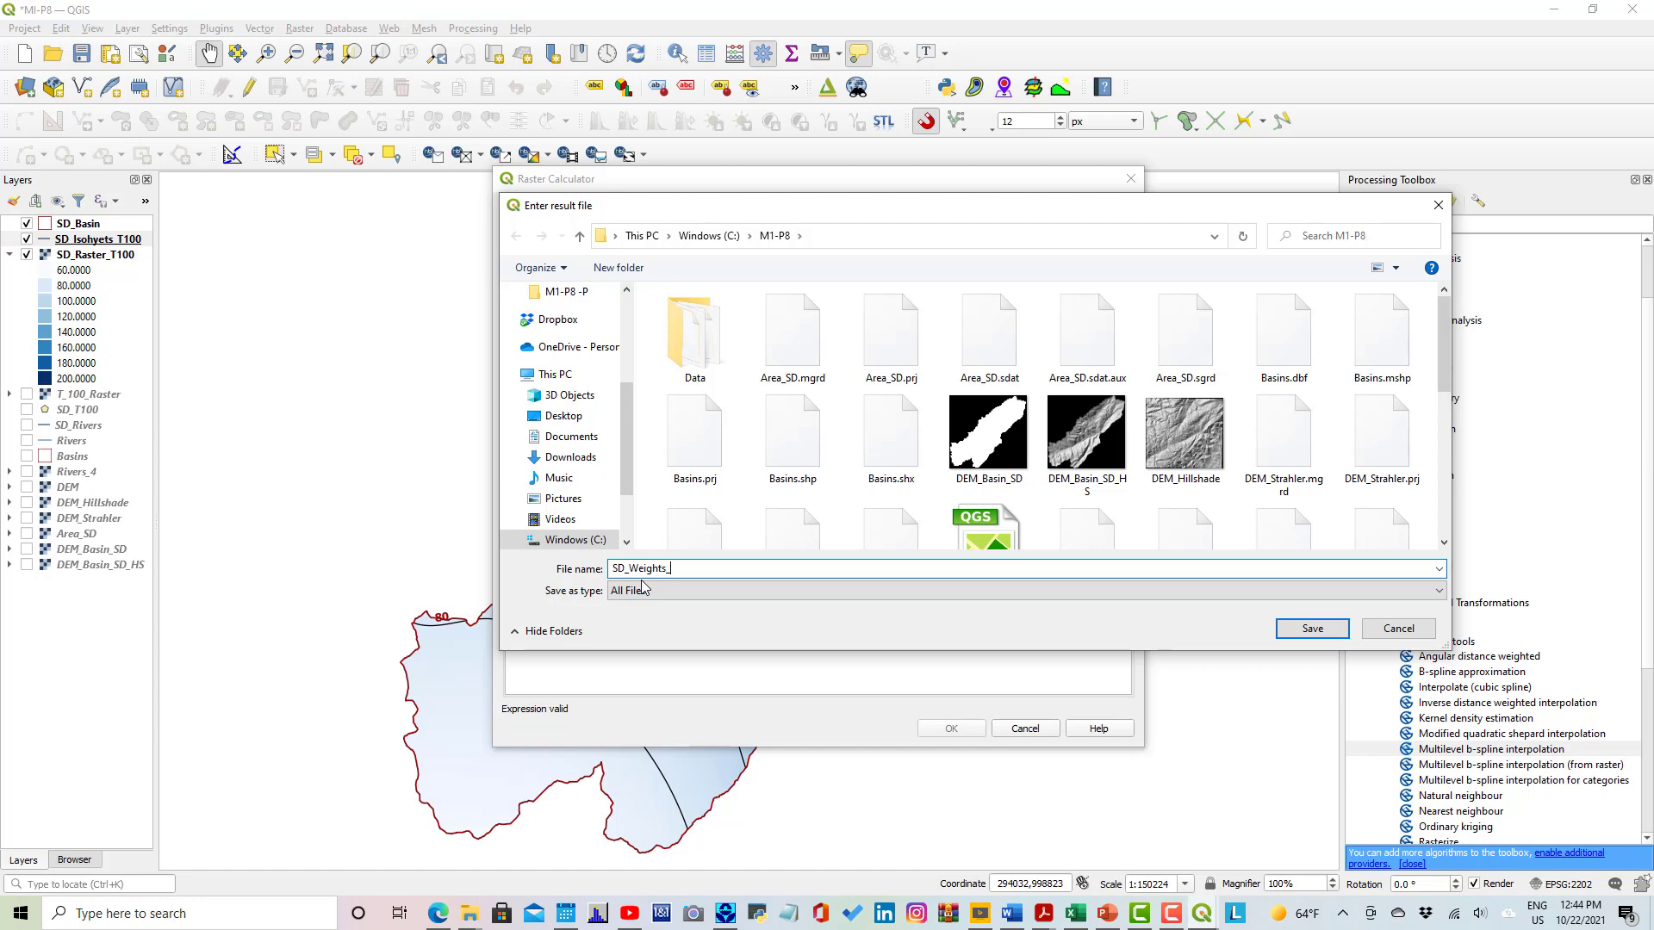
{"action": "type", "text": "_T100"}
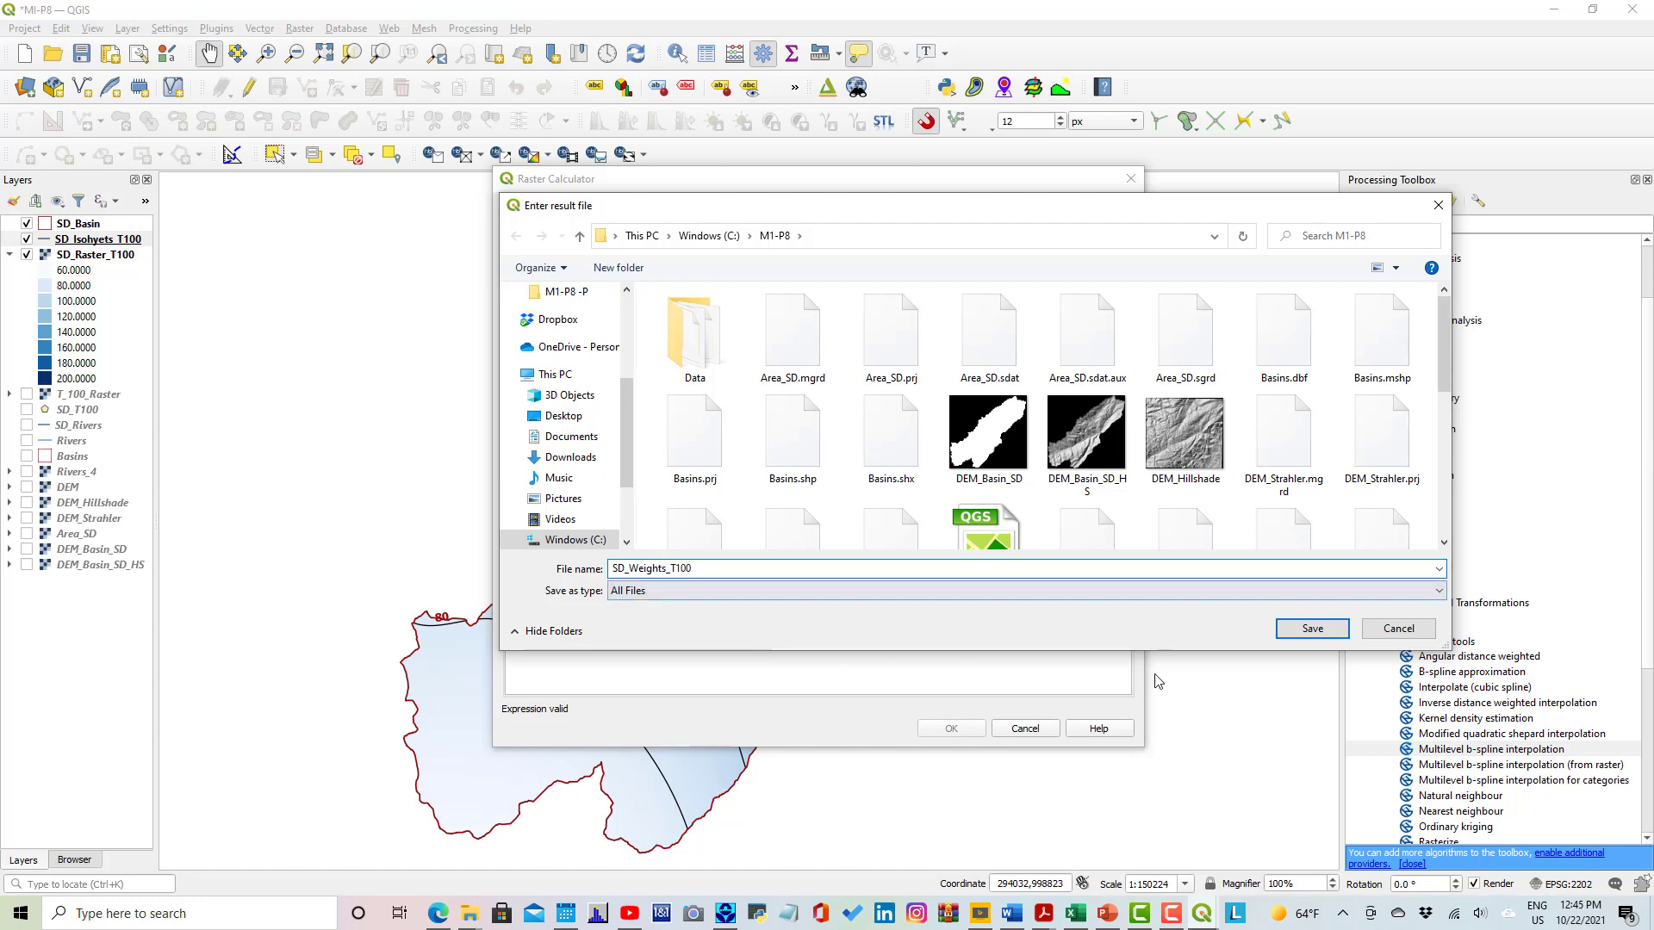
{"action": "left_click", "coordinate": [1300, 629]}
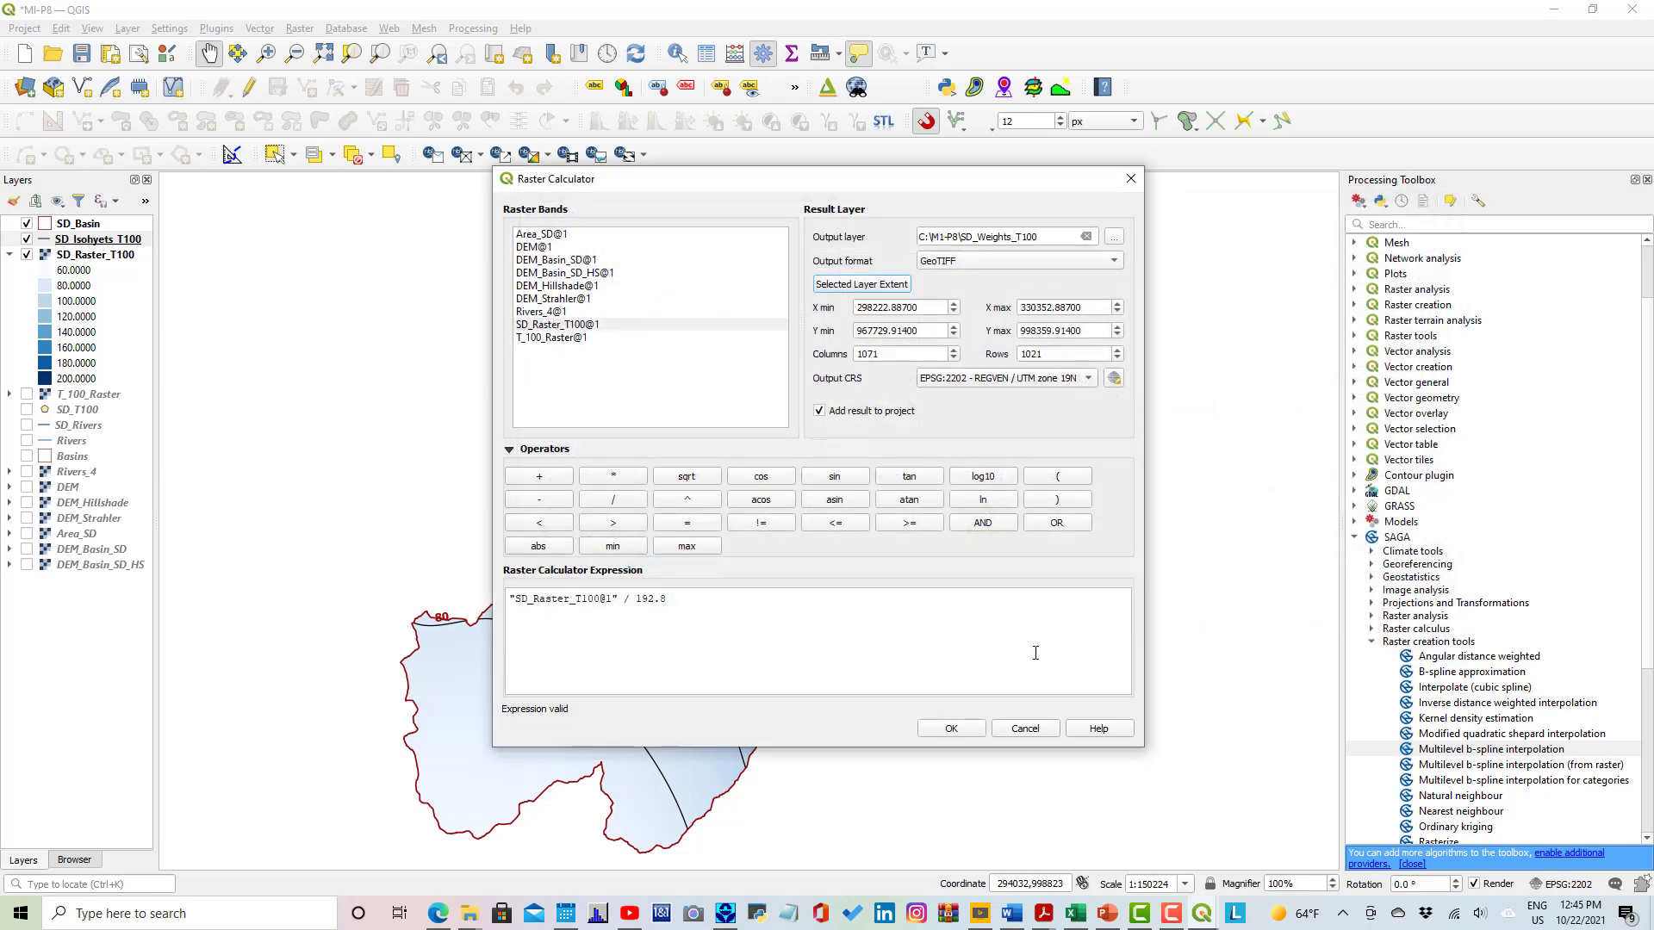
{"action": "left_click", "coordinate": [951, 728]}
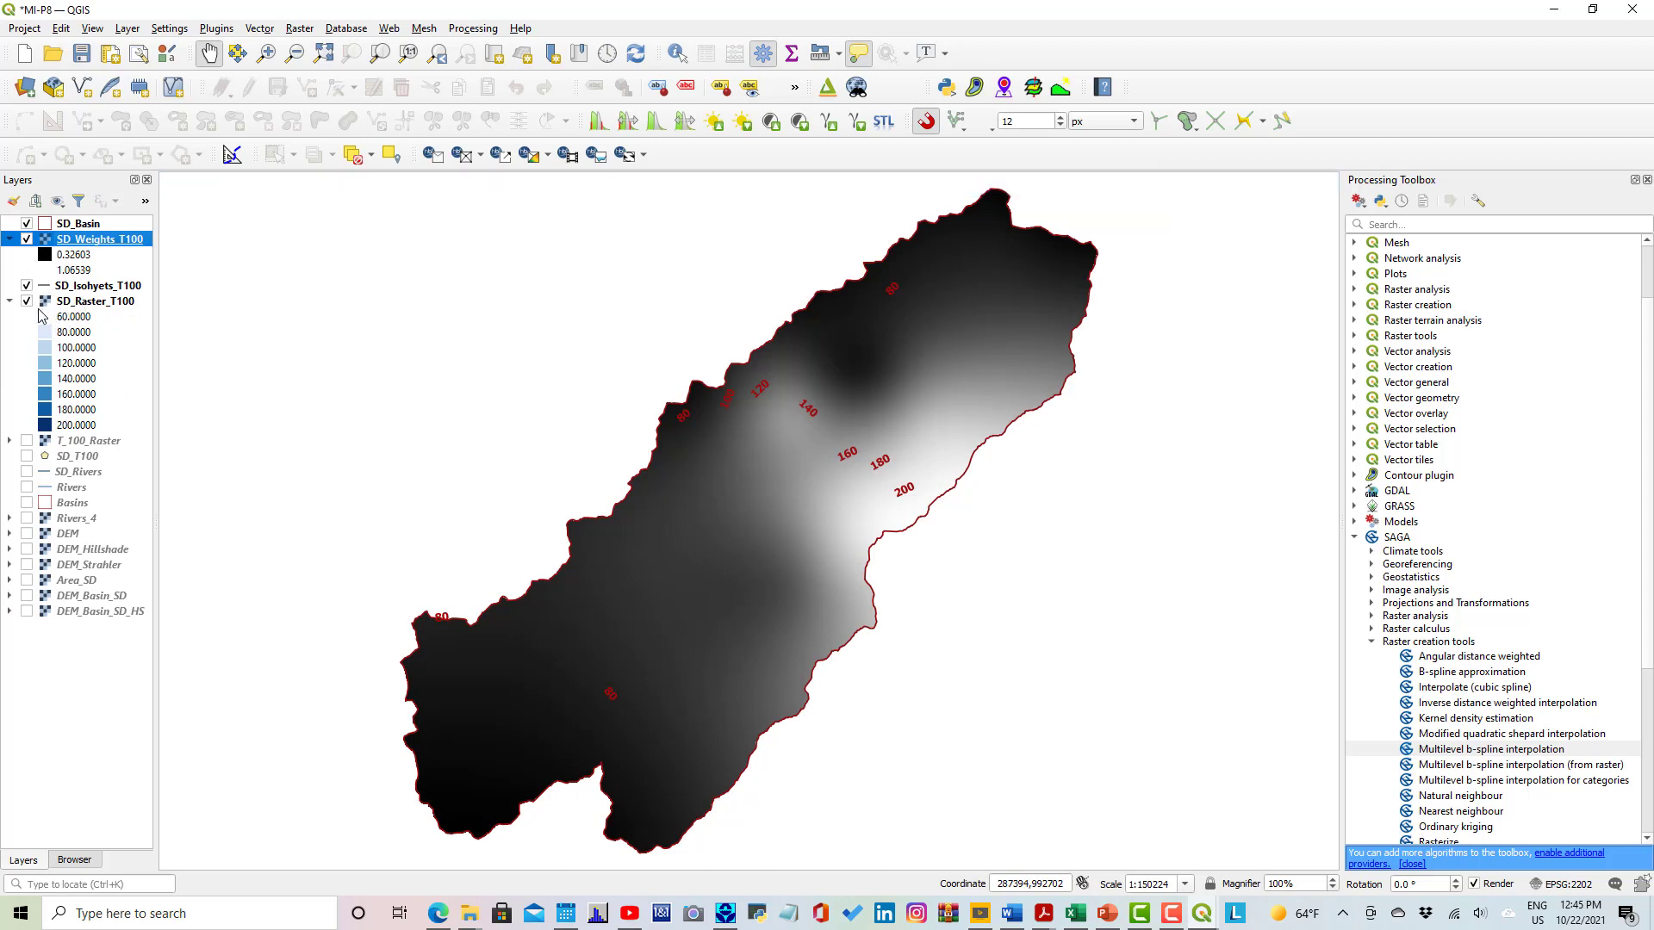
Hide the SD_Raster_T100 and SD_Isohyets_T100 layers and set the SD_Weights_T100 layer's render type to Singleband pseudocolor.
{"action": "left_click", "coordinate": [26, 300]}
{"action": "left_click", "coordinate": [27, 287]}
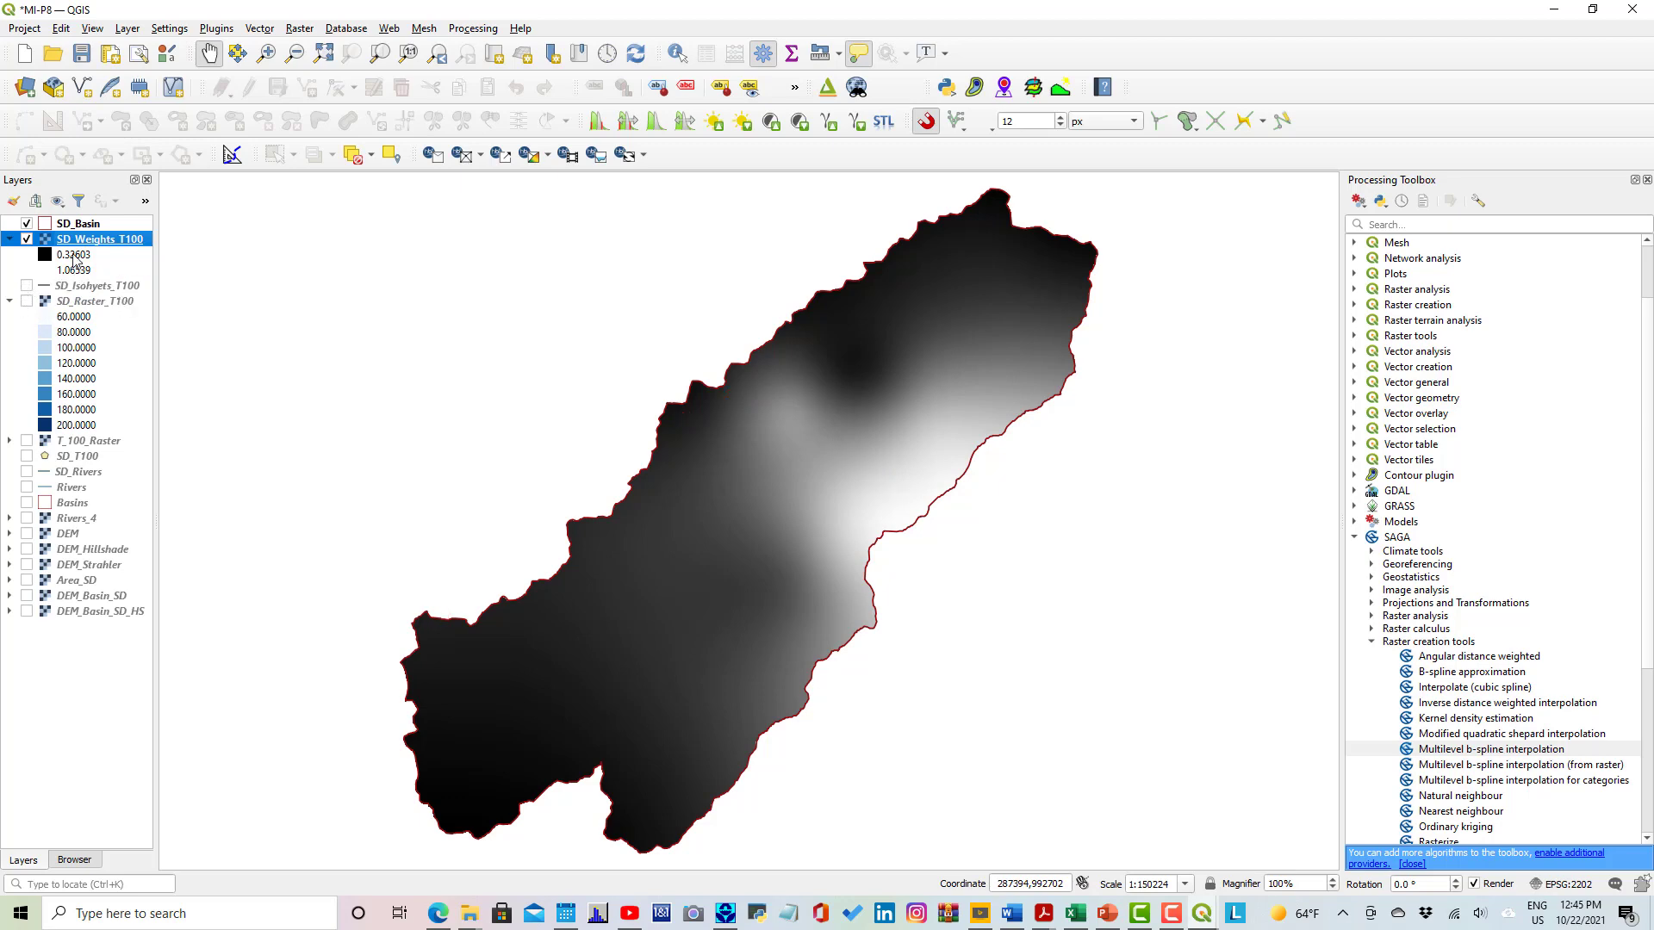
{"action": "double_click", "coordinate": [64, 241]}
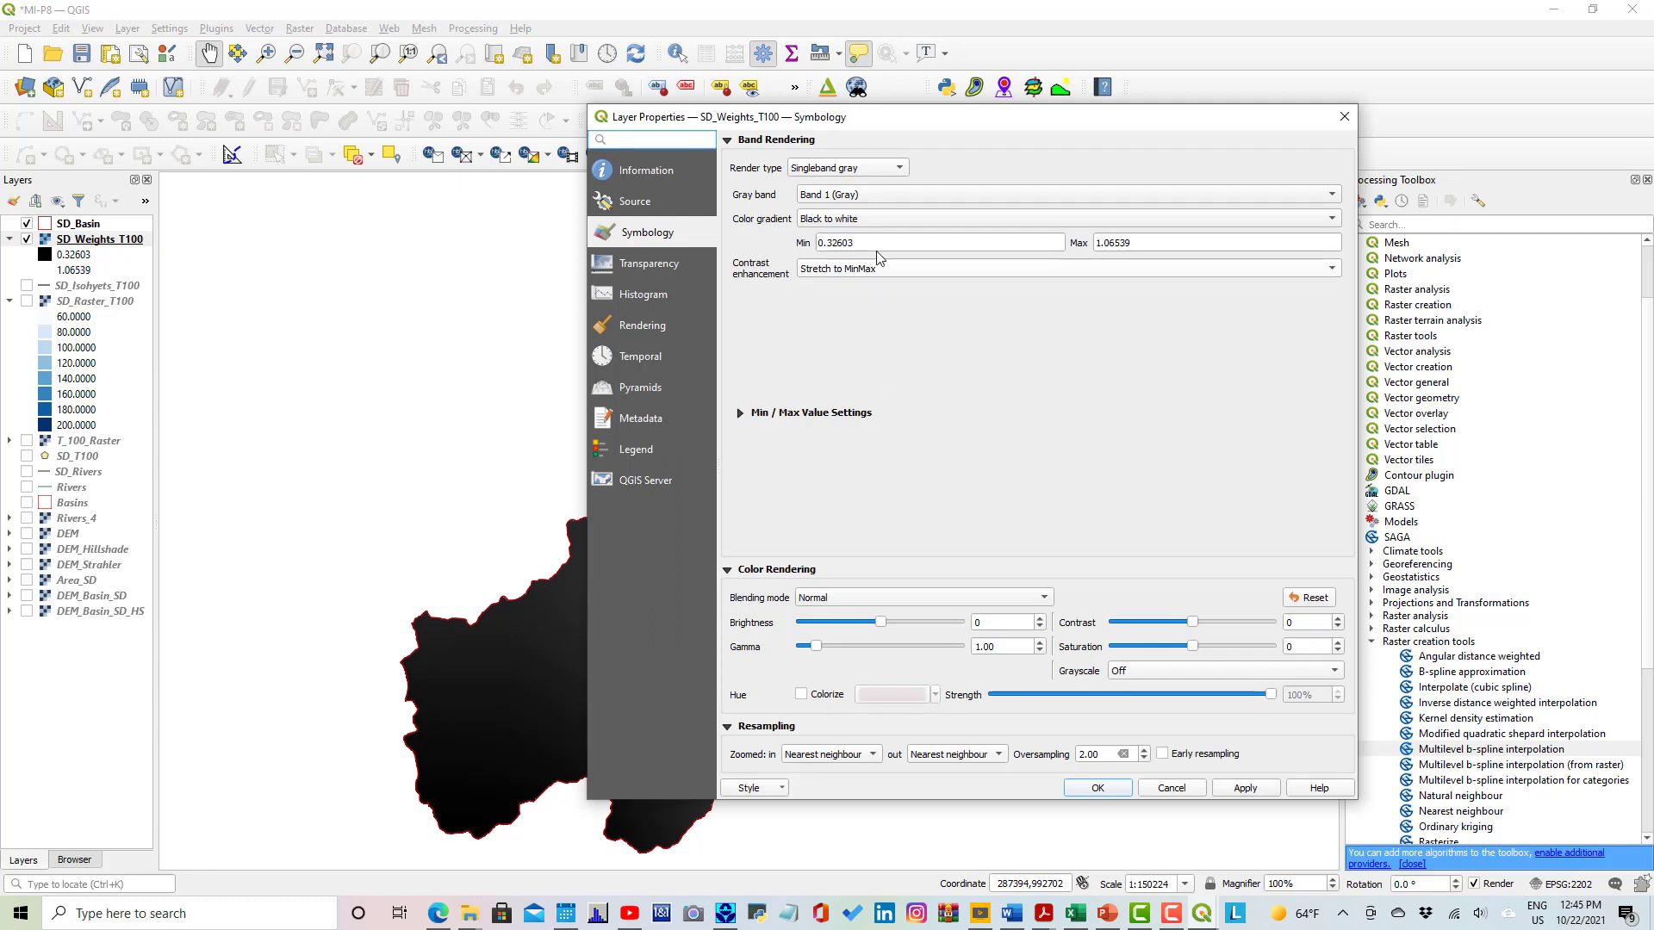
{"action": "left_click", "coordinate": [900, 172]}
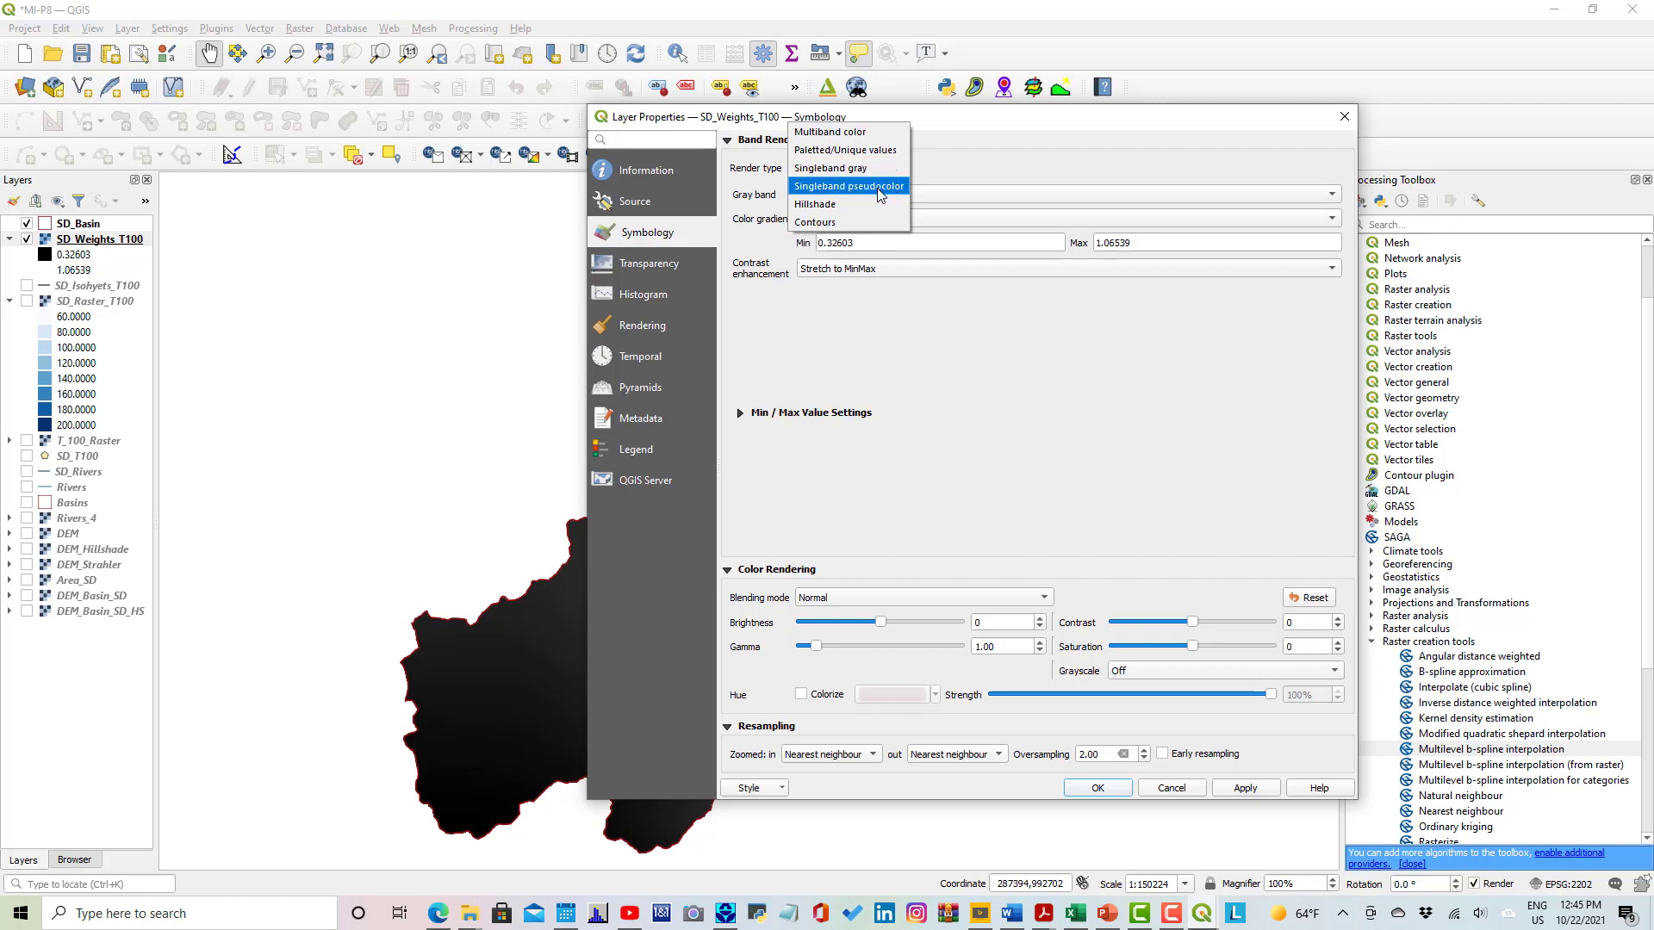
{"action": "left_click", "coordinate": [873, 190]}
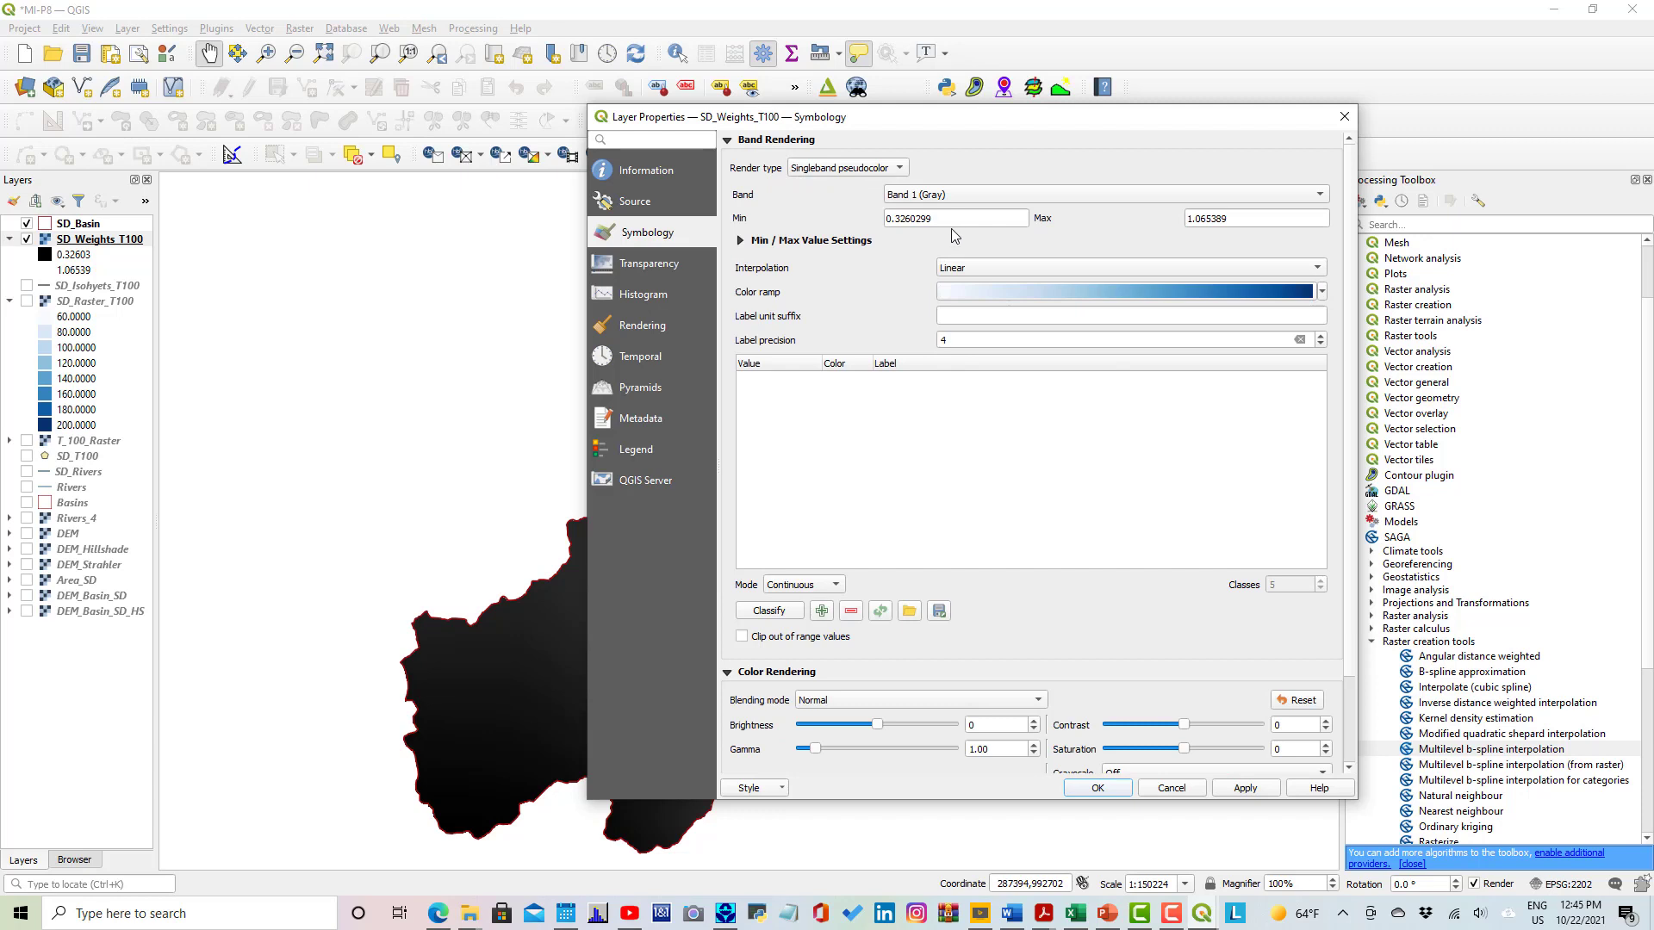
Set the SD_Weights_T100 color range to a minimum of 0.30 and a maximum of 1.00 with the Spectral color ramp.
{"action": "left_click_drag", "start_coordinate": [951, 217], "coordinate": [867, 214]}
{"action": "type", "text": "0"}
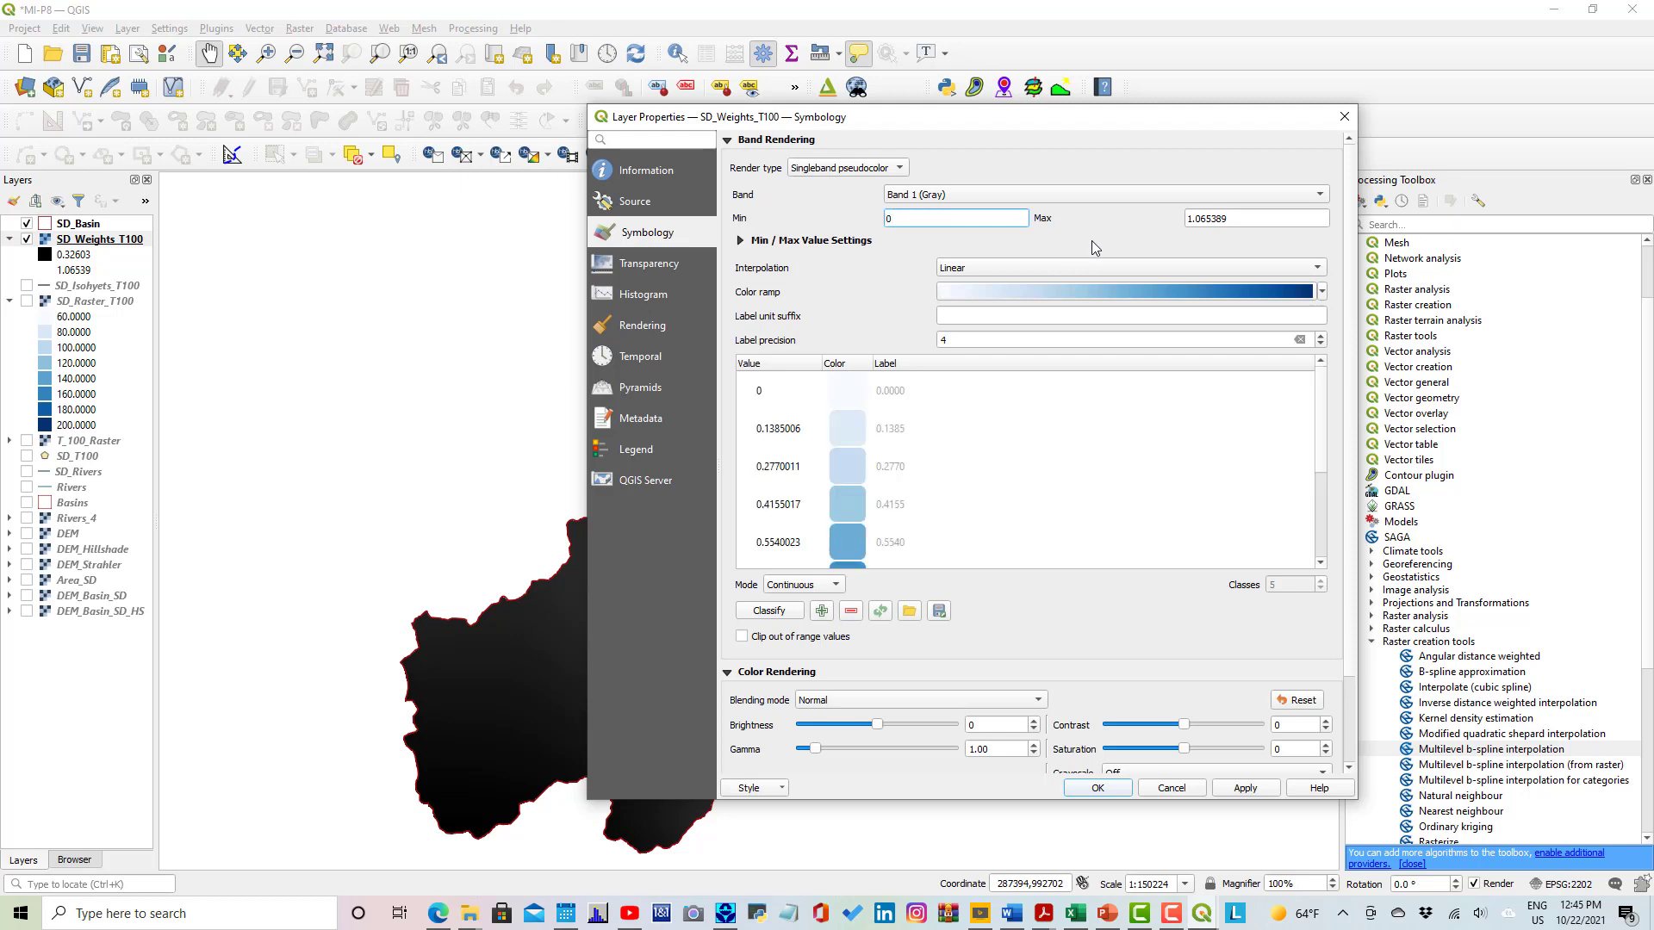
{"action": "type", "text": ".30"}
{"action": "left_click", "coordinate": [1234, 218]}
{"action": "key", "text": "ctrl+a"}
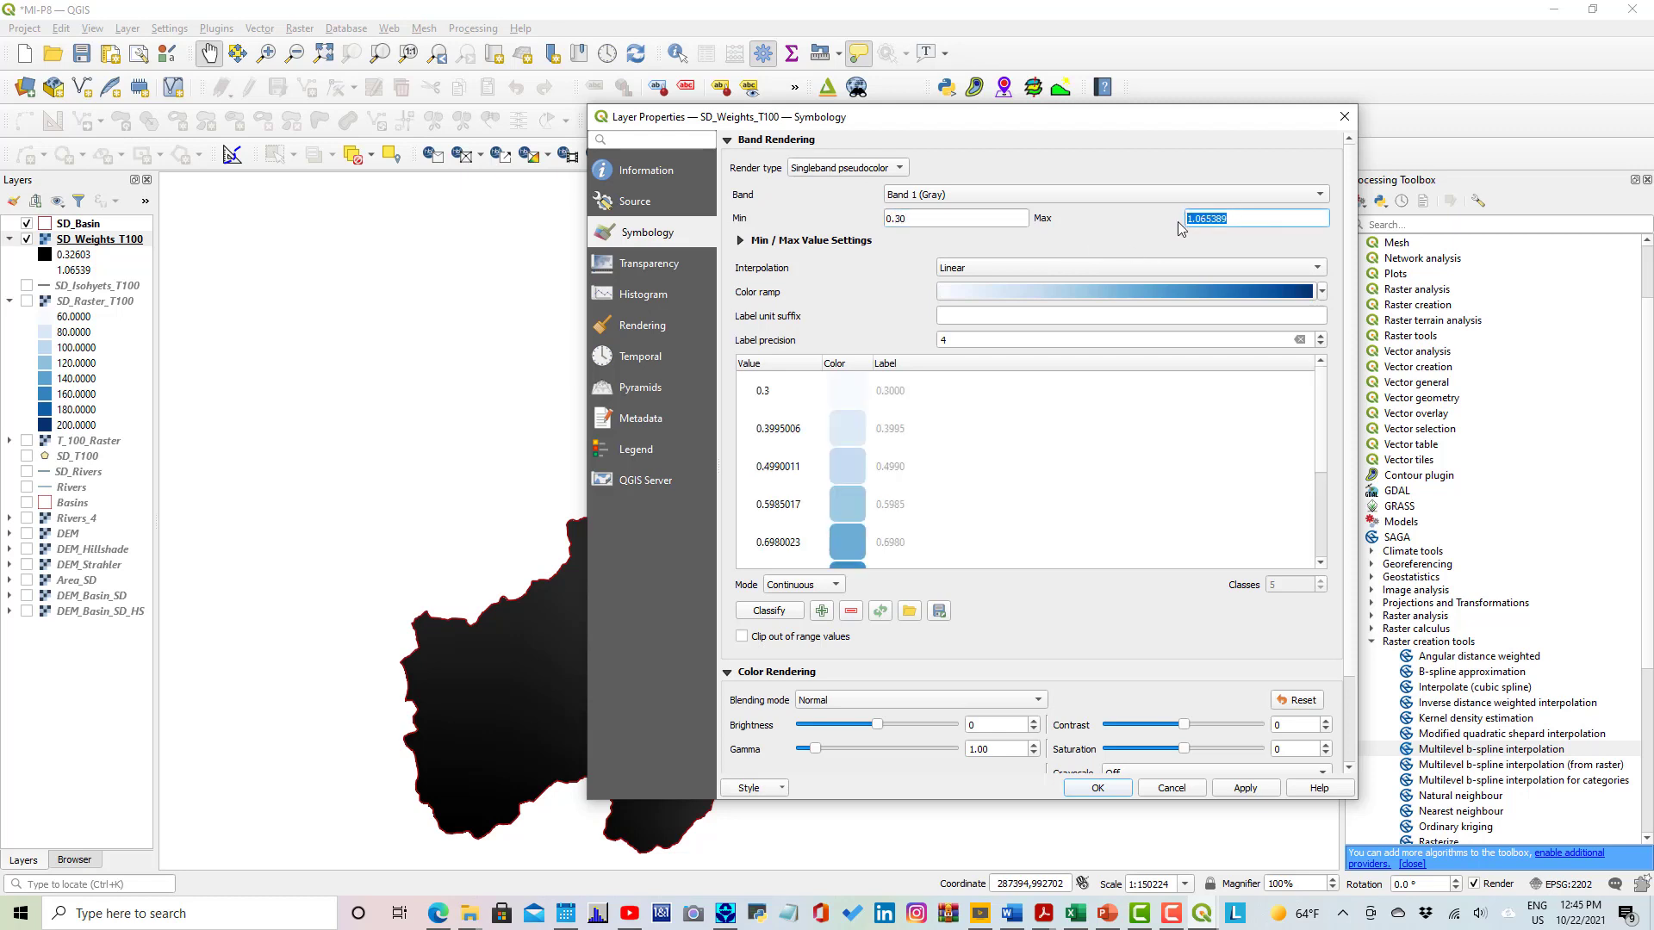
{"action": "type", "text": "1"}
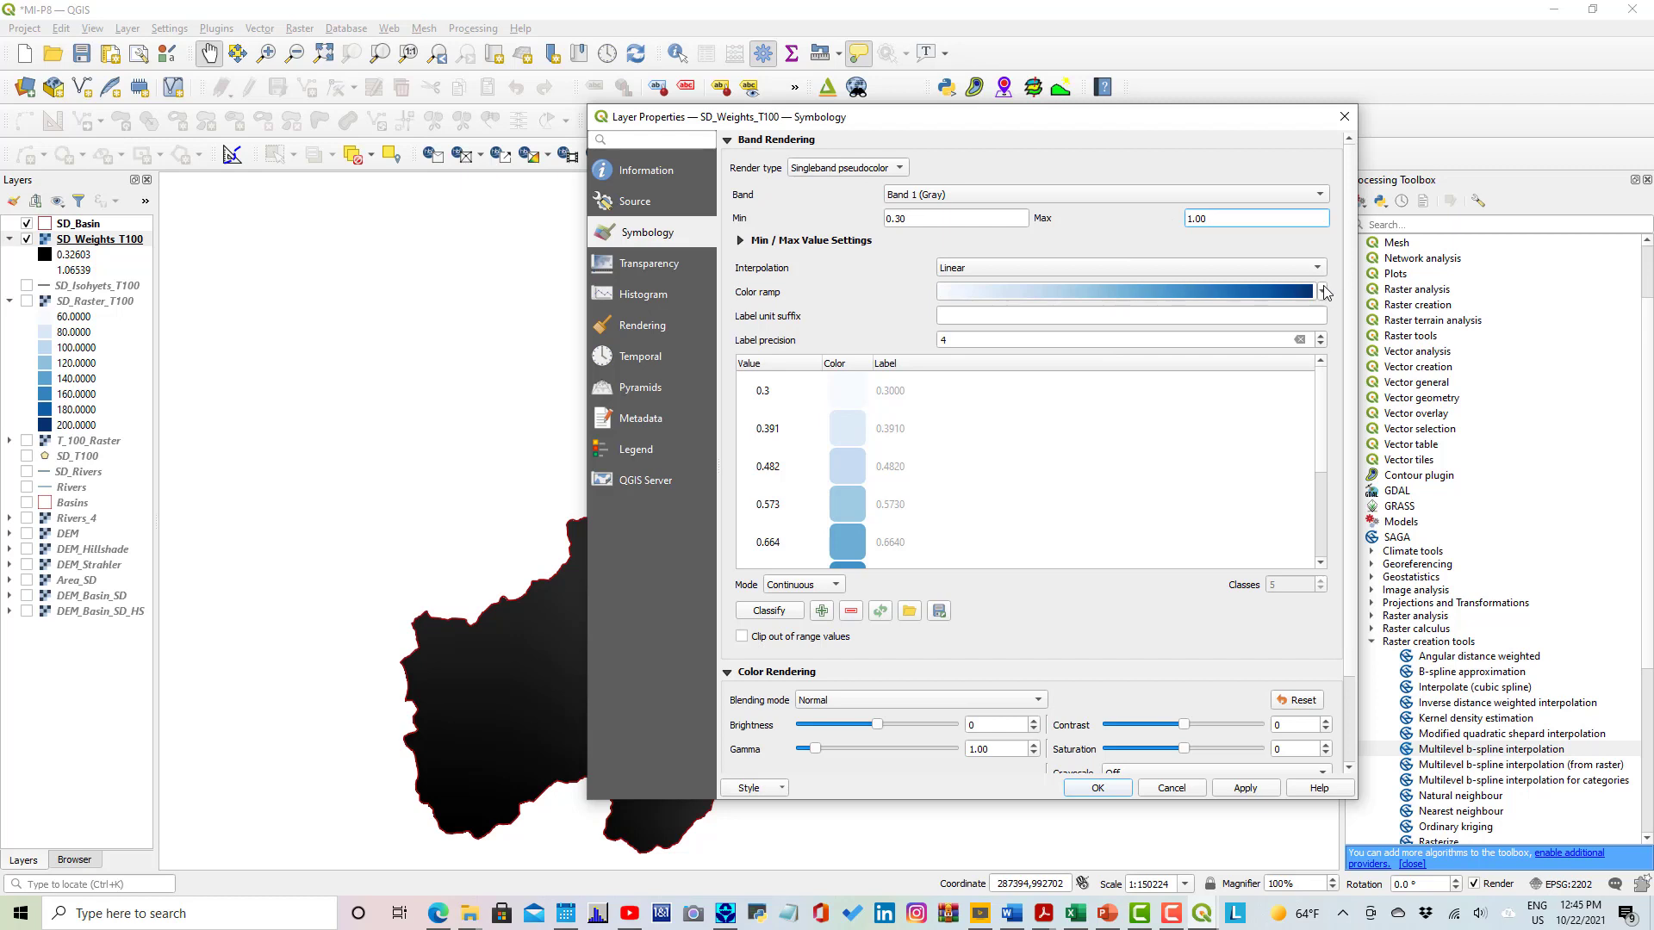
{"action": "left_click", "coordinate": [1323, 292]}
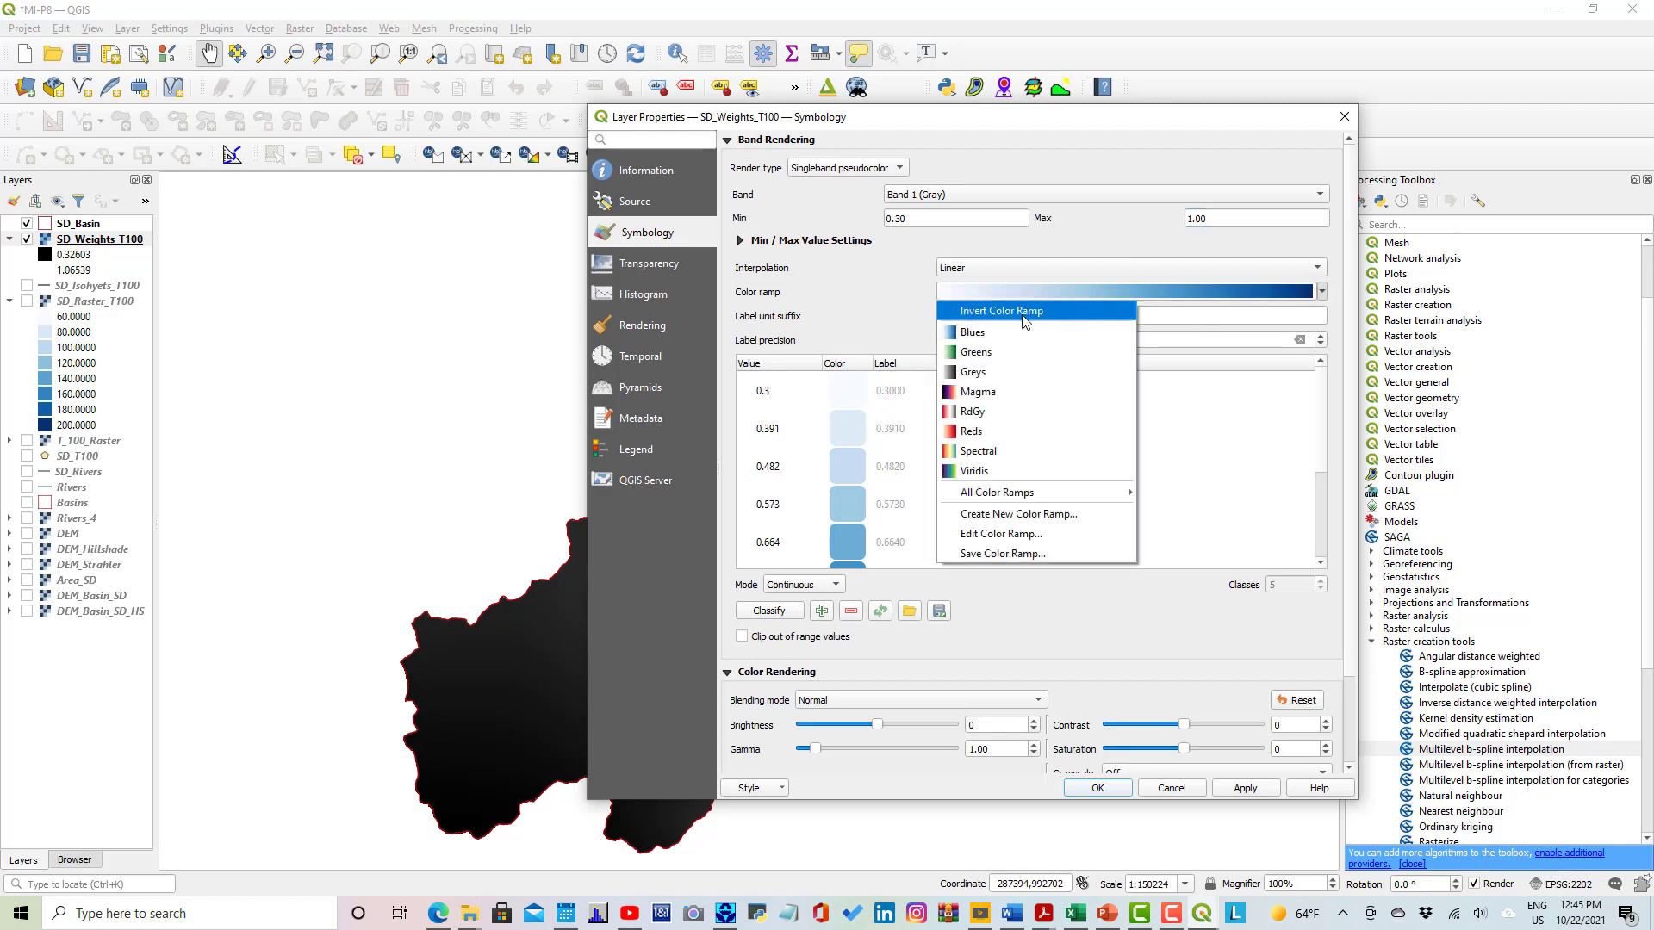
{"action": "left_click", "coordinate": [972, 457]}
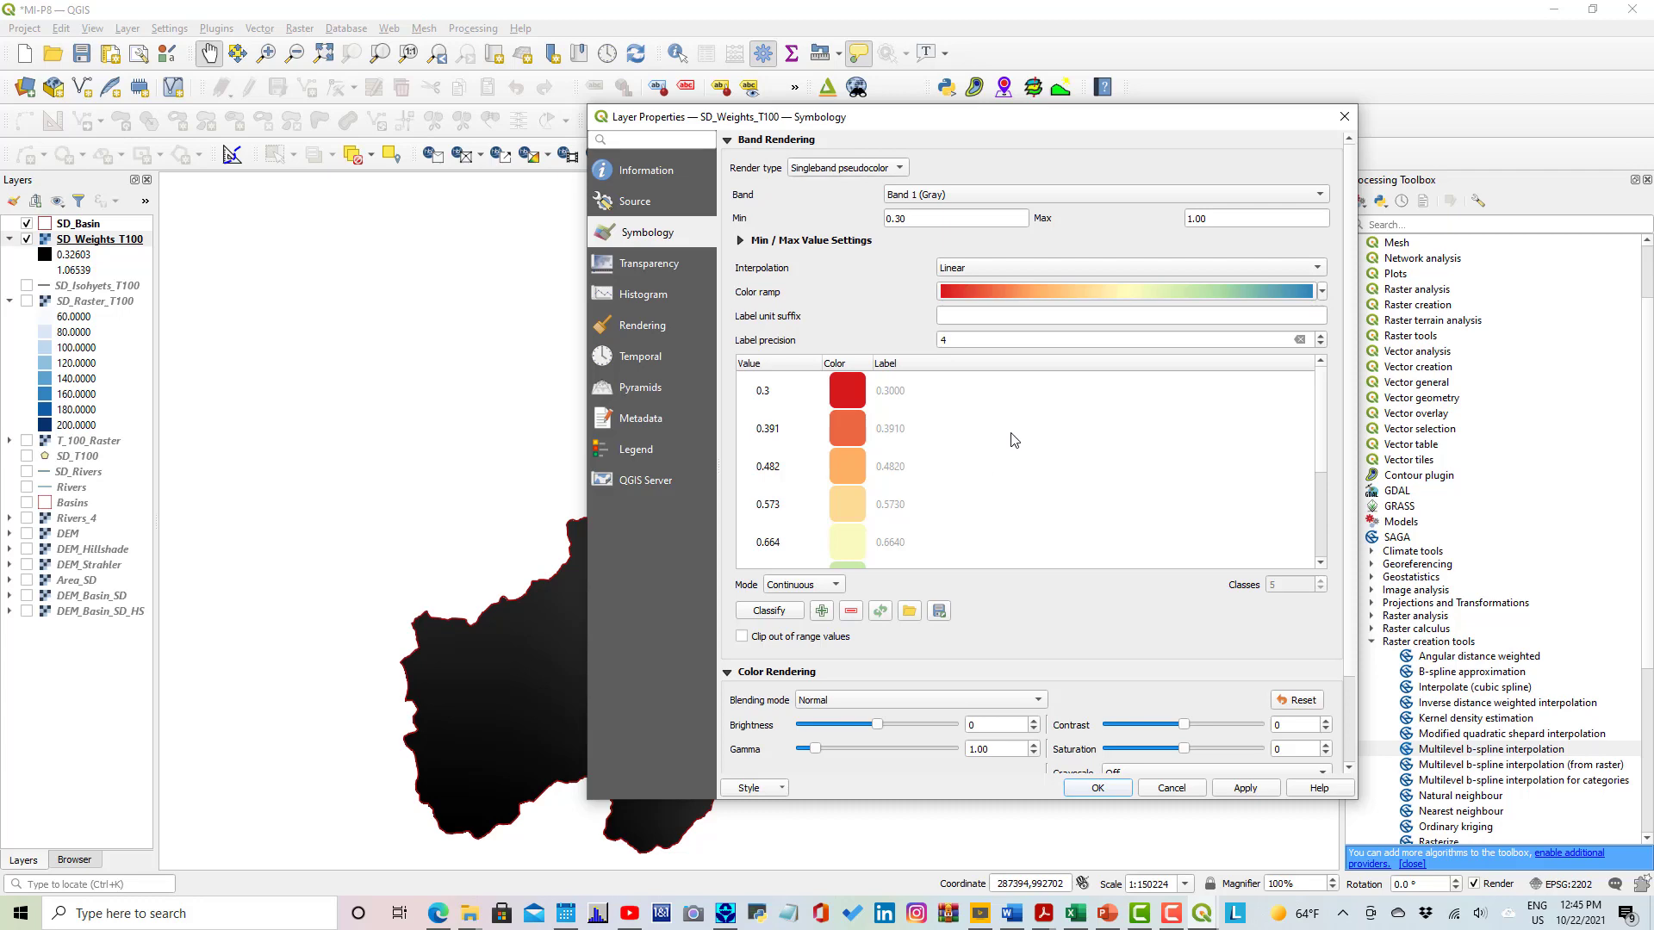
Check the instruction slides in PowerPoint, then classify the SD_Weights_T100 raster in QGIS by equal interval into 8 classes and accept the styling.
{"action": "left_click", "coordinate": [1102, 913]}
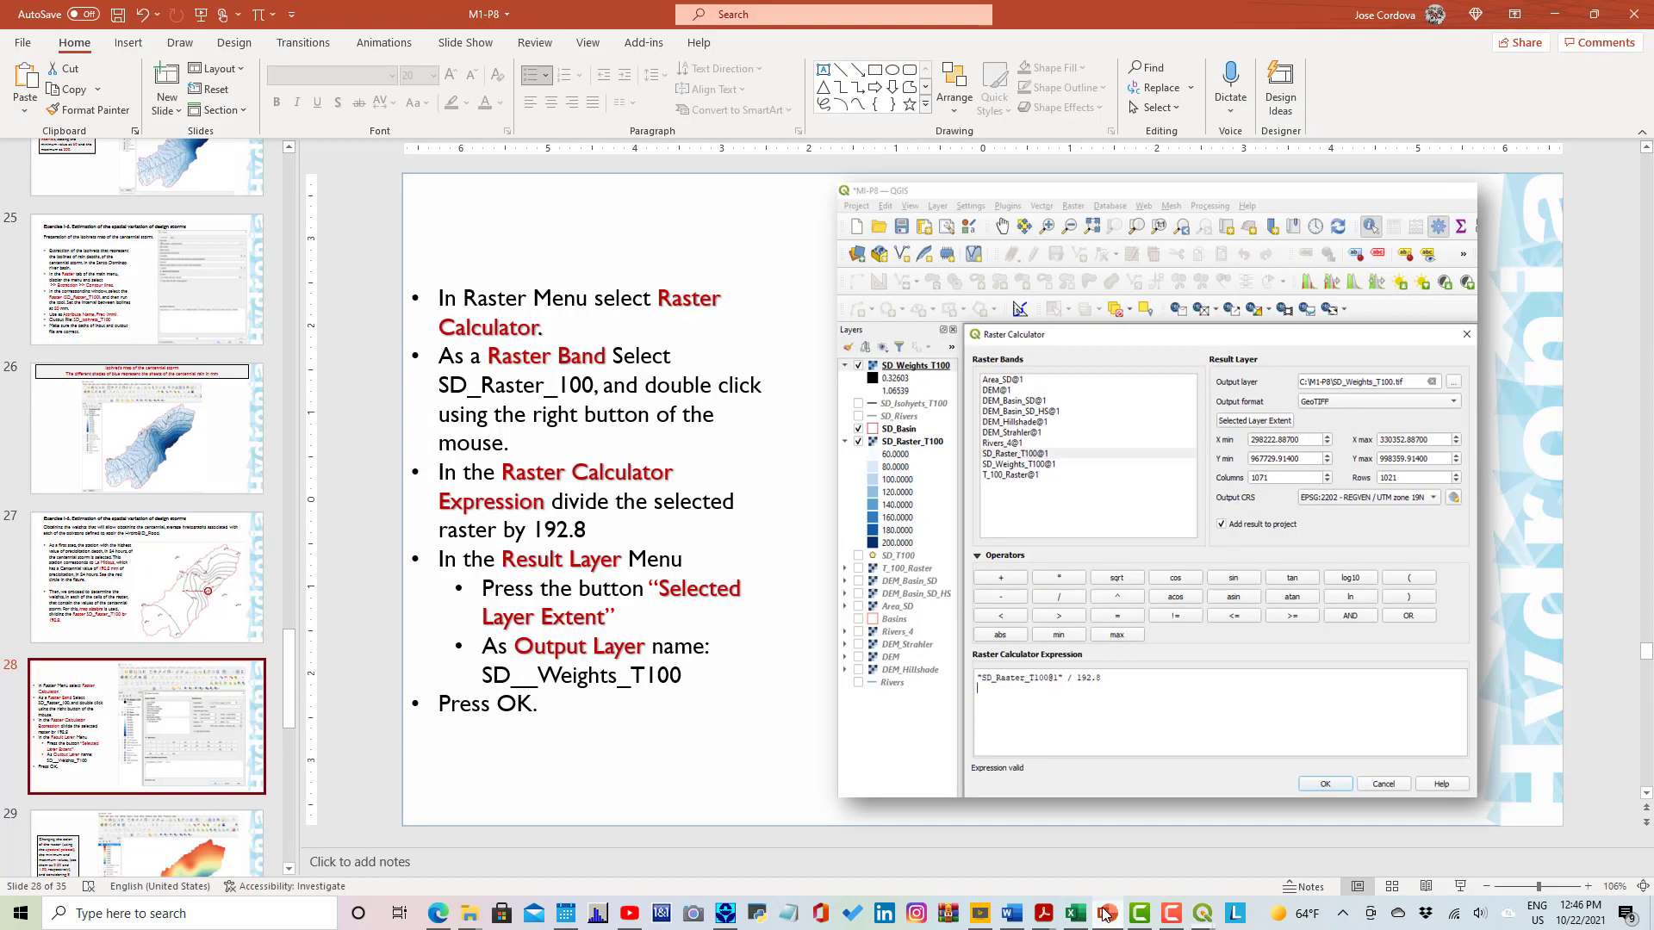
{"action": "left_click", "coordinate": [206, 835]}
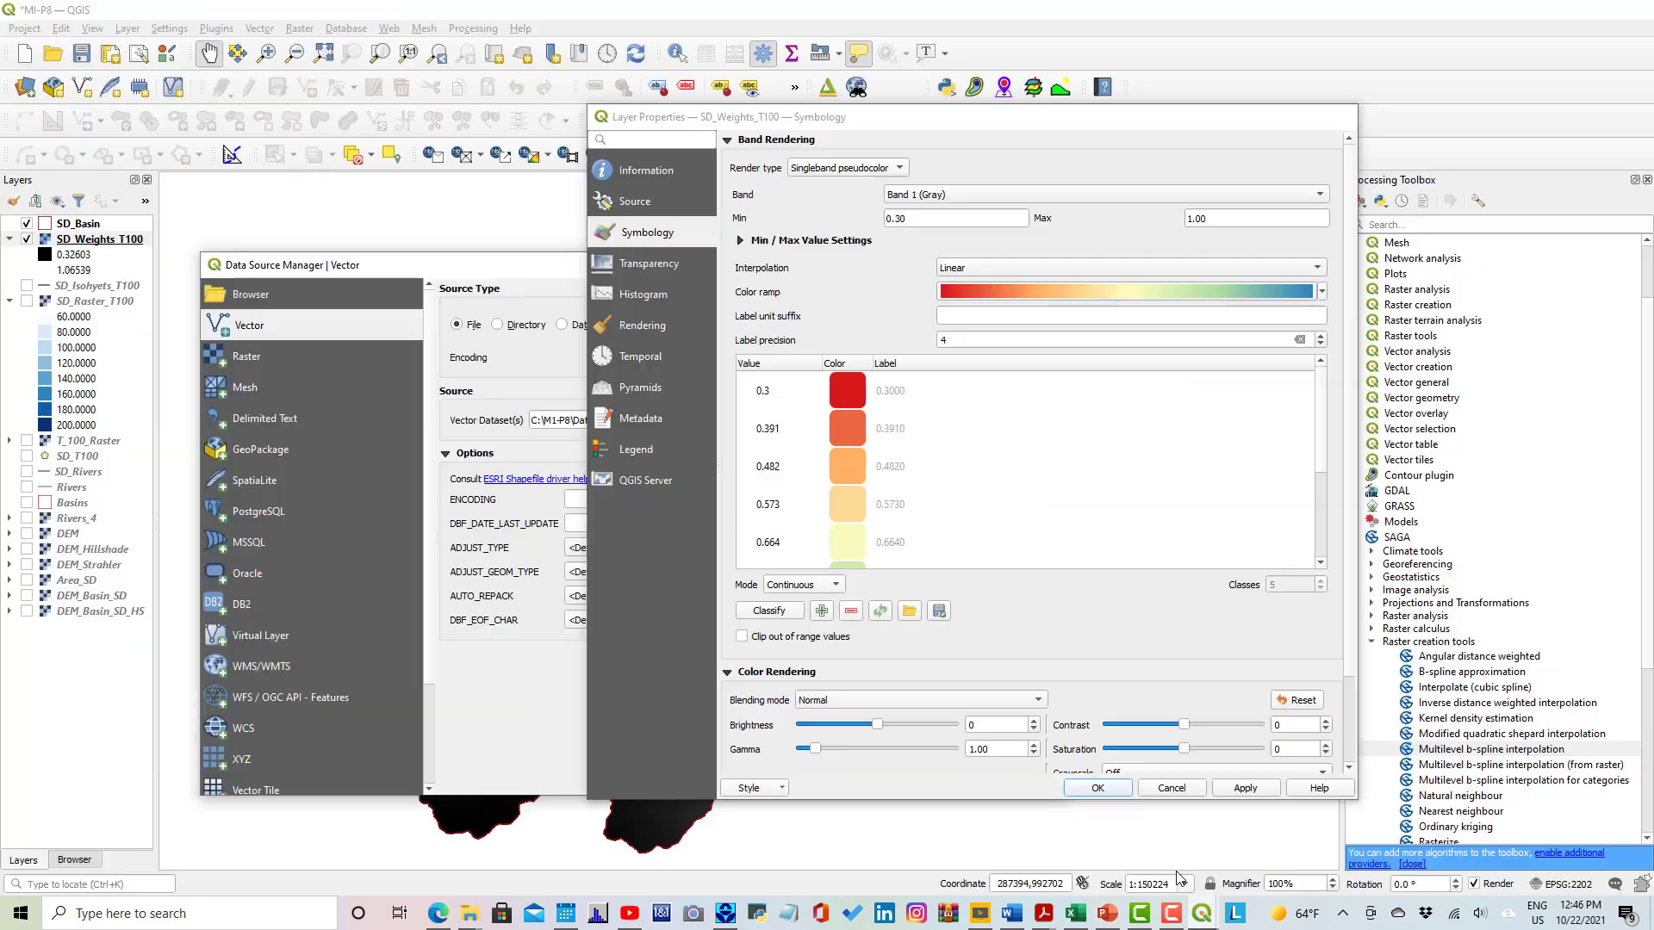
{"action": "left_click", "coordinate": [801, 585]}
{"action": "left_click", "coordinate": [818, 607]}
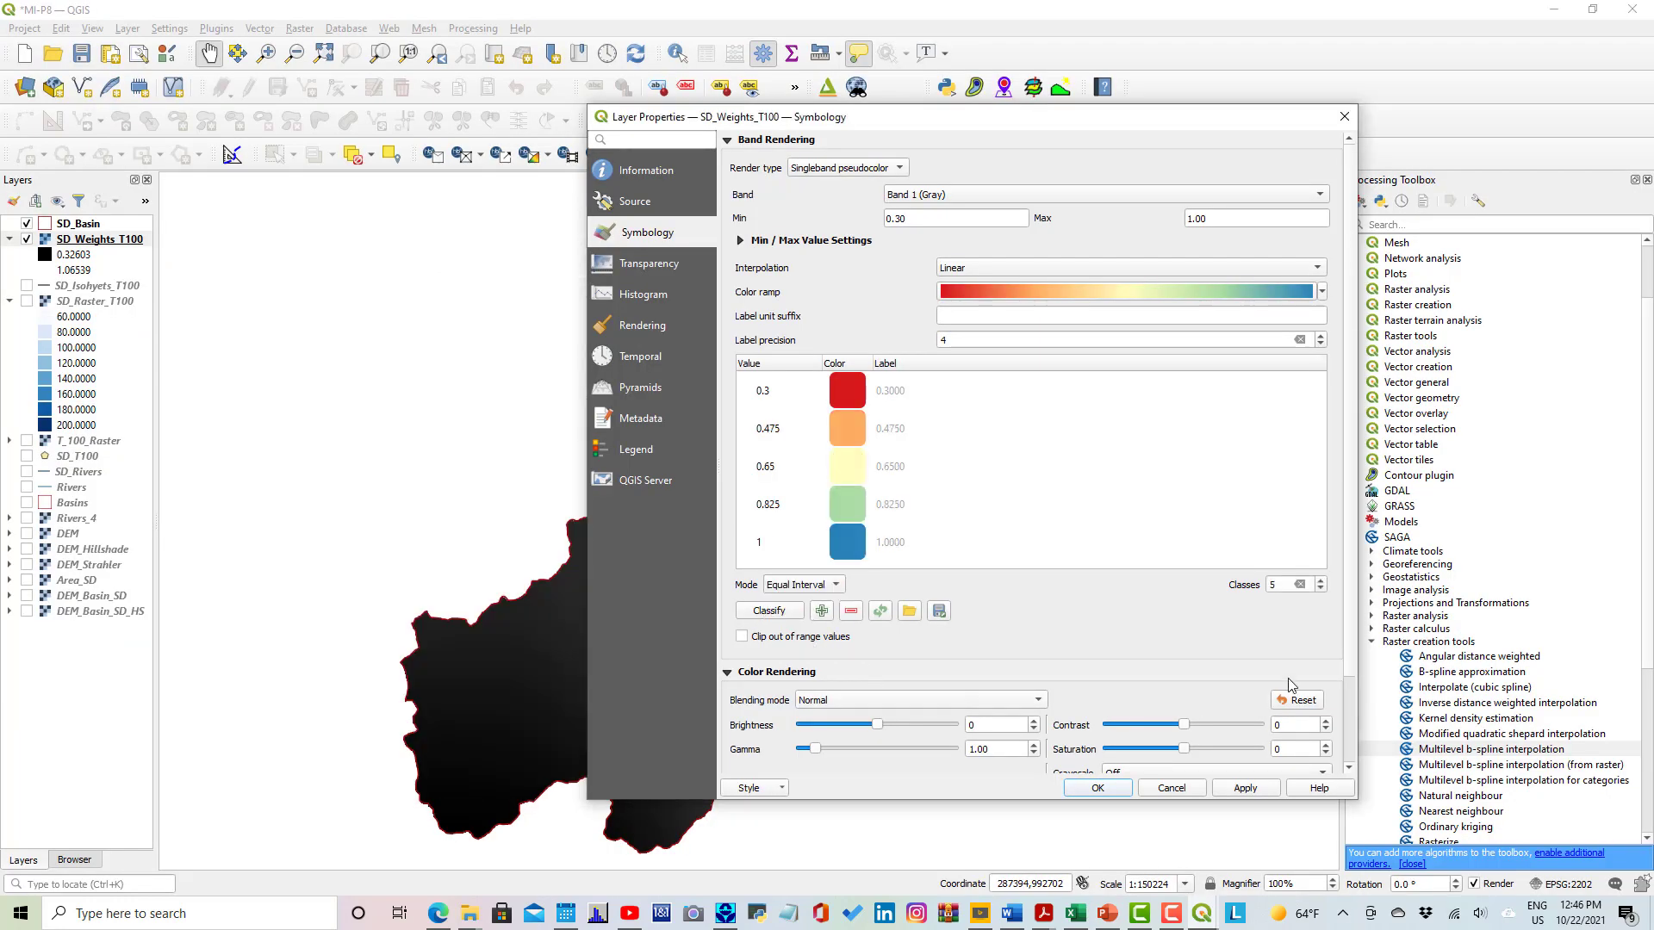
{"action": "left_click", "coordinate": [1321, 581]}
{"action": "left_click", "coordinate": [1321, 581]}
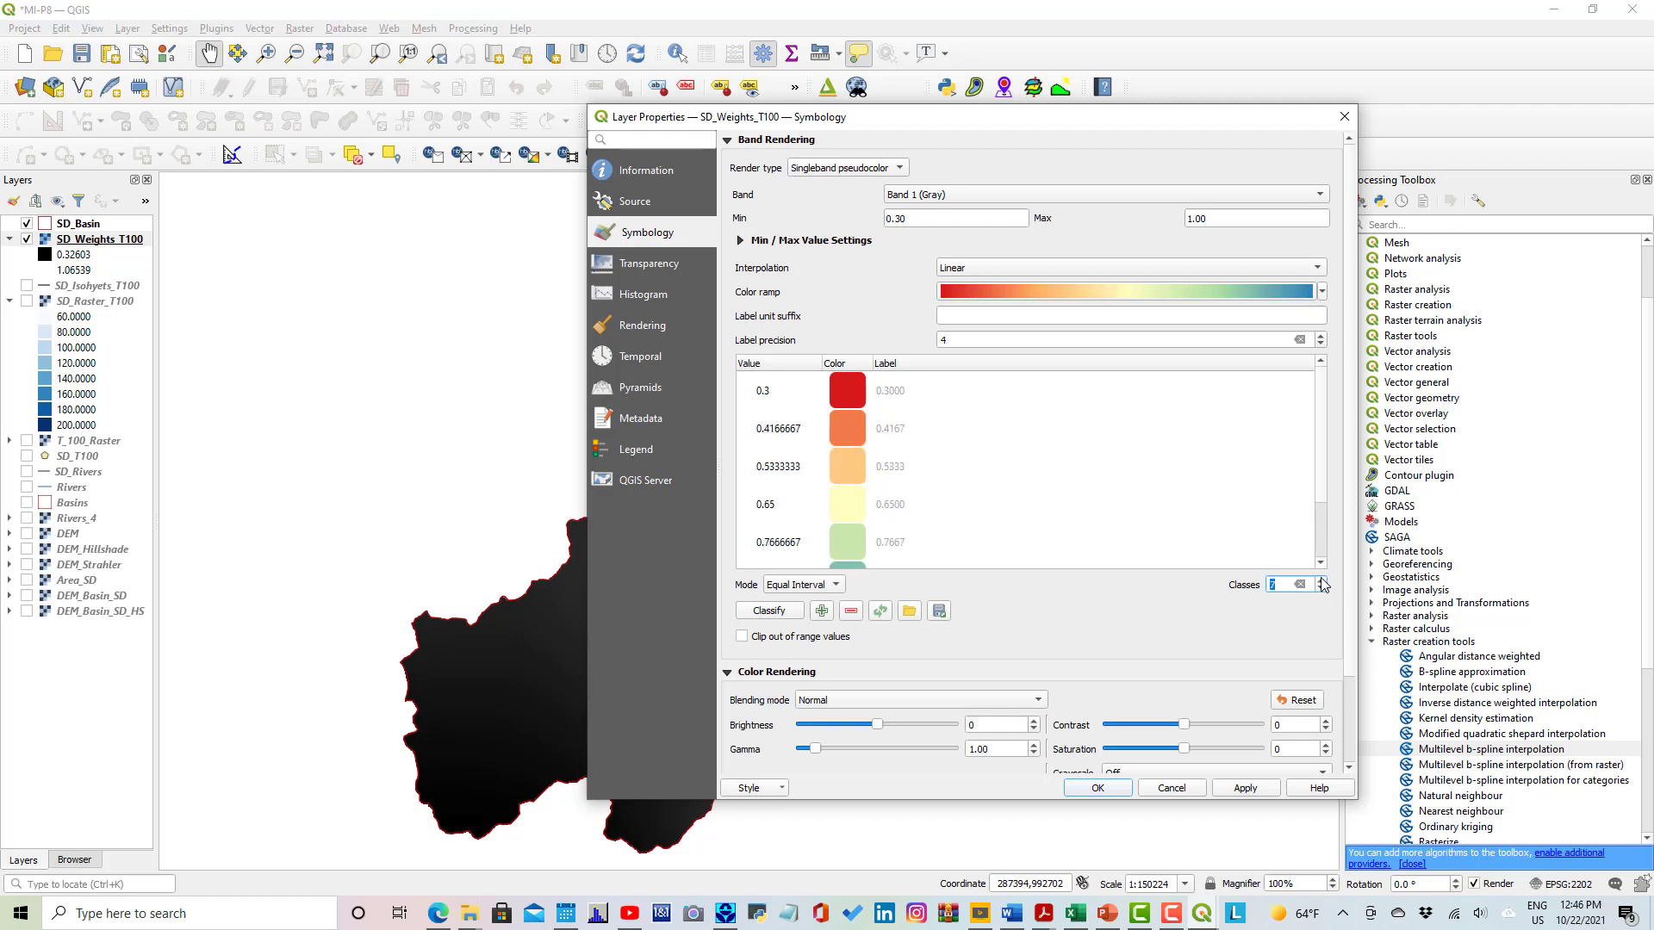
{"action": "left_click", "coordinate": [1322, 581]}
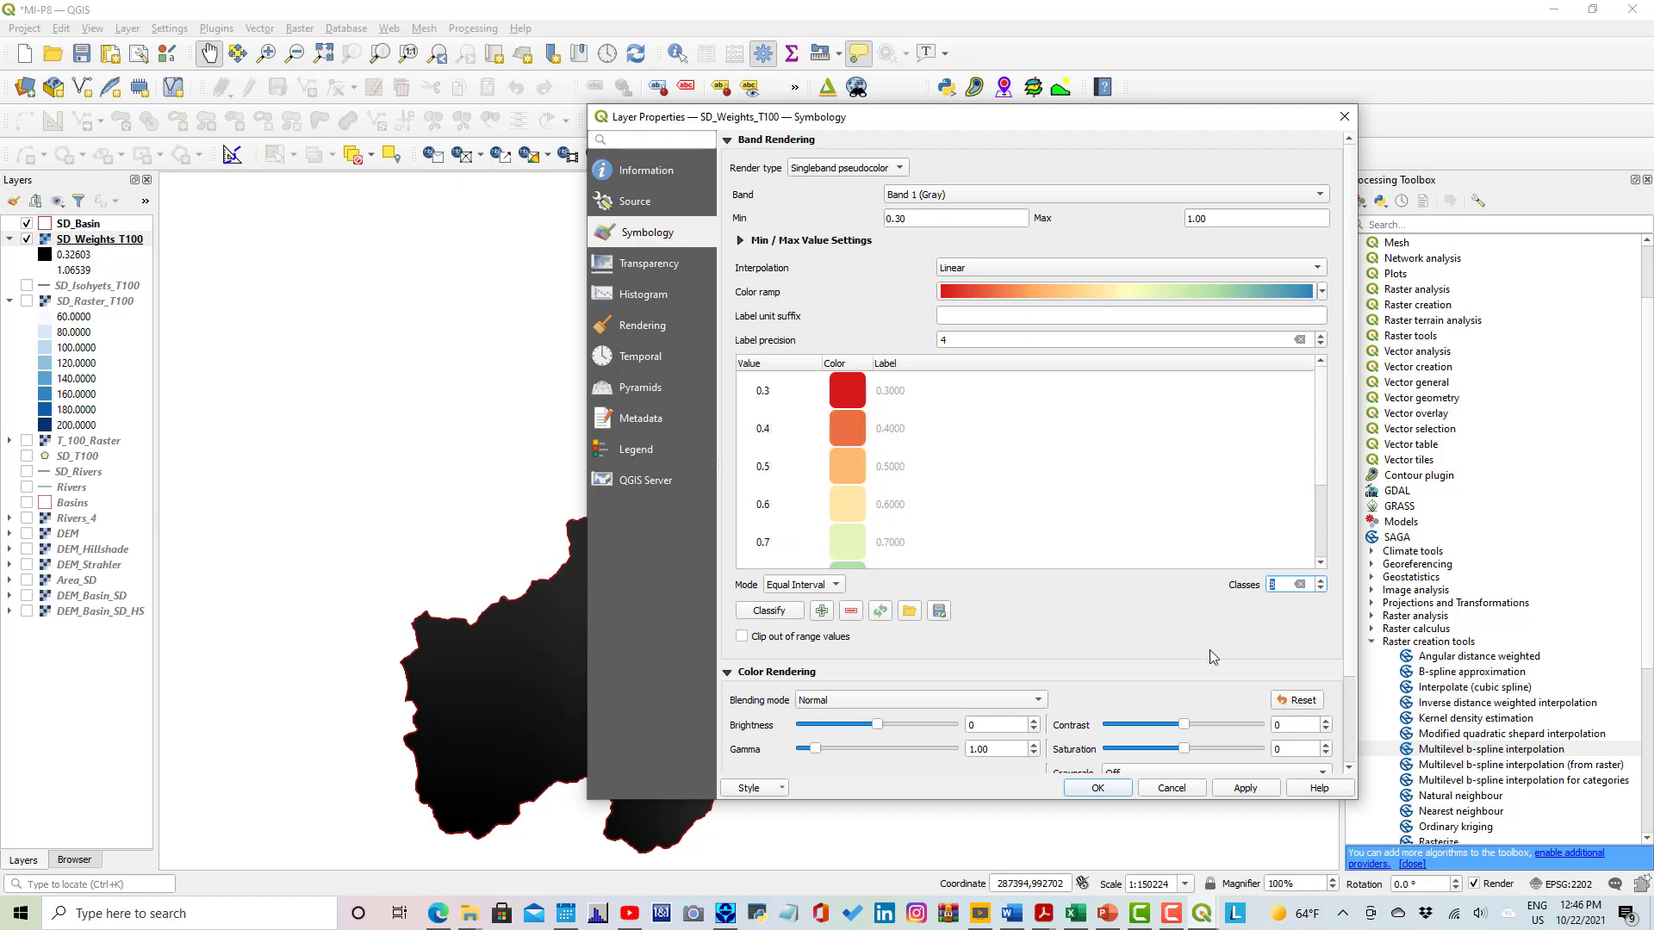
{"action": "left_click", "coordinate": [1257, 790]}
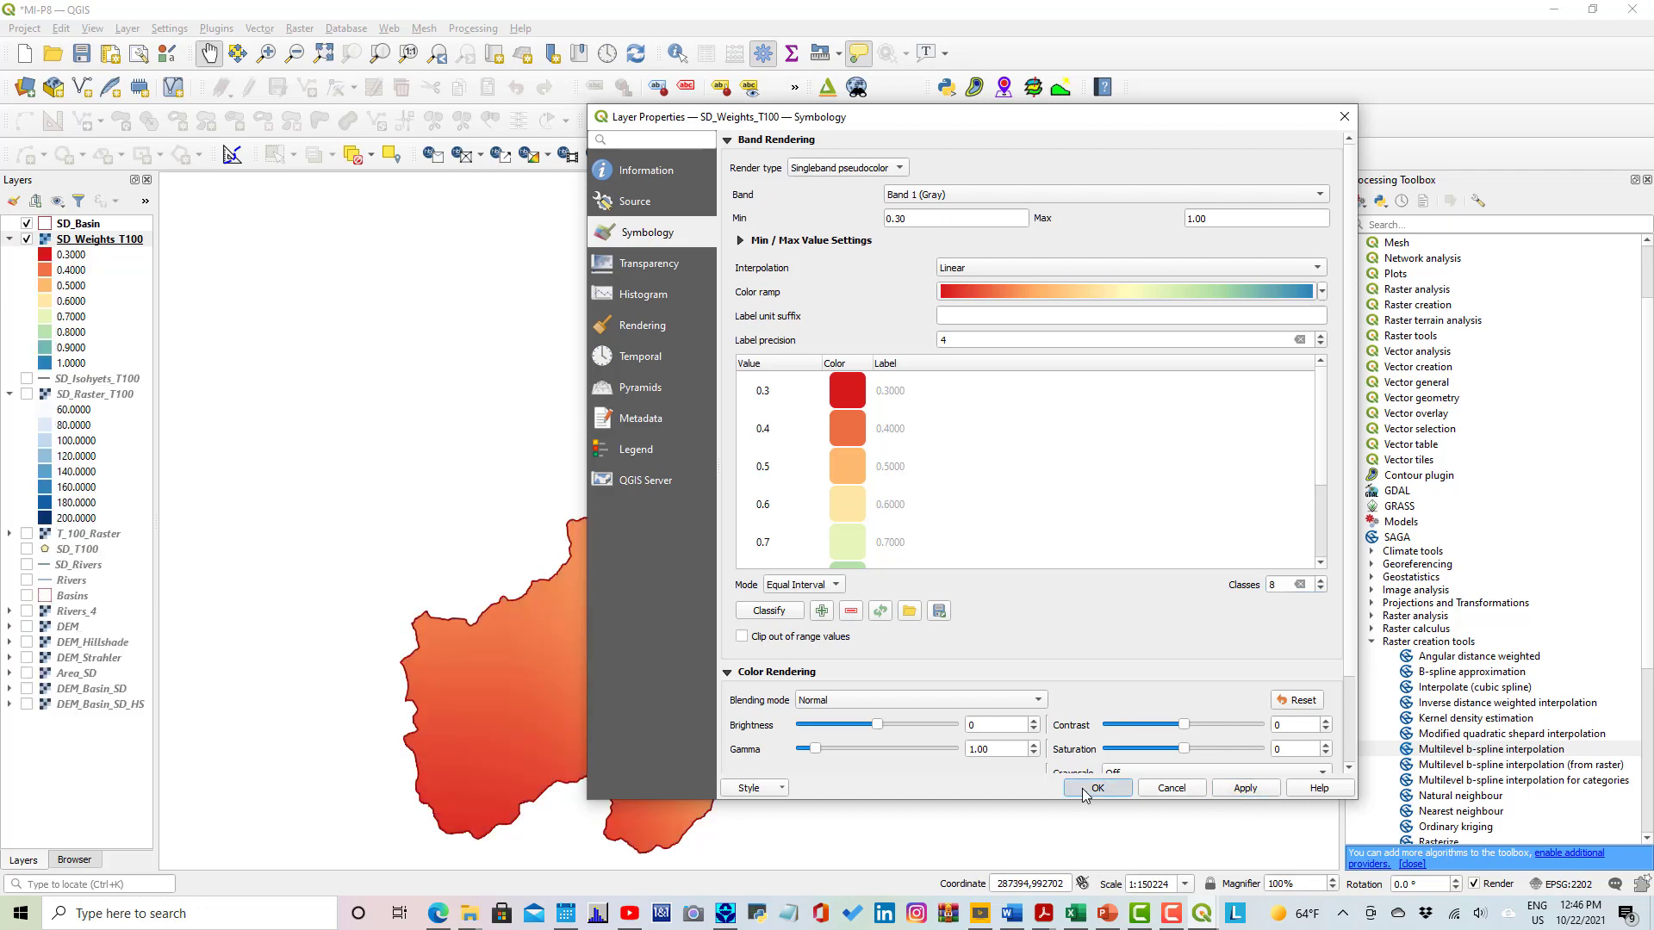
{"action": "left_click", "coordinate": [1095, 788]}
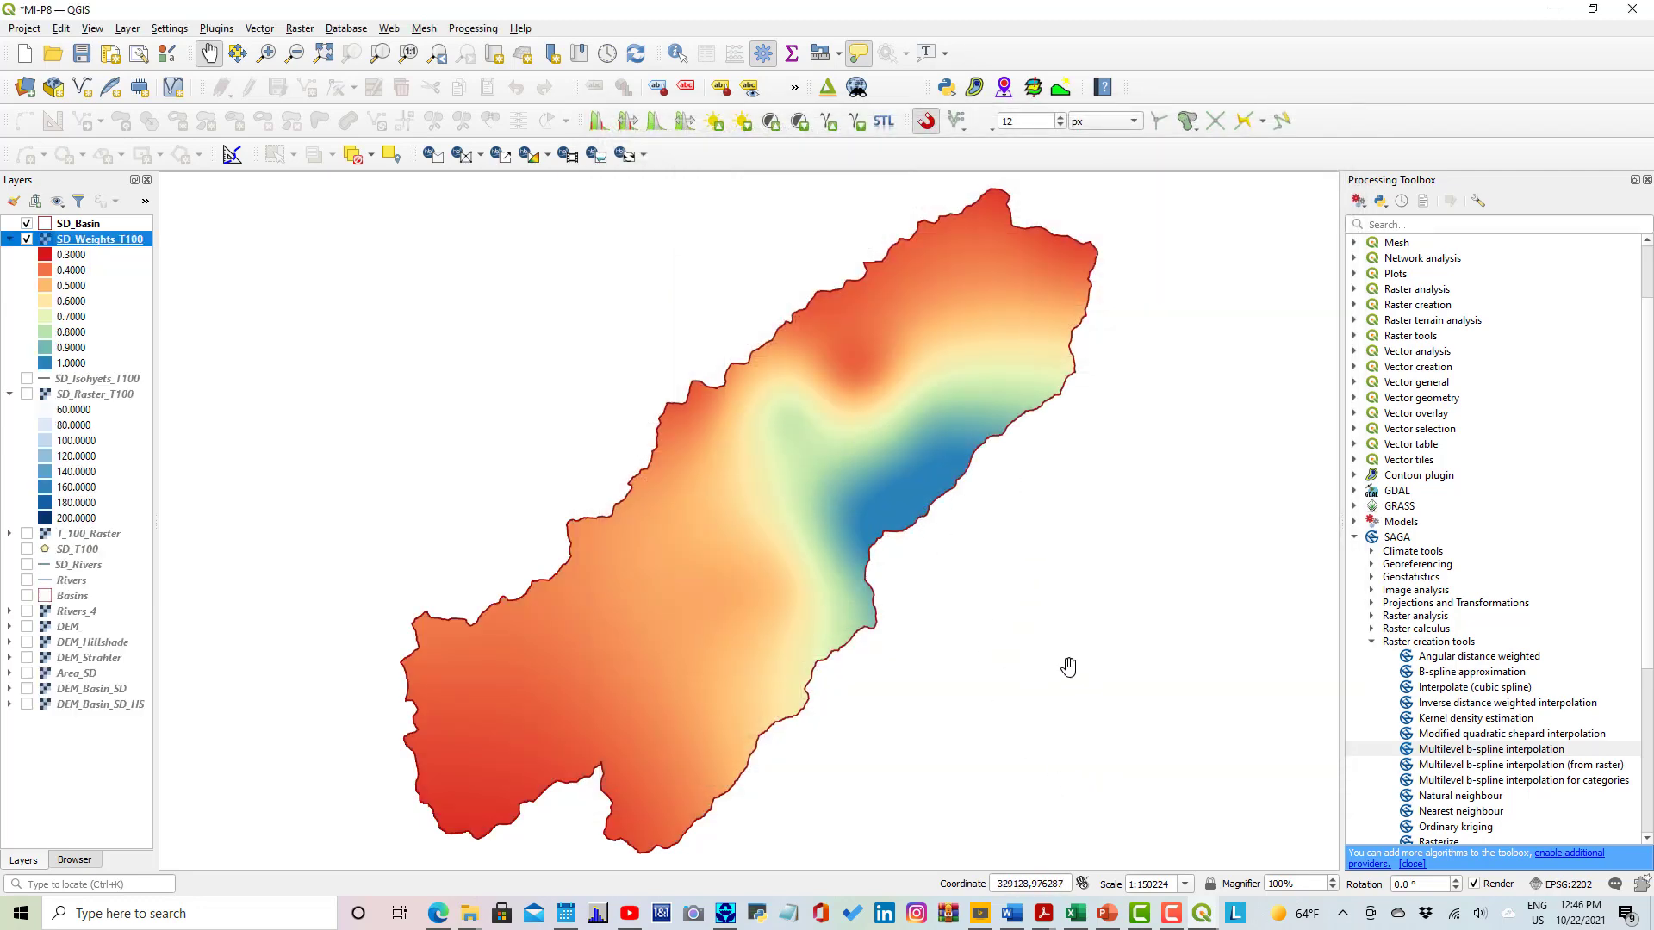
Following the contour slide in PowerPoint, start a raster contour extraction from SD_Weights_T100 in QGIS with an interval of 0.10.
{"action": "left_click", "coordinate": [1102, 913]}
{"action": "left_click", "coordinate": [226, 791]}
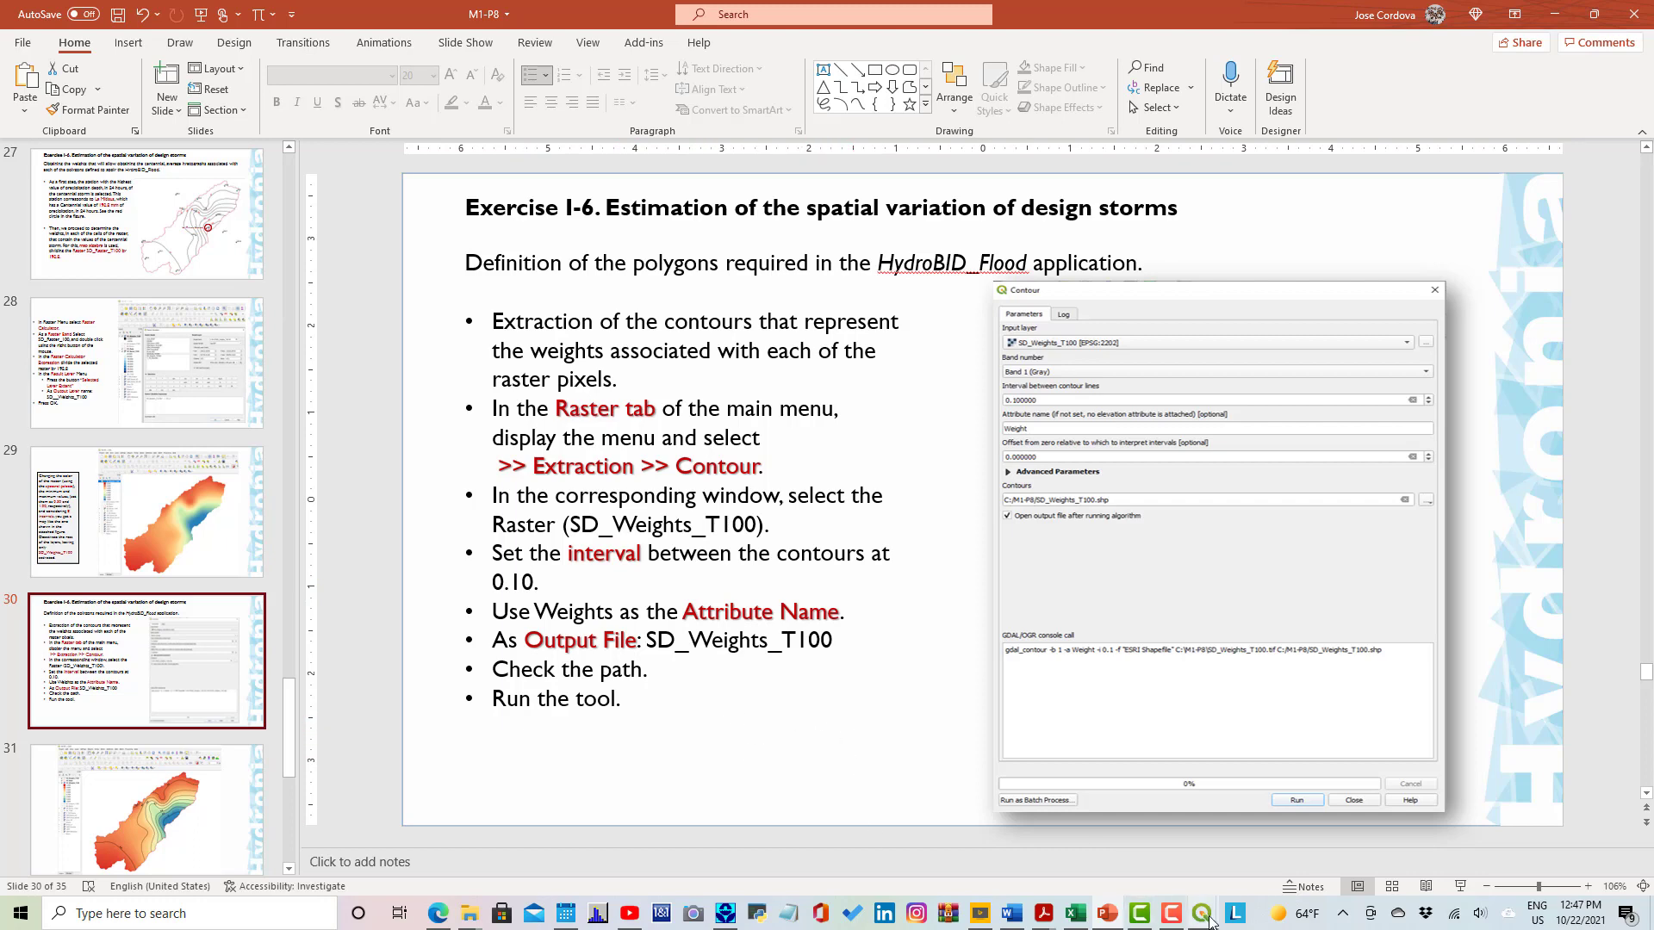
{"action": "mouse_move", "coordinate": [1138, 904]}
{"action": "left_click", "coordinate": [1188, 823]}
{"action": "left_click", "coordinate": [300, 28]}
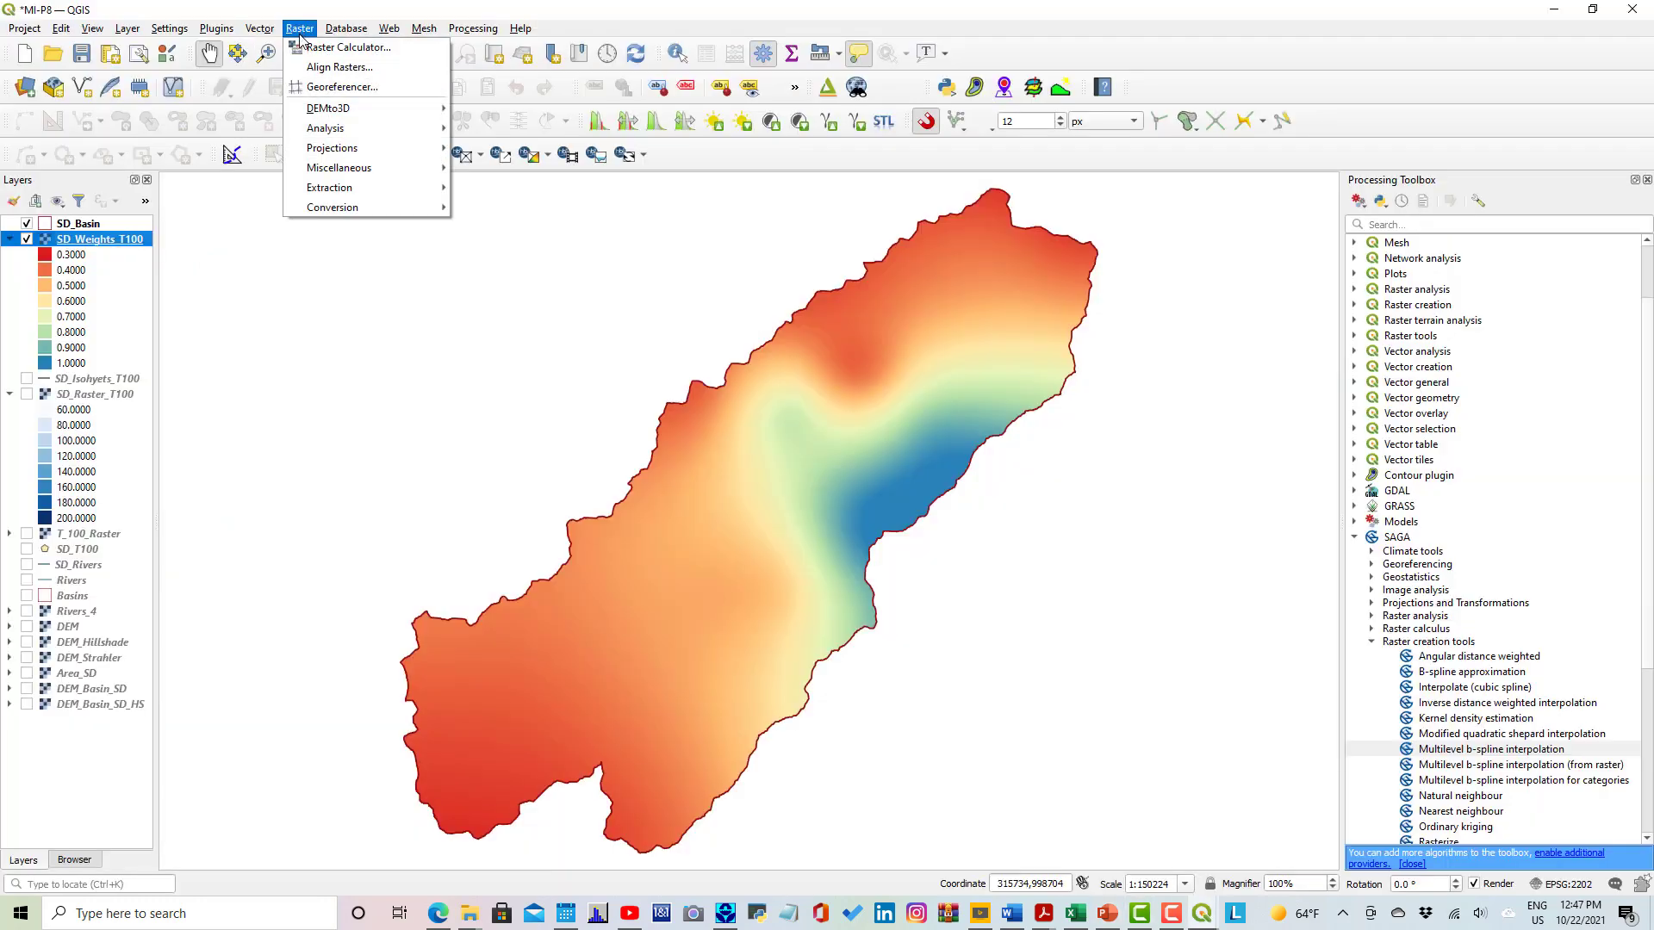
{"action": "mouse_move", "coordinate": [344, 188]}
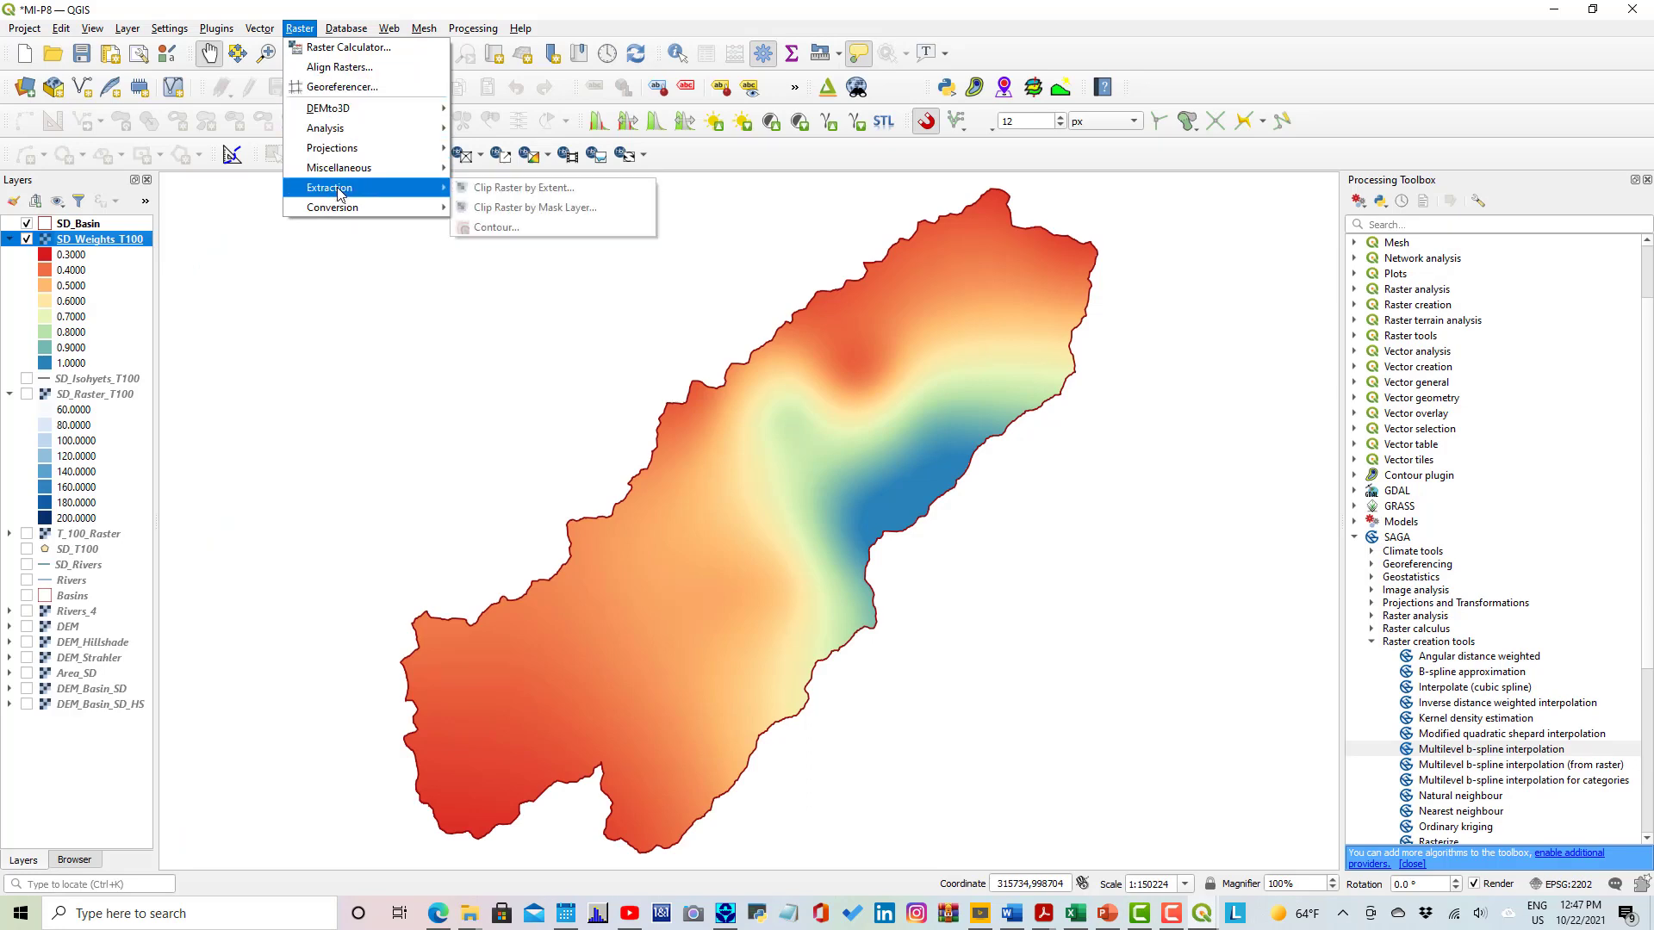
{"action": "left_click", "coordinate": [516, 234]}
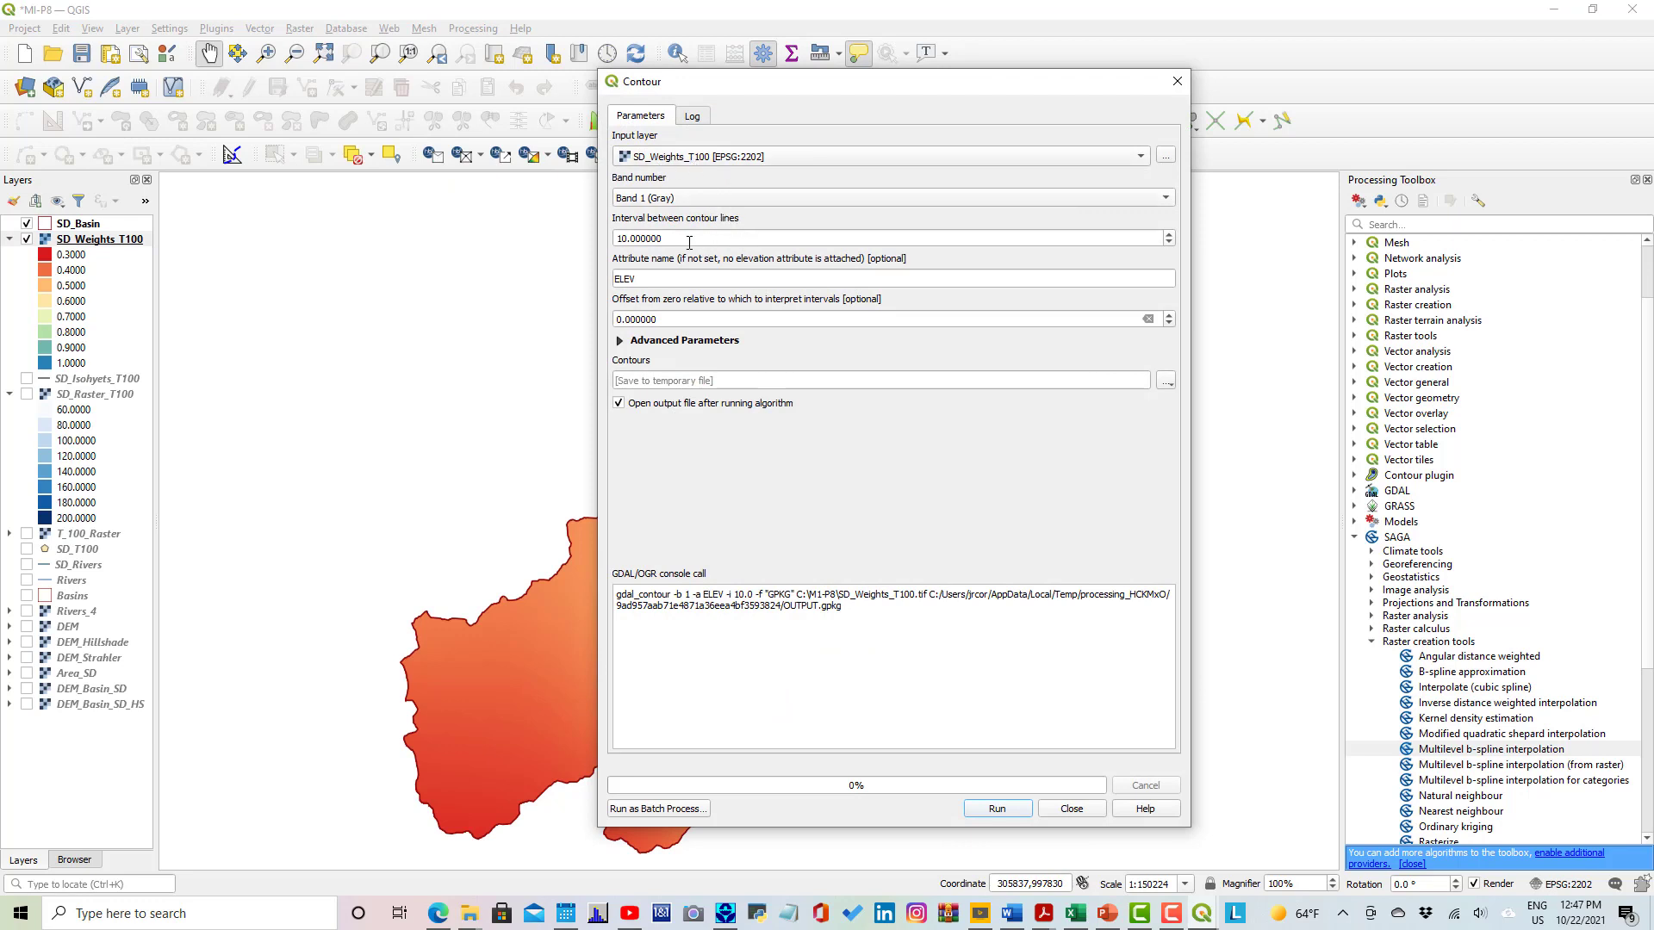
{"action": "left_click_drag", "start_coordinate": [679, 238], "coordinate": [613, 239]}
{"action": "type", "text": "0.10"}
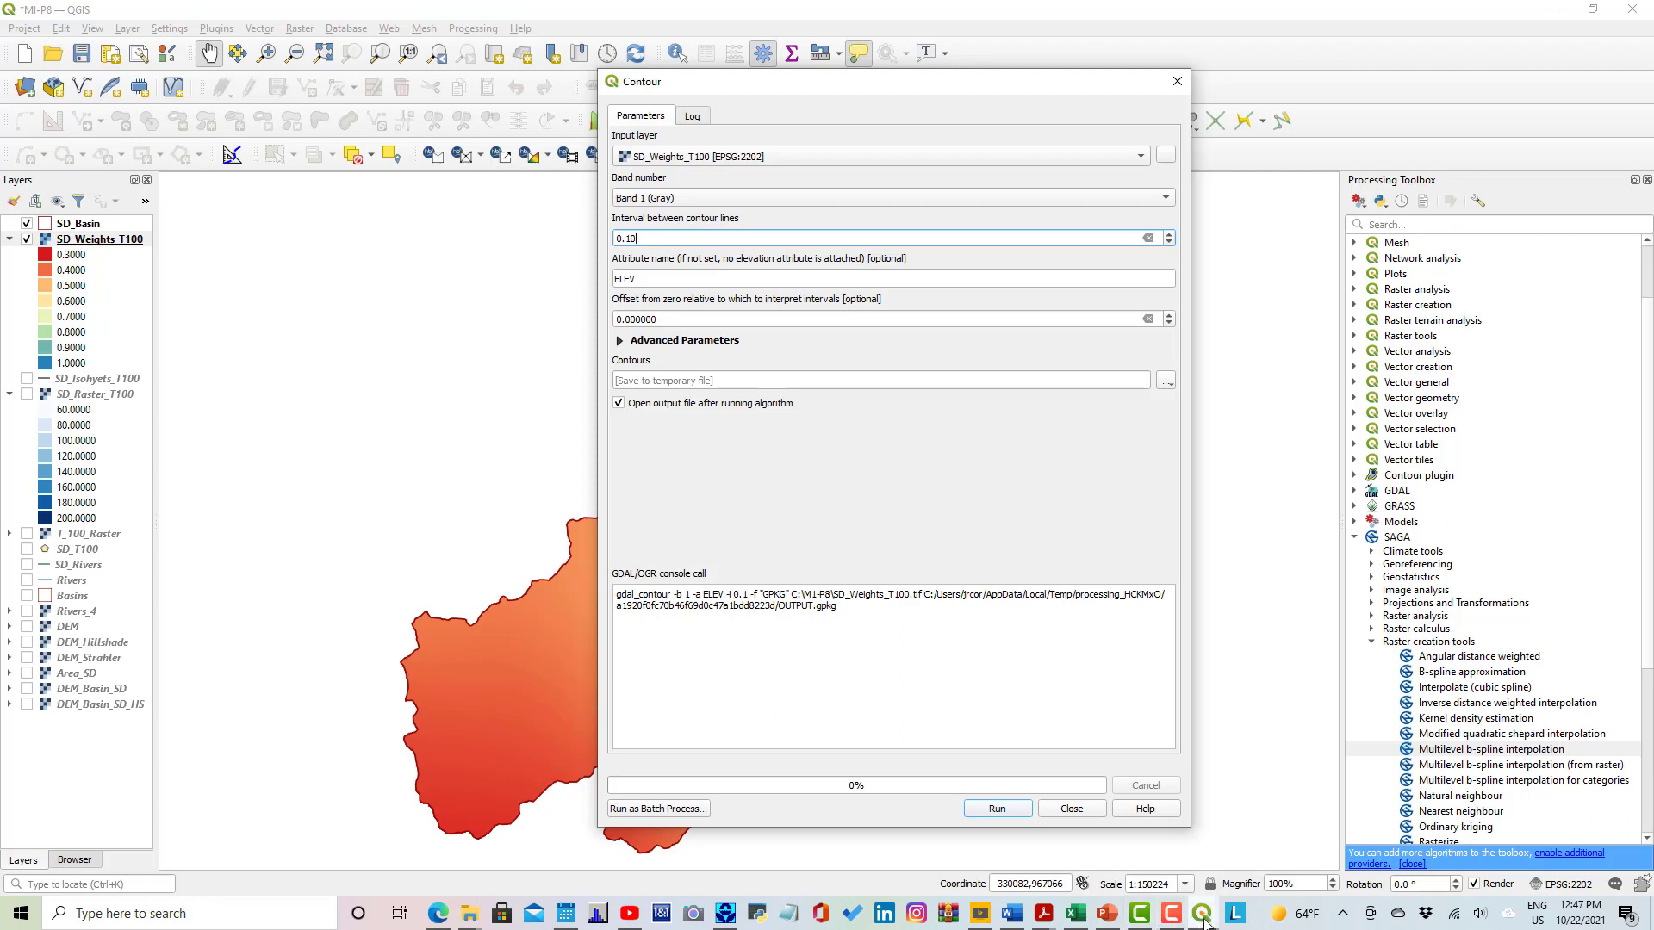
Set the attribute name of the contour lines to Weight.
{"action": "key", "text": "Tab"}
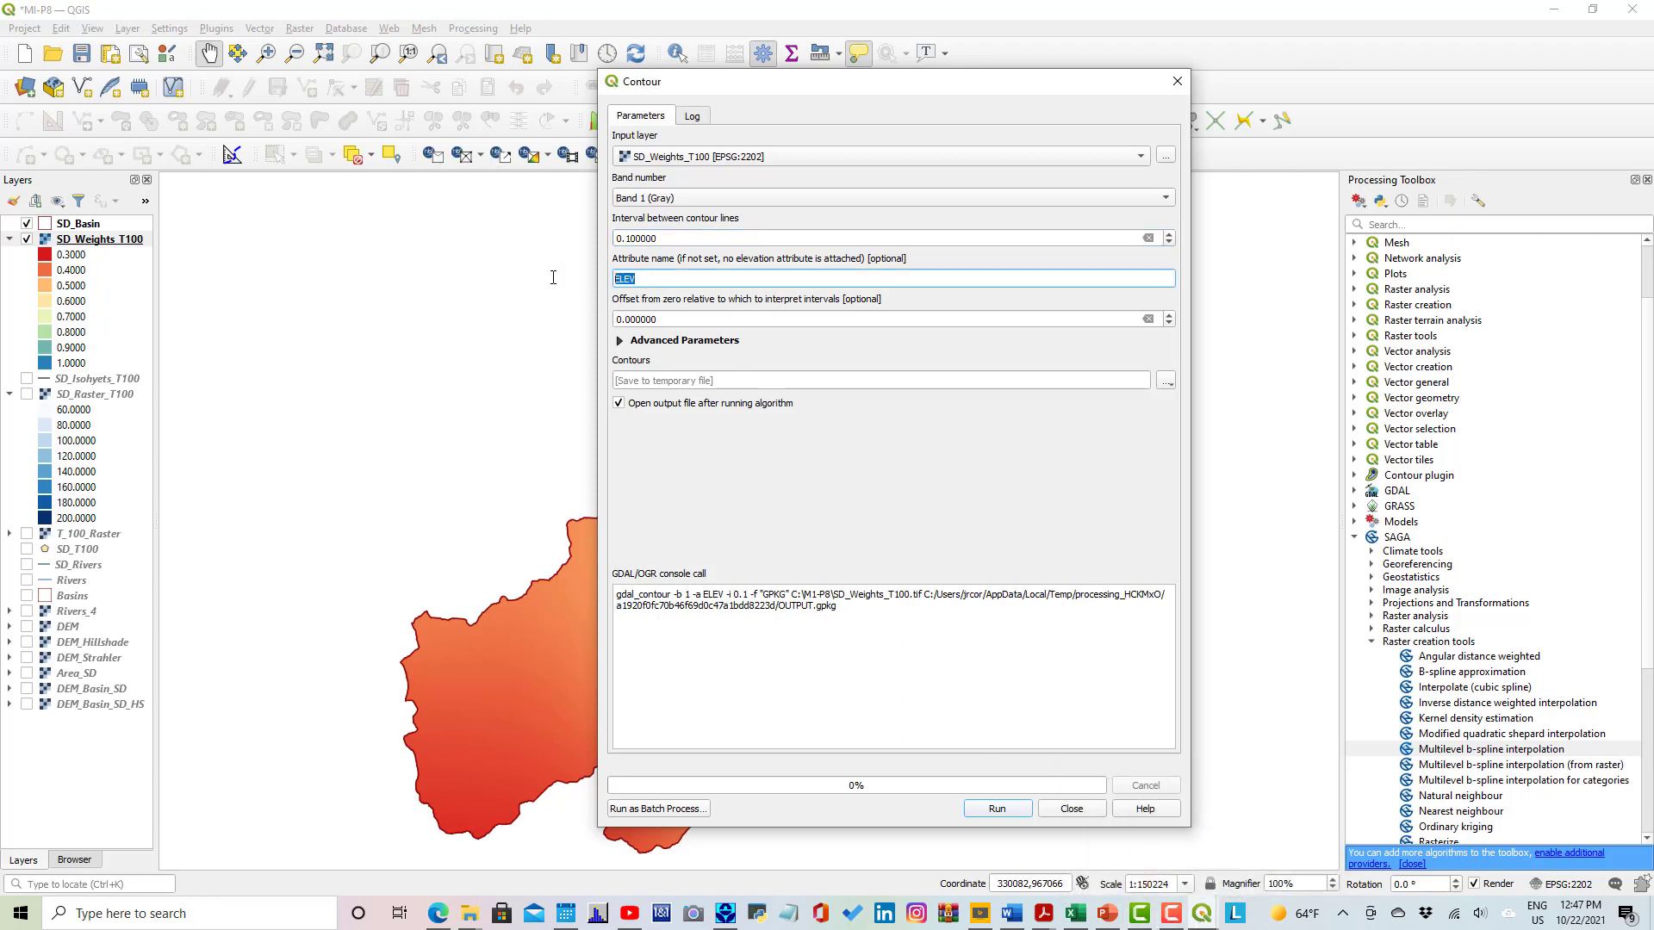
{"action": "type", "text": "E"}
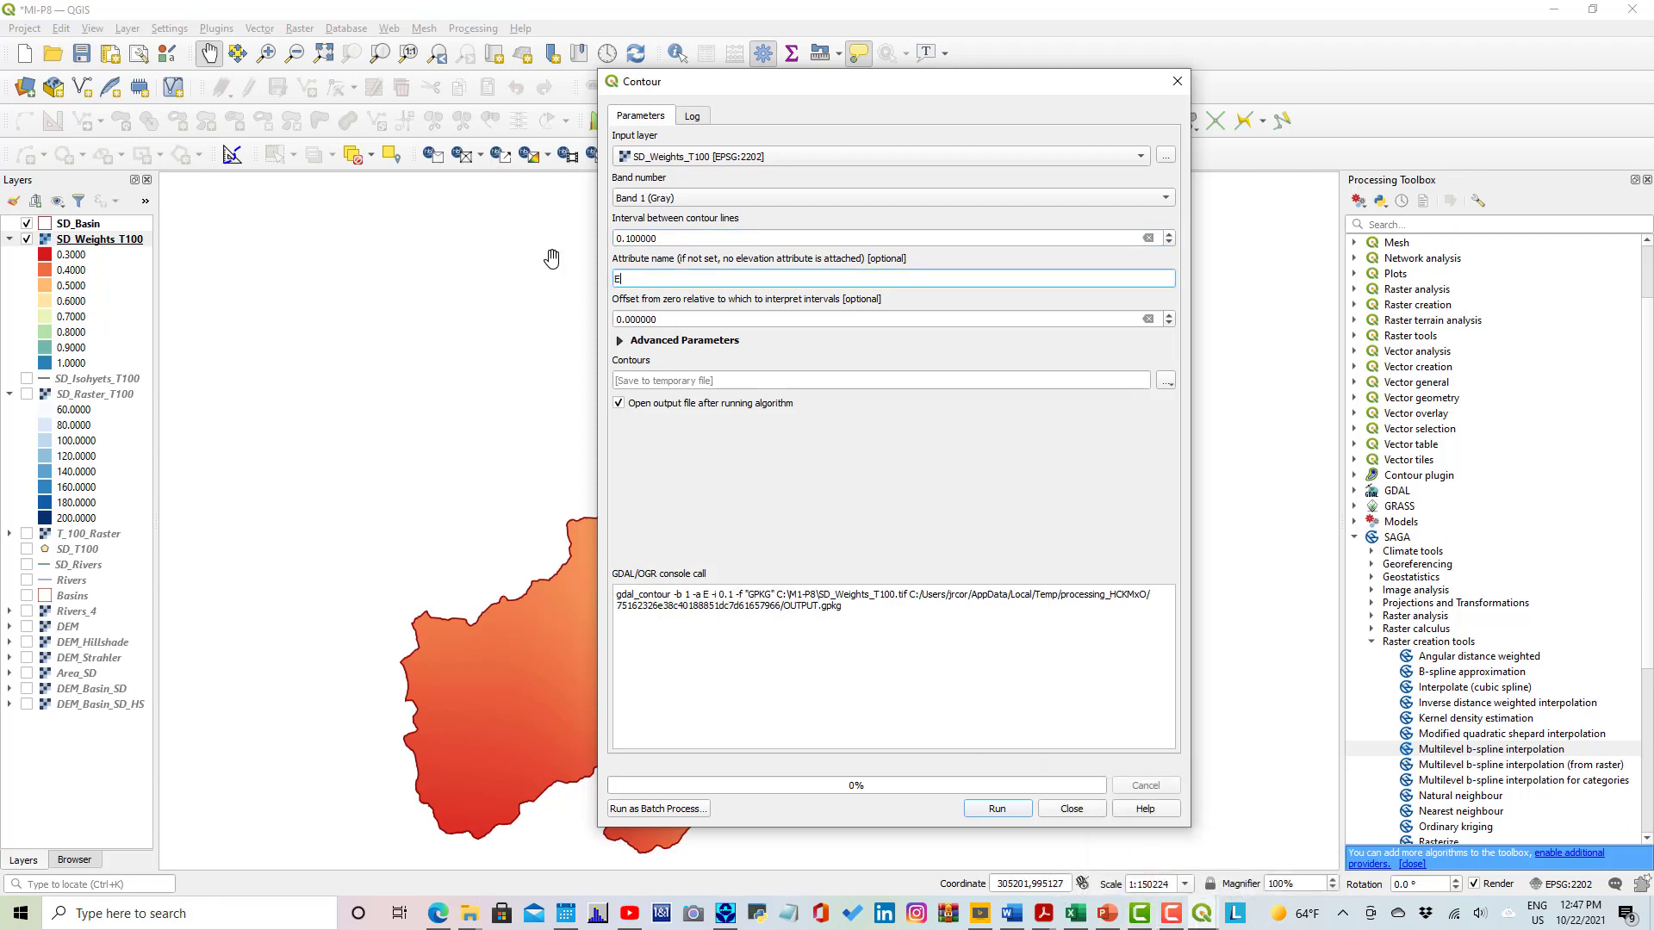
{"action": "key", "text": "BackSpace"}
{"action": "type", "text": "W"}
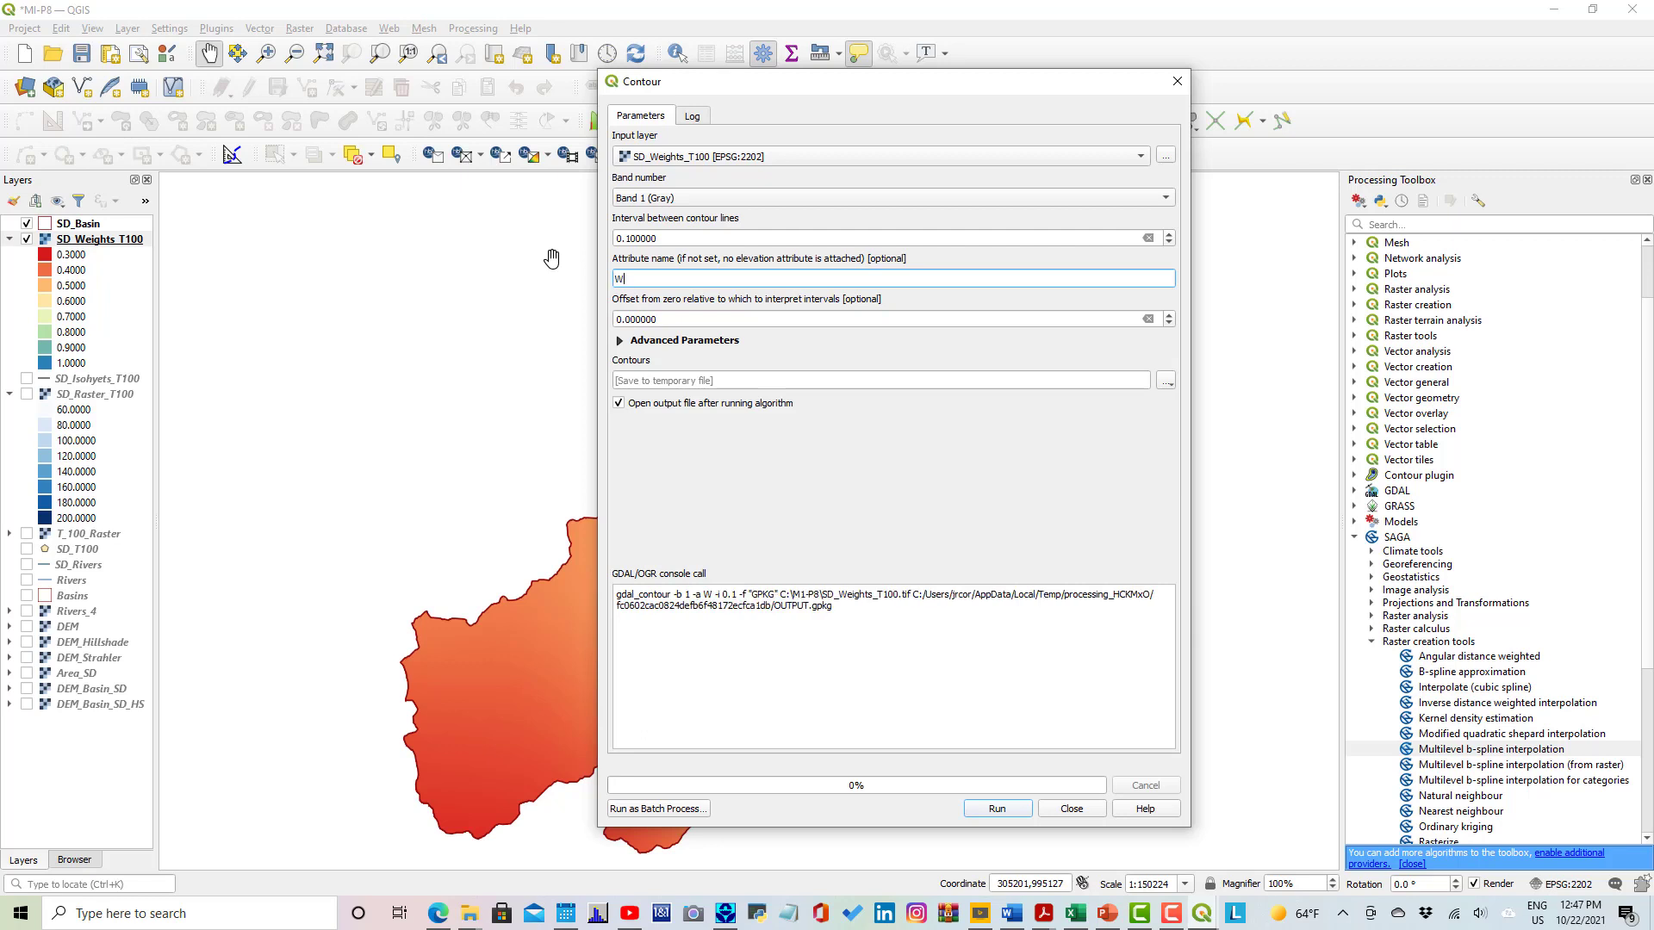
{"action": "type", "text": "eight"}
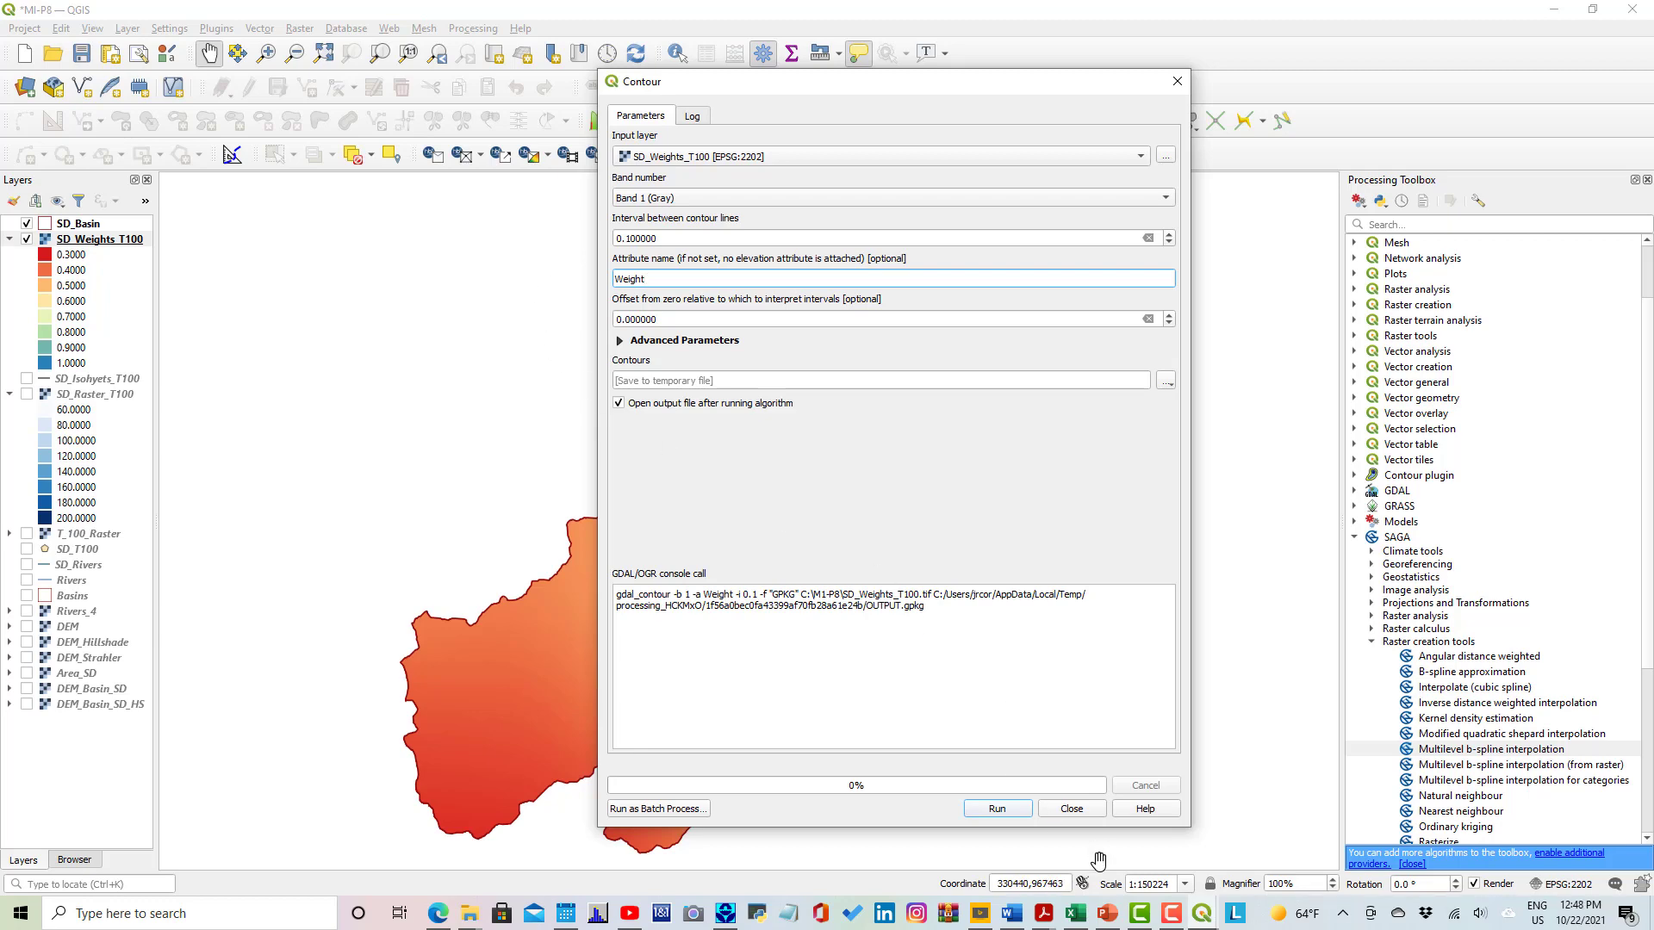
Check the output name on the PowerPoint slide, set the QGIS contour output to shapefile SD_Weights_T100 in the M1-P8 folder, and run the extraction.
{"action": "left_click", "coordinate": [1109, 916]}
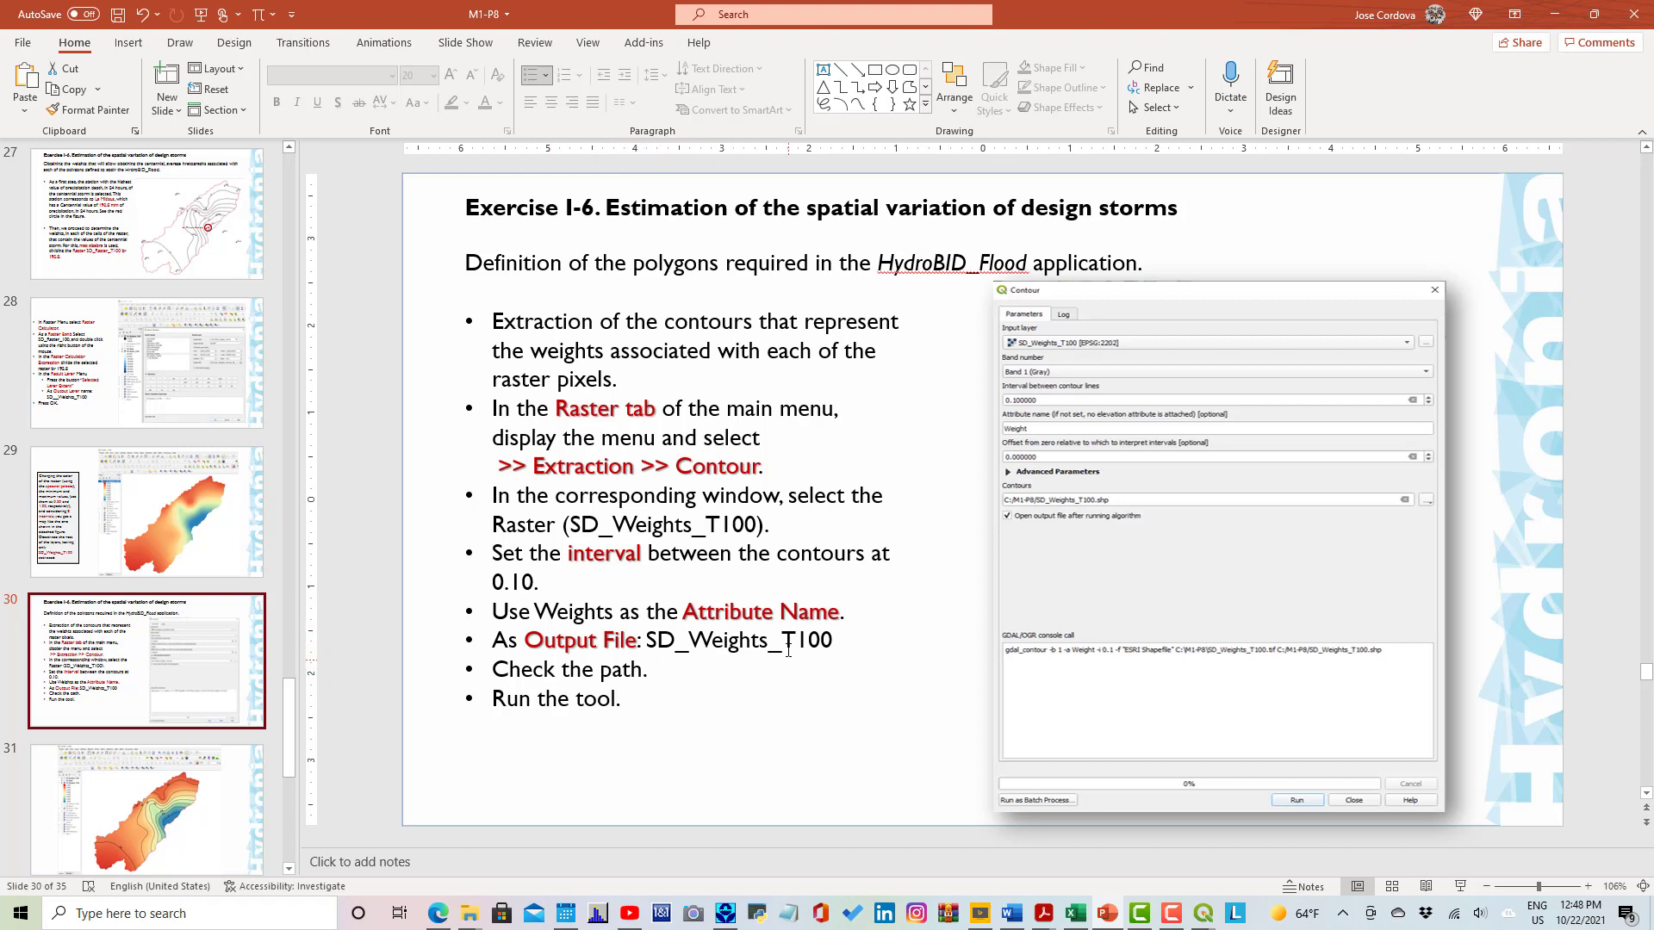
{"action": "mouse_move", "coordinate": [1204, 914]}
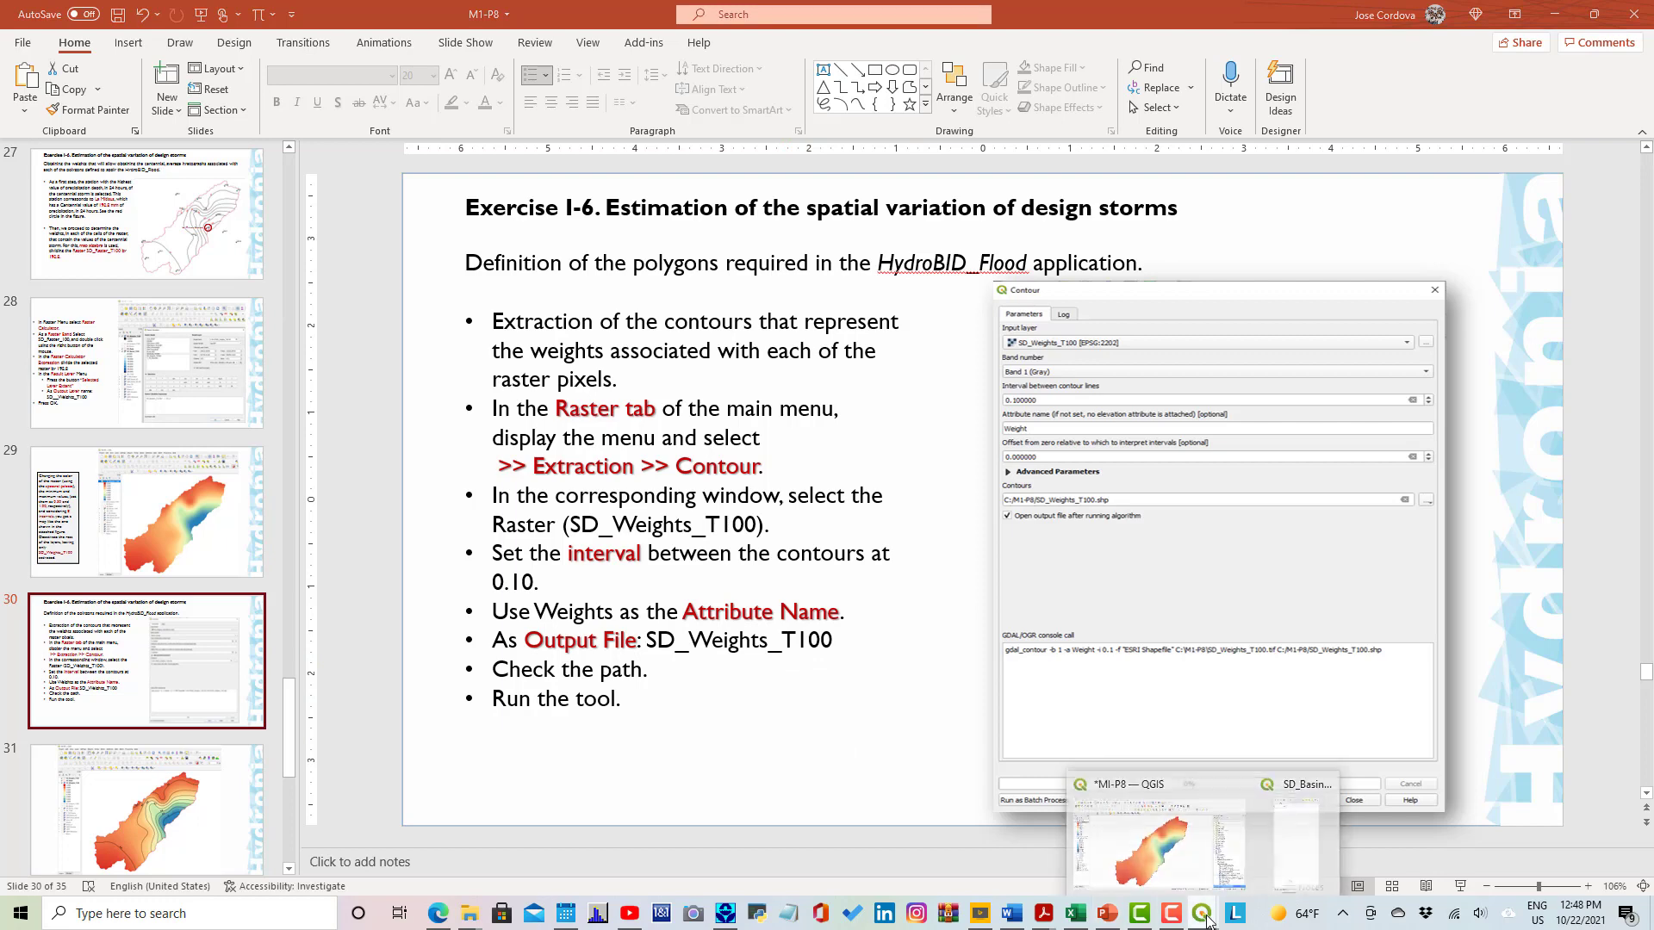
{"action": "mouse_move", "coordinate": [1189, 863]}
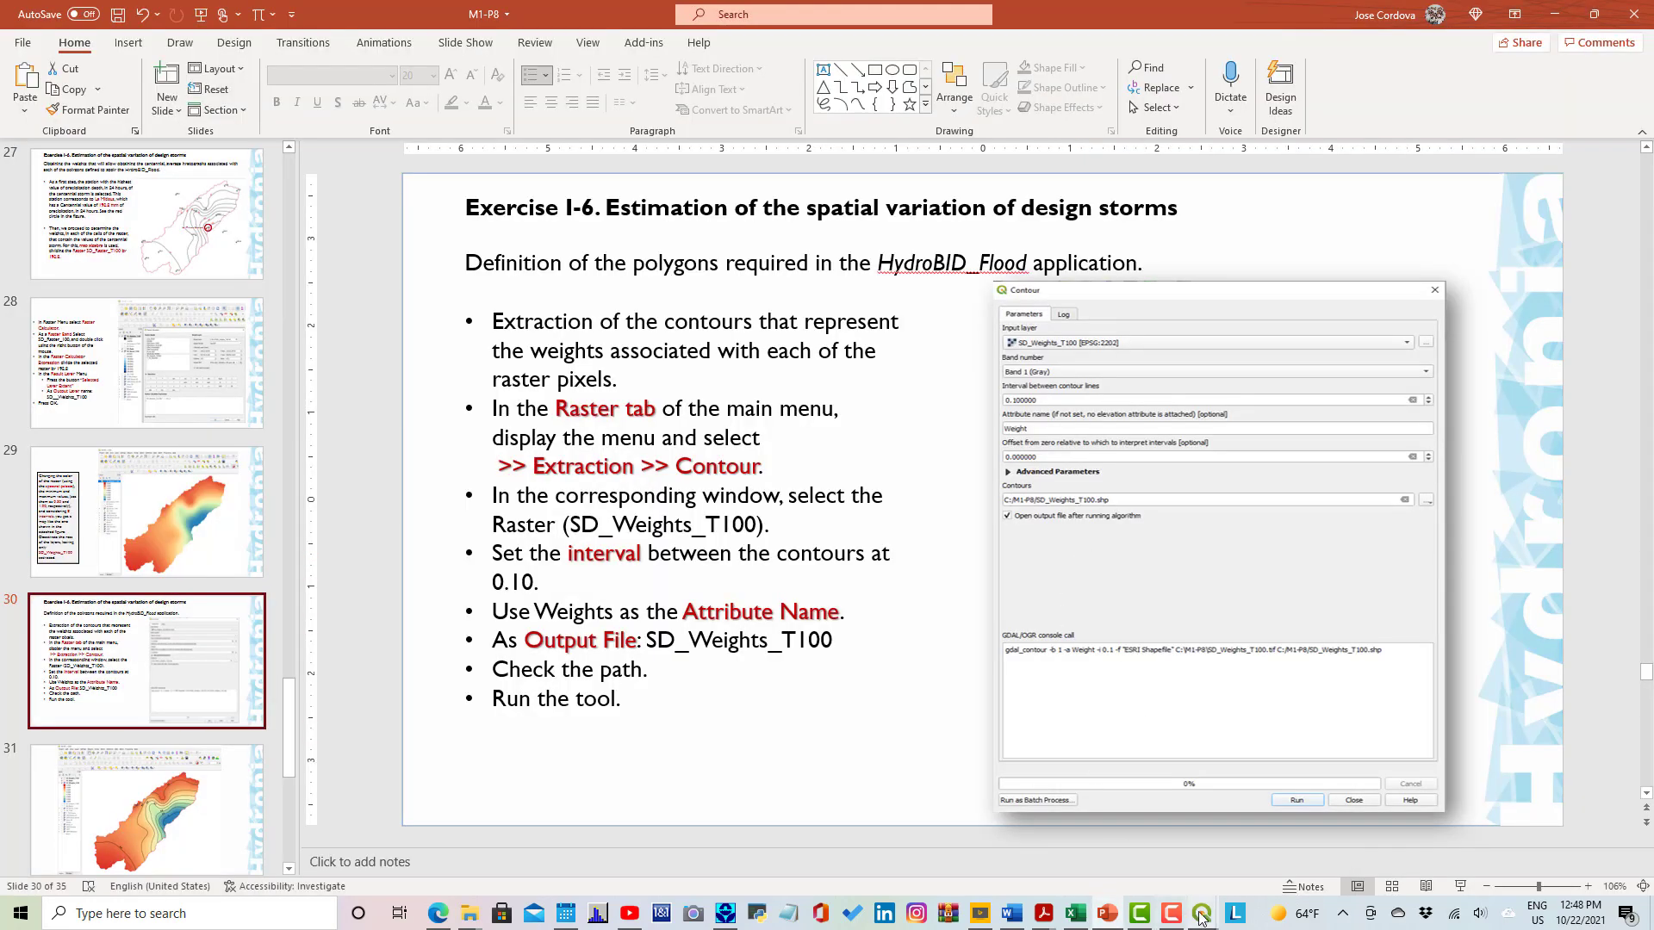
{"action": "left_click", "coordinate": [1203, 913]}
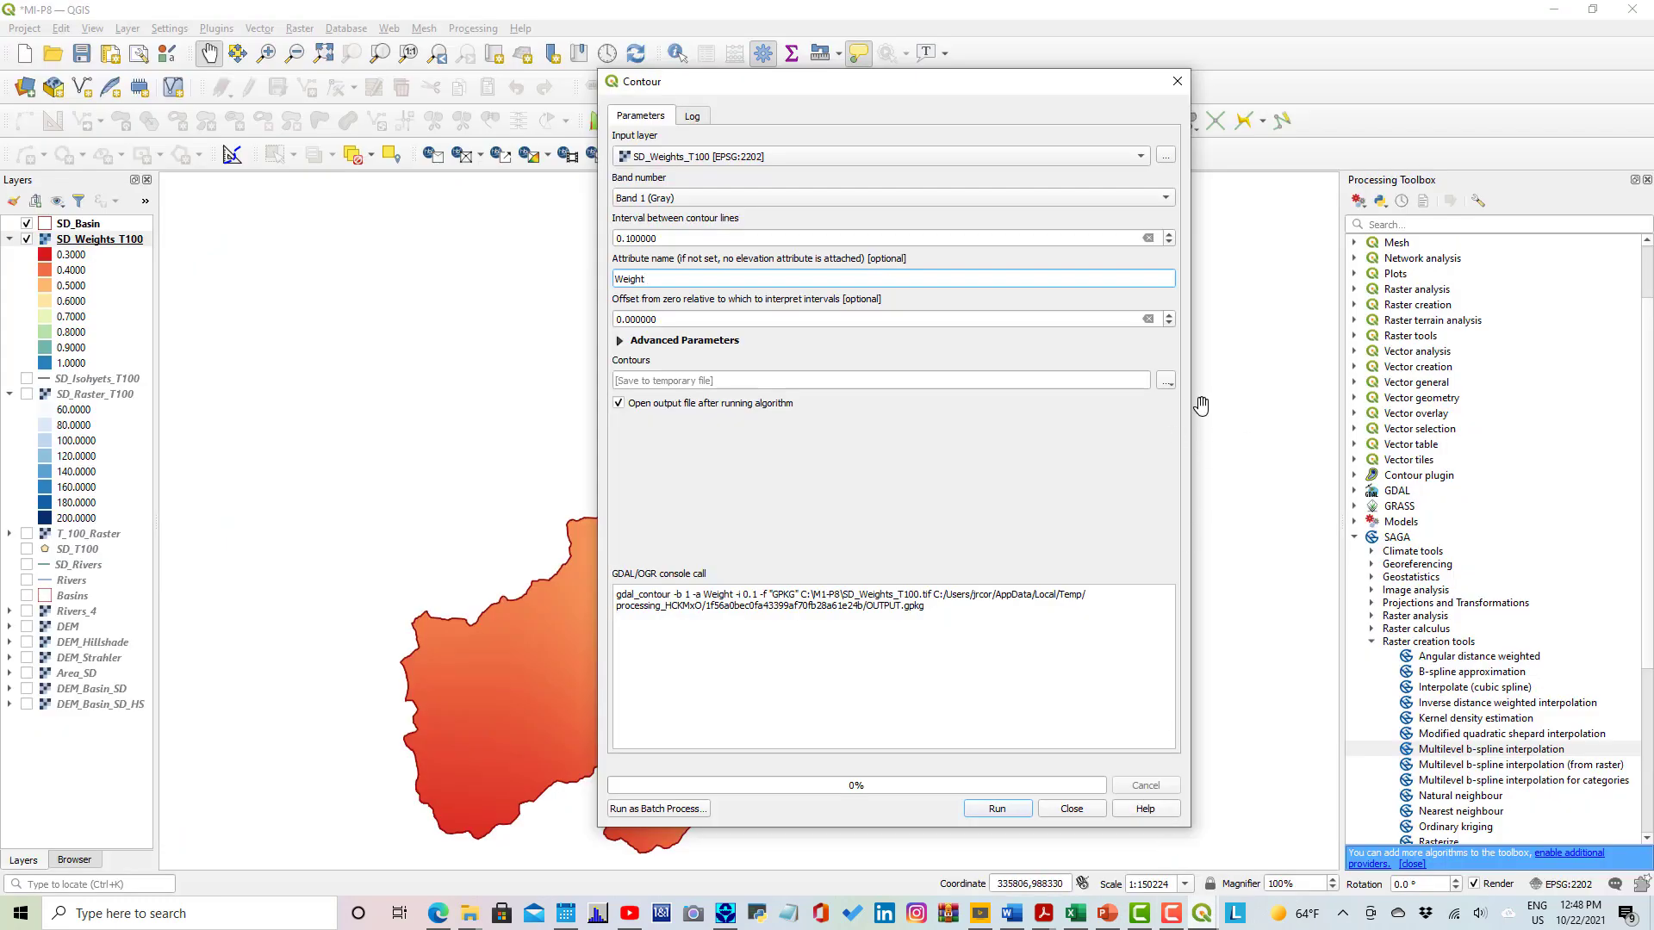
{"action": "left_click", "coordinate": [1166, 381]}
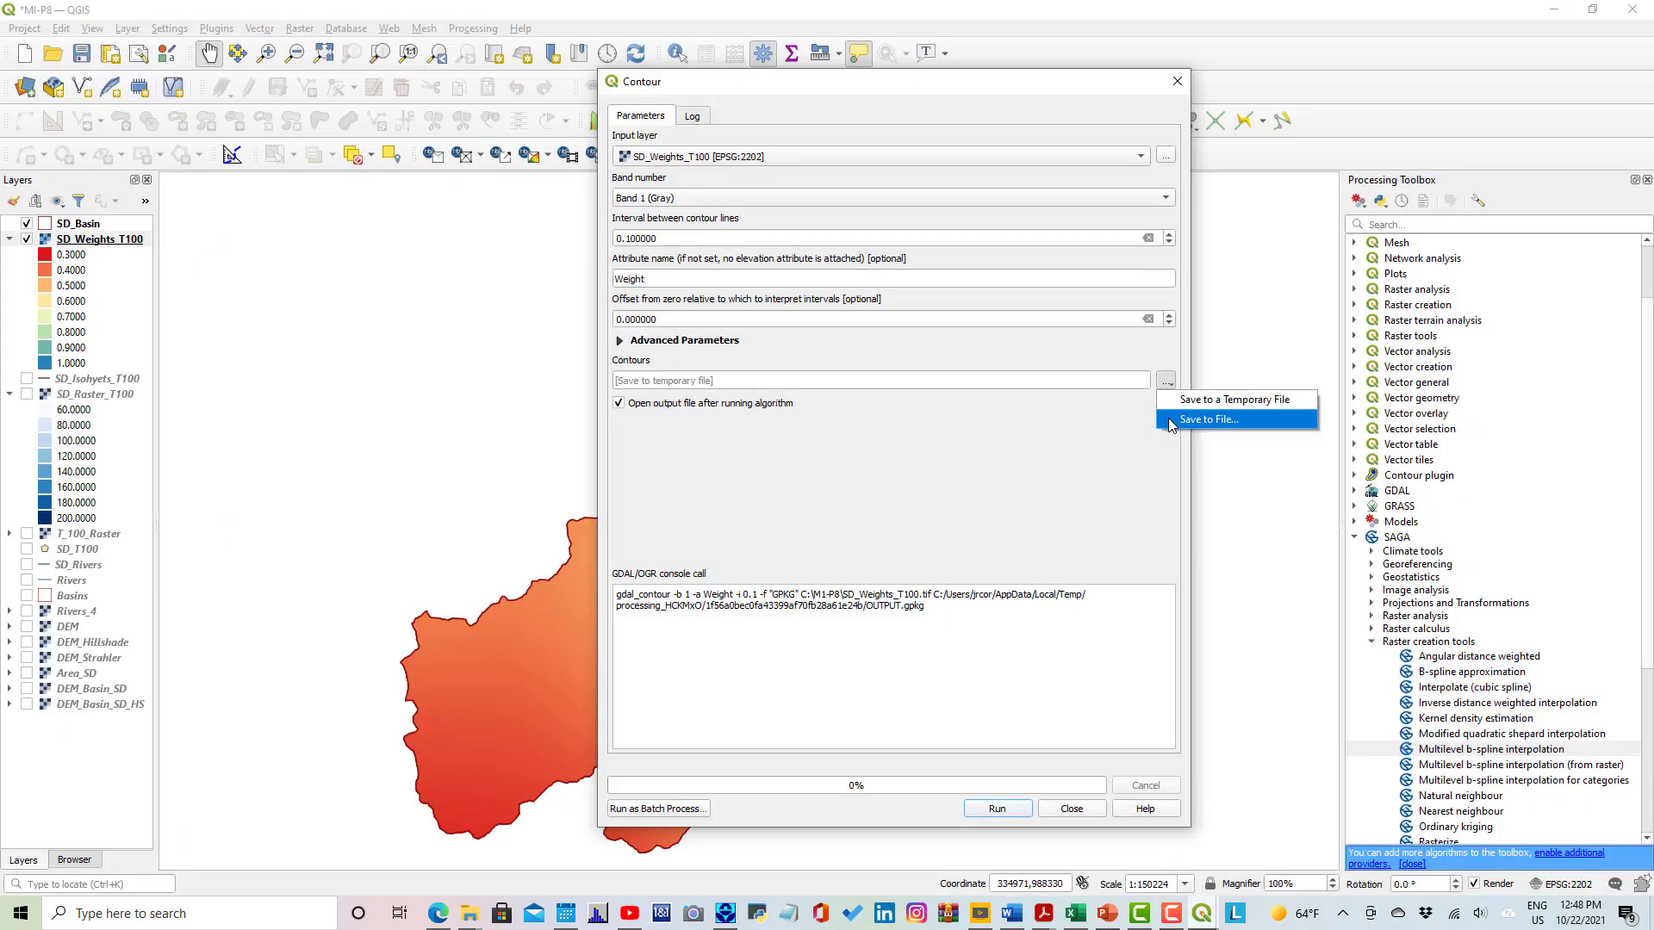
{"action": "left_click", "coordinate": [1205, 420]}
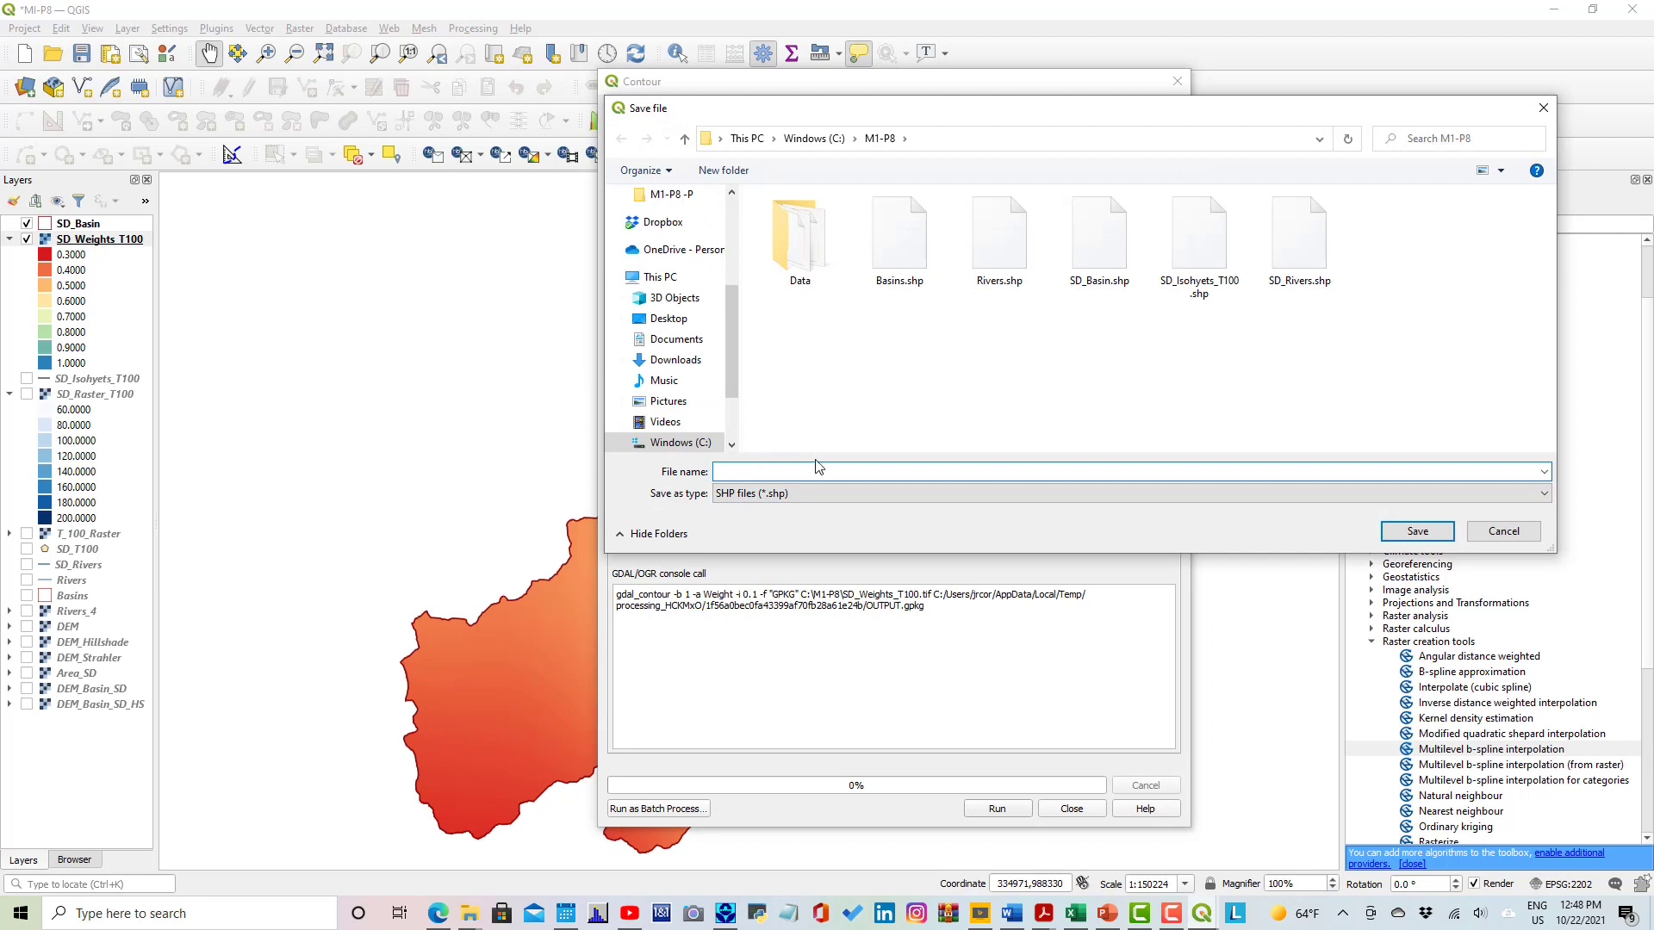
{"action": "type", "text": "SD_We"}
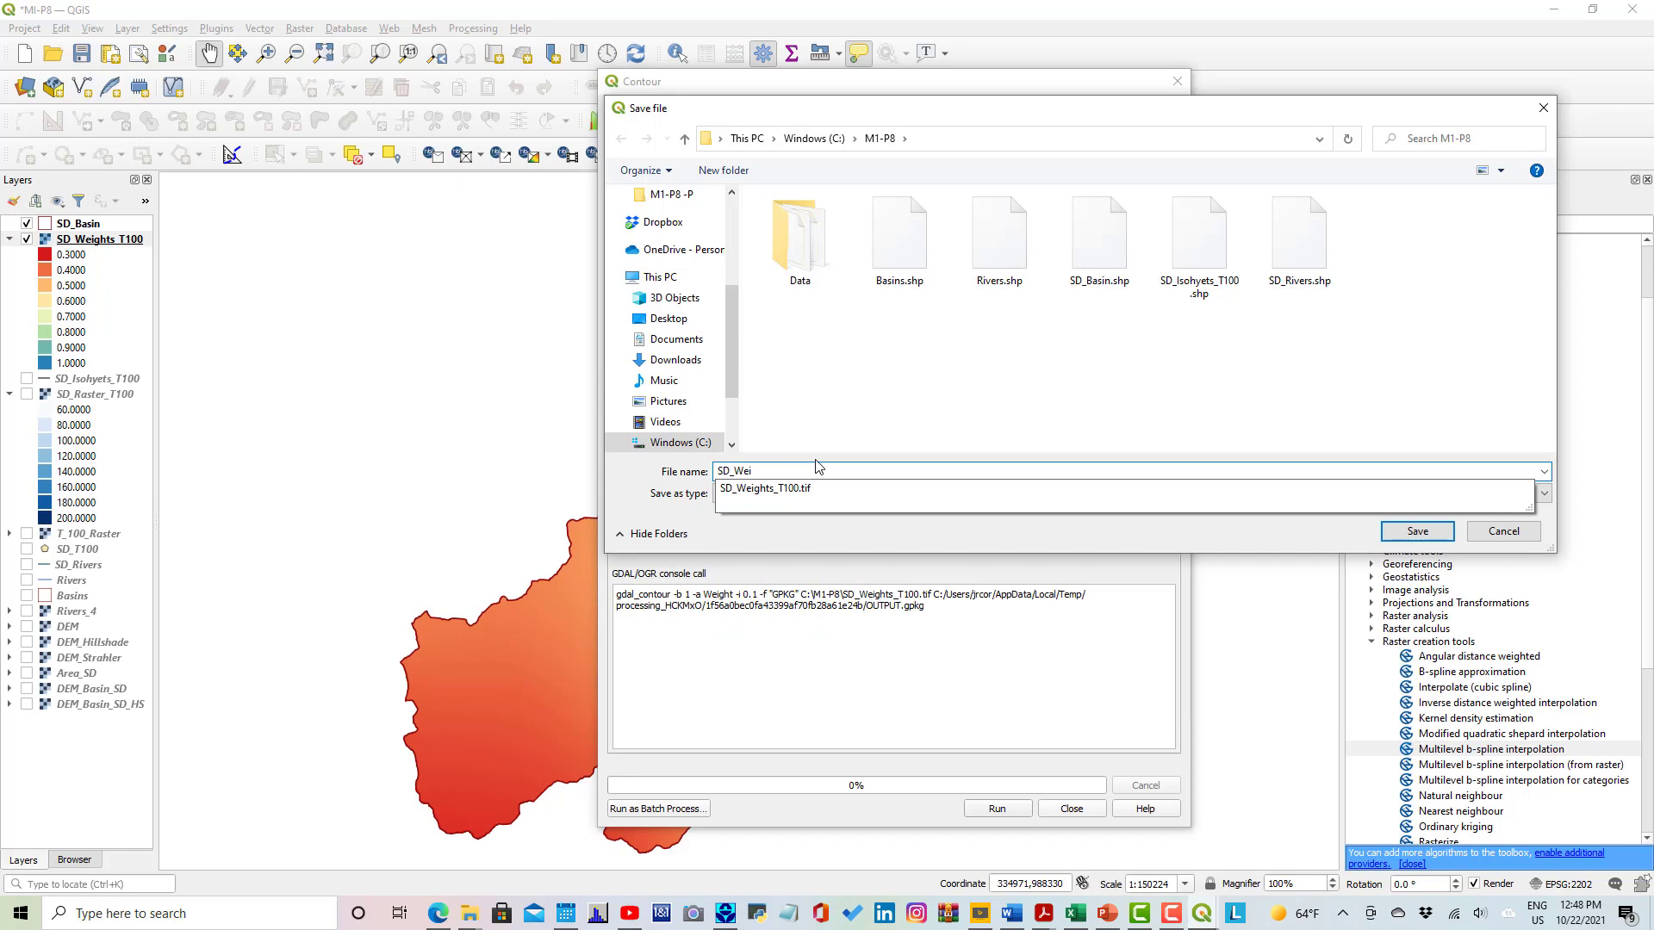
{"action": "type", "text": "i"}
{"action": "left_click", "coordinate": [794, 489]}
{"action": "left_click", "coordinate": [816, 473]}
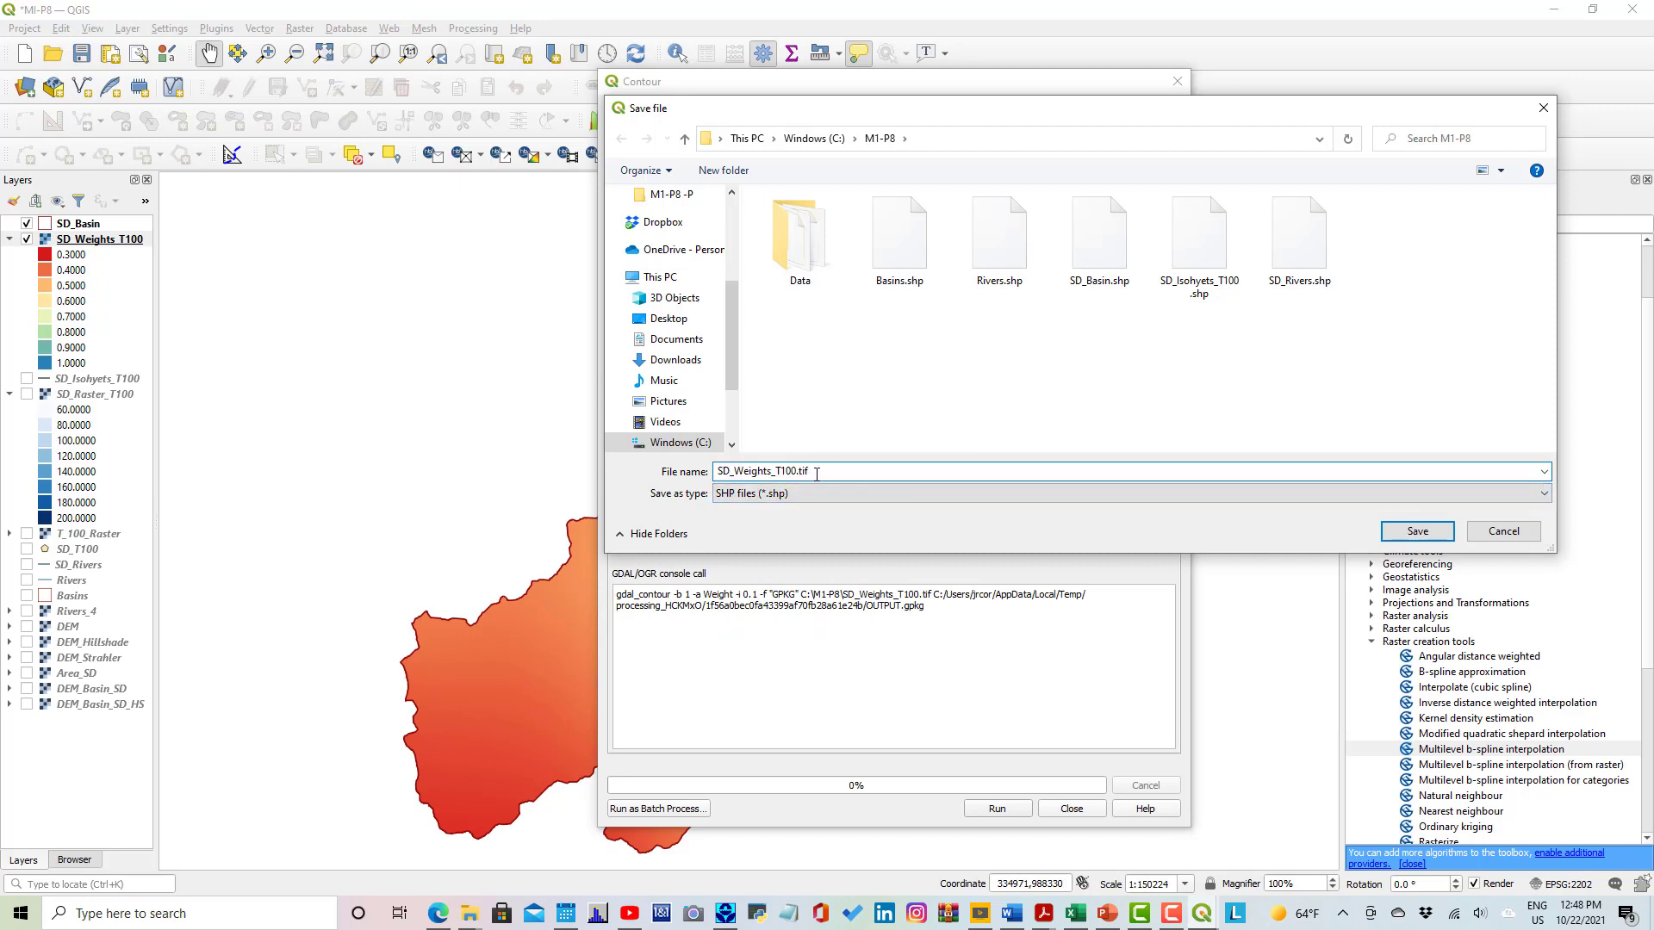
{"action": "key", "text": "BackSpace"}
{"action": "key", "text": "BackSpace"}
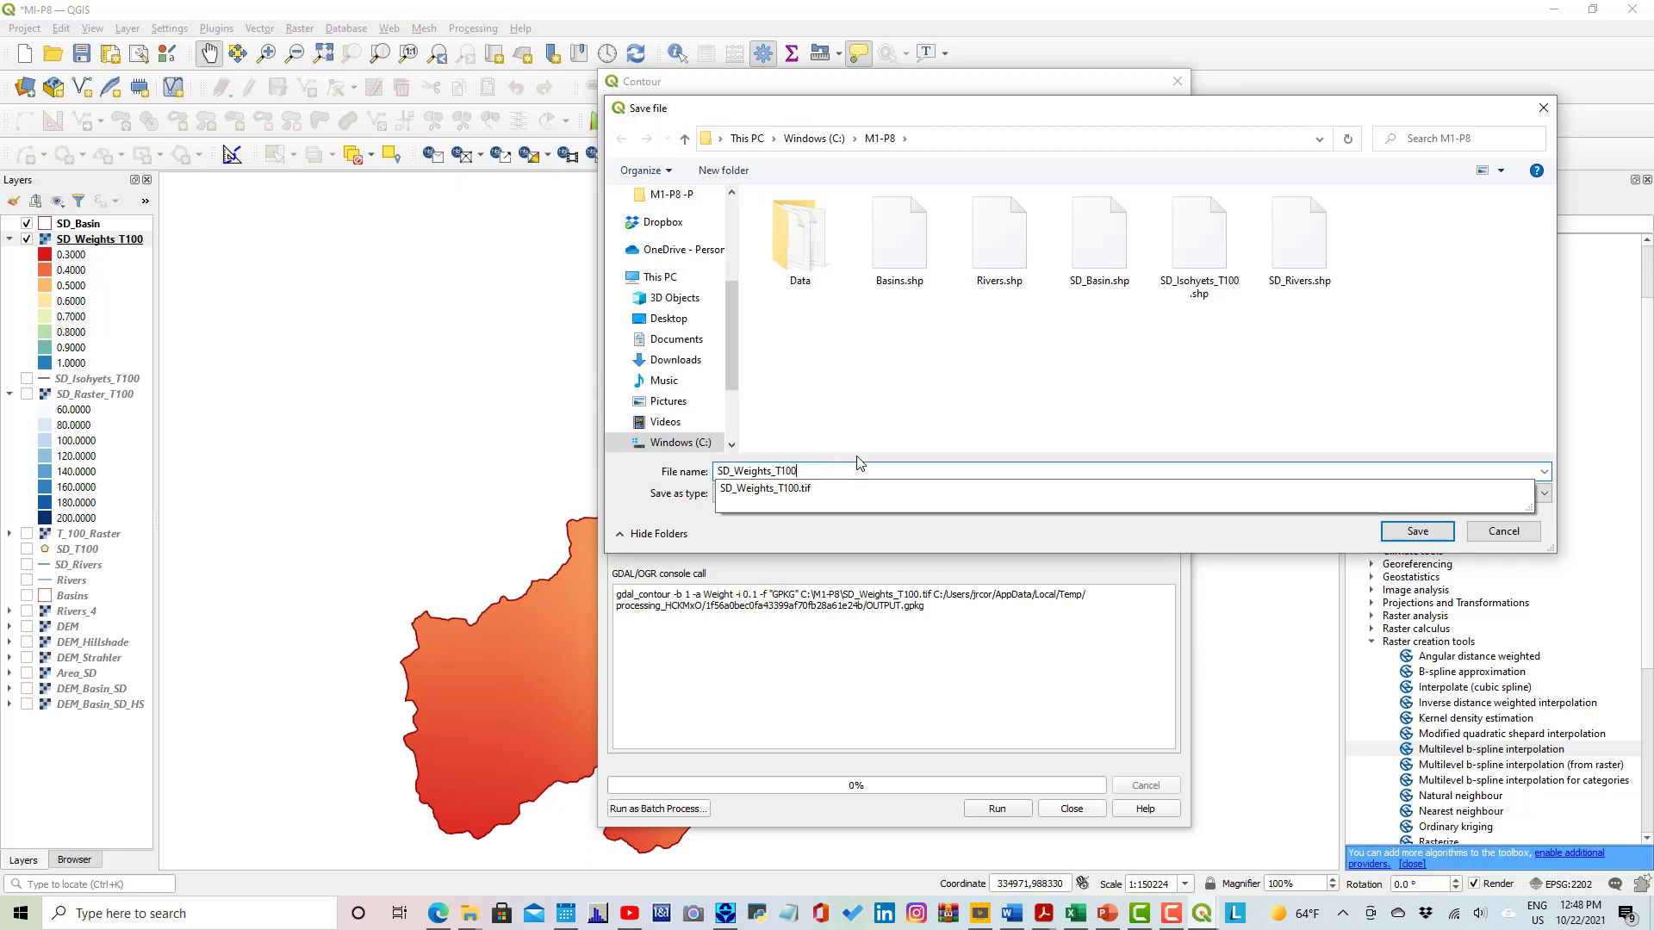
{"action": "left_click", "coordinate": [891, 542]}
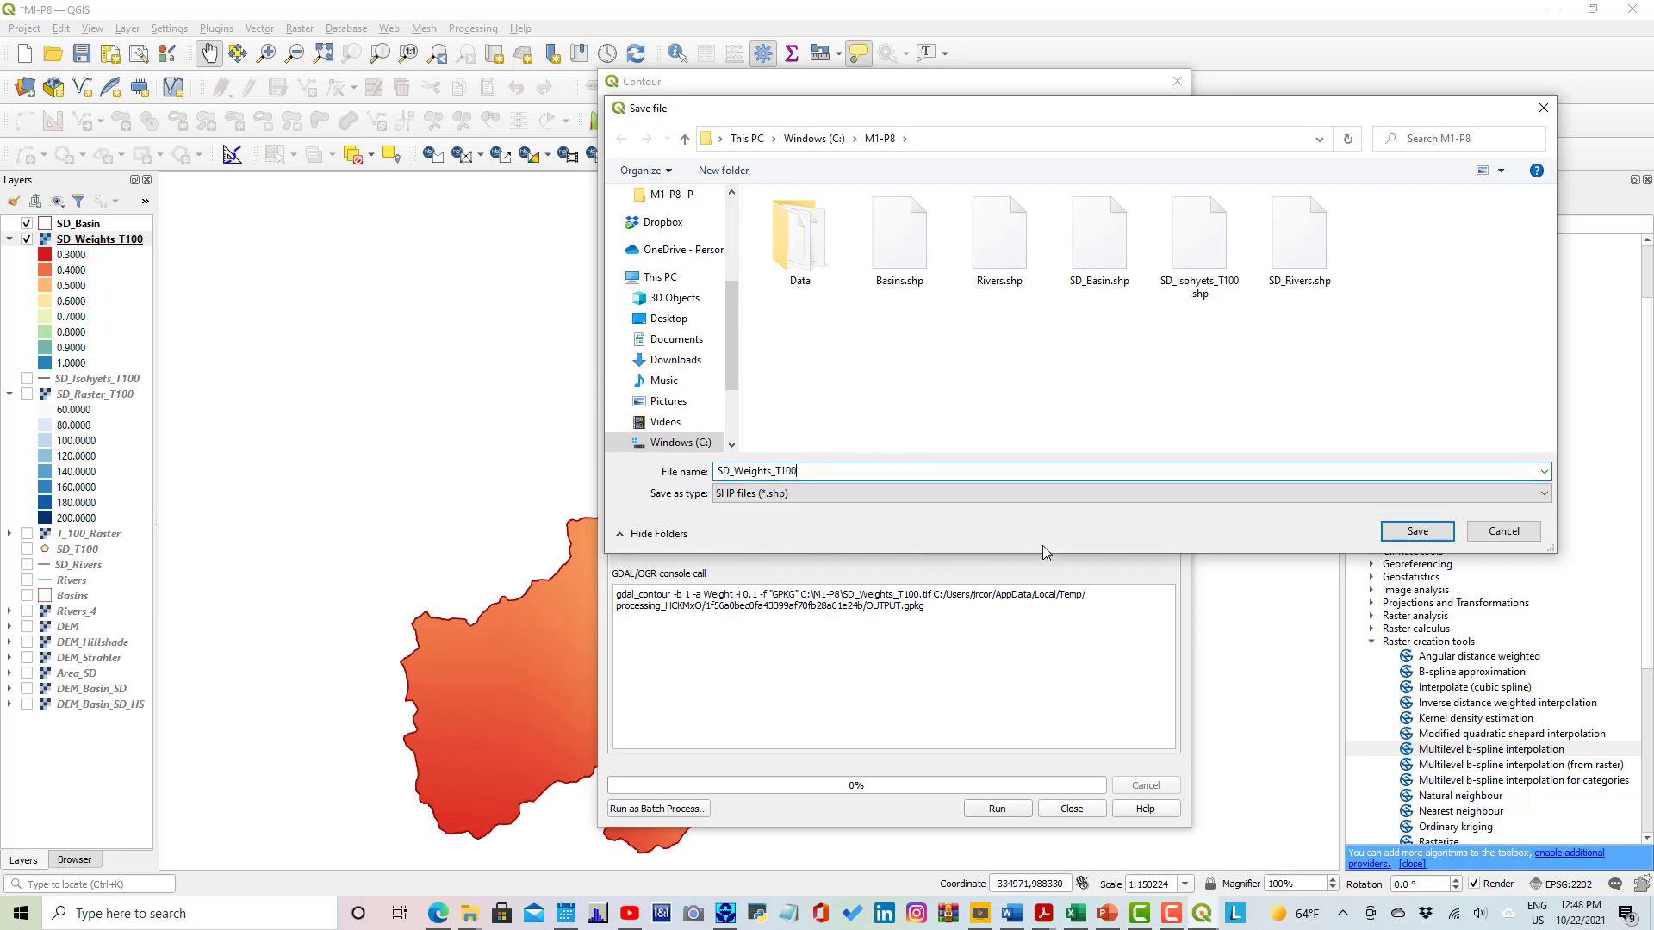
{"action": "left_click", "coordinate": [1412, 534]}
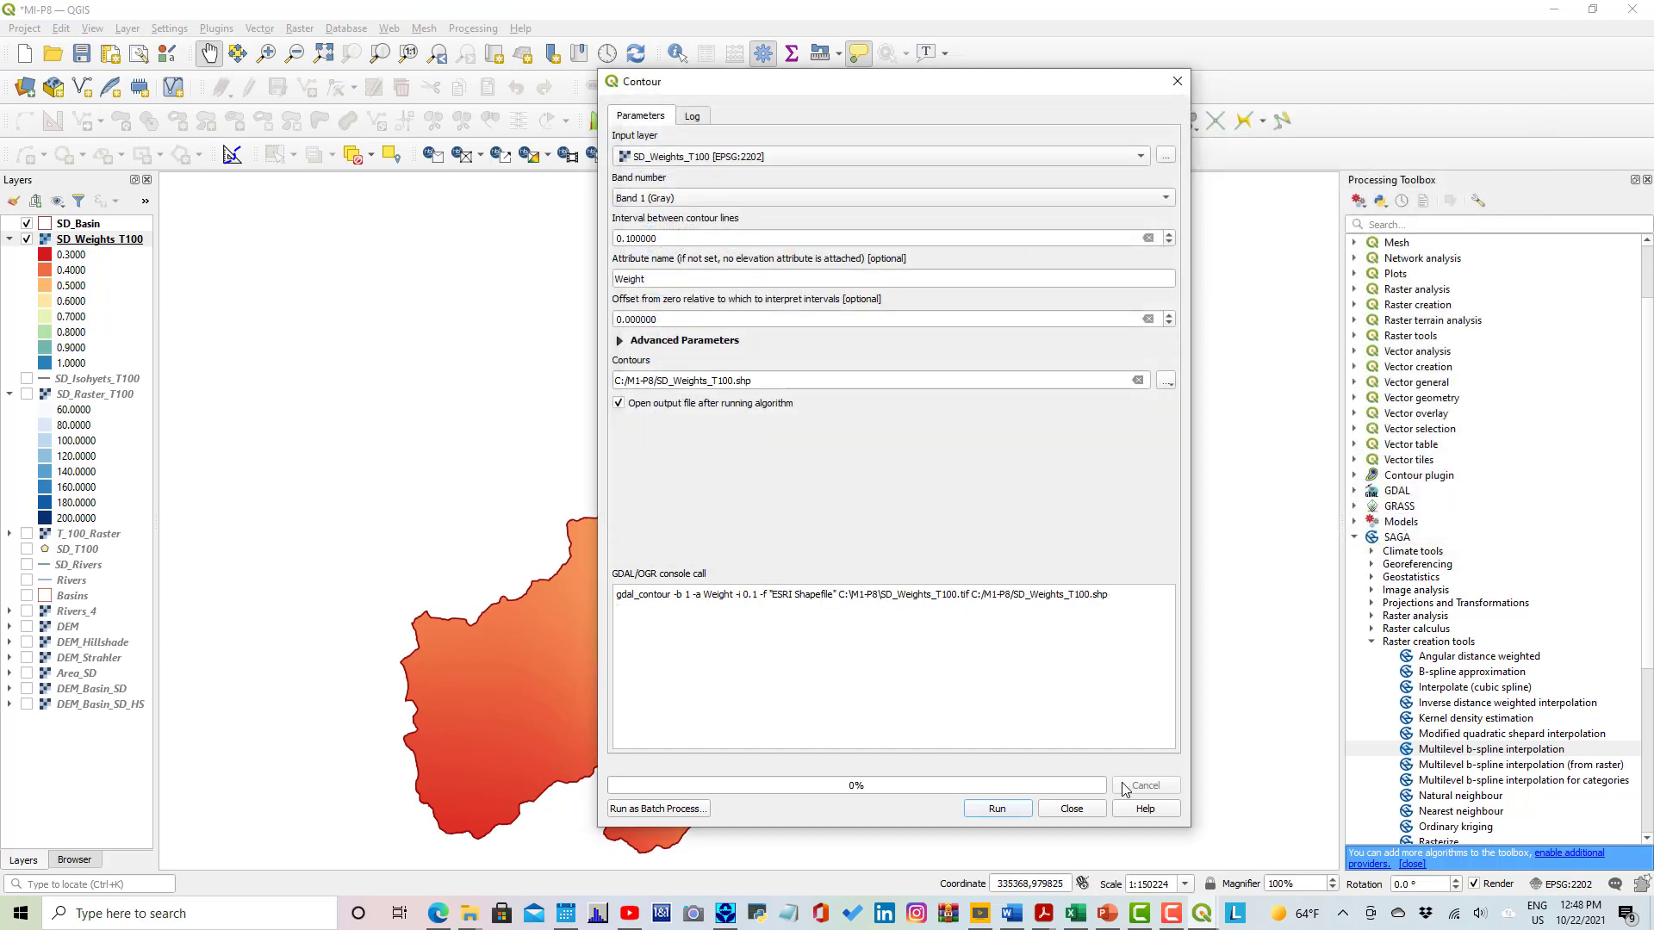
{"action": "left_click", "coordinate": [1010, 813]}
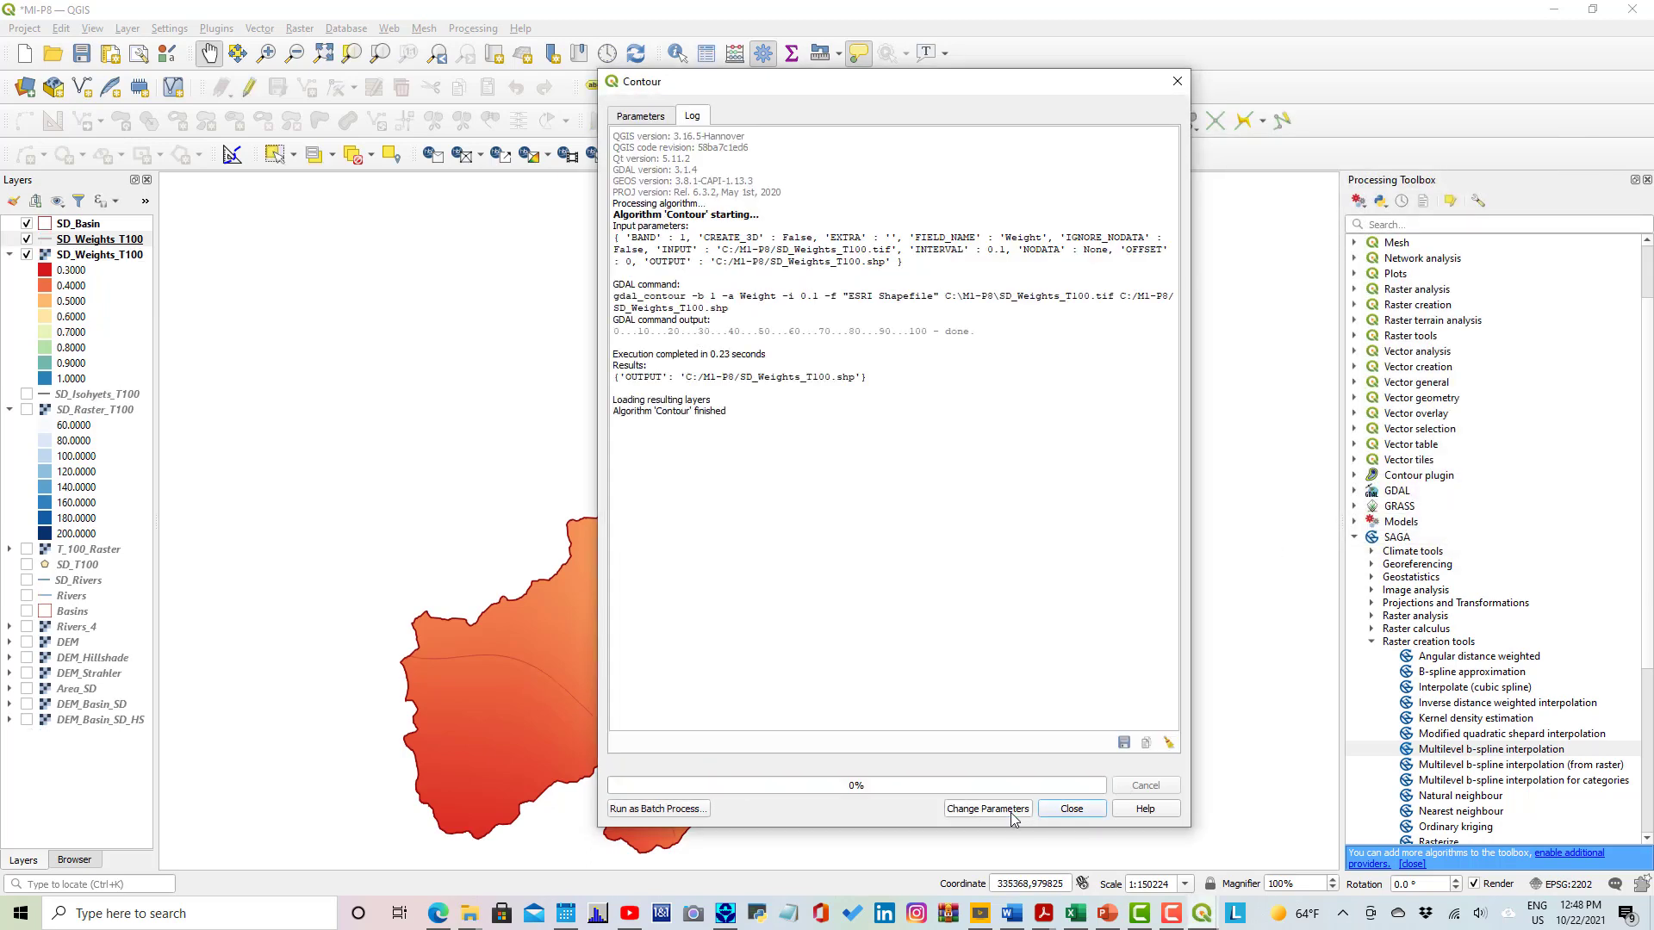
{"action": "left_click", "coordinate": [1071, 808]}
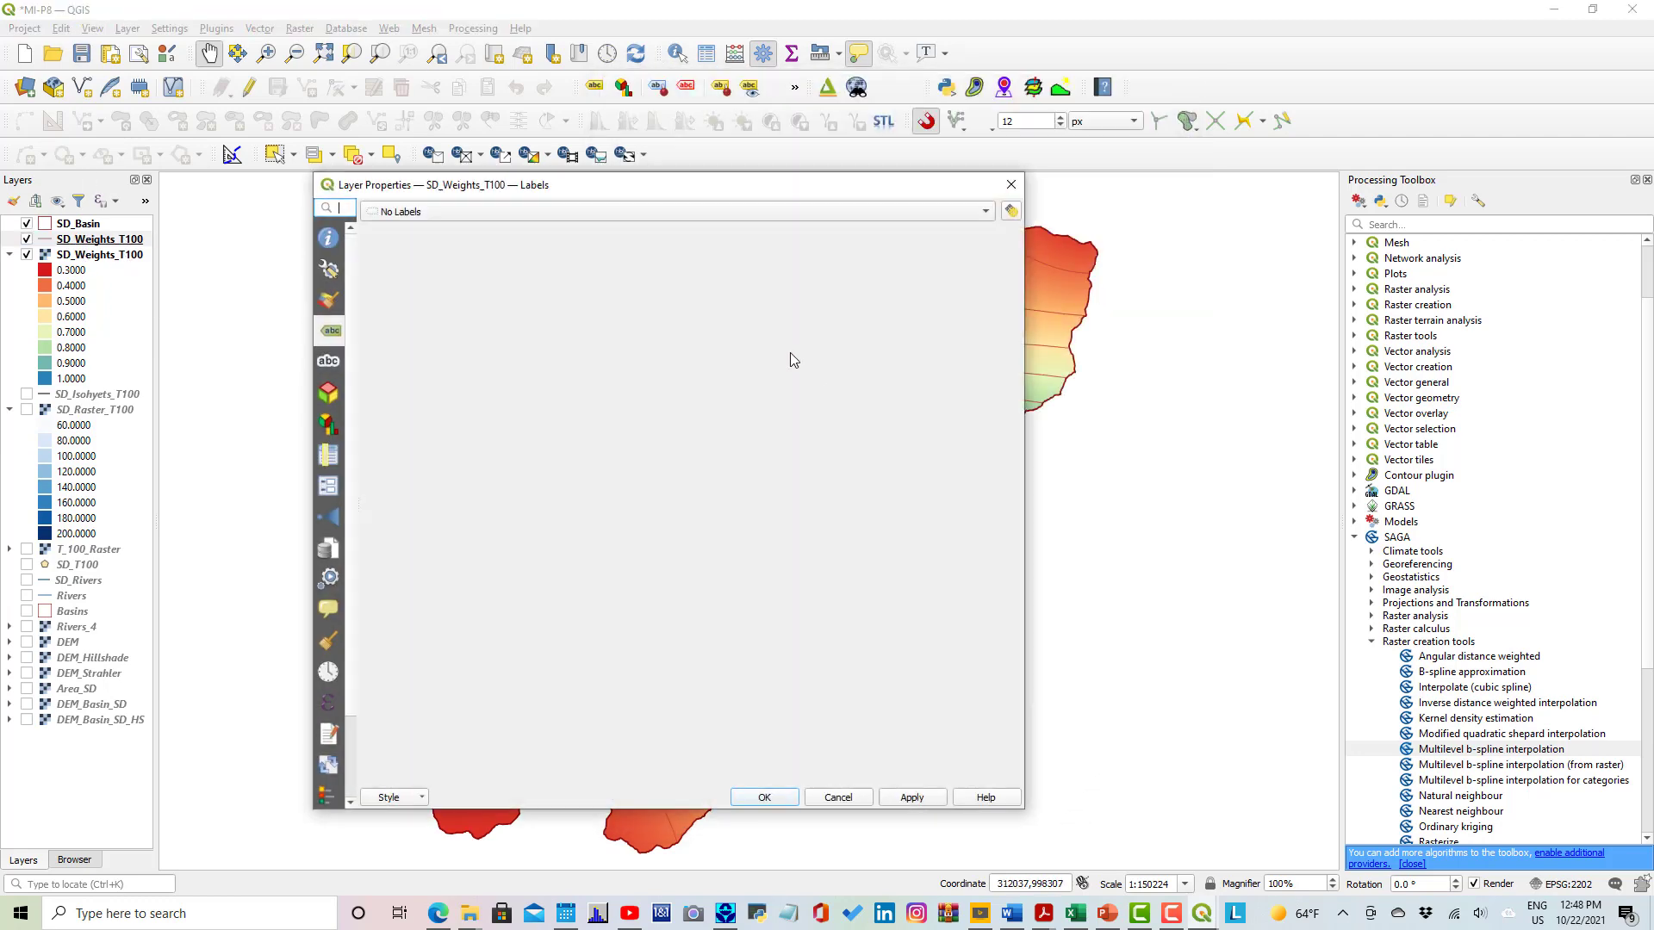
Style the SD_Weights_T100 contour layer's simple line in black with a stroke width of 0.35 mm and apply it.
{"action": "left_click", "coordinate": [333, 306]}
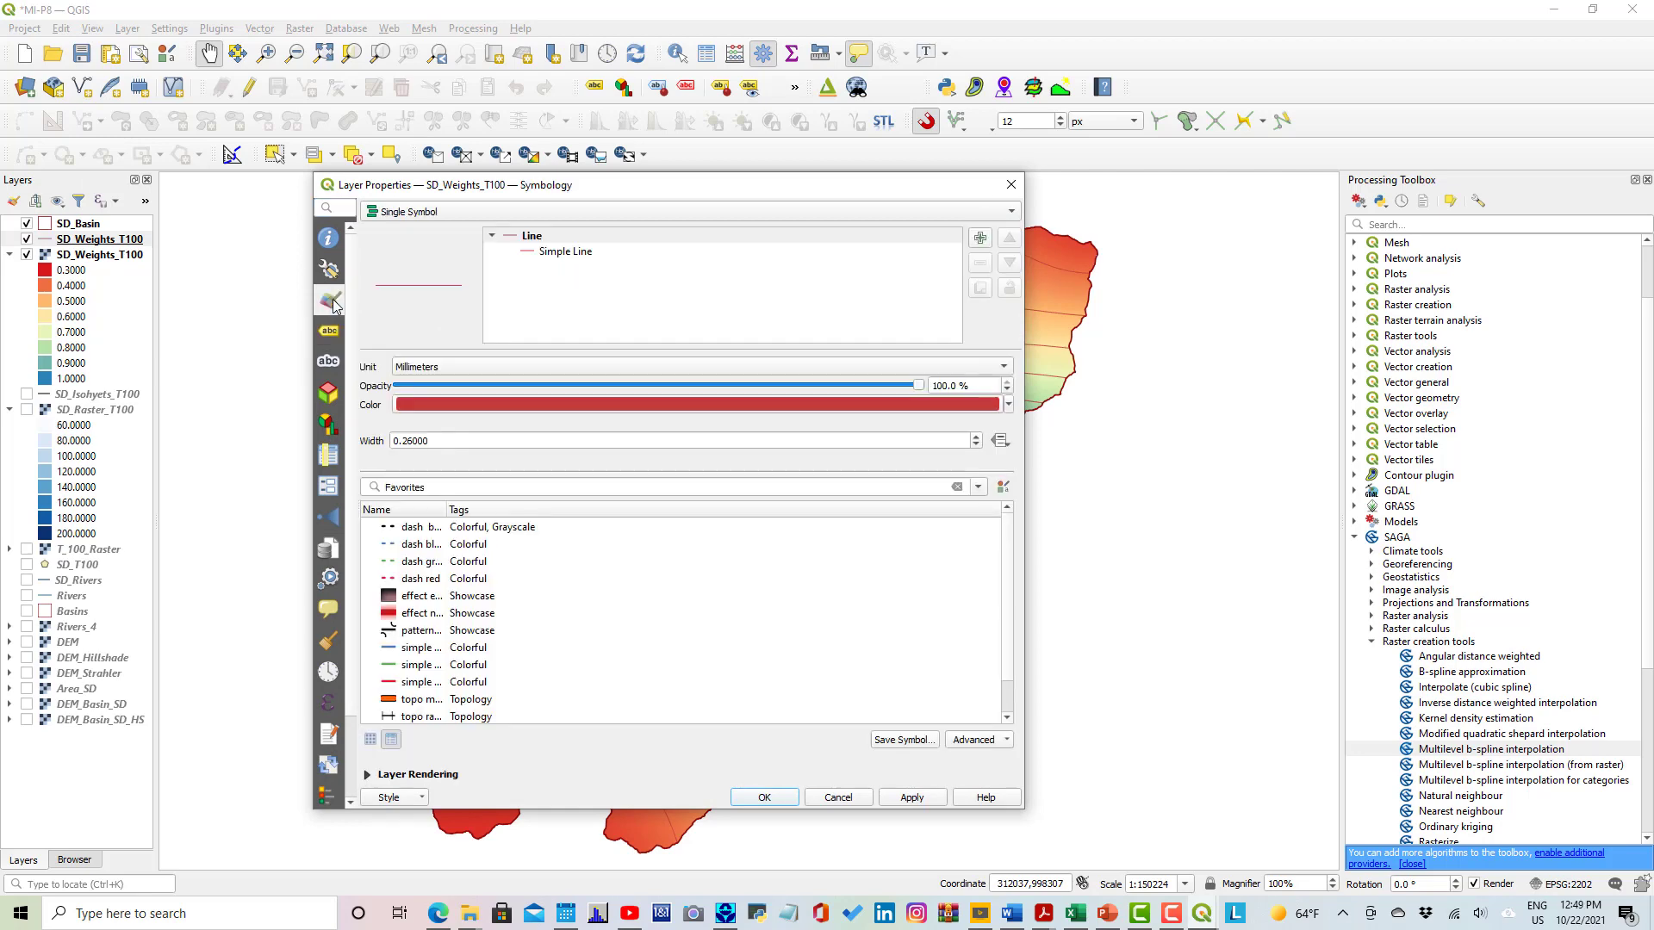
{"action": "left_click", "coordinate": [567, 252]}
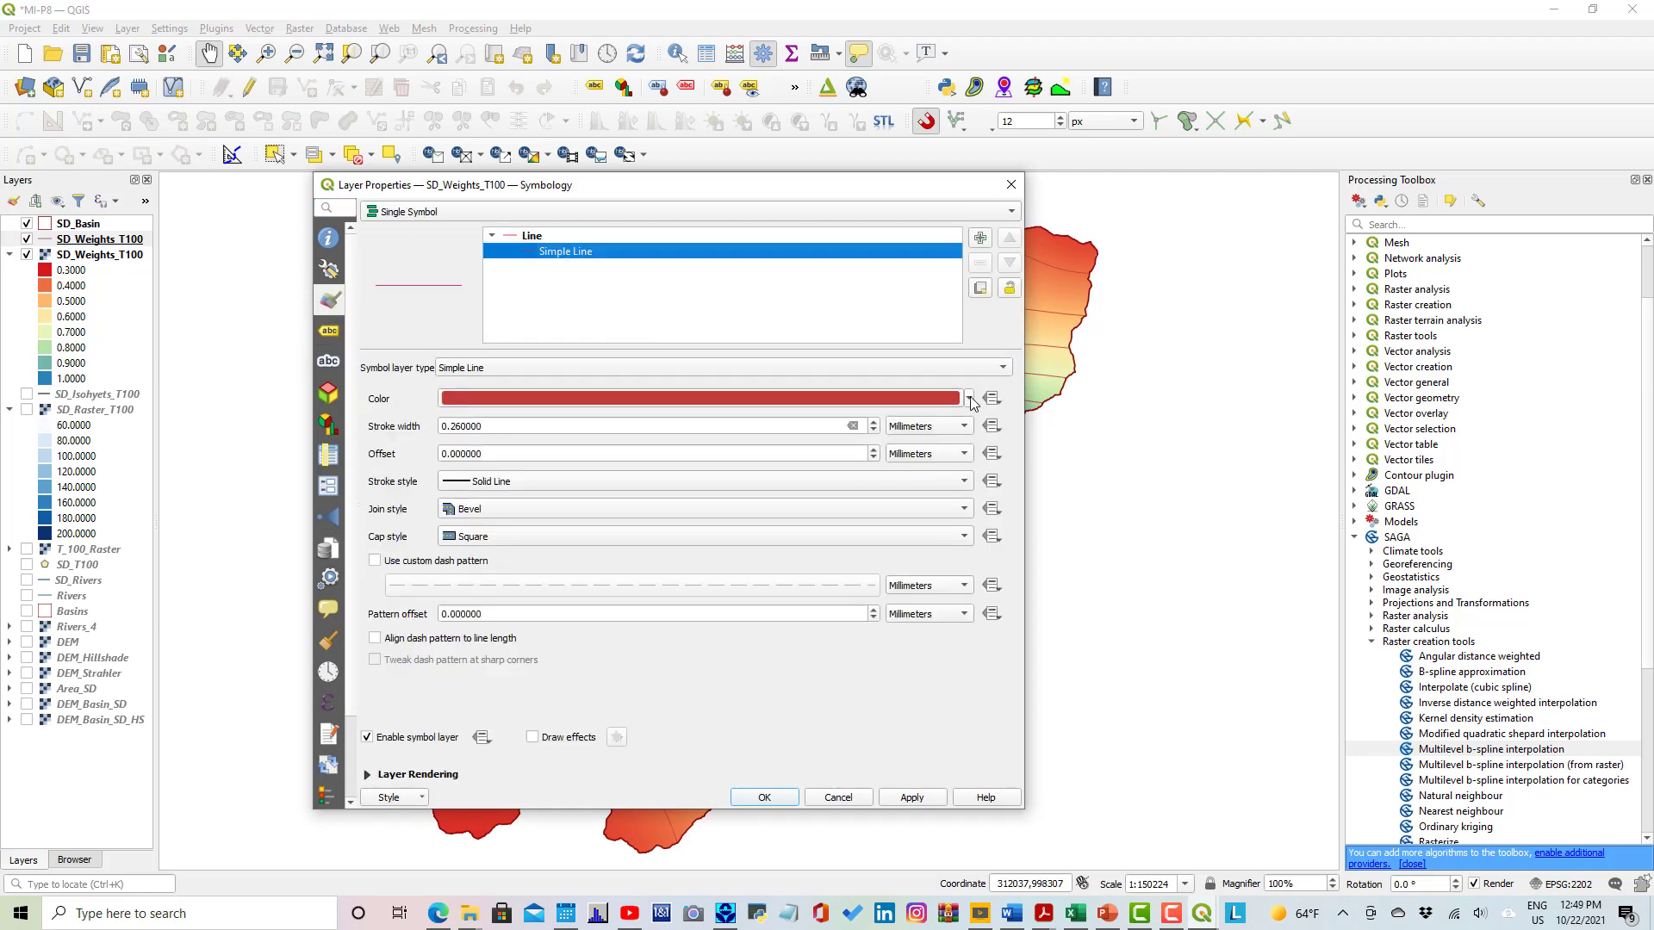
{"action": "left_click", "coordinate": [971, 400]}
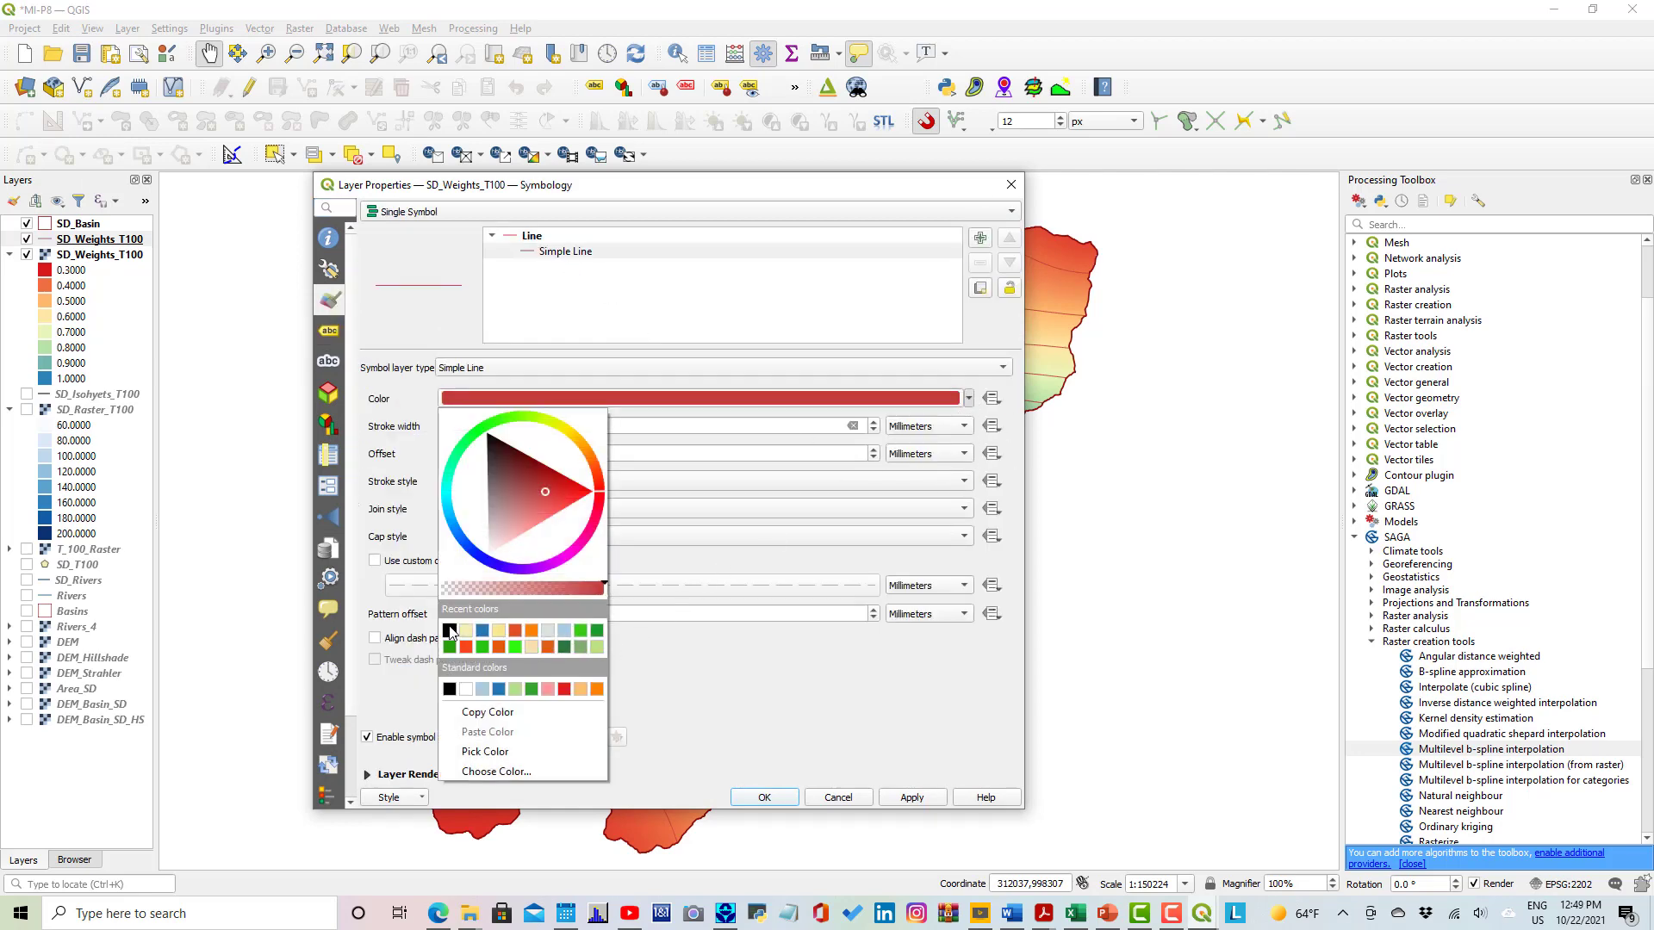
{"action": "left_click", "coordinate": [449, 631]}
{"action": "left_click_drag", "start_coordinate": [482, 427], "coordinate": [441, 429]}
{"action": "type", "text": "0.35"}
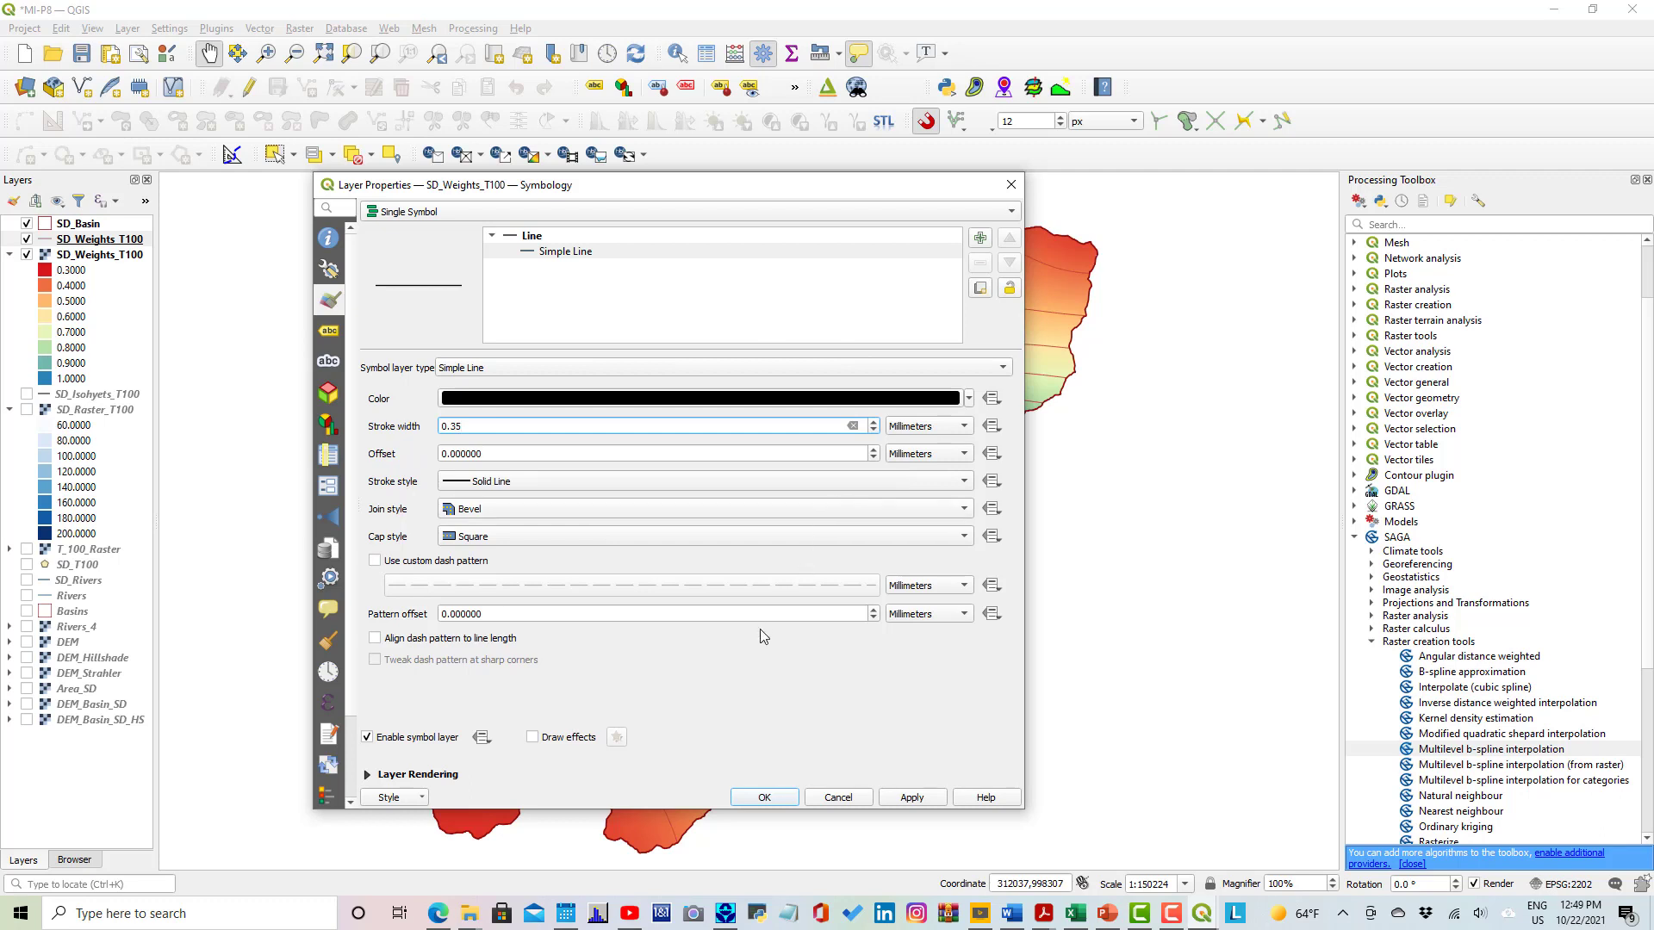
{"action": "left_click", "coordinate": [912, 799]}
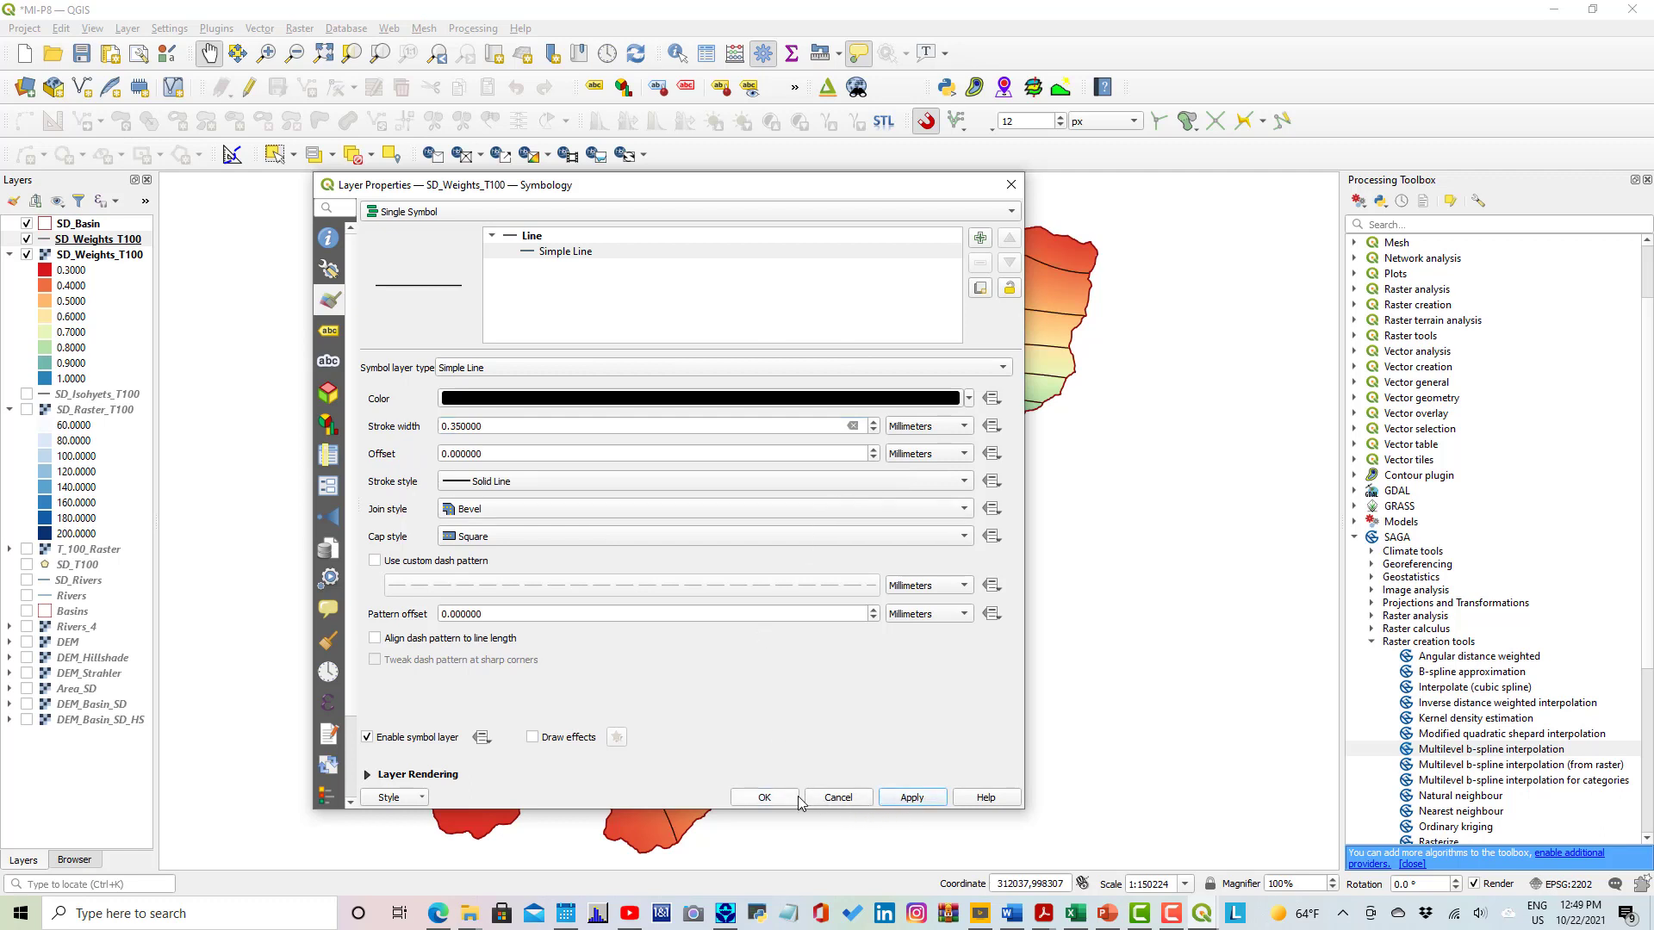
Enable single labels for the SD_Weights_T100 contour layer, using the Weight field as the label value.
{"action": "left_click", "coordinate": [328, 336]}
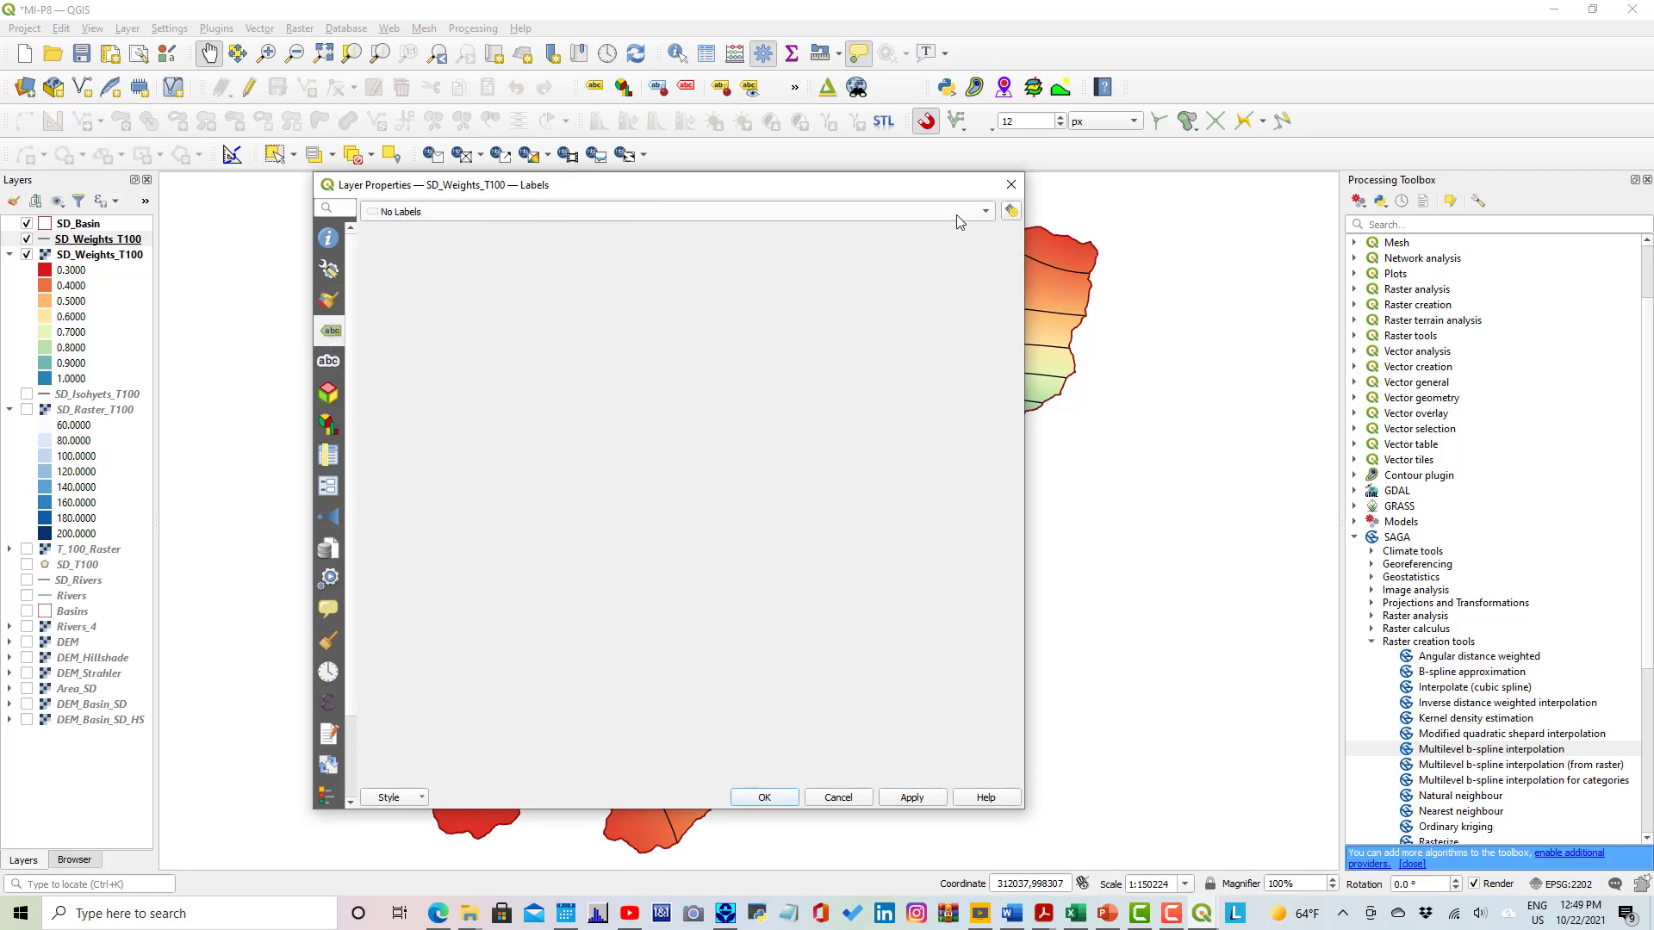
{"action": "left_click", "coordinate": [991, 215]}
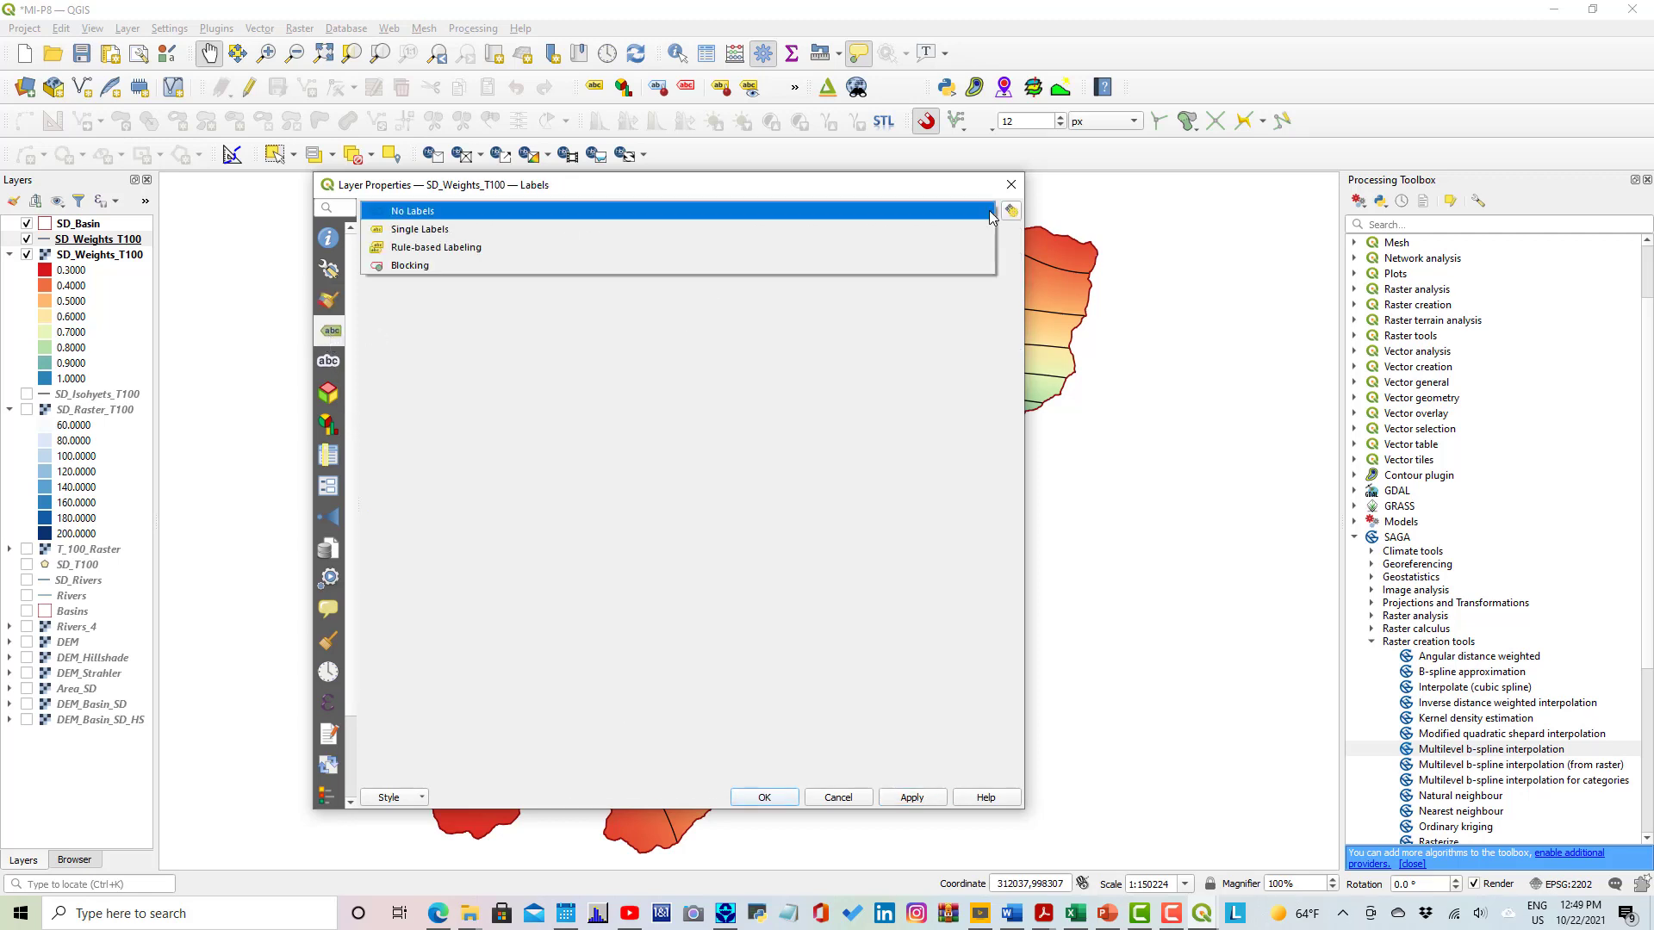
{"action": "left_click", "coordinate": [458, 230]}
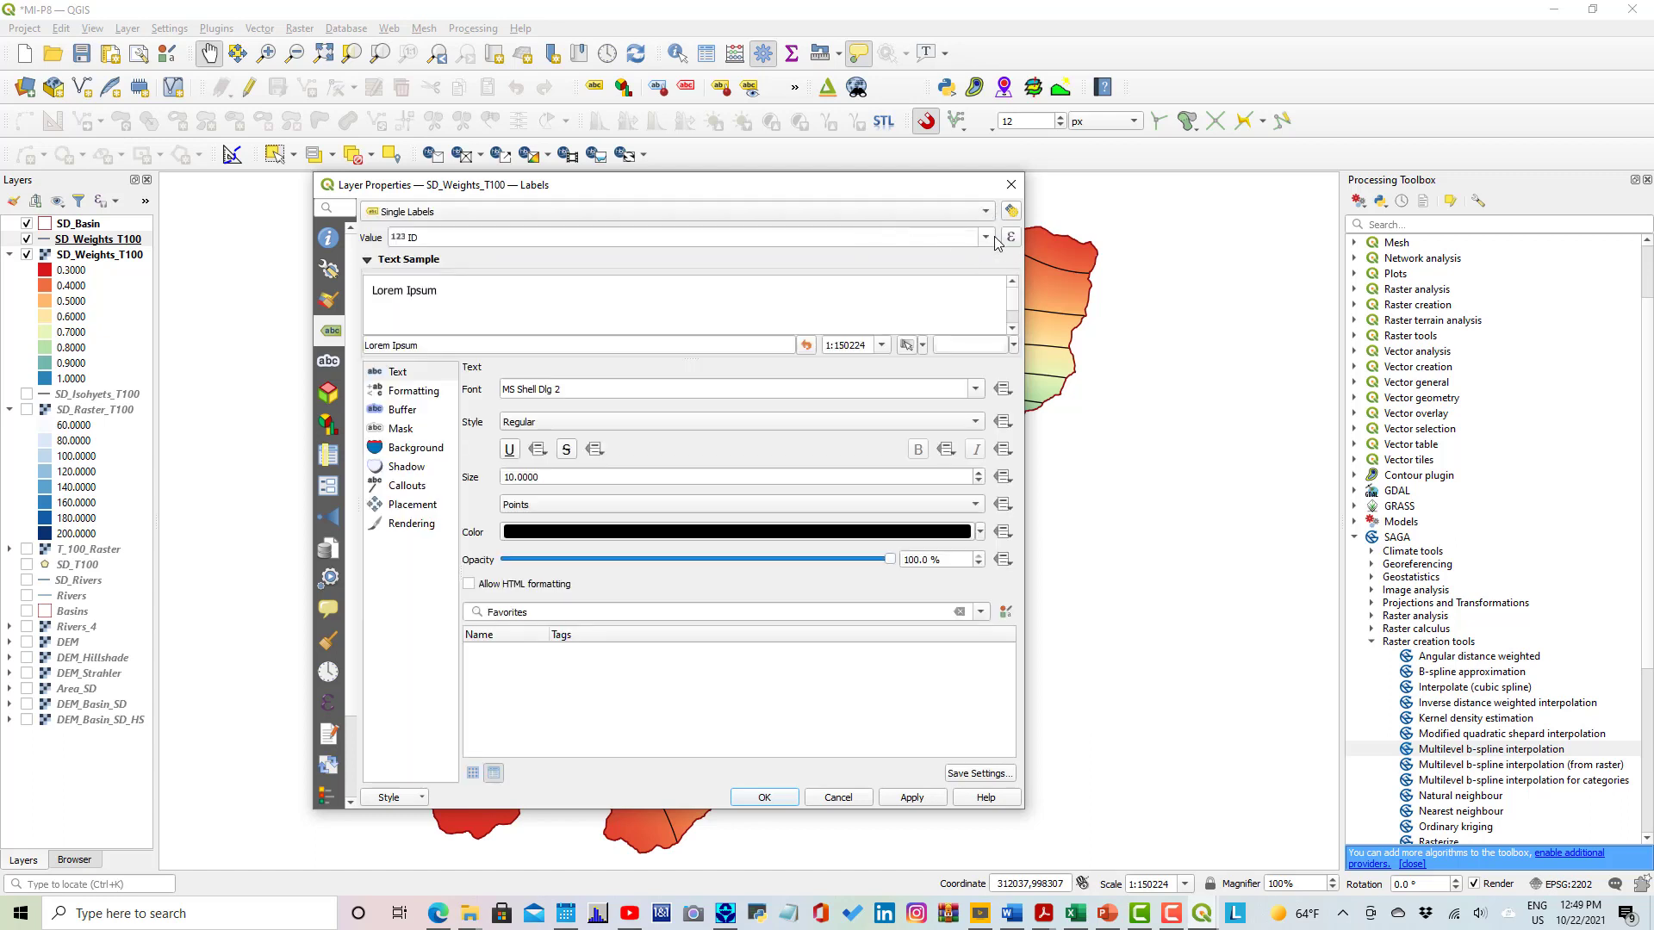
{"action": "left_click", "coordinate": [988, 239]}
{"action": "left_click", "coordinate": [481, 289]}
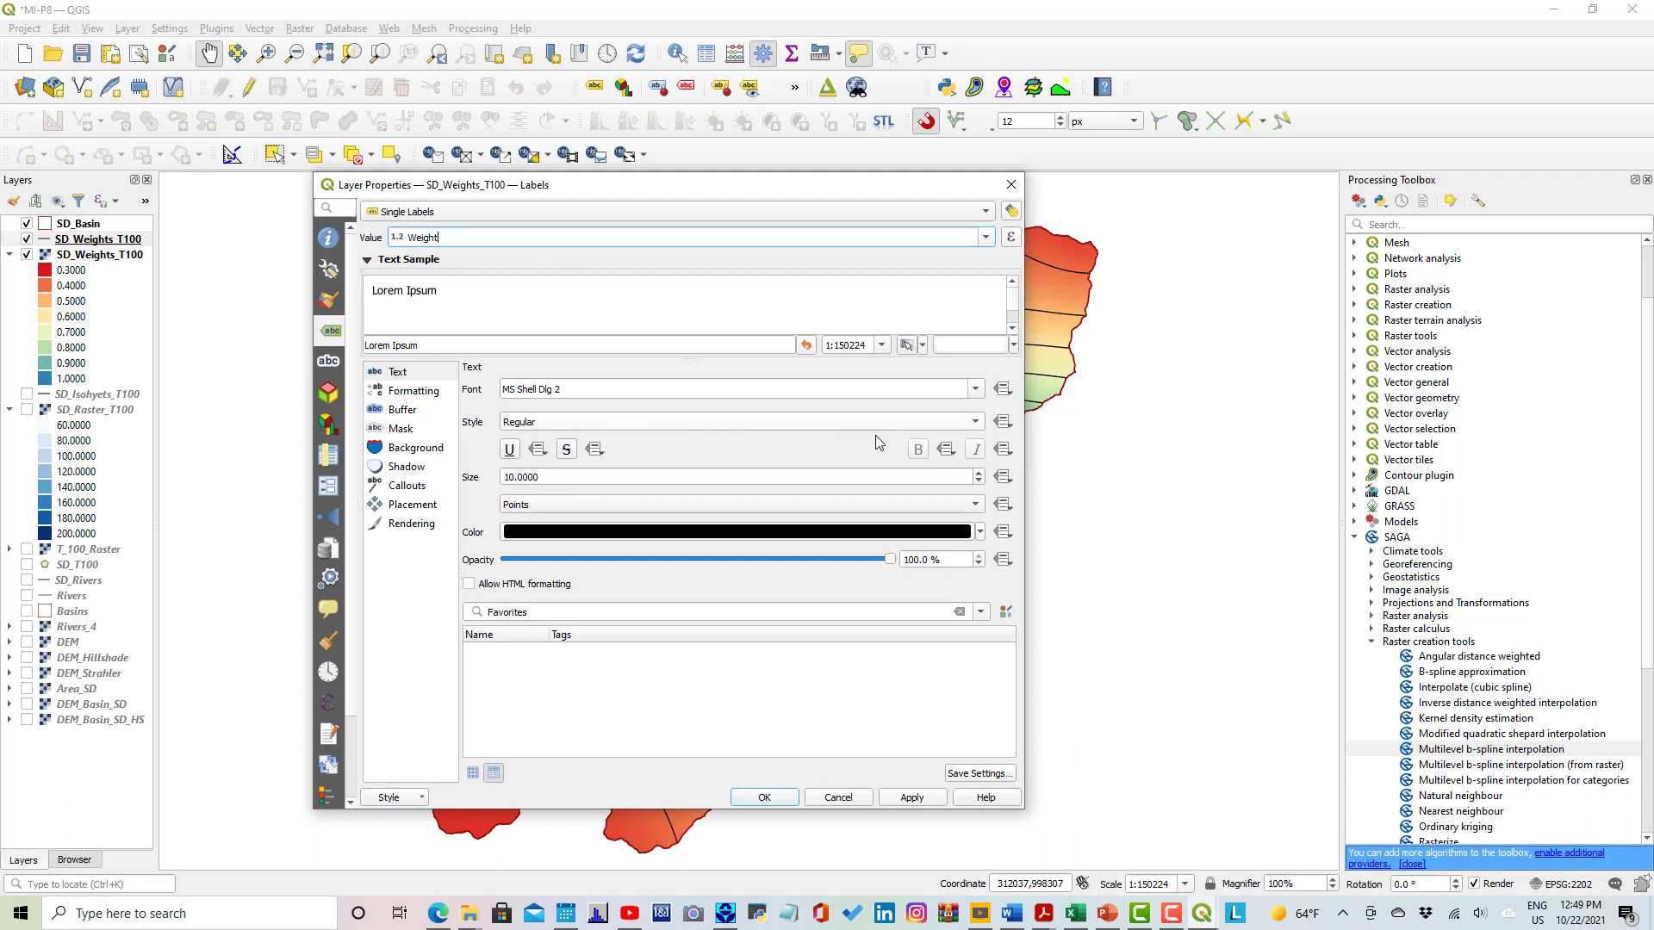
Set the contour label text style to Bold, apply it to the map and close the layer properties.
{"action": "left_click", "coordinate": [975, 422]}
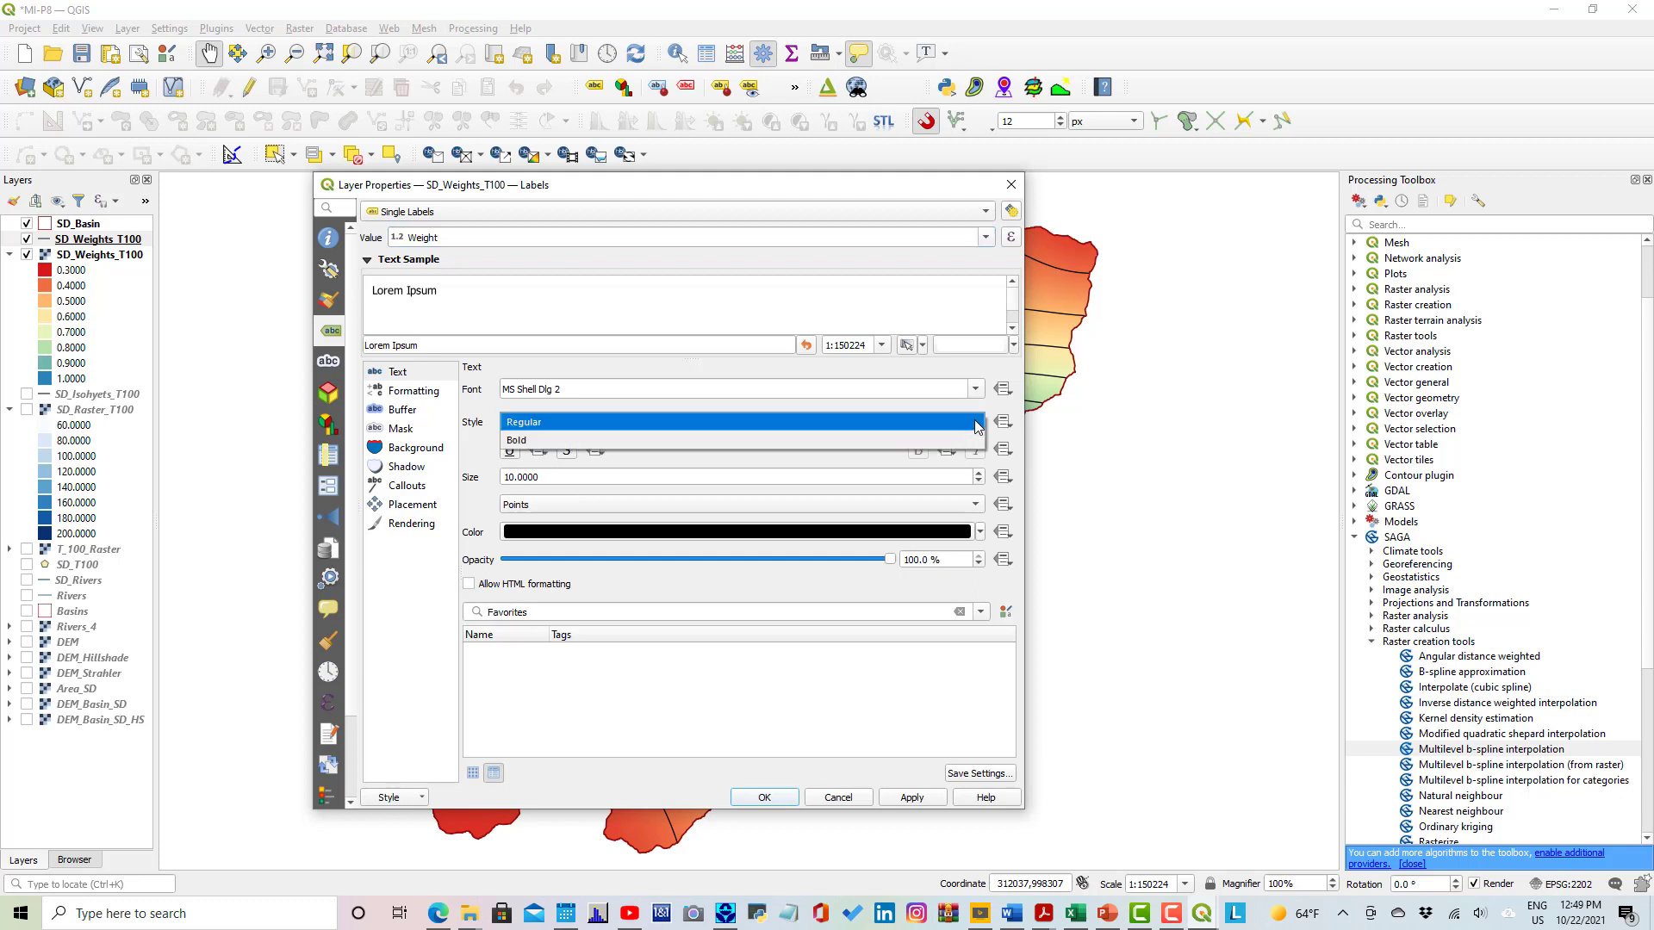
{"action": "left_click", "coordinate": [540, 440]}
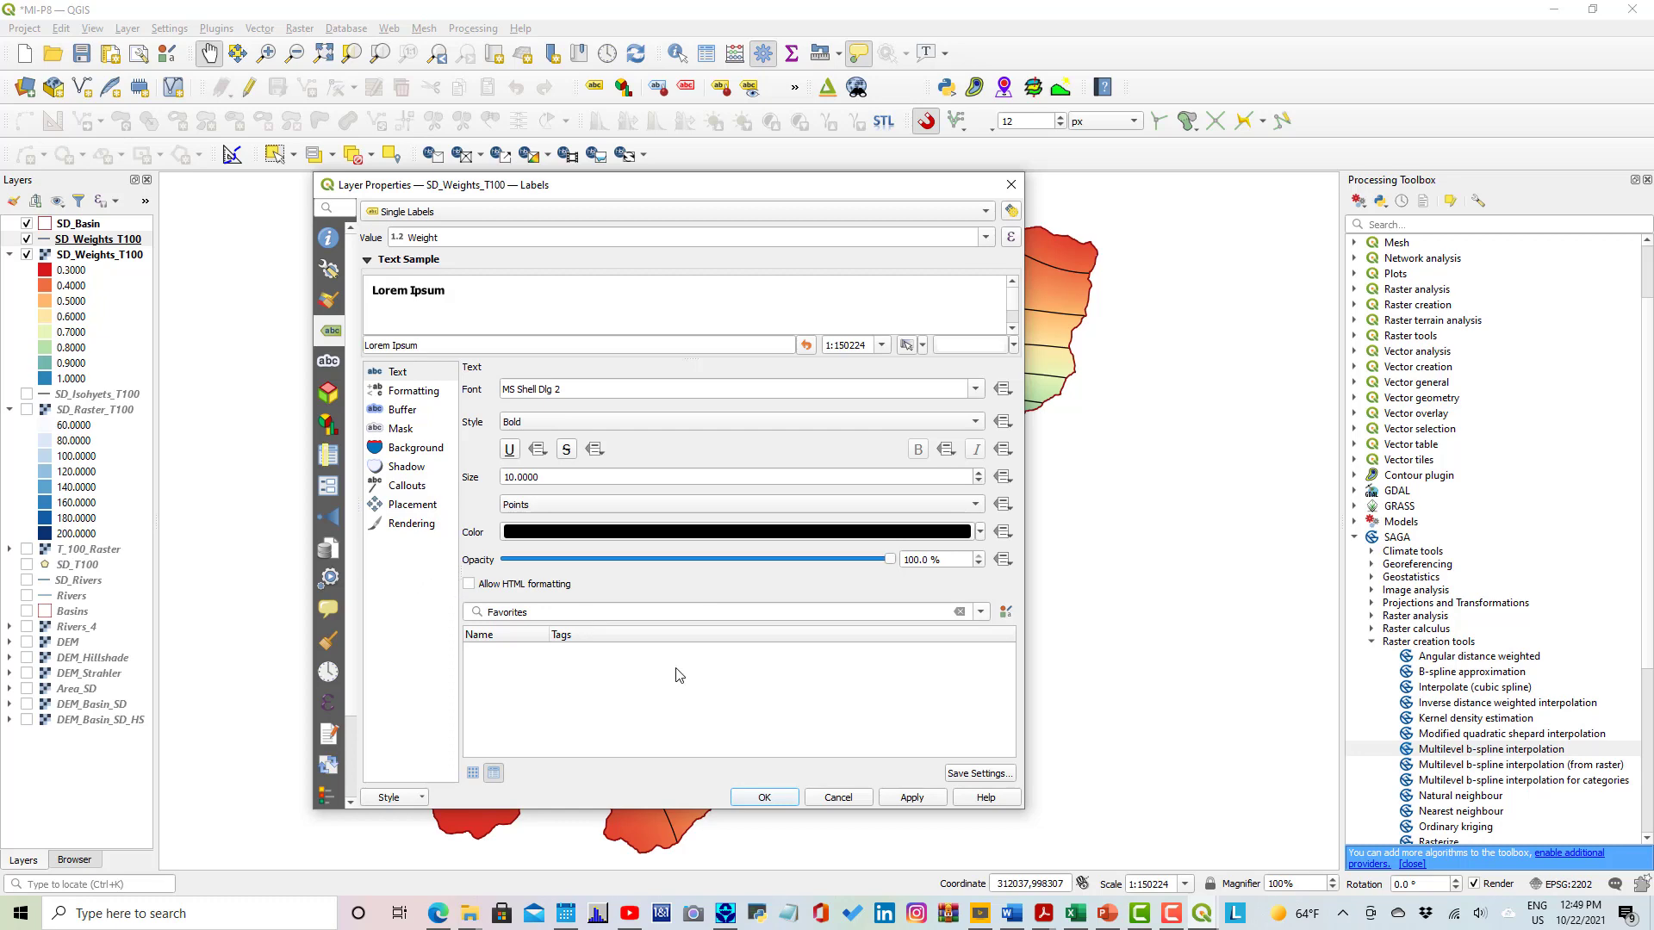
{"action": "left_click", "coordinate": [913, 798]}
{"action": "left_click_drag", "start_coordinate": [786, 191], "coordinate": [523, 196]}
{"action": "left_click", "coordinate": [500, 801]}
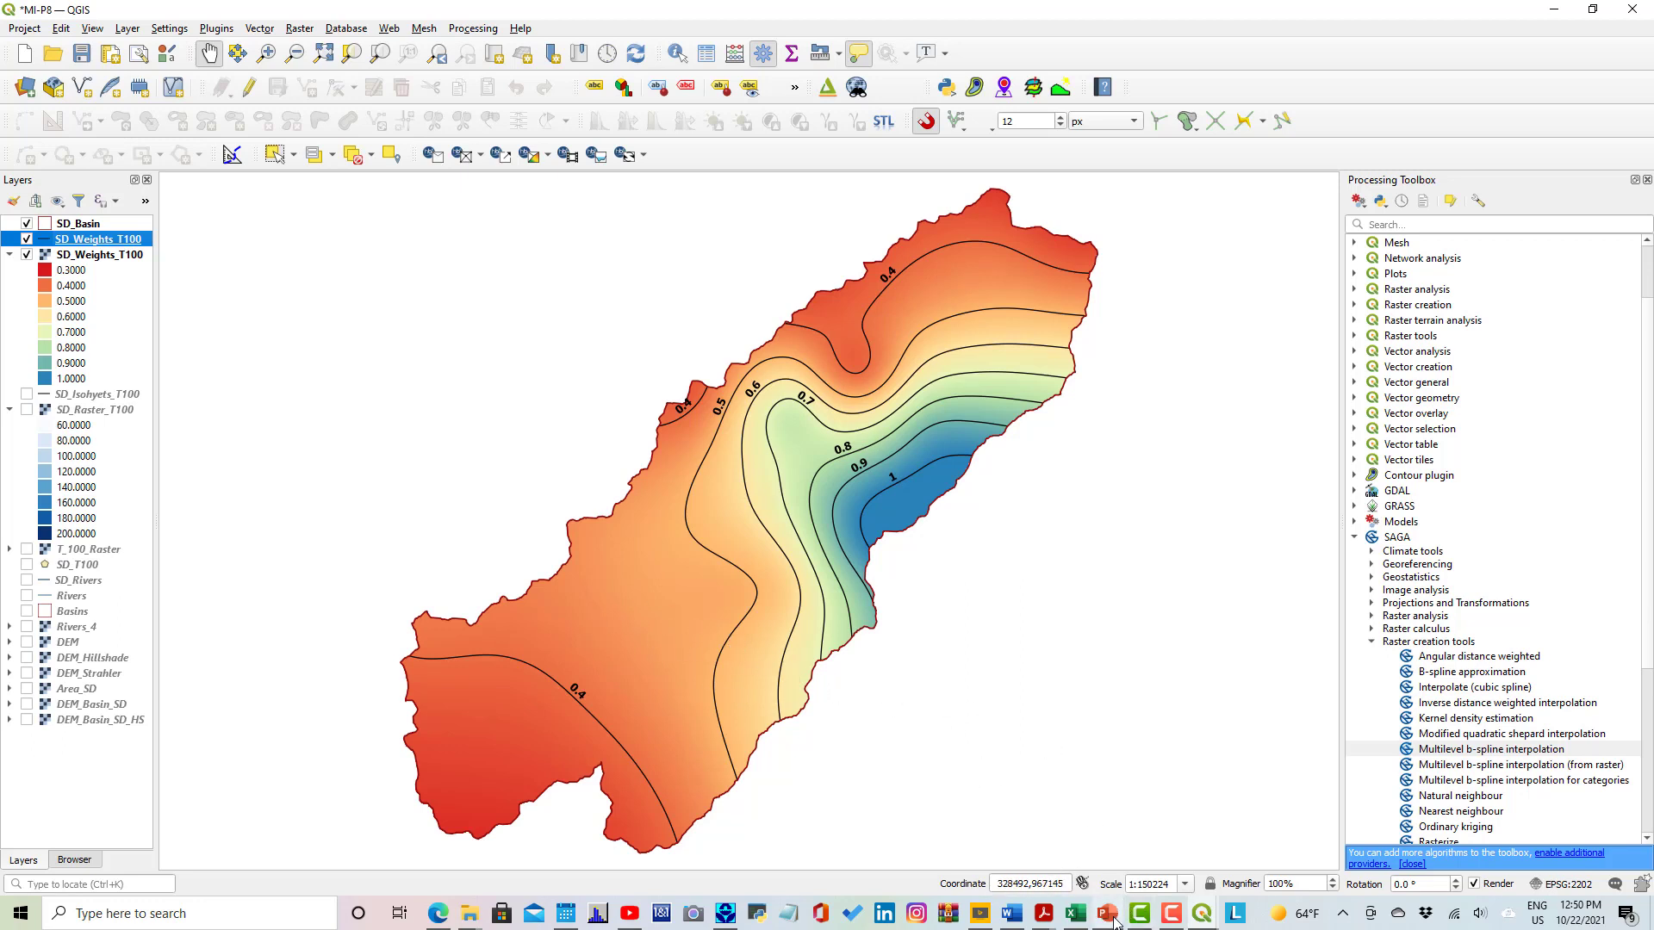
Switch to the M1-P8 presentation in PowerPoint and present the slides on the weight contours, the 1972 storm comparison and the polygons' associated weights.
{"action": "mouse_move", "coordinate": [1111, 920]}
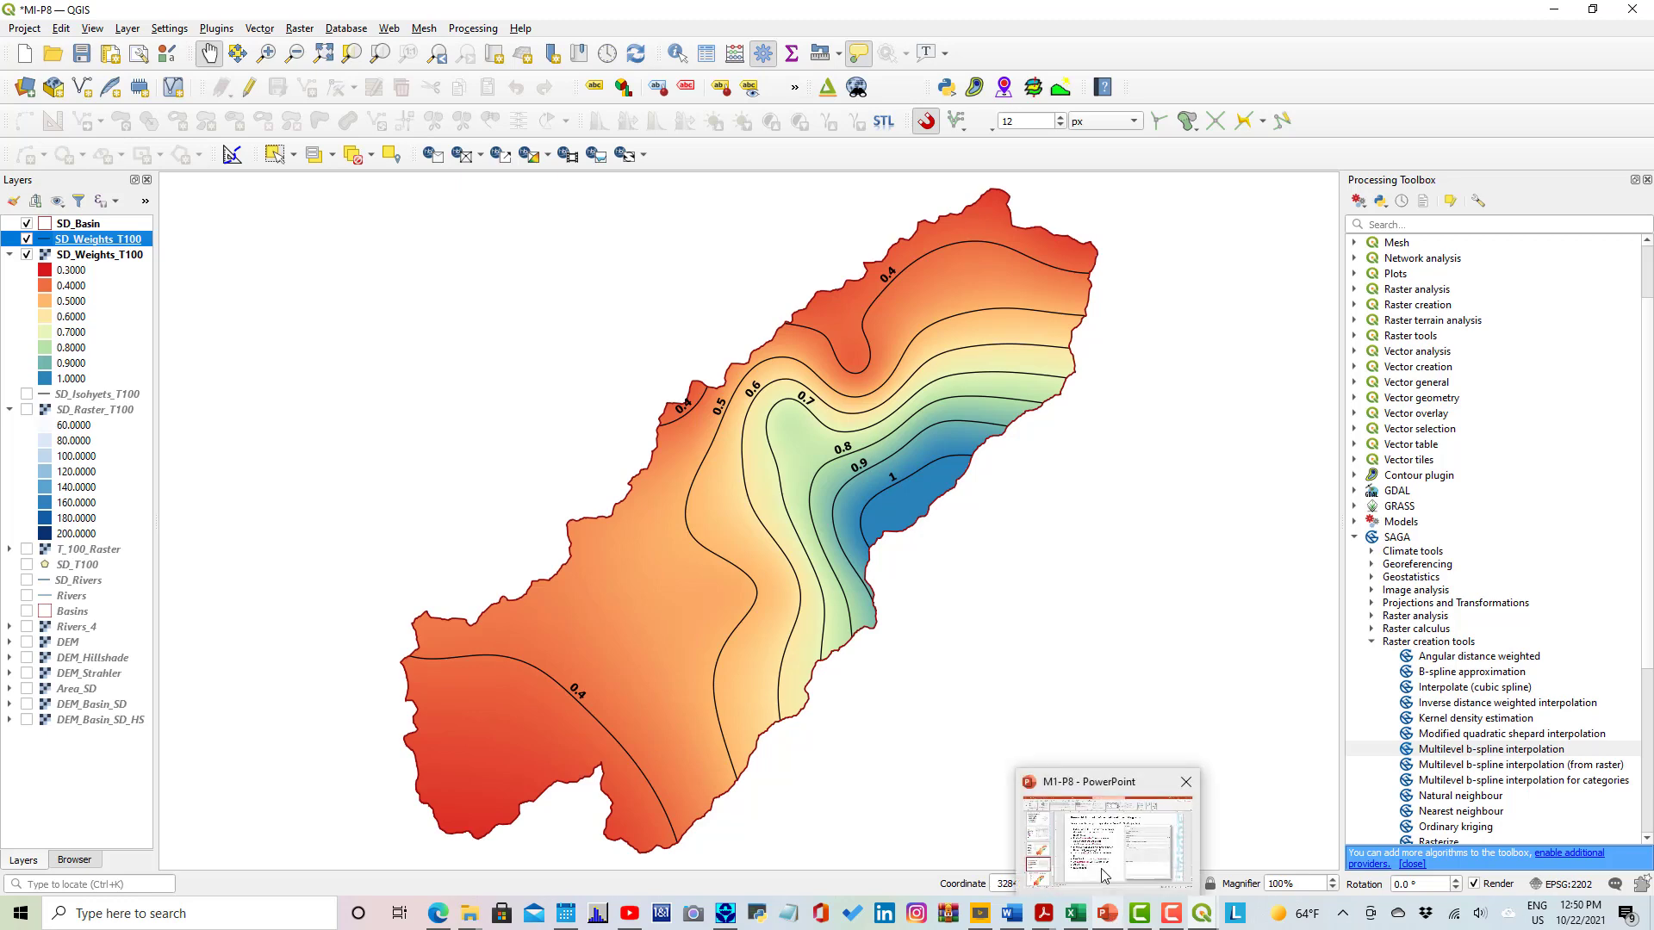
{"action": "left_click", "coordinate": [1053, 838]}
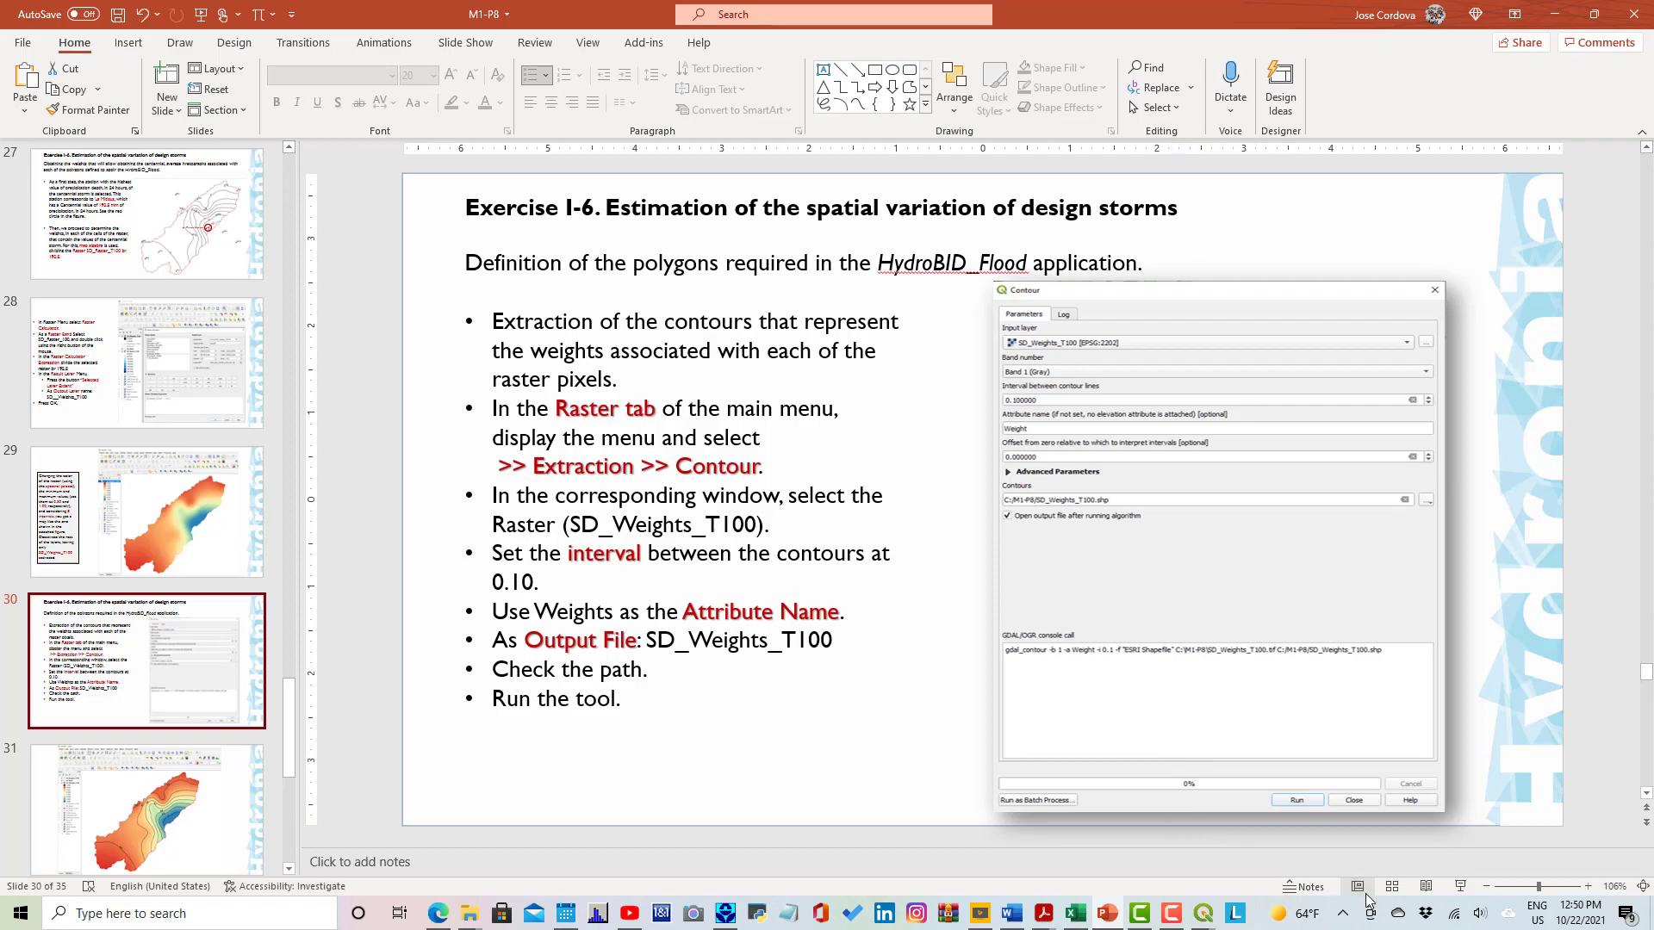
{"action": "left_click", "coordinate": [1459, 892]}
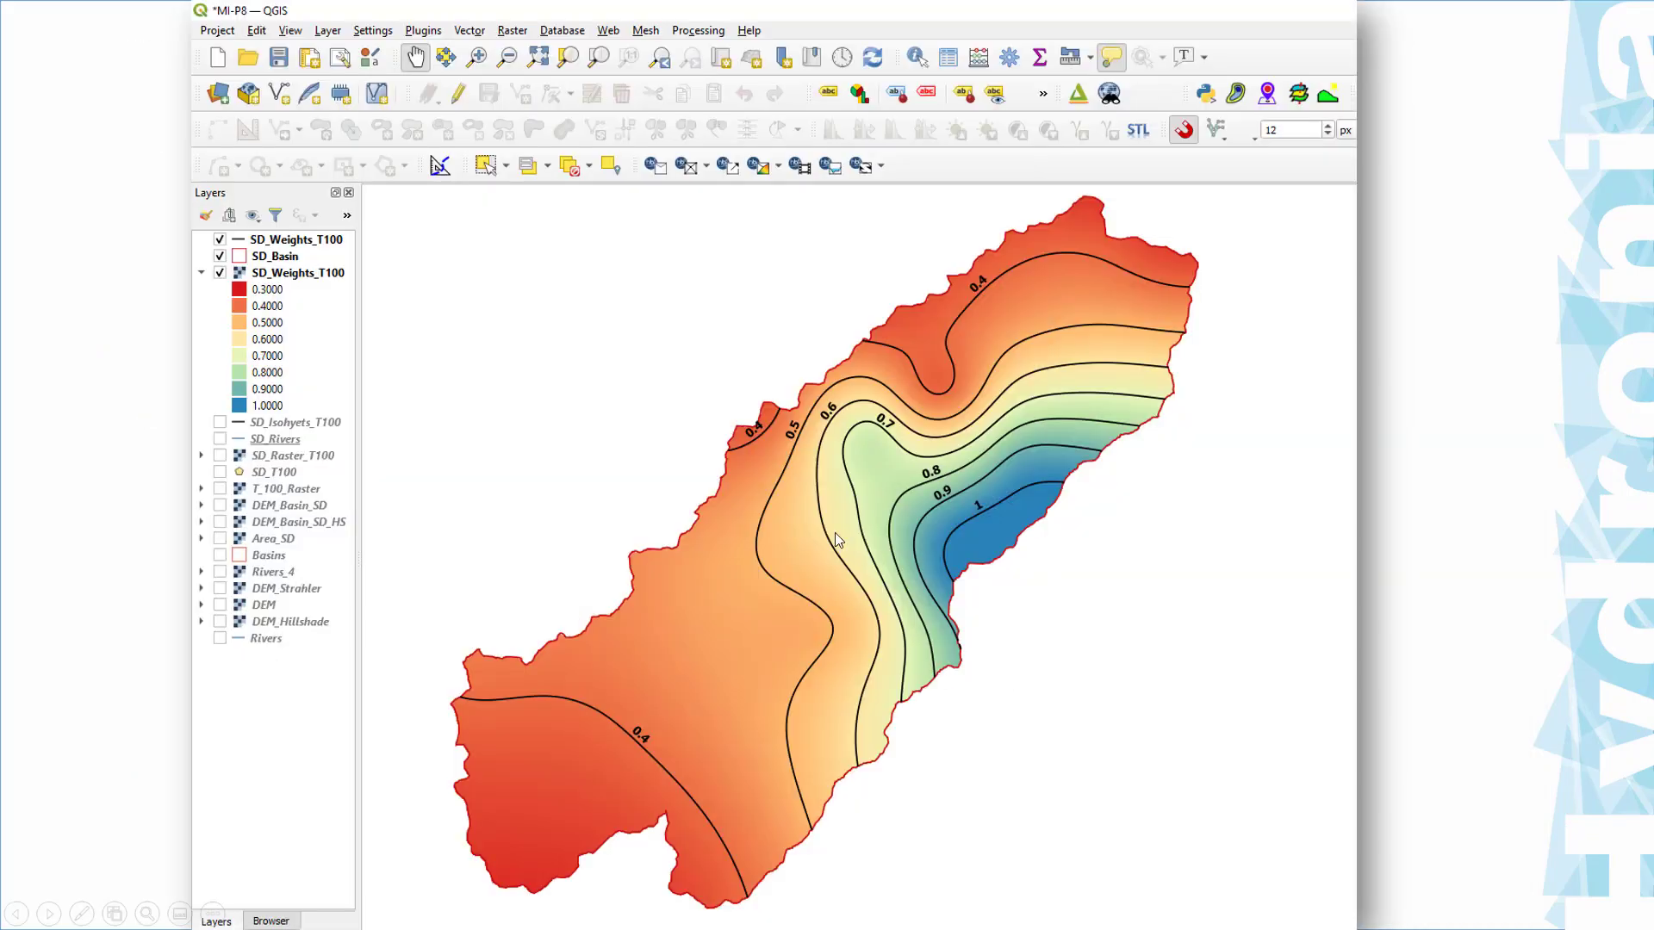
{"action": "left_click", "coordinate": [1039, 685]}
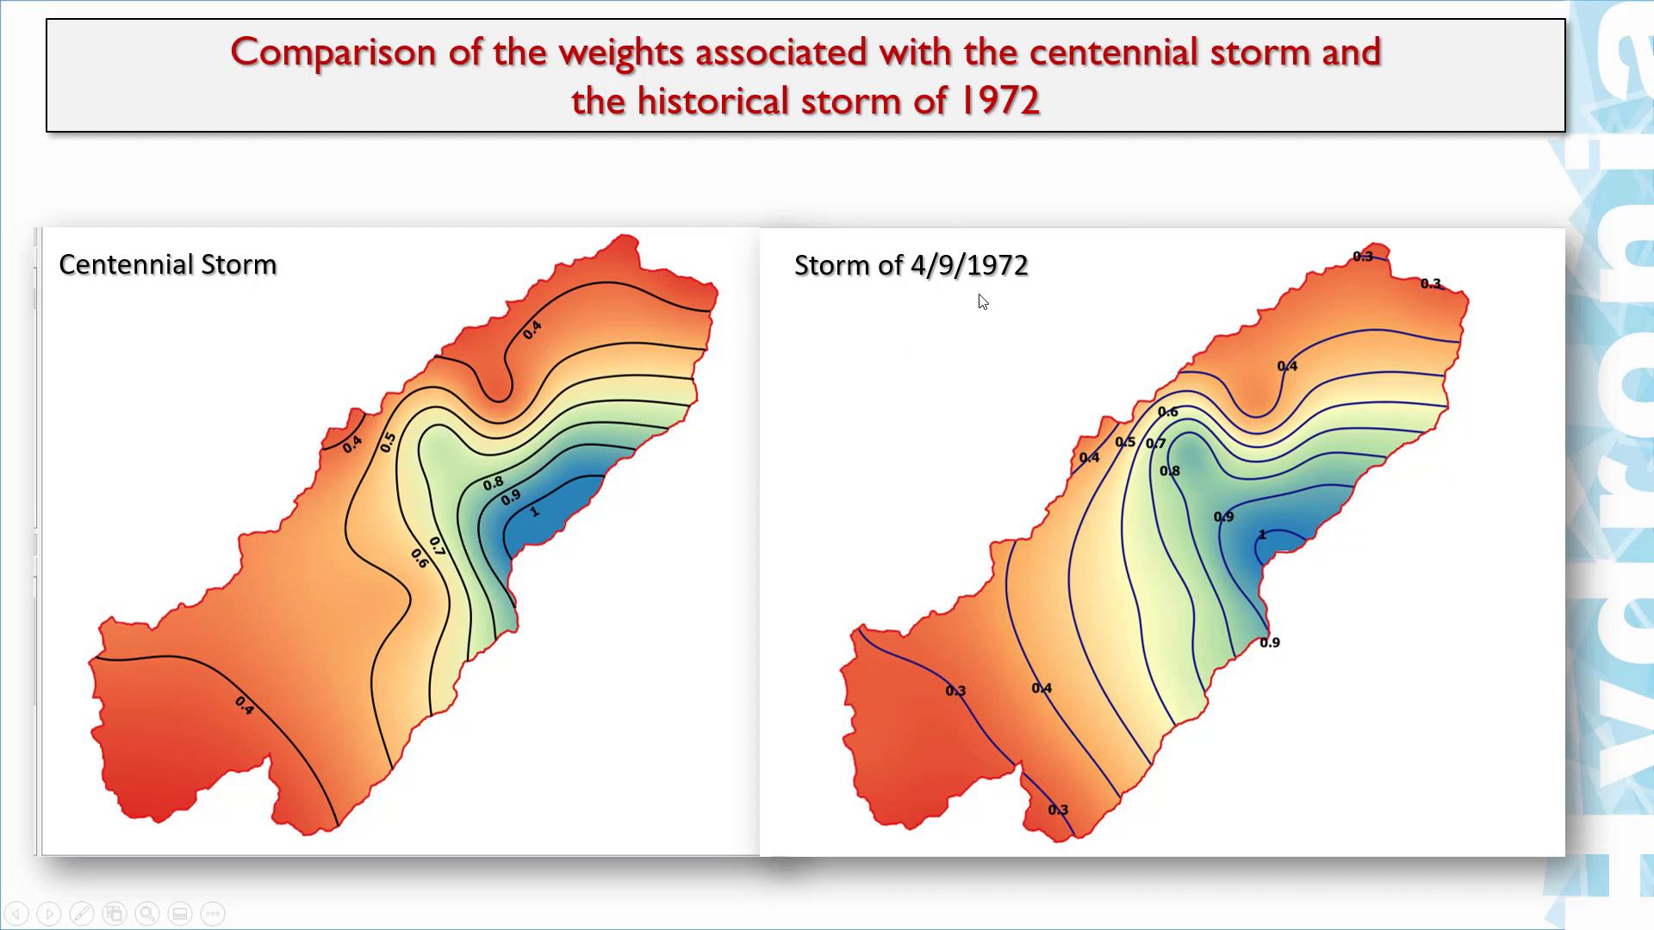
{"action": "left_click", "coordinate": [1302, 521]}
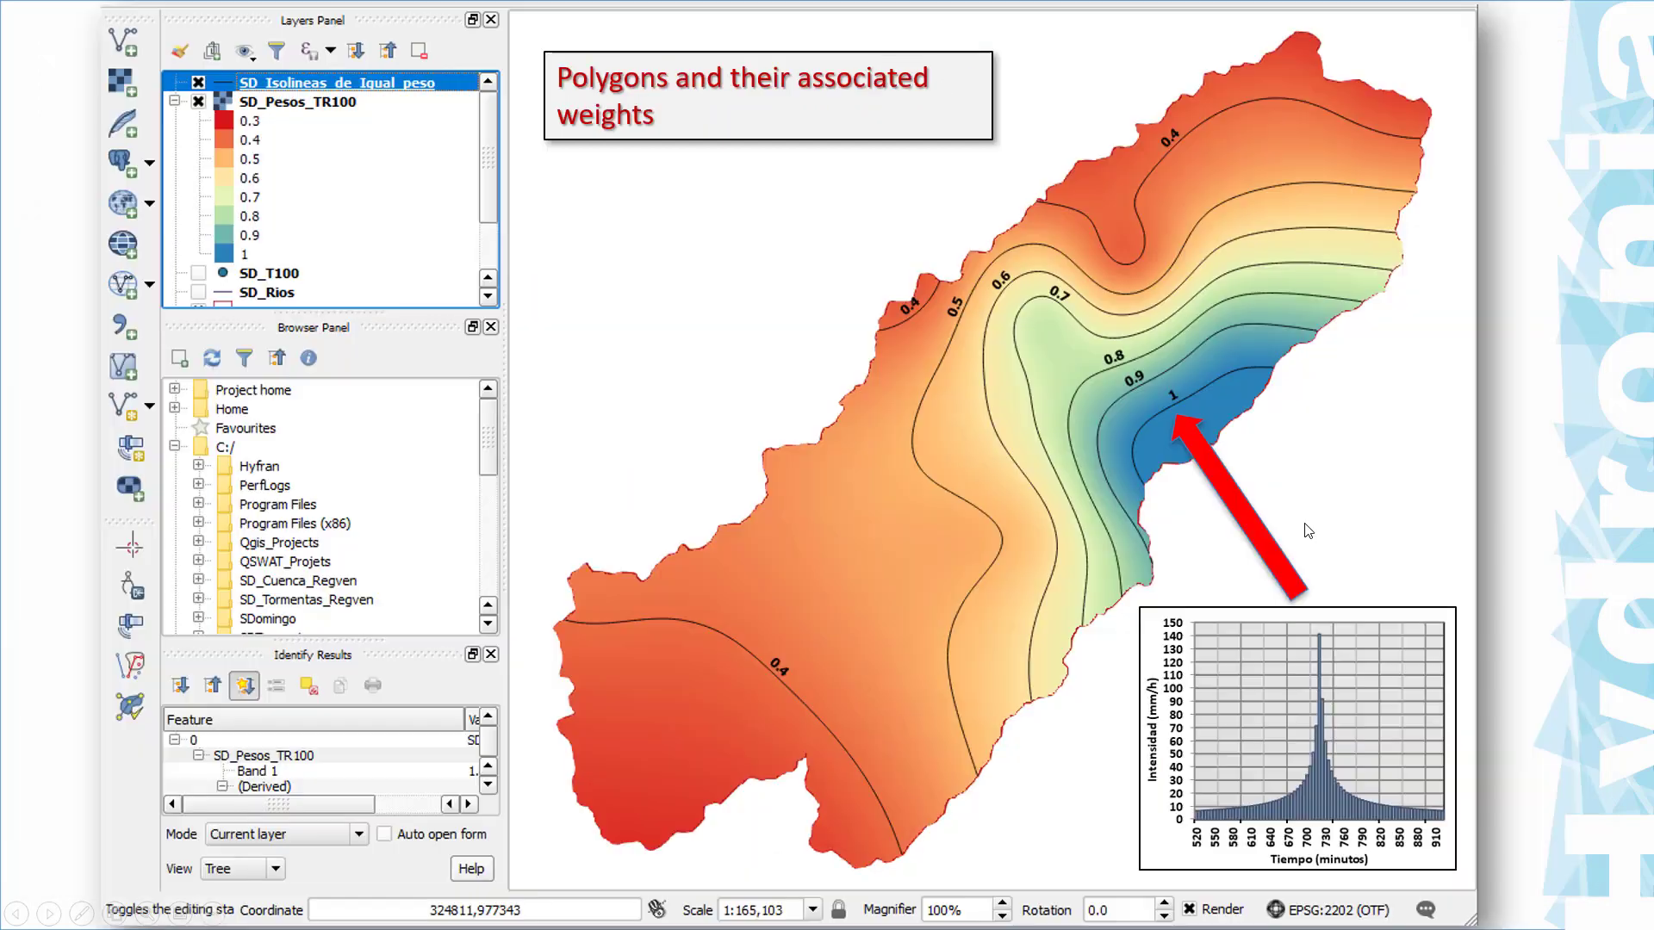